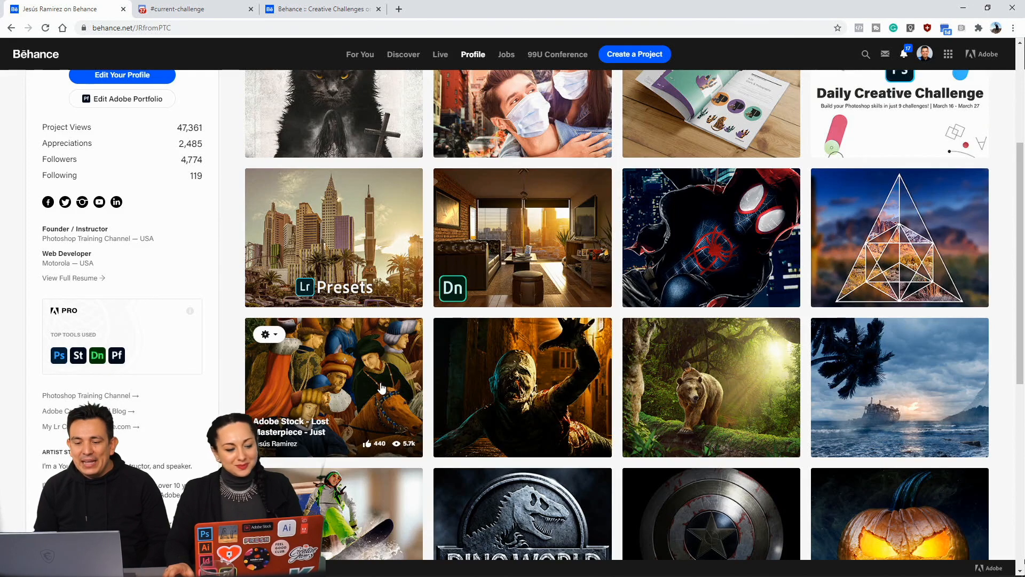
Open the Adobe Stock - Lost Masterpiece - Just Judges project and examine its description, framed painting and stock images used
left_click(382, 388)
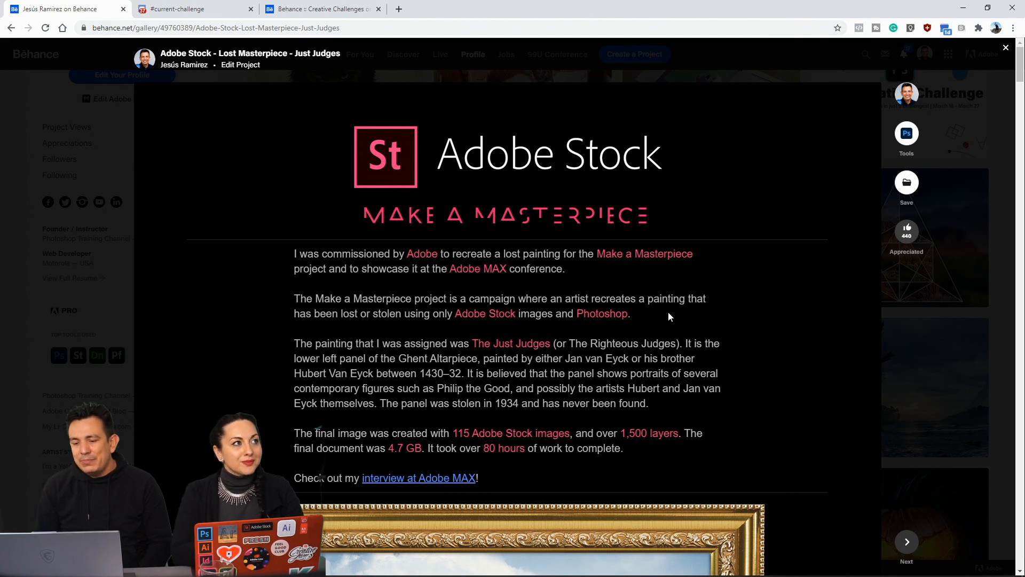
scroll(678, 316, "down", 1)
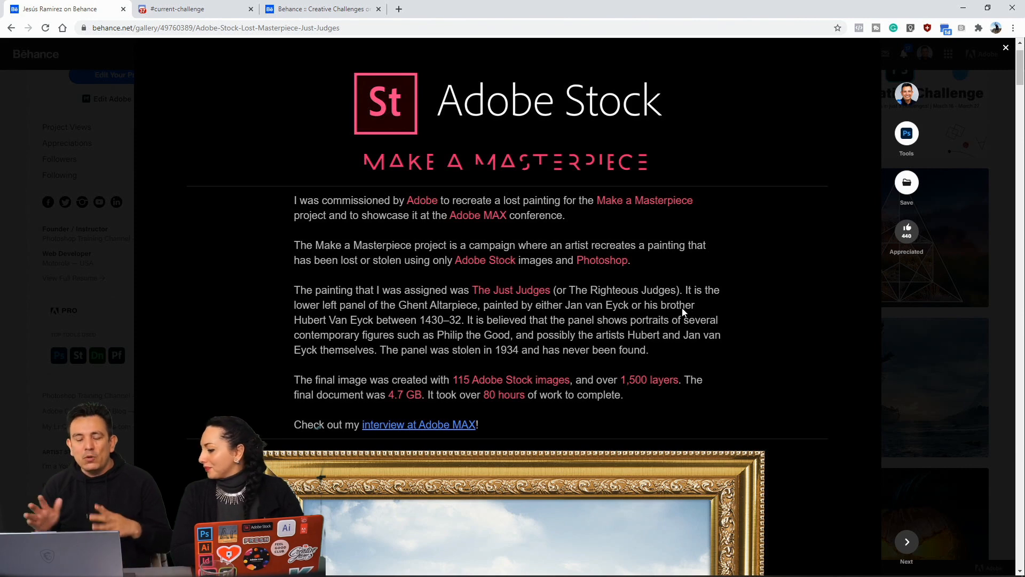
scroll(683, 312, "down", 2)
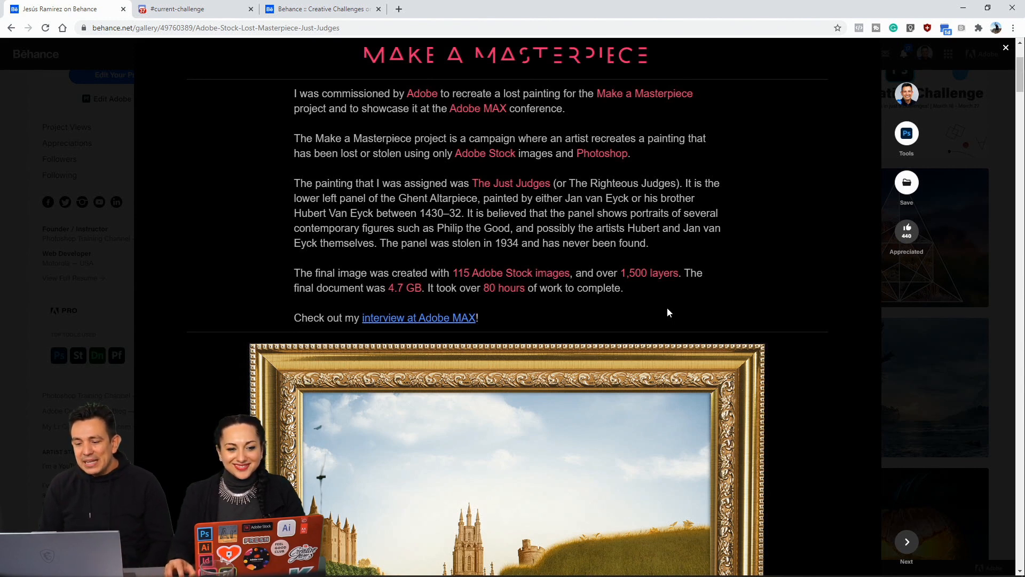
scroll(665, 309, "down", 1)
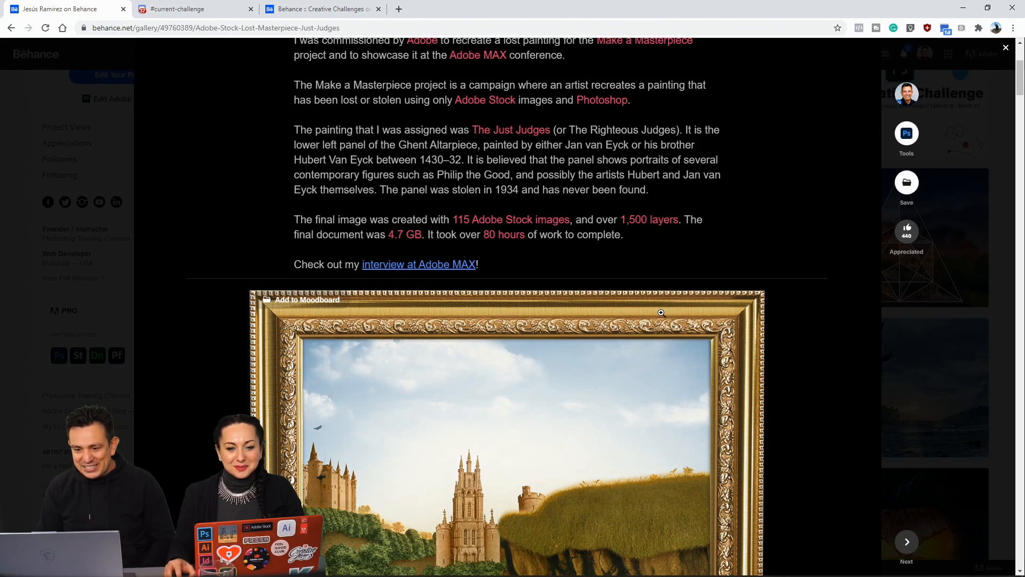
scroll(661, 313, "down", 1)
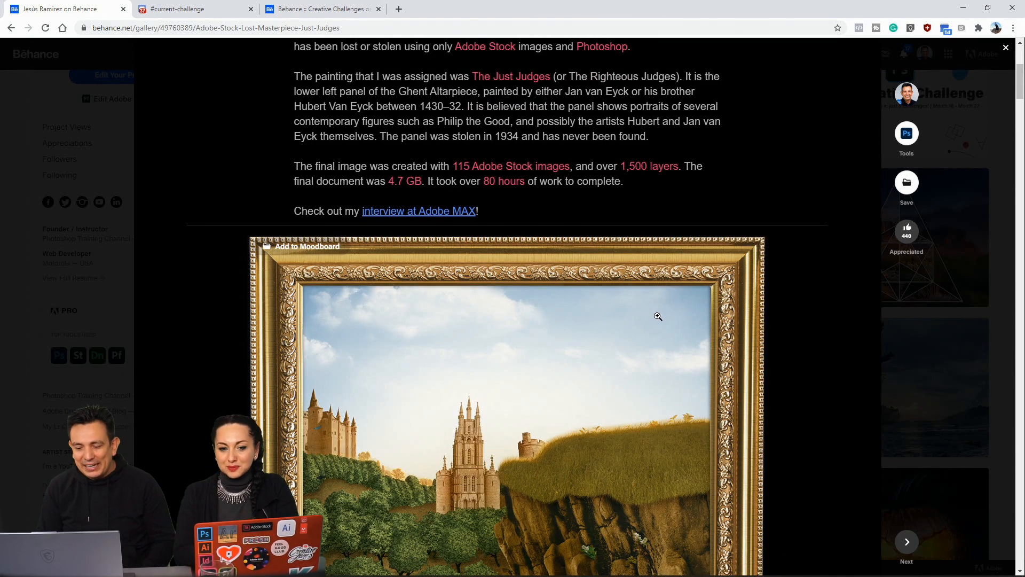
scroll(660, 315, "down", 7)
scroll(657, 317, "down", 1)
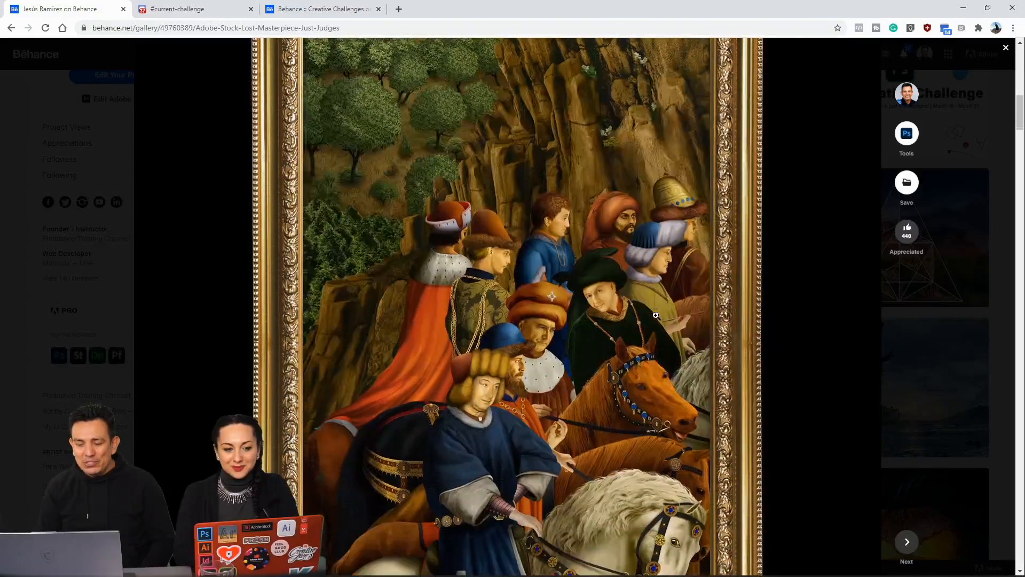
scroll(522, 336, "down", 3)
scroll(522, 335, "down", 15)
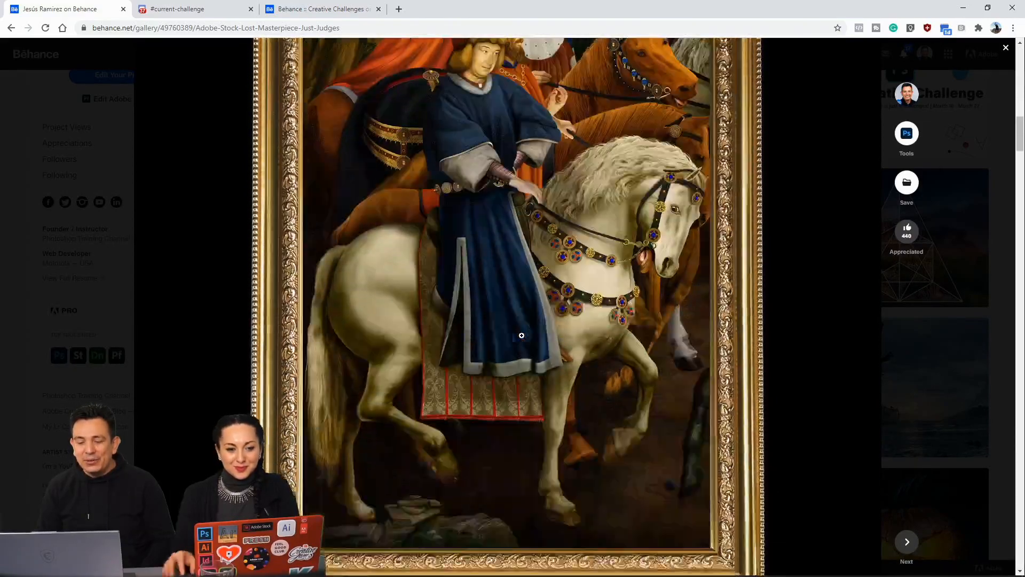
scroll(519, 333, "down", 4)
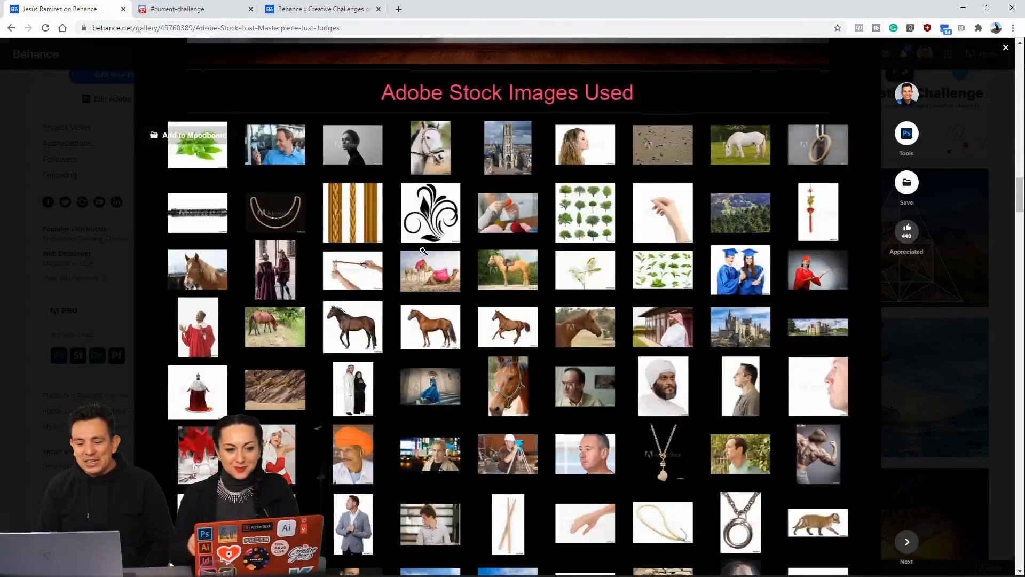
Compare the painting's recreation with the original side by side and examine the Close Up section
scroll(424, 263, "down", 11)
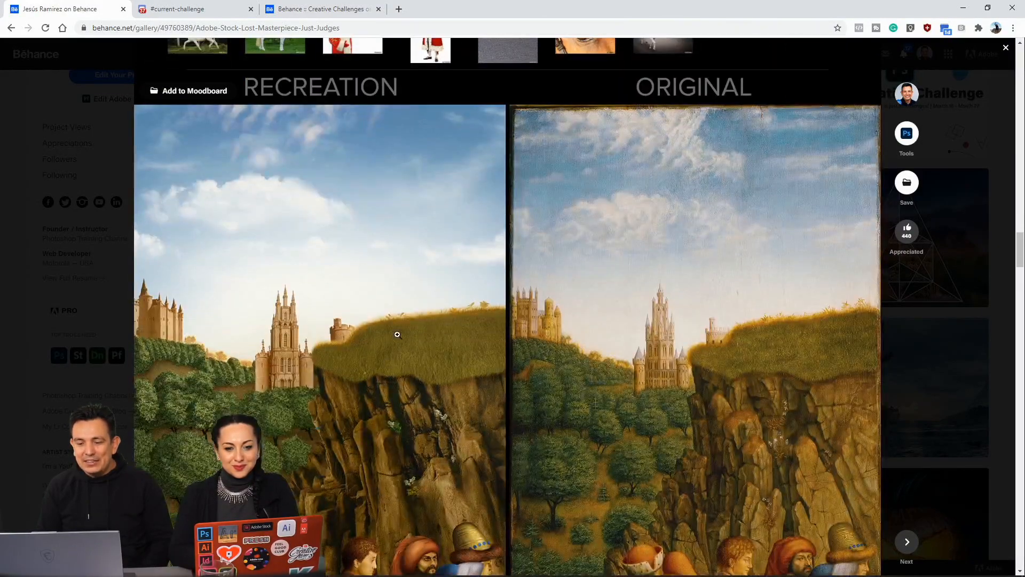
scroll(728, 297, "down", 9)
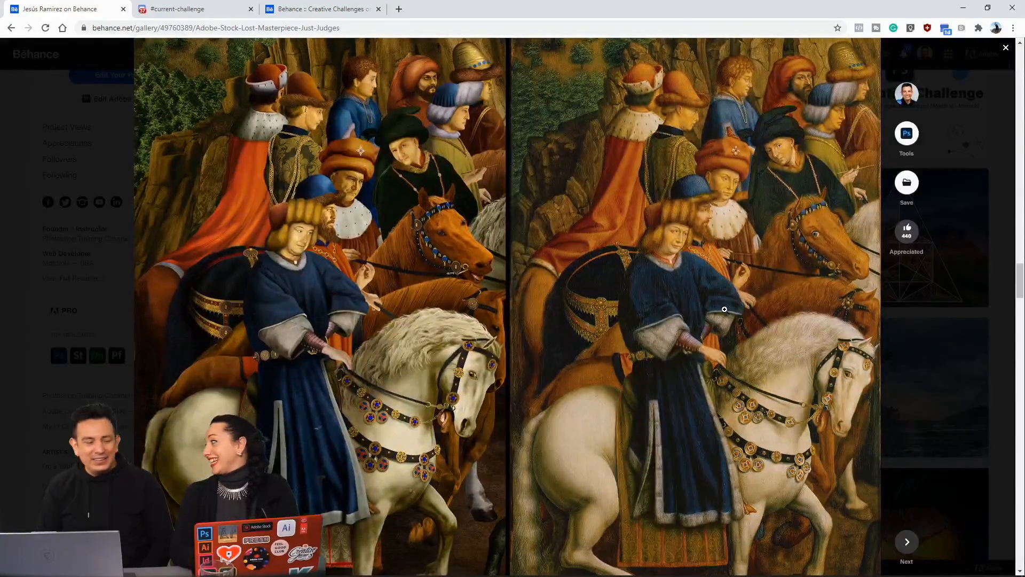
scroll(725, 309, "down", 3)
scroll(724, 307, "down", 1)
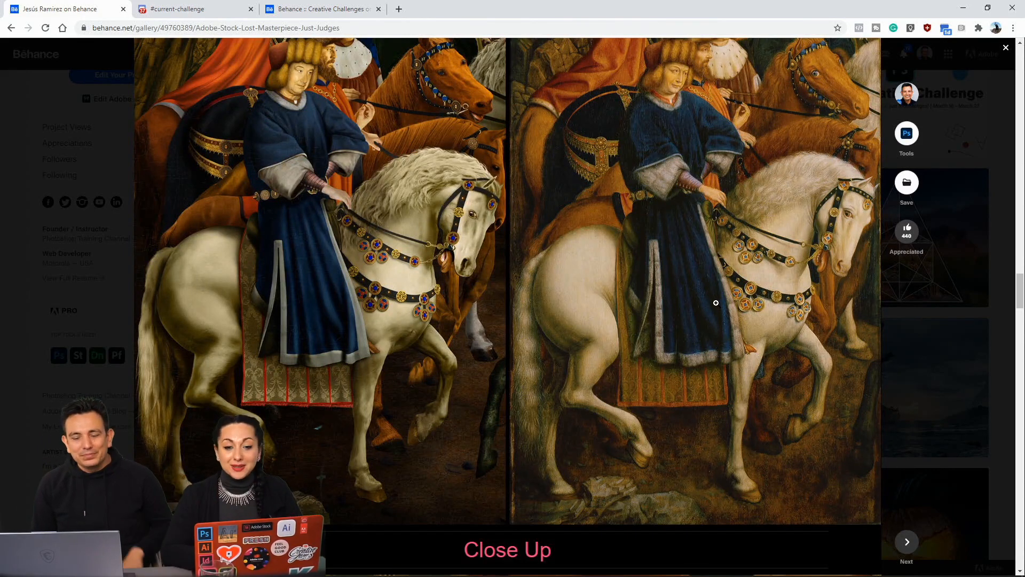
scroll(716, 303, "down", 1)
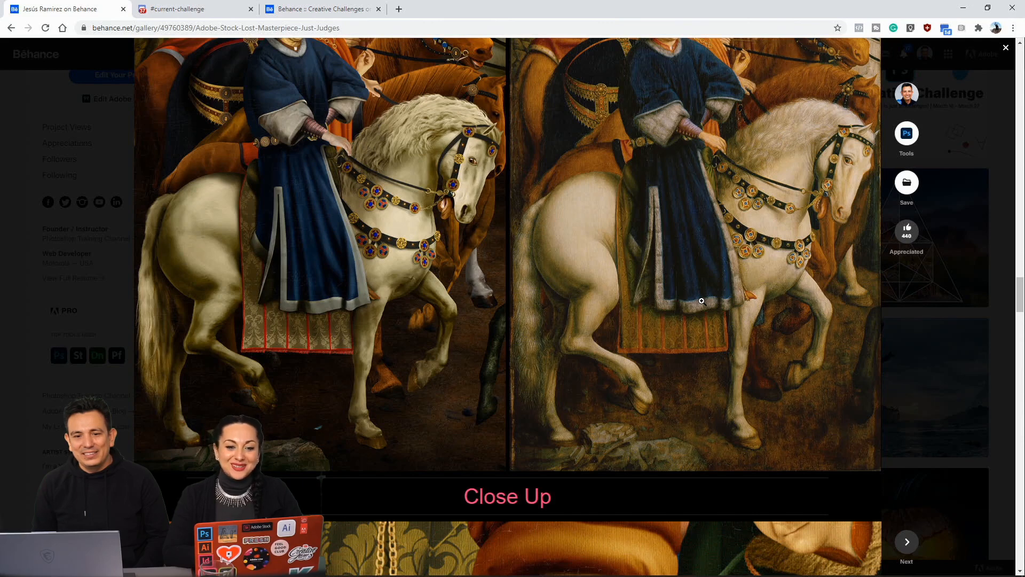
scroll(702, 301, "down", 8)
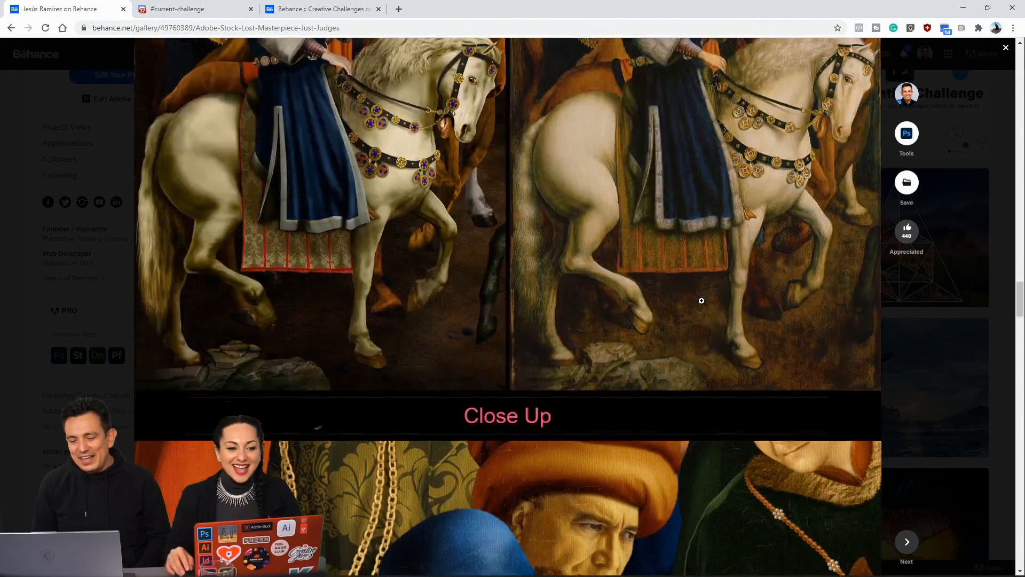
scroll(699, 296, "down", 16)
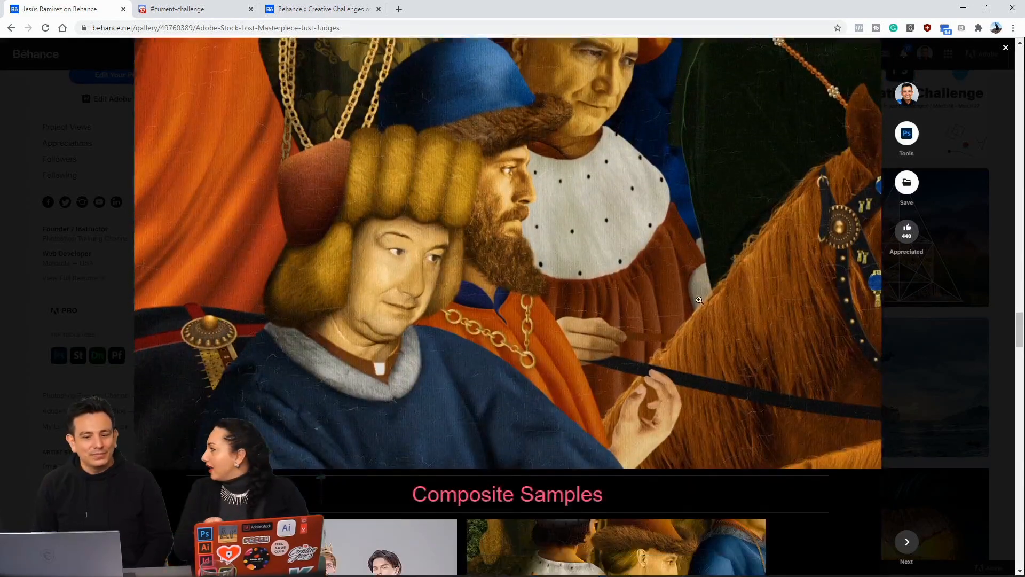
Examine the Composite Samples that match each stock photo to its place in the recreated painting
scroll(700, 299, "down", 20)
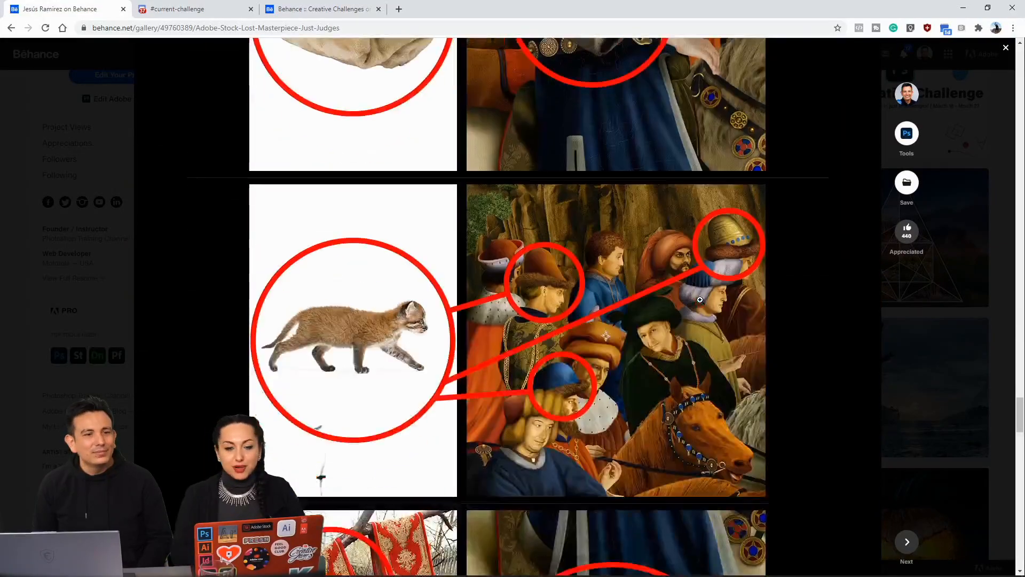
scroll(701, 306, "down", 4)
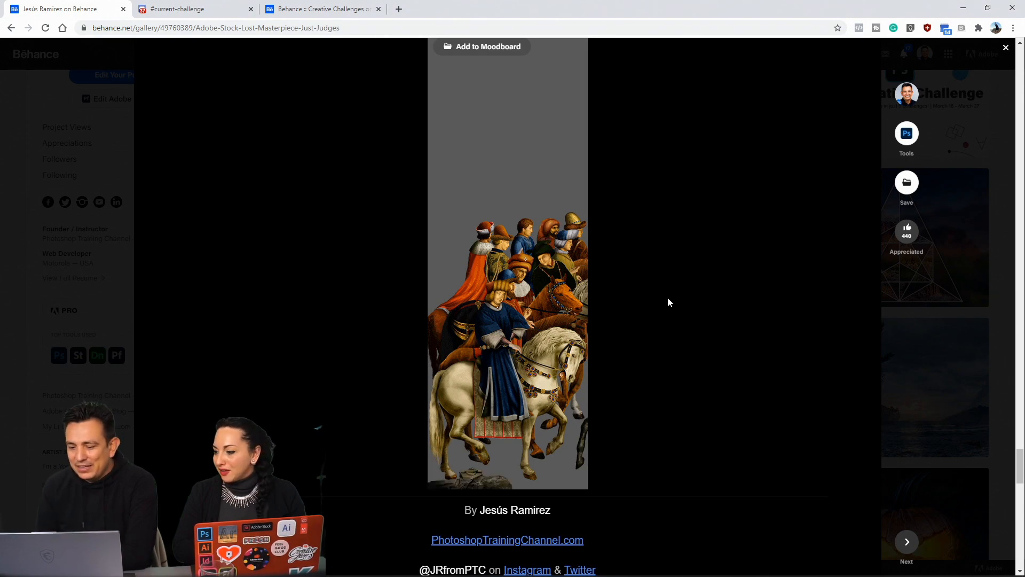
scroll(668, 302, "up", 3)
scroll(668, 302, "up", 4)
scroll(668, 302, "down", 11)
scroll(667, 303, "up", 6)
scroll(666, 297, "up", 7)
scroll(665, 298, "up", 9)
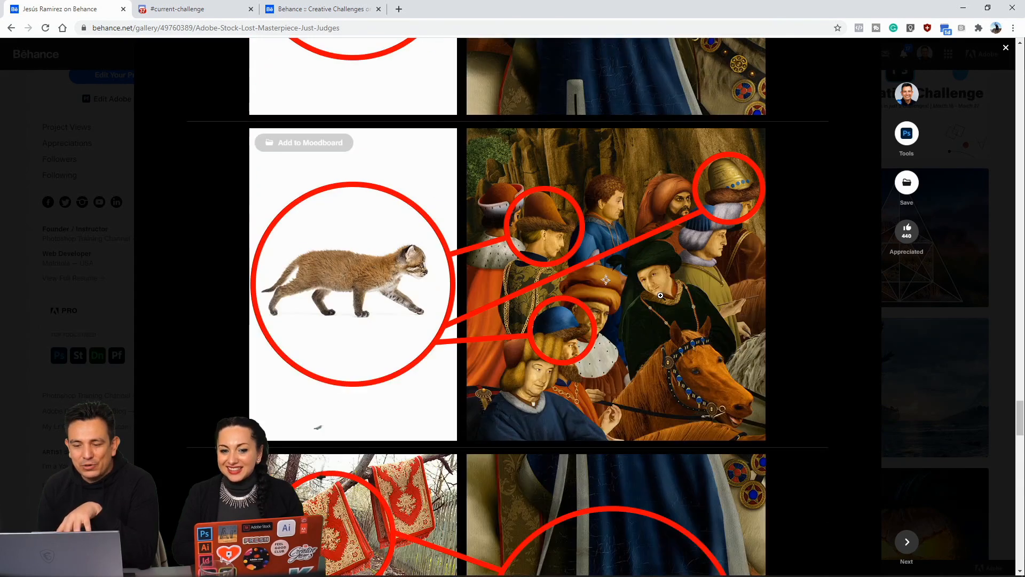
scroll(660, 297, "up", 7)
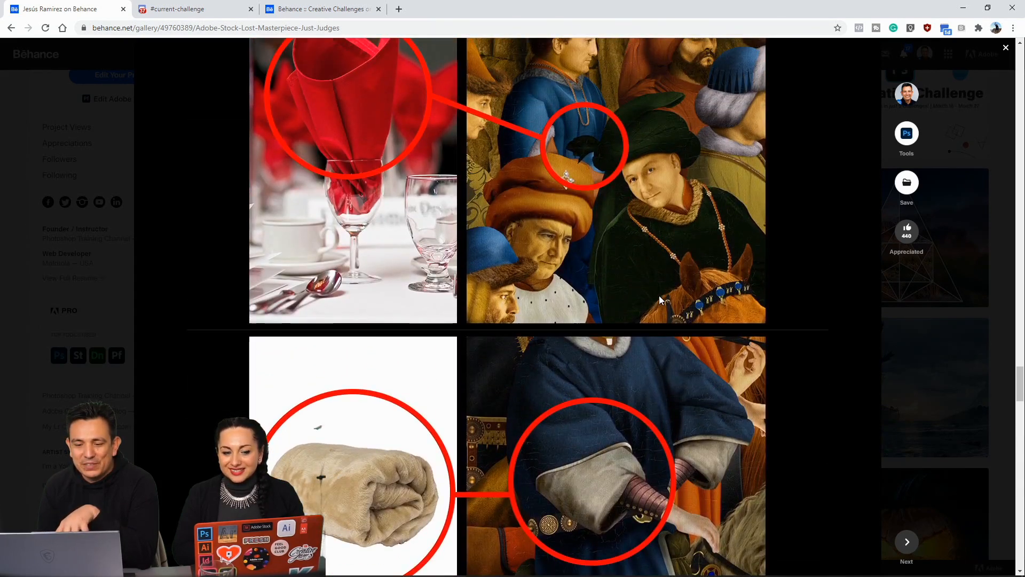
scroll(659, 295, "up", 3)
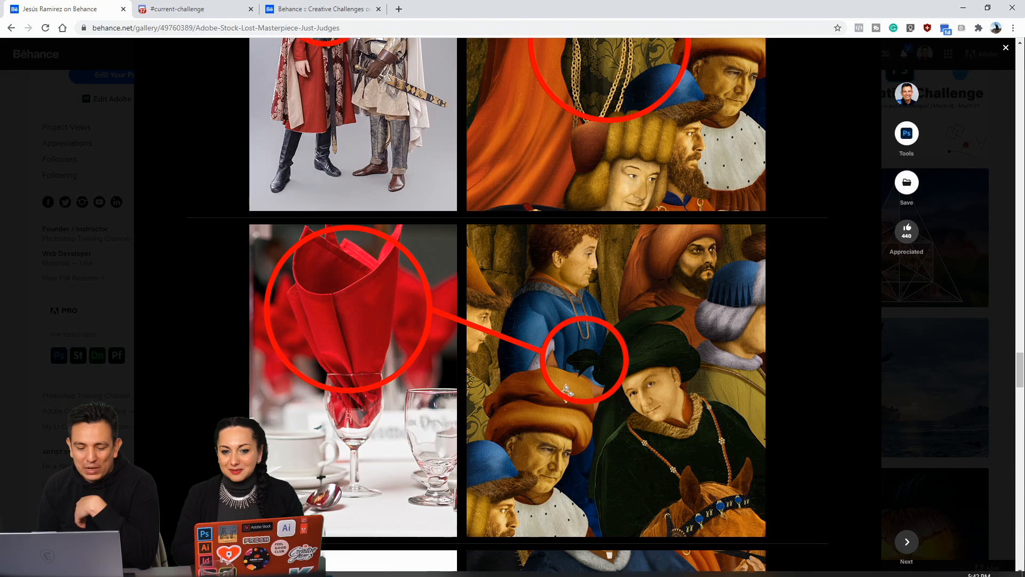
Switch to Photoshop with the superwoman.psd composite open
left_click(397, 561)
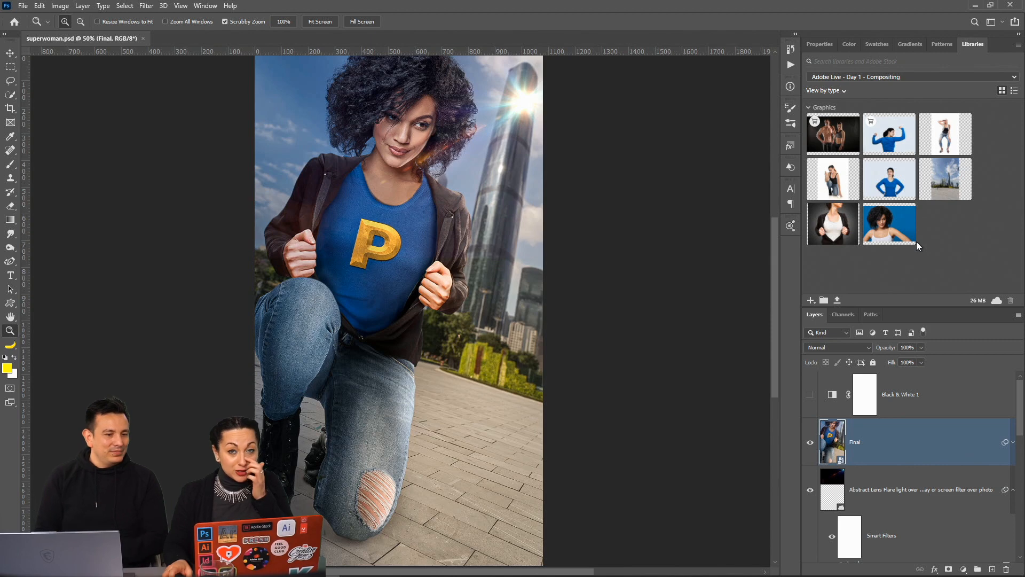
mouse_move(917, 247)
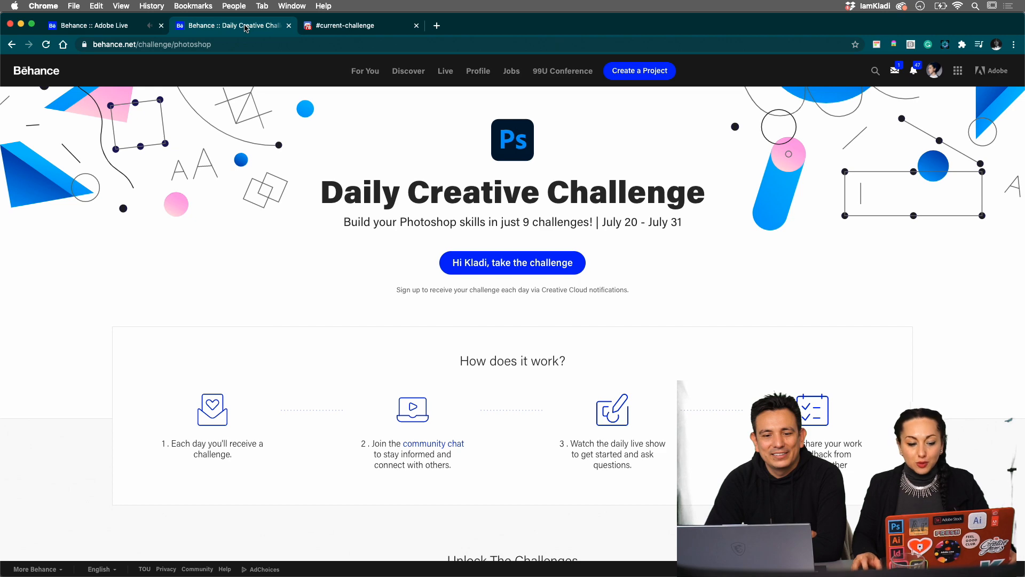
Look through the Behance Photoshop Daily Creative Challenge page, covering how it works and the challenge cards for July 21 to 31
scroll(208, 153, "down", 8)
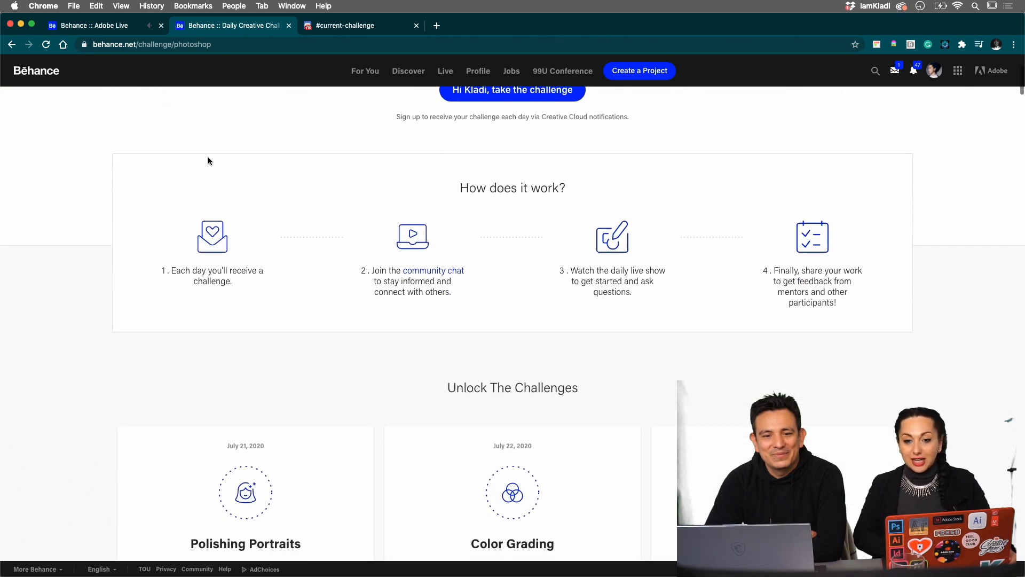
scroll(208, 160, "down", 8)
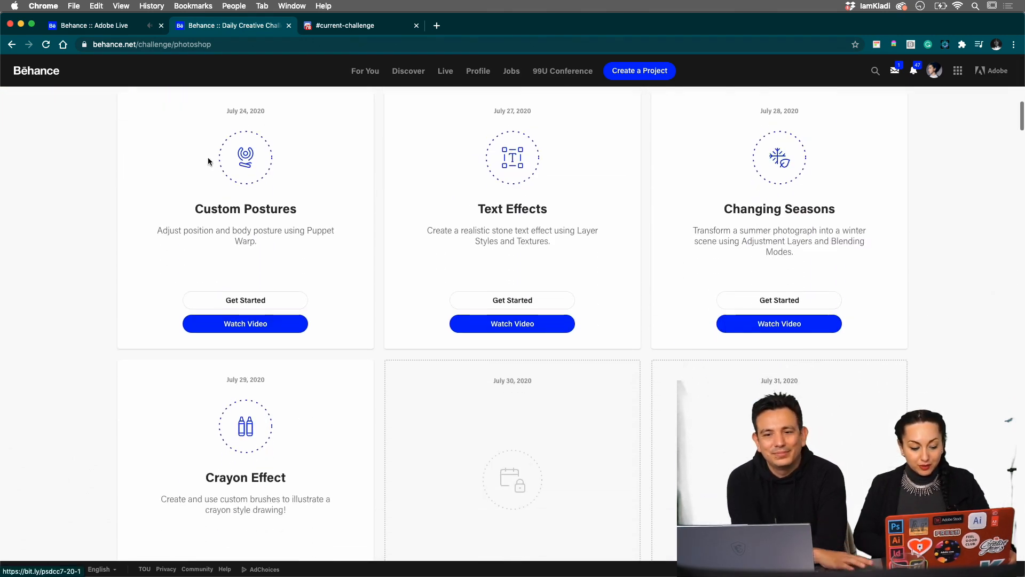
scroll(208, 162, "down", 2)
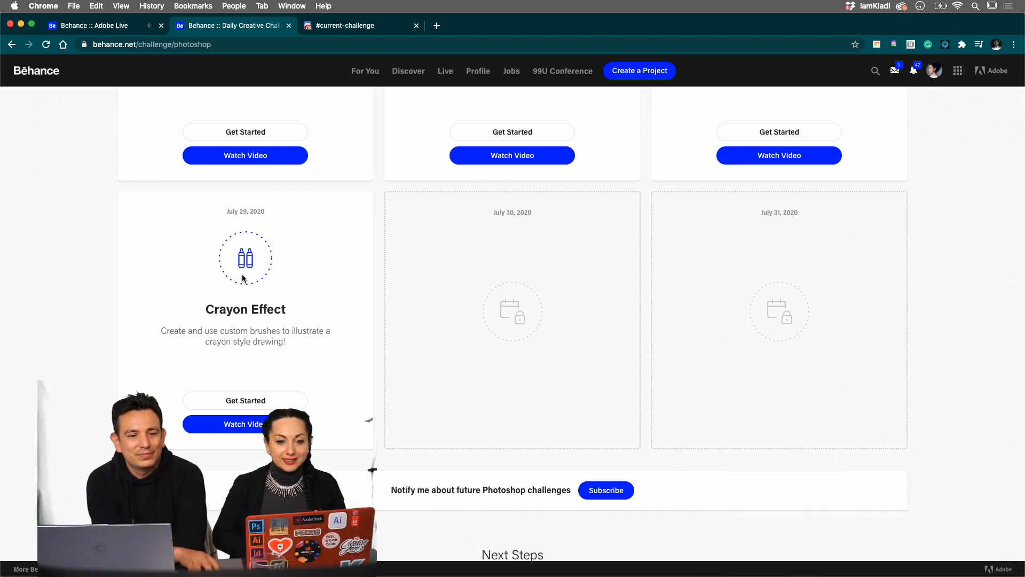
scroll(351, 299, "up", 12)
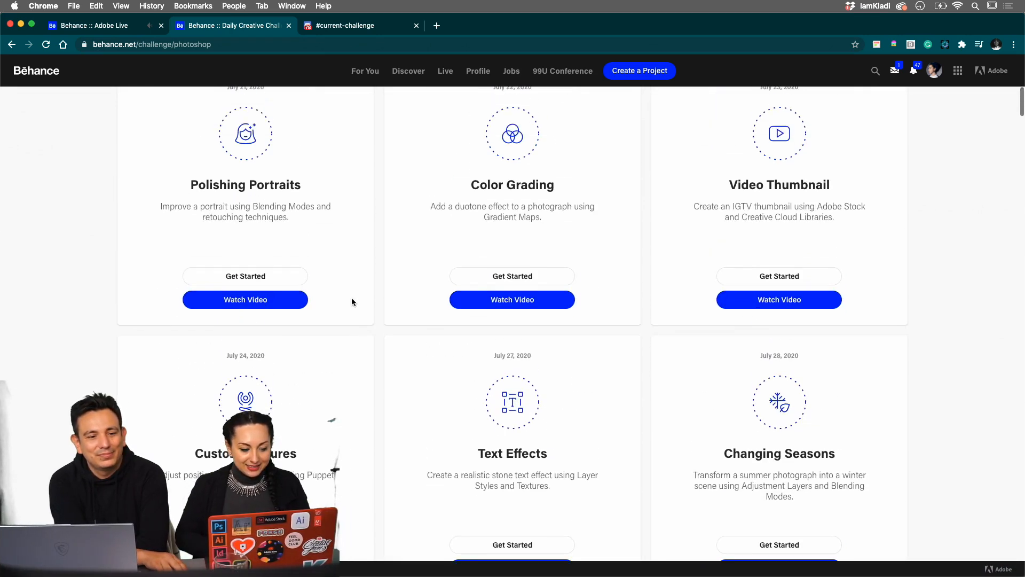
scroll(351, 302, "up", 3)
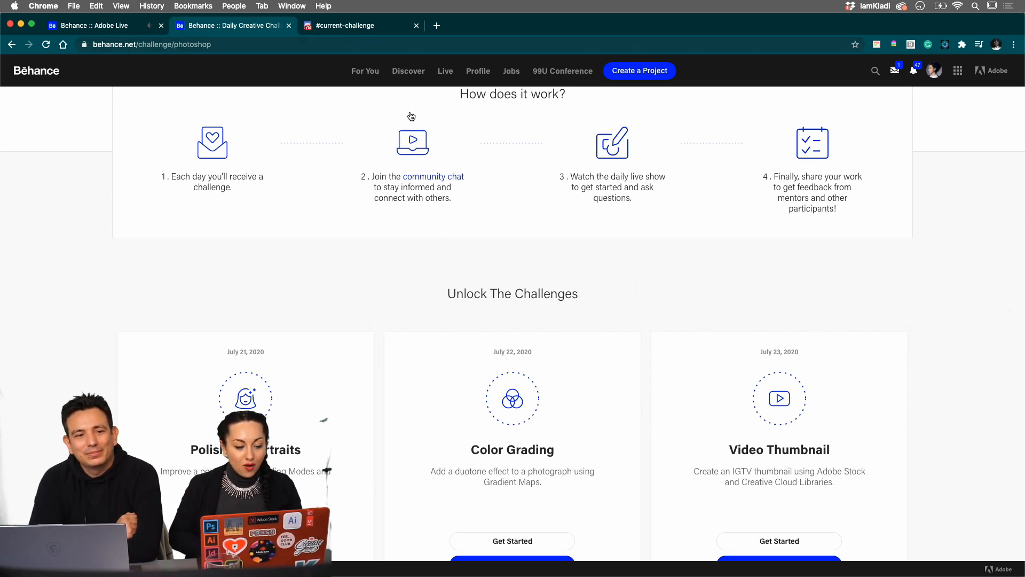
Switch to the Discord current-challenge channel of the Adobe Photoshop server and look over its channel list
left_click(361, 27)
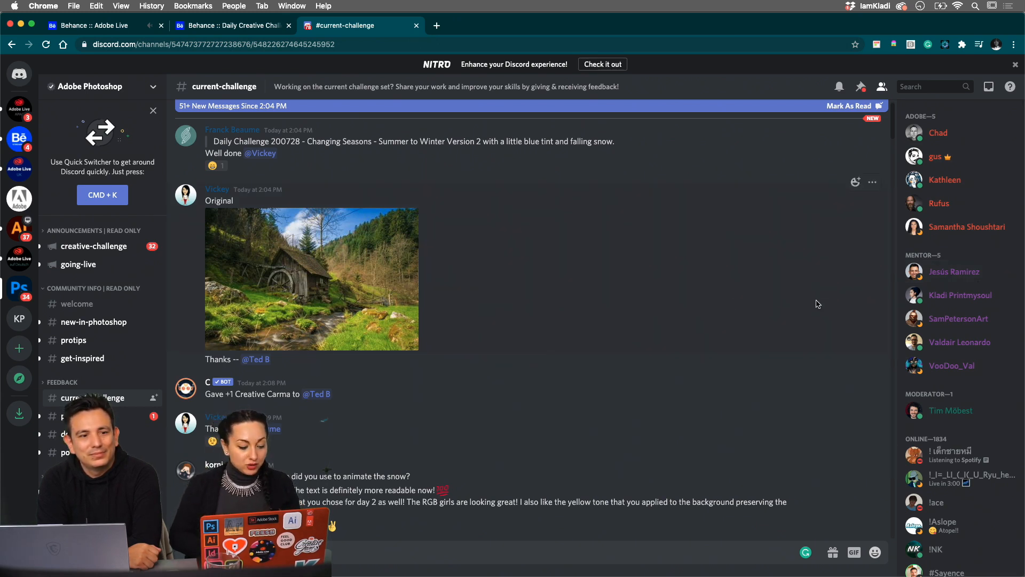
scroll(78, 306, "down", 2)
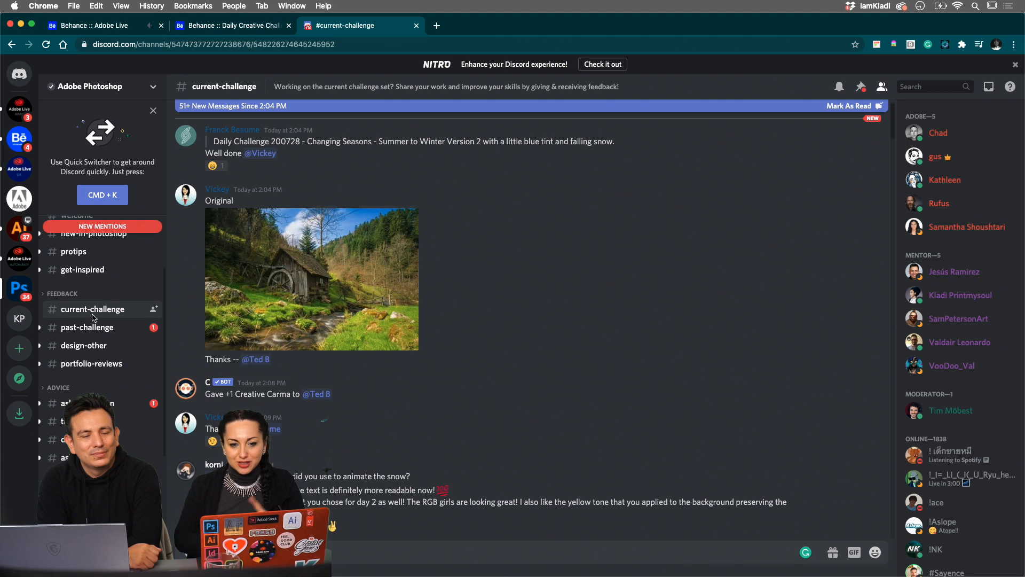
scroll(93, 317, "up", 3)
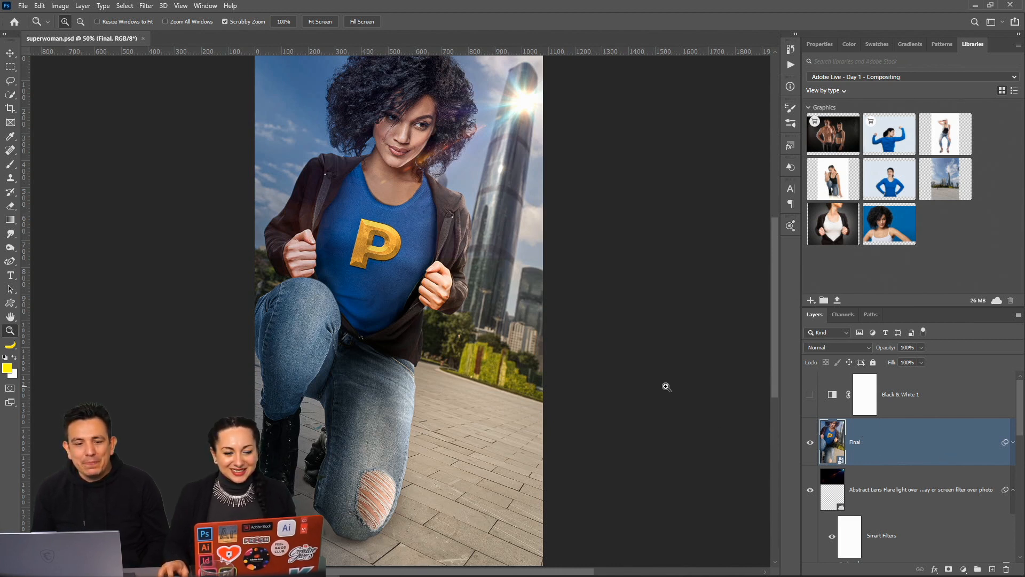
Create a new portrait document of 1080 x 1920 pixels at 72 pixels/inch in 8-bit RGB Color
left_click(16, 6)
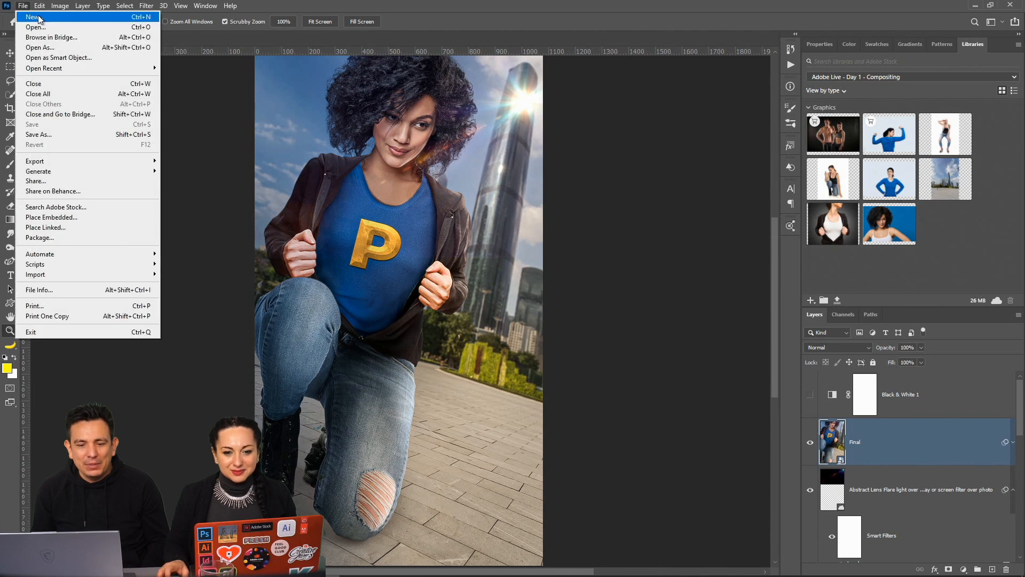
left_click(27, 17)
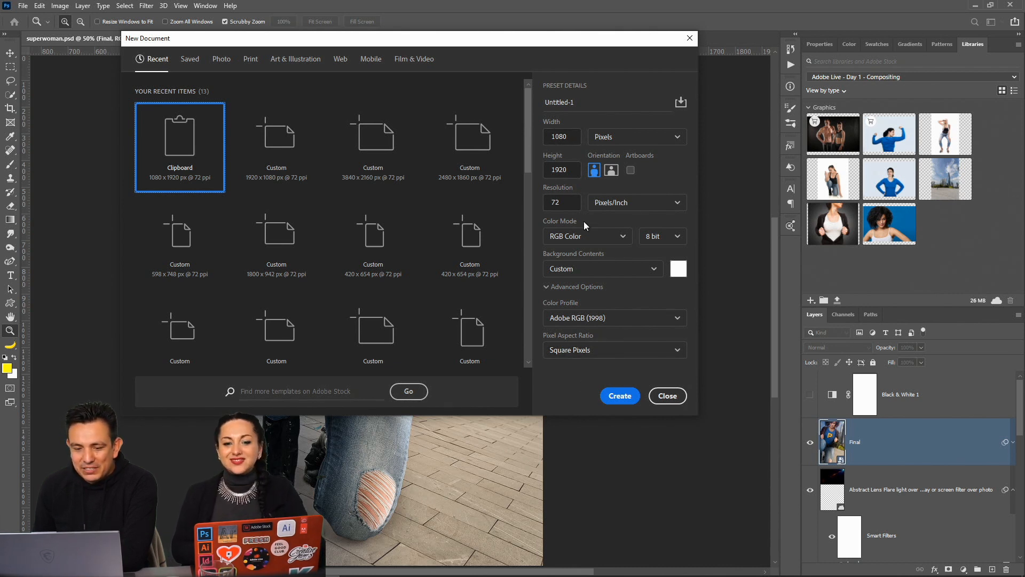
left_click(620, 396)
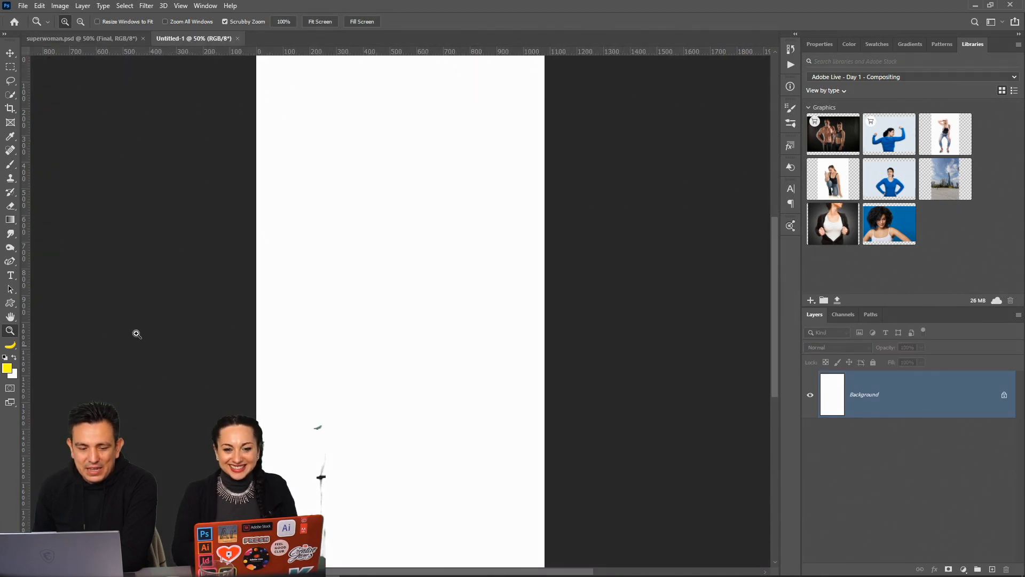
Zoom out to 33.3% to show the entire blank canvas
left_click(326, 338)
right_click(326, 339)
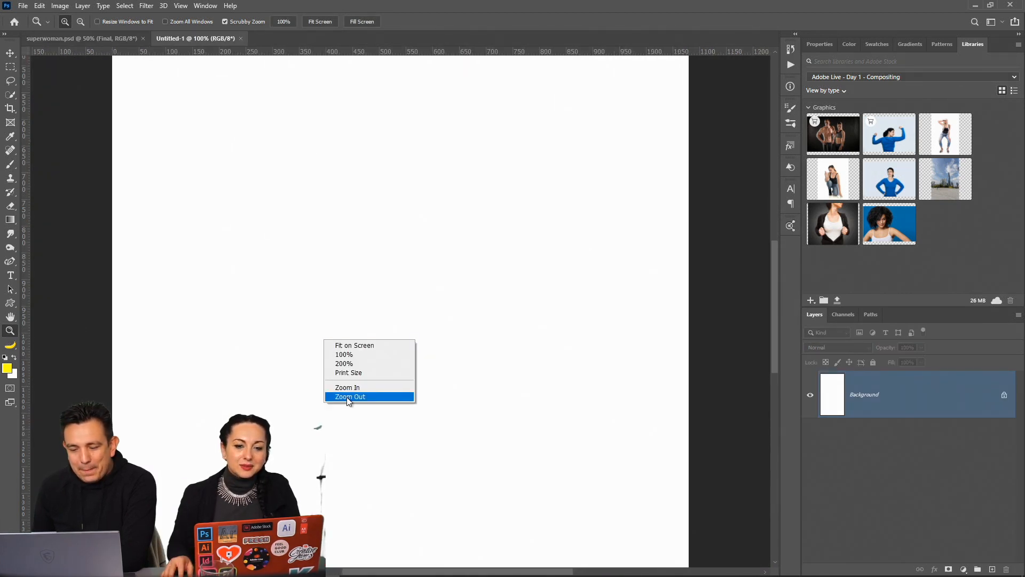
left_click(347, 394)
right_click(349, 306)
left_click(374, 360)
right_click(357, 245)
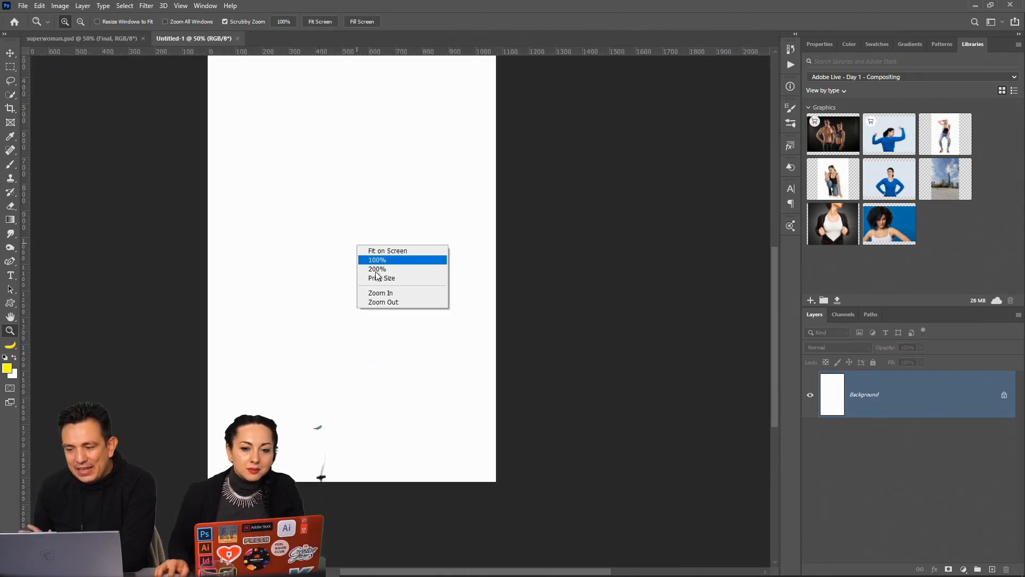
left_click(387, 303)
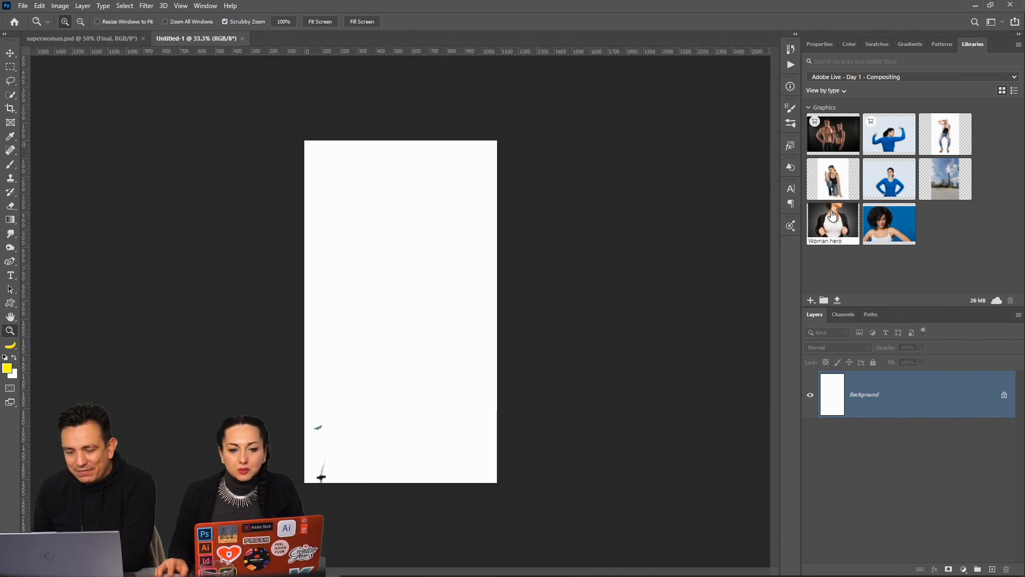
Place the library photo of the kneeling brunette woman in jeans, scaled to about 217% so her legs and boots fill the canvas
left_click_drag(832, 182, 430, 405)
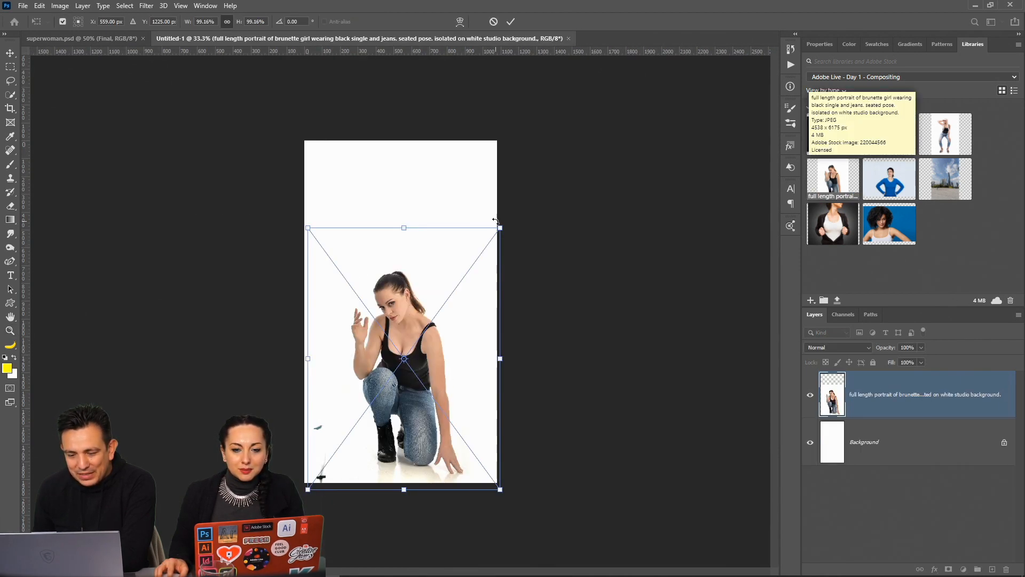
left_click_drag(502, 228, 537, 179)
left_click_drag(490, 225, 478, 223)
left_click_drag(294, 176, 69, 8)
left_click_drag(401, 274, 466, 296)
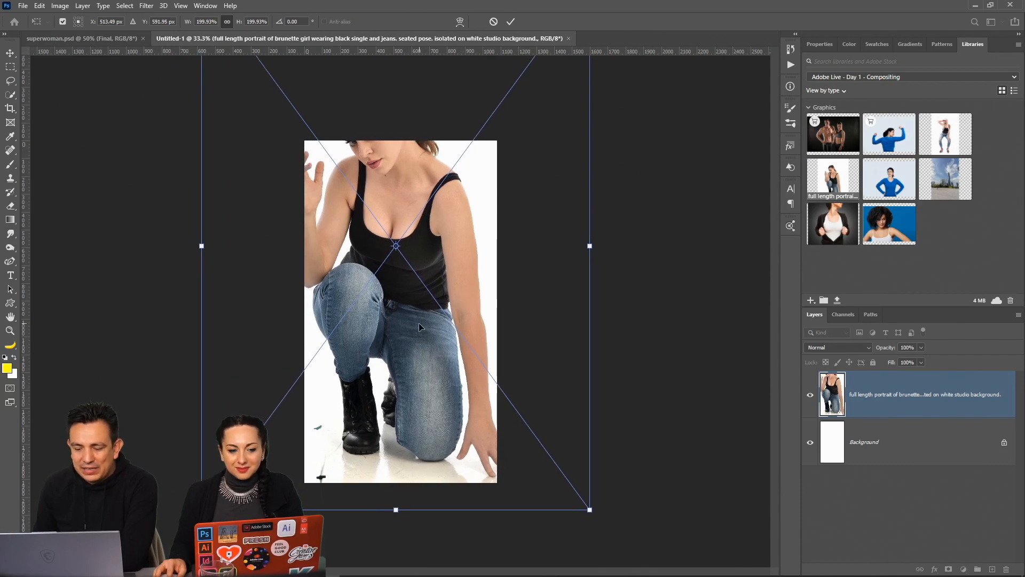
left_click_drag(590, 511, 613, 540)
left_click_drag(479, 433, 472, 413)
left_click_drag(196, 517, 185, 533)
left_click_drag(324, 433, 331, 410)
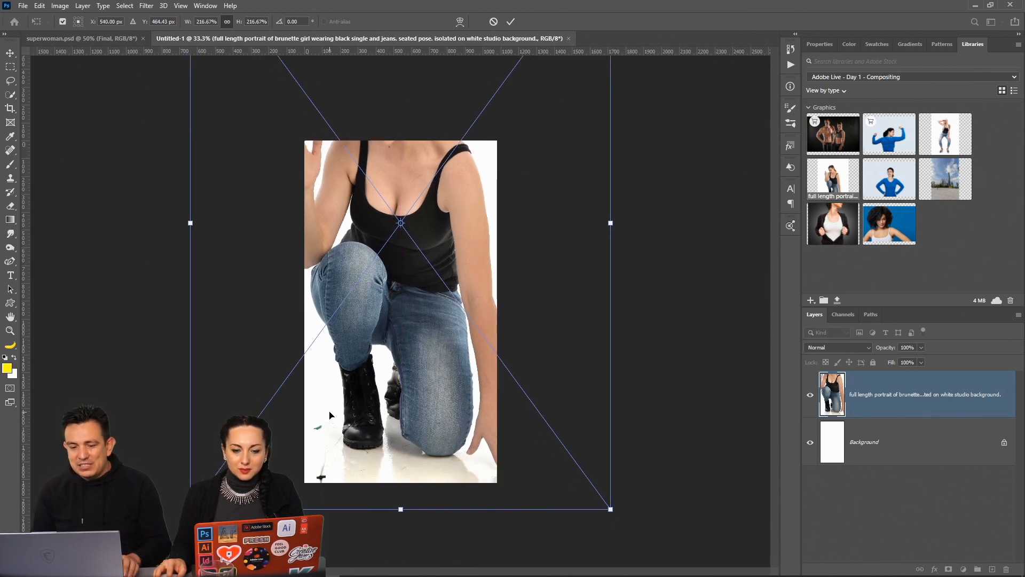
key("Return")
key("z")
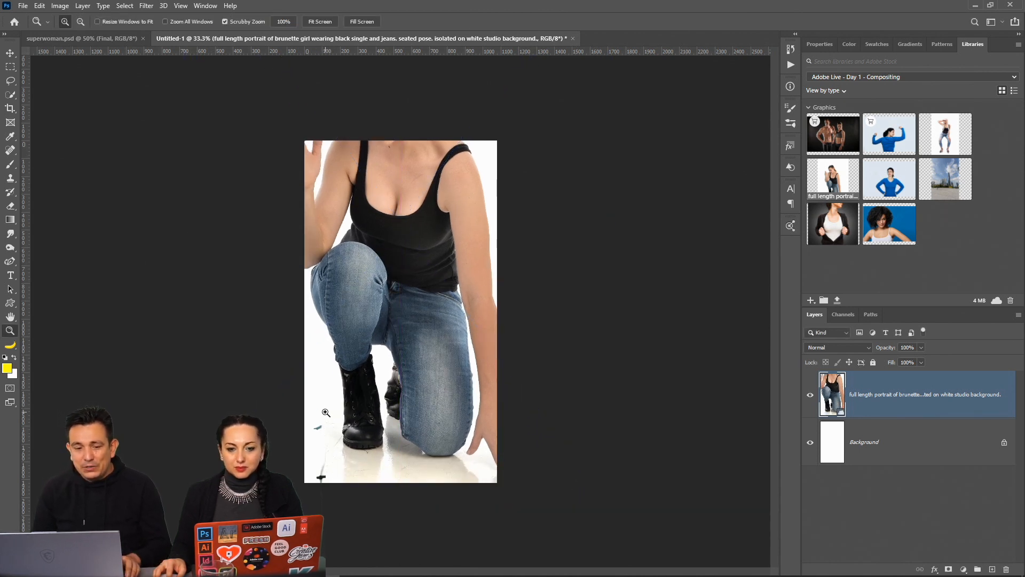
Make a rectangular selection across the full canvas width from just above the raised knee down to the lower edge
left_click(10, 69)
left_click_drag(302, 241, 514, 490)
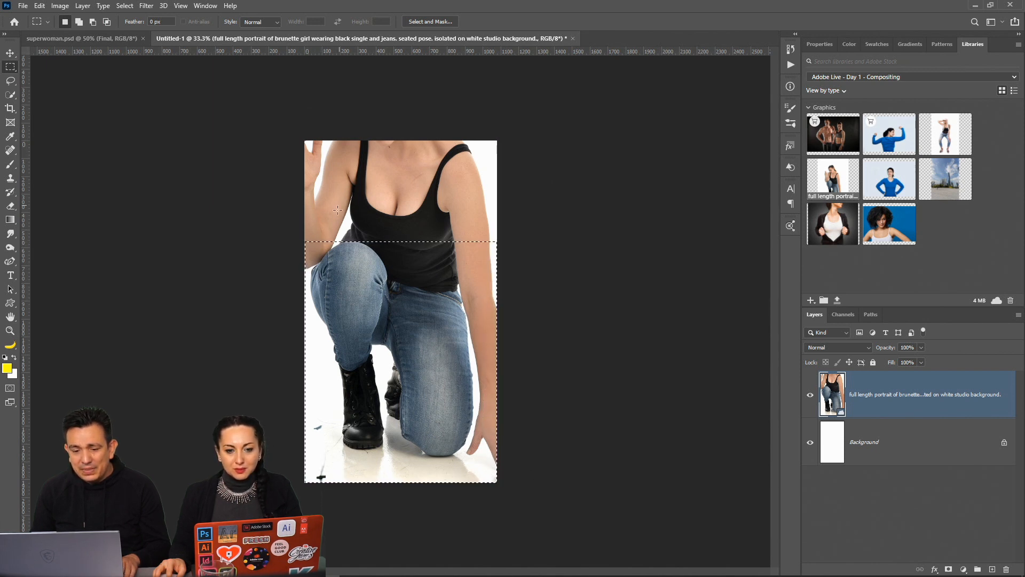
left_click_drag(297, 228, 577, 537)
Copy the selected lower body to a new layer and delete the original photo layer
left_click(948, 569)
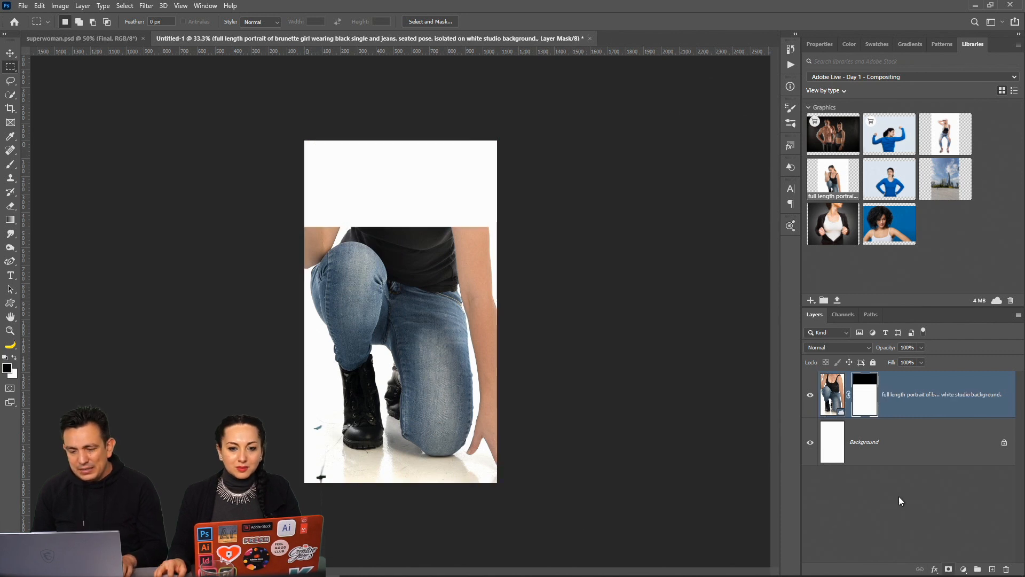
key("ctrl+z")
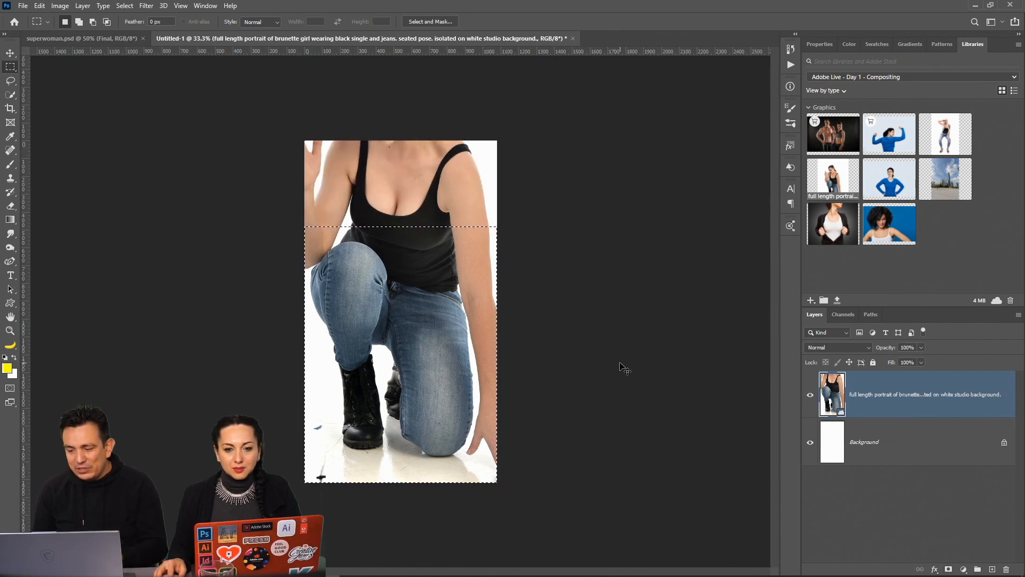
key("ctrl+j")
left_click(891, 447)
key("Delete")
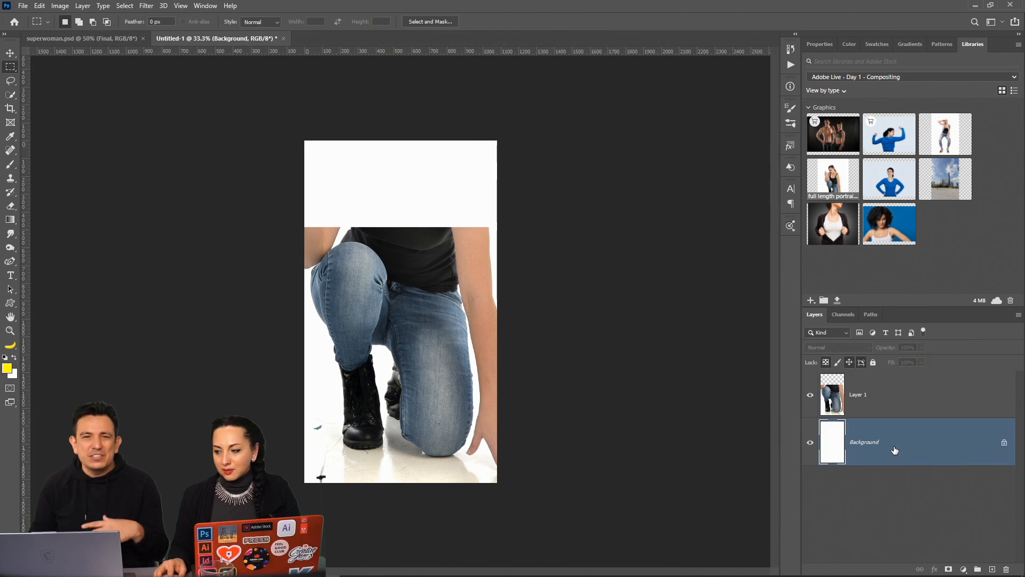
Convert Layer 1 to a smart object and open its contents for editing
left_click(901, 401)
right_click(928, 399)
left_click(839, 272)
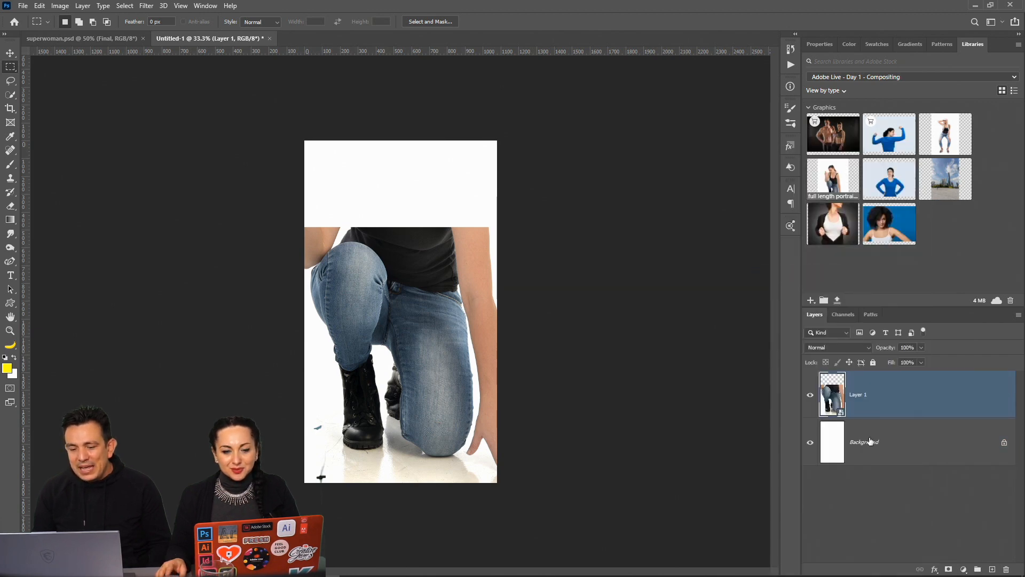
double_click(832, 401)
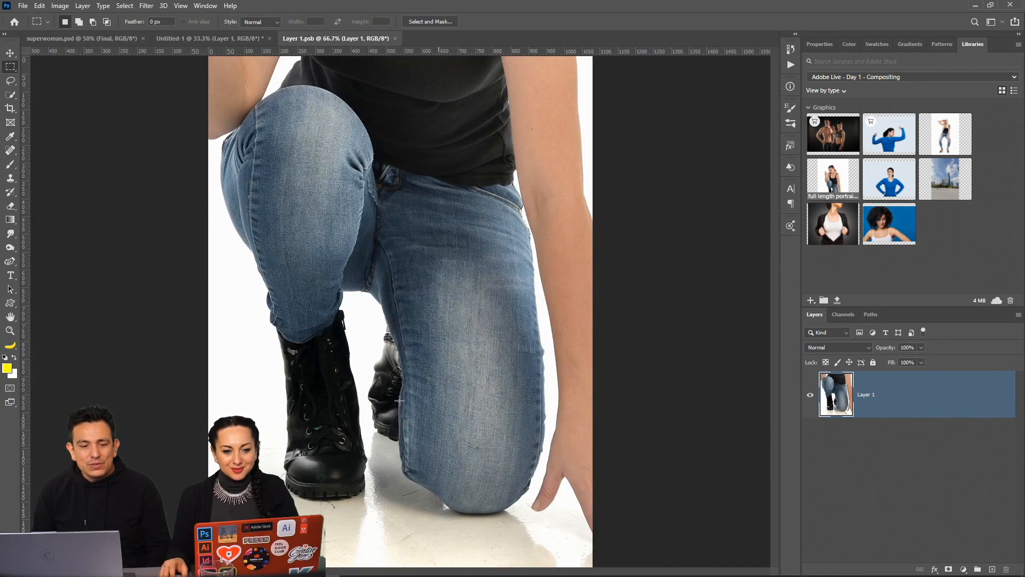
Select the jeans and both boots with the Quick Selection tool and turn the selection into a layer mask
left_click(11, 95)
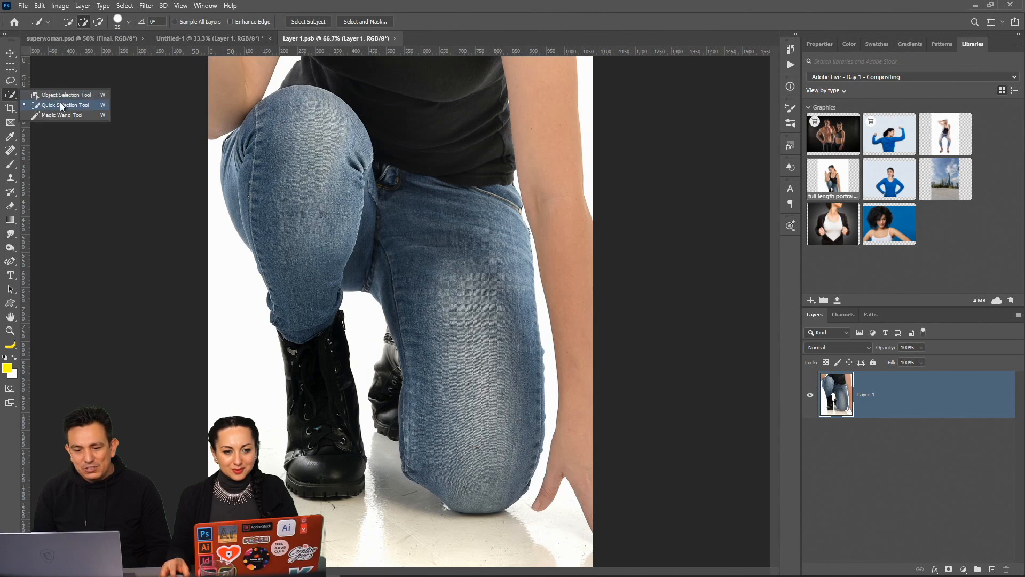
left_click(64, 105)
left_click_drag(249, 157, 310, 163)
mouse_move(371, 236)
left_mouse_down()
mouse_move(413, 229)
mouse_move(379, 174)
mouse_move(505, 209)
left_mouse_up()
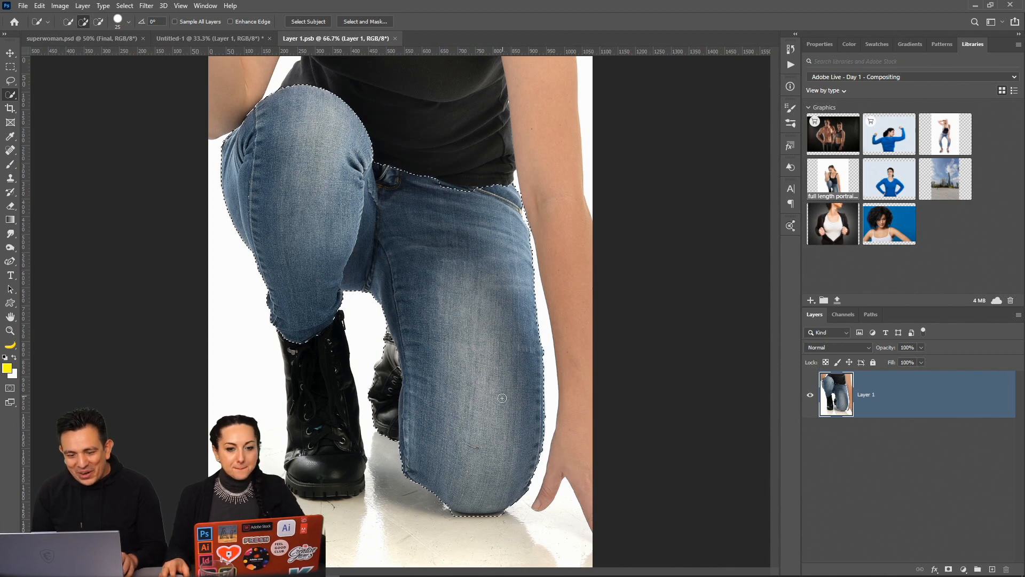
mouse_move(304, 336)
left_mouse_down()
mouse_move(325, 420)
mouse_move(325, 502)
mouse_move(329, 474)
mouse_move(382, 473)
left_mouse_up()
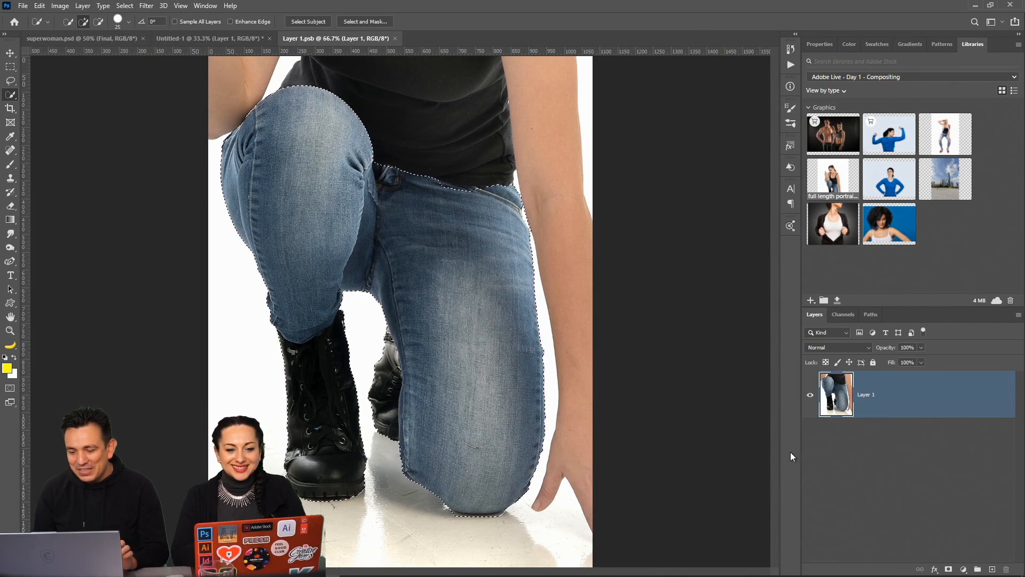
left_click(948, 567)
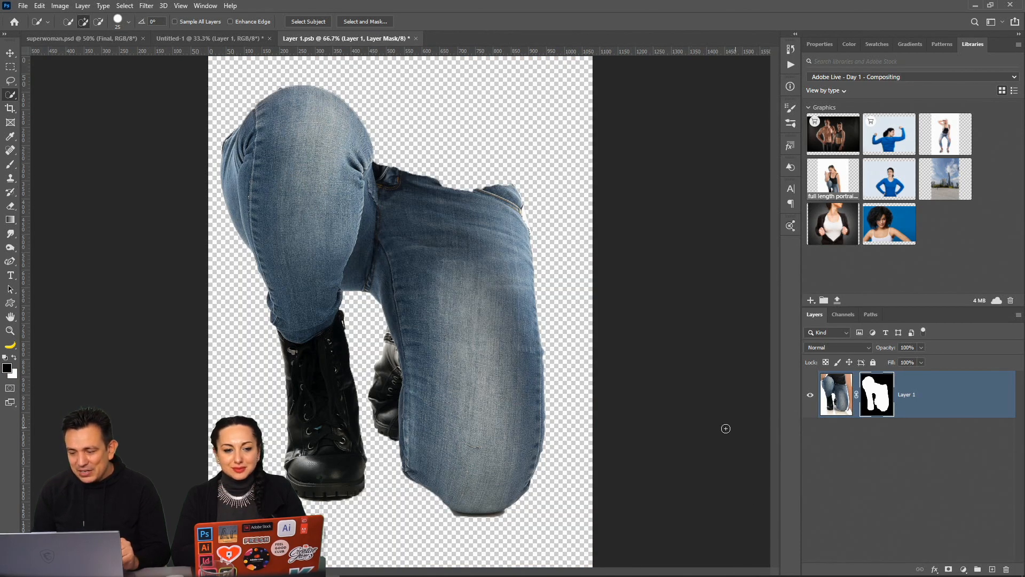
Refine the legs' layer mask with Smooth 18, Contrast 16% and Shift Edge -30%, output to Layer Mask
double_click(875, 401)
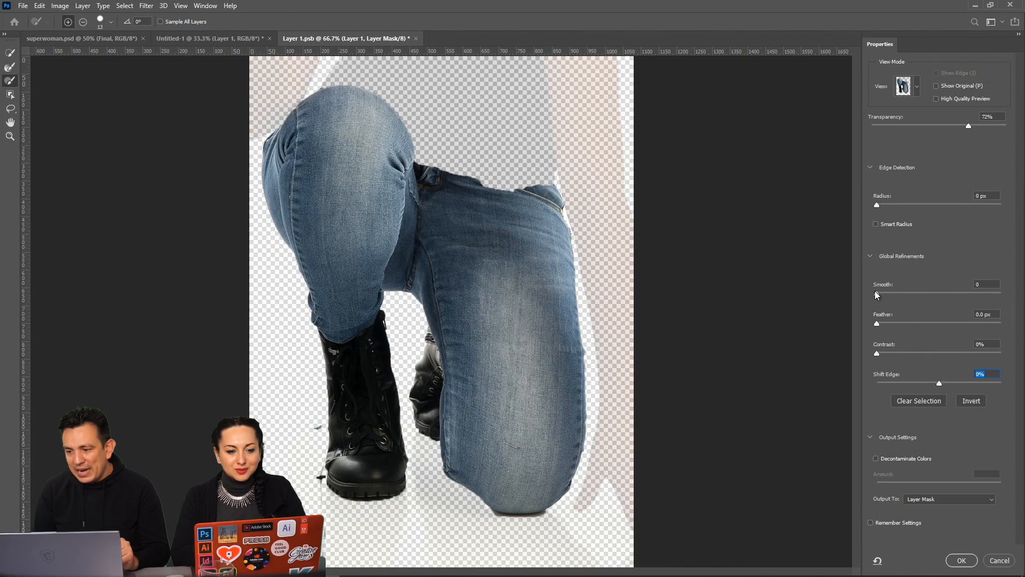
left_click_drag(901, 292, 899, 293)
left_click_drag(943, 384, 921, 384)
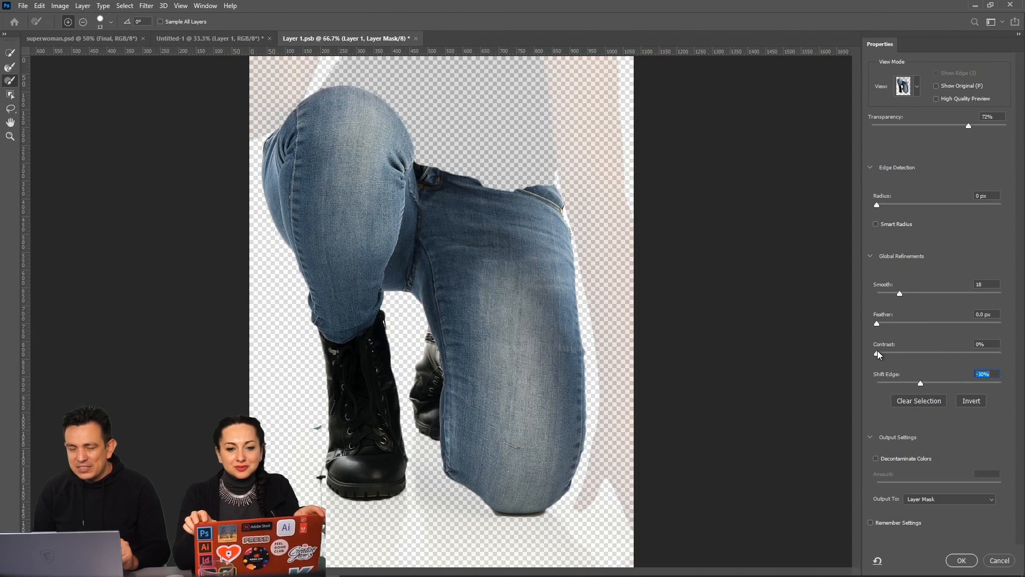
left_click_drag(877, 353, 896, 354)
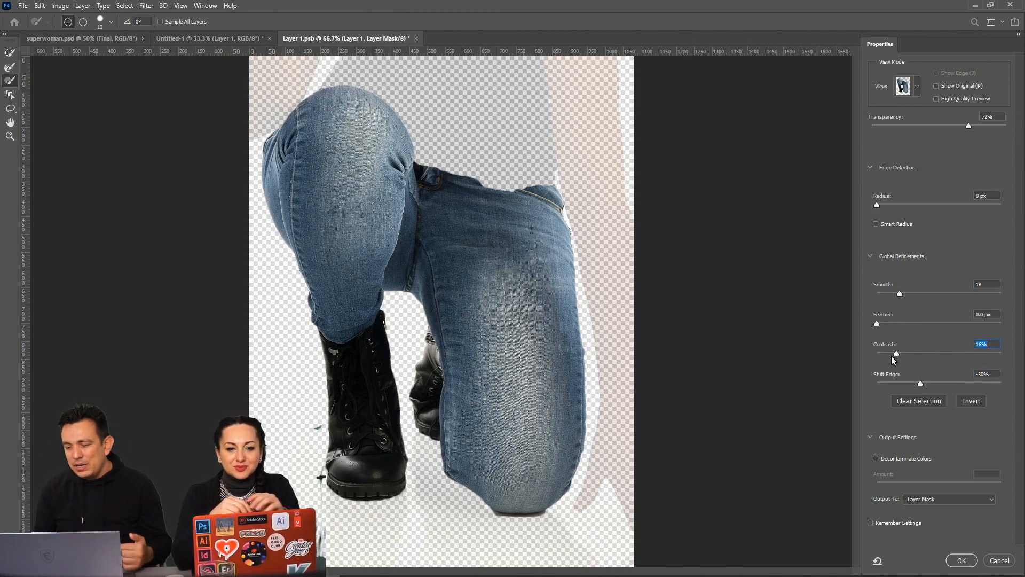
left_click(961, 560)
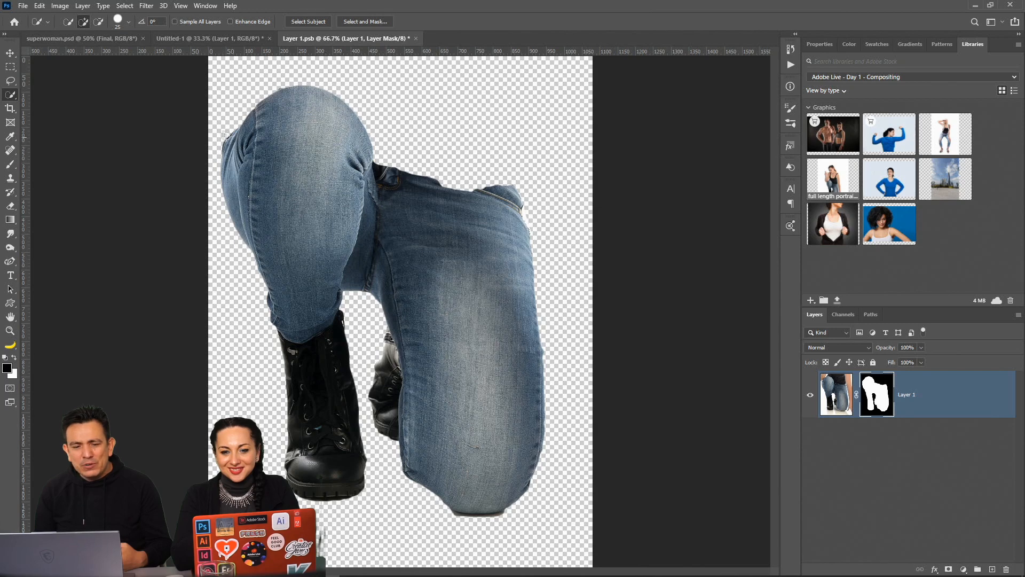
Apply the Minimum filter to the layer mask with a radius of 1.0 pixels, preserving Roundness
left_click(146, 5)
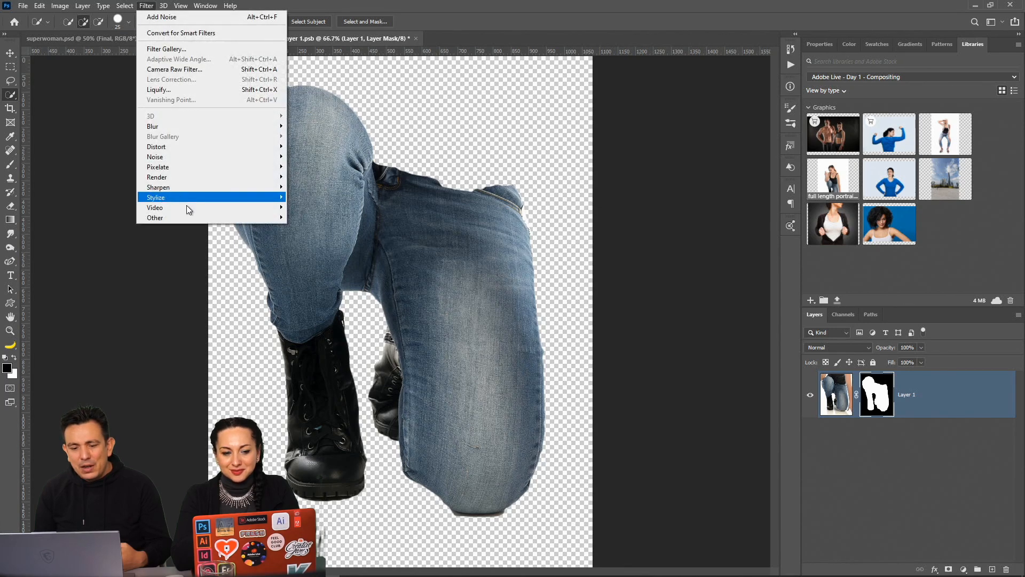
mouse_move(187, 217)
left_click(313, 258)
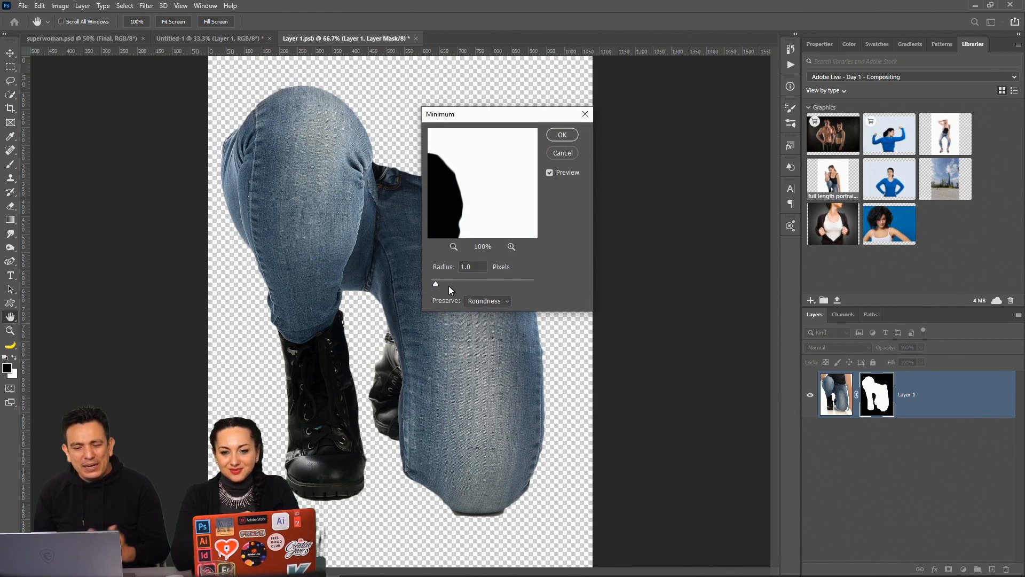
left_click(564, 137)
key("w")
Paint black on the mask with a 20 px round brush to remove the leftover floor shadow beneath the knee and boot
left_click(10, 164)
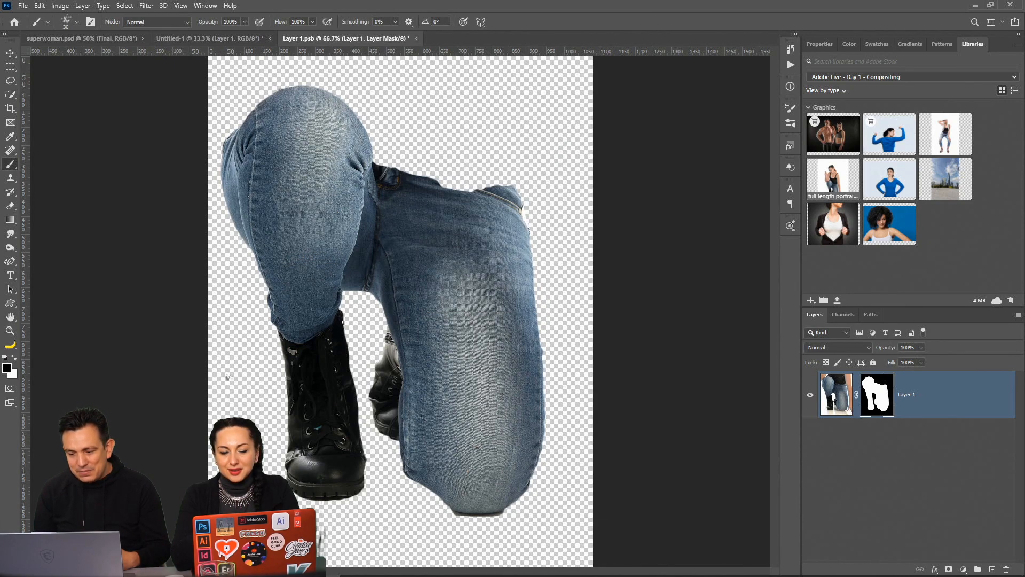
left_click(78, 23)
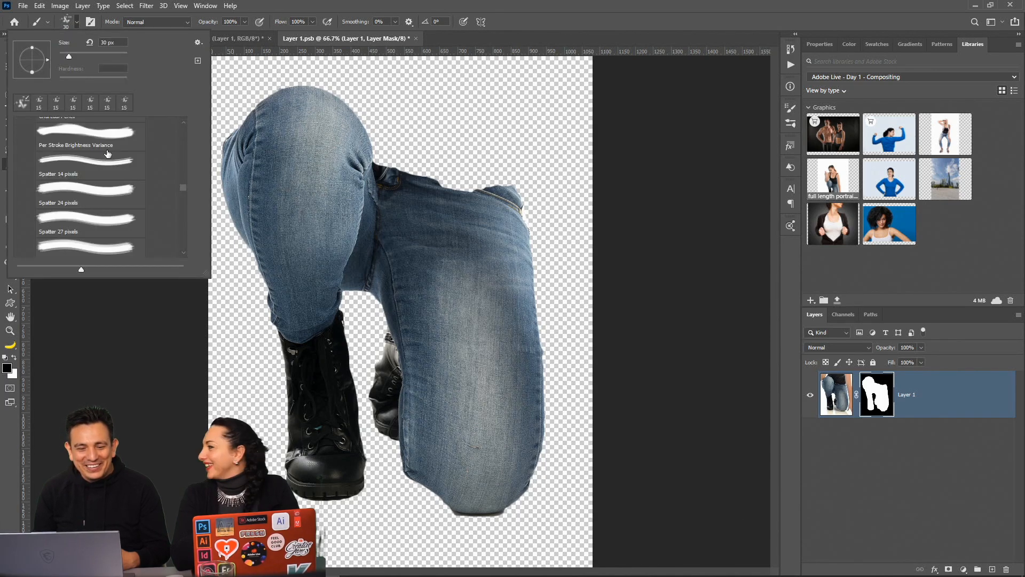
left_click_drag(181, 182, 196, 113)
left_click(67, 219)
left_click(363, 9)
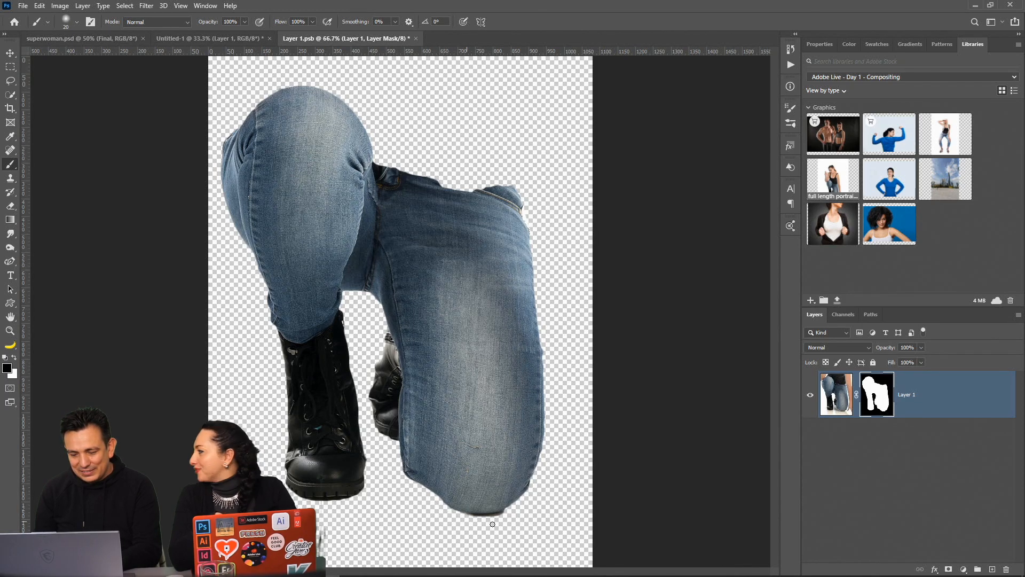
left_click_drag(459, 516, 511, 516)
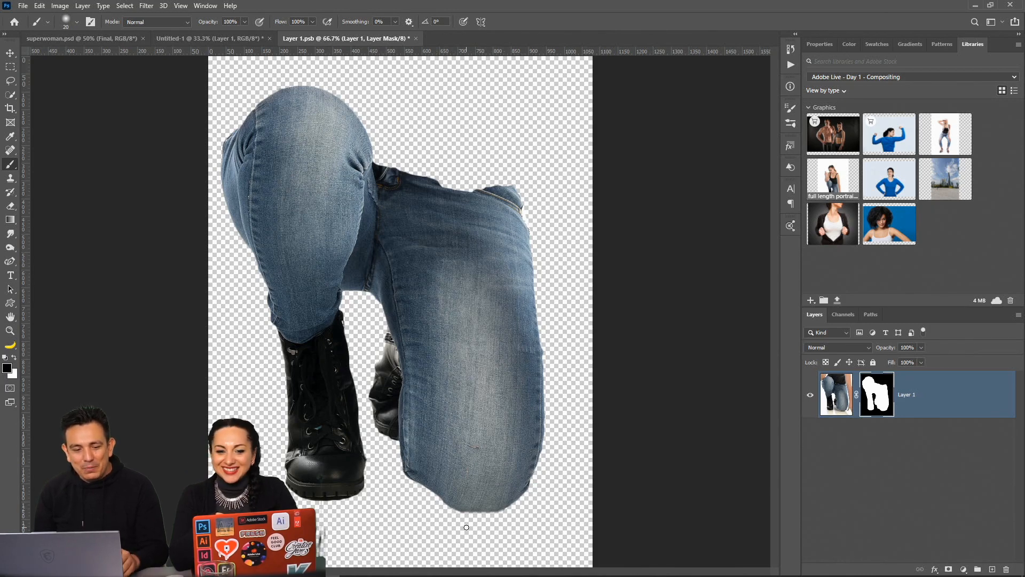
left_click(10, 247)
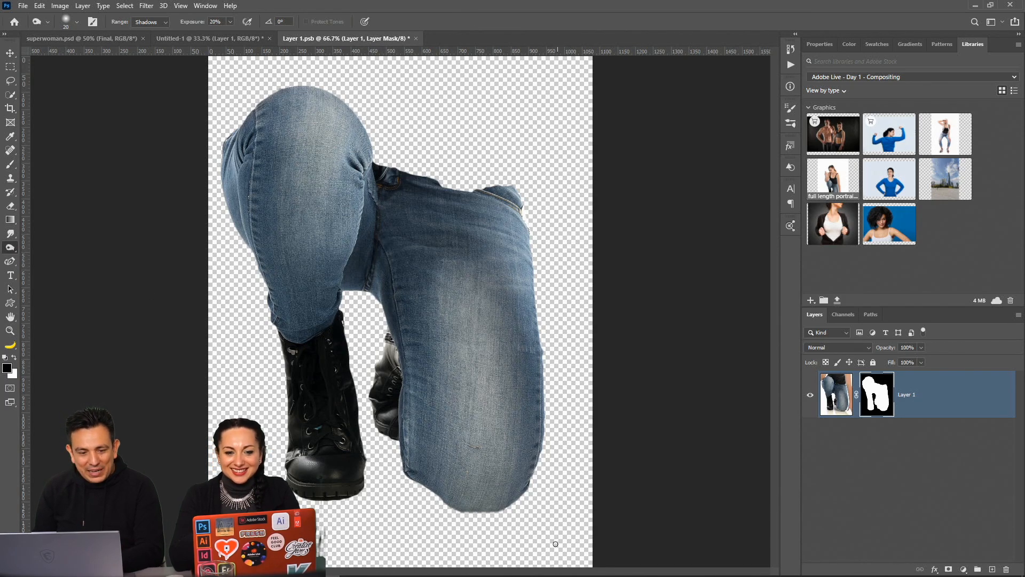
left_click(10, 164)
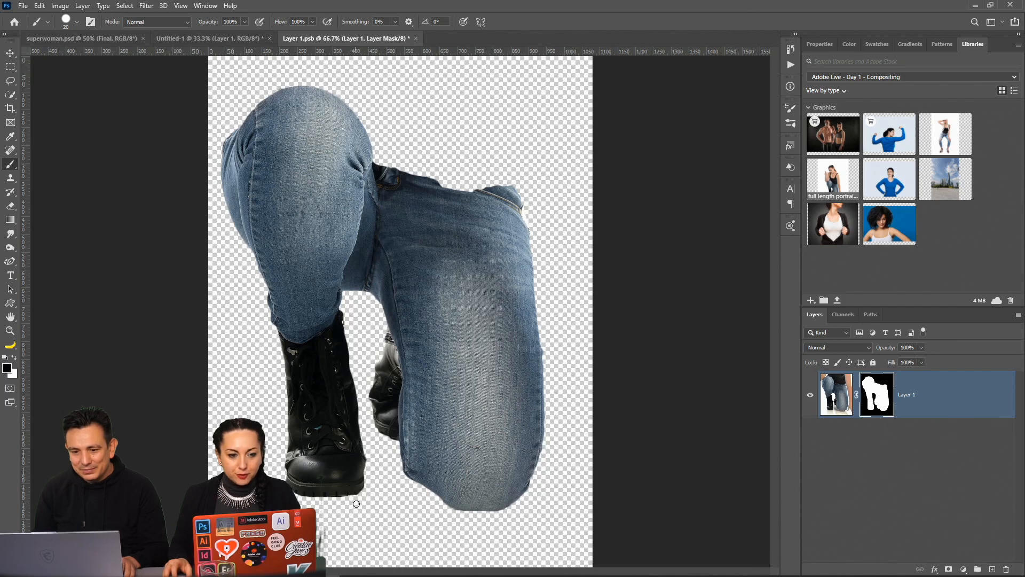
Save and close the smart object, and scale the cut-out legs down into the canvas's lower left area
left_click(416, 38)
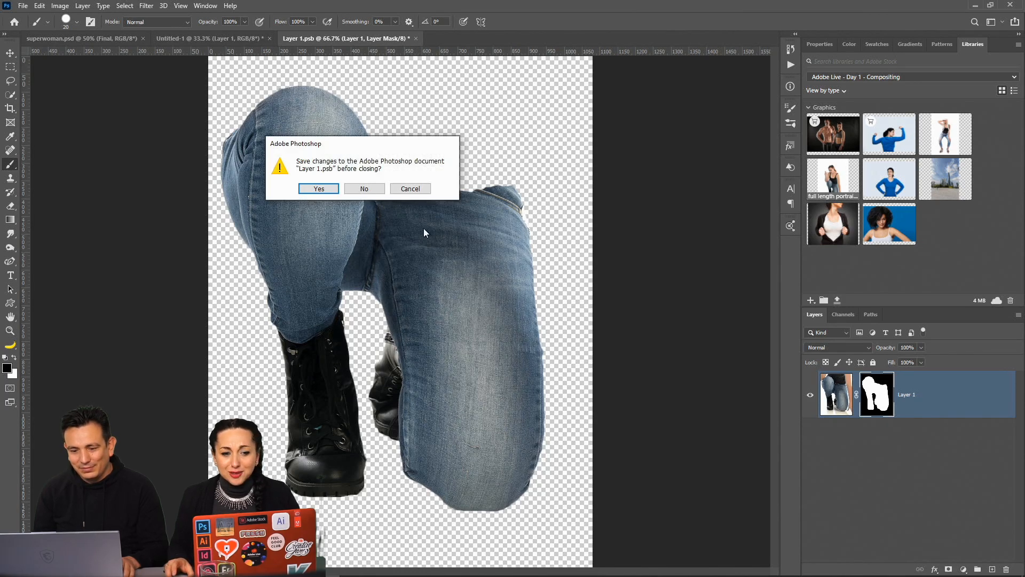
left_click(331, 189)
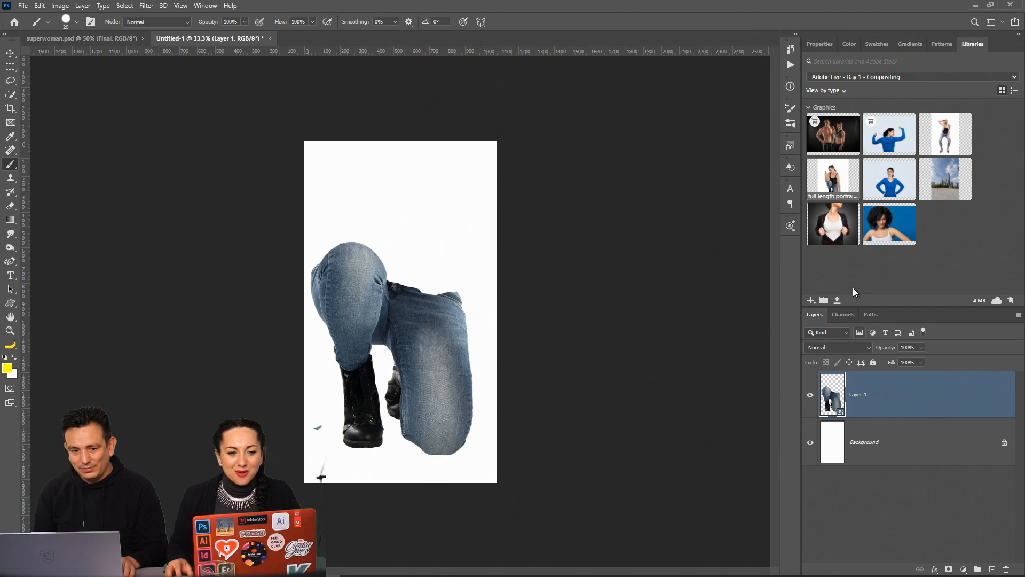
key("v")
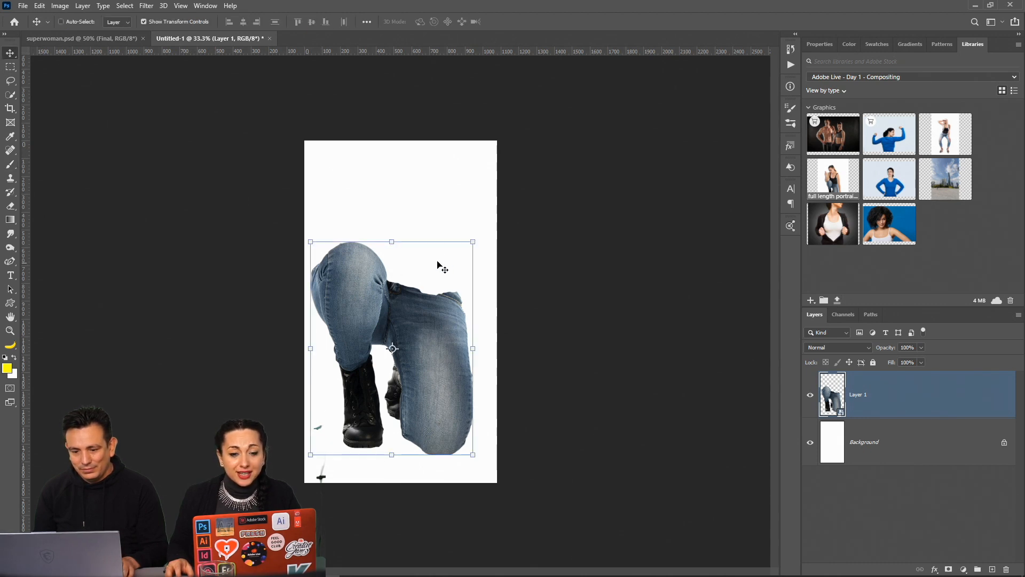
left_click_drag(468, 242, 444, 308)
mouse_move(403, 393)
left_mouse_down()
mouse_move(432, 393)
mouse_move(428, 401)
mouse_move(423, 391)
left_mouse_up()
left_click_drag(455, 303, 438, 325)
key("Return")
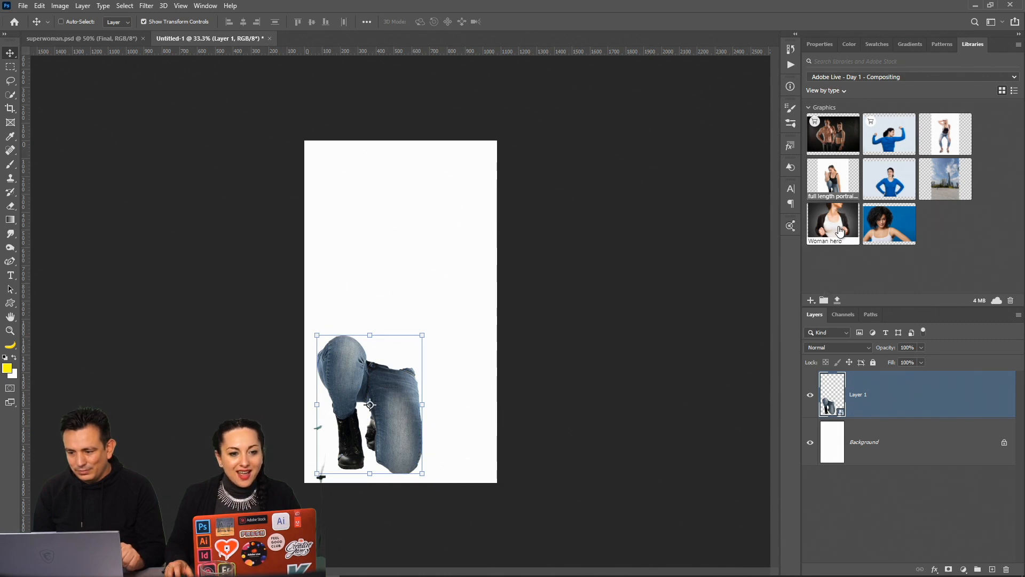
Place the Woman hero library image above the legs and enlarge it until it spans beyond the canvas width
left_click_drag(837, 230, 444, 306)
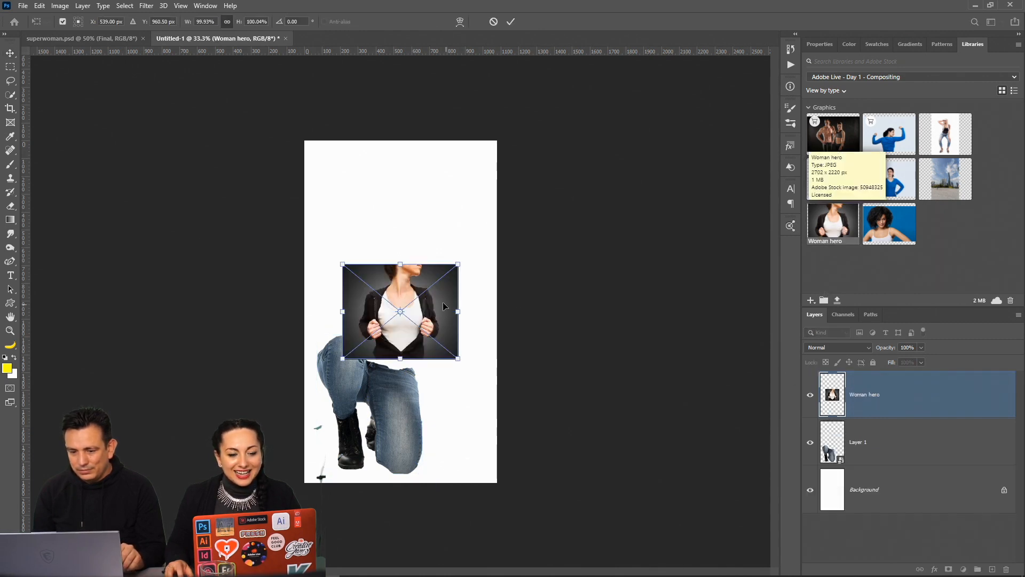
left_click_drag(343, 265, 264, 199)
mouse_move(458, 360)
left_mouse_down()
mouse_move(531, 407)
mouse_move(471, 352)
left_mouse_up()
key("Return")
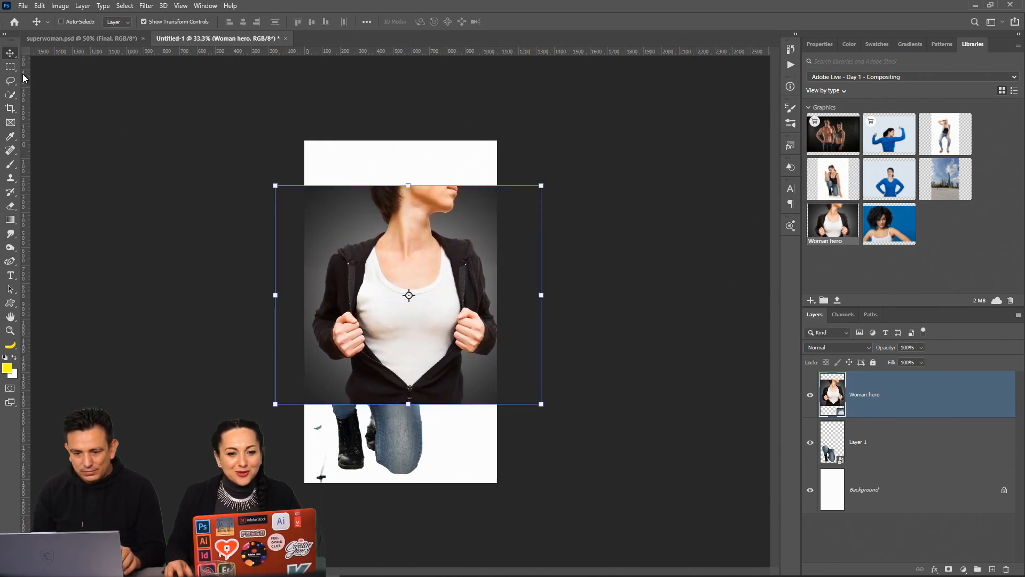
key("l")
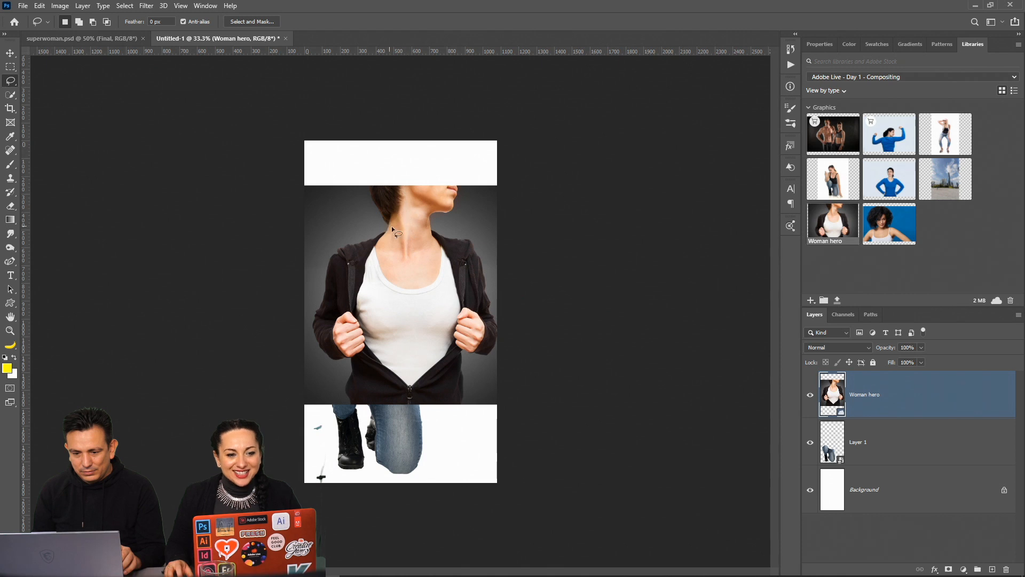
mouse_move(329, 254)
left_mouse_down()
mouse_move(308, 300)
mouse_move(309, 351)
mouse_move(326, 388)
mouse_move(357, 408)
left_mouse_up()
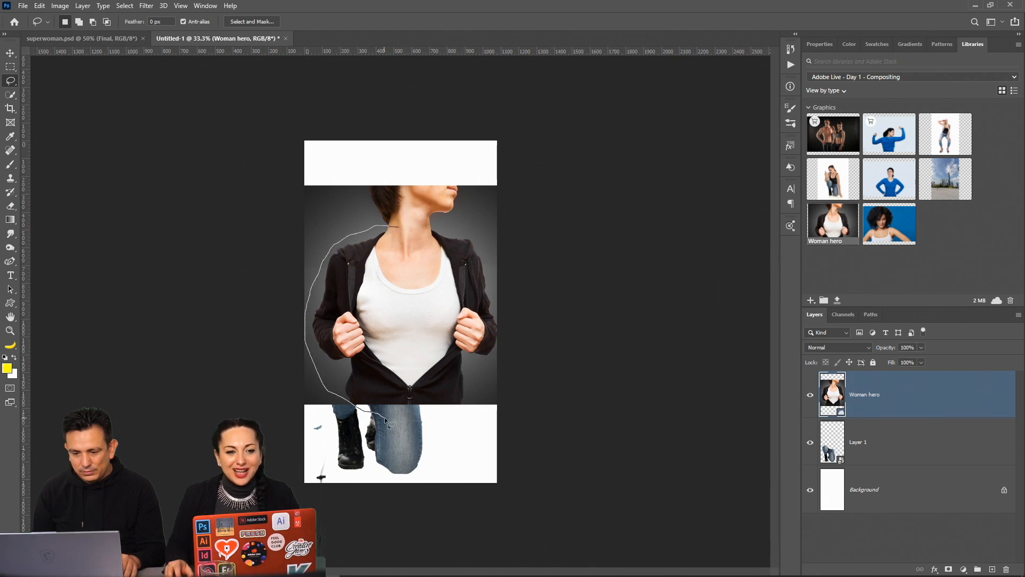
mouse_move(427, 428)
left_mouse_down()
mouse_move(477, 408)
mouse_move(471, 365)
mouse_move(501, 352)
mouse_move(501, 284)
left_mouse_up()
key("Escape")
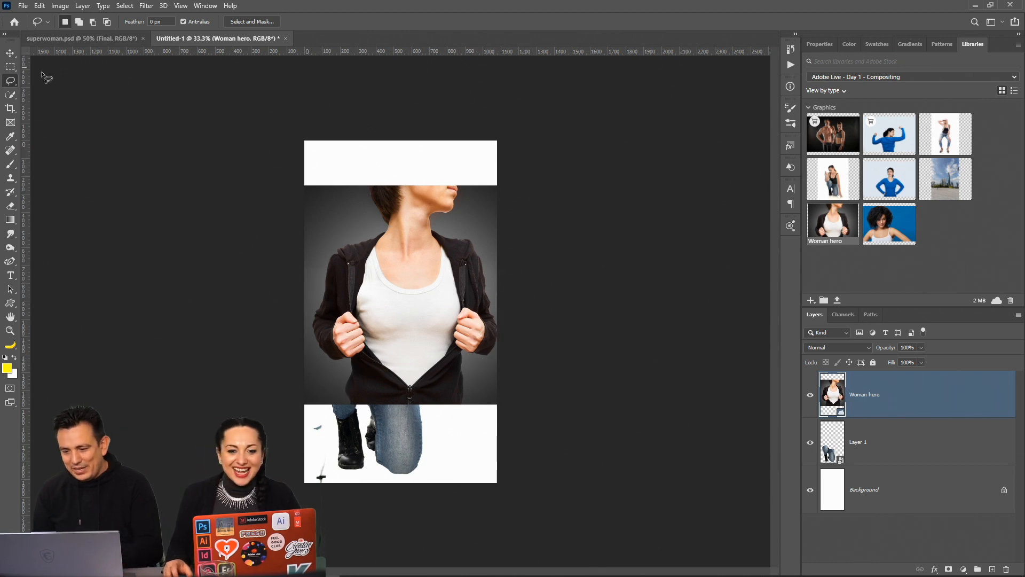
Move the Woman hero image slightly so the torso is centred on the canvas above the legs
left_click_drag(12, 41, 15, 48)
left_click(11, 55)
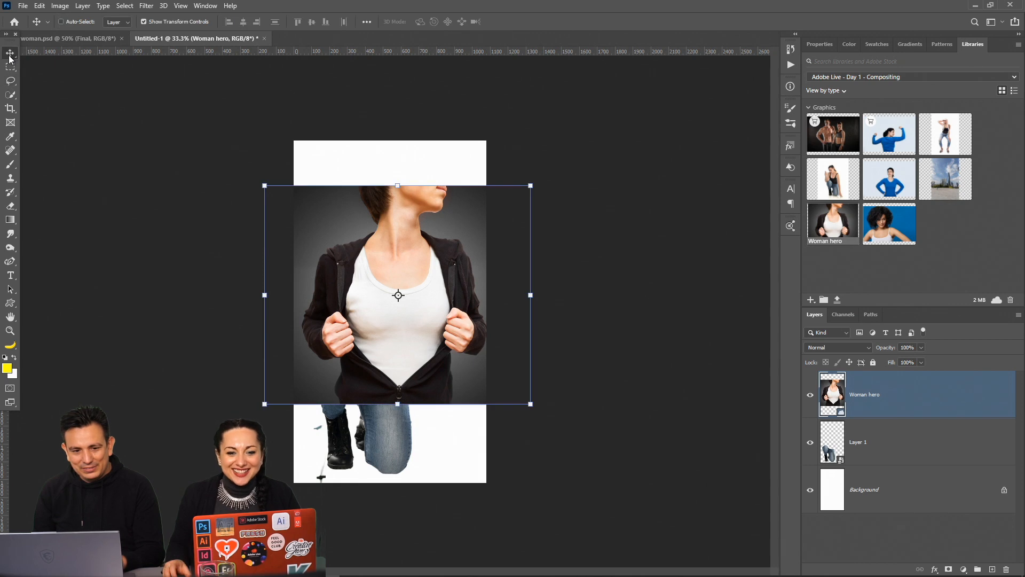
left_click_drag(10, 41, 5, 52)
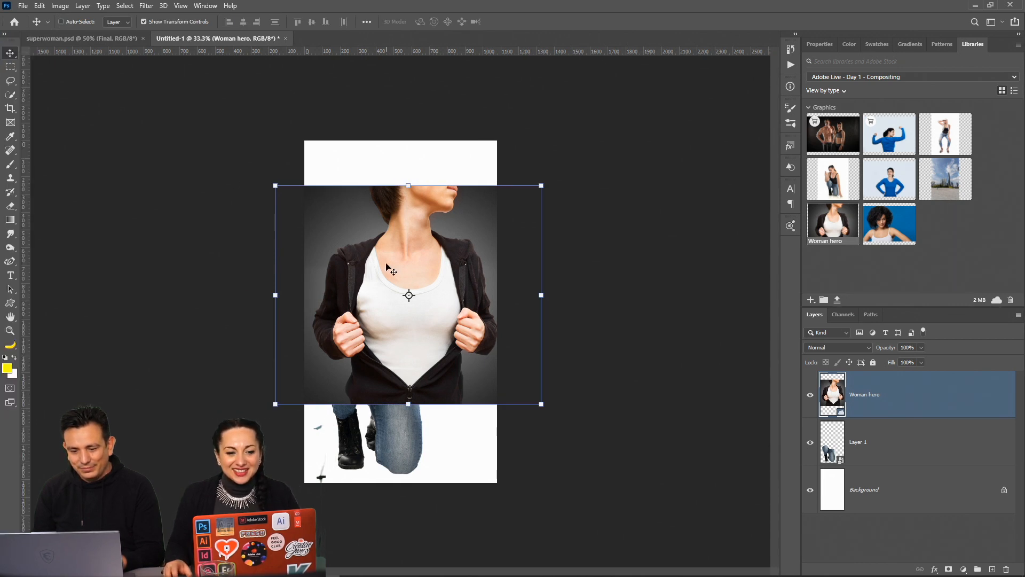
left_click_drag(452, 324, 448, 321)
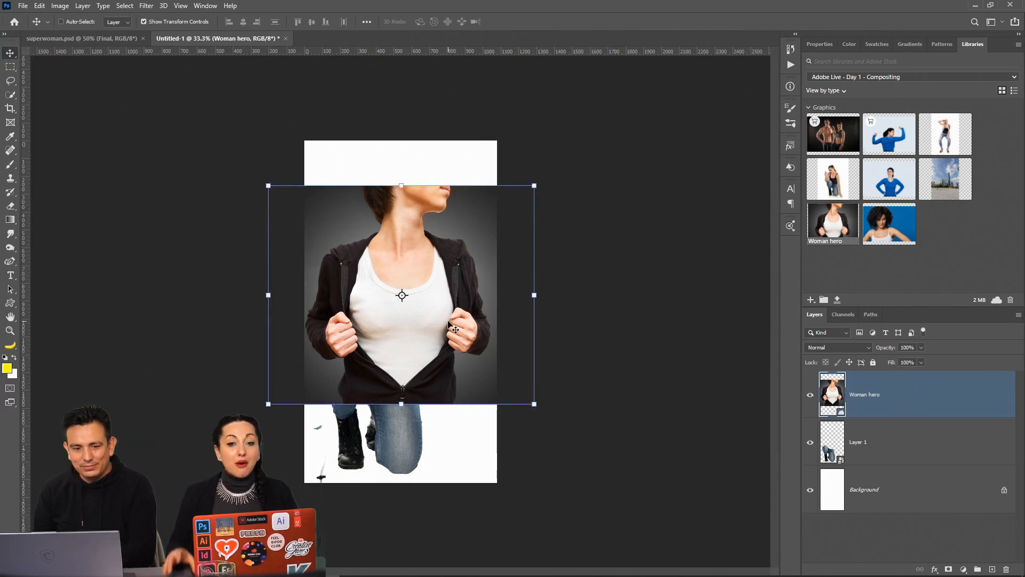
Lasso loosely around the torso below the neck, copy it to a new layer, and delete the original Woman hero layer
key("l")
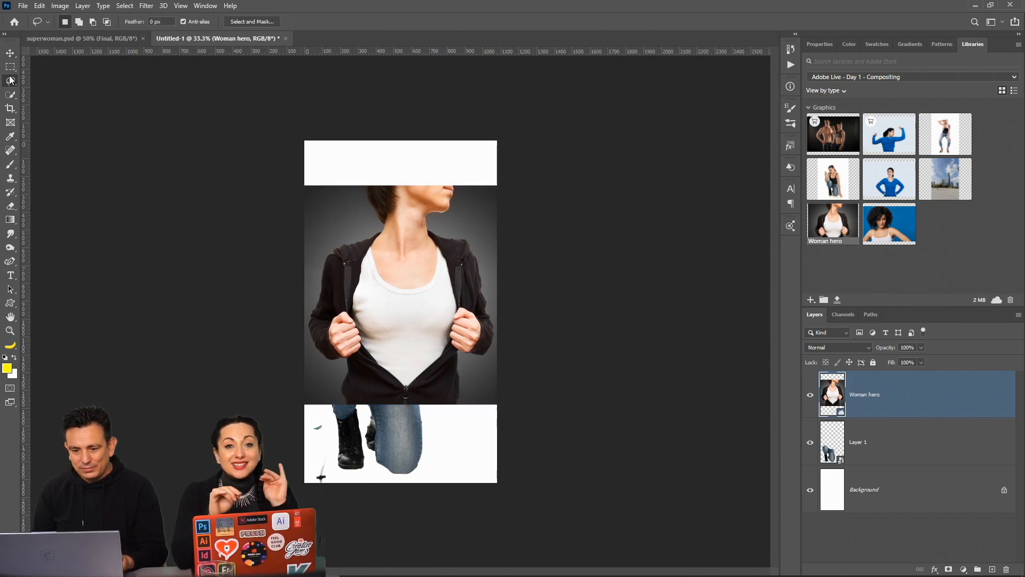
mouse_move(372, 227)
left_mouse_down()
mouse_move(436, 234)
mouse_move(377, 225)
left_mouse_up()
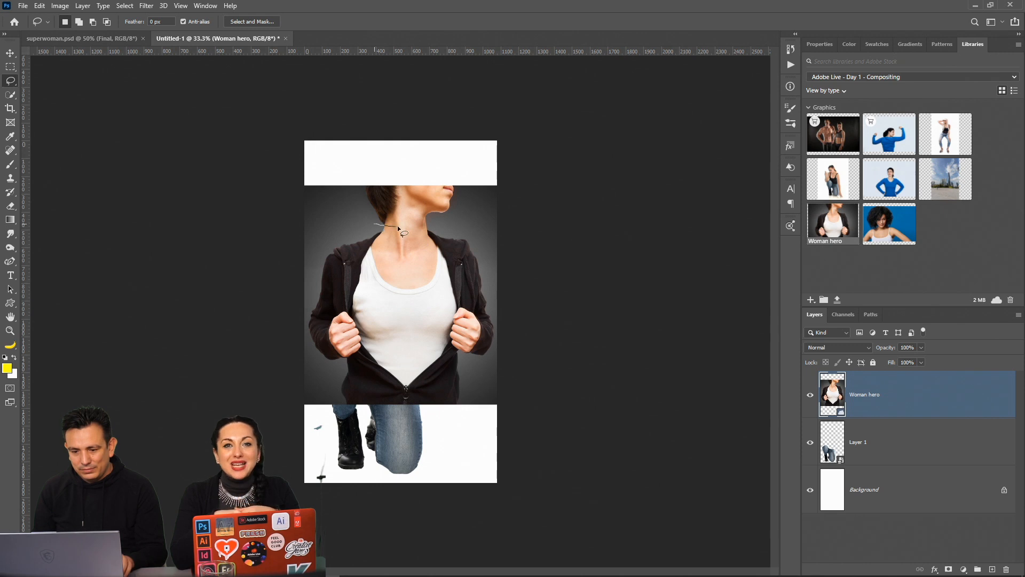
mouse_move(479, 244)
left_mouse_down()
mouse_move(514, 363)
mouse_move(476, 368)
mouse_move(477, 405)
mouse_move(414, 426)
mouse_move(340, 424)
left_mouse_up()
mouse_move(332, 382)
left_mouse_down()
mouse_move(304, 353)
mouse_move(293, 308)
mouse_move(331, 227)
mouse_move(374, 227)
left_mouse_up()
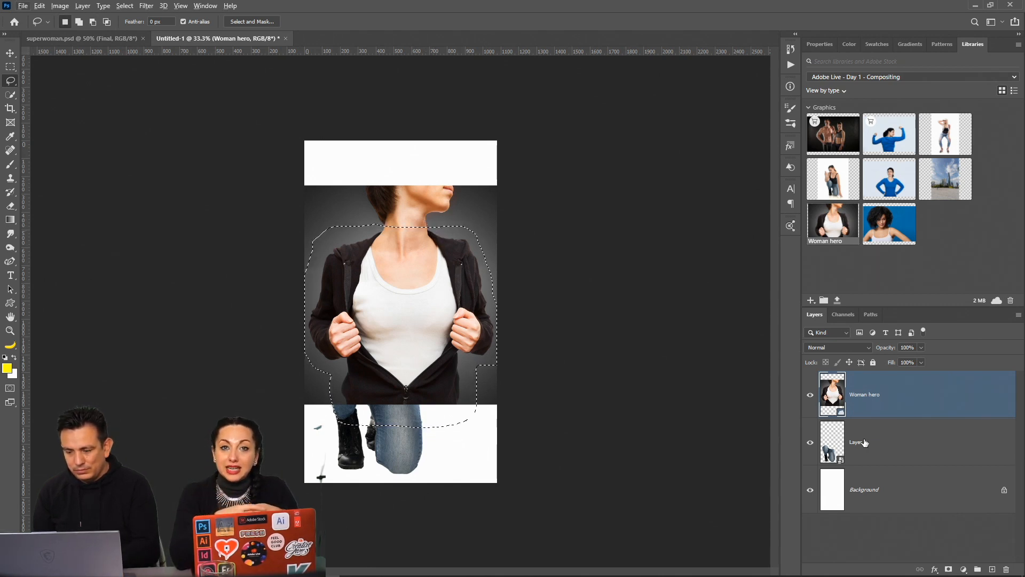
key("ctrl+j")
left_click(900, 449)
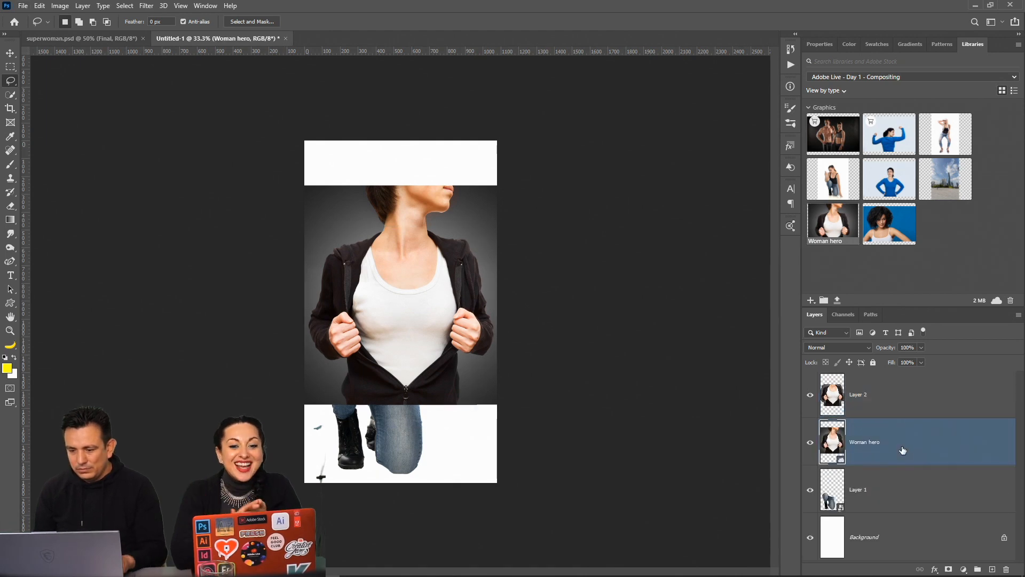
key("Delete")
Convert the copied torso layer to a smart object and open its contents for editing
right_click(893, 395)
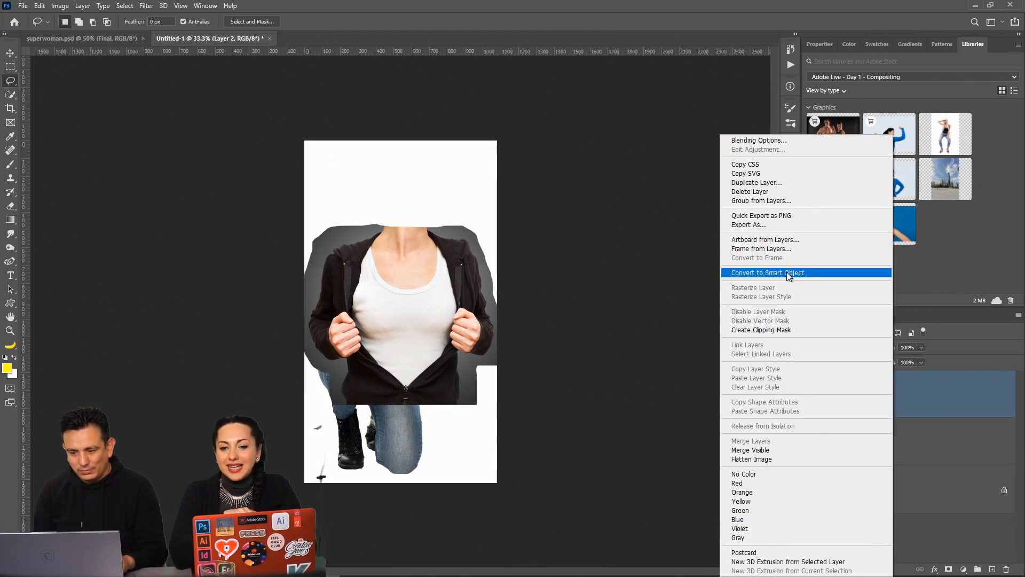
left_click(787, 272)
double_click(840, 395)
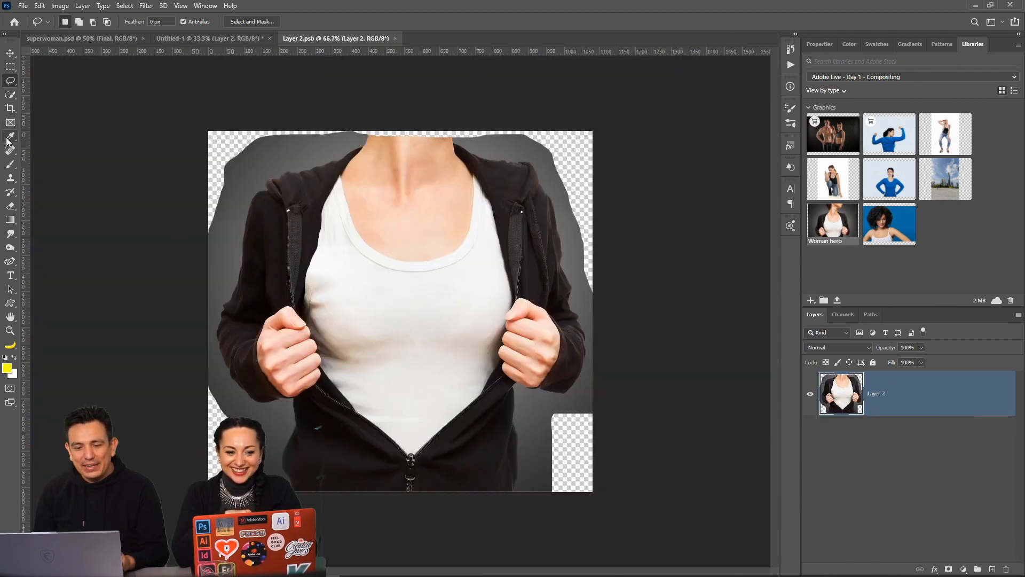
Start a Quick Selection over the jacket half and fist on the image's left side
left_click(10, 95)
mouse_move(295, 189)
left_mouse_down()
mouse_move(267, 214)
mouse_move(276, 300)
mouse_move(306, 330)
mouse_move(340, 441)
left_mouse_up()
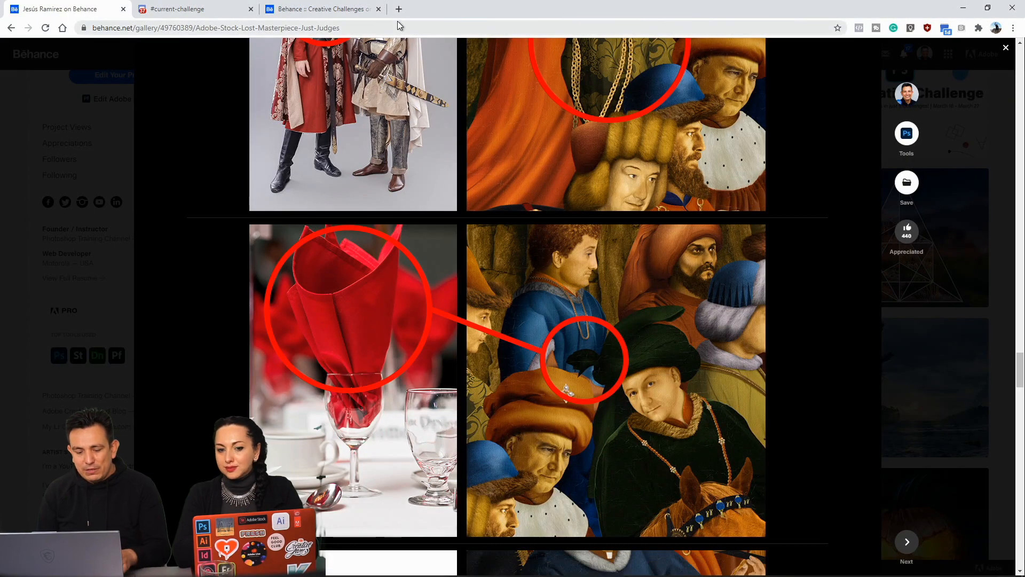
Switch to the web browser and open stock.adobe.com in a new tab
left_click(398, 9)
left_click(400, 25)
type("stock.adobe.com")
key("Return")
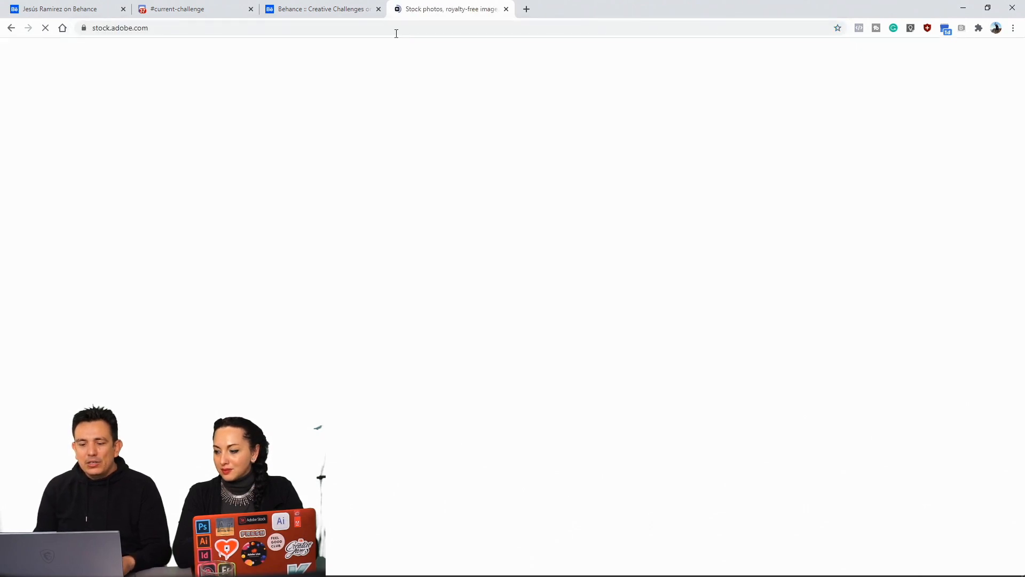
Search the Adobe Stock images for "kneeling woman jeans"
left_click(494, 227)
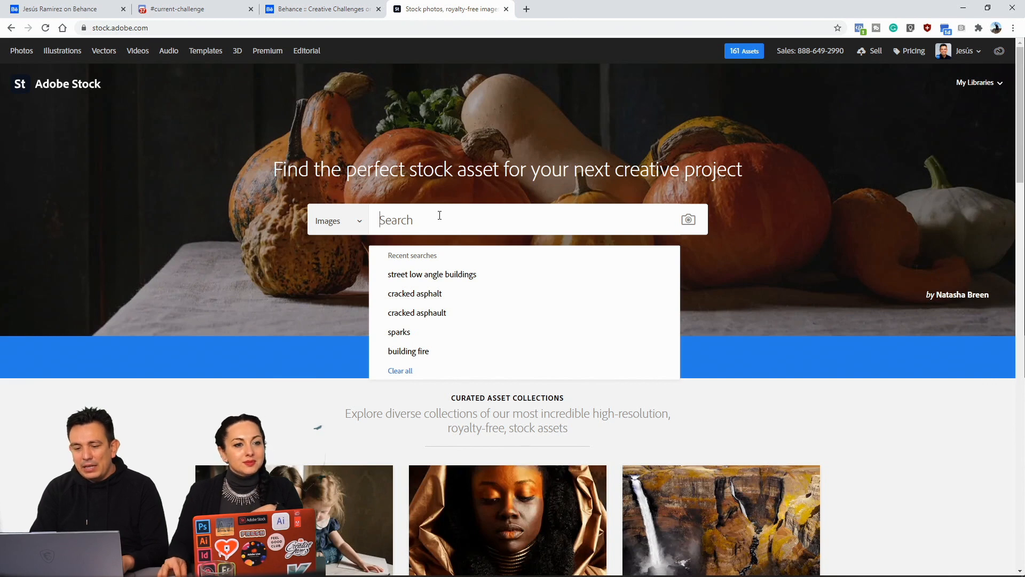
type("kneel")
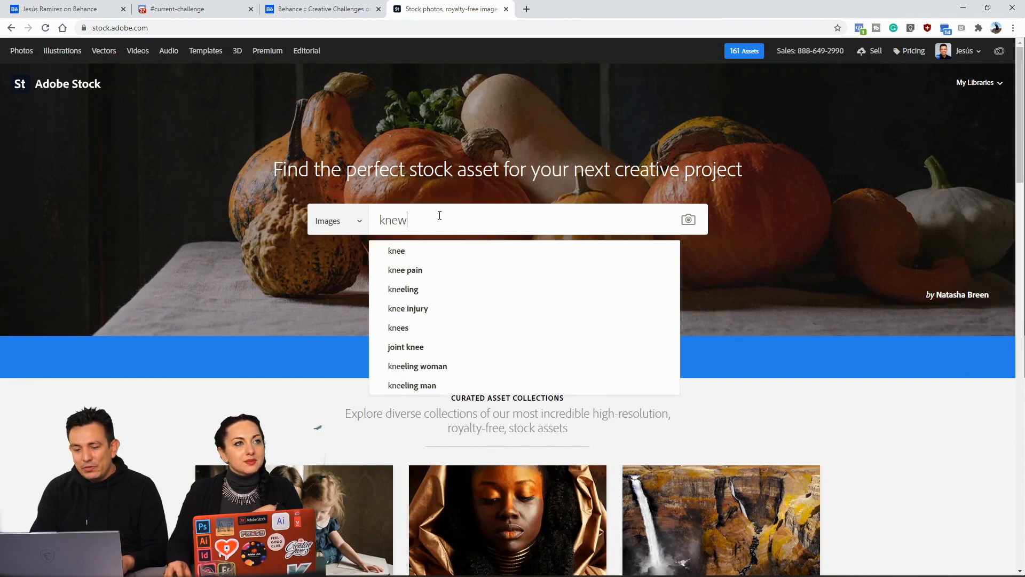
type("ing")
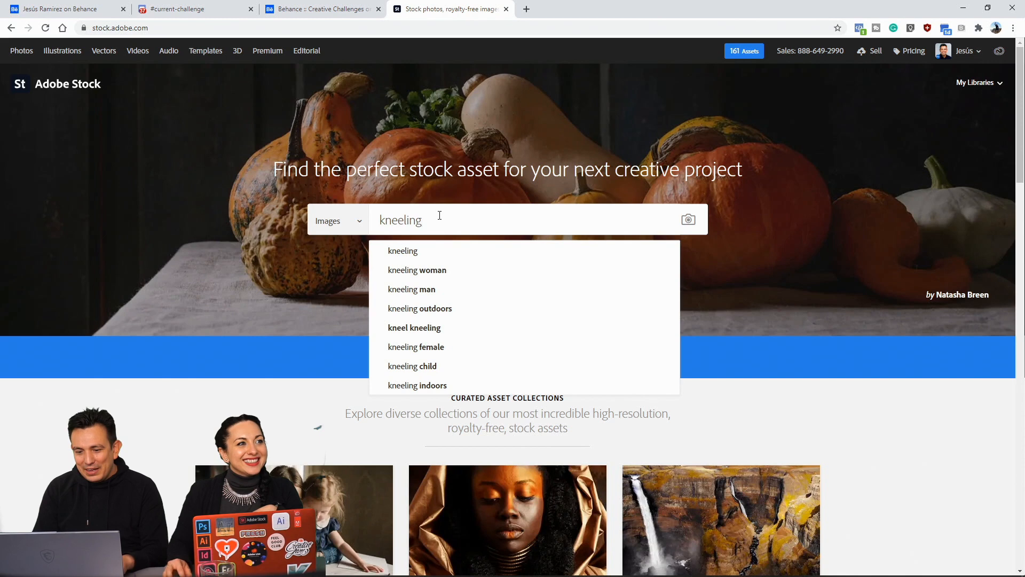
type(" woman je")
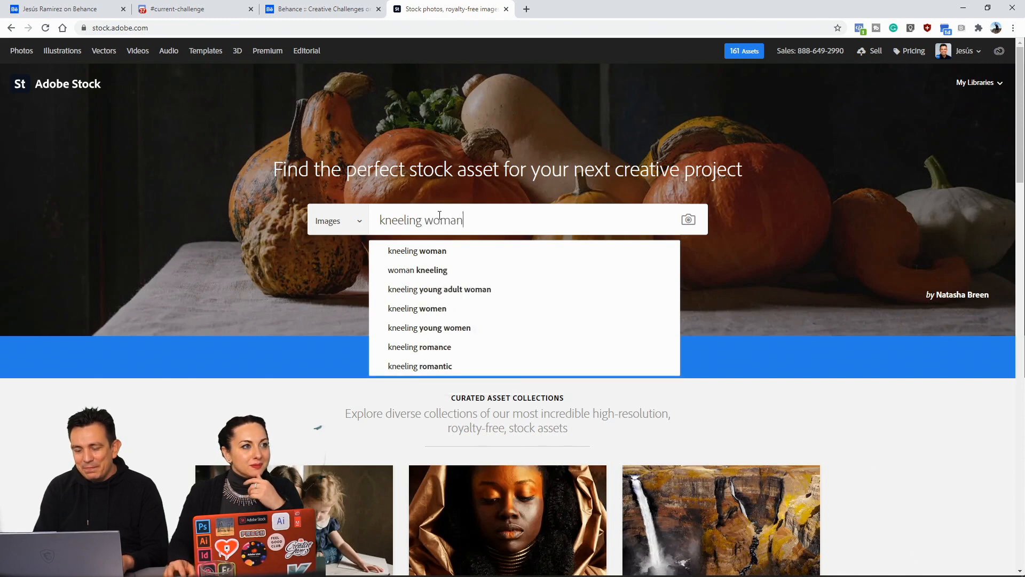
type("ans")
key("Return")
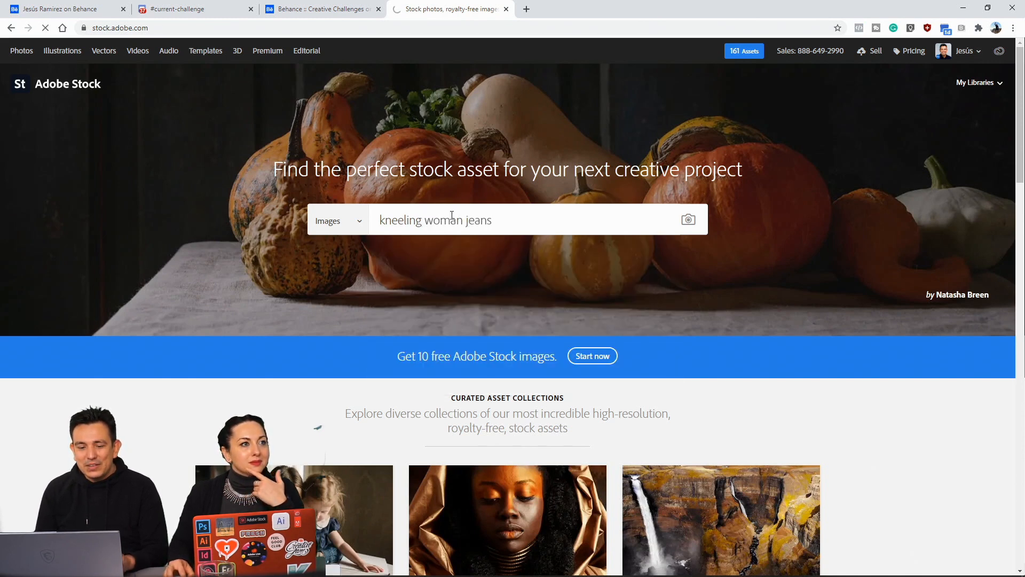
Browse the search results and view the details of the image "Kneeling tradeswoman pointing sideways"
scroll(177, 320, "down", 5)
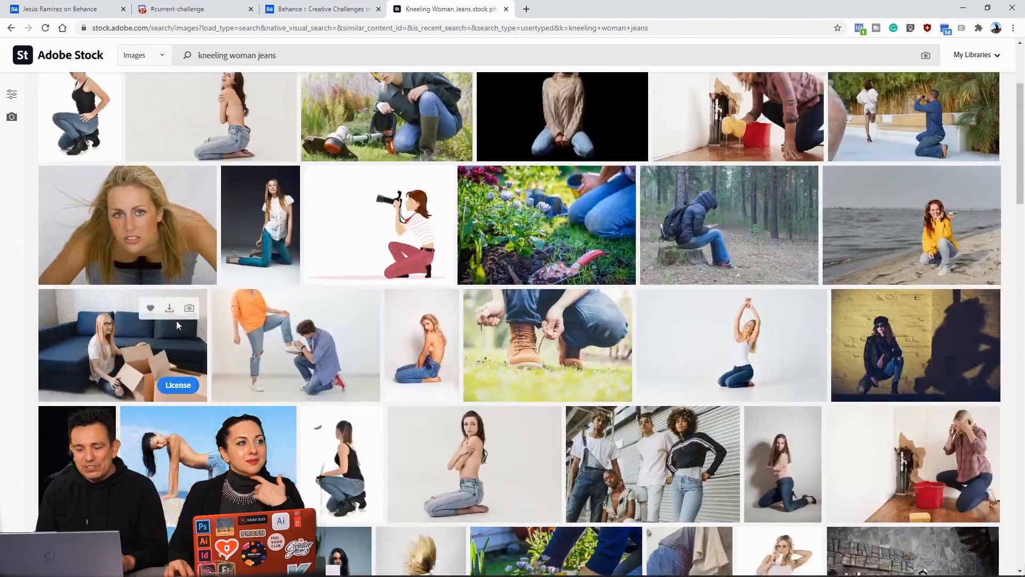
scroll(177, 320, "down", 10)
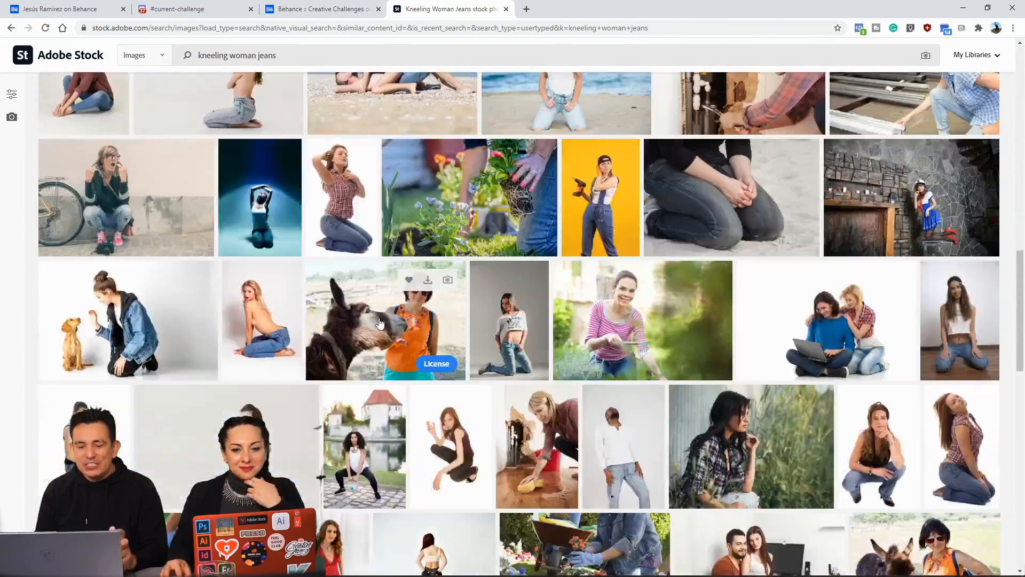
scroll(379, 323, "down", 15)
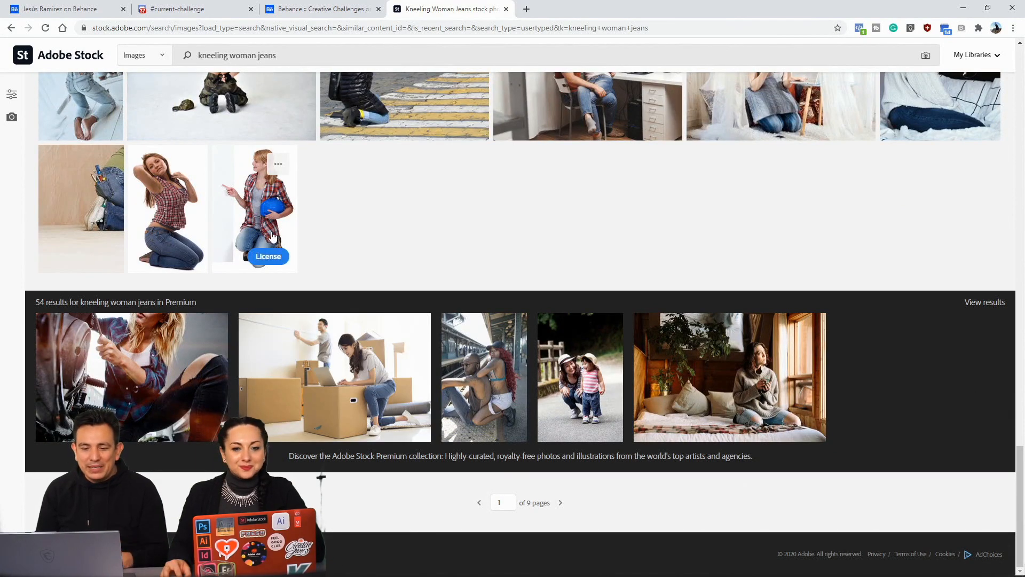
left_click(294, 268)
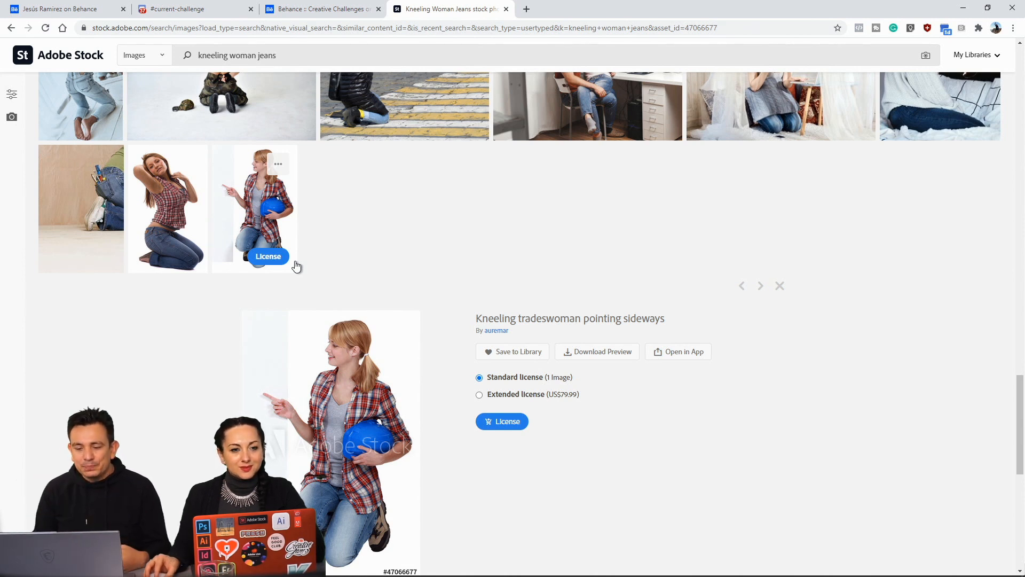
scroll(579, 428, "down", 2)
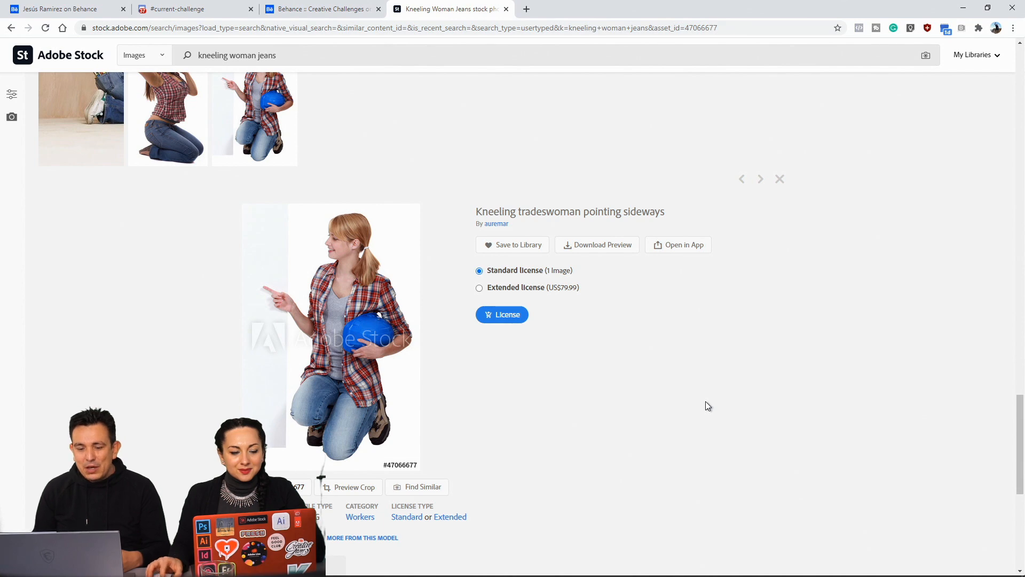
scroll(706, 403, "down", 4)
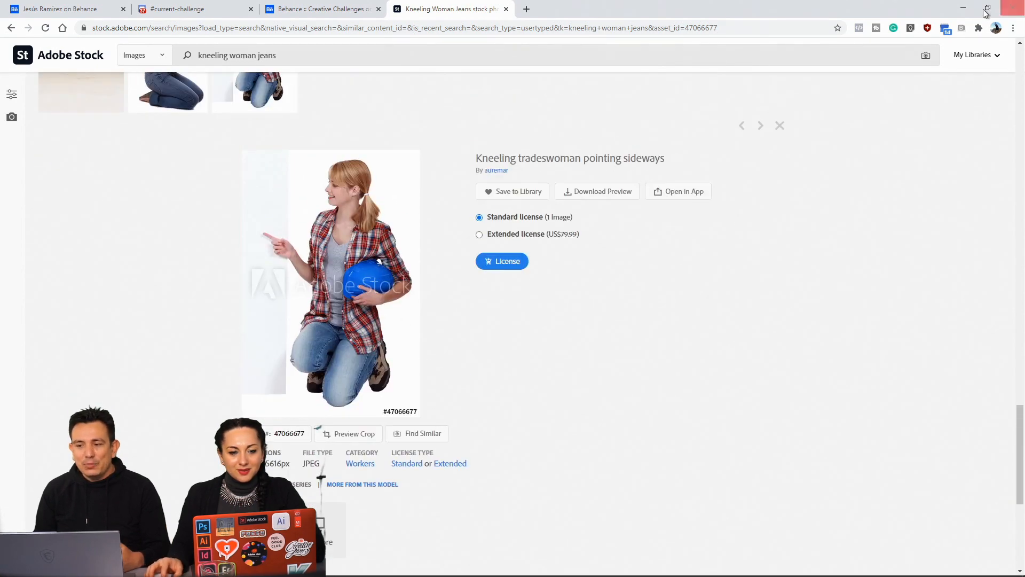
Find images similar to the kneeling tradeswoman and look through them for matching kneeling poses
left_click(963, 8)
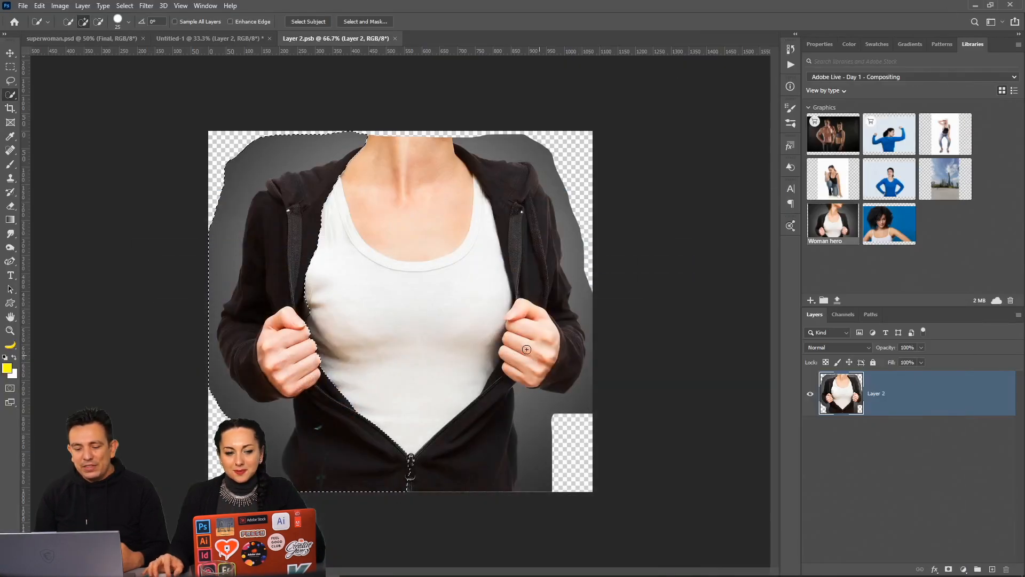
left_click(302, 567)
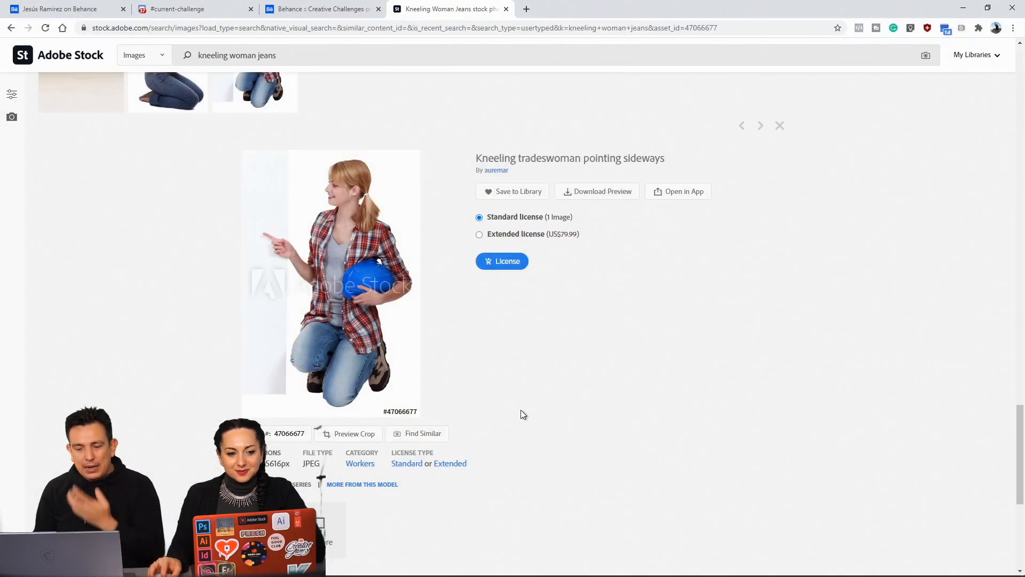
scroll(533, 393, "down", 1)
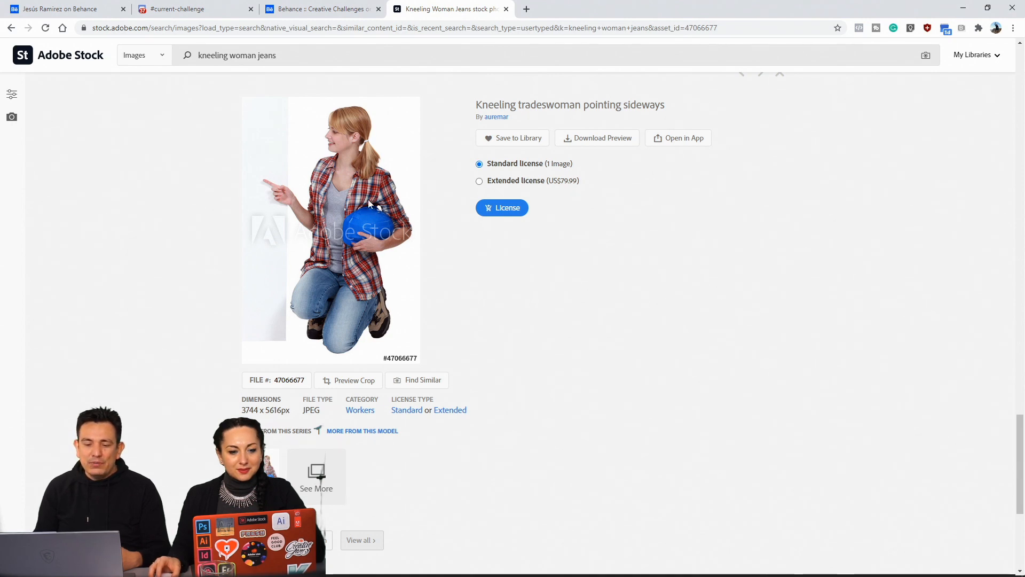
left_click(430, 380)
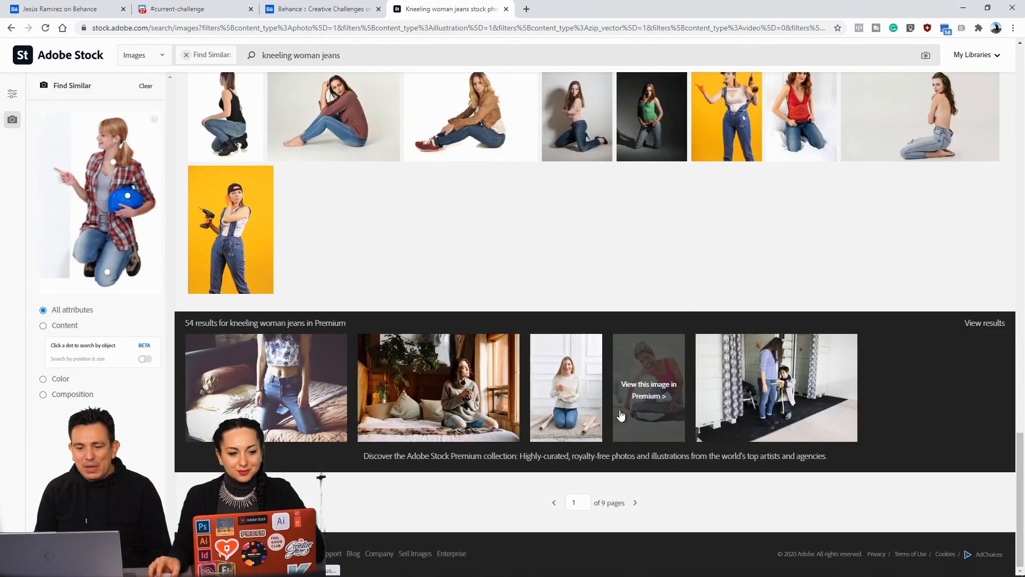
scroll(620, 414, "up", 12)
scroll(620, 420, "up", 10)
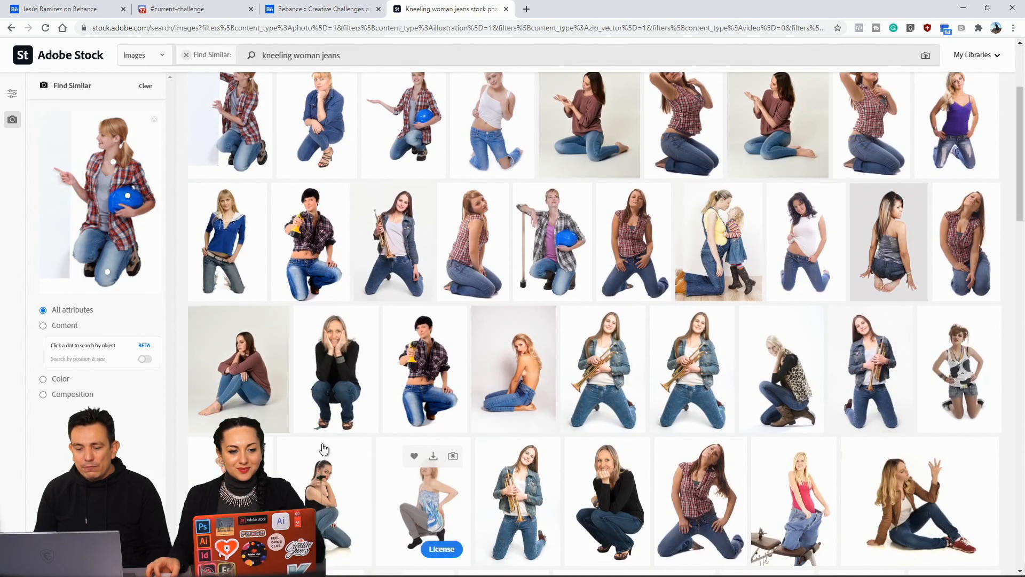
scroll(400, 425, "down", 1)
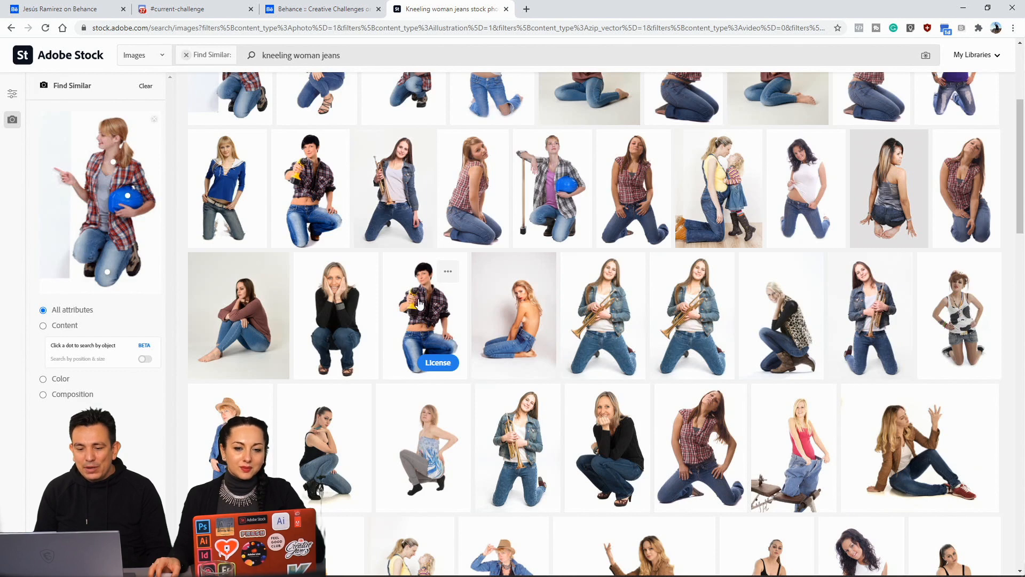
scroll(424, 315, "up", 2)
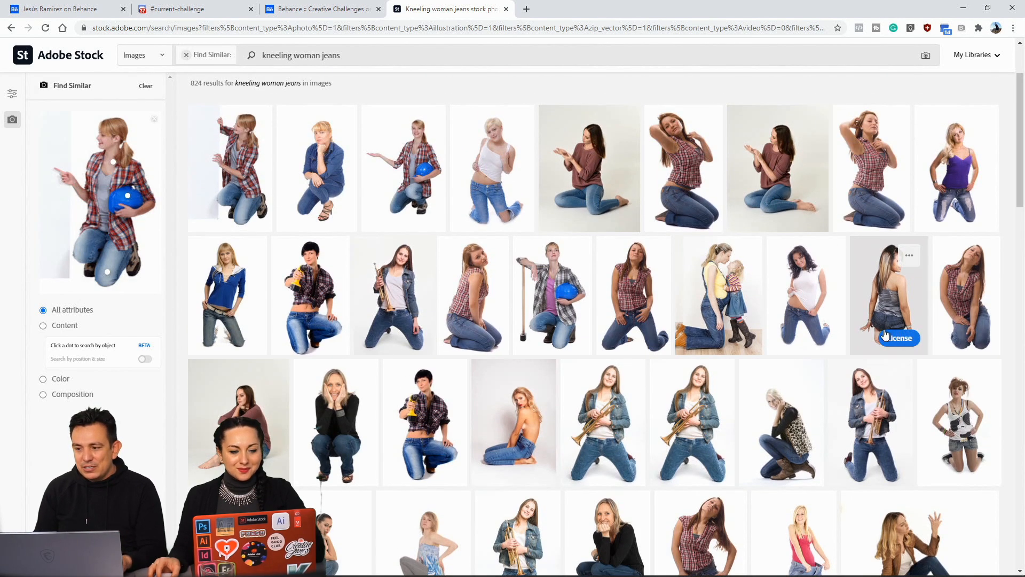
Back in Photoshop, refine the Quick Selection to only the jacket and both fists, excluding background and shirt, and add a layer mask from it
left_click(963, 8)
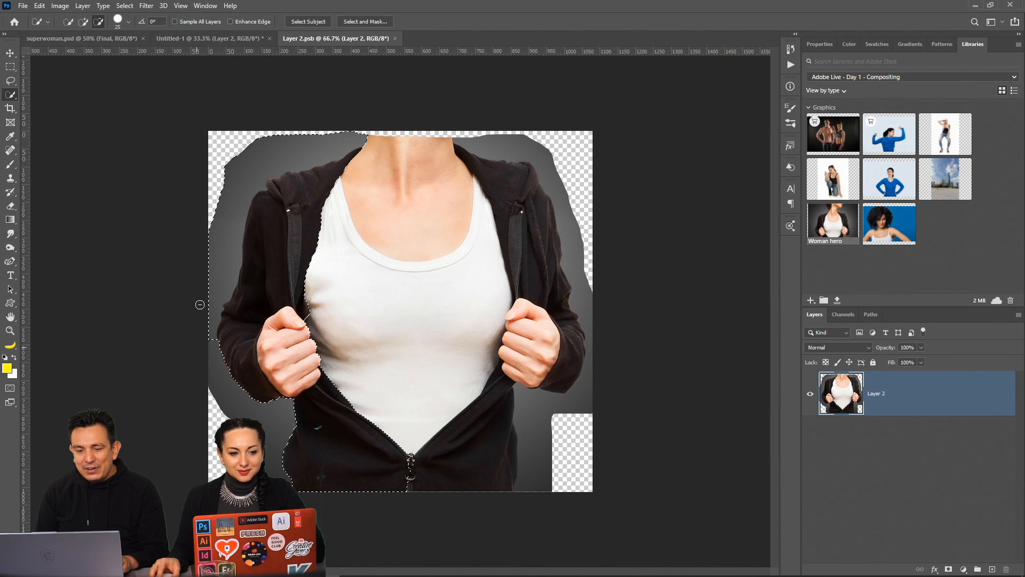
left_click_drag(208, 287, 228, 199)
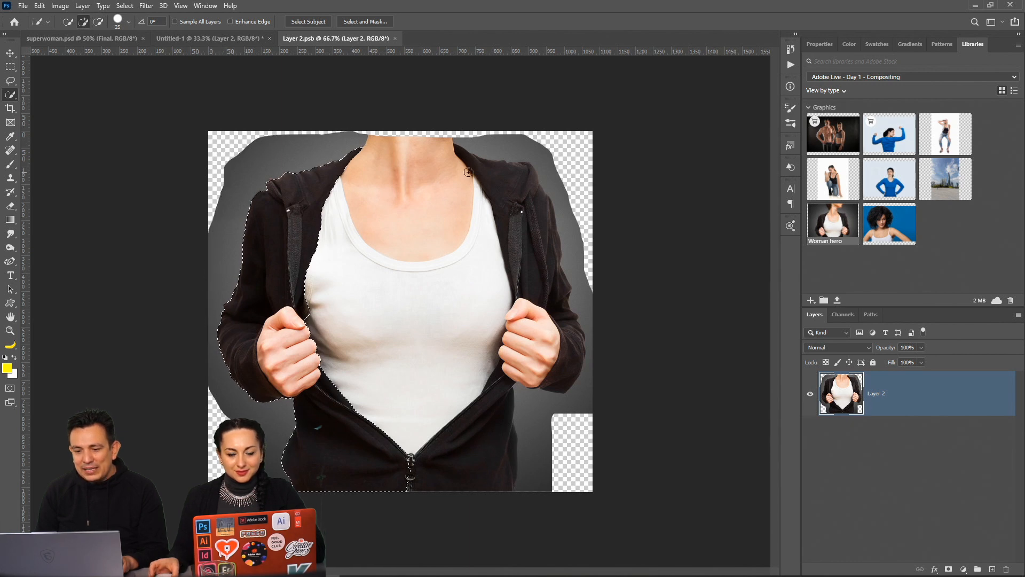
mouse_move(529, 221)
left_mouse_down()
mouse_move(541, 310)
mouse_move(533, 300)
mouse_move(519, 365)
mouse_move(554, 364)
mouse_move(559, 345)
mouse_move(609, 366)
mouse_move(554, 166)
left_mouse_up()
key("alt")
mouse_move(508, 388)
left_mouse_down()
mouse_move(481, 454)
mouse_move(404, 473)
left_mouse_up()
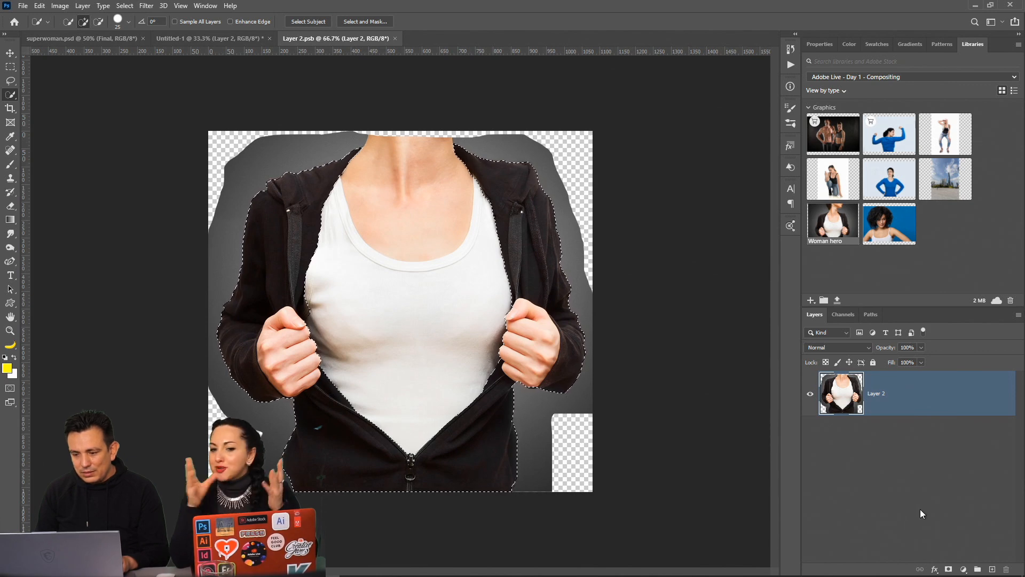
left_click(949, 569)
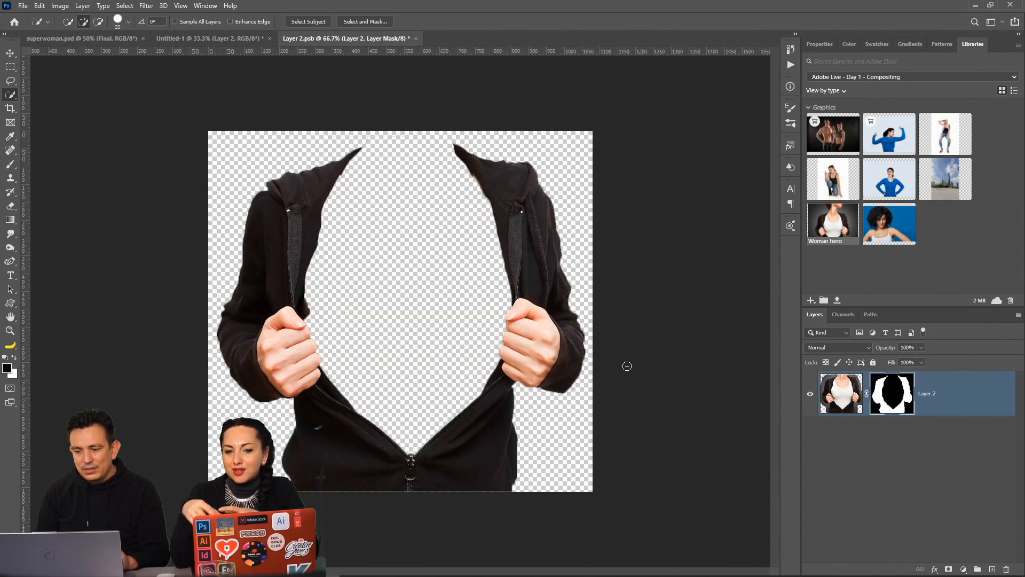
Switch to the Untitled-1 document and fit the whole canvas in view to examine the torso over the legs
left_click(224, 40)
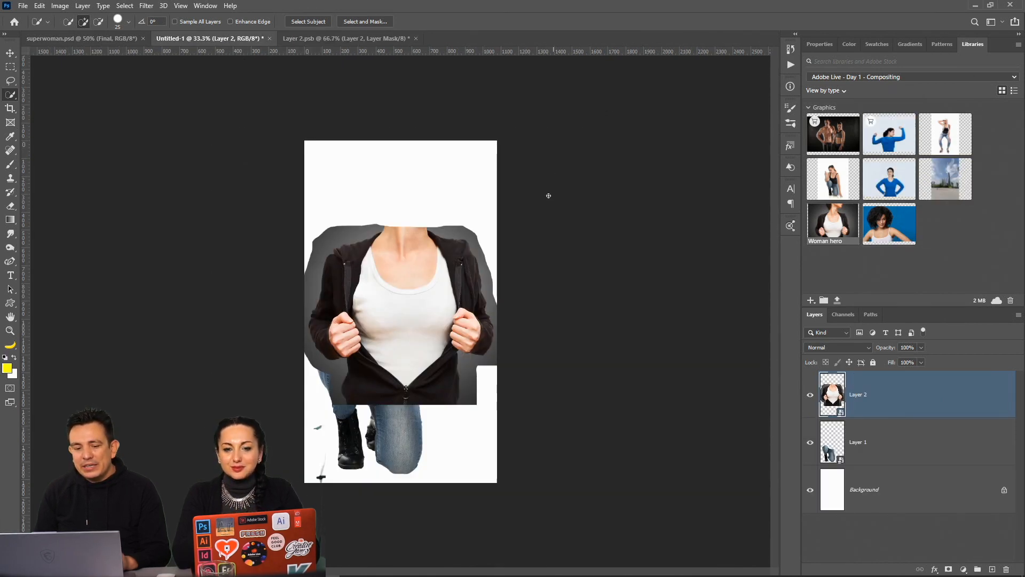
double_click(10, 319)
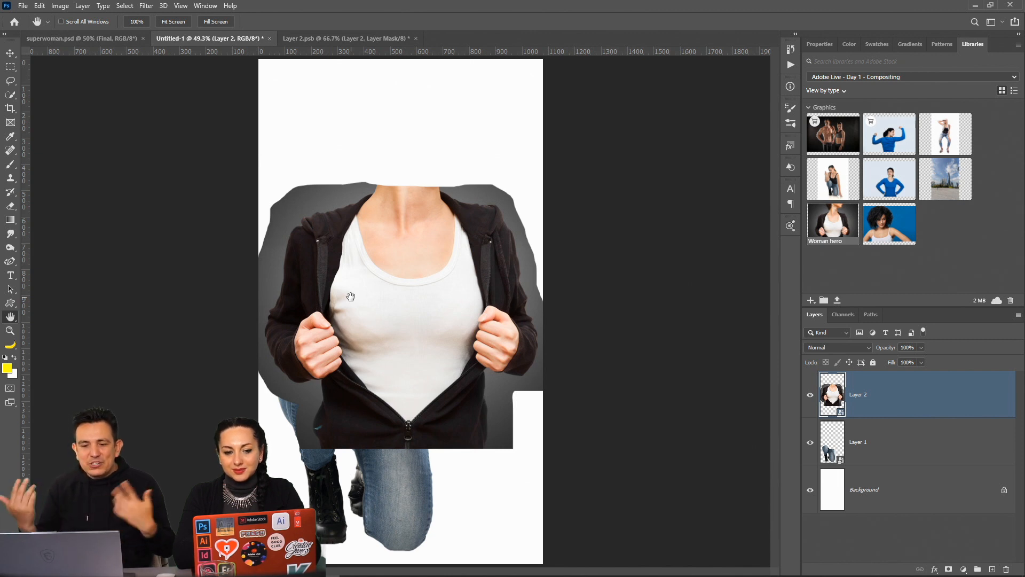
In Layer 2.psb, refine the jacket mask with Smooth 20, Contrast 24% and Shift Edge -27%
left_click(330, 41)
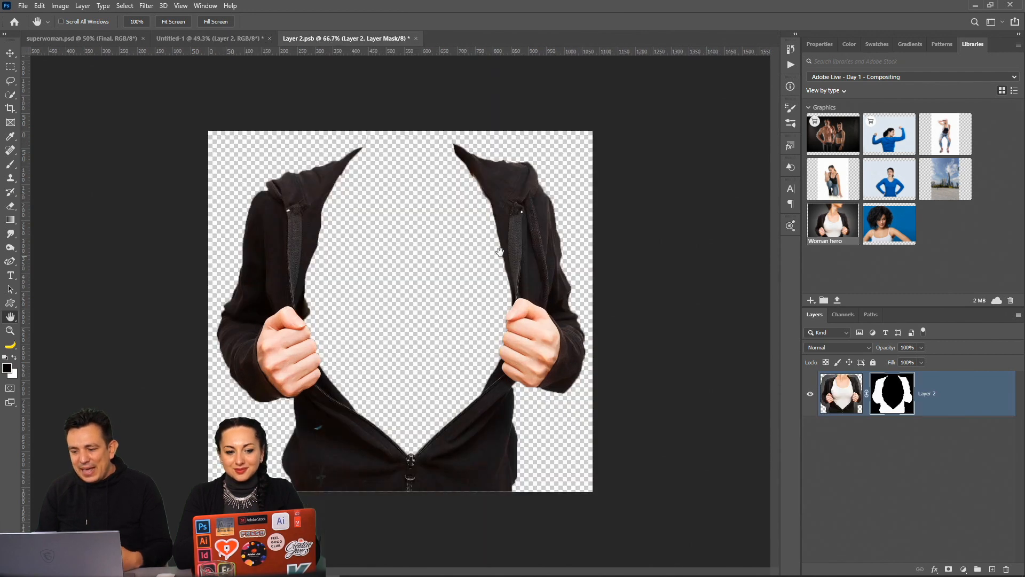
double_click(889, 395)
left_click_drag(879, 294, 903, 294)
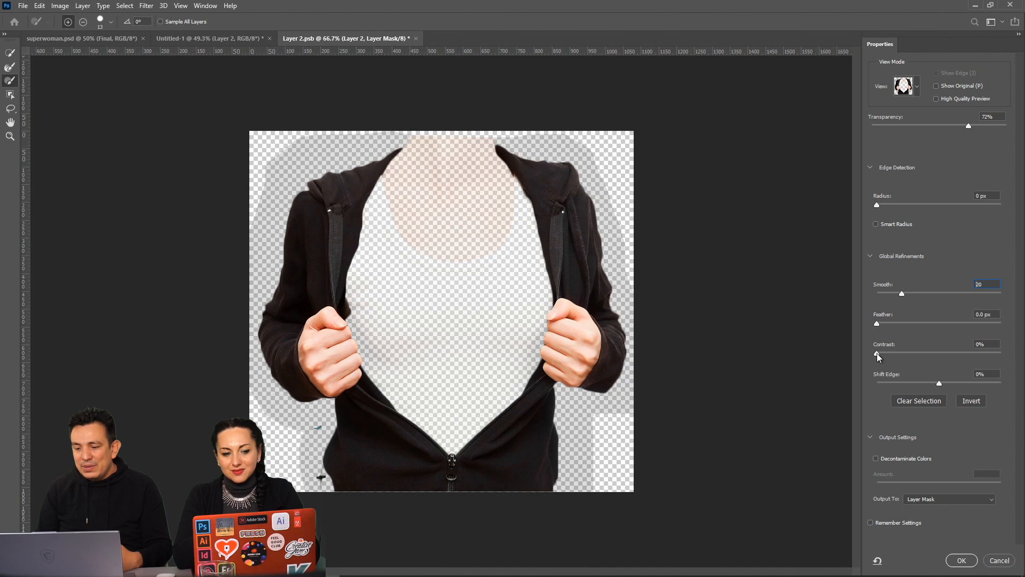
left_click_drag(940, 383, 911, 386)
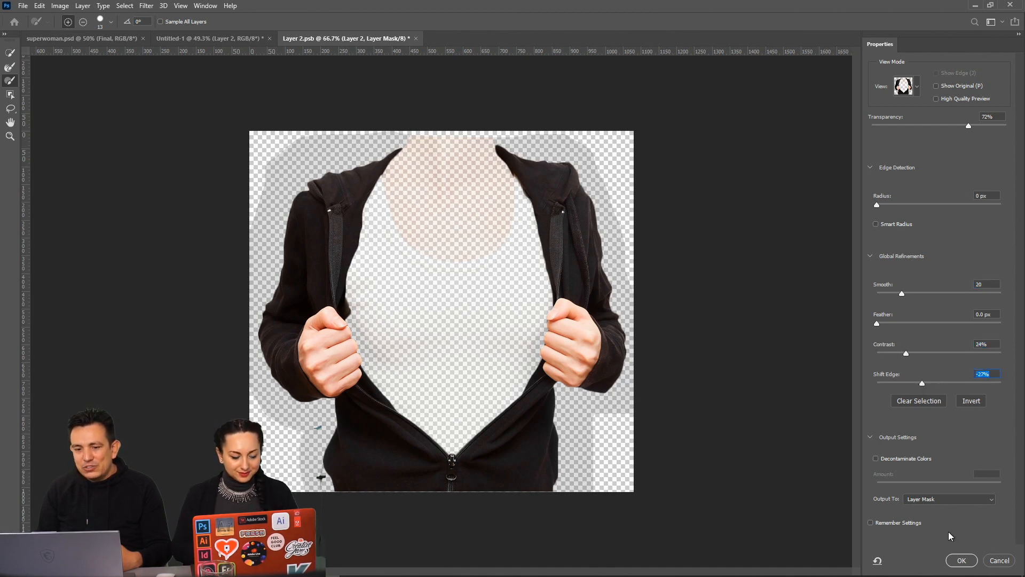
left_click(961, 561)
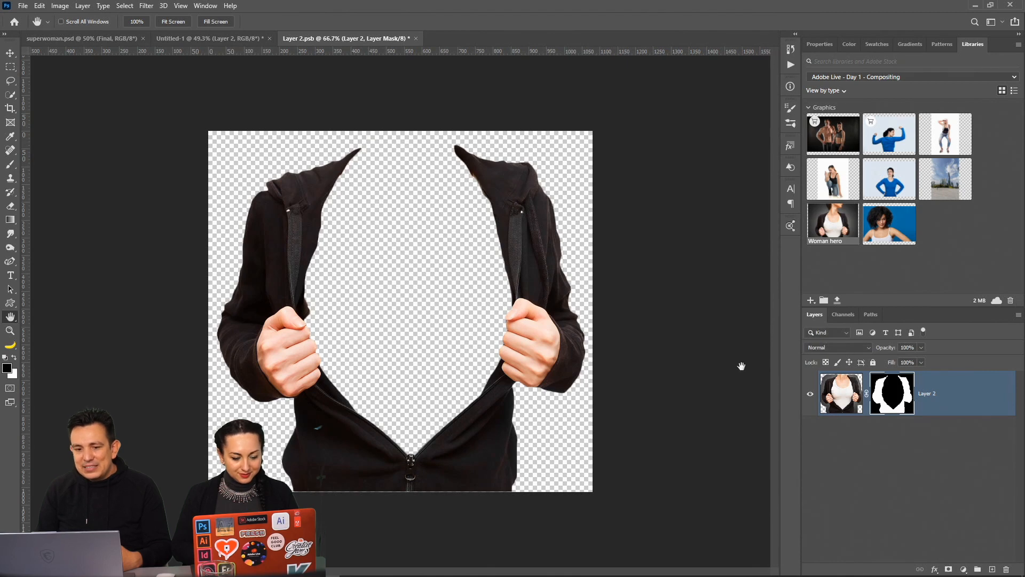
Reapply the Minimum filter to the jacket's layer mask, and save and close Layer 2.psb
left_click(146, 6)
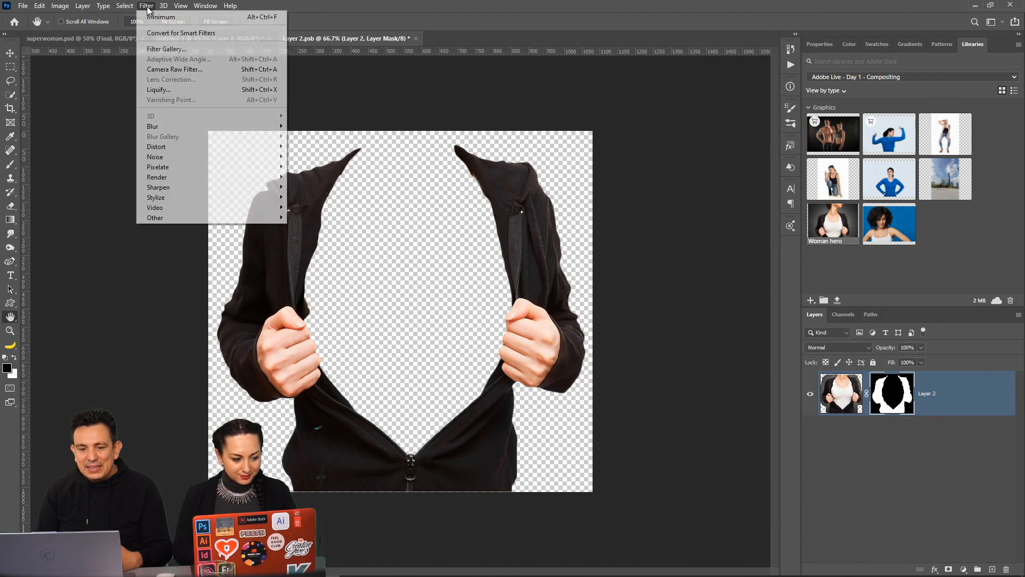
left_click(182, 17)
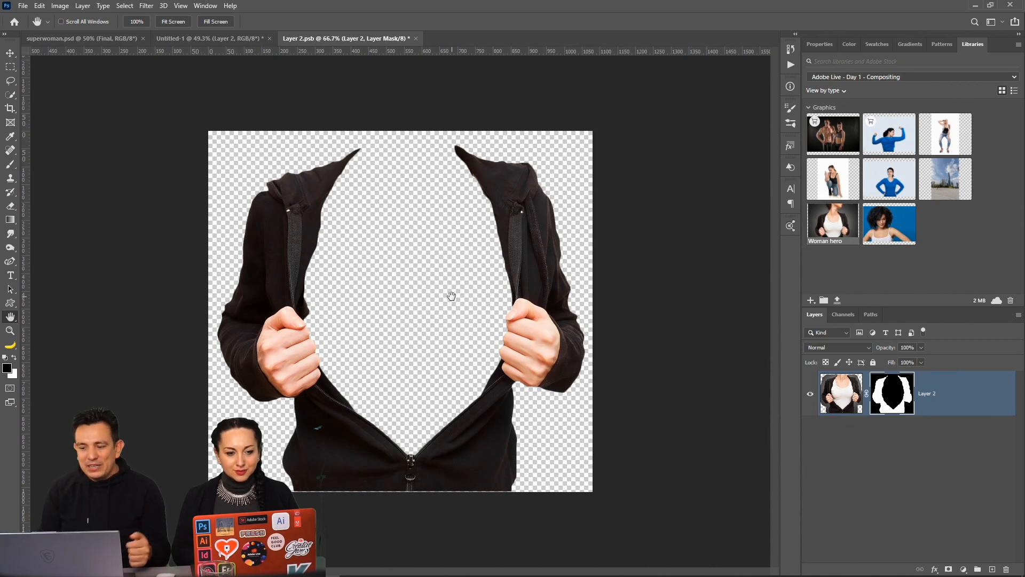
left_click(415, 39)
left_click(319, 189)
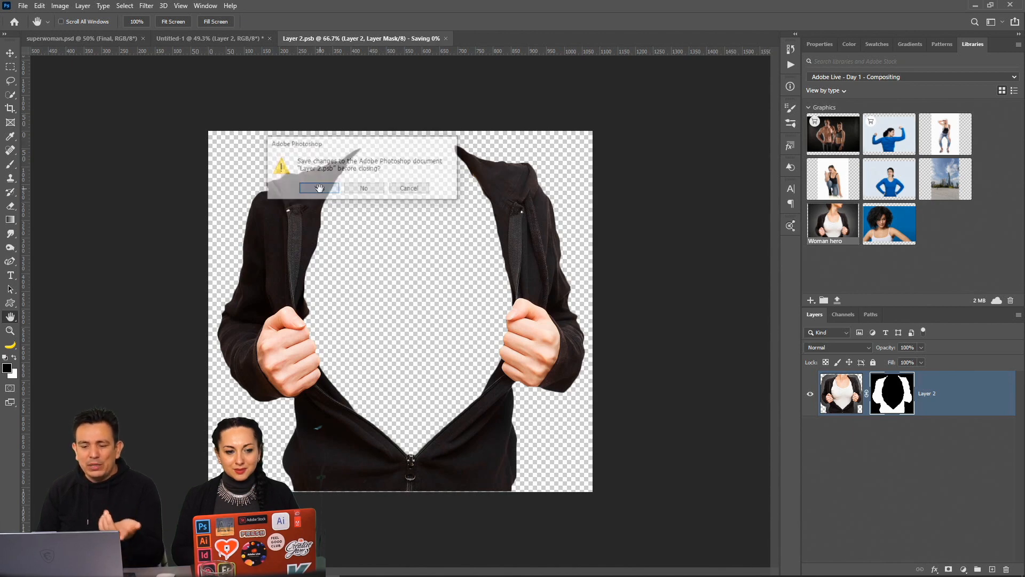
Scale the jacket cutout down to about 59.6% and place it over the waist of the kneeling legs
left_click(11, 53)
left_click_drag(538, 185, 418, 301)
left_click_drag(359, 373, 390, 311)
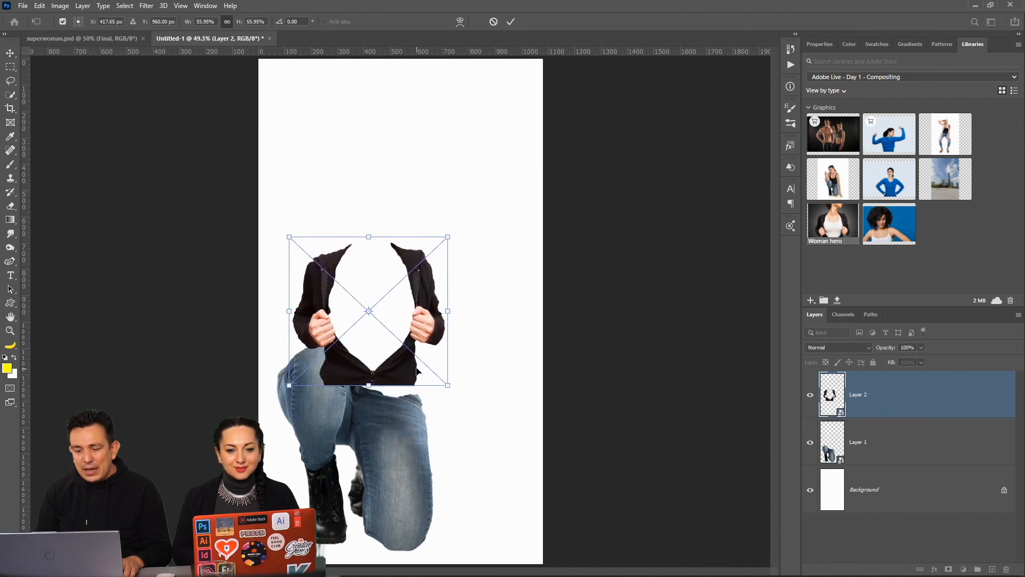
mouse_move(450, 387)
left_mouse_down()
mouse_move(438, 389)
mouse_move(457, 398)
left_mouse_up()
key("Return")
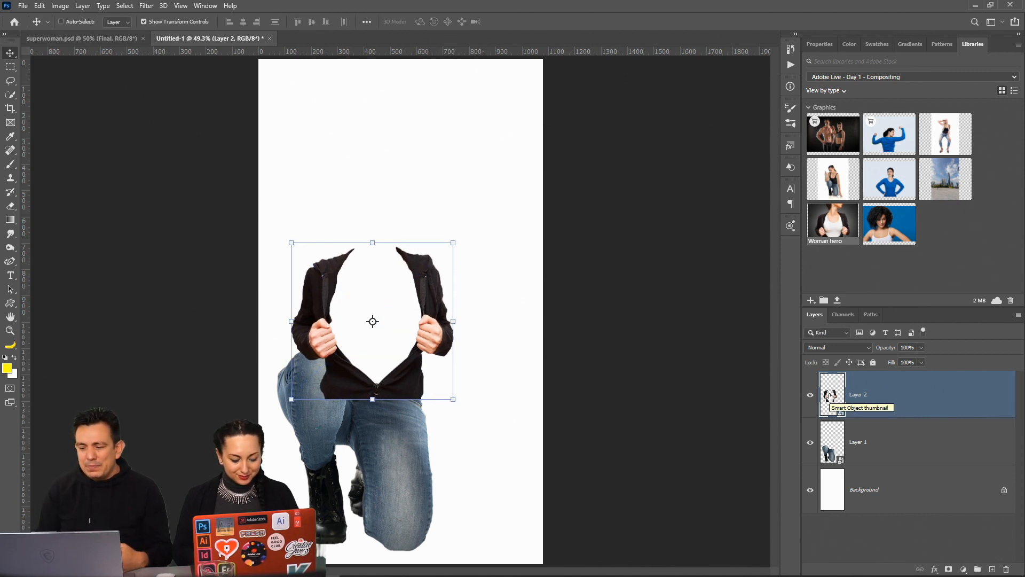
Move the jacket's Layer 2 below the legs' Layer 1 in the stacking order
left_click(862, 450)
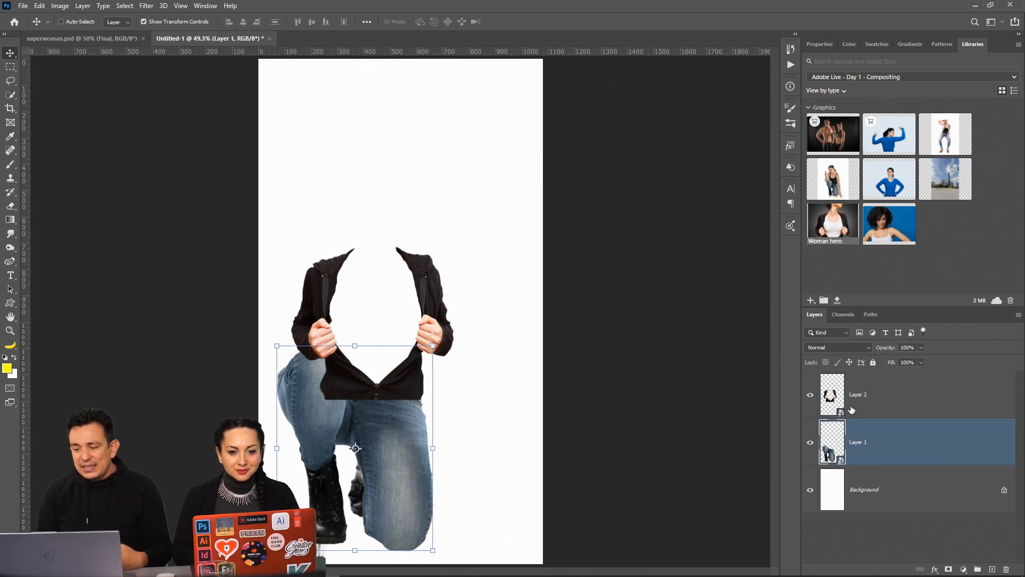
left_click(876, 406)
left_click_drag(876, 404, 902, 466)
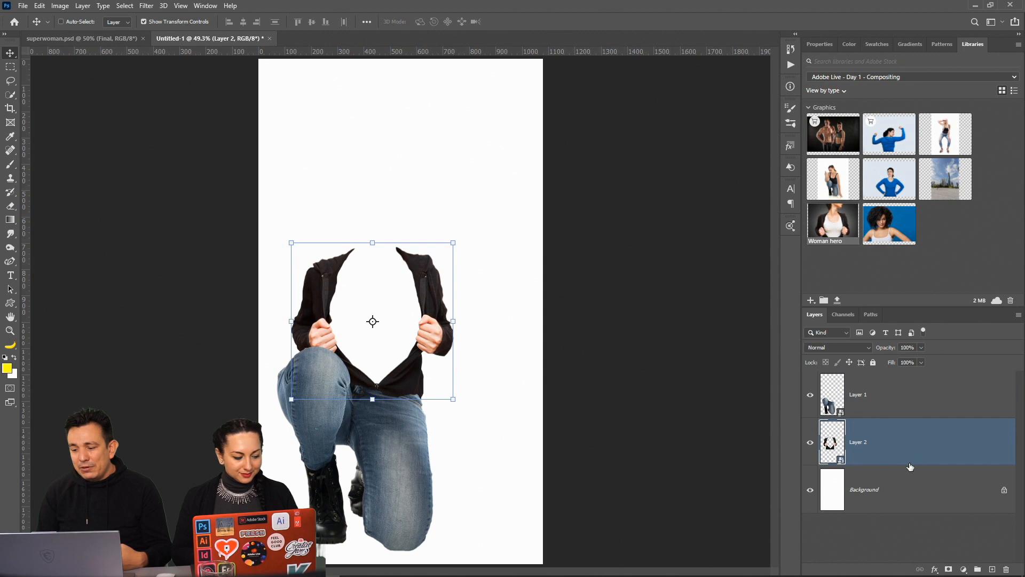
Rename the legs layer to Legs and the jacket layer to Arms
left_click(855, 395)
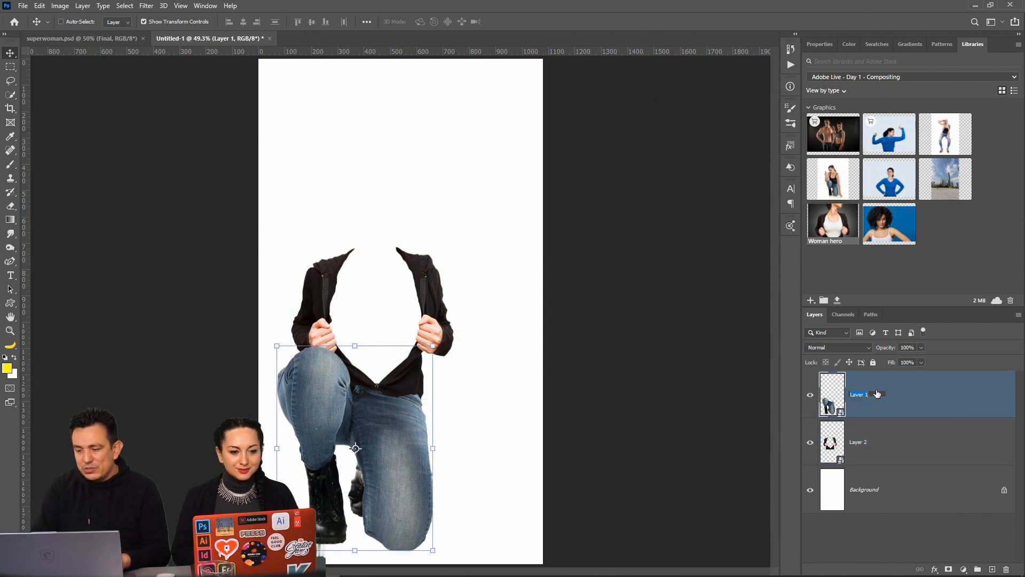
type("Legs")
key("Return")
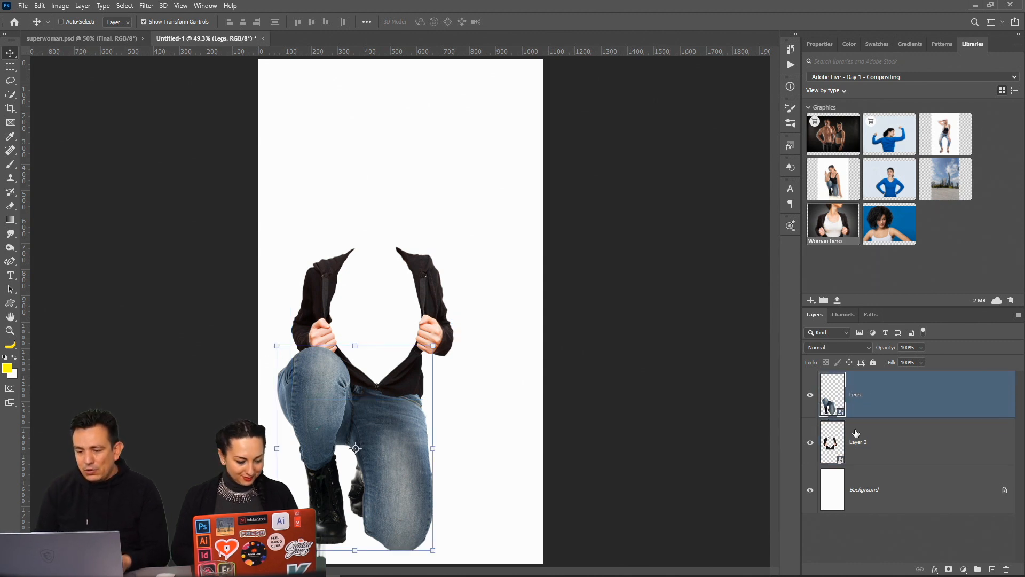
left_click(861, 444)
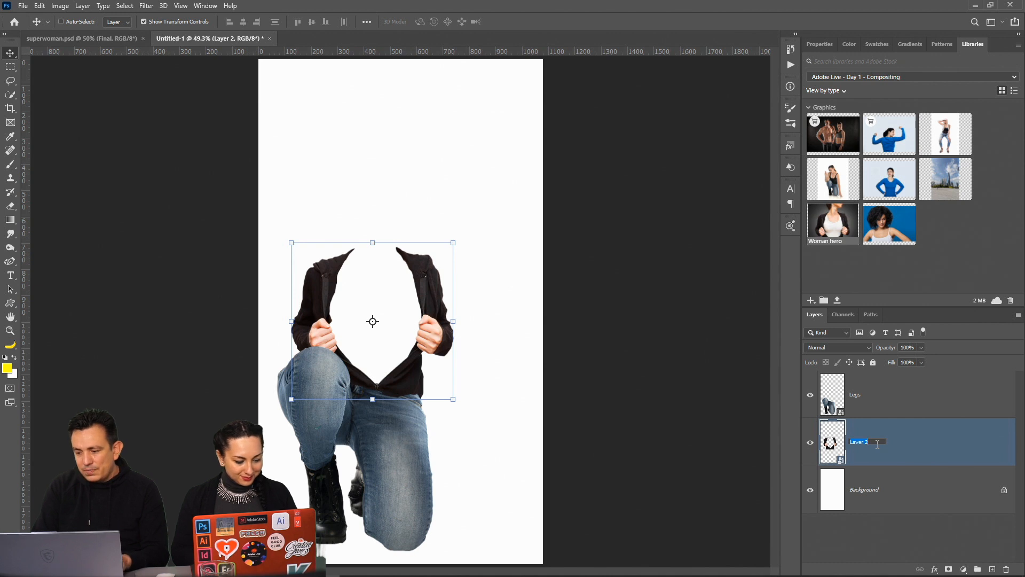
key("Return")
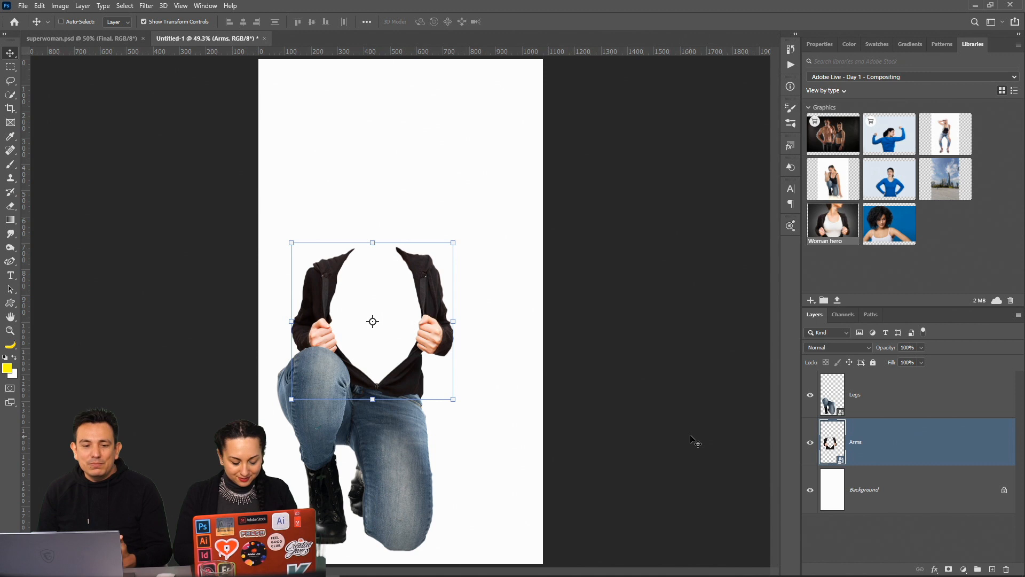
Shift the Arms layer slightly left and warp it, pulling both upper corners outward to widen the shoulders
left_click_drag(422, 299, 415, 300)
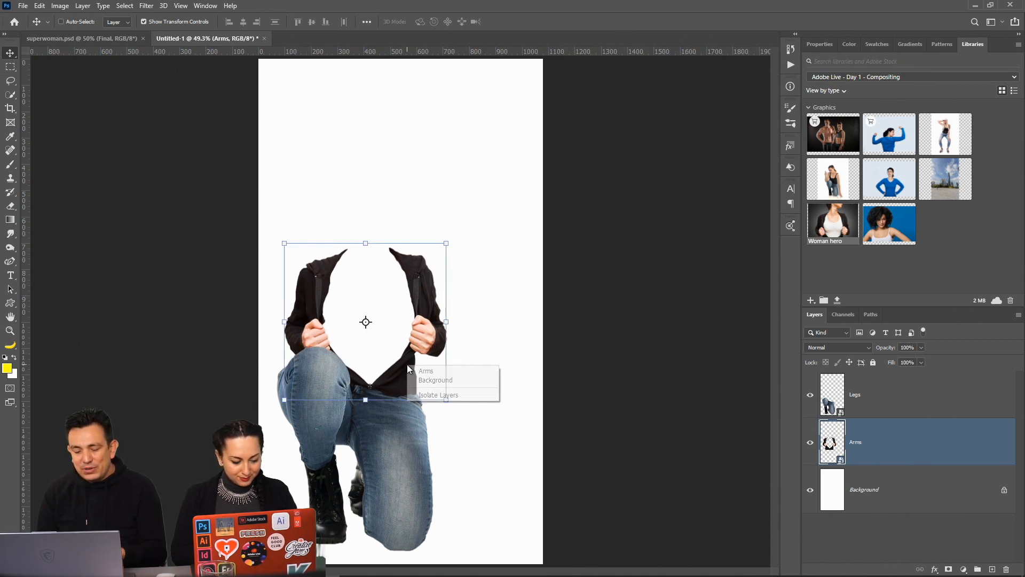
key("ctrl+t")
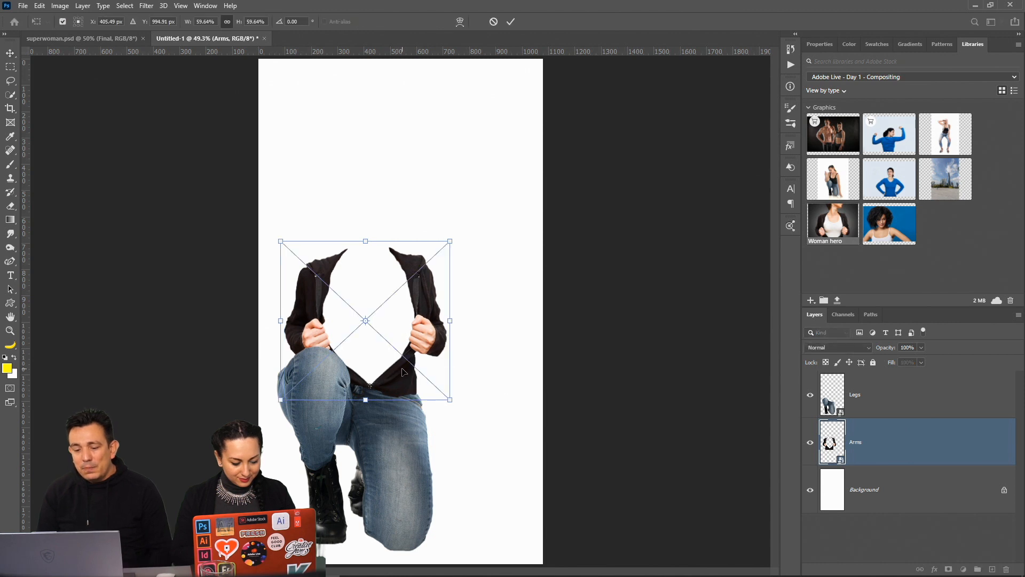
right_click(400, 367)
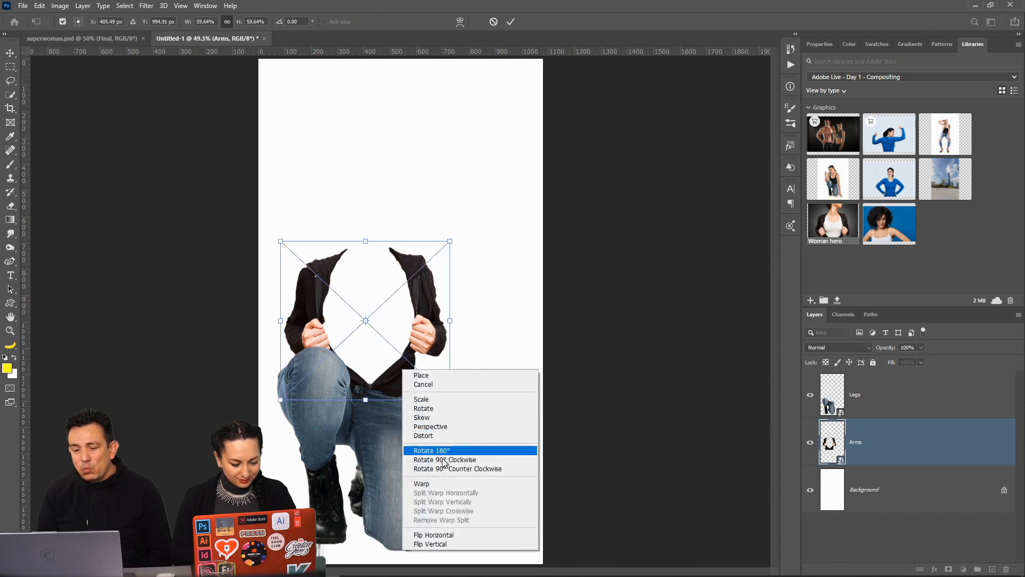
left_click(434, 483)
left_click_drag(282, 242, 267, 229)
left_click_drag(289, 293, 279, 294)
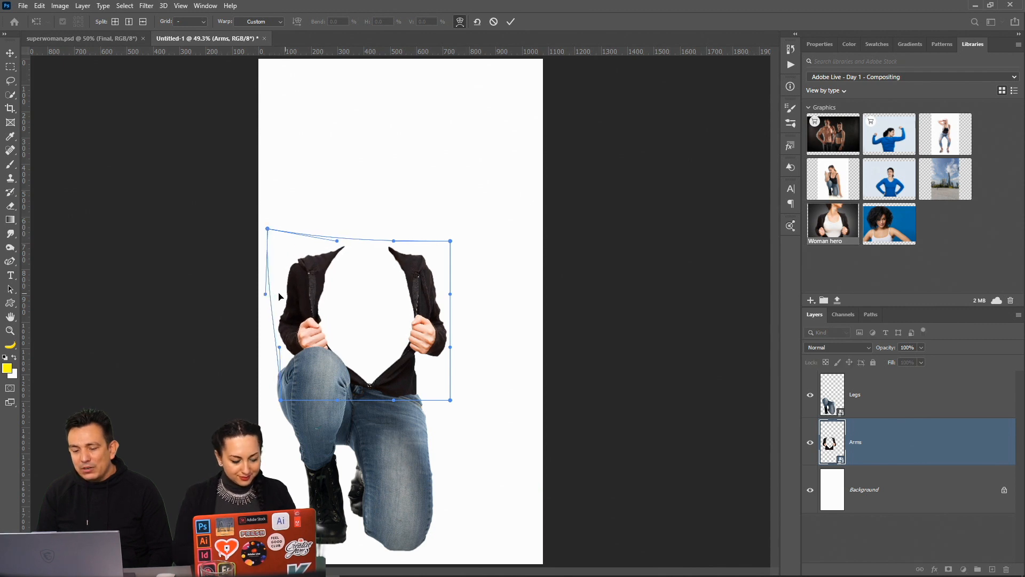
left_click_drag(450, 401, 450, 398)
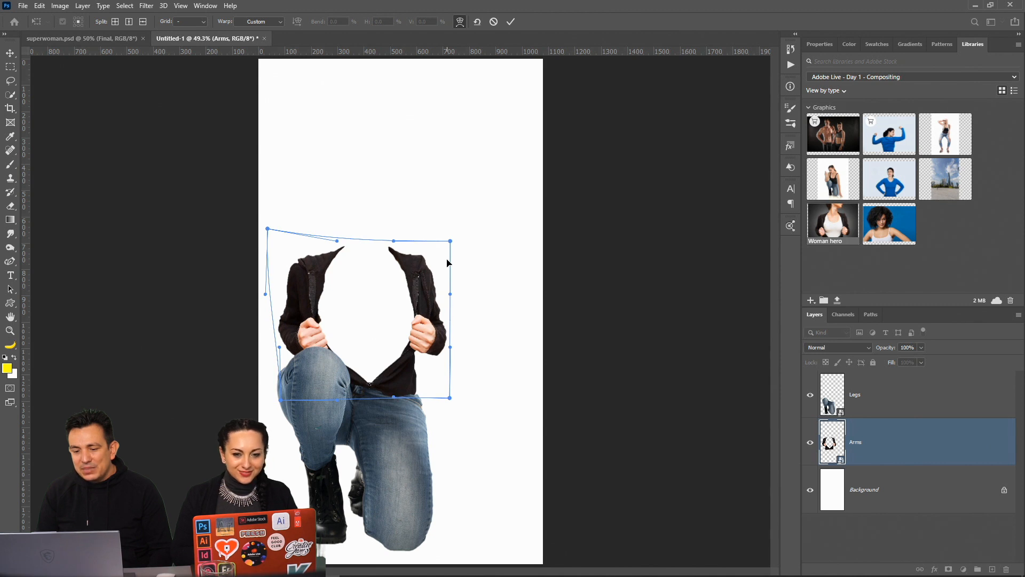
left_click_drag(449, 243, 456, 240)
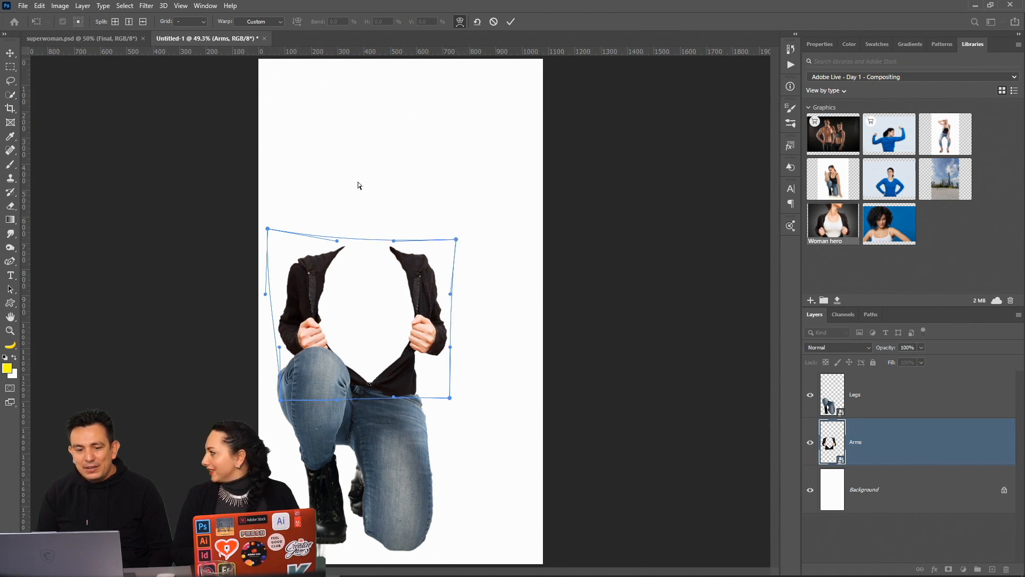
Split the warp vertically through the jacket's middle and lower its upper-right corner slightly
left_click(128, 24)
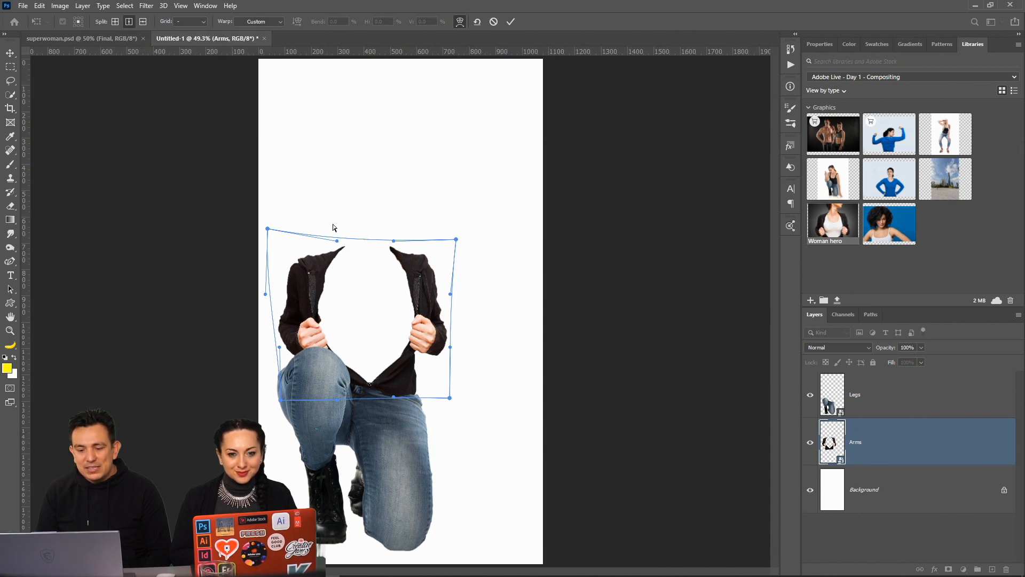
left_click(369, 248)
left_click_drag(457, 240, 459, 250)
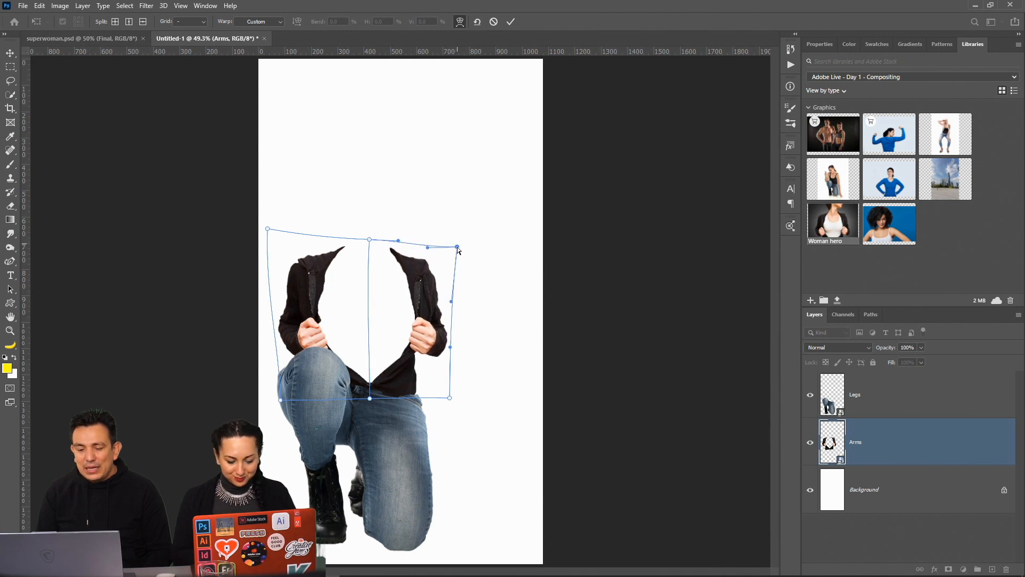
left_click_drag(450, 347, 451, 349)
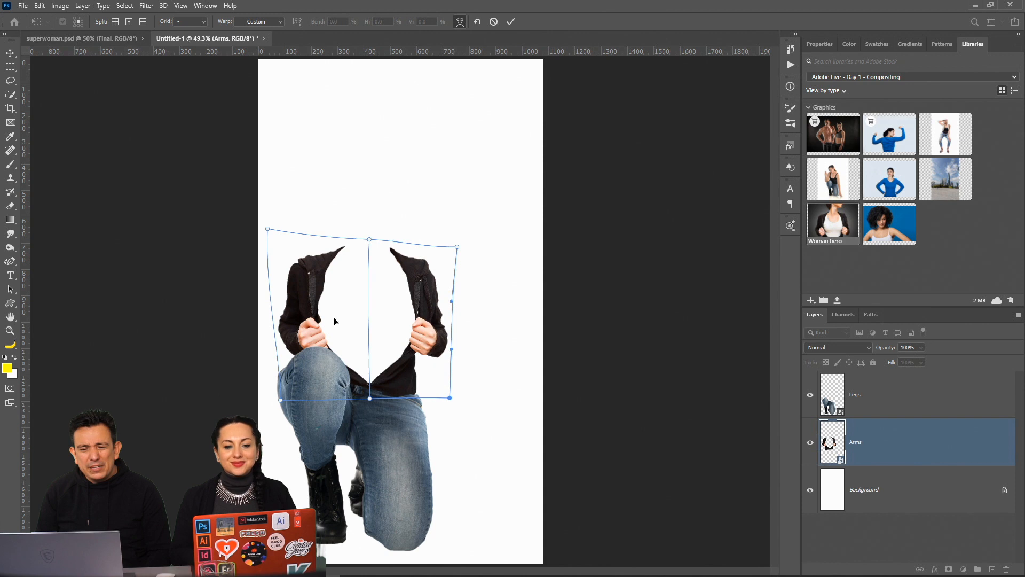
Split the warp horizontally just below the fists, pull the jacket's lower-right corner down and outward, and apply the warp
left_click(143, 21)
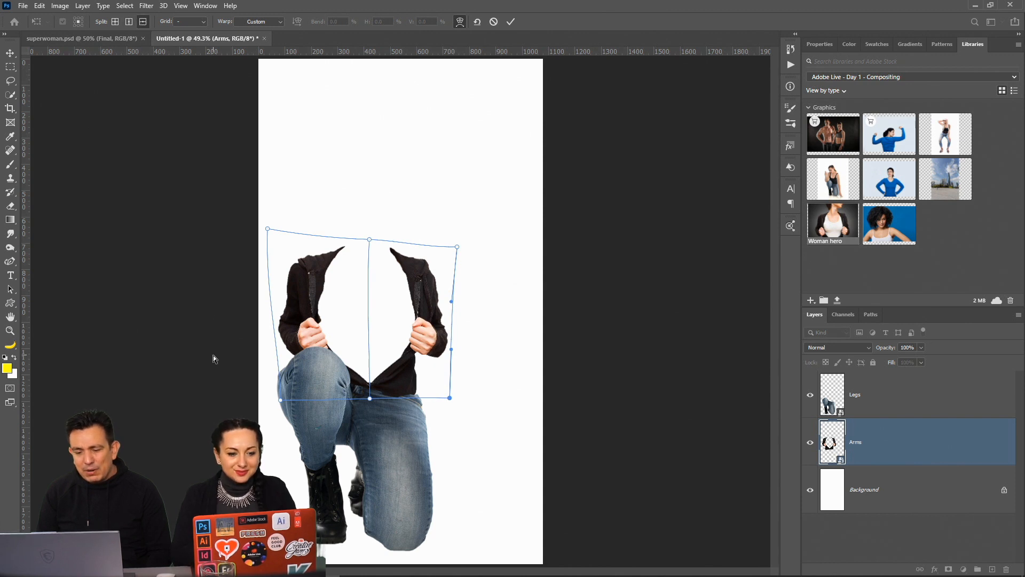
left_click(292, 364)
left_click_drag(450, 398, 463, 417)
left_click_drag(451, 378, 449, 377)
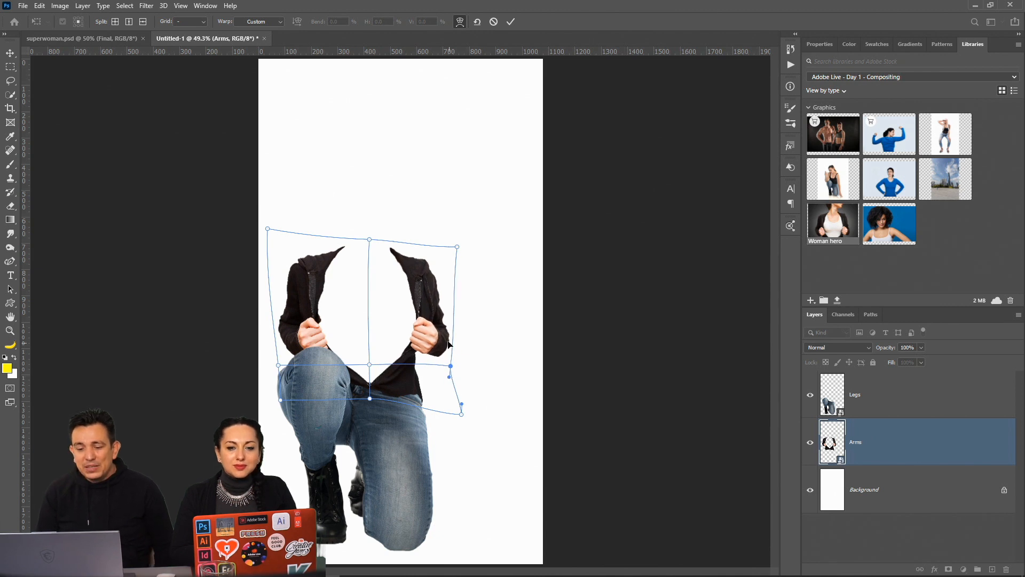
left_click(455, 247)
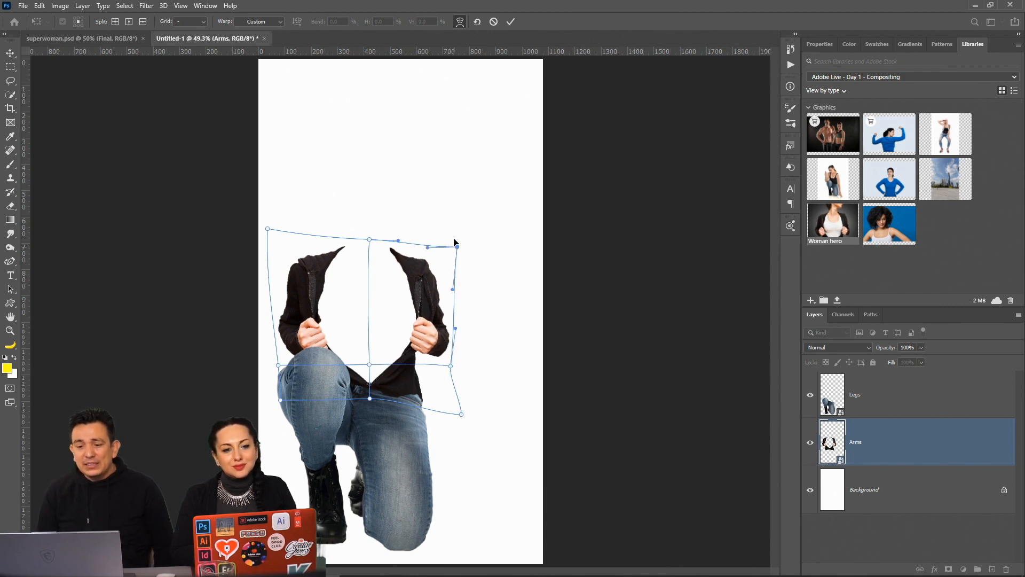
left_click(510, 22)
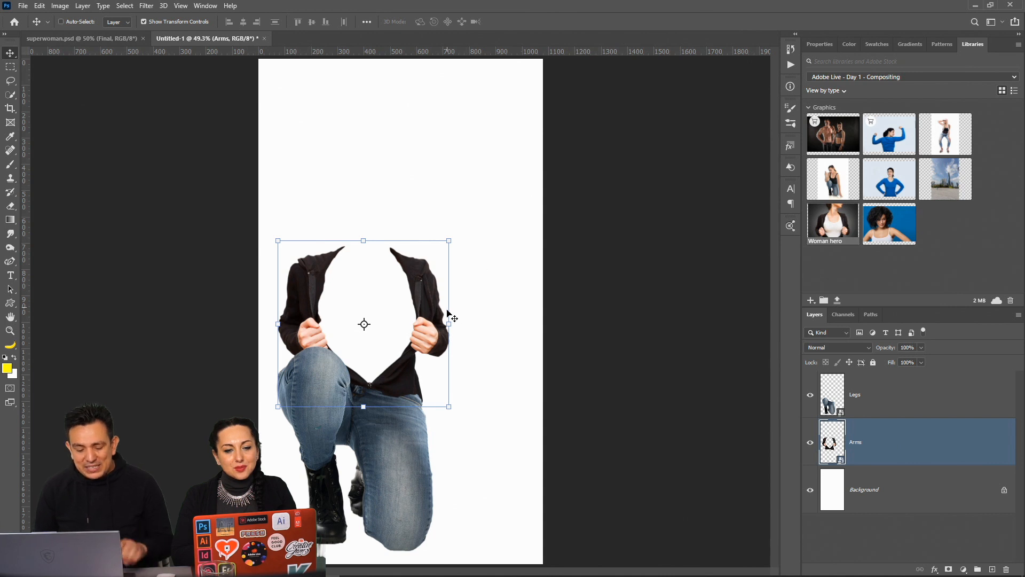
Narrow the Arms layer to 55.90% width, keeping its height at 59.64%, and apply the transform
mouse_move(450, 325)
left_mouse_down()
mouse_move(470, 321)
mouse_move(450, 323)
left_mouse_up()
mouse_move(412, 351)
left_mouse_down()
mouse_move(420, 352)
mouse_move(412, 345)
left_mouse_up()
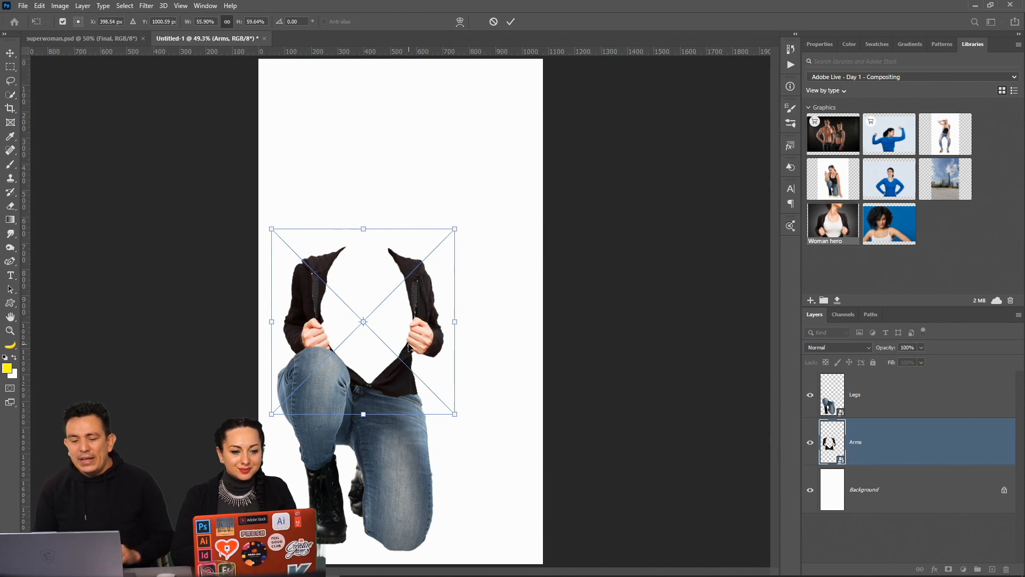
key("Return")
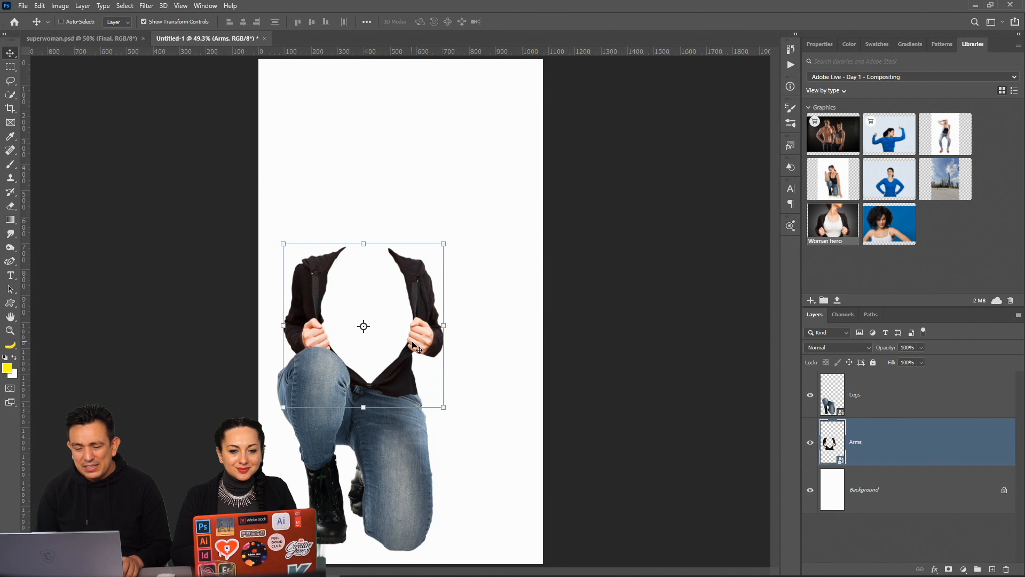
Move the Arms layer's transform reference point down to the waist and scale from it to 57.32% width and 61.16% height
key("ctrl+t")
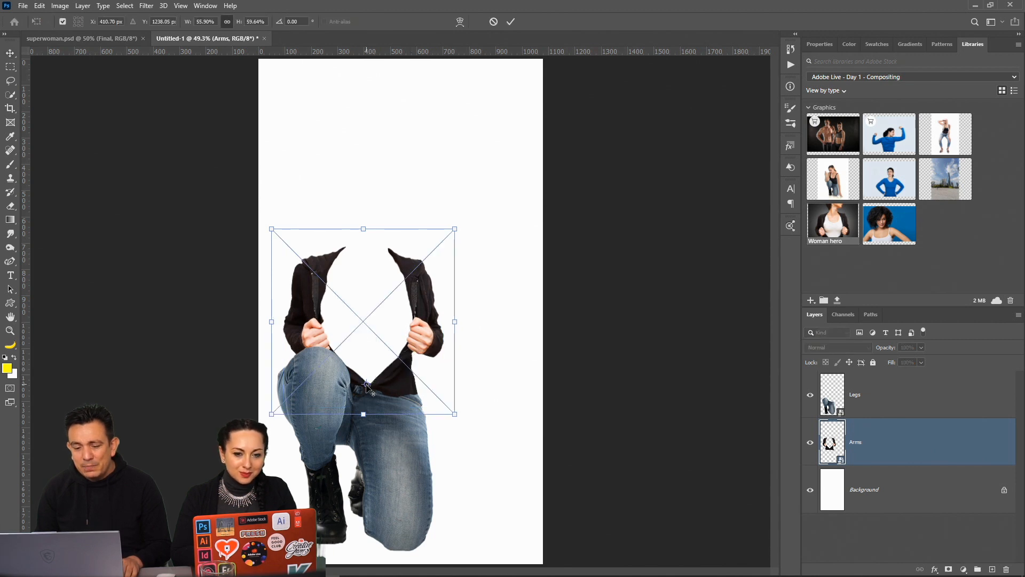
left_click_drag(368, 384, 370, 310)
left_click(62, 21)
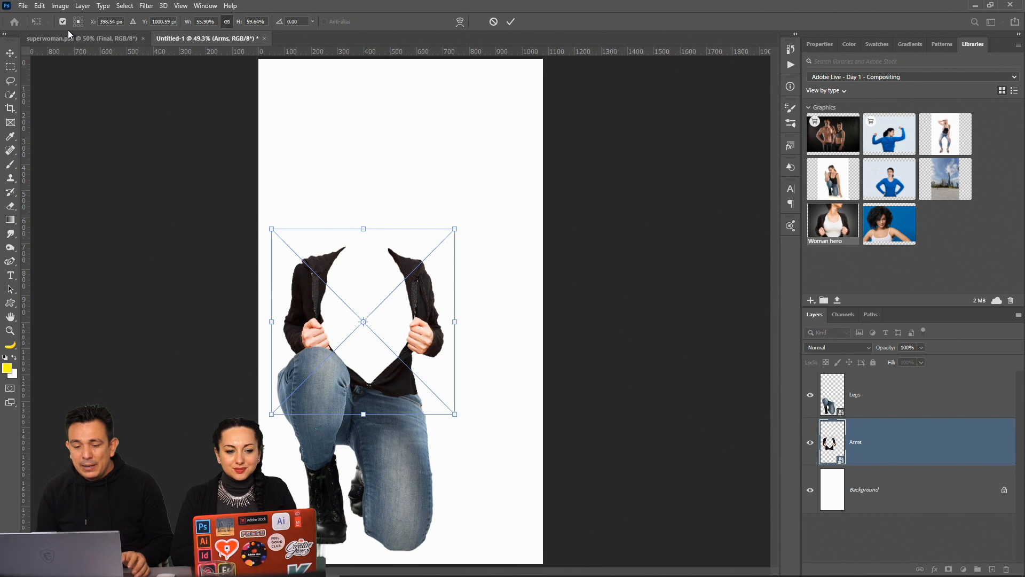
left_click_drag(364, 322, 364, 389)
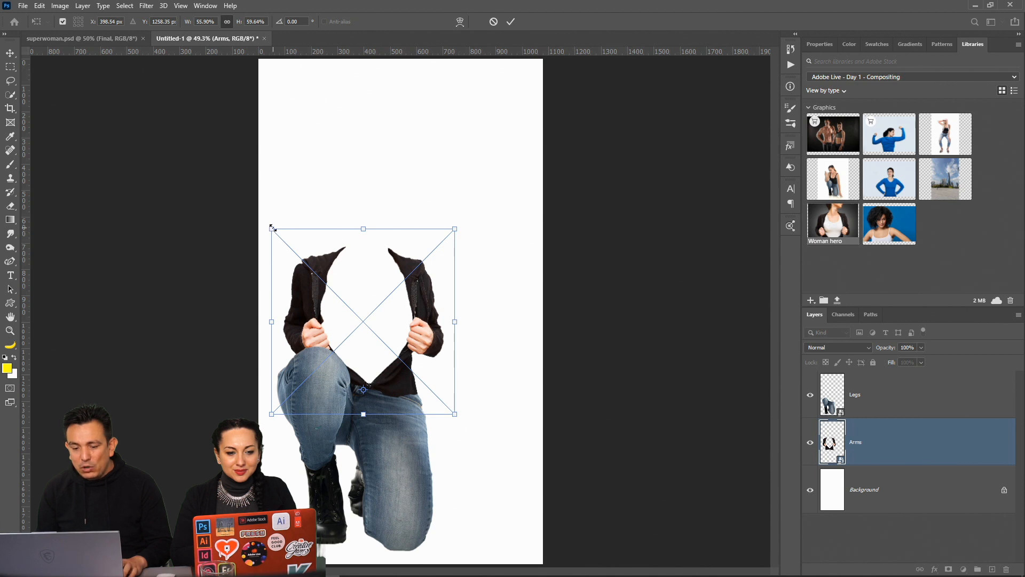
mouse_move(271, 228)
left_mouse_down()
mouse_move(284, 238)
mouse_move(268, 224)
left_mouse_up()
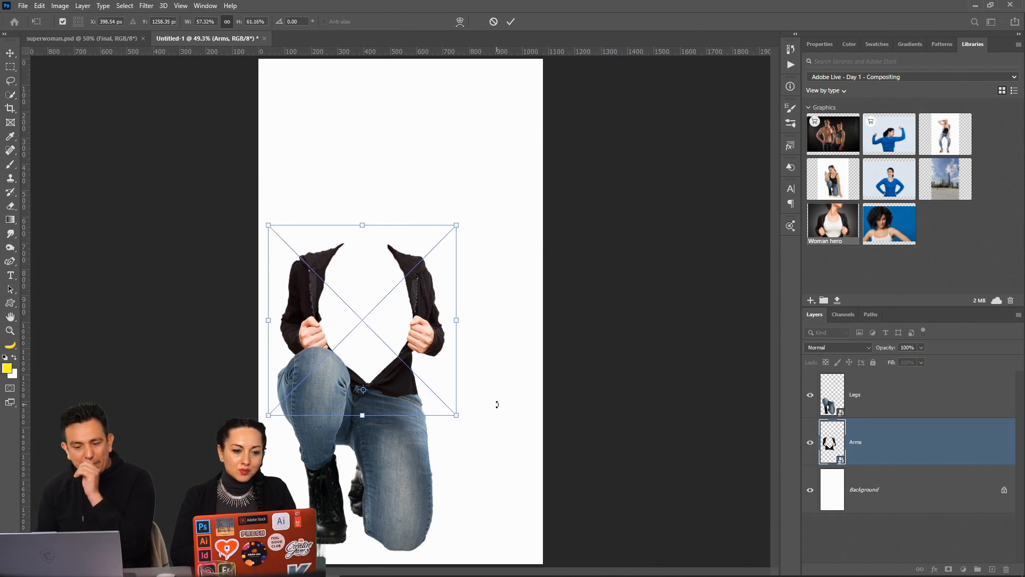
key("Return")
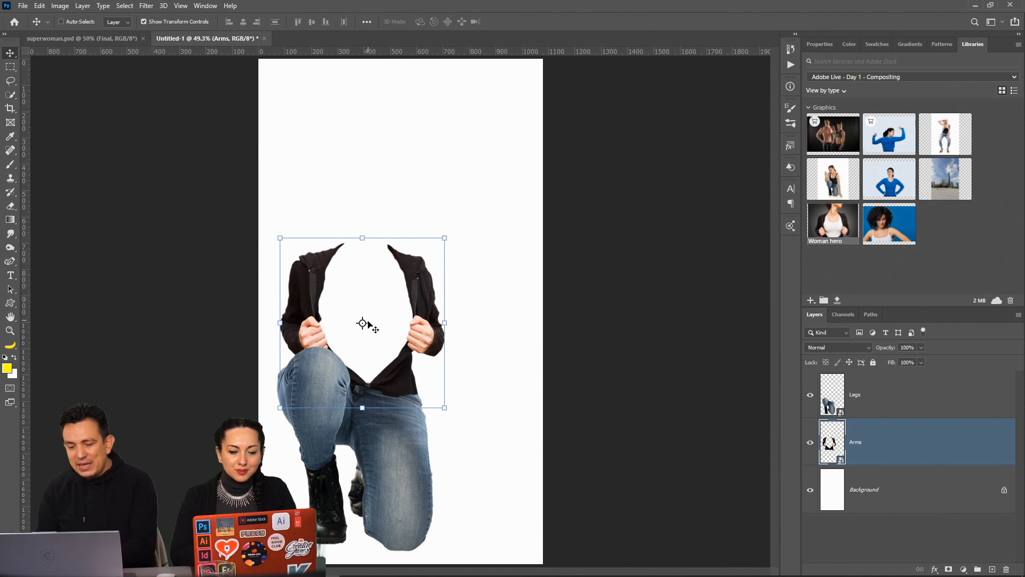
Move the Arms layer up slightly and rotate it to 2.92 degrees, keeping the jacket hem at the jeans' waist
key("shift+Up")
key("shift+Up")
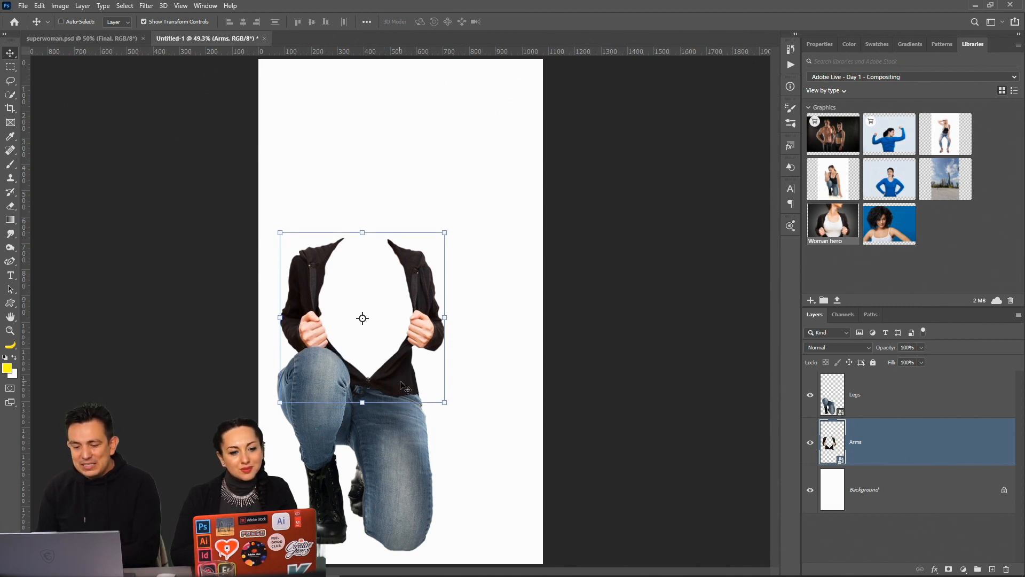
left_click_drag(457, 407, 459, 416)
left_click_drag(401, 335, 397, 338)
key("shift+Up")
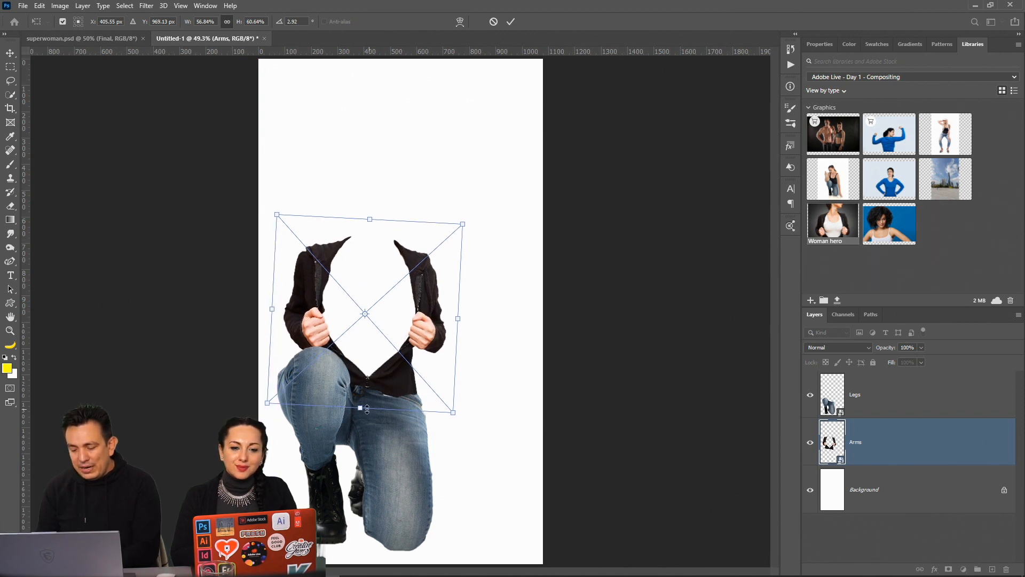
Stretch the Arms layer to 61.85% height, nudge it upward, and apply the transform
left_click_drag(362, 409, 362, 414)
key("shift+Up")
key("shift+Up")
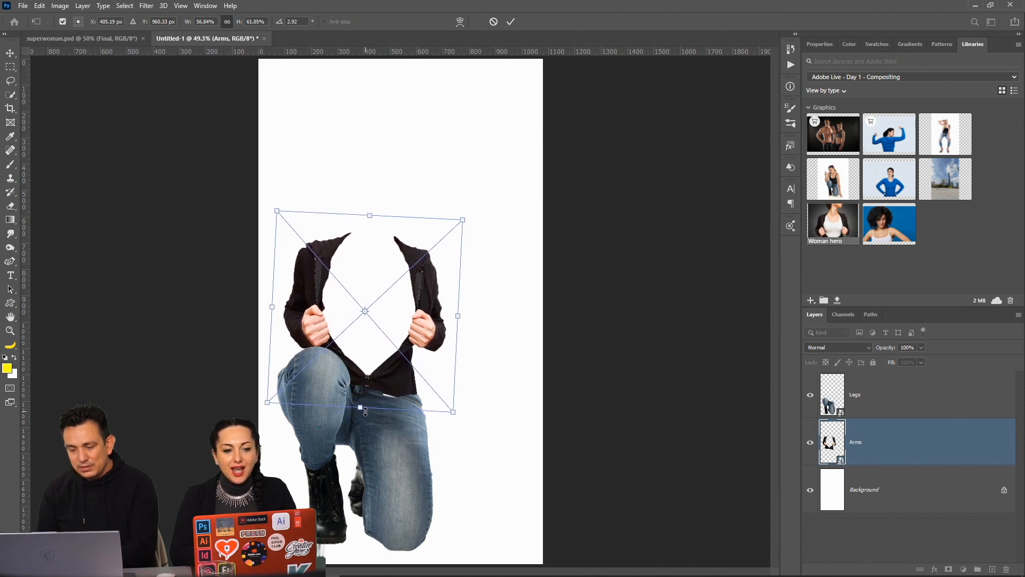
key("Return")
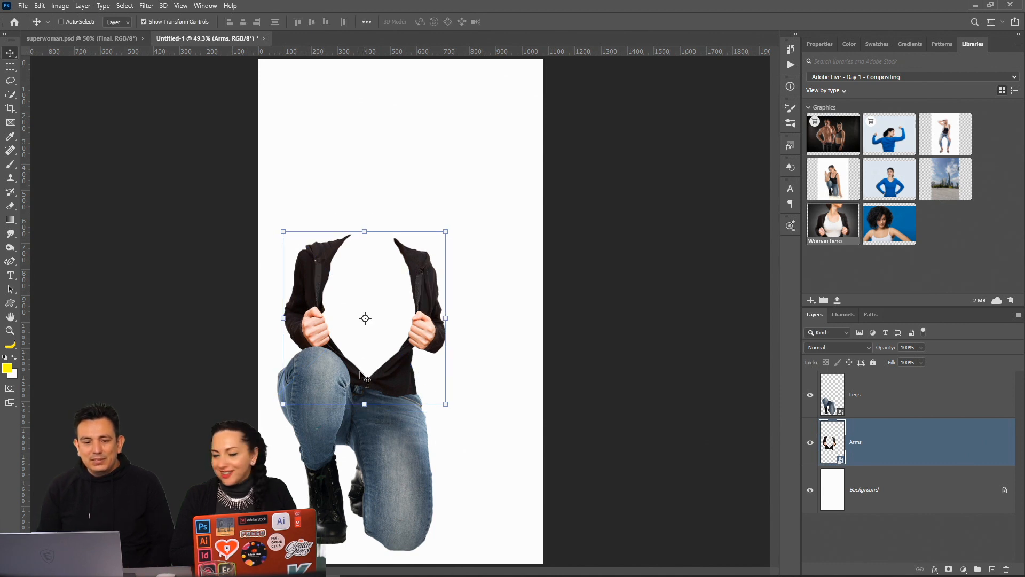
Place the library photo of the woman in the blue sweater with hands on hips and scale it to 171.37%
key("m")
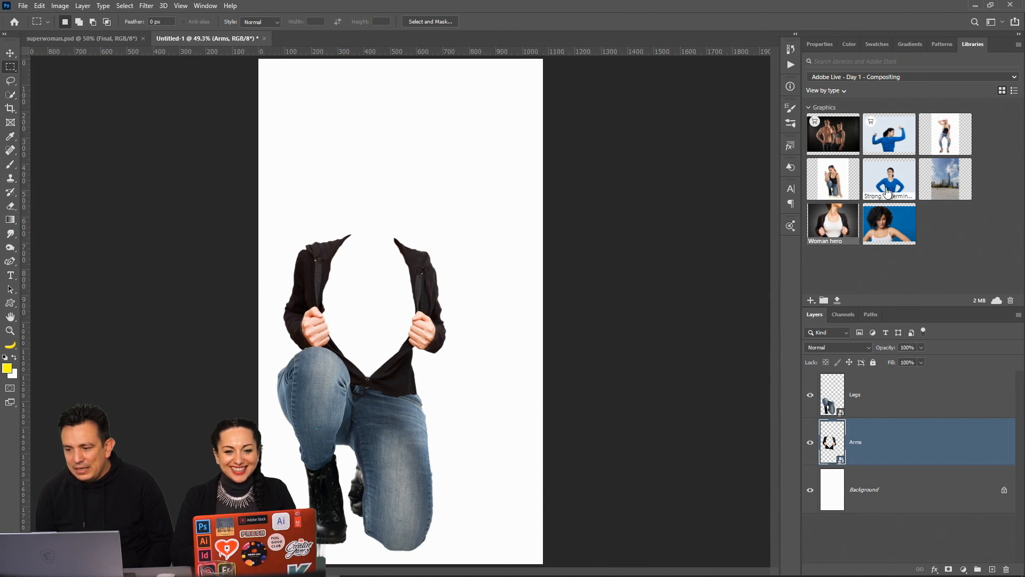
left_click_drag(890, 197, 912, 396)
left_click_drag(257, 213, 119, 124)
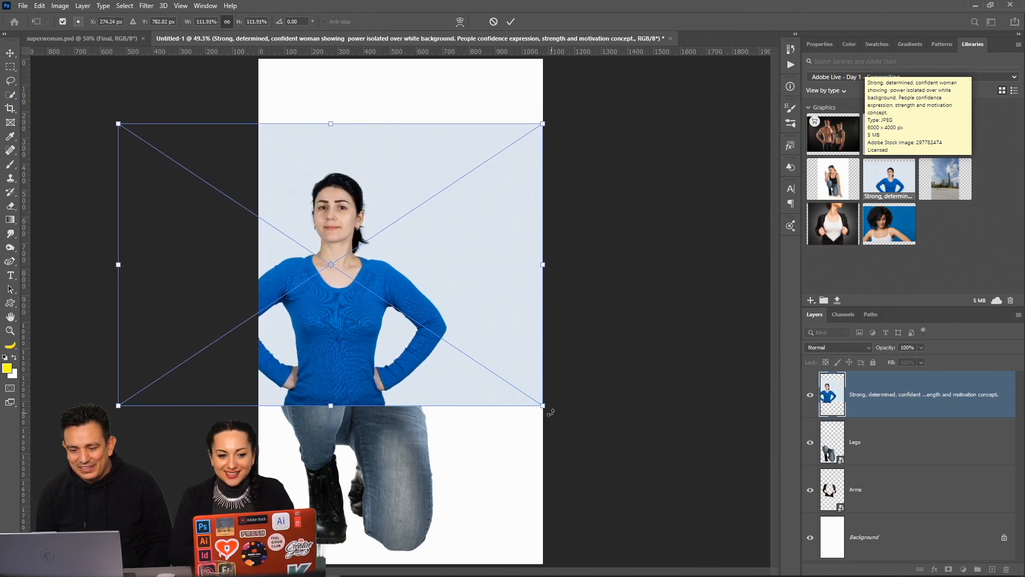
left_click_drag(543, 406, 686, 532)
left_click_drag(118, 123, 48, 71)
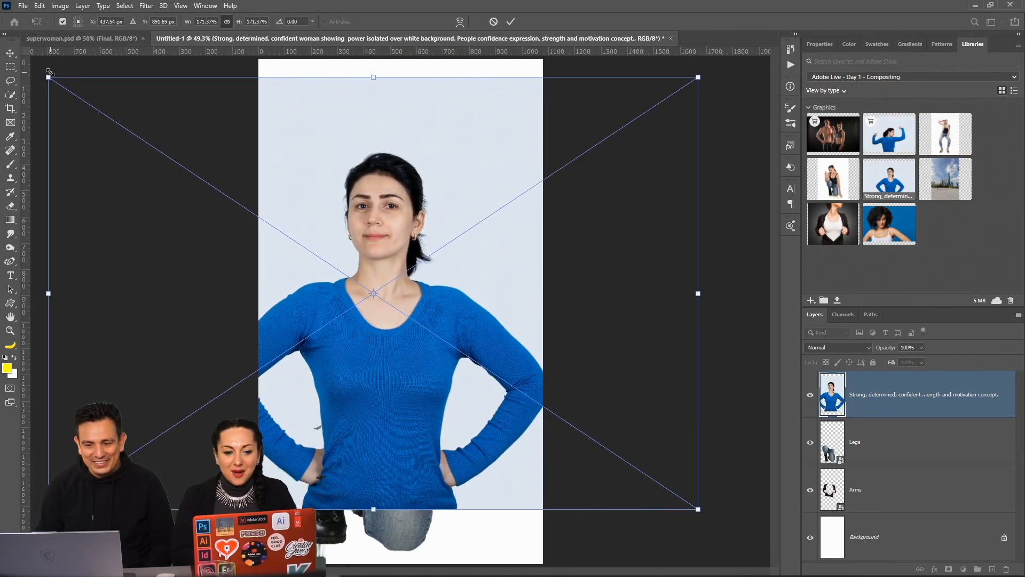
Enlarge the blue-sweater photo to 228.69%, keeping the woman roughly centred on the canvas, and commit the placement
left_click_drag(698, 78, 768, 31)
left_click_drag(48, 509, 0, 549)
left_click_drag(403, 275, 405, 304)
scroll(353, 275, "down", 5)
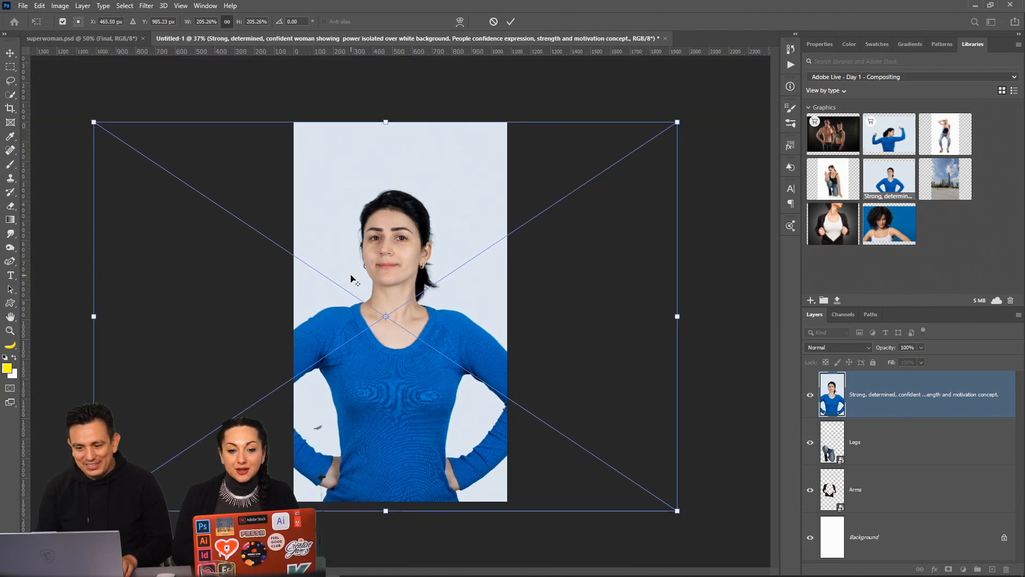
left_click_drag(630, 154, 661, 134)
left_click_drag(145, 133, 121, 114)
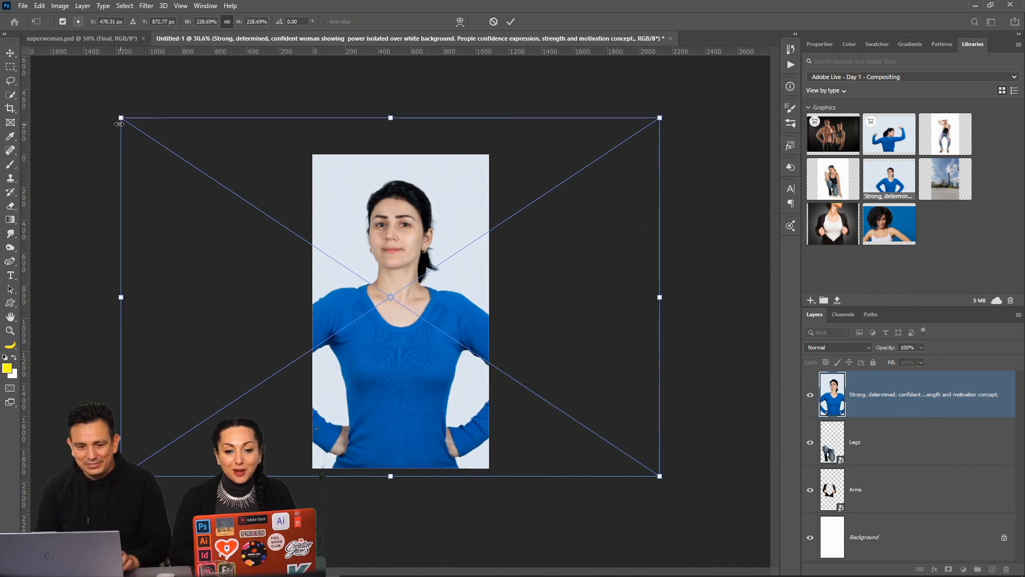
key("Return")
Copy a rectangular selection of the torso from the neck down to a new layer, and delete the full photo layer
key("m")
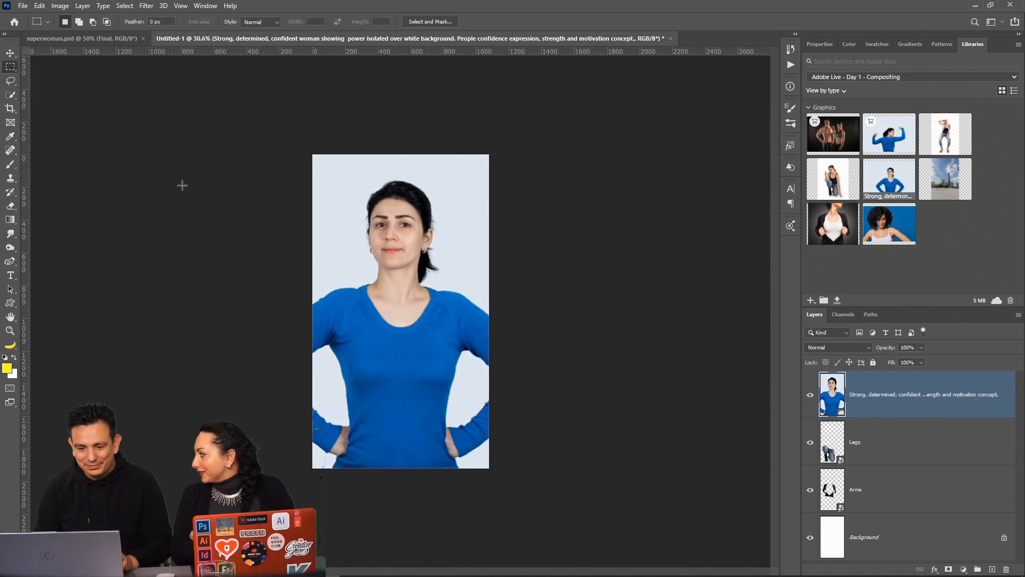
left_click_drag(313, 271, 462, 487)
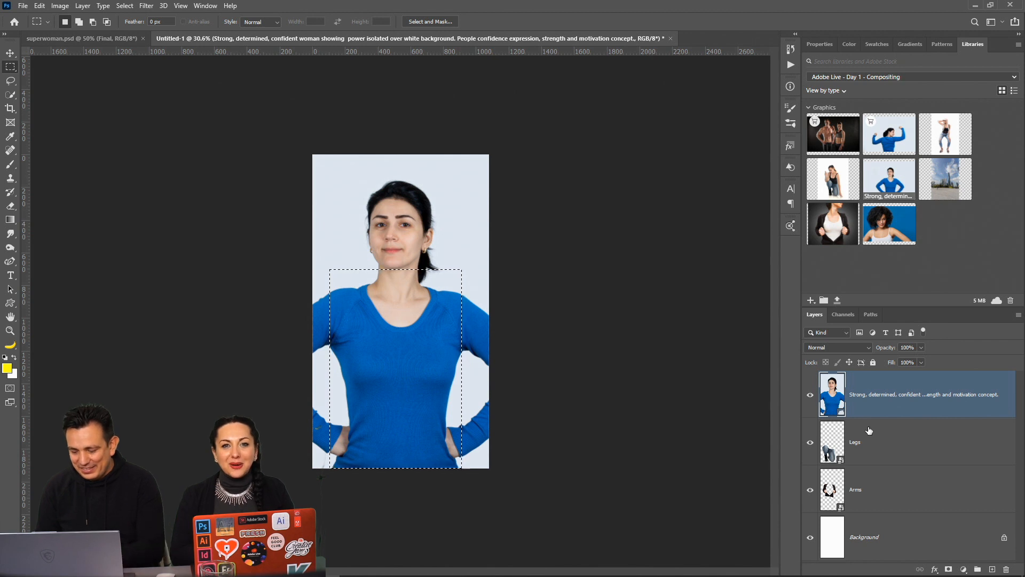
key("ctrl+j")
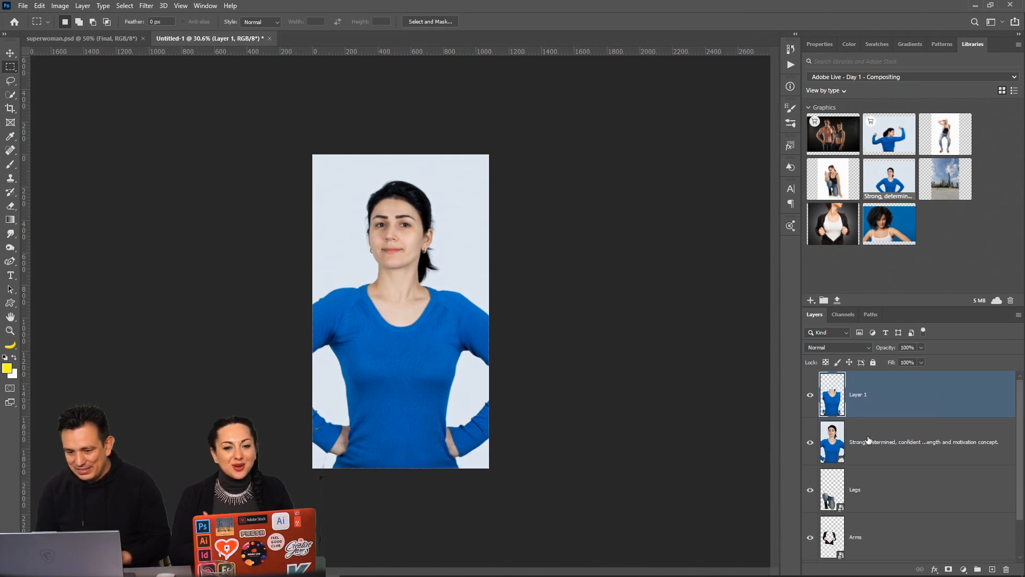
left_click(862, 427)
key("Delete")
Convert the torso layer to a smart object and open its contents for editing
left_click(901, 395)
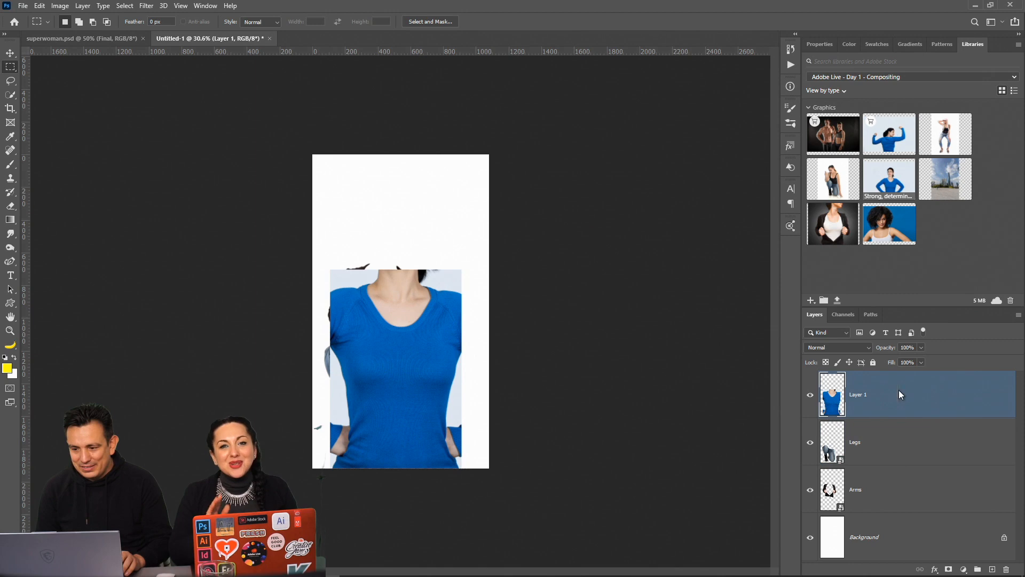
right_click(900, 394)
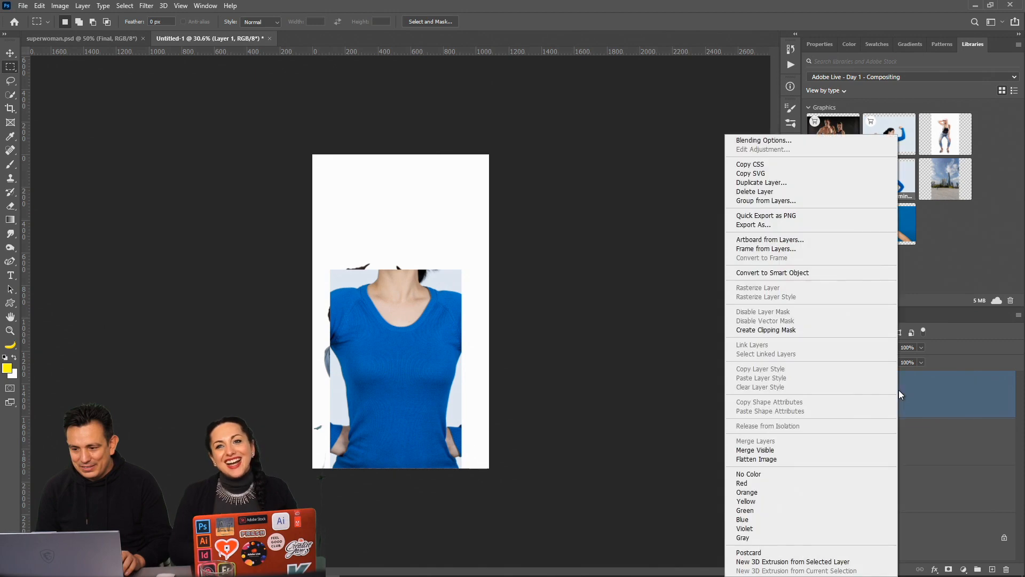
left_click(799, 273)
double_click(829, 408)
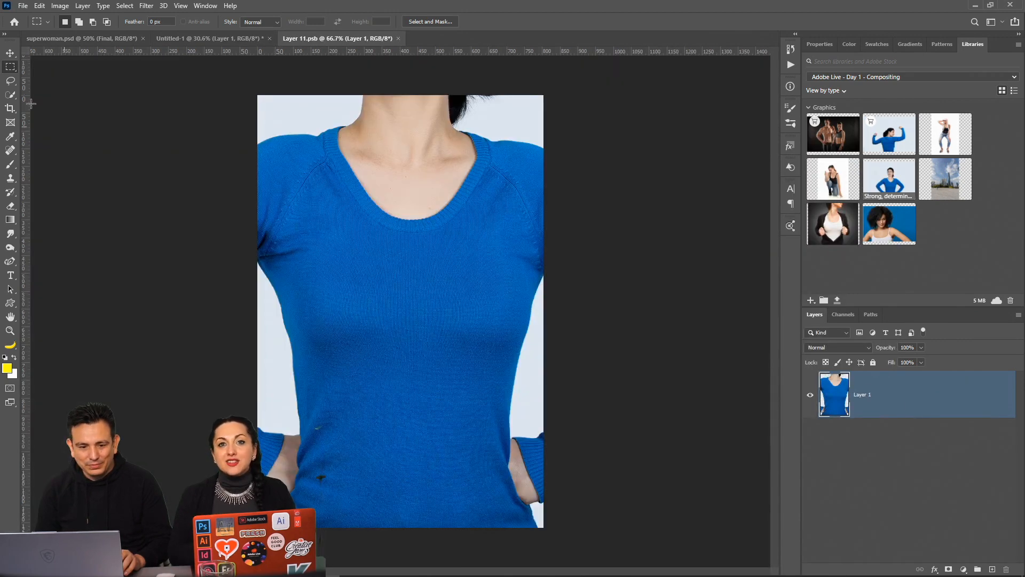
Select the whole blue sweater body with the Quick Selection tool and turn the selection into a layer mask
left_click(9, 97)
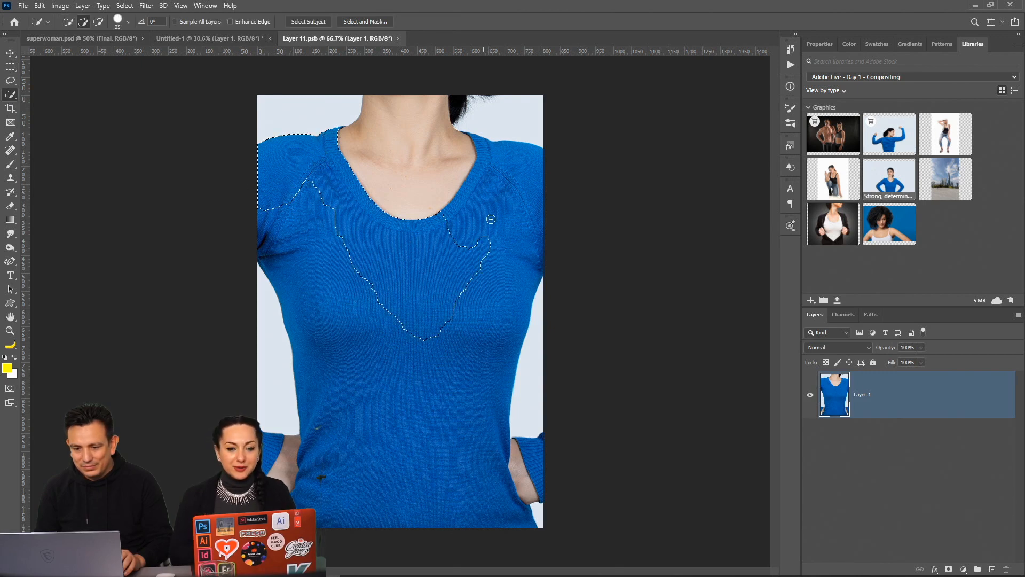
left_click_drag(508, 171, 531, 216)
mouse_move(486, 290)
left_mouse_down()
mouse_move(431, 464)
mouse_move(432, 511)
mouse_move(349, 383)
mouse_move(354, 425)
left_mouse_up()
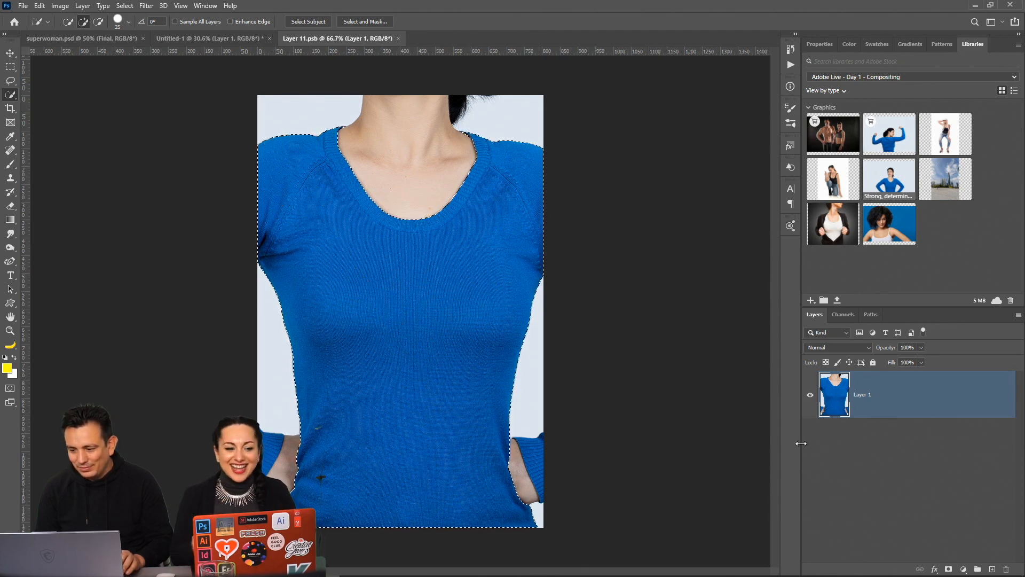
left_click(948, 570)
Refine the sweater mask with Smooth 11, Contrast 15% and Shift Edge -34%, output to the layer mask
double_click(874, 396)
left_click_drag(877, 293, 891, 293)
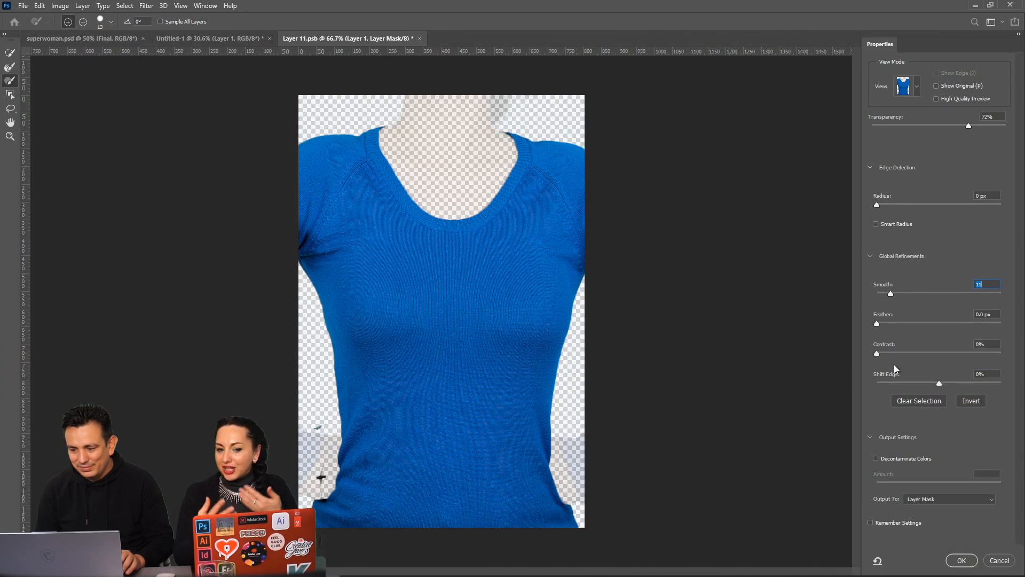
left_click_drag(877, 353, 896, 353)
left_click_drag(939, 383, 922, 383)
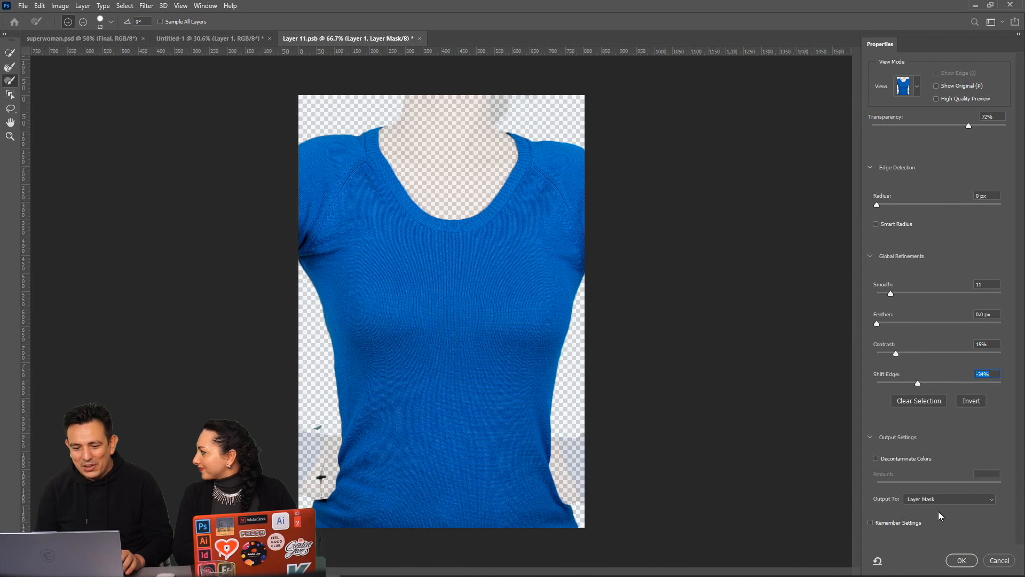
left_click(961, 560)
Reapply the Minimum filter to the sweater mask, and close the smart object with its changes saved
left_click(149, 6)
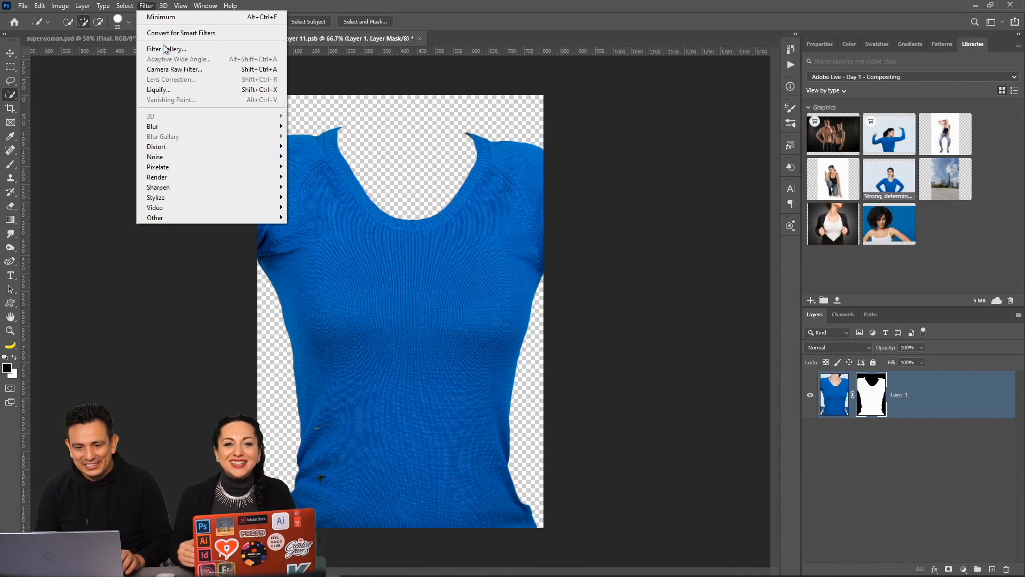
left_click(163, 16)
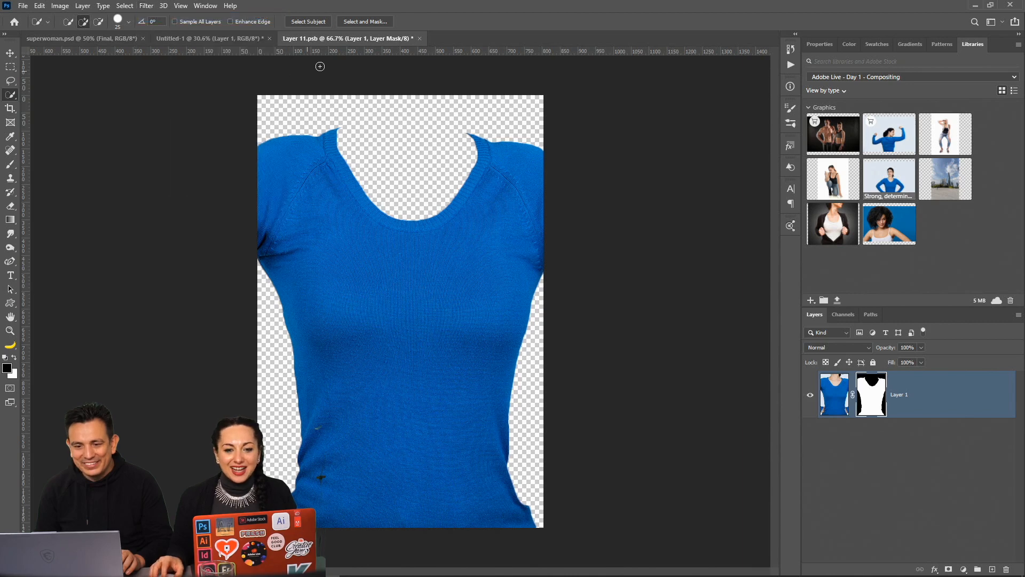
left_click(420, 38)
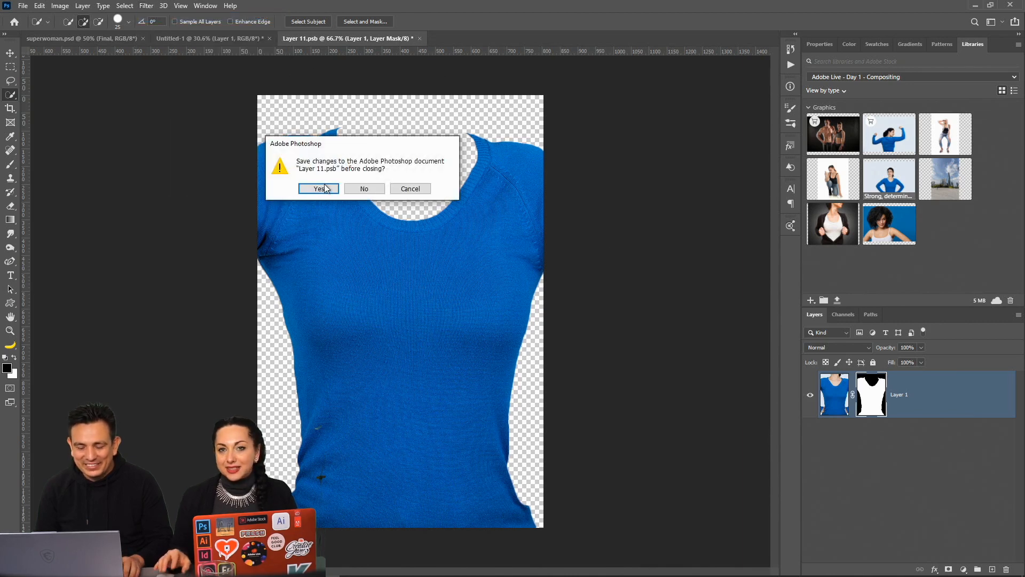
key("Return")
Scale the sweater layer to 55.78% over the jacket opening and move it below the Arms layer
key("v")
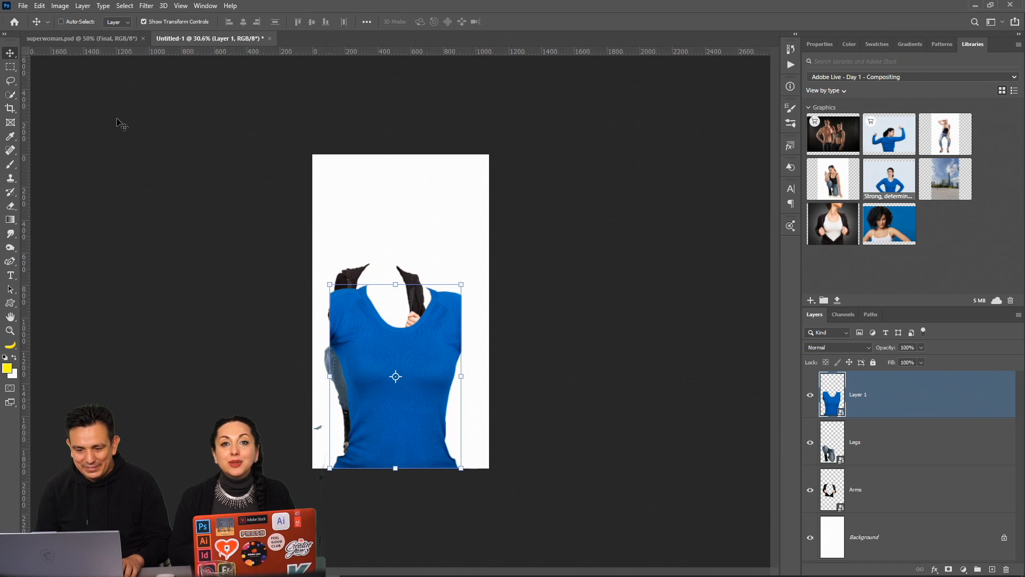
scroll(391, 349, "up", 4)
left_click_drag(521, 254, 407, 377)
left_click_drag(370, 428, 391, 328)
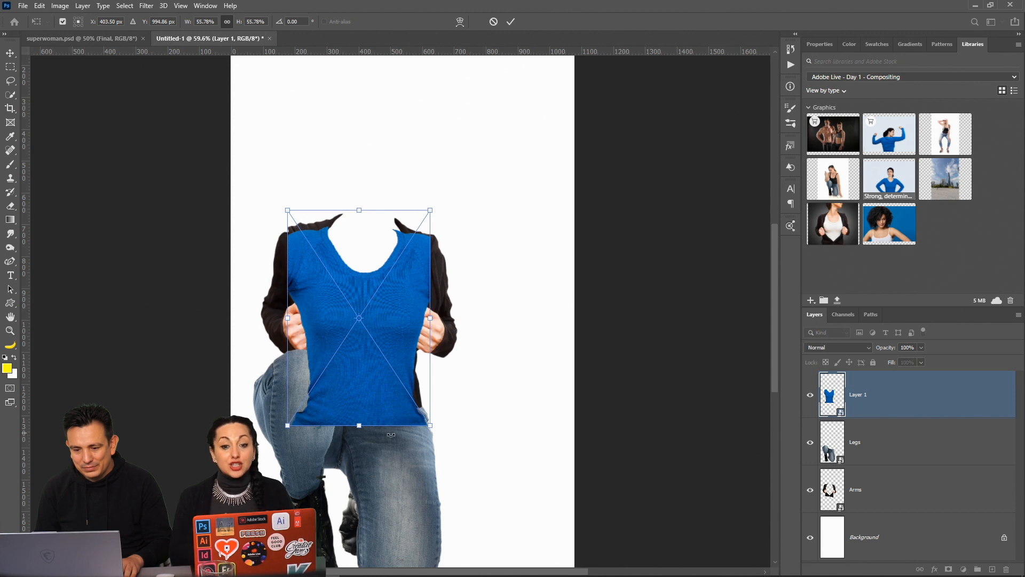
left_click_drag(838, 391, 848, 510)
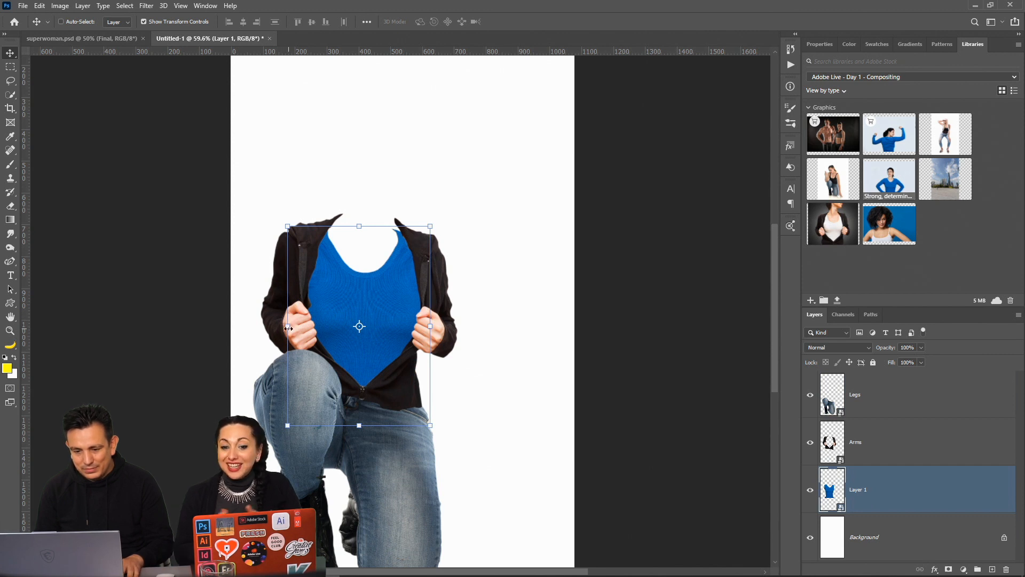
Resize the sweater layer to 47.34% width and 54.24% height, and shift it slightly upward inside the jacket
left_click_drag(289, 328, 297, 327)
left_click_drag(427, 317, 418, 317)
left_click_drag(361, 426, 361, 420)
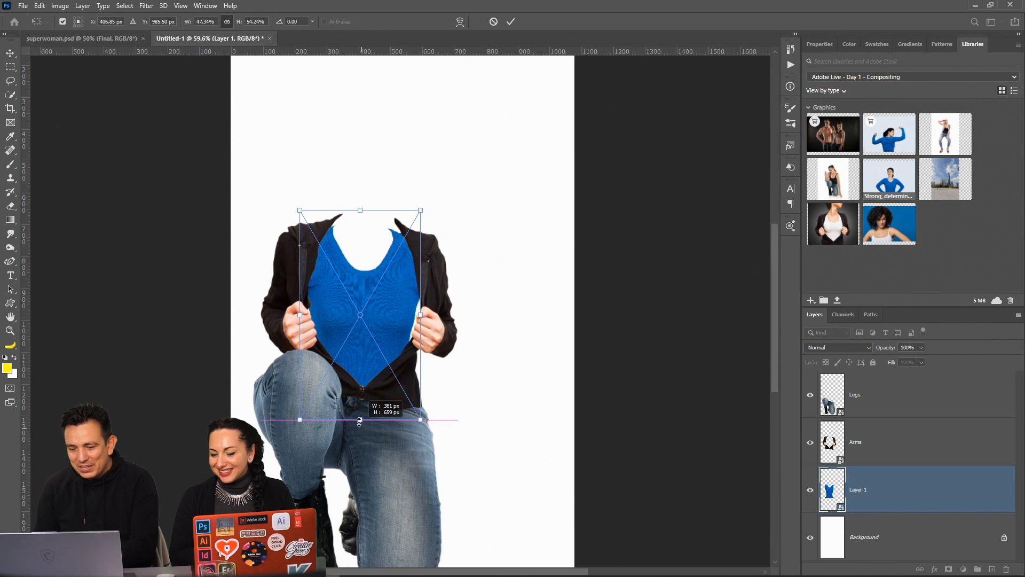
key("Return")
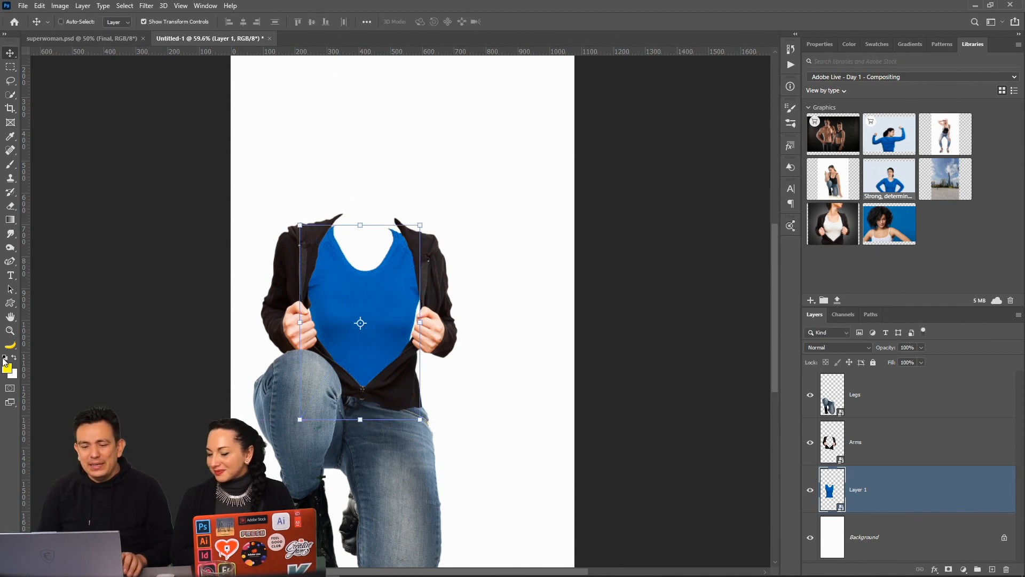
key("z")
left_click(387, 316)
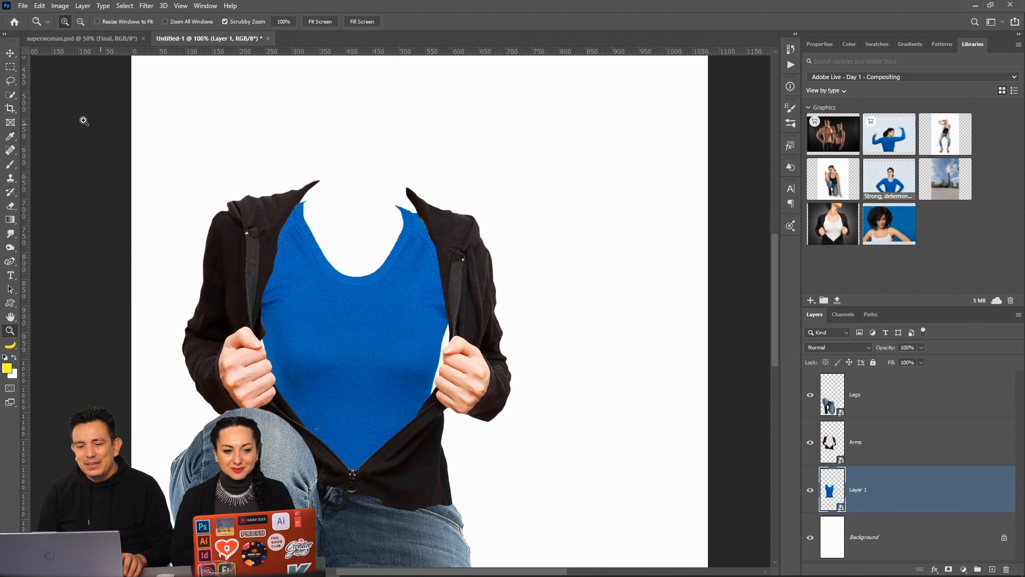
key("v")
left_click_drag(413, 309, 414, 313)
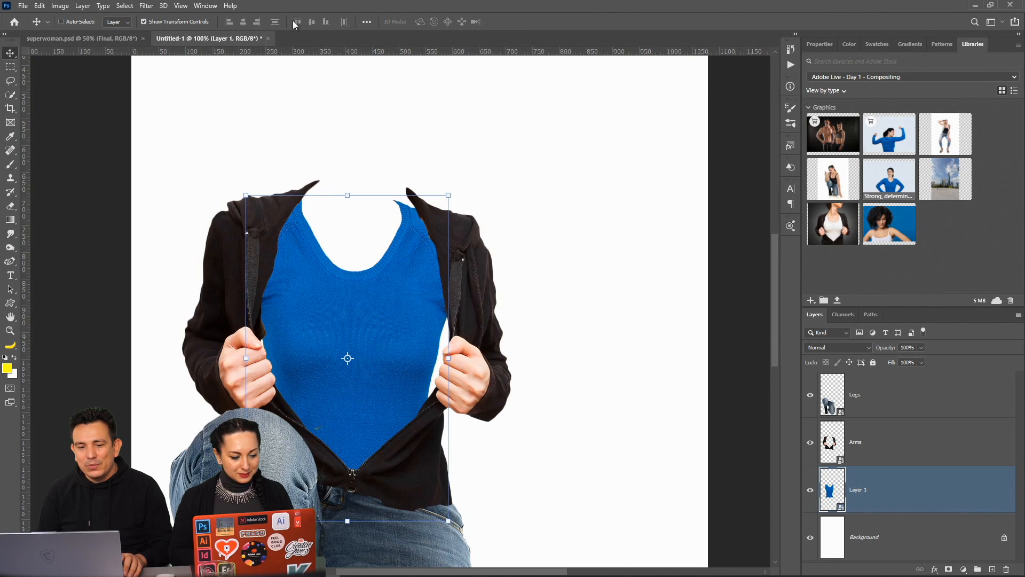
Open the sweater layer in the Liquify filter
left_click(146, 6)
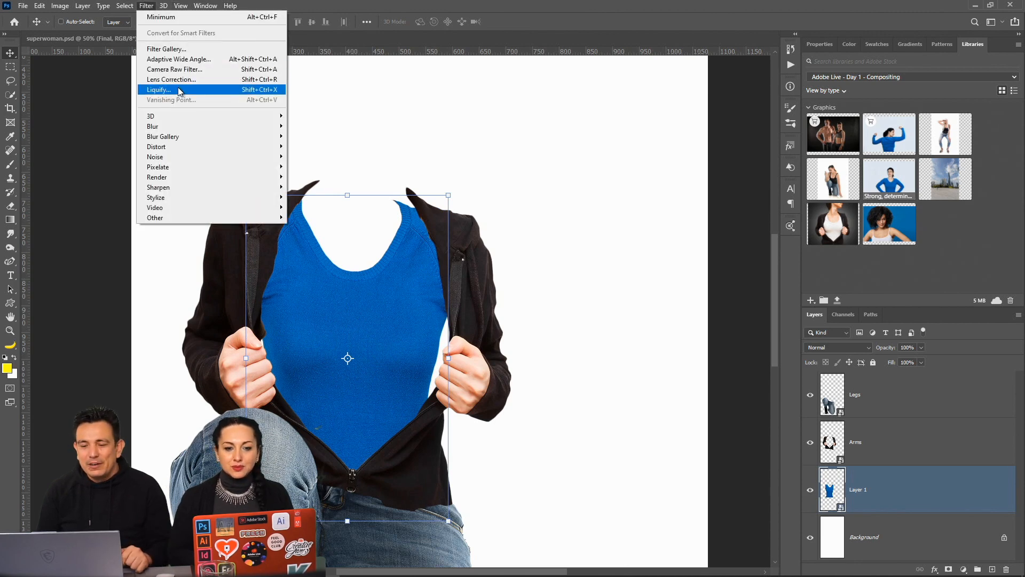
left_click(160, 91)
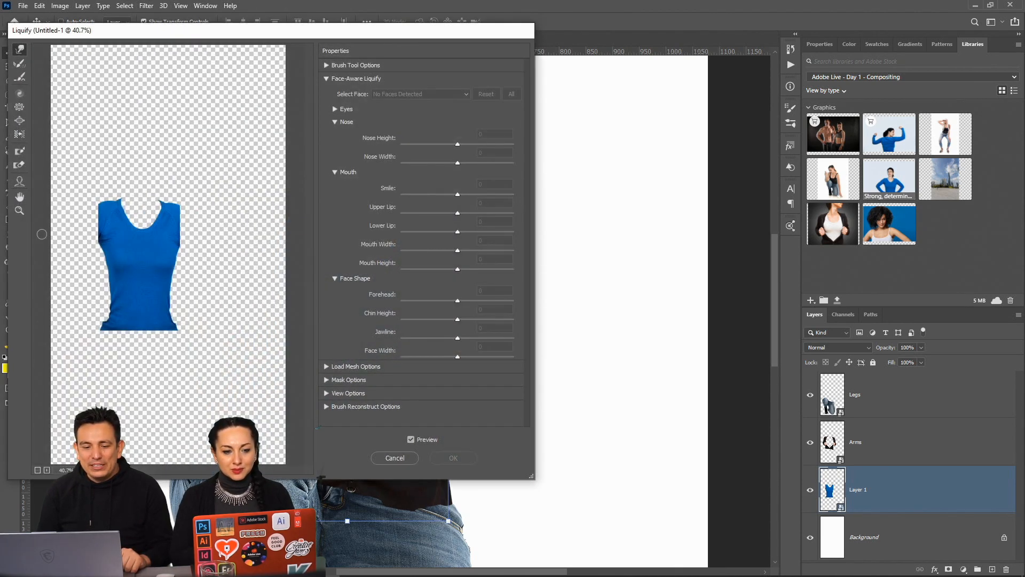
left_click(20, 211)
left_click_drag(127, 210, 128, 212)
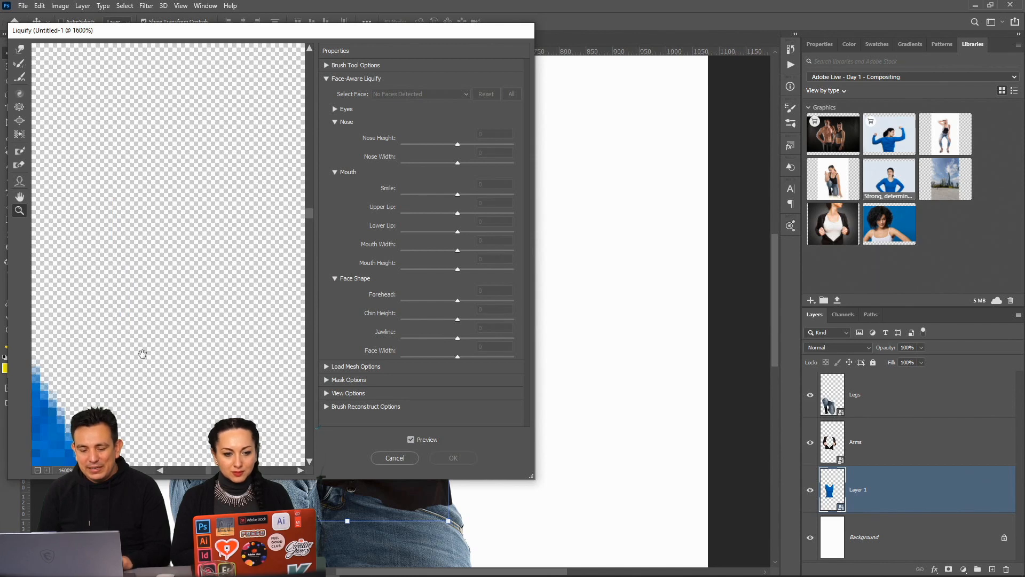
left_click_drag(101, 390, 256, 299)
left_click_drag(206, 364, 278, 351)
left_click(177, 246, "alt")
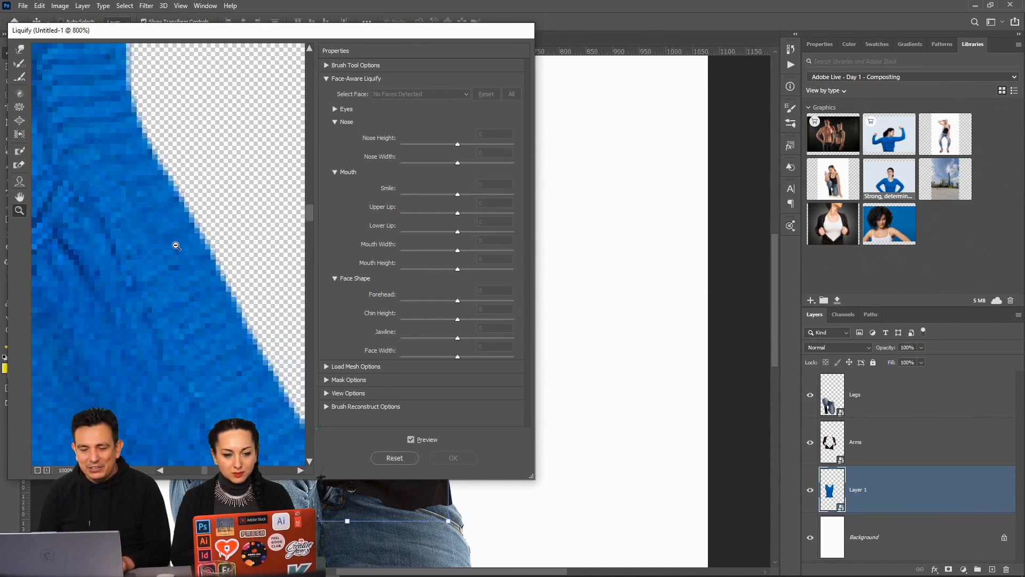
left_click(171, 241, "alt")
left_click(176, 245, "alt")
left_click(206, 293, "alt")
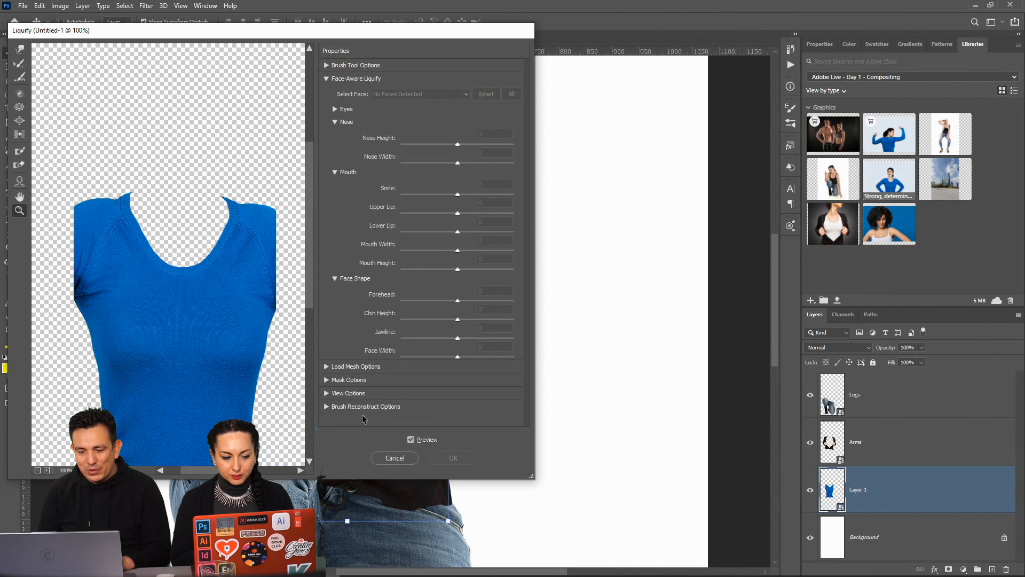
Show all layers as a backdrop in front of the sweater in Liquify, at 28 opacity
left_click(327, 406)
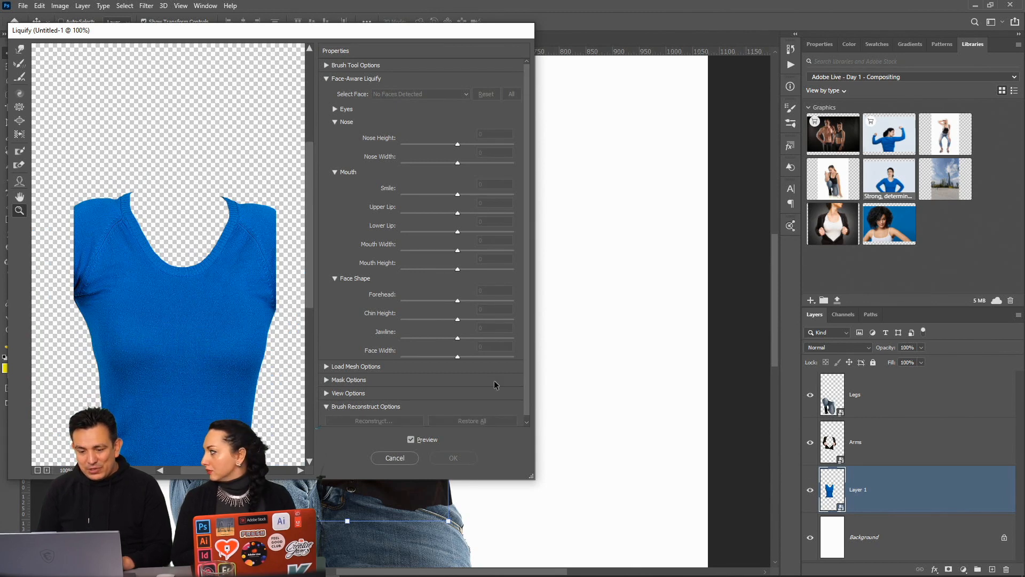
left_click(328, 393)
left_click_drag(525, 302, 534, 404)
left_click(328, 361)
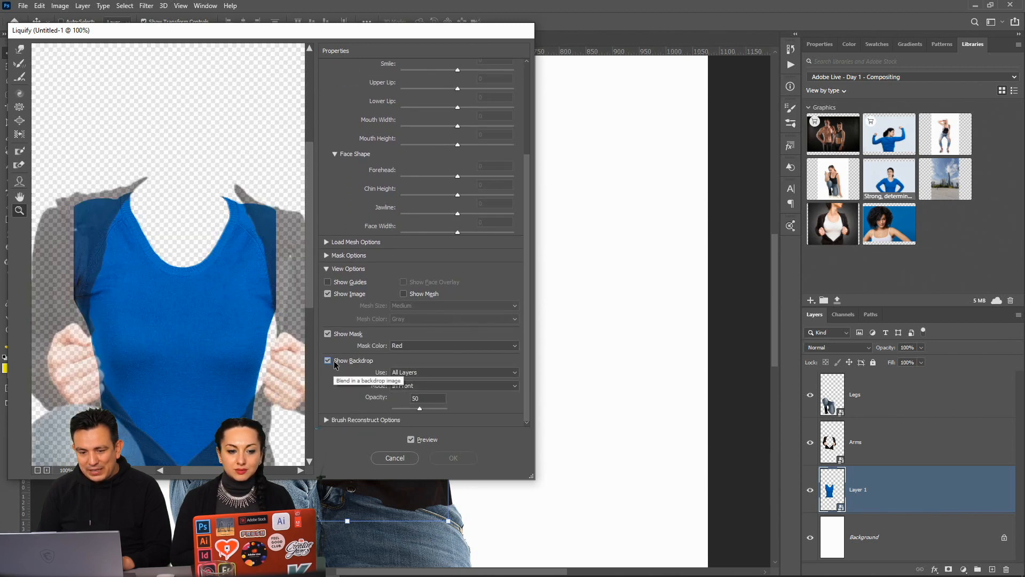
mouse_move(420, 408)
left_mouse_down()
mouse_move(443, 408)
mouse_move(408, 408)
left_mouse_up()
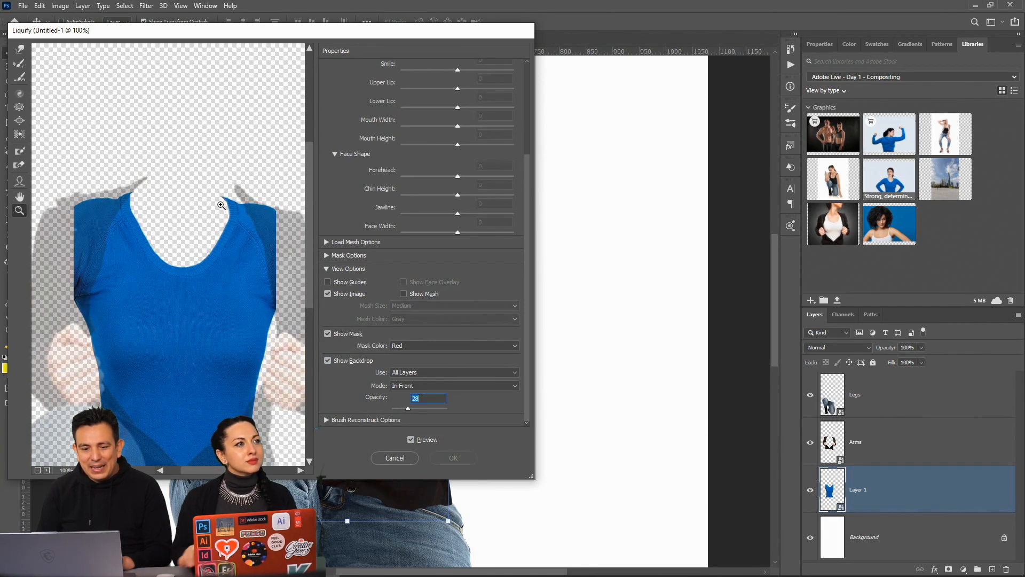
Enlarge the Forward Warp brush and push the right tip of the sweater's neckline outward toward the jacket collar
key("bracketright")
key("bracketright")
key("bracketright")
key("bracketright")
key("bracketright")
key("bracketright")
key("bracketright")
key("bracketright")
left_click_drag(217, 201, 225, 197)
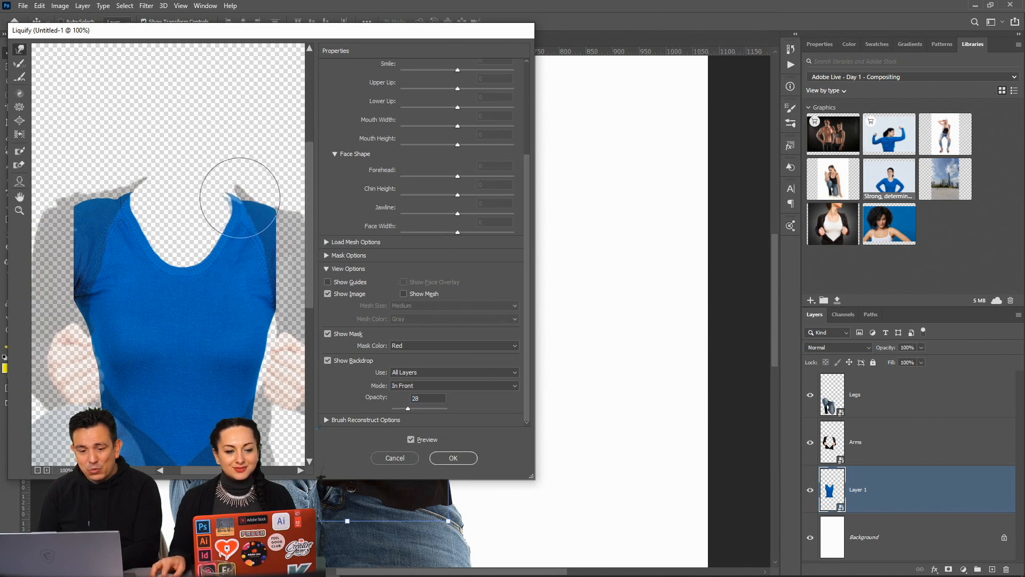
Push the centre of the sweater's neckline slightly upward with a larger warp brush, and apply the Liquify changes
key("bracketright")
key("bracketright")
key("bracketright")
key("bracketright")
key("bracketright")
left_click_drag(185, 250, 184, 238)
scroll(184, 316, "down", 2)
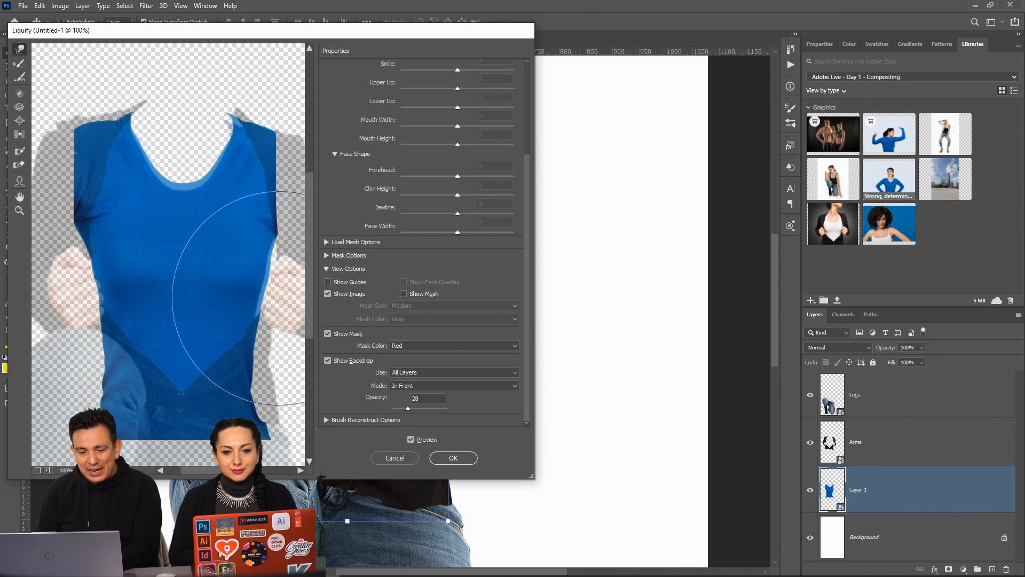
left_click(453, 458)
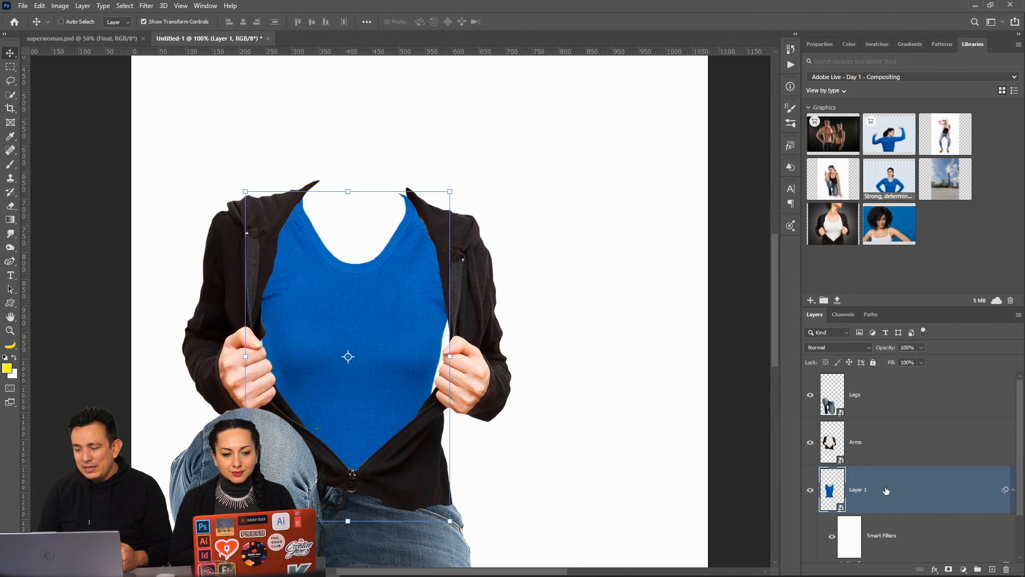
Create a new layer above the sweater and ready the Brush tool at 100 px
left_click(993, 570)
left_click(11, 164)
left_click(5, 356)
left_click(15, 357)
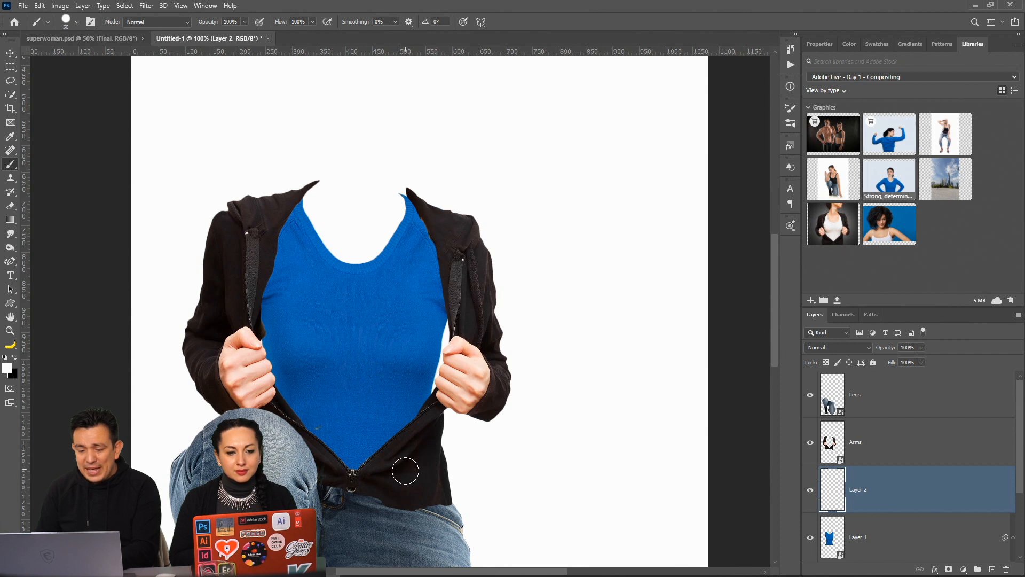
key("bracketright")
key("bracketright")
key("bracketright")
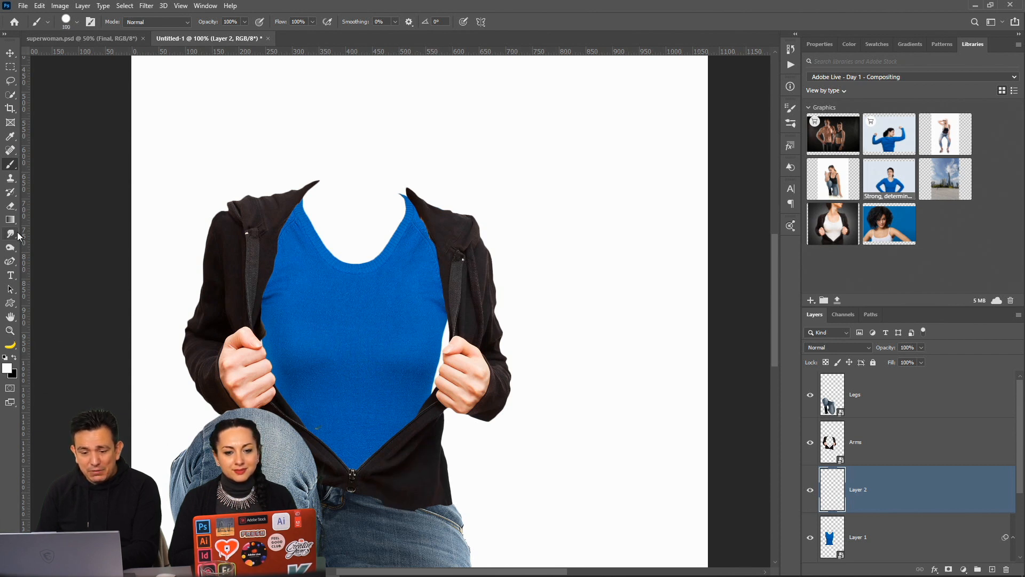
Sample the sweater's blue, darken the foreground colour to #00040d, and return to the Brush tool
left_click(14, 135)
left_click(287, 386)
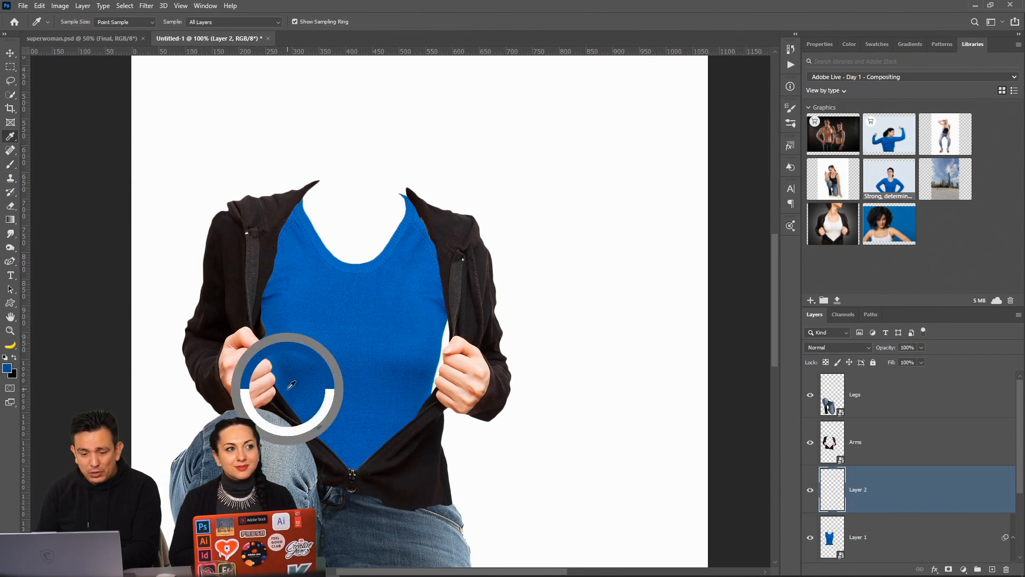
left_click(8, 369)
left_click_drag(860, 367, 880, 372)
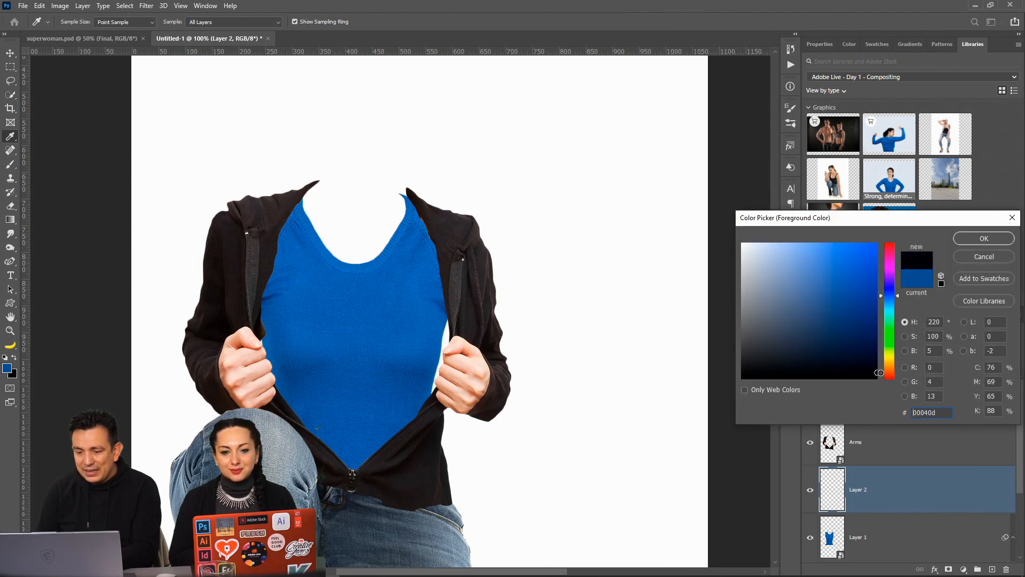
left_click(997, 241)
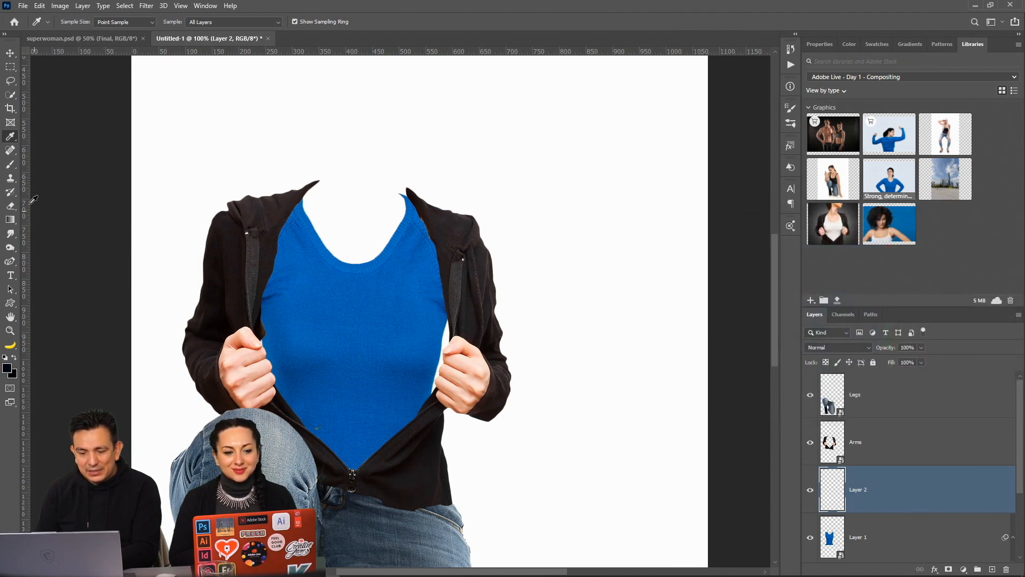
left_click(11, 165)
left_click(412, 476)
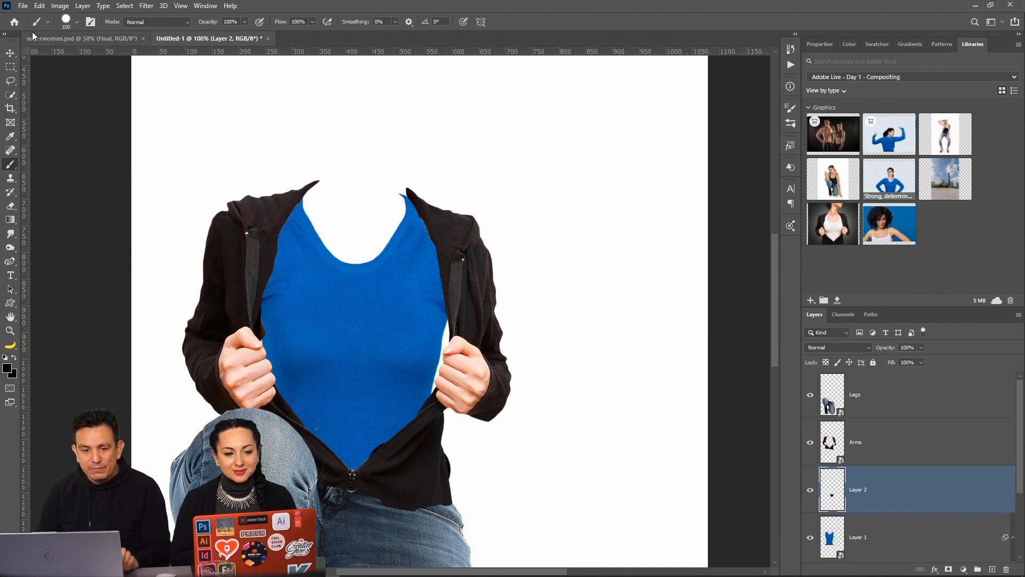
key("ctrl+z")
key("ctrl+z")
Paint a soft shadow along the right side of the jacket opening, using 0% brush hardness on a new layer above the sweater
left_click(69, 22)
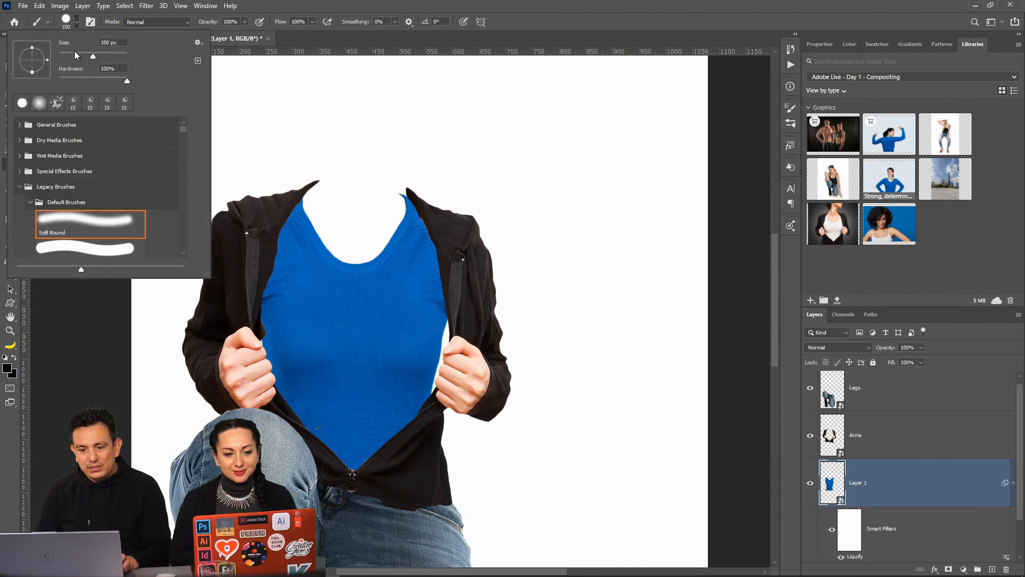
left_click_drag(86, 81, 59, 82)
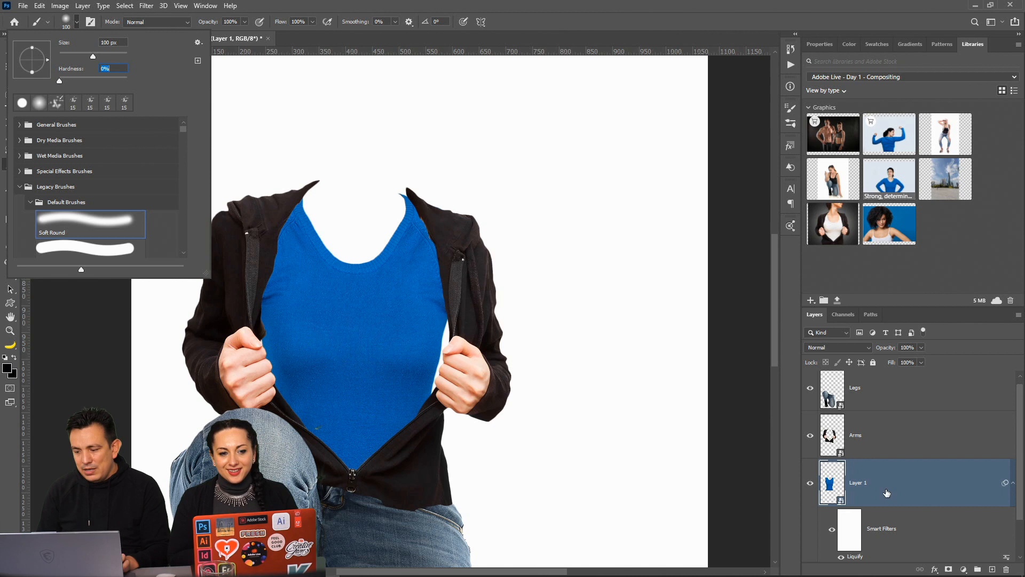
left_click(887, 493)
left_click(993, 569)
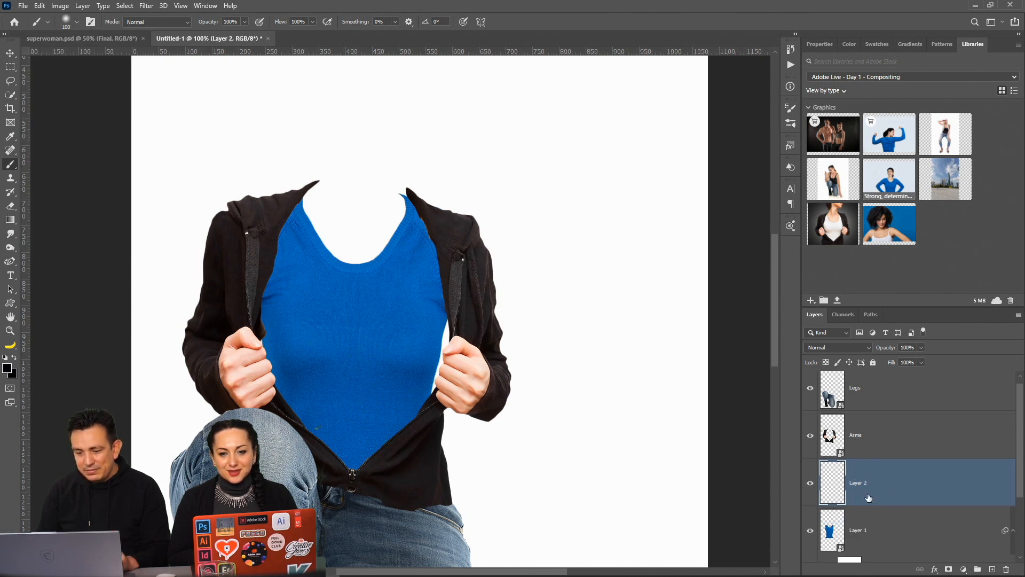
mouse_move(400, 474)
left_mouse_down()
mouse_move(353, 489)
mouse_move(426, 474)
mouse_move(438, 445)
mouse_move(395, 480)
mouse_move(387, 460)
mouse_move(453, 414)
mouse_move(447, 421)
mouse_move(474, 379)
mouse_move(462, 406)
mouse_move(465, 399)
mouse_move(453, 402)
mouse_move(475, 324)
mouse_move(474, 267)
mouse_move(456, 226)
mouse_move(494, 307)
left_mouse_up()
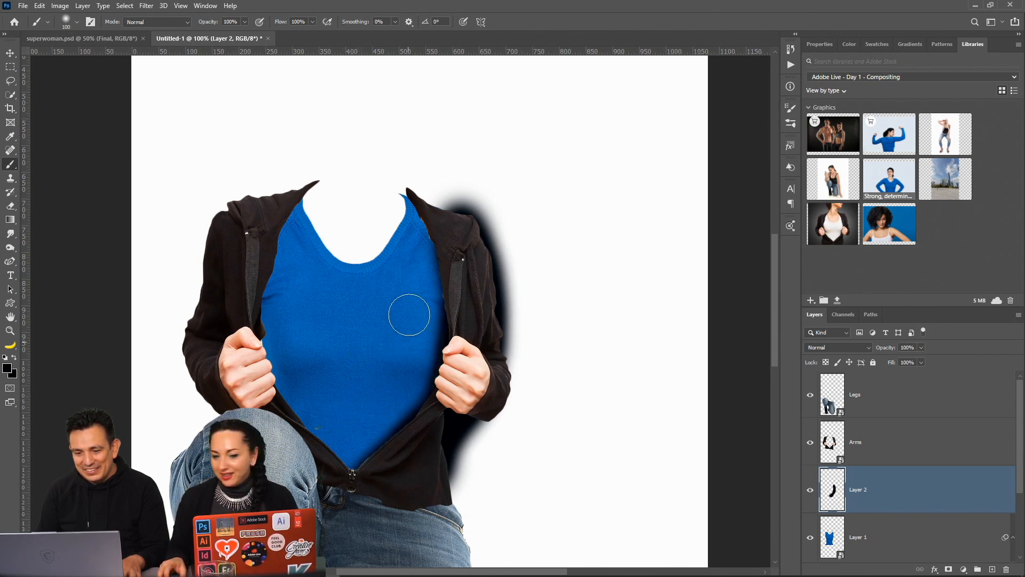
mouse_move(448, 189)
left_mouse_down()
mouse_move(494, 229)
mouse_move(467, 199)
mouse_move(508, 271)
mouse_move(519, 321)
mouse_move(501, 404)
mouse_move(477, 440)
mouse_move(476, 476)
mouse_move(477, 434)
mouse_move(468, 442)
mouse_move(464, 429)
mouse_move(469, 420)
mouse_move(457, 507)
left_mouse_up()
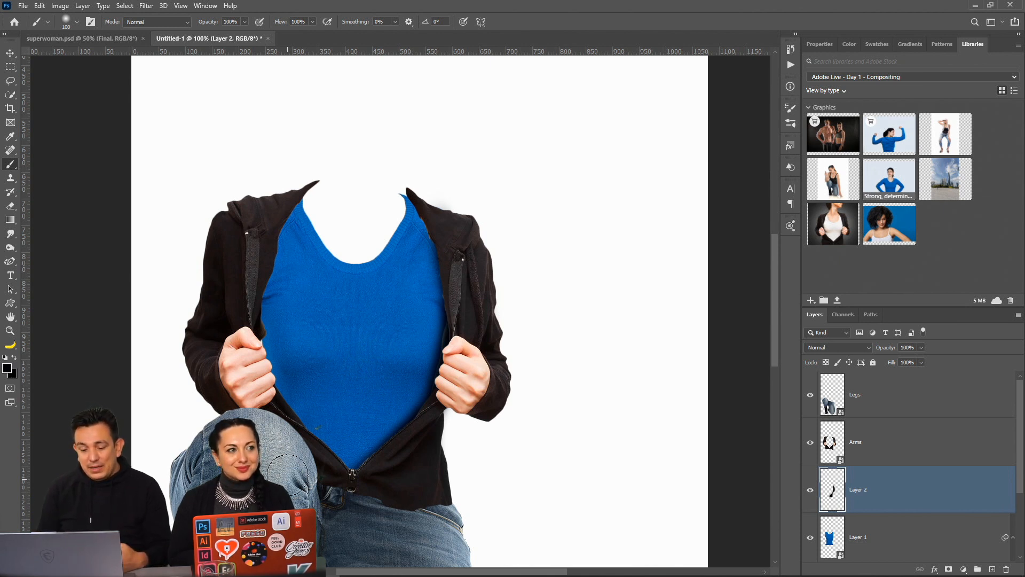
Switch to the Adobe Stock results in the browser and open the details of the photo "Woman placing white plate"
left_click(327, 566)
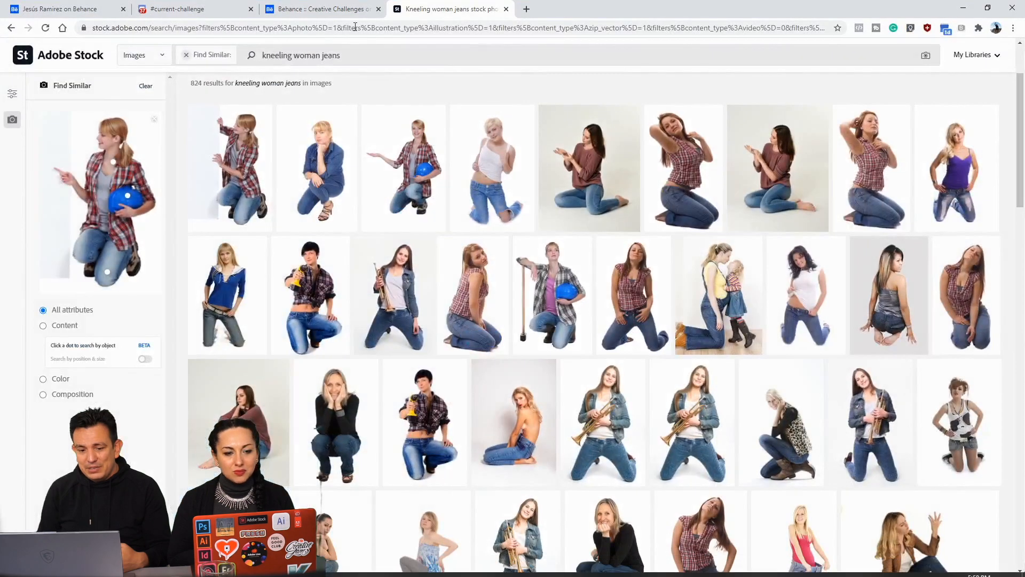
left_click(252, 159)
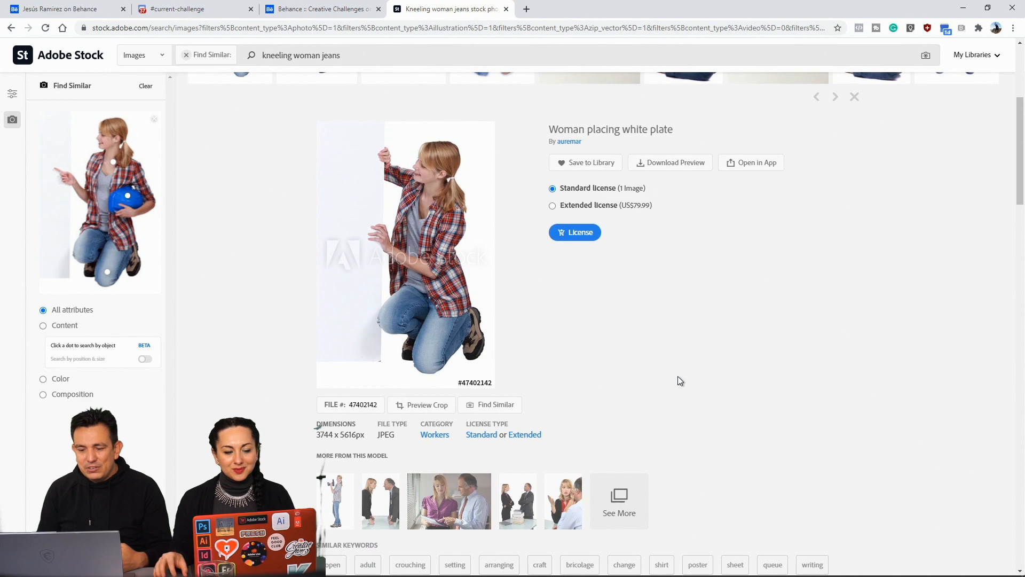
scroll(677, 376, "down", 1)
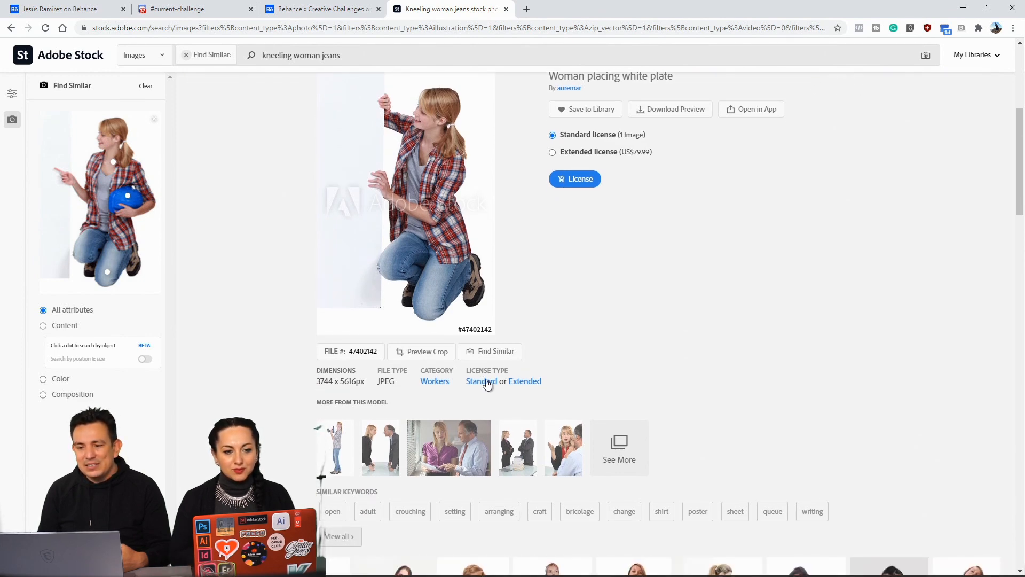
Open the Standard license terms, examine the license comparison and usage restrictions, close the page and return to Photoshop
left_click(487, 381)
scroll(427, 337, "down", 3)
scroll(409, 329, "down", 6)
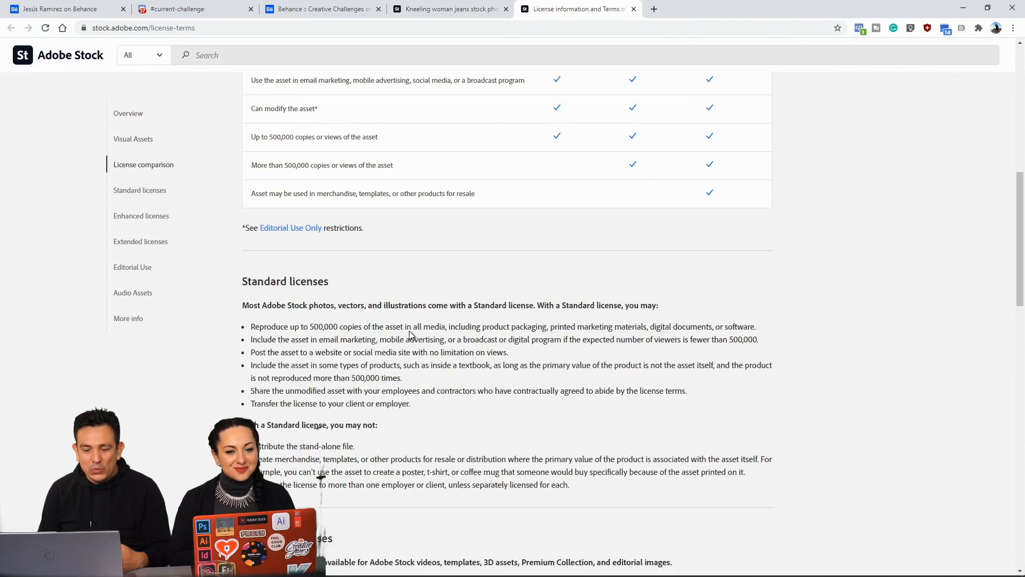
scroll(411, 334, "down", 14)
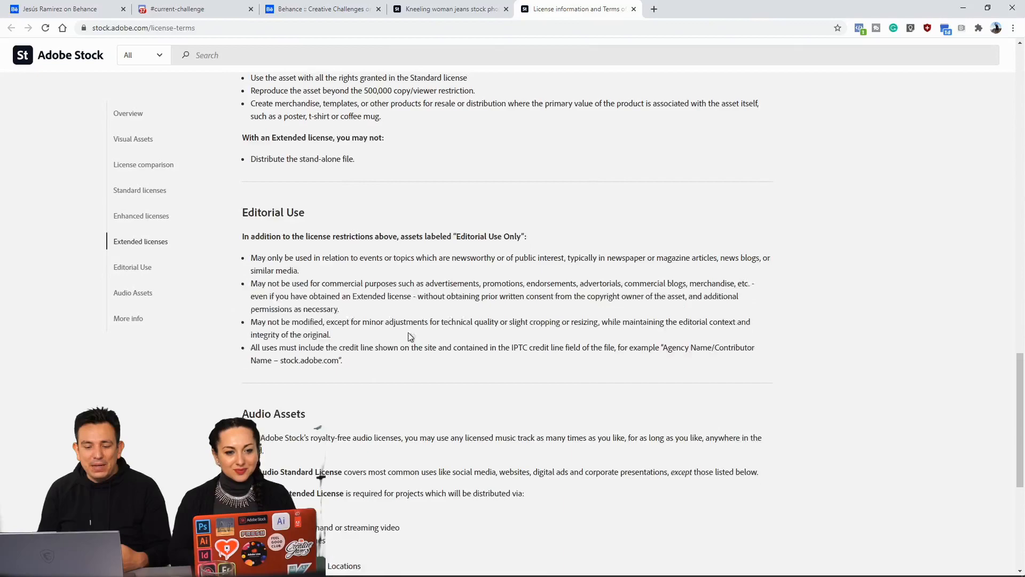
scroll(409, 336, "down", 6)
scroll(408, 336, "up", 20)
scroll(407, 336, "up", 10)
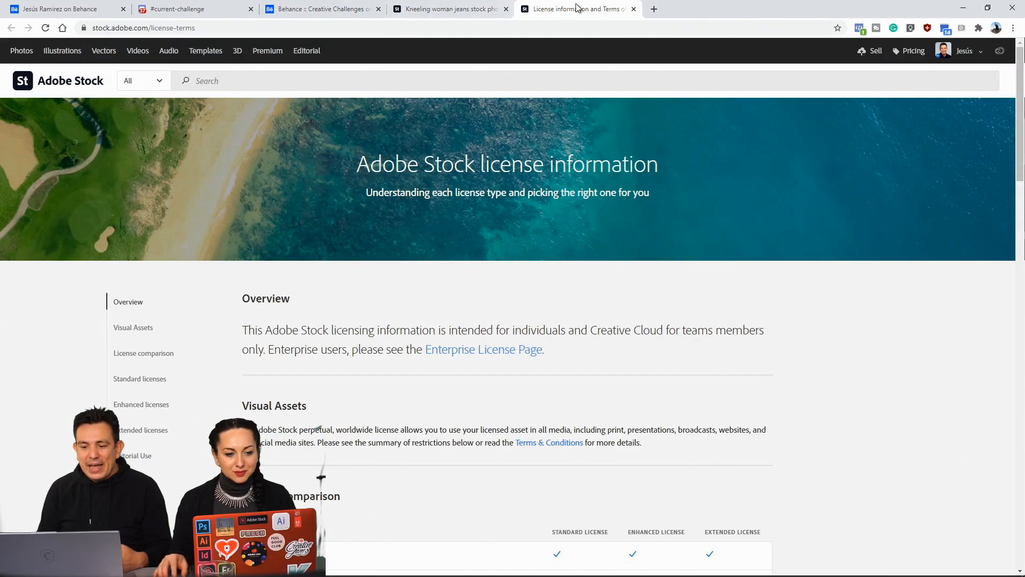
left_click(633, 9)
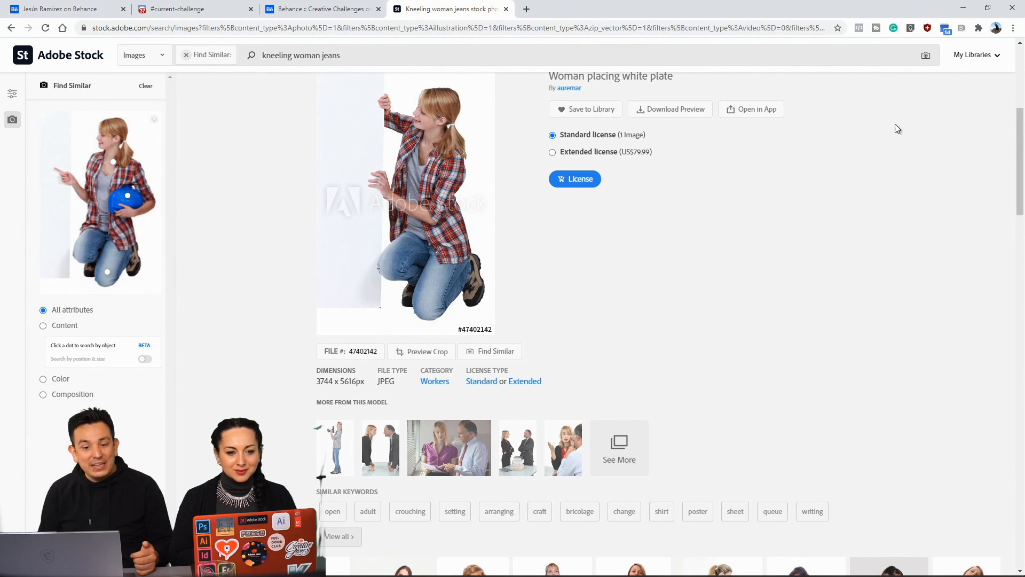
left_click(963, 7)
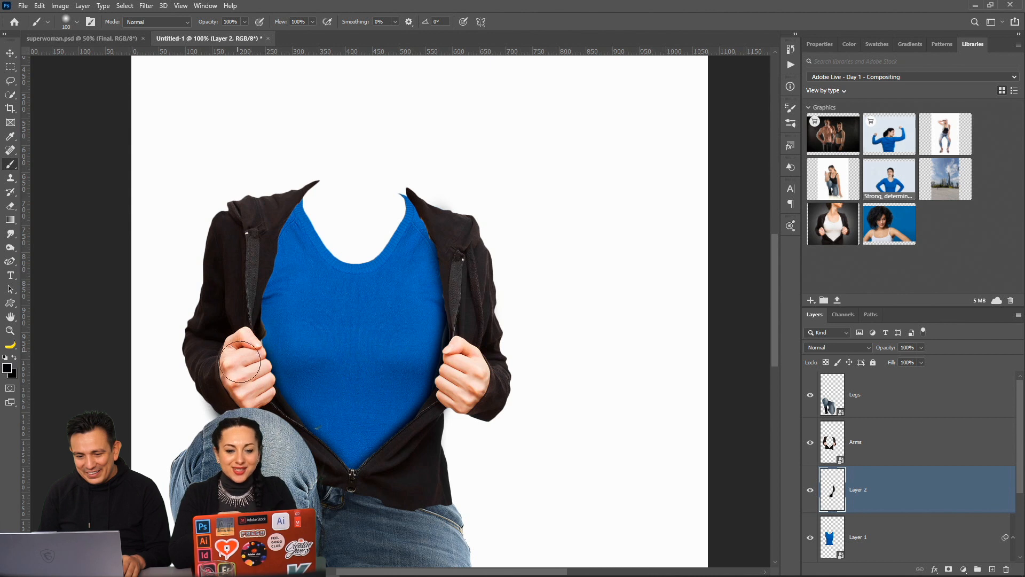
Paint a soft shadow along the left side of the jacket opening and toggle the Arms layer's visibility to check it
mouse_move(231, 327)
left_mouse_down()
mouse_move(270, 193)
mouse_move(238, 338)
mouse_move(254, 406)
left_mouse_up()
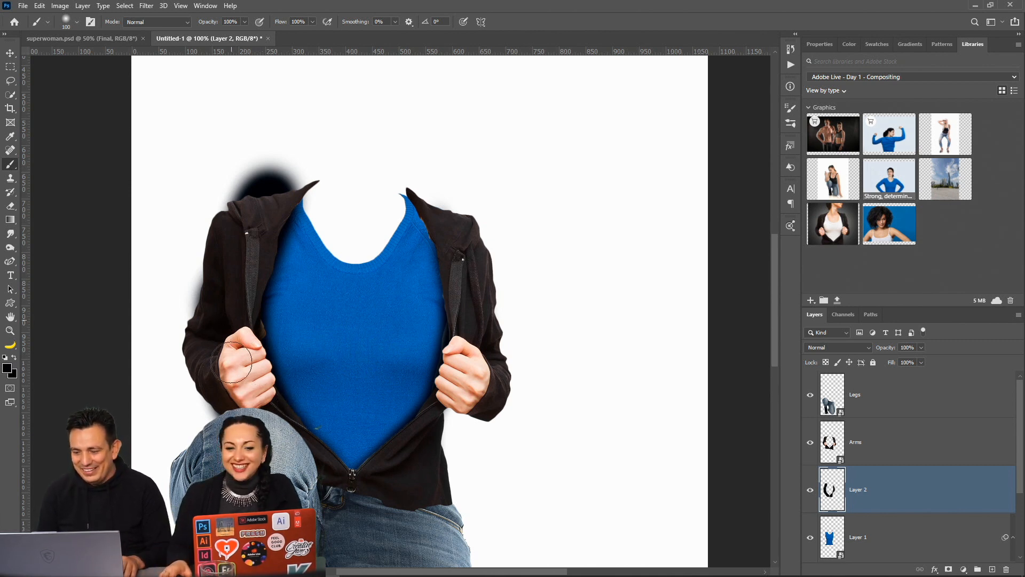
left_click(810, 442)
left_click(810, 443)
left_click(810, 442)
left_click(810, 443)
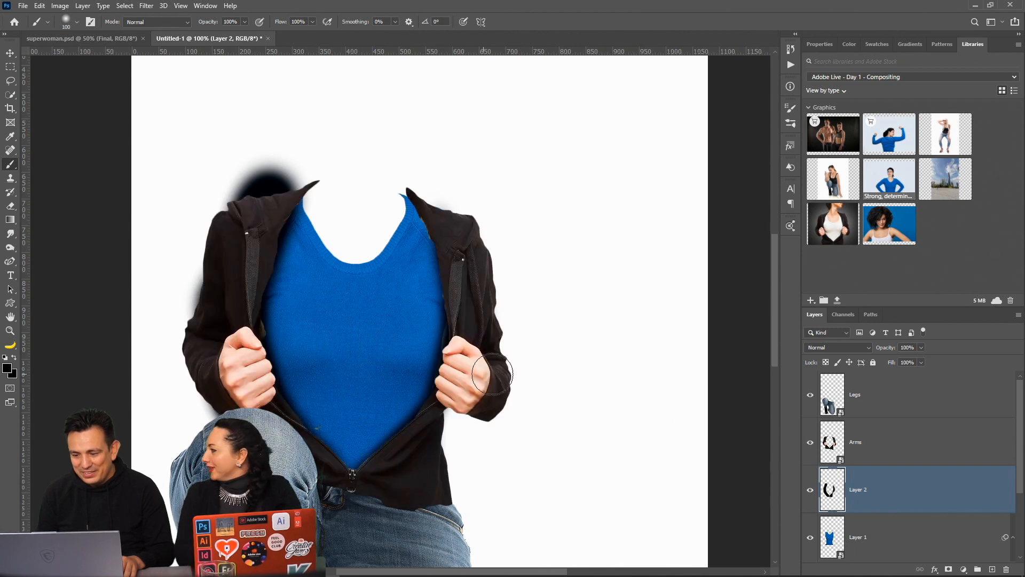
Clean up the dark paint on Layer 2 that spills outside the jacket's left shoulder and sleeve
left_click(877, 448)
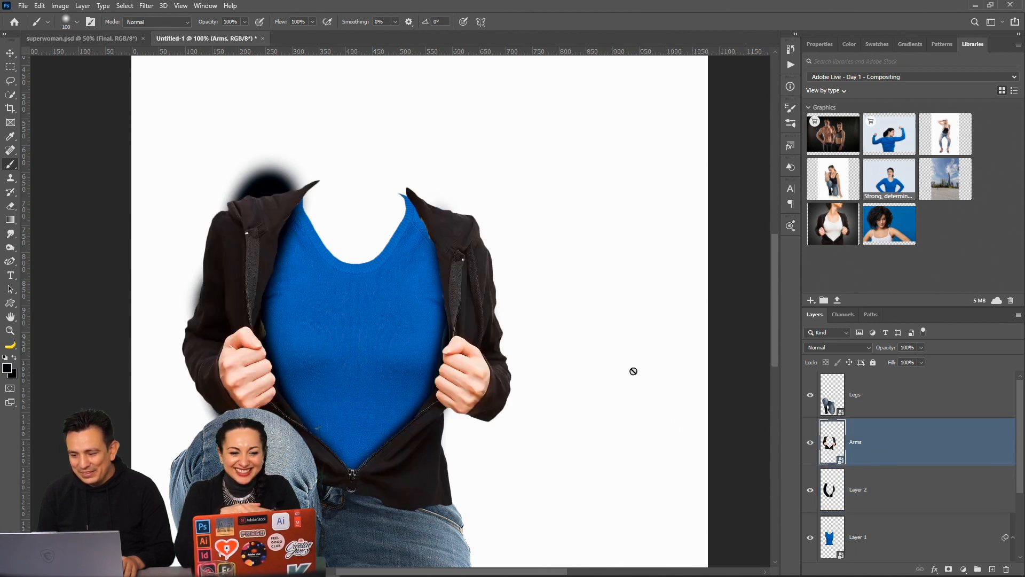
left_click(861, 502)
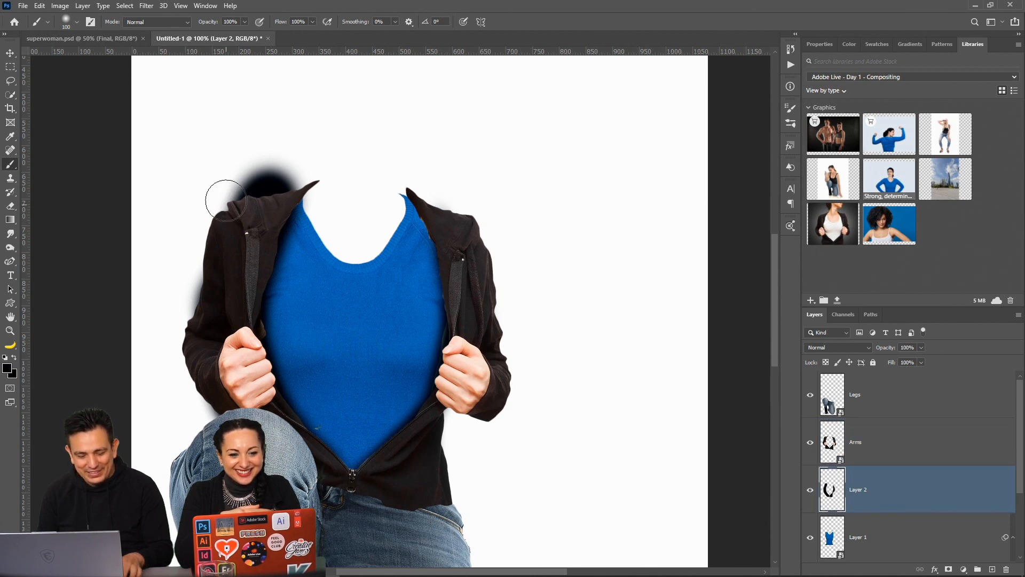
mouse_move(235, 209)
left_mouse_down()
mouse_move(247, 155)
mouse_move(256, 171)
mouse_move(236, 169)
mouse_move(243, 183)
mouse_move(287, 169)
mouse_move(245, 174)
left_mouse_up()
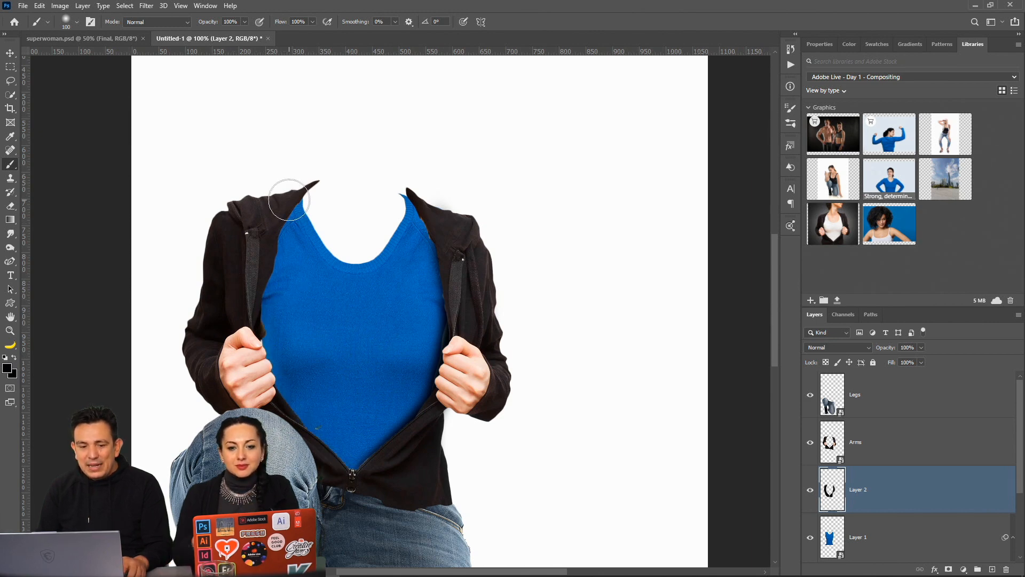
Fade the last brush stroke on Layer 2 to 25% opacity
left_click(43, 6)
left_click(64, 53)
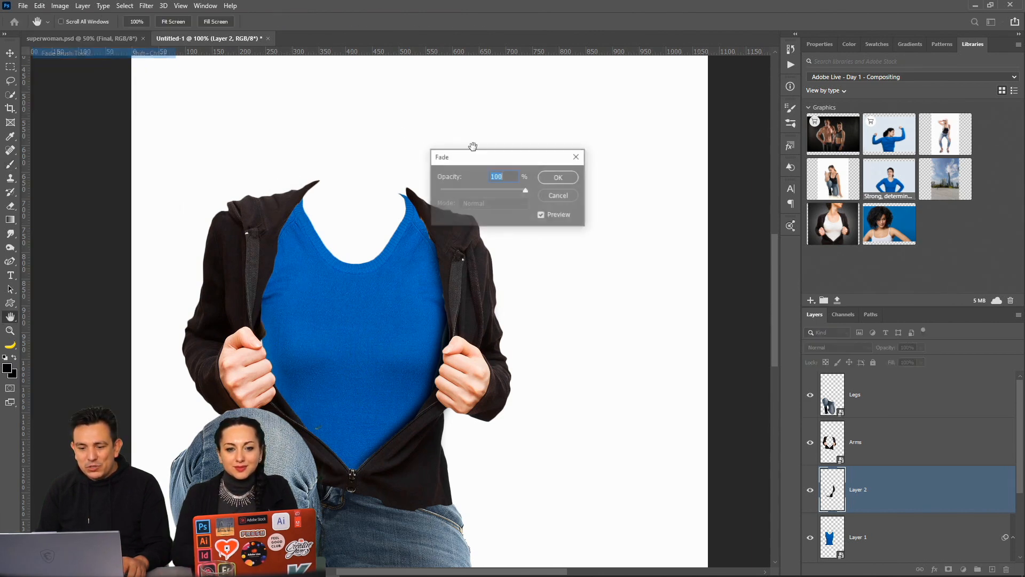
mouse_move(440, 190)
left_mouse_down()
mouse_move(476, 191)
mouse_move(460, 190)
left_mouse_up()
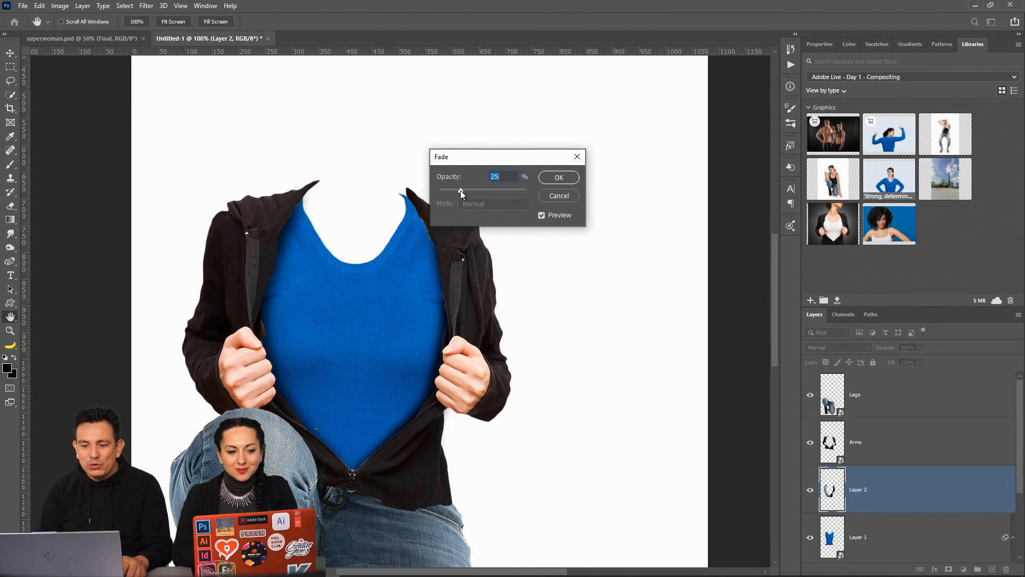
left_click(558, 177)
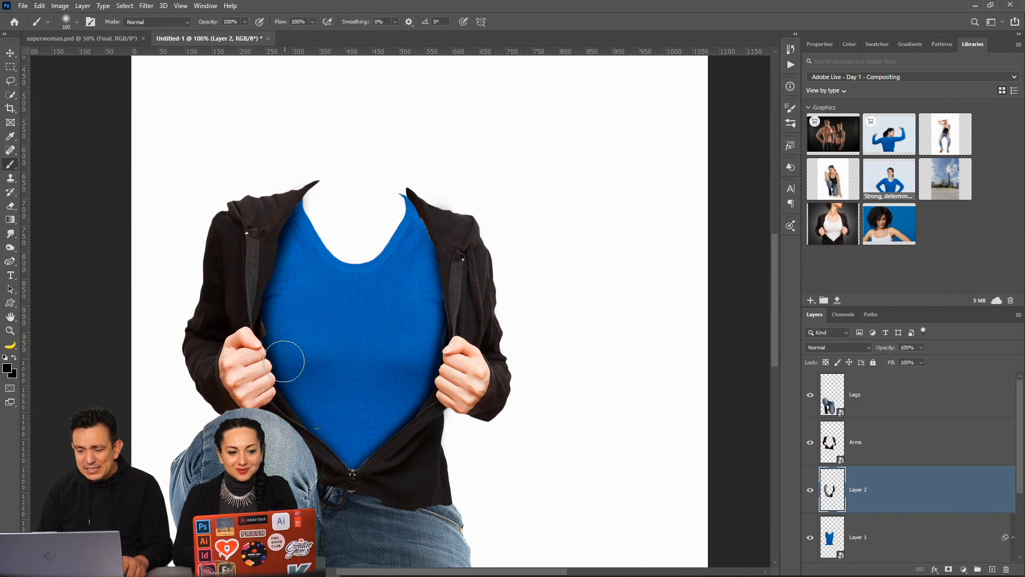
Open the contents of the Arms smart object and activate Layer 2's mask around the left fist
double_click(828, 450)
left_click(10, 330)
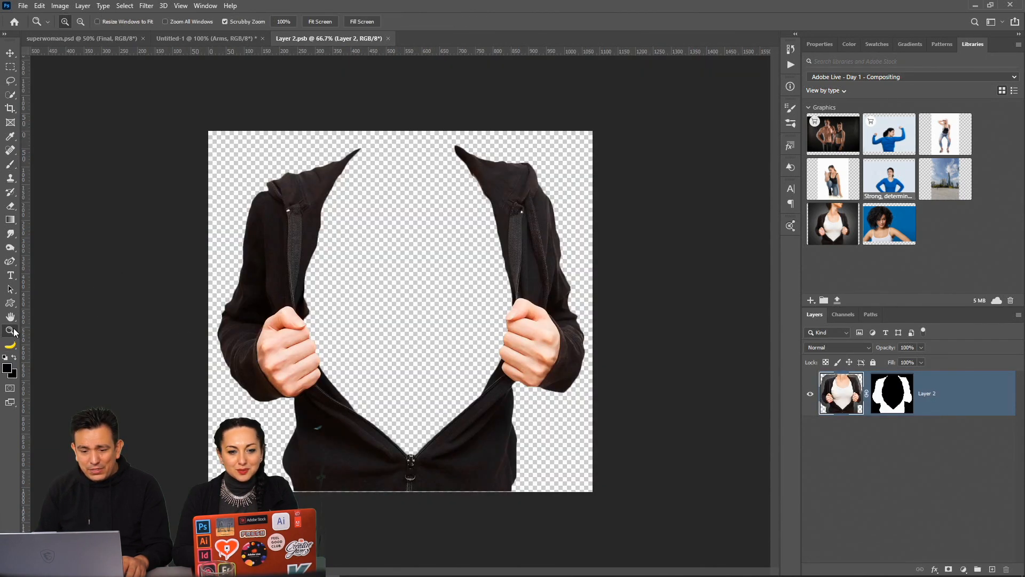
left_click(305, 310)
left_click(292, 315)
left_click(293, 315)
left_click(292, 315)
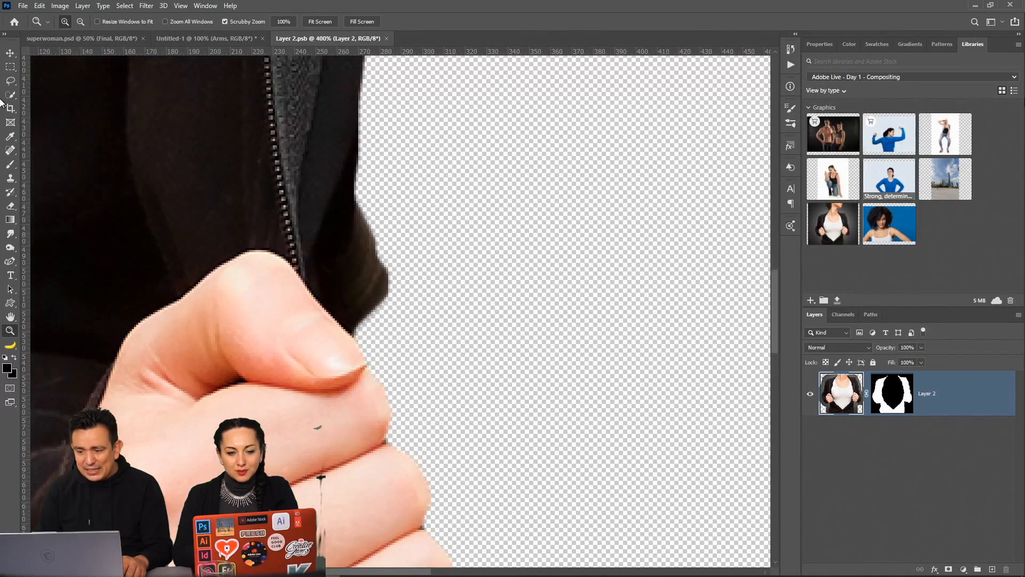
left_click(13, 166)
left_click(882, 395)
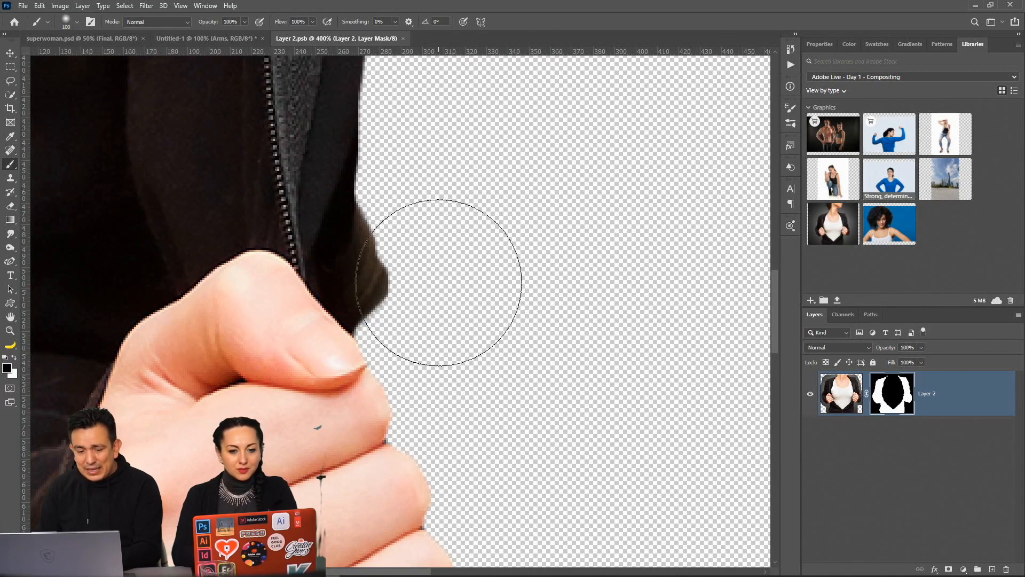
With a 15 px brush, mask out the leftover patch between the jacket edge and left fist, and save and close Layer 2.psb
key("bracketleft")
key("bracketleft")
key("bracketleft")
key("bracketleft")
key("bracketleft")
key("bracketleft")
key("bracketleft")
key("bracketleft")
key("bracketleft")
key("bracketleft")
key("bracketleft")
key("bracketleft")
mouse_move(393, 307)
left_mouse_down()
mouse_move(375, 328)
mouse_move(387, 178)
left_mouse_up()
mouse_move(383, 262)
left_mouse_down()
mouse_move(369, 241)
mouse_move(375, 334)
mouse_move(355, 315)
left_mouse_up()
left_click(408, 40)
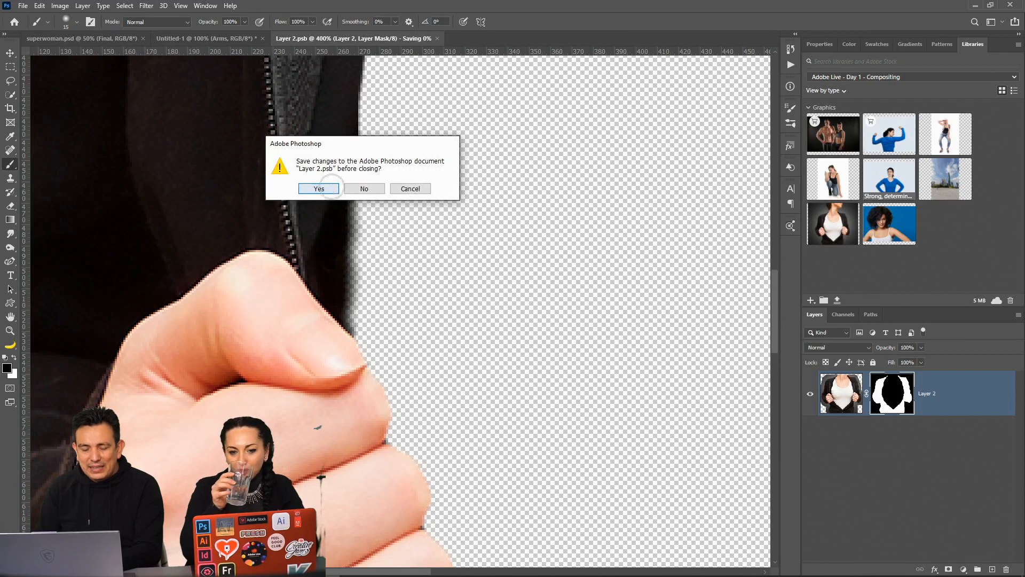
left_click(321, 190)
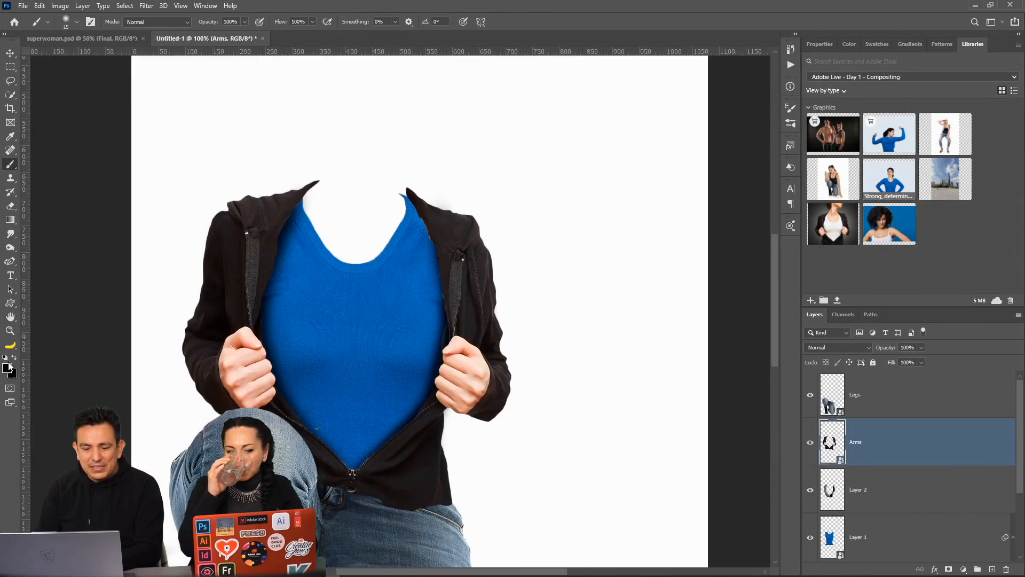
Place the library photo of the woman in blue flexing her biceps above the Legs layer at its default size
left_click(10, 330)
right_click(366, 382)
left_click(407, 439)
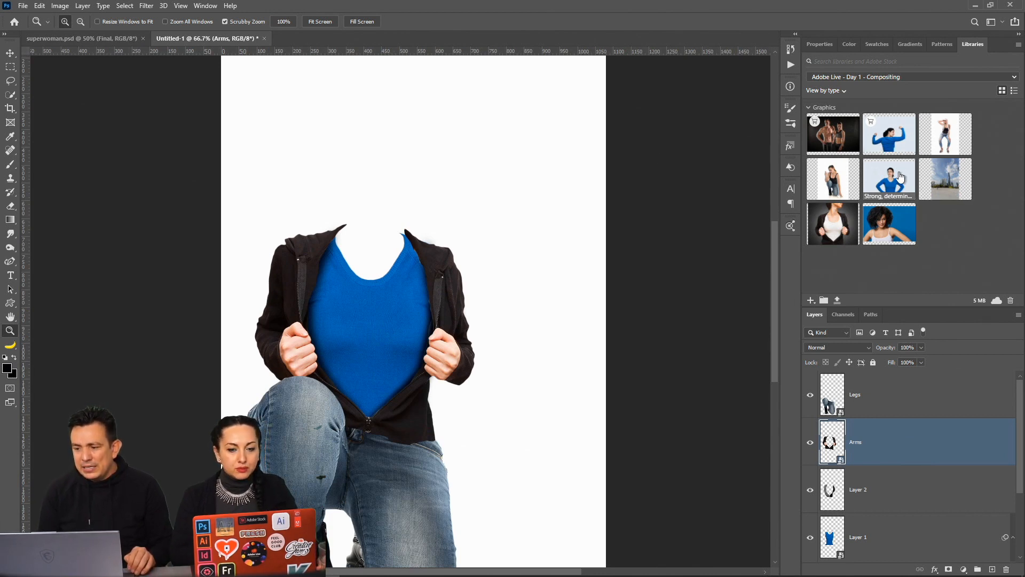
left_click_drag(897, 138, 915, 386)
left_click(900, 441)
left_click(904, 398)
View the placed photo's Adobe Stock page and its full image series, return to Photoshop and toggle the photo's visibility over the composite
left_click(820, 44)
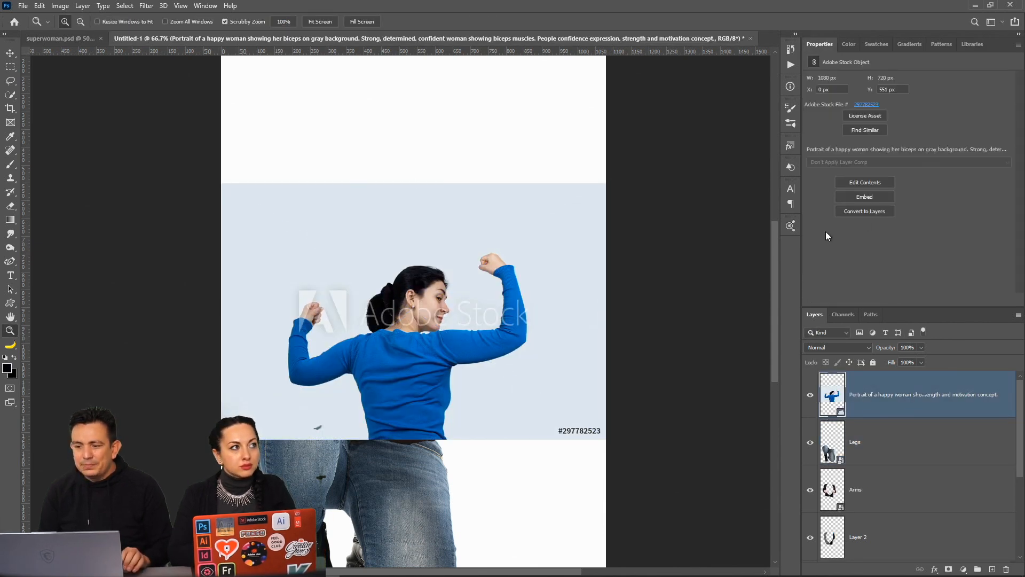
left_click(875, 112)
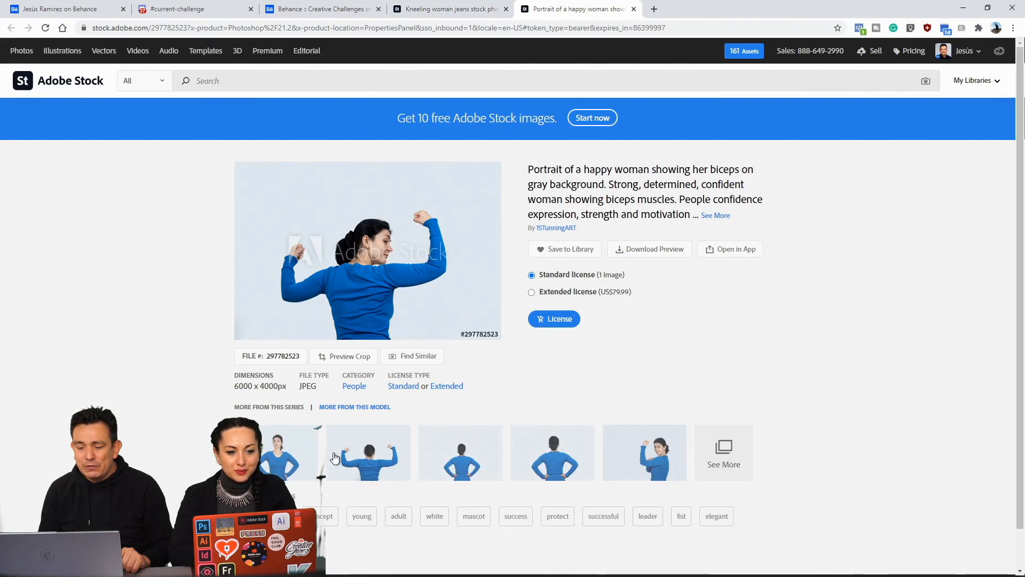
left_click(723, 464)
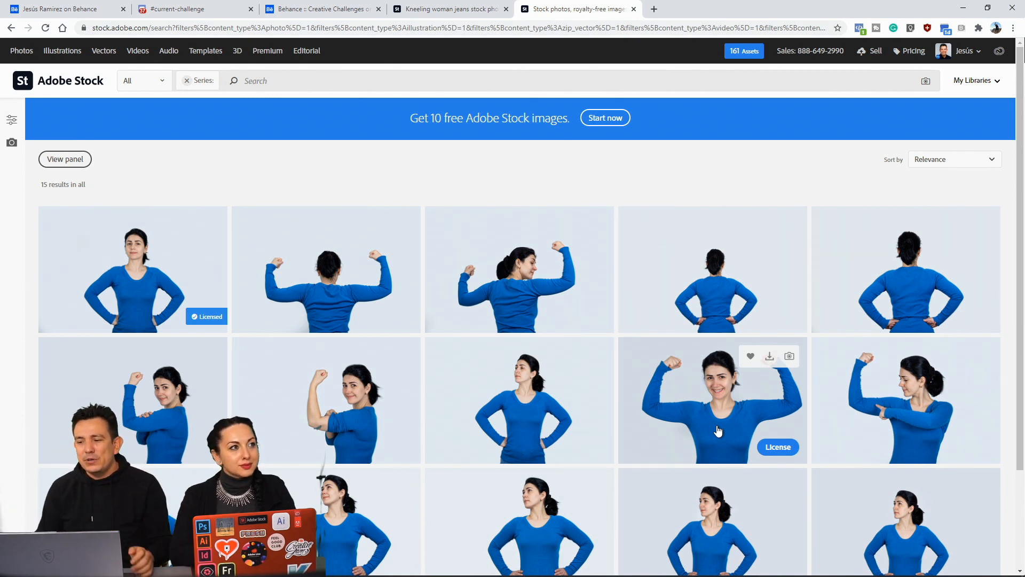
left_click(963, 10)
left_click(810, 395)
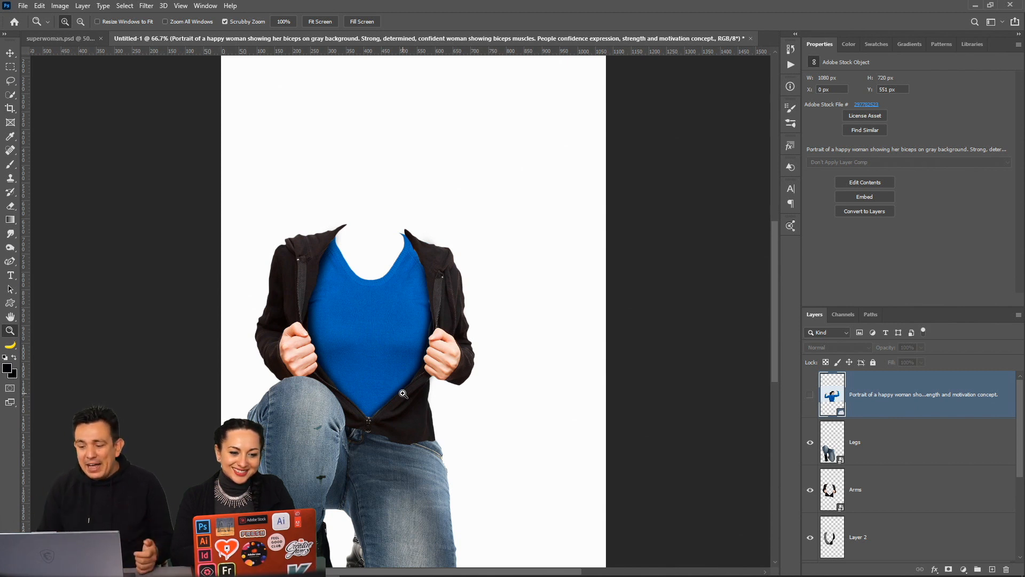
left_click(809, 396)
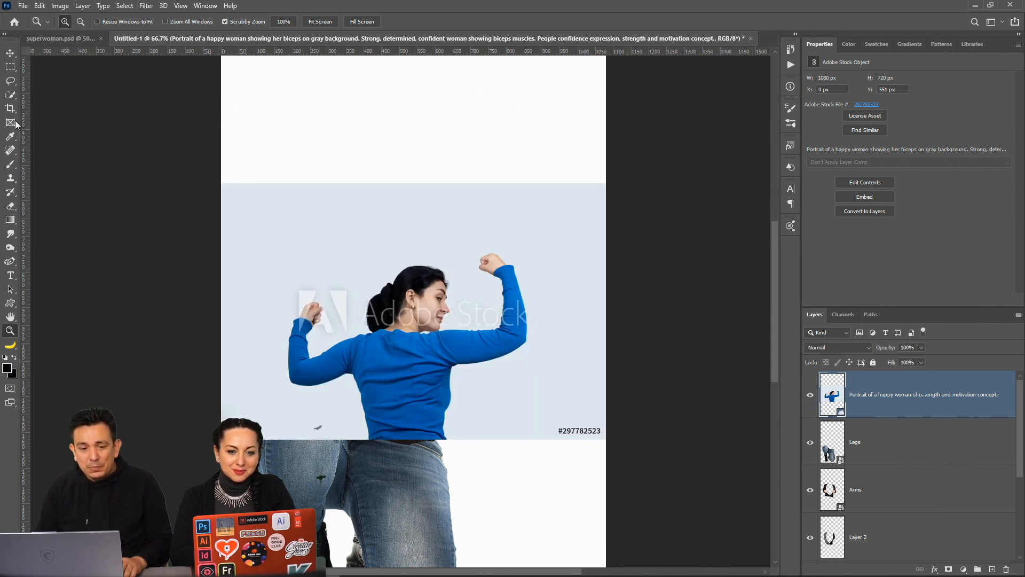
Enlarge the placed biceps photo to about 2428 x 1618 px with the woman's head and back filling the canvas
key("v")
left_click_drag(599, 194, 718, 113)
left_click_drag(221, 439, 36, 562)
left_click_drag(723, 109, 769, 62)
left_click_drag(681, 116, 626, 157)
left_click_drag(318, 454, 354, 293)
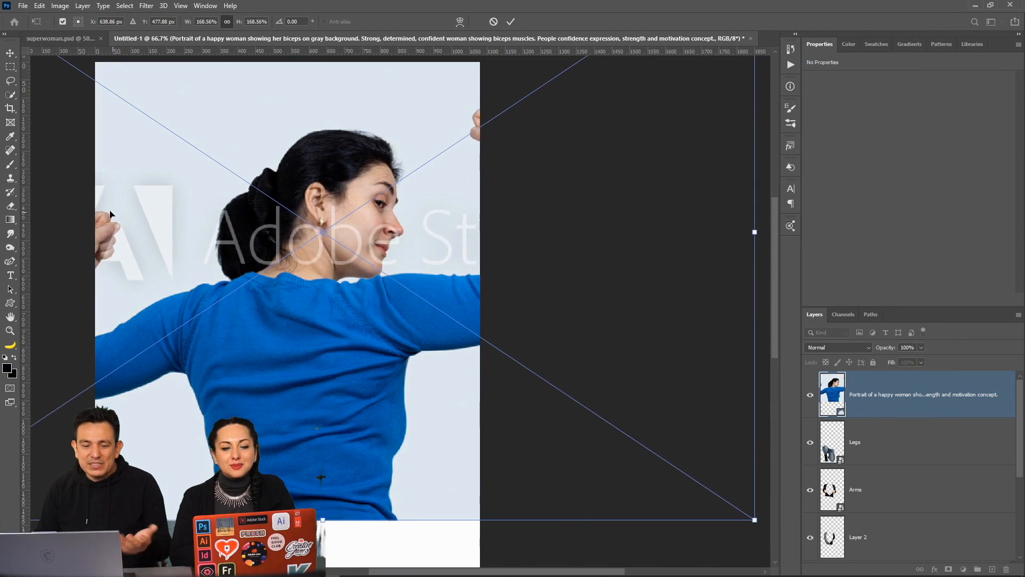
key("l")
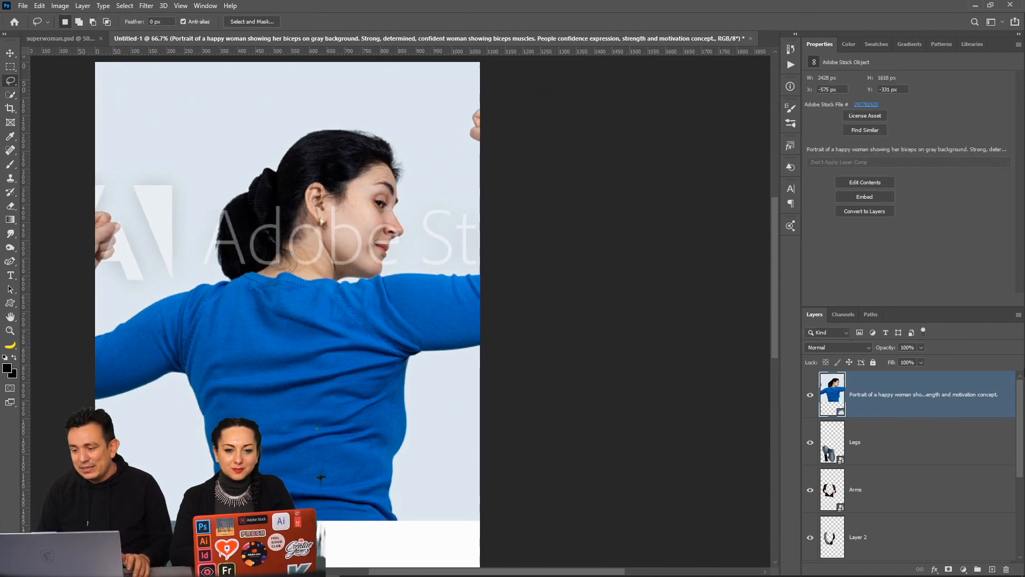
License the placed biceps photo from Adobe Stock to replace the watermarked preview
right_click(936, 409)
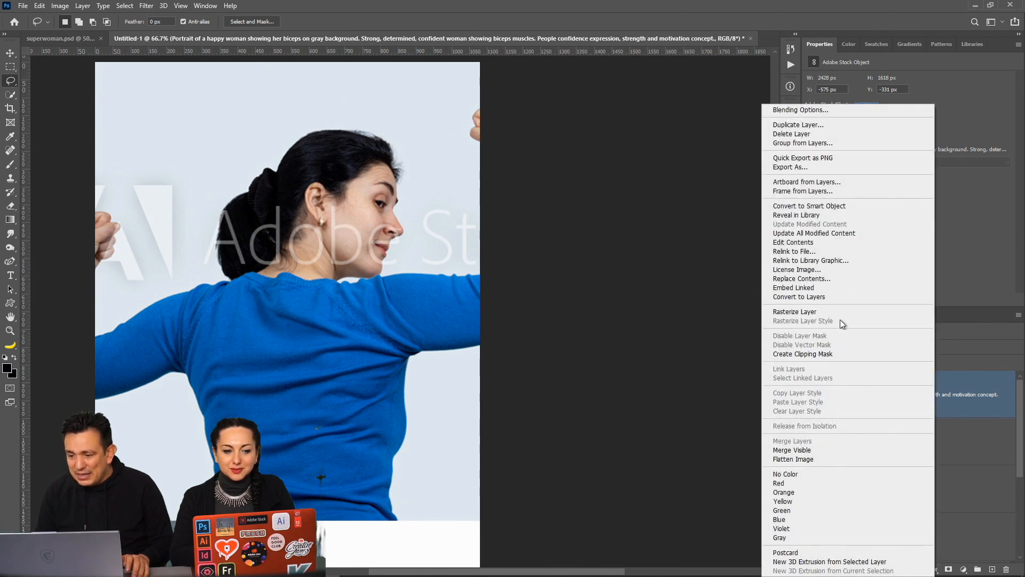
left_click(832, 270)
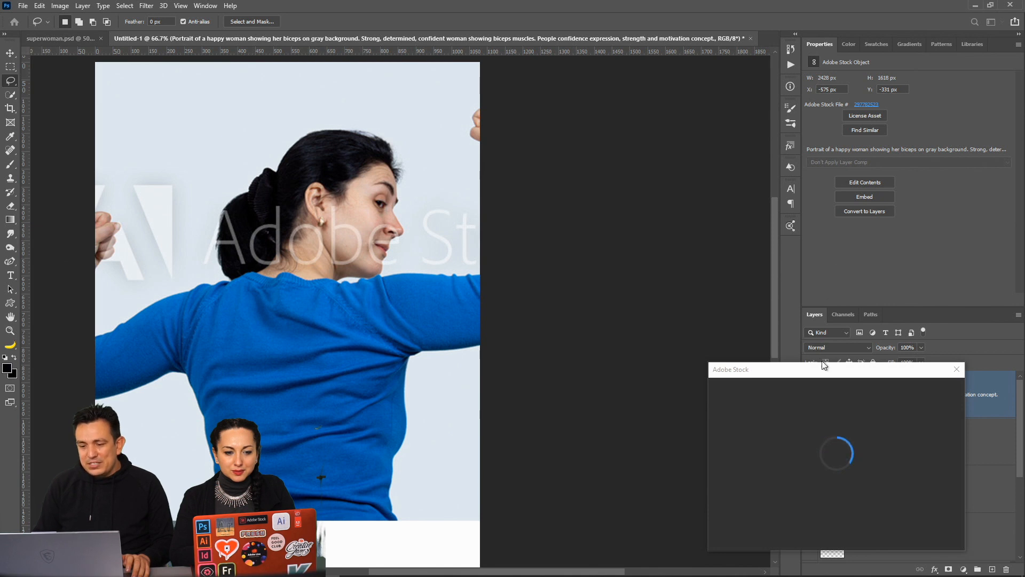
left_click(690, 356)
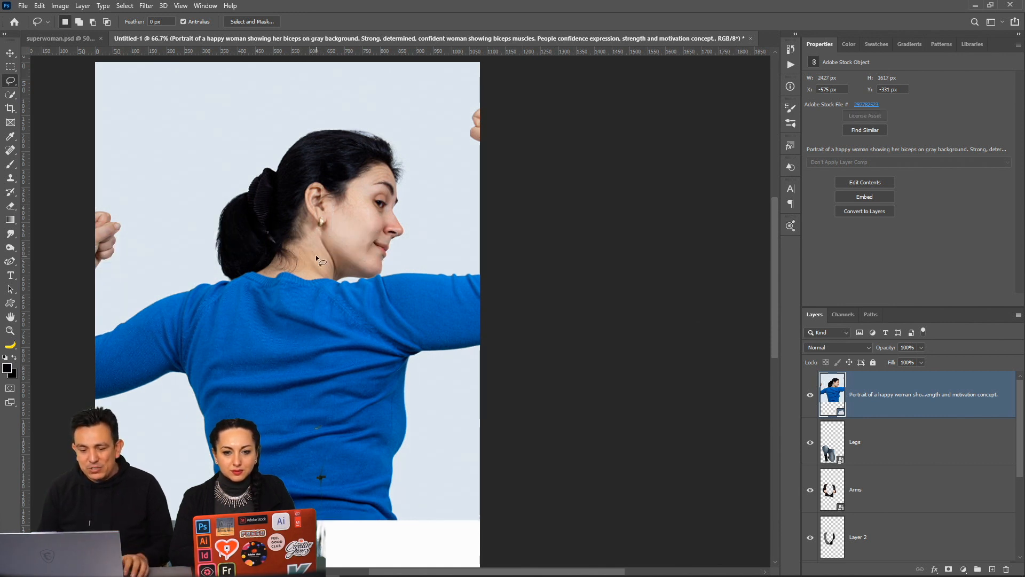
Enlarge the licensed photo to about 2868 x 1911 px and center it horizontally on the canvas
left_click(10, 53)
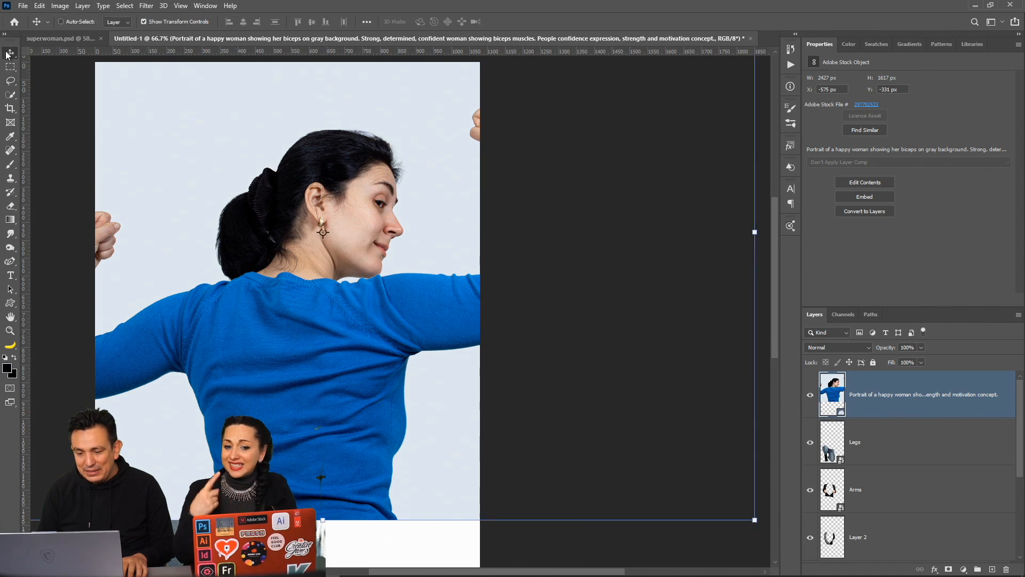
left_click_drag(744, 517, 751, 546)
scroll(395, 362, "down", 5)
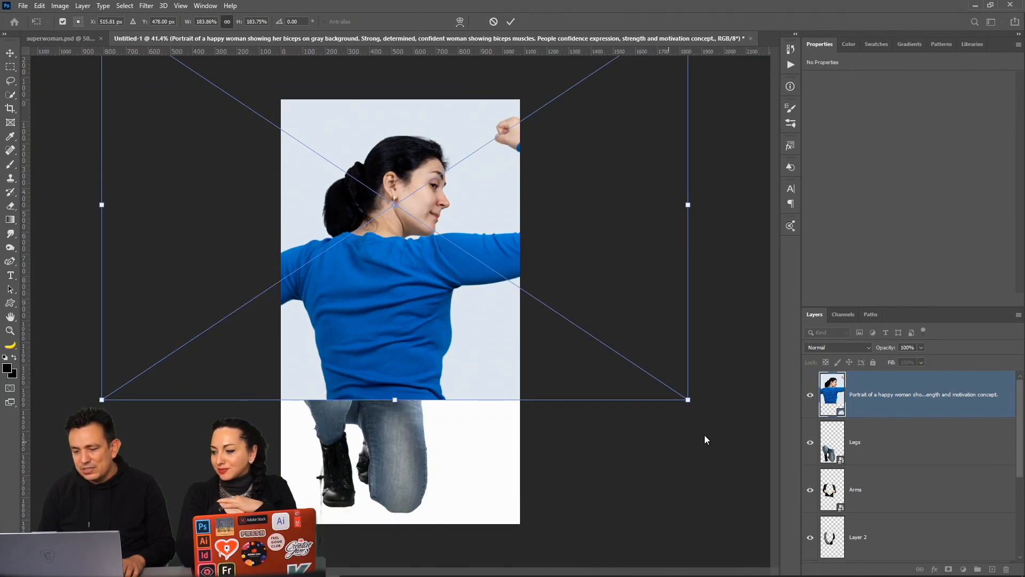
left_click_drag(693, 402, 741, 433)
left_click_drag(542, 381, 523, 379)
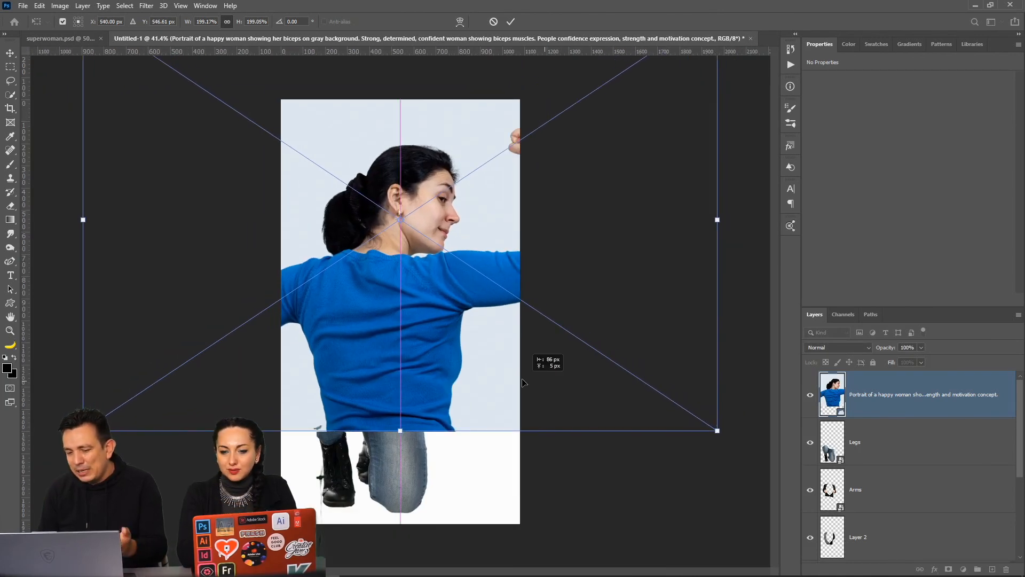
key("Return")
Lasso the back of the blue sweater without the head and arms and copy it to a new layer
left_click(10, 80)
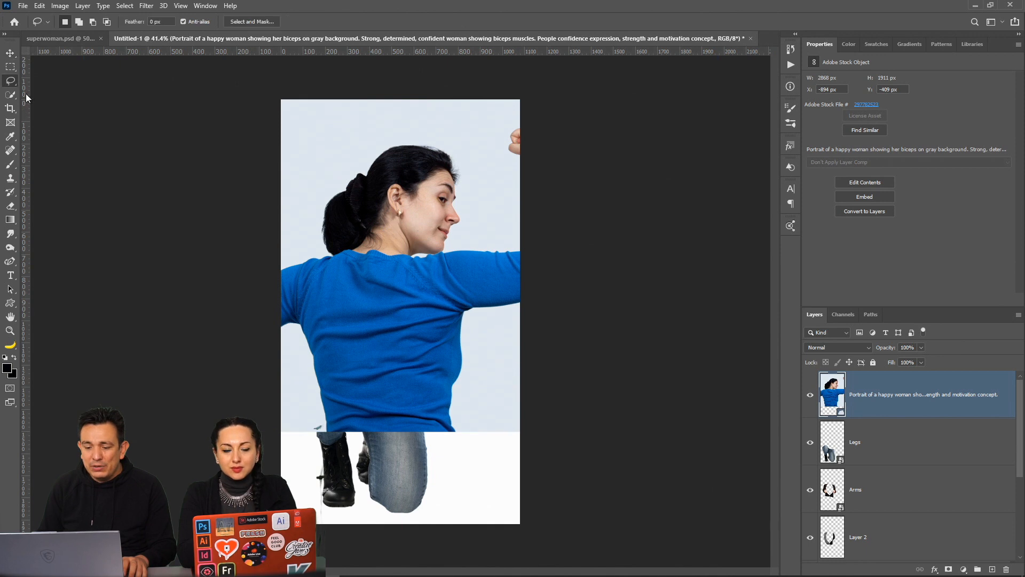
mouse_move(472, 319)
left_mouse_down()
mouse_move(474, 435)
mouse_move(363, 453)
mouse_move(314, 409)
mouse_move(296, 327)
mouse_move(303, 257)
mouse_move(420, 255)
left_mouse_up()
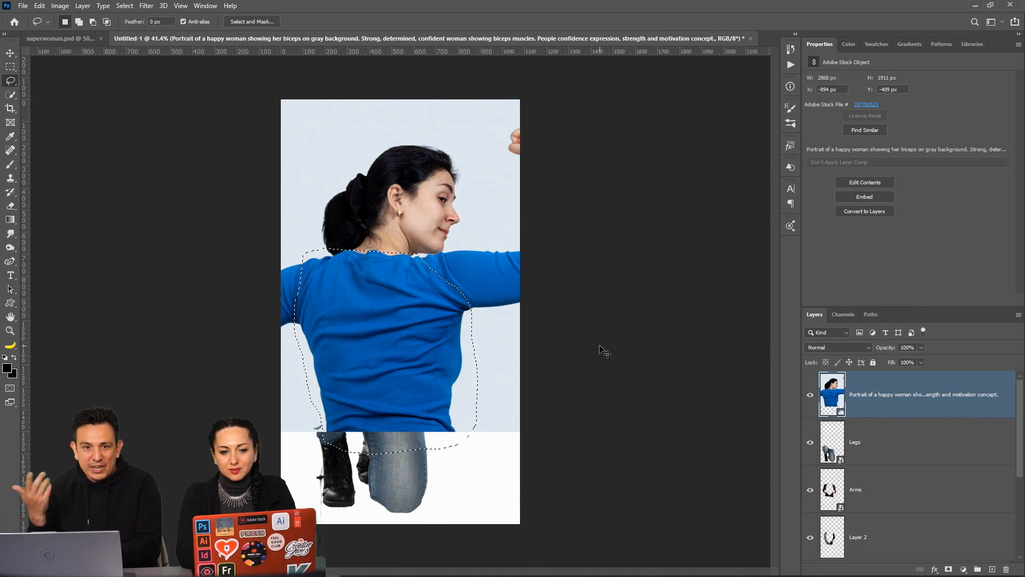
key("ctrl+j")
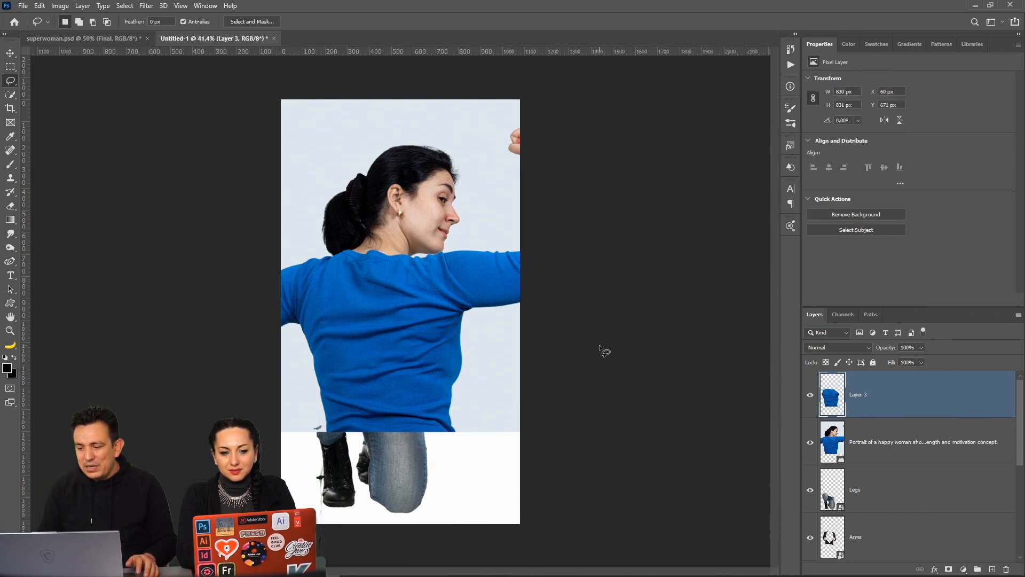
Delete the full biceps photo layer and check the sweater copy by toggling Layer 3's visibility
left_click(858, 430)
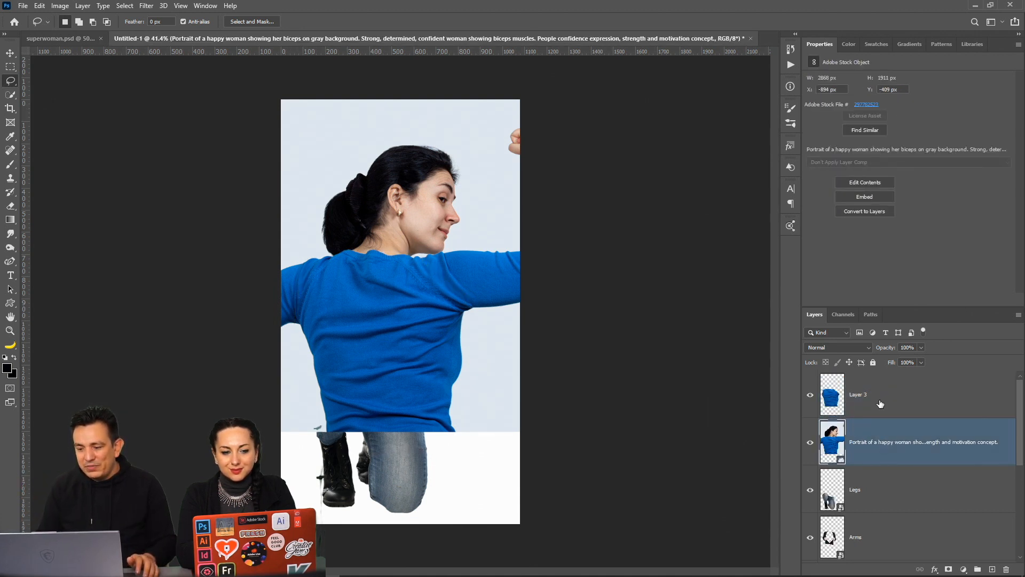
left_click_drag(857, 446, 1007, 569)
left_click(810, 396)
left_click(811, 395)
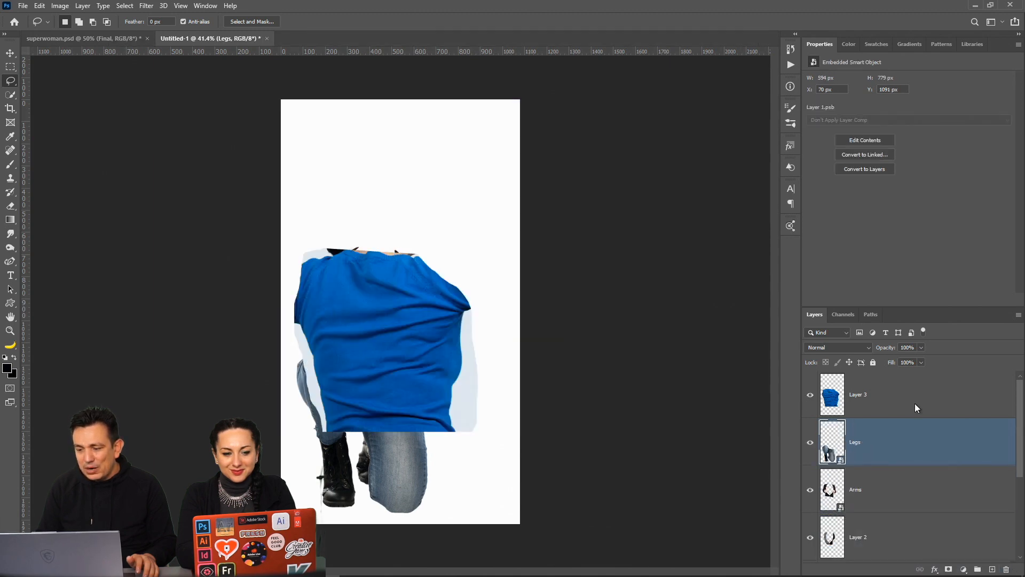
Convert Layer 3 to a smart object and open its contents
right_click(915, 404)
left_click(841, 274)
double_click(842, 395)
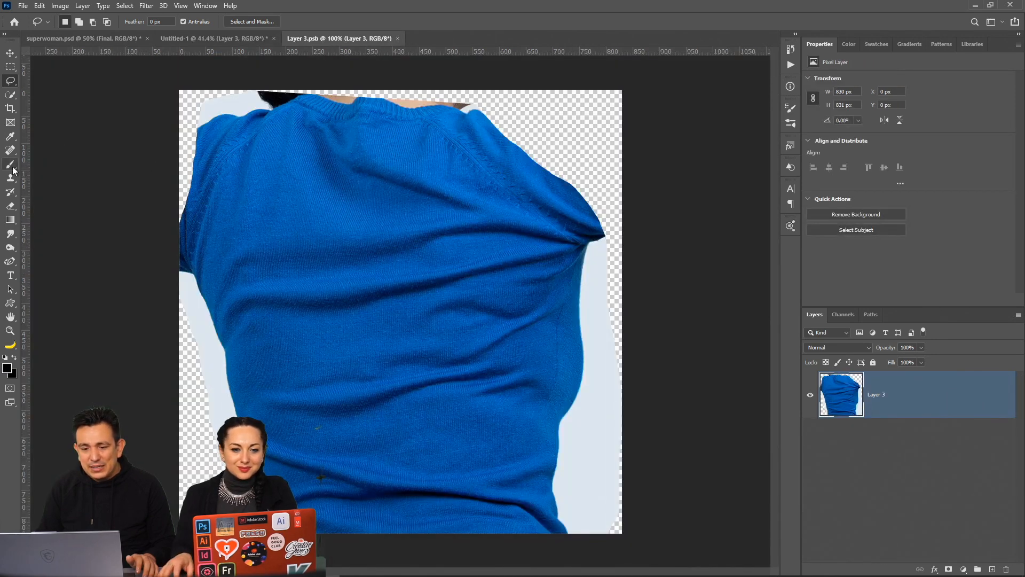
Select the blue sweater with the Quick Selection tool and mask out its surroundings
left_click(10, 94)
mouse_move(267, 187)
left_mouse_down()
mouse_move(317, 174)
mouse_move(273, 160)
mouse_move(294, 142)
mouse_move(369, 167)
mouse_move(451, 172)
mouse_move(514, 228)
mouse_move(496, 201)
mouse_move(511, 248)
mouse_move(487, 428)
mouse_move(462, 456)
left_mouse_up()
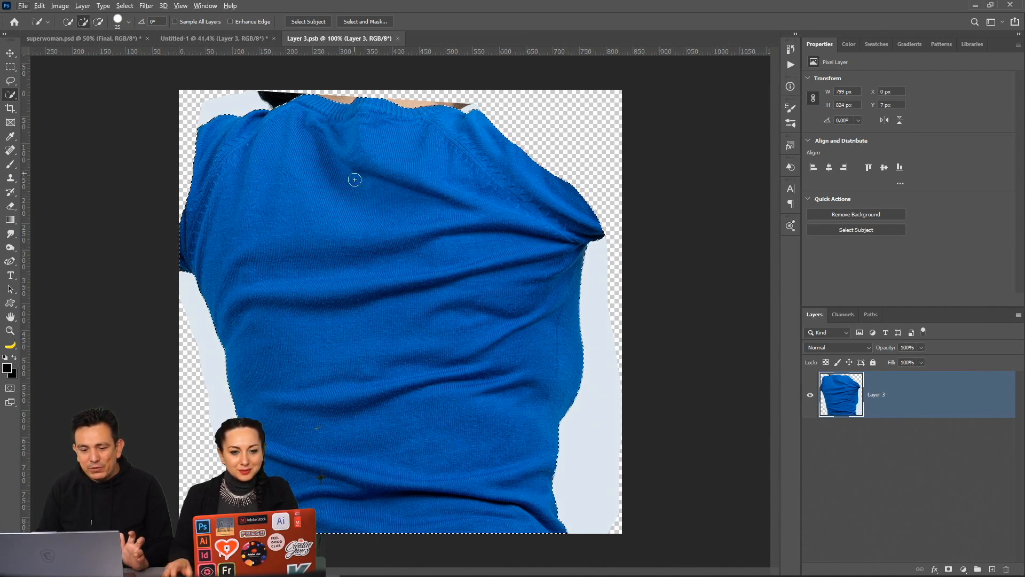
left_click(948, 569)
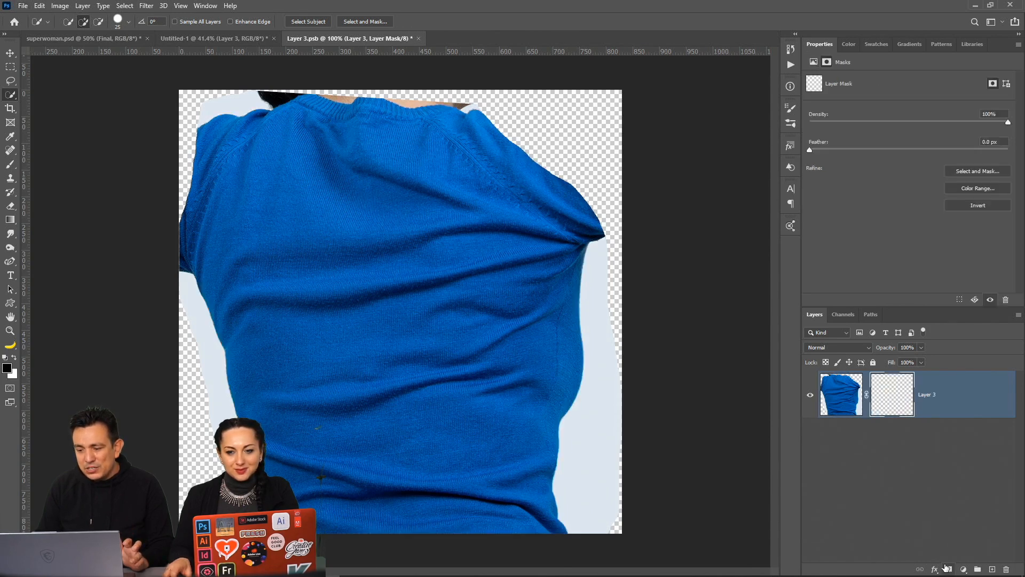
Refine the sweater mask with Smooth 19, Feather 1.1 px, Contrast 14% and Shift Edge -28%
double_click(897, 402)
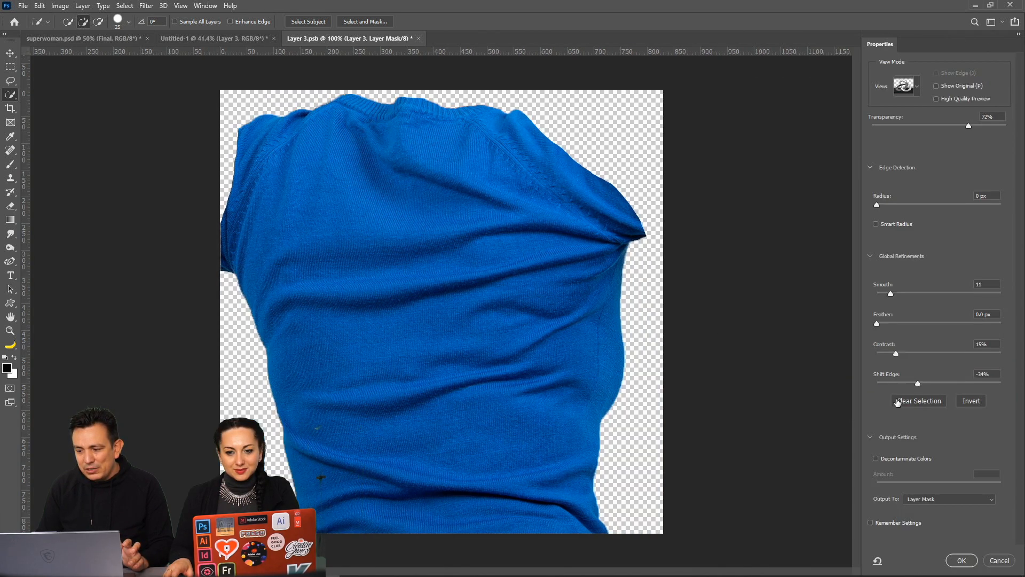
left_click_drag(889, 351, 896, 352)
left_click_drag(877, 324, 901, 294)
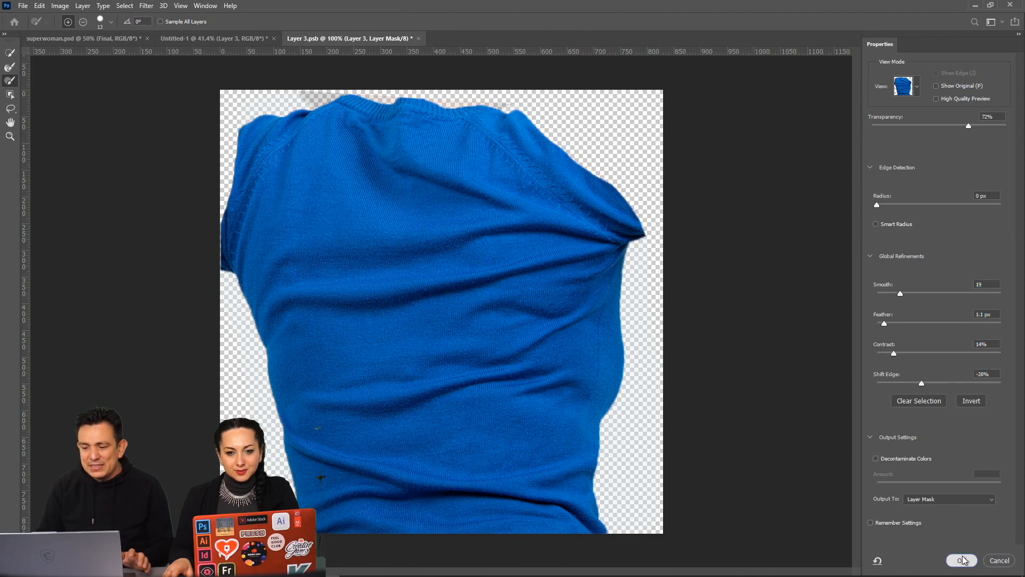
left_click(962, 560)
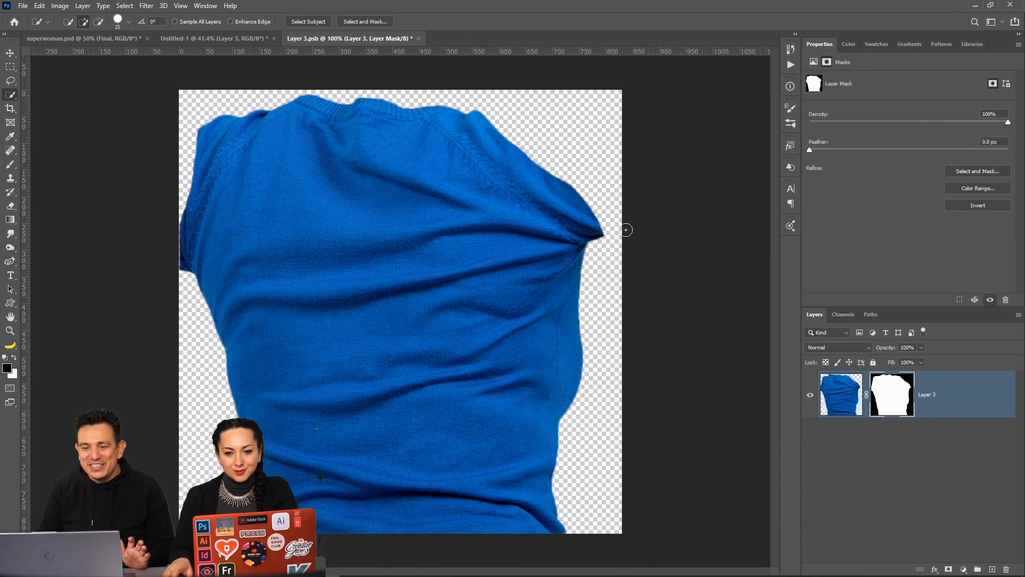
Save and close Layer 3.psb to update the sweater back in the composite
left_click(418, 38)
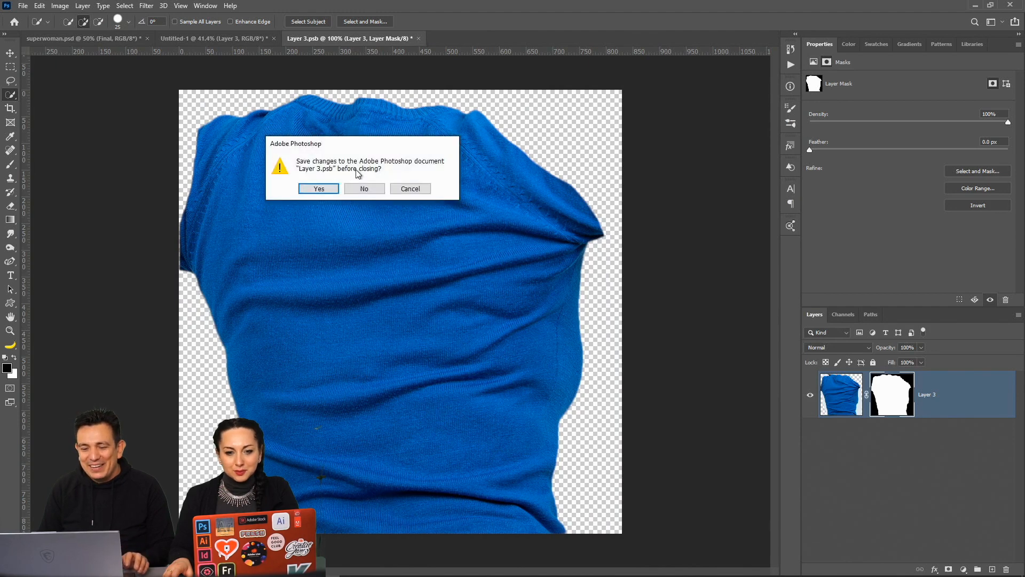
left_click(330, 188)
left_click(9, 331)
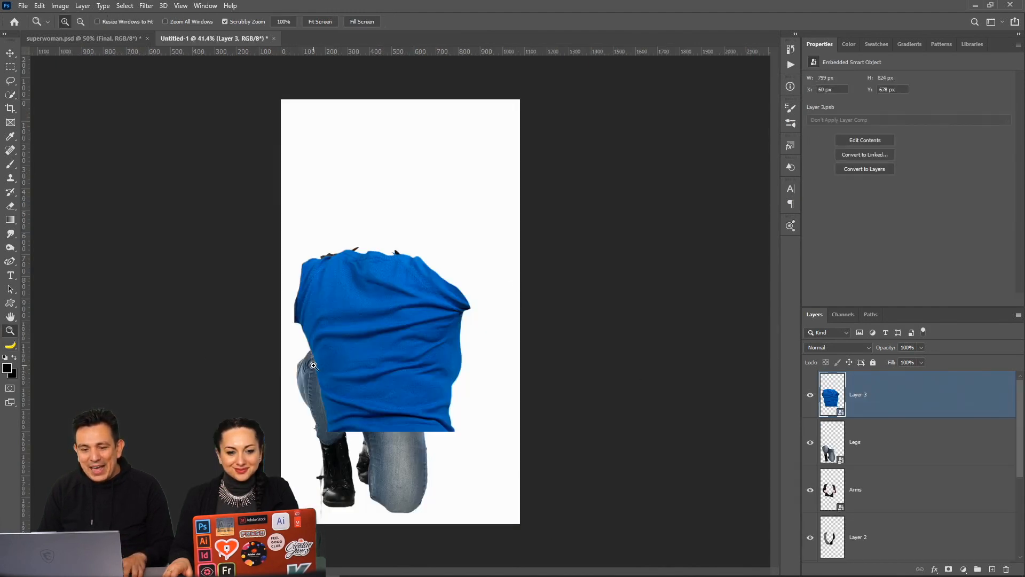
Scale the blue sweater down to about 52.81%, rotate it about 3.41°, and position it over the torso between the hands
left_click(314, 364)
left_click(9, 55)
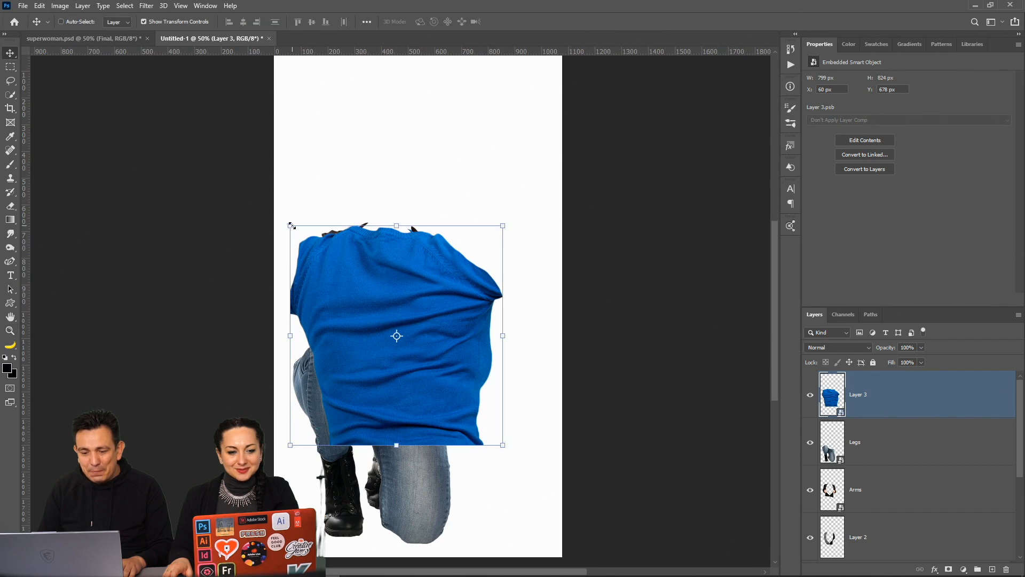
left_click_drag(291, 226, 366, 305)
left_click_drag(394, 356, 343, 312)
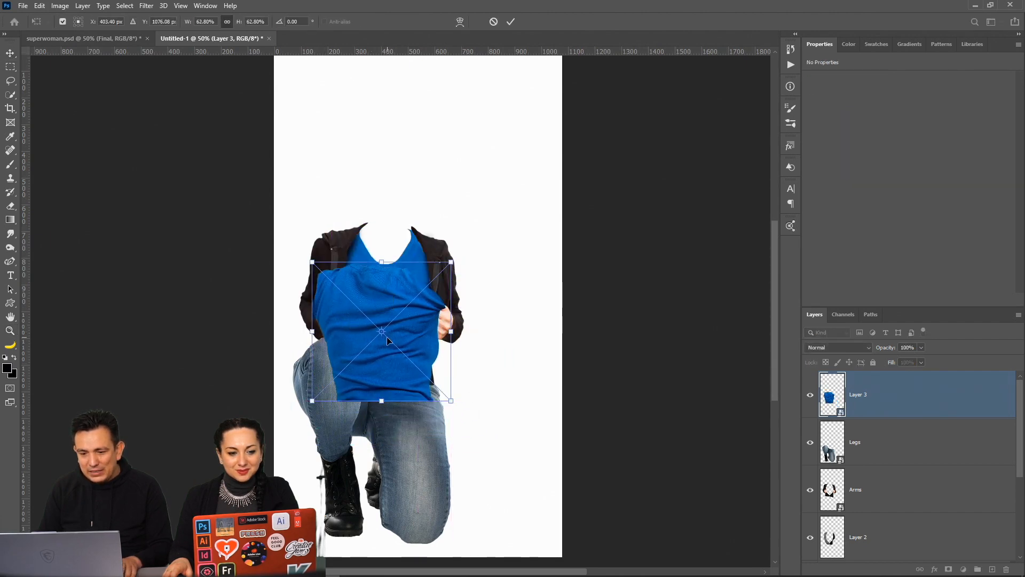
scroll(388, 340, "up", 3)
left_click_drag(500, 198, 459, 241)
left_click_drag(431, 327, 456, 313)
left_click_drag(280, 432, 271, 440)
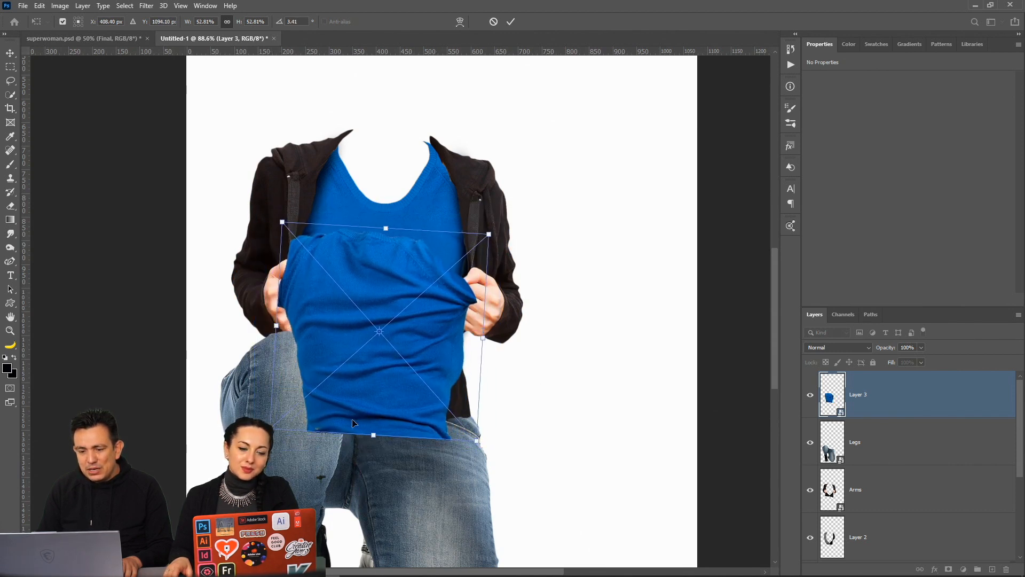
key("Return")
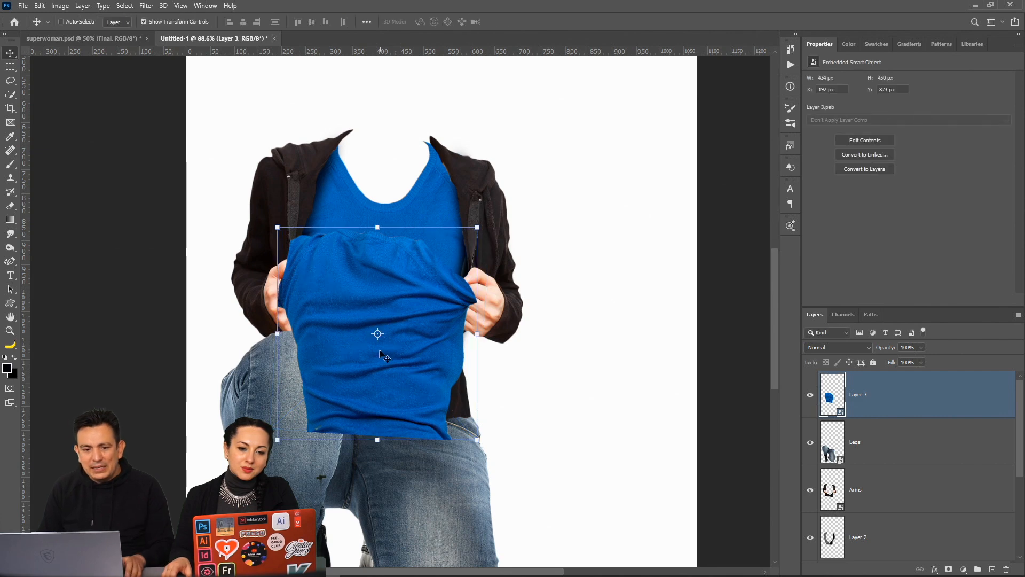
Start a Puppet Warp on the sweater with the mesh hidden, pin both sides, and pull its lower middle downward
left_click(40, 6)
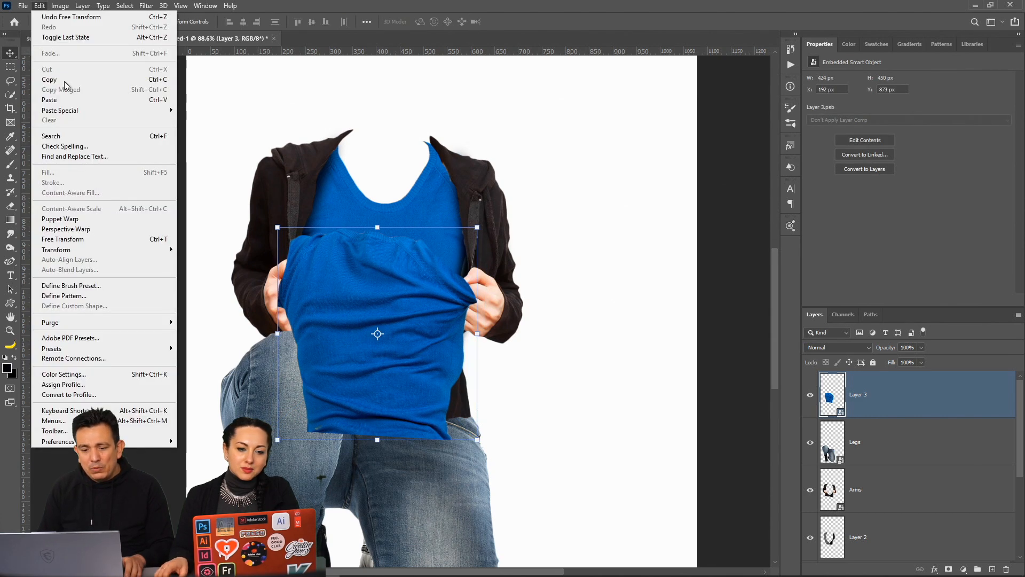
left_click(88, 220)
left_click(274, 23)
left_click(271, 21)
left_click(271, 21)
left_click(272, 21)
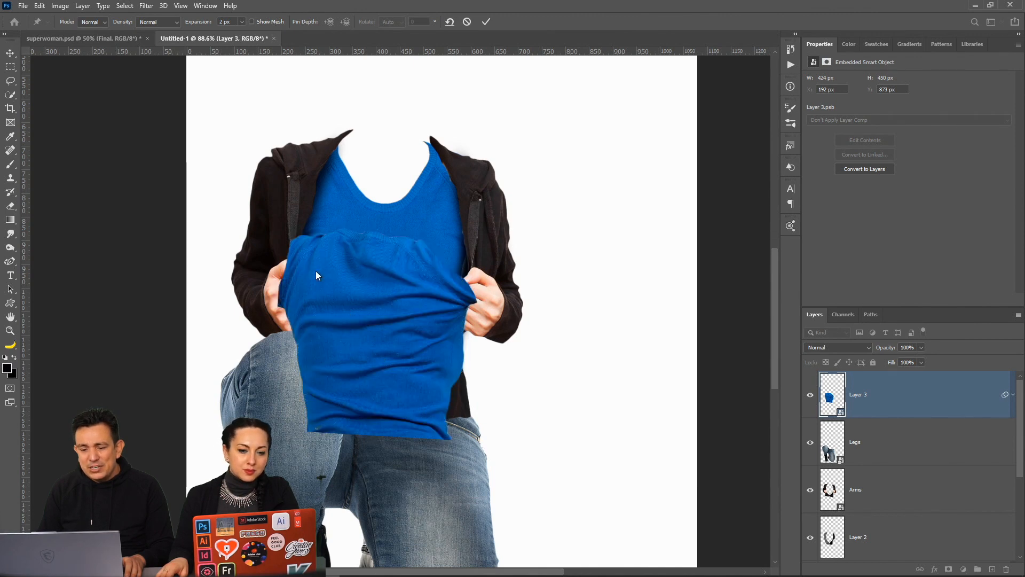
left_click(308, 300)
left_click(457, 323)
left_click(377, 370)
left_click_drag(378, 370, 379, 406)
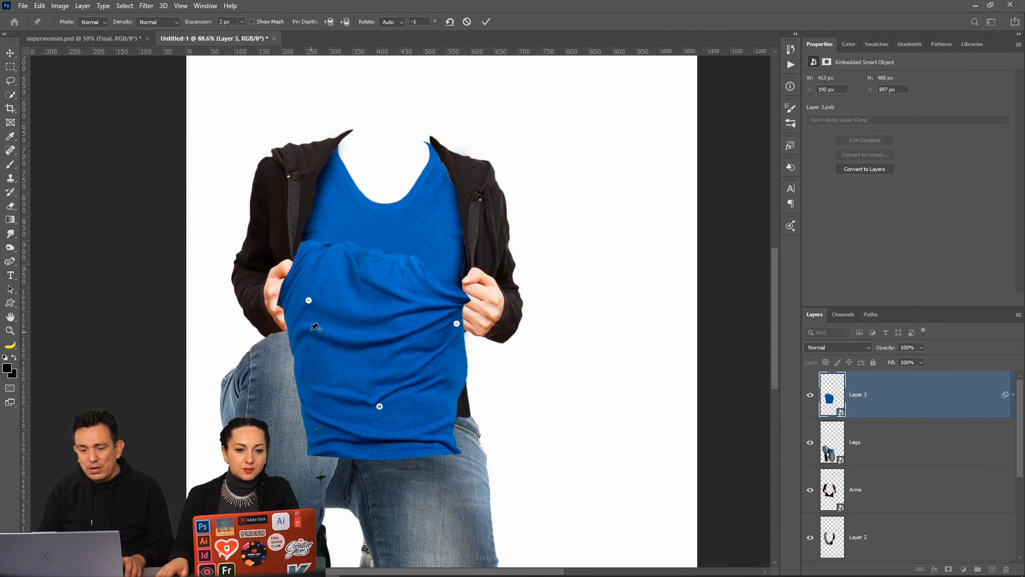
Reshape the sweater folds by adding and moving pins and removing the upper one beside the hand, then apply the Puppet Warp
left_click(299, 327)
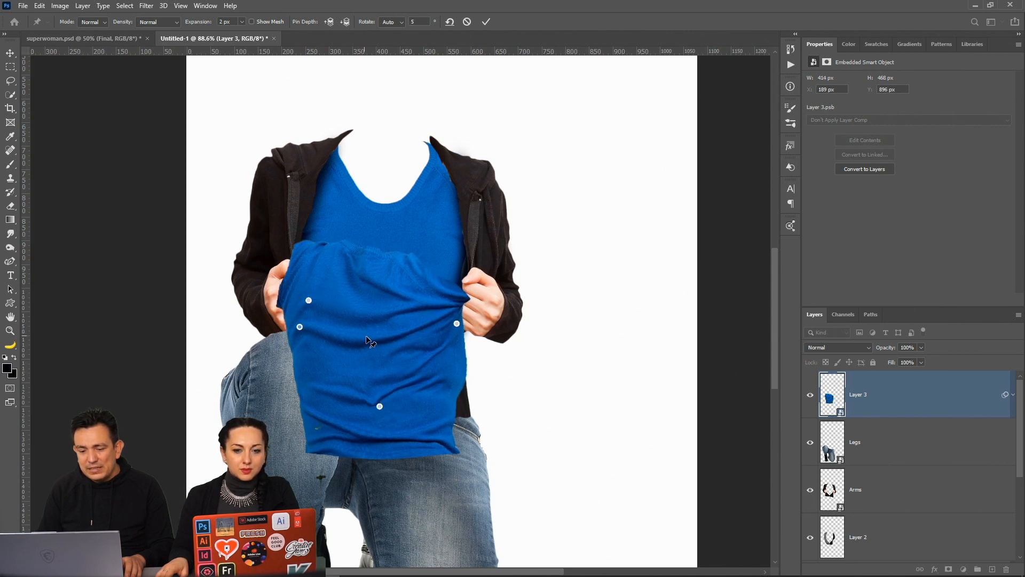
left_click_drag(365, 335, 365, 345)
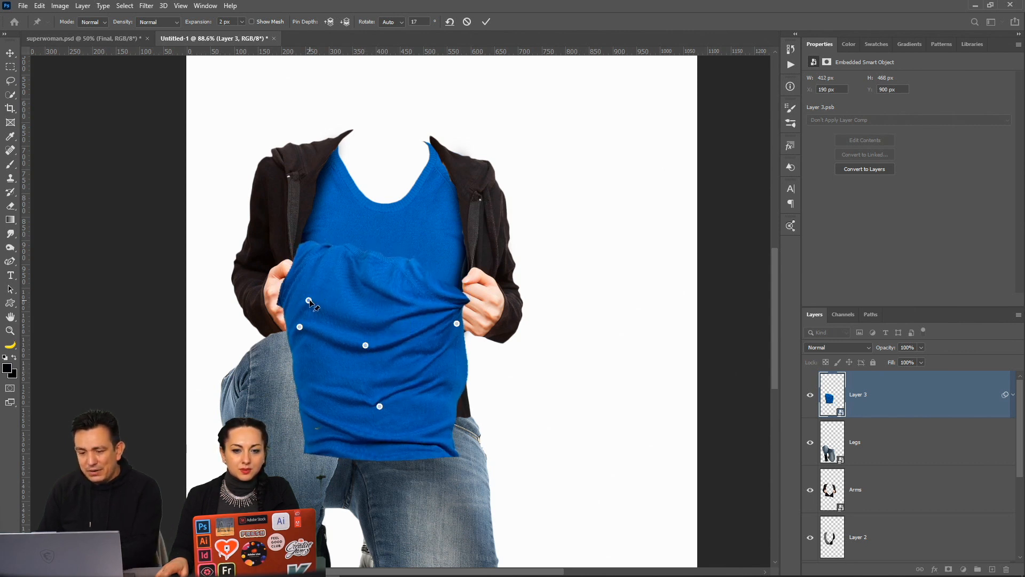
key("Delete")
left_click_drag(300, 328, 297, 314)
left_click_drag(380, 406, 378, 389)
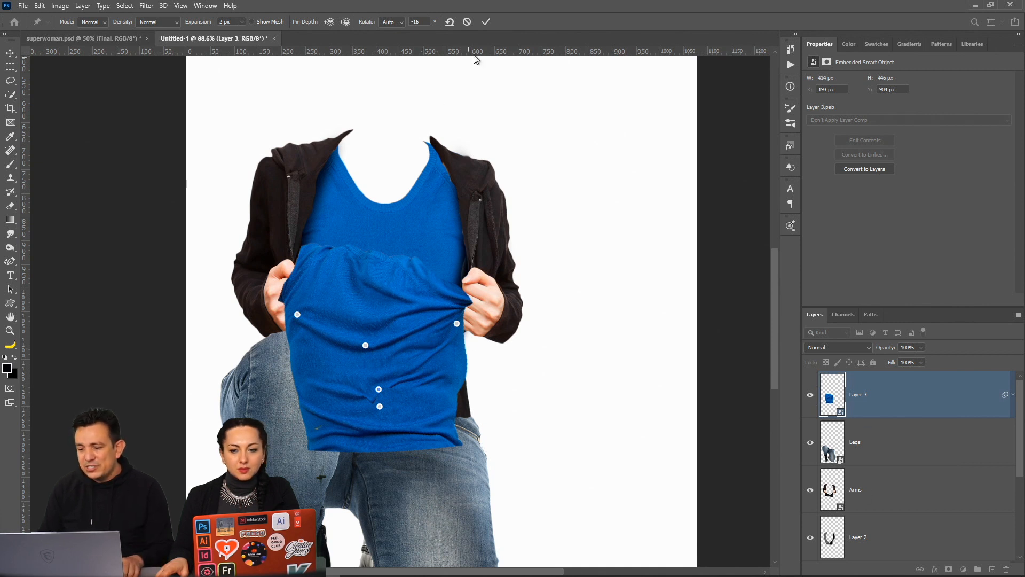
left_click(486, 21)
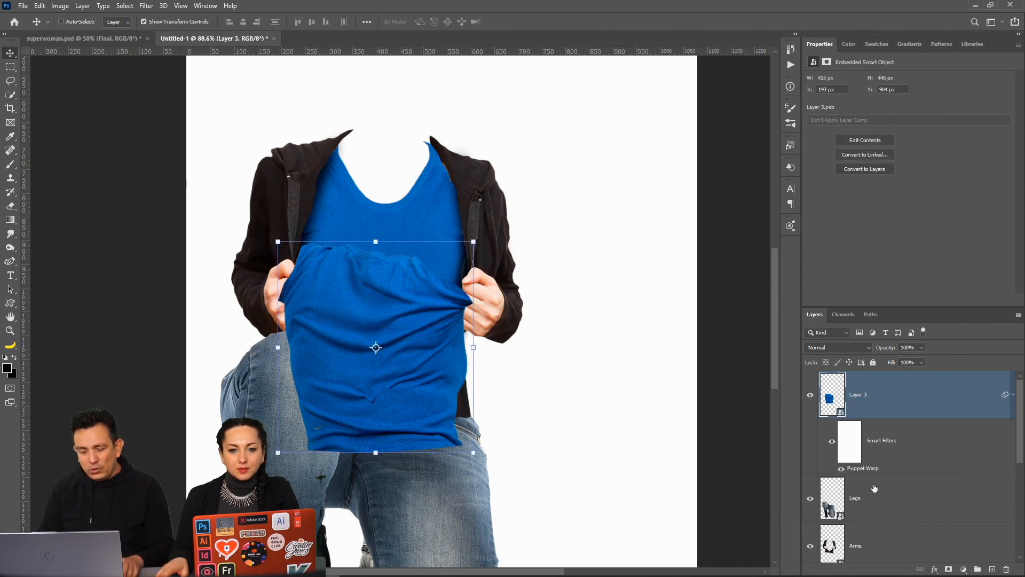
Hide Layer 3 with a black layer mask and move the layer directly above Layer 1
left_click(949, 569, "alt")
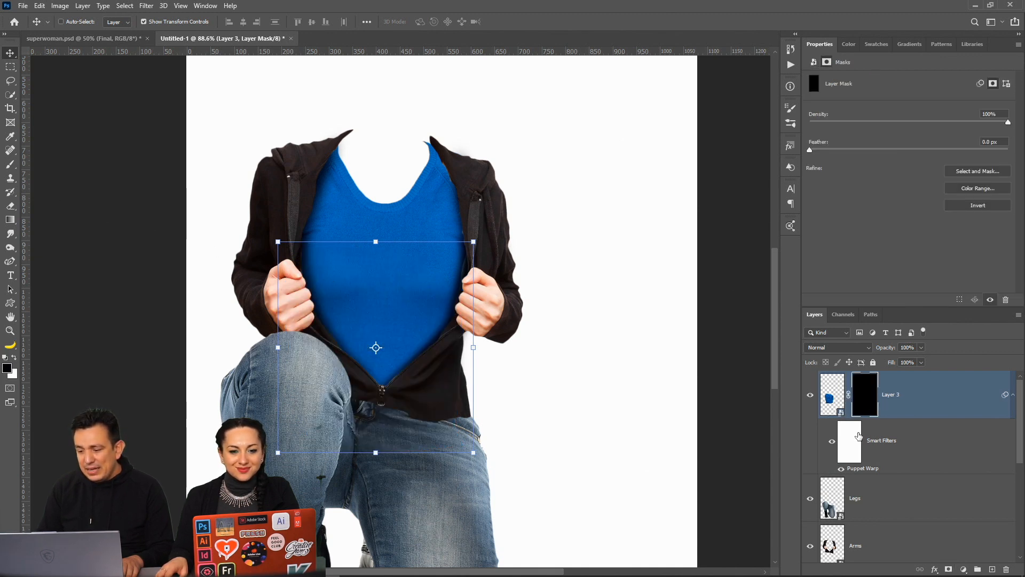
left_click_drag(839, 415, 850, 465)
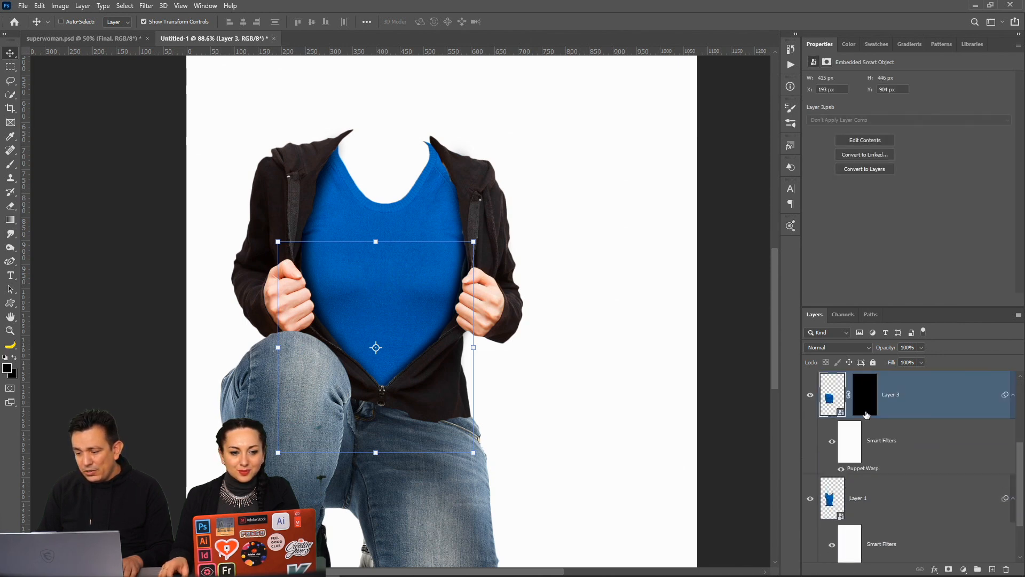
Rename Layer 1 as Shirt
double_click(919, 502)
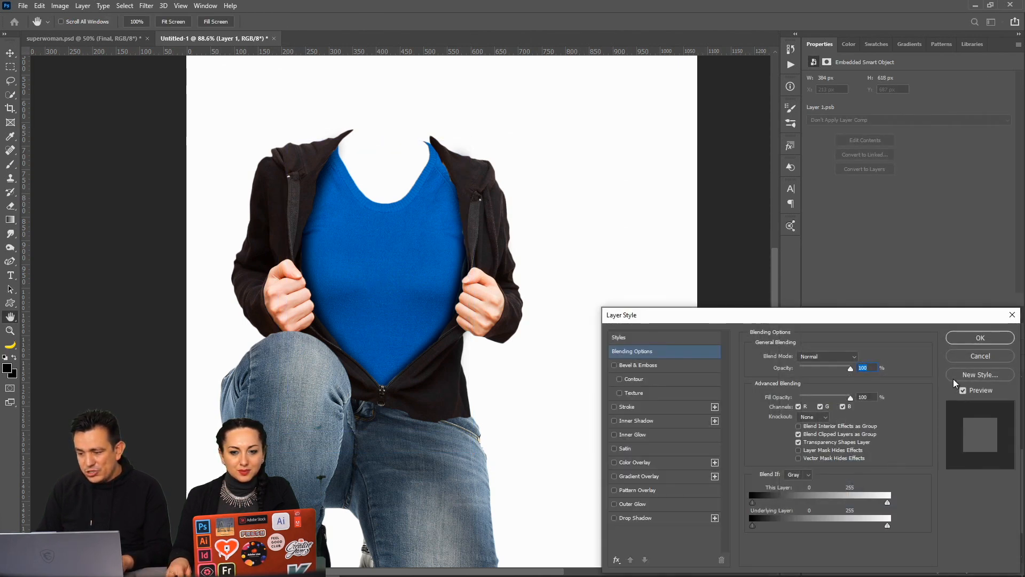
key("Escape")
double_click(856, 482)
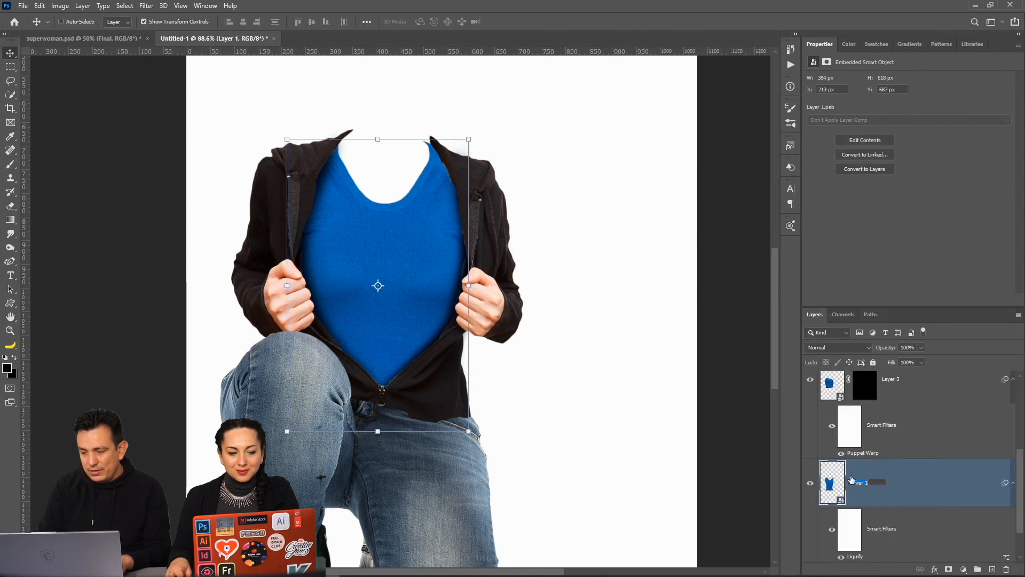
type("Shirt")
key("Return")
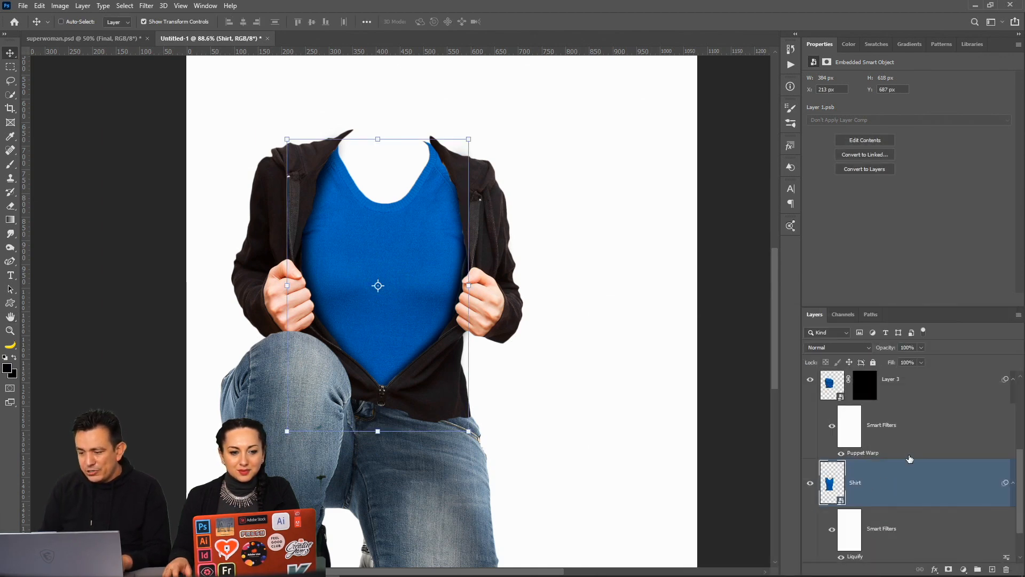
Rename Layer 3 as Wrinkles
scroll(901, 422, "up", 1)
left_click(887, 434)
double_click(904, 437)
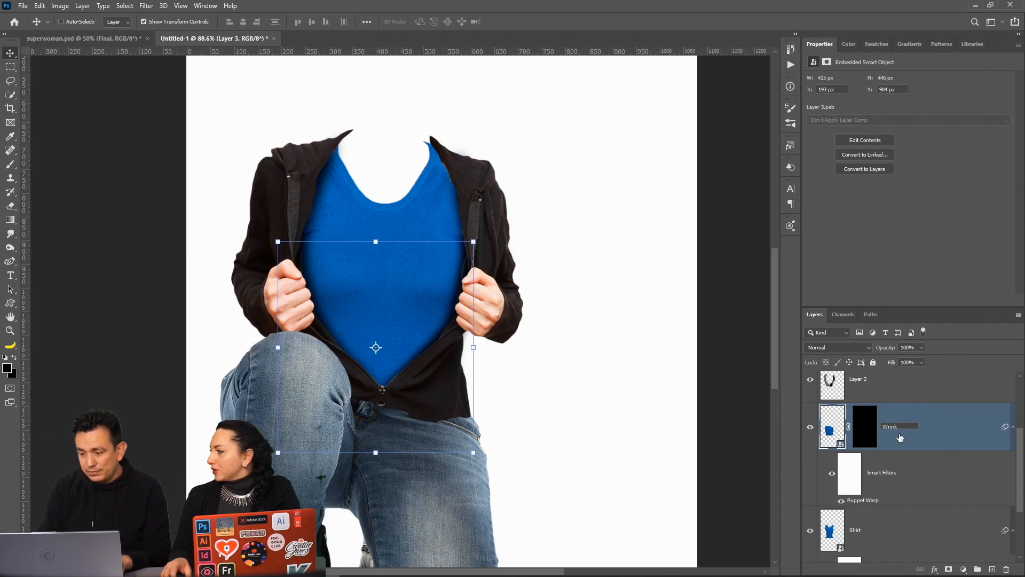
type("Wrinkles")
key("Return")
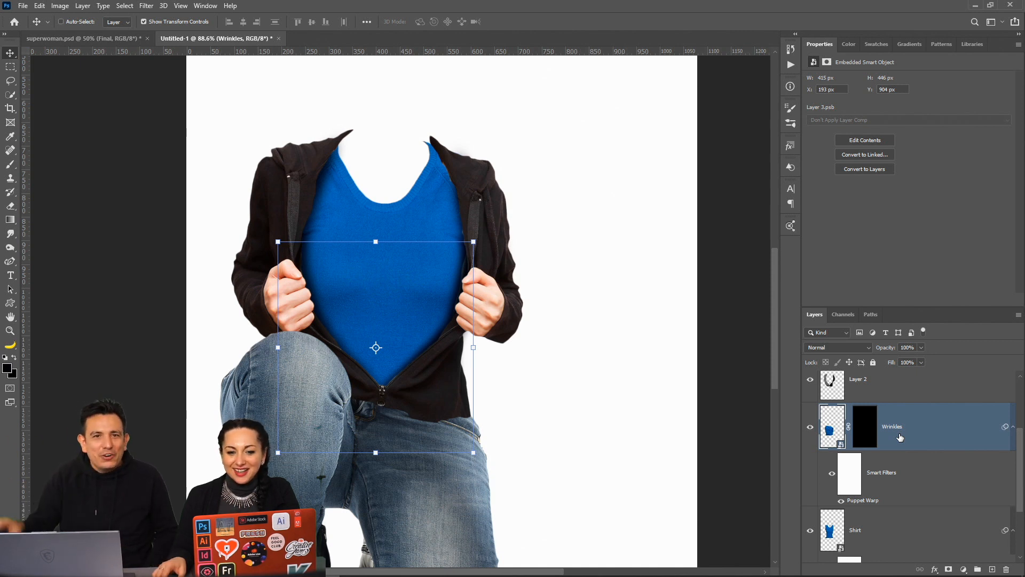
mouse_move(315, 575)
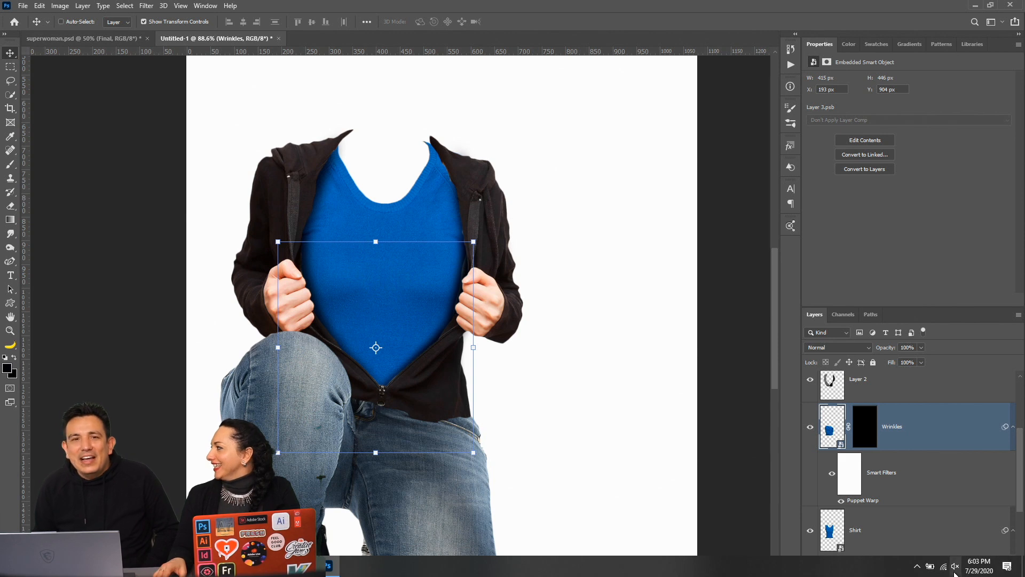
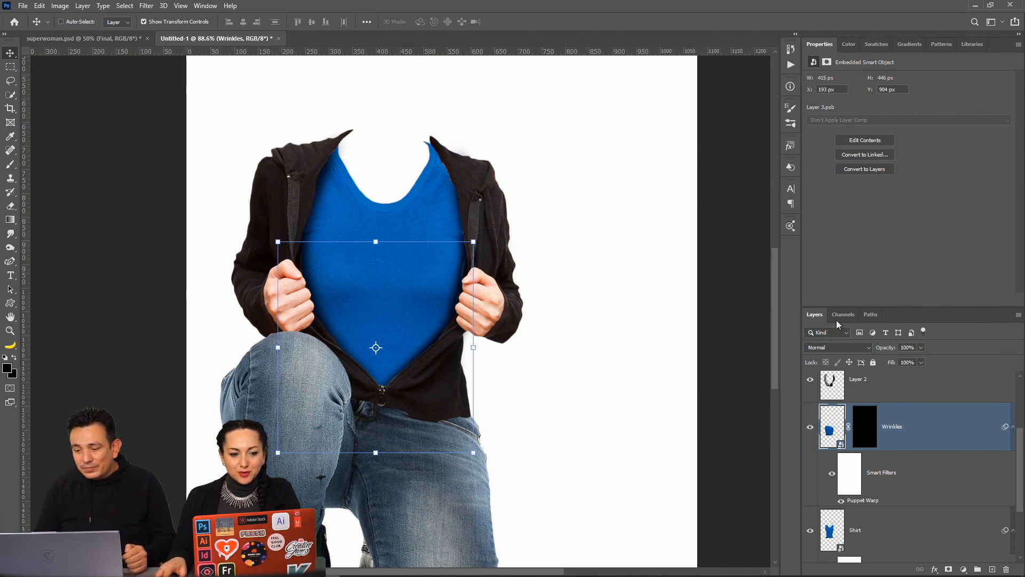
Paint white with a soft brush on the Wrinkles mask to reveal the folds over the lower part of the shirt
left_click(865, 440)
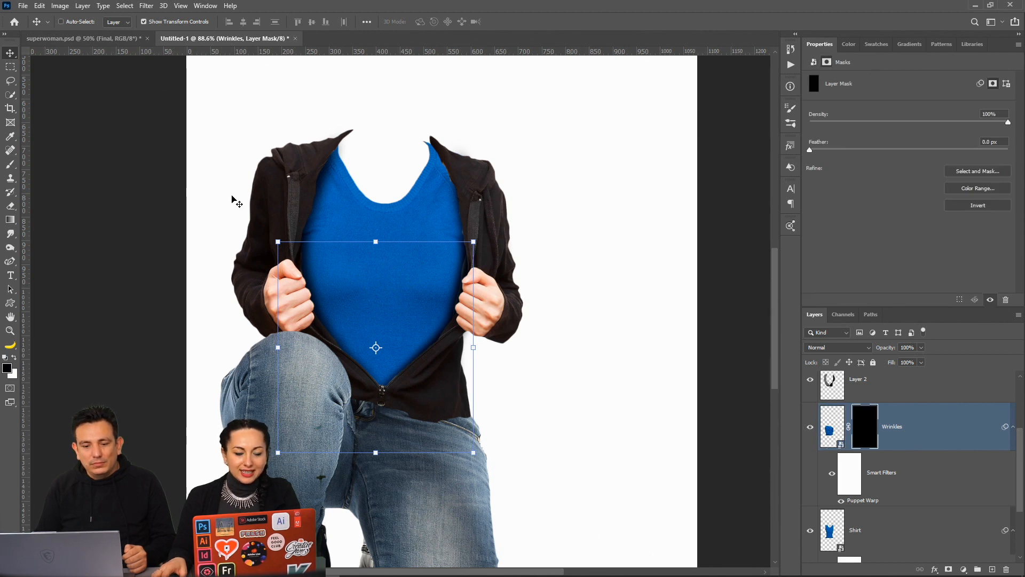
left_click(10, 164)
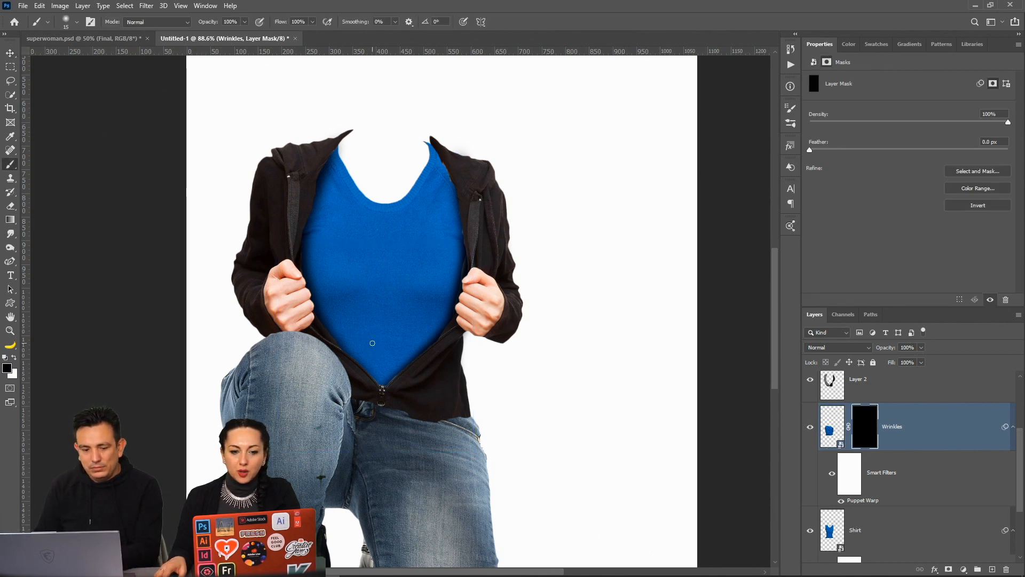
left_click(15, 358)
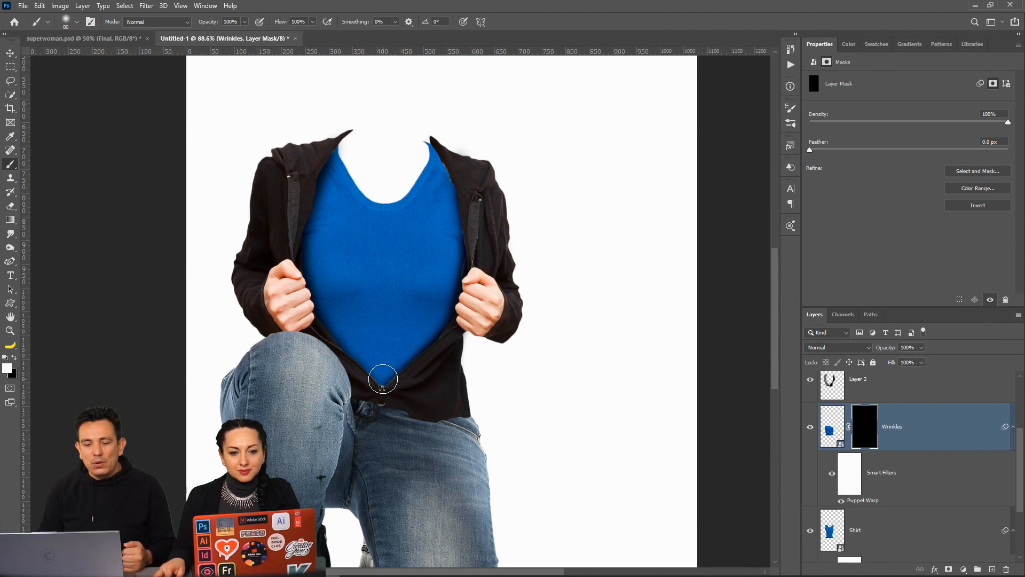
mouse_move(383, 379)
left_mouse_down()
mouse_move(355, 344)
mouse_move(338, 348)
mouse_move(382, 384)
mouse_move(440, 355)
mouse_move(412, 355)
mouse_move(406, 385)
mouse_move(395, 370)
mouse_move(441, 355)
mouse_move(339, 316)
mouse_move(446, 316)
left_mouse_up()
key("bracketright")
key("bracketright")
key("bracketright")
key("bracketleft")
key("bracketleft")
key("bracketleft")
key("bracketleft")
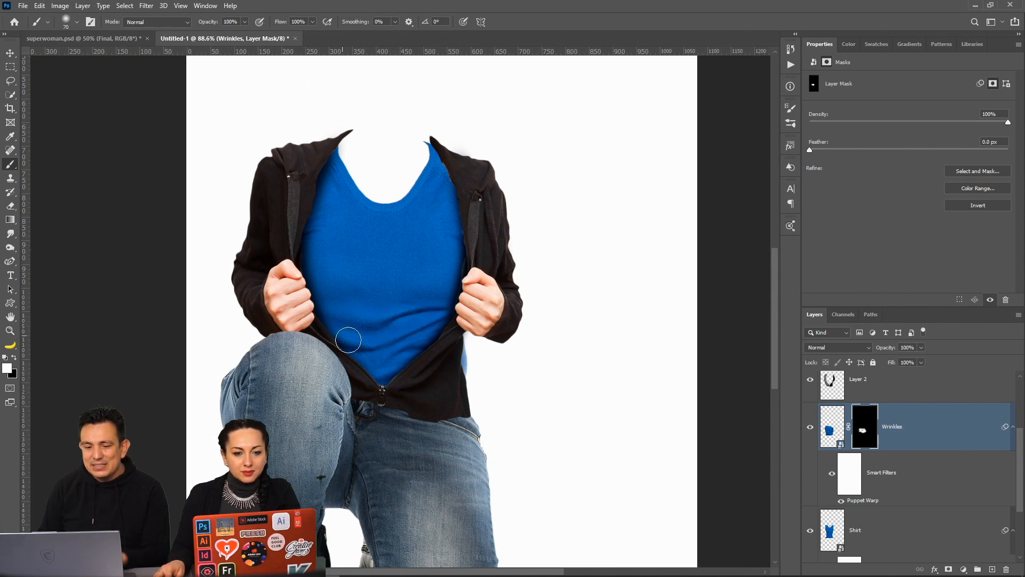
Scale the Wrinkles layer down and place it over the lower shirt above the zipper
key("ctrl+t")
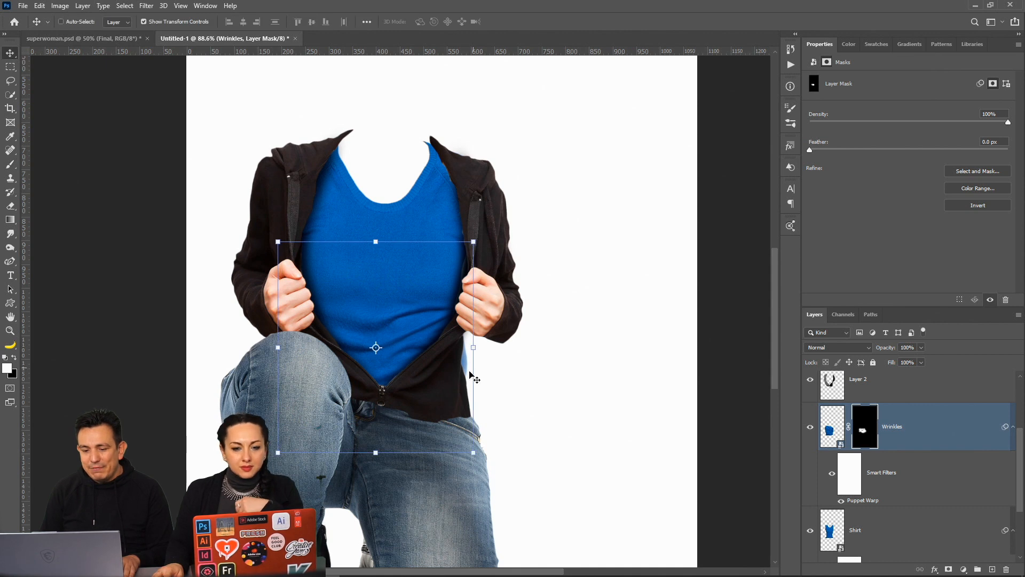
mouse_move(374, 346)
left_mouse_down()
mouse_move(382, 358)
mouse_move(376, 345)
left_mouse_up()
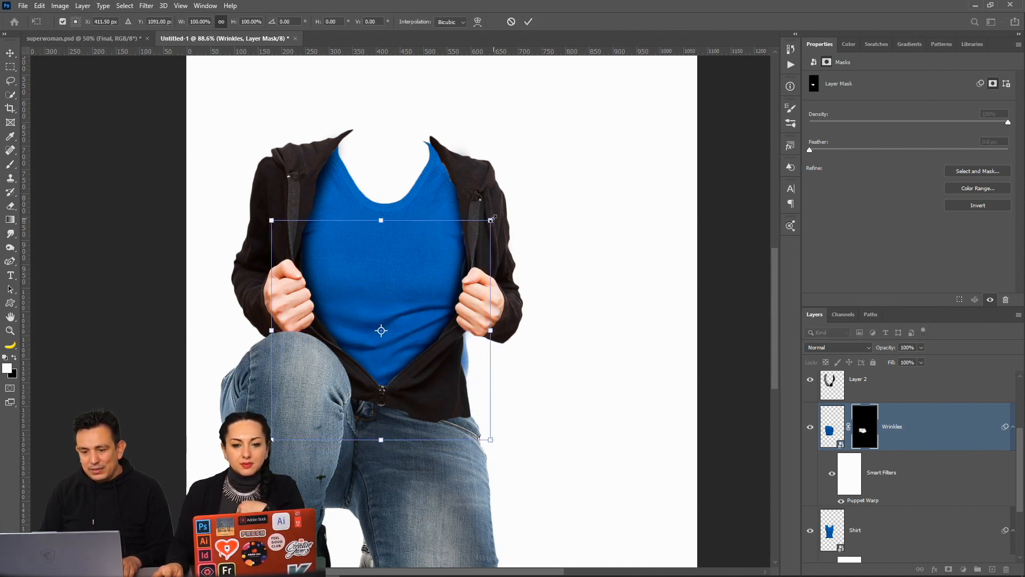
left_click_drag(492, 219, 379, 272)
left_click_drag(380, 349, 418, 315)
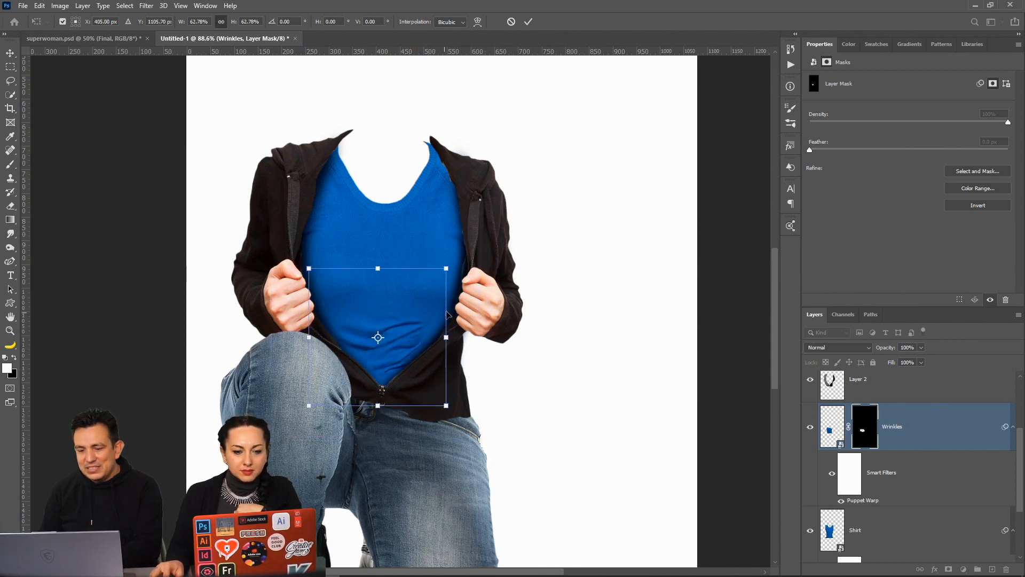
key("Return")
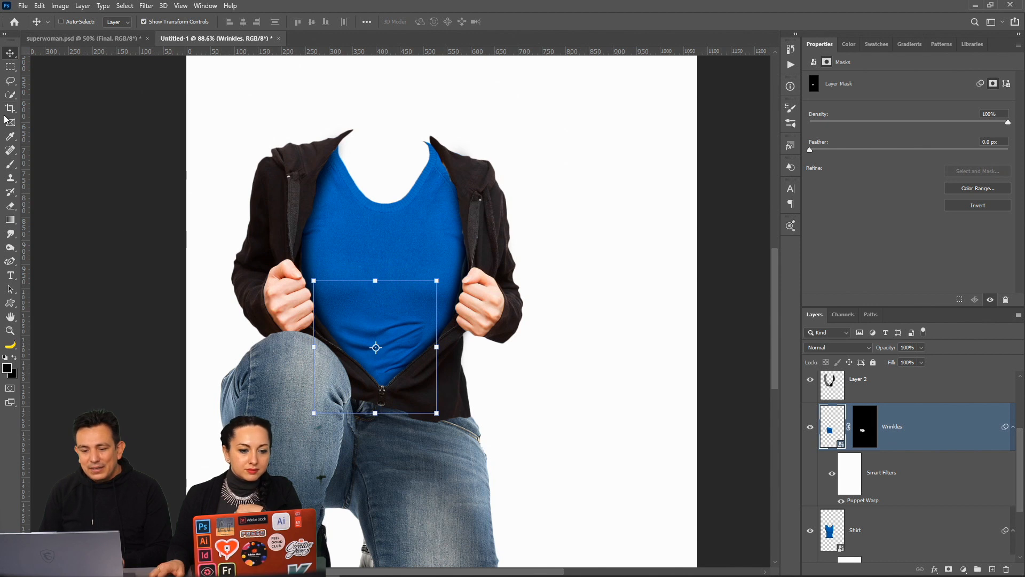
Paint white on the Wrinkles mask to reveal more folds across the lower shirt between the jacket edges
left_click(10, 164)
left_click(866, 425)
key("x")
mouse_move(330, 327)
left_mouse_down()
mouse_move(382, 347)
mouse_move(452, 333)
left_mouse_up()
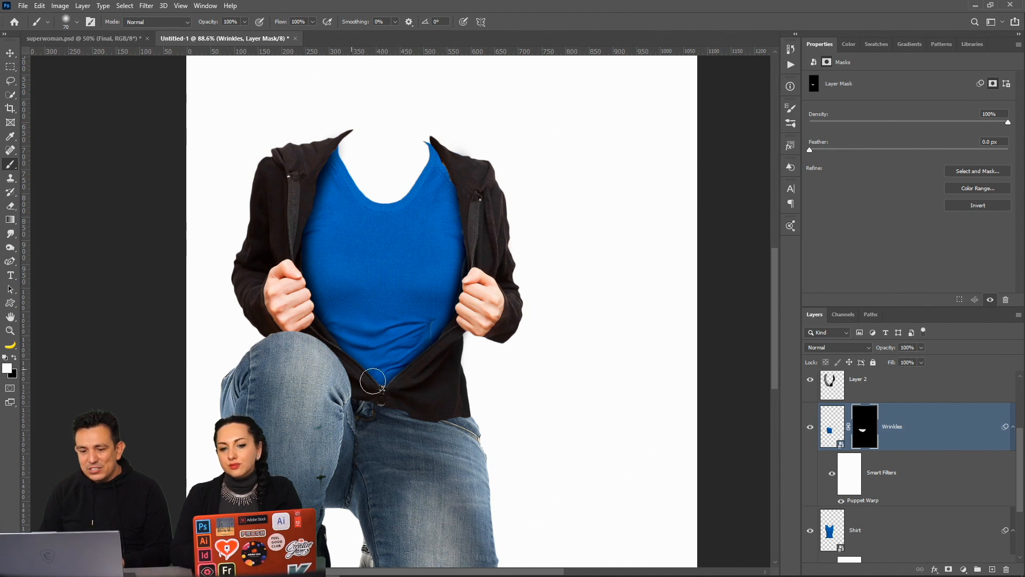
Stretch the Wrinkles layer wider toward the hand by the open jacket edge and nudge it into place above the zipper
left_click(11, 53)
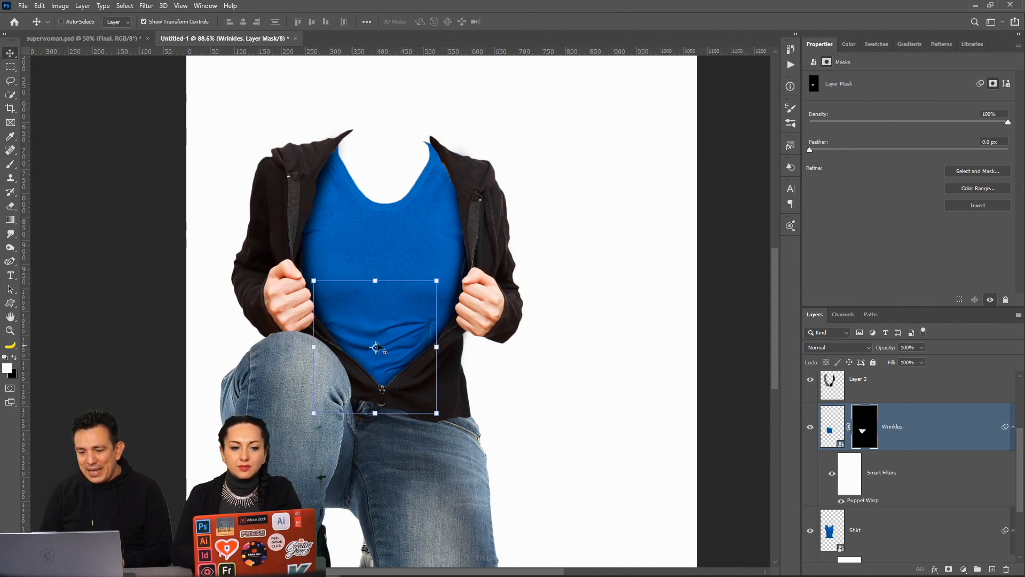
left_click_drag(437, 347, 454, 347)
key("Return")
left_click_drag(401, 366, 398, 371)
double_click(10, 319)
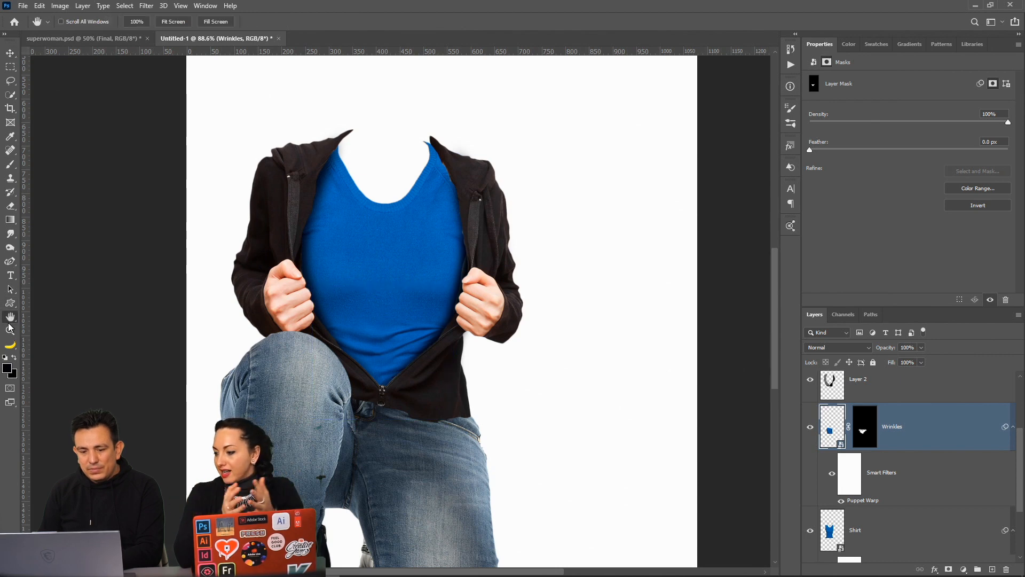
double_click(10, 332)
left_click(267, 407)
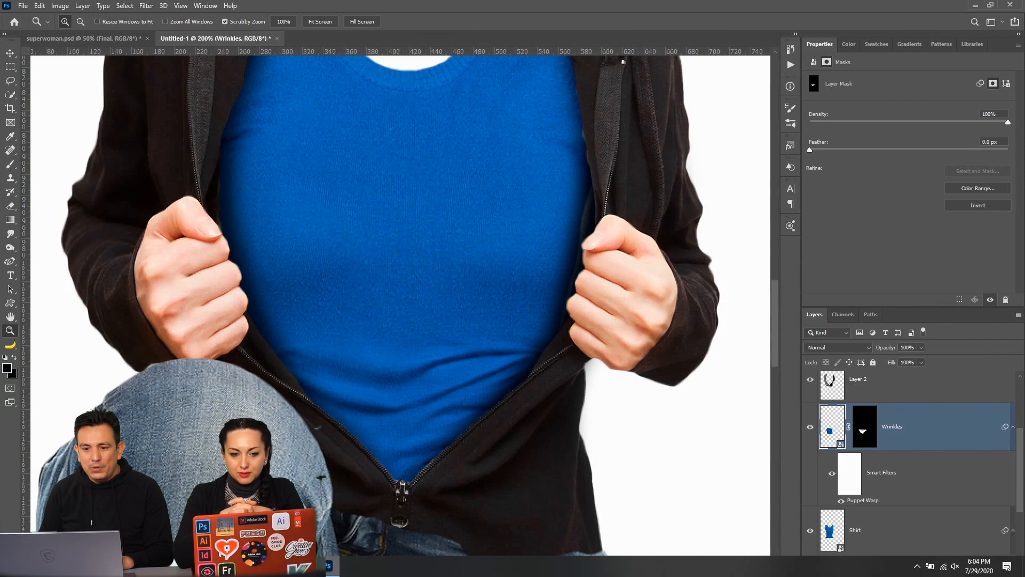
Switch to Adobe Stock in the browser, find images similar to the kneeling woman placing a white plate, and browse the results
left_click(574, 566)
left_click(474, 13)
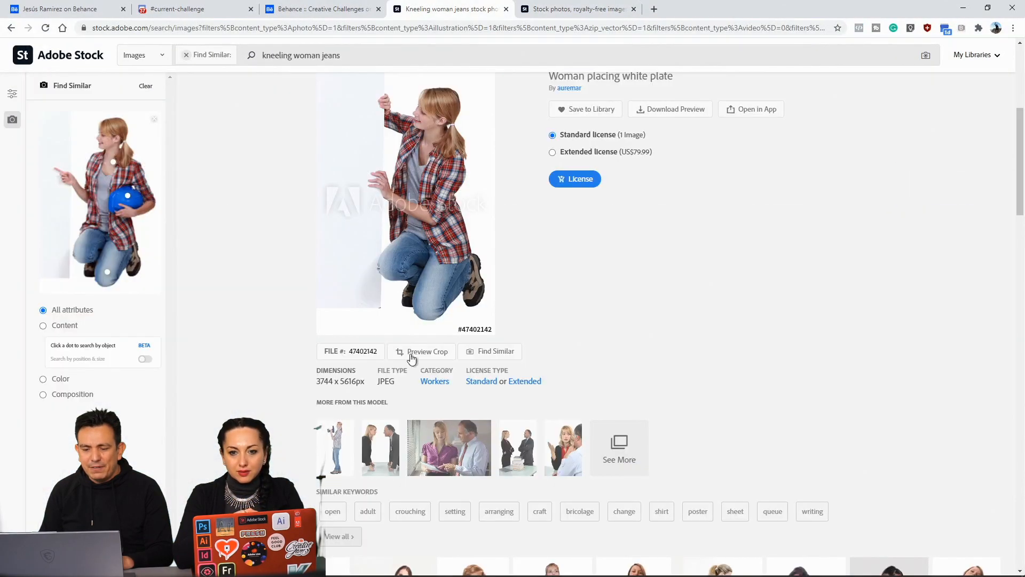
left_click(499, 352)
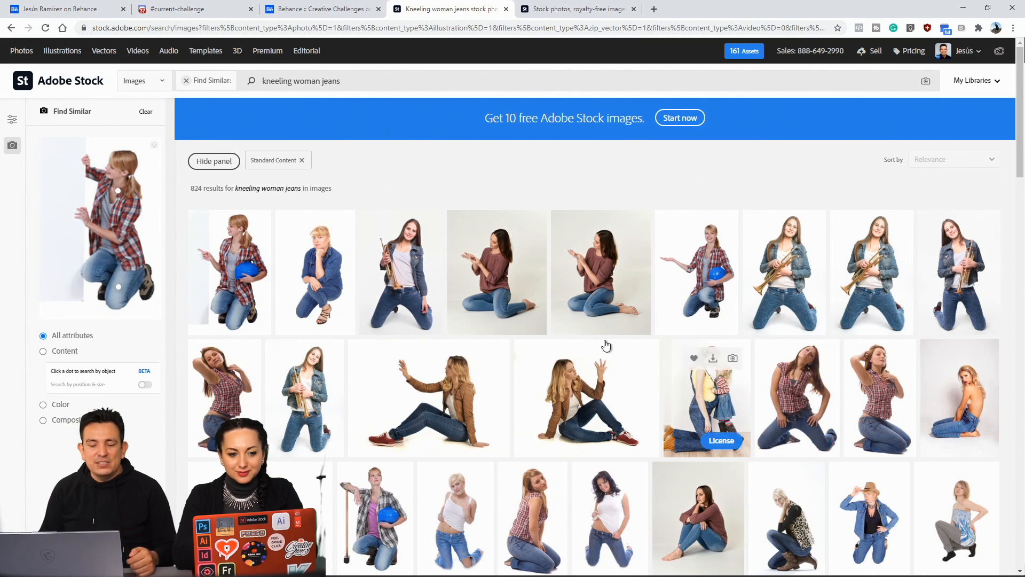
scroll(505, 341, "down", 2)
scroll(505, 341, "down", 10)
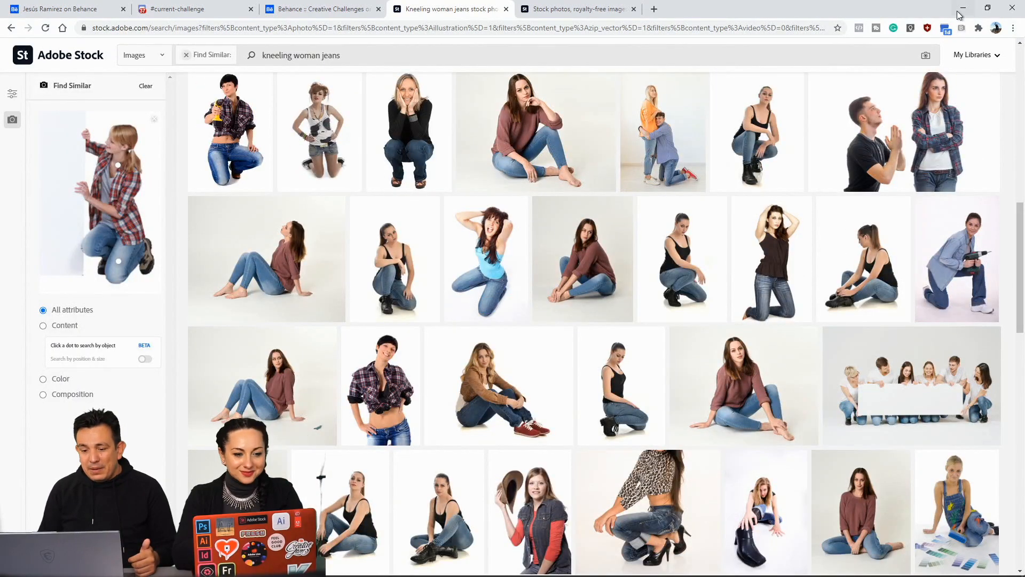
Switch back to Photoshop and scale the Wrinkles layer down slightly over the lower shirt
left_click(957, 15)
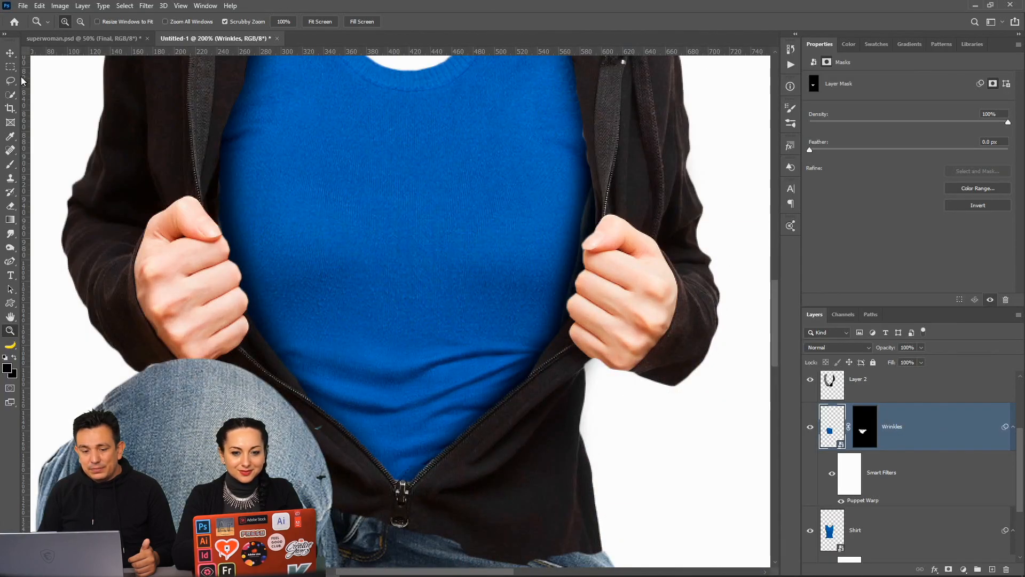
double_click(10, 317)
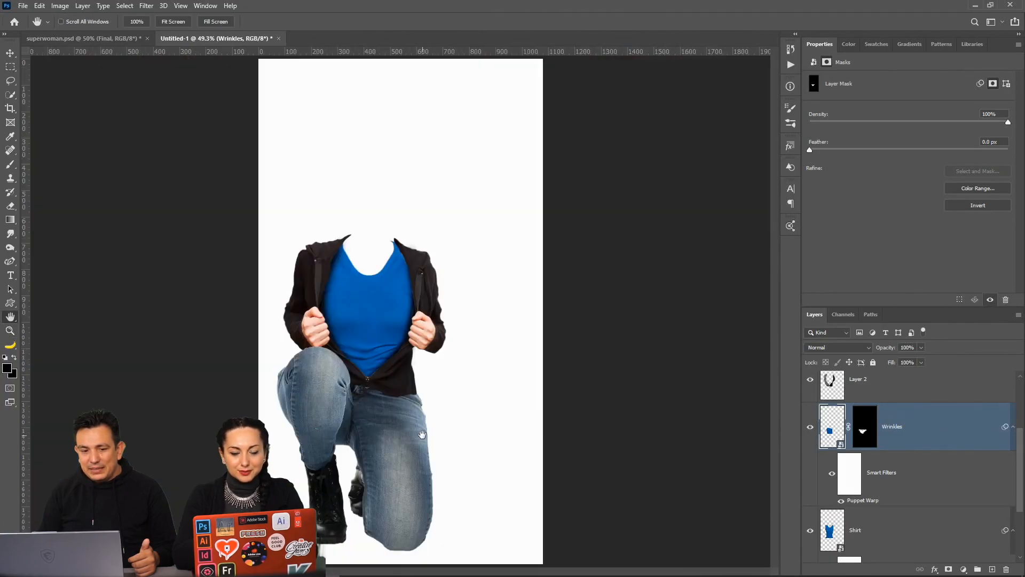
left_click(10, 52)
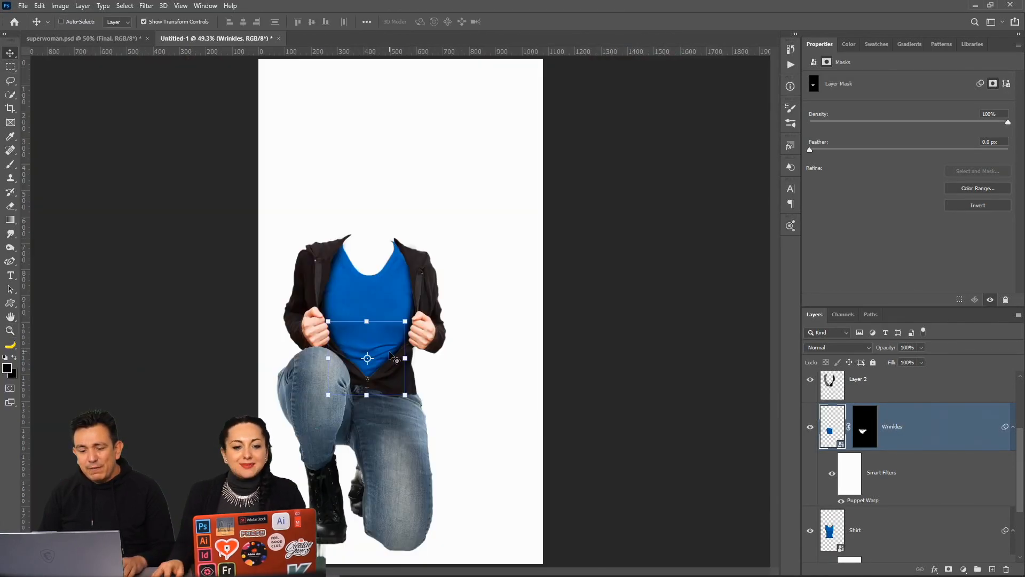
left_click(326, 396)
left_click(377, 195)
mouse_move(327, 396)
left_mouse_down()
mouse_move(306, 395)
mouse_move(321, 379)
left_mouse_up()
left_click_drag(389, 378, 388, 382)
key("Return")
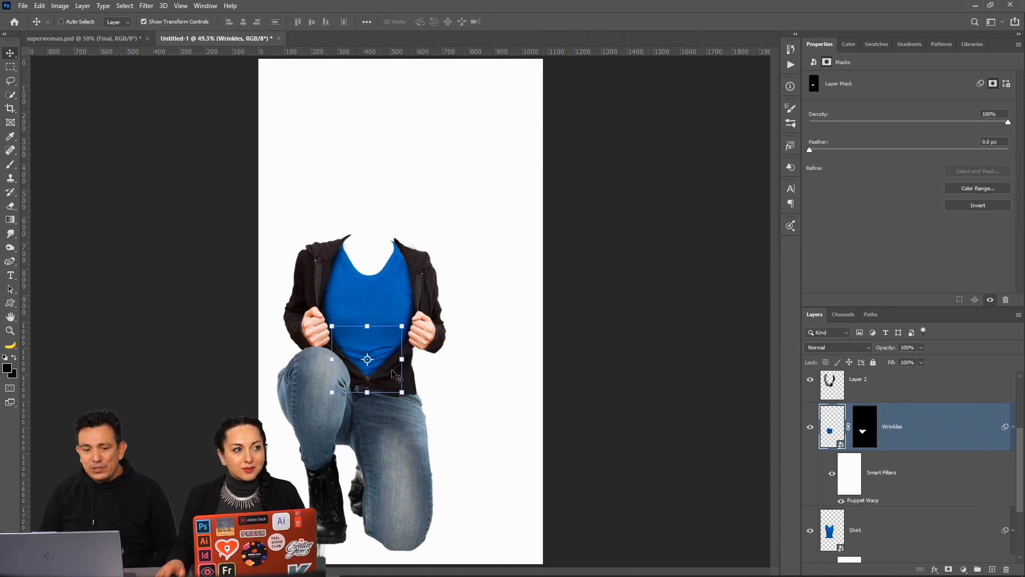
Add a Levels adjustment clipped to the Wrinkles layer, set its white output level to 247, and collapse the layer's smart filters
left_click(14, 67)
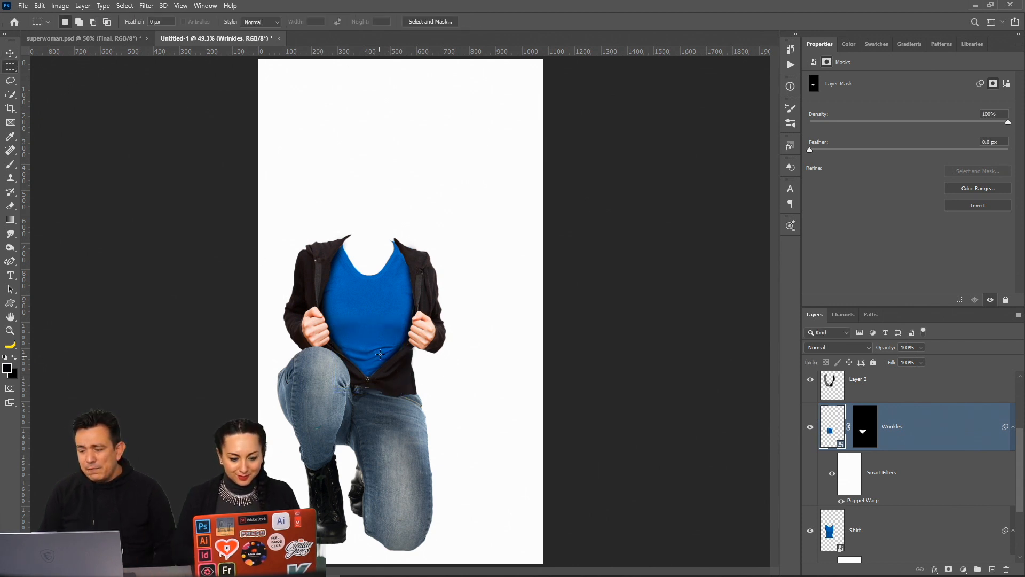
left_click(968, 568)
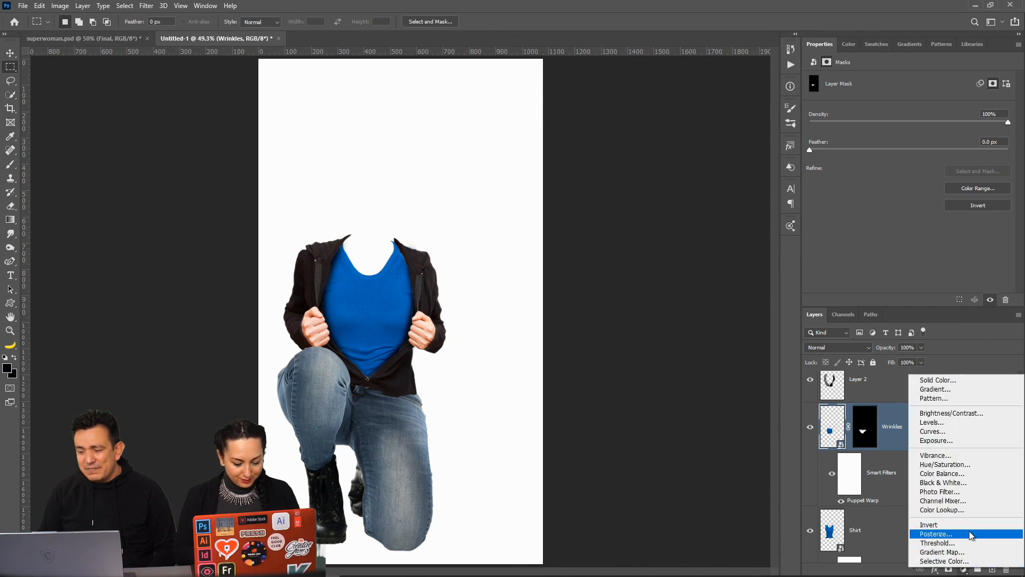
left_click(953, 423)
left_click(943, 300)
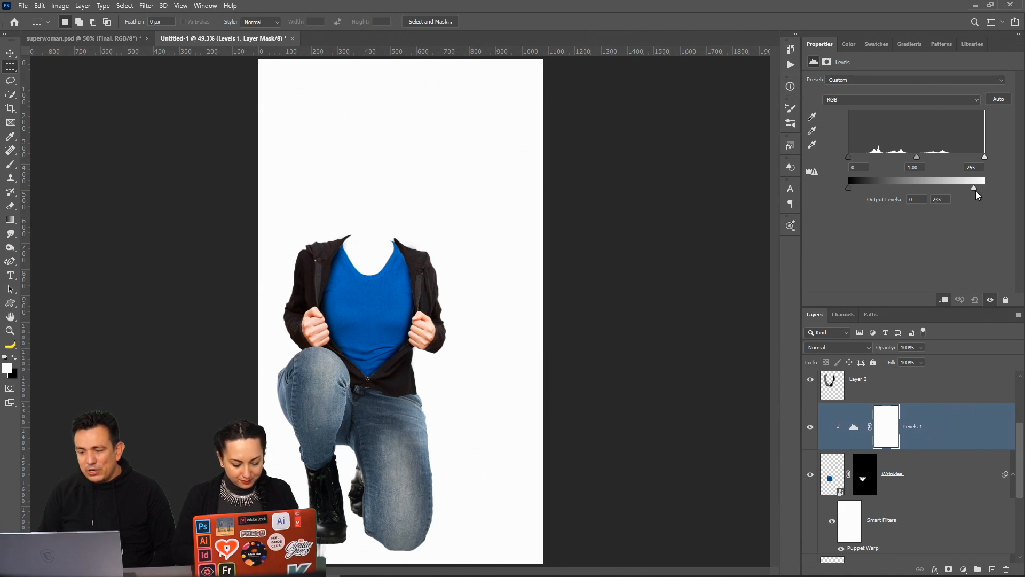
left_click_drag(979, 191, 982, 190)
left_click(1012, 474)
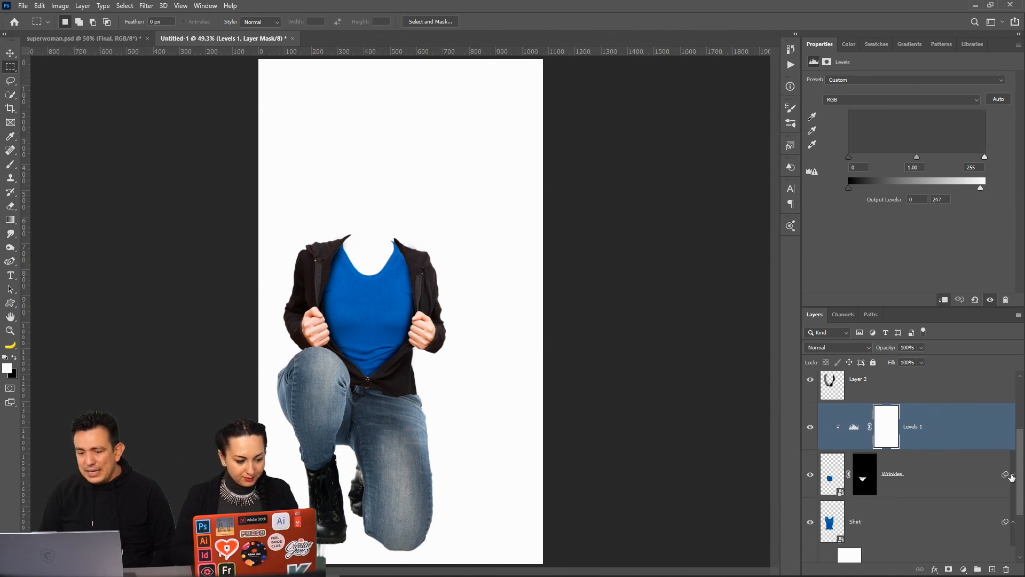
Paint a soft black shadow on a new layer above Levels 1 around the lower shirt, and lower the layer's opacity to 34%
left_click(10, 164)
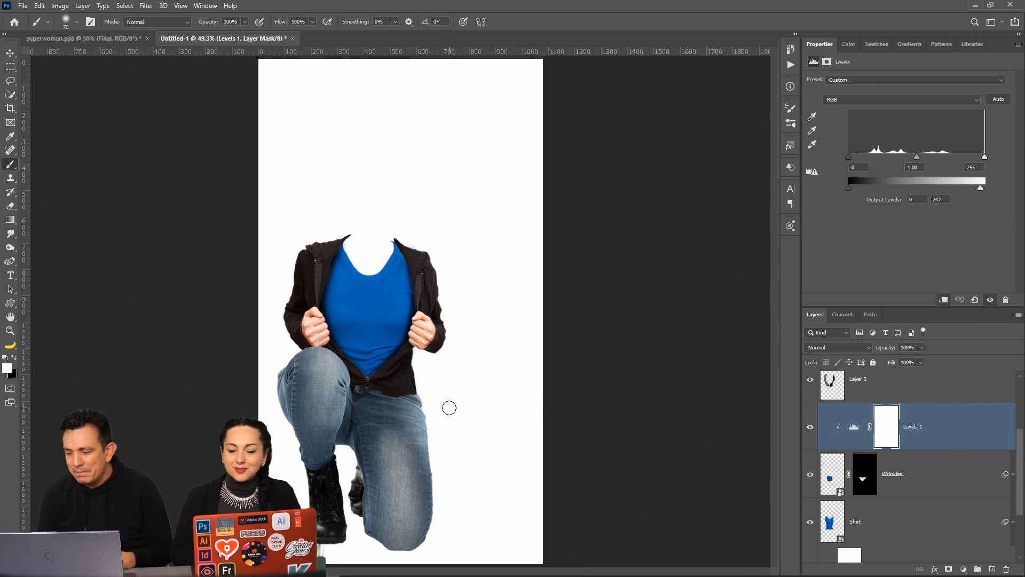
left_click(994, 569)
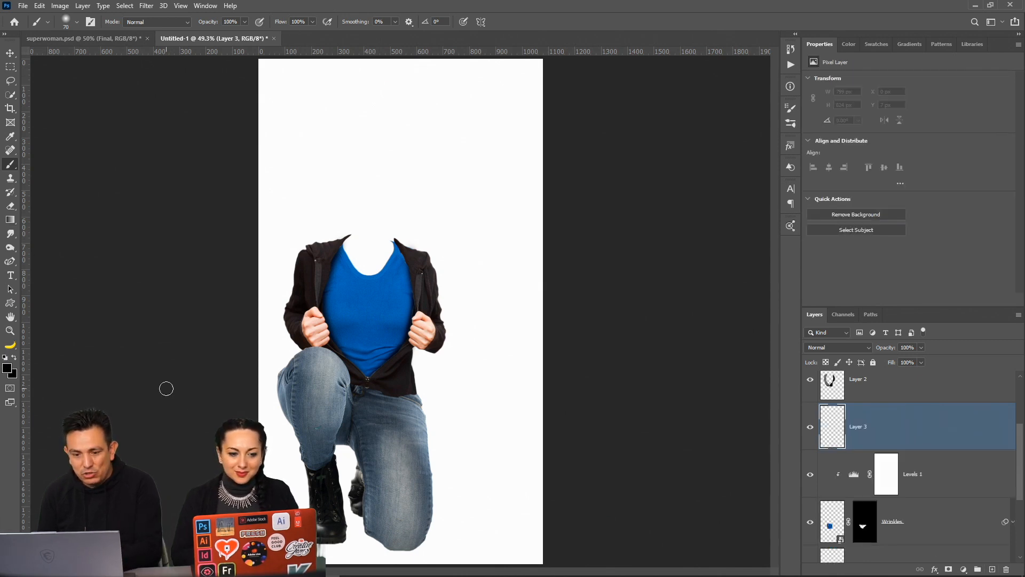
key("bracketright")
key("bracketright")
key("bracketright")
mouse_move(342, 395)
left_mouse_down()
mouse_move(368, 412)
mouse_move(400, 398)
mouse_move(389, 387)
mouse_move(358, 402)
mouse_move(321, 381)
mouse_move(329, 402)
mouse_move(324, 383)
mouse_move(366, 403)
mouse_move(358, 390)
mouse_move(408, 388)
mouse_move(413, 374)
mouse_move(359, 375)
mouse_move(299, 334)
mouse_move(376, 392)
mouse_move(441, 357)
mouse_move(444, 340)
mouse_move(372, 368)
mouse_move(364, 396)
mouse_move(332, 371)
mouse_move(413, 366)
mouse_move(415, 343)
mouse_move(432, 327)
mouse_move(416, 373)
left_mouse_up()
mouse_move(239, 373)
left_mouse_down()
mouse_move(234, 317)
mouse_move(273, 387)
mouse_move(257, 336)
mouse_move(275, 369)
mouse_move(258, 271)
left_mouse_up()
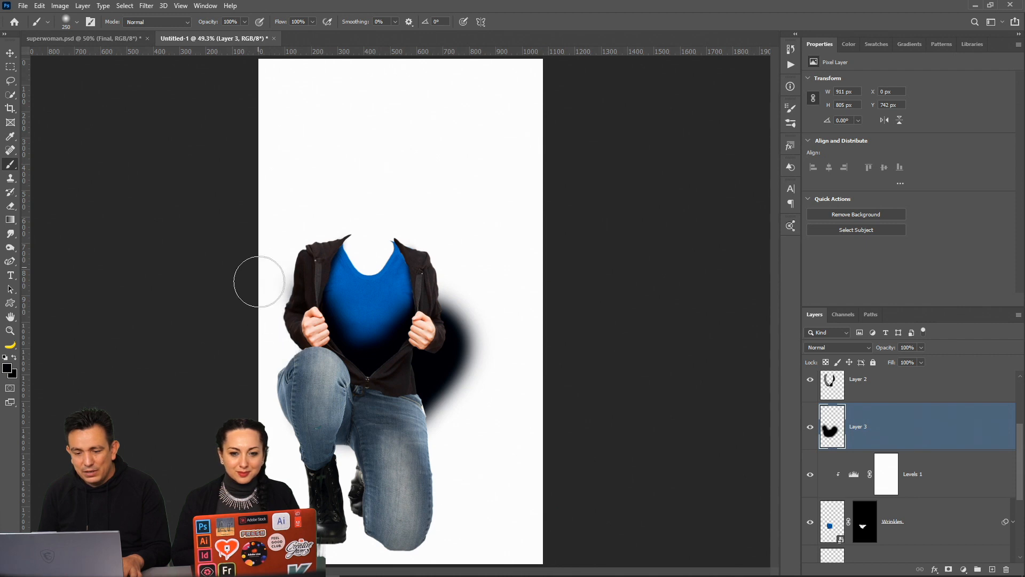
mouse_move(374, 422)
left_mouse_down()
mouse_move(443, 376)
mouse_move(436, 406)
mouse_move(455, 381)
mouse_move(470, 321)
left_mouse_up()
mouse_move(882, 349)
left_mouse_down()
mouse_move(816, 353)
mouse_move(832, 353)
left_mouse_up()
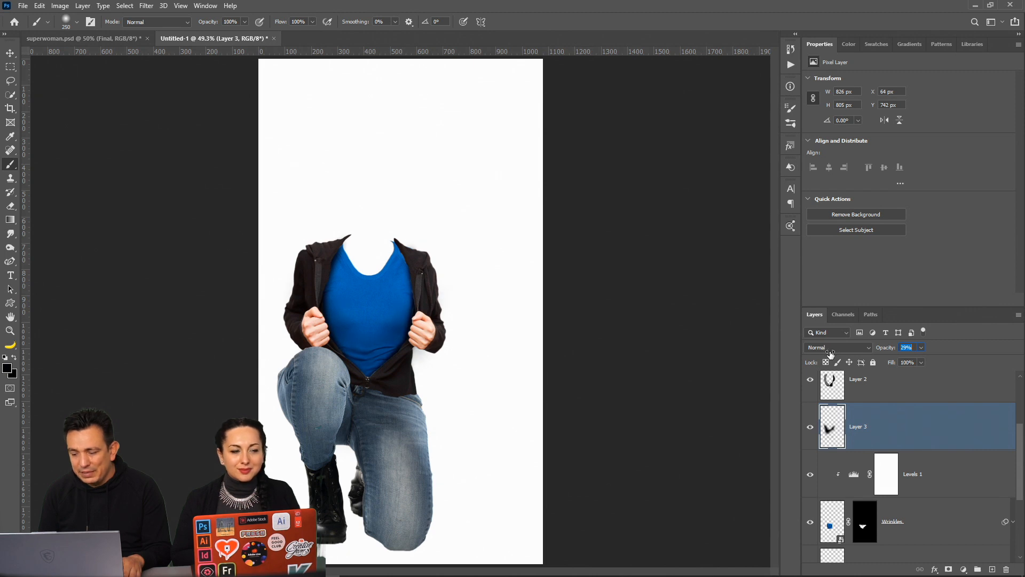
Paint a soft black shadow across the waist on another new layer behind the jacket, and clean up the spill beside the hip
left_click(992, 569)
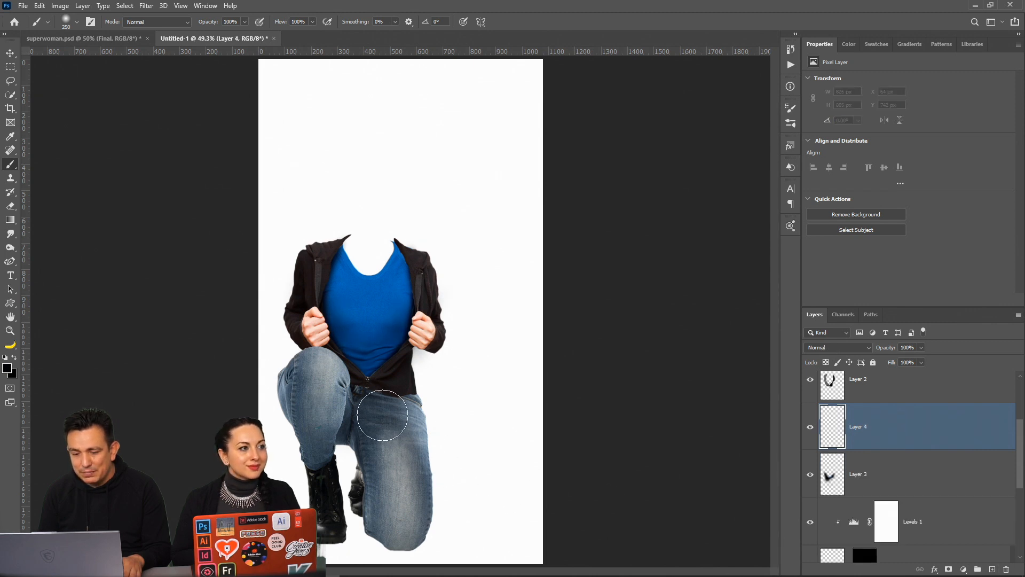
left_click(373, 396)
mouse_move(338, 388)
left_mouse_down()
mouse_move(344, 398)
mouse_move(405, 393)
left_mouse_up()
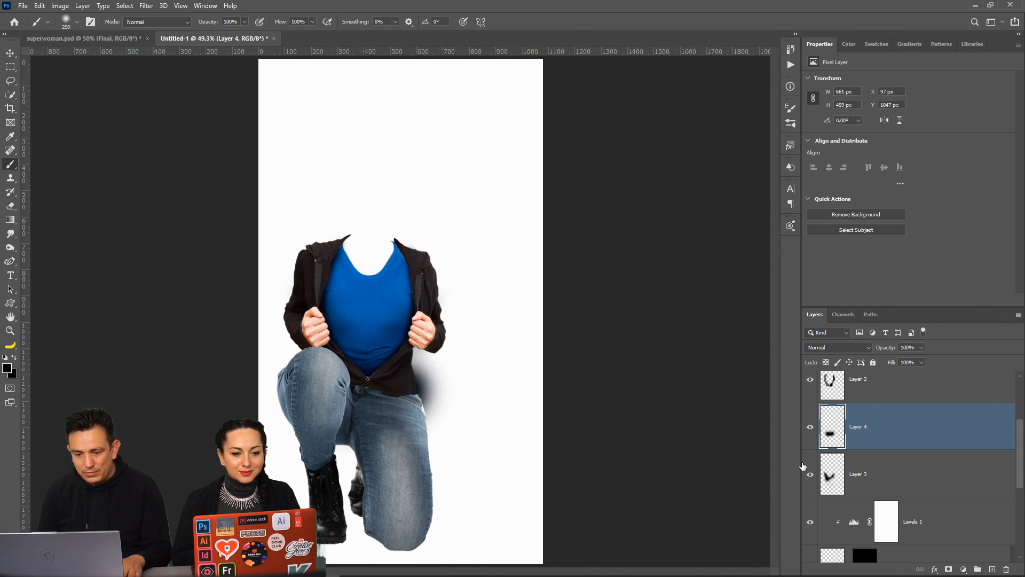
mouse_move(460, 412)
left_mouse_down()
mouse_move(435, 371)
mouse_move(458, 420)
mouse_move(441, 398)
left_mouse_up()
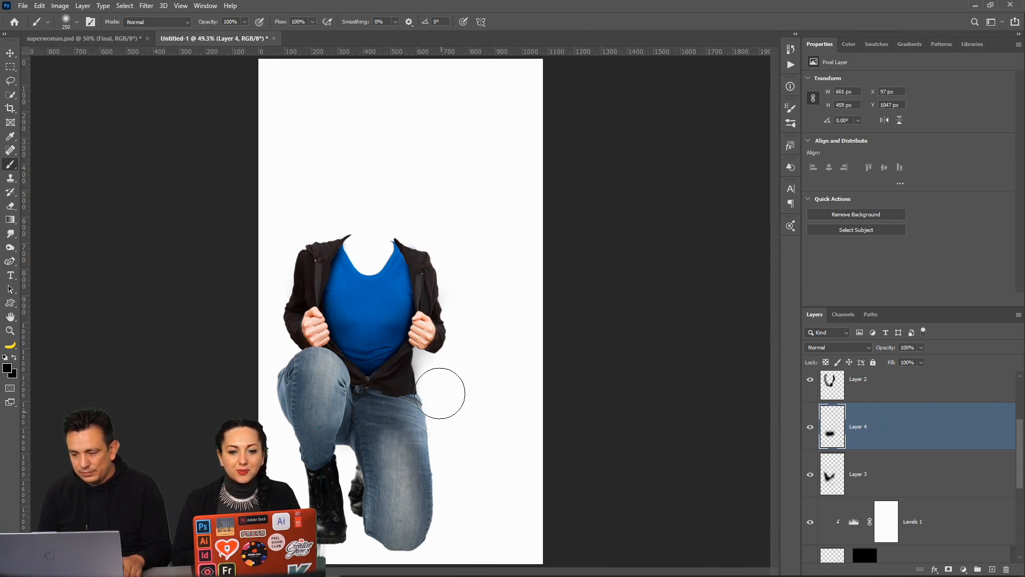
Scale the Legs layer down to 55.16% from a reference point at the waist and nudge it horizontally to line up with the jacket
scroll(880, 510, "down", 3)
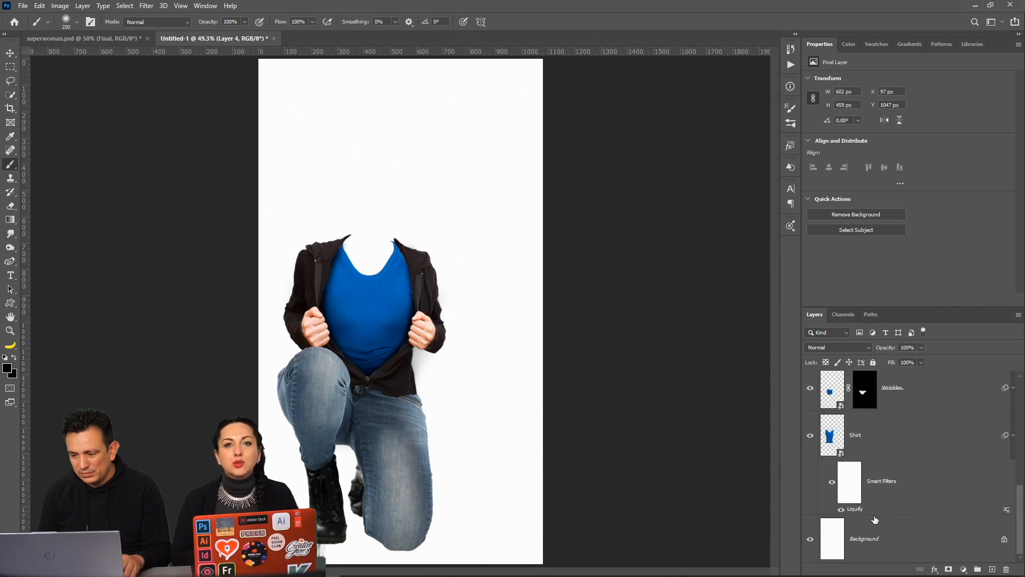
scroll(876, 520, "up", 5)
left_click(868, 410)
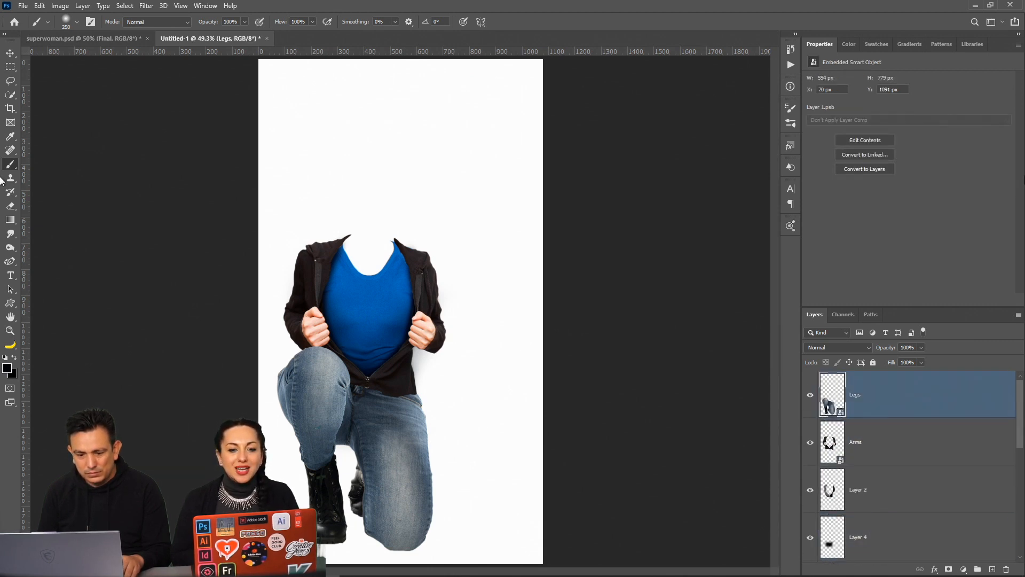
left_click(10, 53)
left_click_drag(356, 443, 368, 390)
key("ctrl+z")
left_click_drag(364, 455, 362, 389)
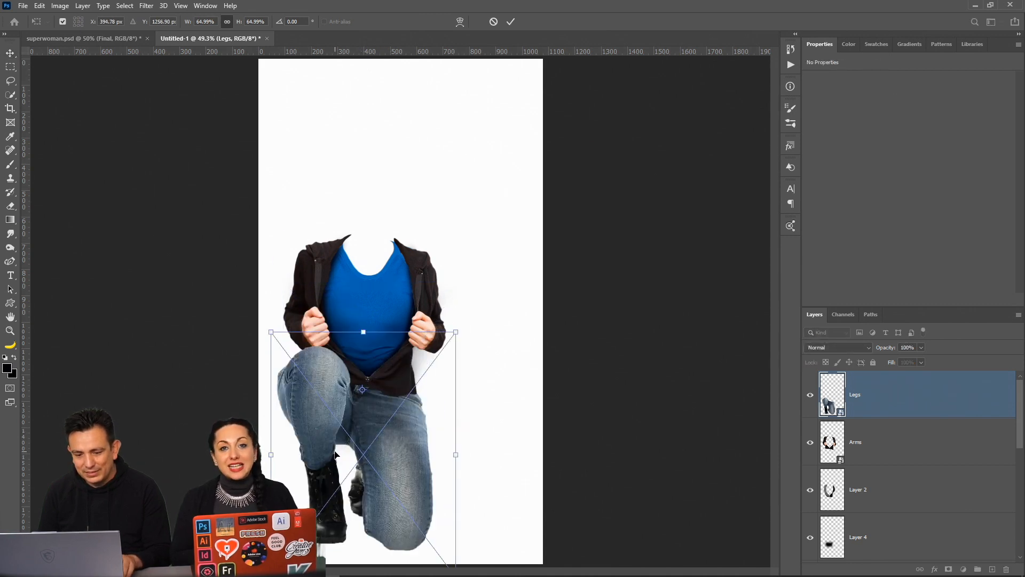
left_click_drag(269, 331, 285, 341)
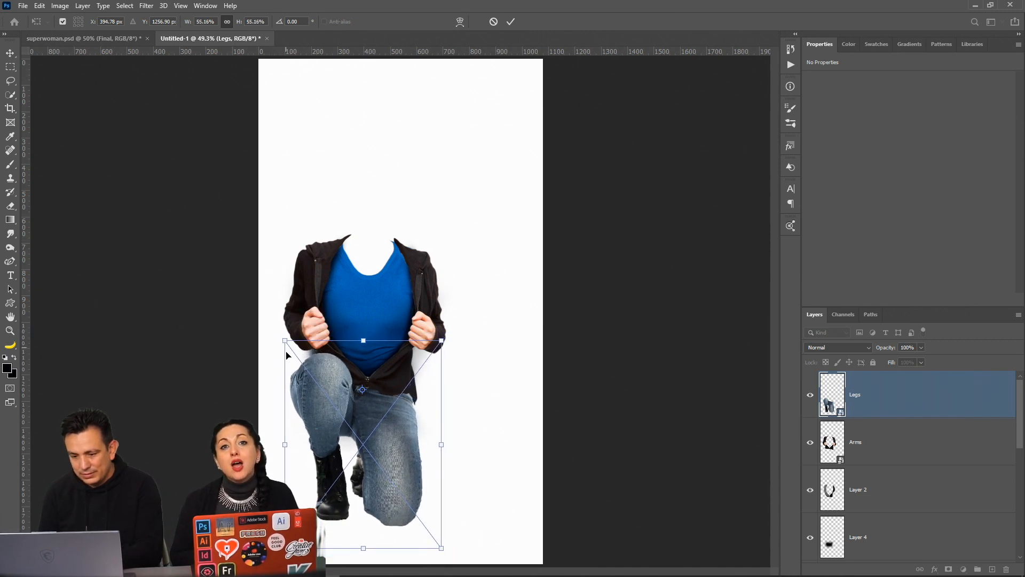
key("shift+Right")
key("shift+Right")
key("shift+Left")
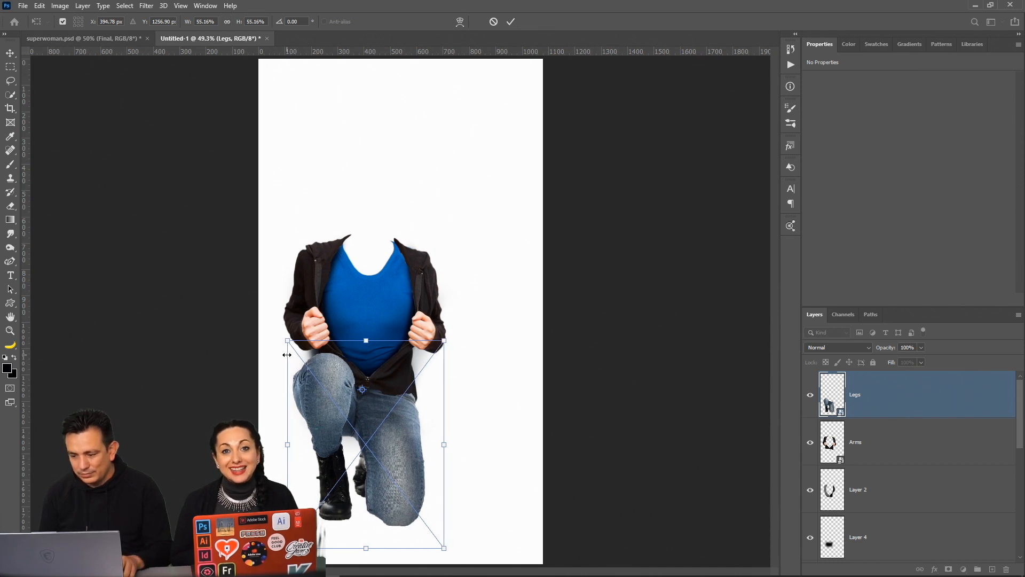
key("Return")
Make Layer 4 the active layer and reduce the soft brush to 90 px
left_click(812, 538)
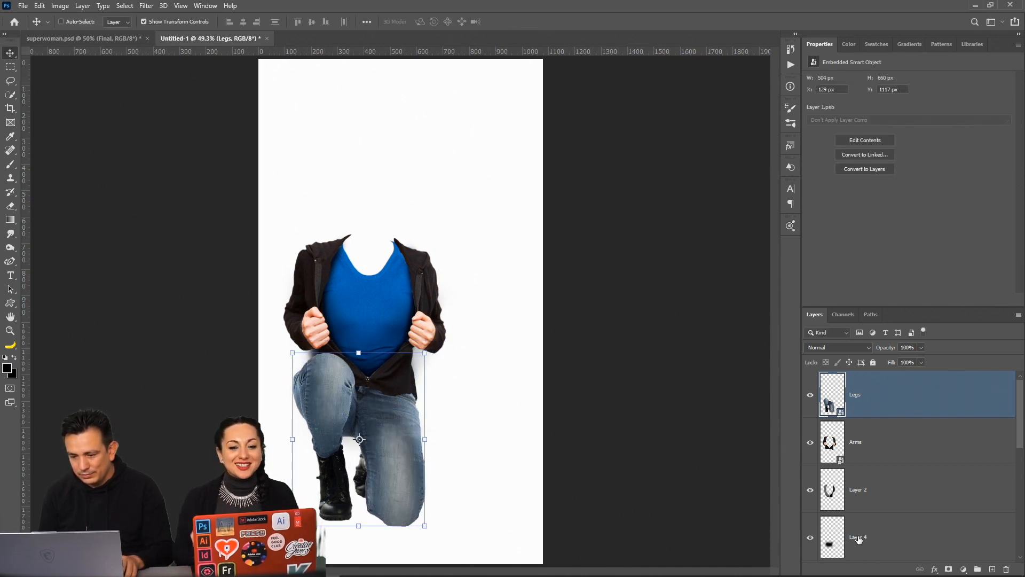
left_click(858, 529)
scroll(849, 458, "down", 2)
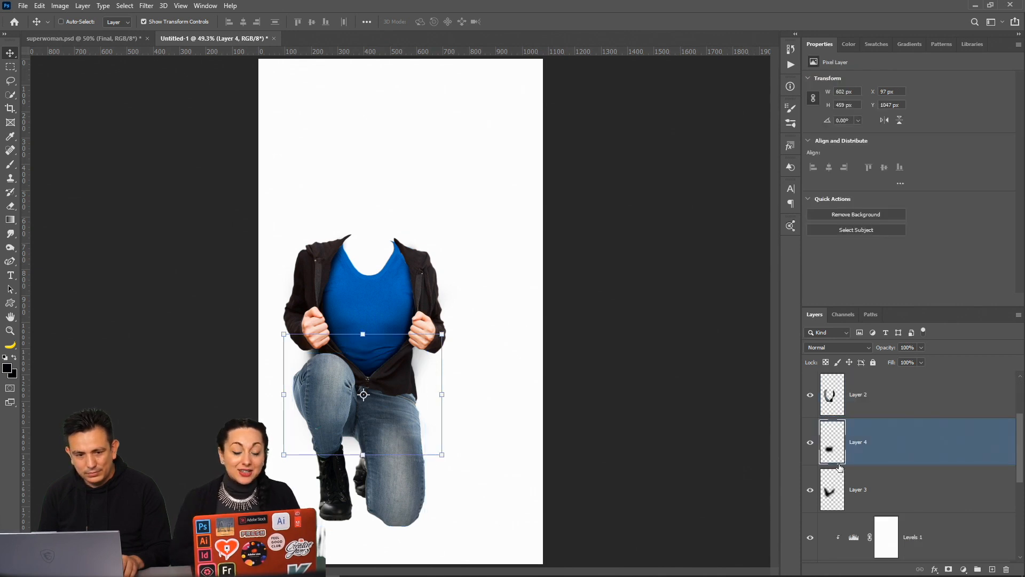
left_click(11, 164)
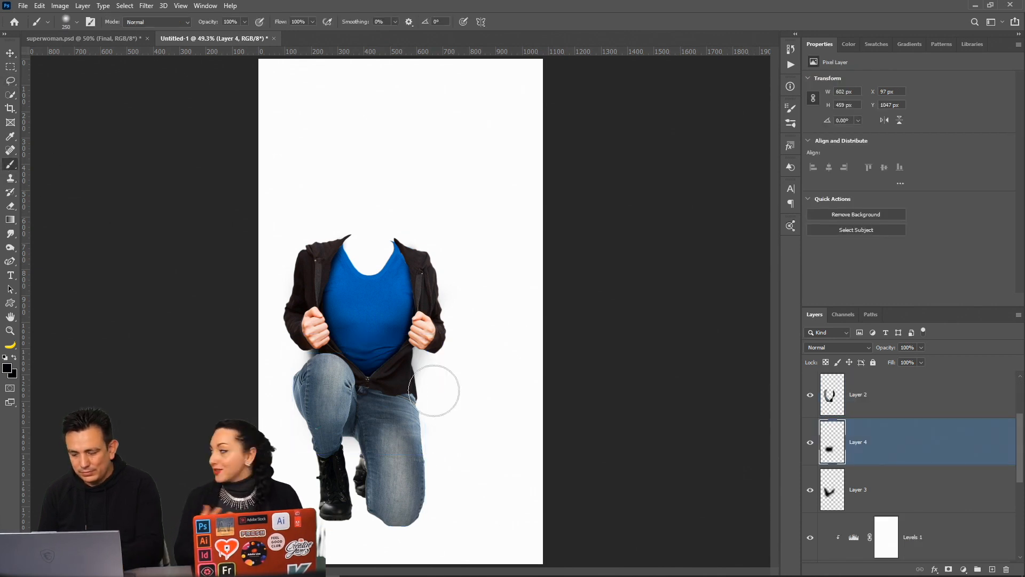
key("bracketleft")
key("bracketleft")
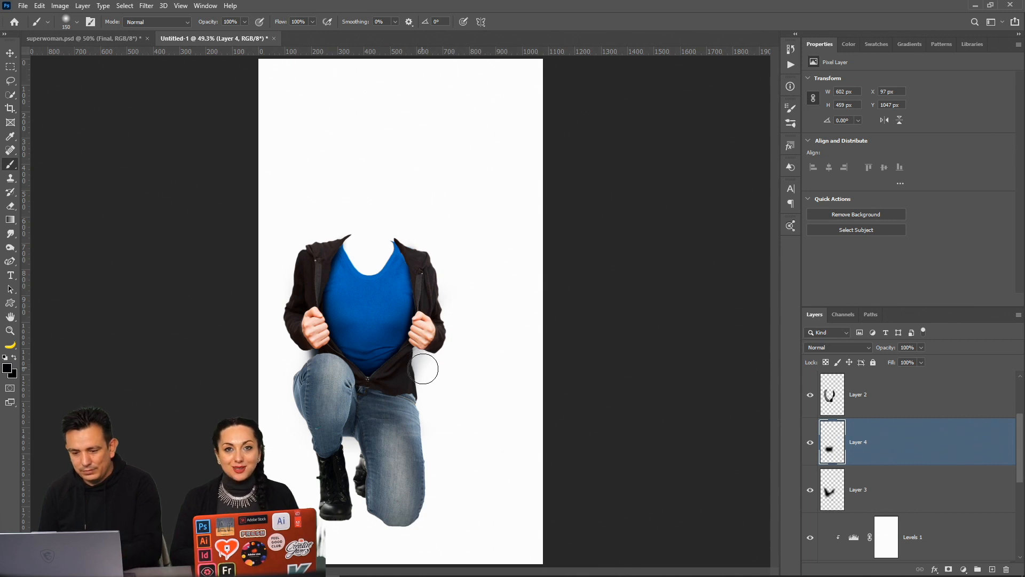
key("bracketleft")
key("bracketleft")
key("bracketleft")
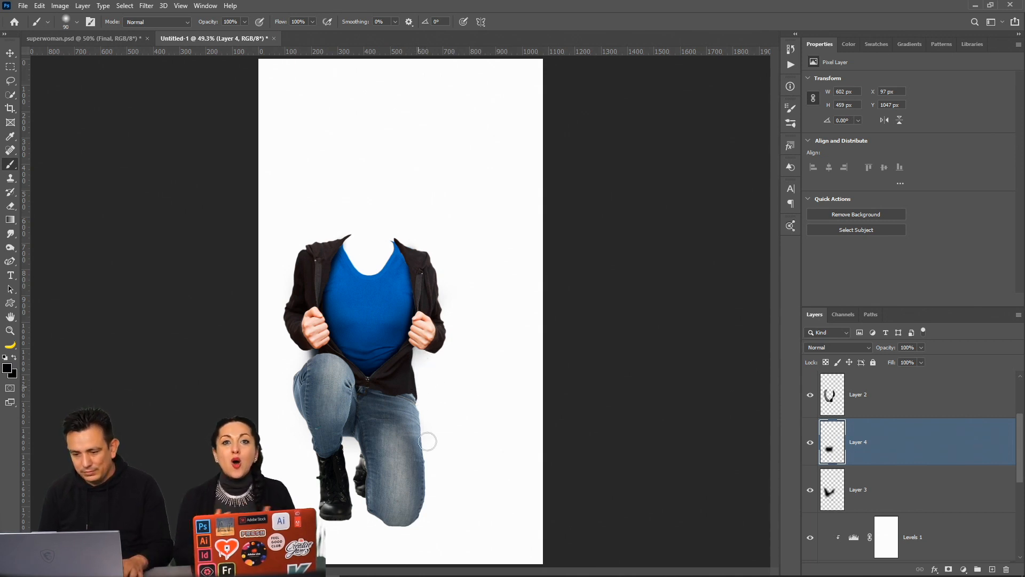
key("alt+bracketleft")
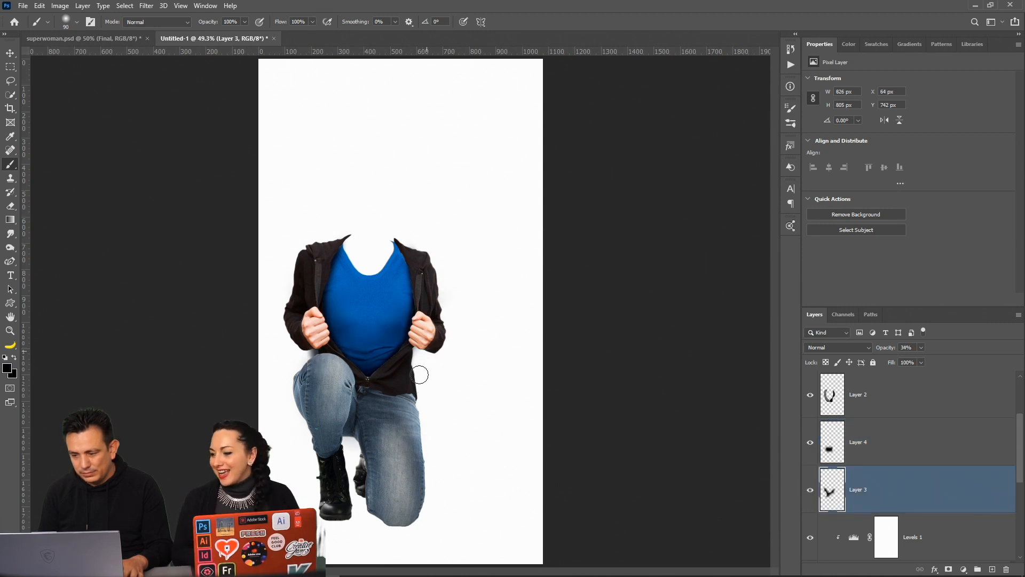
scroll(889, 482, "down", 2)
scroll(889, 482, "up", 3)
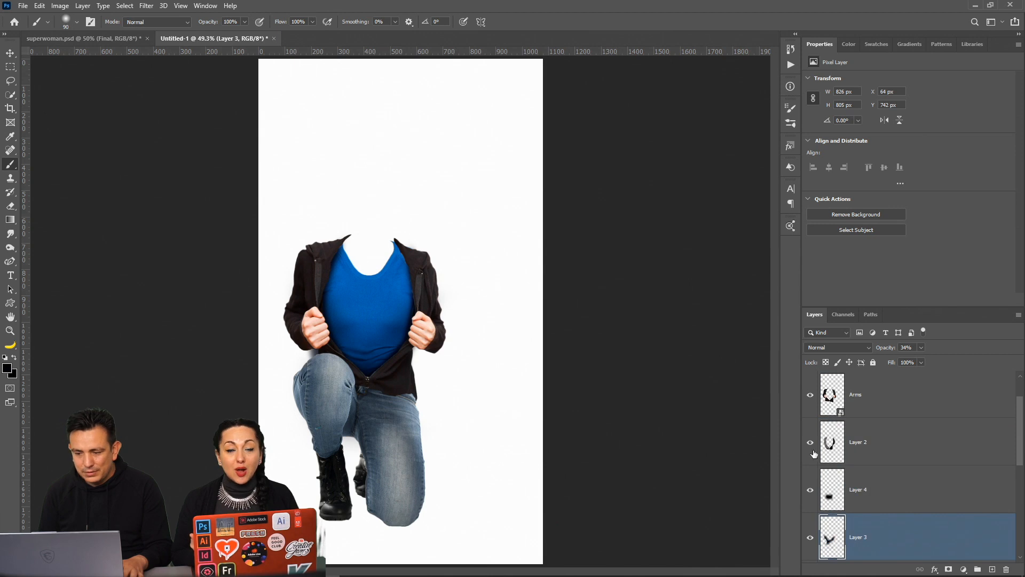
left_click(848, 450)
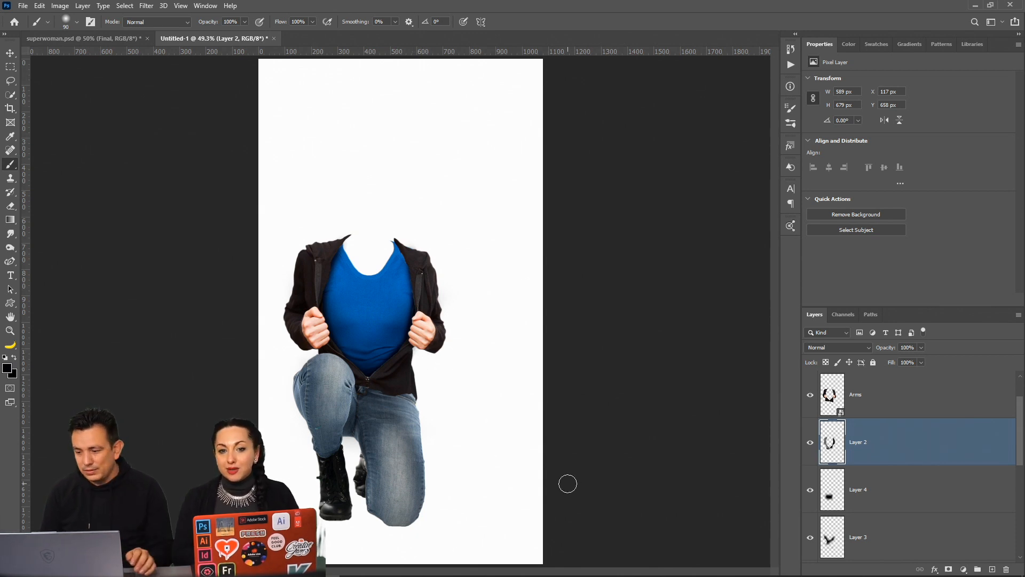
scroll(875, 485, "down", 3)
scroll(875, 485, "up", 5)
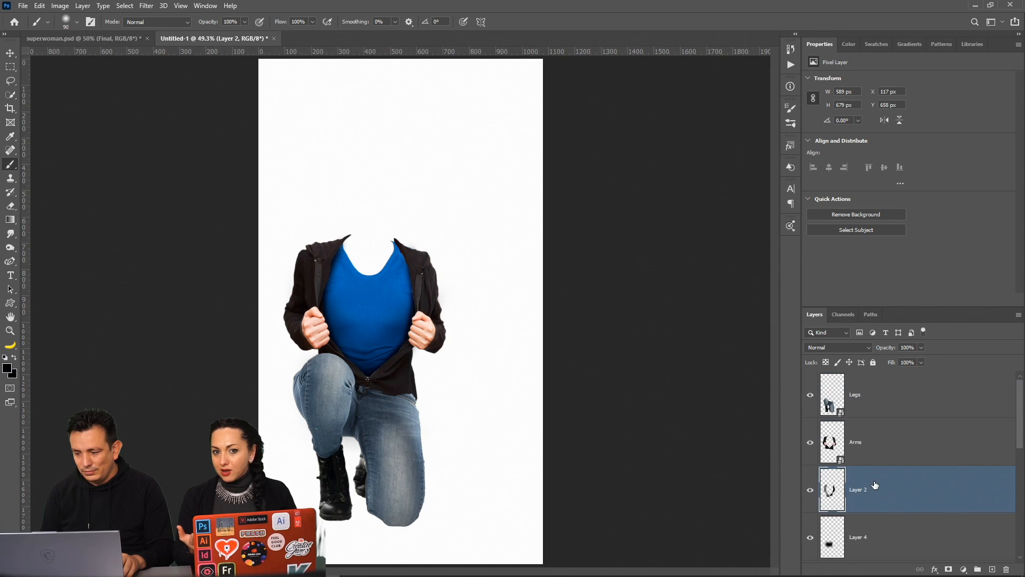
Create a new layer above Legs, clip it to the Legs layer, and name it Shadows
left_click(873, 409)
left_click(992, 571)
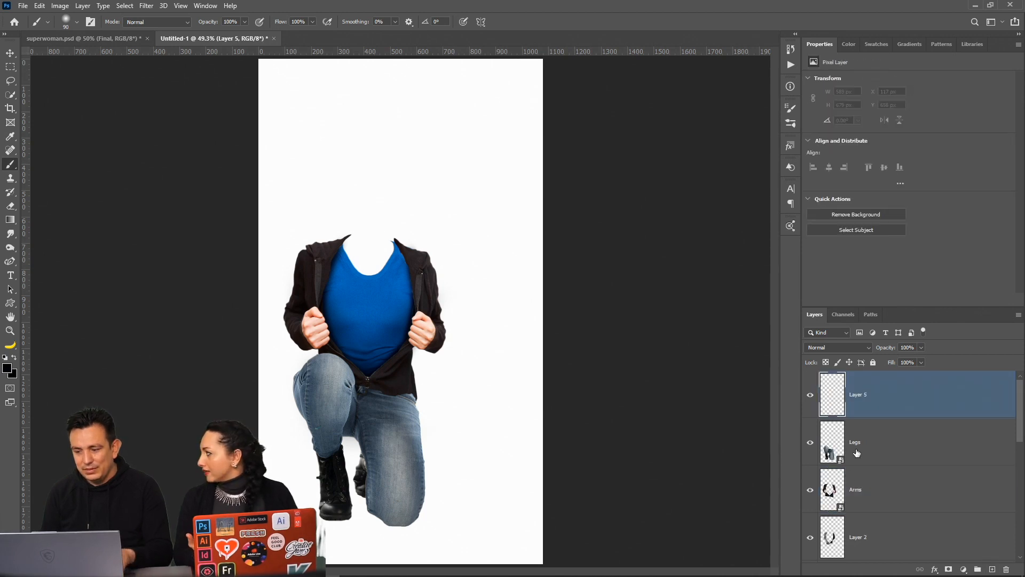
key("ctrl+alt+g")
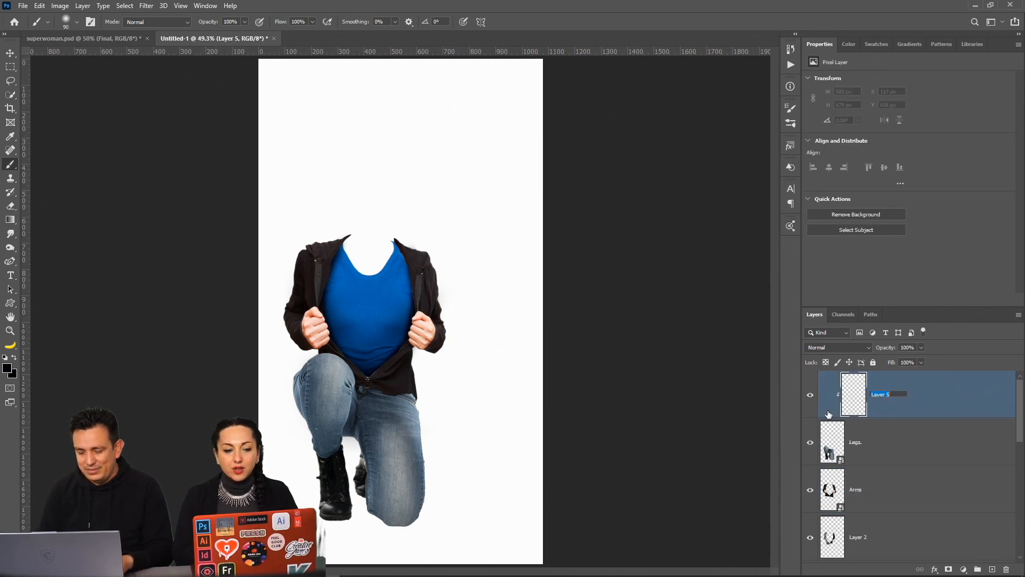
type("Shadows")
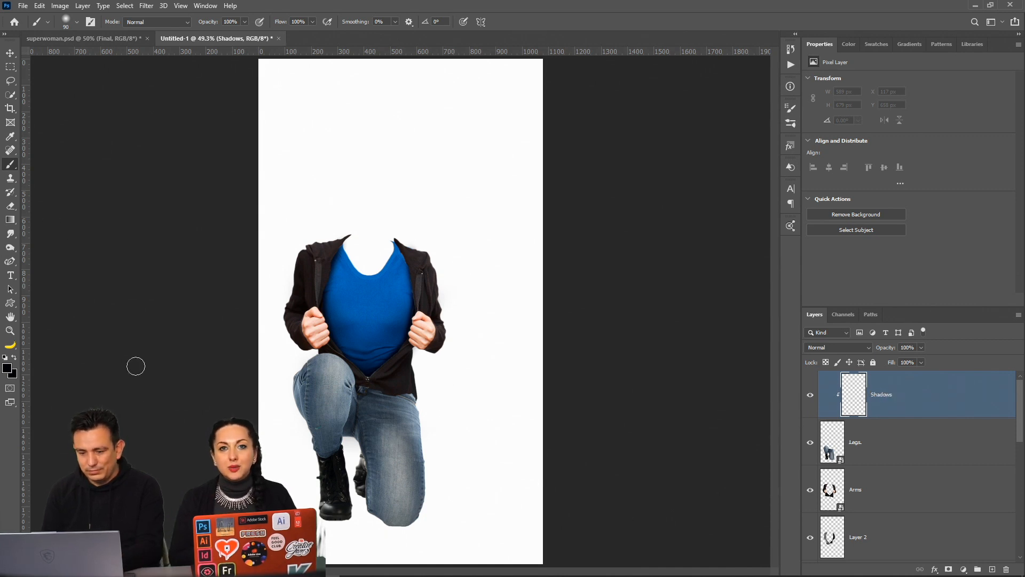
Dab a soft black shadow over the jeans just below the jacket on the Shadows layer and lower the layer's opacity to 62%
key("bracketright")
key("bracketright")
key("bracketright")
key("bracketright")
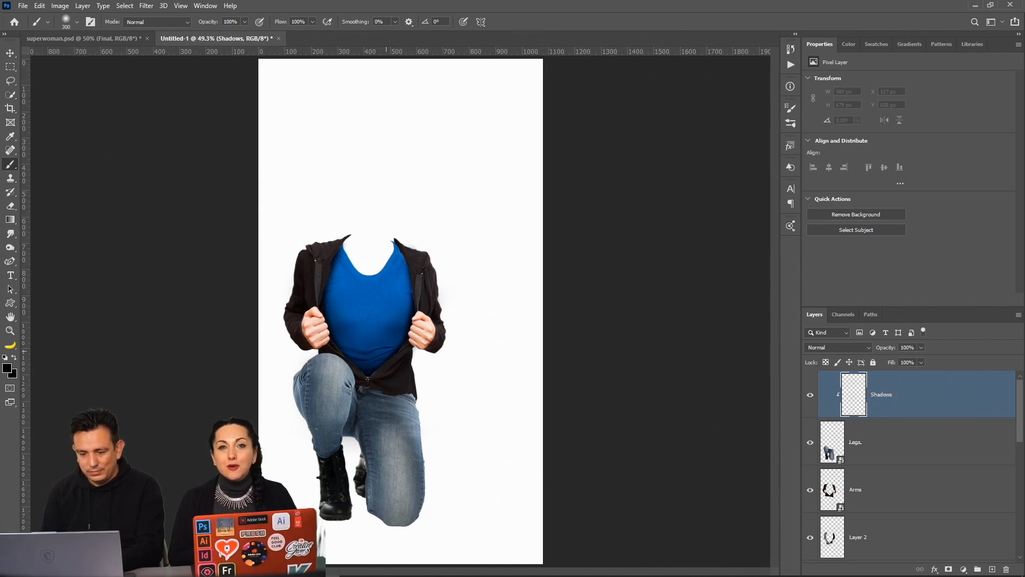
left_click(385, 353)
key("bracketleft")
key("bracketleft")
key("bracketleft")
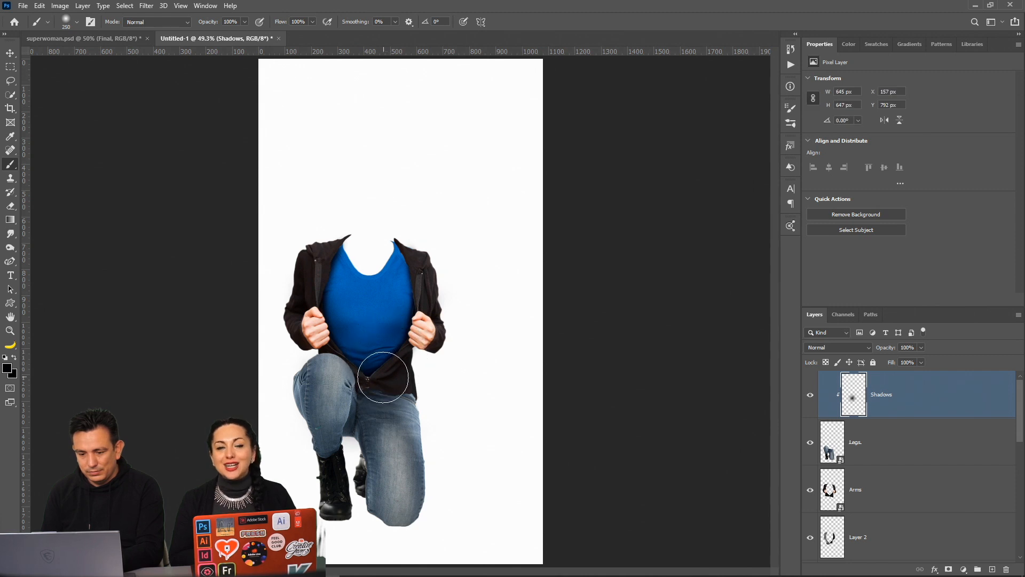
left_click(381, 384)
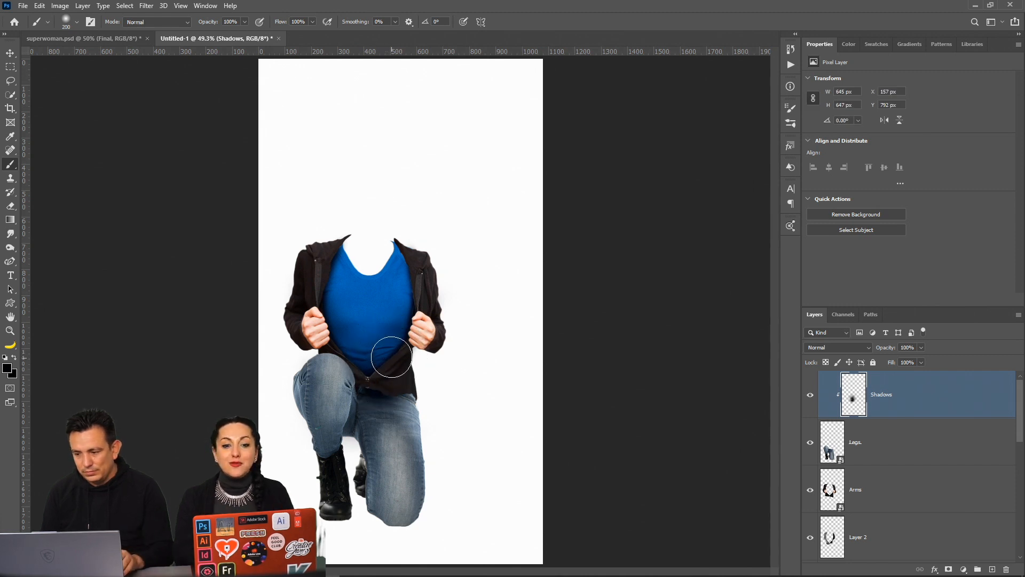
mouse_move(885, 350)
left_mouse_down()
mouse_move(784, 353)
mouse_move(818, 356)
left_mouse_up()
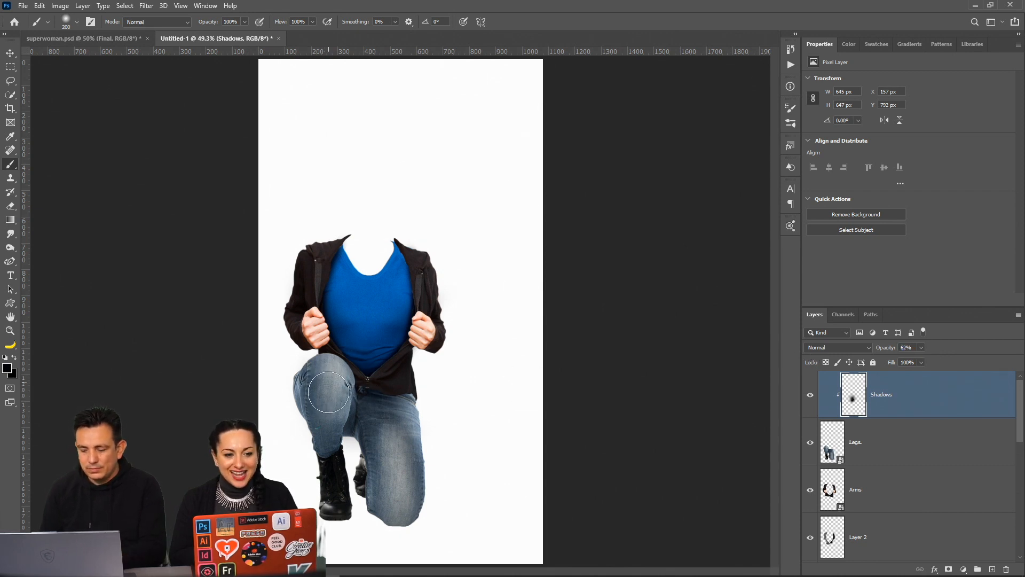
key("bracketleft")
key("bracketleft")
key("bracketleft")
key("bracketleft")
key("bracketleft")
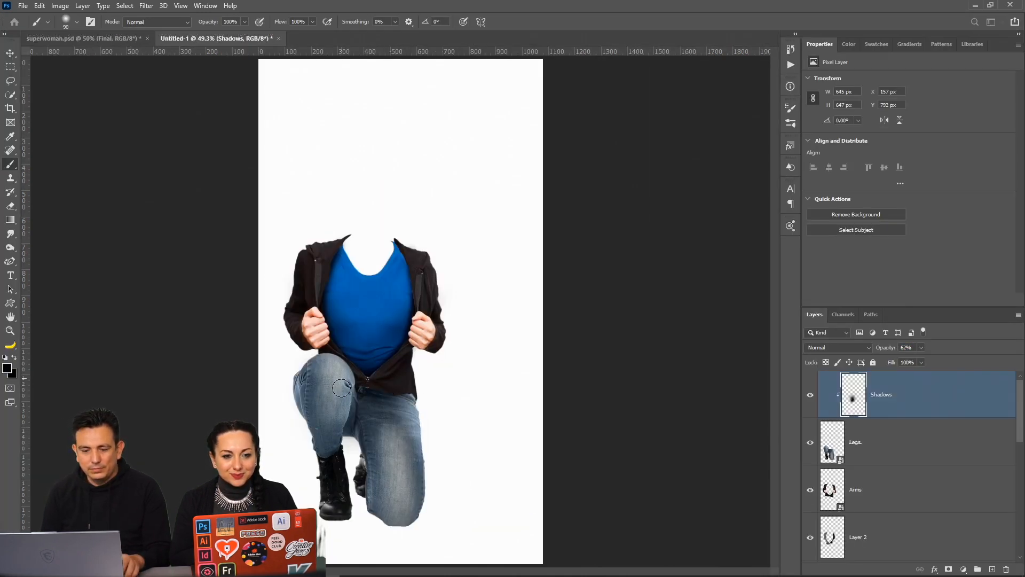
double_click(10, 332)
right_click(379, 348)
left_click(392, 353)
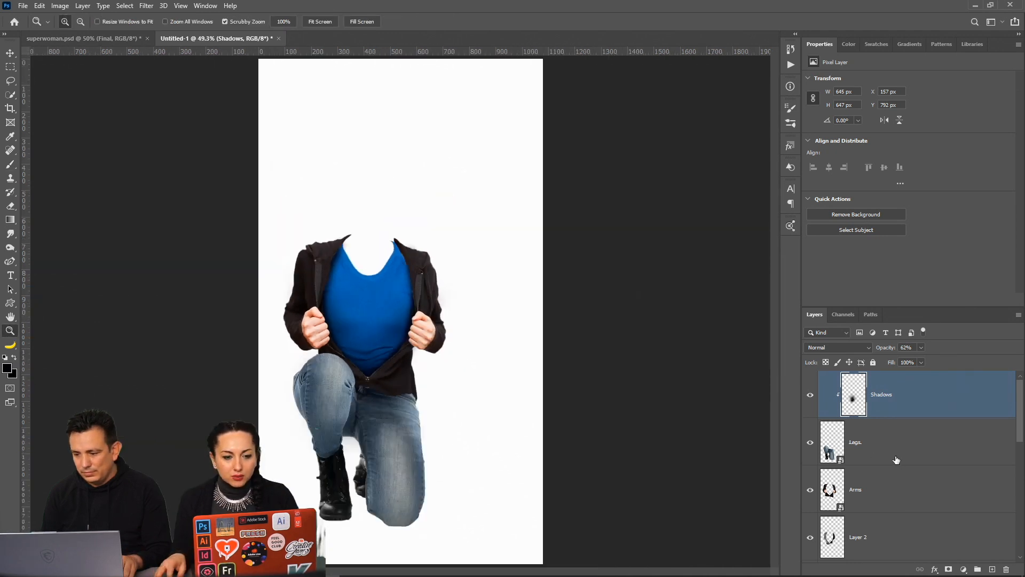
Group all layers from Arms down to Shirt and name the group Torso
scroll(895, 462, "down", 1)
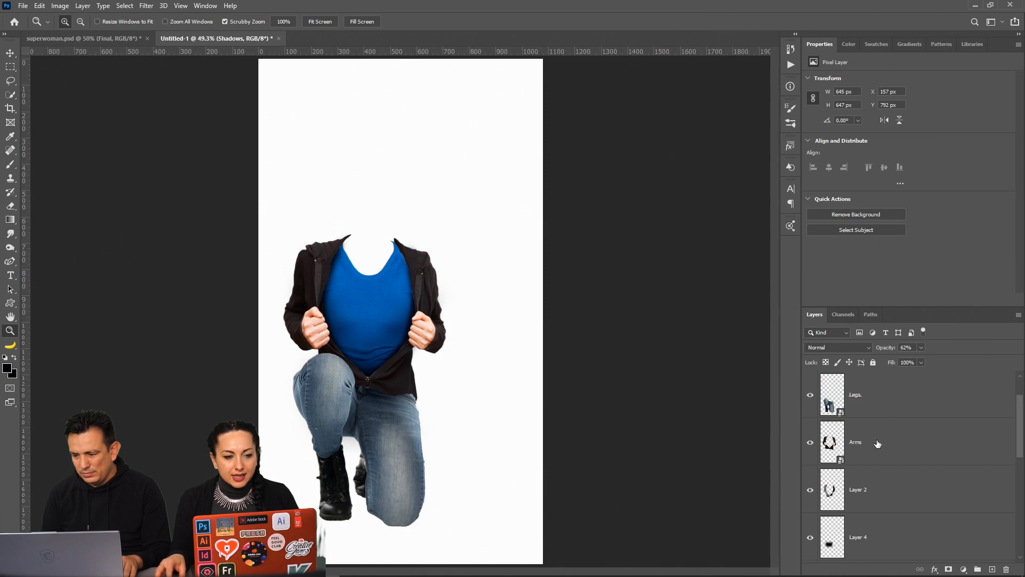
left_click(888, 455)
scroll(888, 462, "down", 4)
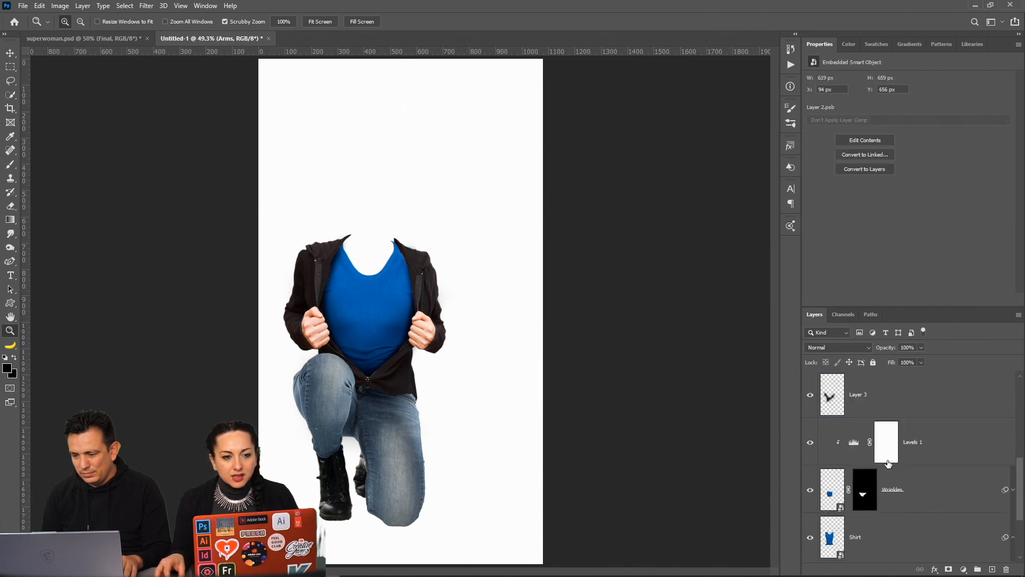
scroll(889, 463, "down", 2)
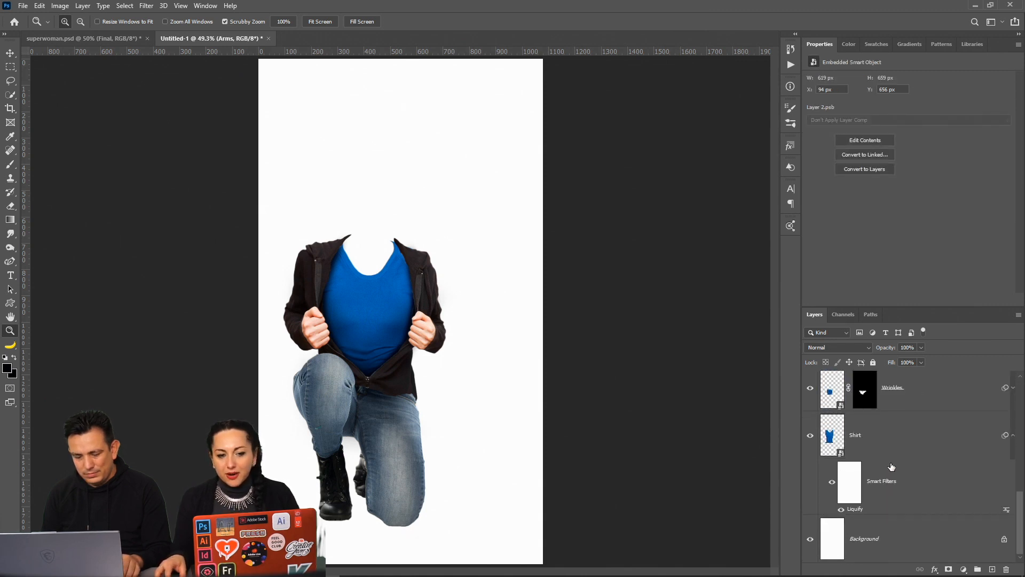
scroll(888, 479, "up", 1)
left_click(883, 493, "shift")
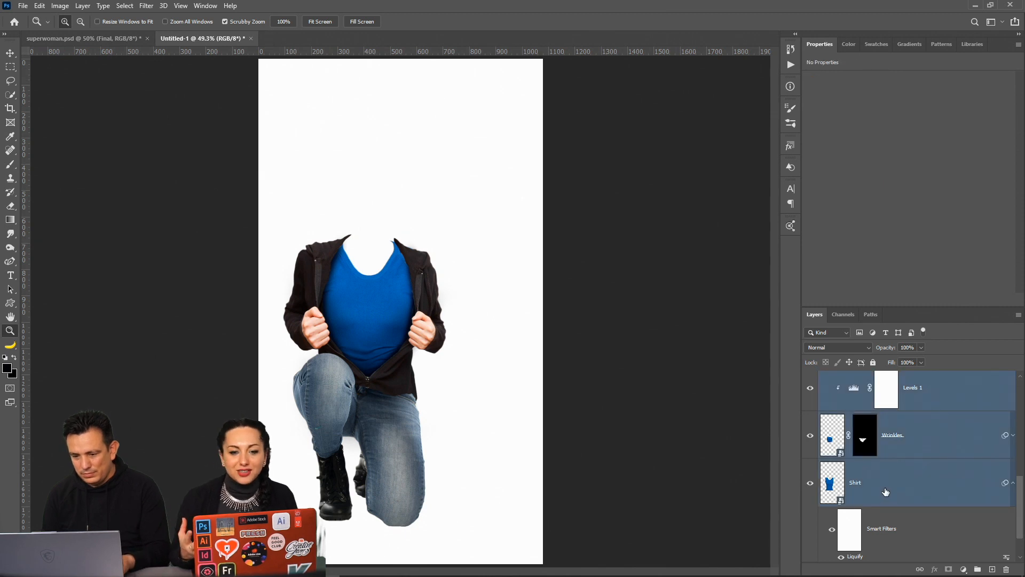
key("ctrl+g")
left_click(810, 474)
double_click(857, 473)
type("Torso")
key("Return")
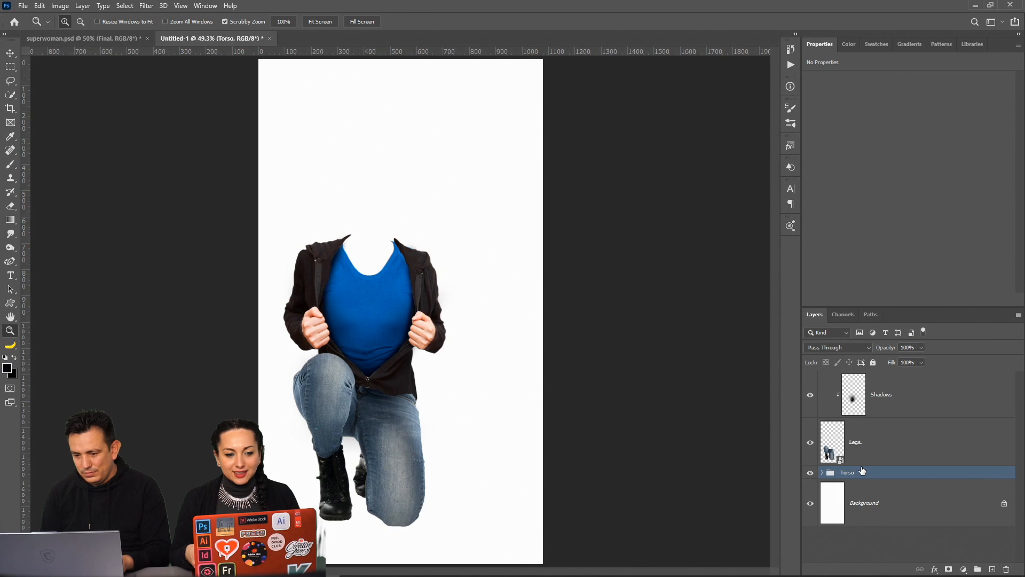
Examine the overlap at the waist by toggling the visibility of the Legs layer, the Shadows layer and the Torso group
left_click(807, 449)
double_click(807, 449)
left_click(806, 448)
left_click(805, 447)
double_click(806, 447)
left_click(806, 449)
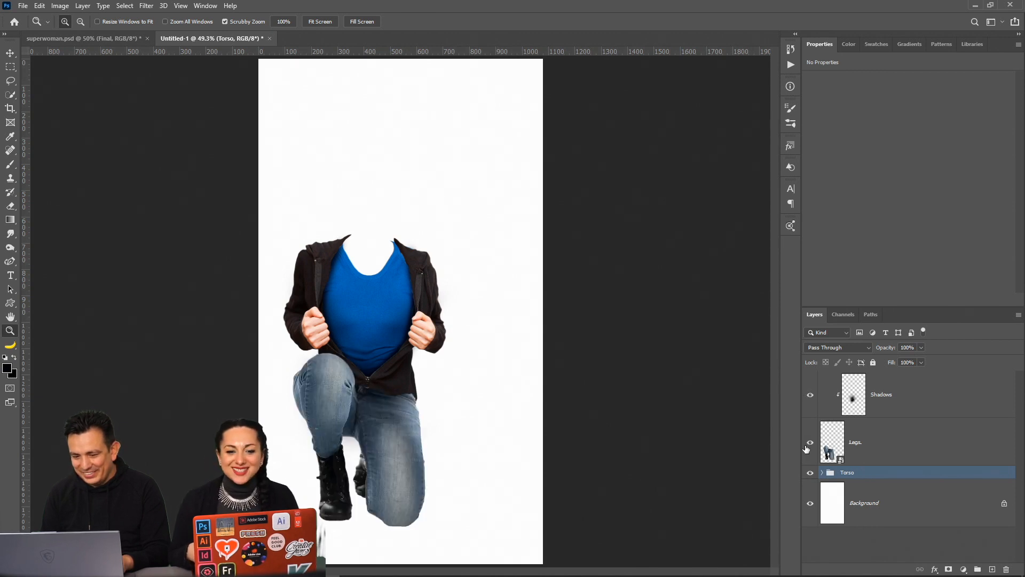
left_click(807, 446)
left_click(807, 449)
left_click(807, 449)
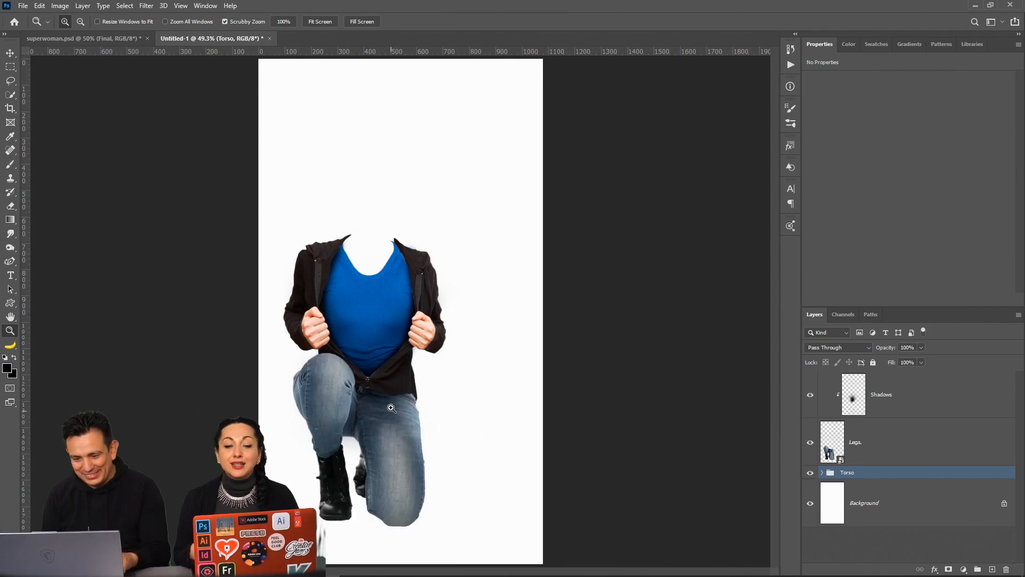
left_click_drag(395, 407, 396, 406)
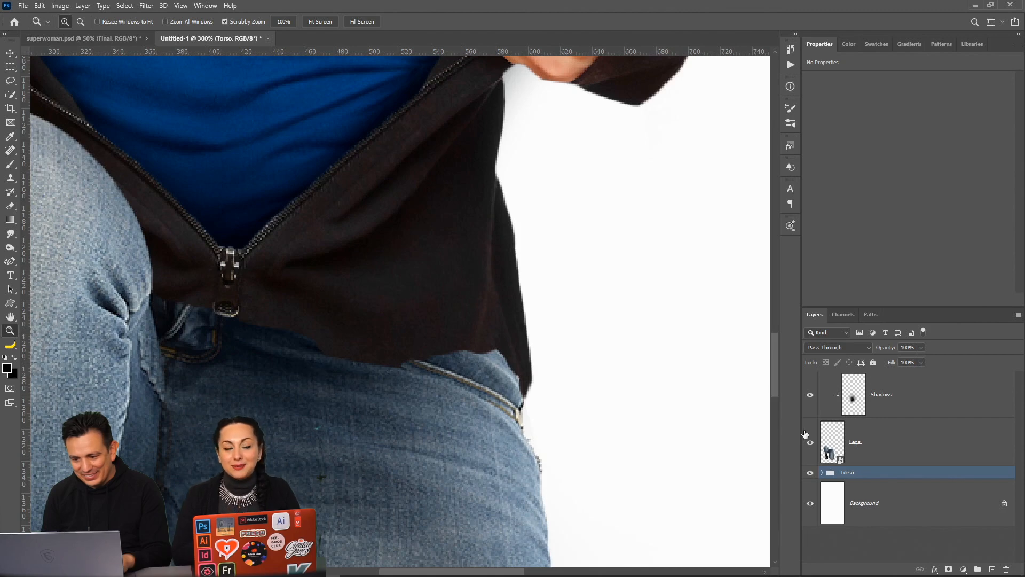
left_click(812, 395)
left_click(811, 396)
left_click(811, 472)
left_click(811, 472)
Add a layer mask to the Arms layer and hide the jacket's lower hem above the jeans with a harder 80 px black brush
left_click(822, 472)
scroll(886, 503, "down", 3)
scroll(888, 502, "up", 2)
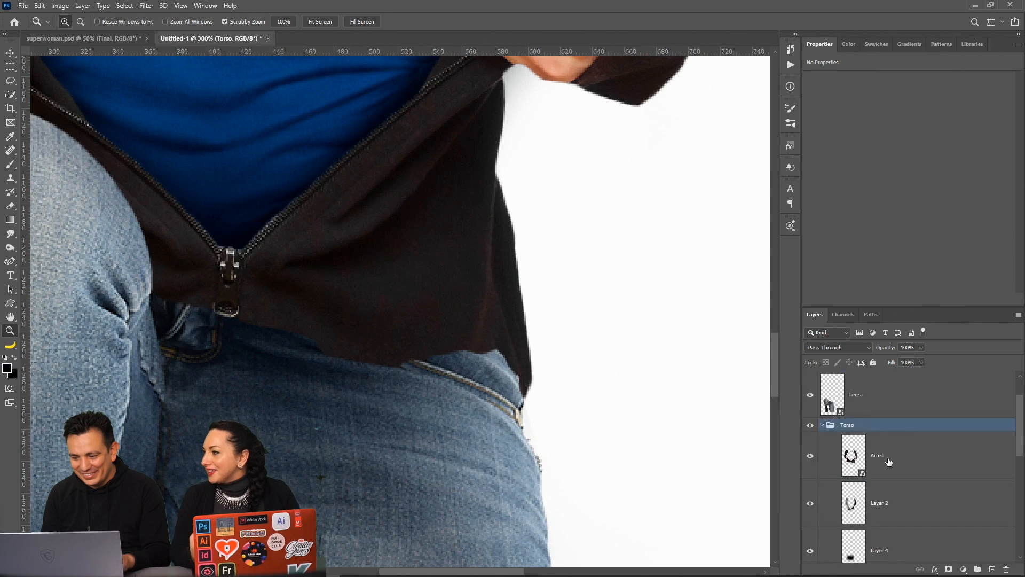
left_click(888, 457)
left_click(950, 567)
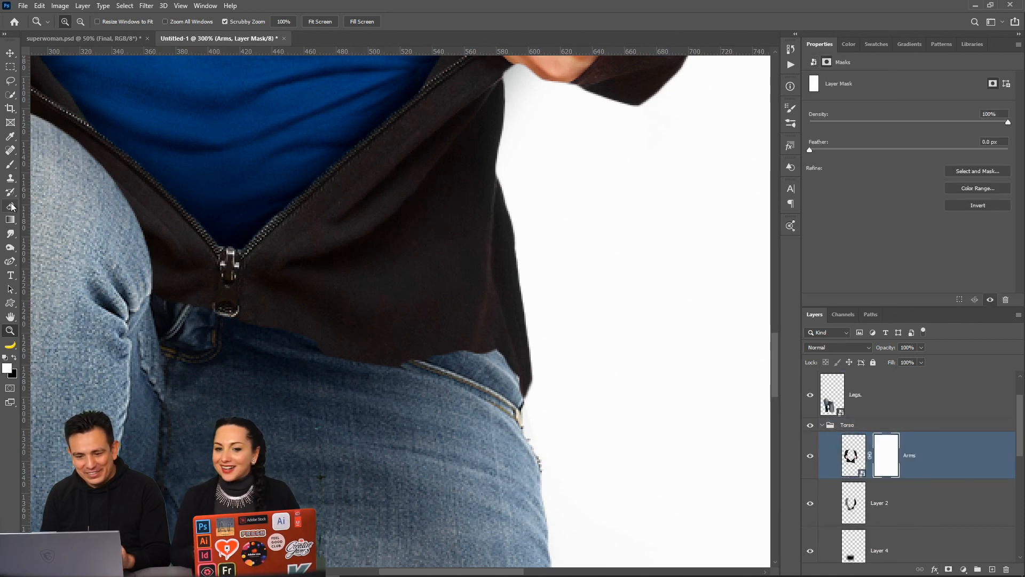
left_click(10, 163)
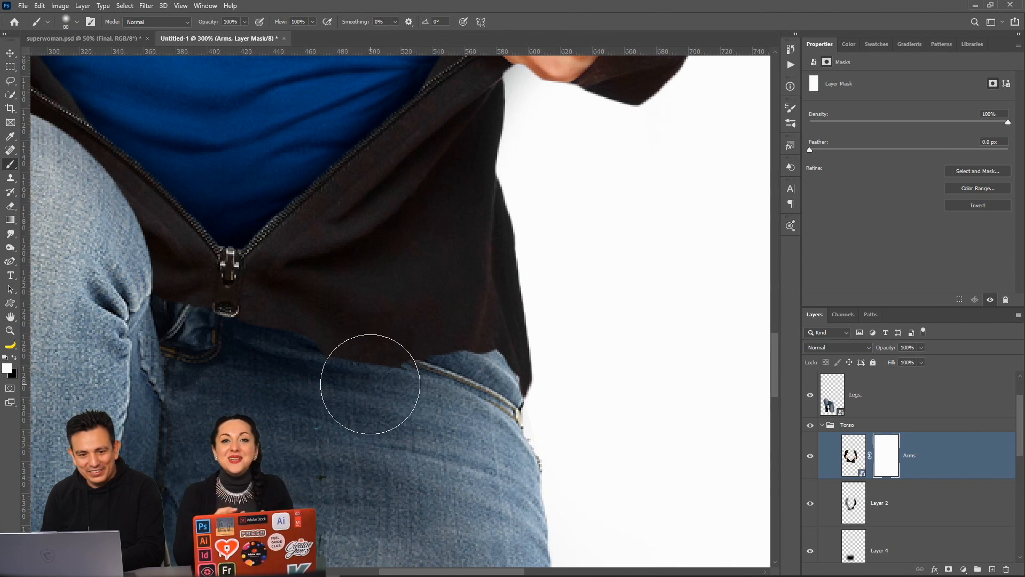
key("bracketright")
key("bracketright")
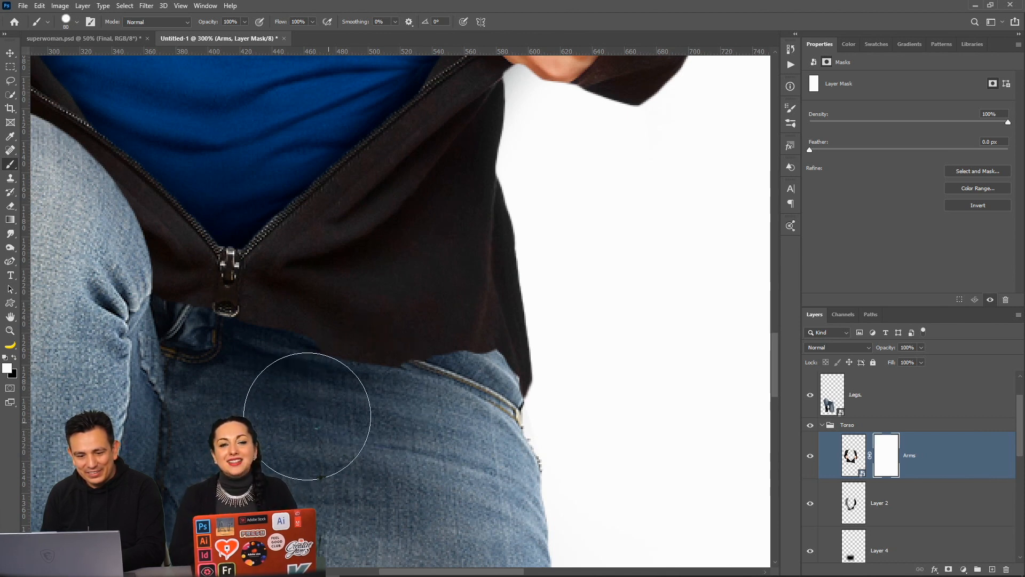
left_click(14, 357)
mouse_move(245, 389)
left_mouse_down()
mouse_move(334, 392)
mouse_move(401, 423)
mouse_move(448, 414)
mouse_move(400, 408)
mouse_move(441, 403)
mouse_move(461, 421)
mouse_move(416, 401)
mouse_move(334, 392)
left_mouse_up()
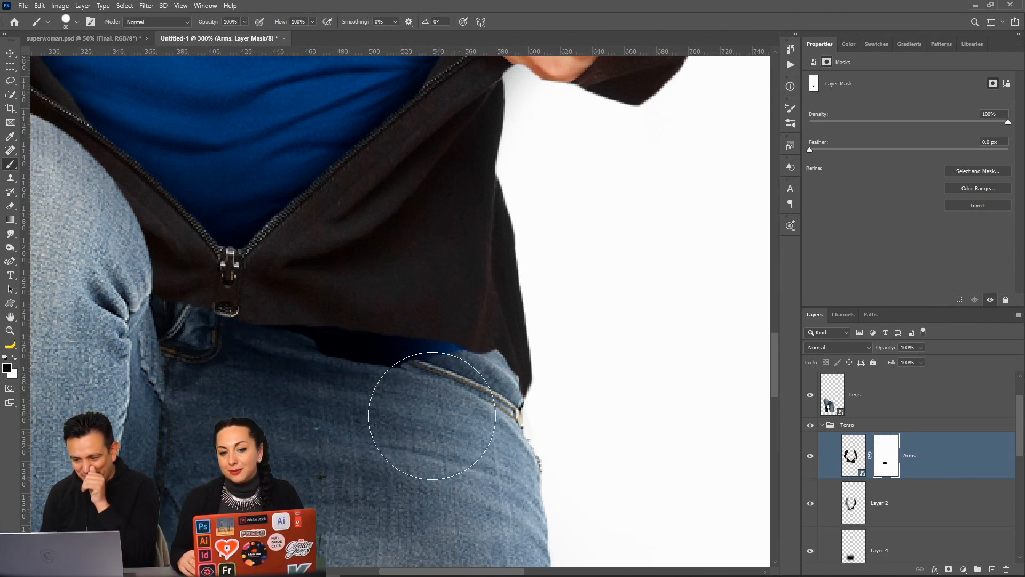
Delete the layer mask from the Arms layer and collapse the Torso group
left_click(822, 425)
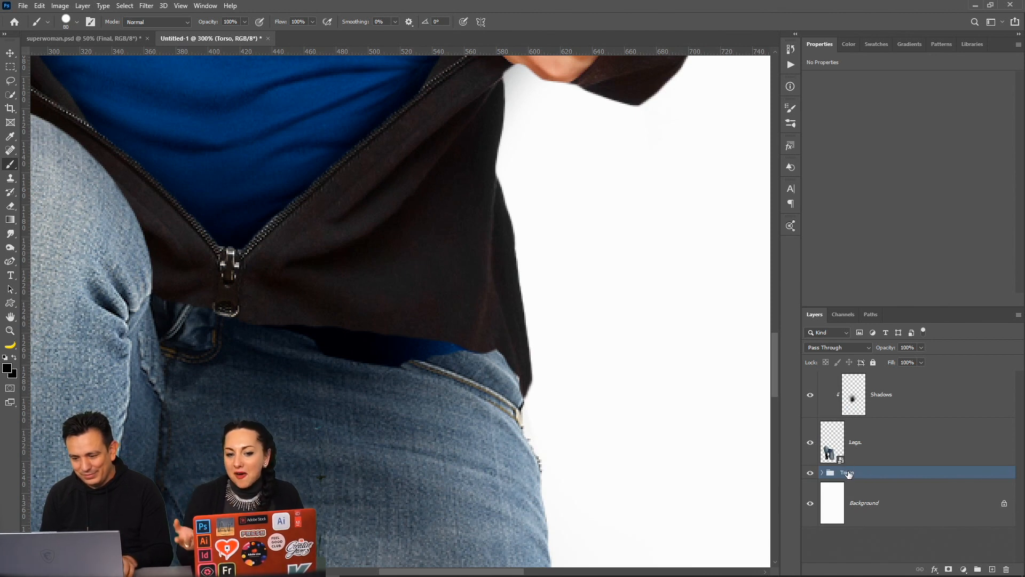
left_click(822, 473)
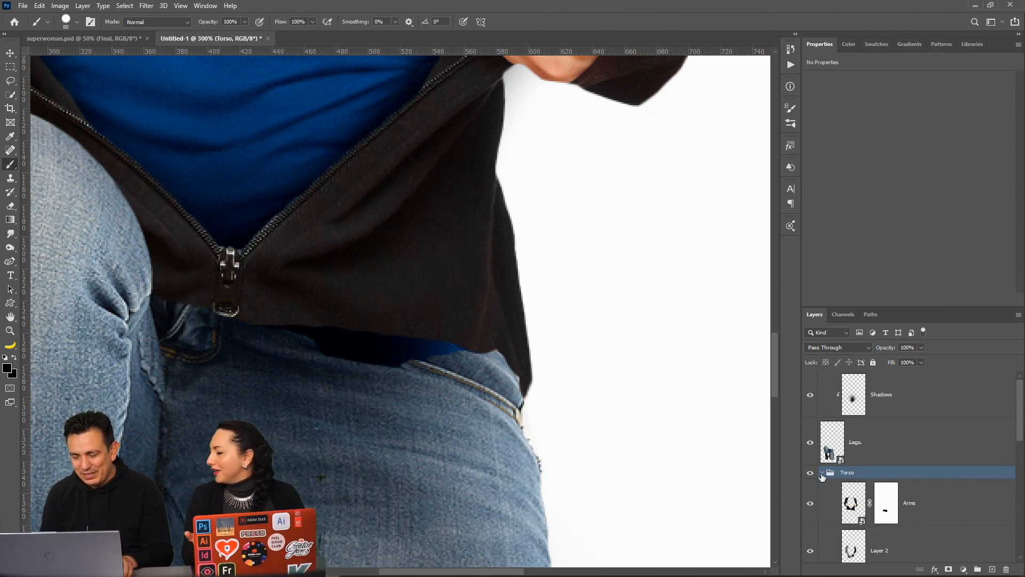
scroll(836, 485, "down", 1)
right_click(885, 463)
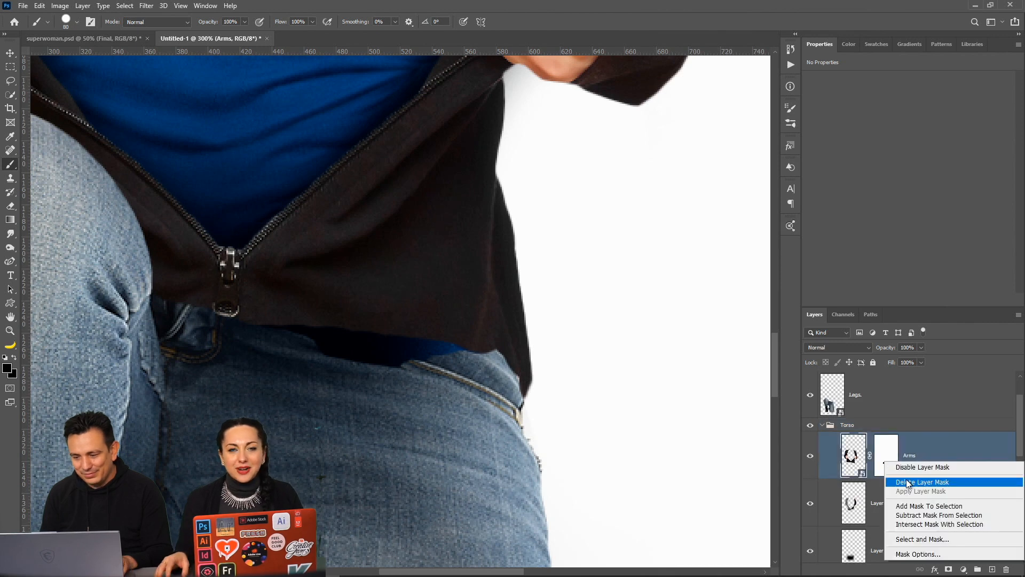
left_click(904, 482)
left_click(822, 426)
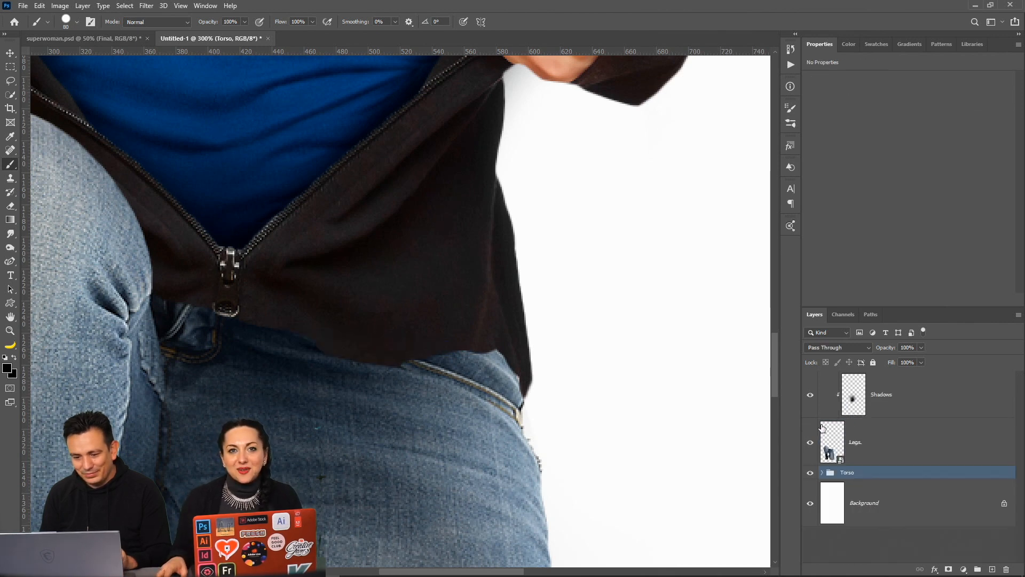
Hide the Torso group and open the contents of the Legs smart object for editing
left_click(811, 473)
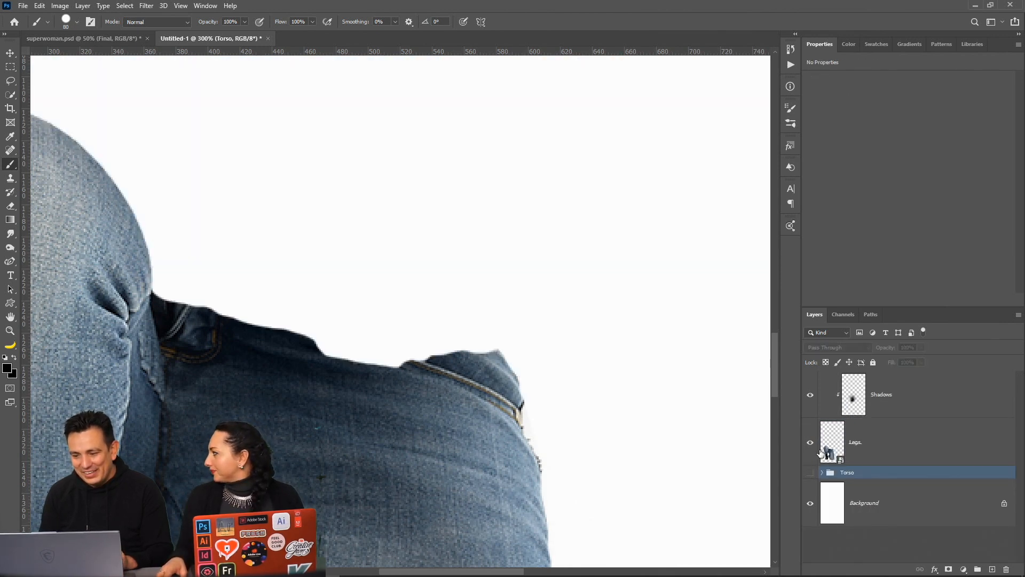
left_click(835, 457)
double_click(834, 457)
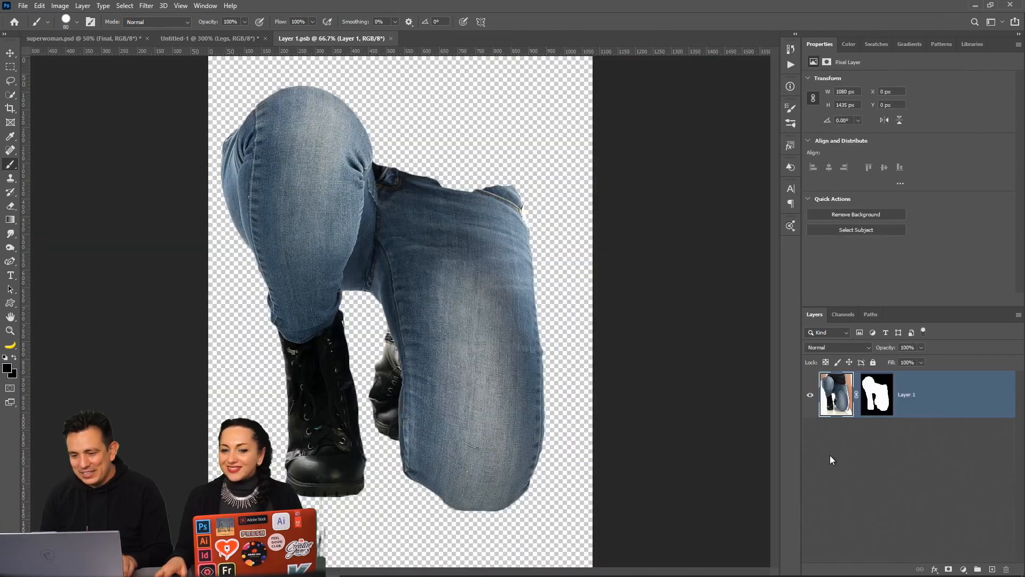
Disable and re-enable Layer 1's mask to examine the original photo around the waist of the jeans
left_click(876, 402, "shift")
left_click(877, 401, "shift")
left_click(876, 402, "shift")
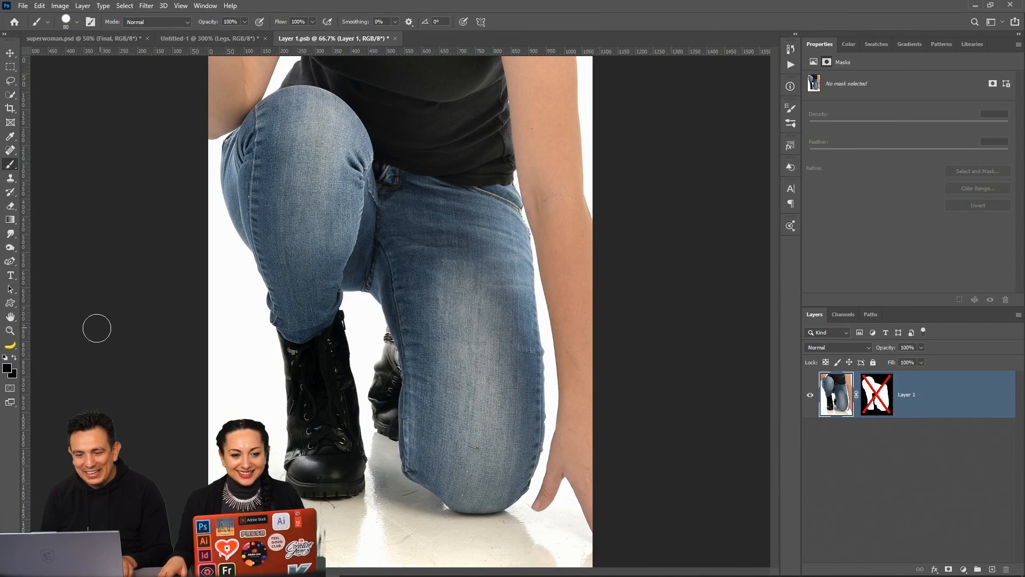
left_click(10, 331)
left_click(451, 165)
left_click(450, 165)
left_click(447, 165)
left_click(447, 165)
left_click(870, 402, "shift")
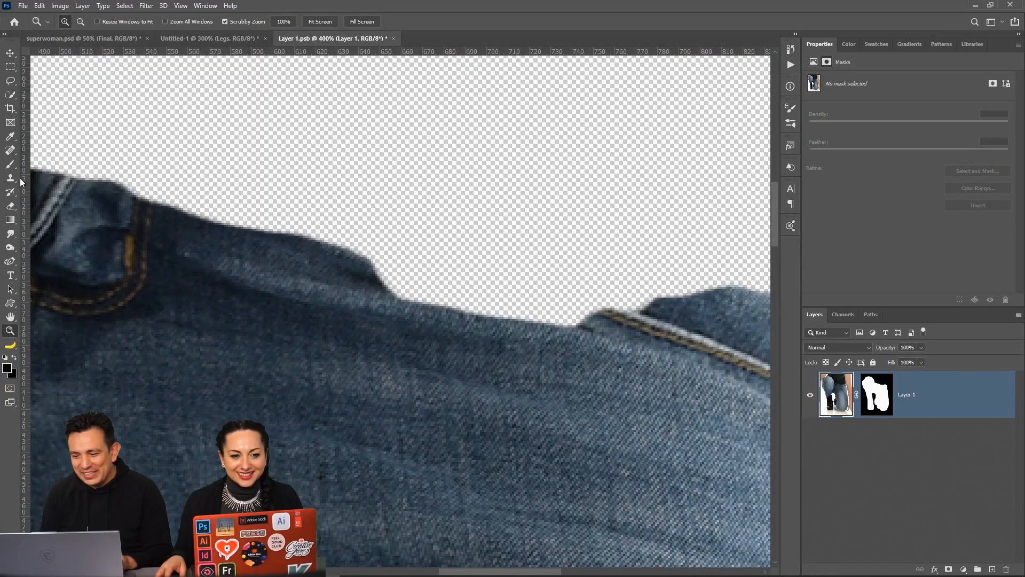
Paint white on Layer 1's mask along the waistline to reveal more of the jeans and black top up to the hip
left_click(10, 165)
left_click(868, 406)
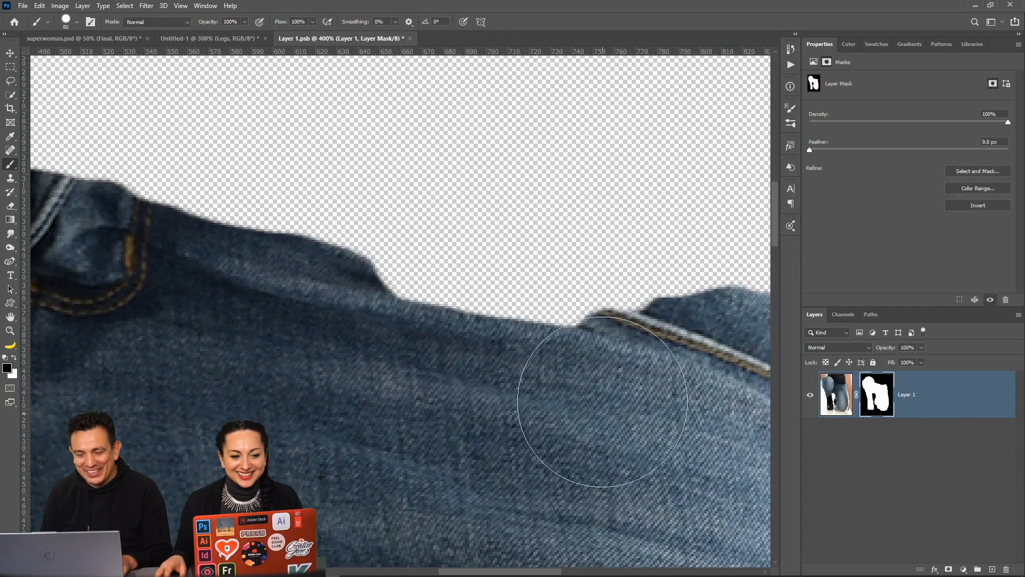
key("x")
mouse_move(415, 385)
left_mouse_down()
mouse_move(335, 353)
mouse_move(536, 411)
mouse_move(563, 396)
mouse_move(390, 350)
mouse_move(625, 415)
mouse_move(649, 410)
mouse_move(604, 389)
mouse_move(444, 354)
mouse_move(480, 346)
mouse_move(471, 355)
mouse_move(361, 337)
mouse_move(127, 286)
left_mouse_up()
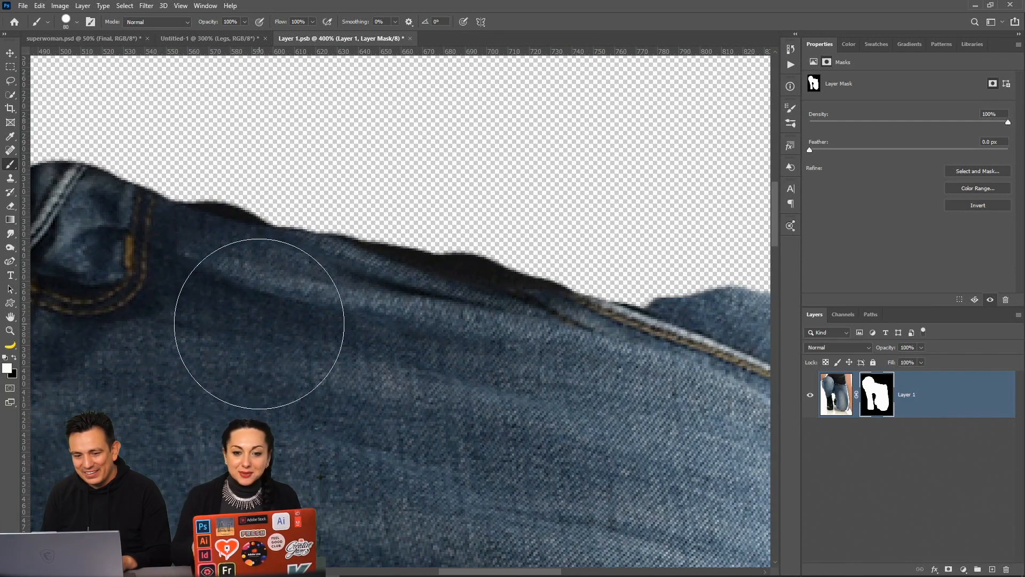
left_click_drag(256, 324, 468, 406)
mouse_move(275, 229)
left_mouse_down()
mouse_move(263, 298)
mouse_move(538, 391)
left_mouse_up()
left_click_drag(629, 407, 251, 351)
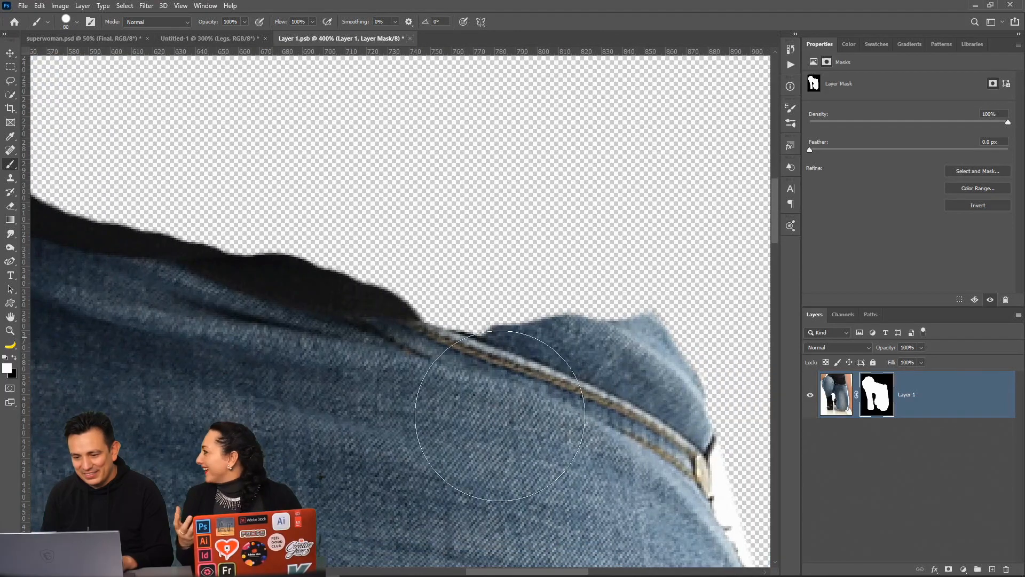
mouse_move(538, 409)
left_mouse_down()
mouse_move(540, 381)
mouse_move(618, 366)
mouse_move(599, 368)
mouse_move(610, 392)
mouse_move(327, 280)
left_mouse_up()
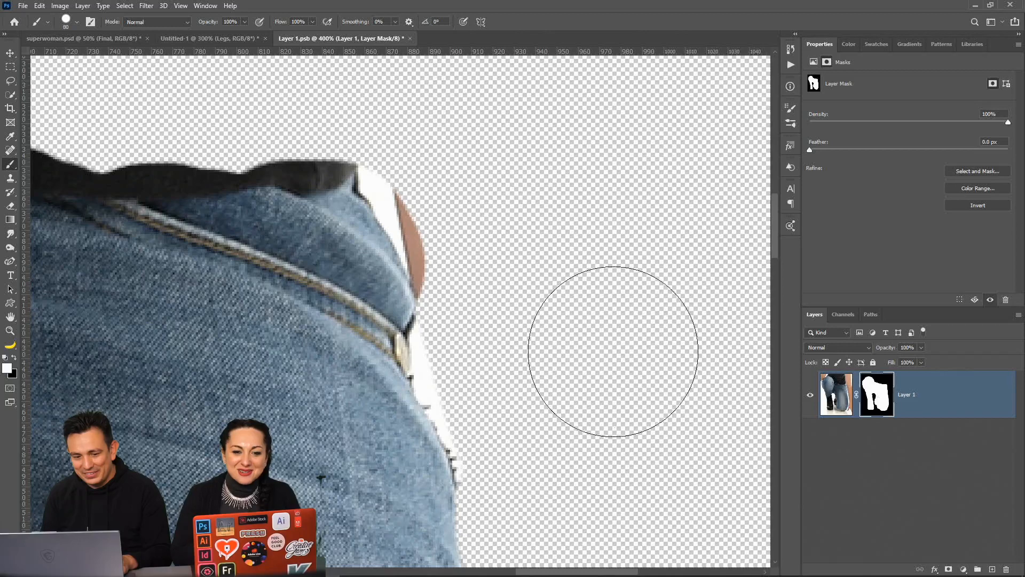
Paint black on Layer 1's mask to hide the arm and background spill beside the hip, and reduce the brush to 70 px
key("x")
left_click_drag(428, 138, 502, 273)
key("bracketleft")
key("bracketleft")
key("bracketleft")
key("bracketleft")
key("bracketleft")
key("bracketleft")
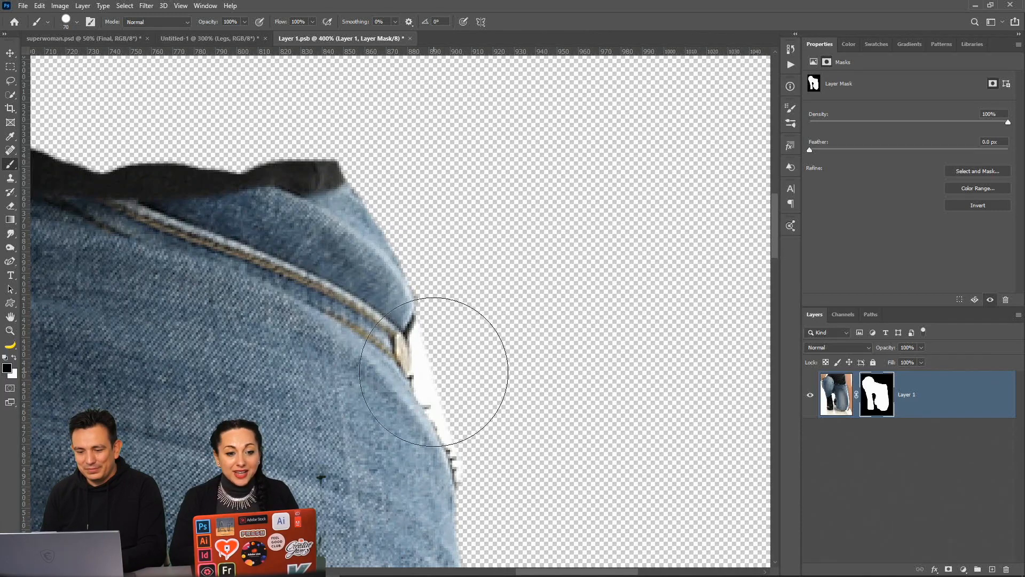
Mask out the white fringe beside the belt loop at the jeans' hip using a 10 px black brush
key("bracketleft")
key("bracketleft")
key("bracketleft")
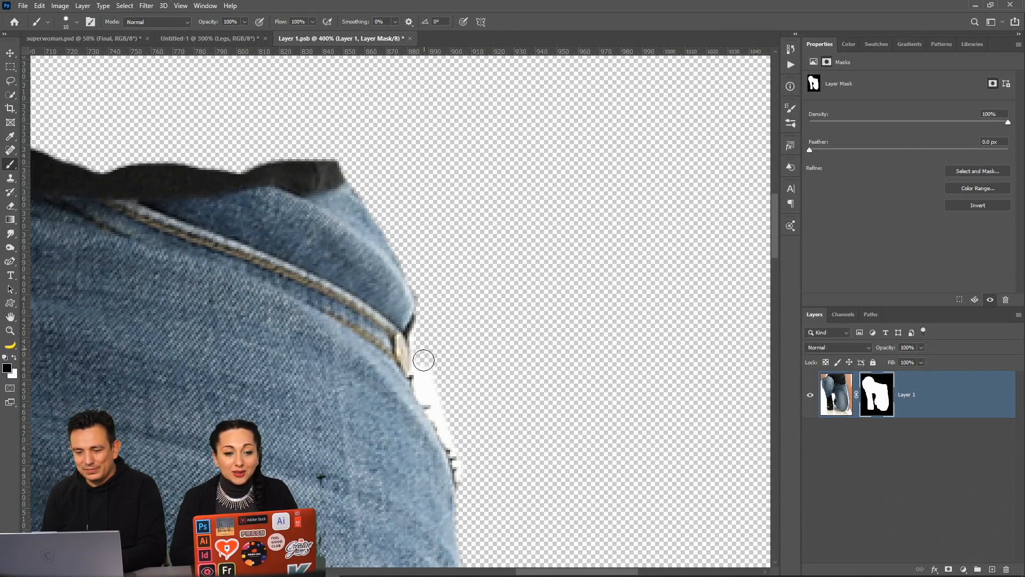
mouse_move(423, 357)
left_mouse_down()
mouse_move(426, 390)
mouse_move(478, 497)
left_mouse_up()
Mask out the black shirt hem along the jeans' waistline up to the bent knee, enlarging the brush to 30 px
mouse_move(342, 209)
left_mouse_down()
mouse_move(589, 316)
mouse_move(582, 290)
mouse_move(509, 282)
mouse_move(330, 293)
mouse_move(149, 237)
left_mouse_up()
mouse_move(203, 247)
left_mouse_down()
mouse_move(267, 274)
mouse_move(333, 282)
mouse_move(321, 278)
left_mouse_up()
key("bracketright")
key("bracketright")
mouse_move(687, 279)
left_mouse_down()
mouse_move(604, 274)
mouse_move(677, 280)
mouse_move(597, 277)
mouse_move(439, 305)
mouse_move(334, 273)
mouse_move(430, 300)
left_mouse_up()
left_click_drag(331, 263, 566, 290)
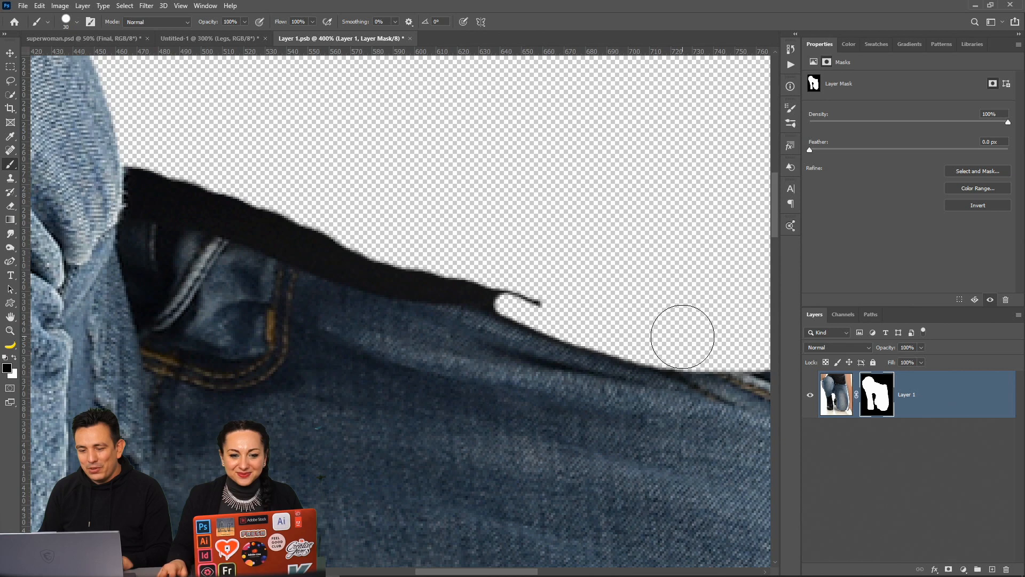
mouse_move(630, 321)
left_mouse_down()
mouse_move(392, 262)
mouse_move(289, 222)
mouse_move(414, 249)
left_mouse_up()
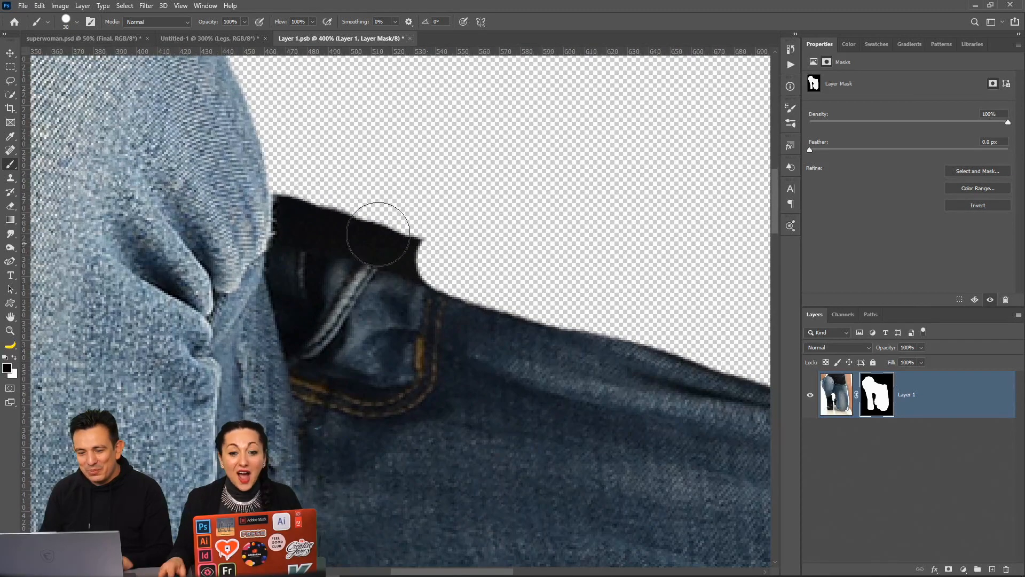
mouse_move(309, 207)
left_mouse_down()
mouse_move(304, 213)
mouse_move(327, 225)
mouse_move(473, 263)
left_mouse_up()
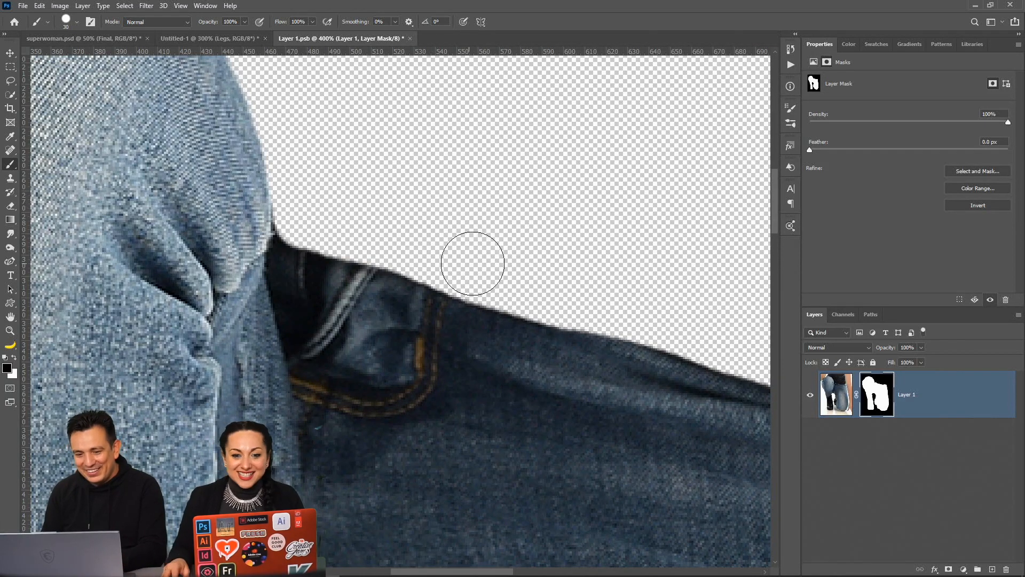
Refine the waistline's mask edge beside the bent knee with an 8 px brush and save the smart object's contents
key("bracketleft")
key("bracketleft")
key("bracketleft")
key("bracketleft")
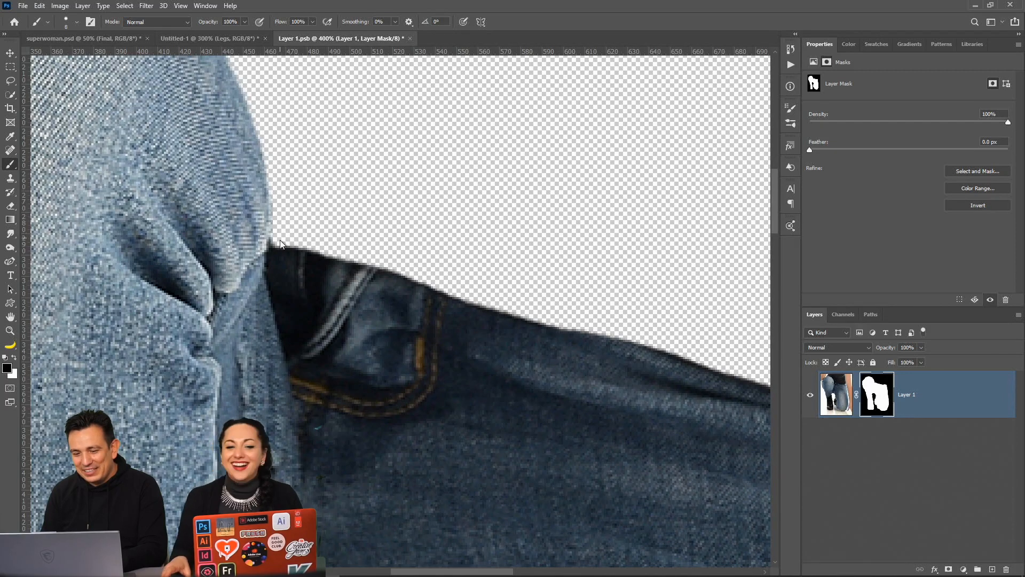
left_click_drag(297, 244, 366, 256)
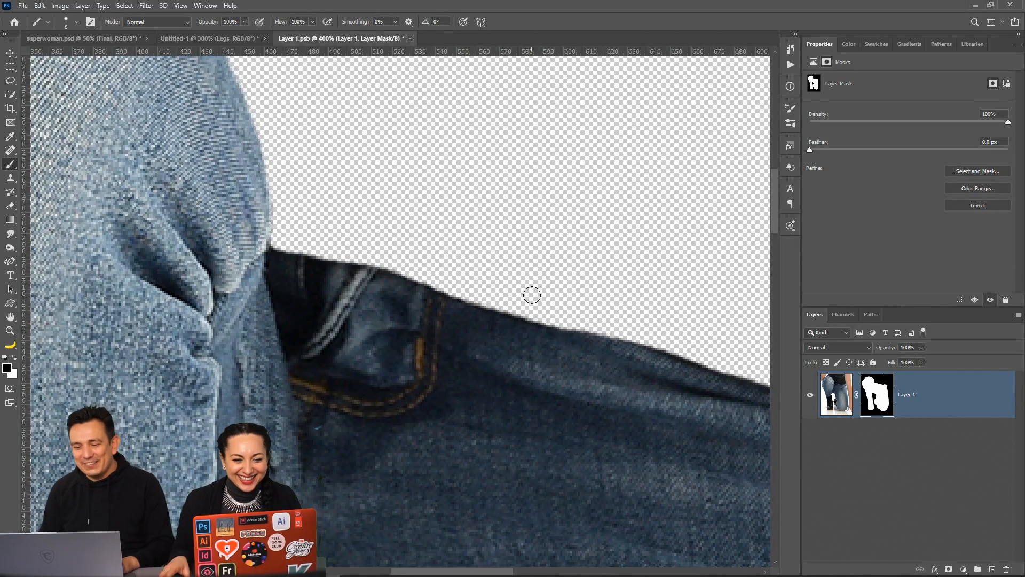
left_click_drag(540, 287, 222, 202)
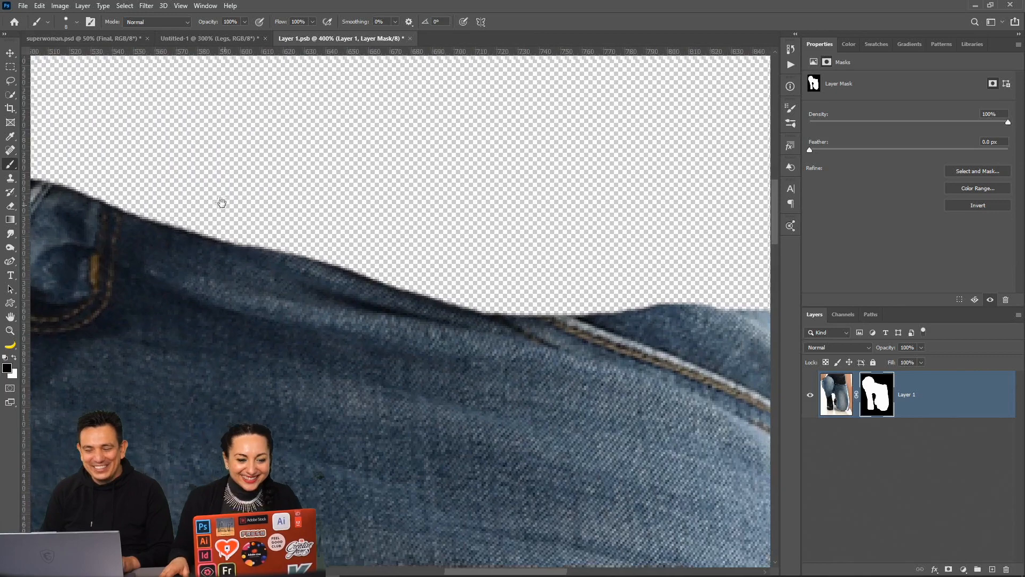
double_click(10, 332)
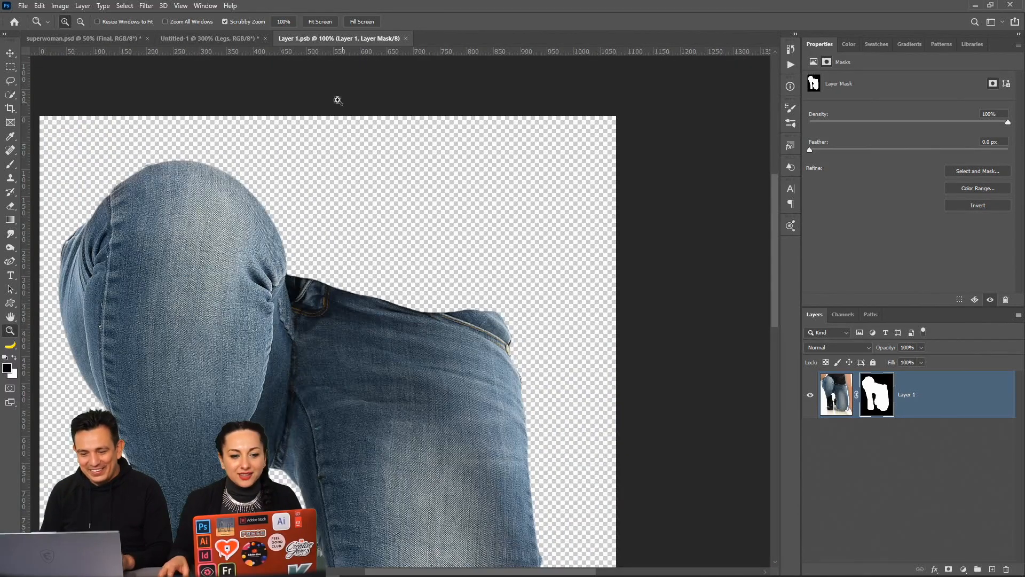
Return to the Untitled-1 composite and make the Torso group visible to check it against the legs
left_click(209, 39)
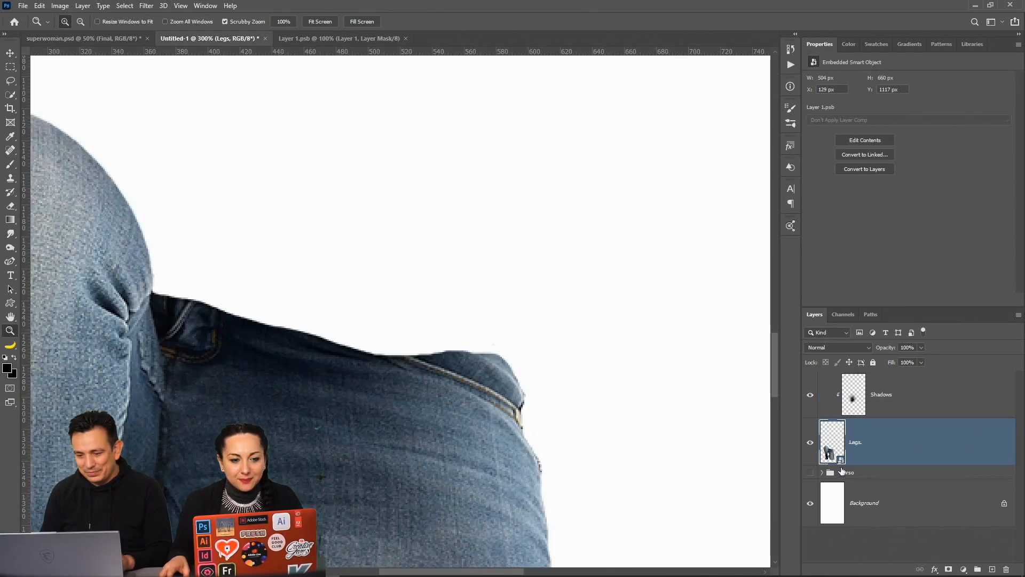
scroll(842, 469, "up", 1)
left_click(811, 473)
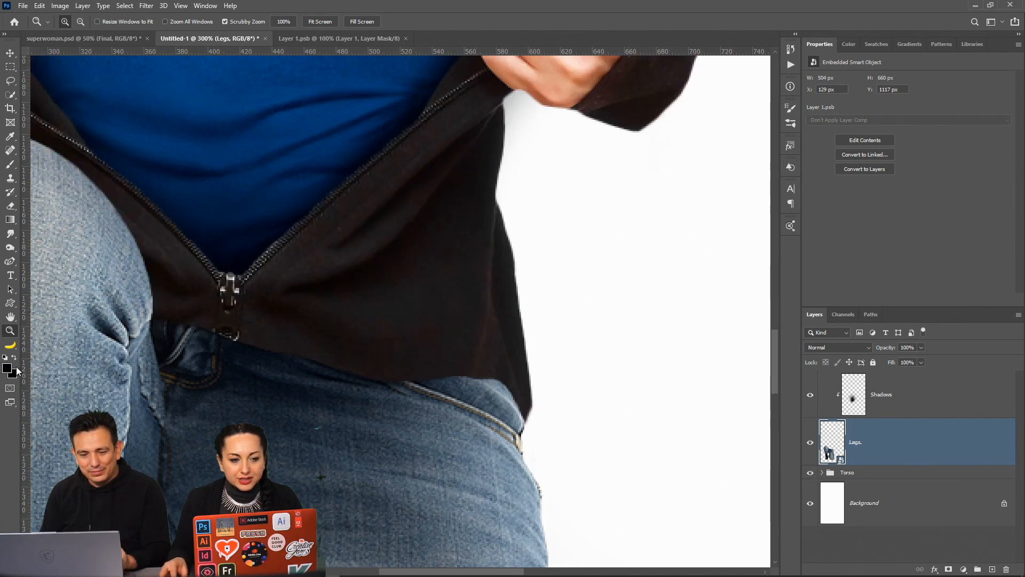
double_click(9, 331)
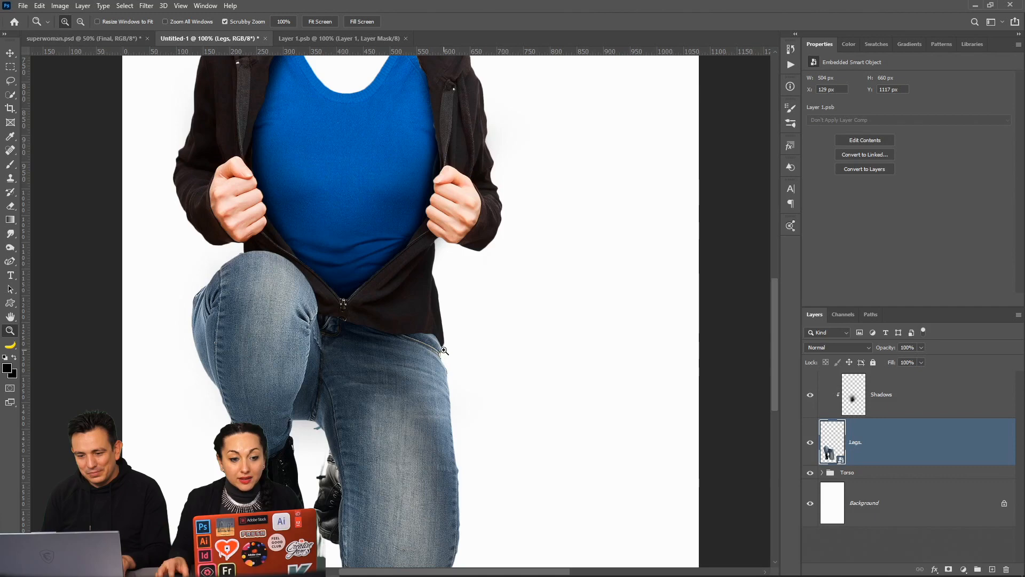
Save the composite on the computer as a Photoshop file named adobe-live
key("ctrl+s")
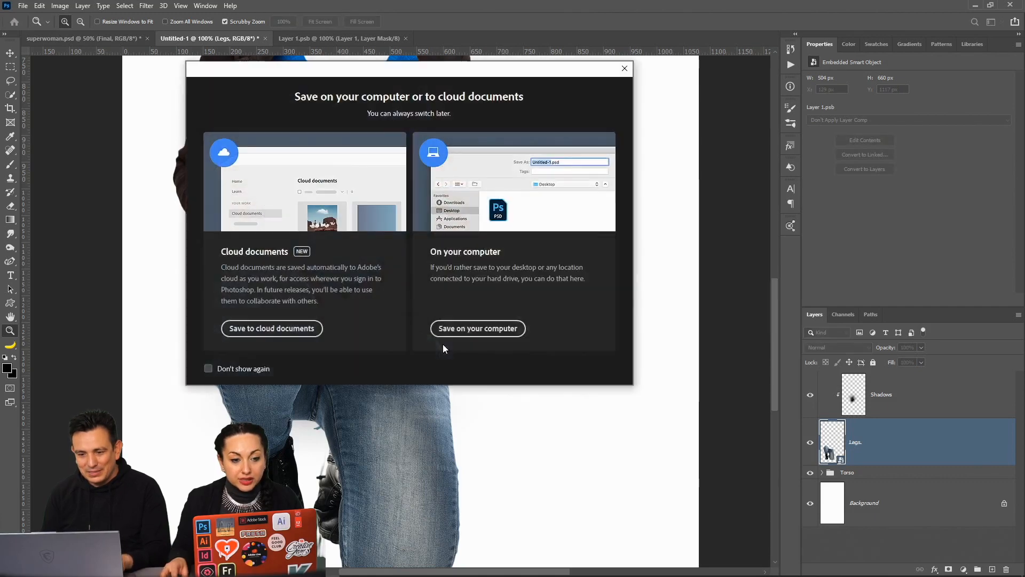
left_click(479, 327)
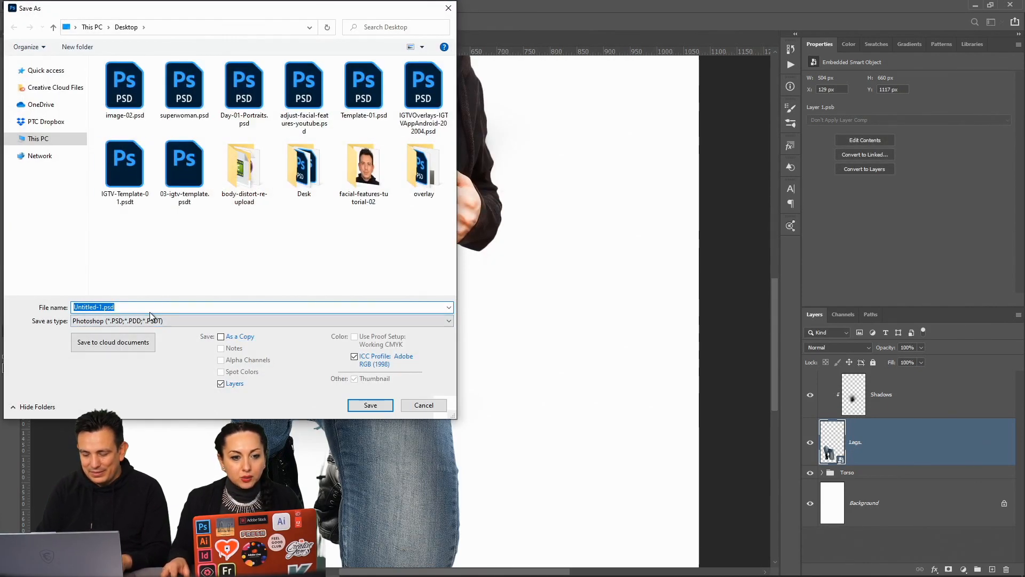
type("adobe-l")
key("Return")
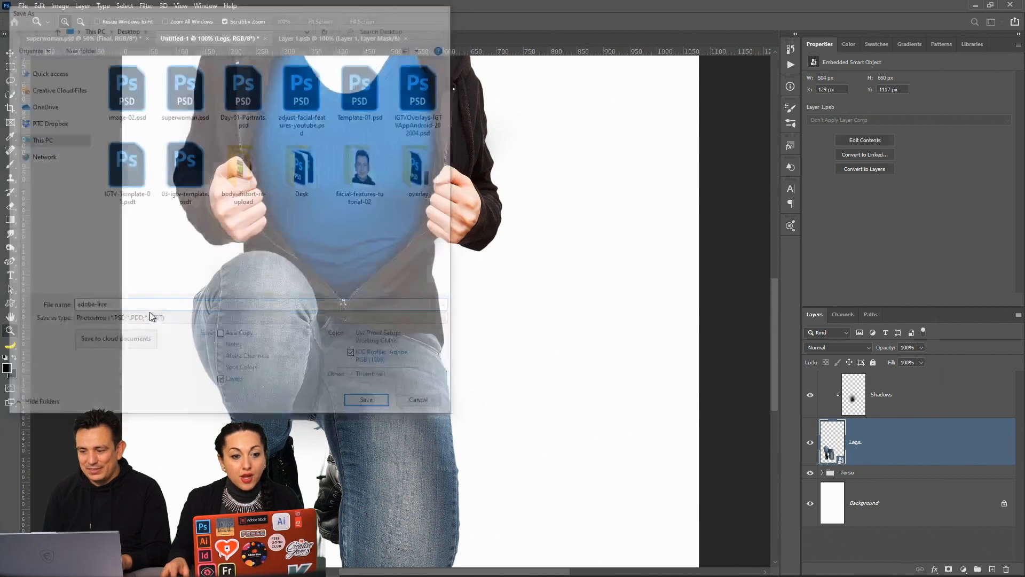
left_click(921, 304)
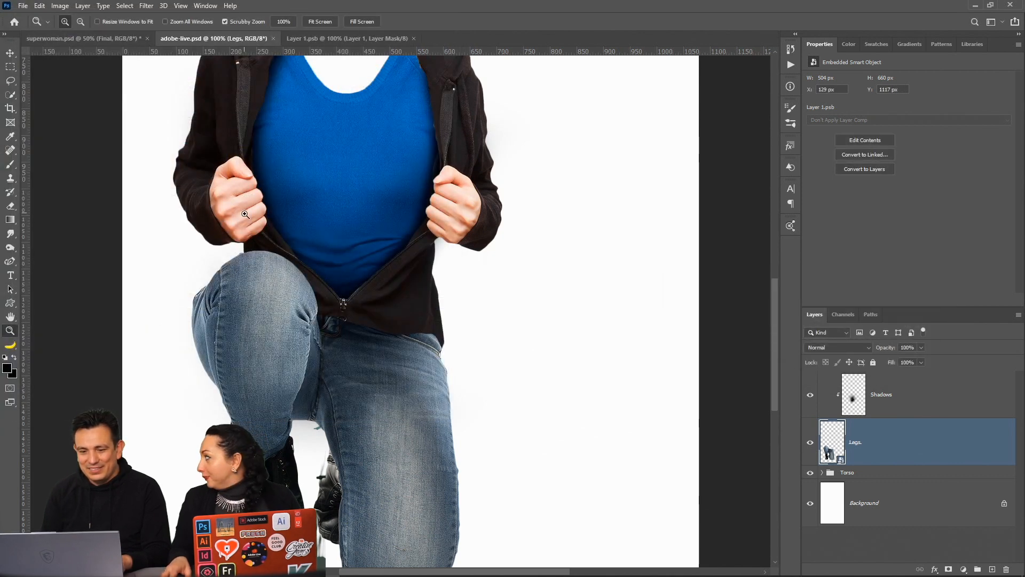
Group the Shadows and Legs layers and name the group Legs
key("ctrl+0")
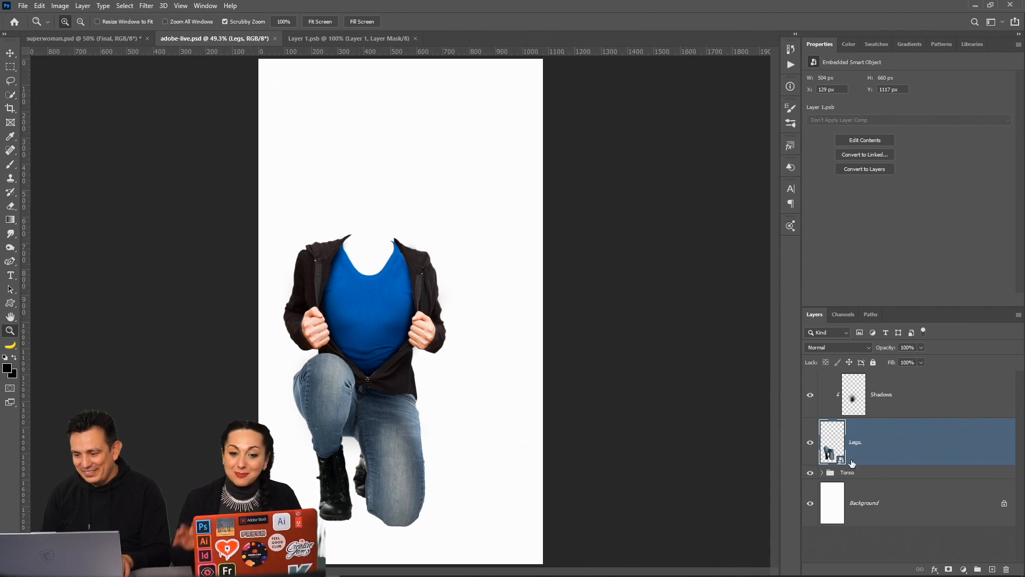
left_click(908, 409, "shift")
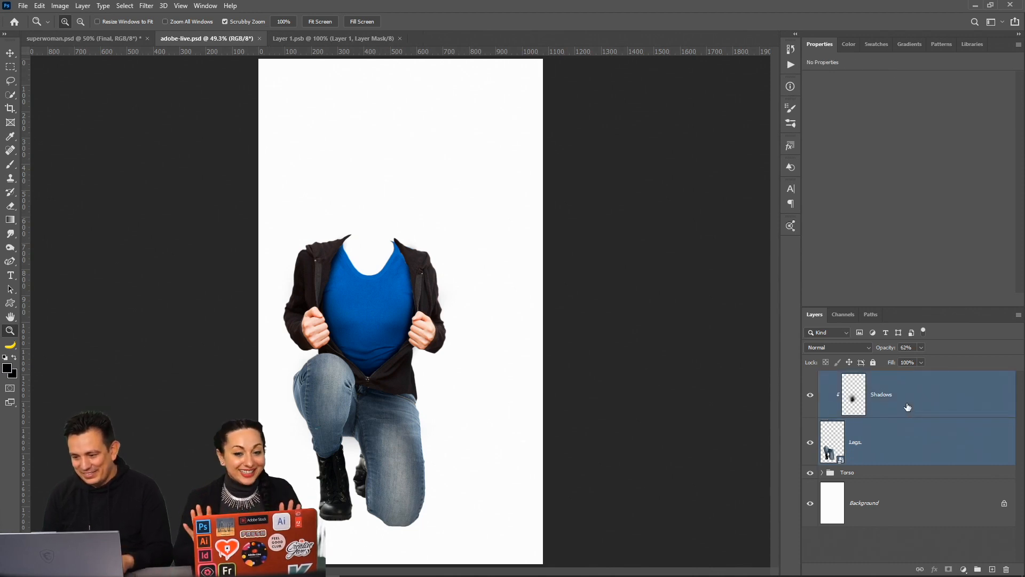
key("ctrl+g")
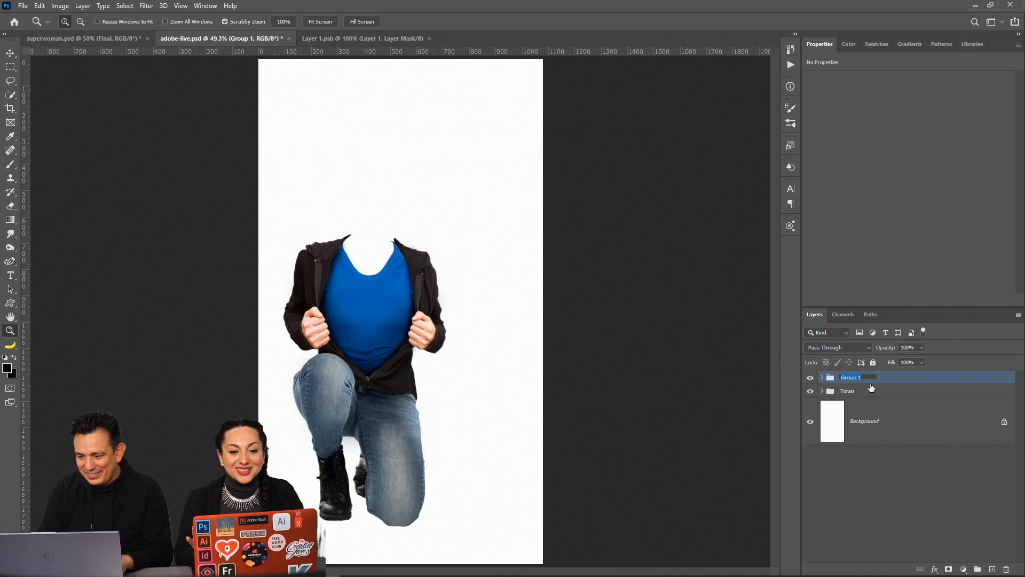
key("Return")
double_click(861, 380)
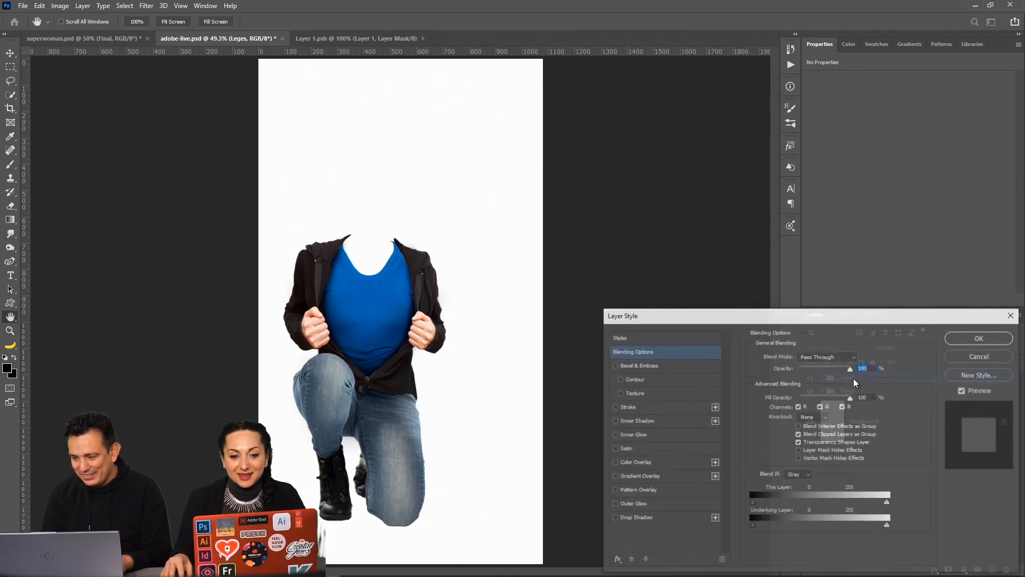
left_click(976, 356)
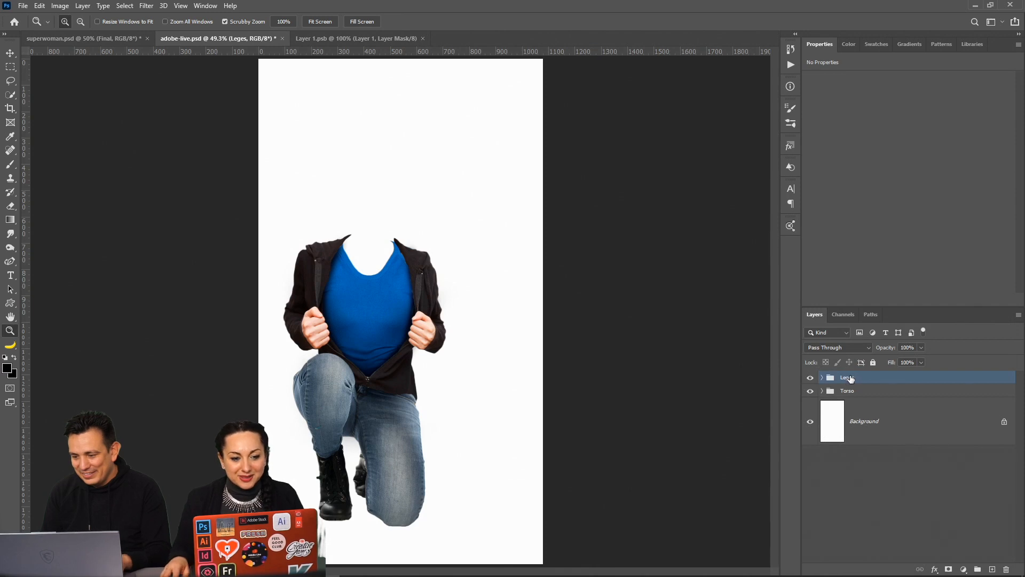
key("Return")
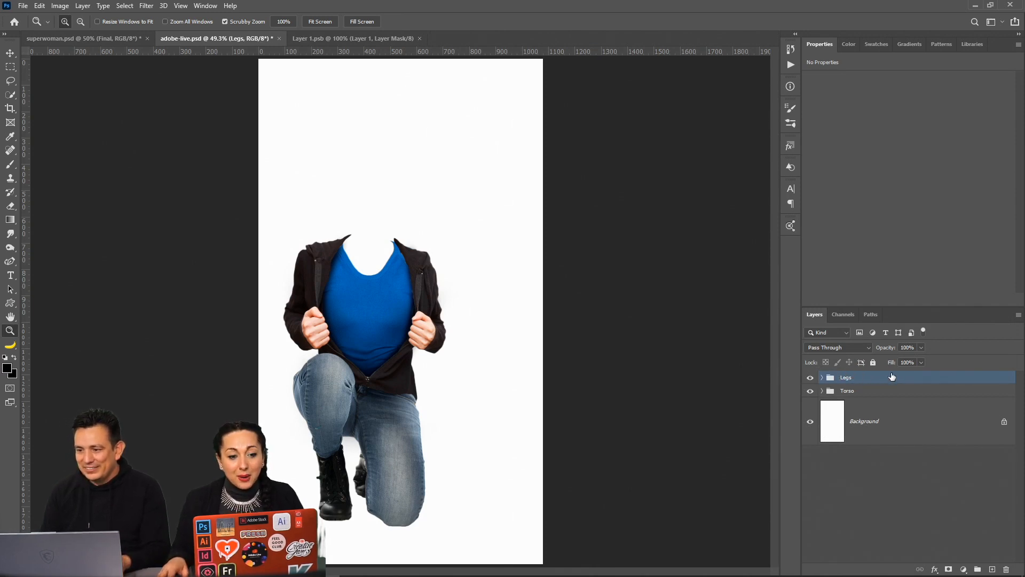
Place the library photo of the curly-haired woman on blue, scaled to 41.87%, over the torso
left_click(972, 44)
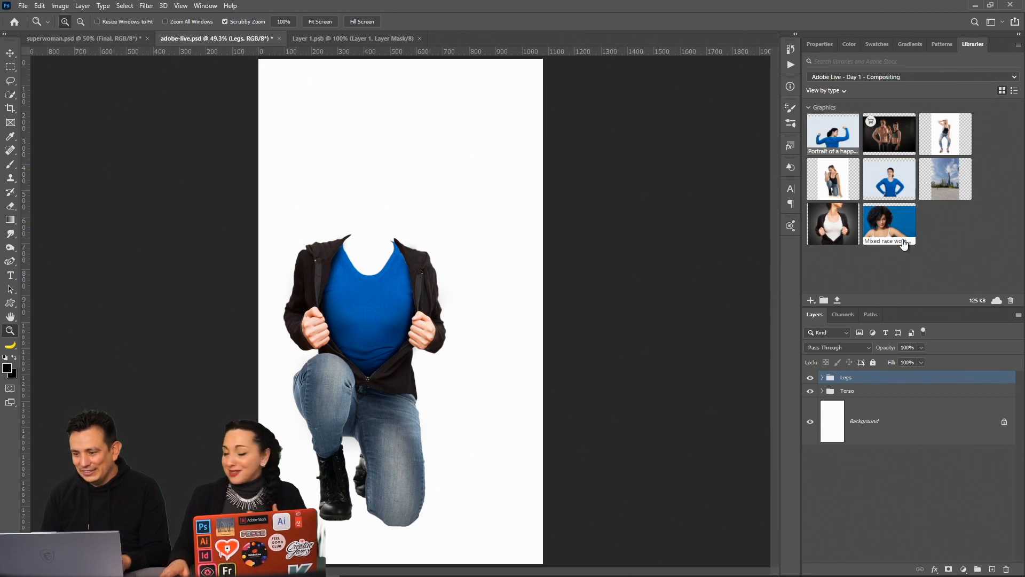
left_click_drag(891, 236, 924, 377)
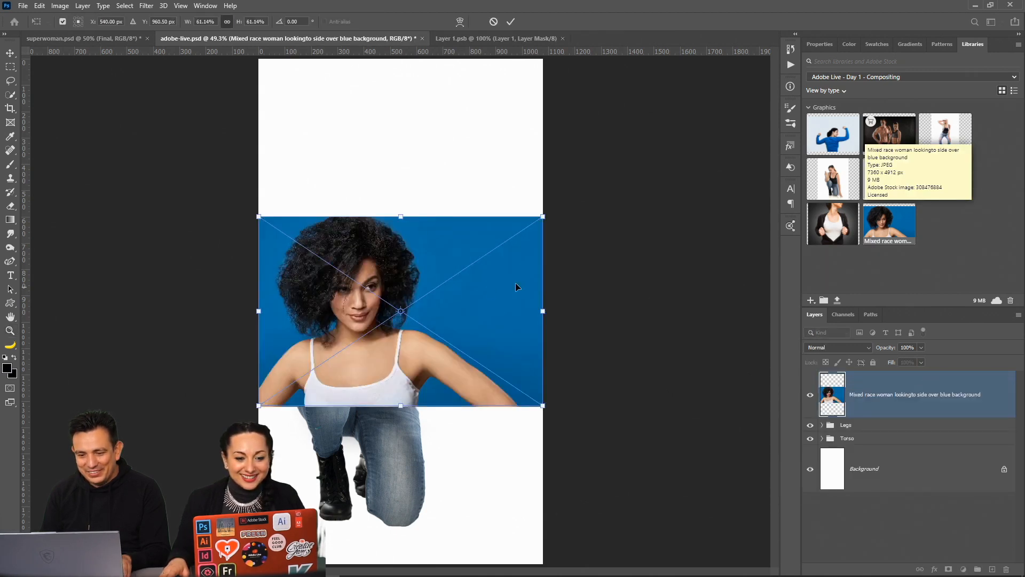
left_click_drag(543, 218, 450, 274)
left_click_drag(368, 338, 393, 255)
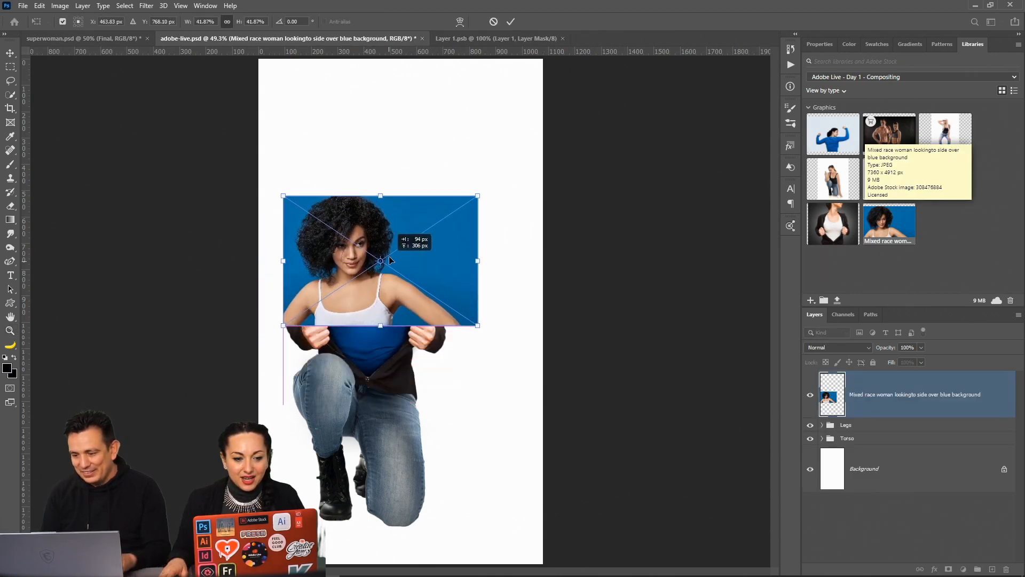
key("Return")
Move the placed photo's layer beneath the Torso group, directly above the Background
key("z")
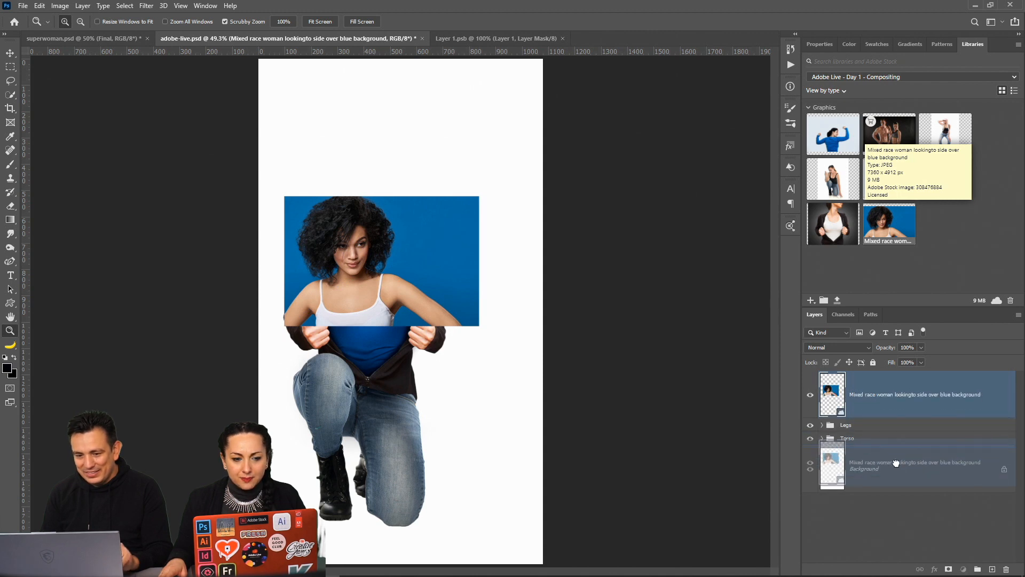
left_click_drag(897, 462, 896, 460)
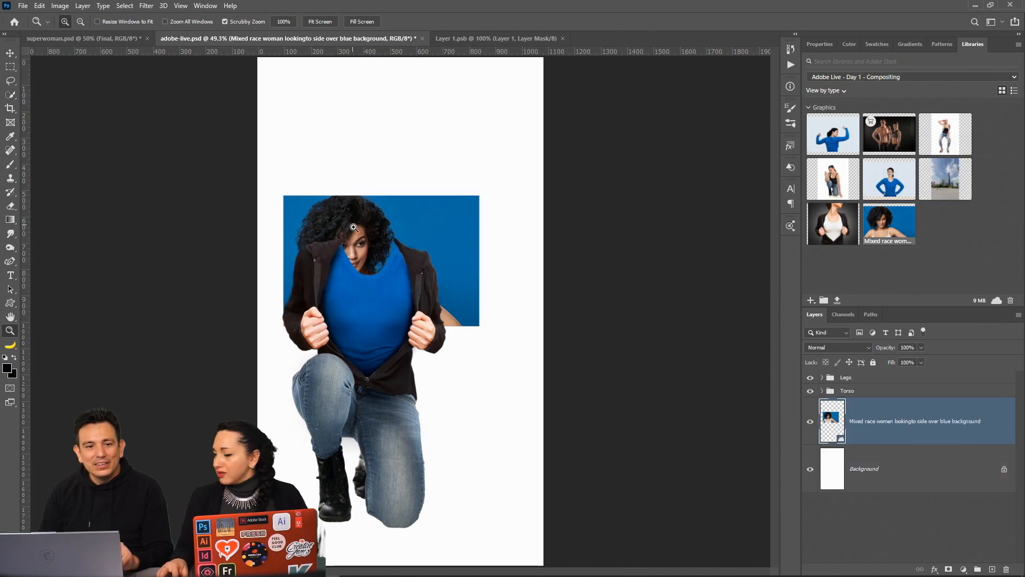
left_click(350, 224)
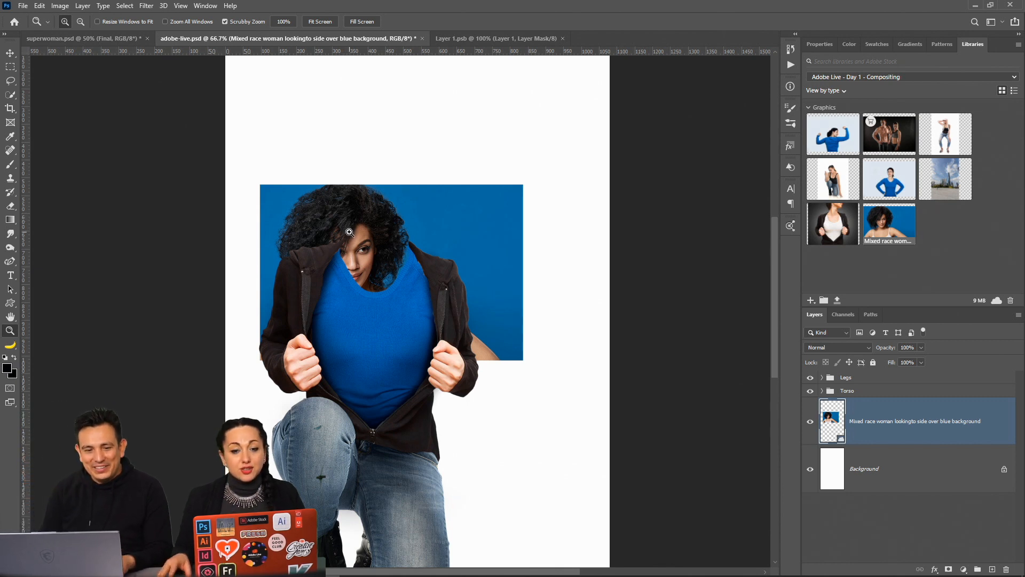
Raise the woman's photo above the collar, then scale it to 47.37% and rotate it 4.21° around a pivot at the jacket's shoulder
key("v")
left_click_drag(371, 231, 383, 181)
key("ctrl+t")
left_click(298, 255, "alt")
left_click_drag(558, 122, 568, 142)
left_click_drag(454, 300, 467, 298)
left_click_drag(556, 149, 594, 125)
left_click_drag(511, 235, 488, 244)
Enlarge the woman's photo to 50.52%, rotate it to 7.09° and fit her neck into the jacket's collar
right_click(388, 259)
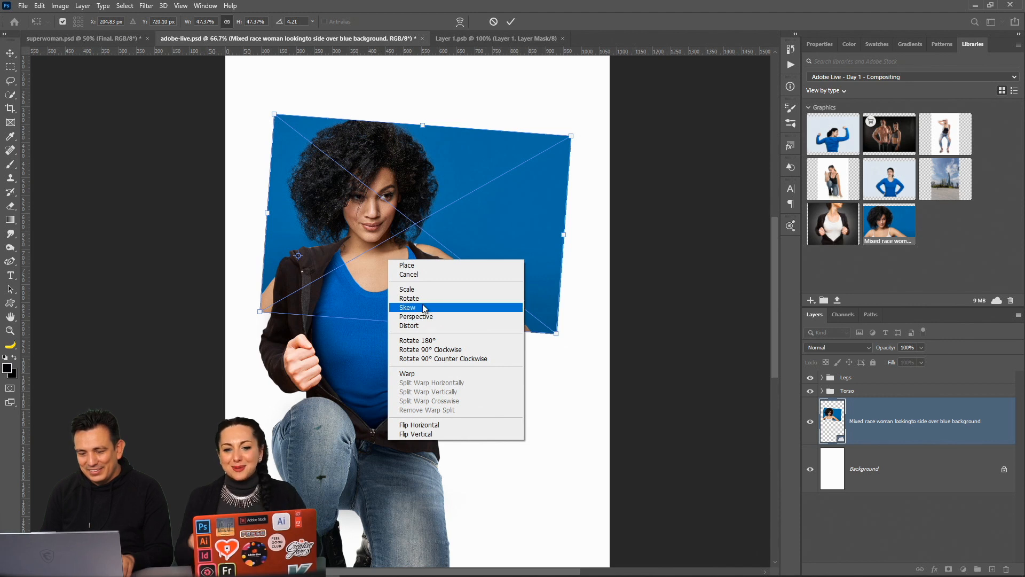
left_click(425, 308)
left_click_drag(555, 333, 570, 344)
left_click_drag(273, 114, 270, 111)
left_click_drag(477, 303, 478, 299)
mouse_move(591, 352)
left_mouse_down()
mouse_move(582, 348)
mouse_move(586, 357)
left_mouse_up()
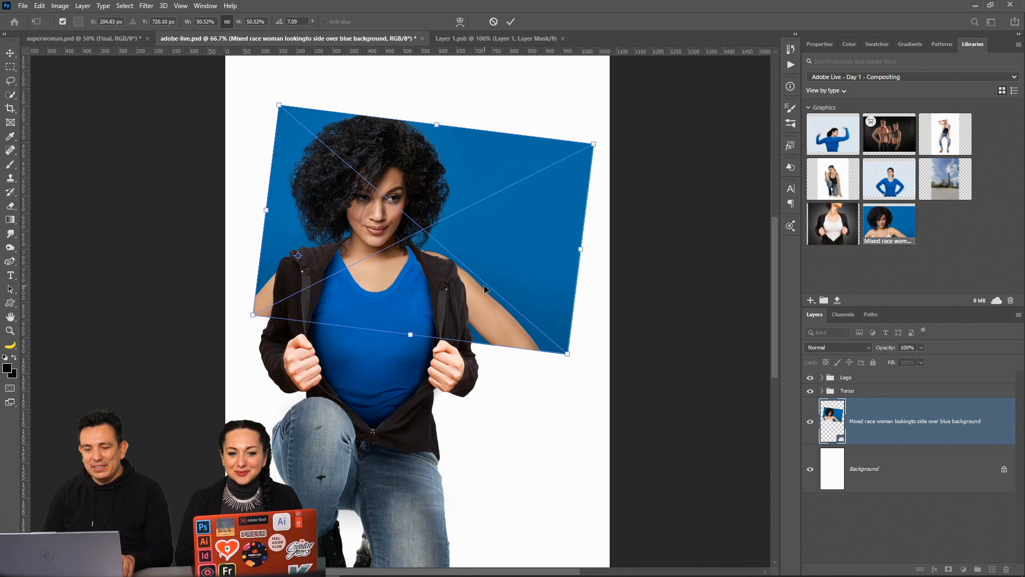
left_click_drag(486, 287, 489, 287)
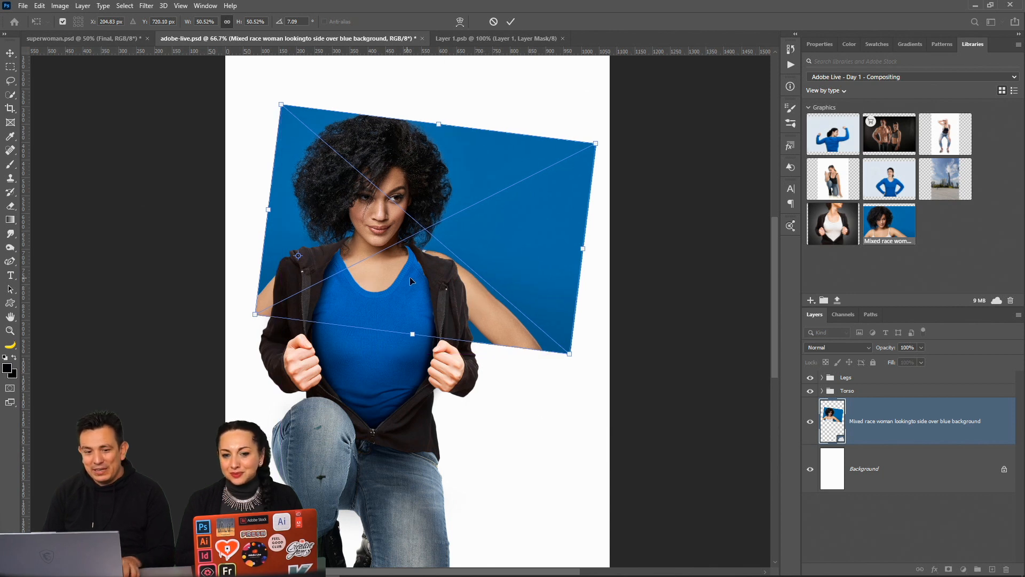
Draw a loose Lasso selection around the woman's hair, head, neck and upper chest
left_click(12, 83)
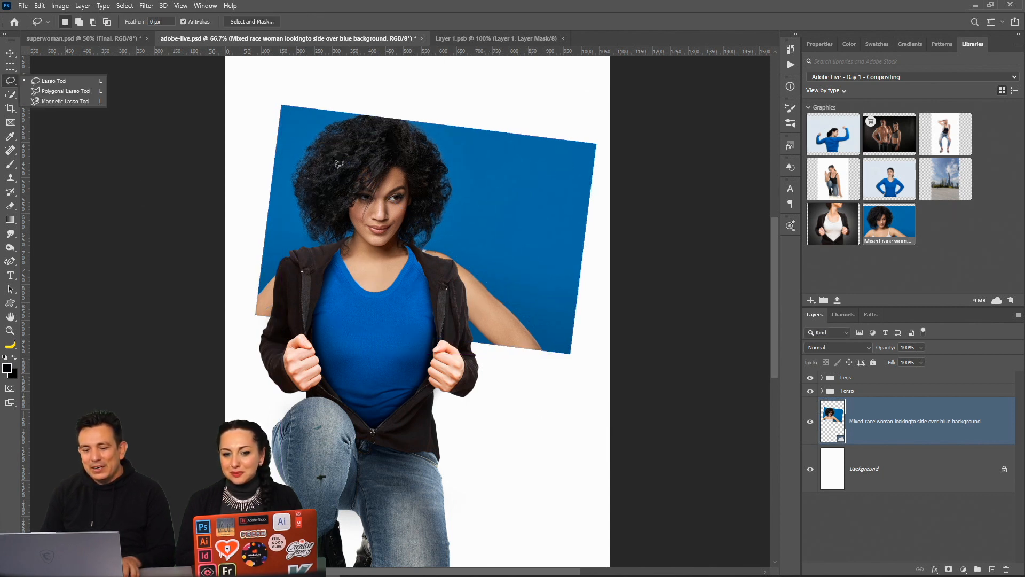
left_click(291, 108)
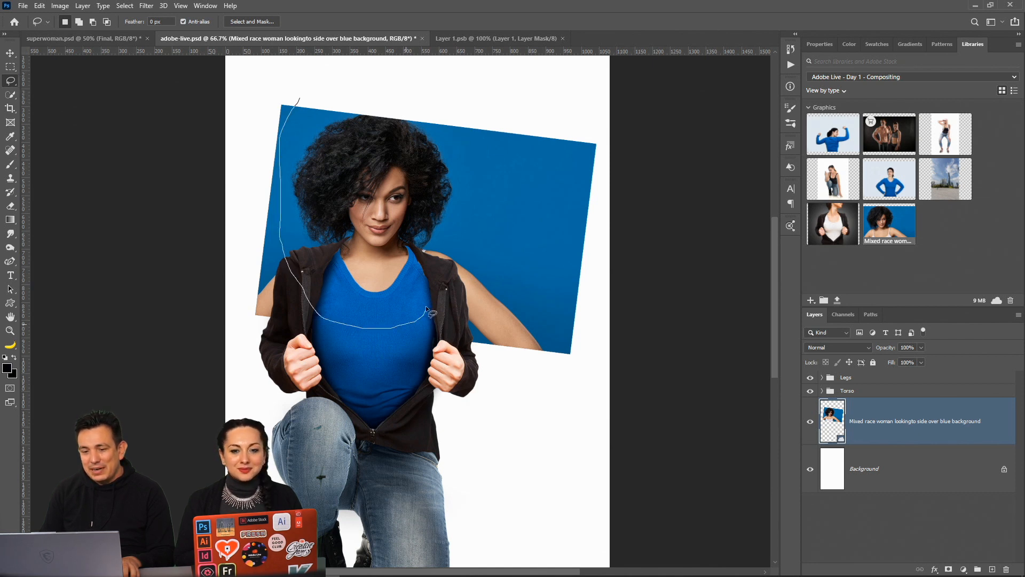
left_click_drag(444, 101, 300, 98)
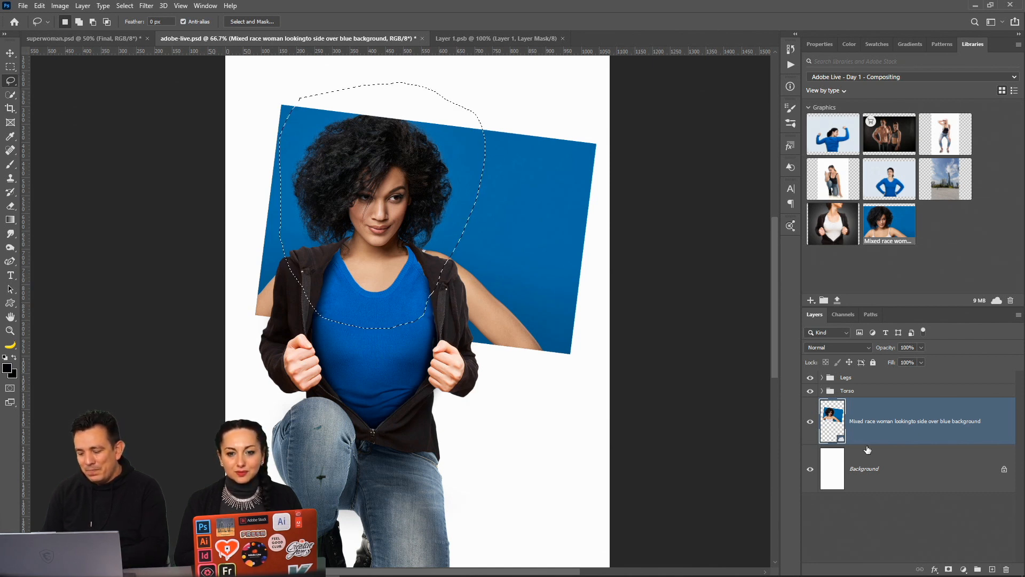
Copy the selected head area to a new layer and delete the original photo layer
key("ctrl+j")
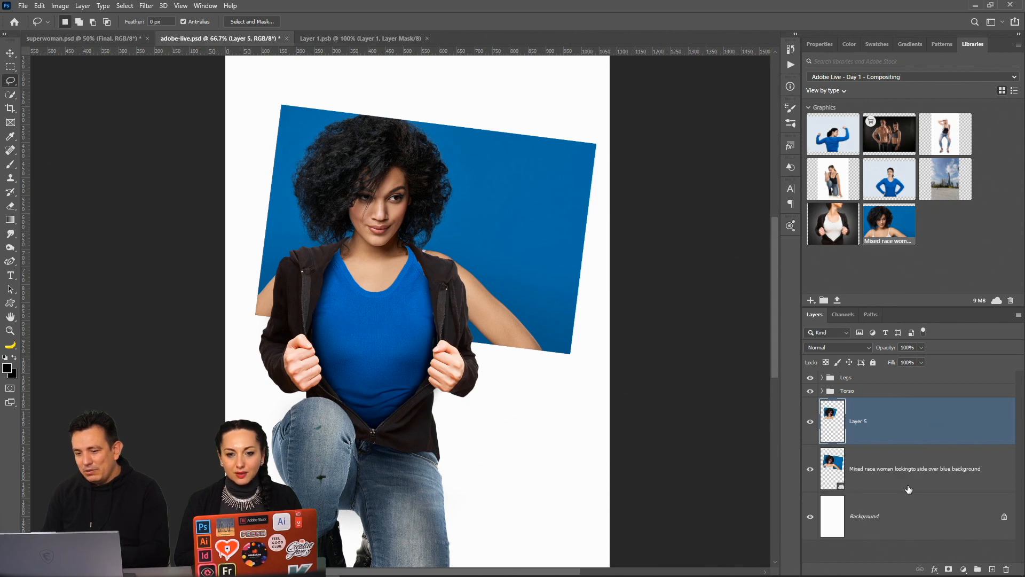
left_click(898, 470)
key("Delete")
Convert the cut-out head layer to a smart object
right_click(905, 424)
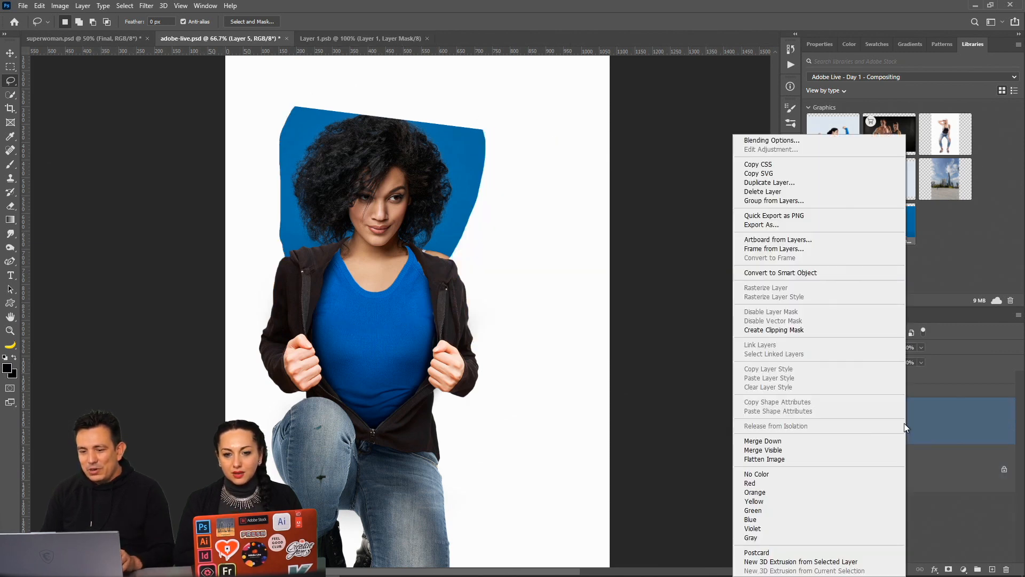
left_click(838, 275)
double_click(8, 331)
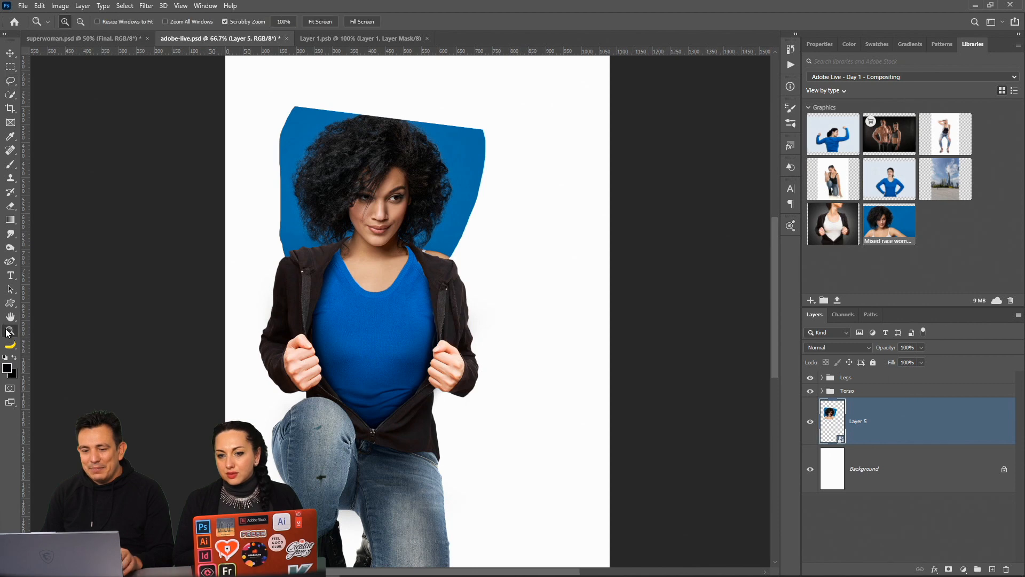
right_click(325, 292)
left_click(361, 298)
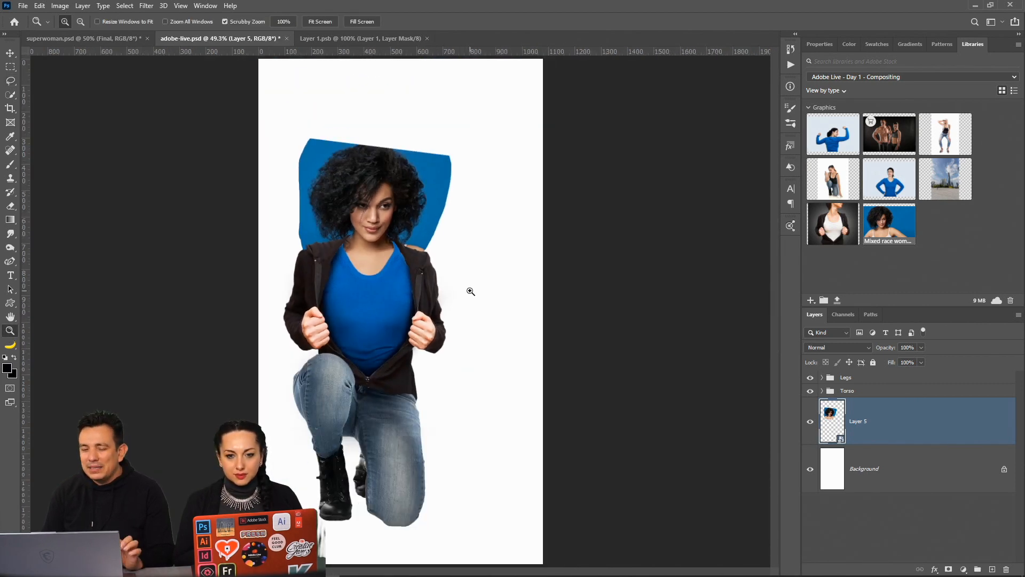
Nudge the head layer slightly down into the jacket's collar
left_click(10, 53)
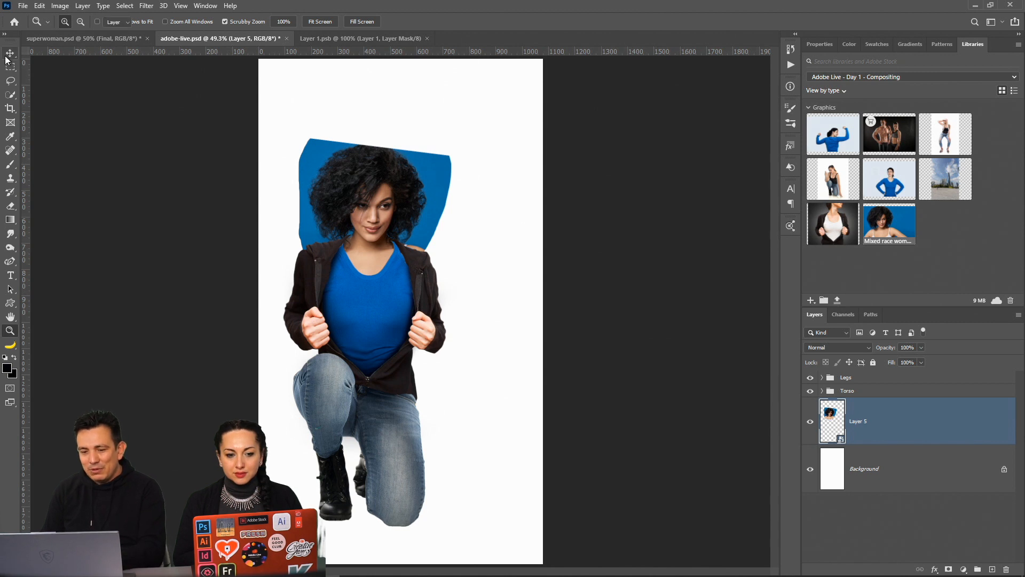
key("Down")
key("Down")
key("Down")
key("Down")
key("Down")
key("Down")
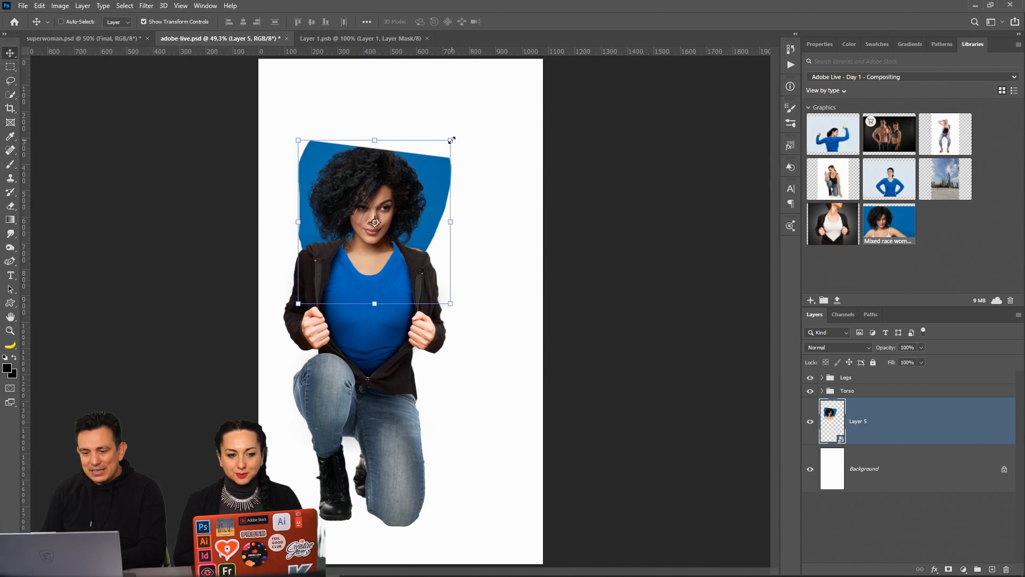
Scale the head layer to 98.12% and nudge it up about 14 px so the neck fits the collar
left_click_drag(452, 140, 450, 144)
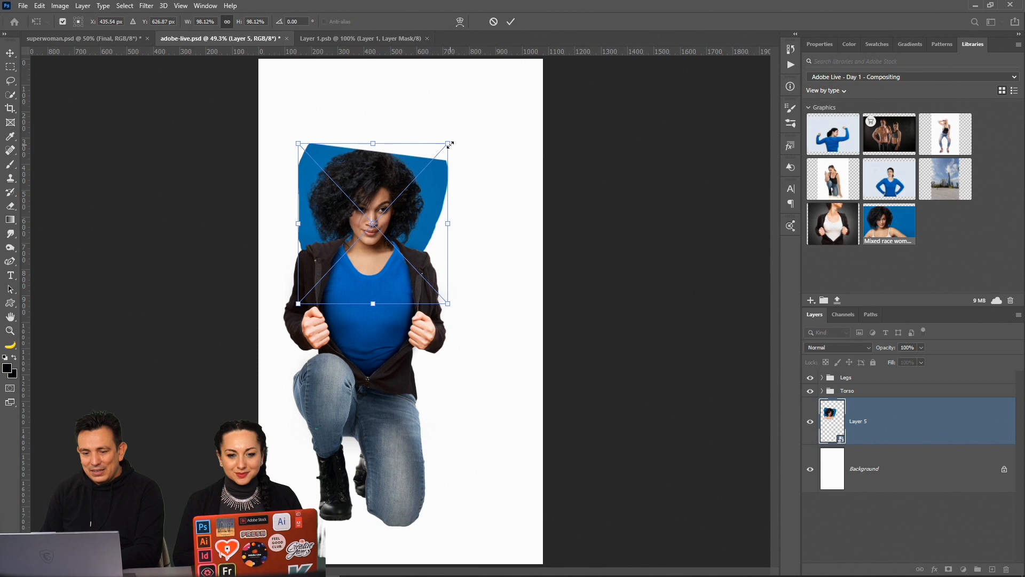
key("Up")
key("Up")
key("Up")
key("Up")
key("Up")
key("Up")
key("Up")
key("Up")
key("Up")
key("Up")
key("Up")
key("Up")
key("Up")
key("Up")
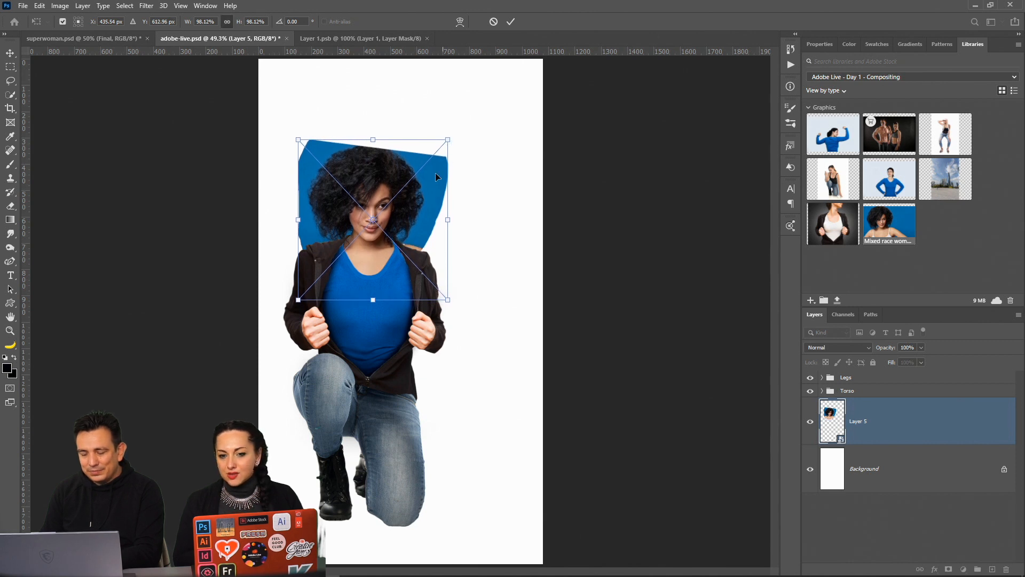
key("Return")
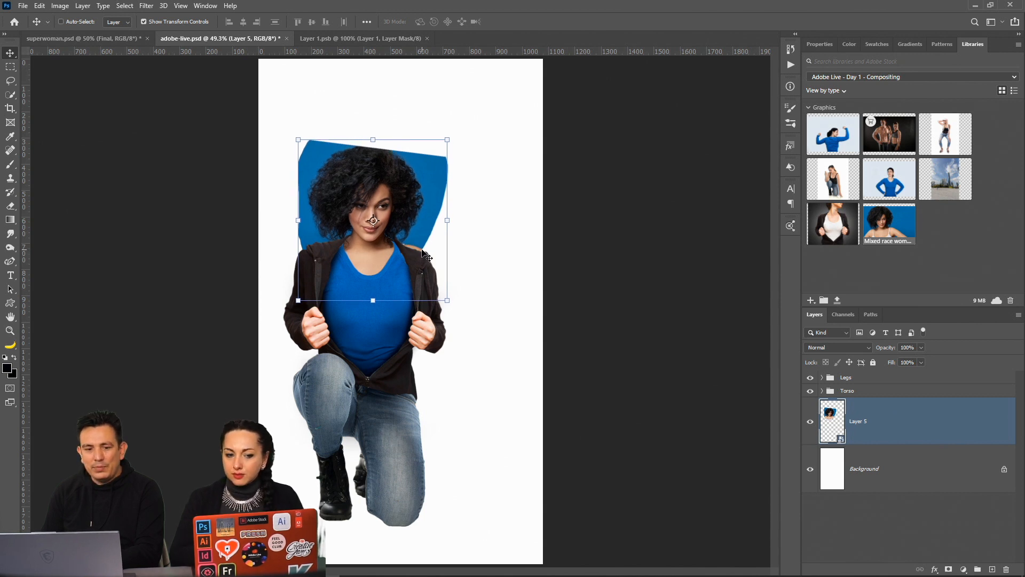
Open the head smart object's contents and enter the Select and Mask workspace for its layer
left_click(10, 67)
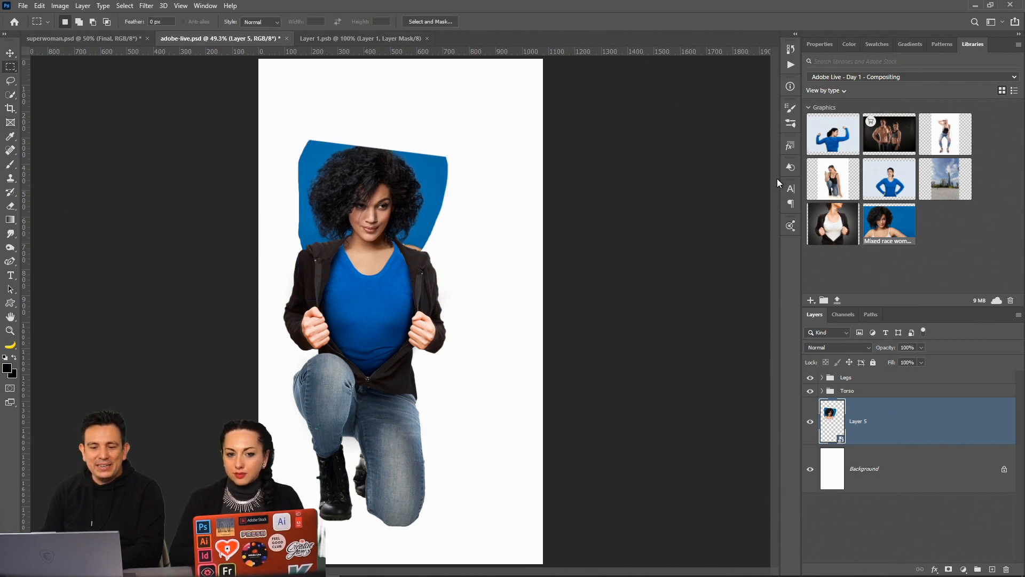
left_click_drag(277, 133, 424, 261)
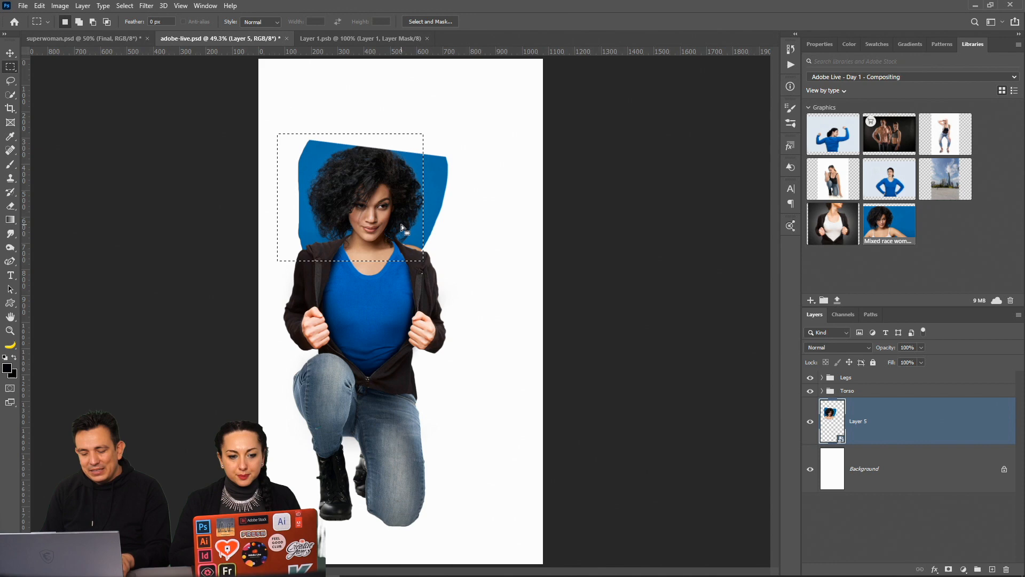
double_click(832, 423)
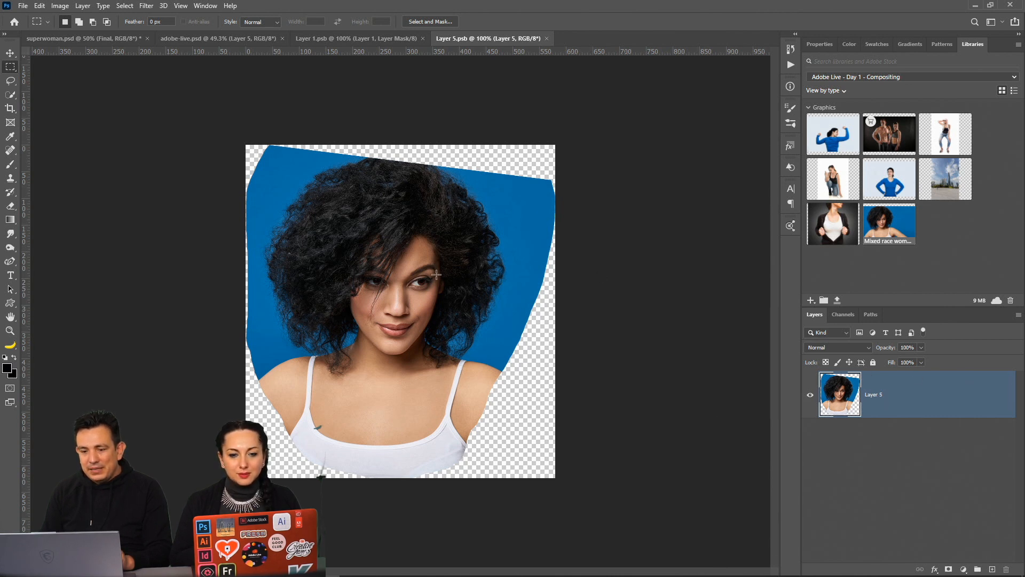
key("l")
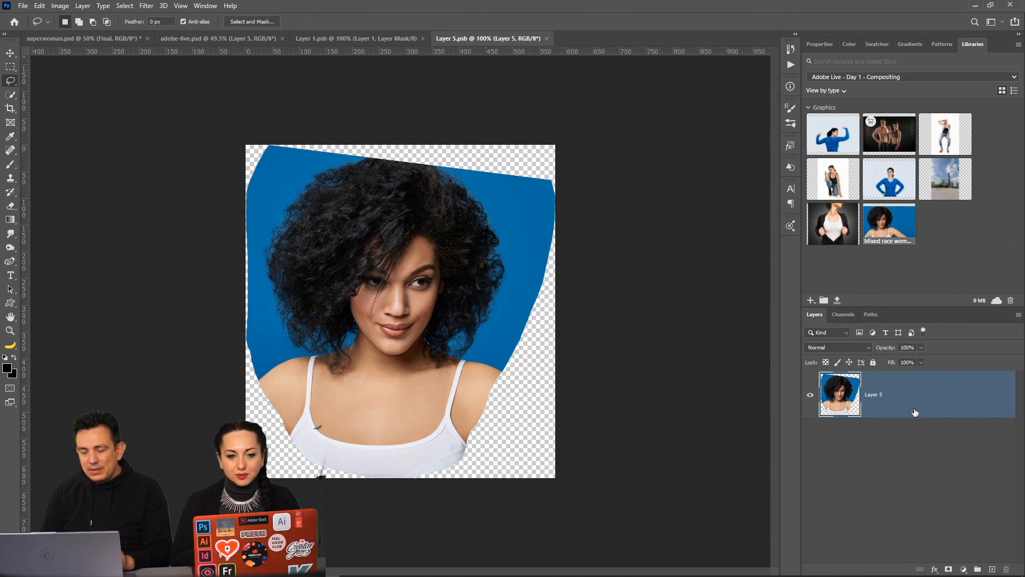
left_click(272, 27)
left_click(8, 66)
left_click(411, 278)
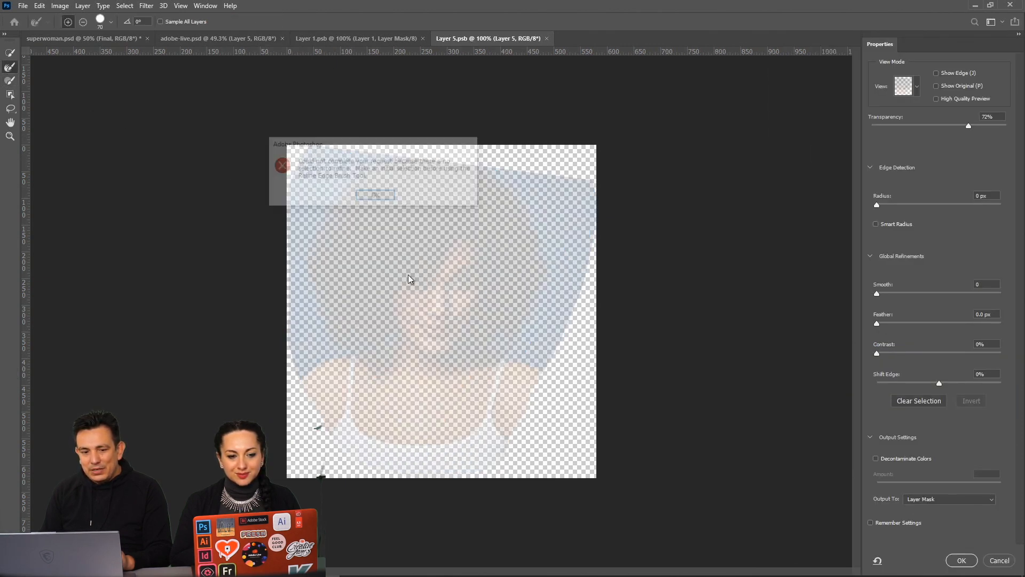
left_click(371, 198)
key("w")
mouse_move(453, 254)
left_mouse_down()
mouse_move(411, 262)
mouse_move(376, 215)
mouse_move(366, 279)
mouse_move(331, 225)
mouse_move(355, 193)
mouse_move(412, 189)
mouse_move(465, 272)
mouse_move(496, 272)
mouse_move(490, 239)
mouse_move(454, 370)
mouse_move(465, 400)
left_mouse_up()
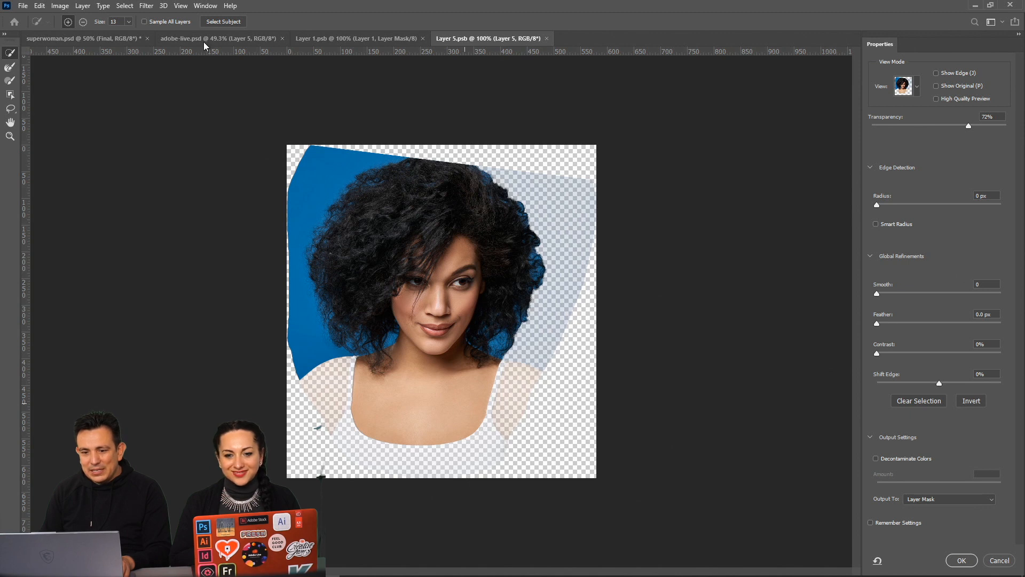
Apply Select Subject to isolate the woman and brush along her hair outline with the Refine Edge Brush
left_click(221, 21)
left_click(344, 192)
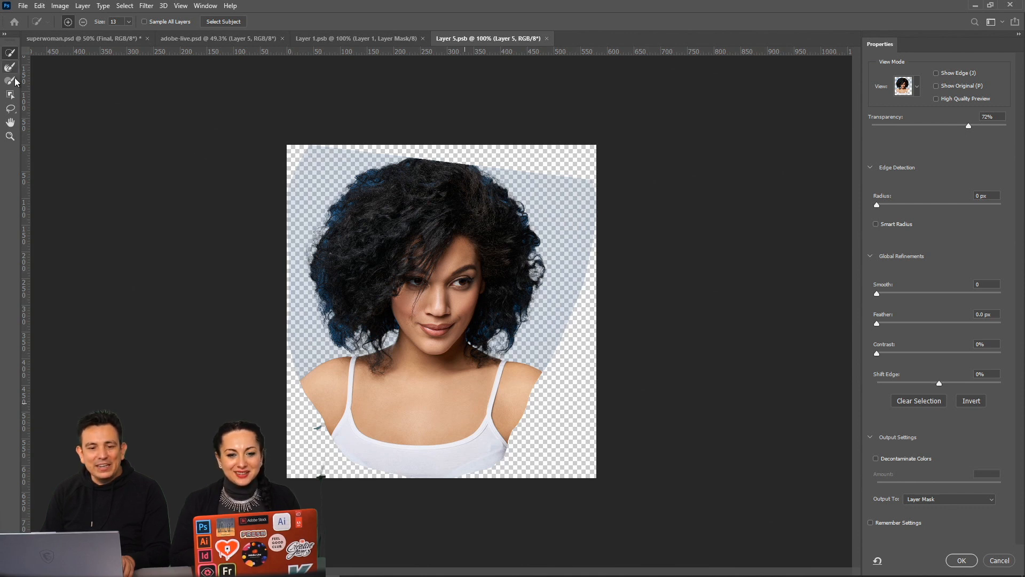
left_click(9, 69)
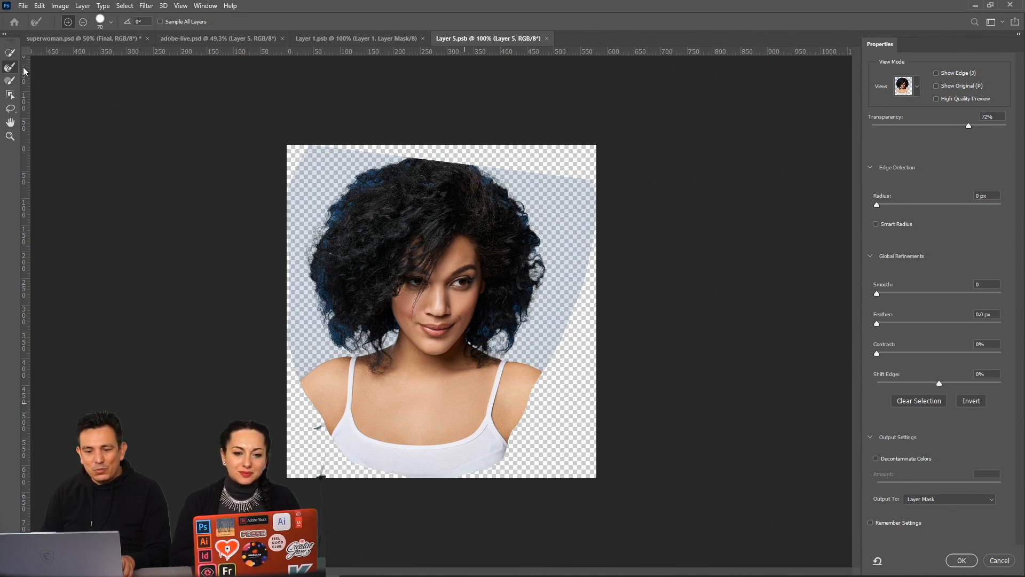
mouse_move(287, 169)
left_mouse_down()
mouse_move(315, 187)
mouse_move(325, 210)
mouse_move(380, 158)
mouse_move(342, 181)
mouse_move(304, 257)
mouse_move(341, 337)
left_mouse_up()
mouse_move(342, 170)
left_mouse_down()
mouse_move(376, 152)
mouse_move(459, 146)
mouse_move(517, 185)
mouse_move(546, 223)
mouse_move(550, 253)
mouse_move(546, 284)
mouse_move(494, 340)
left_mouse_up()
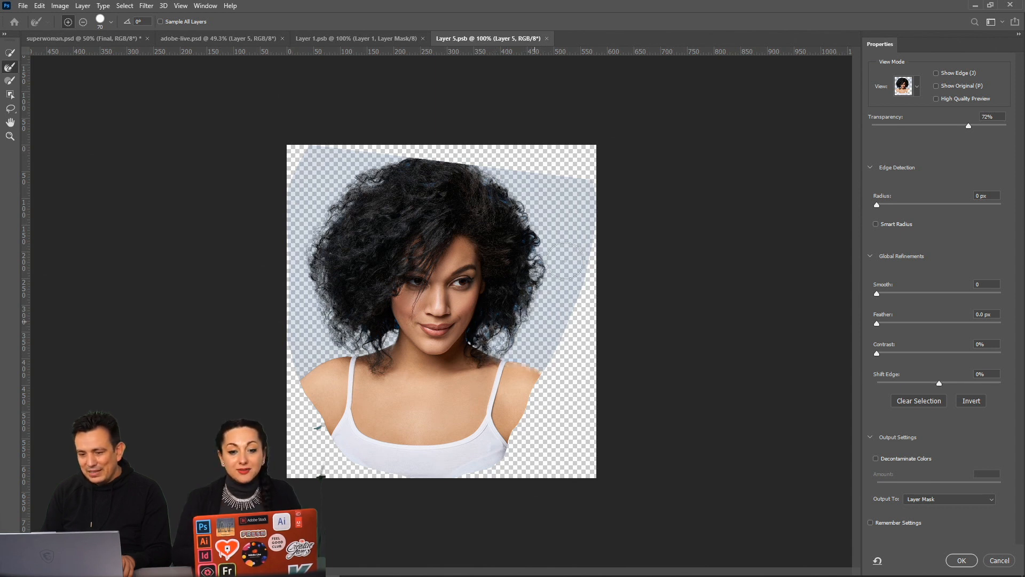
Output the refined selection as a layer mask and close the head smart object, saving its changes
left_click(962, 560)
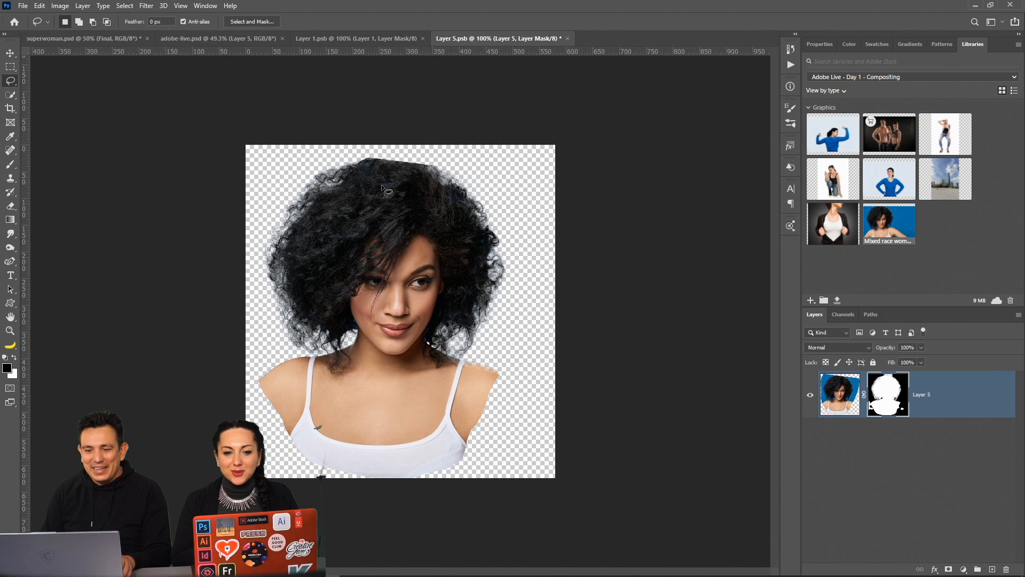
left_click(567, 38)
left_click(319, 190)
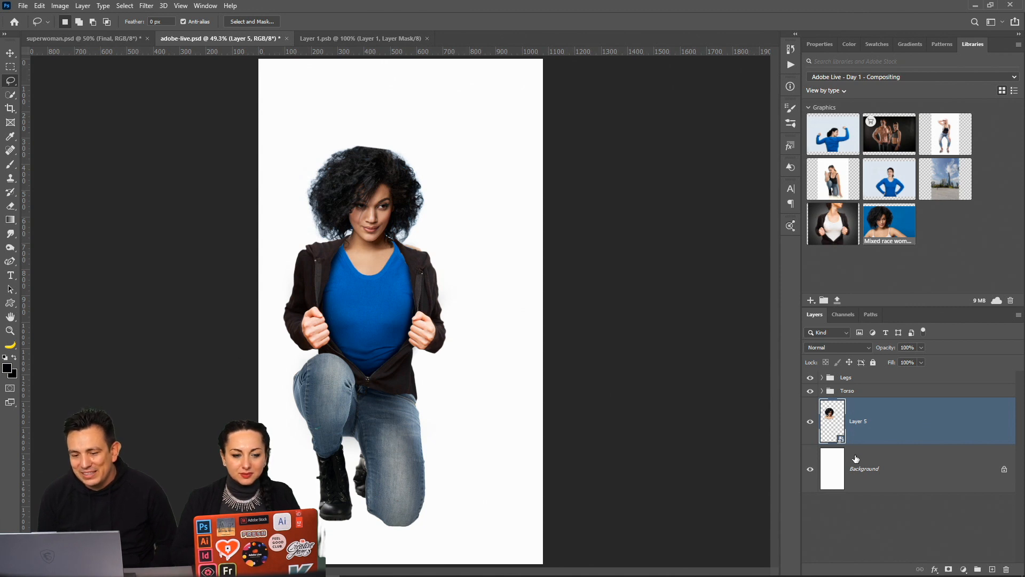
Narrow the Shirt layer in the Torso group to about 43% width and reposition it inside the open jacket
left_click(823, 392)
scroll(863, 437, "down", 5)
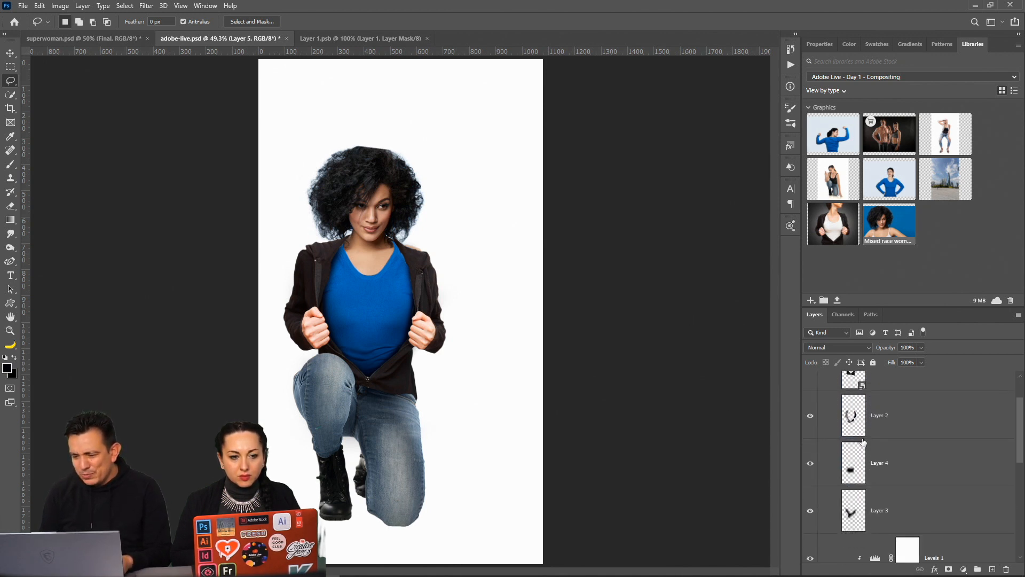
left_click(943, 488)
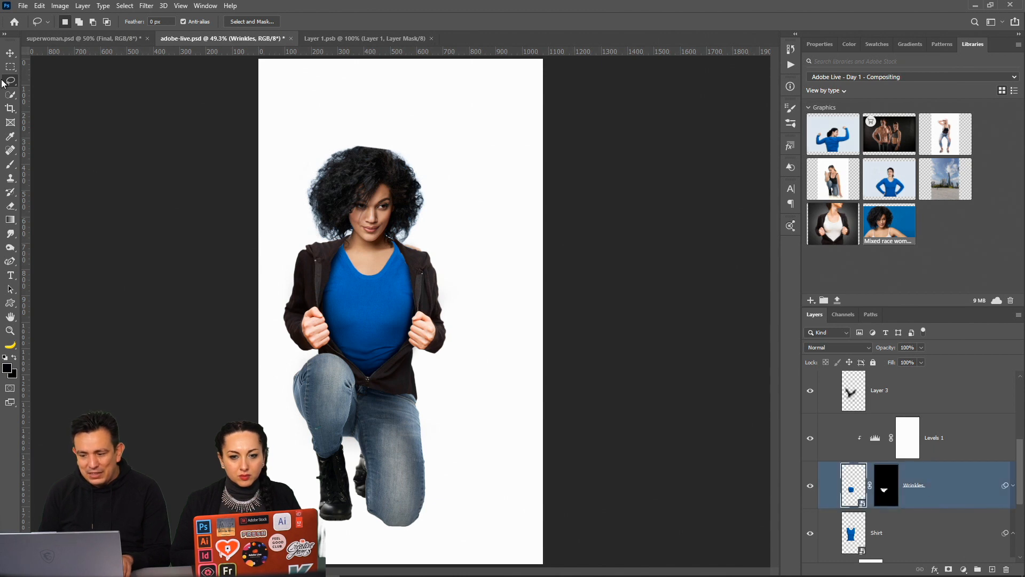
left_click(10, 53)
left_click(894, 538)
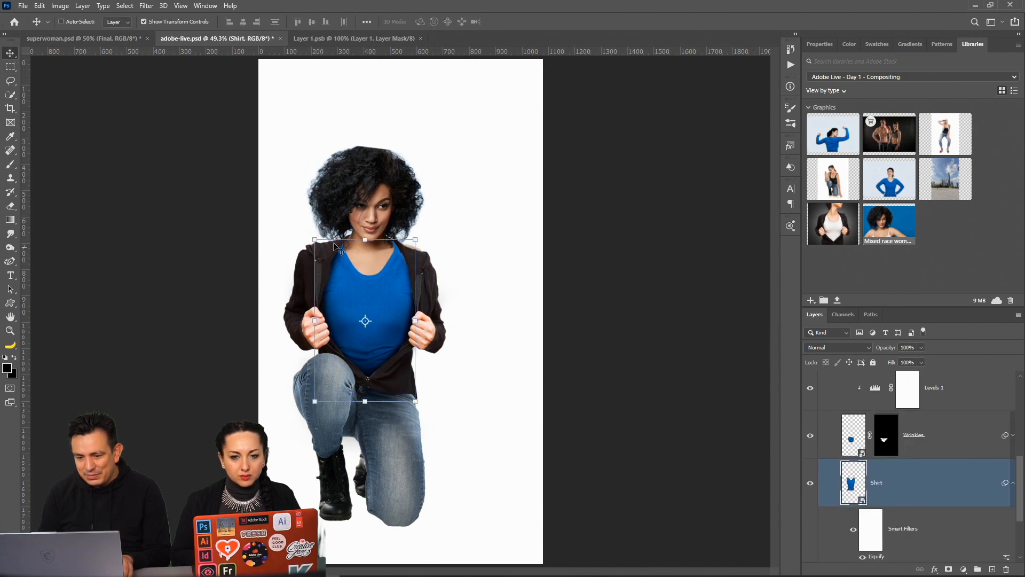
left_click(313, 240)
left_click(378, 197)
mouse_move(314, 316)
left_mouse_down()
mouse_move(339, 318)
mouse_move(323, 316)
left_mouse_up()
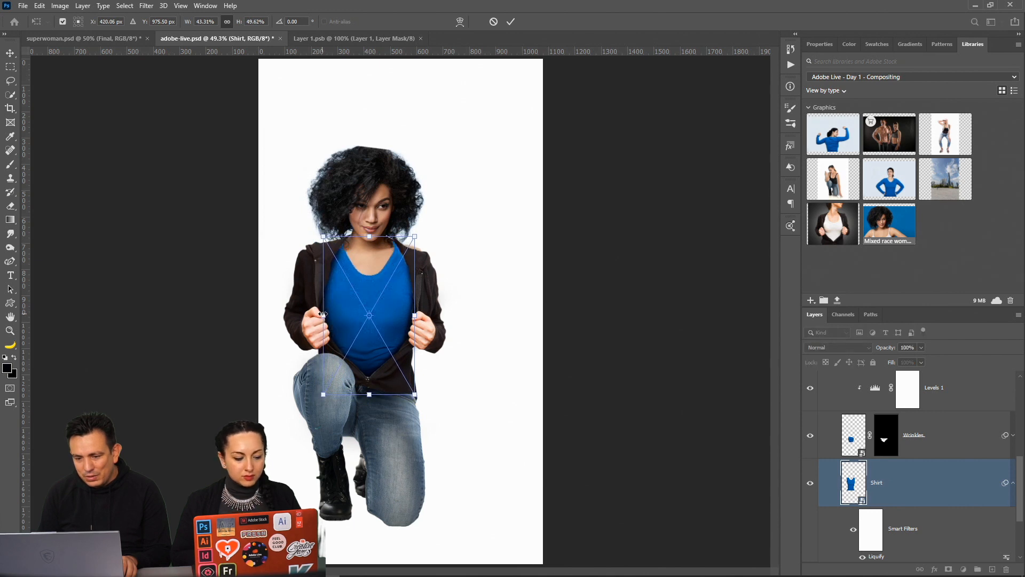
left_click_drag(397, 337, 393, 337)
key("Return")
left_click_drag(409, 335, 411, 335)
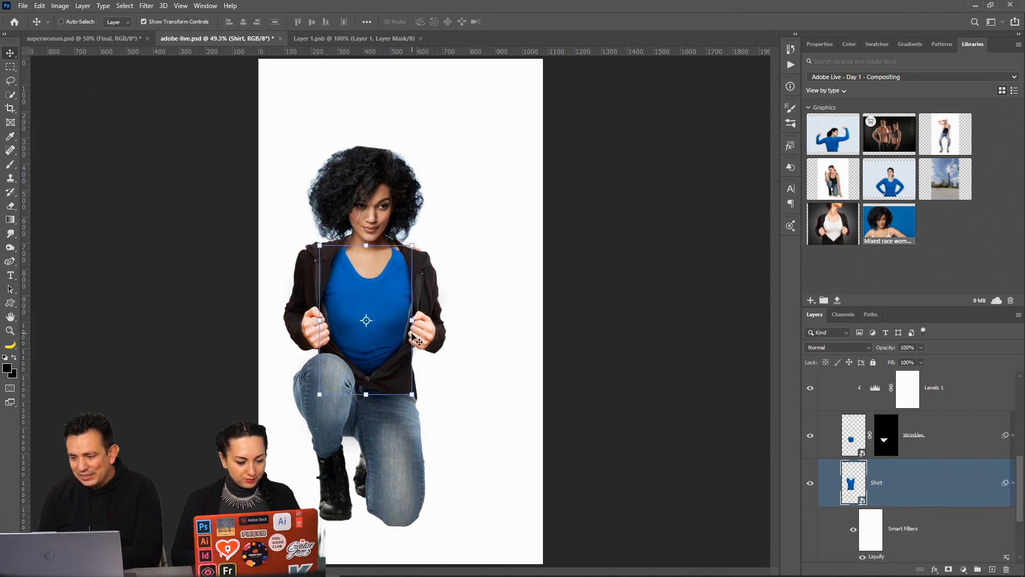
Move the Arms layer up about 10 px so the jacket's collar sits closer around the neck
scroll(916, 478, "up", 5)
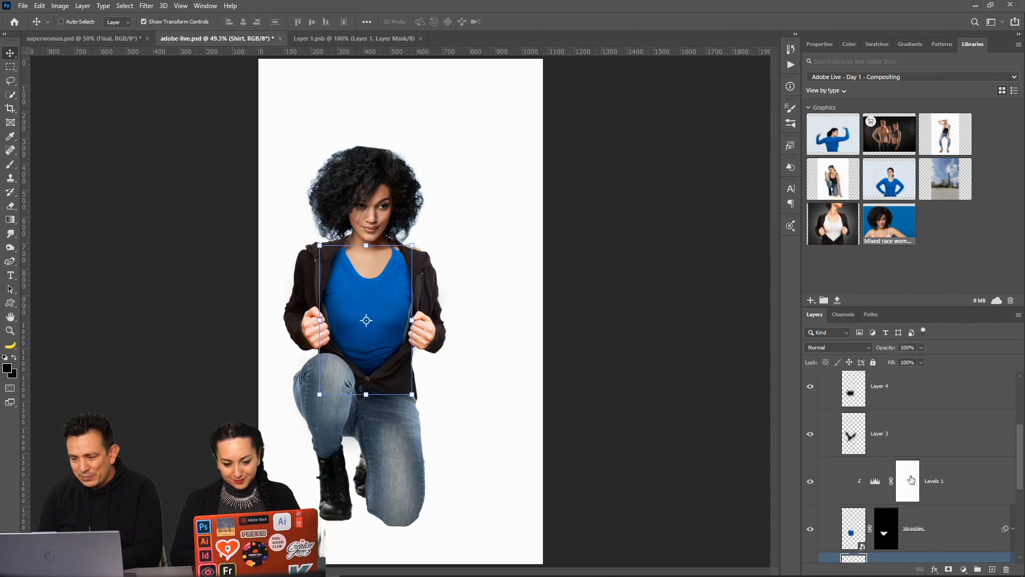
left_click(876, 401)
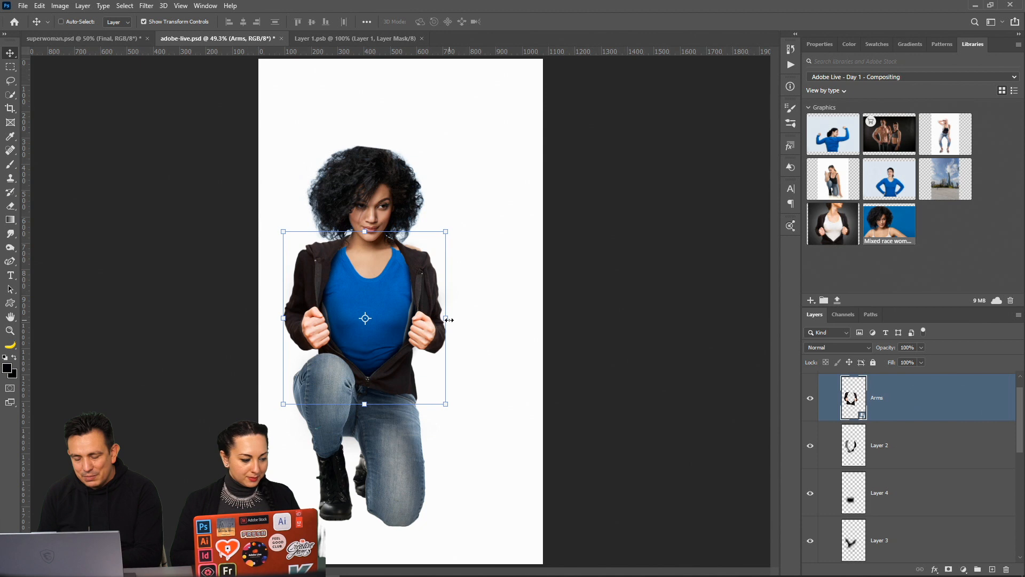
mouse_move(447, 319)
left_mouse_down()
mouse_move(459, 328)
mouse_move(457, 316)
left_mouse_up()
key("Escape")
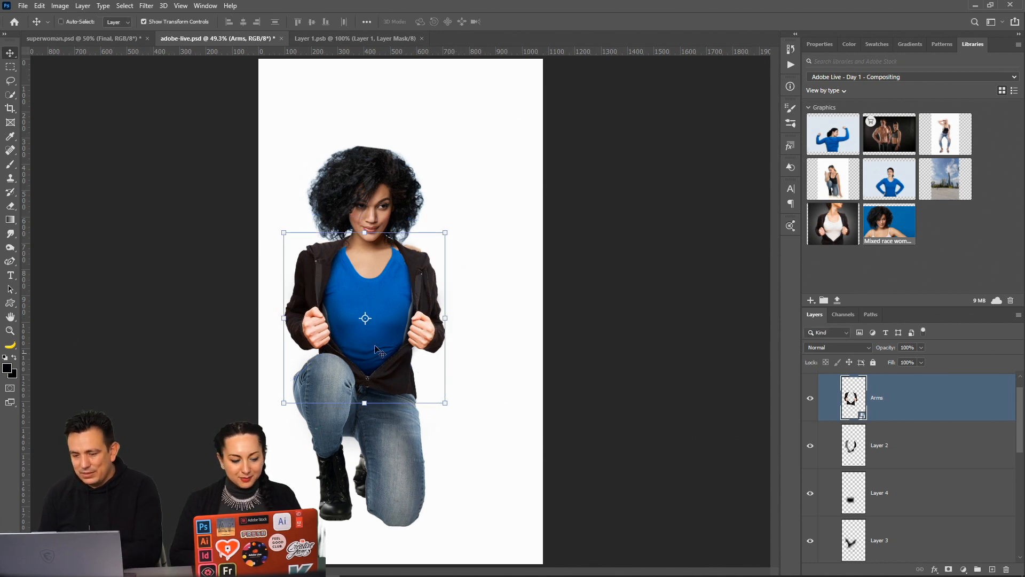
key("shift+Up")
key("shift+Up")
key("shift+Down")
key("shift+Up")
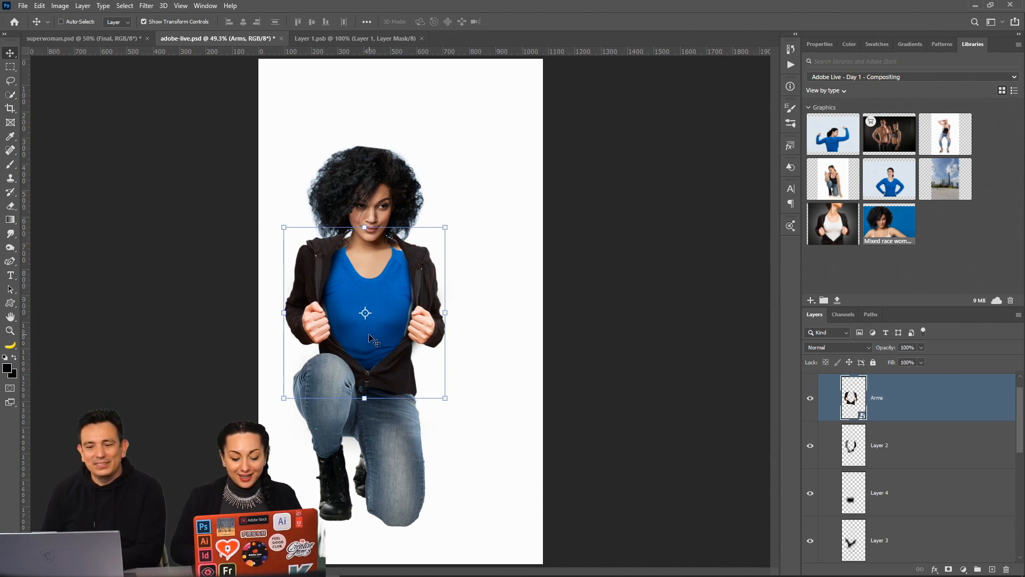
Examine the head and torso up close and look through the layers inside the Torso group
left_click(10, 67)
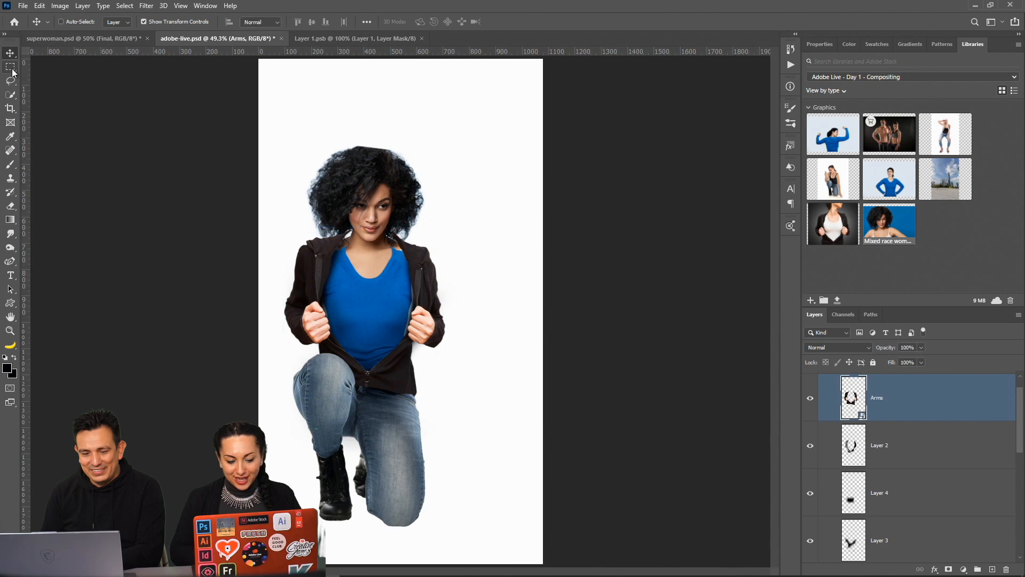
left_click(10, 330)
left_click_drag(371, 239, 370, 237)
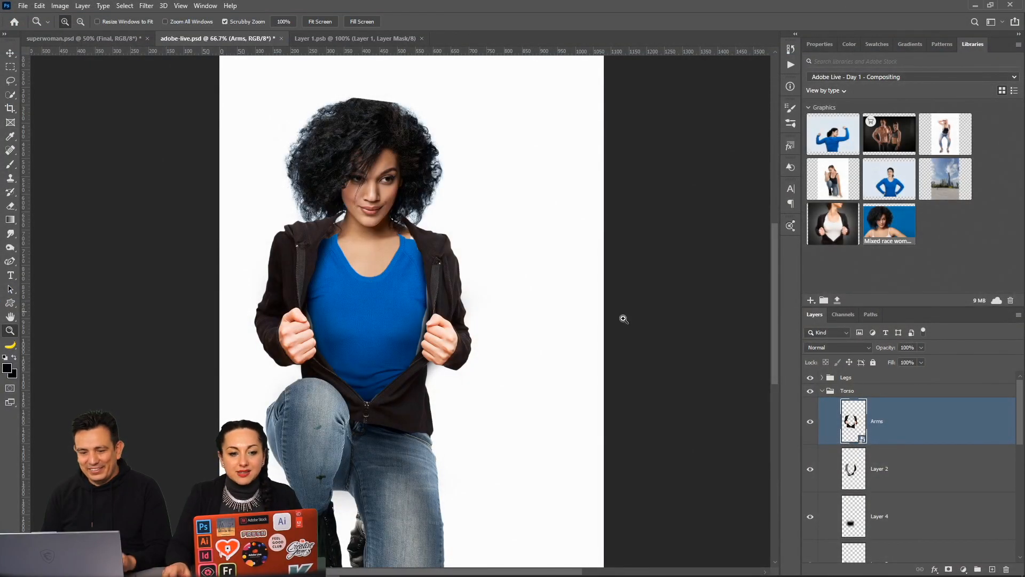
left_click(885, 468)
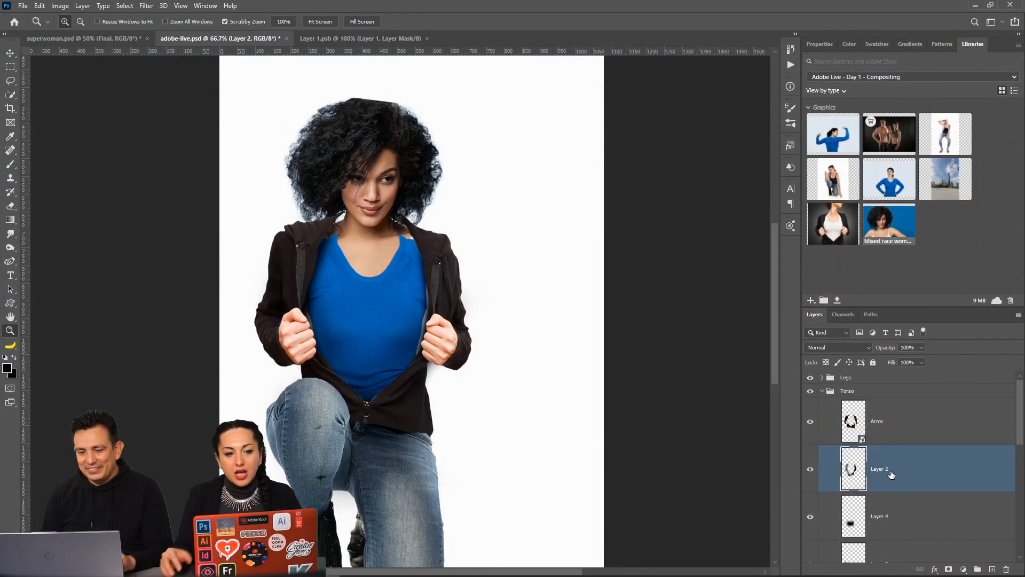
scroll(890, 474, "down", 2)
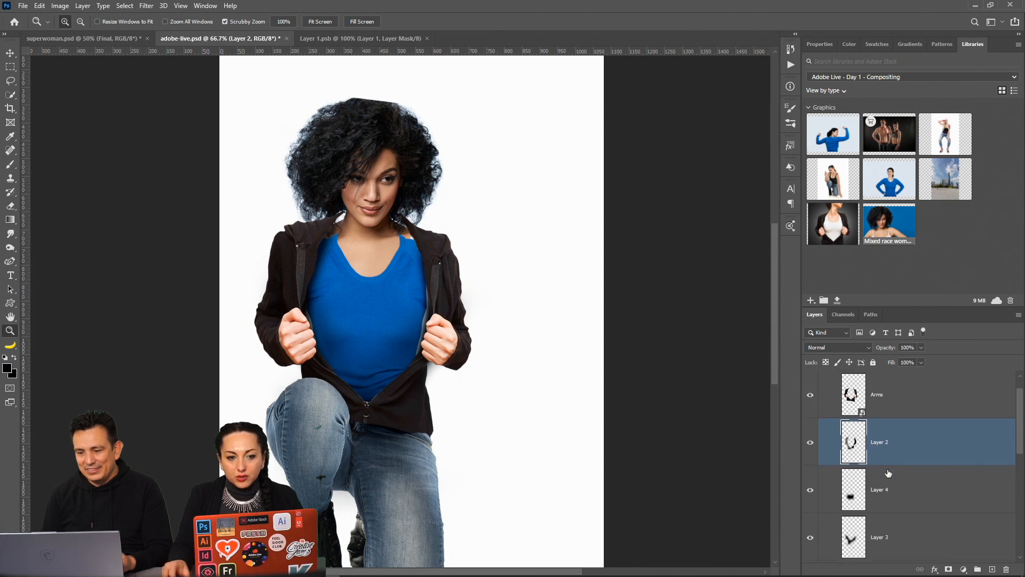
scroll(888, 473, "down", 5)
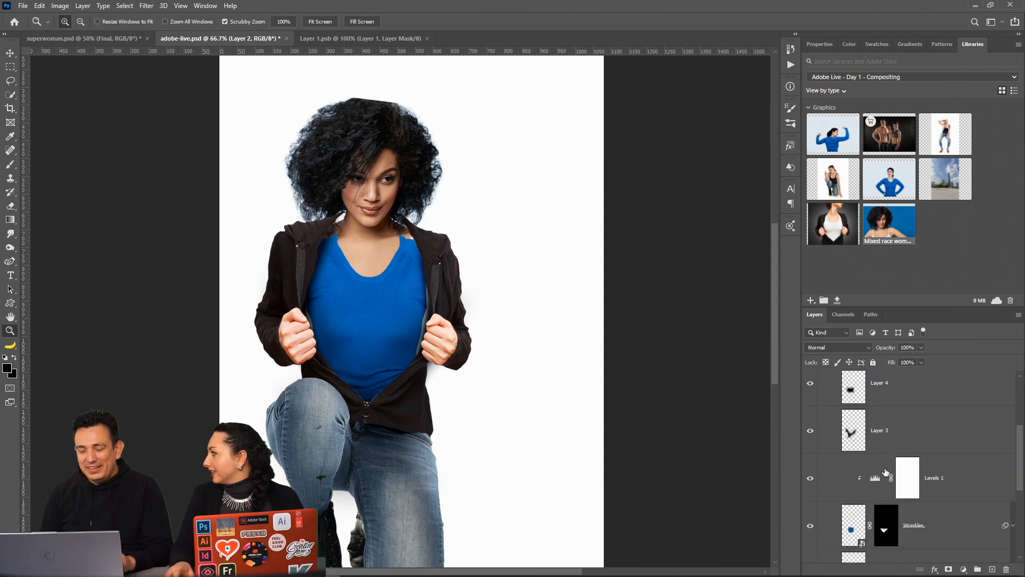
scroll(886, 472, "down", 2)
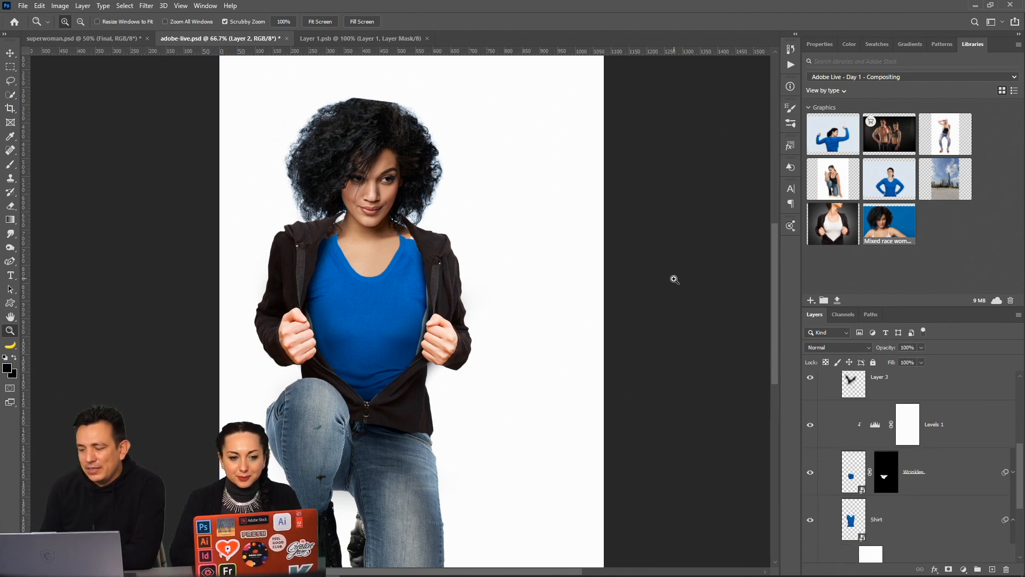
scroll(969, 468, "up", 1)
scroll(961, 459, "up", 6)
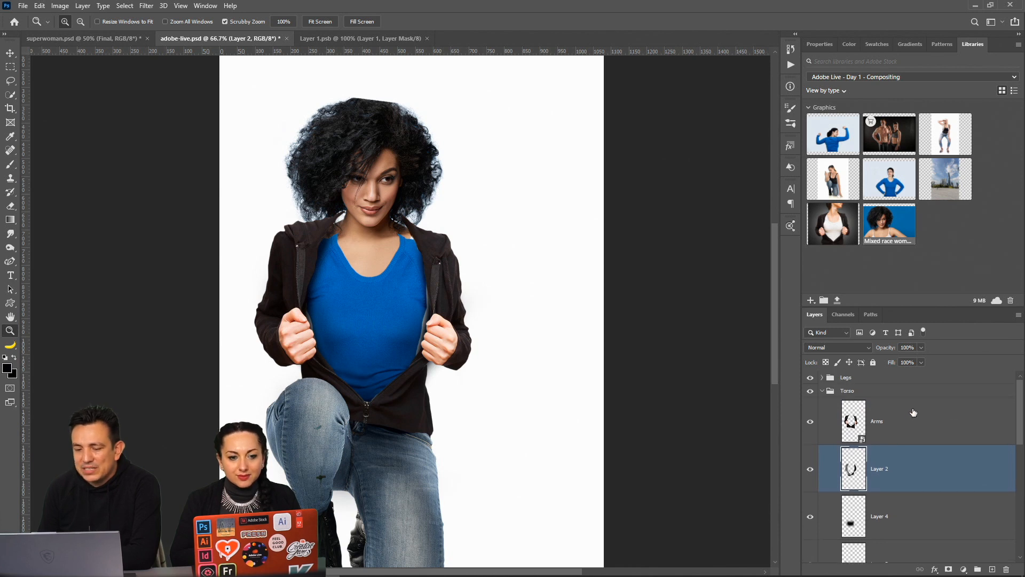
Collapse the Torso group and add a Black & White adjustment layer above the Legs group
left_click(822, 392)
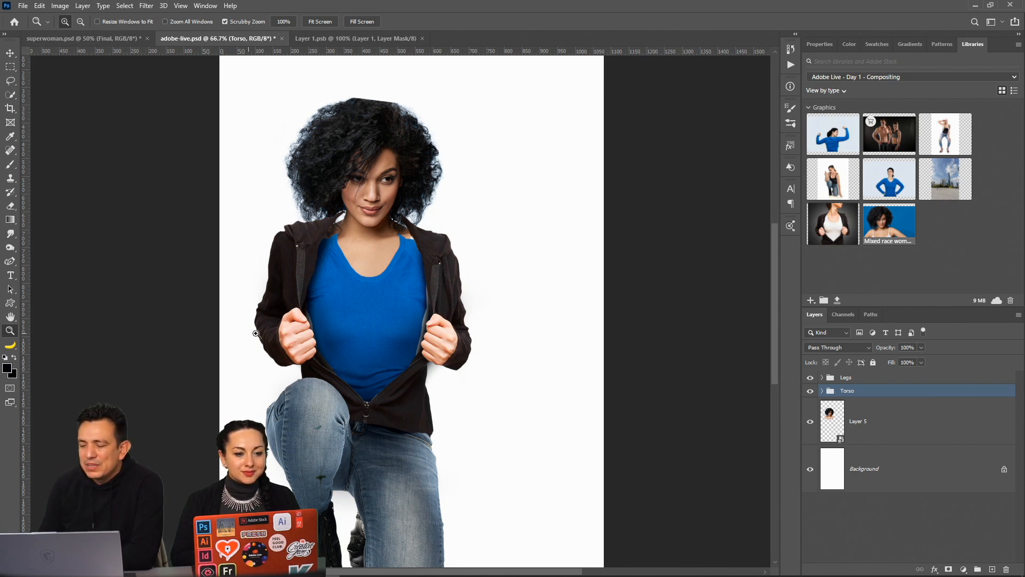
left_click(886, 379)
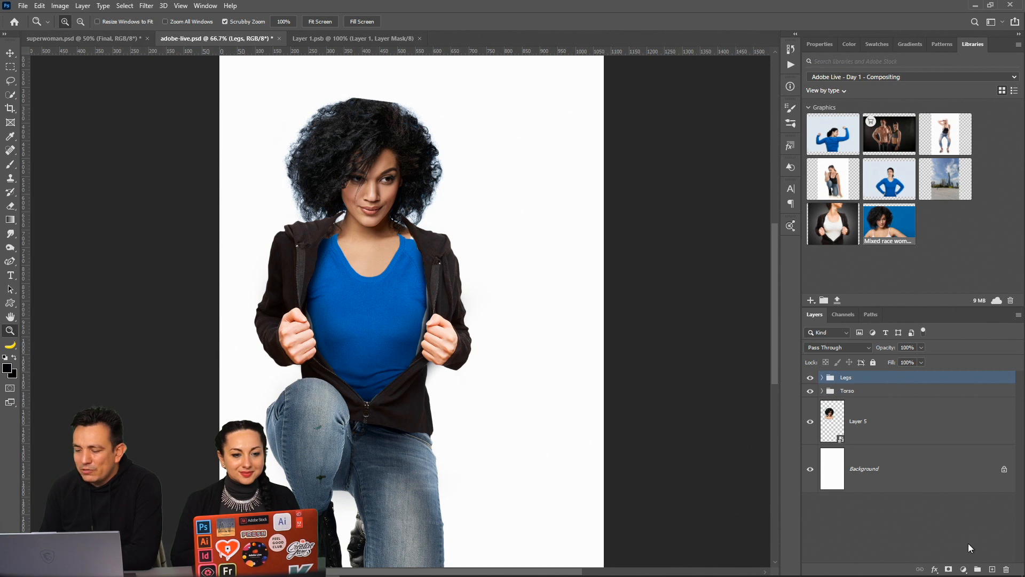
left_click(963, 569)
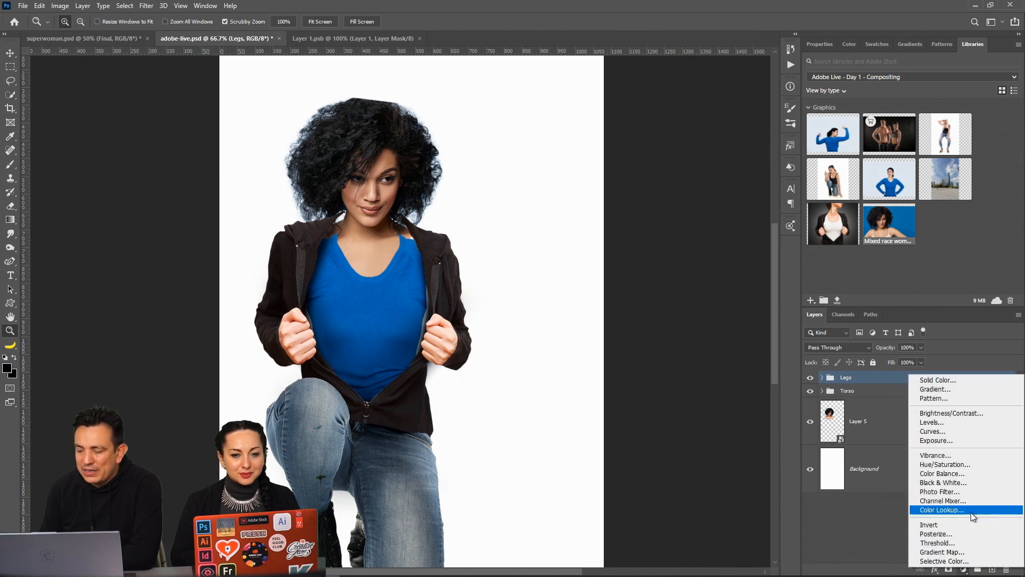
left_click(968, 483)
scroll(330, 436, "down", 3)
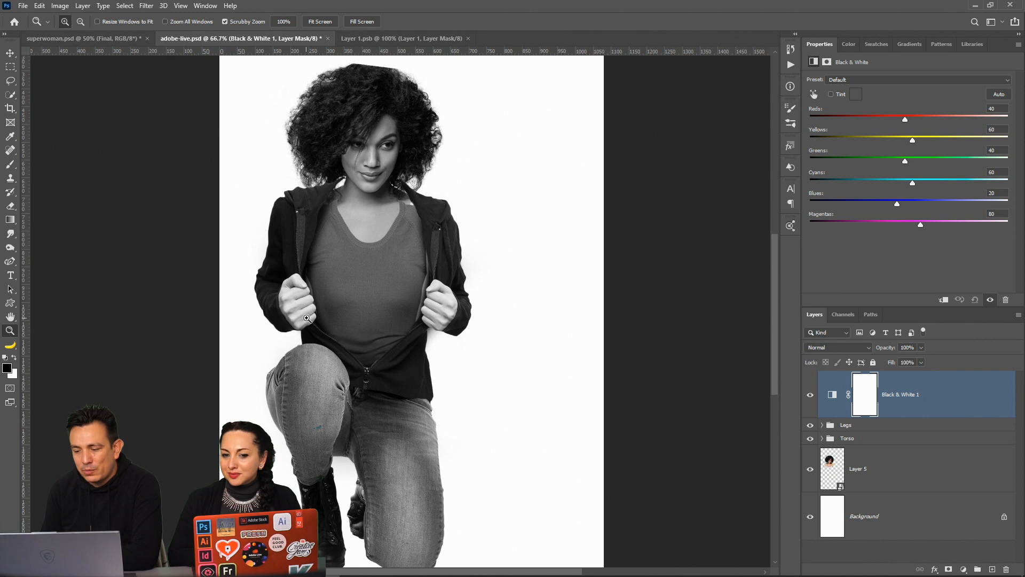
Try darkening the Torso group's Levels 1 layer with an output white level of 247 and midtones of 0.88
left_click(823, 439)
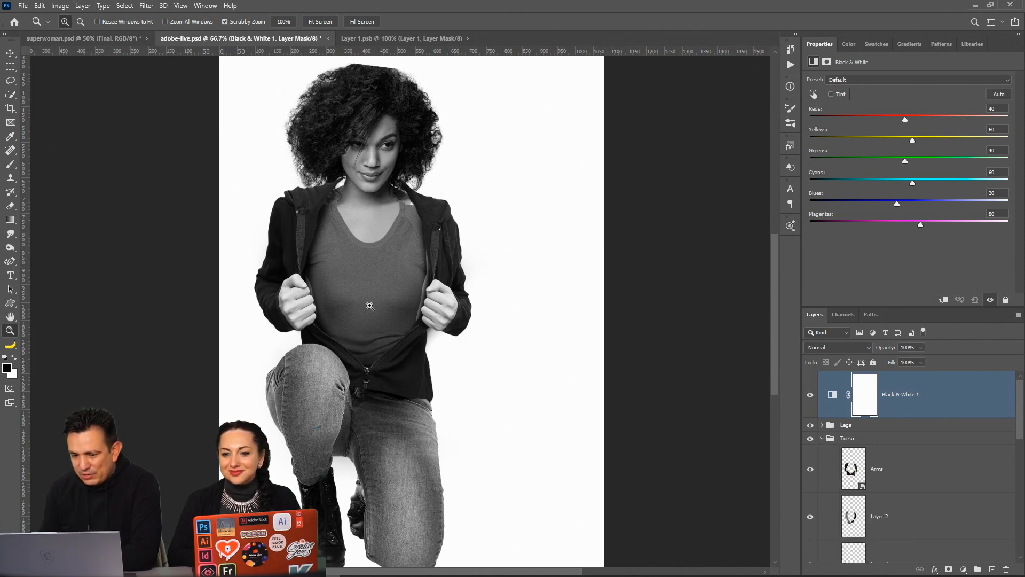
left_click(823, 439)
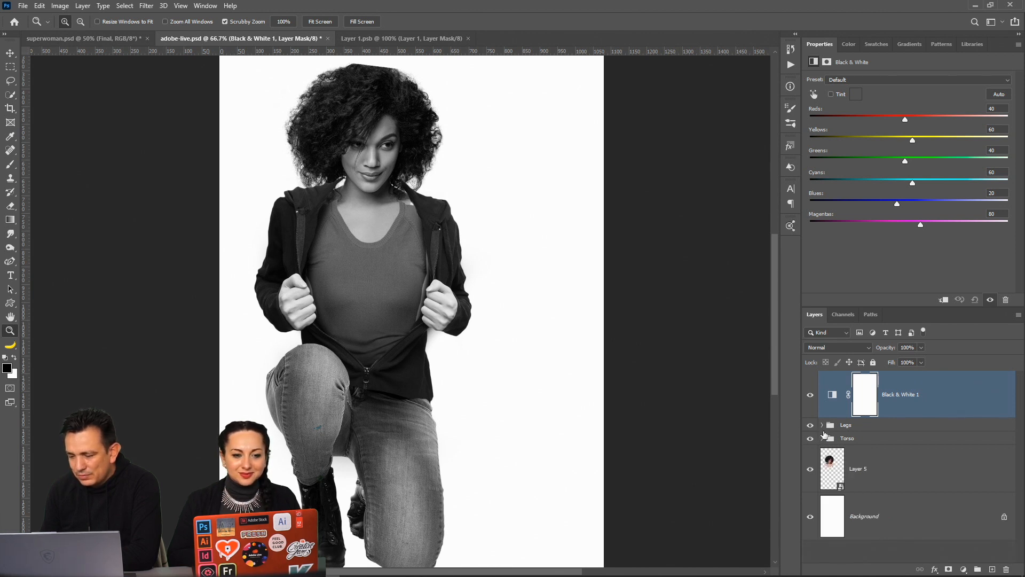
left_click(822, 438)
scroll(954, 442, "down", 5)
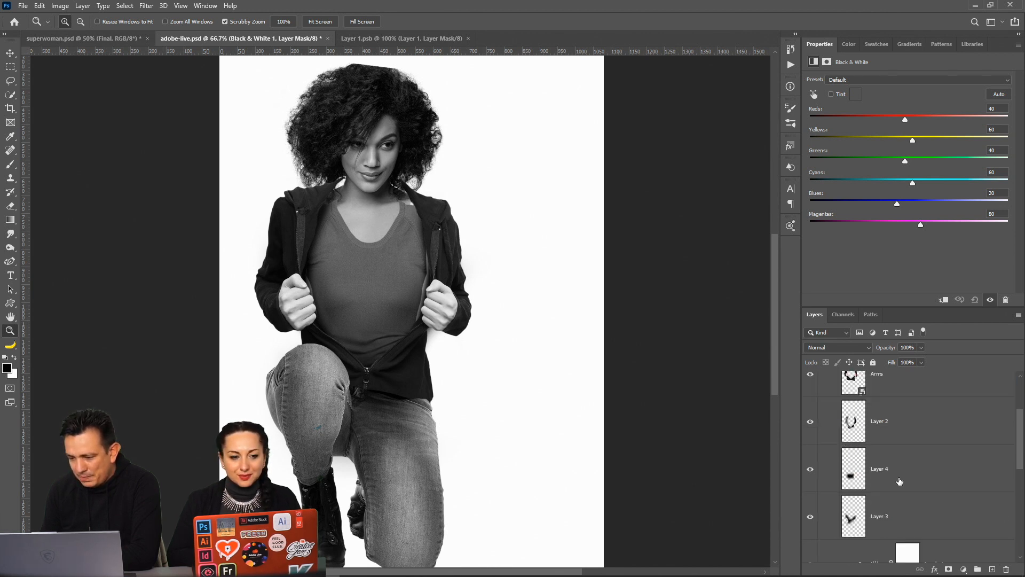
left_click(954, 439)
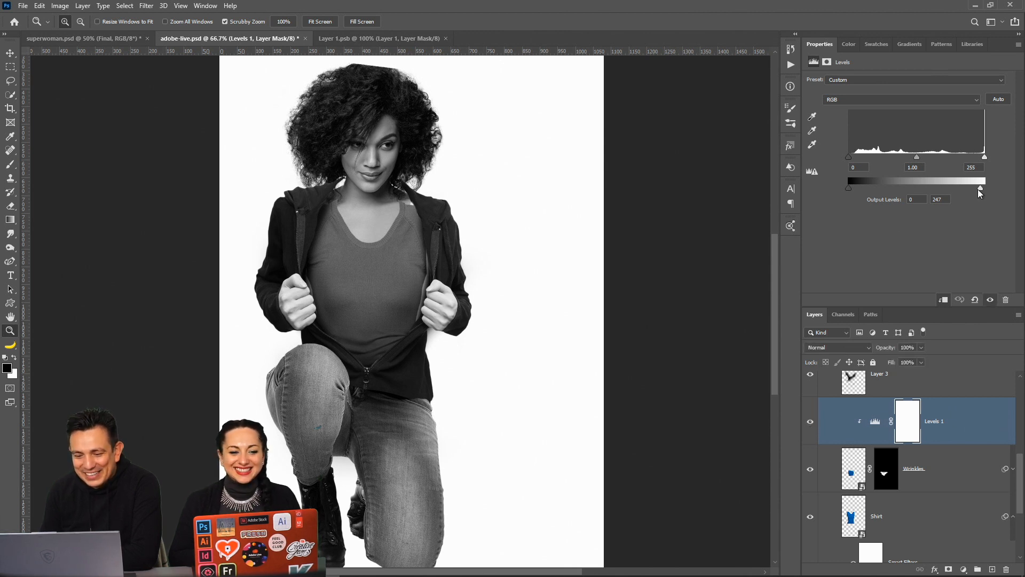
left_click_drag(926, 158, 923, 158)
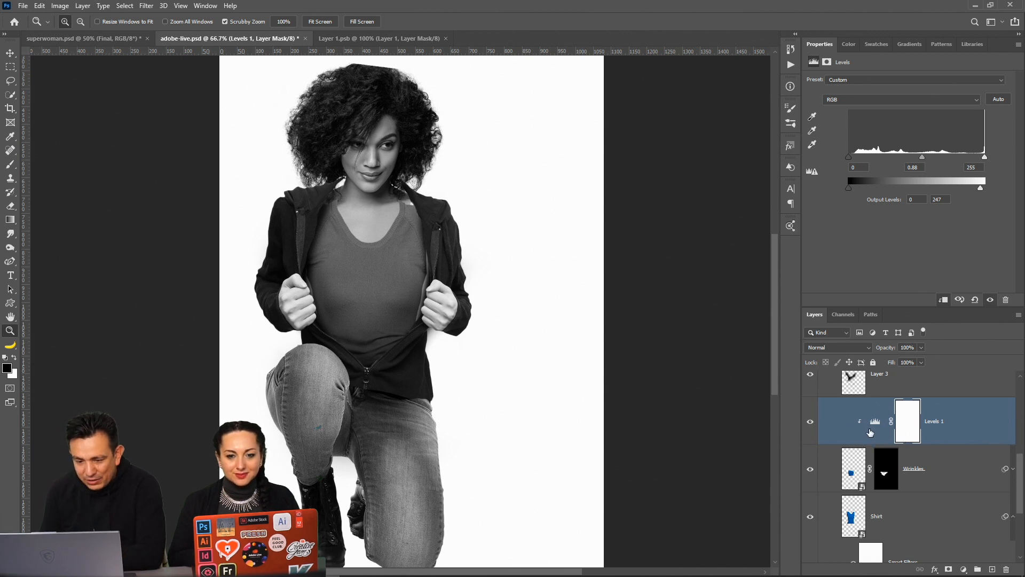
Delete the Levels 1 layer and clip the Wrinkles layer to the Shirt layer, comparing it hidden and shown
key("Delete")
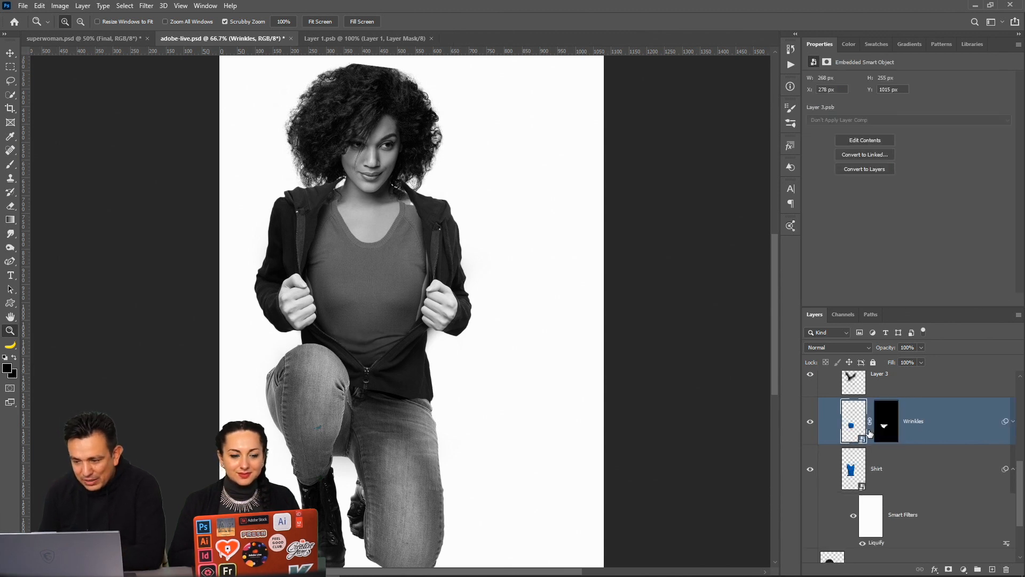
left_click(903, 448, "alt")
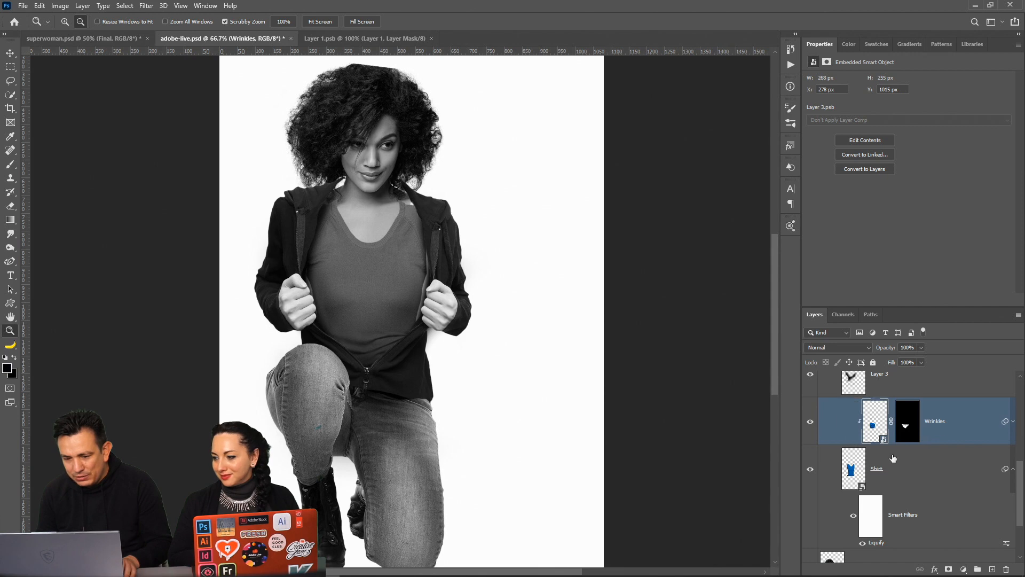
left_click(809, 423)
left_click(810, 423)
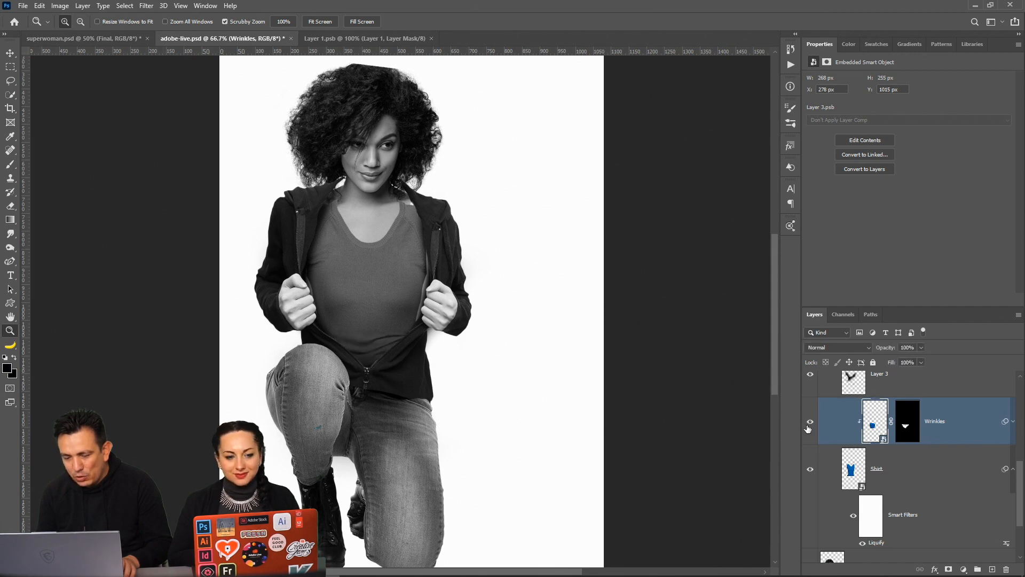
Add a clipped Levels adjustment above Wrinkles with an output white level of 233 and midtones of 0.88
left_click(361, 350)
left_click(361, 350)
right_click(369, 327)
left_click(384, 333)
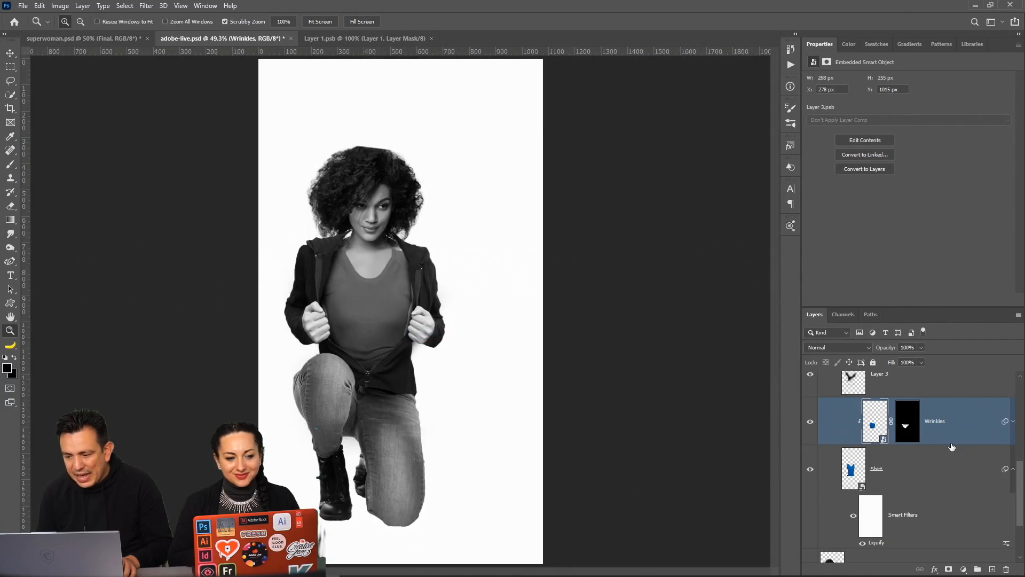
left_click(964, 569)
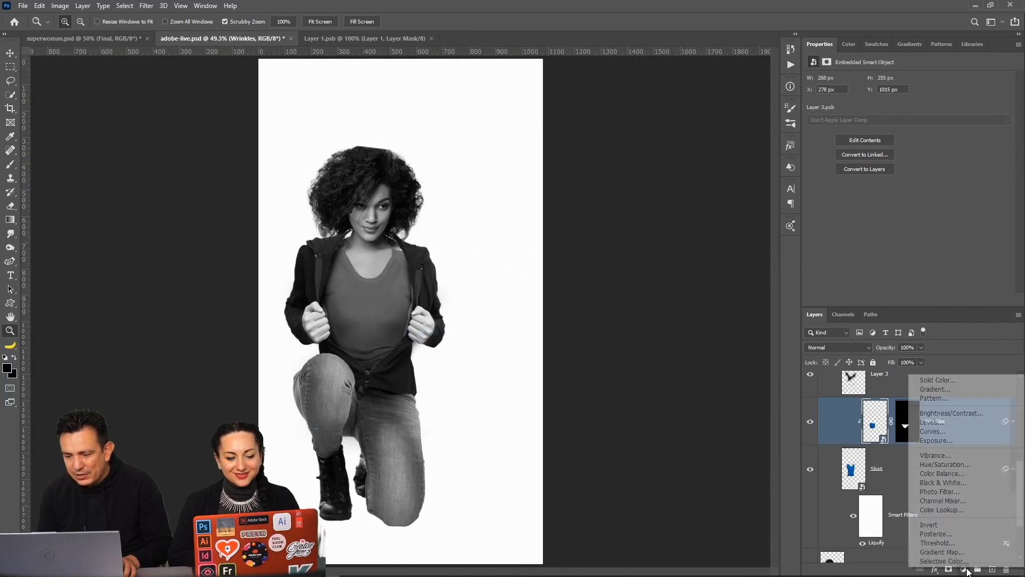
left_click(957, 424)
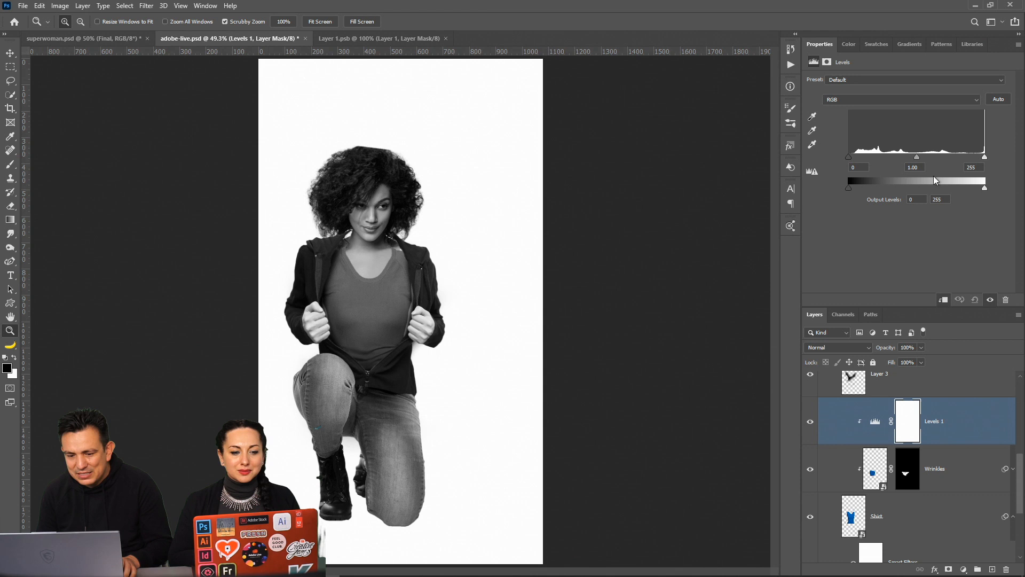
left_click_drag(976, 188, 973, 188)
left_click_drag(917, 157, 908, 157)
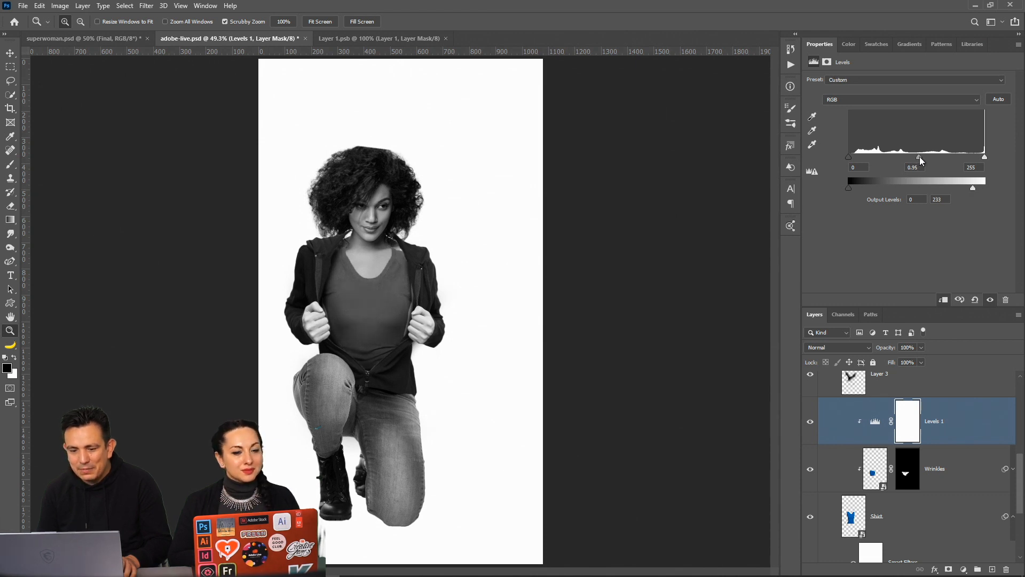
left_click_drag(922, 157, 923, 157)
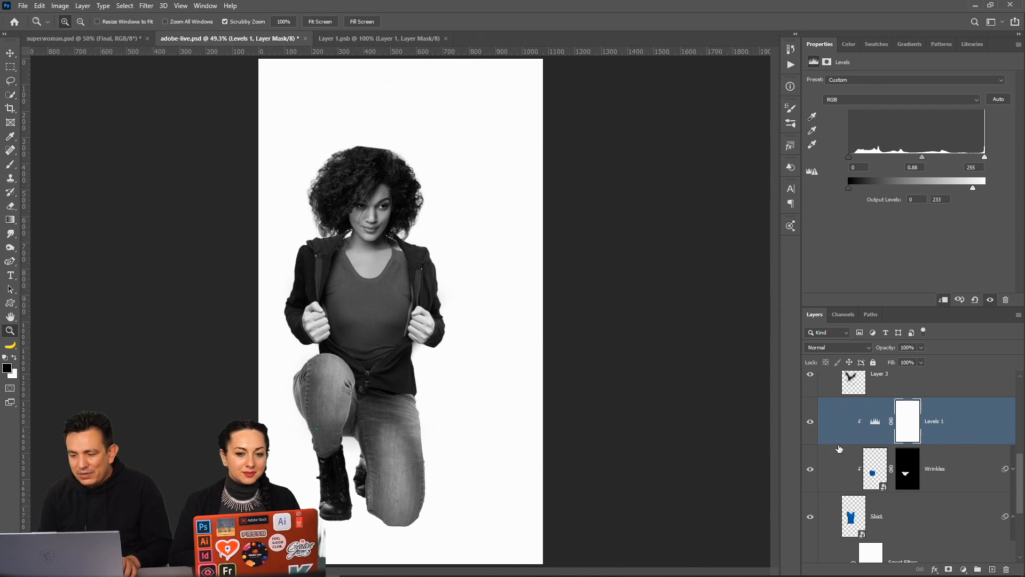
Add a clipped Levels adjustment above Shadows in the Legs group, with output white 227 and midtones 0.84
scroll(840, 449, "up", 6)
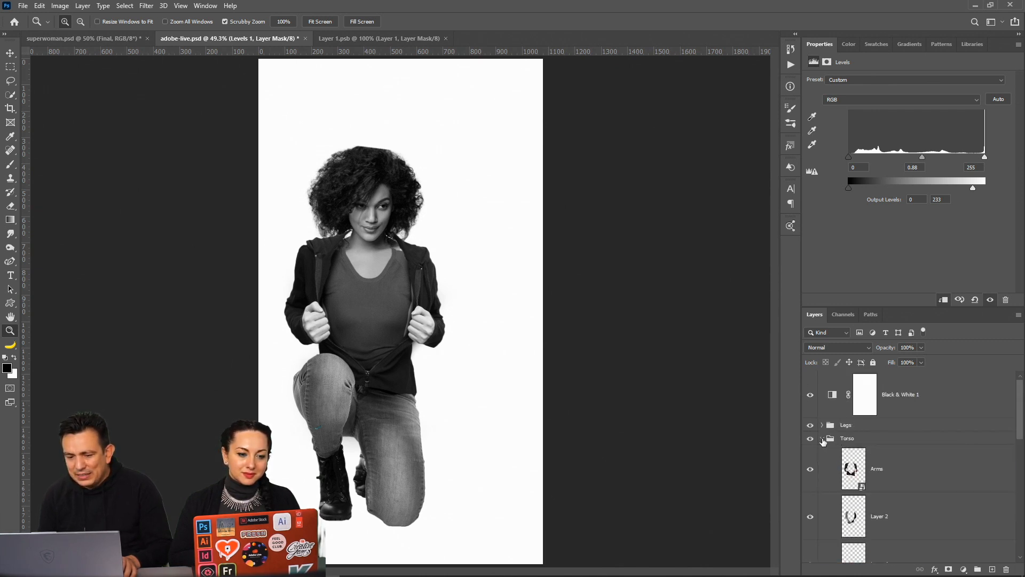
left_click(823, 439)
left_click(823, 425)
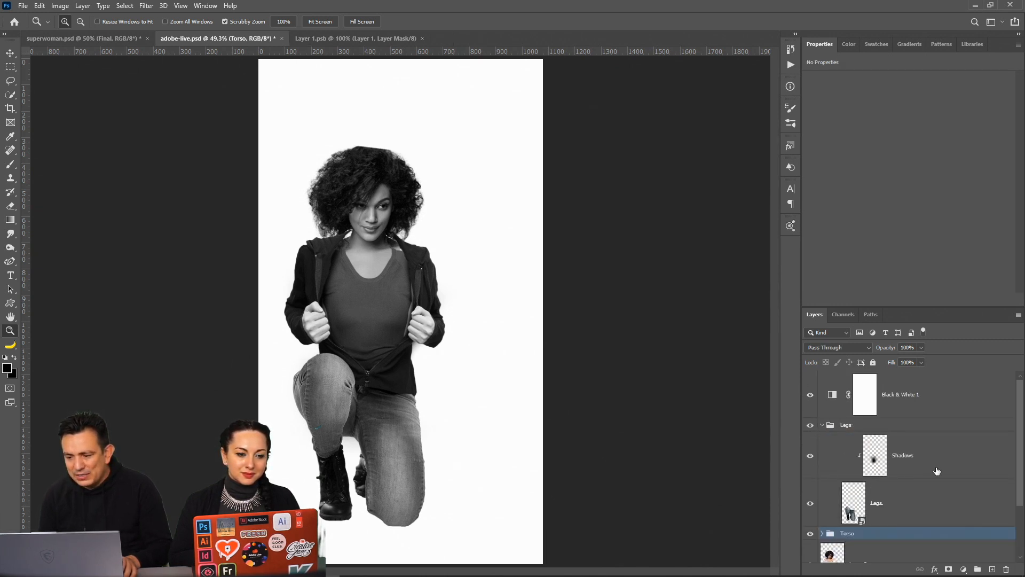
left_click(903, 456)
left_click(964, 570)
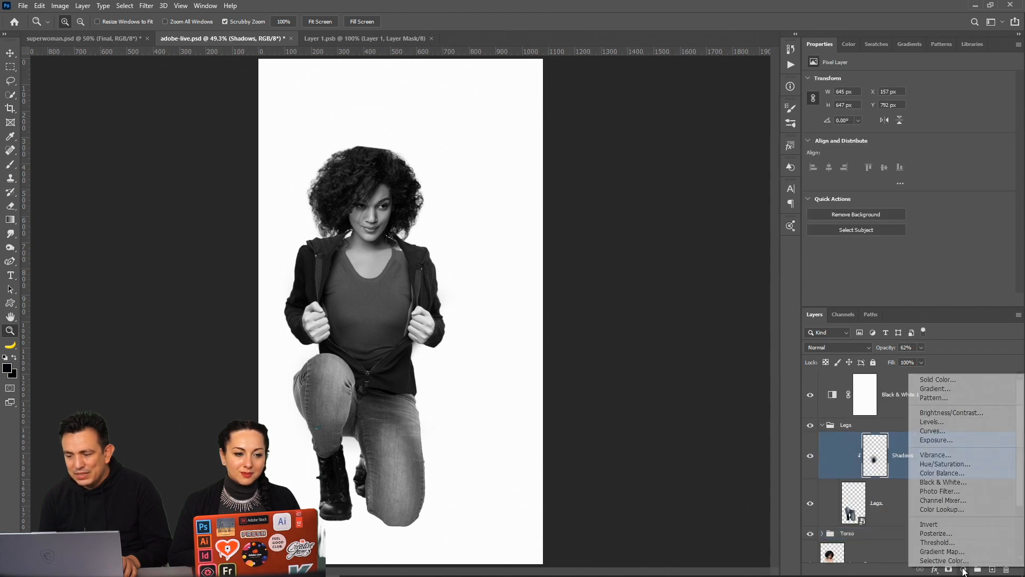
left_click(930, 422)
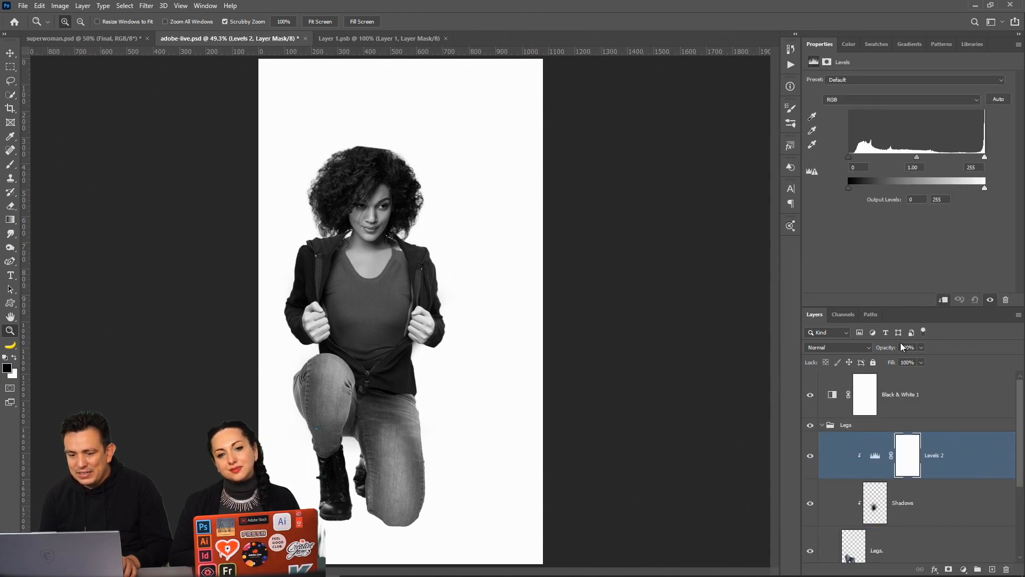
mouse_move(985, 188)
left_mouse_down()
mouse_move(960, 189)
mouse_move(970, 188)
left_mouse_up()
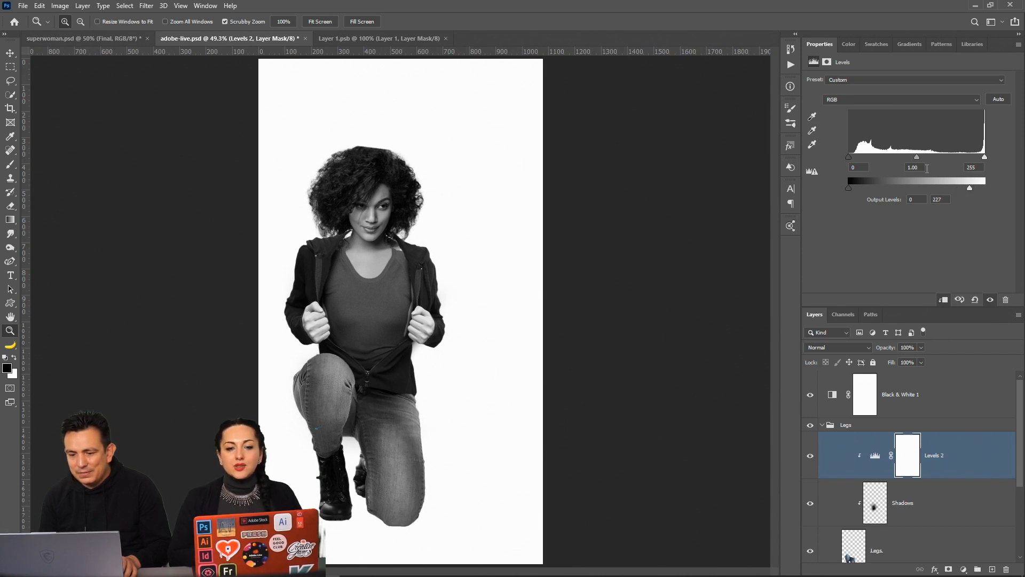
left_click_drag(917, 157, 925, 158)
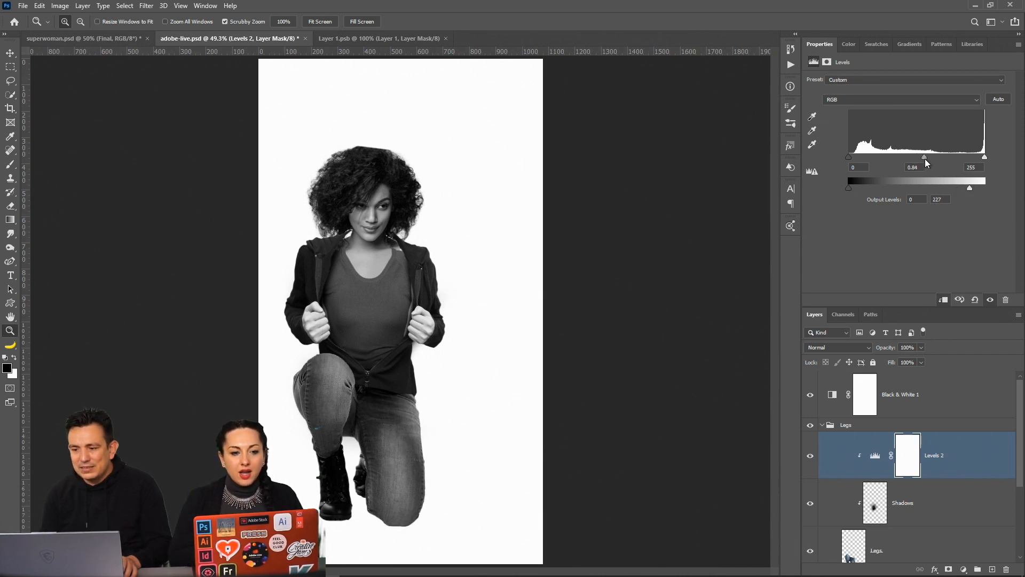
Collapse the Legs group, hide the Black & White adjustment layer and save the document
left_click(822, 426)
left_click(810, 395)
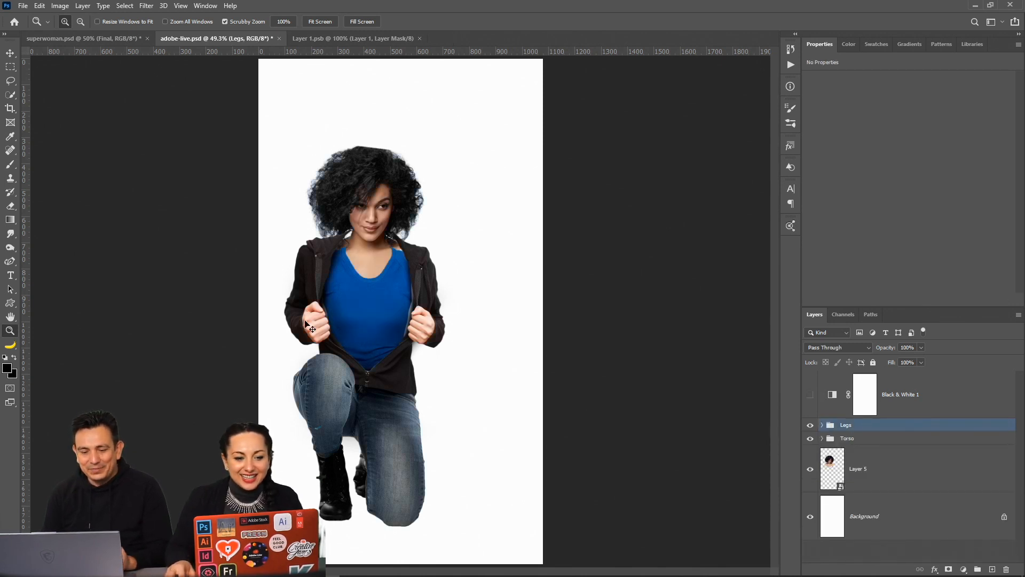
key("ctrl+s")
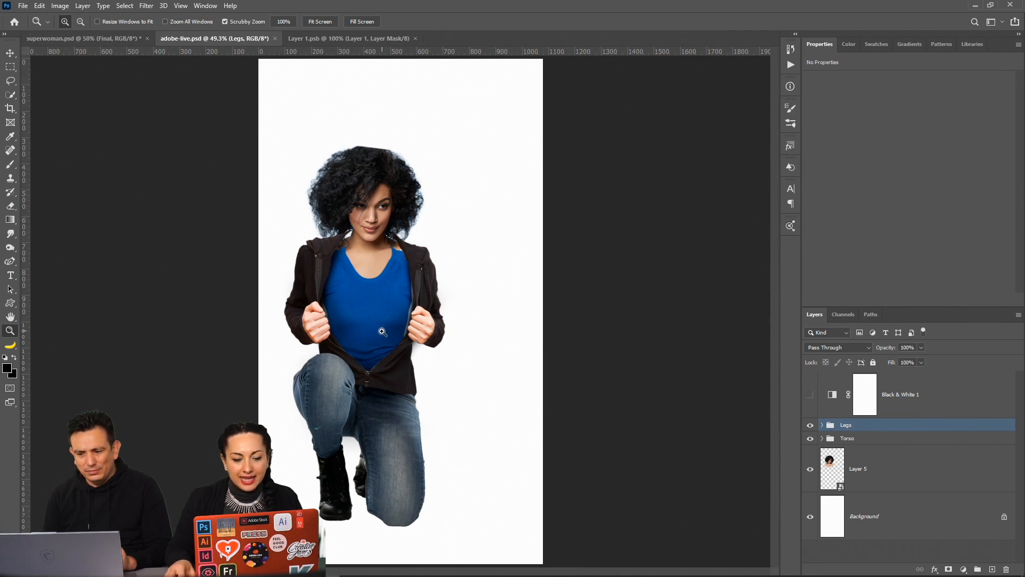
Compare the Legs group hidden and shown, and add a clipped Hue/Saturation adjustment above Levels 1 in the Torso group
double_click(810, 425)
left_click(823, 427)
scroll(933, 503, "down", 2)
scroll(928, 504, "up", 2)
scroll(925, 502, "down", 3)
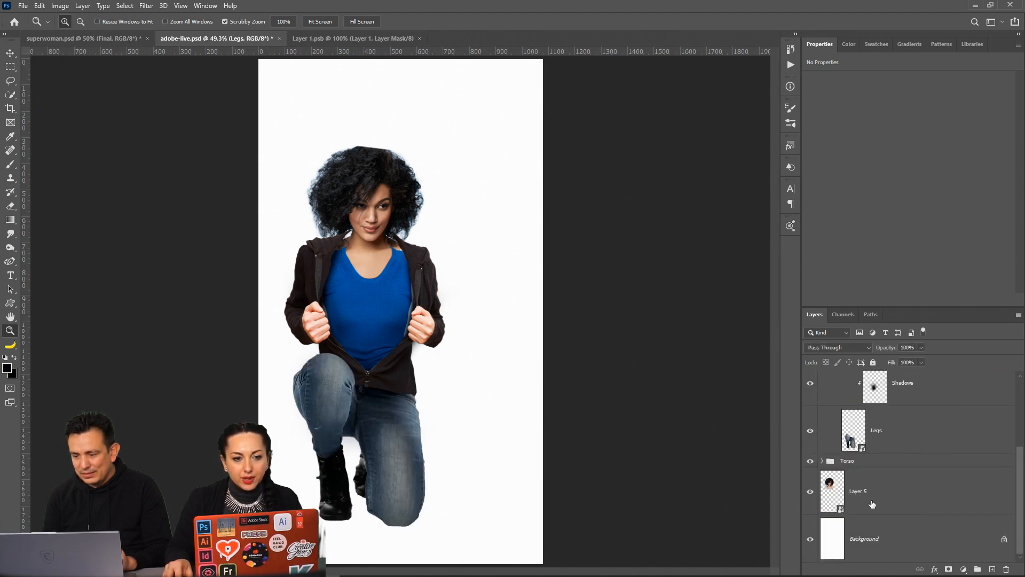
left_click(824, 462)
scroll(880, 484, "down", 5)
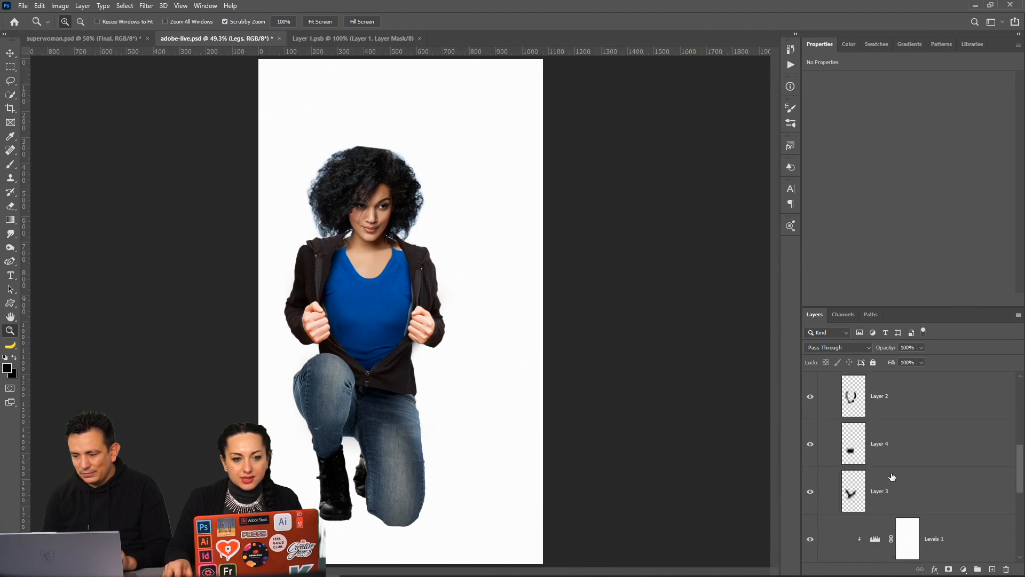
scroll(881, 485, "up", 1)
left_click(940, 446)
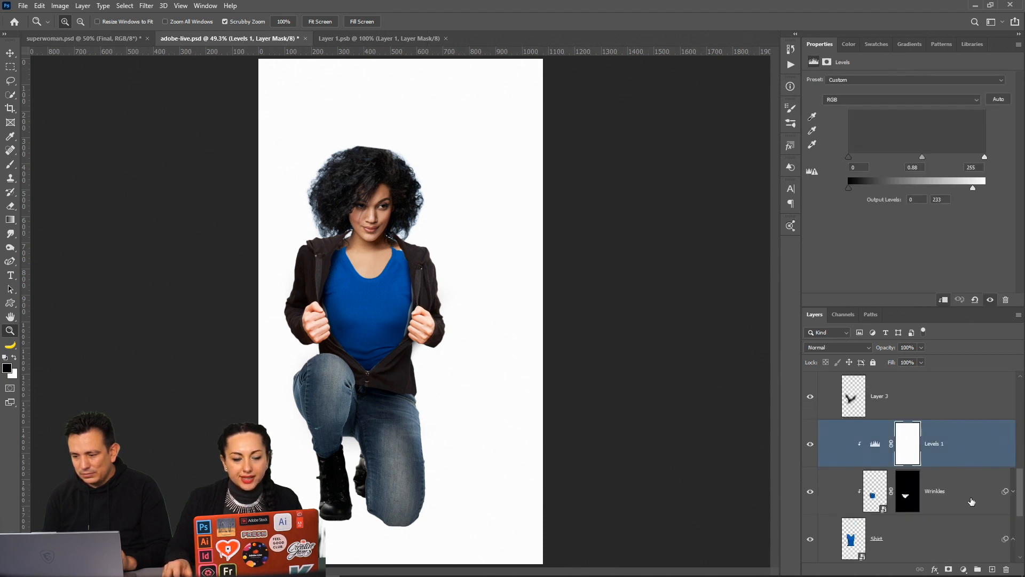
left_click(964, 569)
left_click(953, 461)
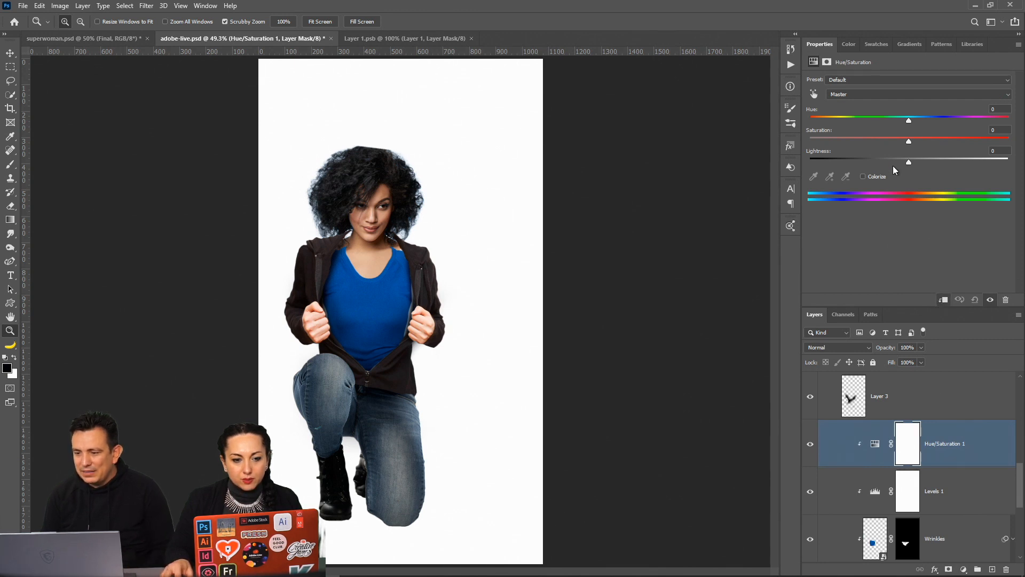
Reduce the saturation of the Blues to -26 in the shirt's Hue/Saturation adjustment
left_click(854, 94)
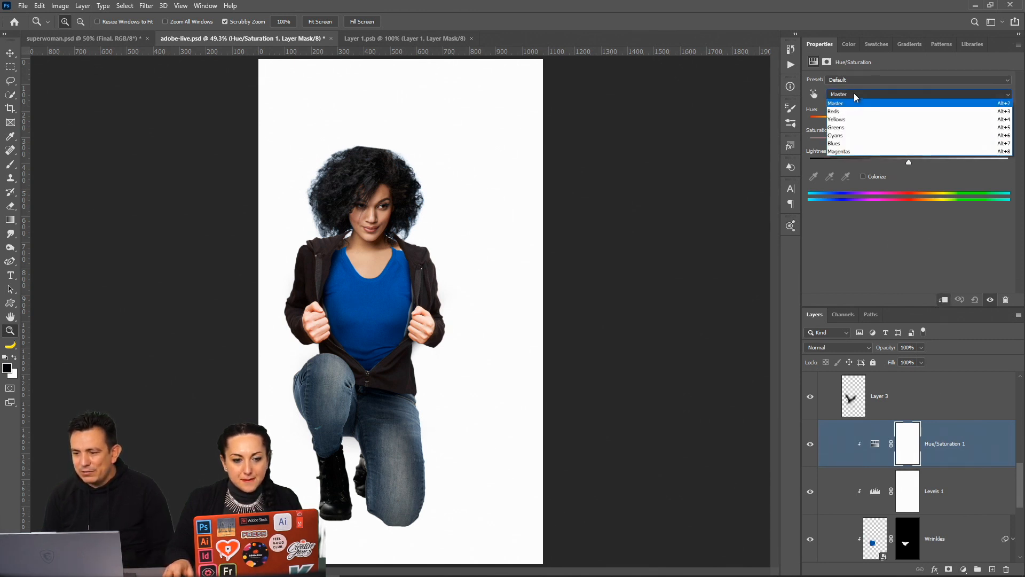
left_click(856, 143)
left_click_drag(908, 141, 883, 147)
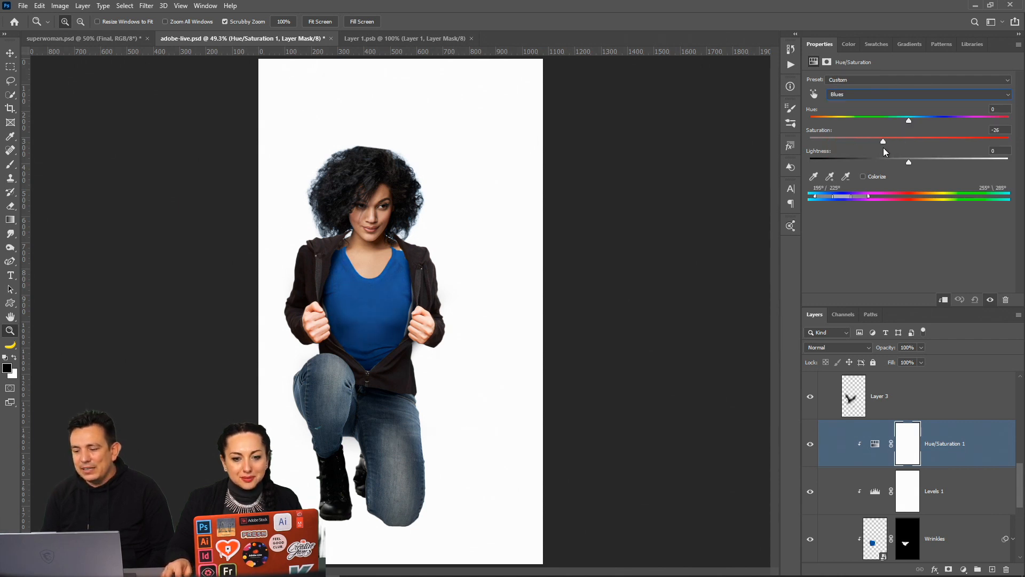
Collapse the Torso group, examine the shirt and jacket up close, and check the jeans in Layer 1.psb before returning to adobe-live.psd
scroll(861, 433, "up", 5)
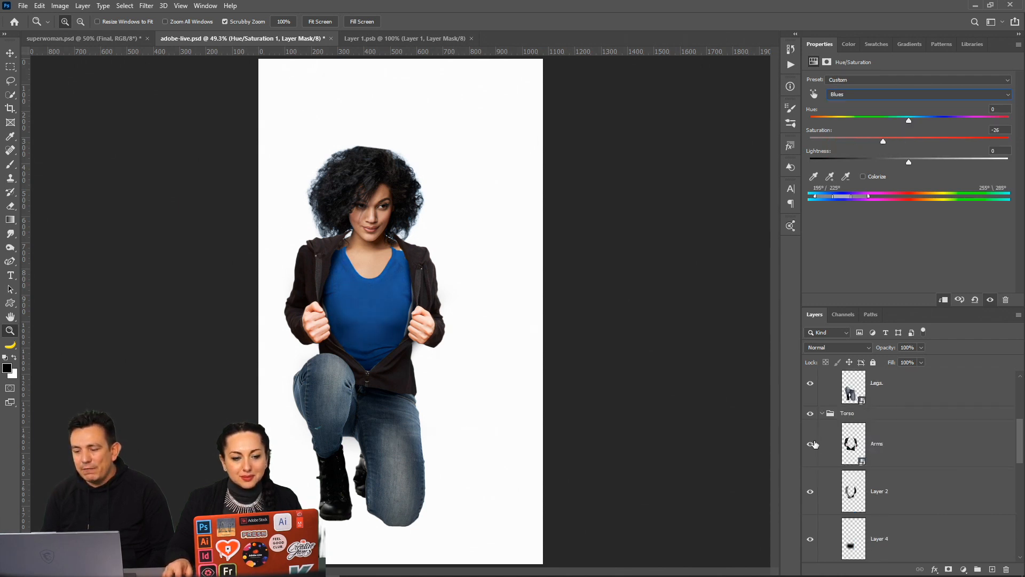
left_click(824, 414)
left_click_drag(330, 337, 489, 343)
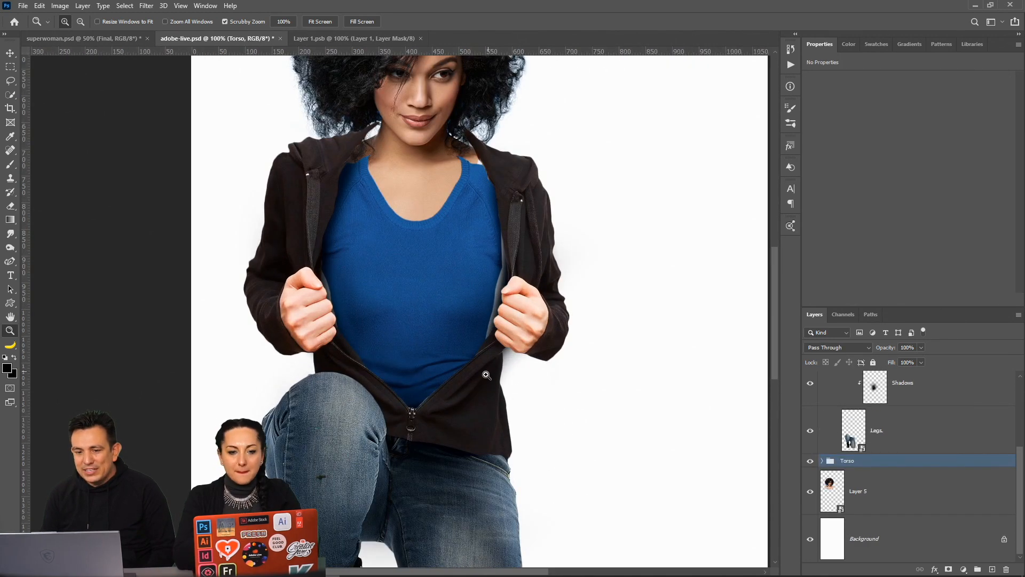
left_click(332, 43)
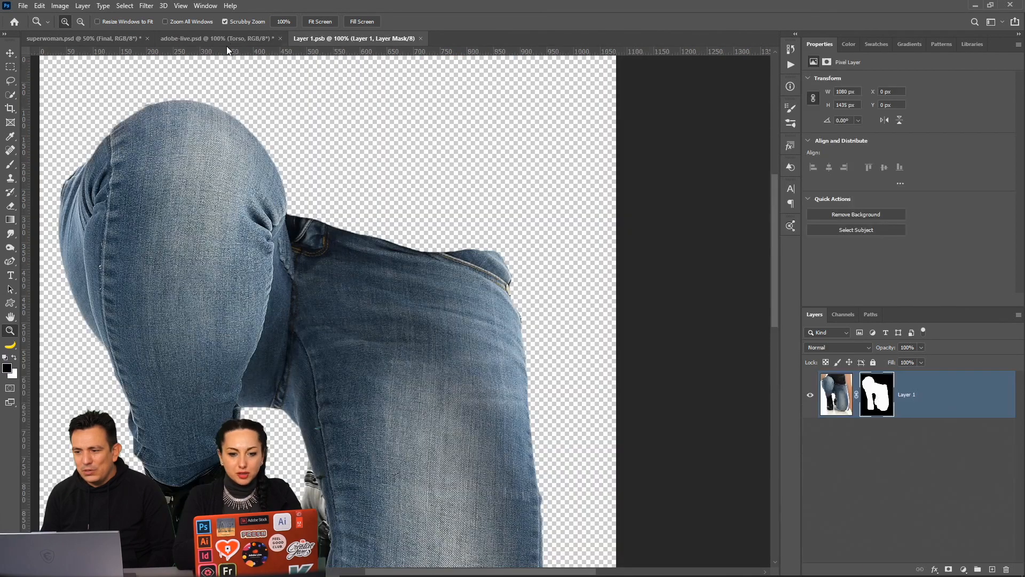
left_click(230, 40)
left_click(912, 43)
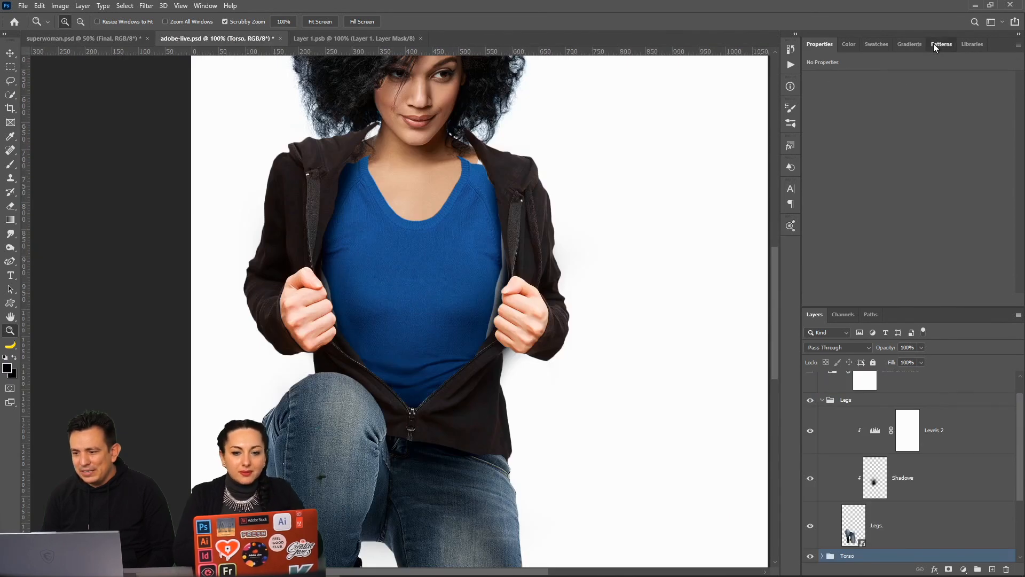
Open the Woman hero library image to examine the original jacket and hands, then close it and return to the full composite
left_click(970, 44)
double_click(836, 233)
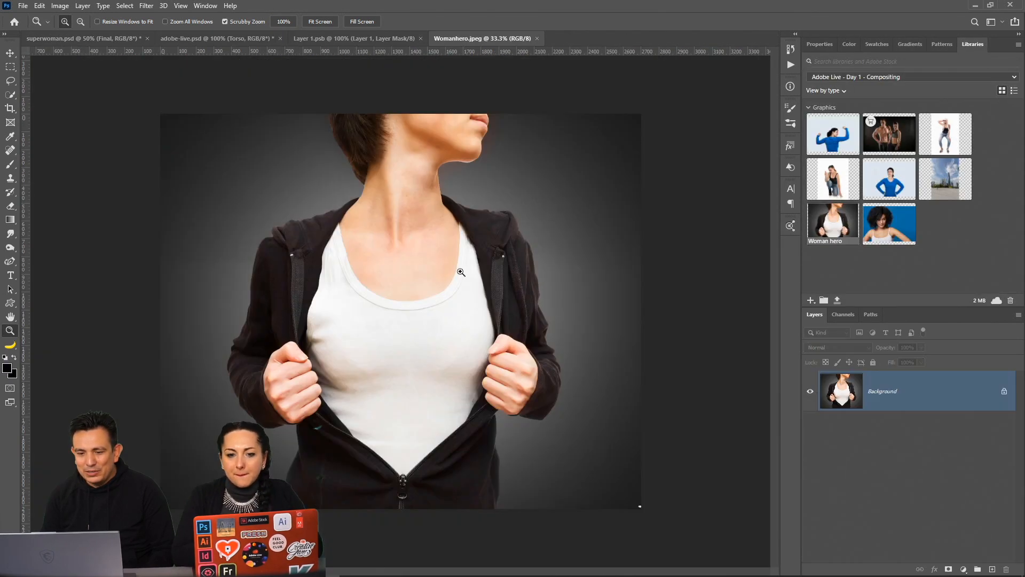
left_click(538, 38)
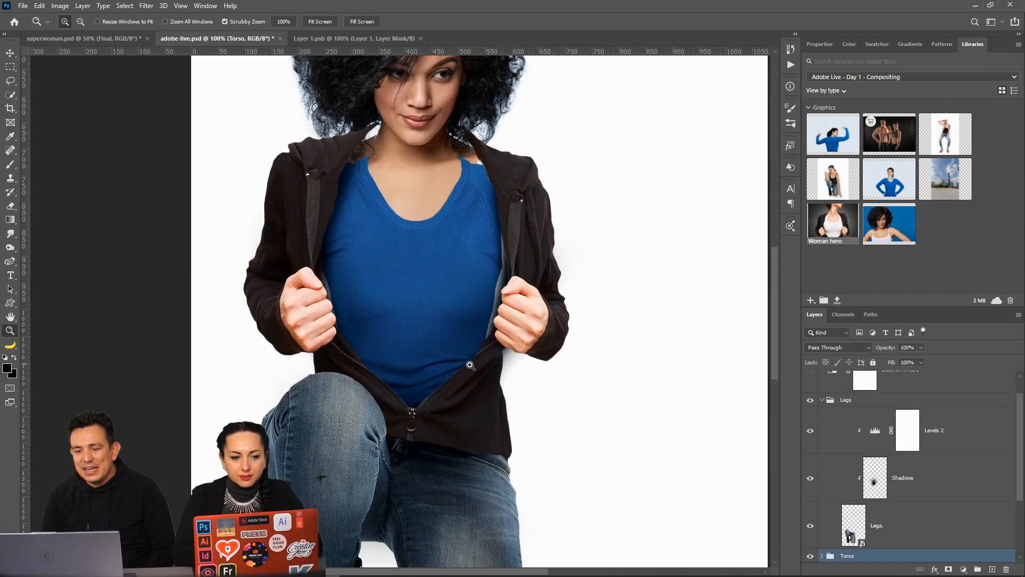
right_click(325, 314)
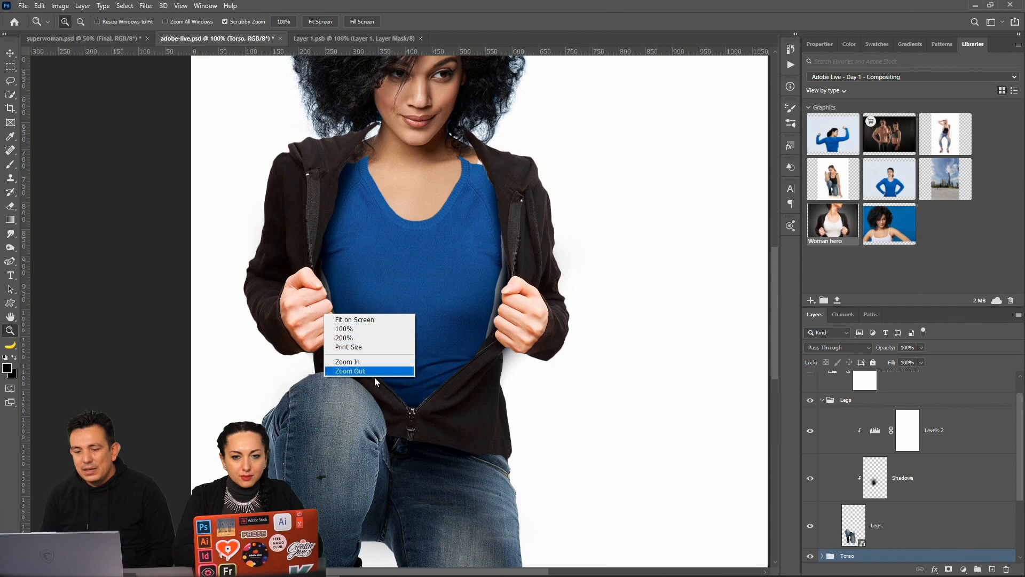
left_click(374, 371)
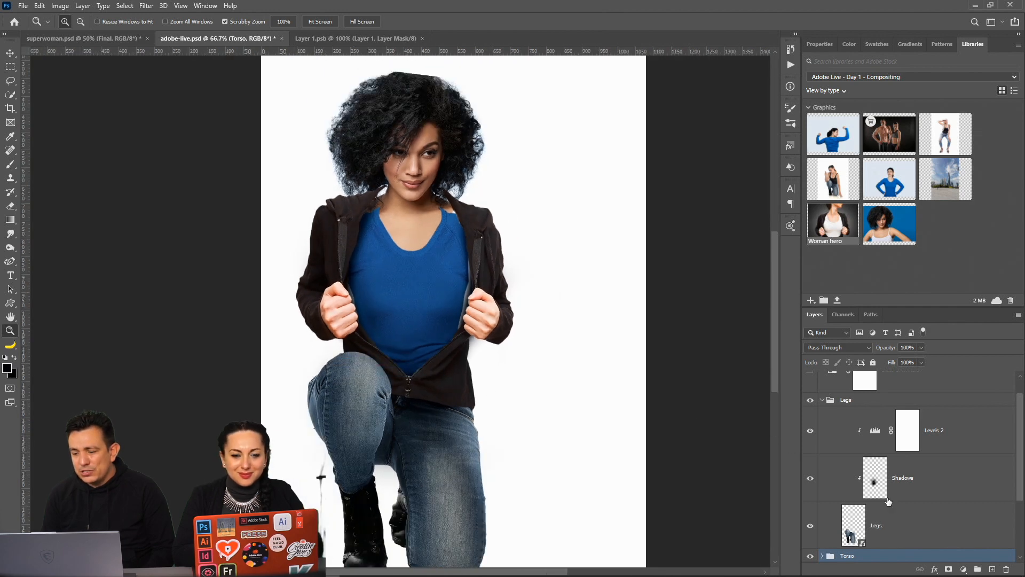
Collapse the Legs group and compare the composite with the Legs and Torso groups each hidden and shown
left_click(823, 401)
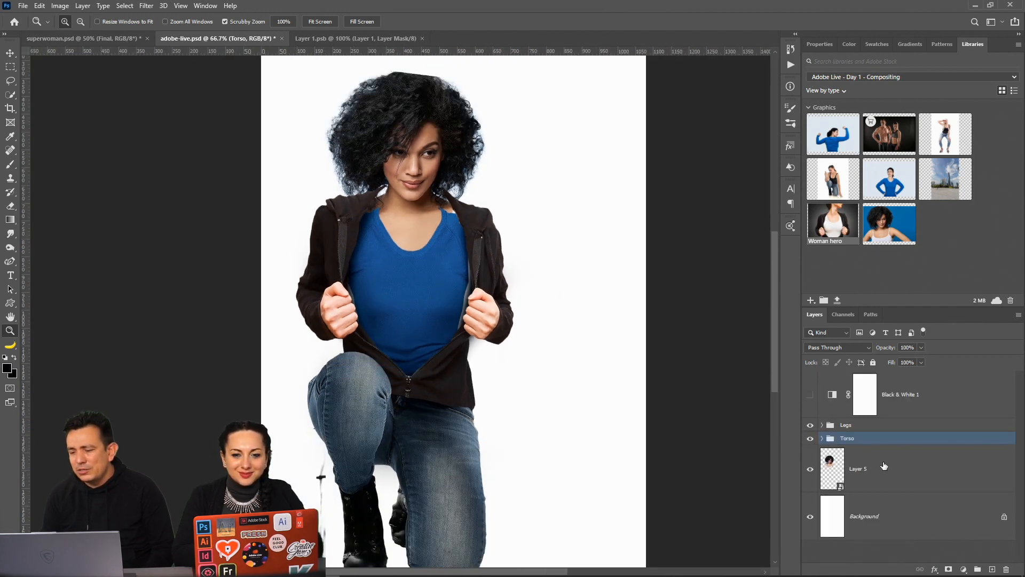
scroll(884, 466, "down", 2)
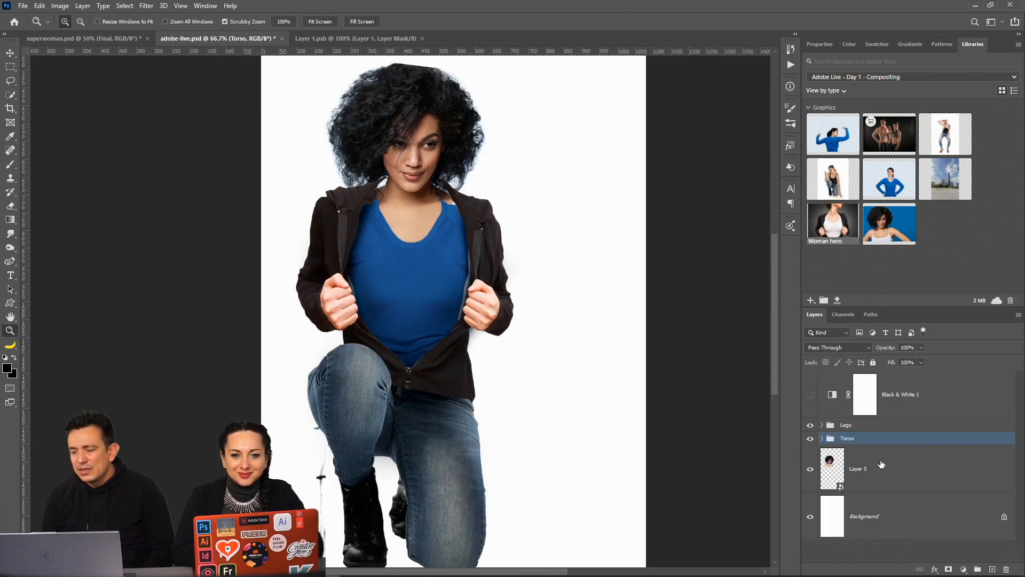
left_click(810, 425)
left_click(811, 426)
left_click(811, 439)
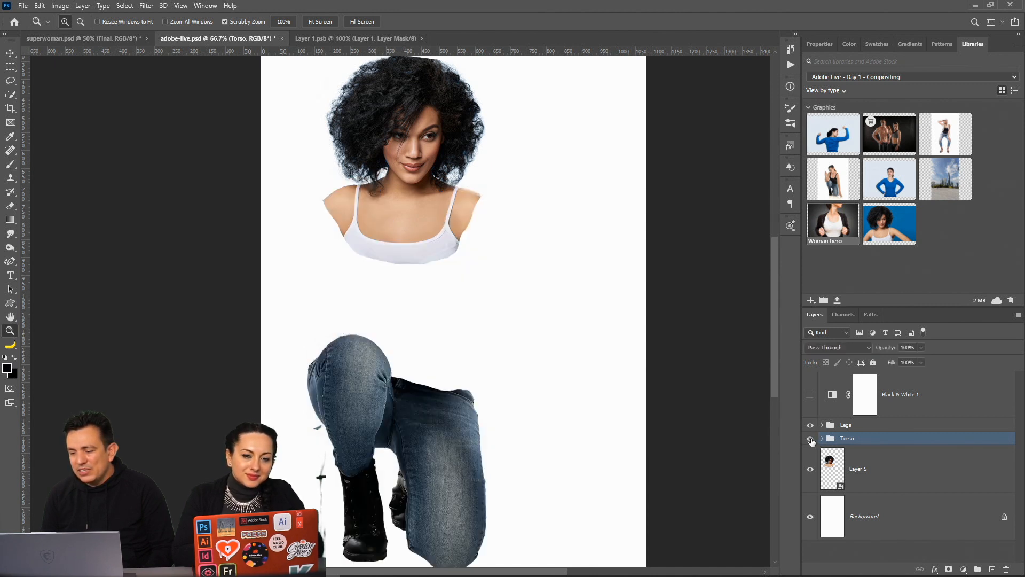
left_click(811, 439)
Expand the Torso group, select the Arms layer and open the Liquify filter for it
left_click(823, 438)
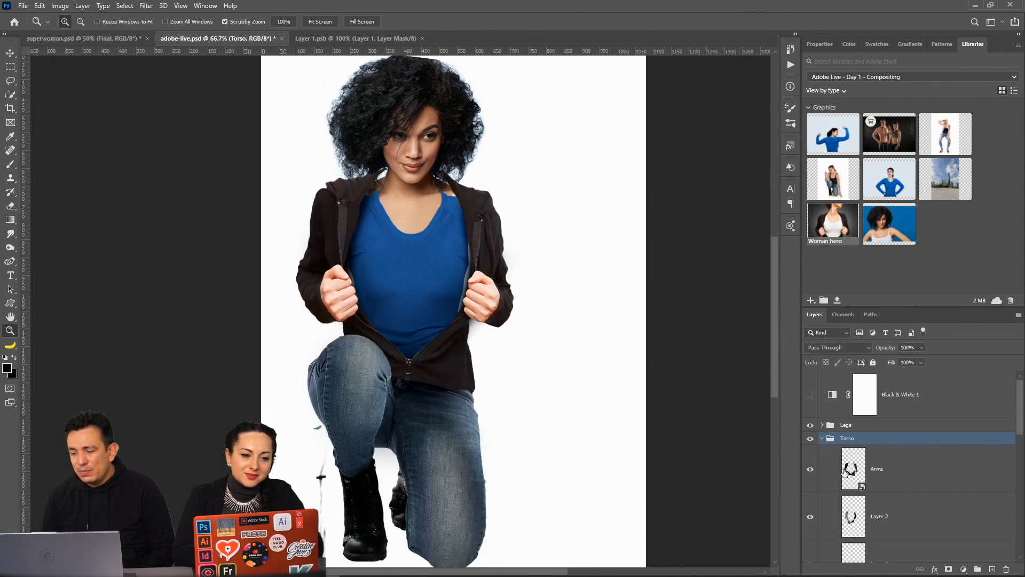
scroll(886, 443, "down", 2)
left_click(884, 436)
left_click(147, 6)
left_click(161, 88)
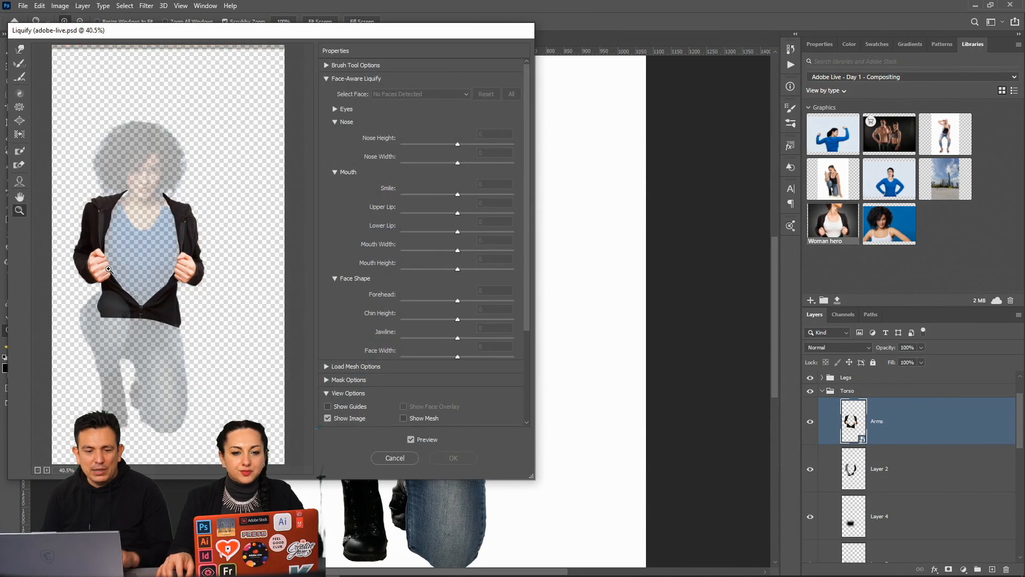
Choose the Pucker tool in Liquify and enlarge its brush well beyond the size of a hand
left_click(108, 270)
left_click(88, 271)
left_click(84, 266)
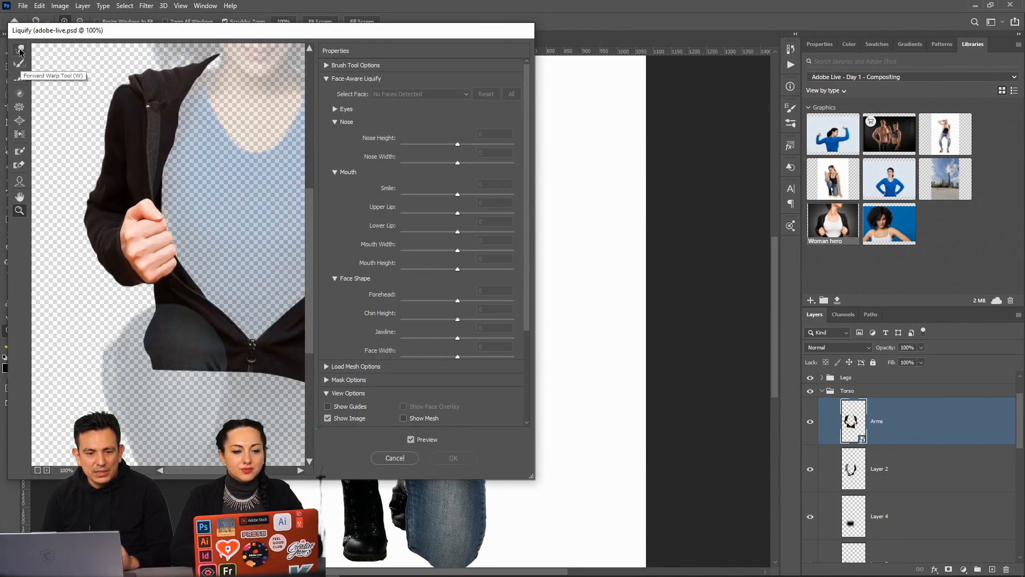
left_click(19, 106)
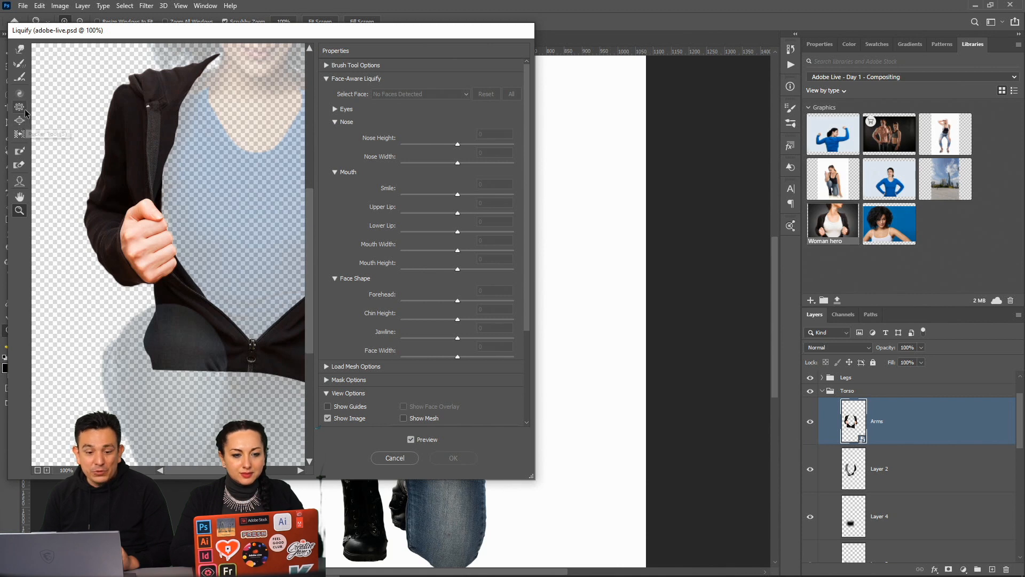
key("bracketright")
key("bracketright")
key("bracketright")
key("bracketright")
key("bracketright")
key("bracketright")
key("bracketright")
key("bracketright")
Try to shrink both hands of the Arms layer with the Pucker tool, apply Liquify and undo it
mouse_move(157, 245)
left_mouse_down()
mouse_move(184, 235)
mouse_move(97, 234)
mouse_move(146, 236)
mouse_move(105, 235)
left_mouse_up()
left_click(151, 245)
left_click(151, 245)
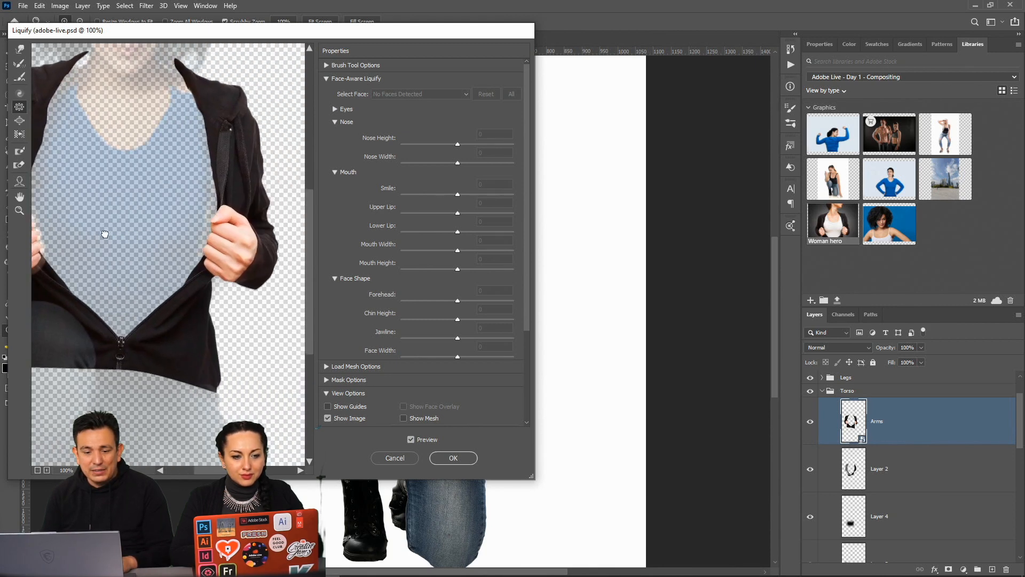
left_click_drag(204, 245, 204, 245)
left_click(452, 457)
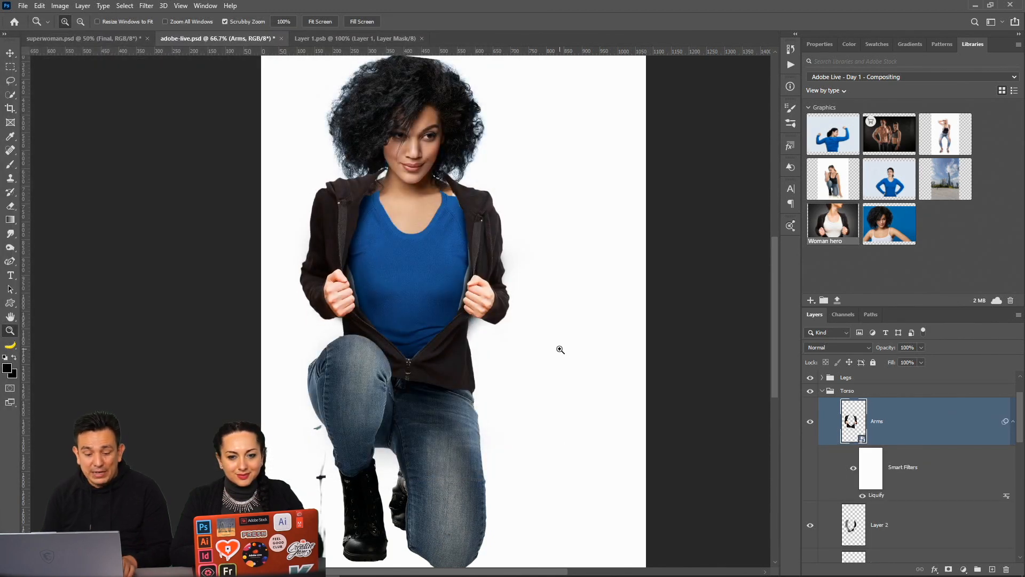
key("ctrl+z")
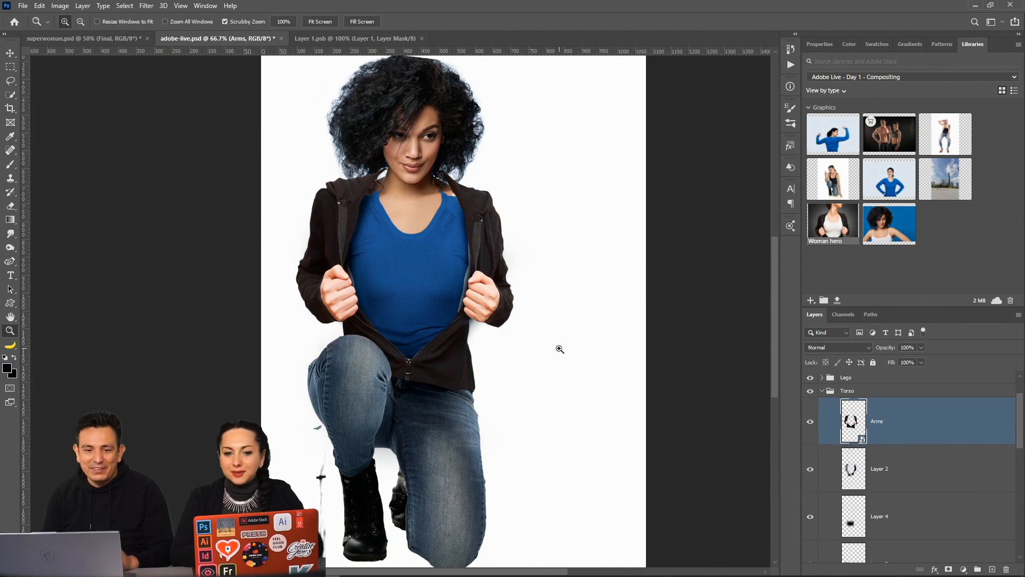
Shrink the hands on the Arms layer slightly with Liquify's Pucker tool and collapse the layer's smart filter list
left_click(146, 5)
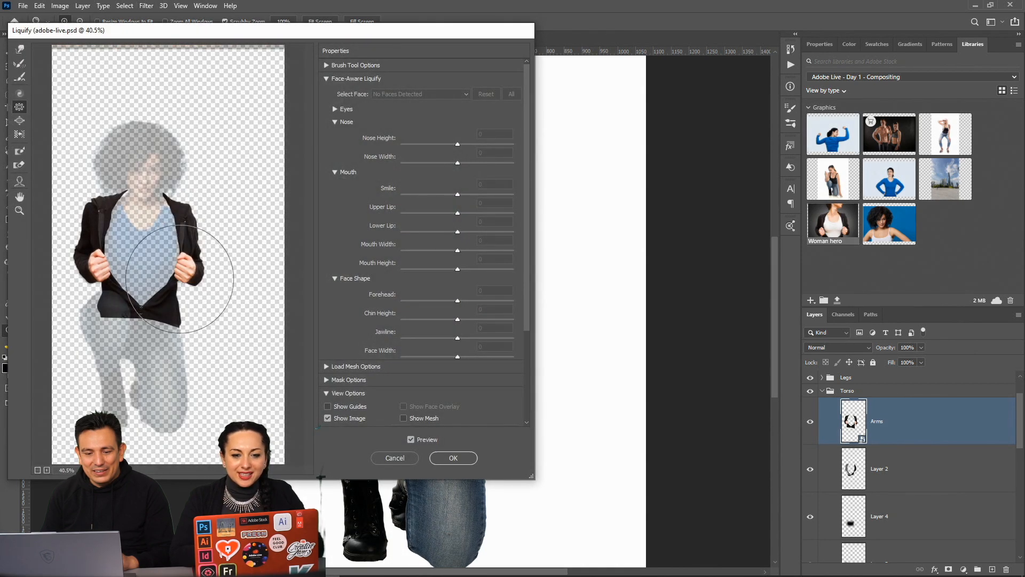
left_click(454, 458)
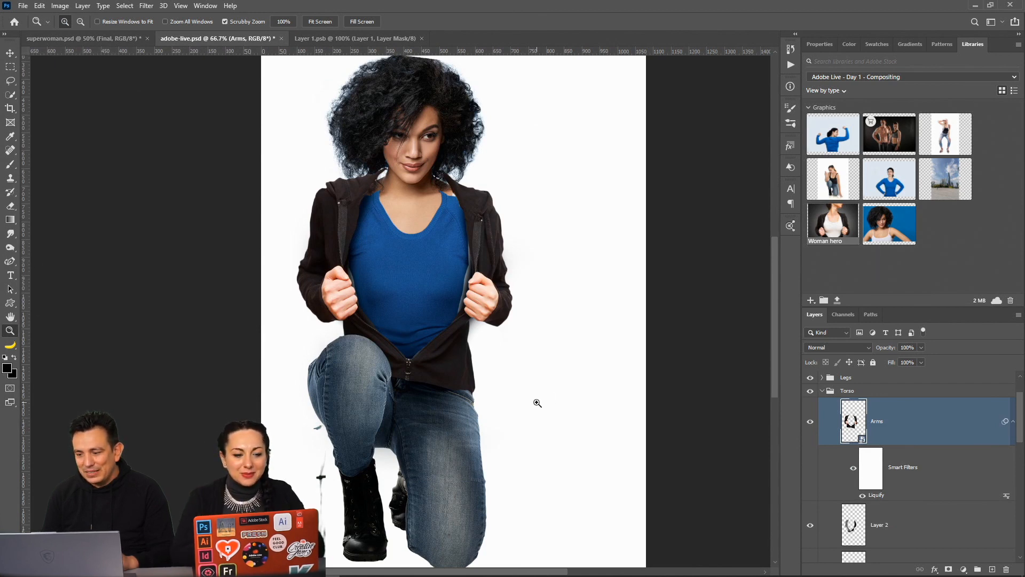
left_click(1013, 421)
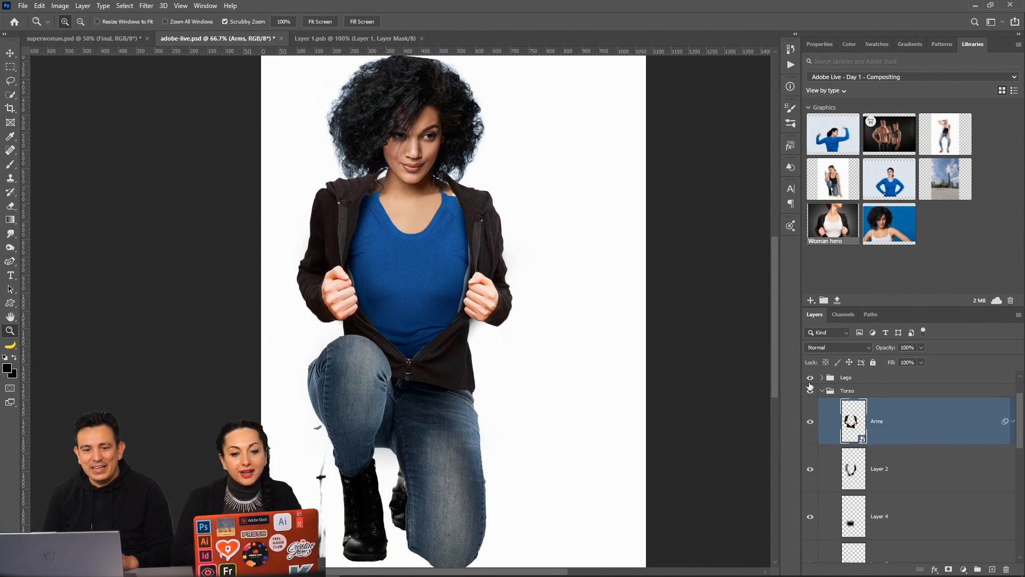
Apply a Black & White adjustment to the Arms layer with Reds at -9% and Yellows at 62%, comparing the preview
left_click(59, 7)
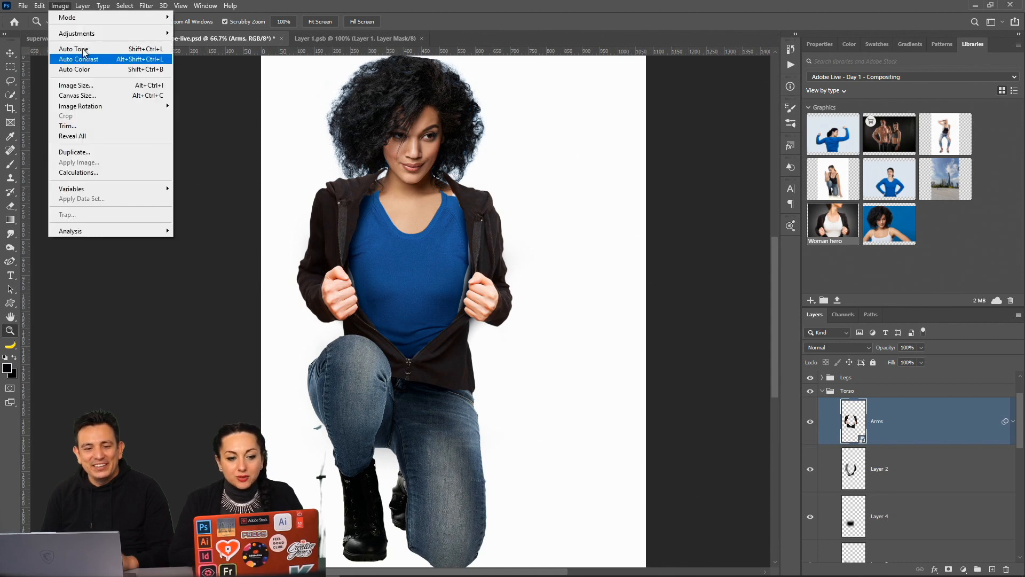
mouse_move(92, 35)
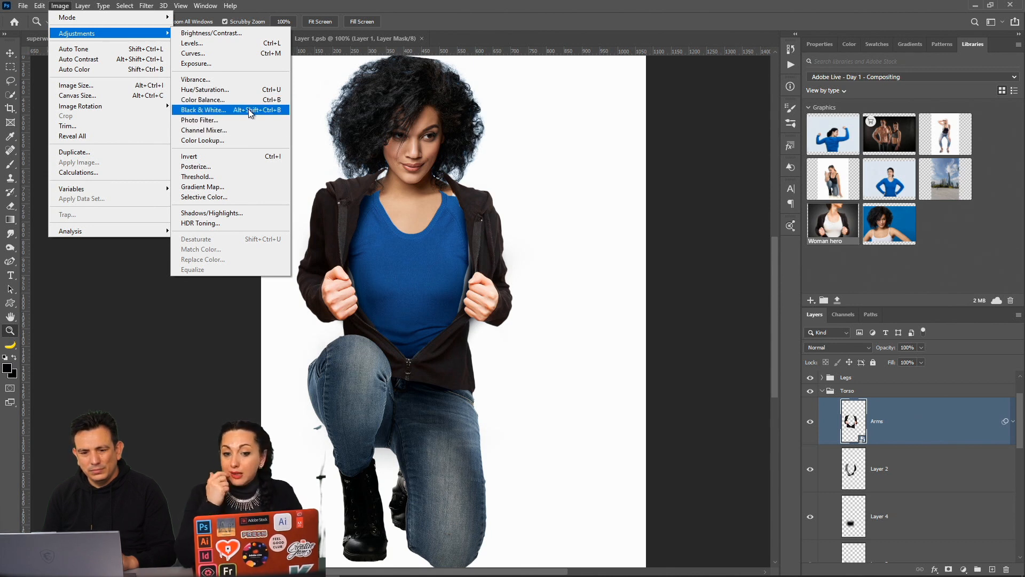
left_click(249, 109)
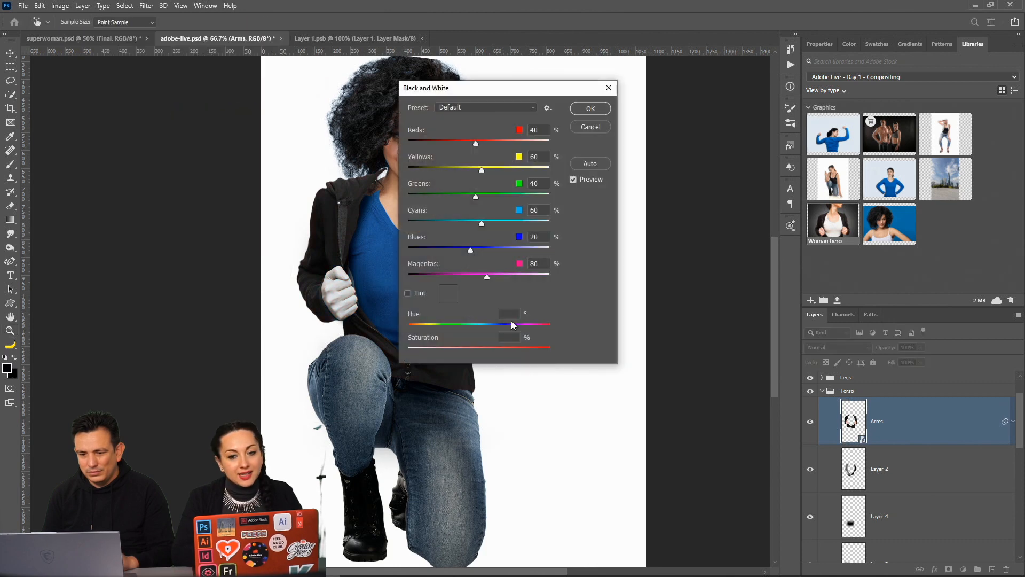
left_click_drag(509, 90, 610, 96)
left_click_drag(577, 150, 582, 178)
left_click(678, 184)
left_click(679, 184)
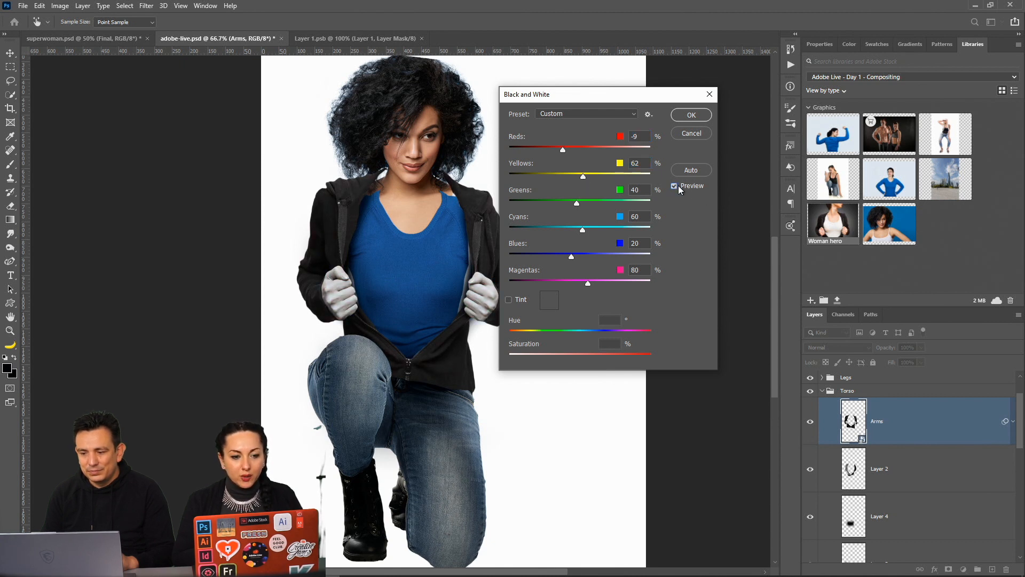
left_click(699, 118)
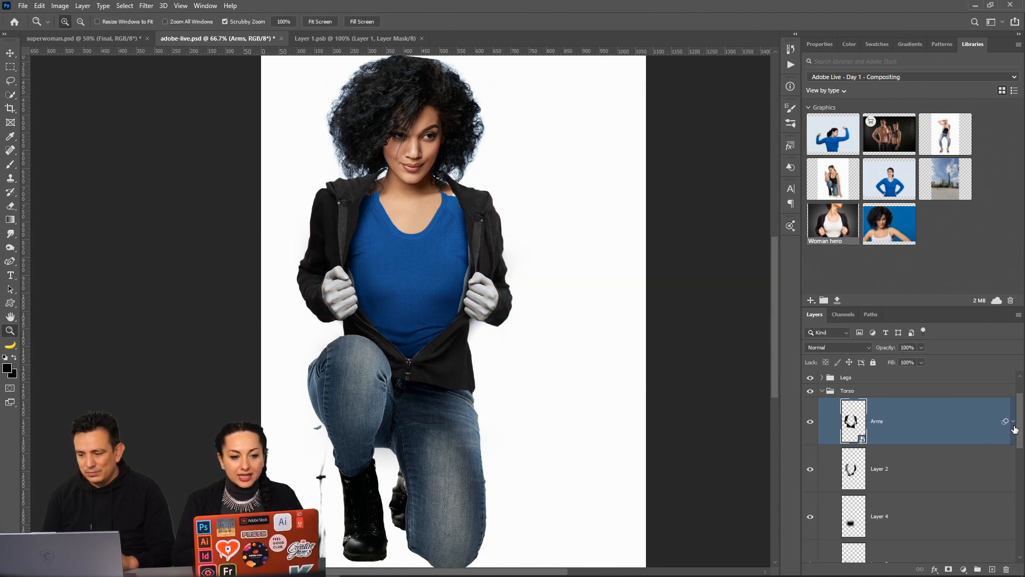
Set the Arms layer's Black & White smart filter to Luminosity blending at 74% opacity
left_click(1013, 423)
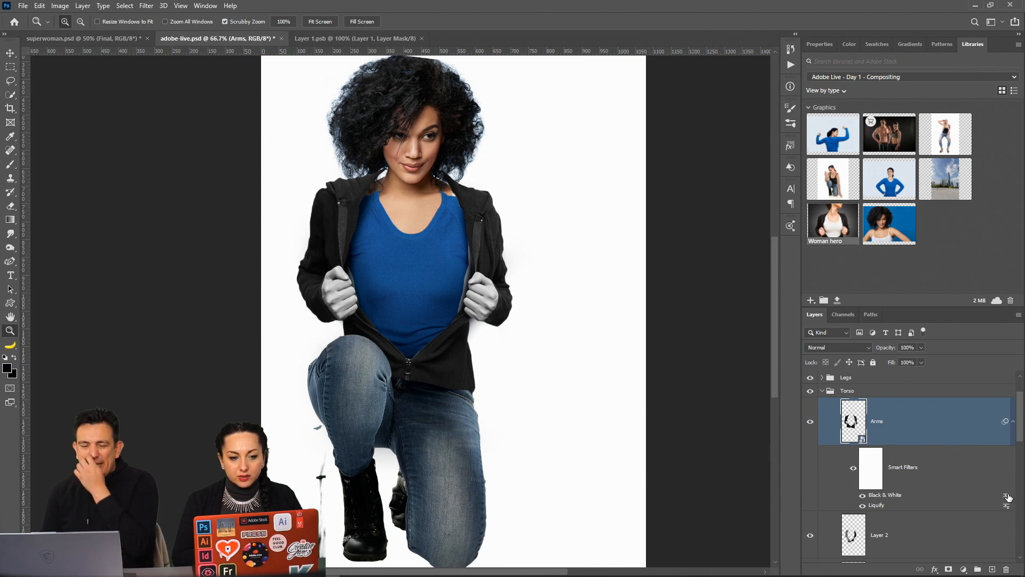
double_click(1007, 492)
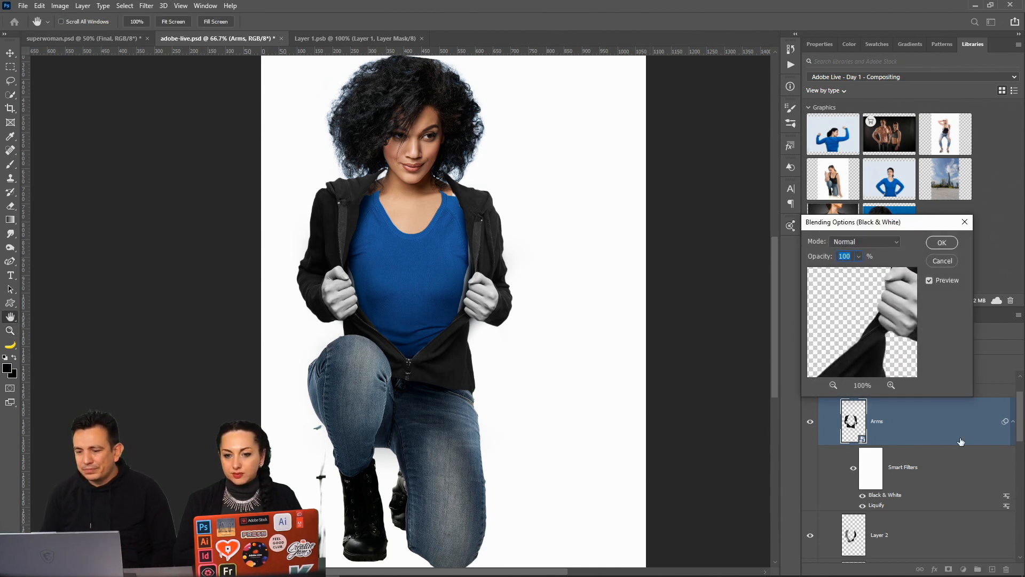
left_click(857, 241)
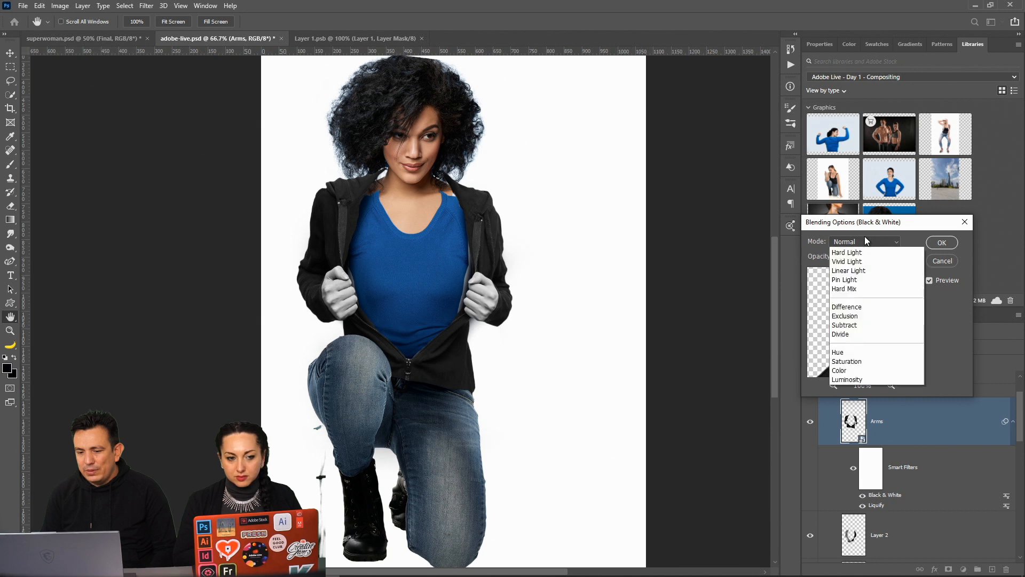
left_click(870, 528)
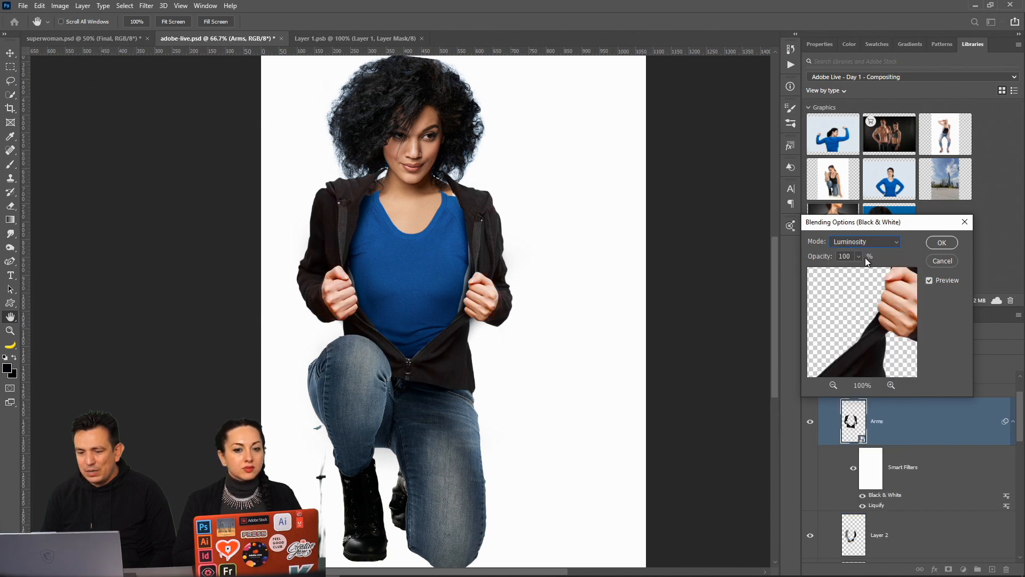
mouse_move(858, 257)
left_mouse_down()
mouse_move(821, 281)
mouse_move(846, 273)
left_mouse_up()
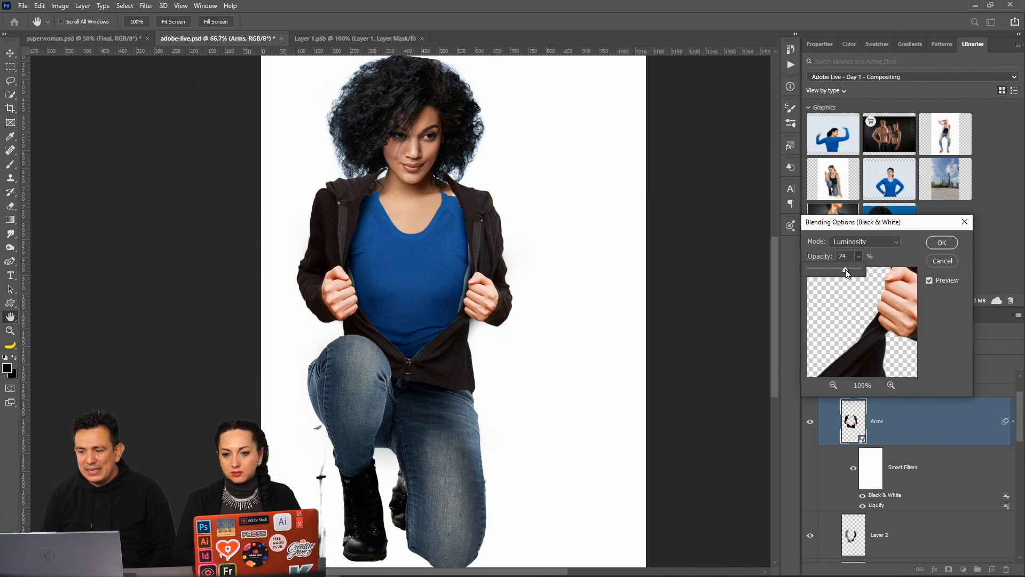
left_click(942, 242)
Collapse the Torso group and compare the composite's brightness with the Black & White 1 adjustment layer shown and hidden, leaving it hidden
key("z")
left_click(823, 390)
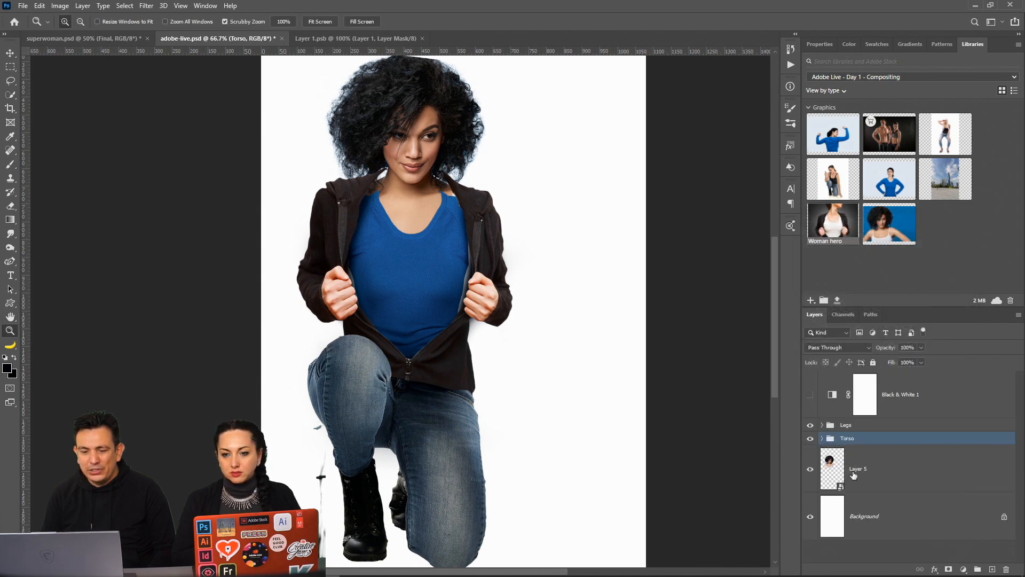
left_click(809, 395)
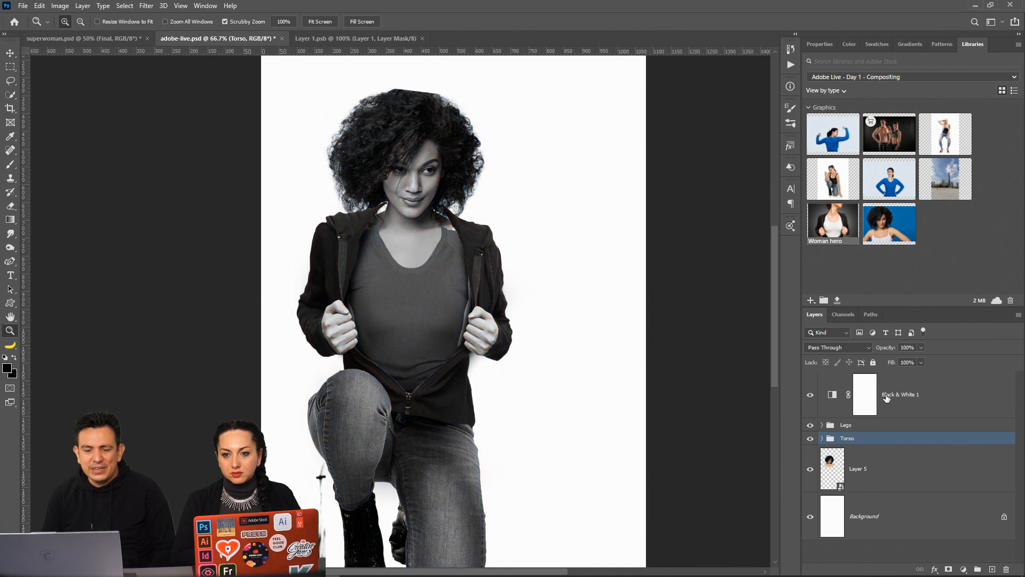
left_click(824, 406)
left_click(810, 397)
left_click(810, 397)
left_click(810, 396)
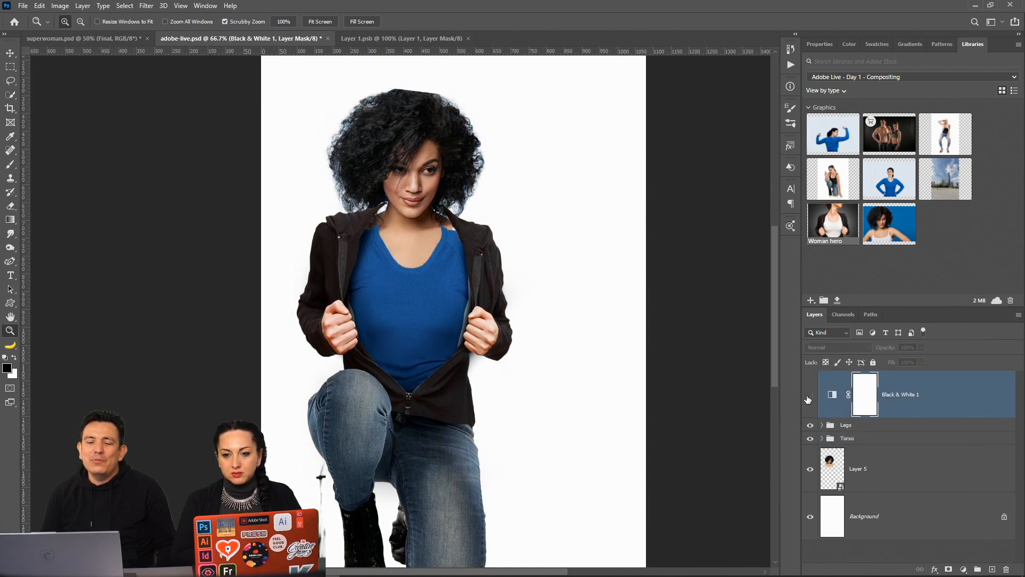
scroll(398, 400, "down", 2)
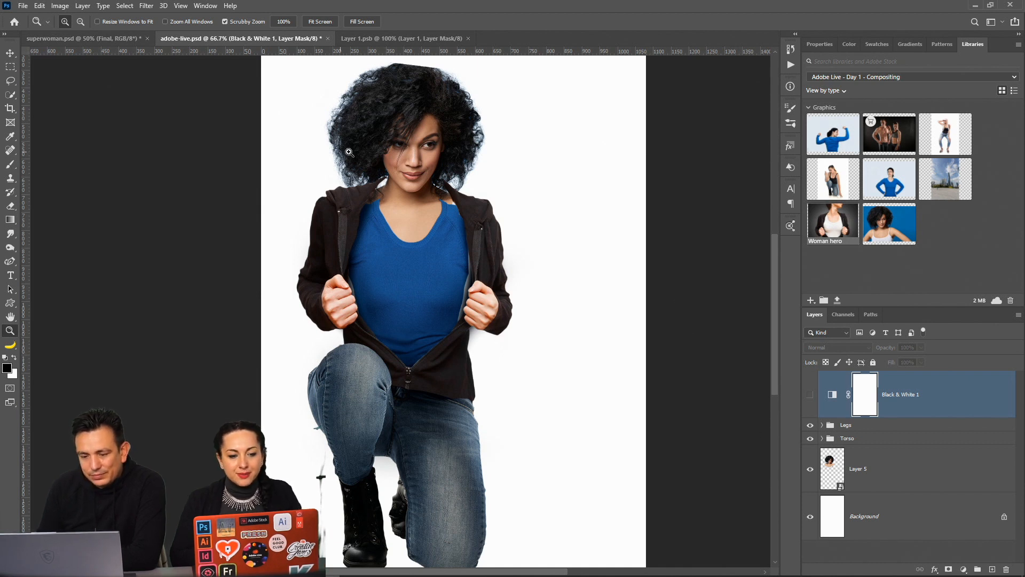
scroll(451, 287, "down", 1)
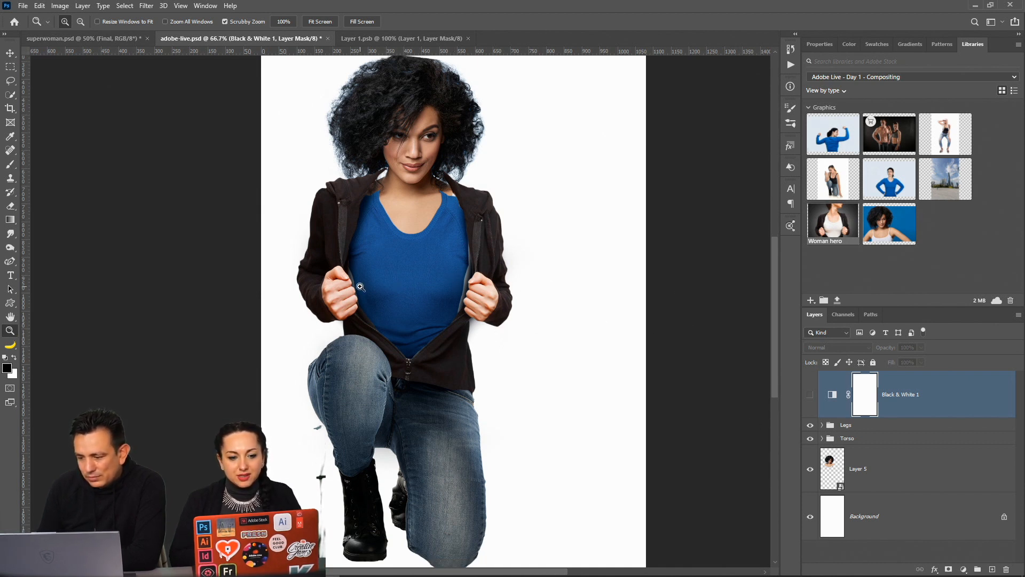
Start a Puppet Warp on the Arms layer in the Torso group and pin both shoulders, both fists and the jacket's zip end
left_click(822, 438)
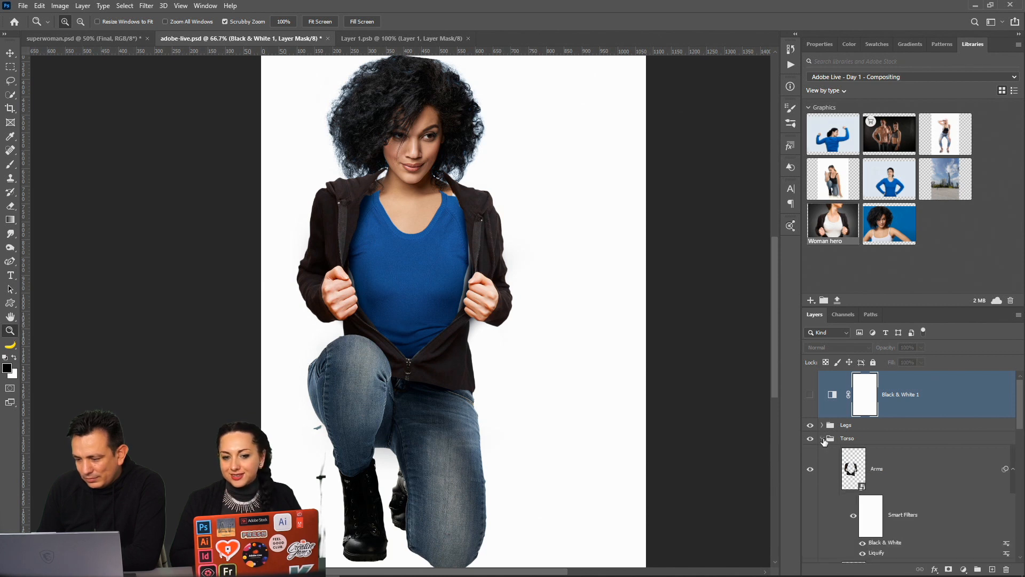
scroll(901, 492, "down", 1)
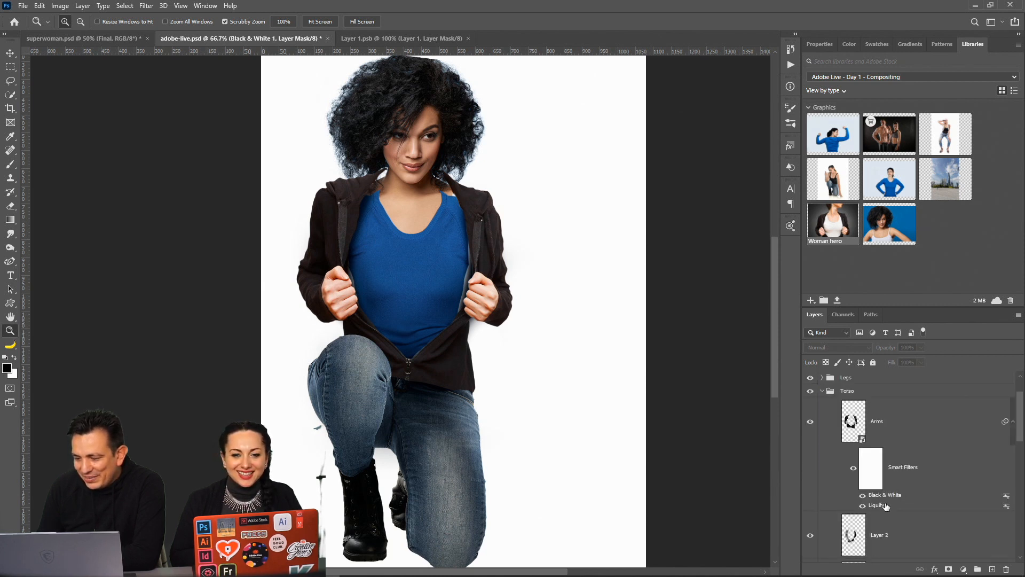
left_click(878, 437)
left_click(39, 5)
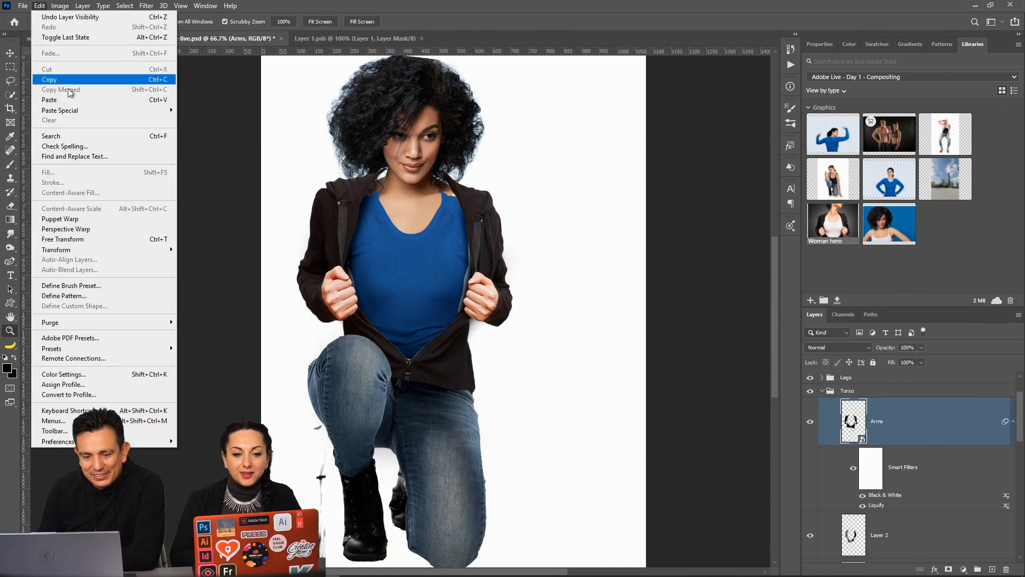
left_click(59, 219)
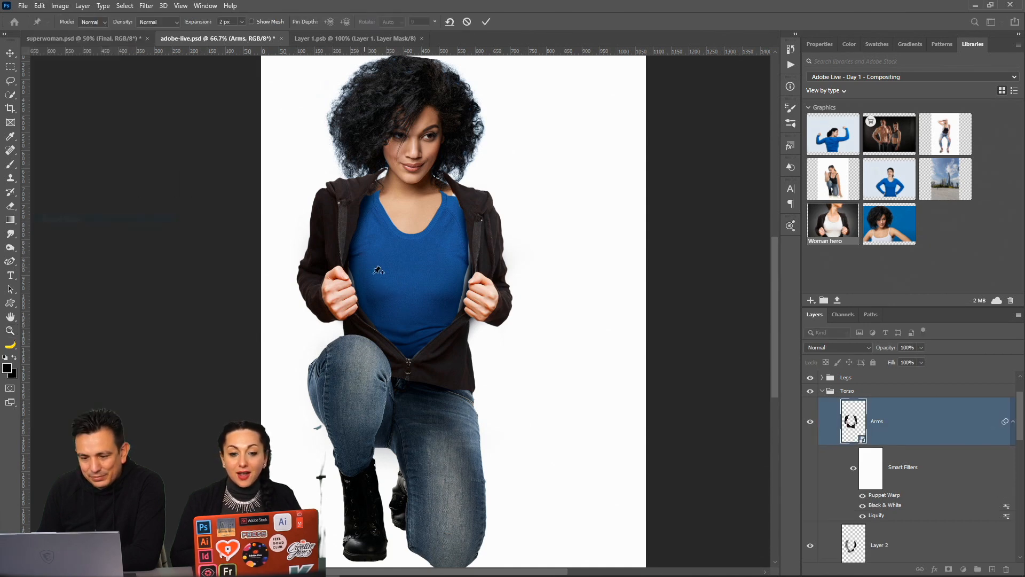
left_click(364, 182)
left_click(475, 197)
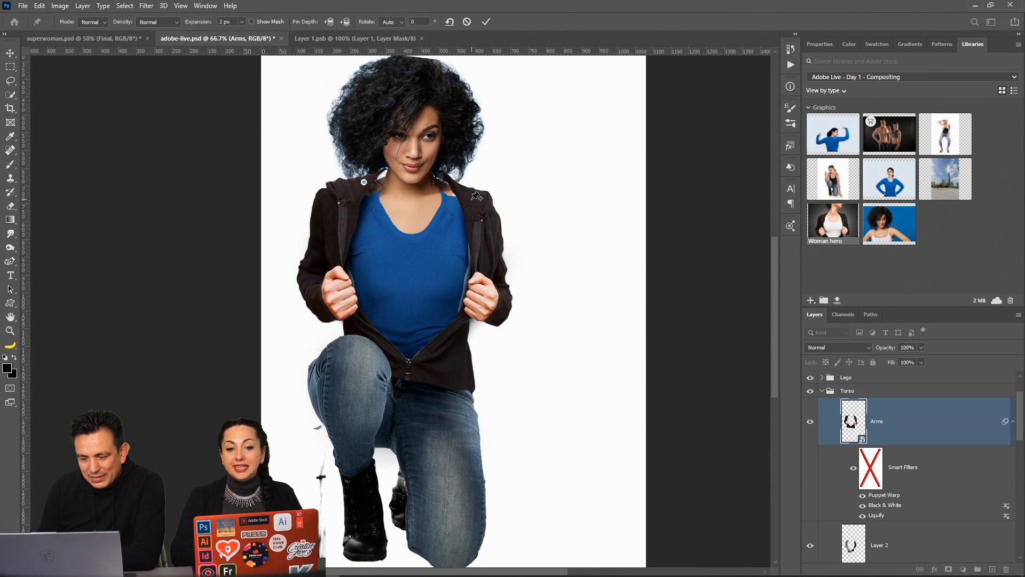
left_click(475, 297)
left_click(341, 296)
left_click(410, 373)
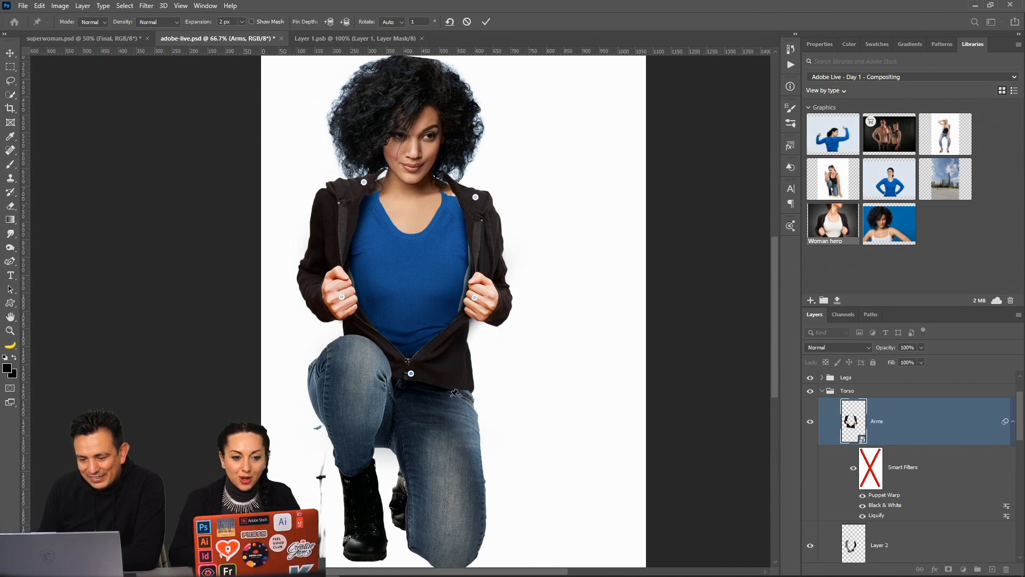
Pin both sides of the jacket's lower edge, adjust them slightly, and pin the bottom of the fist above the raised knee
left_click(469, 382)
left_click_drag(469, 384, 473, 395)
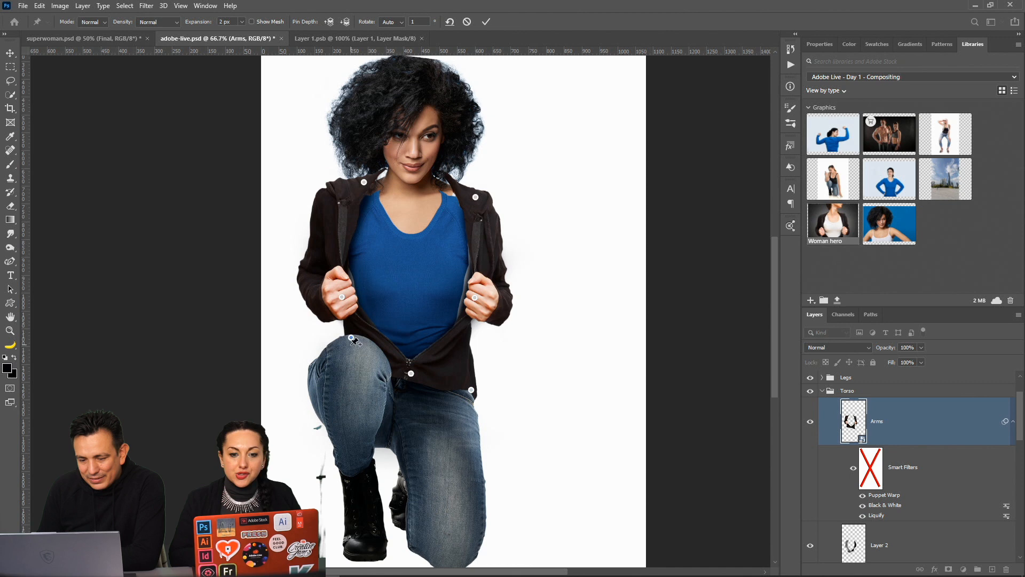
left_click_drag(351, 338, 340, 314)
left_click(338, 319)
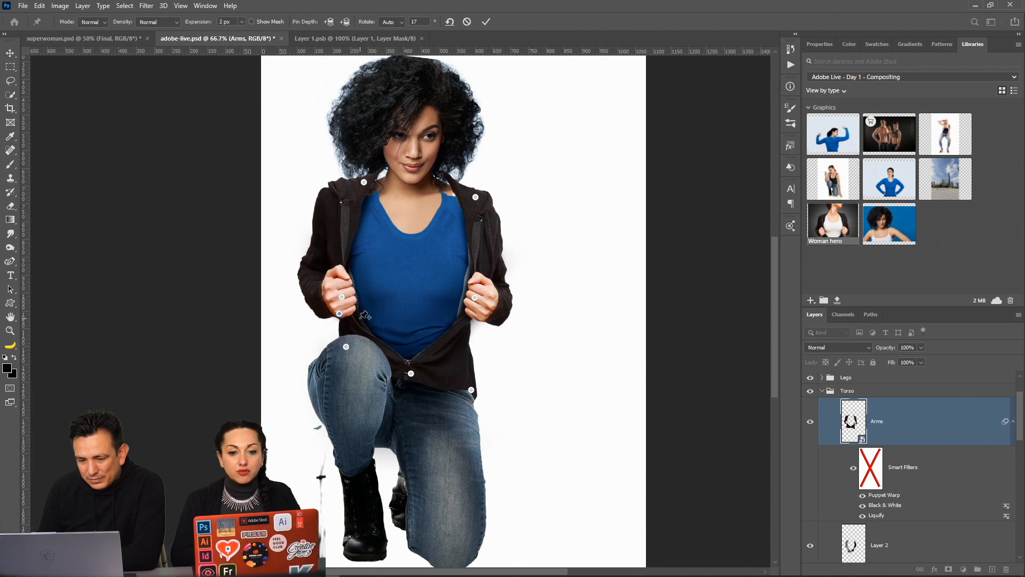
Pin the thumb of the fist above the raised knee, delete that fist's middle pin, and shift the thumb slightly inward
left_click(335, 266)
left_click_drag(334, 266, 336, 271)
right_click(342, 301)
left_click(352, 300)
left_click(336, 275)
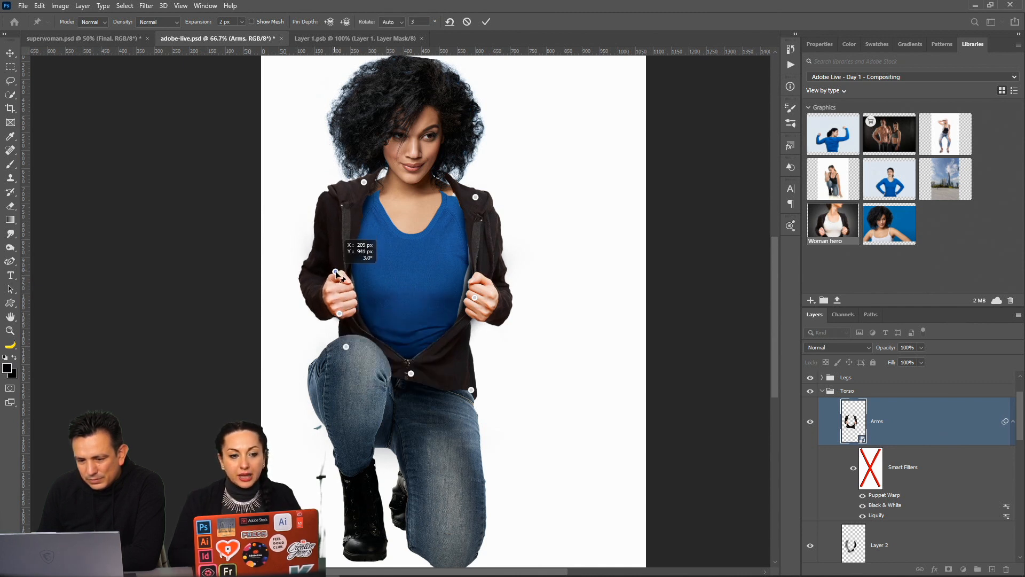
Pin the outer shoulder above that fist and pull both sides of the jacket collar closer to the neck
left_click(333, 200)
left_click_drag(333, 200, 366, 190)
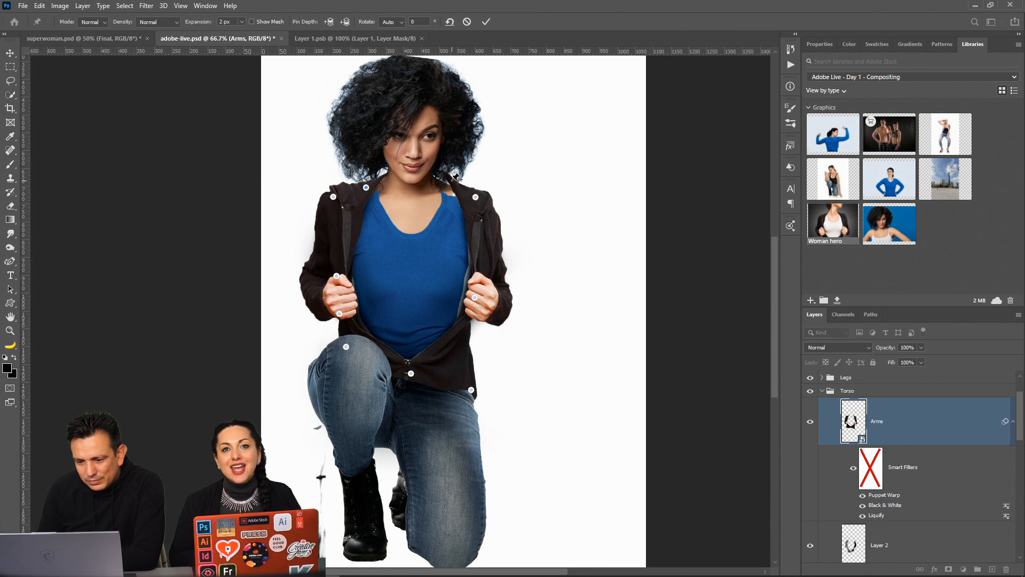
left_click_drag(450, 181, 446, 181)
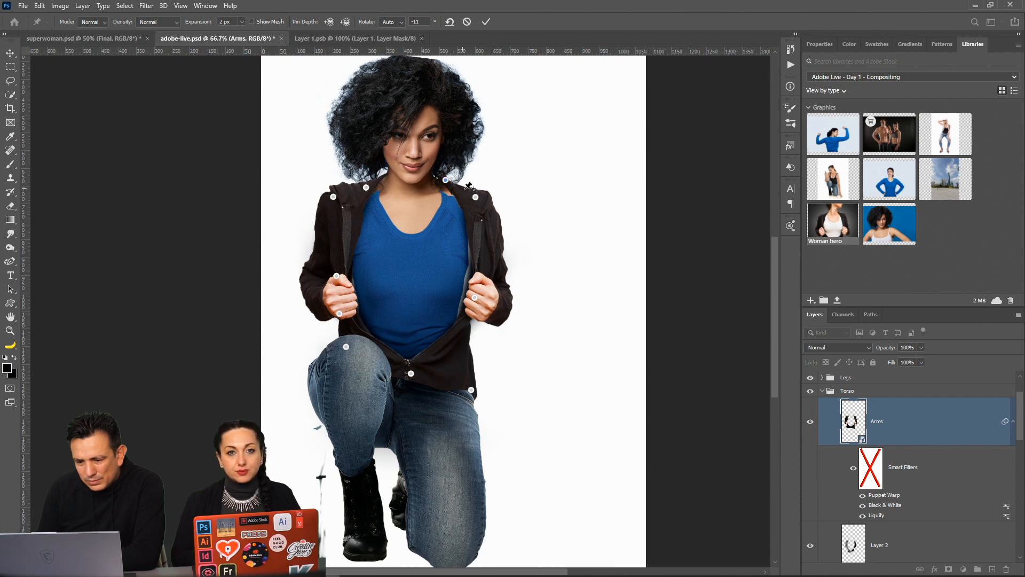
Pin the outer edges of both sleeves at the elbows and move the opposite fist slightly inward over the blue shirt
left_click(306, 276)
left_click_drag(306, 276, 304, 275)
left_click(512, 297)
left_click_drag(512, 297, 470, 296)
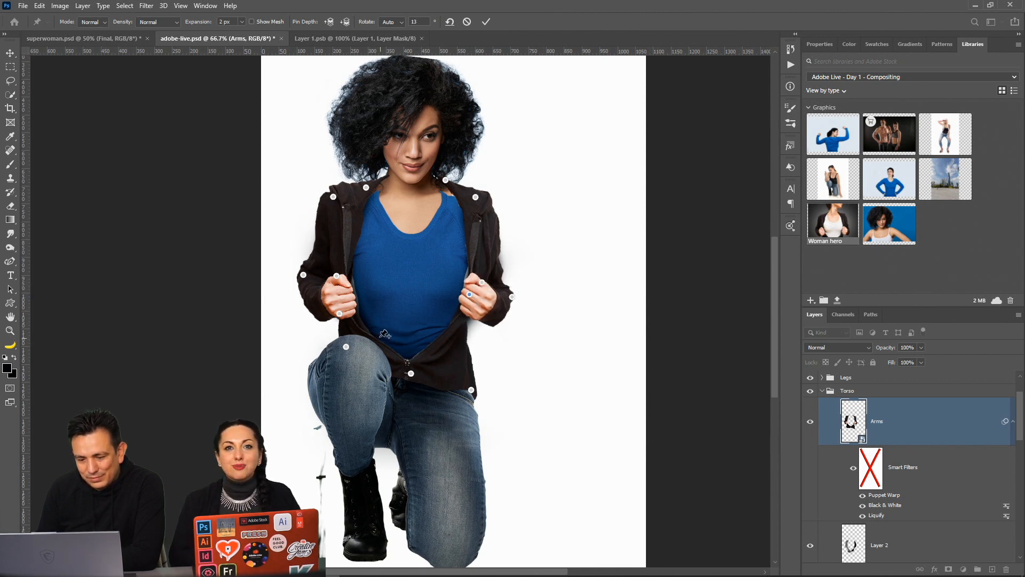
Pin and nudge both zip edges below the fists and the jacket edge above the raised knee, applying the Puppet Warp
left_click(365, 332)
left_click_drag(367, 333, 372, 333)
left_click(454, 340)
left_click_drag(454, 341, 451, 339)
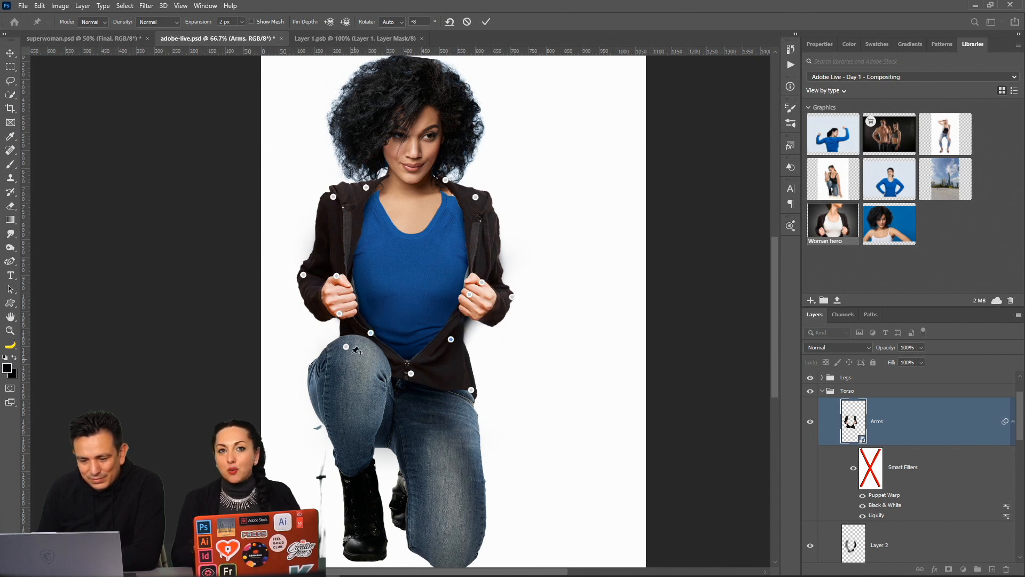
left_click_drag(347, 347, 351, 331)
left_click(344, 332)
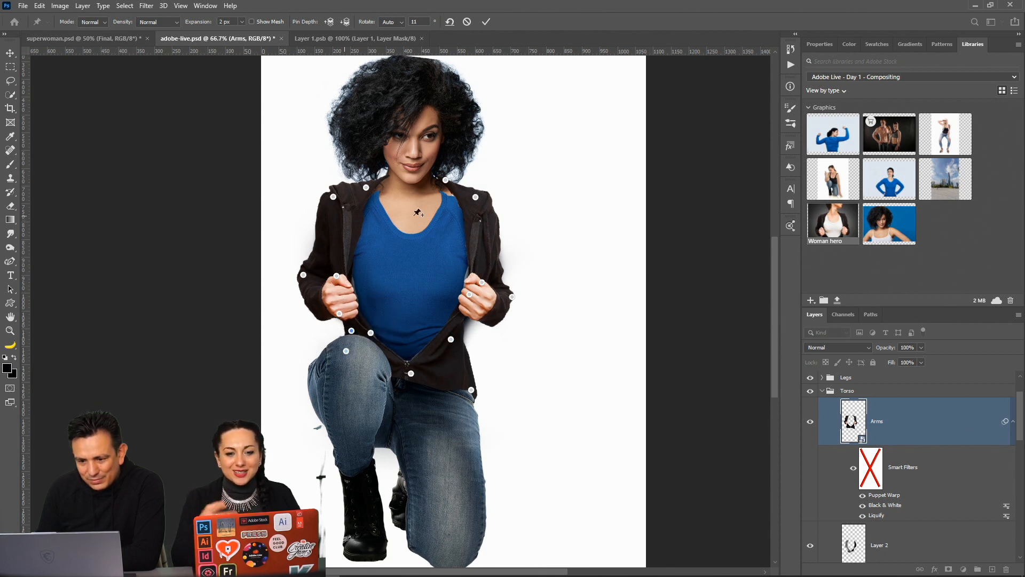
left_click(486, 22)
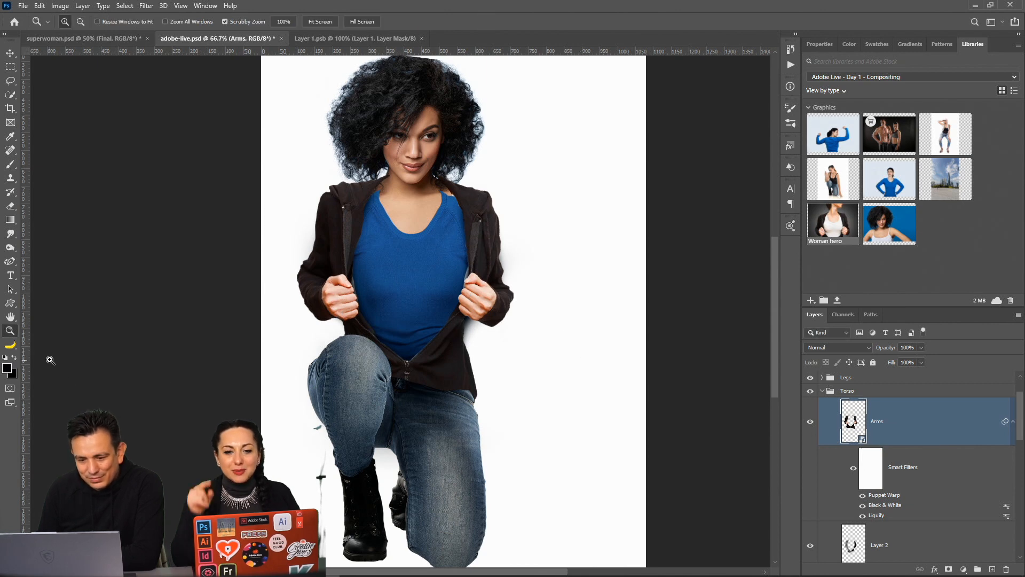
Examine the gap between jacket and shirt up close and review the Torso layers, toggling the visibility of shadow Layer 3
left_click(344, 220)
left_click(344, 220)
left_click(345, 220)
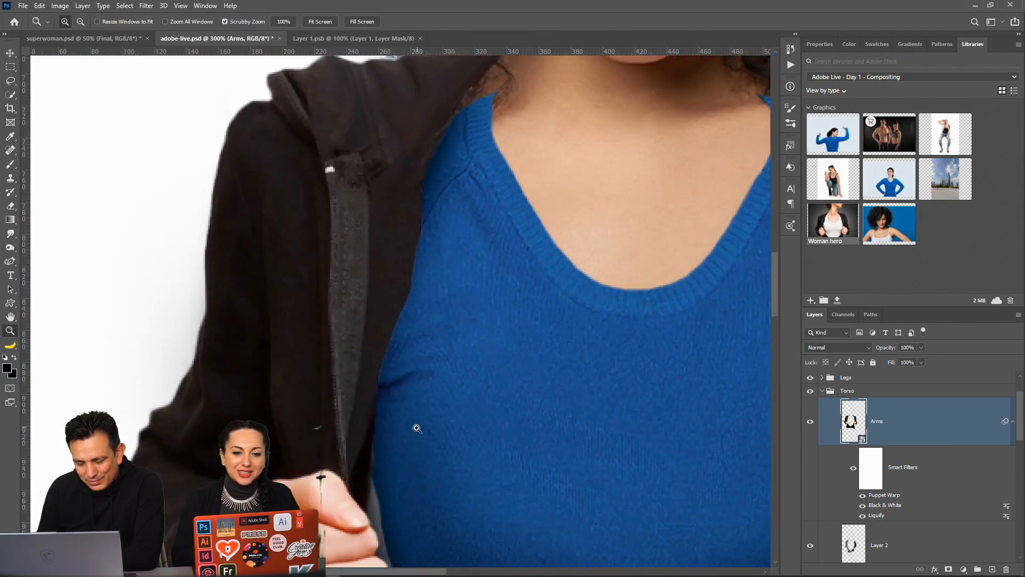
scroll(396, 427, "down", 5)
scroll(394, 422, "down", 2)
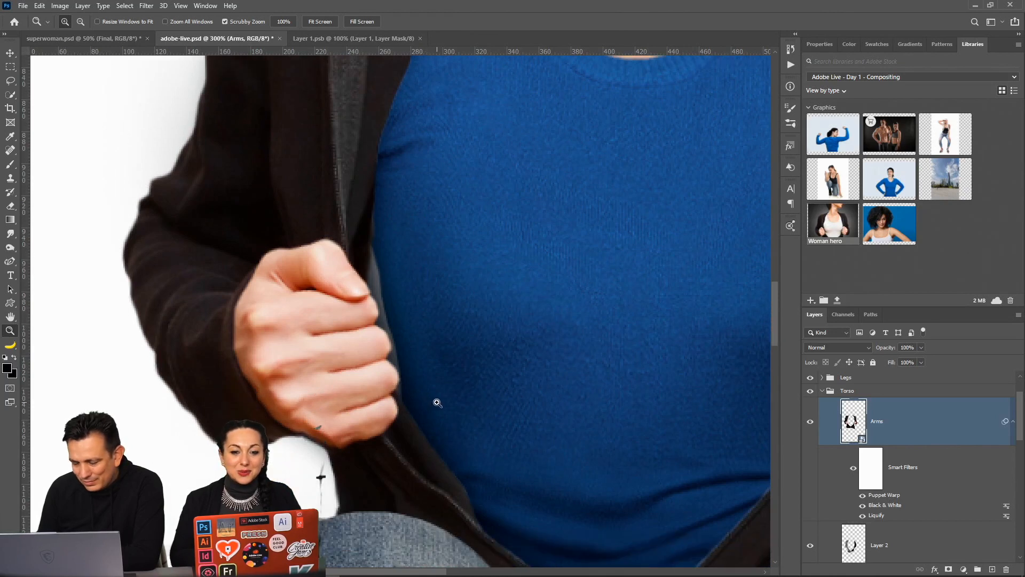
scroll(893, 500, "down", 5)
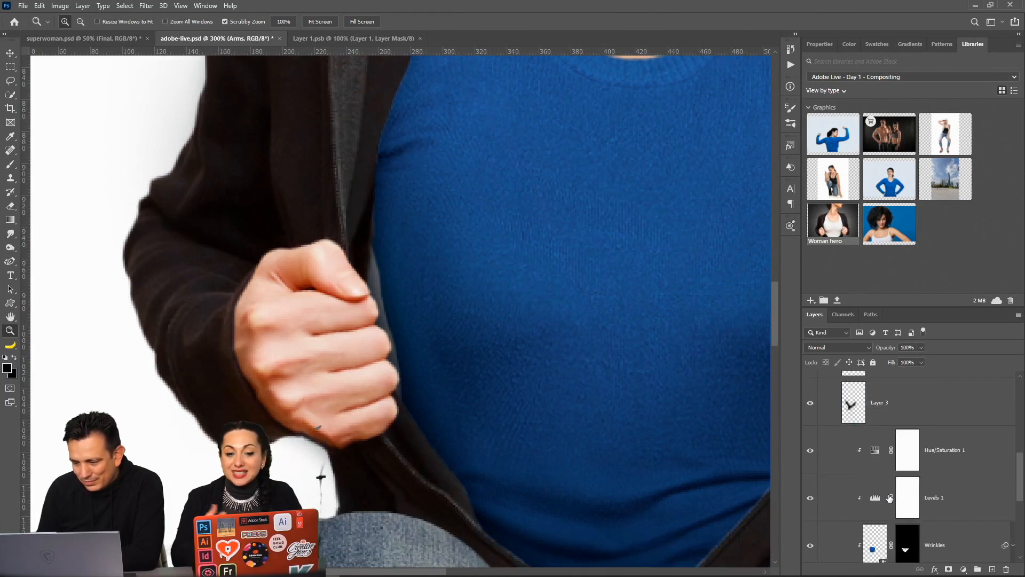
scroll(890, 498, "down", 2)
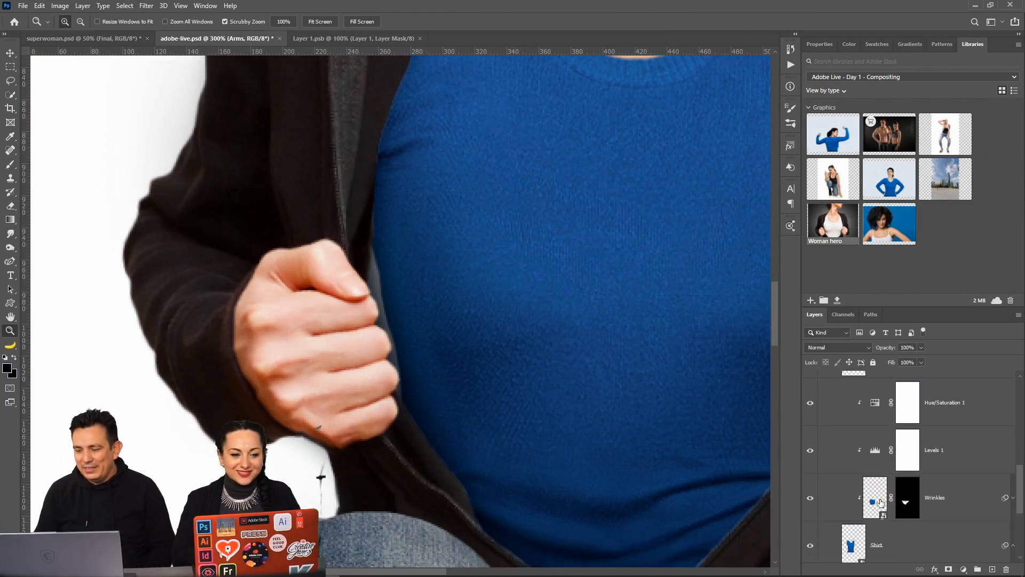
scroll(896, 486, "down", 2)
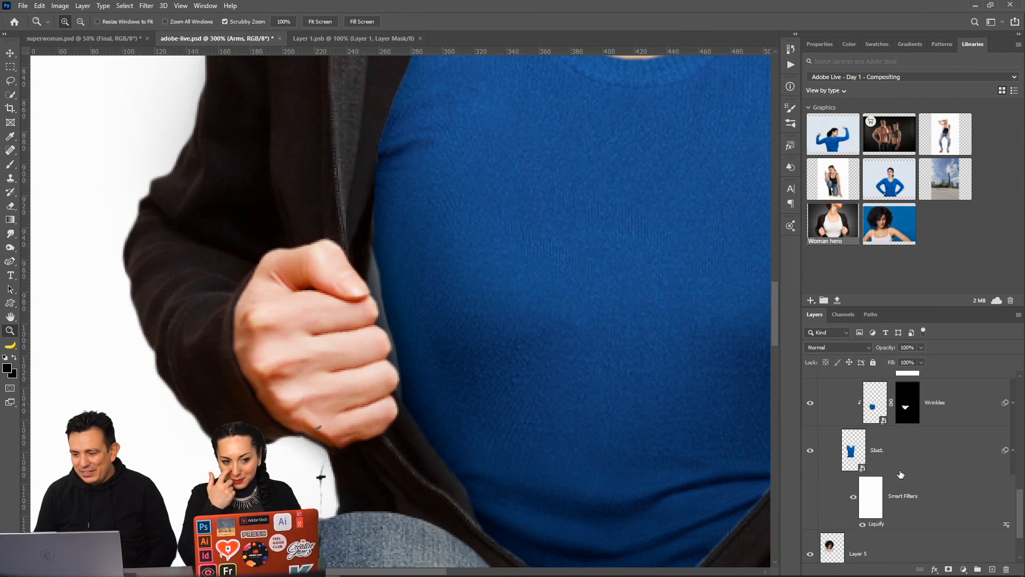
scroll(901, 474, "up", 4)
left_click(879, 450)
left_click(810, 451)
left_click(810, 452)
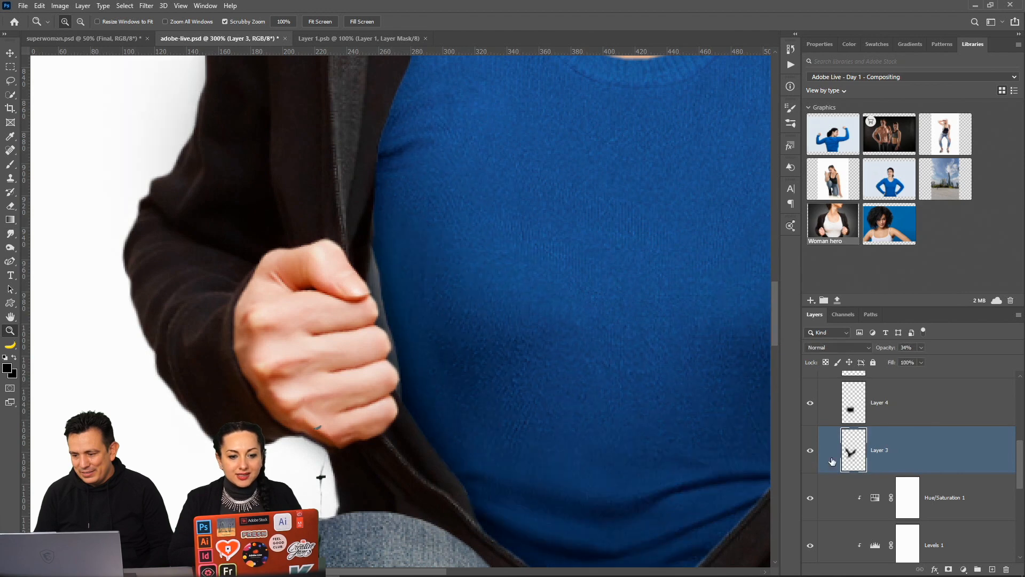
Add a new layer above Layer 3 and set up a 30 px Soft Round brush with its hardness lowered
left_click(994, 570)
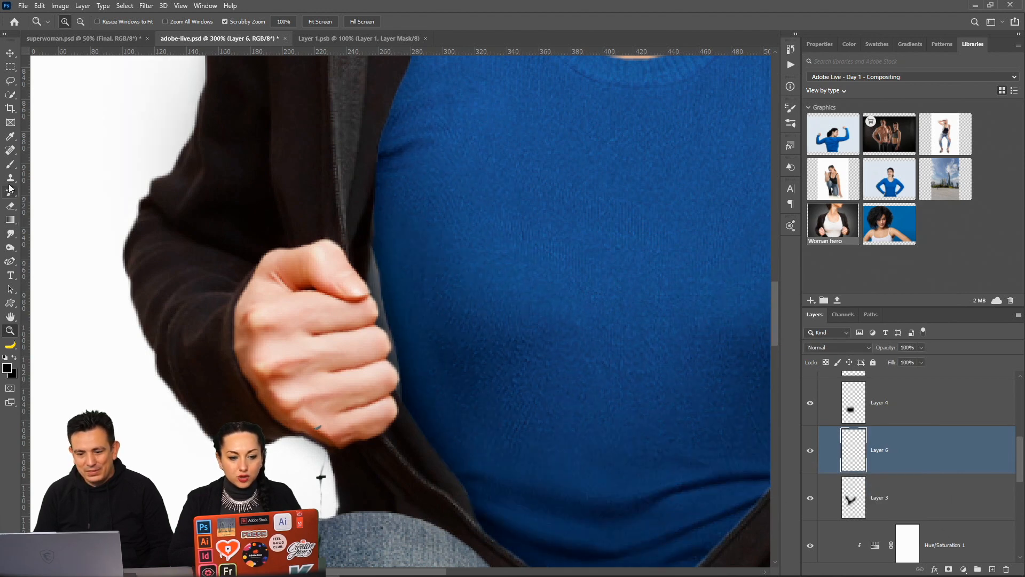
left_click(11, 164)
scroll(361, 455, "down", 3)
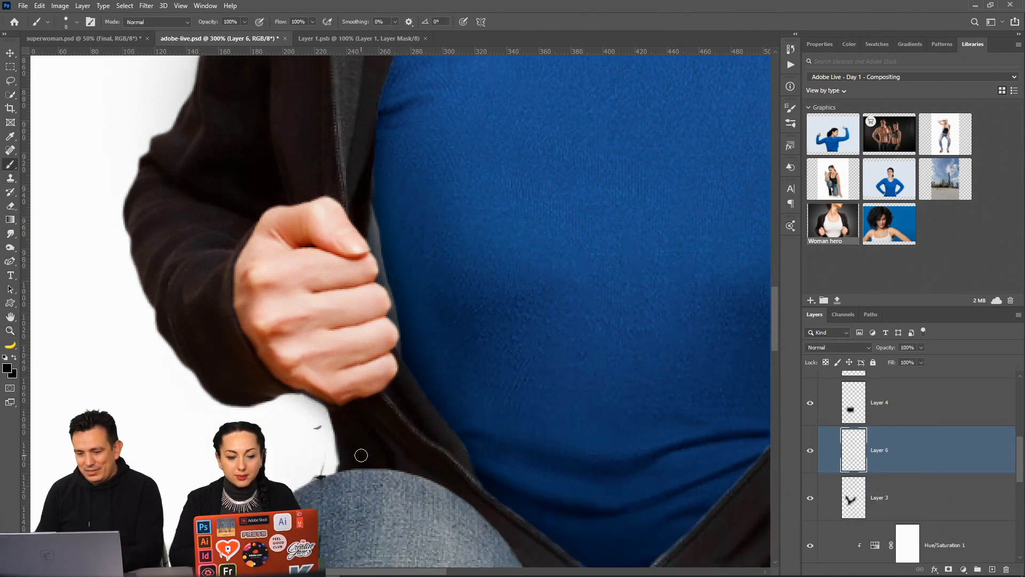
key("bracketright")
key("bracketright")
key("bracketright")
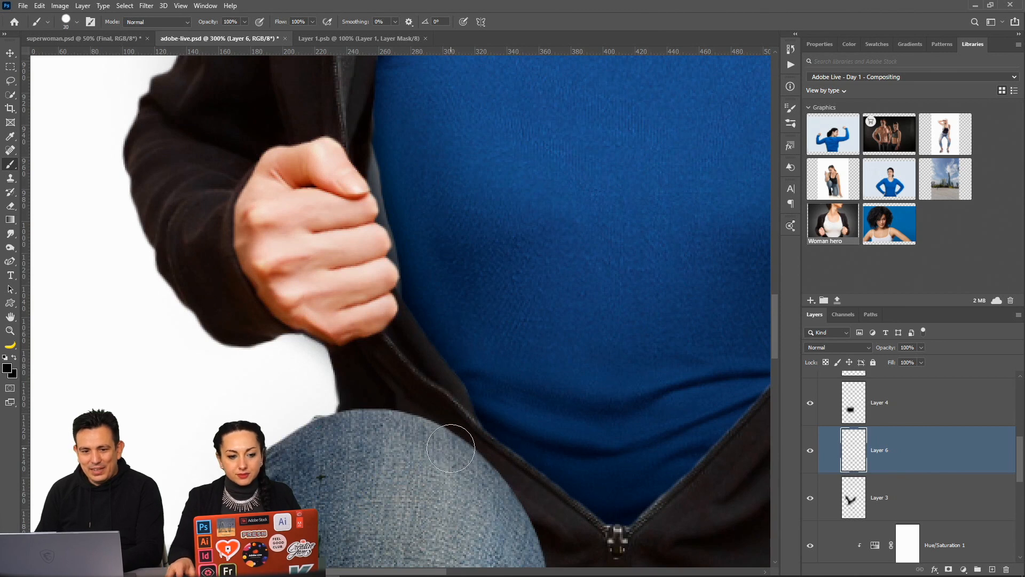
left_click(79, 22)
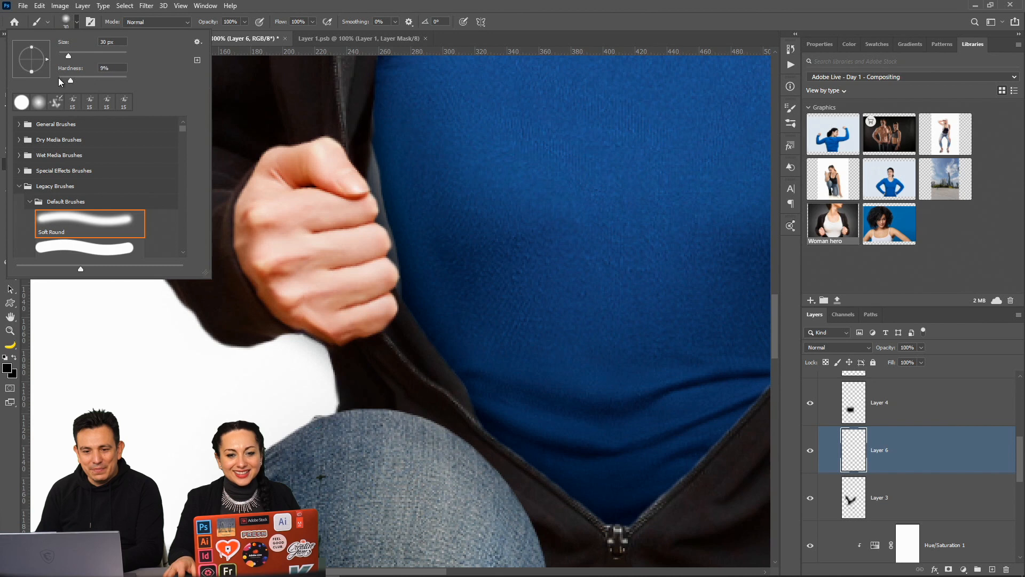
left_click_drag(127, 80, 36, 83)
left_click(330, 5)
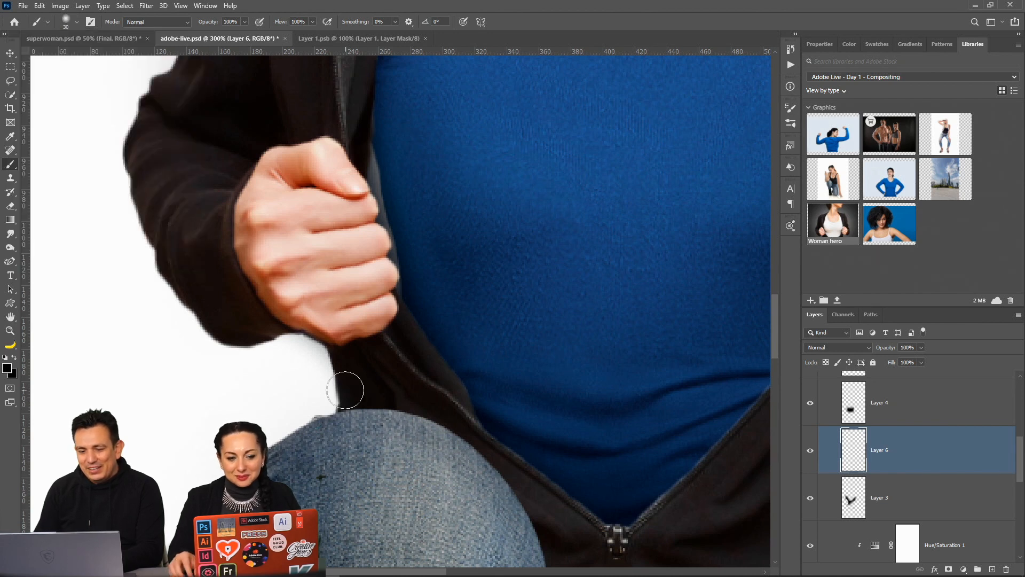
Enlarge the brush to 45 px and paint a black shadow on Layer 6 behind the fist above the raised knee
key("bracketright")
key("bracketright")
key("bracketright")
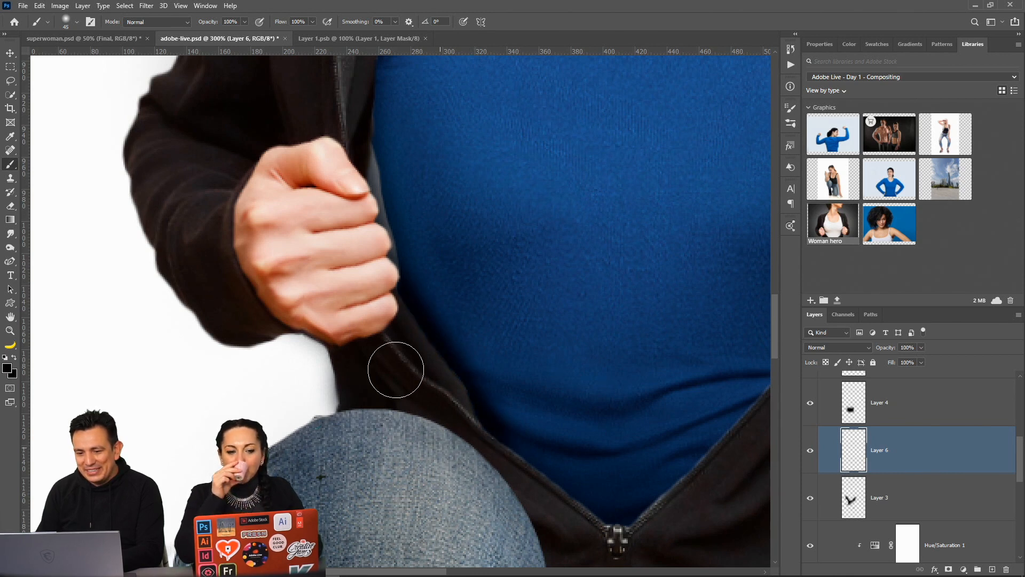
left_click_drag(327, 159, 354, 280)
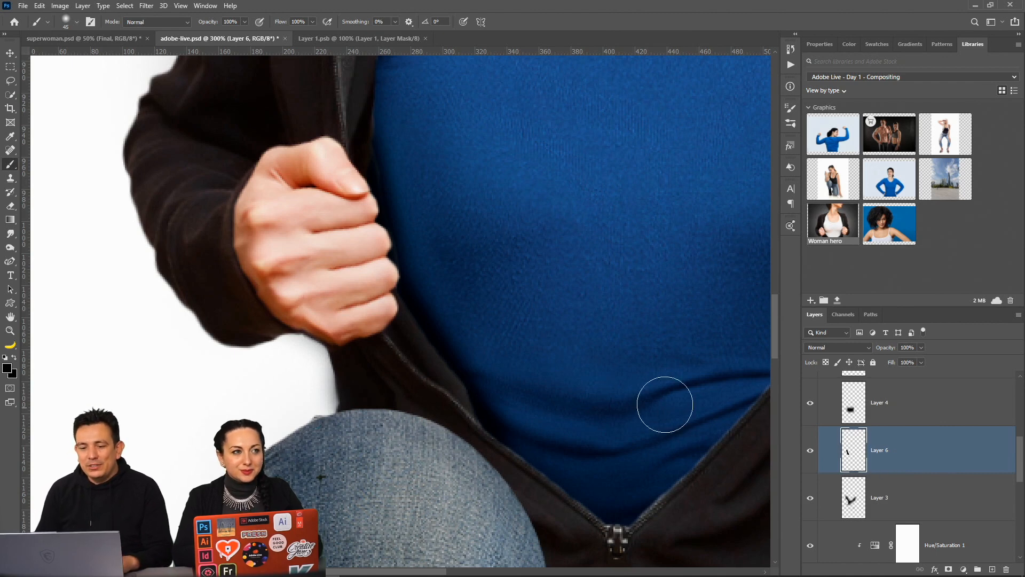
Enlarge the brush to 70 px and extend the black shadow up along the jacket's inner edge above that fist
scroll(356, 329, "up", 5)
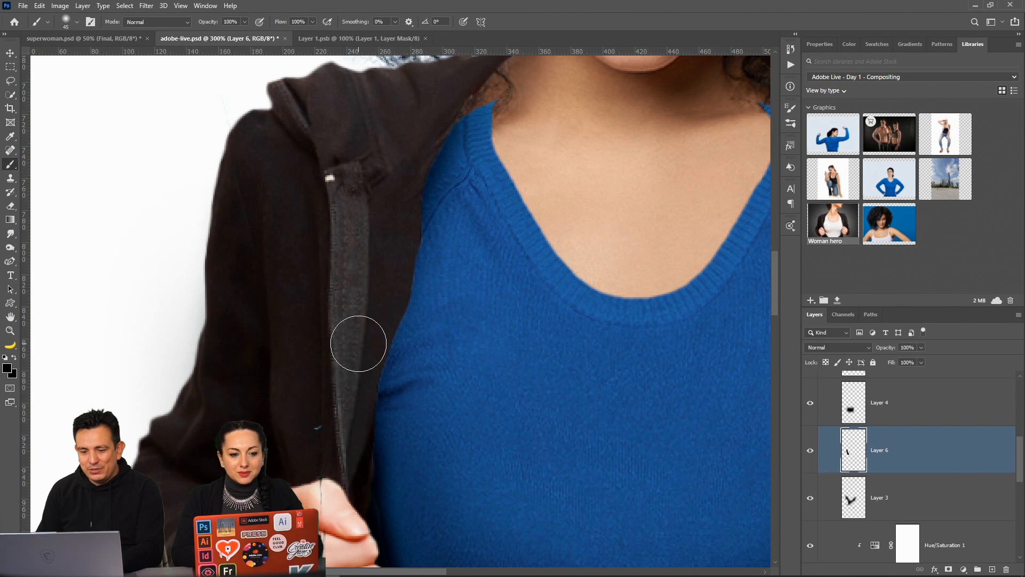
key("bracketright")
key("bracketright")
key("bracketright")
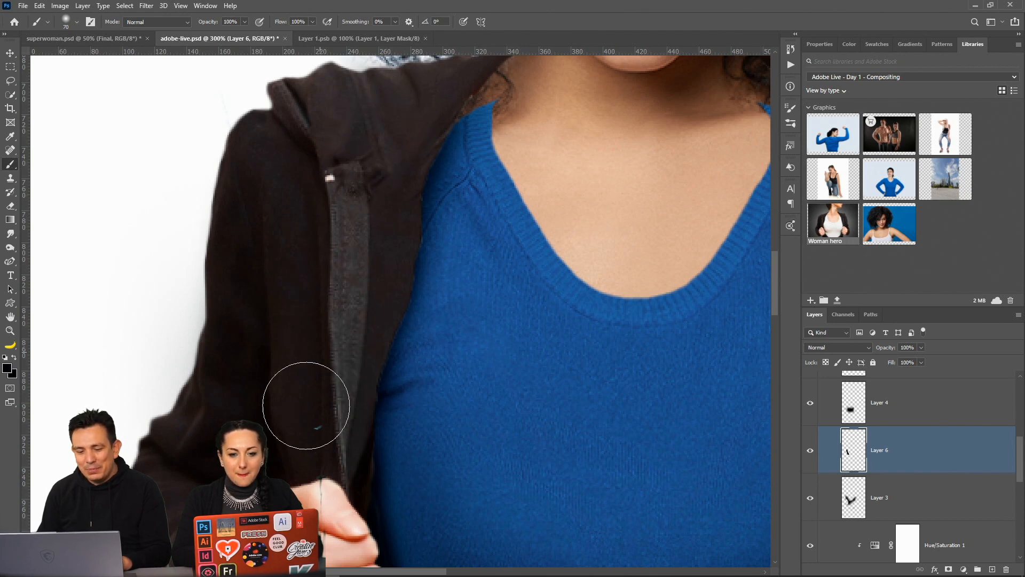
scroll(311, 378, "down", 10)
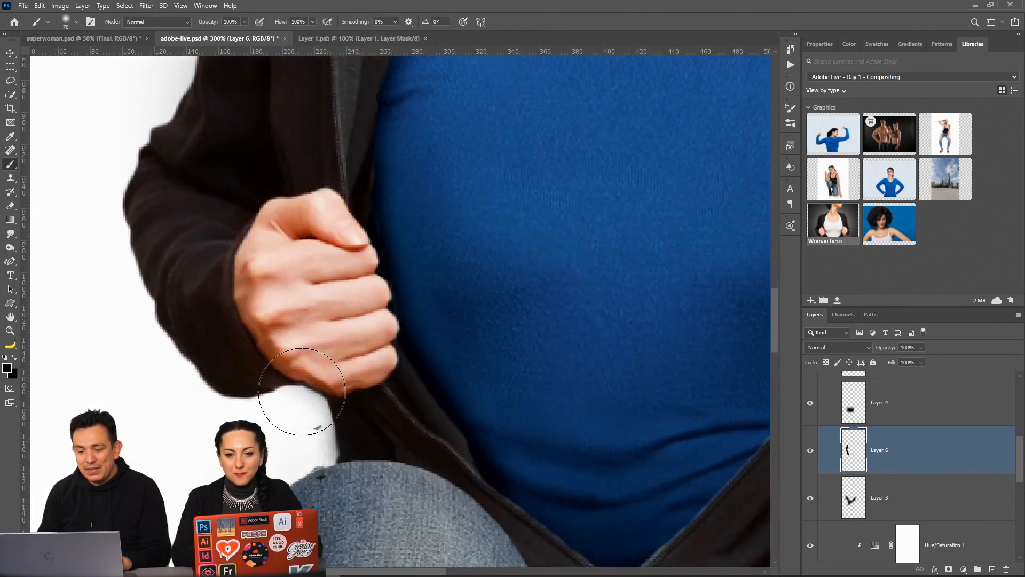
Paint a black shadow on Layer 6 behind the other fist and up along that side's inner jacket edge
left_click_drag(424, 460, 38, 362)
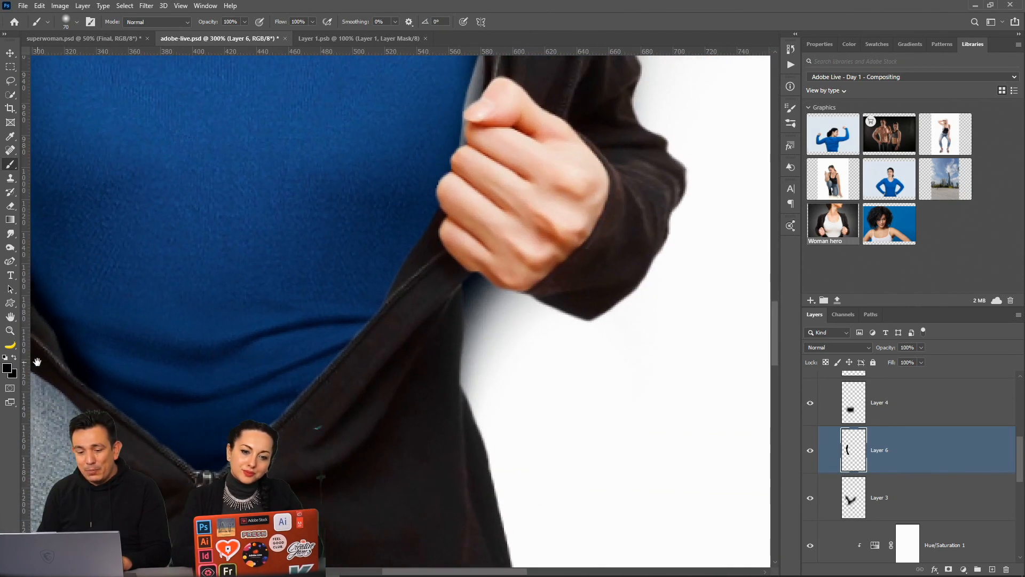
mouse_move(470, 325)
left_mouse_down()
mouse_move(471, 258)
mouse_move(495, 291)
left_mouse_up()
mouse_move(503, 180)
left_mouse_down()
mouse_move(333, 430)
mouse_move(335, 336)
mouse_move(342, 392)
mouse_move(364, 197)
mouse_move(353, 120)
mouse_move(363, 254)
left_mouse_up()
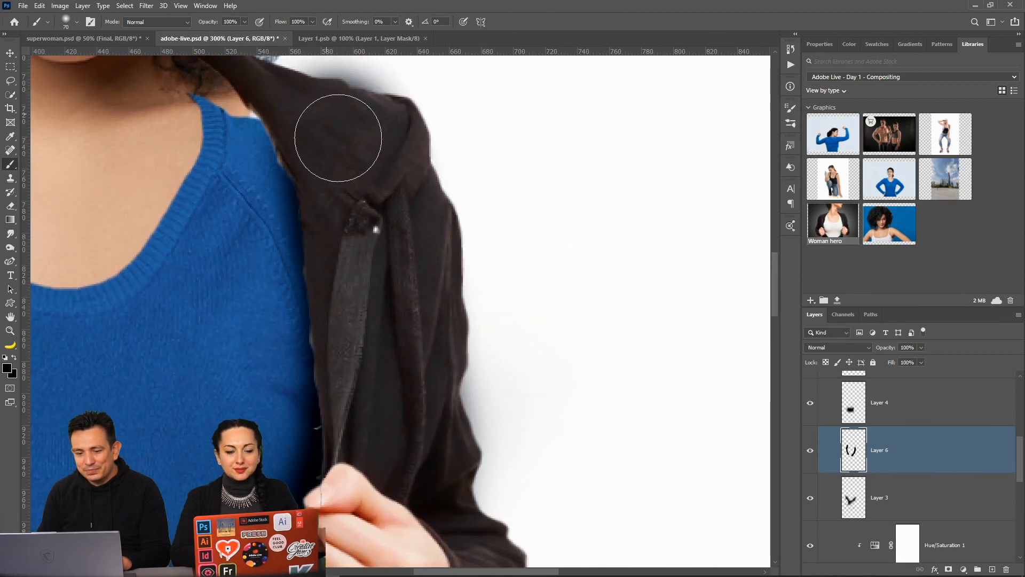
left_click_drag(370, 400, 377, 230)
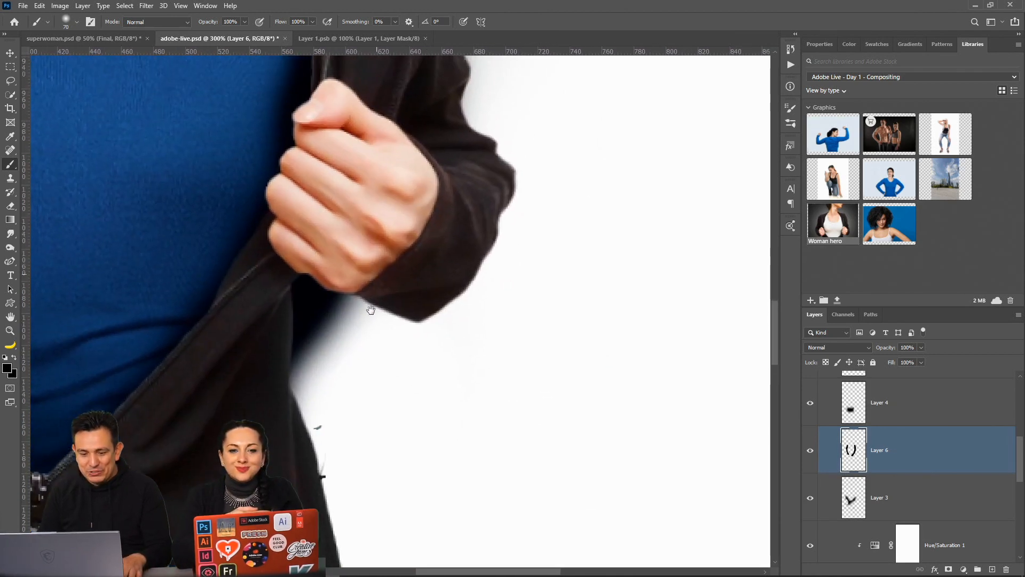
mouse_move(367, 347)
left_mouse_down()
mouse_move(339, 385)
mouse_move(348, 311)
mouse_move(334, 322)
left_mouse_up()
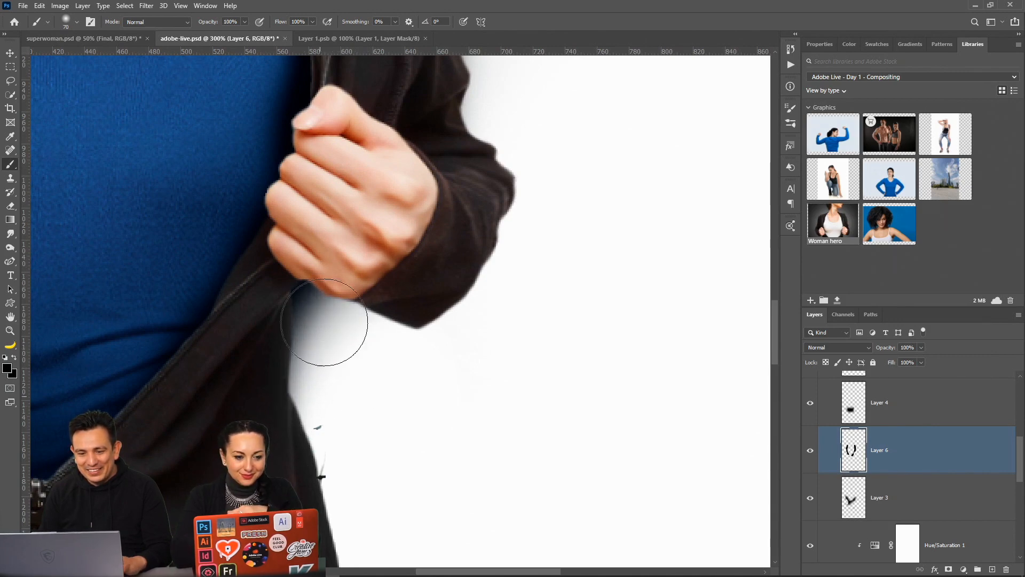
Undo the shadow stroke that spills over the jacket's shoulder and view the figure at 100%
mouse_move(375, 205)
left_mouse_down()
mouse_move(272, 492)
mouse_move(288, 572)
left_mouse_up()
left_click_drag(259, 272, 291, 387)
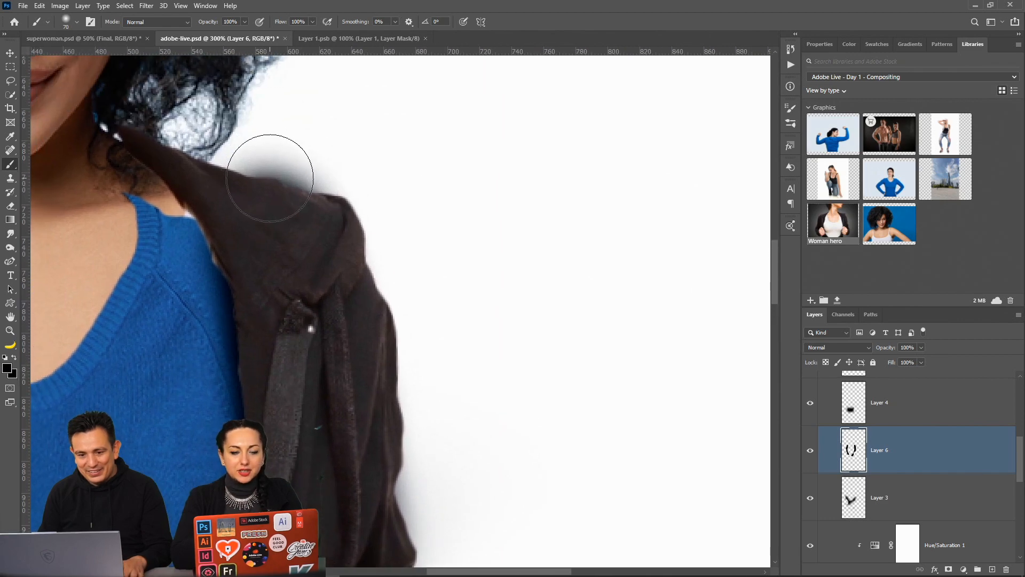
key("ctrl+z")
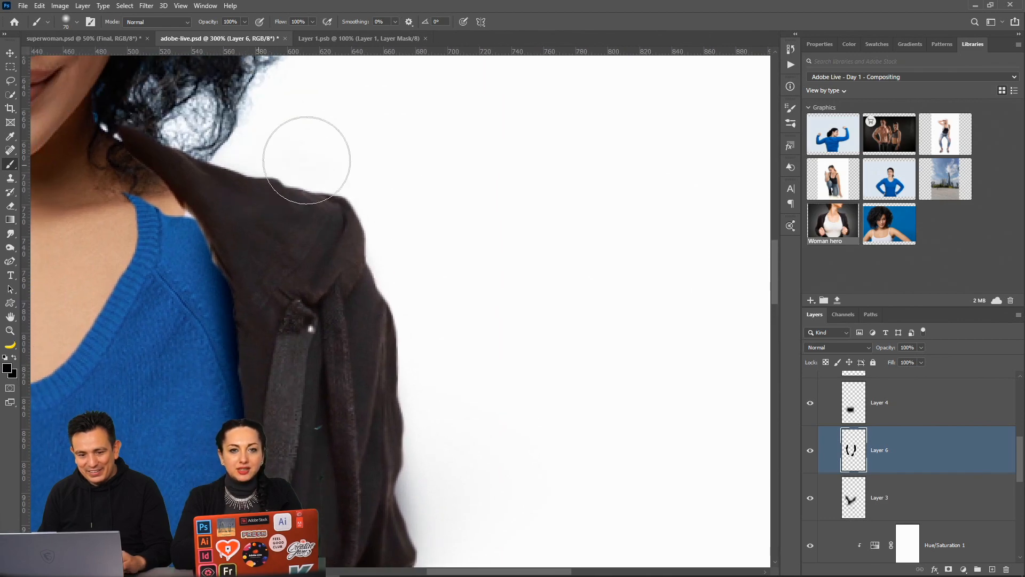
double_click(11, 332)
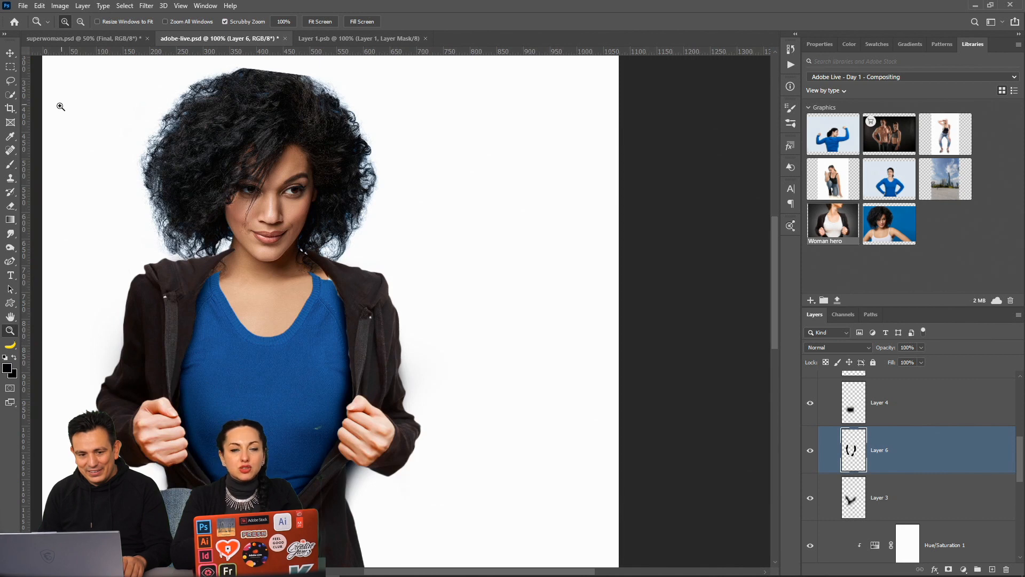
Toggle the visibility of shadow Layer 3 and merge the Torso's shadow layers from Layer 3 up through Layer 2 into one
left_click(10, 164)
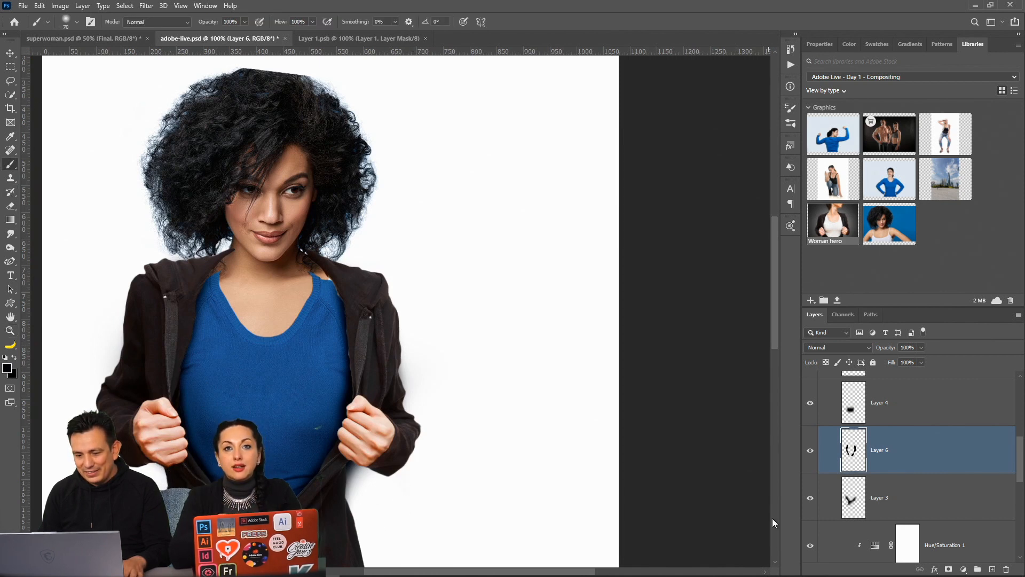
left_click(811, 499)
left_click(812, 500)
left_click(856, 502)
scroll(884, 497, "up", 2)
left_click(895, 465, "shift")
key("ctrl+e")
scroll(372, 487, "down", 1)
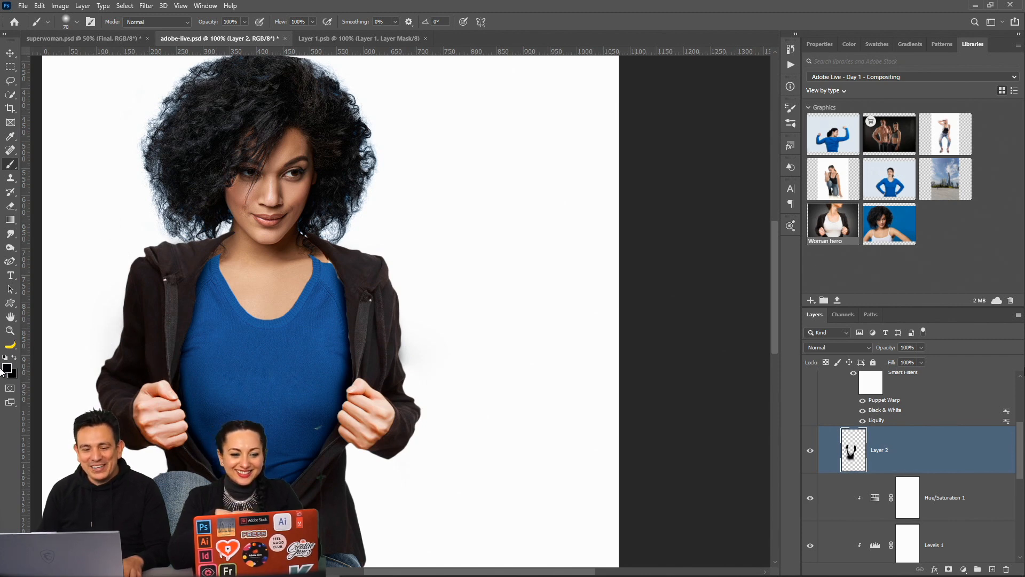
Zoom in to 200% on the shirt's neckline and select the Shirt layer in the Torso group
left_click(10, 331)
left_click(226, 236)
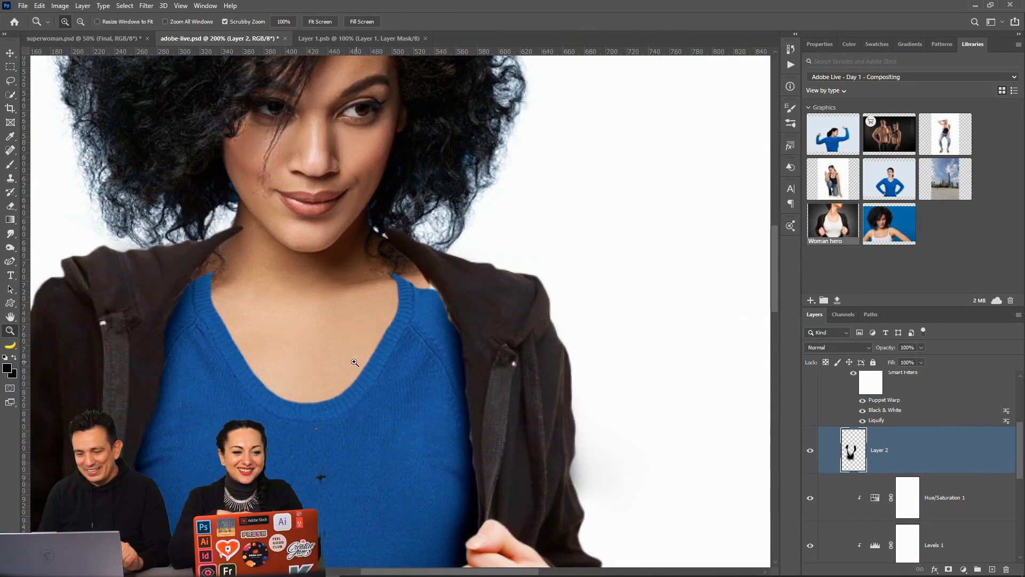
scroll(827, 443, "down", 1)
scroll(396, 360, "down", 2)
scroll(862, 477, "down", 3)
left_click(856, 465)
Try to raise the shirt's neckline and shoulders with Liquify's Forward Warp tool on the Shirt layer
key("ctrl+shift+x")
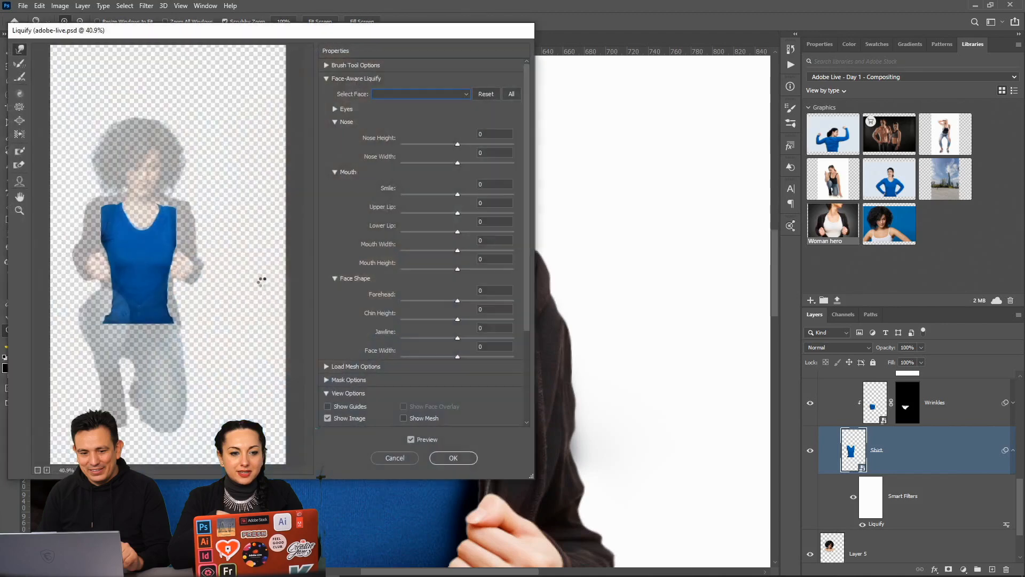
left_click(19, 211)
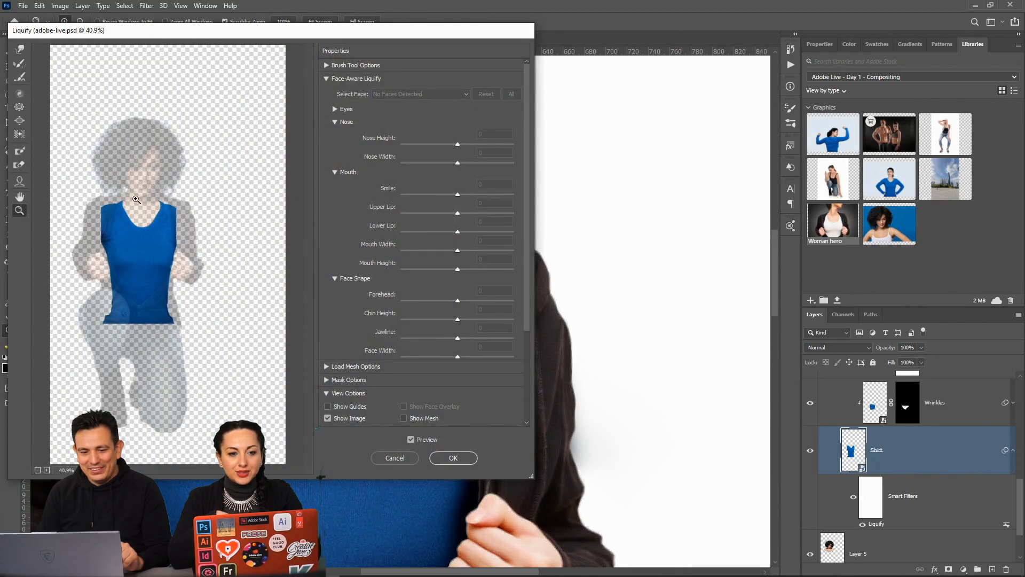
left_click(137, 200)
left_click(104, 212)
left_click_drag(261, 337, 194, 330)
left_click(20, 51)
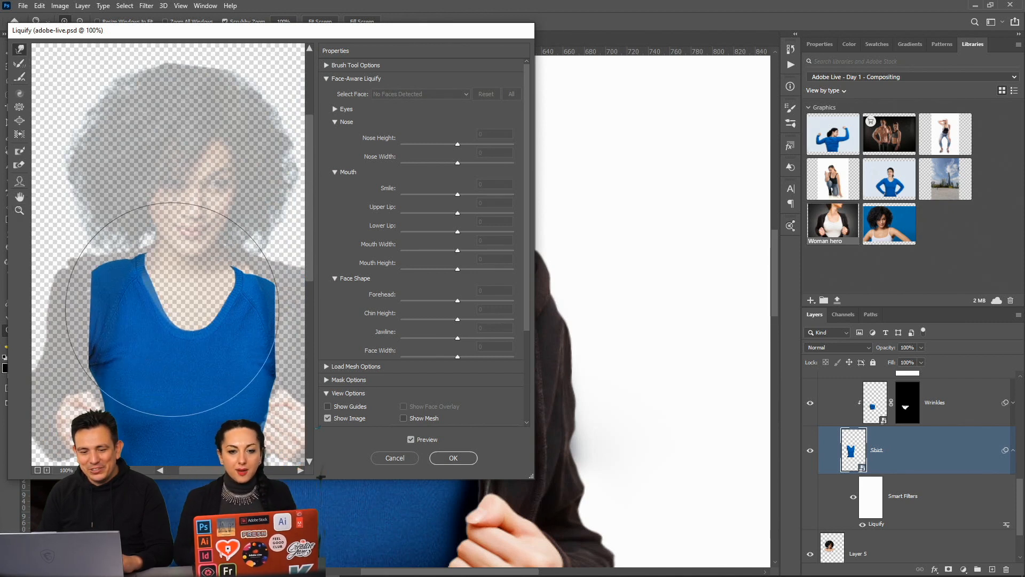
left_click_drag(258, 268, 260, 256)
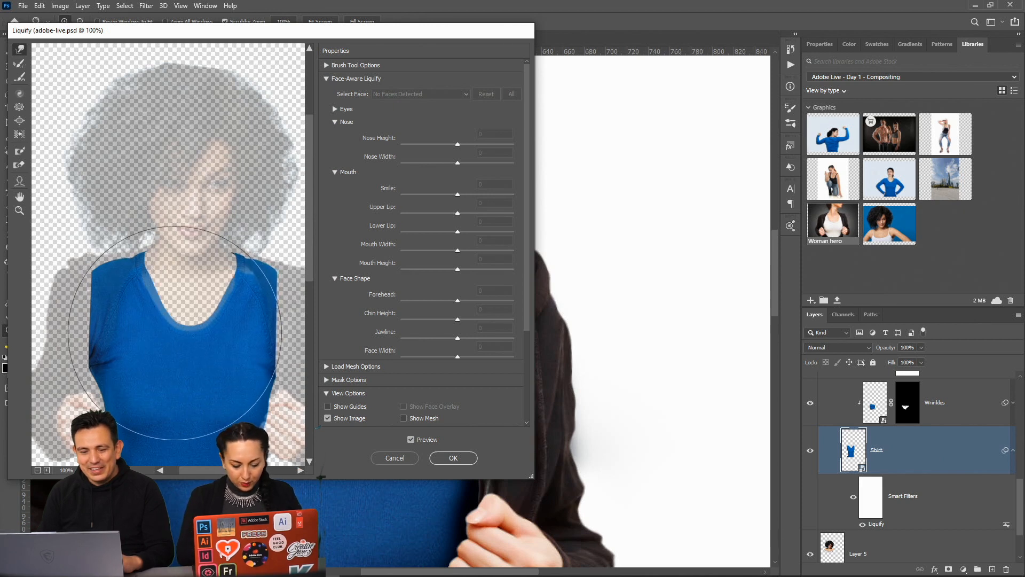
left_click_drag(188, 343, 188, 337)
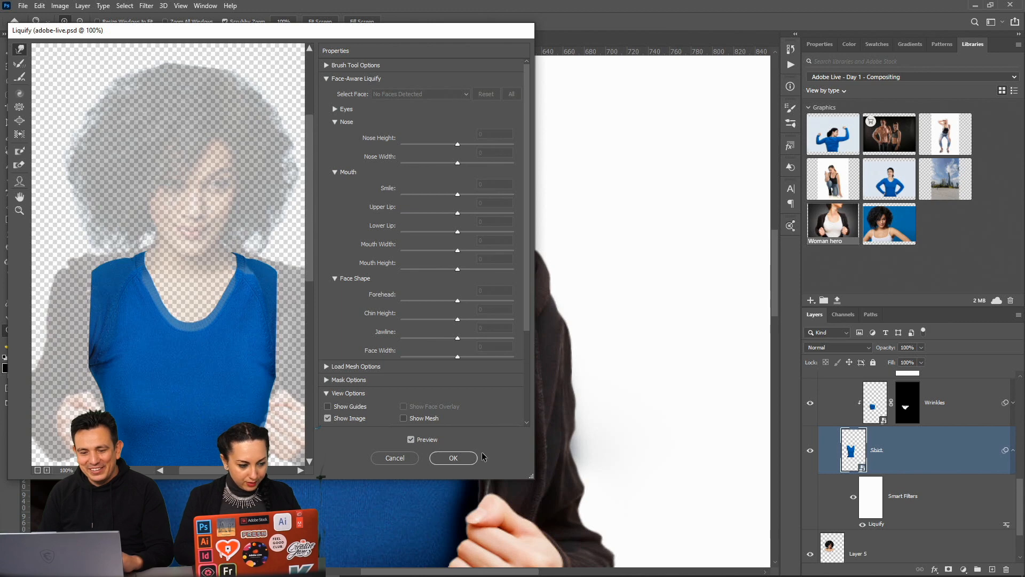
left_click(457, 459)
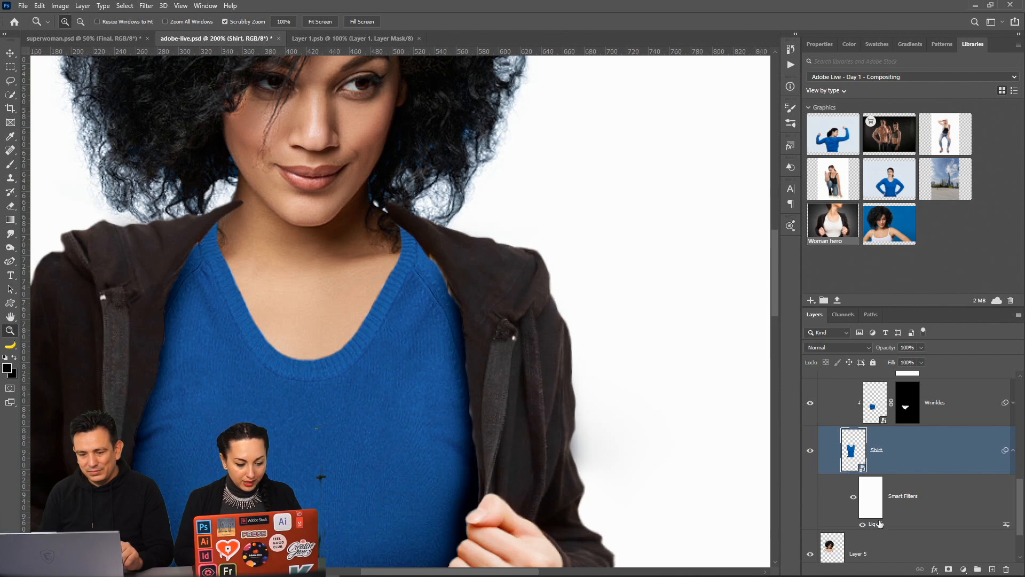
key("ctrl+shift+x")
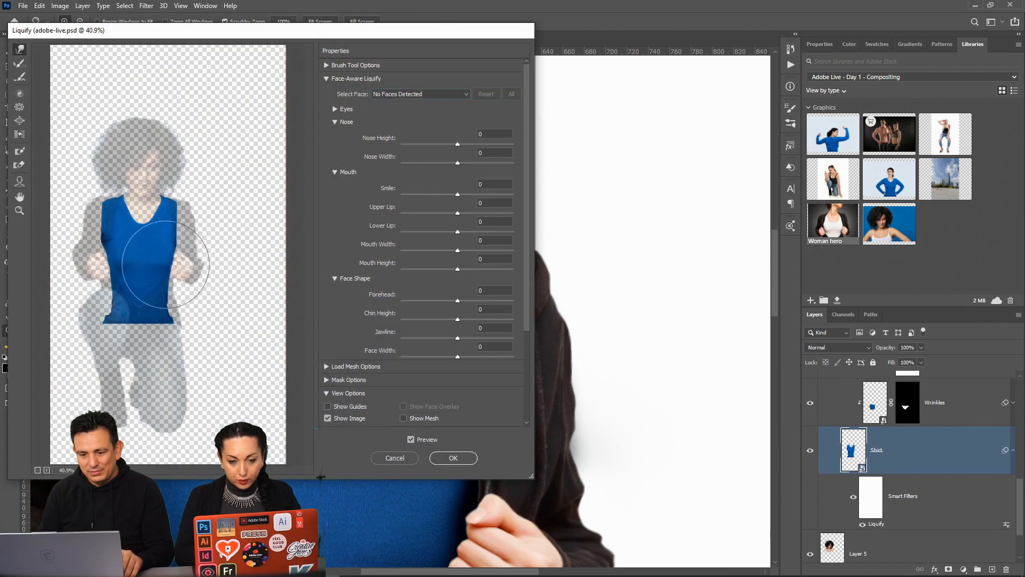
left_click(395, 458)
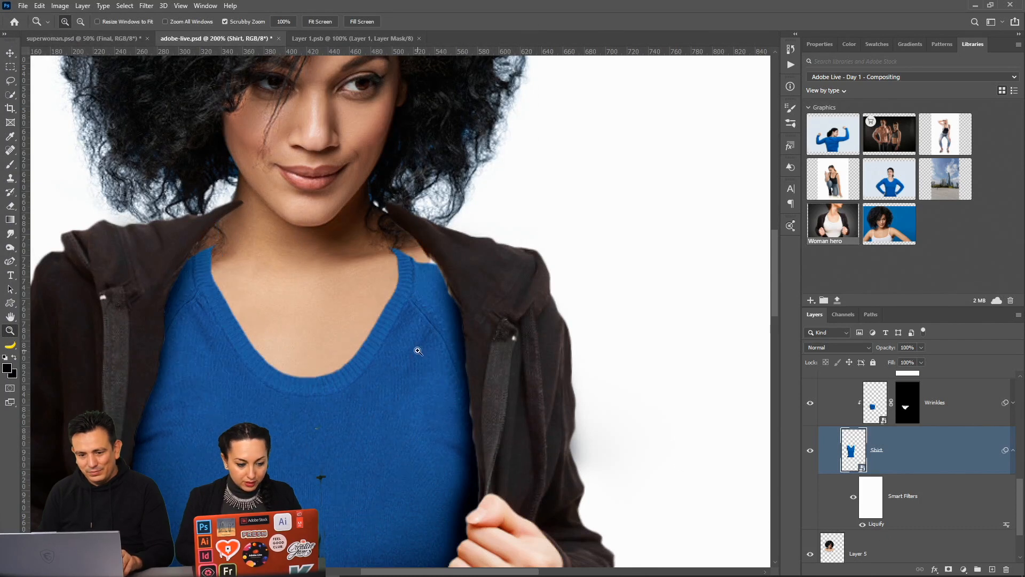
Move the Shirt layer up 30 px to close the gap between the shirt's shoulder and the jacket collar
left_click(11, 55)
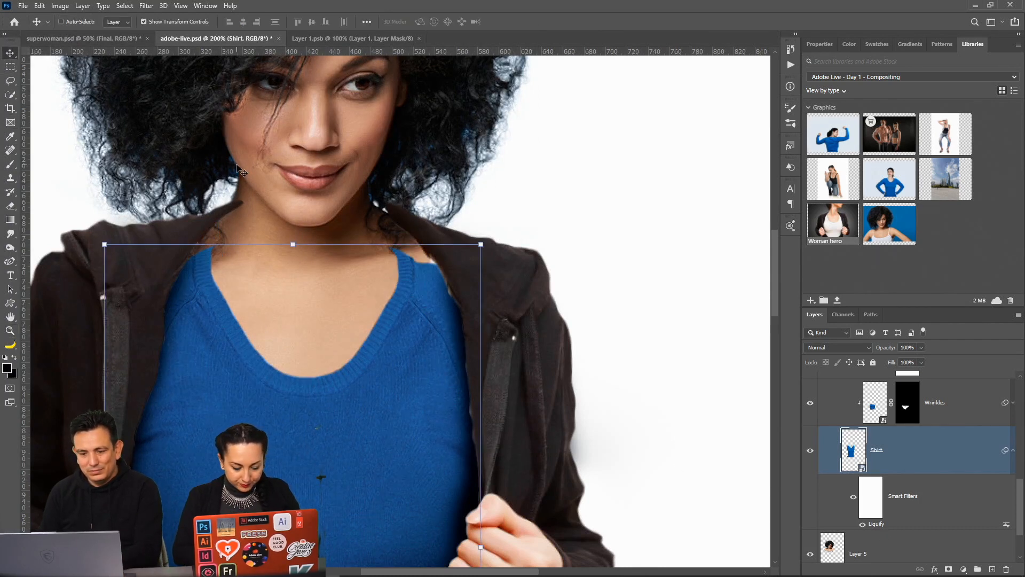
key("shift+Up")
key("shift+Up")
key("shift+Up")
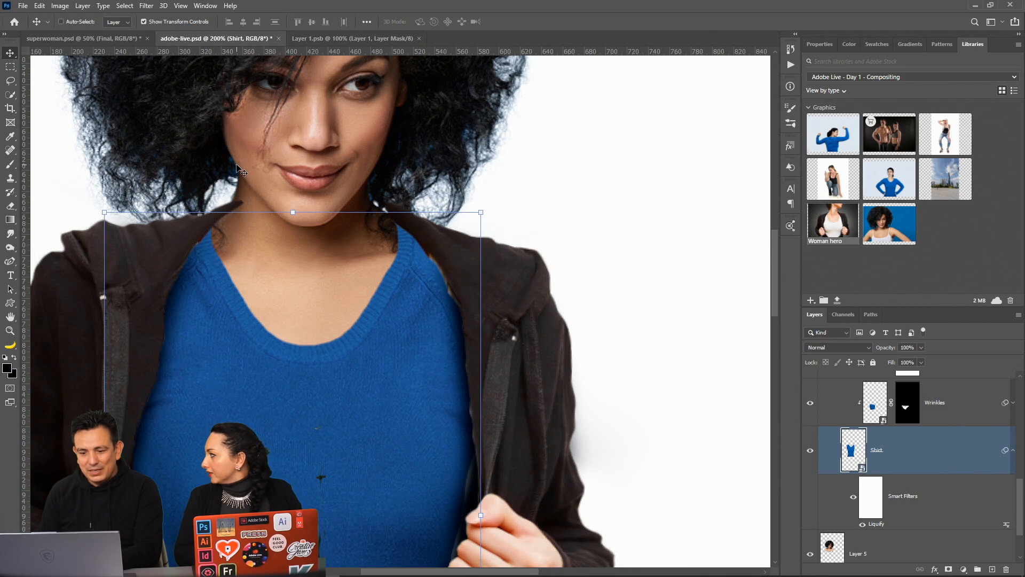
scroll(543, 373, "down", 8)
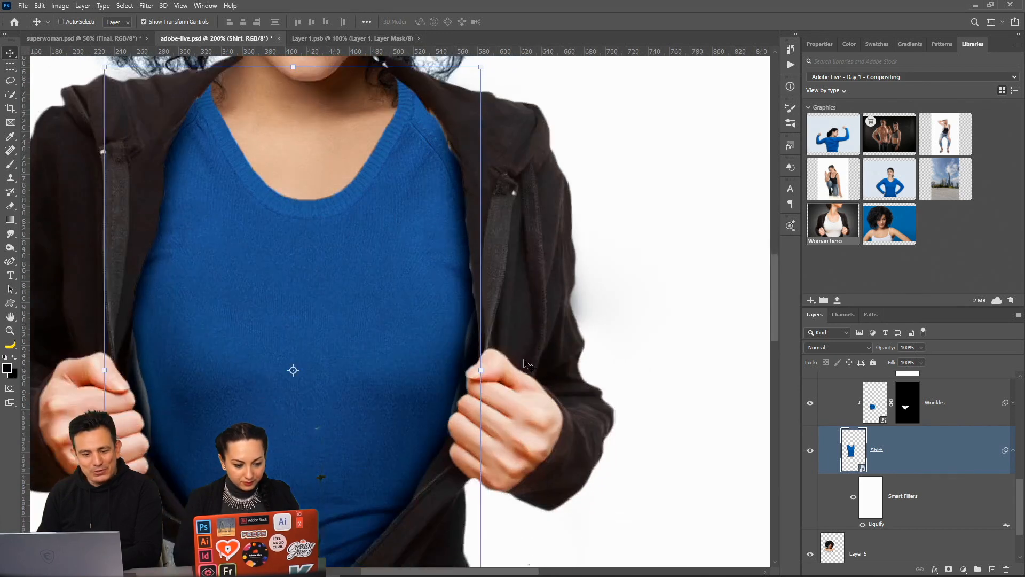
scroll(526, 361, "up", 5)
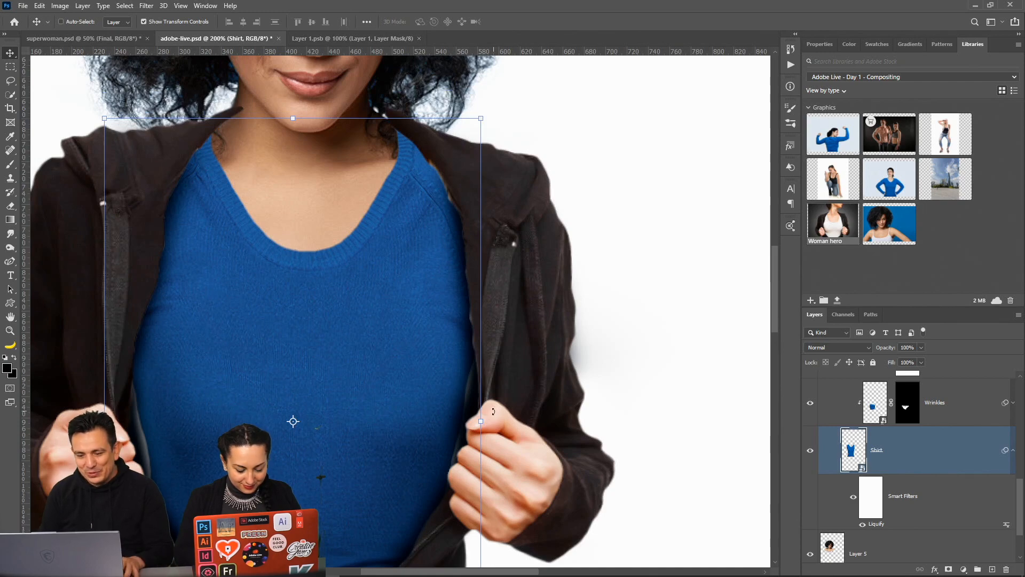
left_click(481, 419)
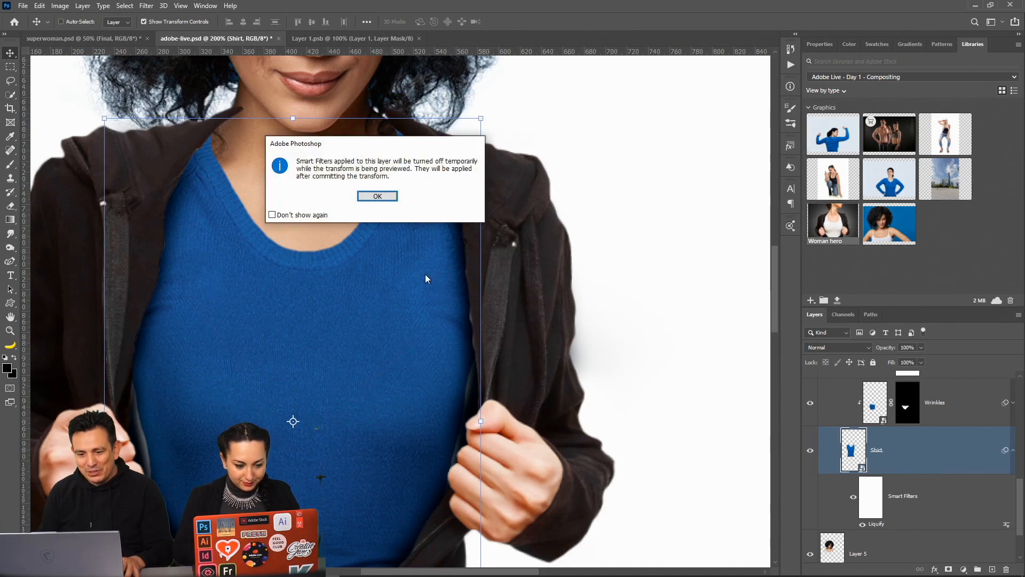
left_click(378, 196)
left_click_drag(481, 421, 461, 320)
key("Return")
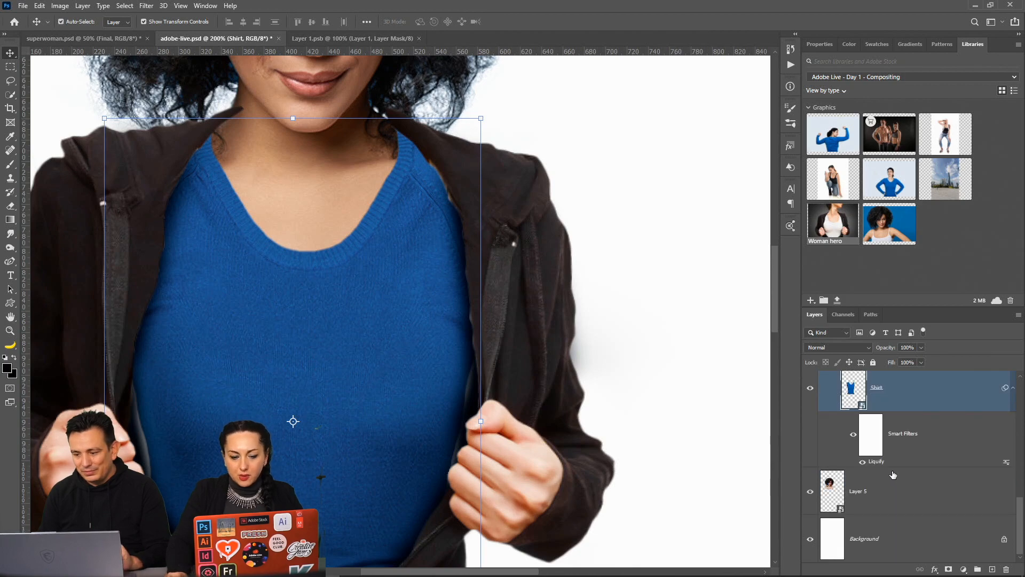
scroll(893, 474, "up", 5)
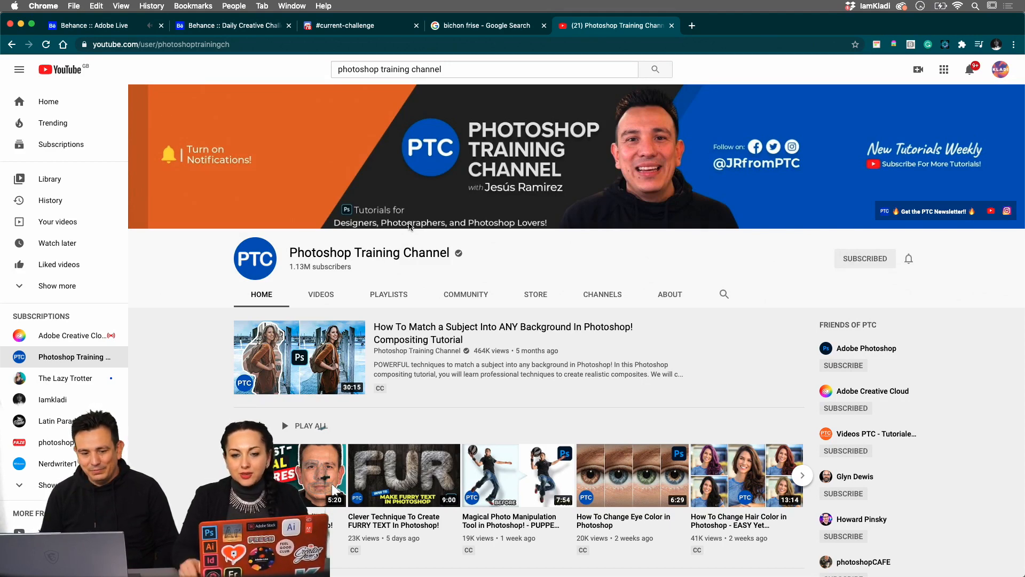
Switch to Chrome and look through the tutorials on the Photoshop Training Channel's YouTube page
scroll(338, 442, "down", 7)
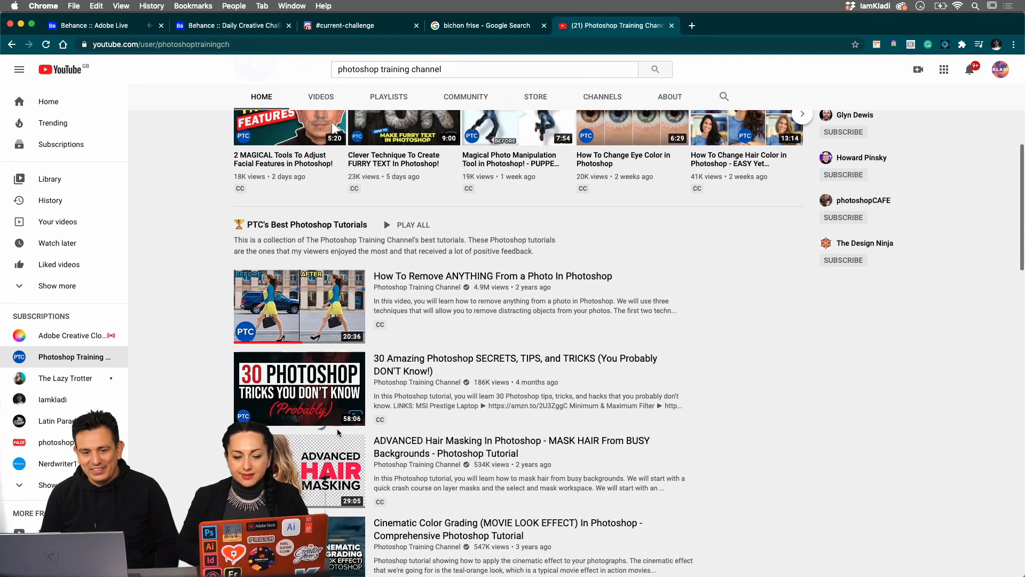
scroll(338, 434, "down", 3)
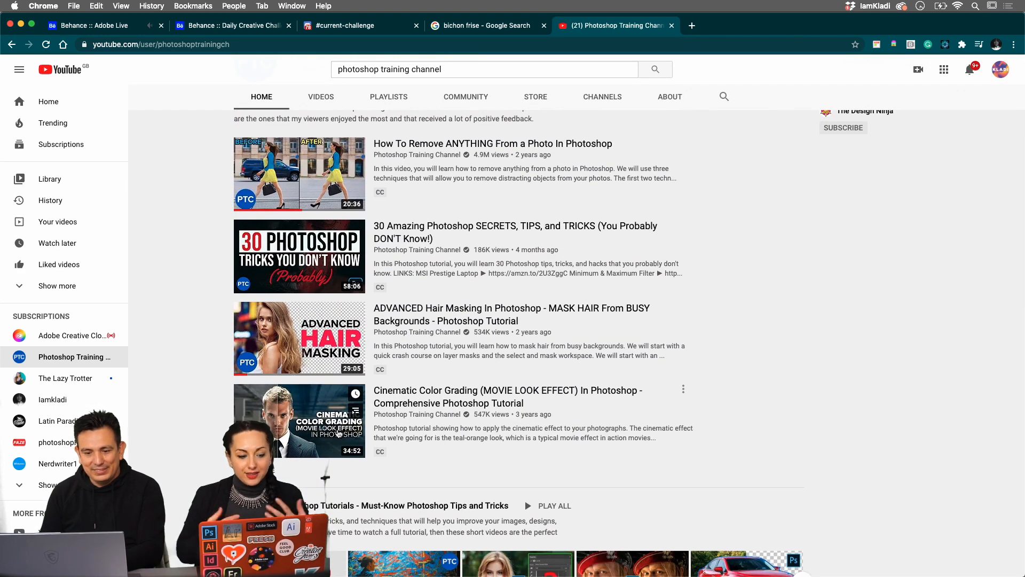
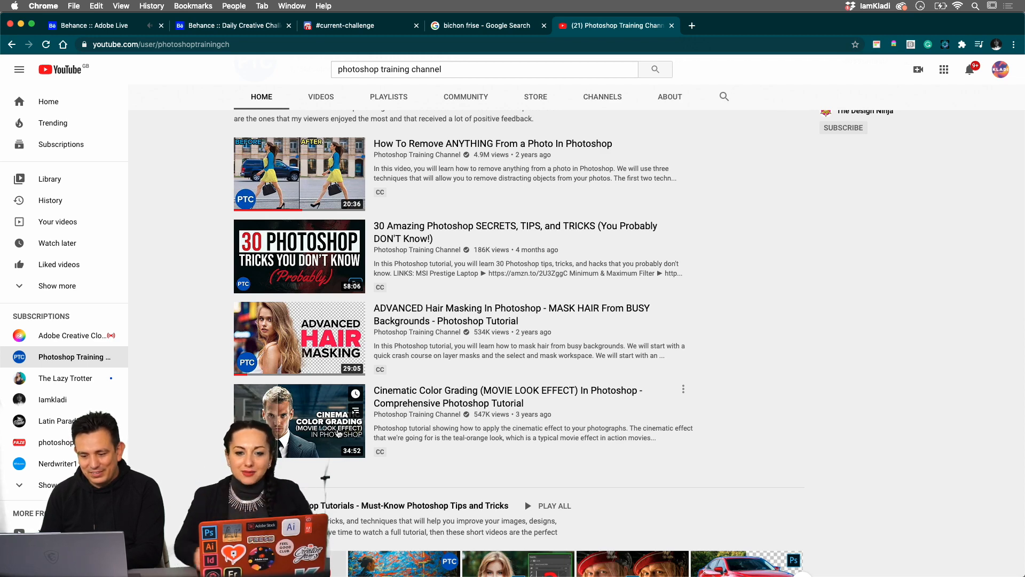
scroll(328, 550, "up", 10)
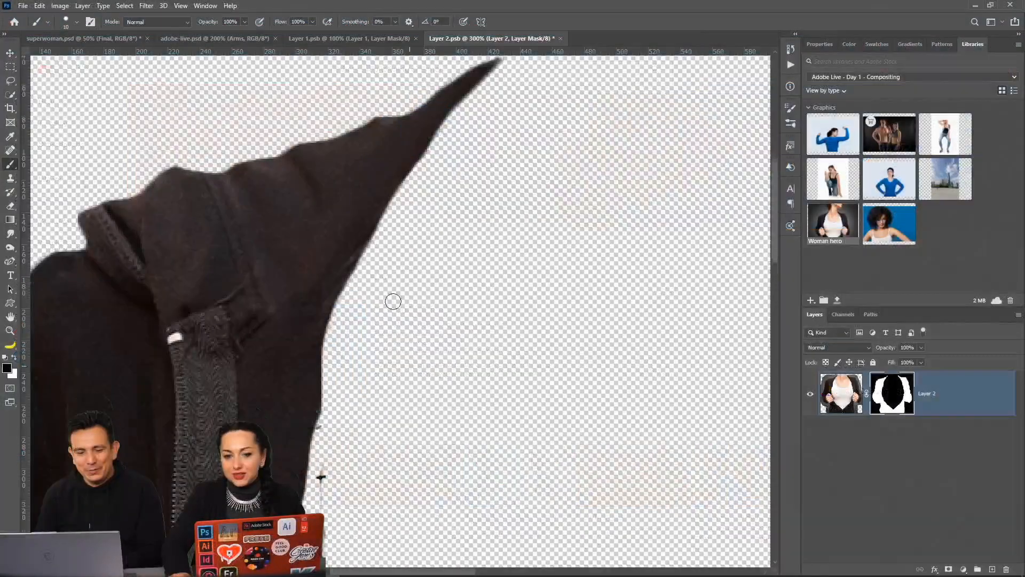
In Photoshop's Layer 2.psb, mask out the leftover inner jacket edge above the fist with a 25 px black brush, then save and close it
scroll(394, 300, "right", 5)
scroll(308, 373, "down", 3)
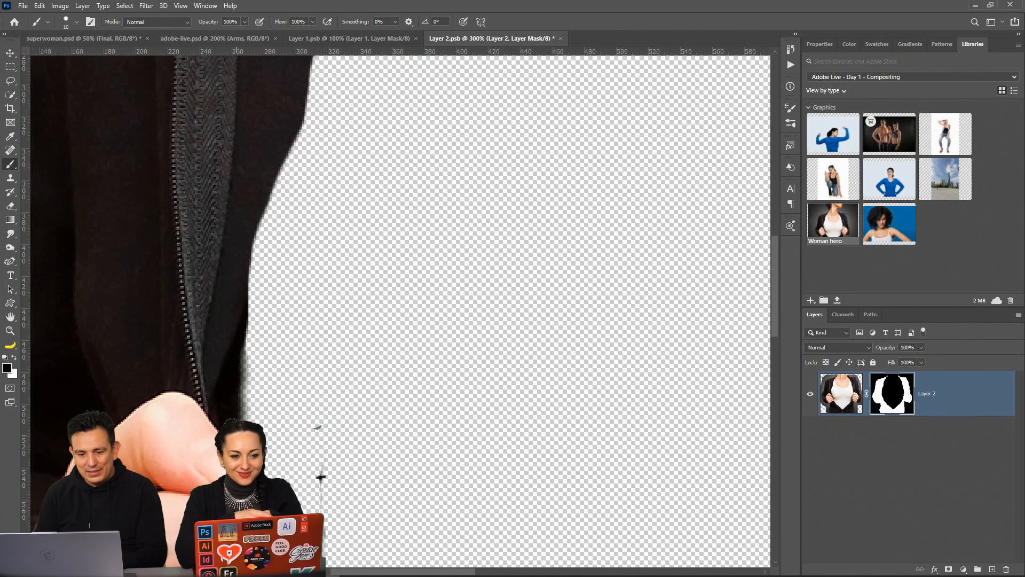
left_click_drag(223, 414, 249, 343)
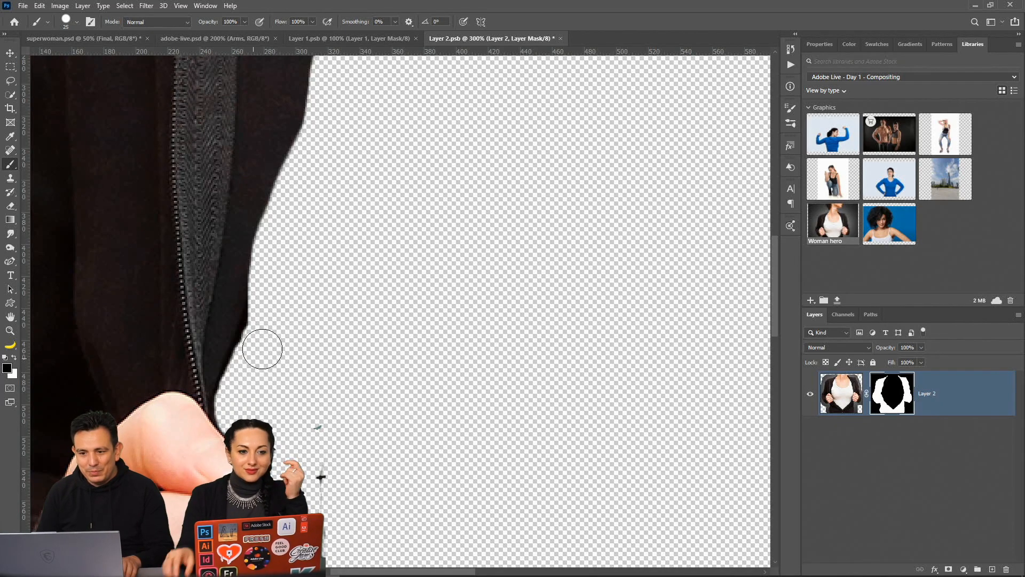
left_click(560, 38)
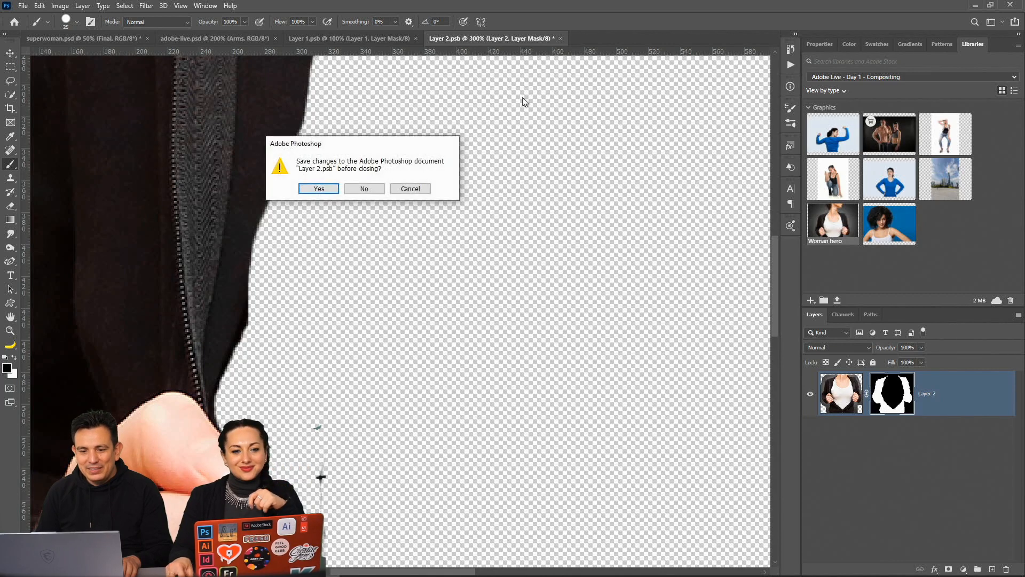
left_click(319, 190)
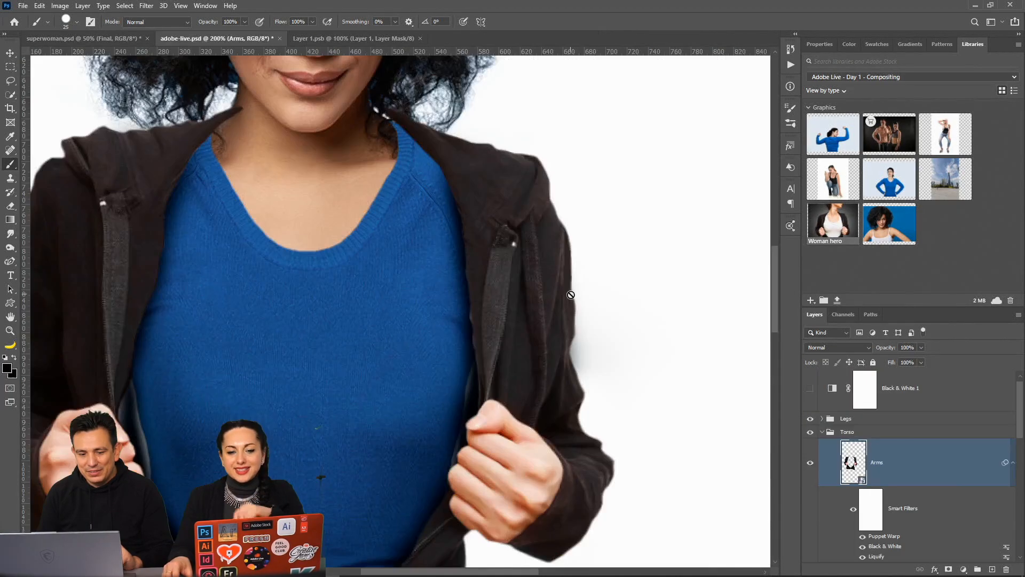
double_click(10, 331)
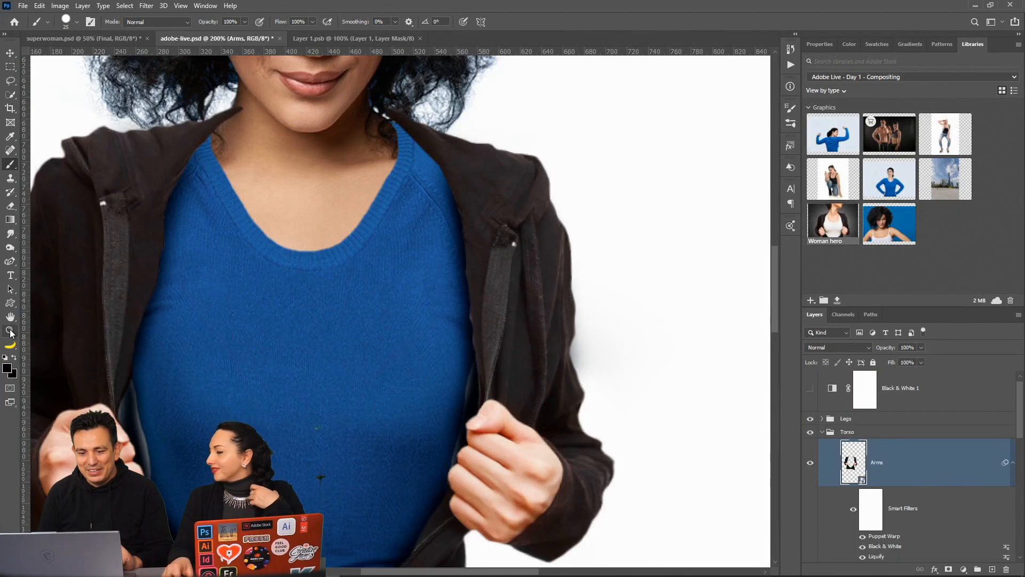
left_click(260, 358)
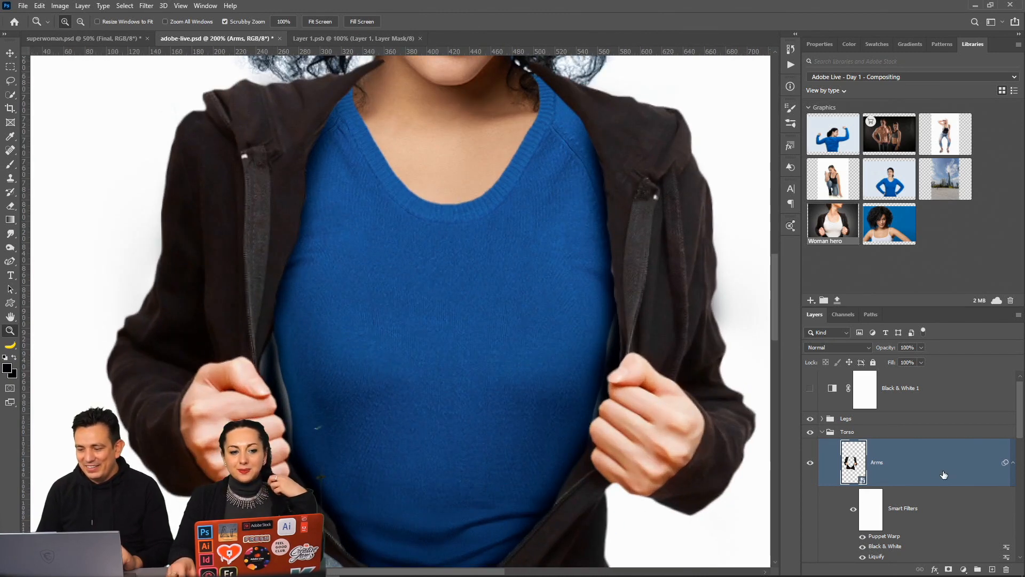
On Layer 2, paint over the light gap between the left-hand fist and the shirt with a softened 25 px black brush
left_click(1014, 464)
scroll(928, 471, "down", 3)
scroll(900, 419, "up", 1)
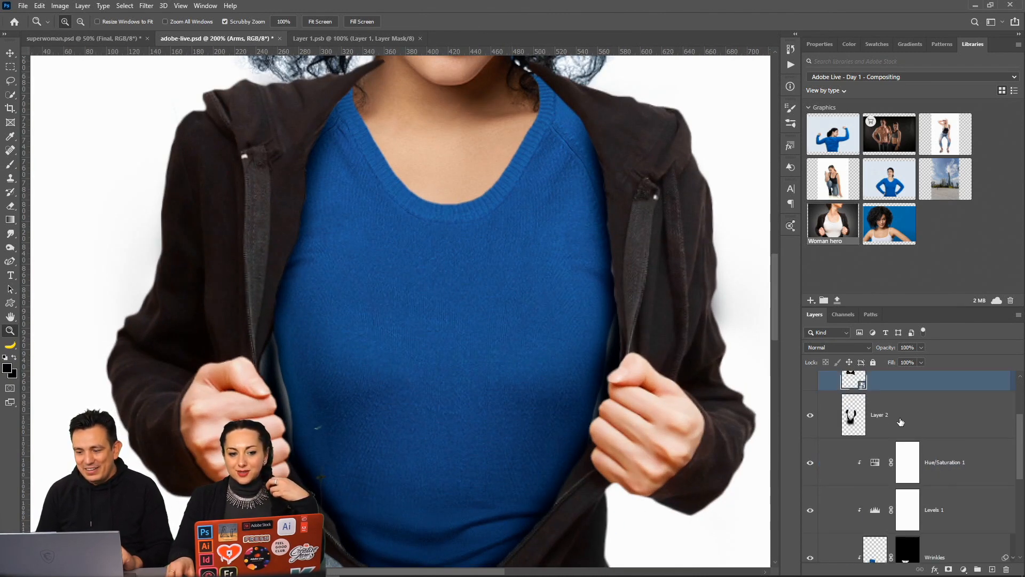
left_click(887, 414)
left_click(810, 416)
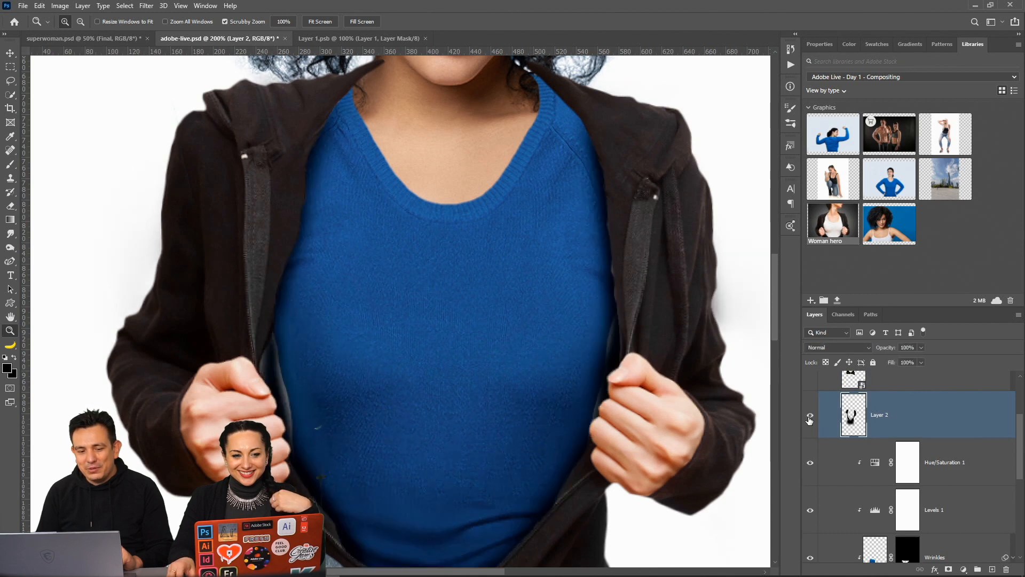
left_click(10, 164)
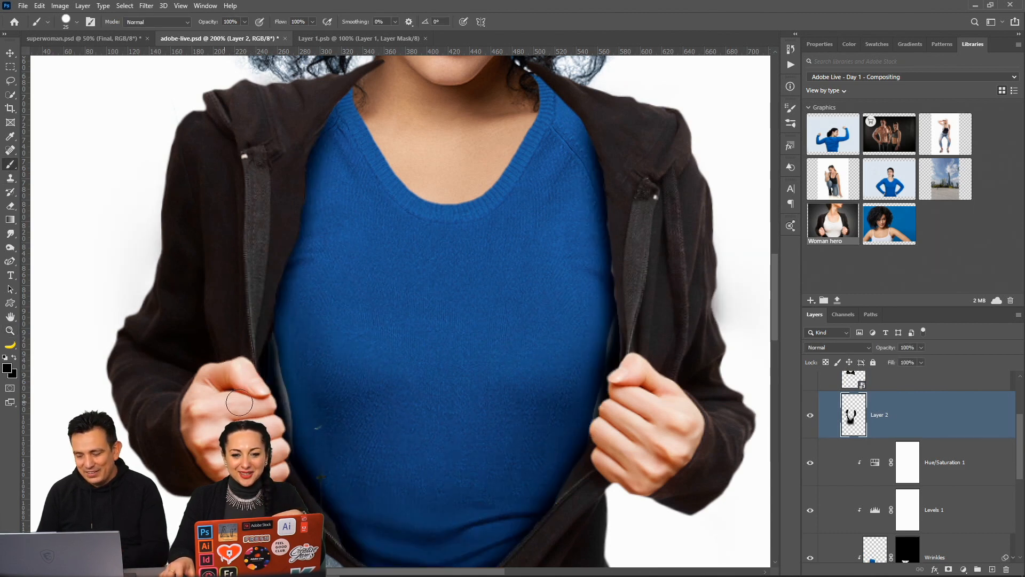
key("shift+bracketleft")
key("shift+bracketleft")
key("shift+bracketleft")
key("shift+bracketleft")
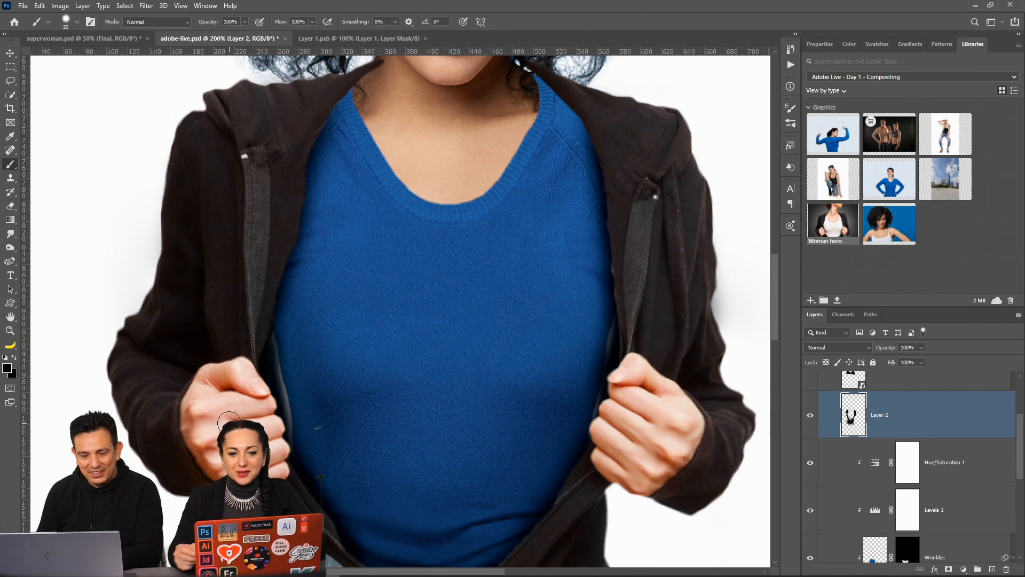
left_click_drag(267, 366, 267, 351)
Try to darken the areas behind the jacket hem and jeans on Layer 2 with a soft 175 px black brush
key("bracketright")
key("bracketright")
key("bracketright")
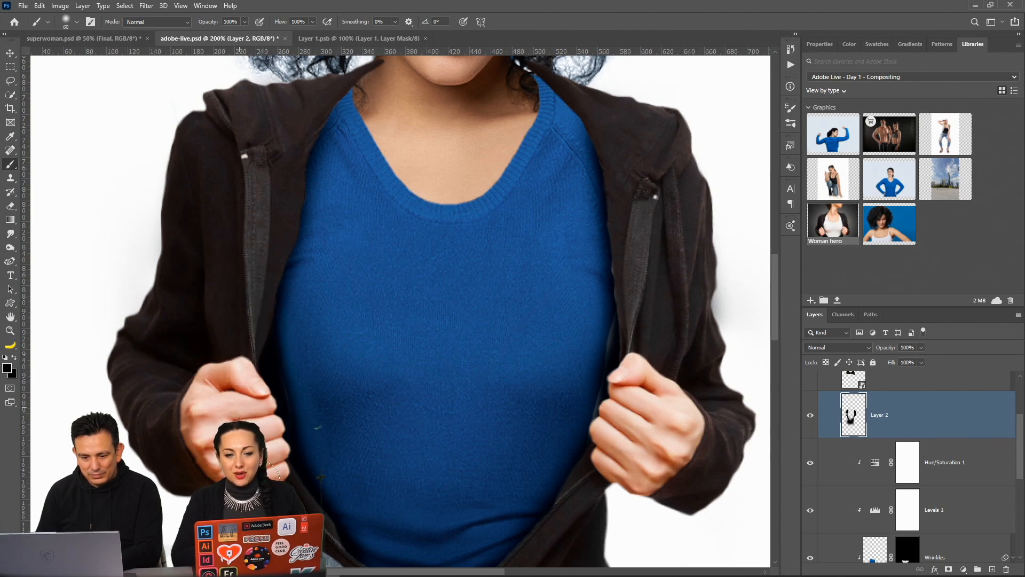
scroll(319, 428, "down", 5)
key("bracketright")
key("bracketright")
key("bracketright")
key("bracketright")
key("bracketright")
key("bracketright")
key("bracketright")
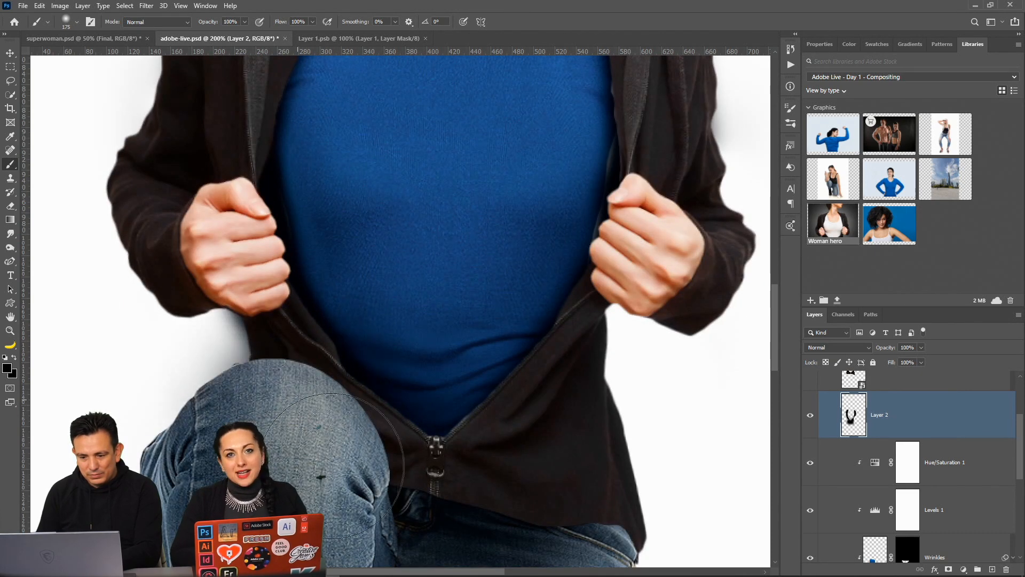
left_click_drag(336, 459, 298, 415)
mouse_move(584, 452)
left_mouse_down()
mouse_move(566, 442)
mouse_move(561, 473)
mouse_move(600, 417)
mouse_move(563, 485)
left_mouse_up()
scroll(562, 484, "down", 1)
left_click_drag(593, 411, 582, 476)
Paint black behind the jacket hem and jeans on Layer 2 with a 60 px brush, undoing the stroke that spills beside the hip
key("bracketleft")
key("bracketleft")
key("bracketleft")
key("bracketleft")
key("bracketleft")
key("bracketleft")
key("bracketleft")
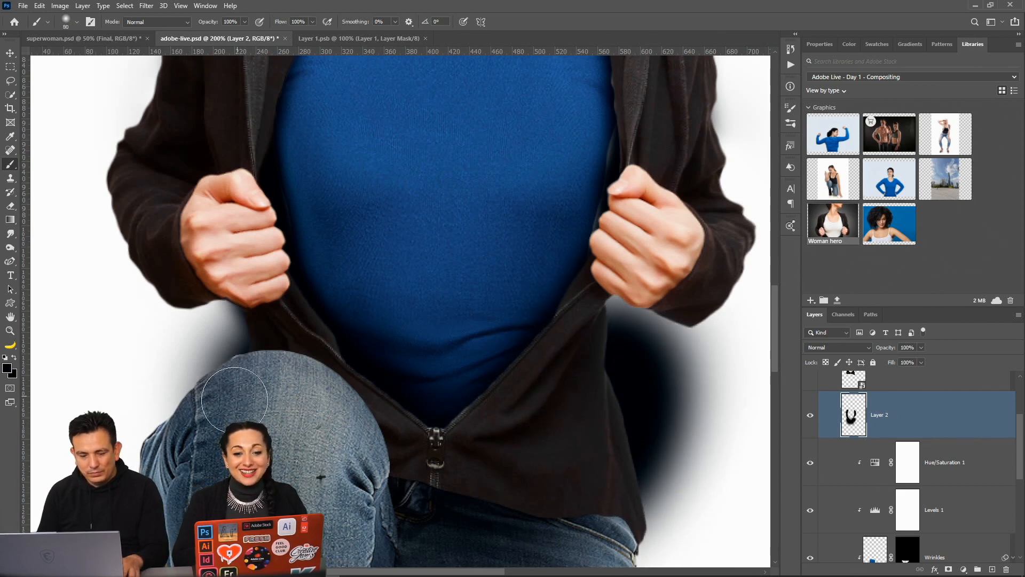
mouse_move(230, 413)
left_mouse_down()
mouse_move(215, 367)
mouse_move(175, 360)
mouse_move(182, 408)
mouse_move(154, 455)
mouse_move(159, 442)
mouse_move(243, 428)
mouse_move(250, 397)
left_mouse_up()
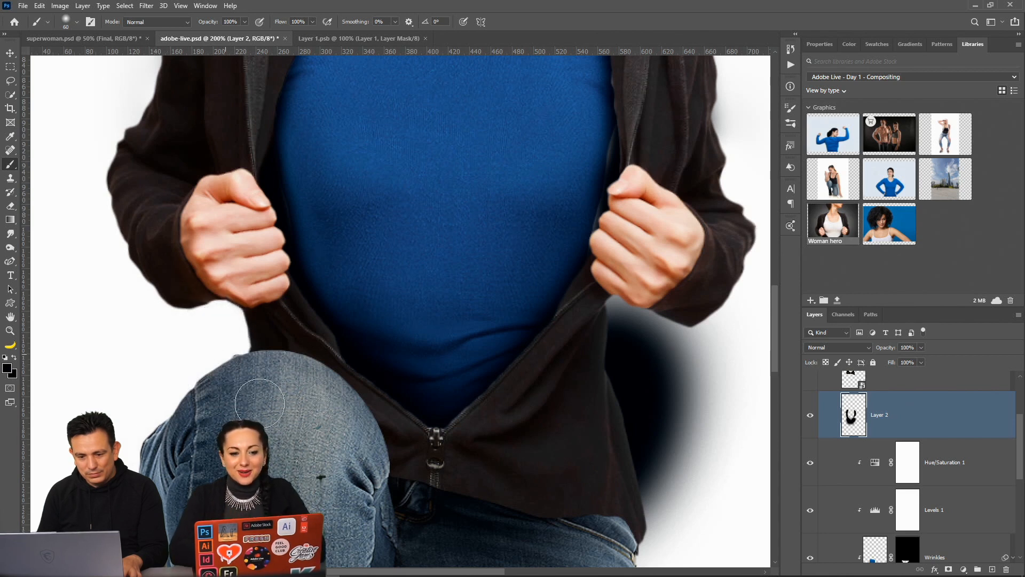
mouse_move(525, 519)
left_mouse_down()
mouse_move(613, 508)
mouse_move(648, 488)
mouse_move(652, 414)
mouse_move(599, 400)
mouse_move(625, 343)
mouse_move(609, 359)
mouse_move(697, 400)
mouse_move(654, 547)
mouse_move(708, 368)
mouse_move(747, 322)
mouse_move(694, 526)
mouse_move(660, 552)
mouse_move(667, 534)
left_mouse_up()
scroll(673, 494, "down", 4)
left_click_drag(659, 483, 650, 501)
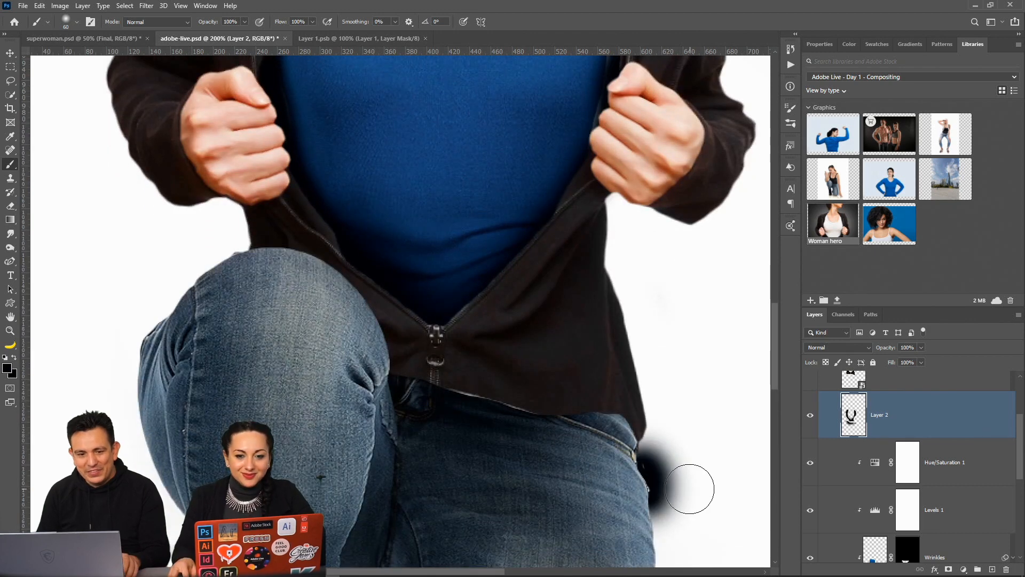
key("ctrl+z")
Collapse the Torso group and nudge the Legs group up 2 px to close the gap below the jacket hem
left_click(11, 54)
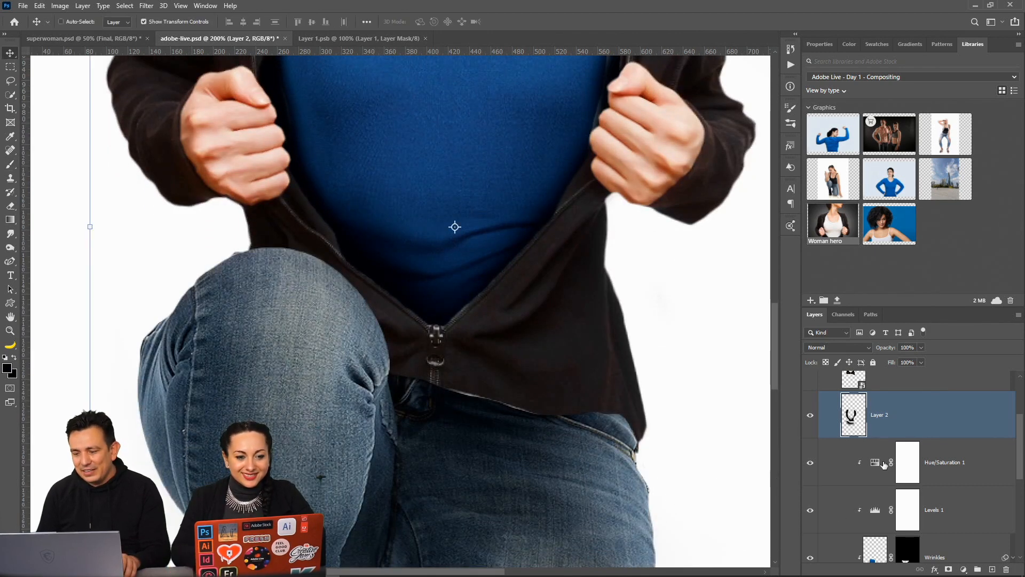
scroll(875, 473, "down", 5)
scroll(870, 484, "up", 5)
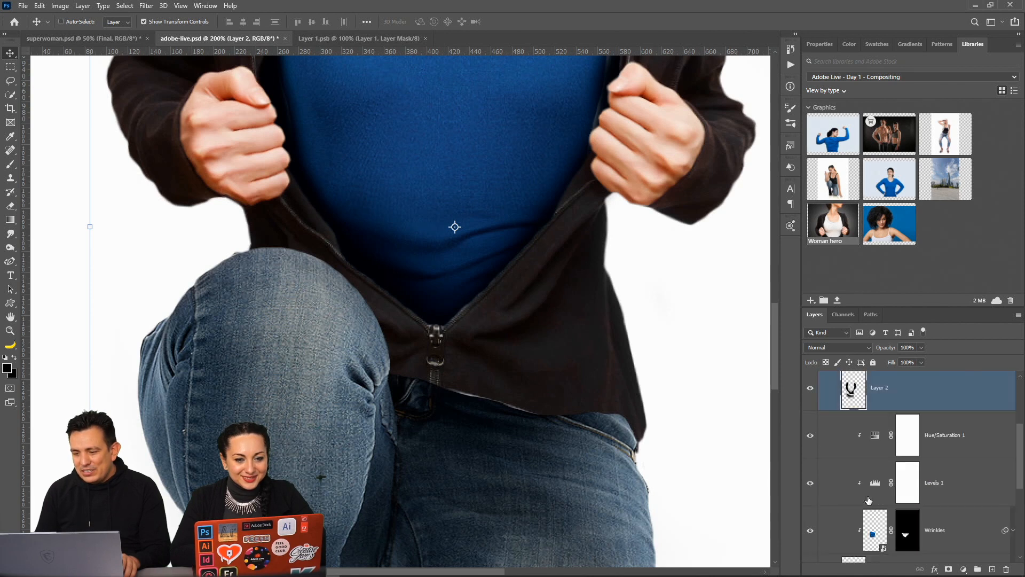
scroll(869, 489, "up", 3)
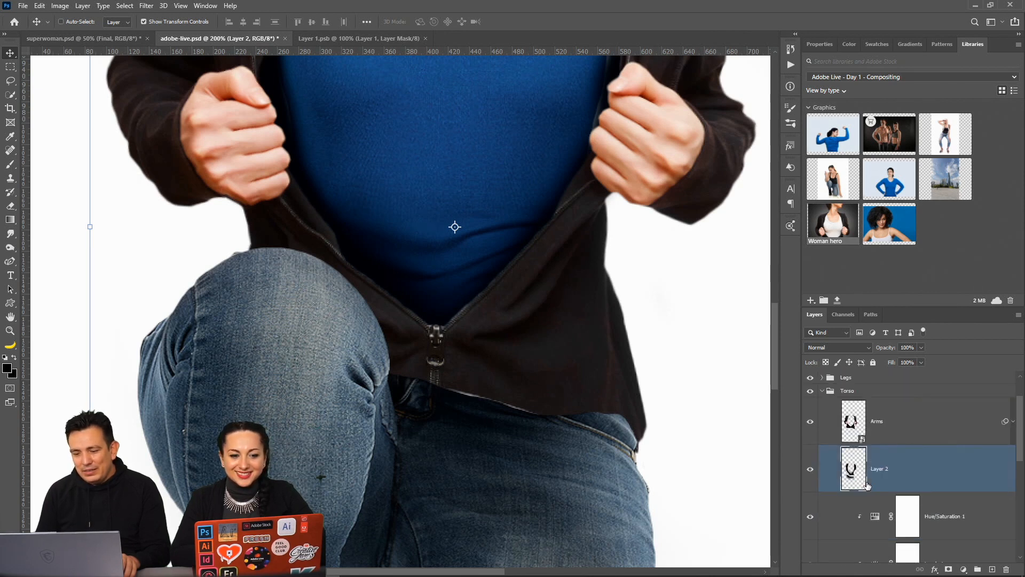
scroll(868, 485, "down", 8)
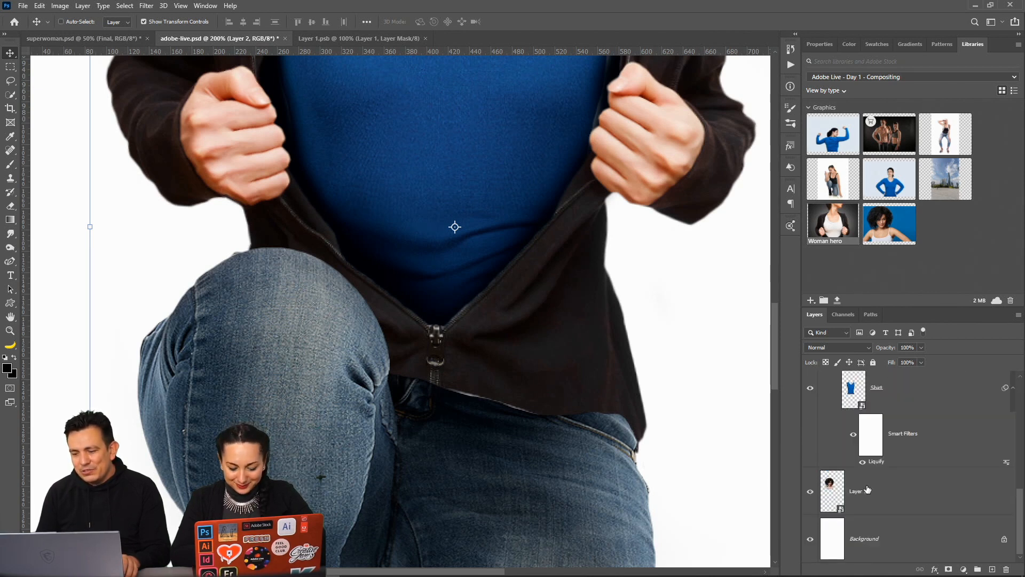
scroll(868, 488, "up", 4)
left_click(822, 437)
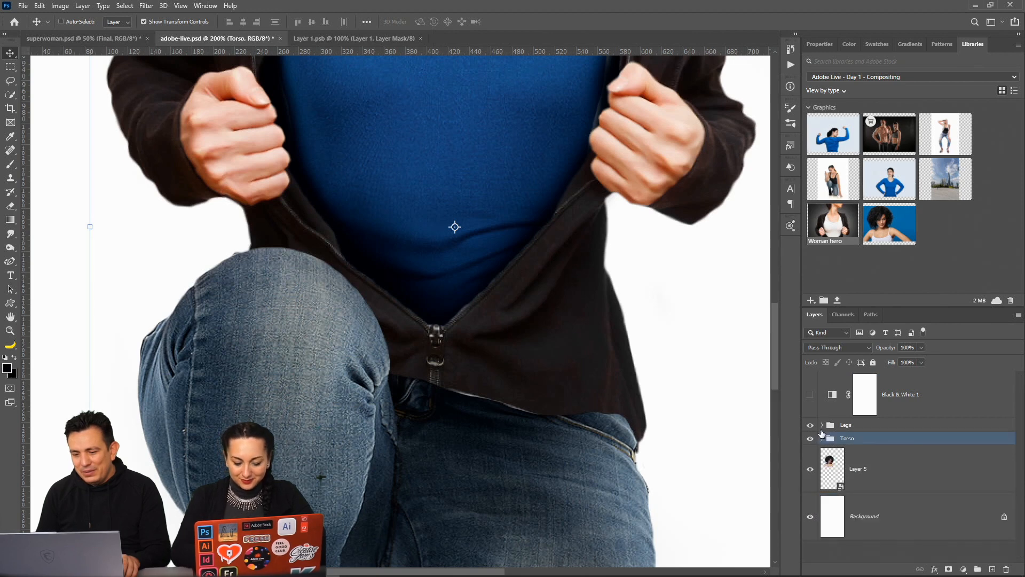
left_click(829, 426)
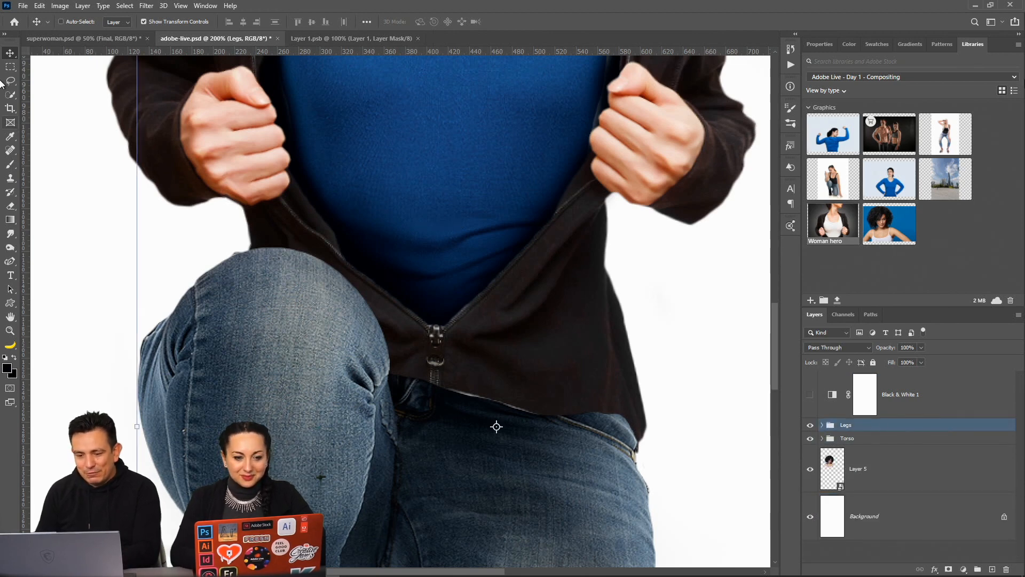
key("Up")
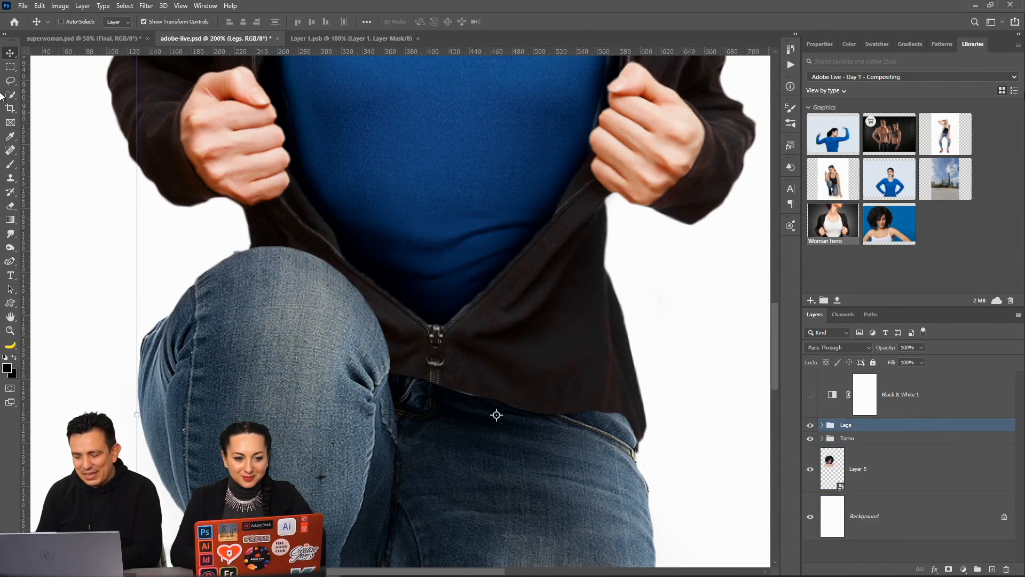
key("shift+Up")
key("shift+Down")
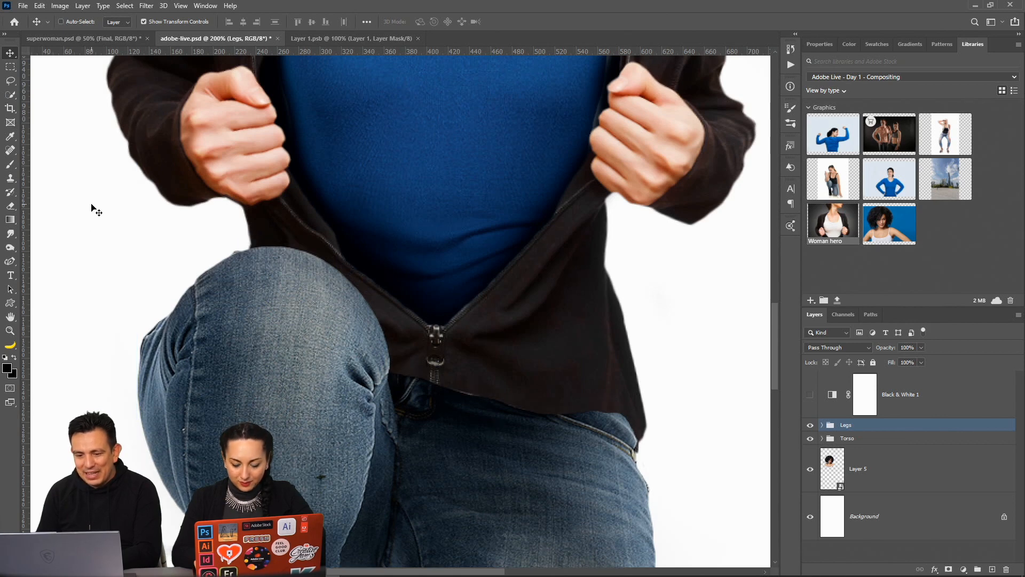
key("Up")
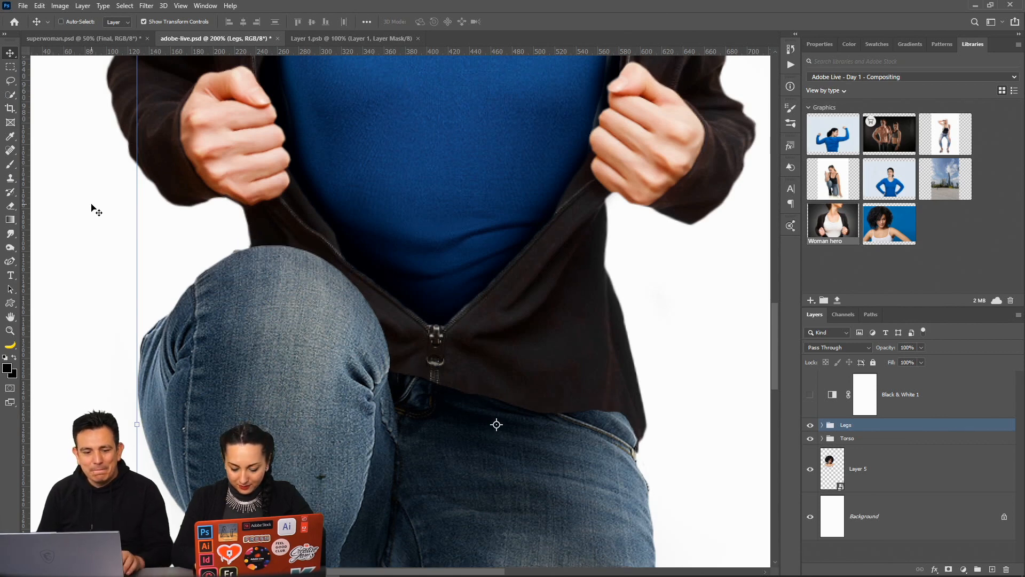
Save the document with the whole figure in view and toggle the Torso group's visibility to check it
double_click(9, 331)
right_click(432, 319)
left_click(435, 325)
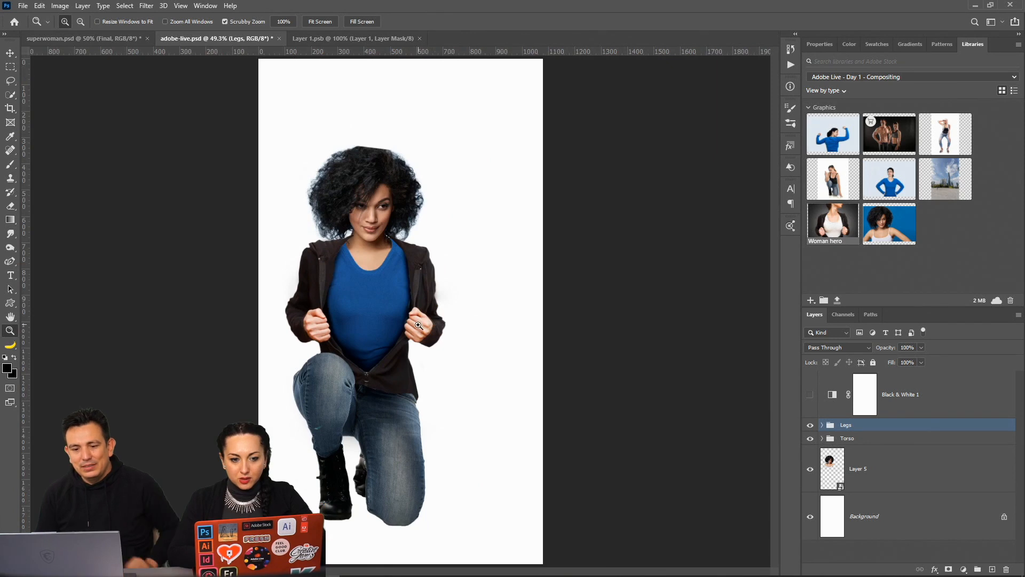
key("ctrl+s")
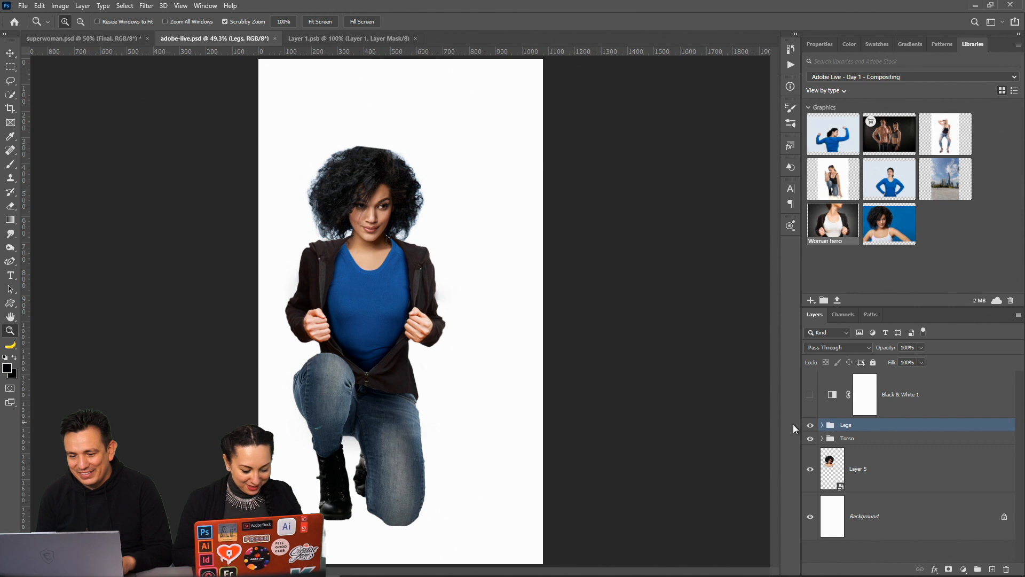
left_click(811, 438)
left_click(811, 438)
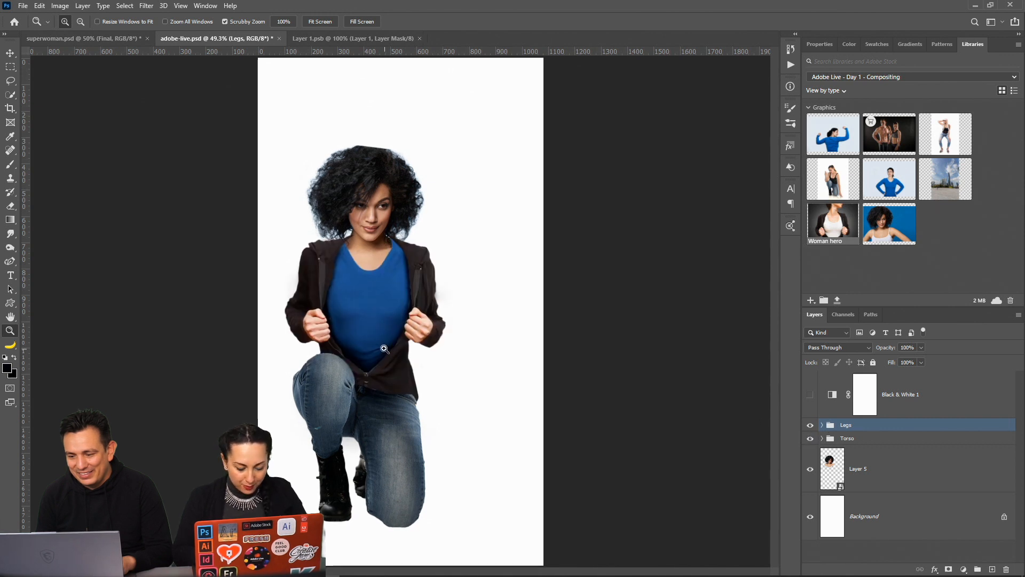
Move the Wrinkles layer in the Torso group up 30 px and save the document
left_click(397, 384)
left_click(823, 425)
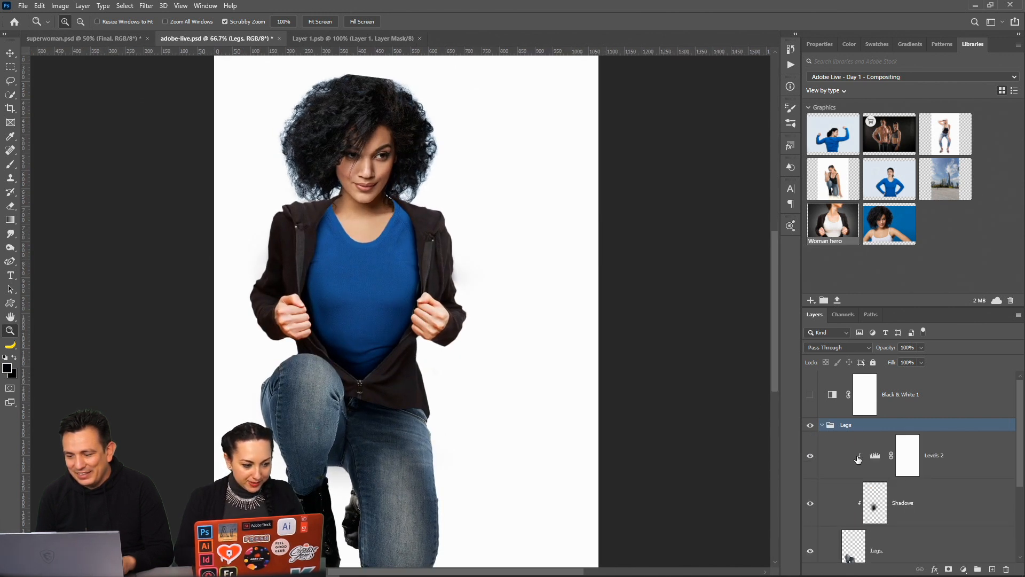
left_click(823, 463)
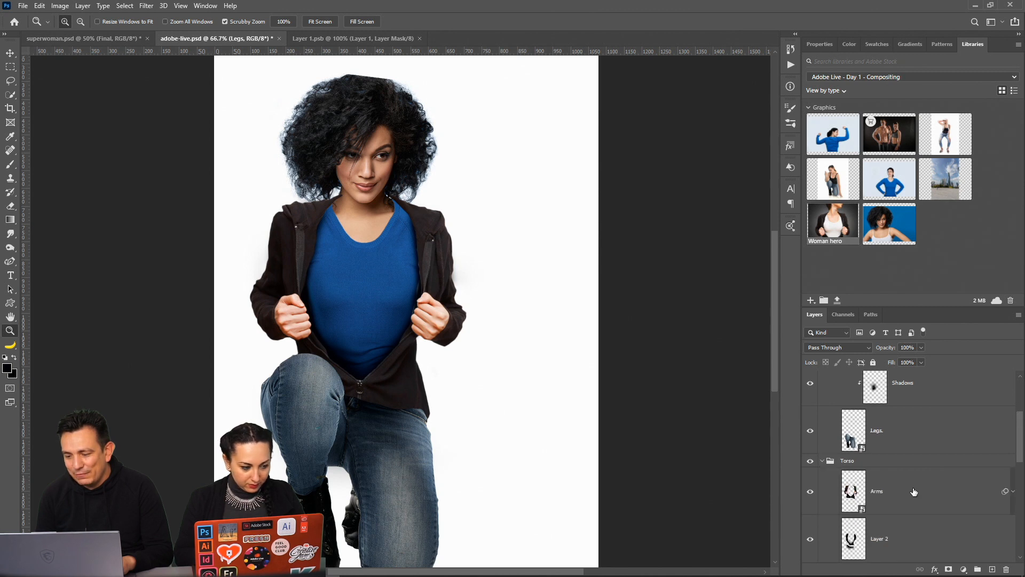
scroll(914, 493, "down", 3)
scroll(915, 492, "down", 3)
left_click(869, 416)
key("v")
key("shift+Up")
key("shift+Up")
key("shift+Up")
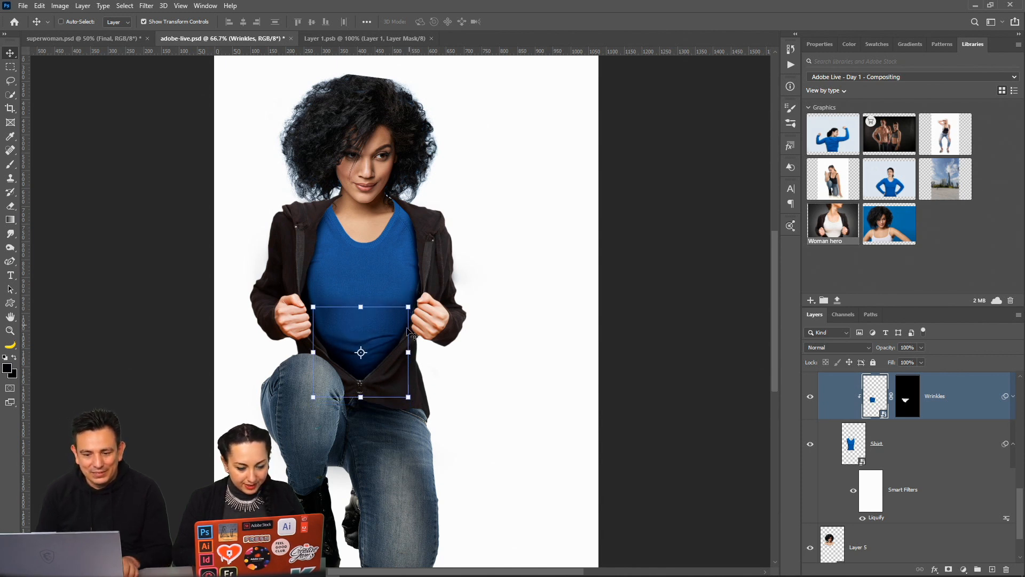
left_click(10, 68)
left_click(11, 331)
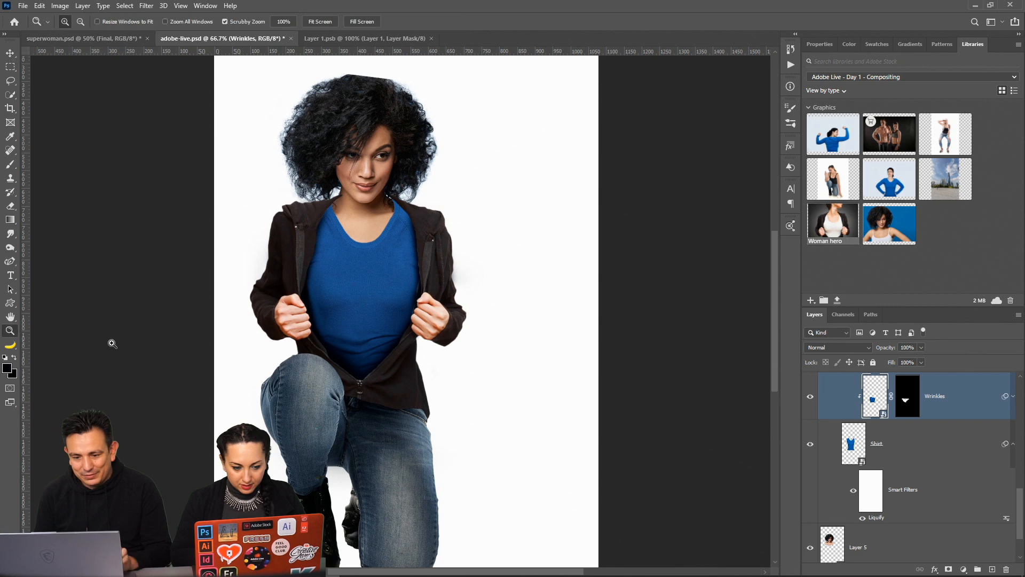
key("ctrl+s")
Add a new layer directly above Layer 5, the head layer, for shading the skin along the shirt's neckline
right_click(430, 245)
left_click(373, 200)
left_click(363, 202)
left_click(362, 202)
left_click(360, 203)
left_click(236, 219)
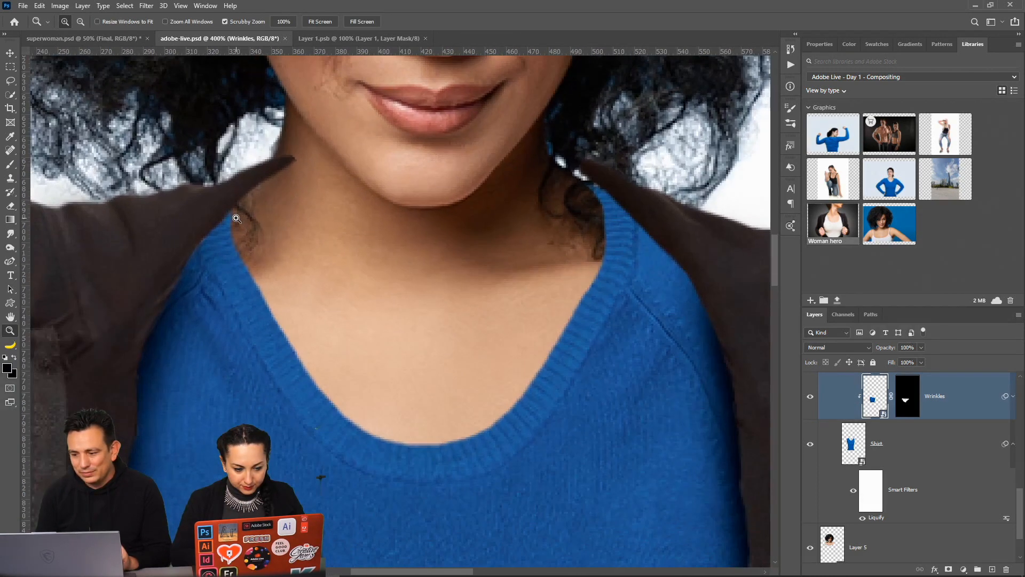
scroll(902, 483, "up", 1)
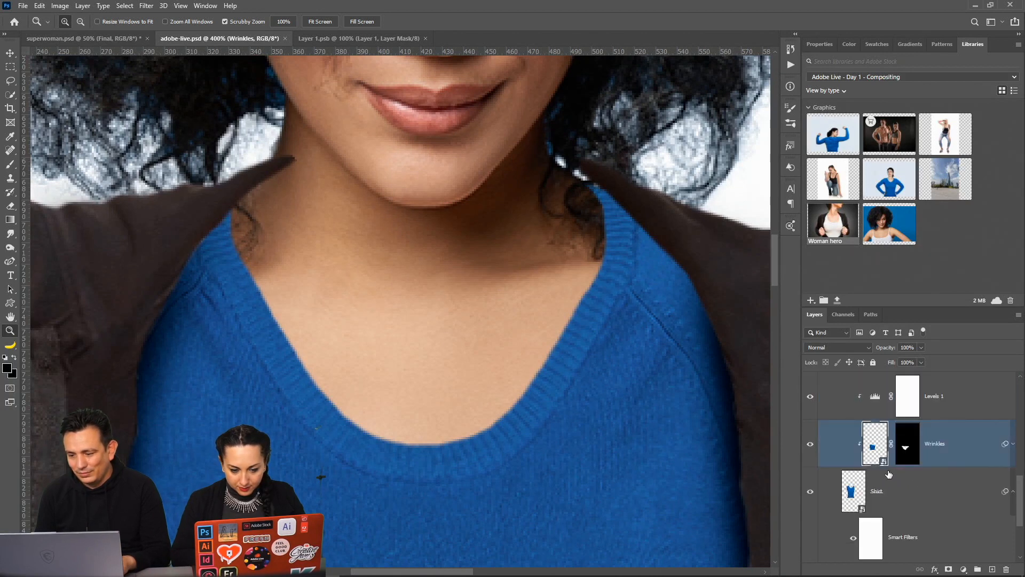
scroll(890, 475, "down", 2)
left_click(943, 504)
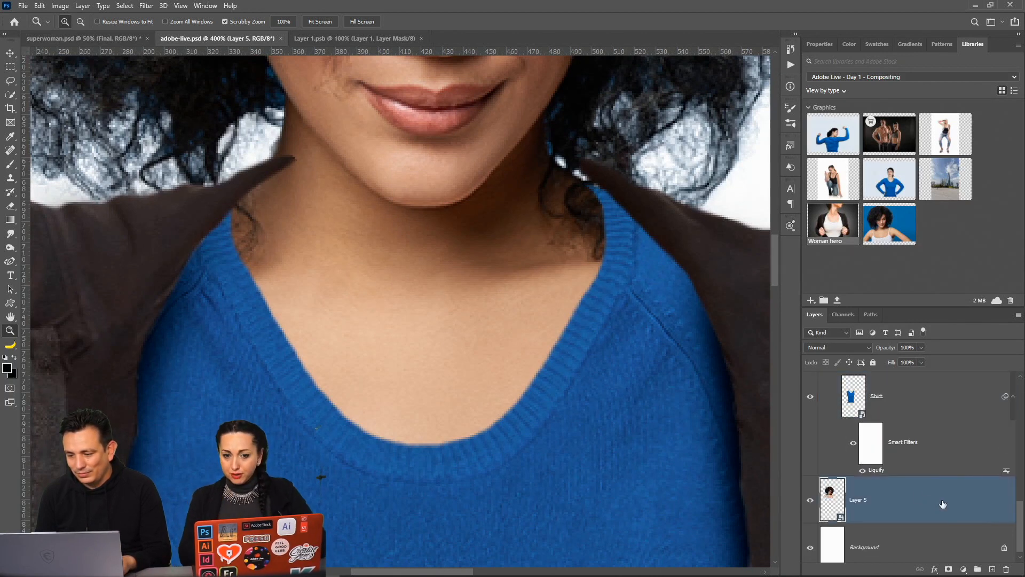
left_click(992, 571)
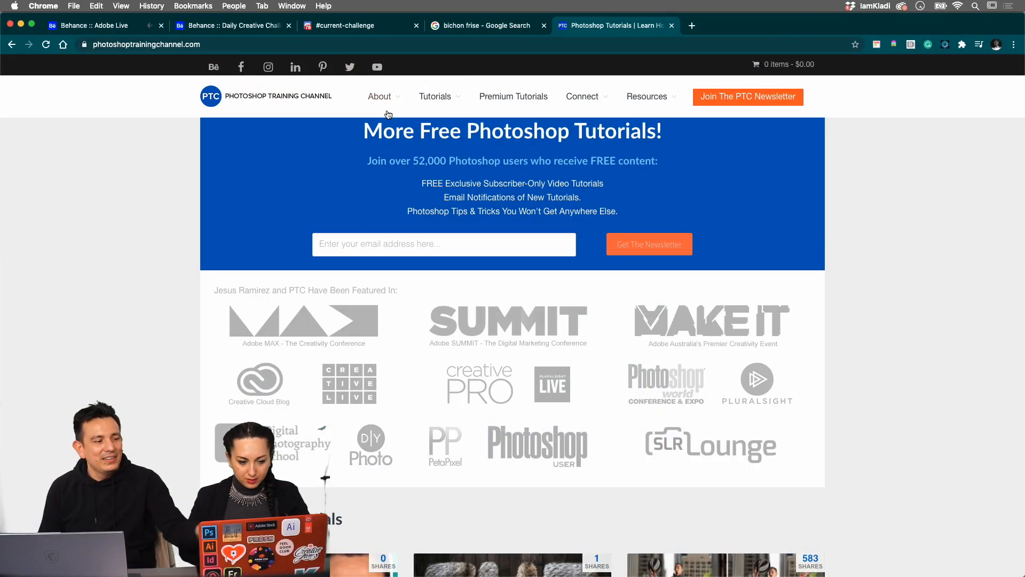
Switch to Chrome and read the Photoshop Compositing Made Easy course page among the Photoshop Training Channel's premium tutorials
left_click(502, 100)
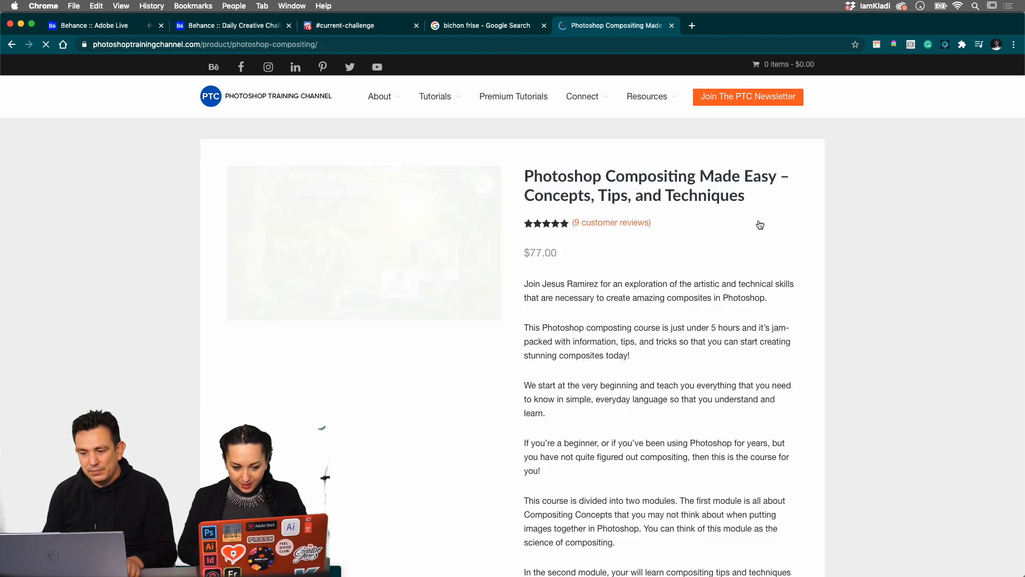
scroll(742, 352, "down", 5)
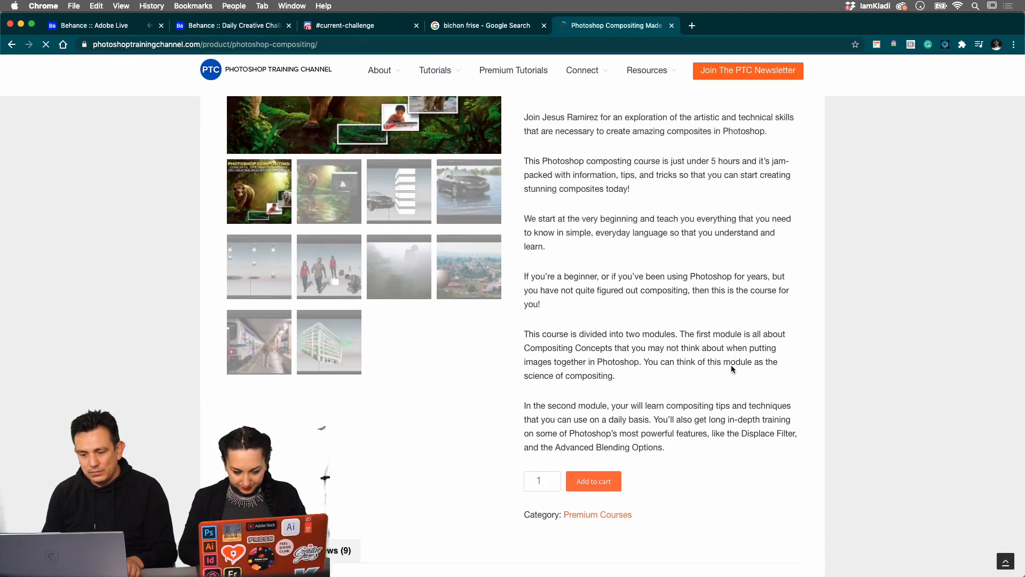
scroll(732, 367, "down", 3)
scroll(731, 366, "down", 2)
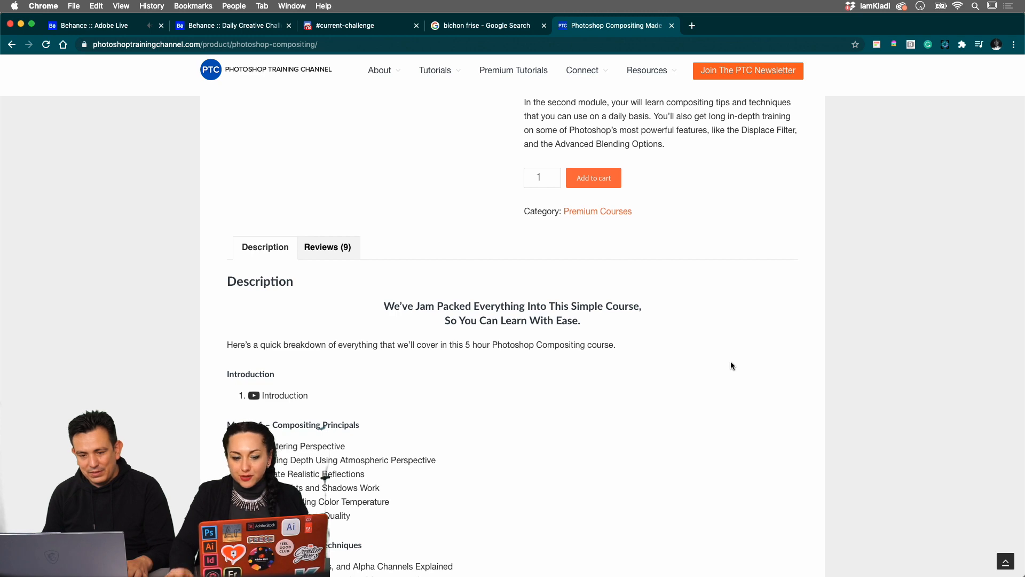
scroll(732, 366, "up", 10)
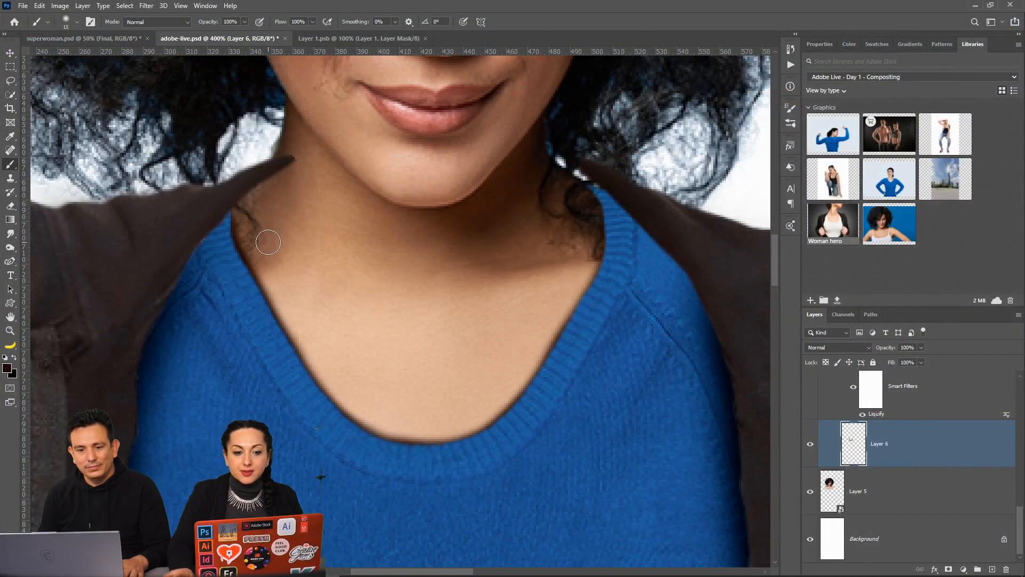
Back in Photoshop, undo the extra dark stroke on the neck, compare Layer 6 hidden and shown, and set its opacity to 62%
left_click_drag(264, 248, 254, 228)
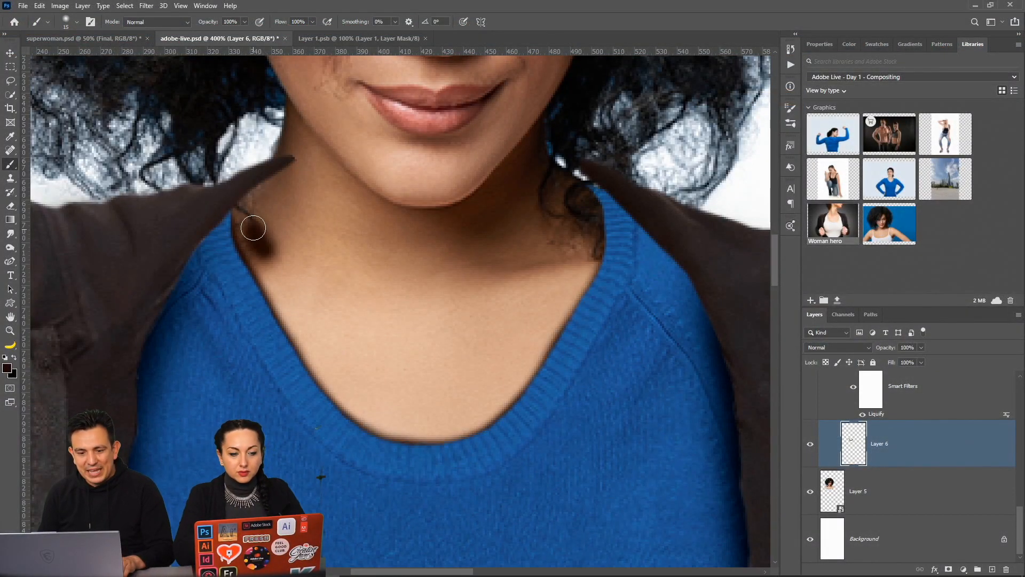
key("ctrl+z")
left_click(810, 445)
left_click(810, 444)
left_click(810, 445)
left_click(810, 444)
left_click(810, 444)
left_click_drag(876, 346, 809, 362)
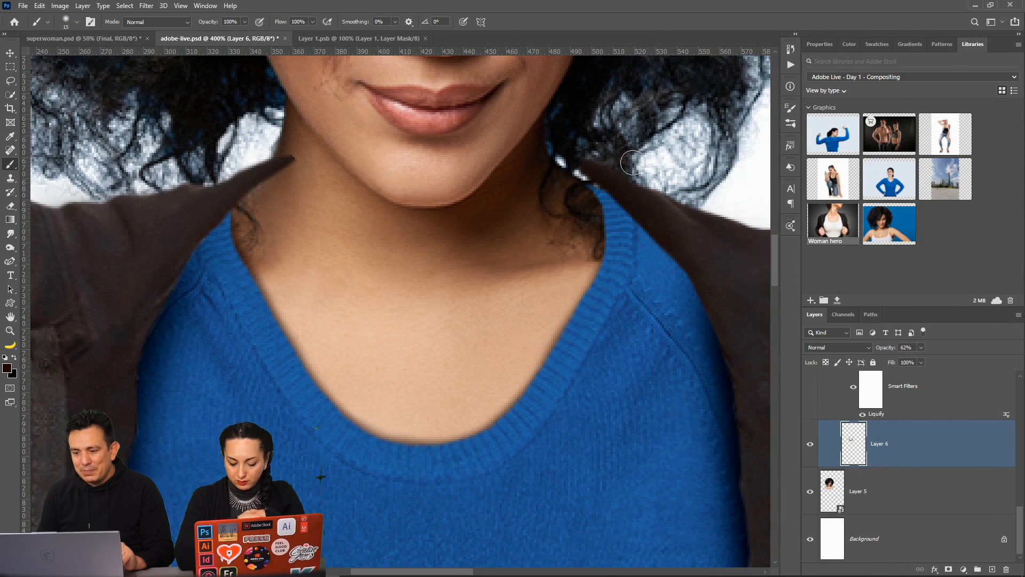
Add a layer mask to the Arms layer in the Torso group and paint out the jacket's pointed collar tips on both sides of the neck
scroll(880, 458, "up", 5)
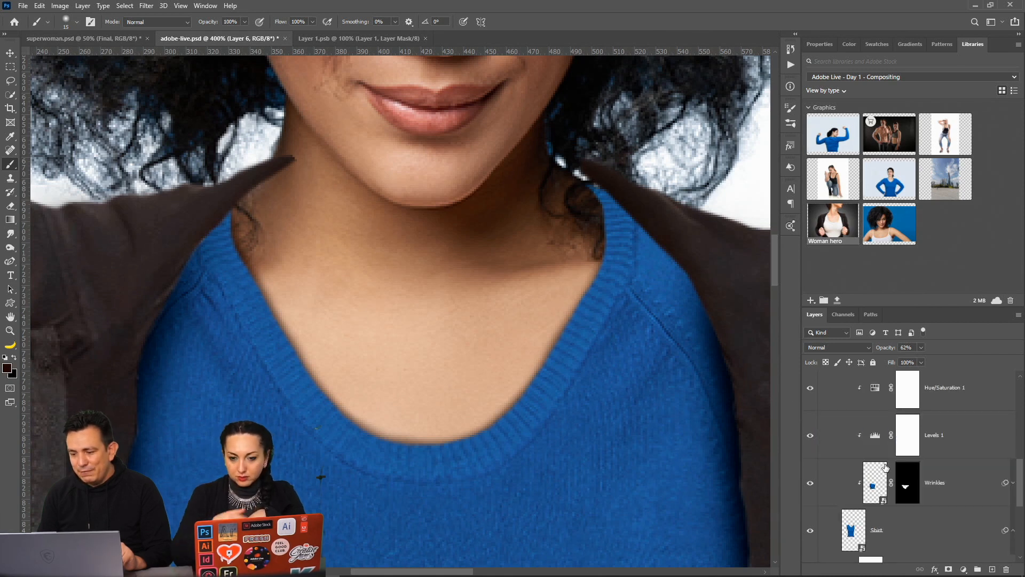
left_click(908, 488)
left_click(949, 569)
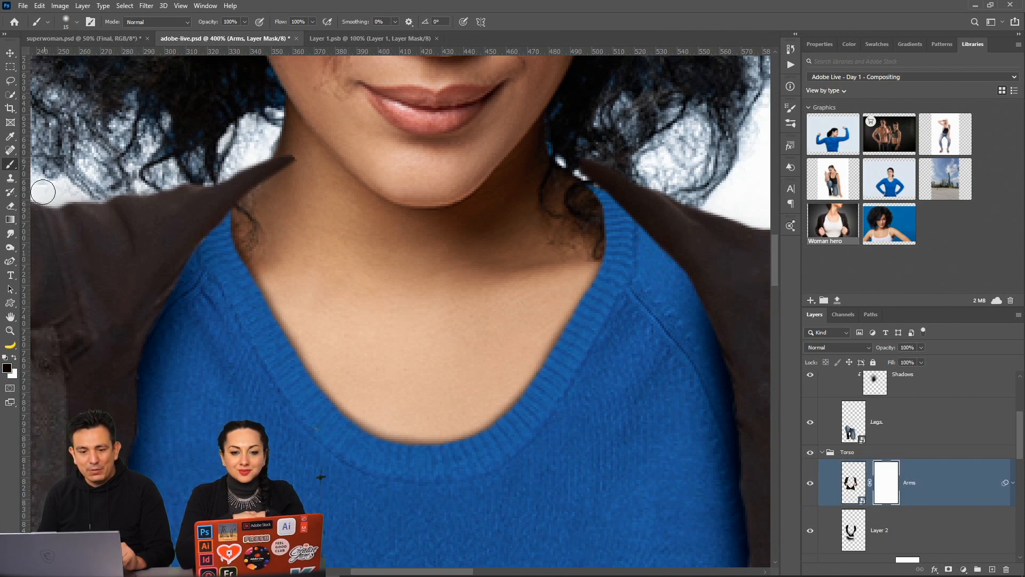
key("bracketleft")
key("bracketleft")
key("bracketleft")
key("bracketleft")
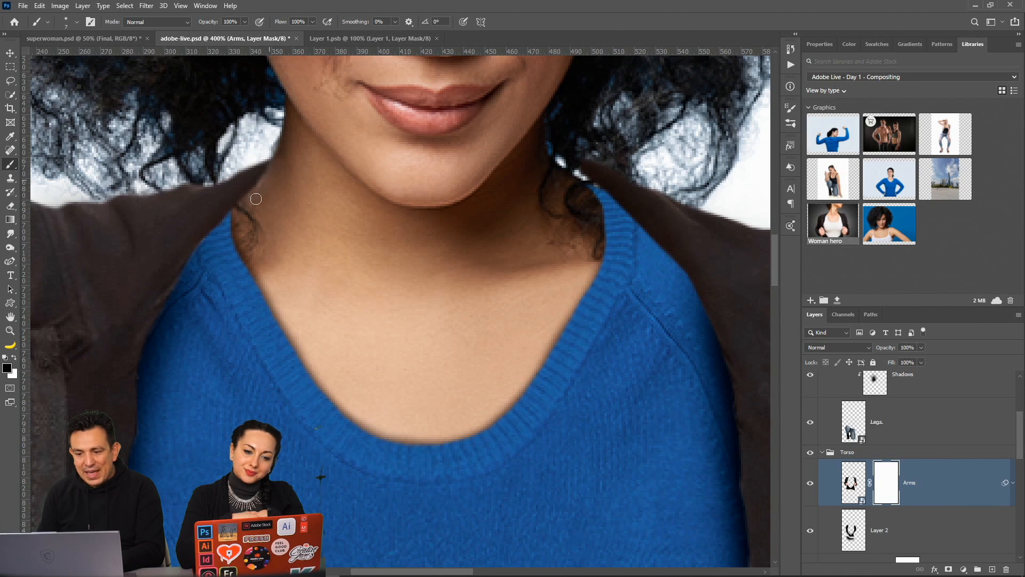
mouse_move(575, 171)
left_mouse_down()
mouse_move(596, 178)
mouse_move(626, 167)
left_mouse_up()
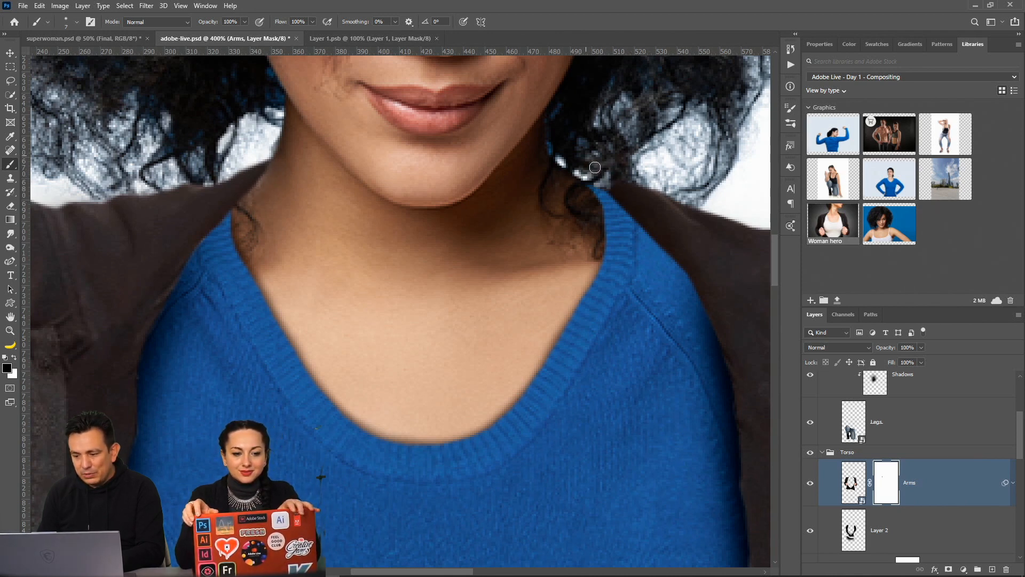
Add a layer mask to the Shirt layer in the Torso group
scroll(902, 456, "down", 5)
left_click(898, 479)
left_click(947, 569)
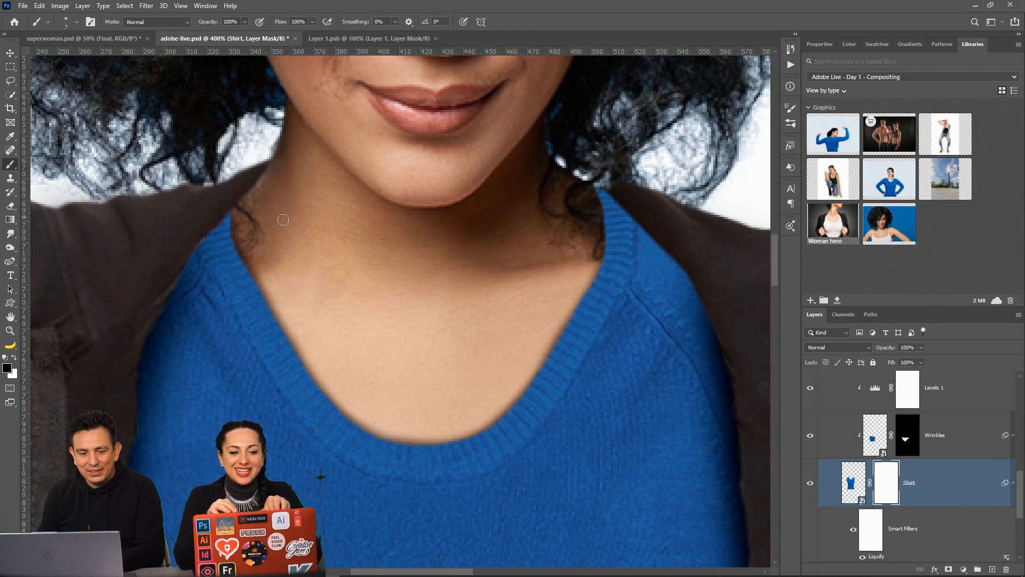
Examine the whole composite figure on the canvas, from the hair down to the boots
double_click(10, 330)
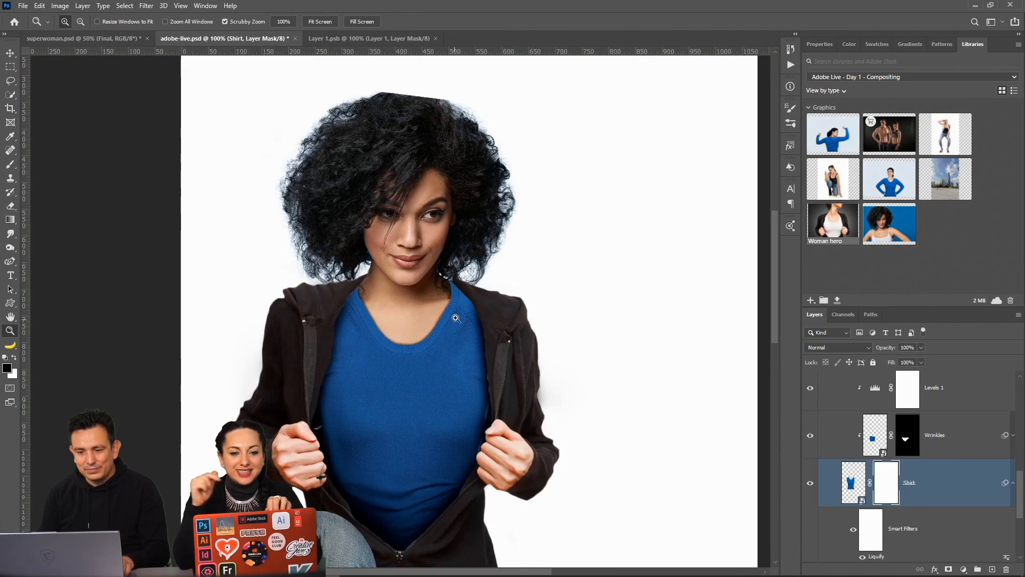
right_click(420, 323)
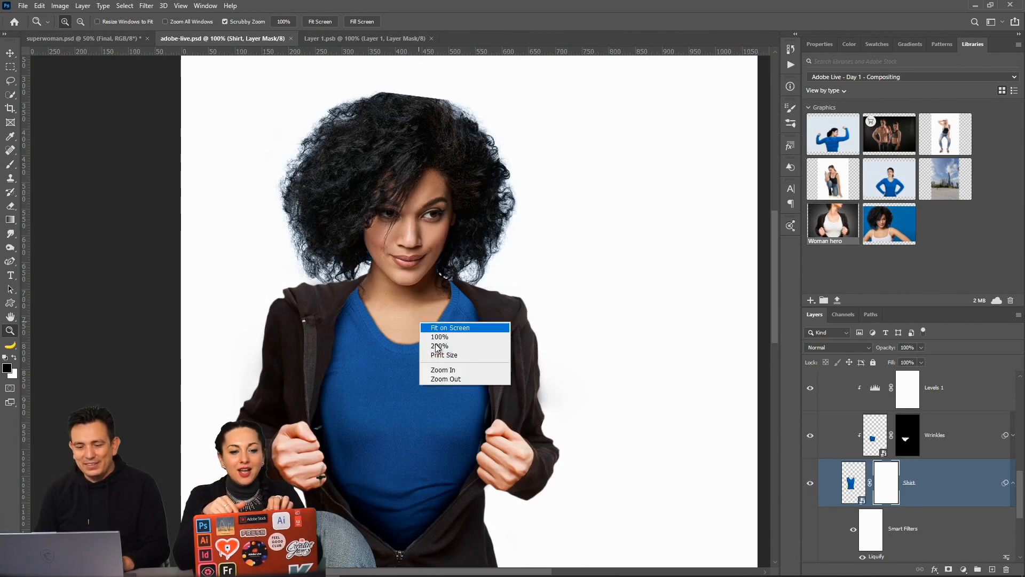
left_click(452, 380)
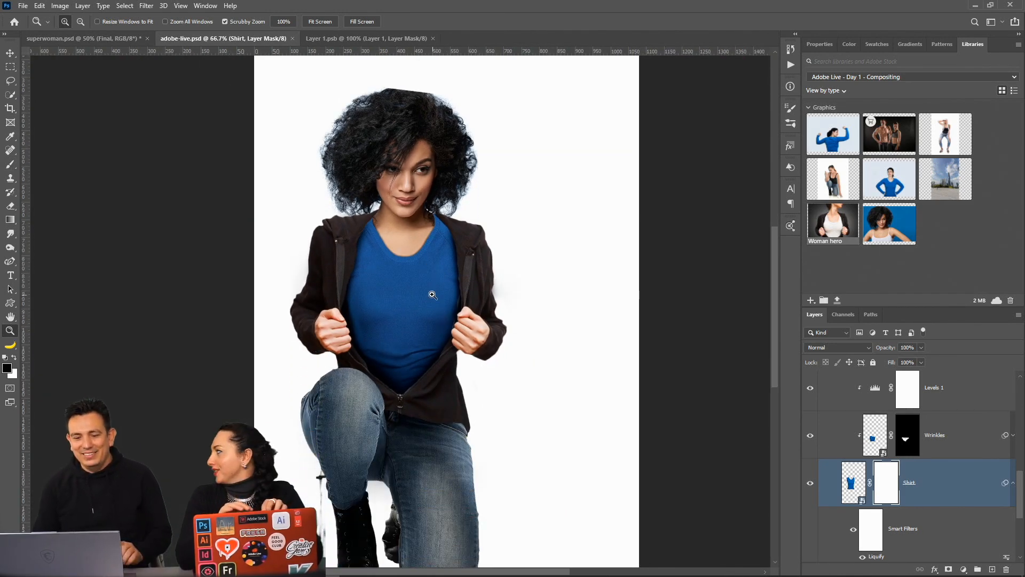
scroll(430, 289, "down", 2)
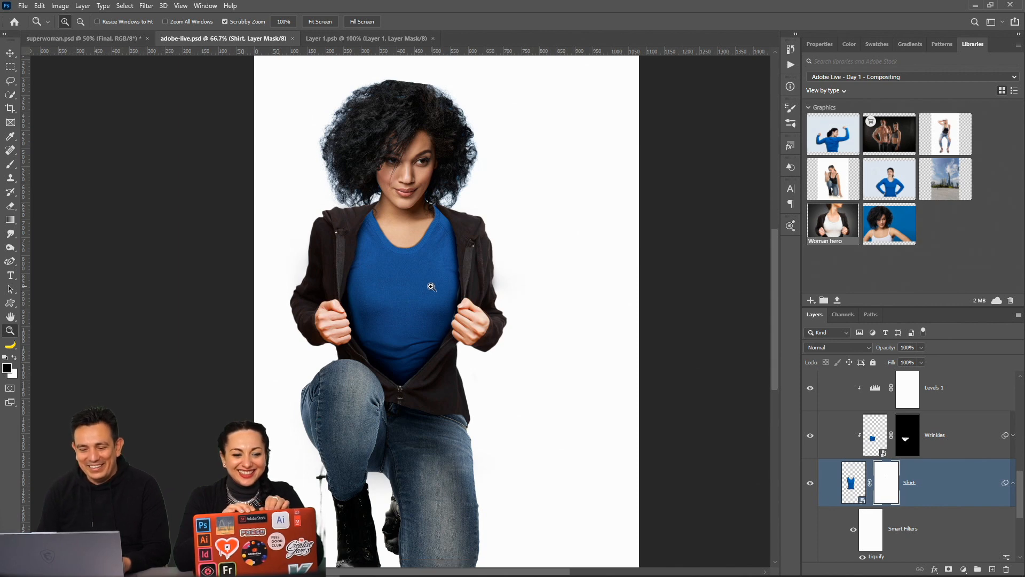
right_click(433, 284)
left_click(467, 340)
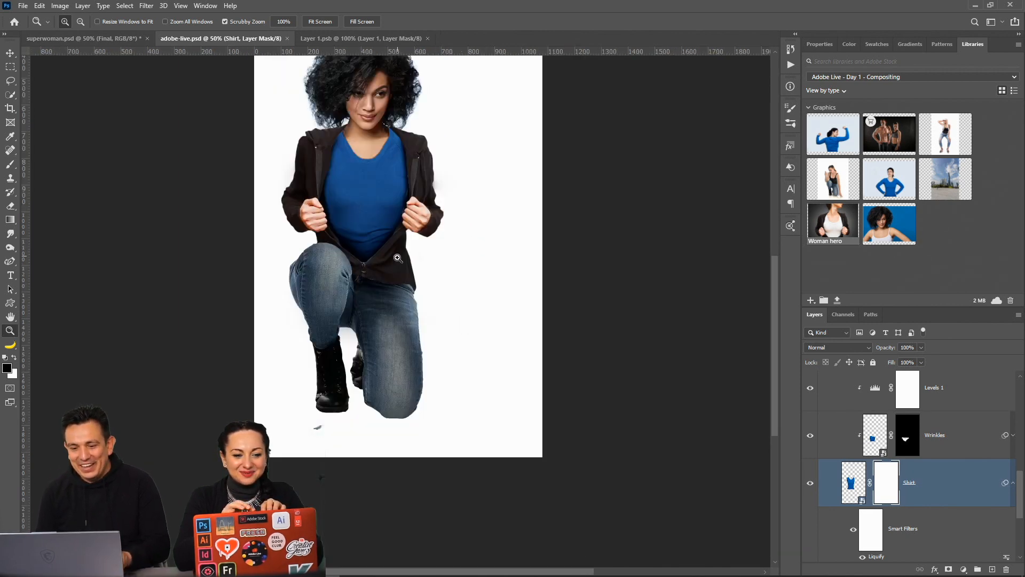
scroll(397, 256, "up", 3)
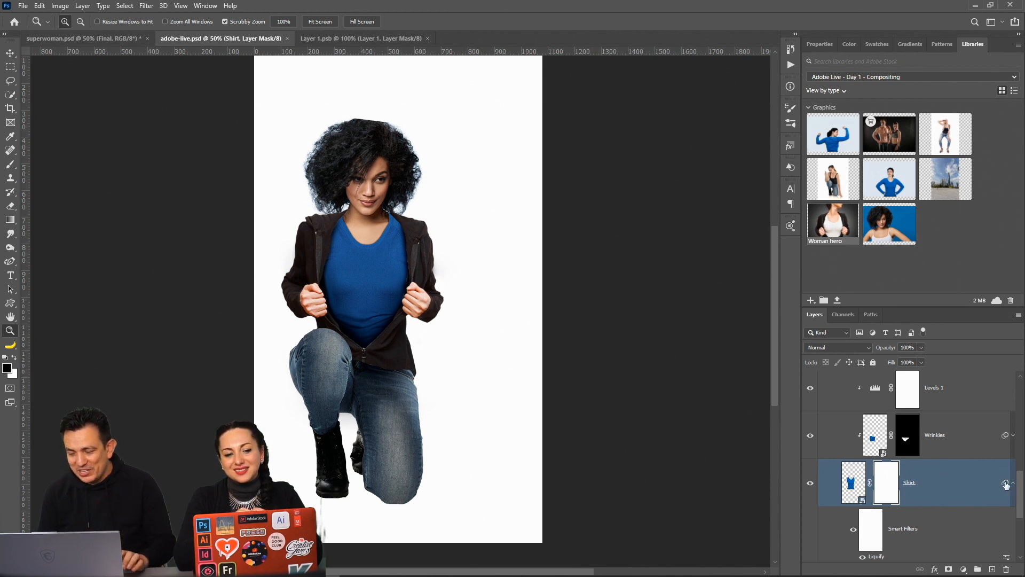
Collapse the Torso and Legs groups in the layer stack and select the Legs group
scroll(908, 481, "up", 5)
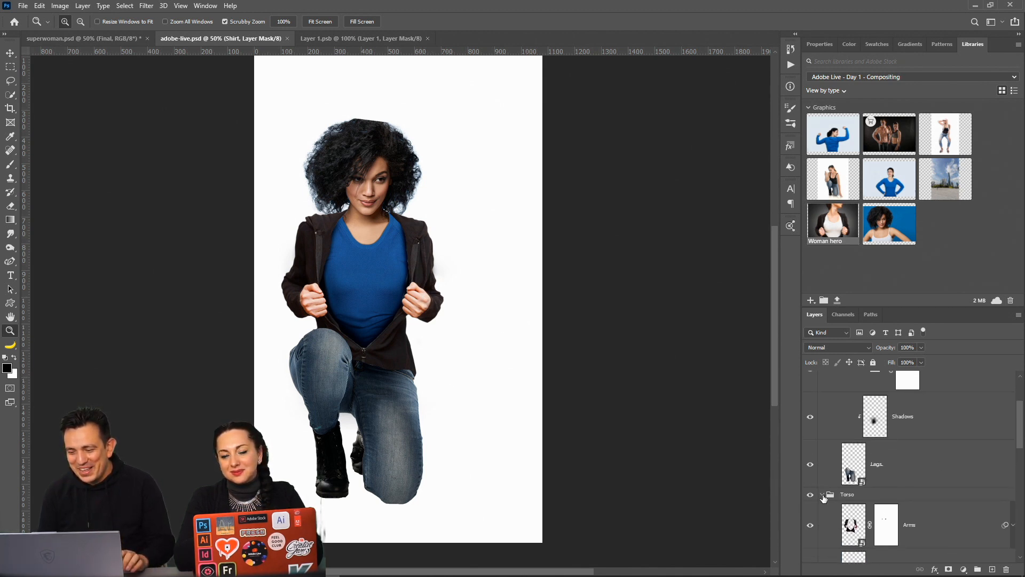
left_click(823, 496)
scroll(884, 467, "up", 3)
left_click(823, 426)
scroll(852, 439, "up", 3)
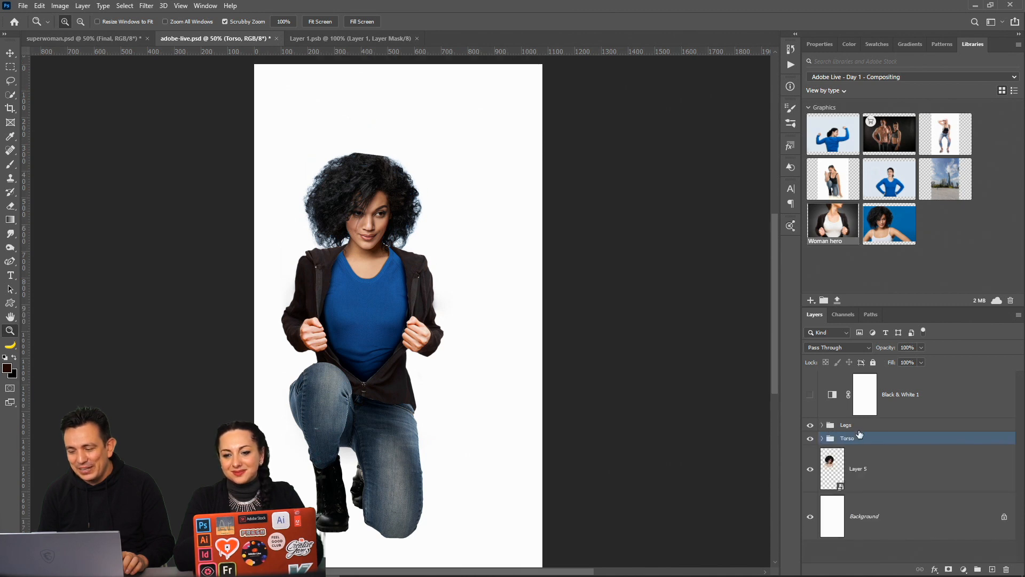
left_click(880, 425)
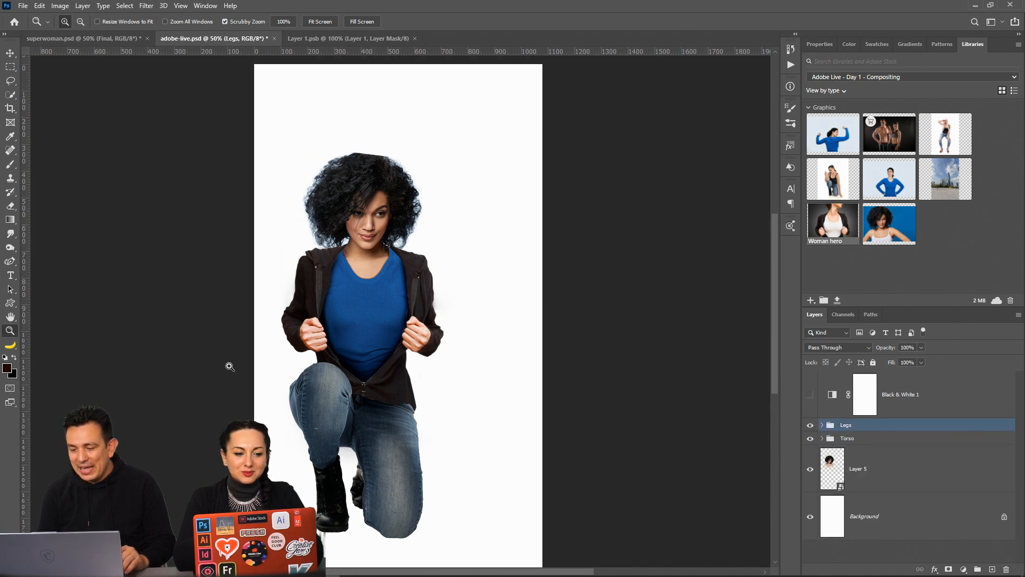
Create a text layer above the Arms layer in the Torso group, with the letter P over the shirt
left_click(822, 439)
left_click(953, 473)
left_click(10, 275)
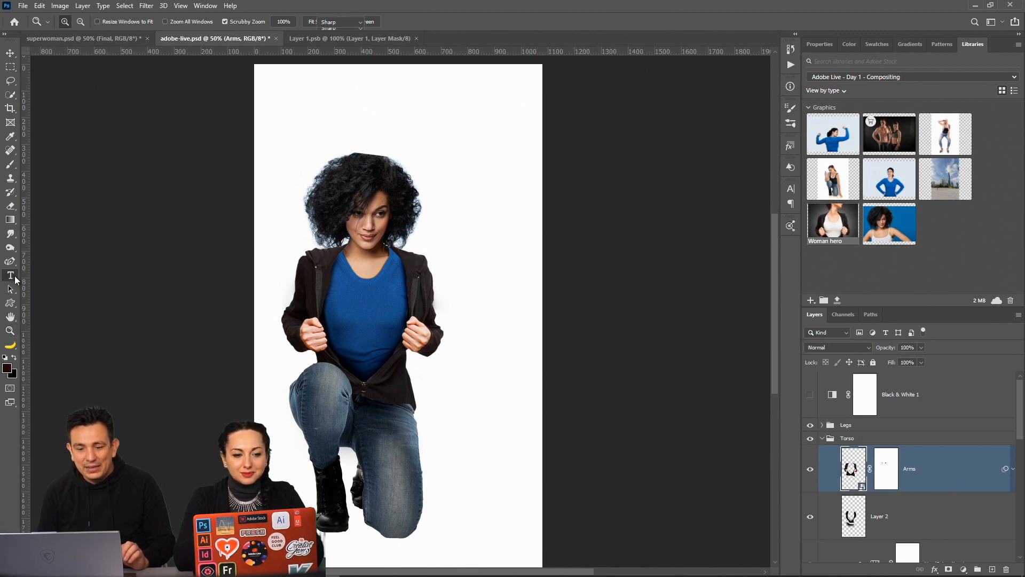
left_click(368, 316)
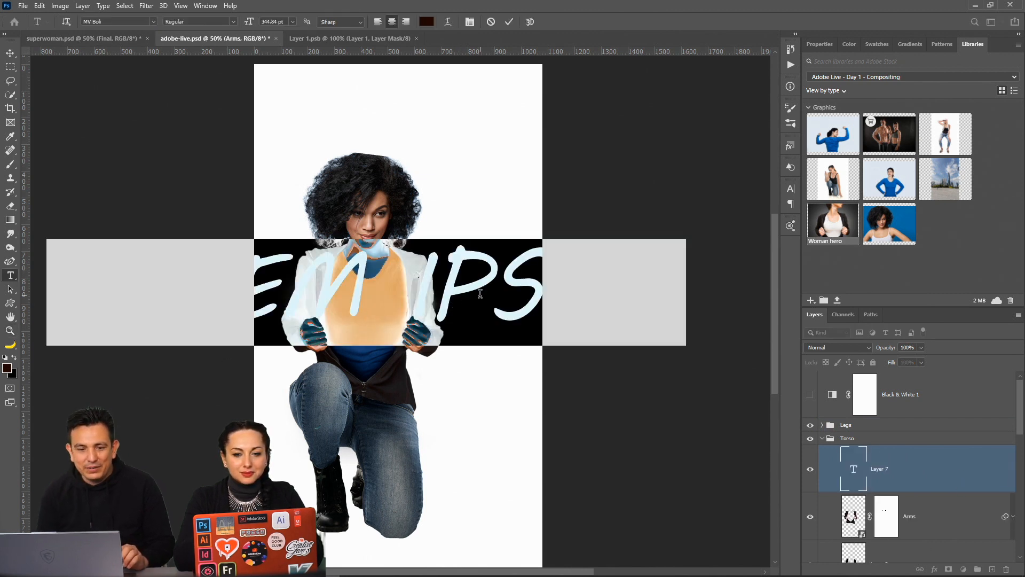
type("P")
Try to set the font of the letter P to Abril Display
left_click(152, 22)
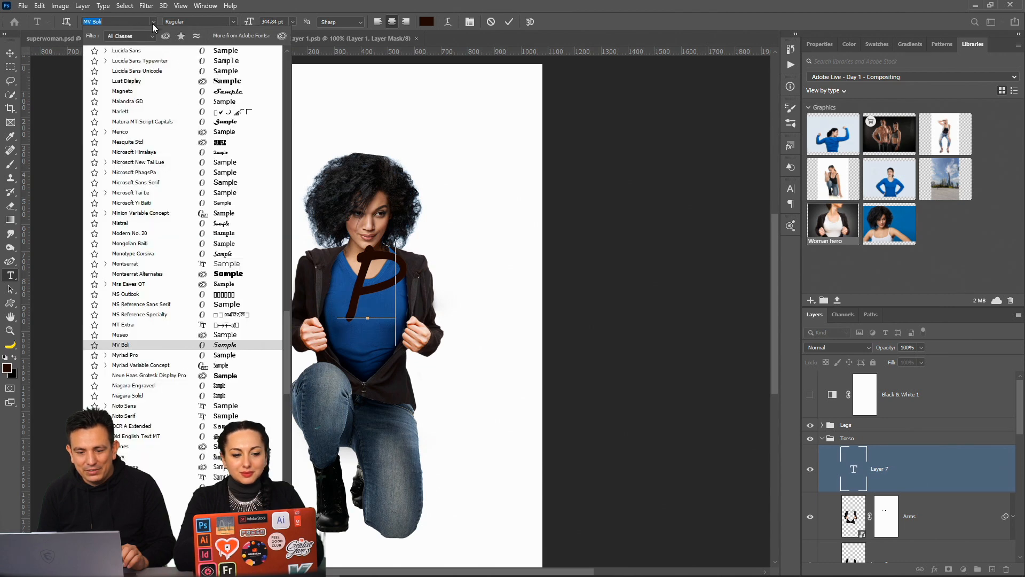
left_click_drag(287, 211, 288, 50)
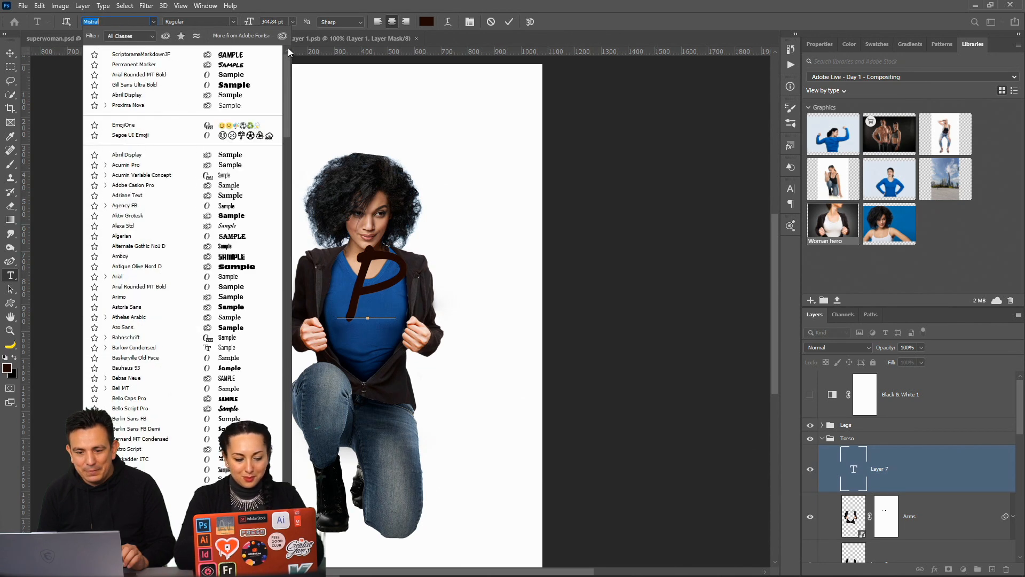
left_click(143, 155)
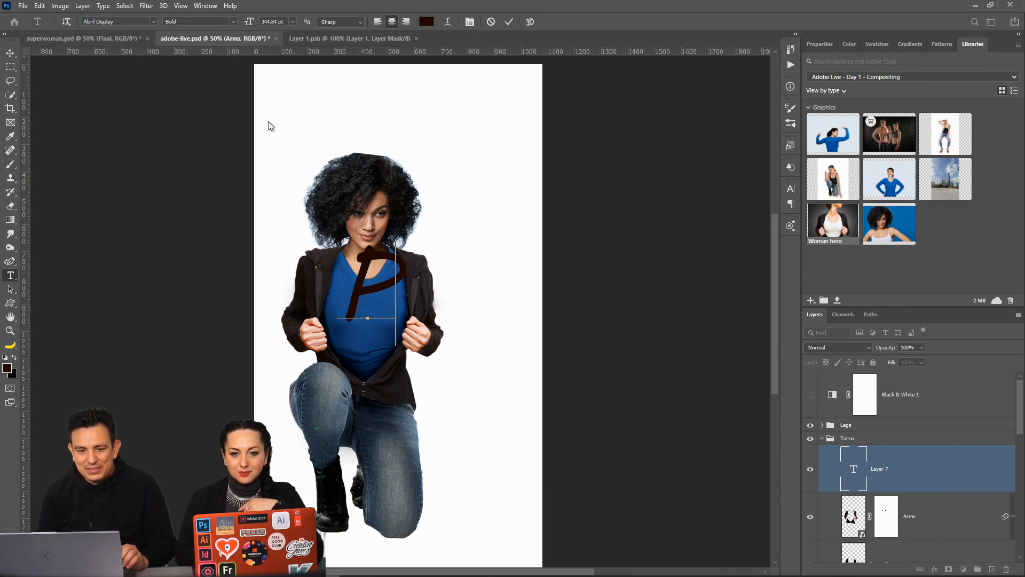
Select the letter P, change it to a bold sans-serif font and commit the text
key("ctrl+a")
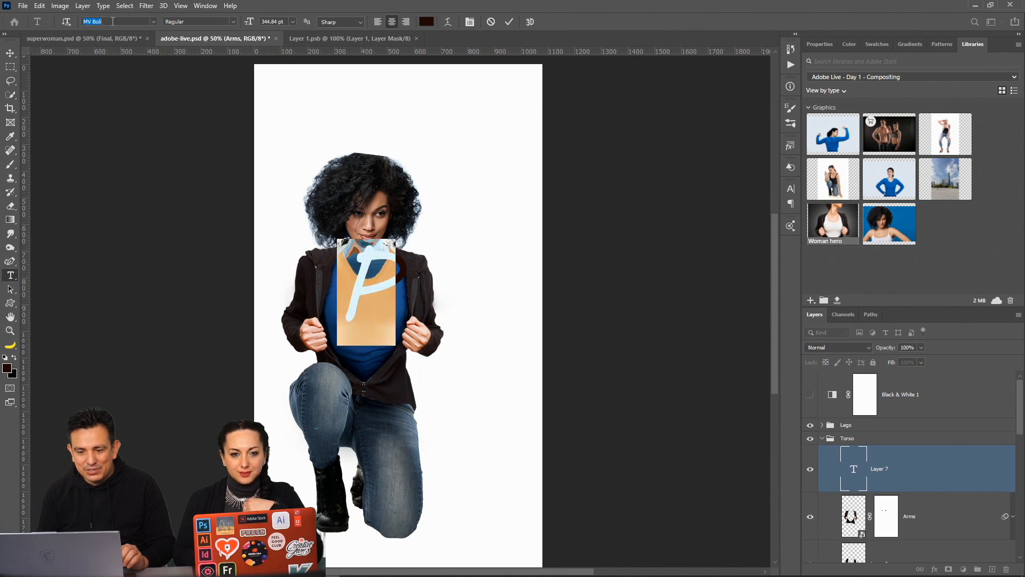
key("Down")
key("Down")
key("Down")
key("Up")
left_click(12, 68)
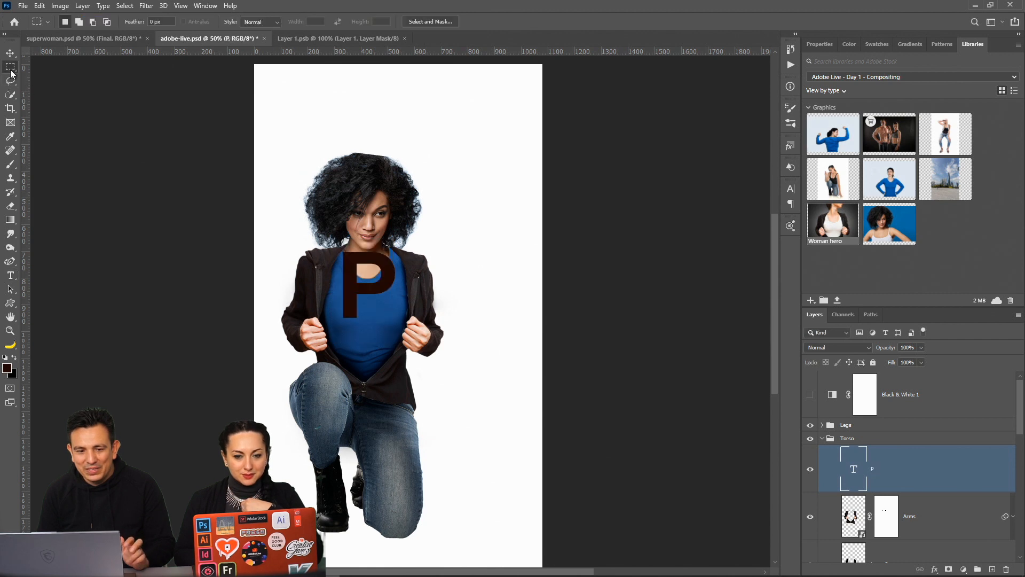
Move the P below the shirt's neckline, scale it down to about half size and center it on the chest
left_click(10, 53)
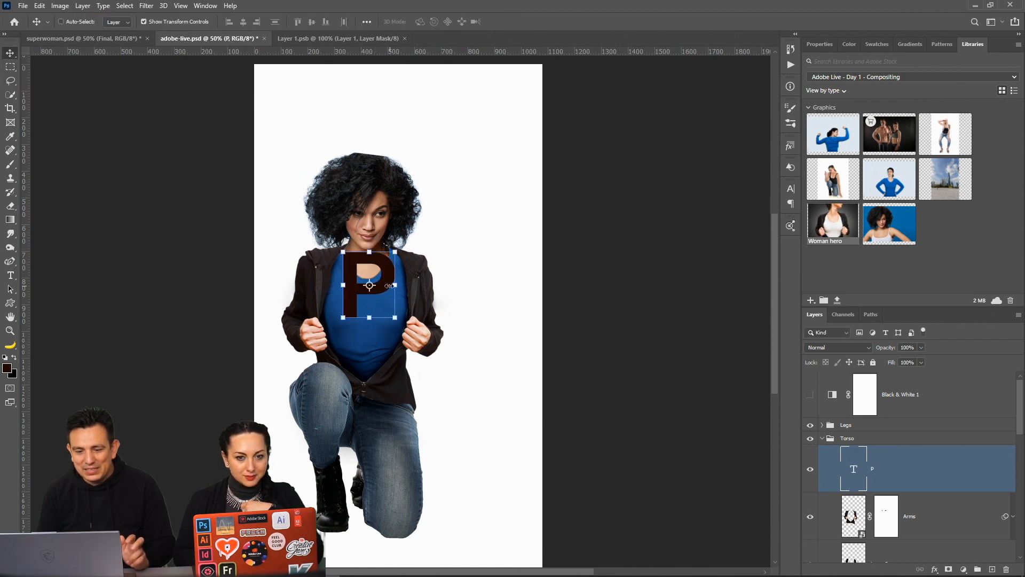
left_click_drag(386, 284, 390, 316)
key("z")
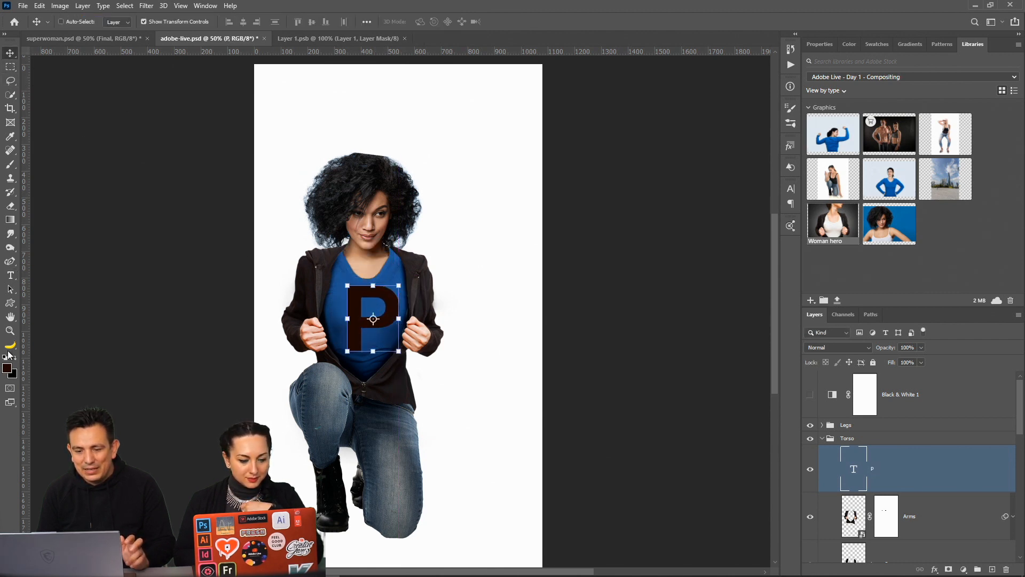
left_click(387, 331)
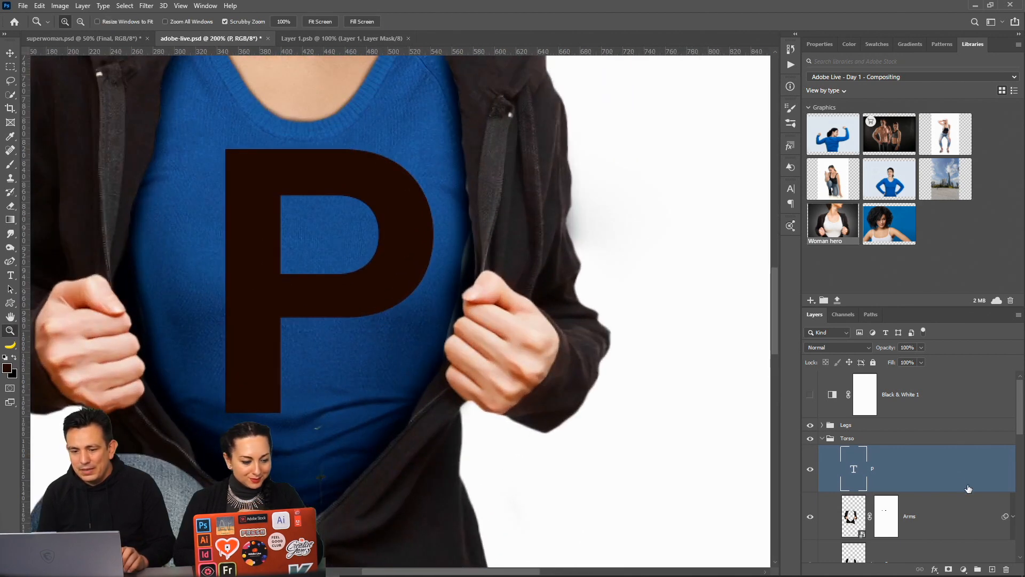
key("v")
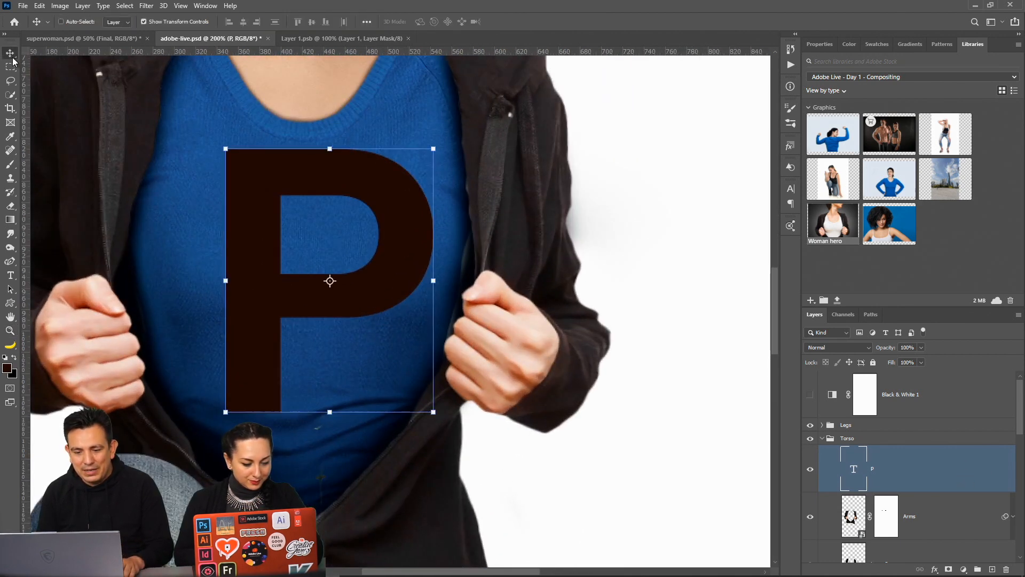
left_click_drag(434, 413, 356, 239)
left_click_drag(360, 360, 374, 379)
left_click_drag(341, 299, 337, 291)
key("Return")
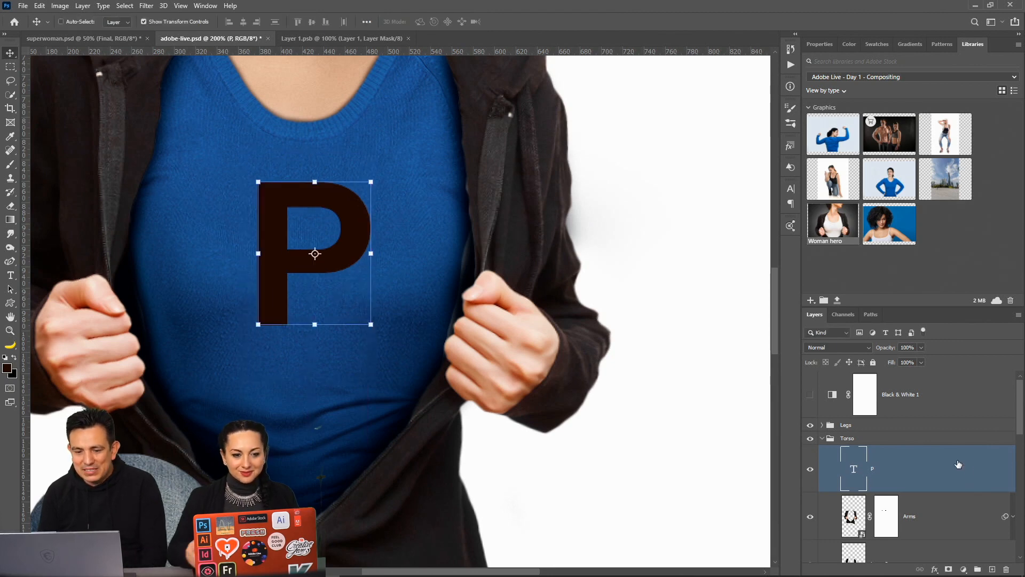
Add Bevel & Emboss to the P from its default settings, using Inner Bevel style, Chisel Hard technique and a size of 27 px
double_click(976, 472)
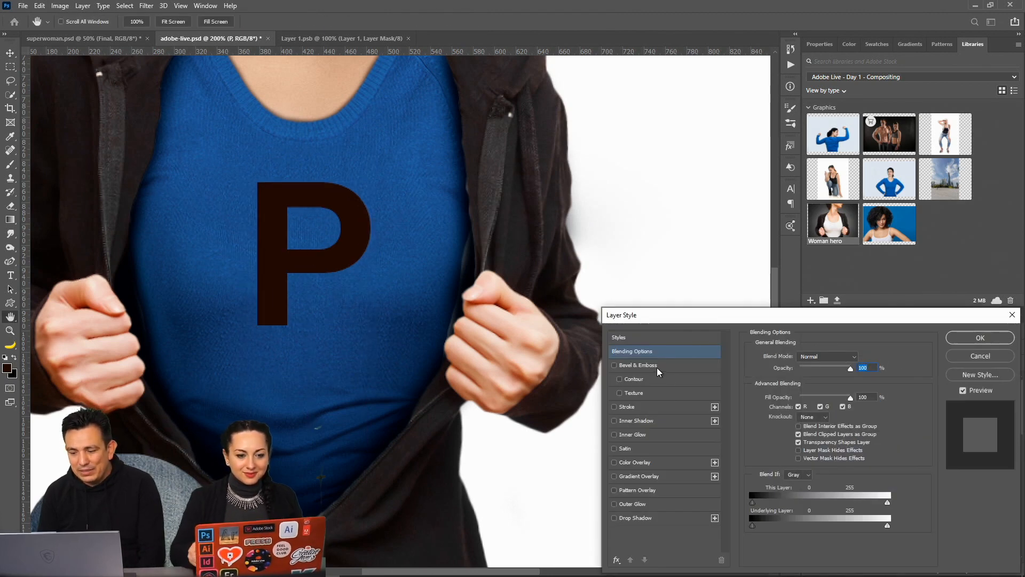
left_click(658, 366)
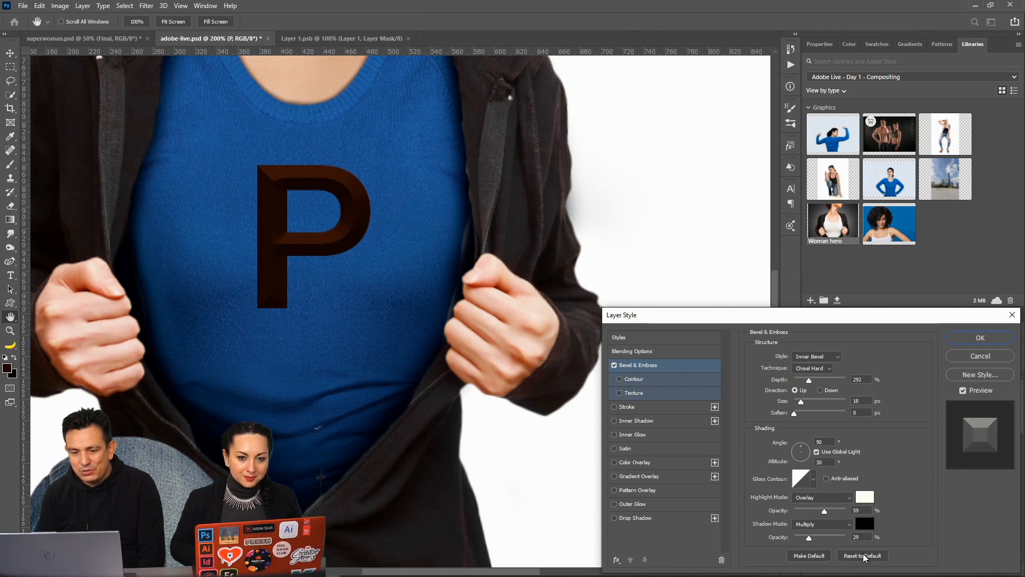
left_click(880, 557)
left_click(820, 358)
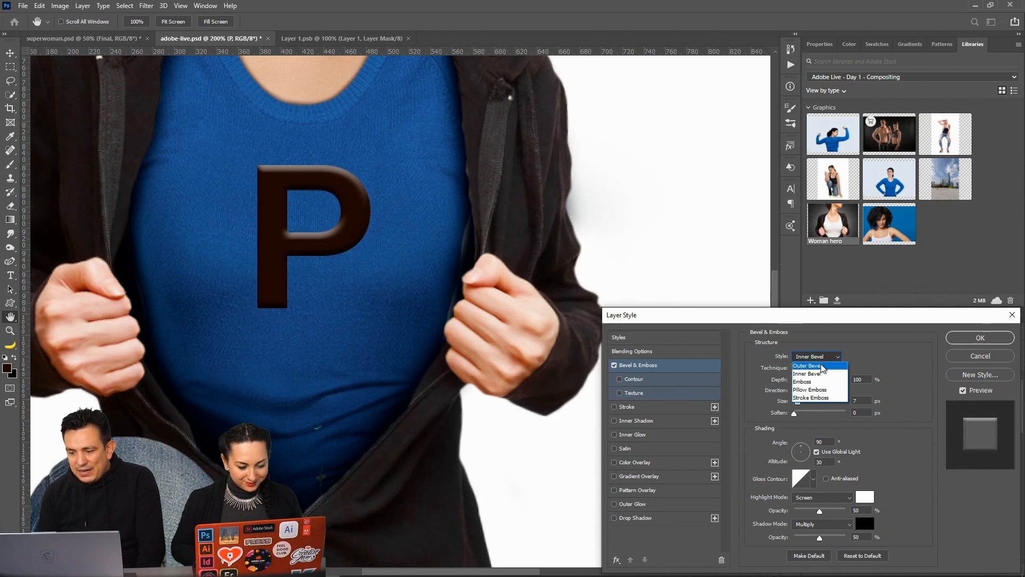
left_click(814, 370)
left_click(815, 369)
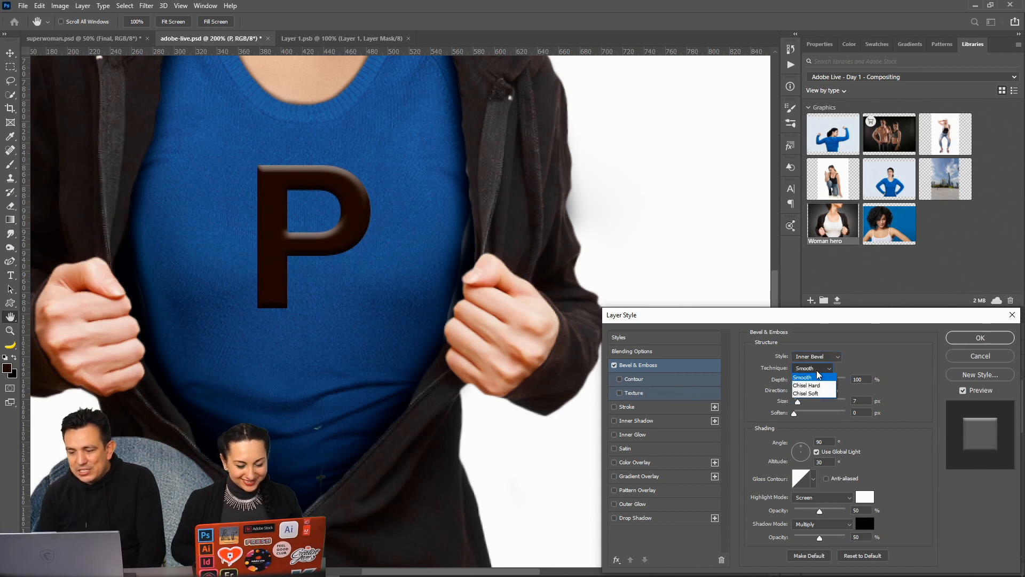
left_click(808, 385)
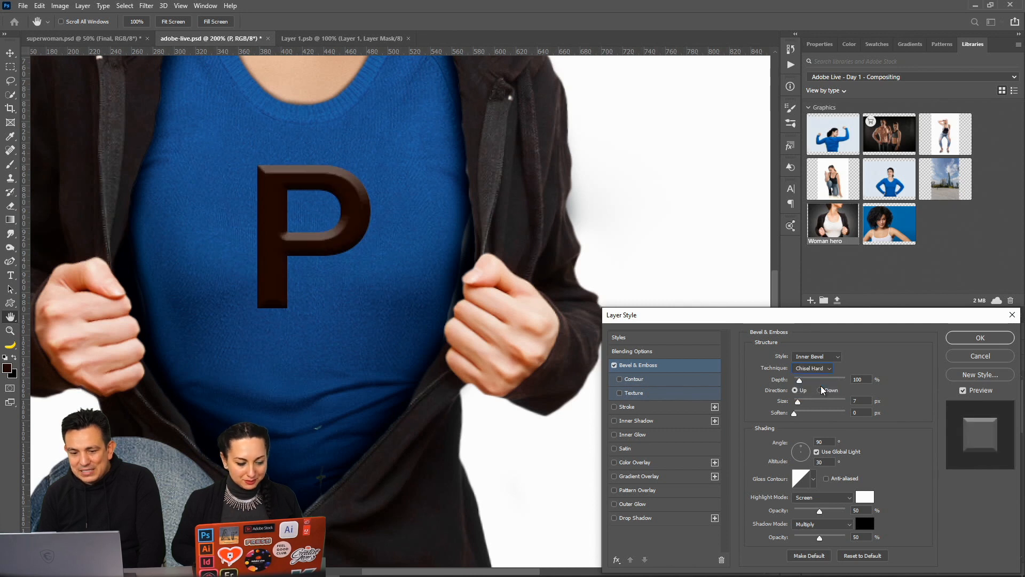
left_click_drag(798, 401, 803, 407)
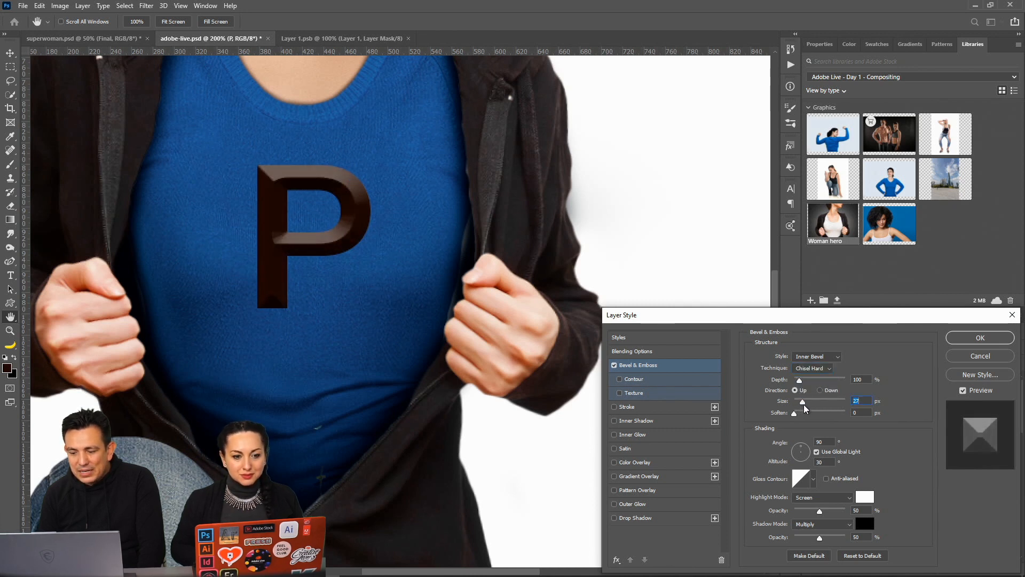
left_click_drag(800, 381, 799, 380)
Add a golden-yellow Color Overlay in Multiply mode to the P, keep its fill opacity at 100% and apply the layer style
left_click(636, 462)
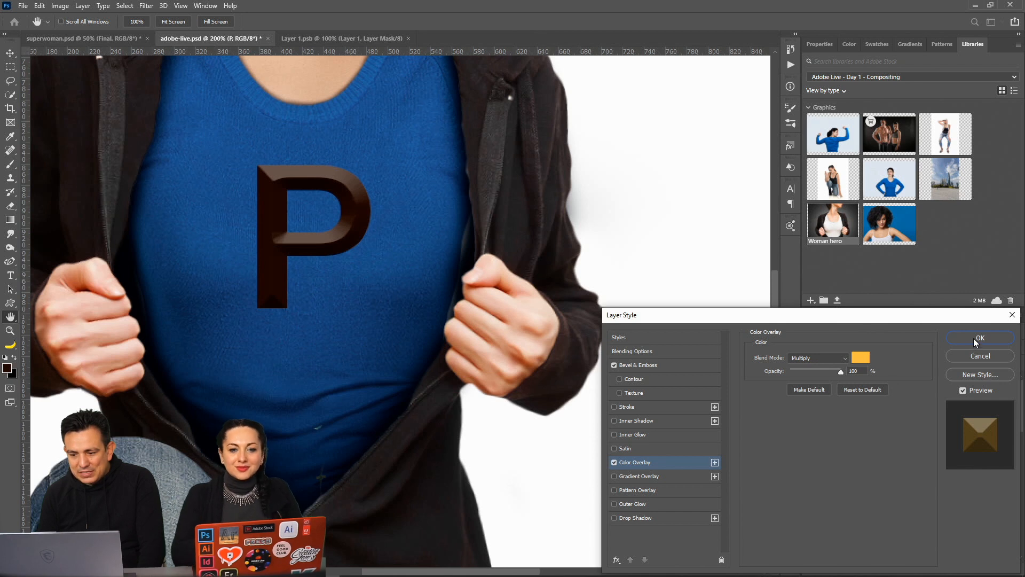
left_click(812, 358)
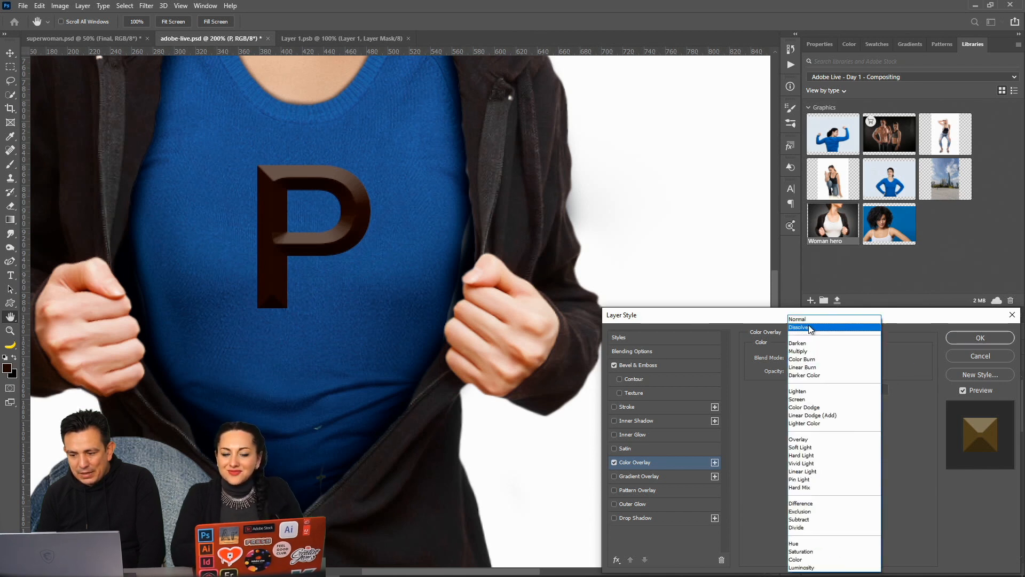
left_click(801, 351)
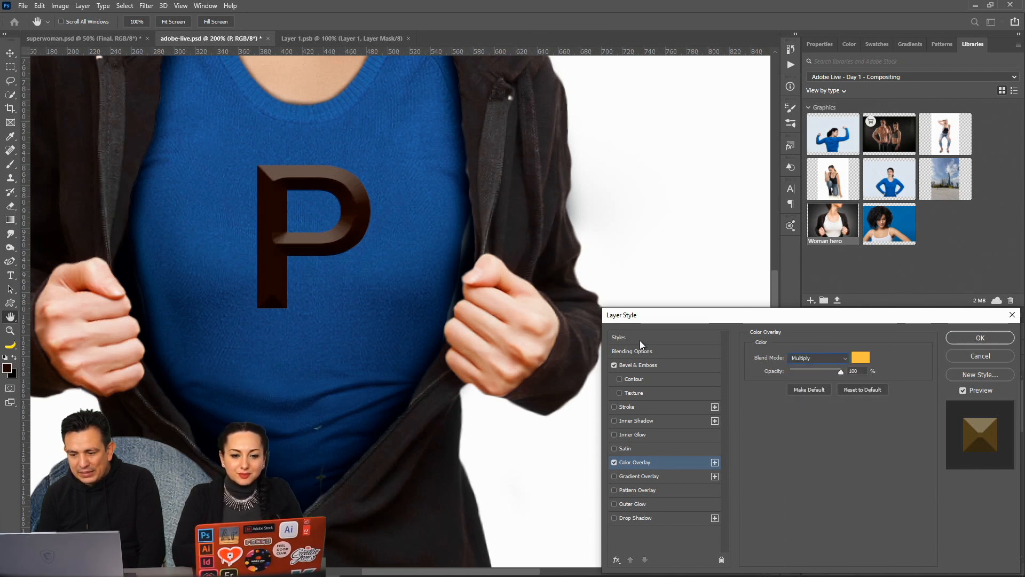
left_click(660, 345)
left_click(629, 352)
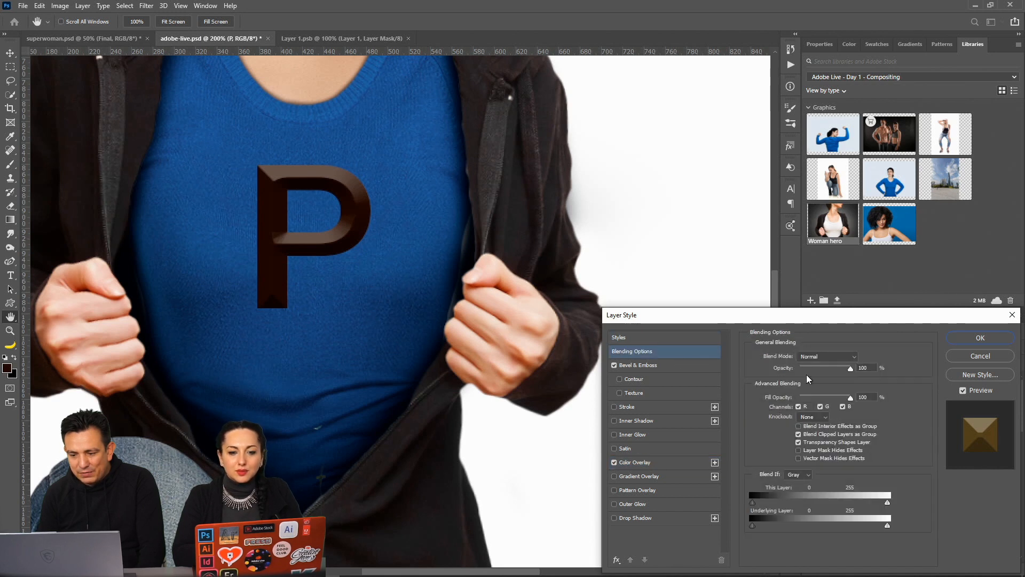
left_click_drag(850, 399, 921, 406)
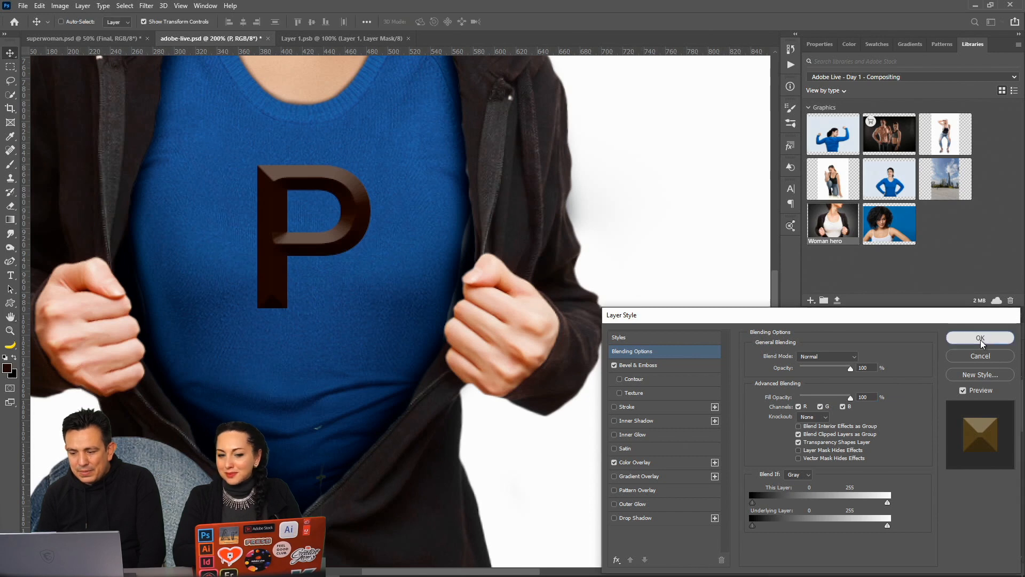
left_click(981, 337)
Select the letter P and set its text color to white (ffffff)
double_click(853, 478)
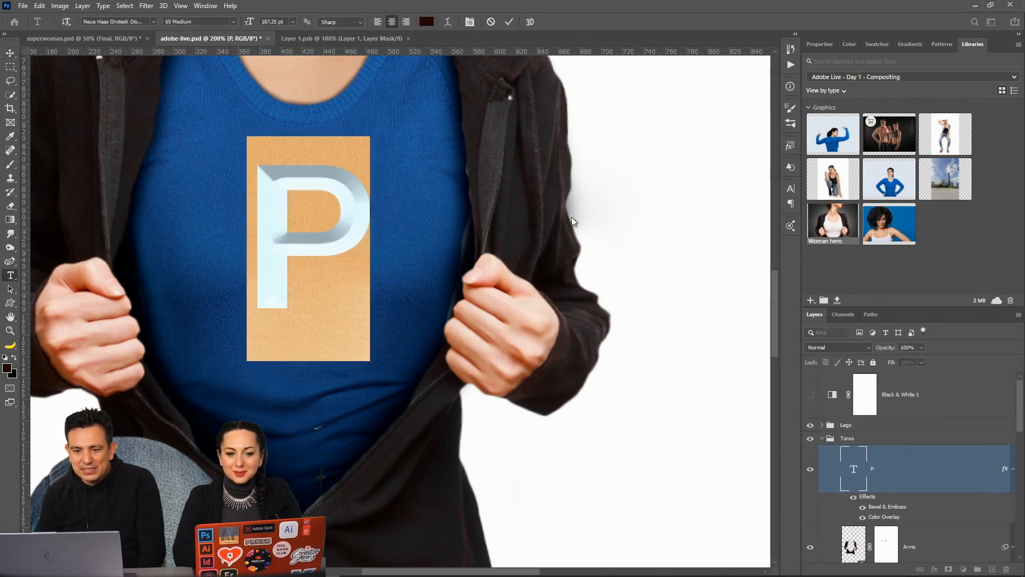
left_click(427, 22)
type("ffffff")
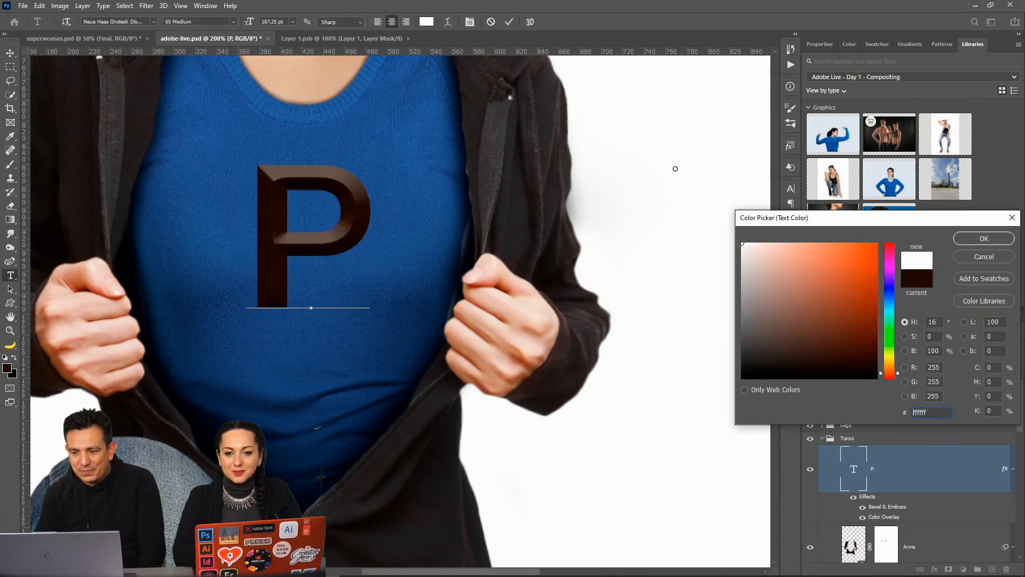
left_click(991, 241)
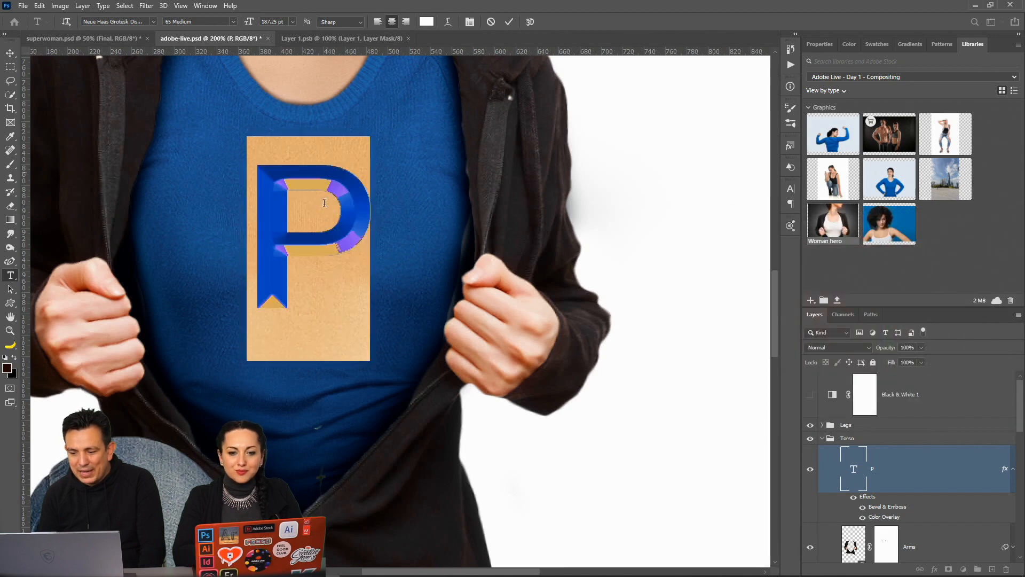
Reopen the P's Color Overlay settings and accept the golden-yellow overlay color
double_click(886, 517)
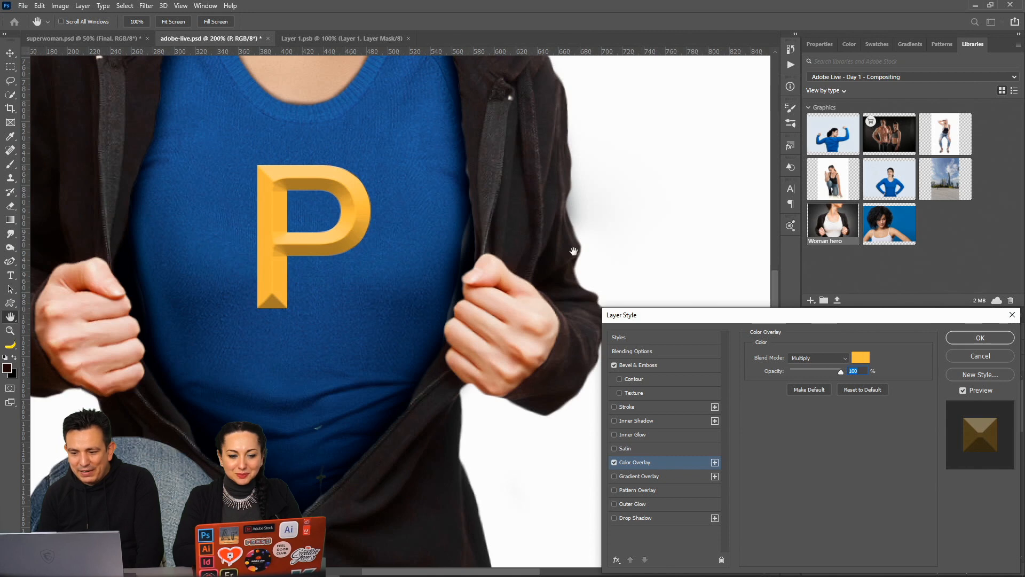
left_click(861, 358)
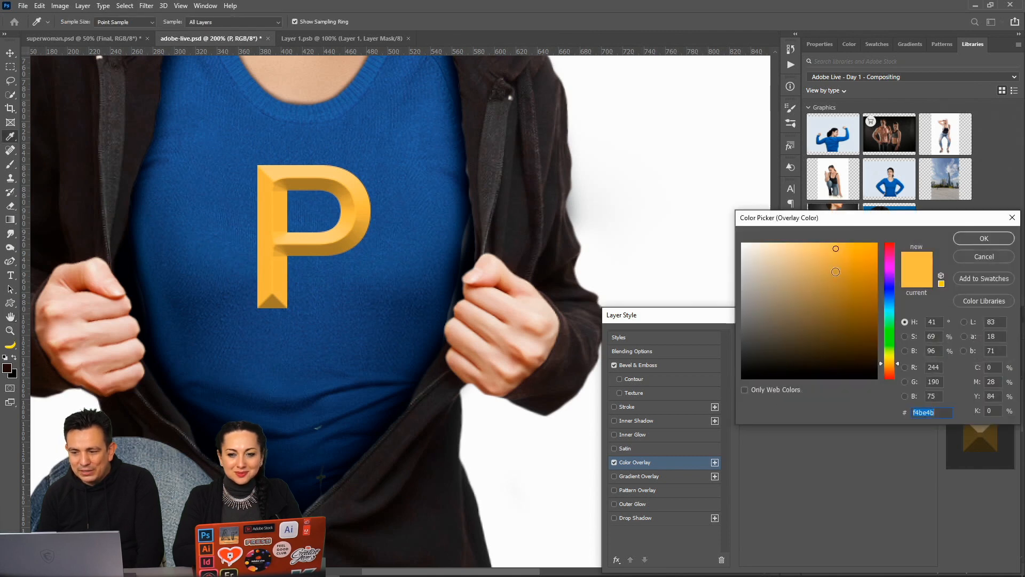
left_click(977, 239)
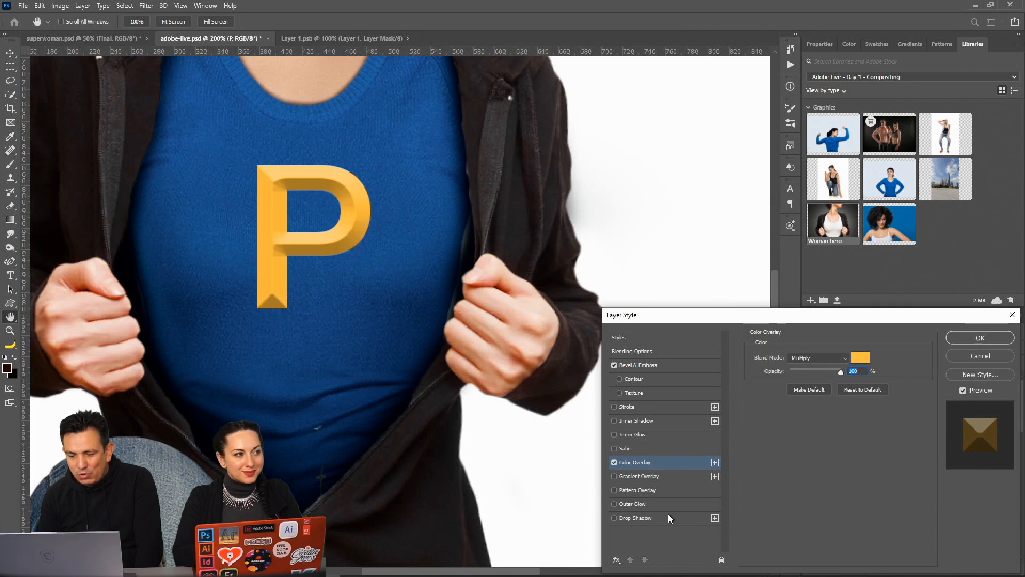
Enable Pattern Overlay on the P and browse the legacy pattern sets, expanding the 2019 Patterns group
left_click(620, 490)
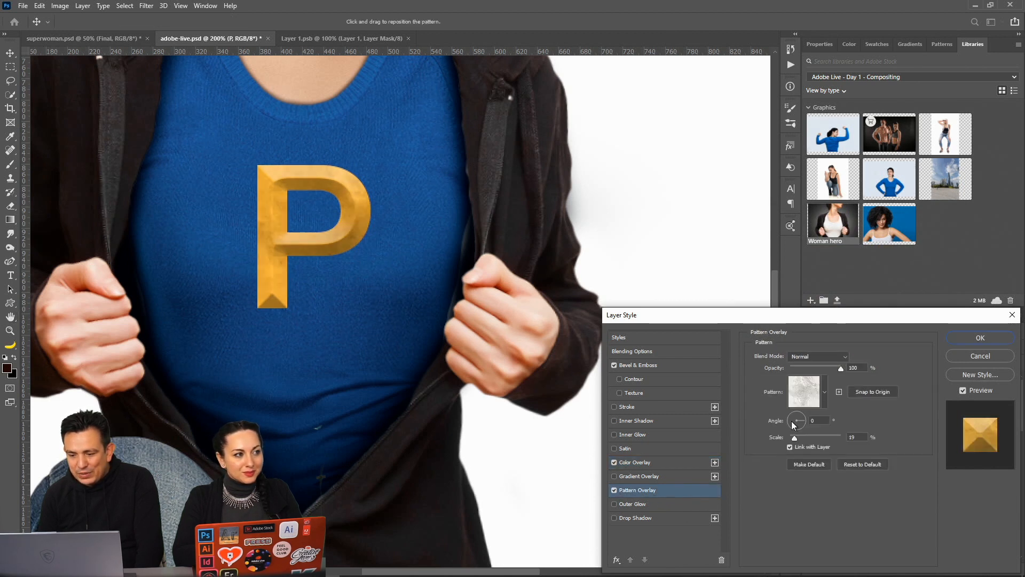
left_click(820, 401)
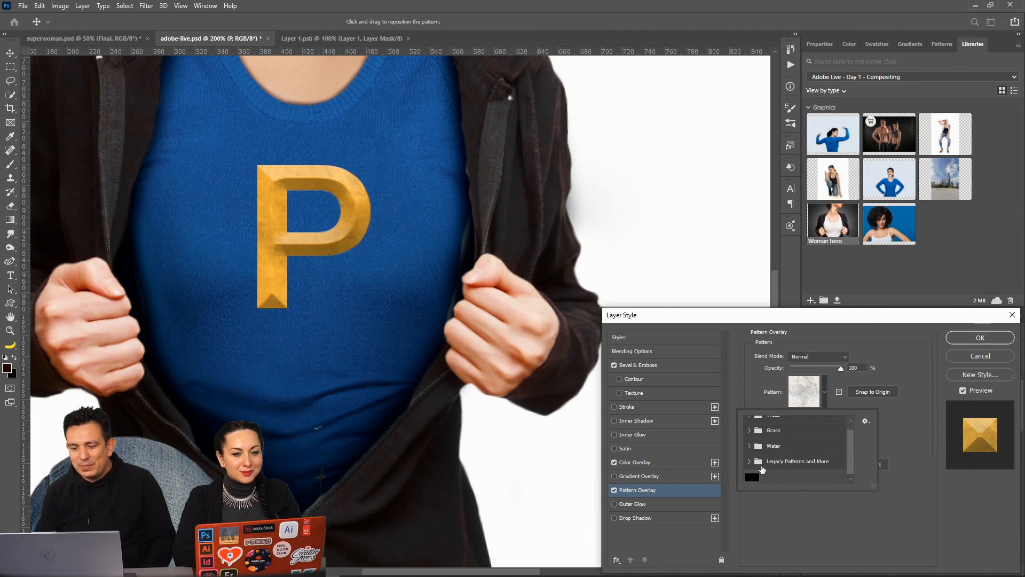
left_click(750, 462)
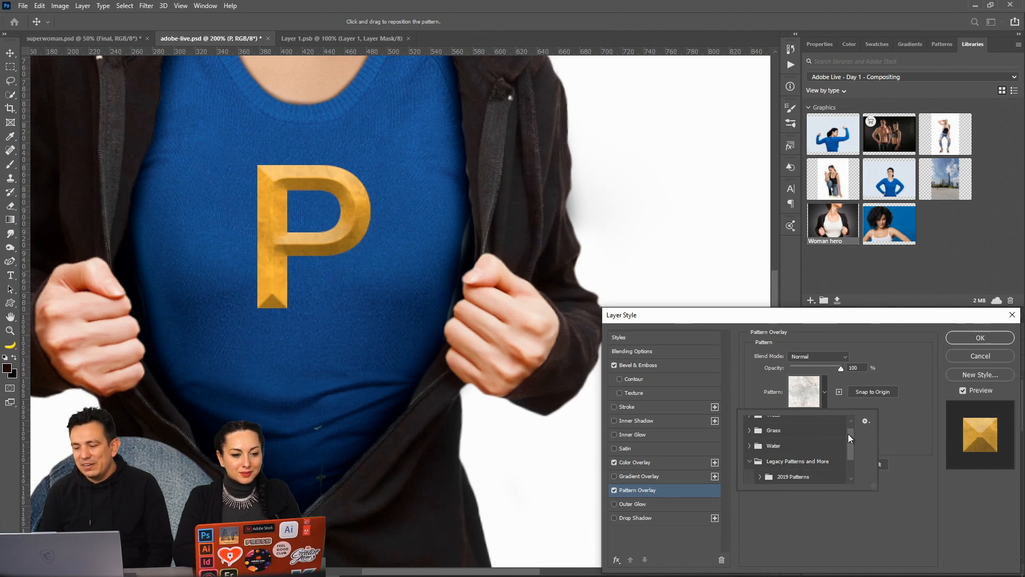
left_click_drag(849, 433, 851, 447)
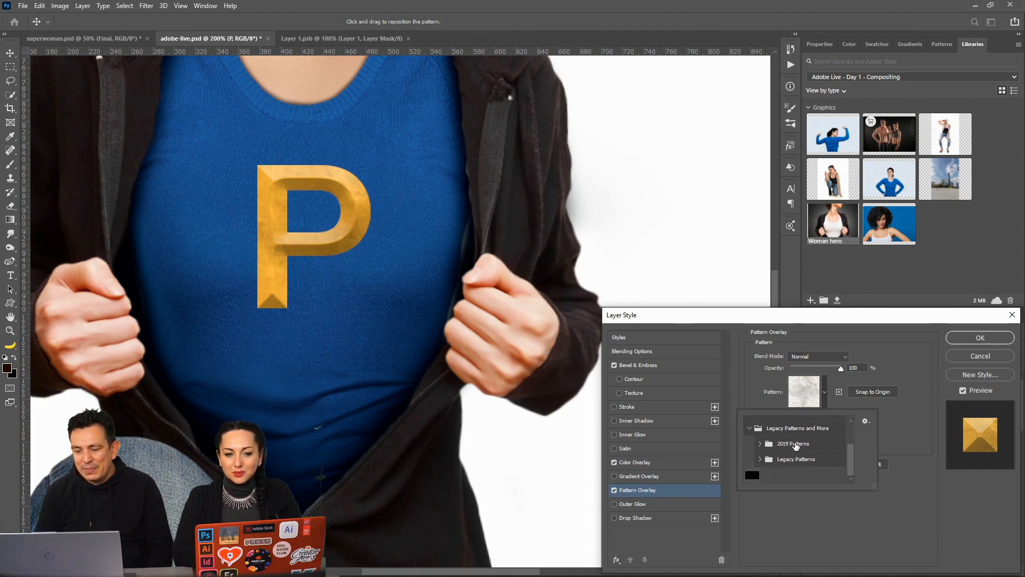
left_click(760, 460)
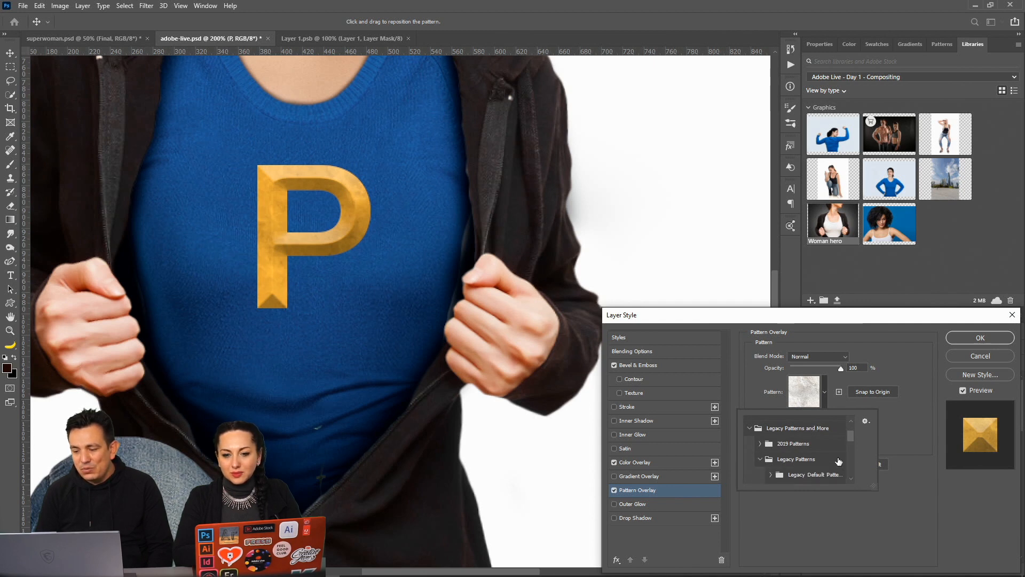
left_click_drag(853, 434, 853, 441)
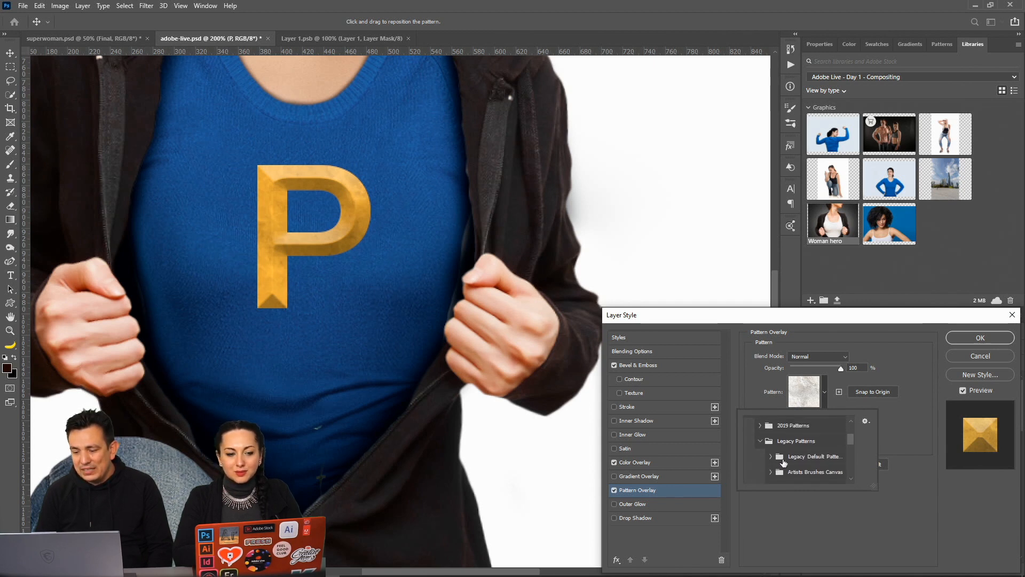
left_click(762, 442)
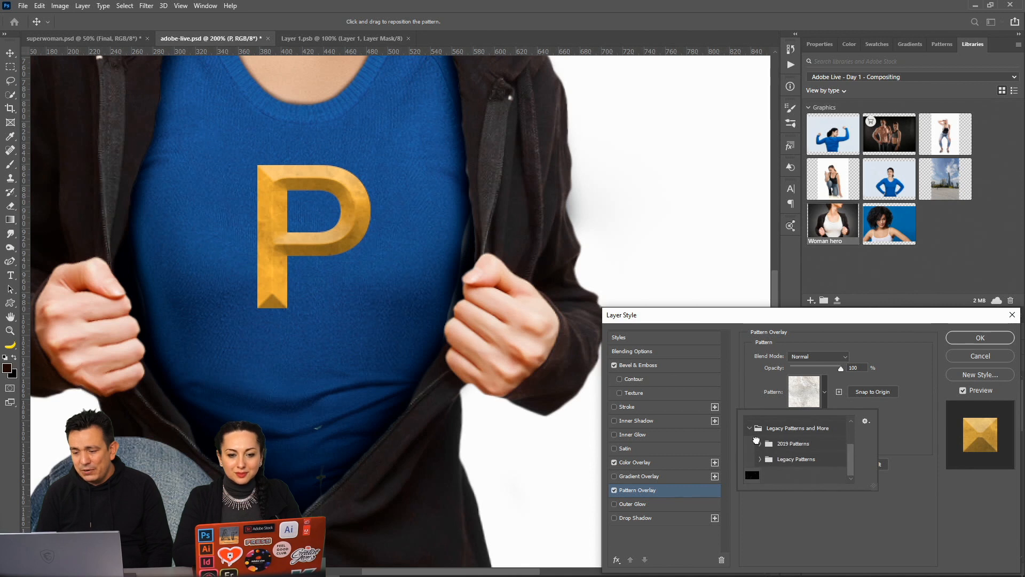
left_click(757, 442)
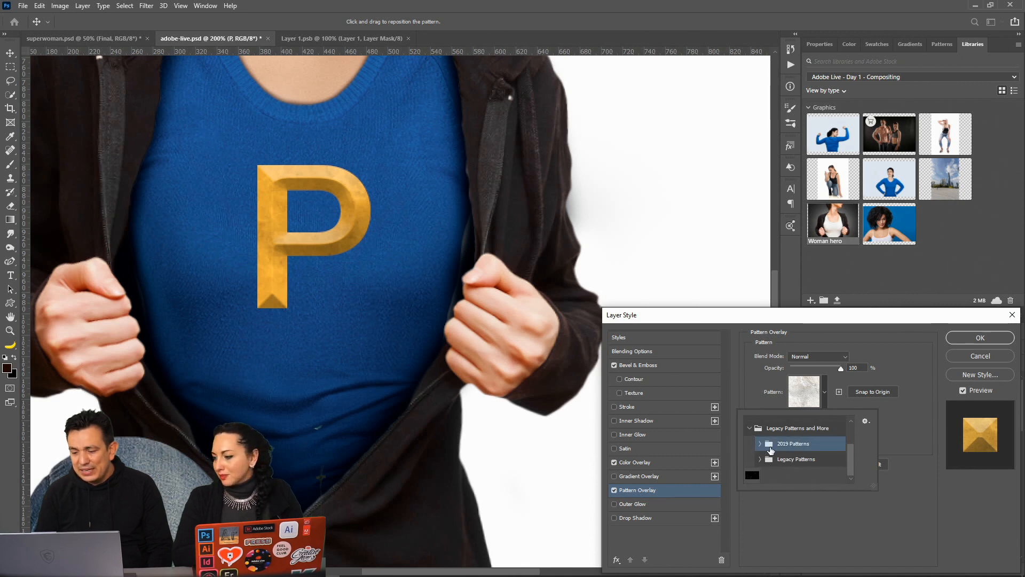
left_click(760, 444)
left_click_drag(853, 444, 848, 453)
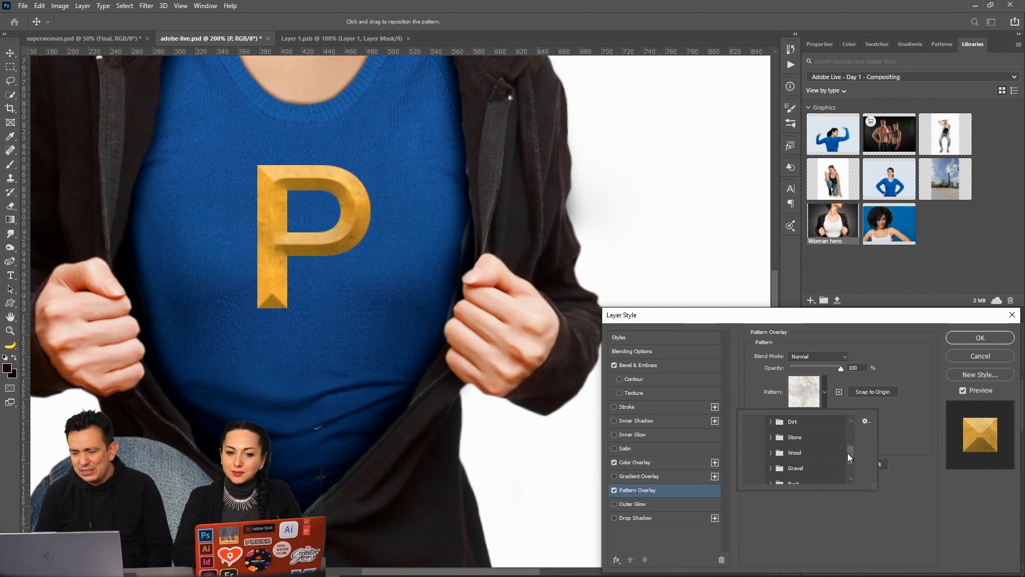
Apply the light speckled pattern from the Rust set of the 2019 Patterns to the P
left_click(771, 422)
scroll(847, 460, "down", 3)
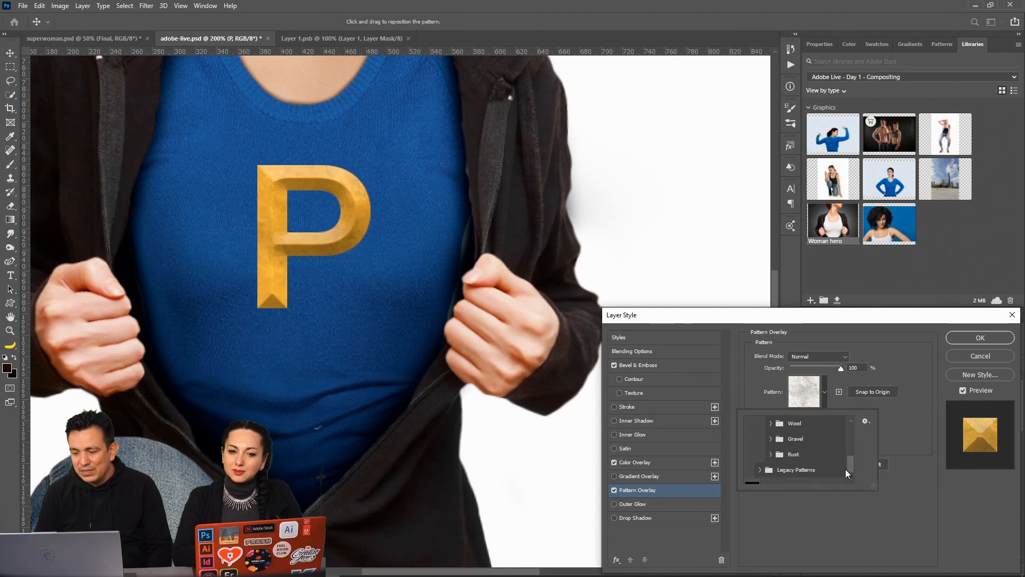
left_click(770, 436)
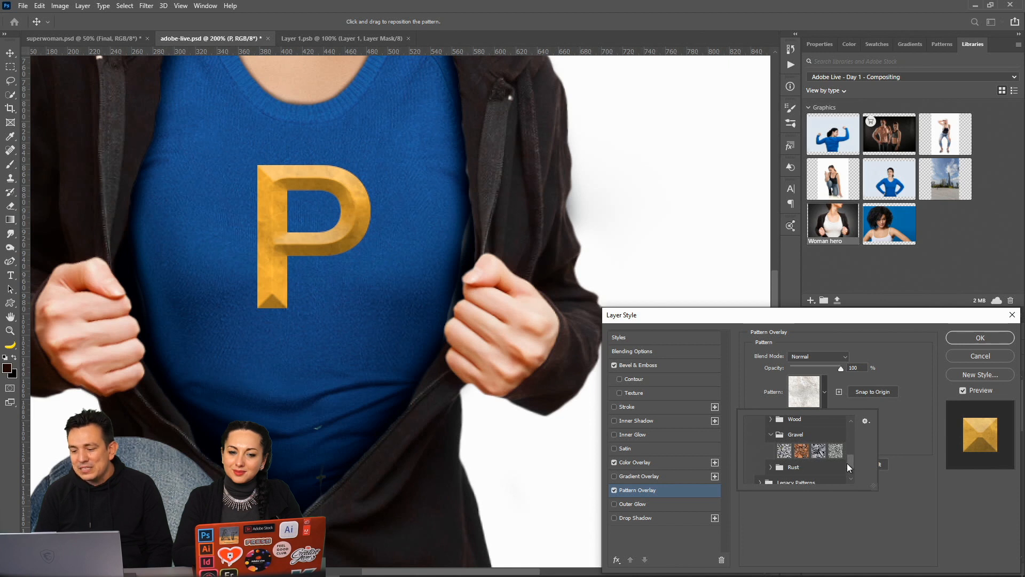
left_click_drag(849, 465, 850, 468)
left_click(770, 447)
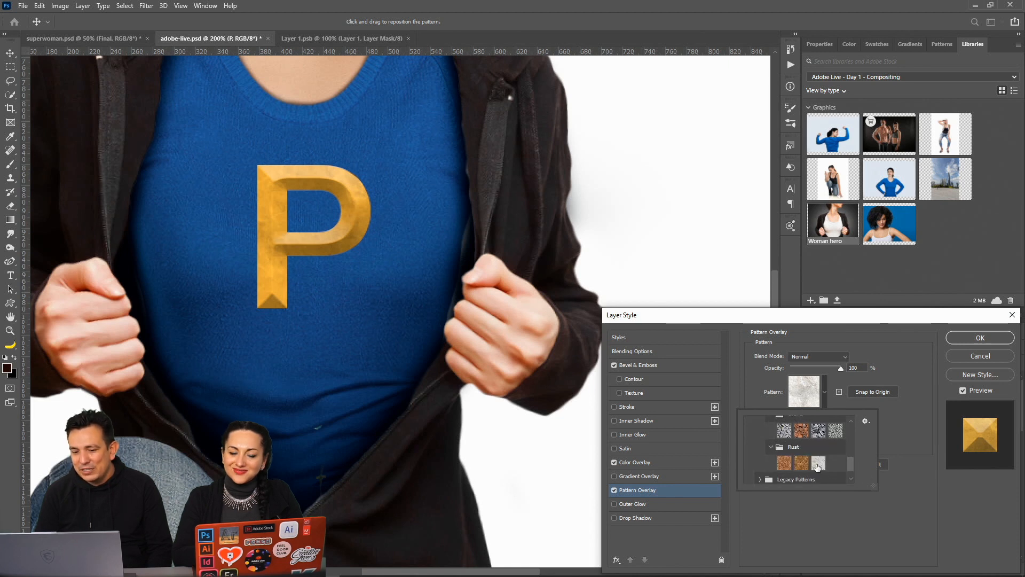
left_click(817, 464)
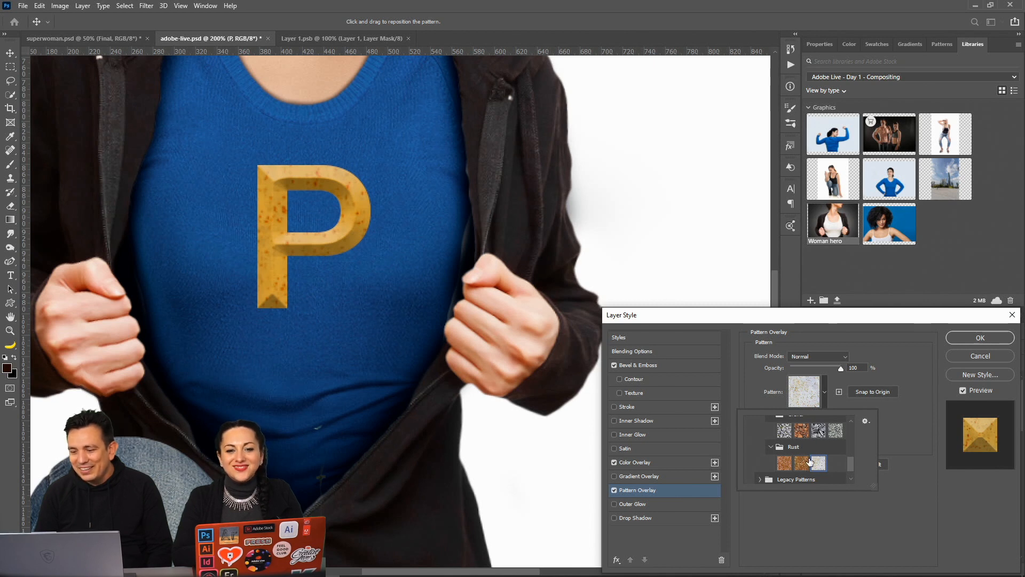
Set the Pattern Overlay's blend mode to Luminosity and its opacity to 22%
left_click(817, 356)
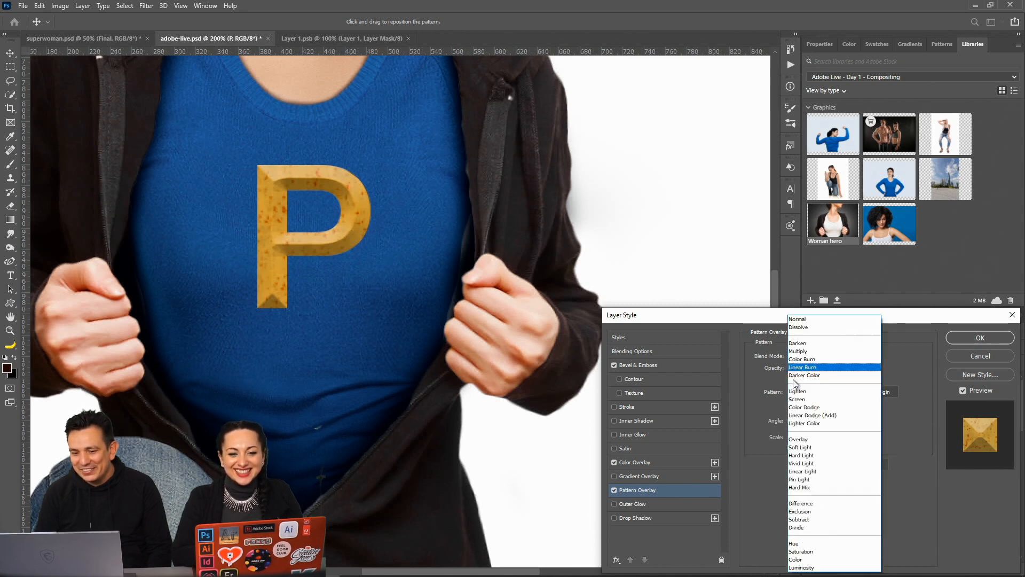
left_click(807, 567)
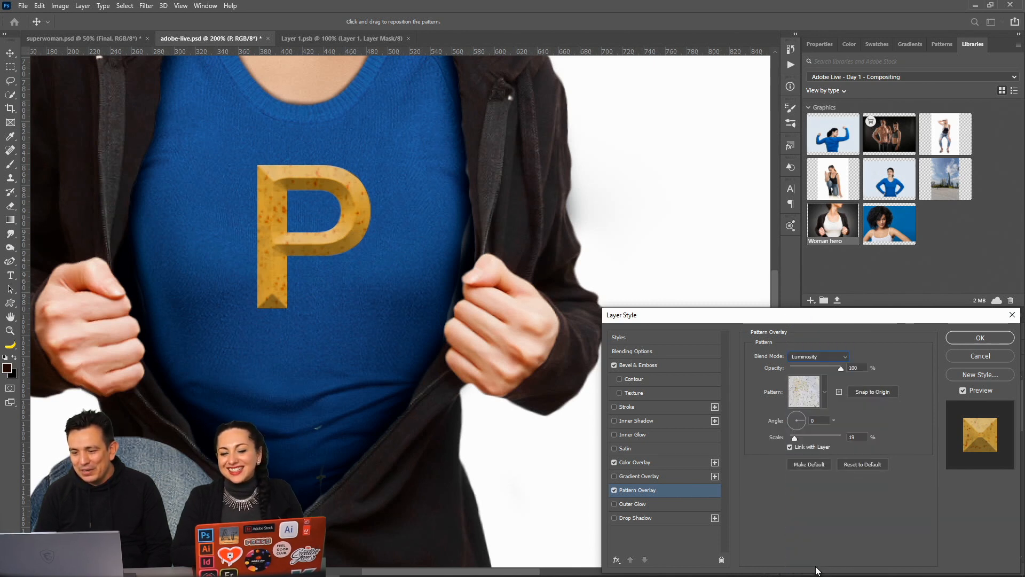
left_click(799, 368)
left_click_drag(802, 367, 802, 367)
Switch the Pattern Overlay to the first, reddish-brown Rust pattern and set its opacity to 13%
left_click(826, 391)
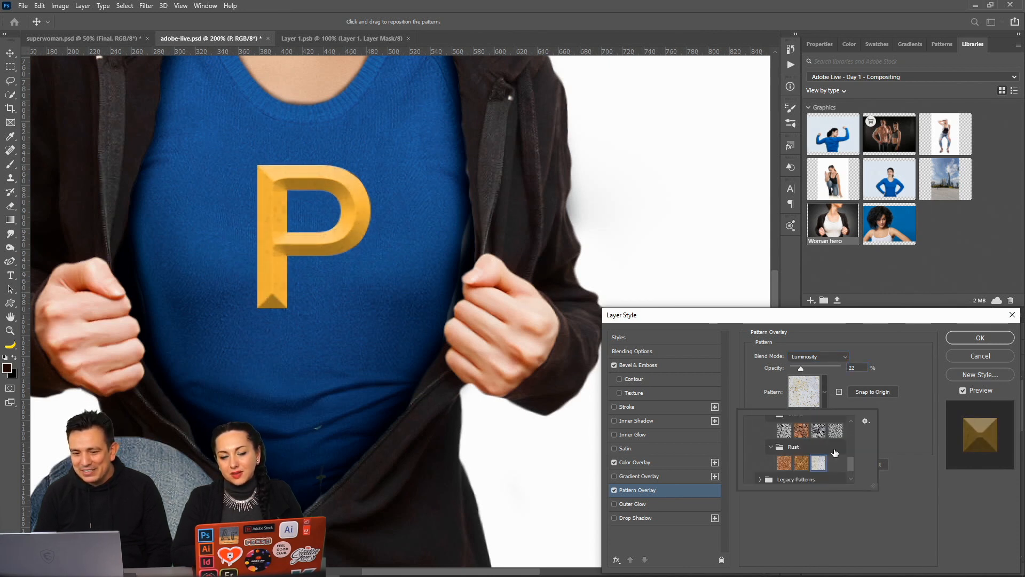
left_click(803, 463)
left_click(780, 465)
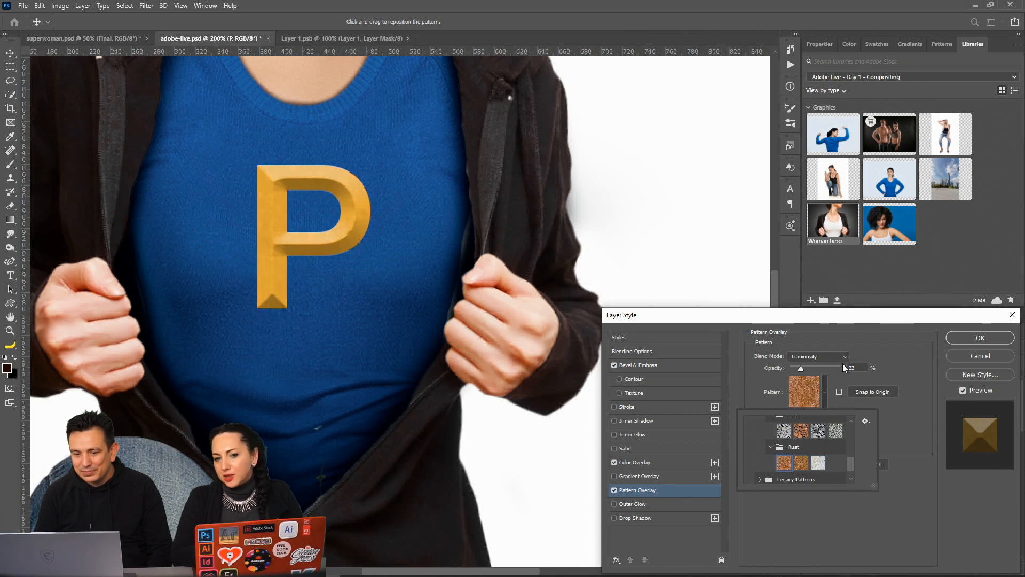
left_click(805, 366)
left_click_drag(802, 368, 746, 363)
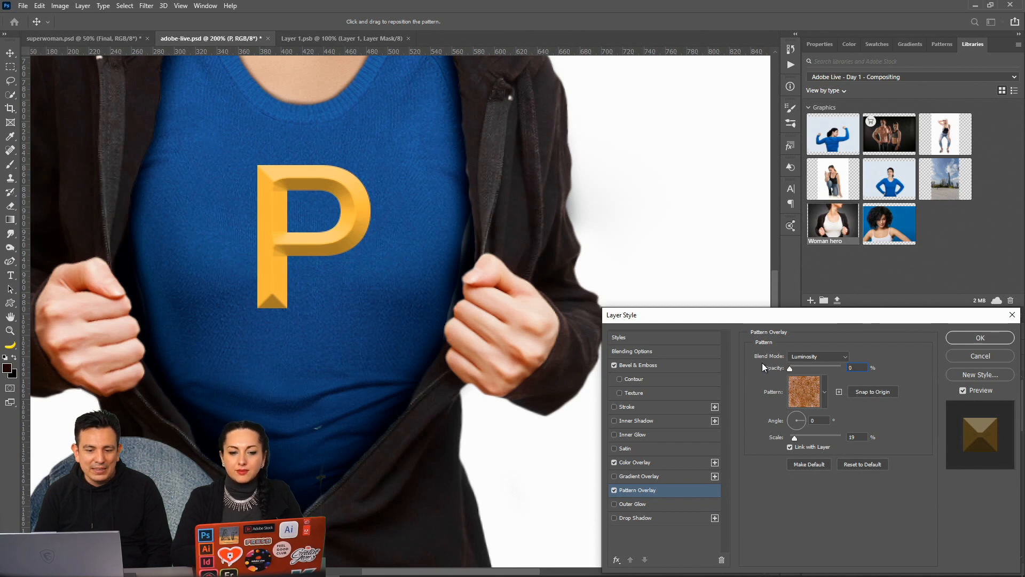
left_click_drag(795, 363, 796, 363)
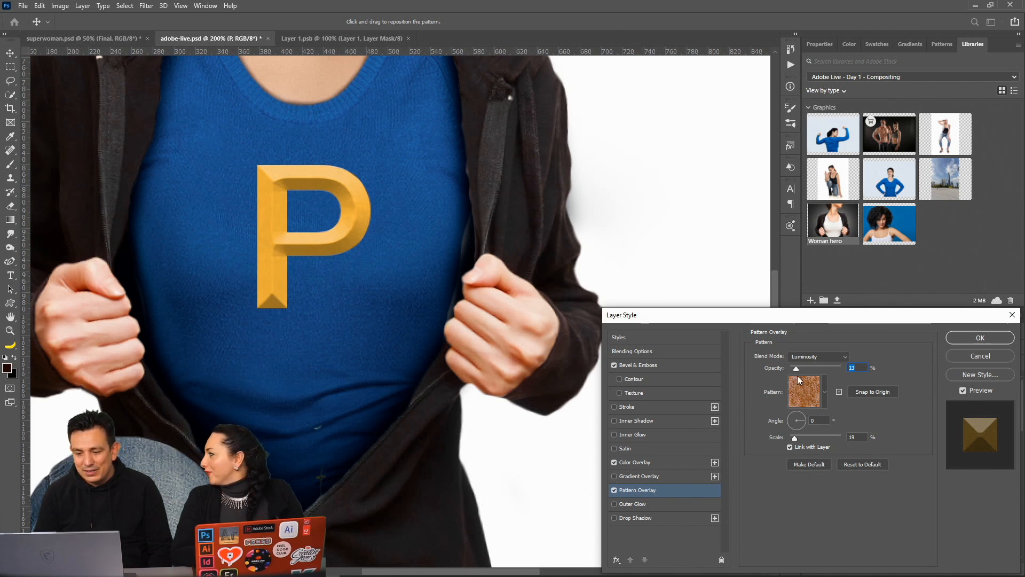
Refine the P's Bevel & Emboss with 84% depth, 66% highlight opacity and 1 px of softening
left_click(636, 463)
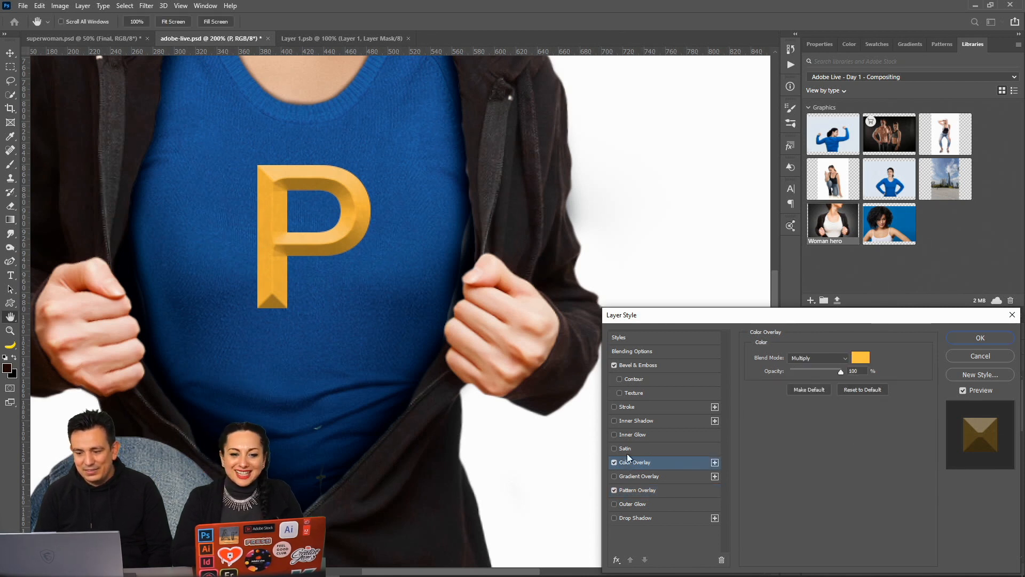
left_click(638, 366)
left_click_drag(820, 510, 827, 512)
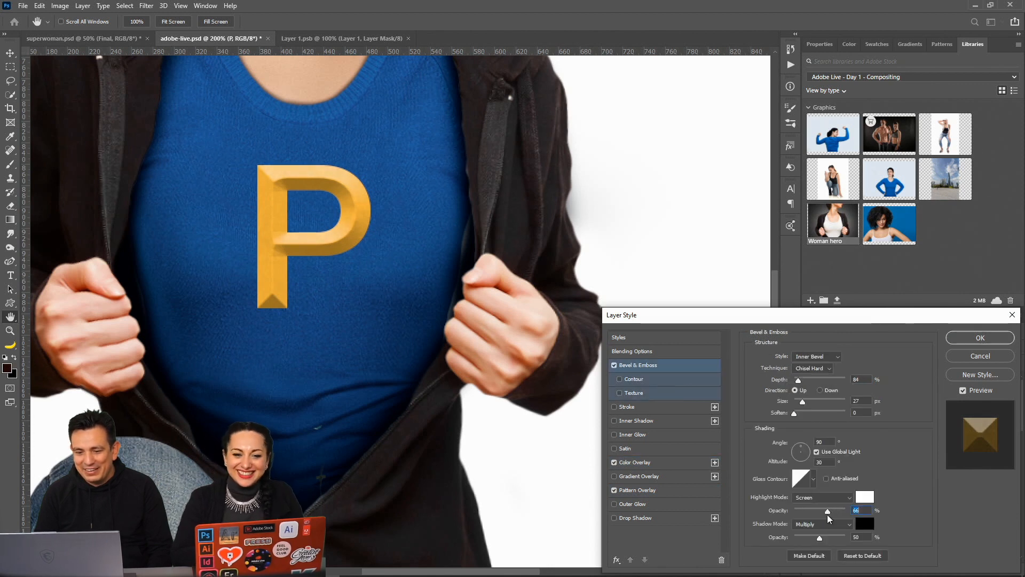
left_click(797, 415)
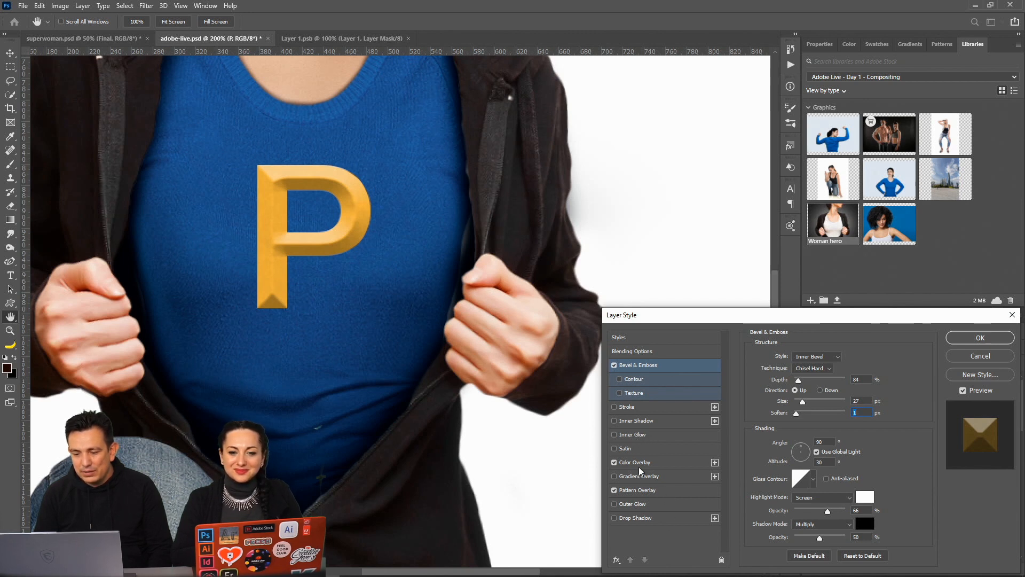
Enable Outer Glow on the P, reset it to its default settings and raise its opacity to 91%
left_click(636, 504)
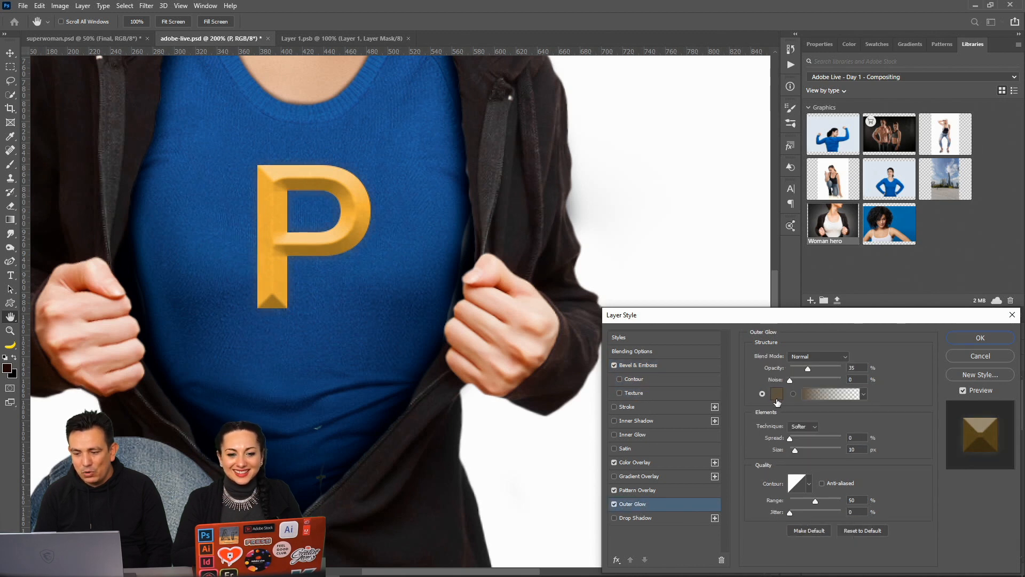
left_click(807, 357)
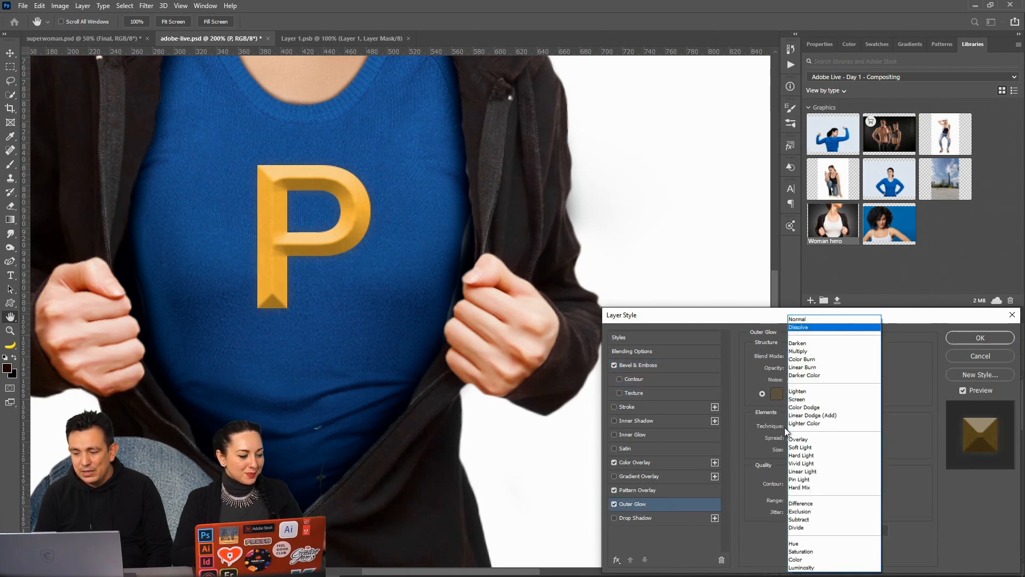
left_click(923, 461)
left_click(870, 531)
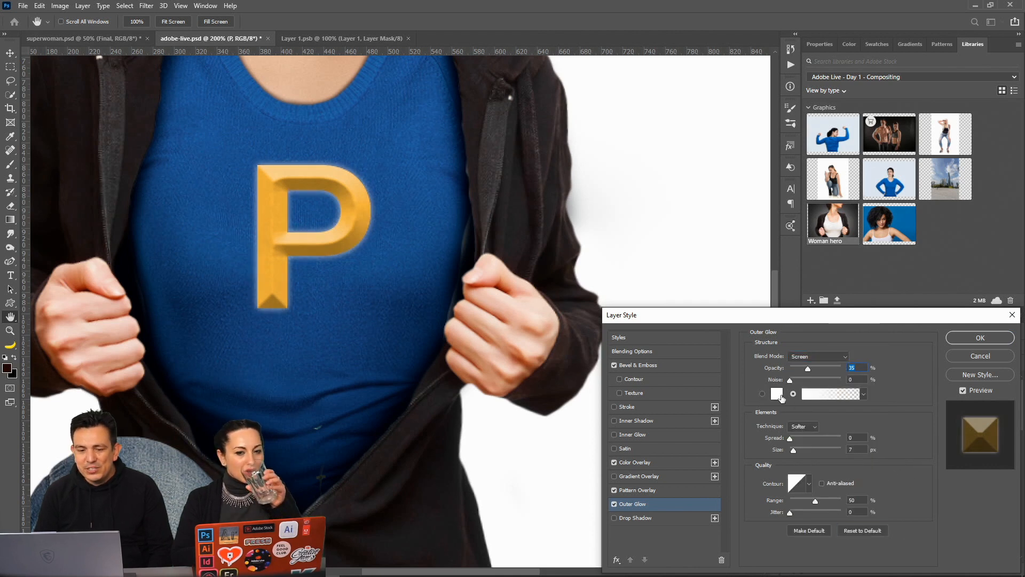
left_click_drag(808, 368, 835, 368)
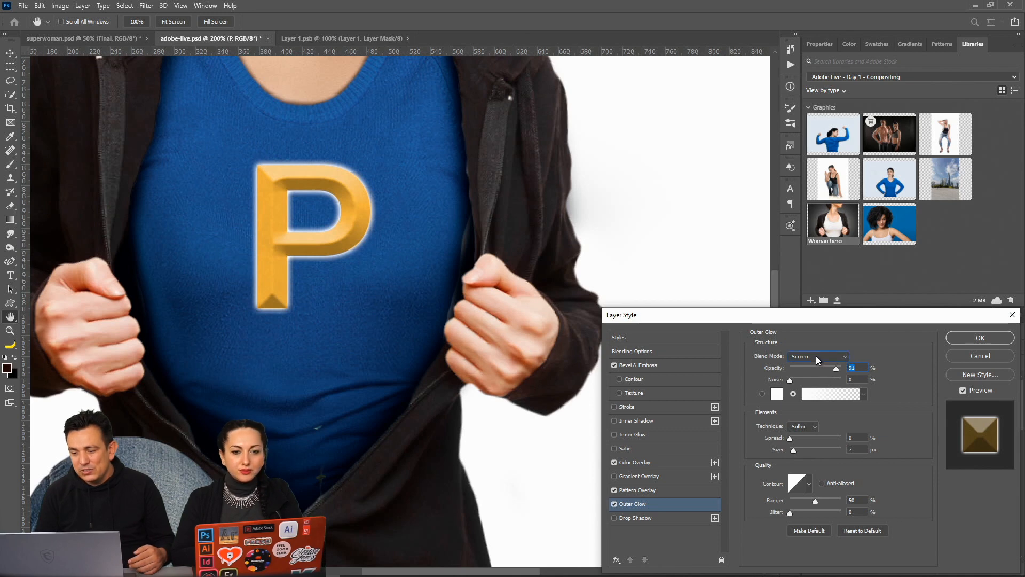
Set the Outer Glow to Multiply with dark navy #15233f sampled from the shirt's shadow, at 29% opacity
left_click(814, 356)
left_click(810, 358)
left_click(777, 394)
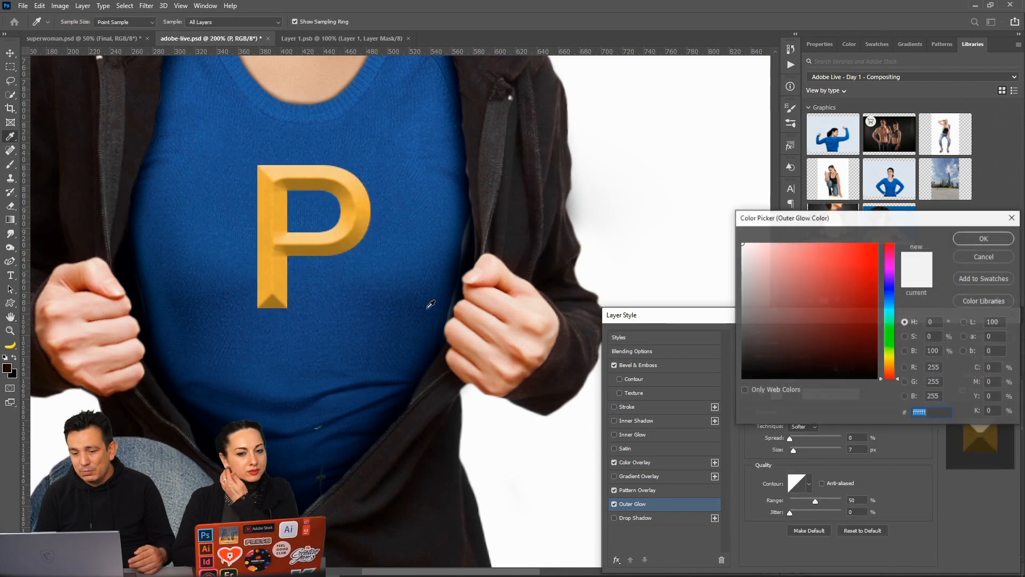
left_click(443, 312)
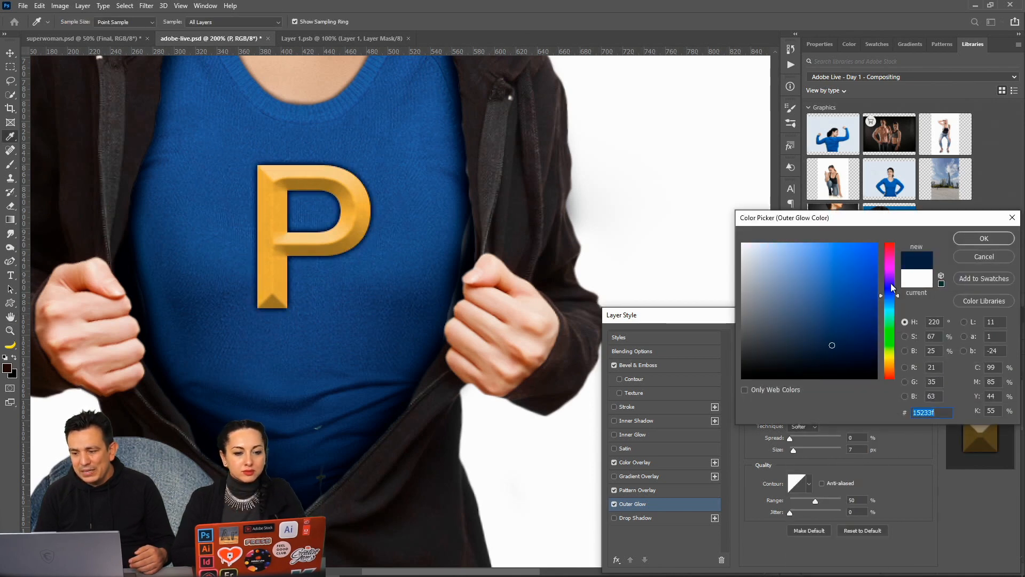
left_click(975, 238)
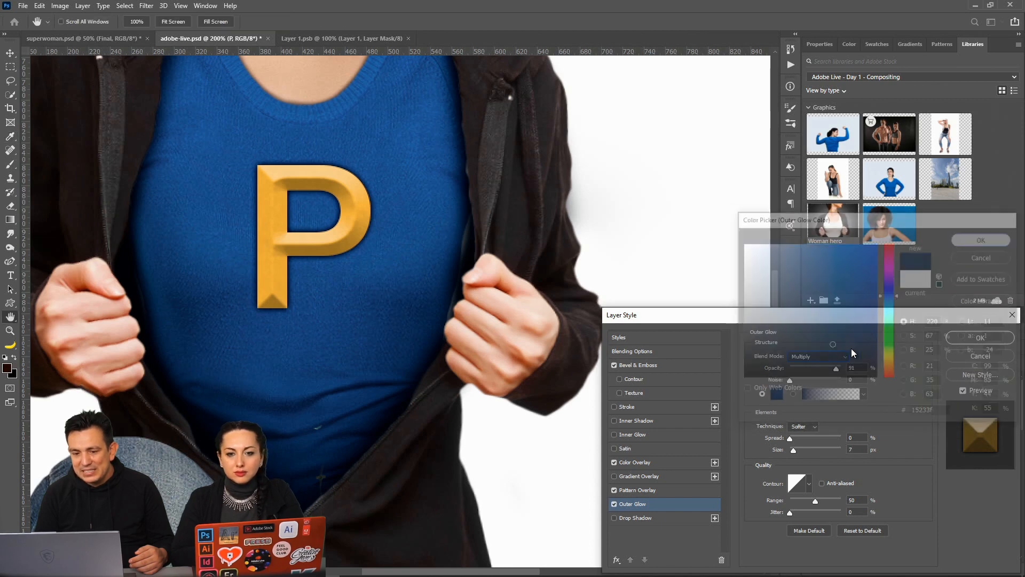
left_click_drag(807, 368, 793, 367)
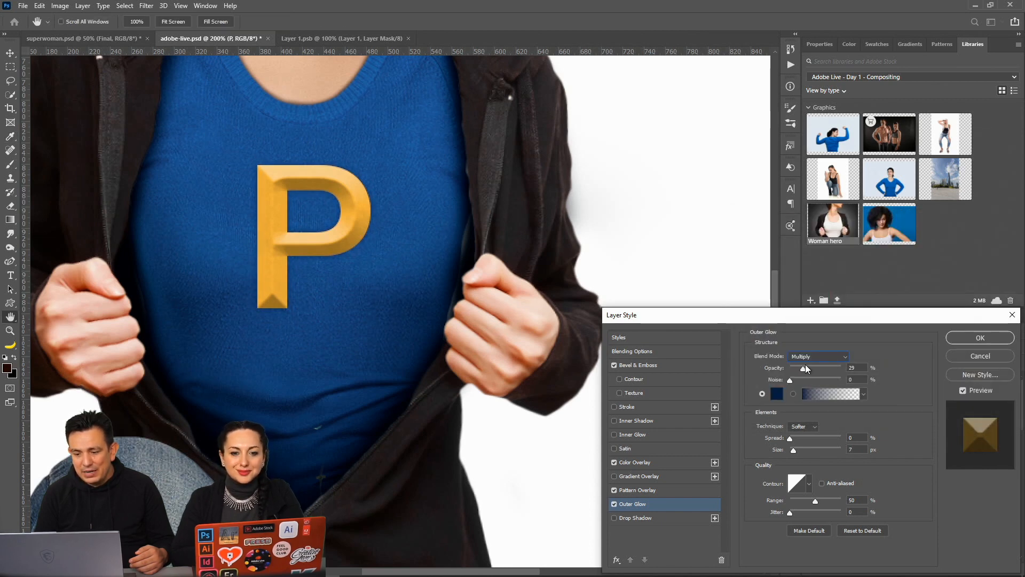
Add a Drop Shadow in dark navy sampled from the shirt, with 11% opacity, 7 px distance, 13 px size and 20% noise, and apply the layer style
left_click(645, 518)
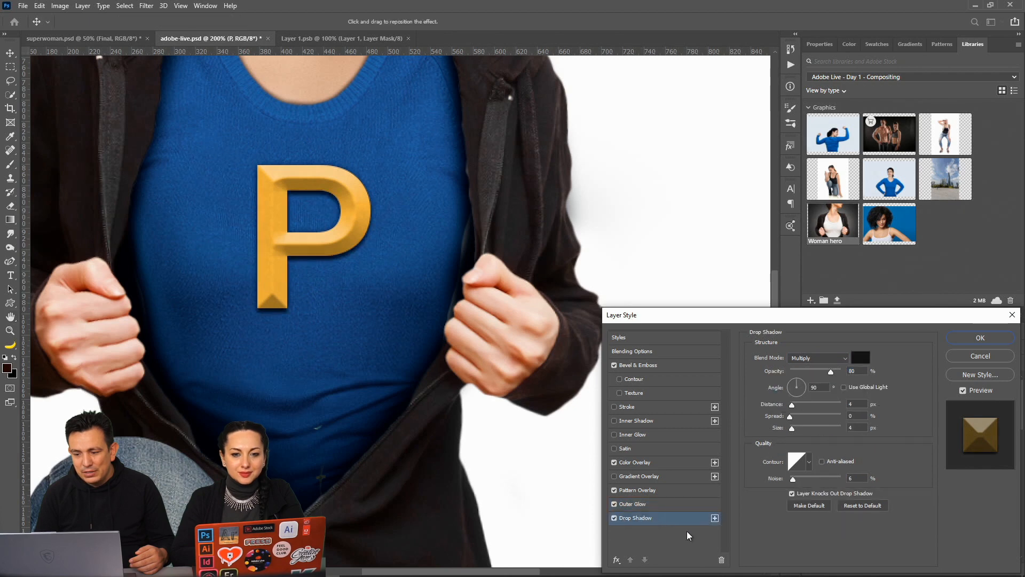
left_click(857, 358)
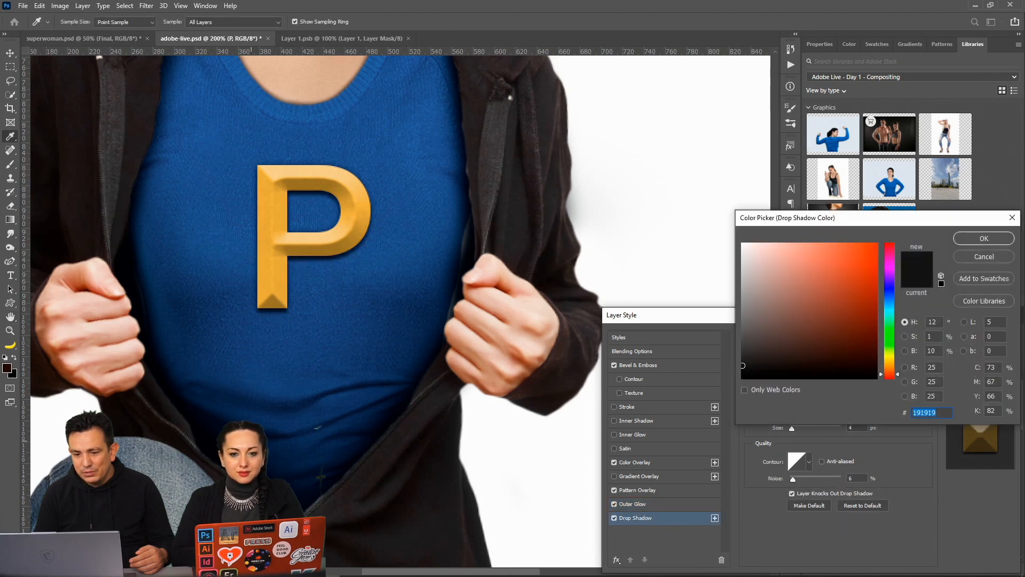
left_click(252, 441)
left_click(972, 241)
mouse_move(791, 427)
left_mouse_down()
mouse_move(800, 429)
mouse_move(802, 406)
mouse_move(793, 408)
left_mouse_up()
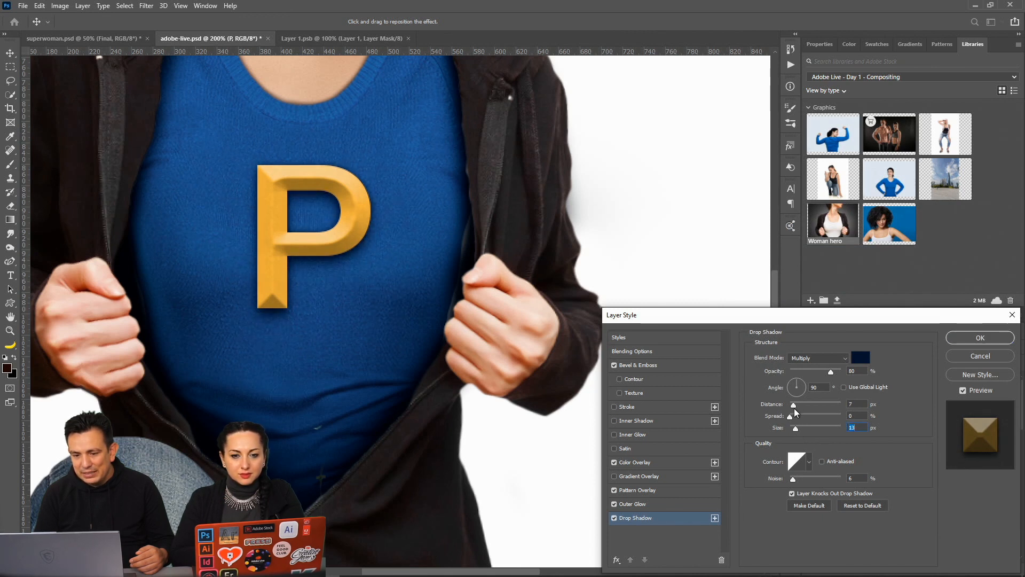
mouse_move(803, 371)
left_mouse_down()
mouse_move(783, 367)
mouse_move(791, 369)
left_mouse_up()
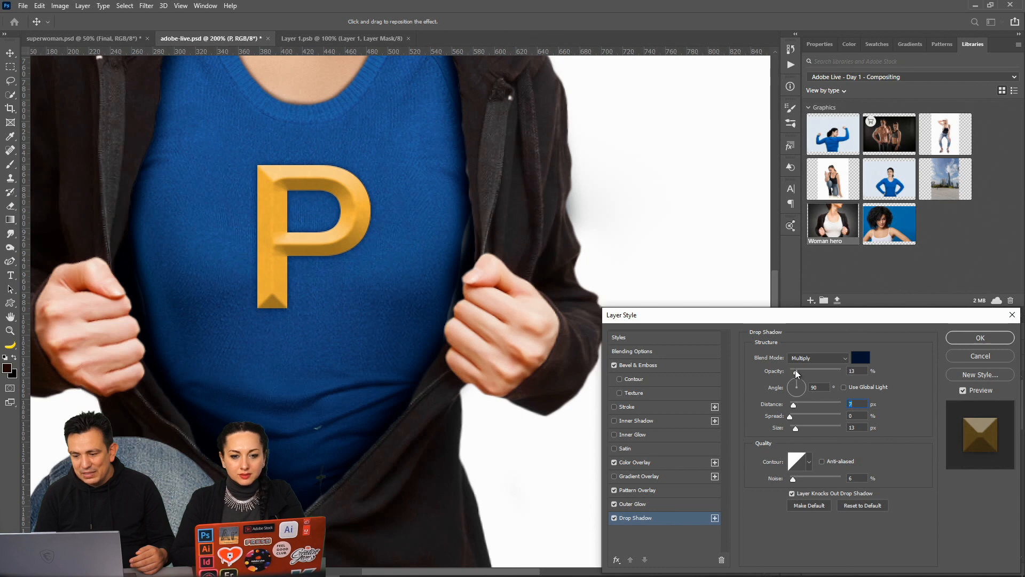
left_click_drag(793, 479, 800, 479)
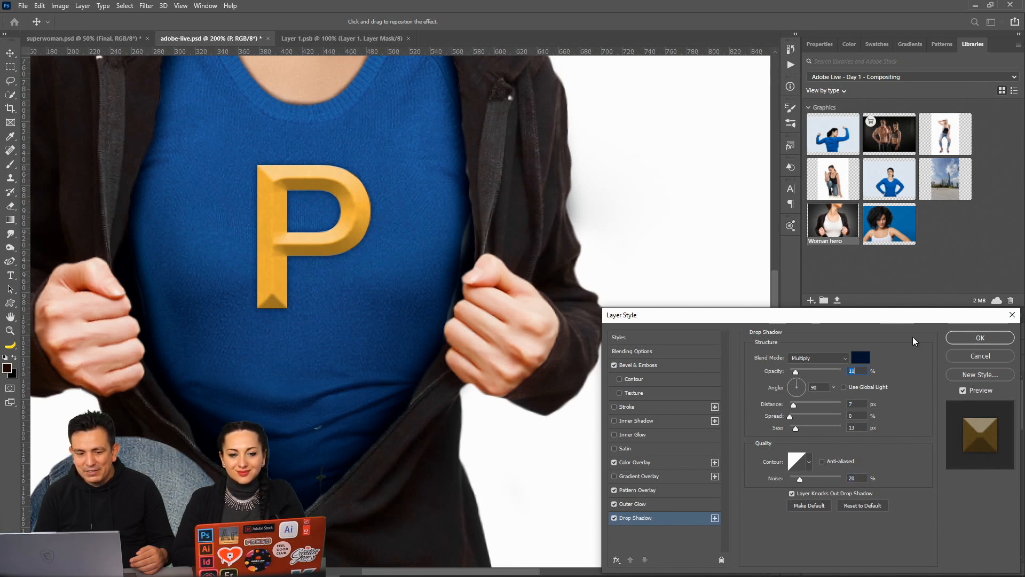
left_click(981, 338)
Rotate the P emblem clockwise by about 0.9° to match the tilt of the torso
double_click(9, 331)
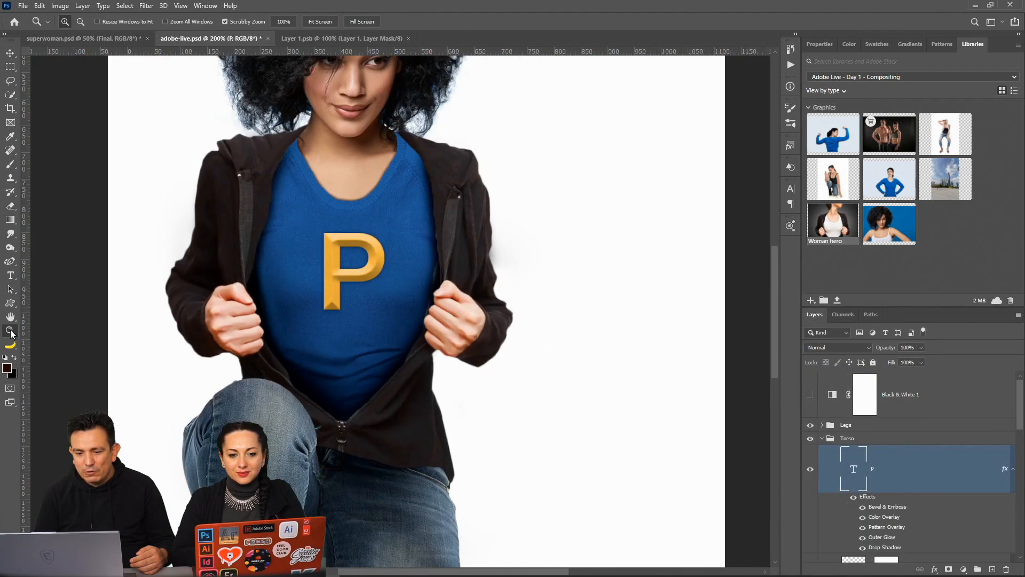
right_click(373, 291)
left_click(411, 347)
right_click(392, 288)
left_click(443, 346)
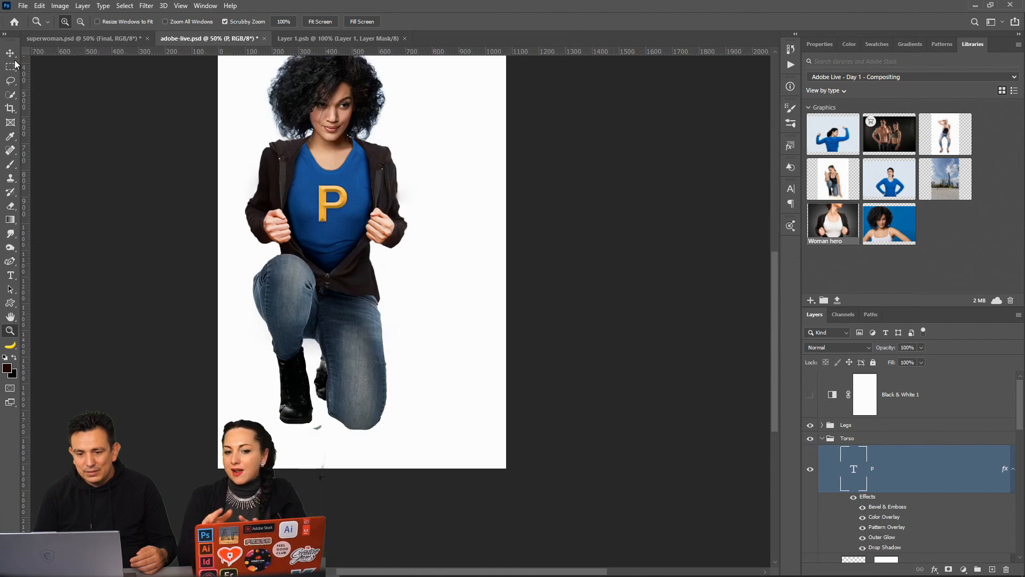
left_click(10, 53)
key("ctrl+t")
left_click_drag(354, 173, 354, 173)
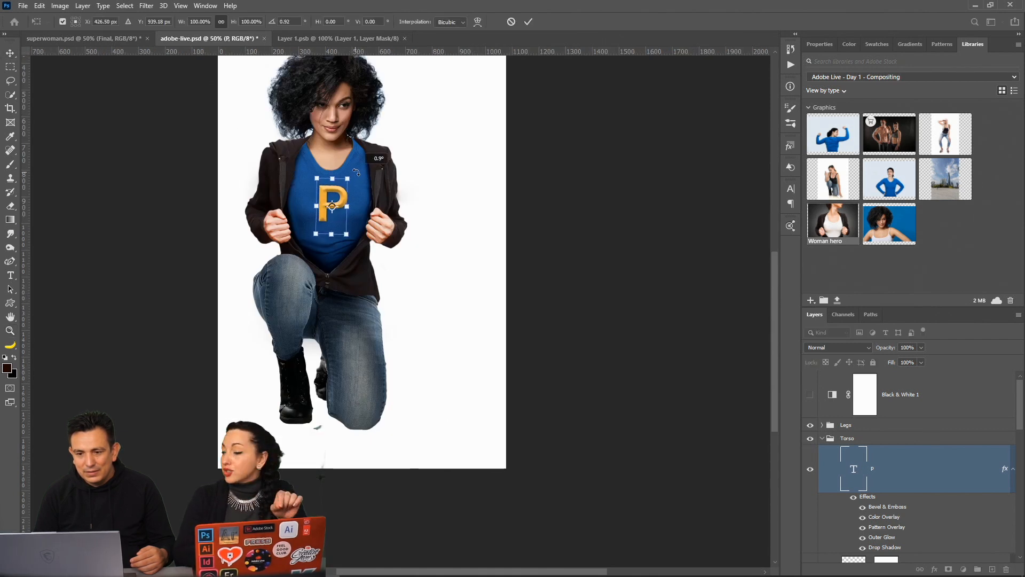
left_click(529, 22)
Save the document and collapse the Torso group
key("m")
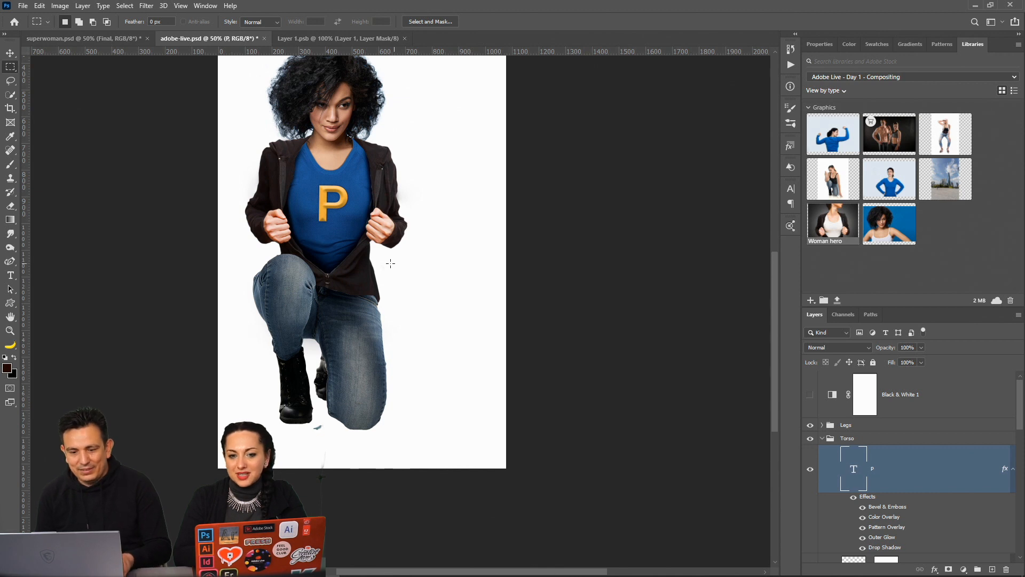
key("ctrl+s")
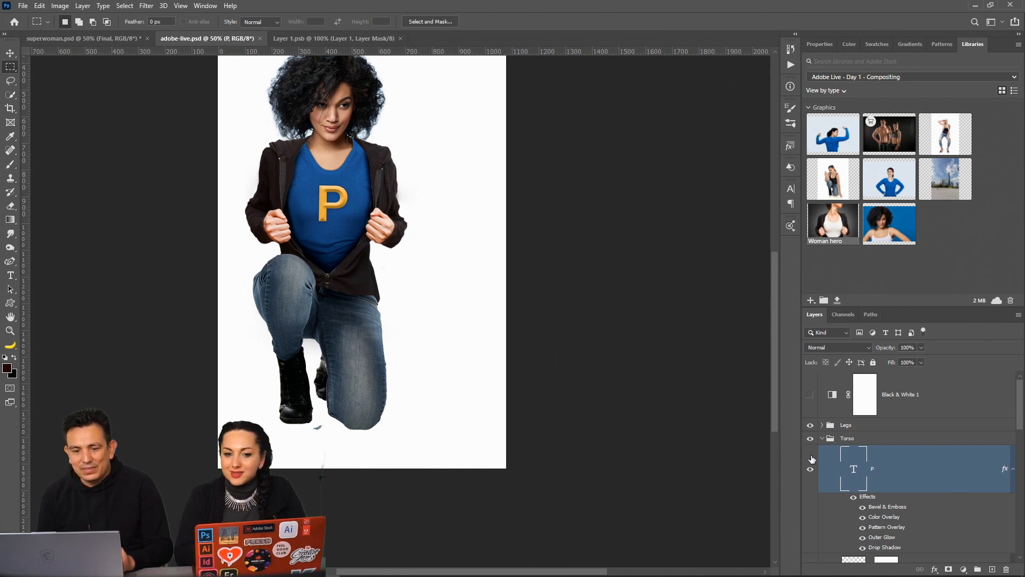
left_click(822, 439)
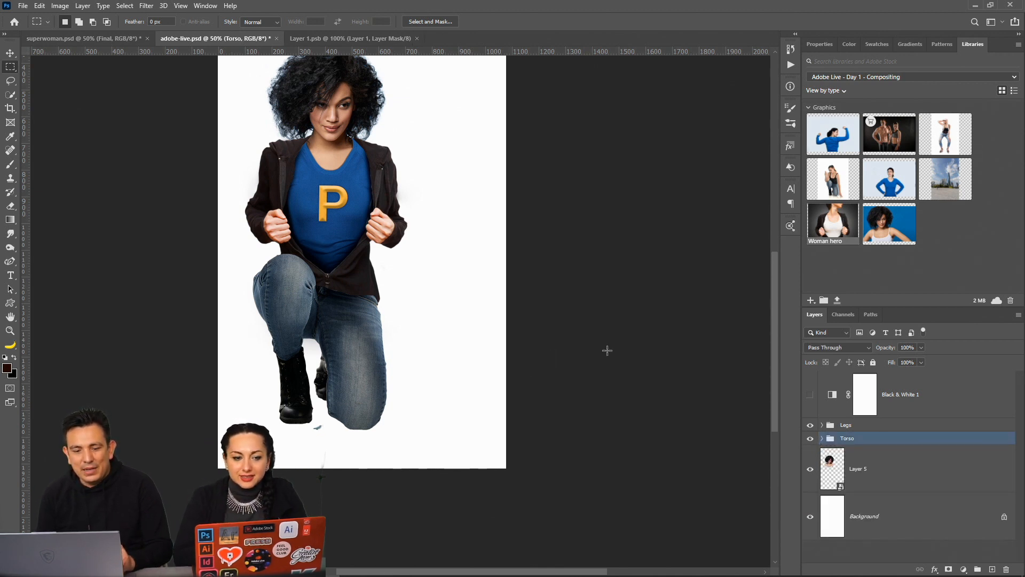
Check the figure at 100% and as a whole, and save the document again
left_click(10, 331)
key("ctrl+1")
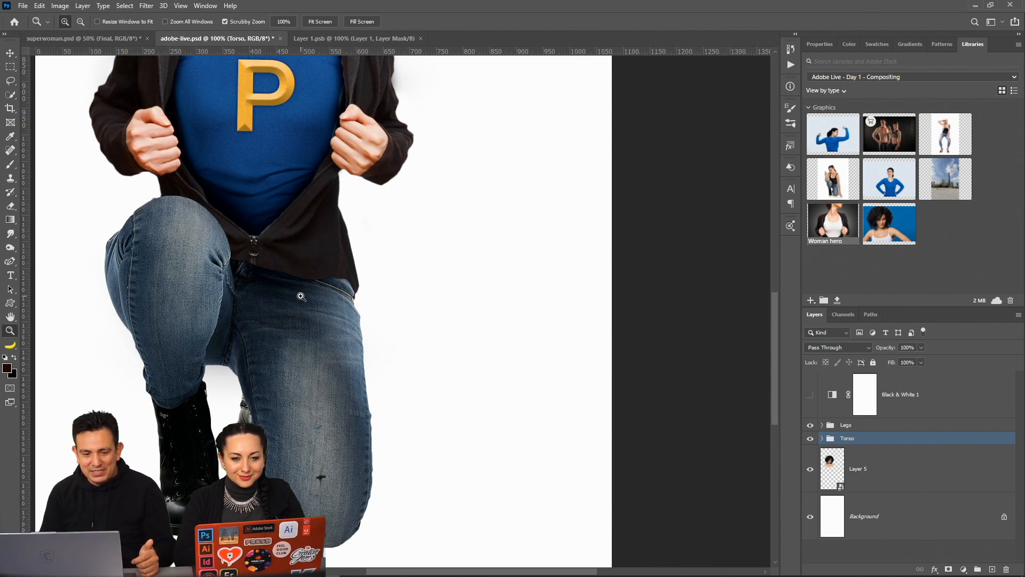
right_click(331, 234)
left_click(351, 234)
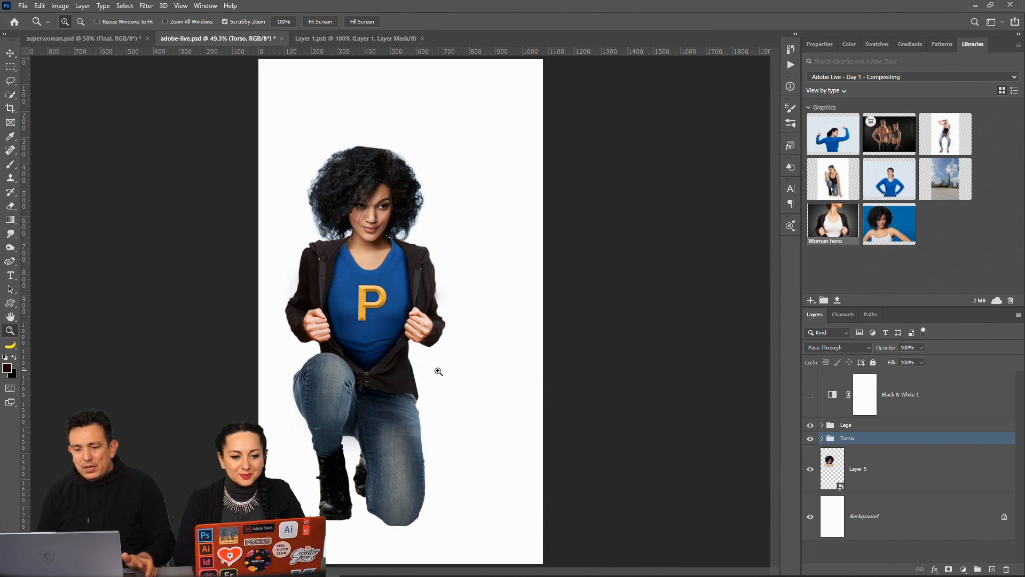
key("ctrl+s")
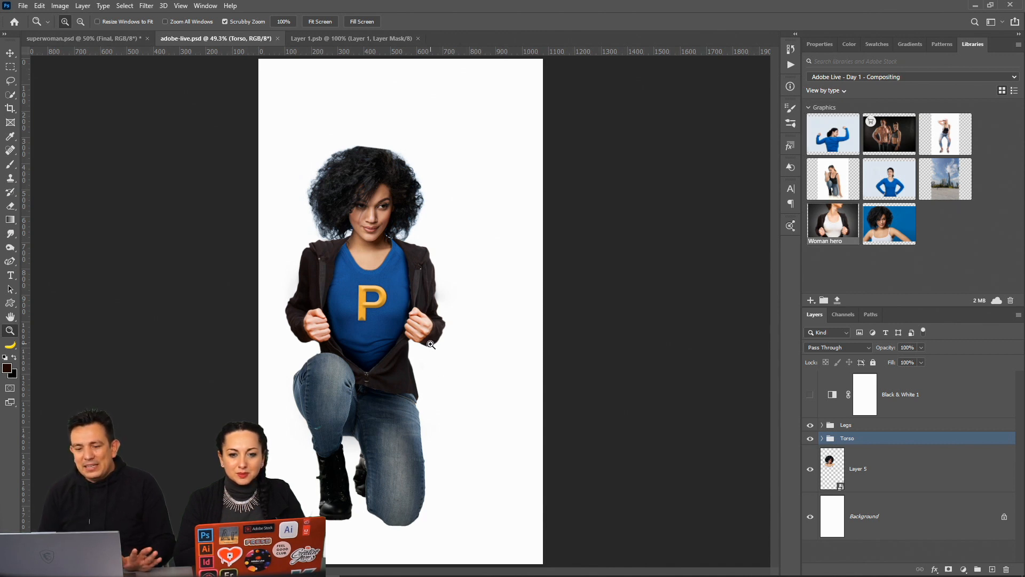
Expand the Torso group and select Layer 2, the shadow layer directly beneath the Arms layer
left_click_drag(395, 250, 378, 219)
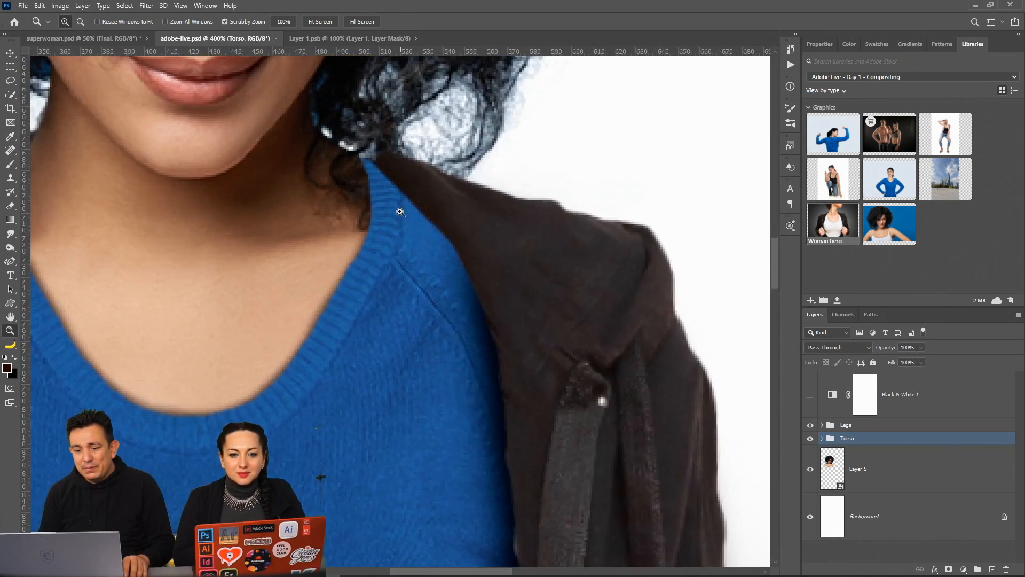
scroll(455, 267, "up", 3)
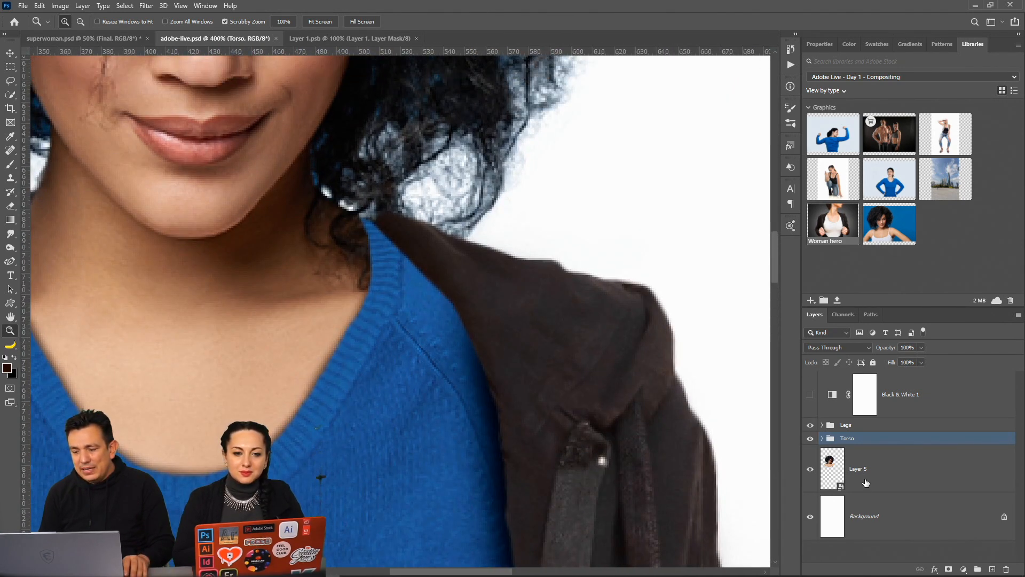
scroll(919, 503, "down", 2)
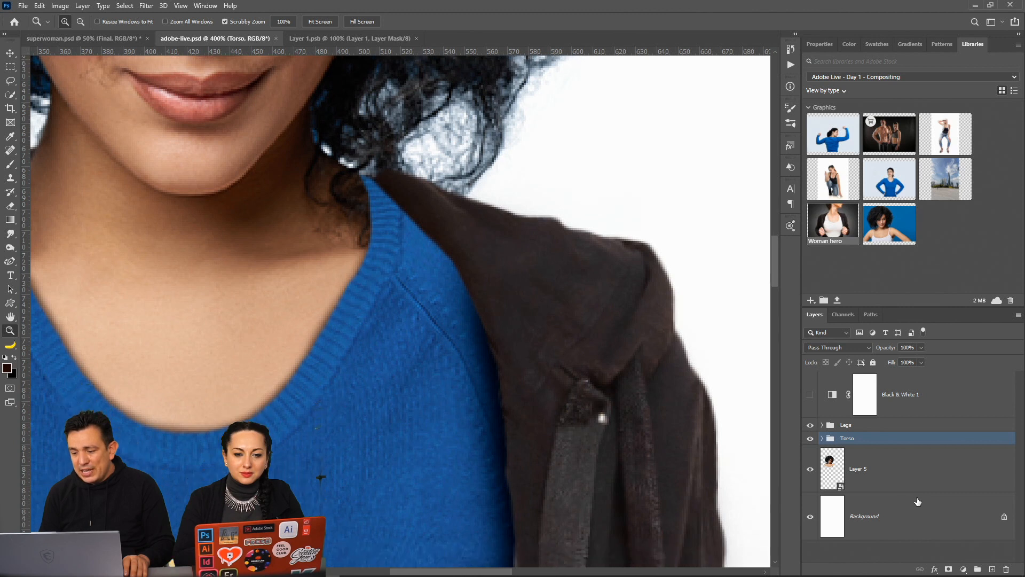
left_click(823, 439)
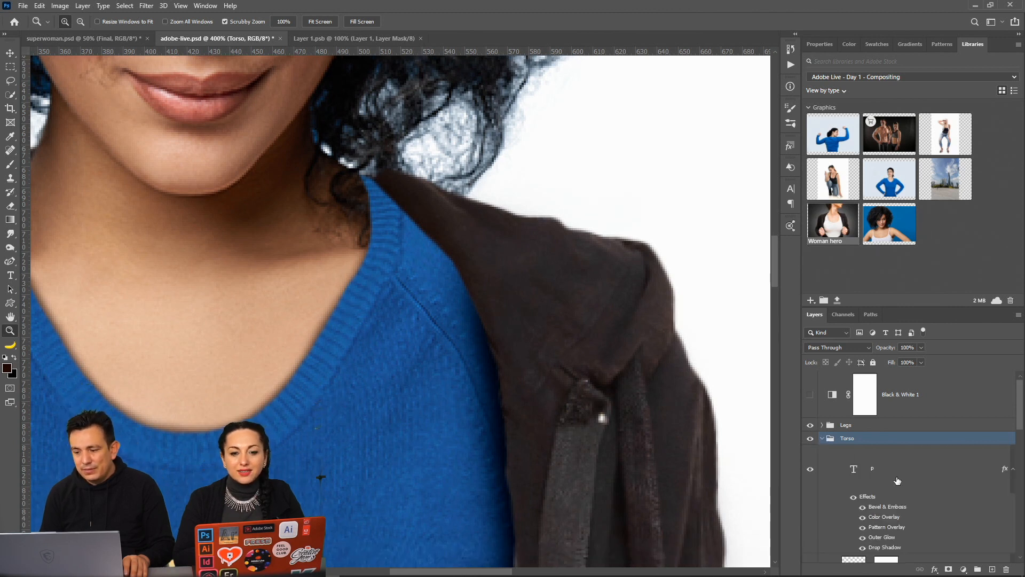
scroll(890, 472, "down", 6)
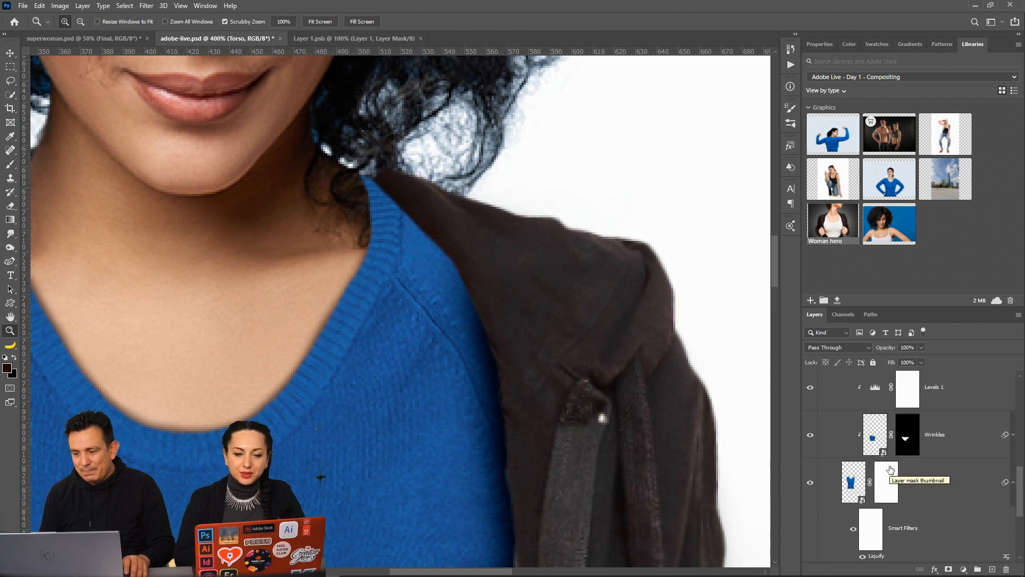
scroll(890, 470, "up", 3)
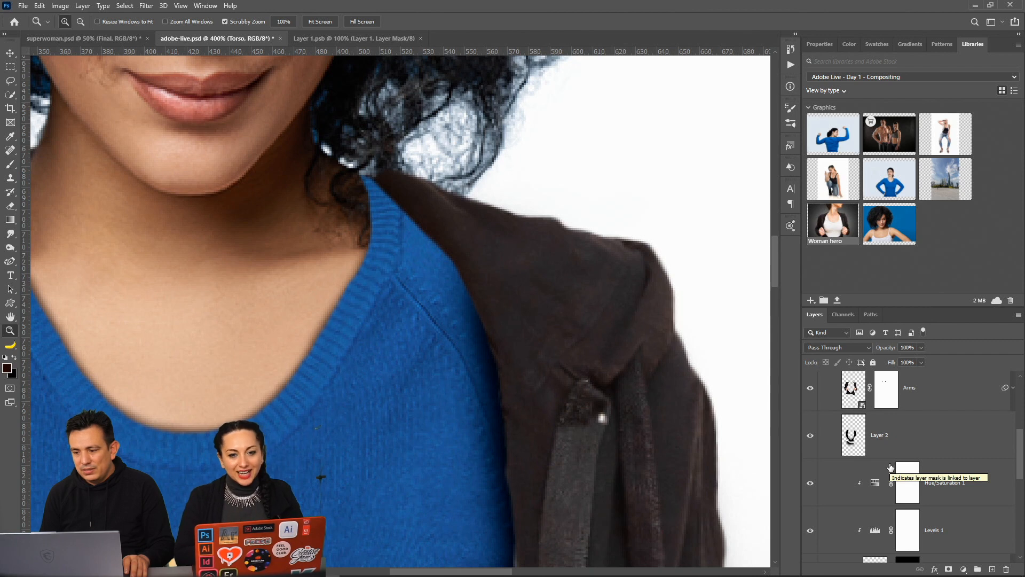
scroll(891, 468, "up", 3)
scroll(876, 478, "down", 1)
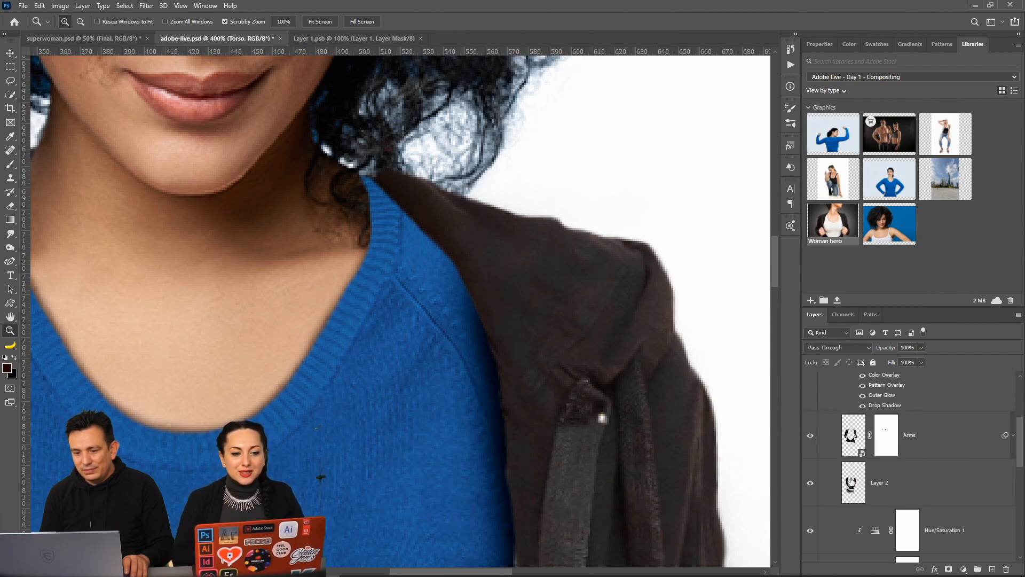
left_click(811, 483)
left_click(810, 483)
left_click(885, 491)
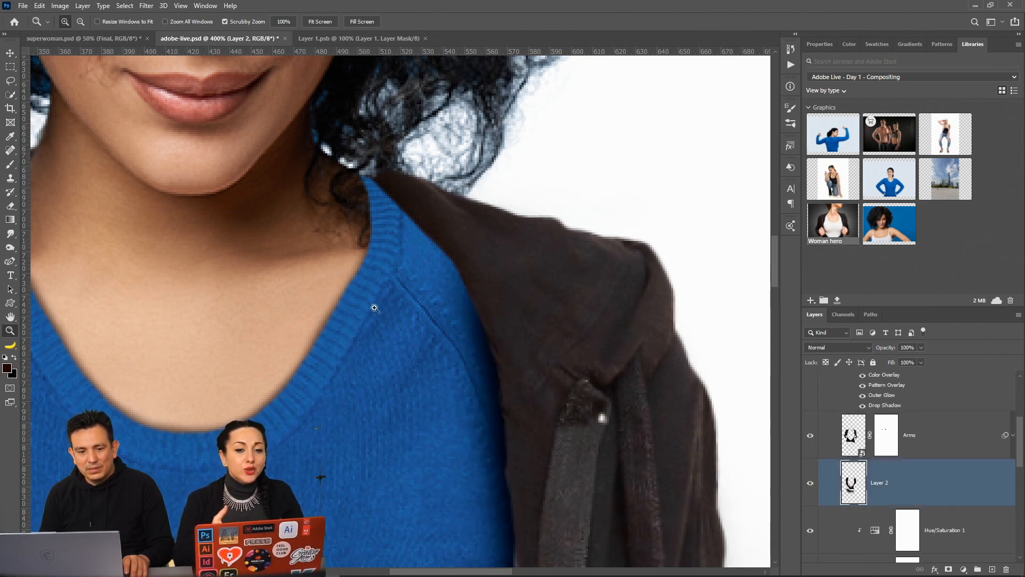
Paint a soft shadow on the shirt along the jacket's collar edge with a 30 px brush in sampled dark navy, and collapse the Torso group
left_click(10, 164)
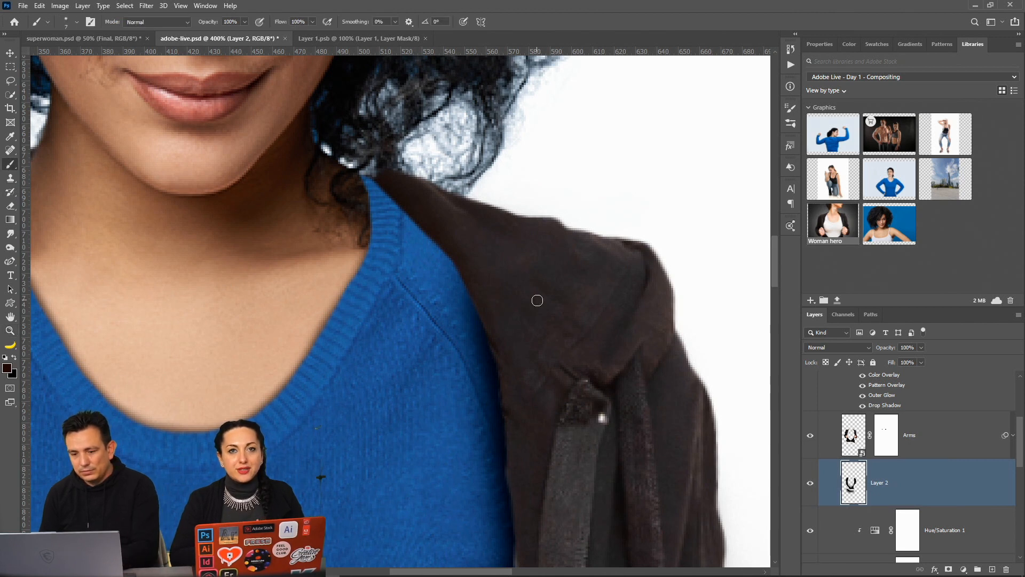
key("bracketright")
key("bracketright")
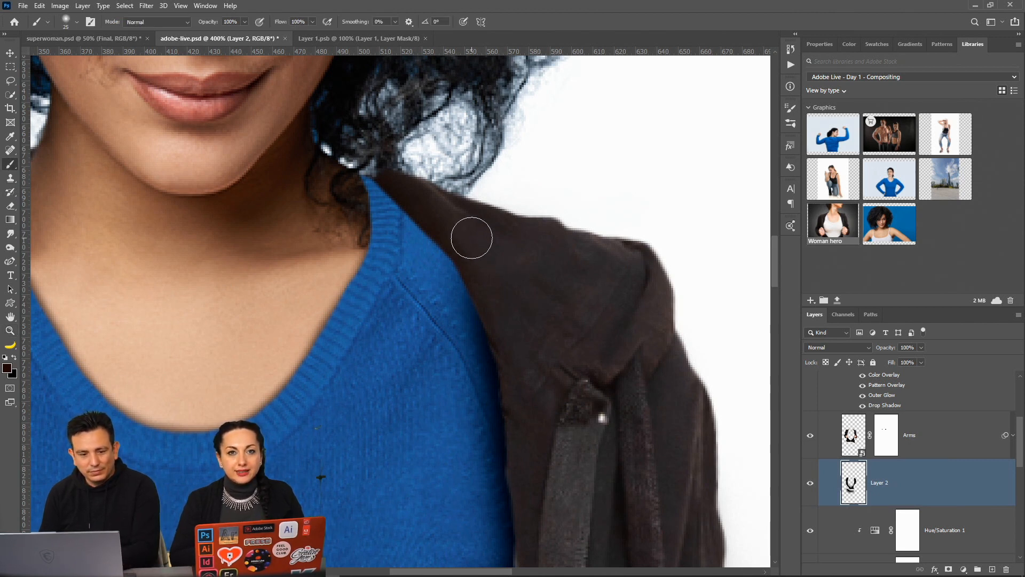
left_click(10, 137)
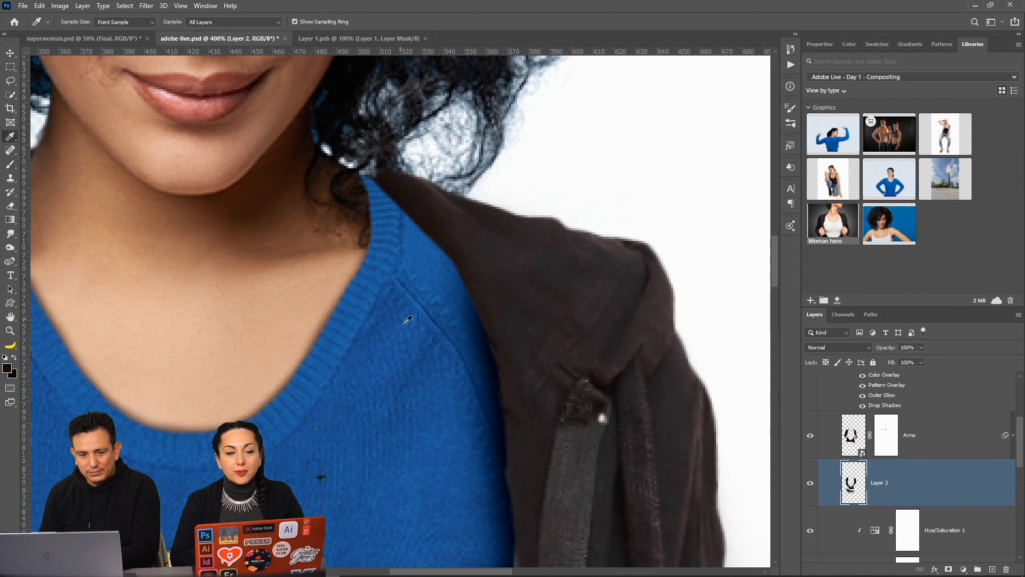
left_click(10, 164)
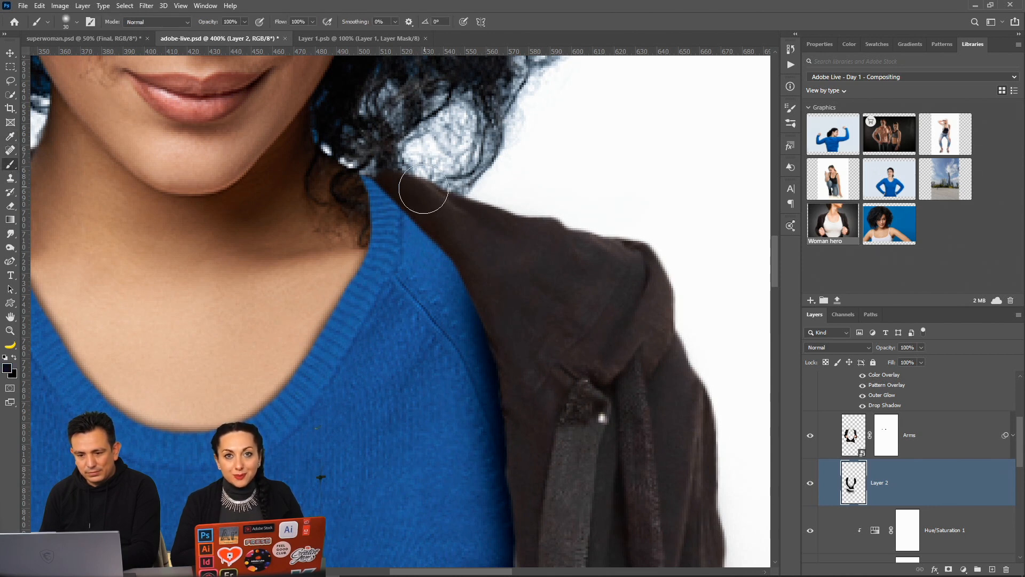
mouse_move(511, 263)
left_mouse_down()
mouse_move(467, 235)
mouse_move(449, 194)
mouse_move(533, 324)
mouse_move(501, 259)
mouse_move(385, 125)
mouse_move(380, 146)
mouse_move(463, 240)
mouse_move(445, 218)
left_mouse_up()
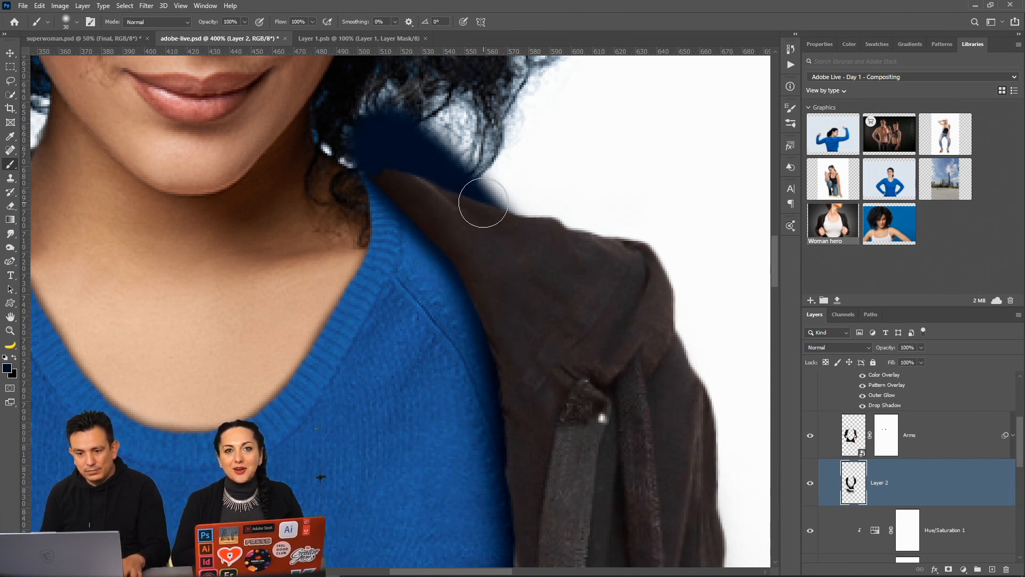
mouse_move(431, 148)
left_mouse_down()
mouse_move(375, 130)
mouse_move(382, 140)
mouse_move(414, 126)
mouse_move(577, 210)
left_mouse_up()
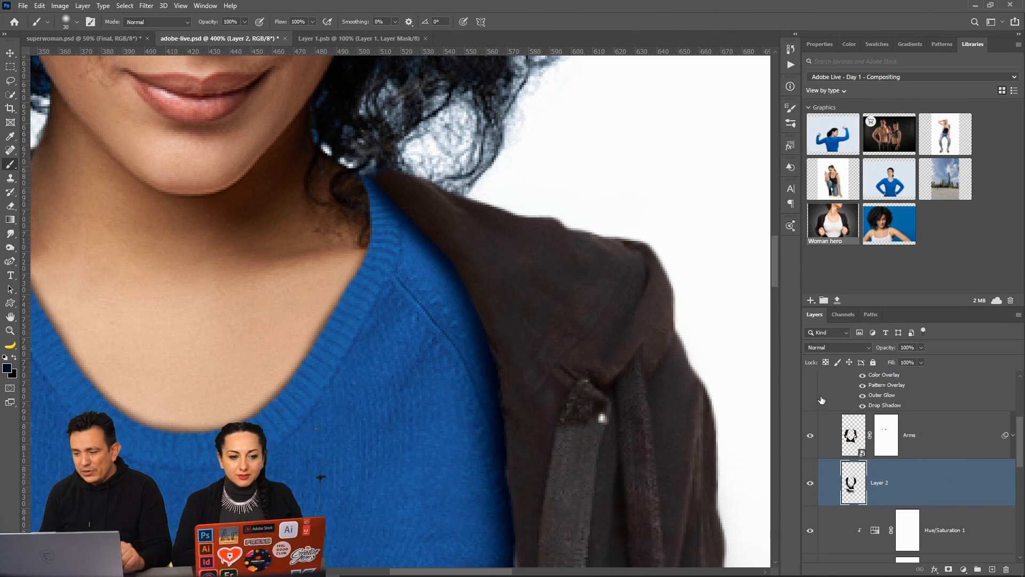
scroll(868, 458, "up", 3)
left_click(822, 438)
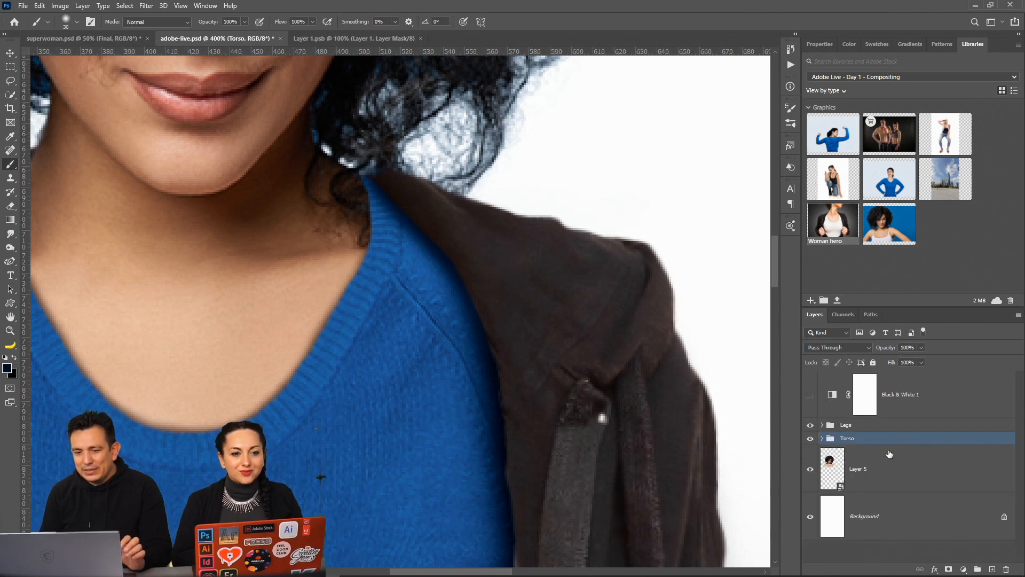
Copy a freehand selection of the hair and shoulder from Layer 5 to a new layer inside the Torso group
left_click(834, 472)
left_click(10, 80)
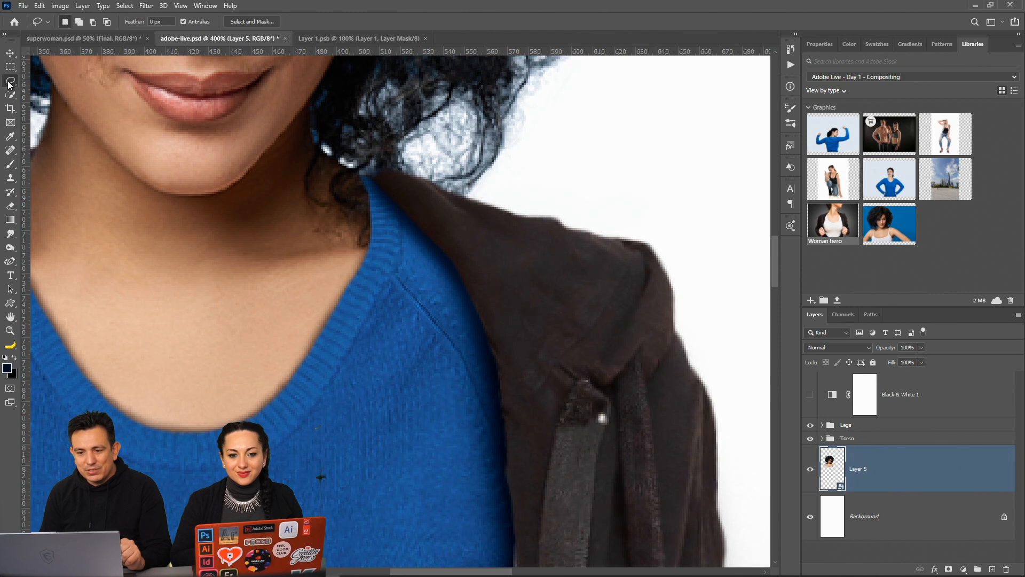
mouse_move(506, 271)
left_mouse_down()
mouse_move(571, 137)
mouse_move(521, 89)
mouse_move(456, 54)
mouse_move(347, 39)
mouse_move(620, 288)
mouse_move(588, 101)
left_mouse_up()
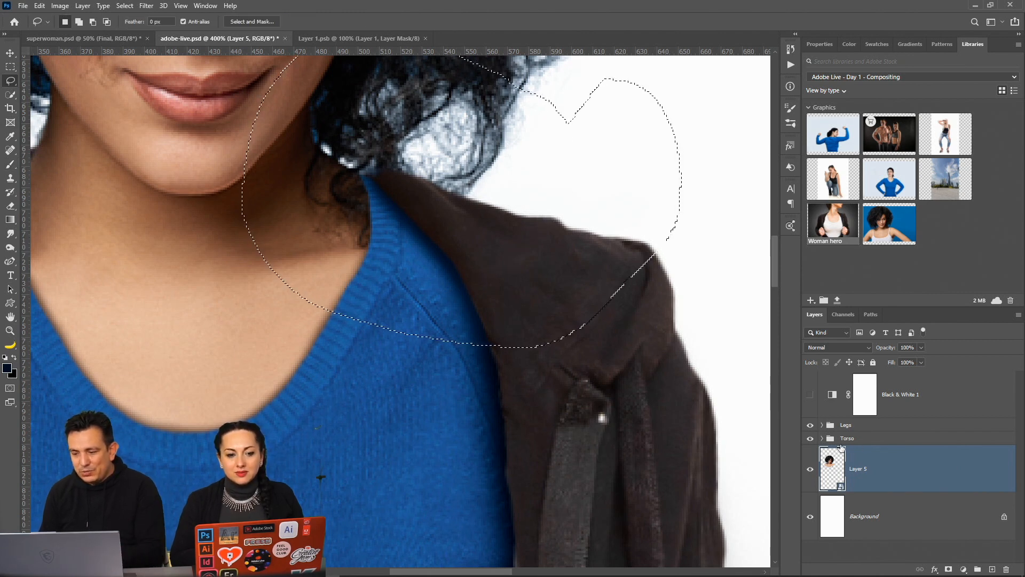
key("ctrl+j")
left_click_drag(836, 470, 843, 439)
Set the copied shoulder layer's Blend If highlights for This Layer to 18 / 58 so only its dark hair shows
left_click(823, 439)
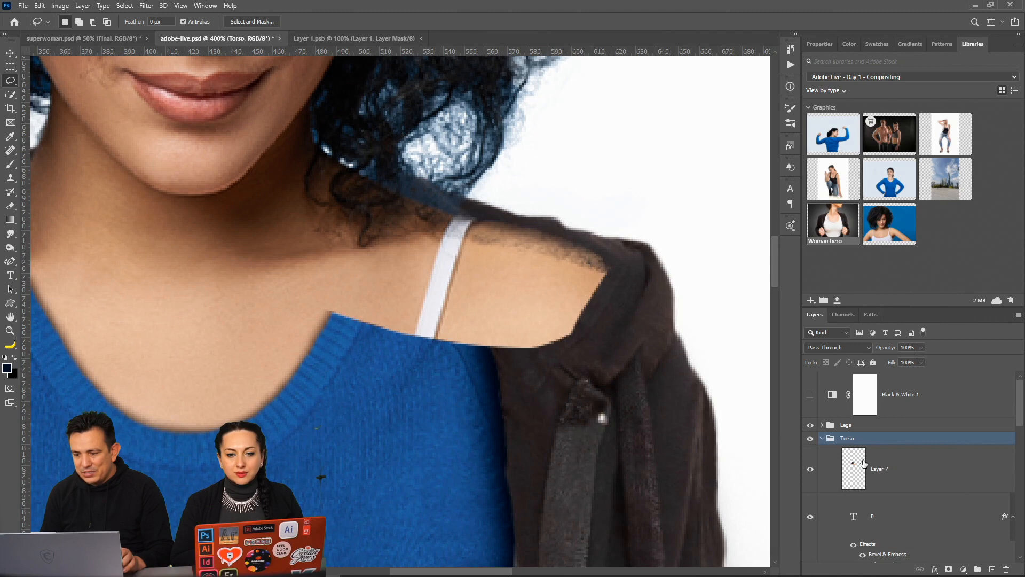
left_click(854, 471)
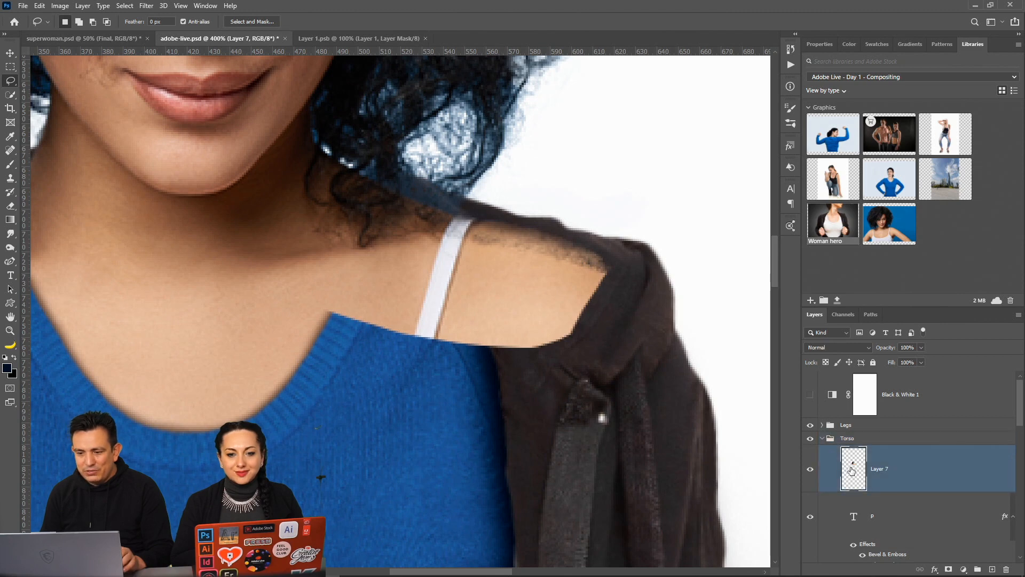
double_click(956, 475)
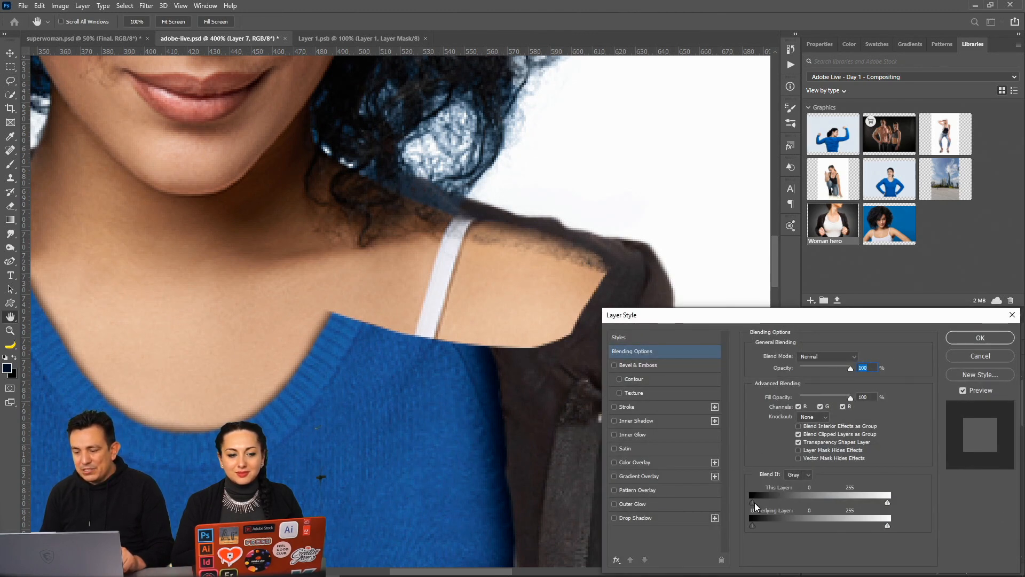
left_click_drag(887, 501, 785, 501)
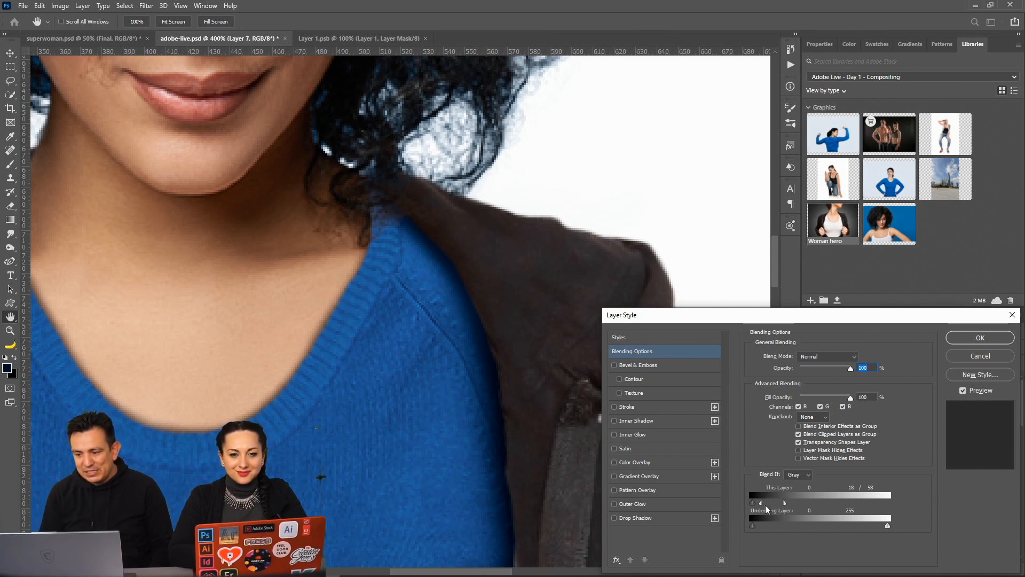
left_click(979, 338)
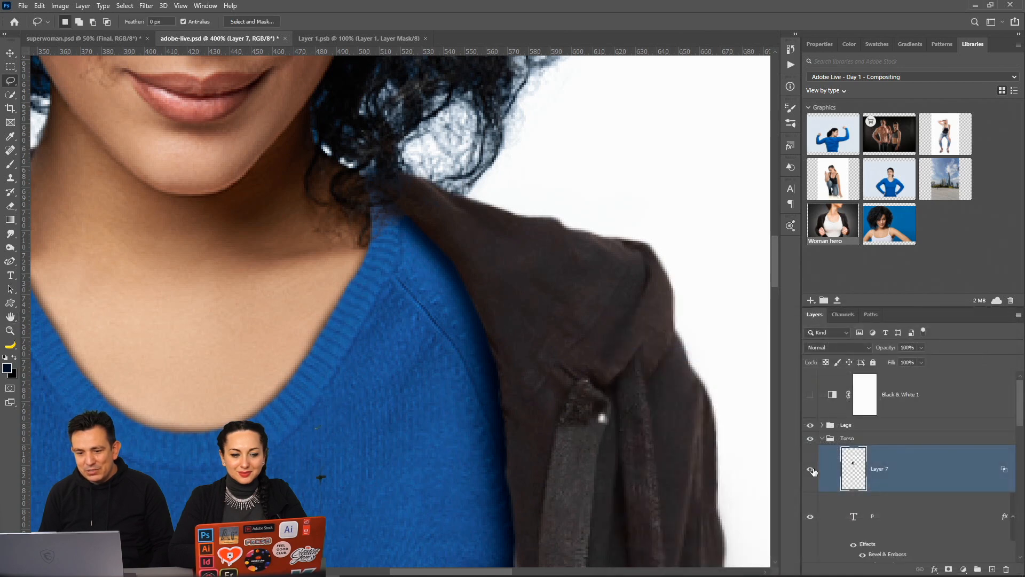
Compare the hair over the shoulder with Layer 7 hidden and shown
left_click(810, 470)
left_click(810, 470)
left_click(809, 470)
left_click(810, 470)
left_click(810, 470)
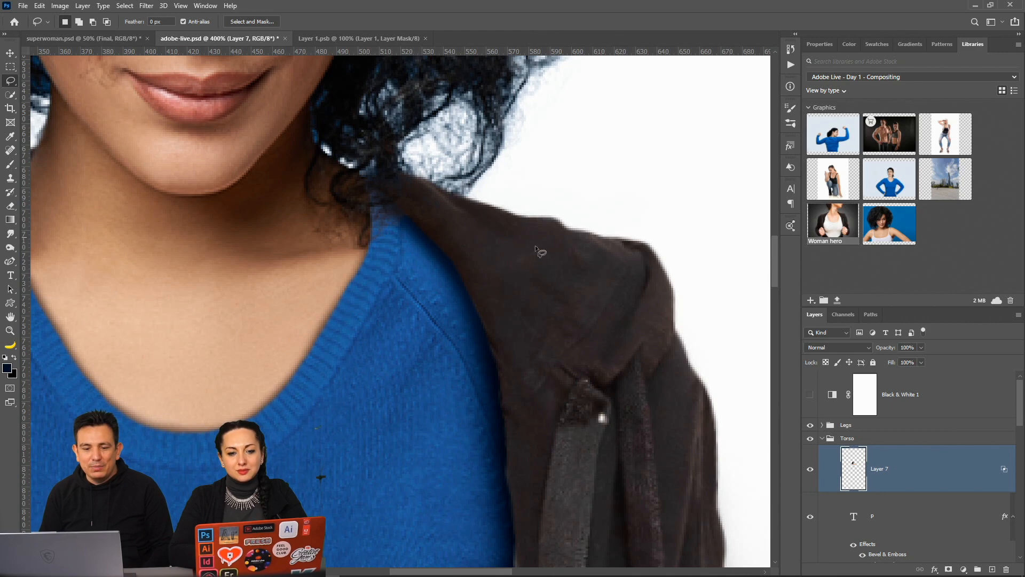
Collapse the Torso group and select the Legs group
double_click(10, 331)
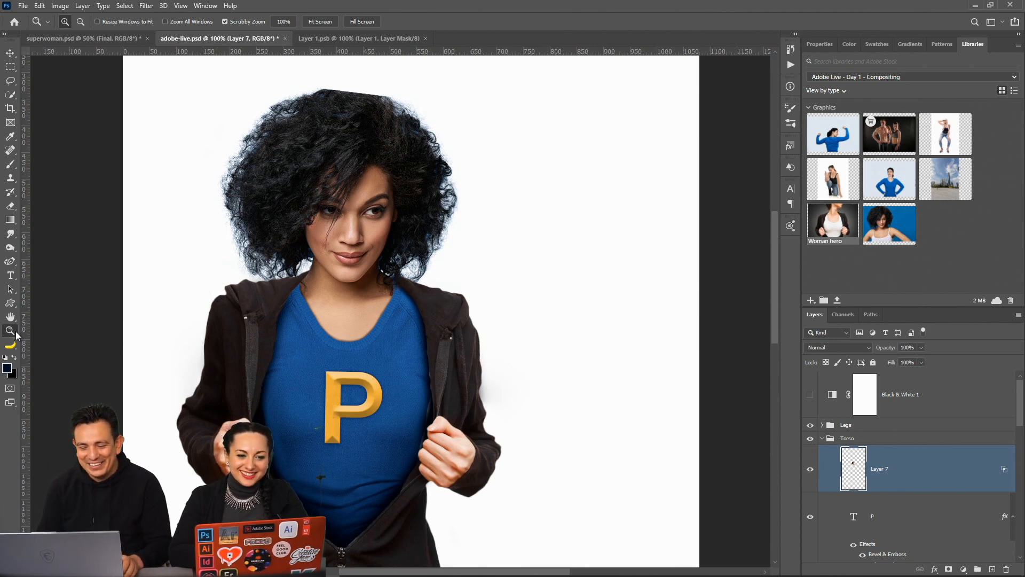
right_click(389, 354)
left_click(417, 411)
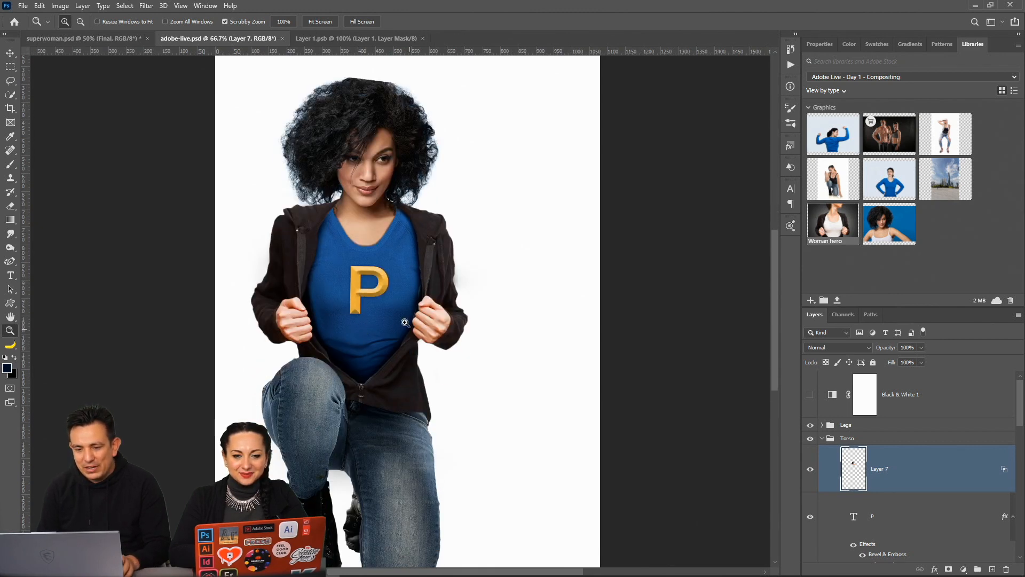
right_click(400, 307)
left_click(435, 369)
scroll(435, 360, "up", 3)
left_click(823, 439)
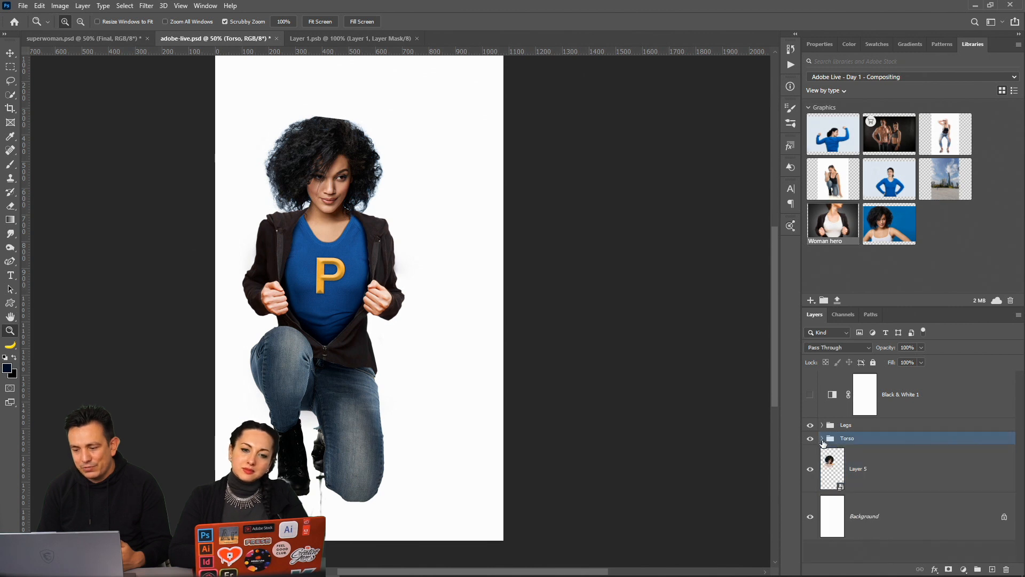
left_click(874, 426)
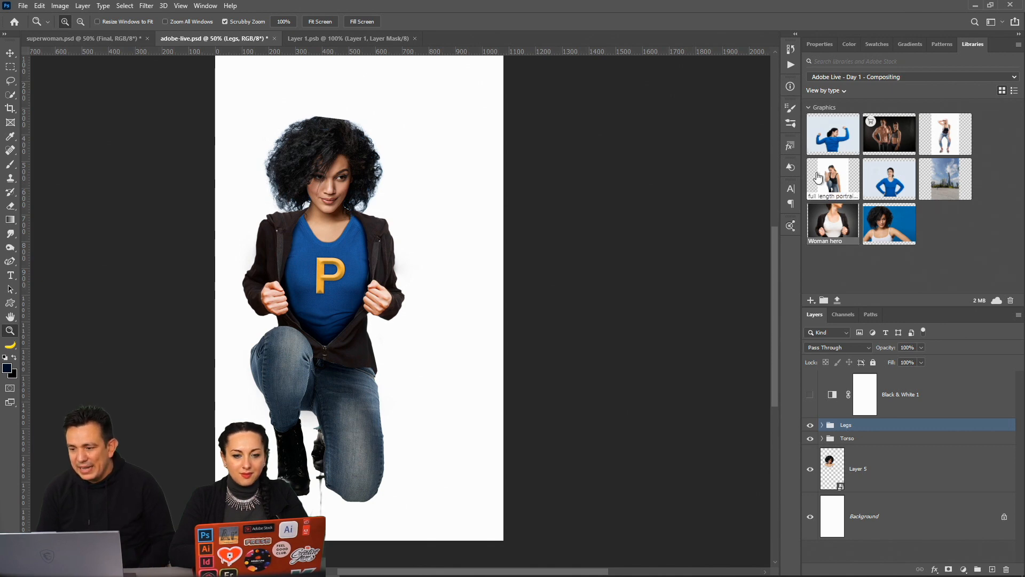
Copy a freehand selection of the large rip from the library photo of the woman in ripped jeans, and close that photo
double_click(941, 140)
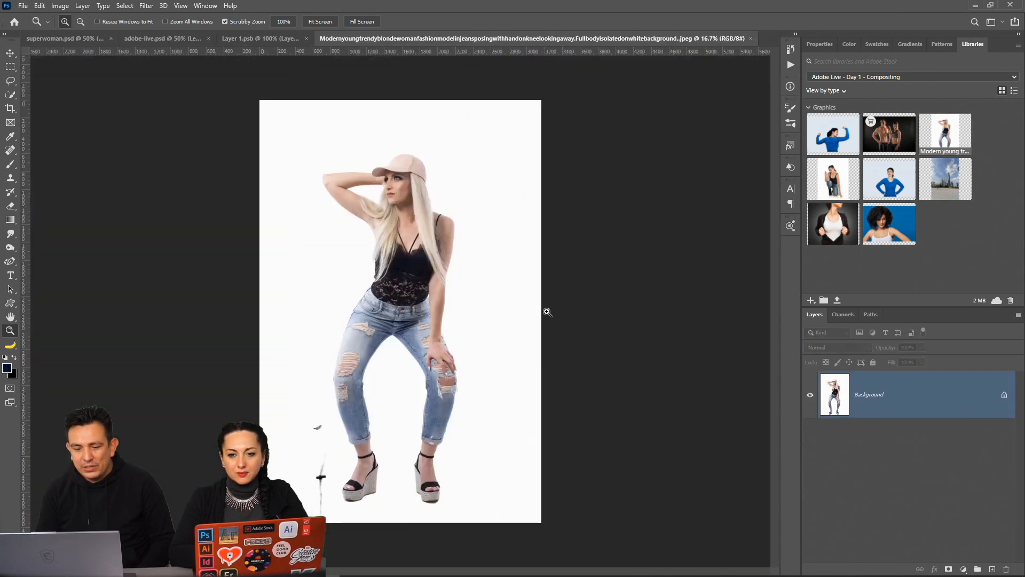
left_click(442, 373)
left_click(443, 373)
left_click(398, 369)
left_click(254, 365)
left_click(255, 364)
scroll(474, 334, "left", 5)
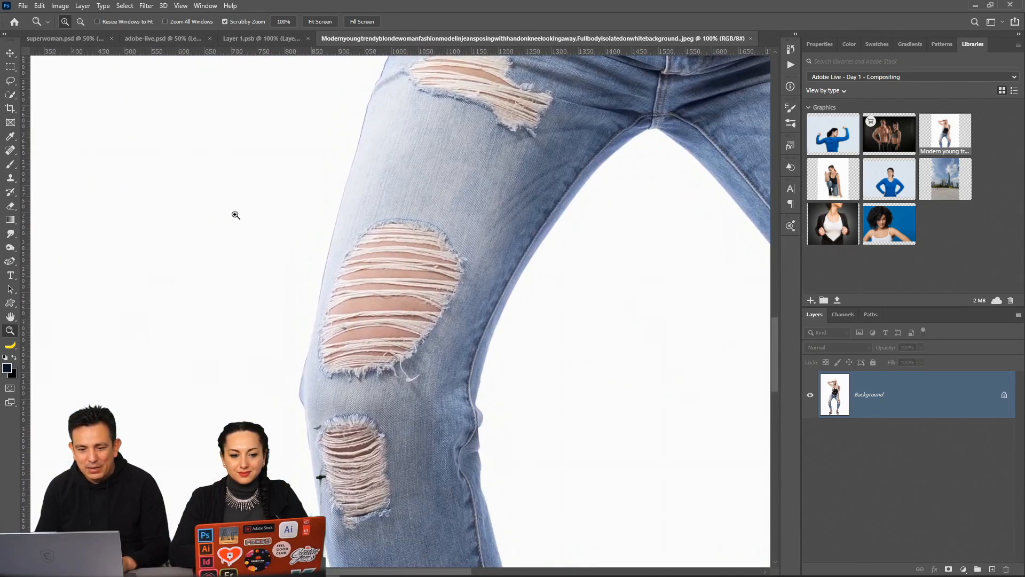
left_click(10, 81)
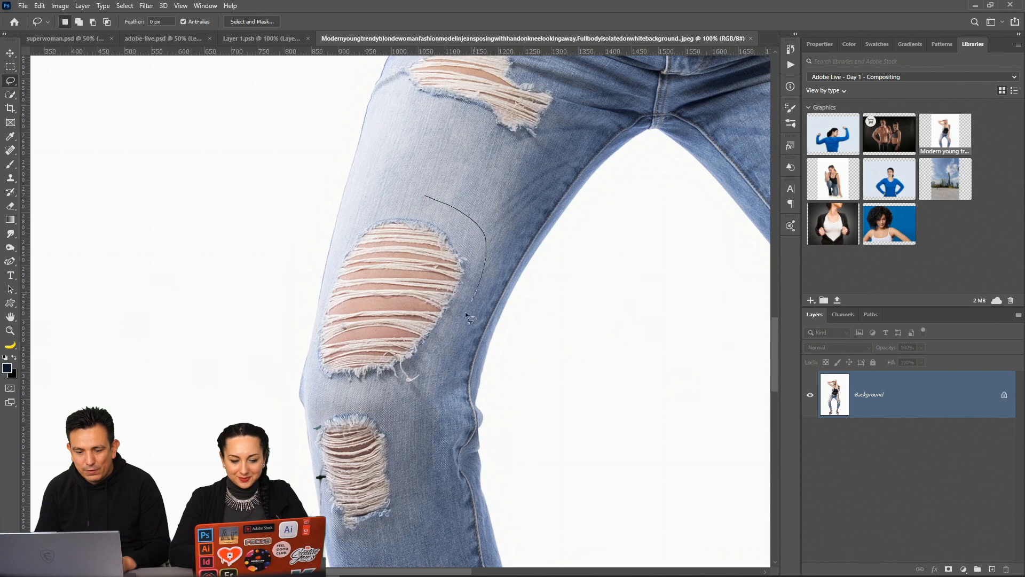
left_click_drag(334, 397, 314, 358)
mouse_move(313, 323)
left_mouse_down()
mouse_move(326, 278)
mouse_move(402, 188)
mouse_move(424, 197)
left_mouse_up()
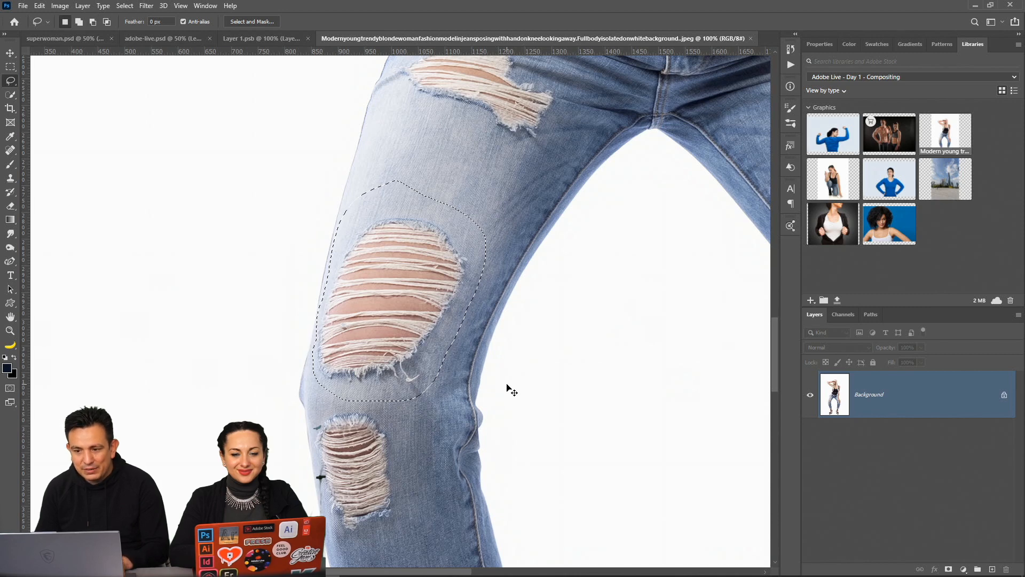
left_click(751, 38)
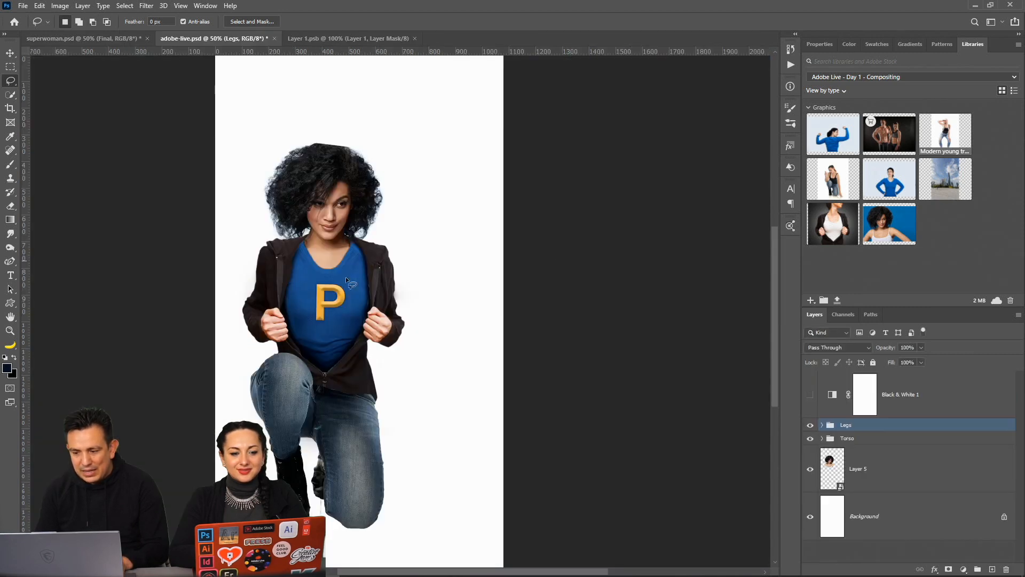
Paste the copied rip as a new layer directly above the jeans layer in the Legs group
left_click(822, 425)
scroll(911, 486, "down", 1)
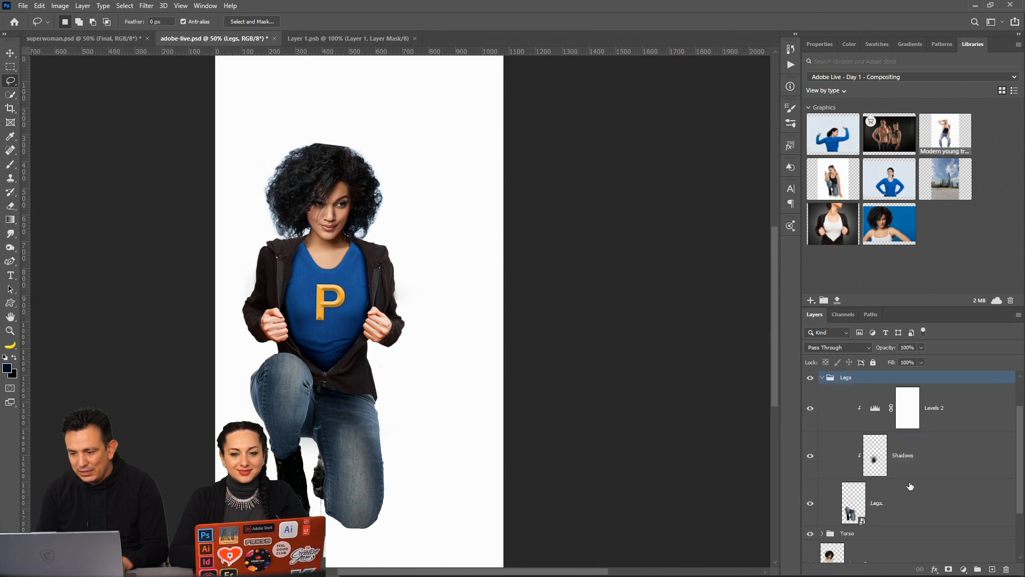
left_click(965, 416)
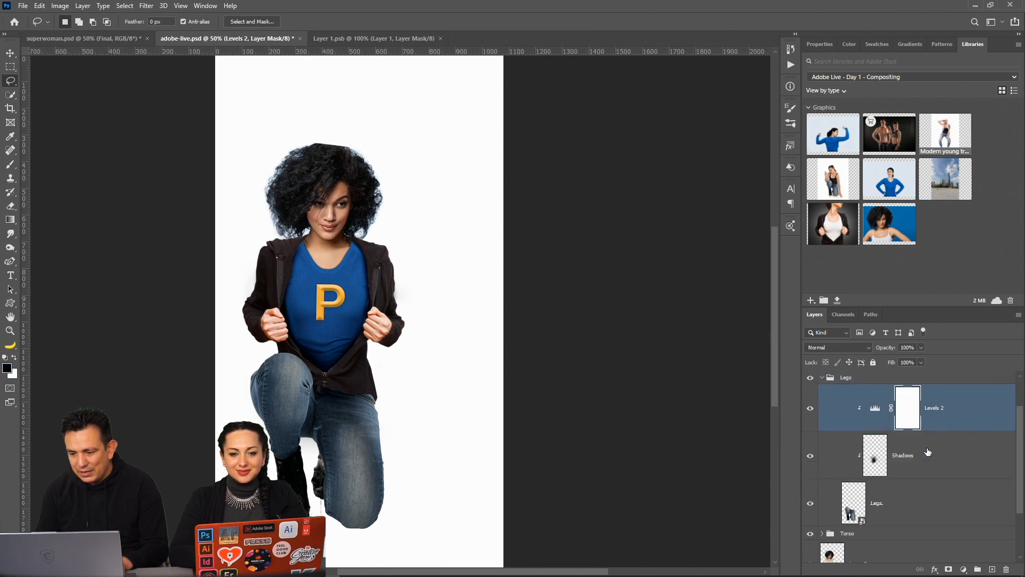
left_click(926, 508)
key("ctrl+v")
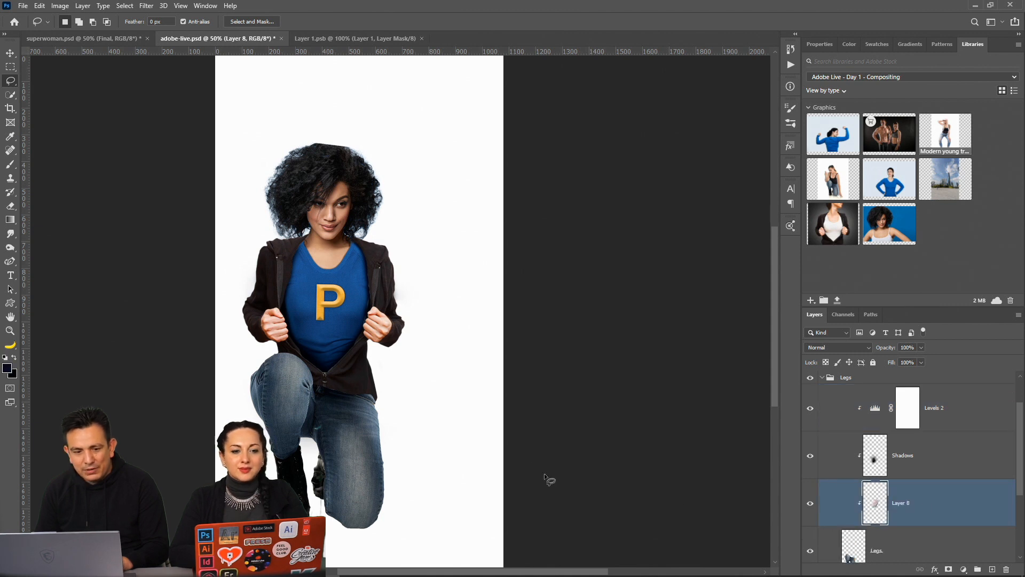
Move the pasted rip onto the lower knee of the jeans and flip it horizontally
left_click(10, 67)
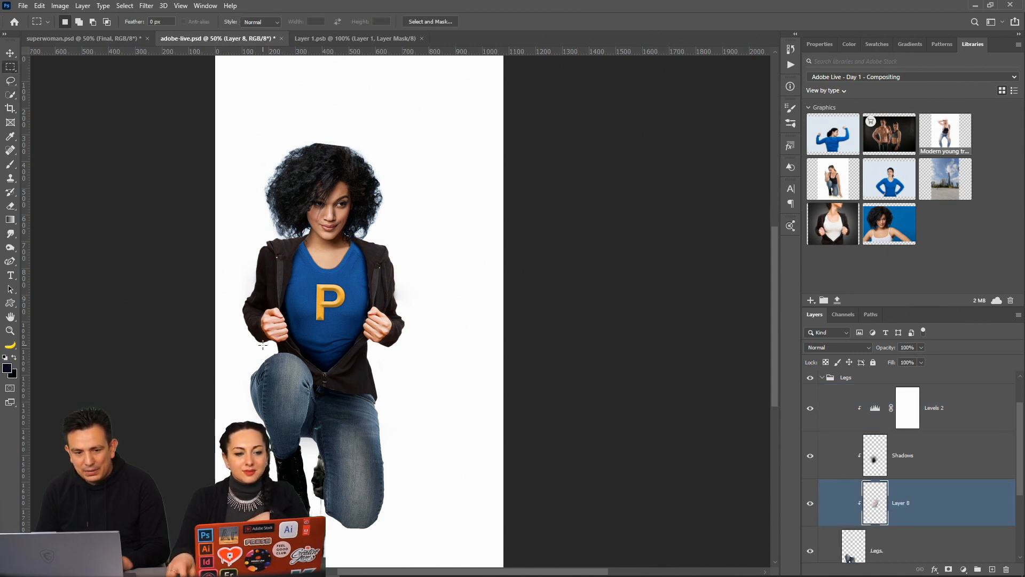
key("v")
left_click_drag(378, 338, 380, 485)
key("ctrl+t")
right_click(364, 472)
left_click(419, 457)
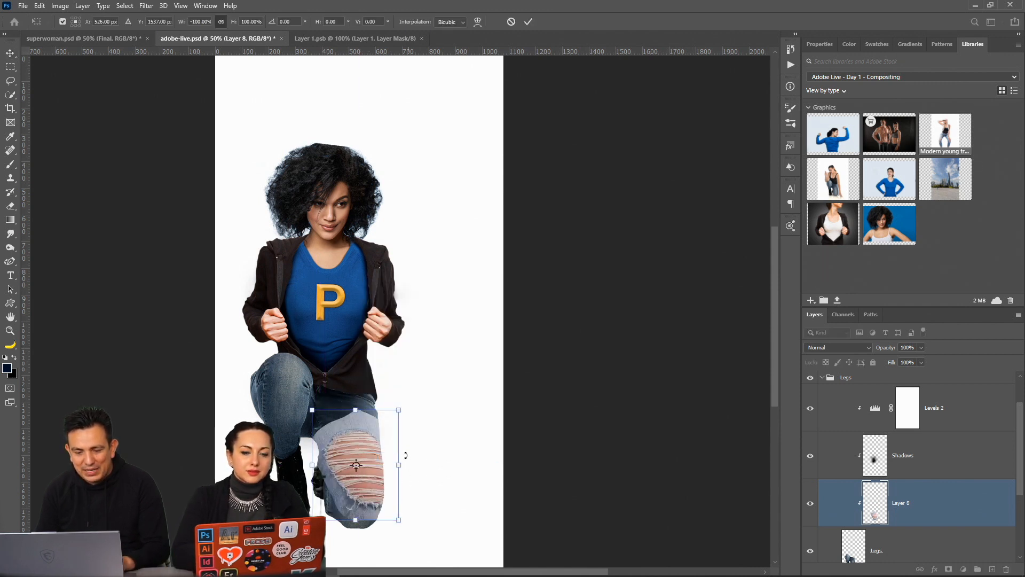
Scale the ripped patch to about 60% and rotate it to follow the lower knee
left_click_drag(312, 411, 338, 442)
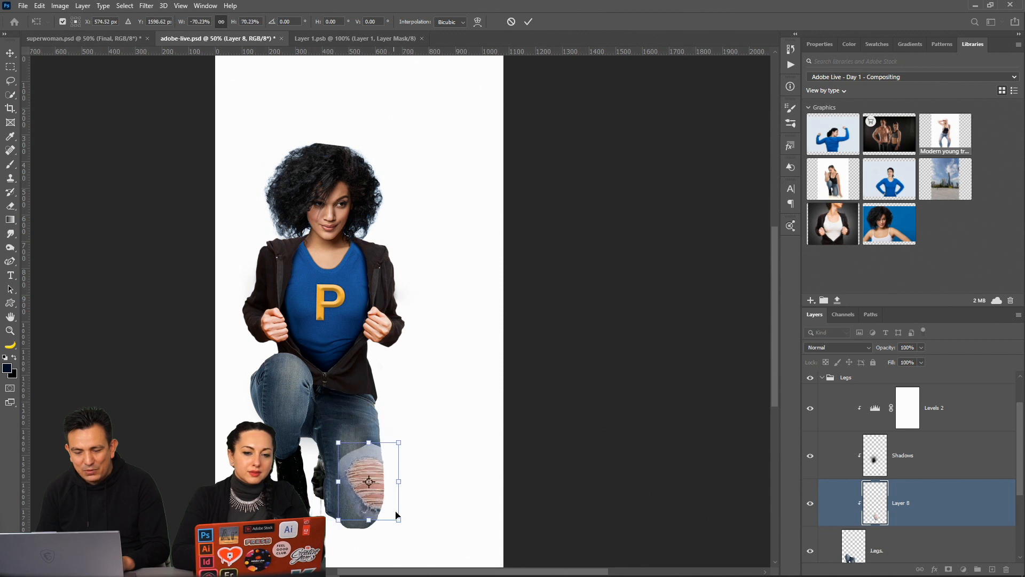
left_click_drag(381, 516, 372, 513)
left_click_drag(401, 440, 342, 452)
left_click_drag(365, 485, 363, 482)
key("Return")
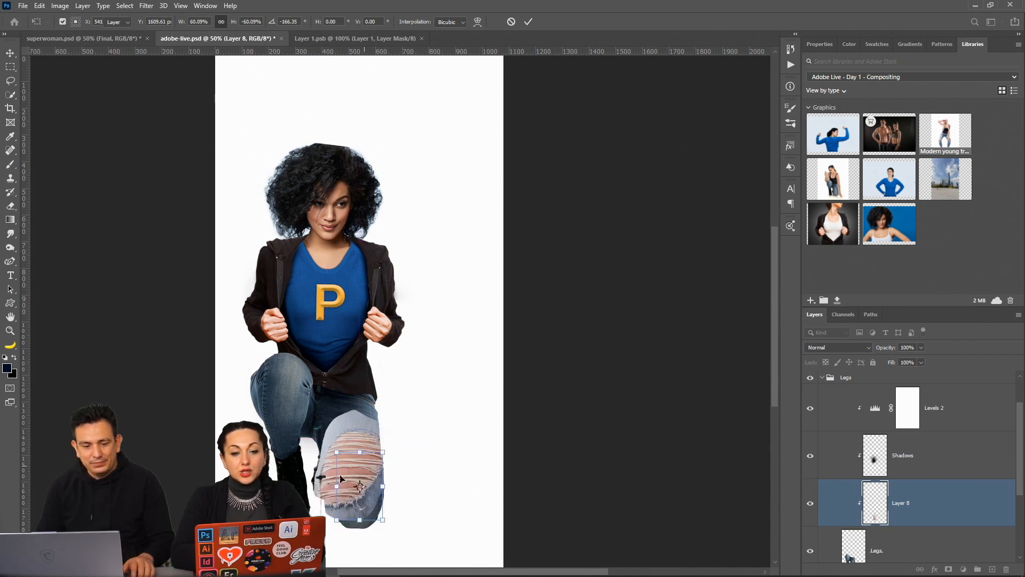
Examine the ripped patch on the knee and the sweater around the P emblem at several magnifications
left_click(11, 316)
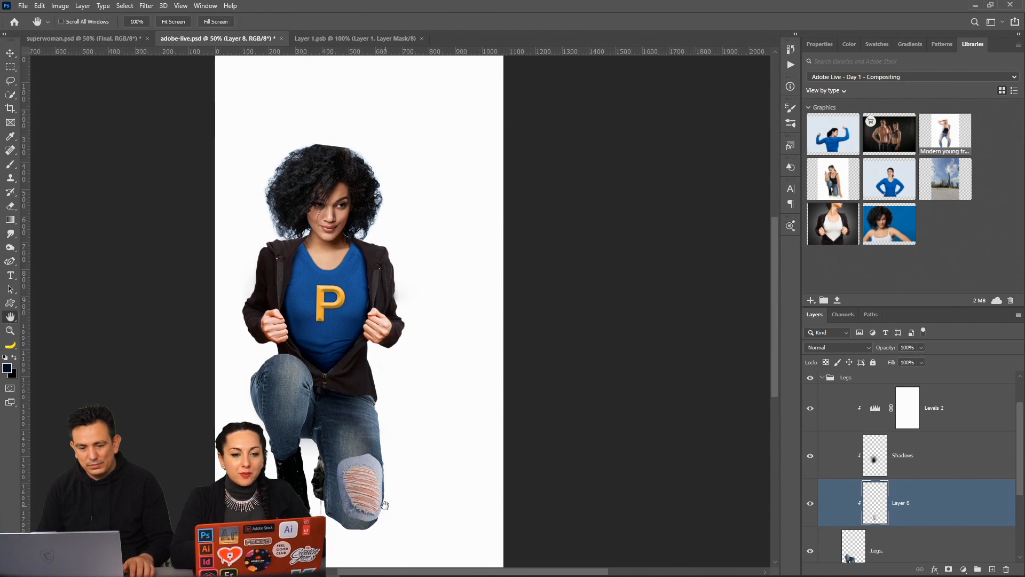
double_click(10, 330)
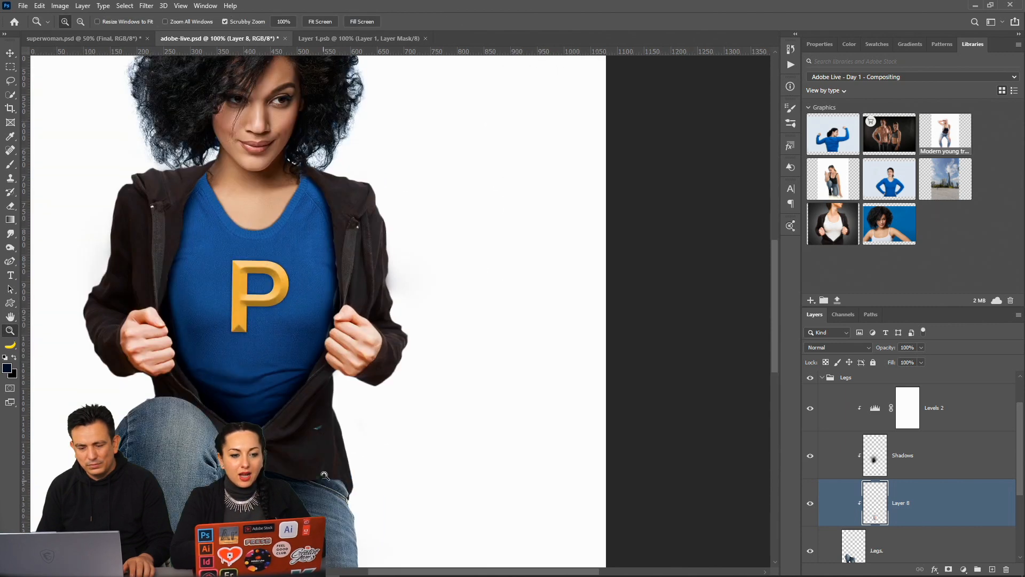
scroll(317, 494, "down", 5)
left_click(314, 498)
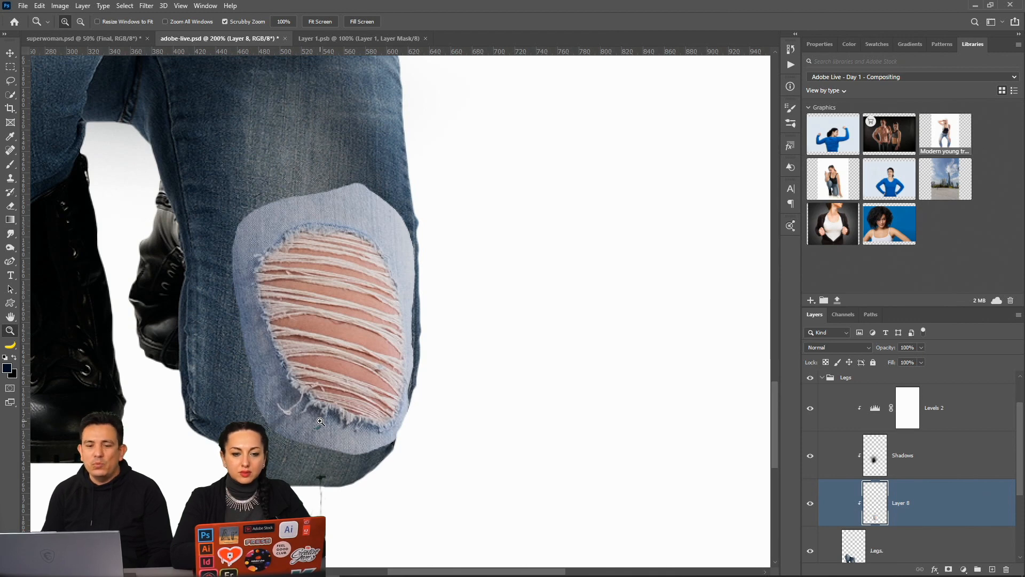
double_click(10, 330)
scroll(305, 276, "up", 3)
scroll(305, 276, "up", 8)
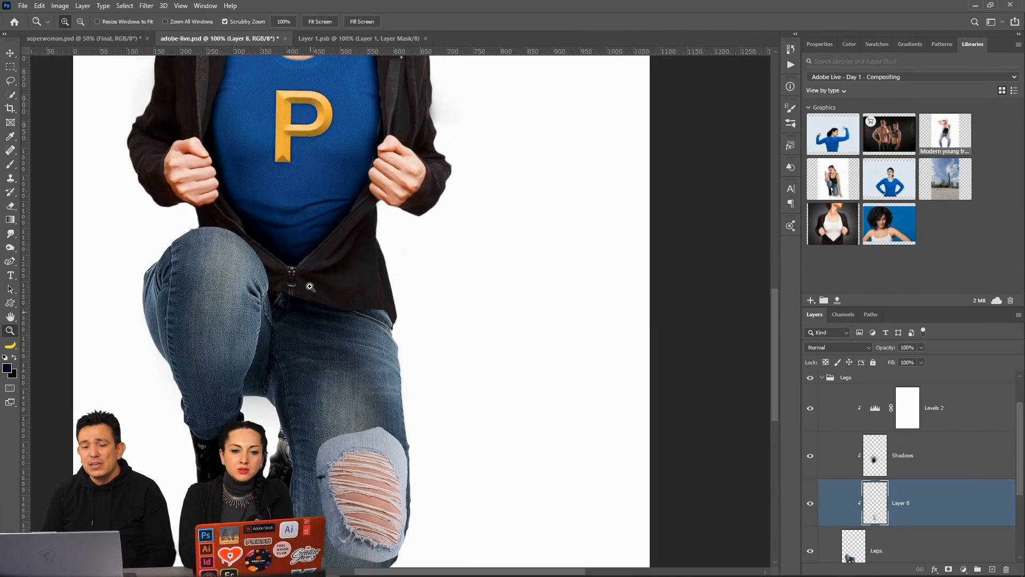
triple_click(225, 183)
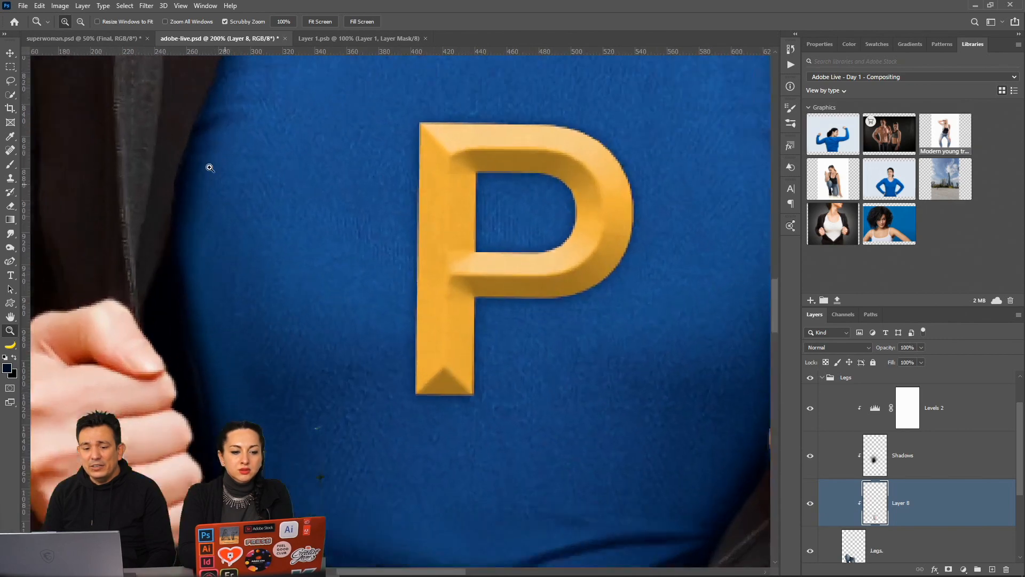
double_click(193, 163)
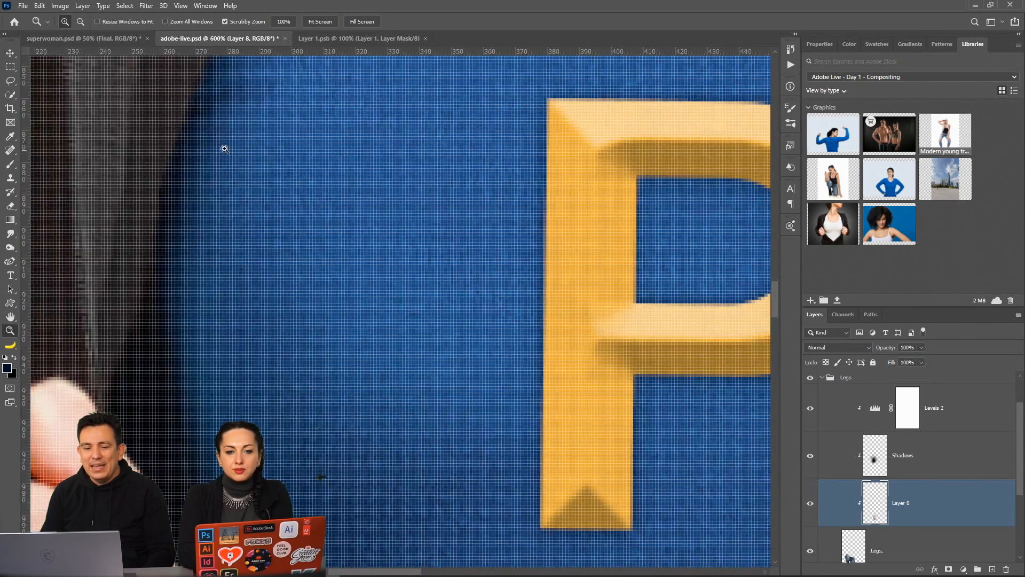
right_click(242, 180)
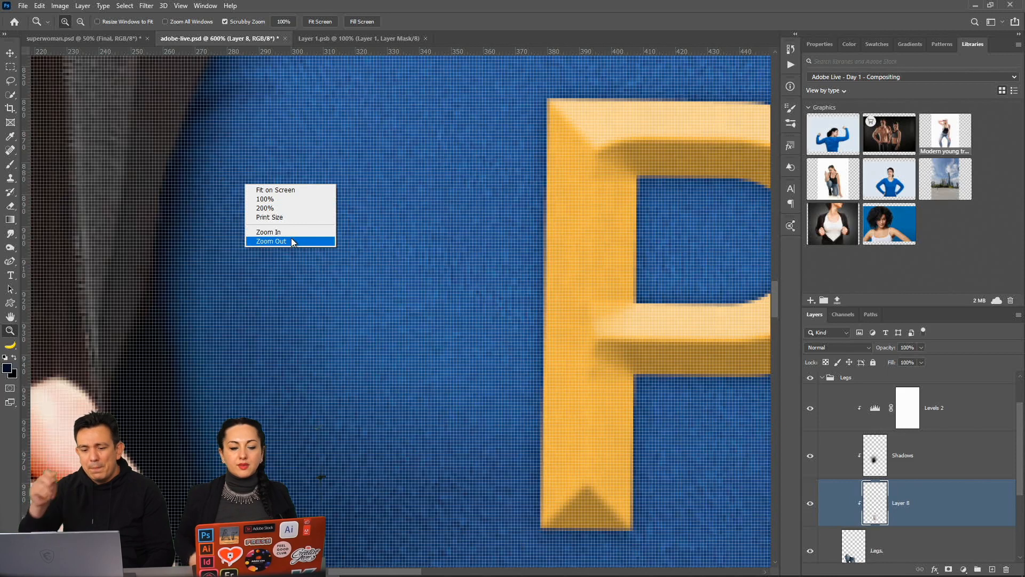
left_click(328, 238)
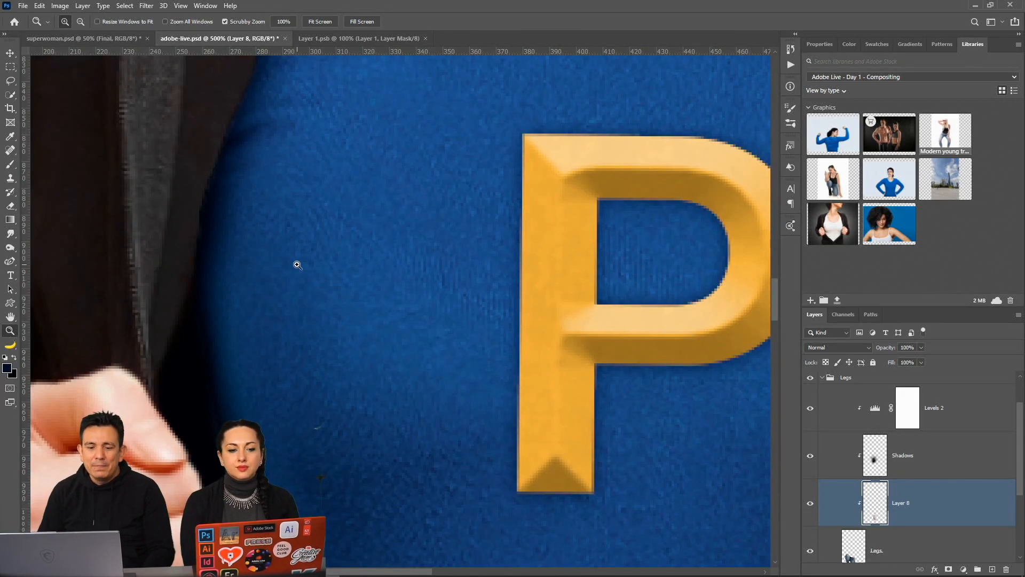
right_click(299, 287)
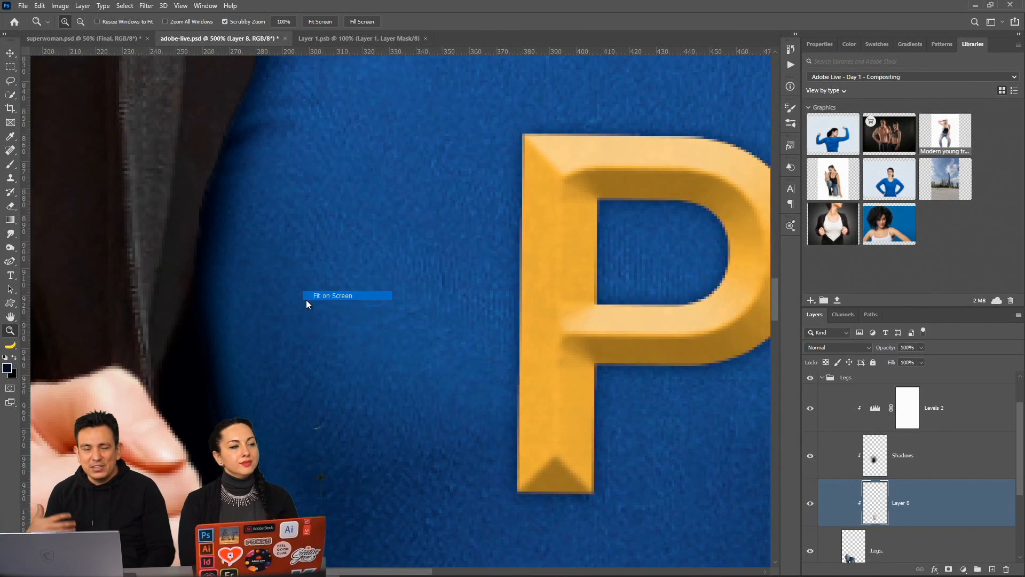
left_click(321, 293)
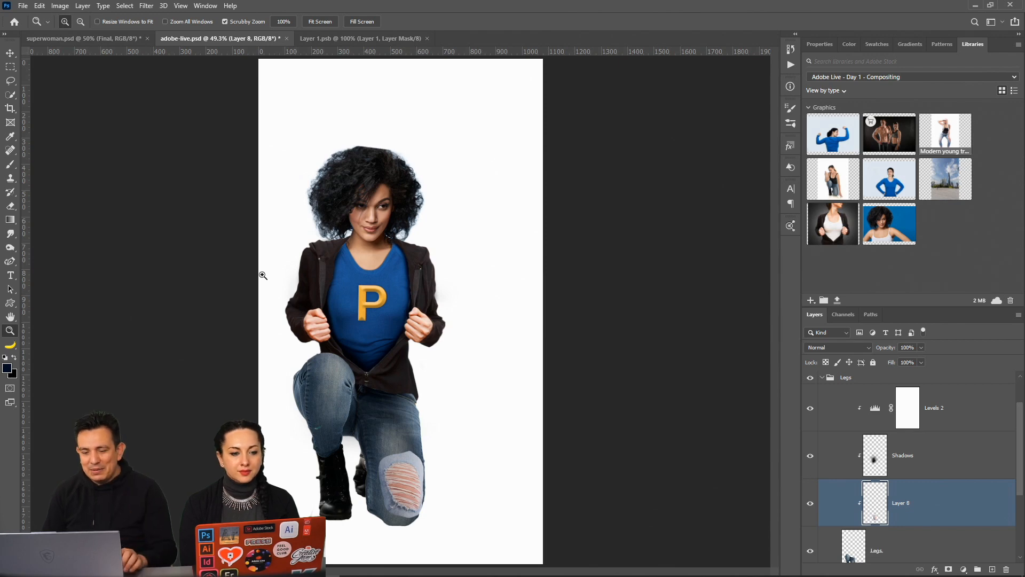
left_click_drag(406, 484, 400, 481)
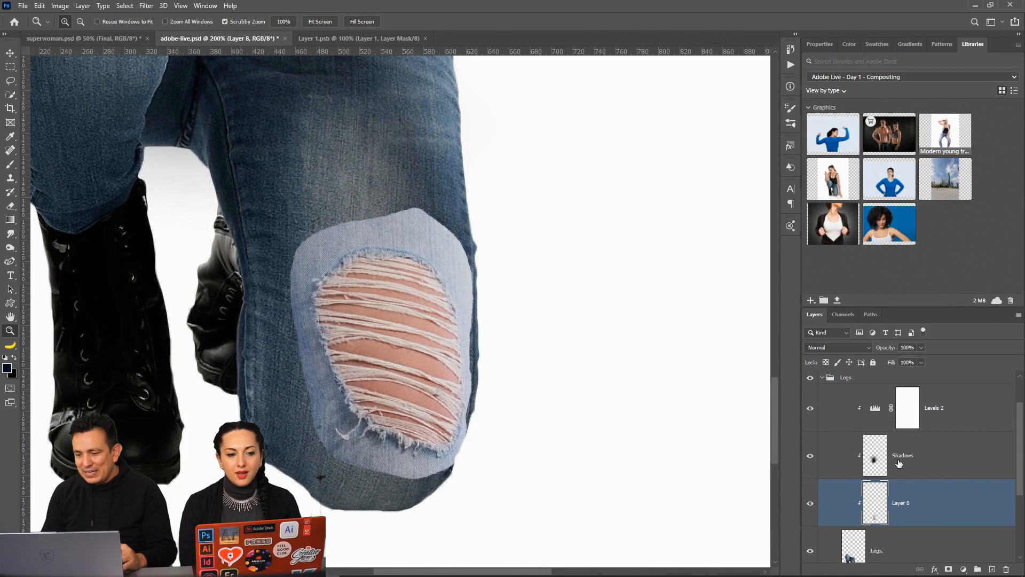
Convert the ripped patch layer to a smart object and darken it using Levels with input values 50, 0.72 and 248
right_click(918, 513)
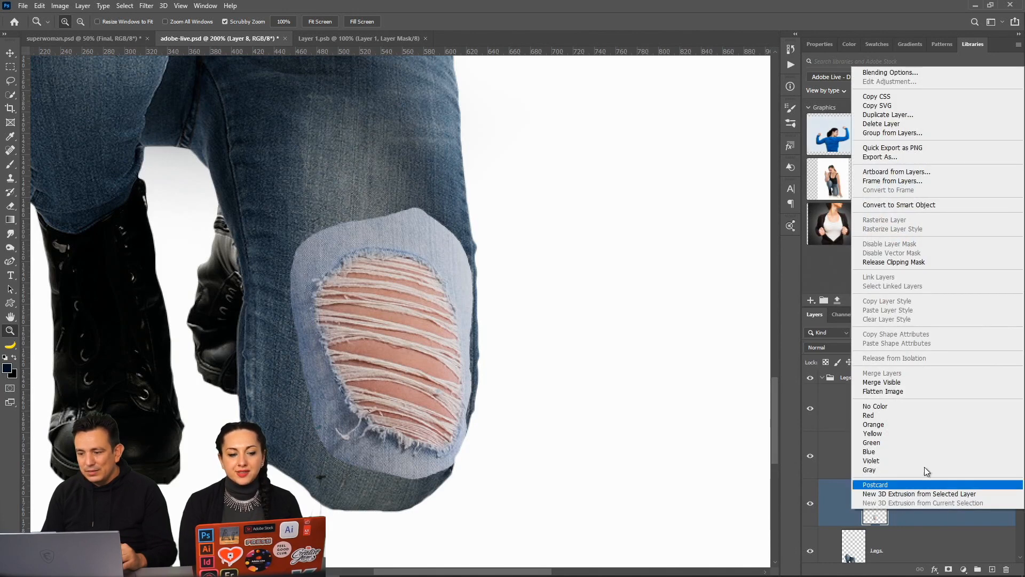
left_click(927, 207)
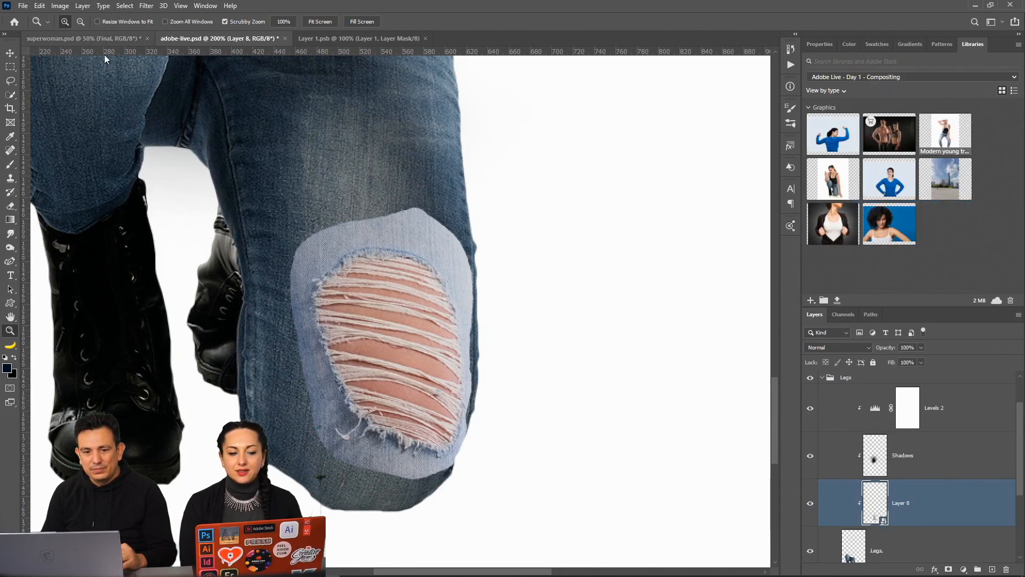
left_click(60, 7)
mouse_move(112, 33)
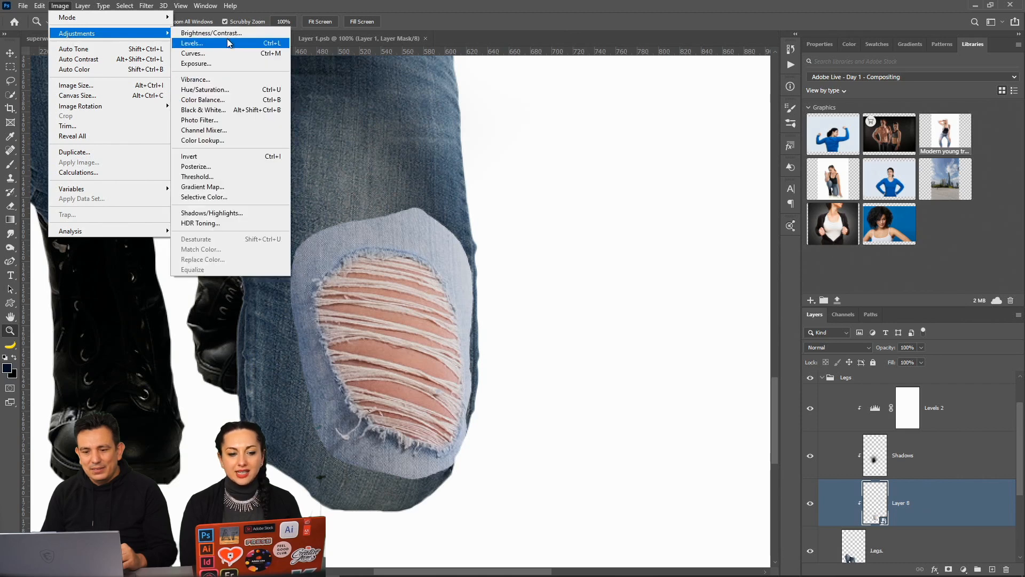
left_click(228, 43)
left_click_drag(508, 121, 613, 135)
left_click_drag(581, 249, 646, 249)
left_click_drag(517, 249, 543, 249)
Set the Levels midtones to 0.93 for the Red channel and 0.92 for Blue, and compare the patch with the original
left_click(575, 171)
left_click(567, 183)
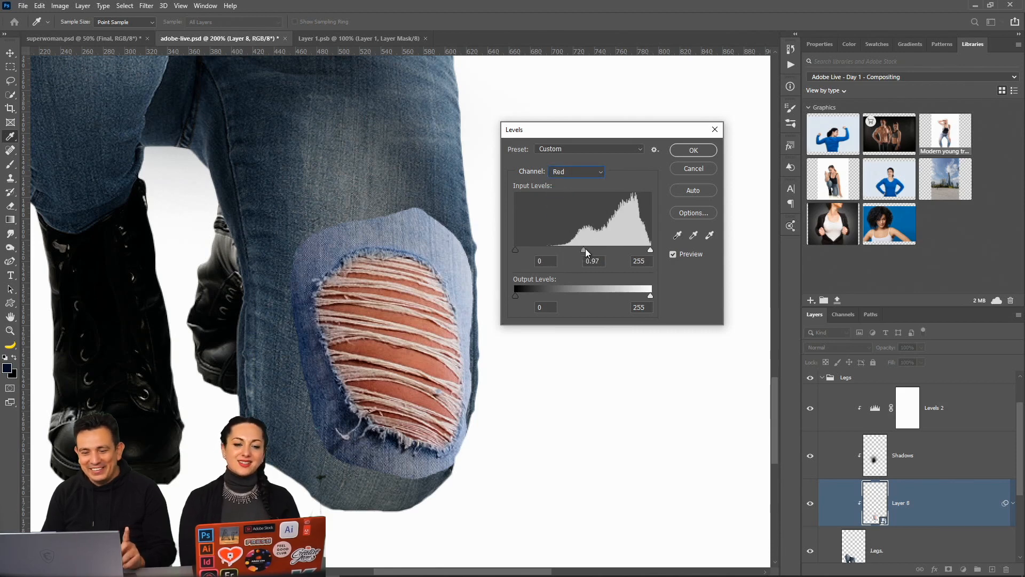
left_click_drag(584, 249, 585, 249)
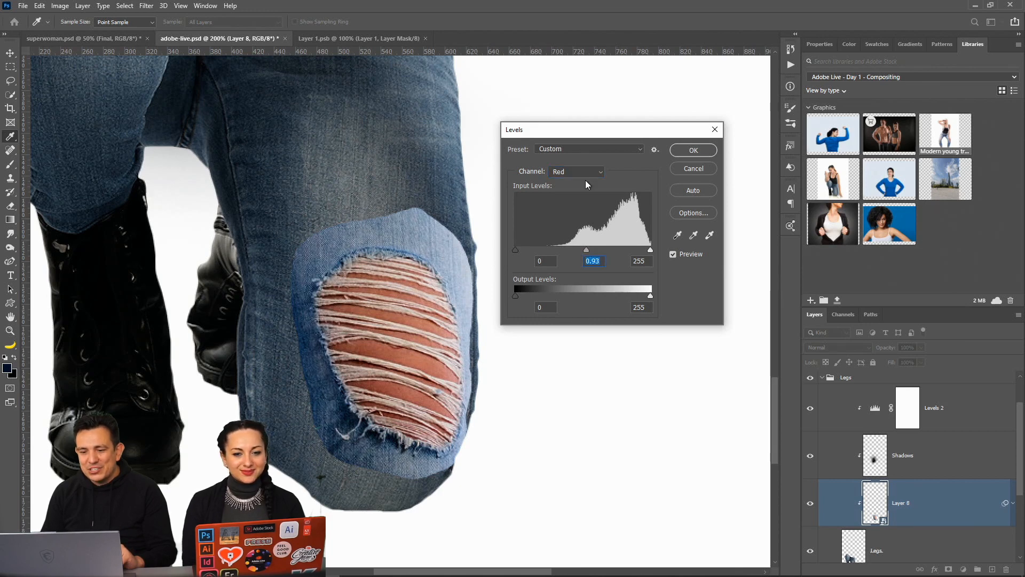
left_click(573, 171)
left_click(567, 208)
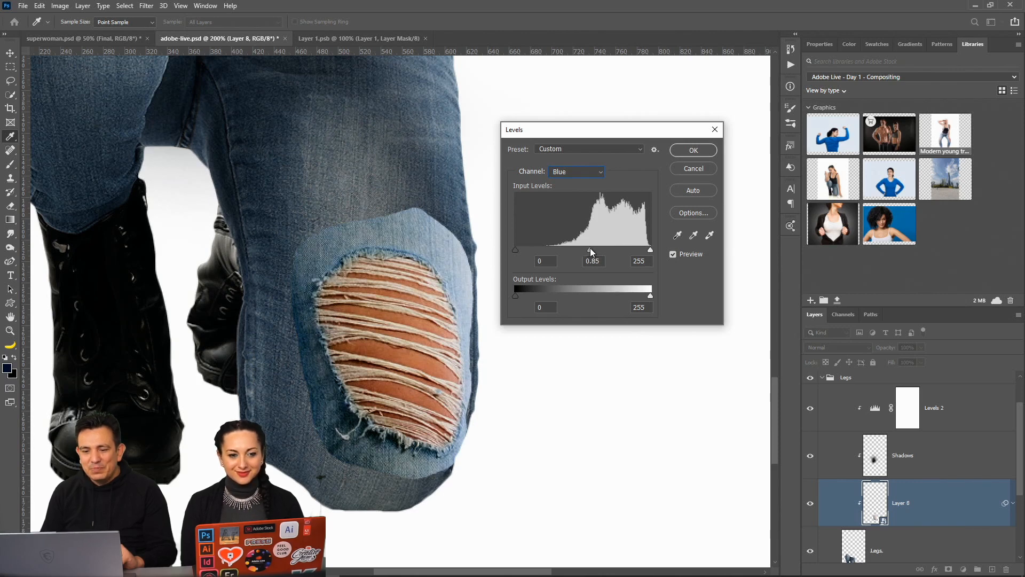
double_click(596, 261)
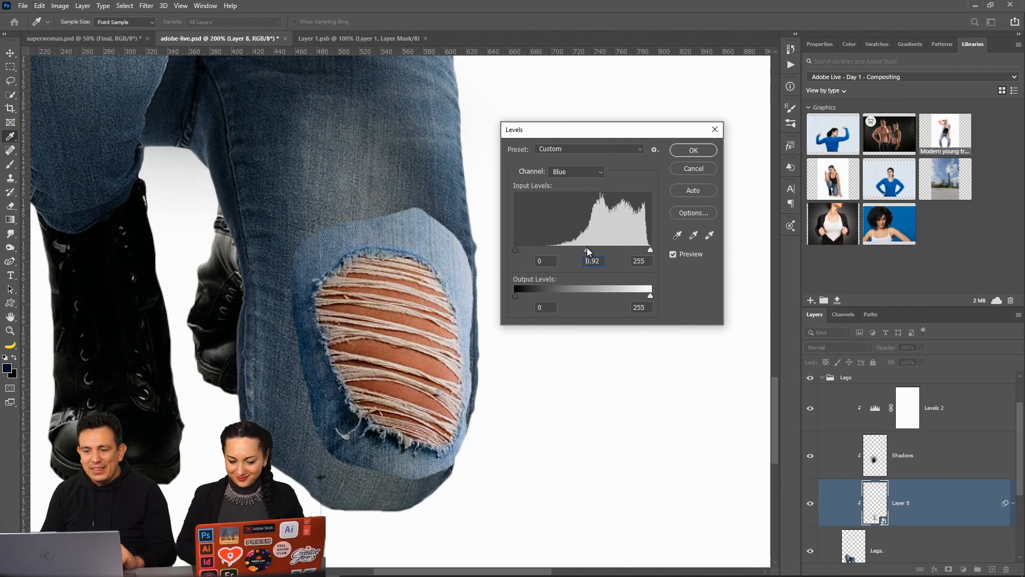
left_click(674, 254)
left_click(673, 254)
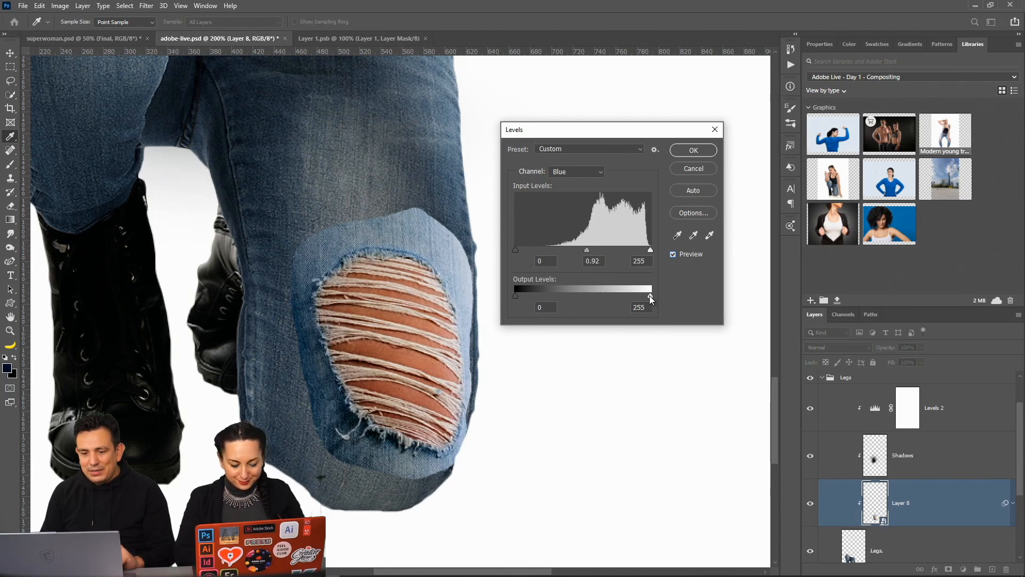
Limit the RGB output levels of the ripped patch to 28 and 233 and apply the Levels adjustment
left_click(600, 171)
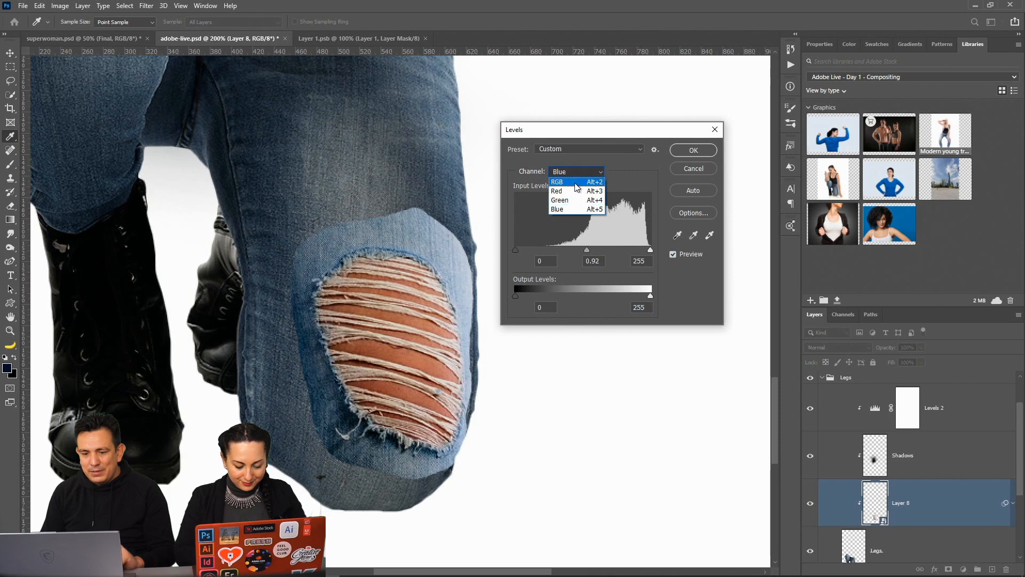
left_click(574, 184)
left_click_drag(645, 294, 641, 295)
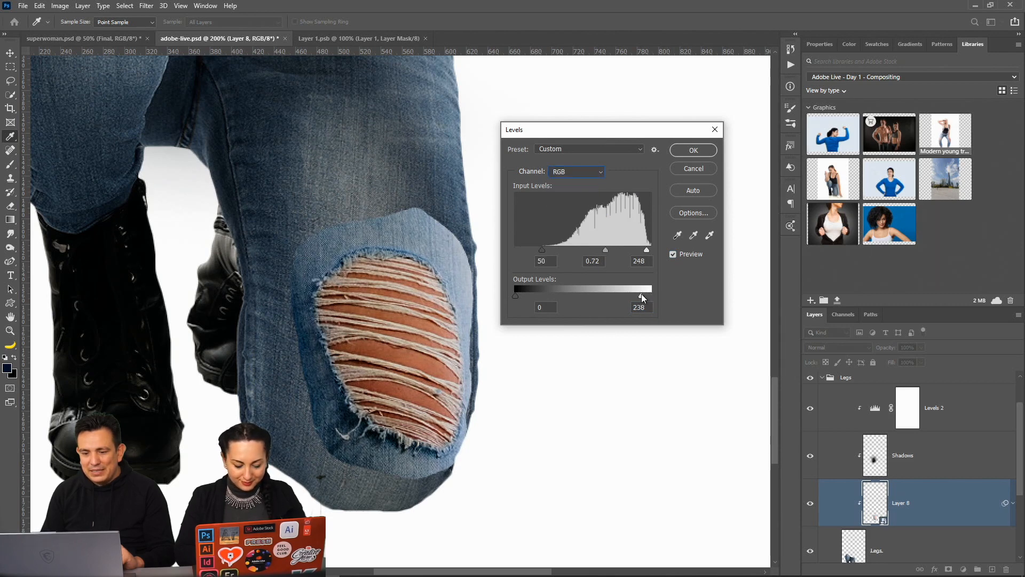
left_click_drag(516, 296, 526, 295)
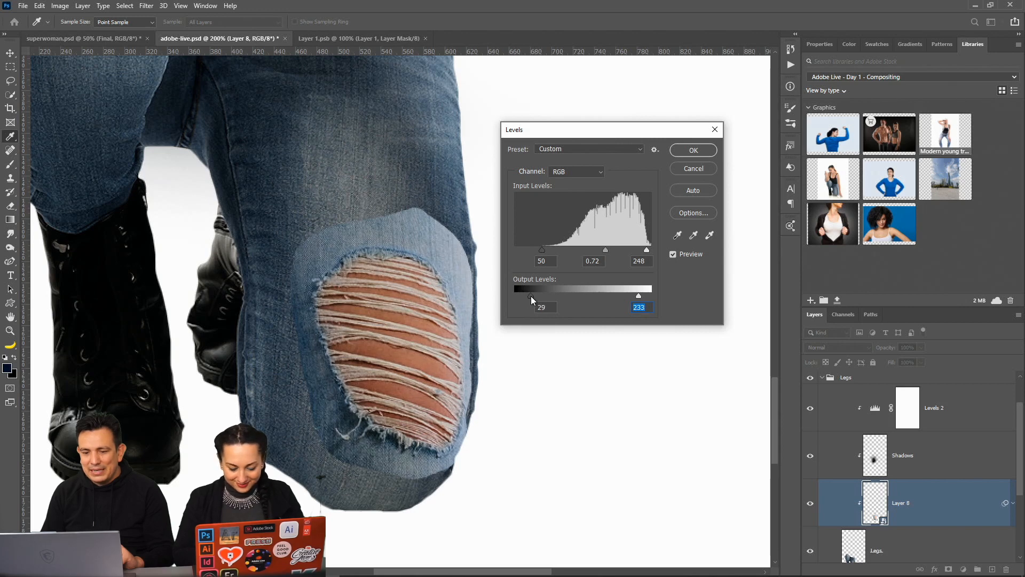
left_click_drag(530, 296, 530, 296)
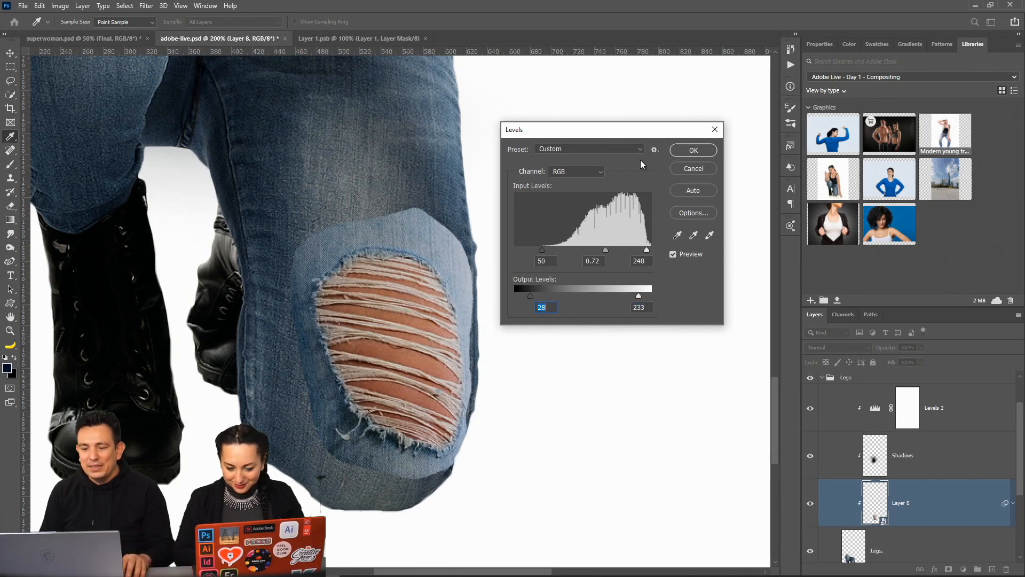
left_click(682, 151)
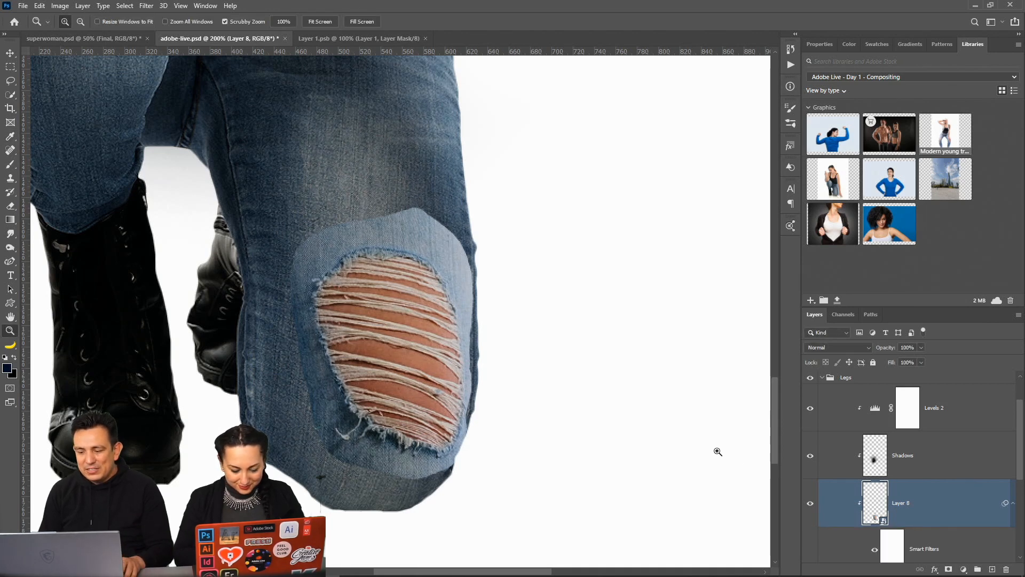
Add a layer mask to the ripped patch and paint out the lighter denim above and along the outer side of the tear
left_click(949, 570)
key("b")
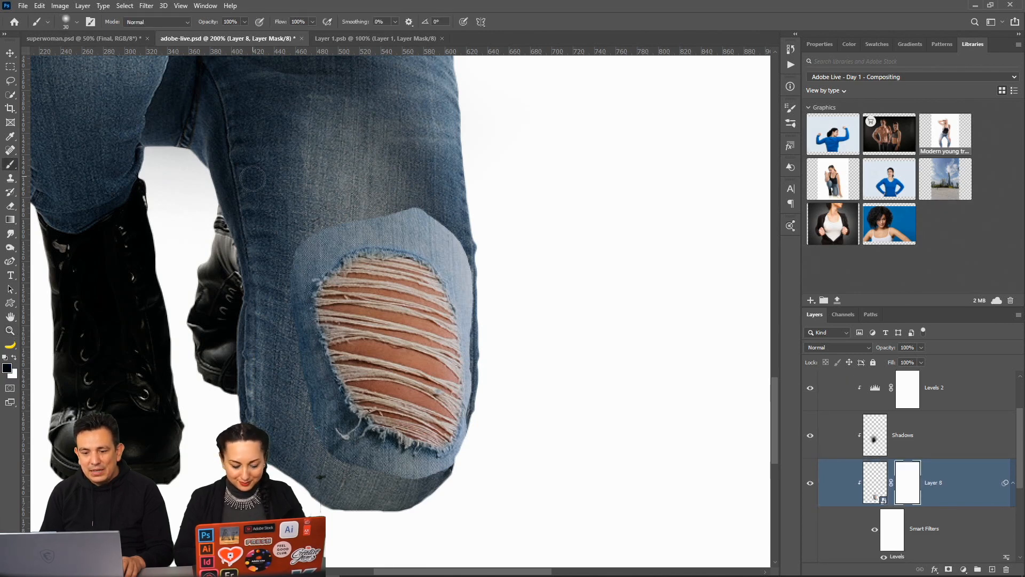
mouse_move(285, 218)
left_mouse_down()
mouse_move(314, 227)
mouse_move(311, 255)
mouse_move(370, 226)
mouse_move(416, 226)
mouse_move(477, 273)
mouse_move(480, 284)
mouse_move(461, 262)
mouse_move(476, 284)
mouse_move(428, 227)
mouse_move(470, 281)
mouse_move(483, 365)
mouse_move(482, 309)
mouse_move(466, 280)
mouse_move(477, 437)
left_mouse_up()
key("bracketleft")
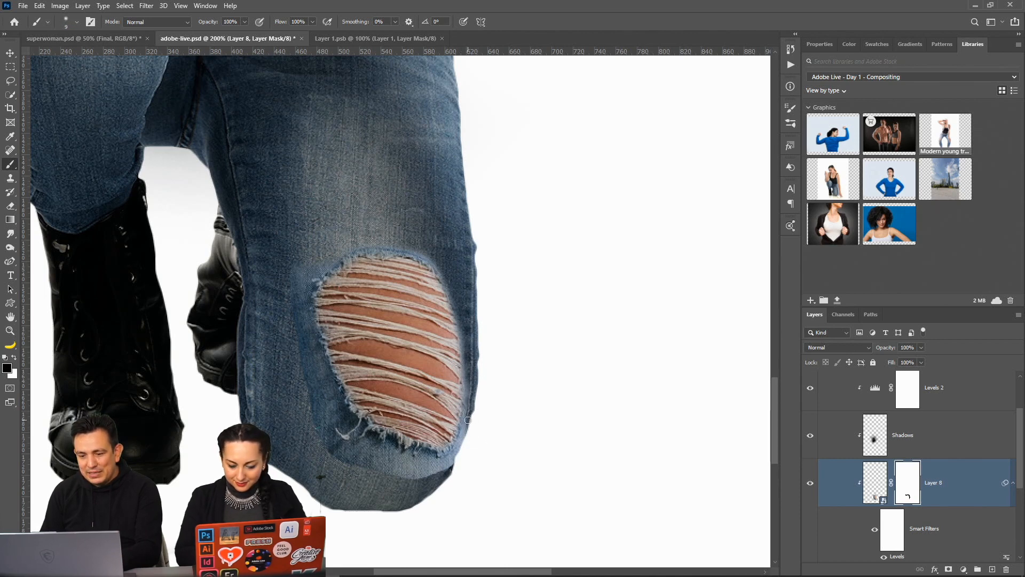
left_click_drag(464, 347, 457, 312)
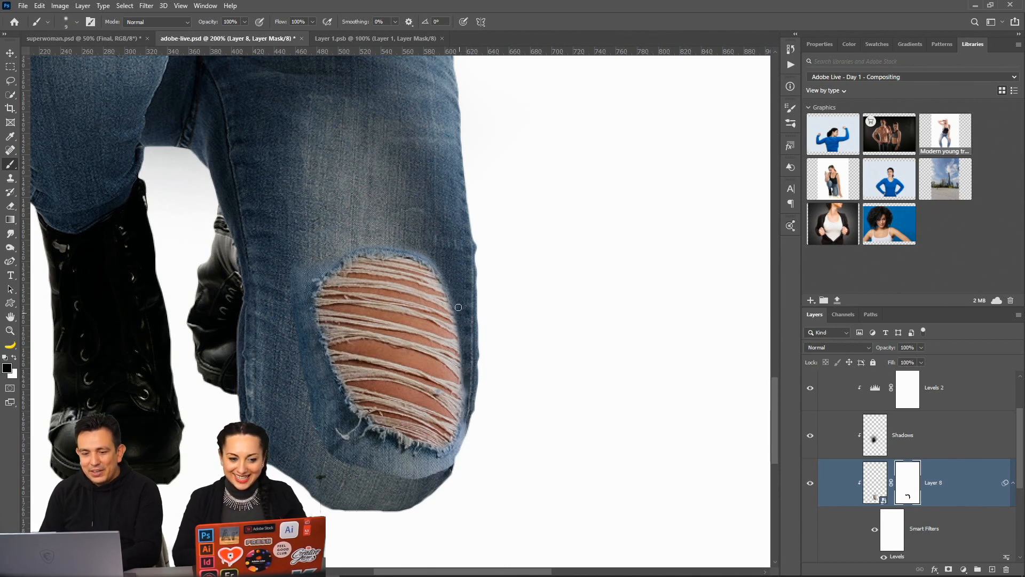
Mask out the remaining patch denim around the tear with a larger brush so its edges blend into the jeans
key("bracketright")
key("bracketright")
key("bracketright")
key("bracketright")
key("bracketright")
mouse_move(302, 336)
left_mouse_down()
mouse_move(321, 401)
mouse_move(314, 414)
mouse_move(348, 422)
mouse_move(321, 424)
mouse_move(324, 436)
mouse_move(359, 461)
mouse_move(366, 449)
mouse_move(390, 475)
mouse_move(402, 466)
mouse_move(383, 455)
mouse_move(452, 475)
mouse_move(425, 464)
mouse_move(455, 464)
mouse_move(475, 438)
mouse_move(459, 460)
mouse_move(475, 373)
mouse_move(464, 299)
left_mouse_up()
key("bracketleft")
key("bracketleft")
key("bracketleft")
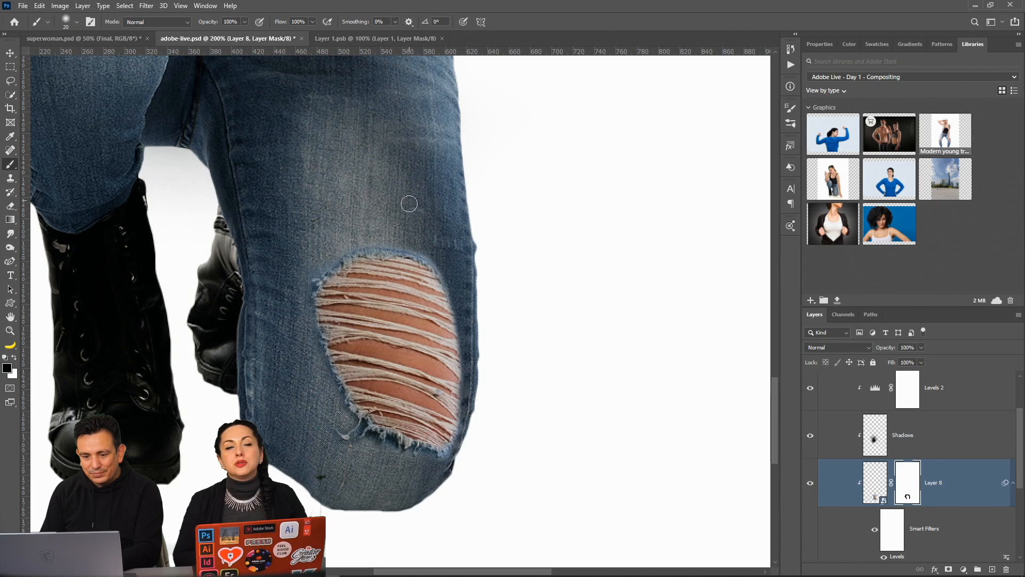
Reposition the ripped patch on the knee, rotate it about 10°, and save the document
double_click(11, 331)
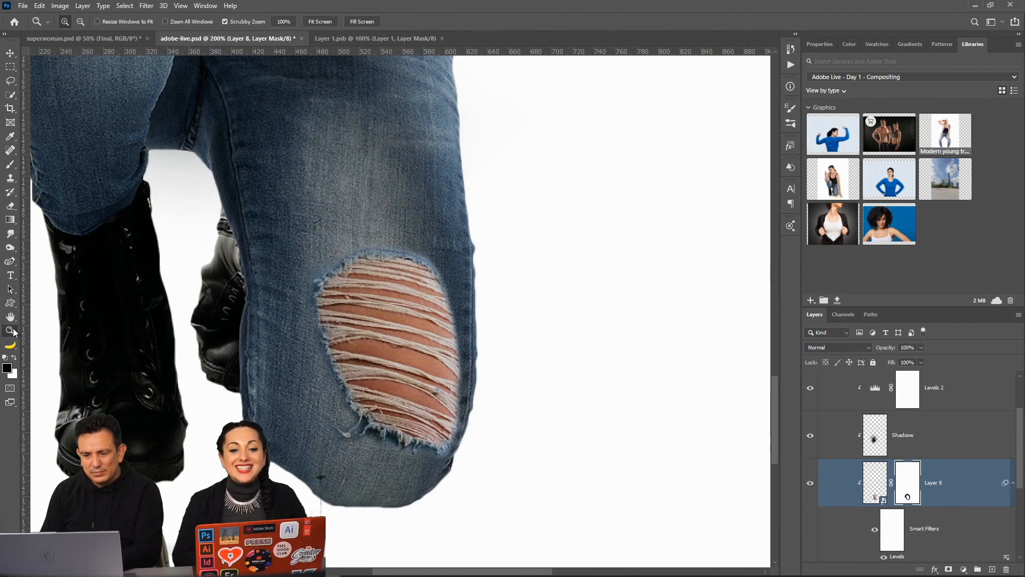
right_click(349, 326)
left_click(352, 333)
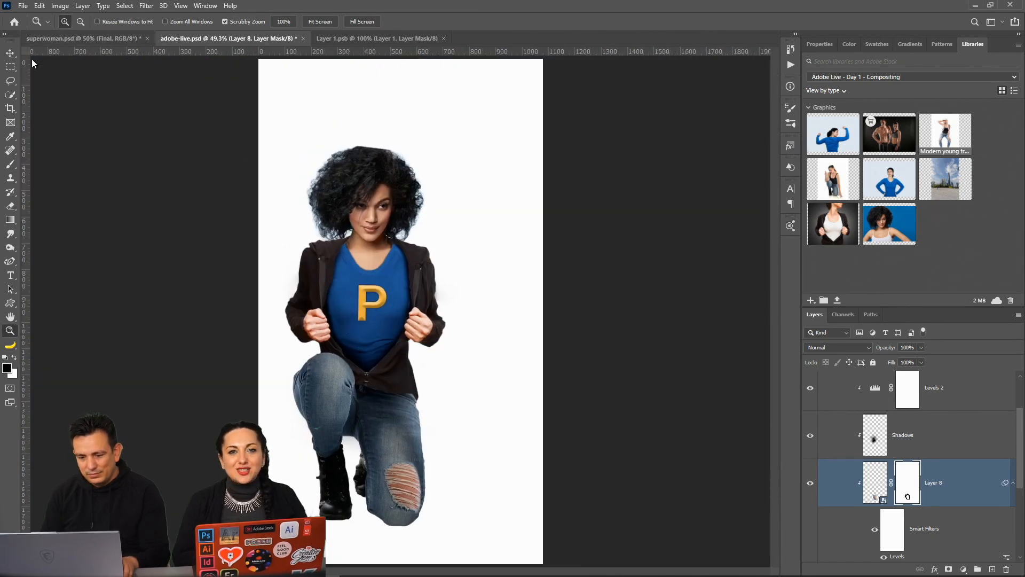
key("v")
left_click_drag(429, 440, 437, 447)
left_click_drag(417, 505, 412, 510)
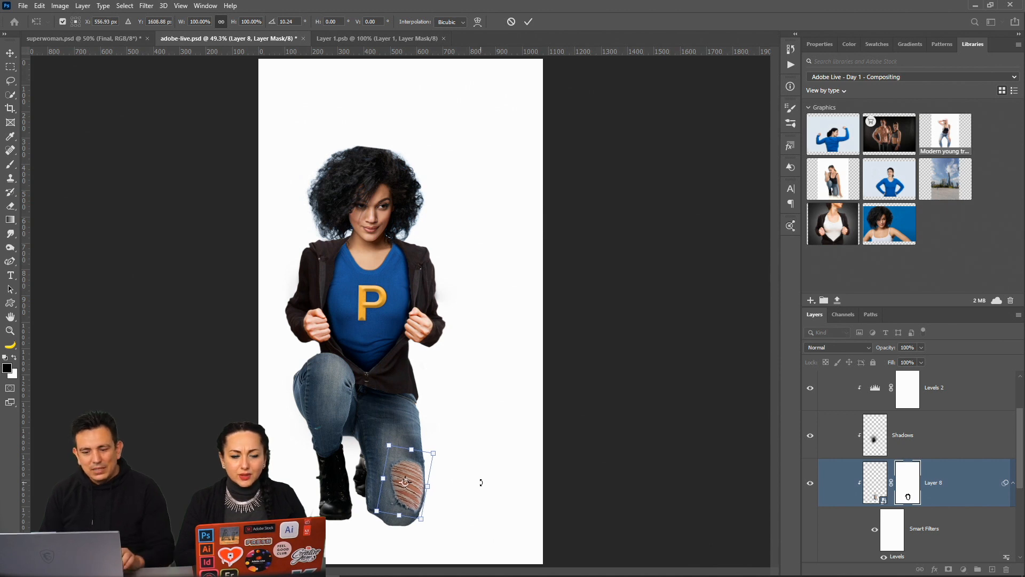
key("Return")
key("m")
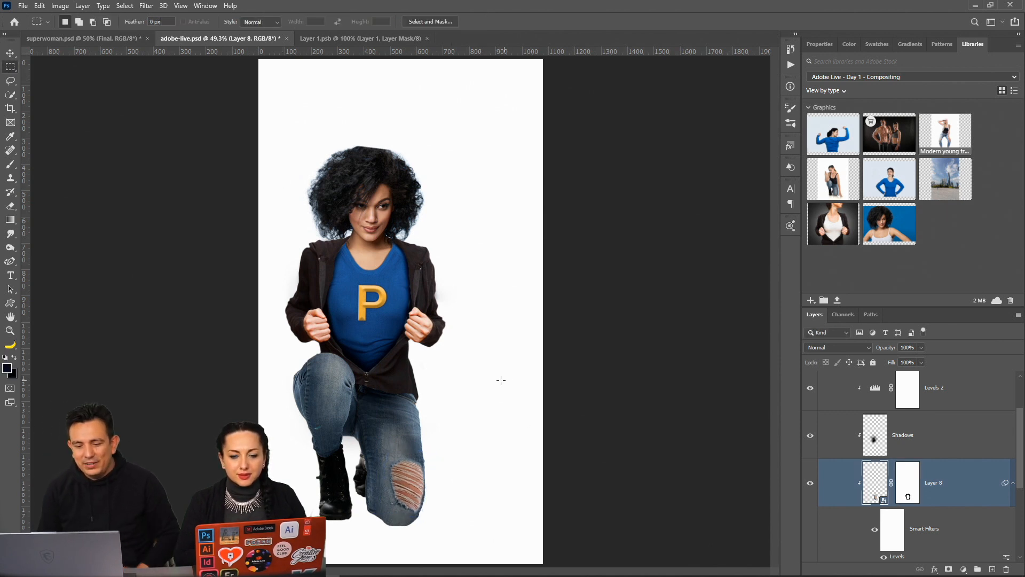
key("ctrl+s")
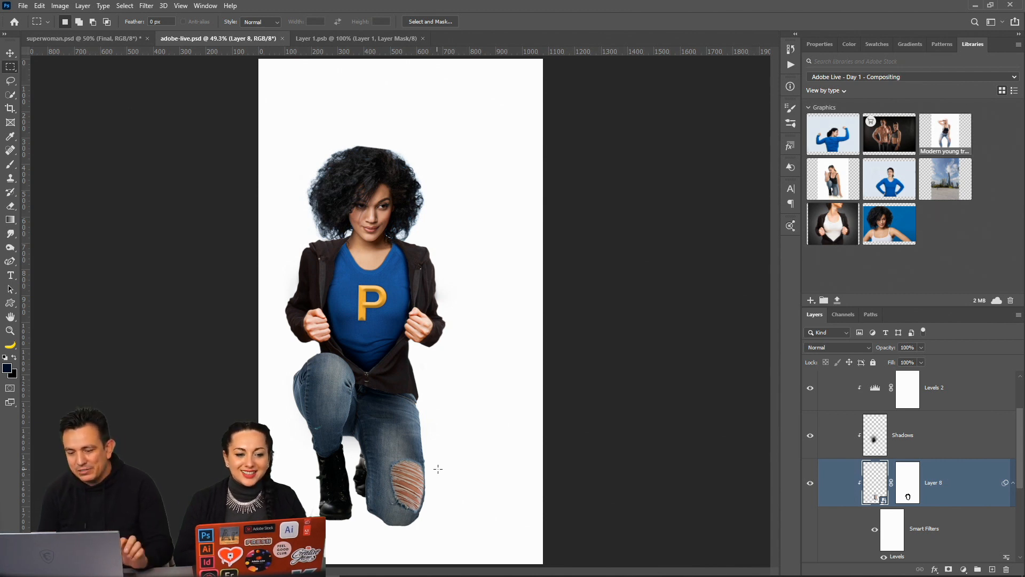
Collapse the ripped patch's smart filter list and the Legs group
left_click(1013, 483)
scroll(845, 460, "up", 3)
left_click(823, 426)
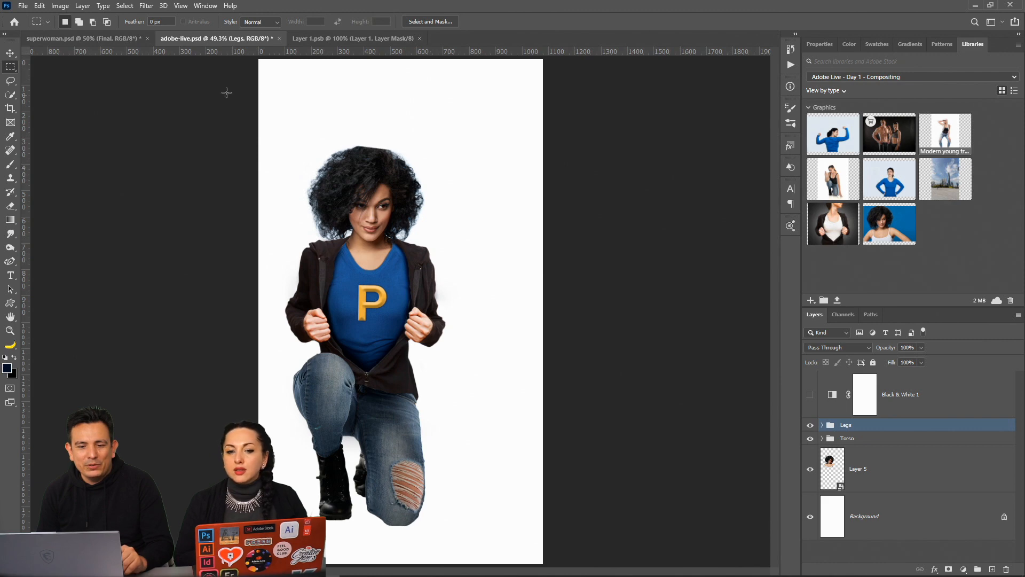
Close the Layer 1.psb document and return to adobe-live.psd
left_click(110, 40)
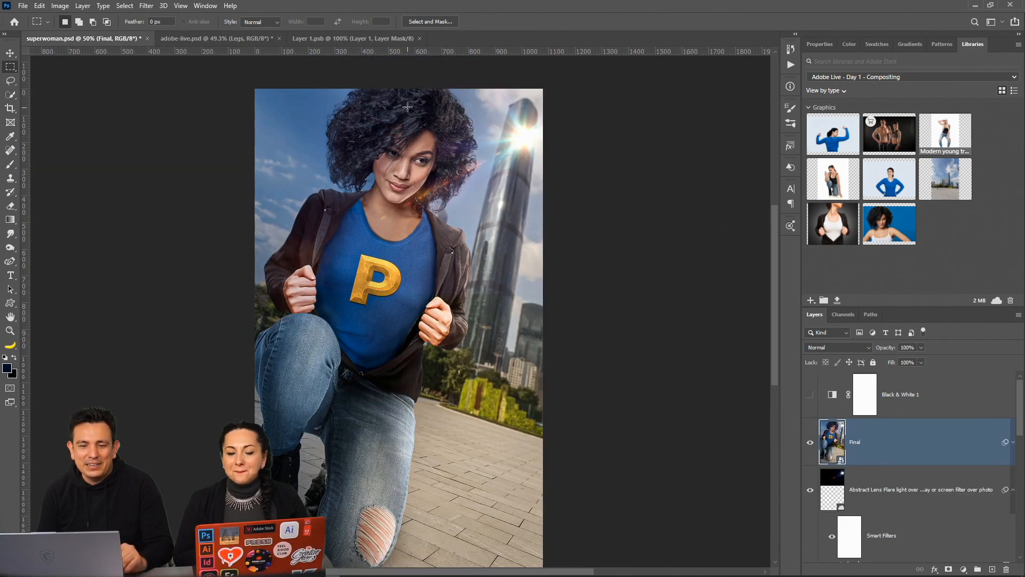
left_click(360, 38)
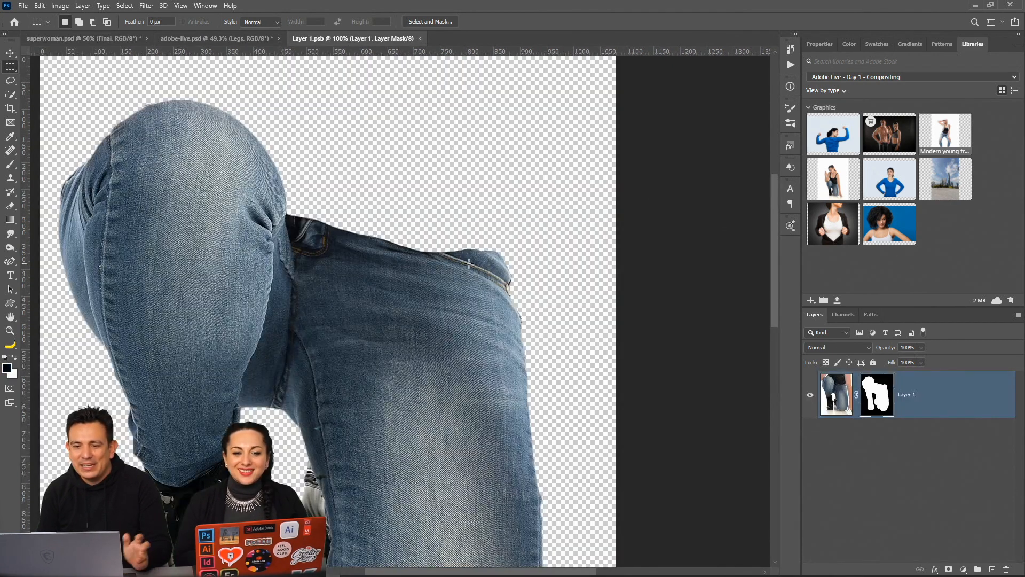
left_click(419, 38)
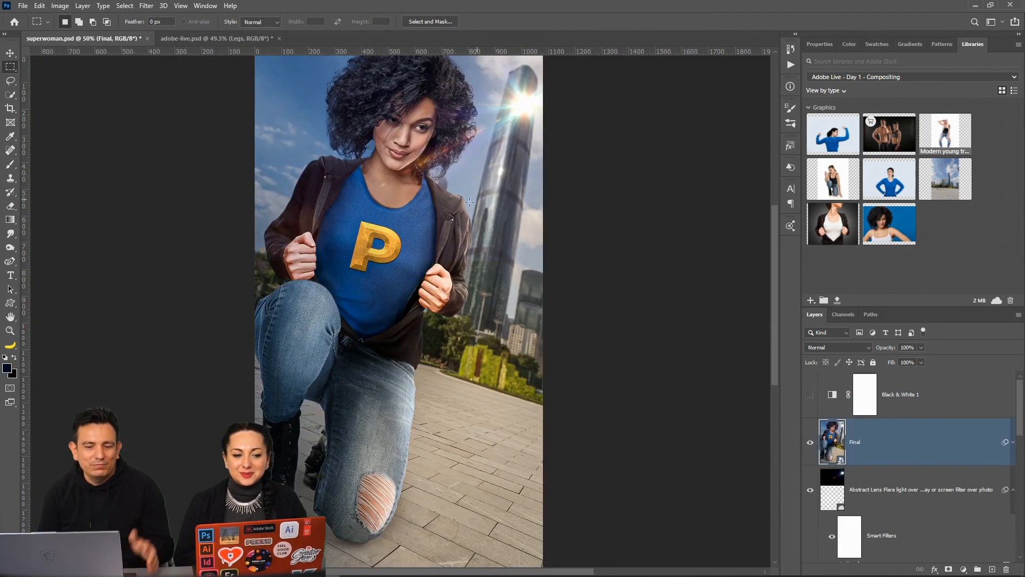
left_click(243, 41)
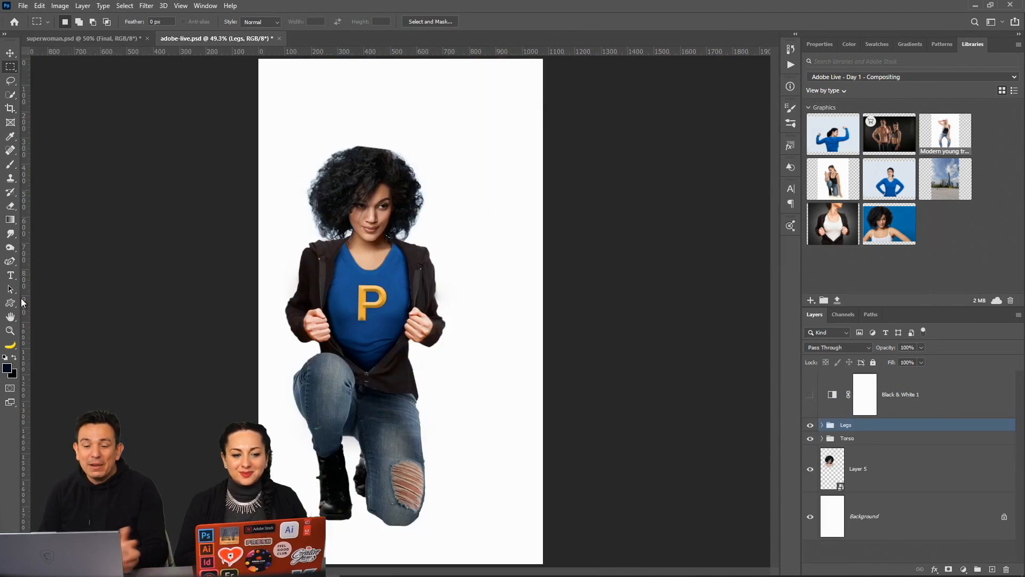
Lasso the upper-left edge of the hair on Layer 5 and copy it to a new layer directly above
left_click(10, 331)
left_click(448, 236)
left_click(851, 477)
left_click(10, 81)
mouse_move(331, 143)
left_mouse_down()
mouse_move(288, 236)
mouse_move(251, 268)
mouse_move(202, 168)
left_mouse_up()
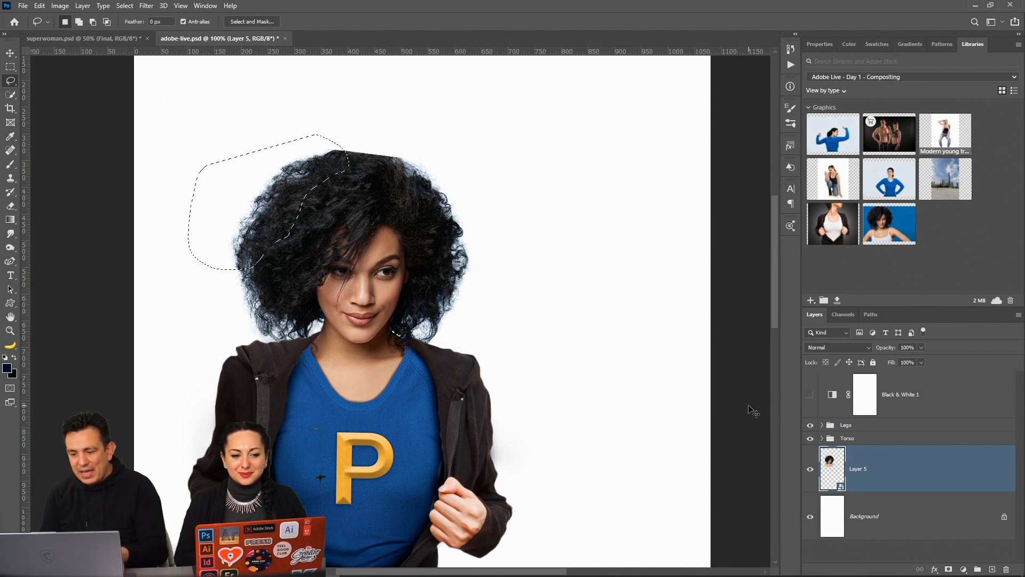
key("ctrl+j")
left_click_drag(853, 469, 863, 419)
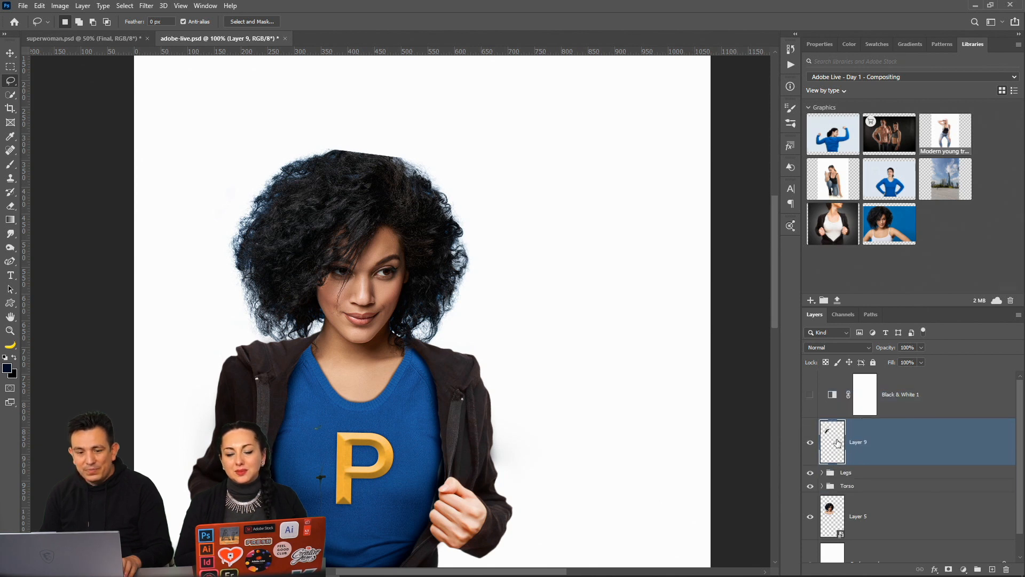
key("ctrl+z")
Move the copied hair piece over the flat top of the head and rotate it about 66°
left_click(11, 54)
left_click_drag(384, 140, 473, 221)
left_click_drag(319, 189, 354, 179)
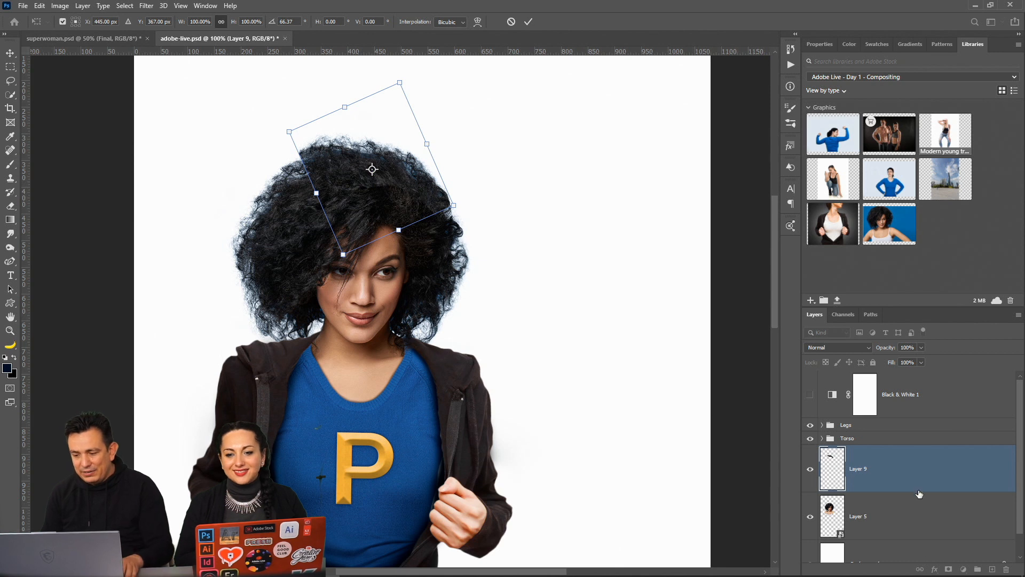
key("Return")
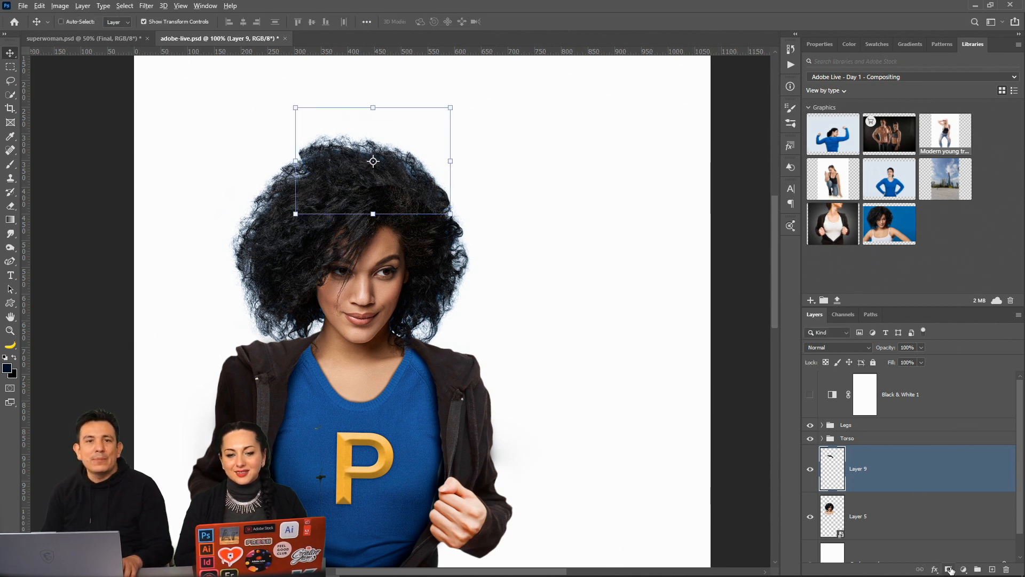
Add a black mask to the hair piece and paint with white to reveal it along the crown
left_click(950, 570, "alt")
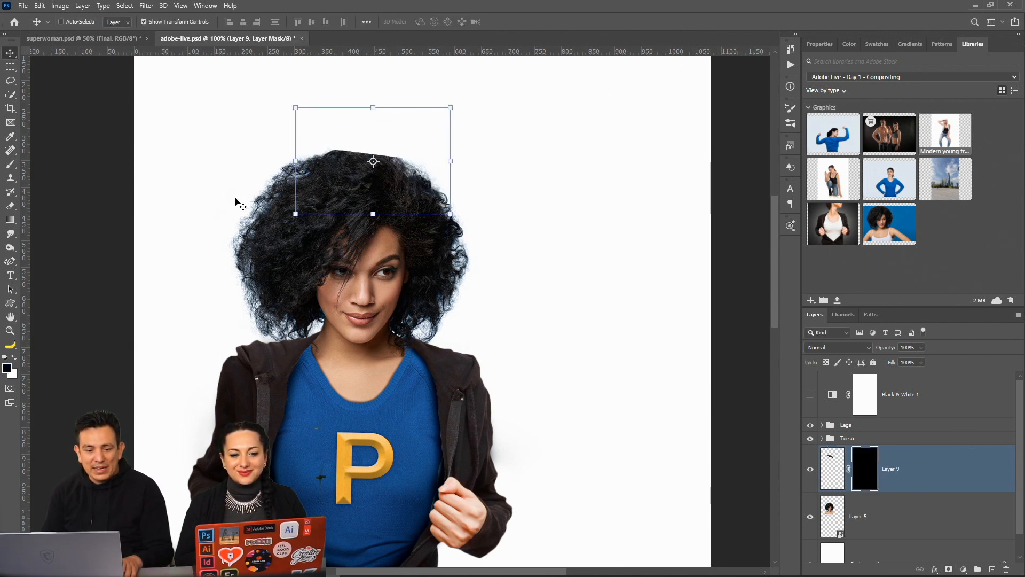
left_click(10, 164)
key("x")
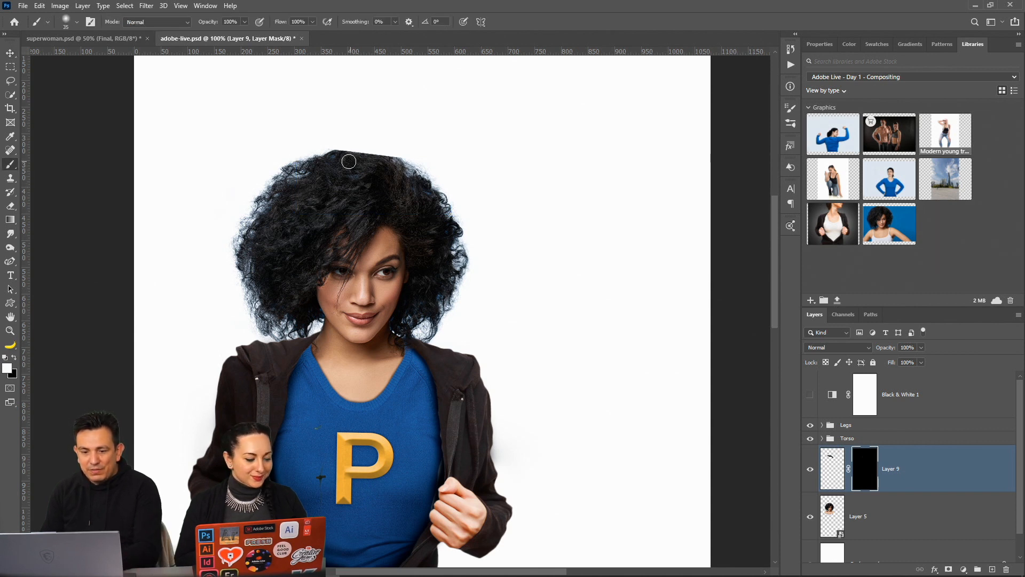
key("]")
mouse_move(342, 158)
left_mouse_down()
mouse_move(362, 171)
mouse_move(381, 156)
mouse_move(391, 172)
mouse_move(400, 166)
mouse_move(338, 157)
mouse_move(316, 172)
mouse_move(324, 159)
mouse_move(315, 180)
left_mouse_up()
Rotate the masked hair piece about -8.9° and shift it slightly sideways over the crown
left_click(13, 54)
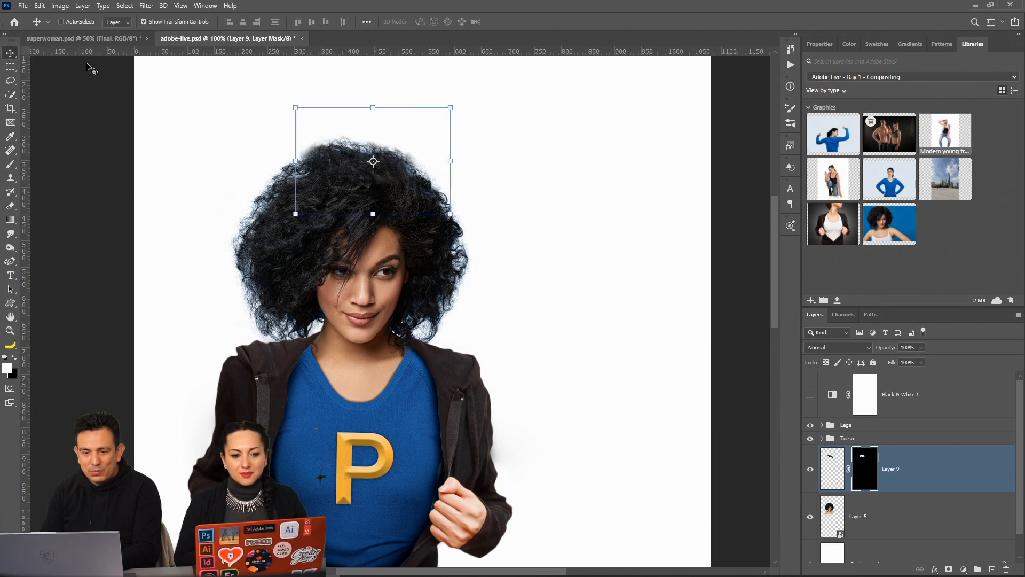
left_click_drag(286, 101, 277, 114)
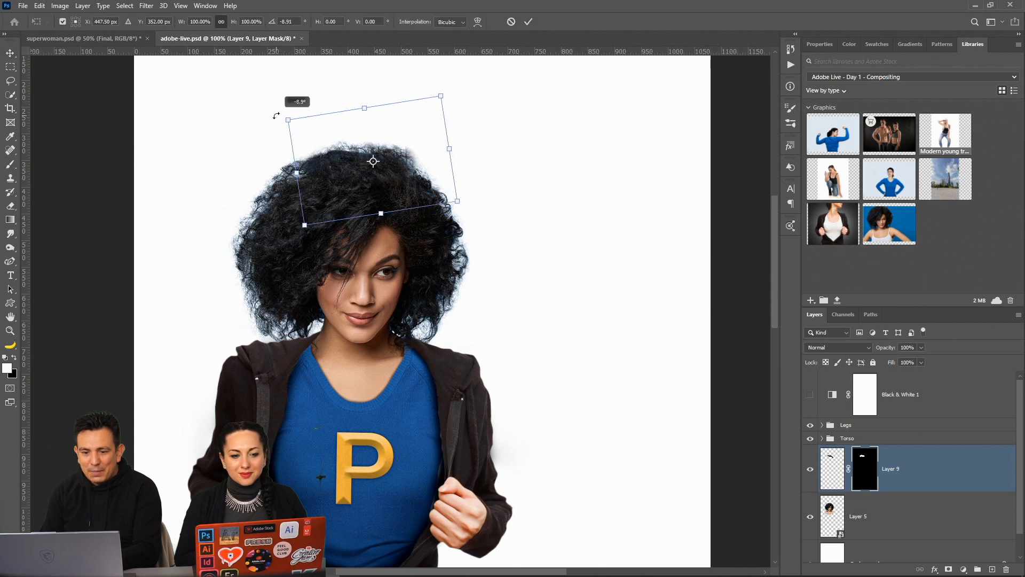
left_click_drag(398, 174, 403, 175)
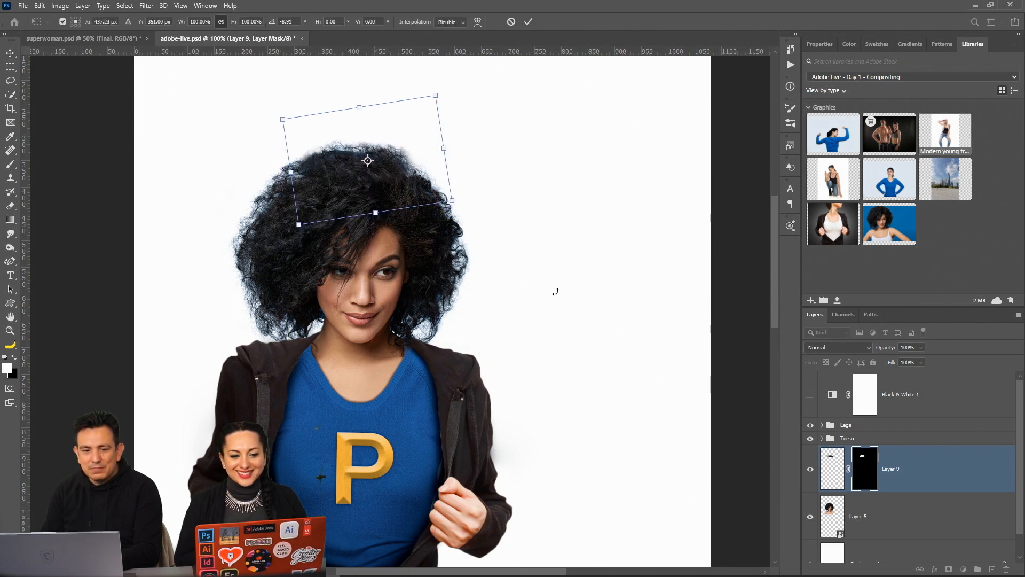
Delete the masked hair piece layer above Layer 5 and save the document
left_click(10, 67)
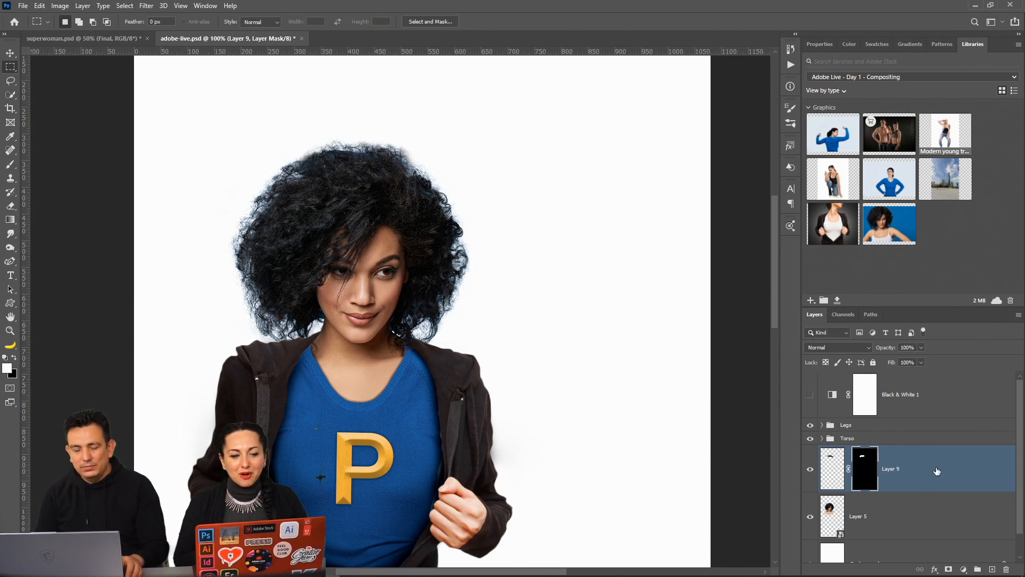
key("Delete")
left_click(10, 332)
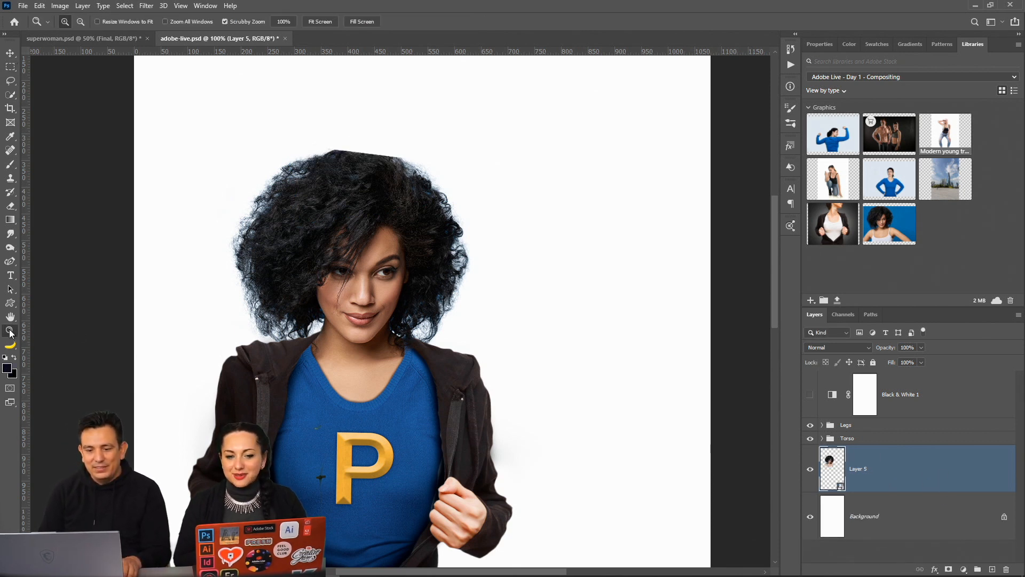
right_click(361, 269)
left_click(371, 277)
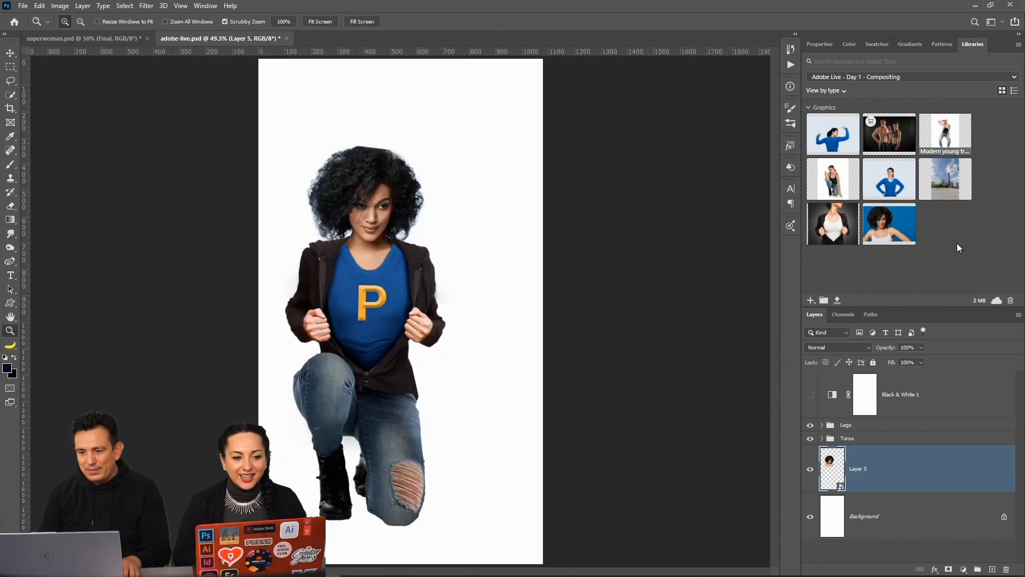
left_click_drag(375, 225, 424, 283)
scroll(424, 283, "up", 3)
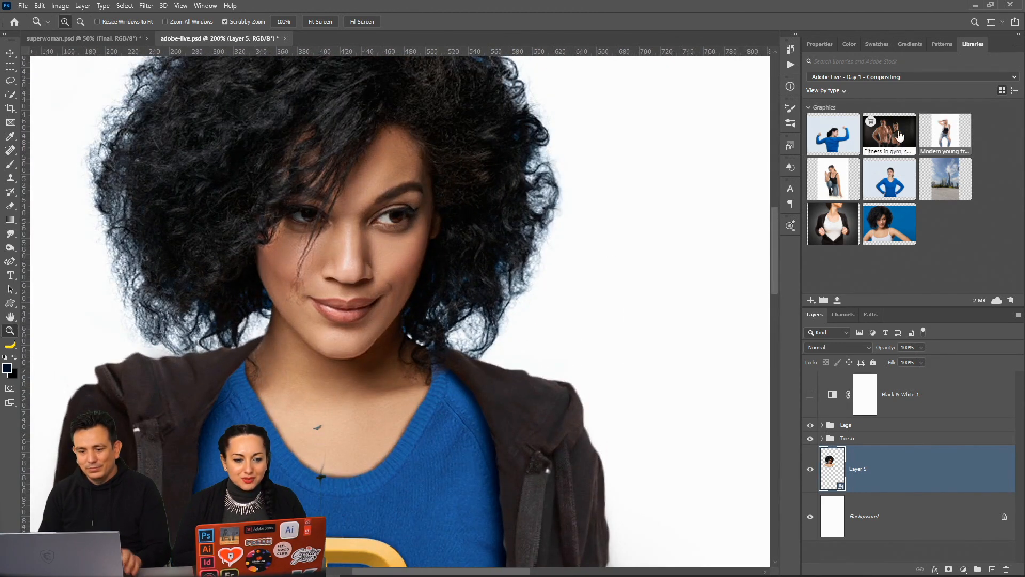
scroll(486, 302, "up", 1)
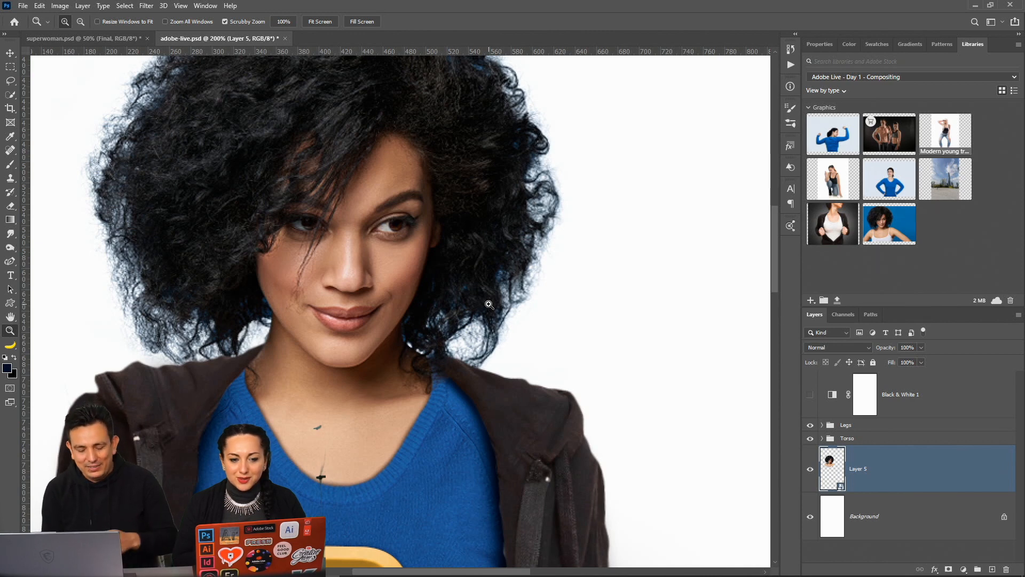
key("ctrl+s")
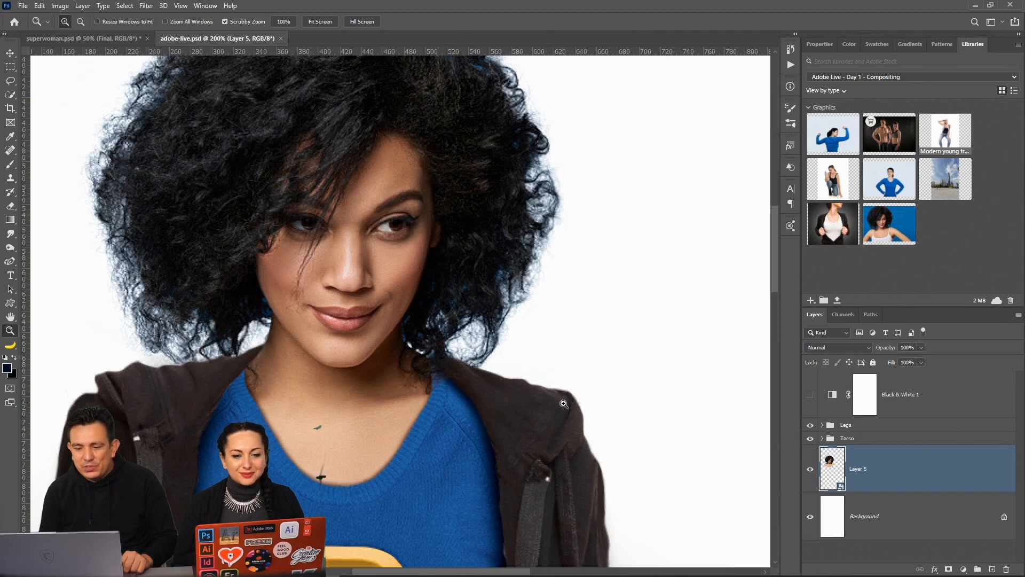
Select Layer 2 inside the Torso group and brush away the gray haze beside the jacket sleeve
scroll(564, 403, "down", 5)
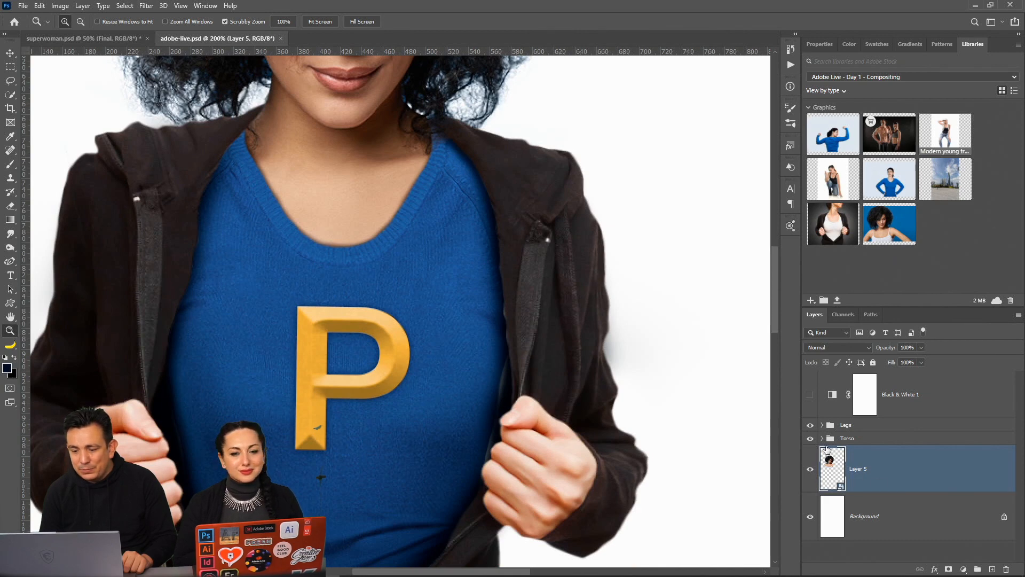
left_click(810, 438)
left_click(811, 438)
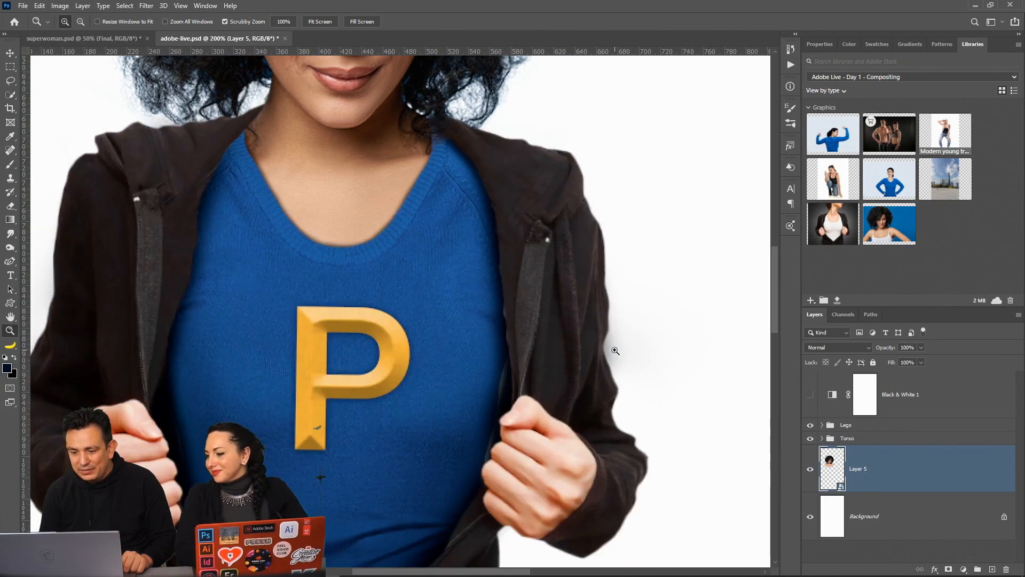
left_click(615, 374)
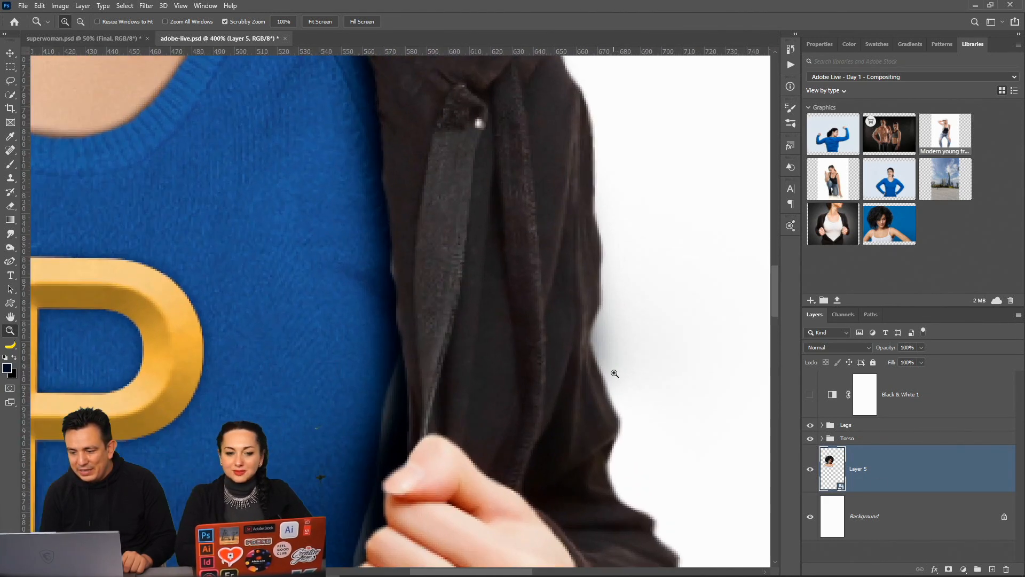
left_click(824, 438)
scroll(817, 443, "down", 3)
left_click(810, 437)
left_click(810, 437)
left_click(903, 448)
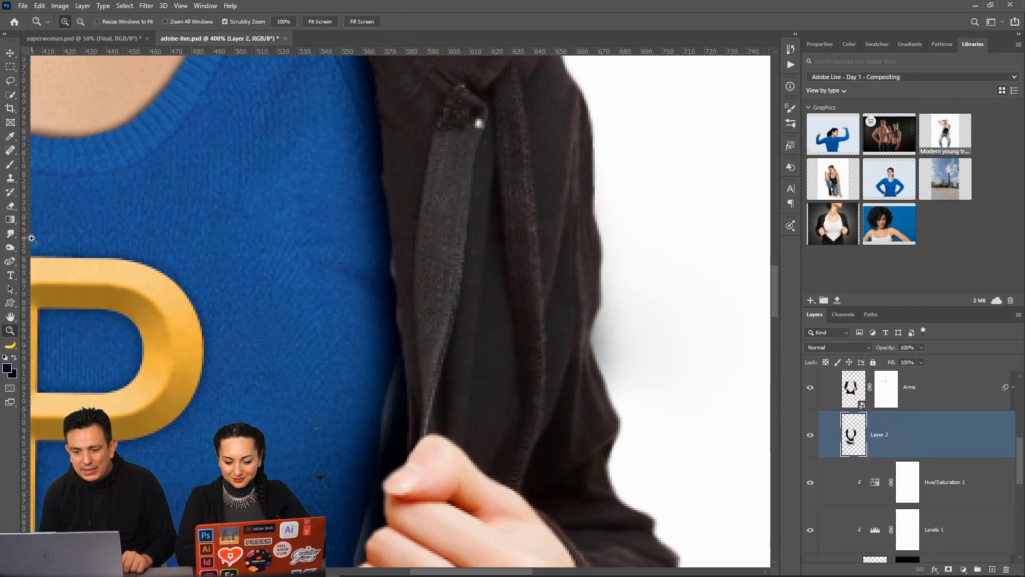
left_click(11, 164)
mouse_move(604, 333)
left_mouse_down()
mouse_move(613, 361)
mouse_move(619, 313)
mouse_move(621, 360)
mouse_move(604, 389)
left_mouse_up()
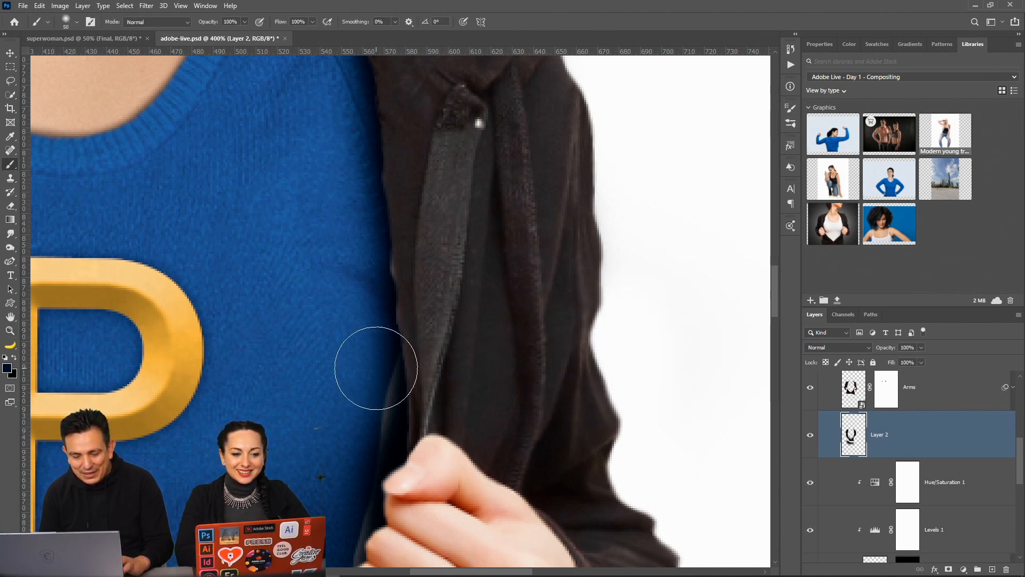
Try to paint the strip between sweater and jacket above the fist with a sampled dark blue
left_click(365, 453, "alt")
left_click_drag(416, 438, 447, 415)
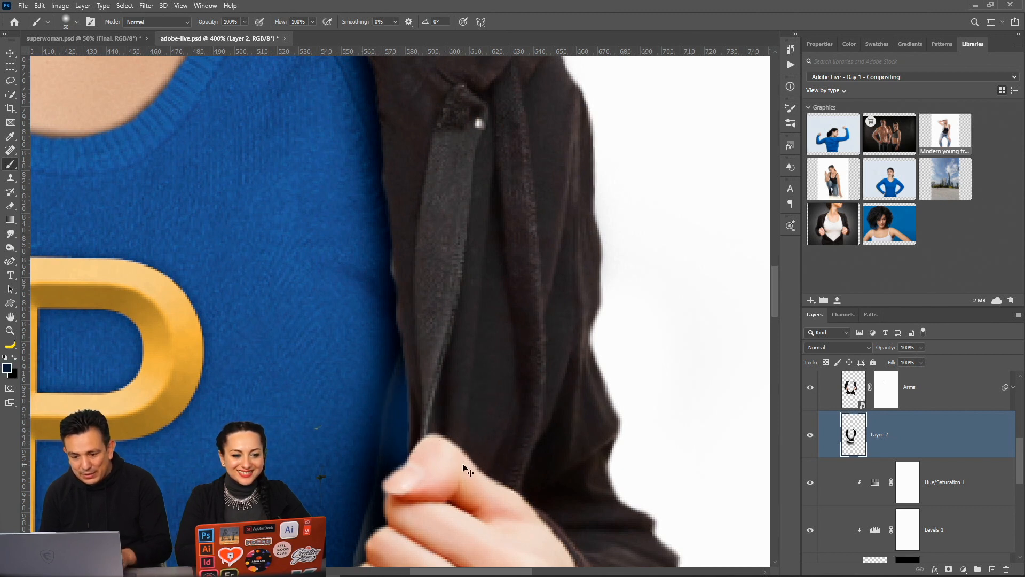
key("ctrl+z")
Sample the near-black shadow color and paint over the gap between sweater and jacket above the fist on Layer 2
left_click(404, 436, "alt")
left_click_drag(416, 421, 430, 404)
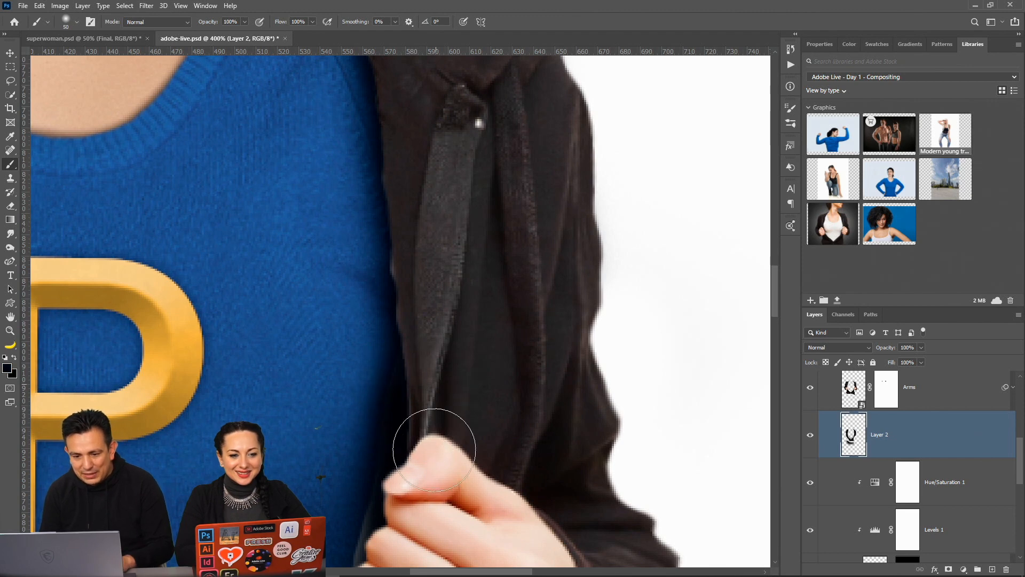
left_click_drag(464, 285, 462, 132)
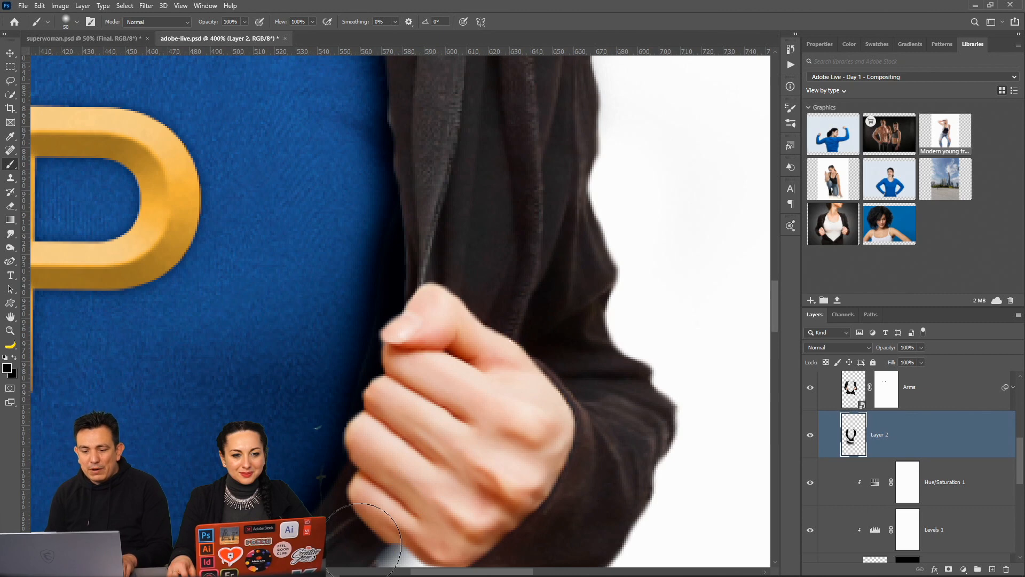
mouse_move(512, 393)
left_mouse_down()
mouse_move(481, 435)
mouse_move(450, 526)
left_mouse_up()
left_click_drag(475, 306, 420, 416)
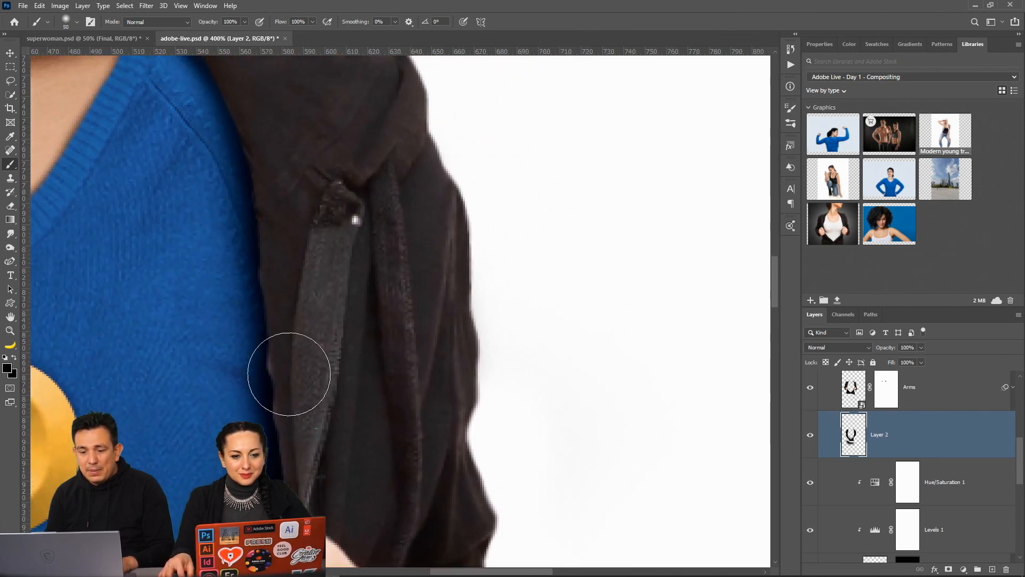
Lasso the outer part of the jacket from the collar down the sleeve to the cuff beside the P lettering
double_click(10, 331)
left_click(421, 337)
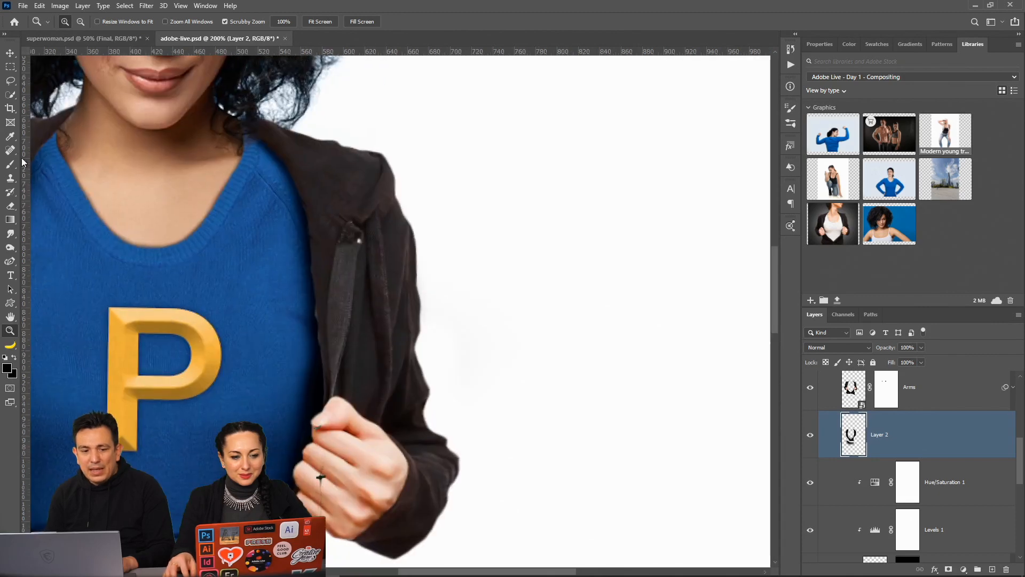
key("l")
left_click_drag(315, 124, 268, 113)
mouse_move(329, 224)
left_mouse_down()
mouse_move(347, 272)
mouse_move(356, 364)
left_mouse_up()
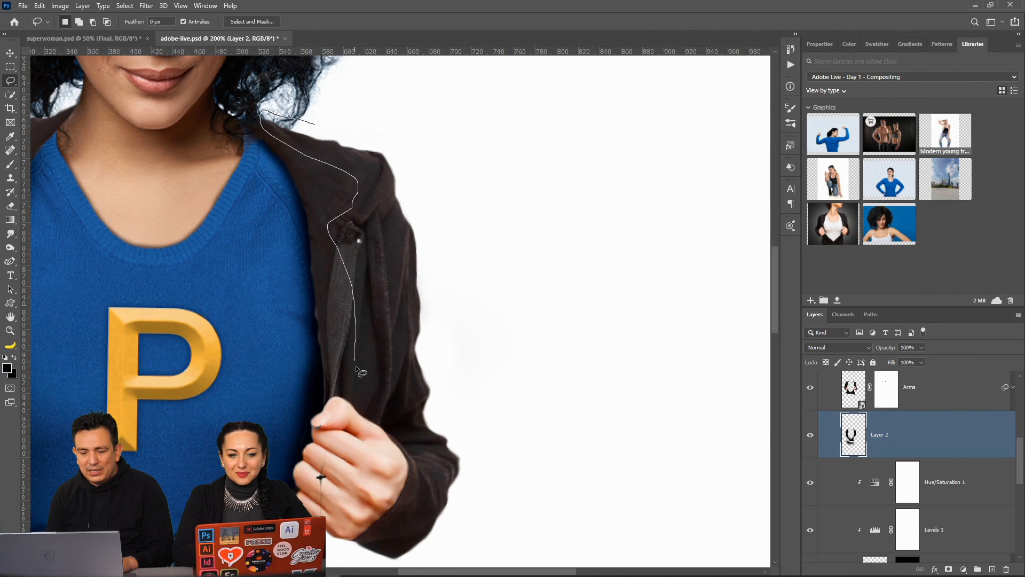
mouse_move(451, 565)
left_mouse_down()
mouse_move(505, 469)
mouse_move(449, 339)
mouse_move(447, 189)
mouse_move(381, 141)
mouse_move(317, 123)
left_mouse_up()
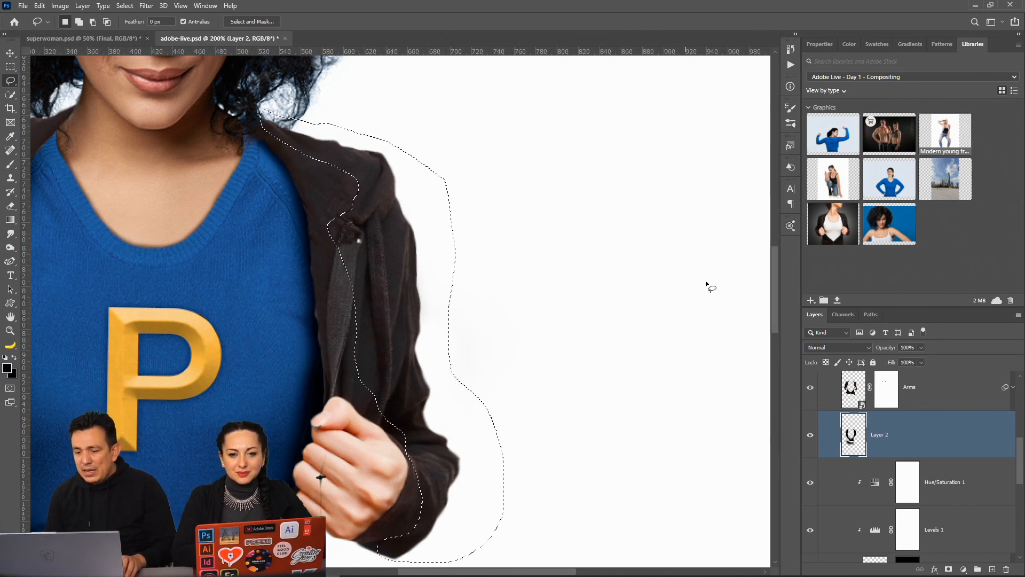
Try to copy the lassoed sleeve area from the whole Torso group
scroll(920, 482, "up", 3)
scroll(920, 483, "down", 2)
scroll(920, 483, "up", 2)
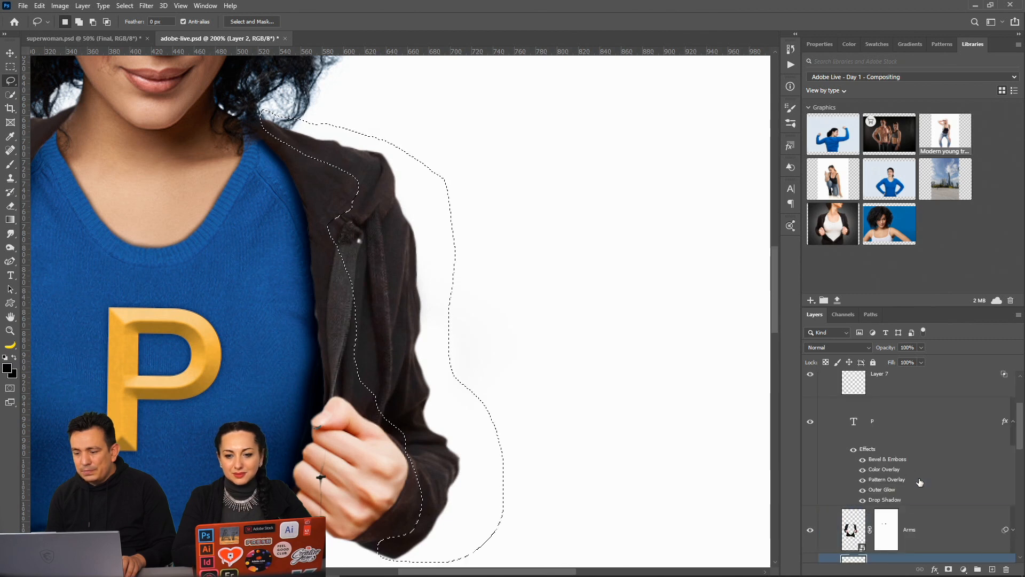
scroll(920, 482, "down", 5)
left_click(845, 439)
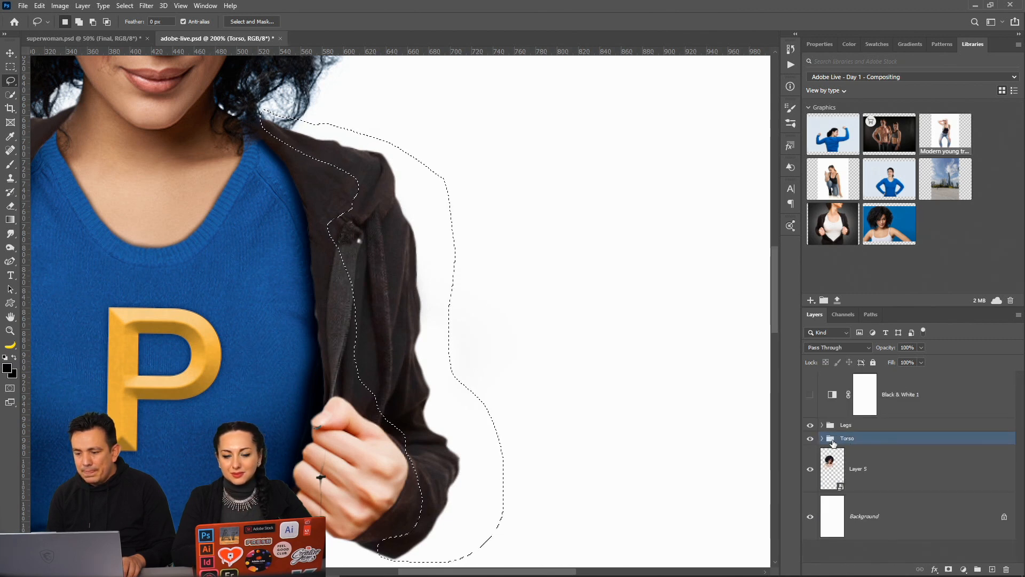
scroll(834, 444, "up", 1)
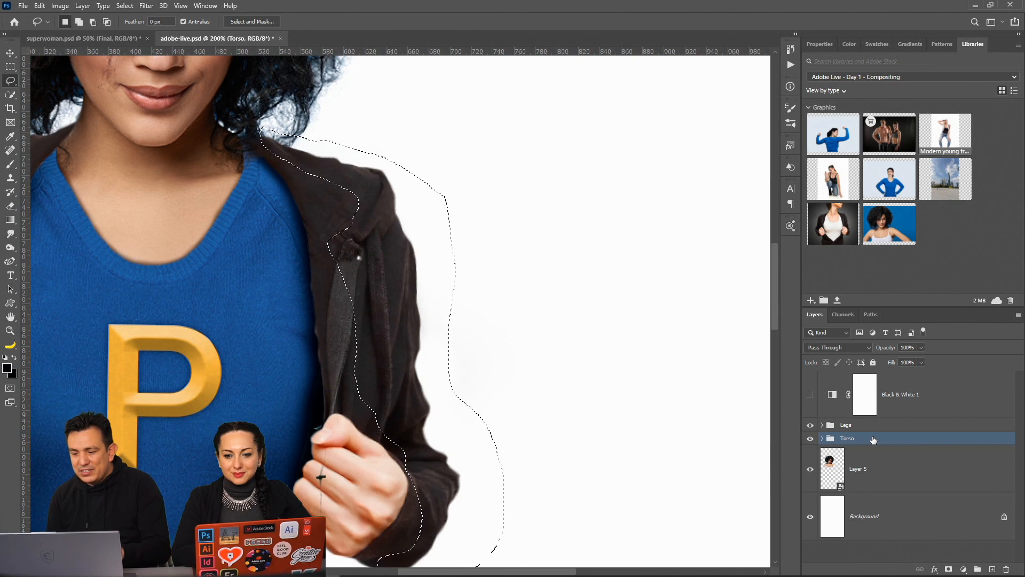
key("ctrl+j")
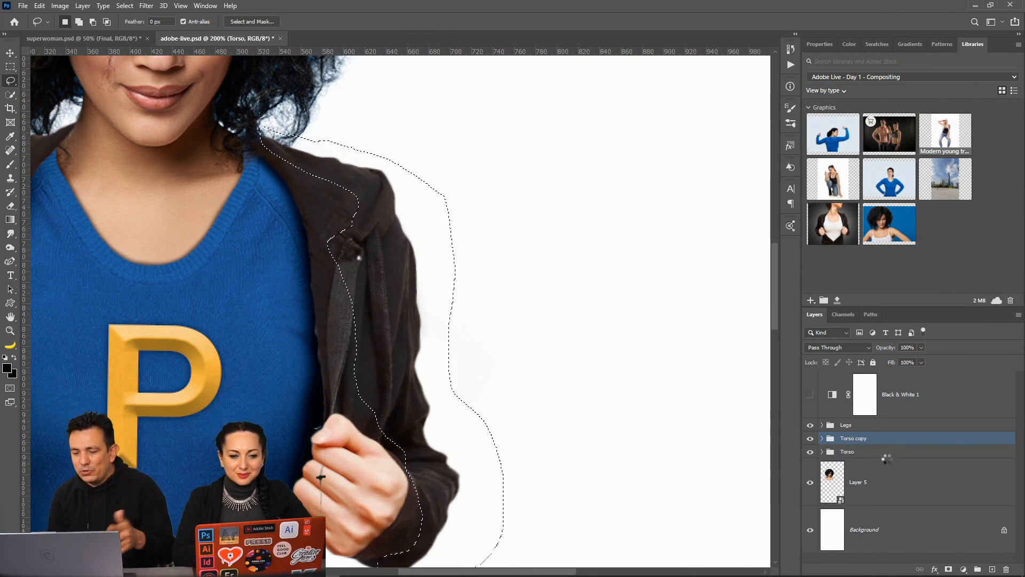
key("ctrl+z")
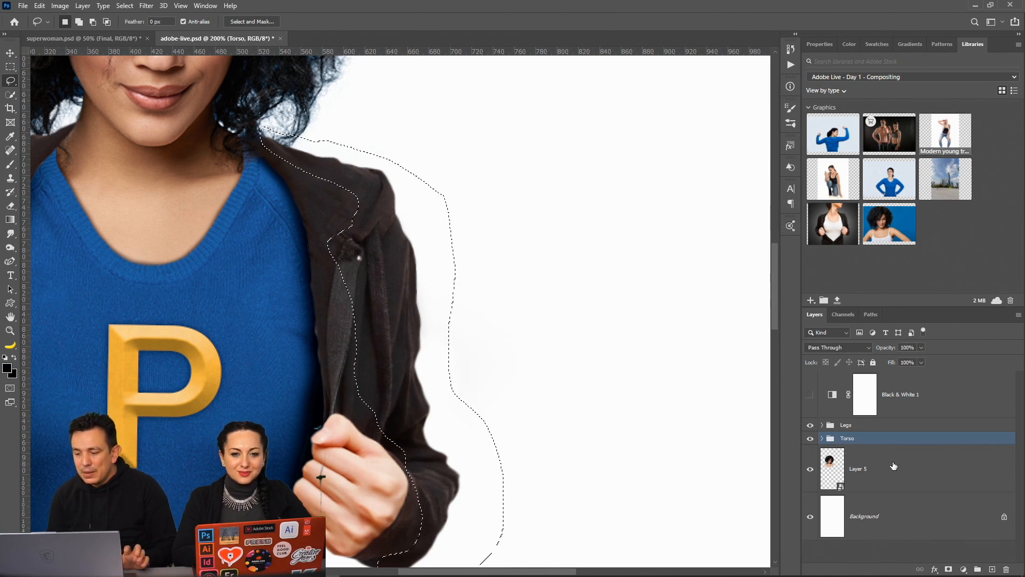
Copy the lassoed sleeve area from the Arms layer in the Torso group to a new layer
left_click(822, 438)
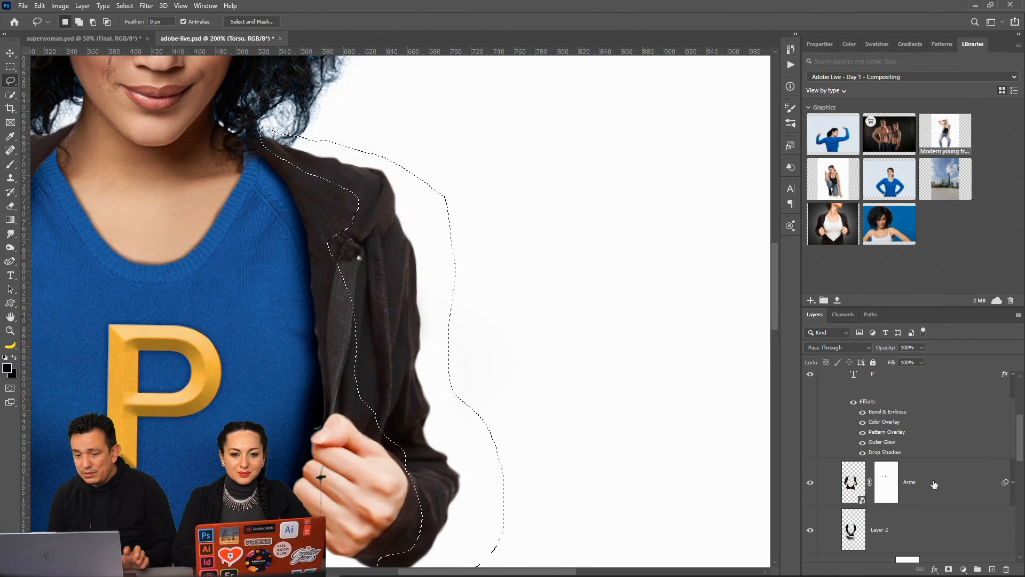
left_click(811, 487)
left_click(811, 486)
left_click(944, 492)
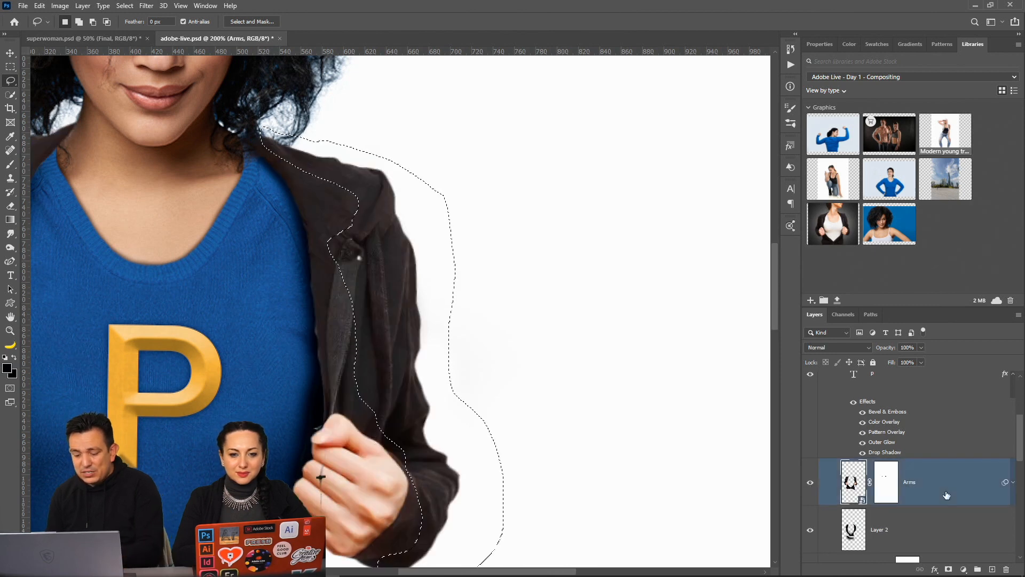
key("ctrl+j")
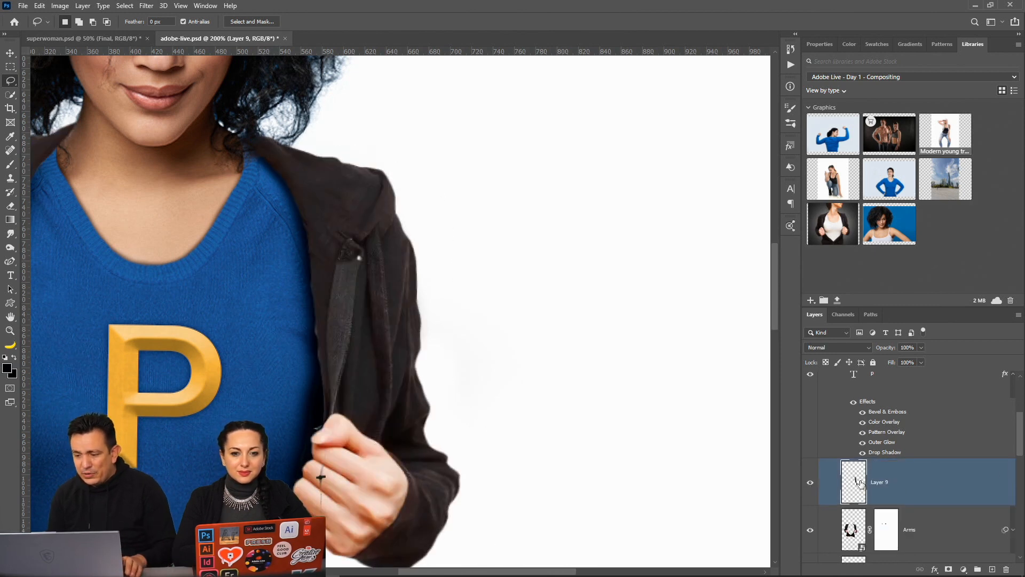
Move the sleeve copy to the top of the Torso group and set its blend mode to Screen
left_click_drag(869, 351, 926, 427)
left_click(810, 408)
left_click(811, 408)
left_click(810, 408)
left_click(810, 408)
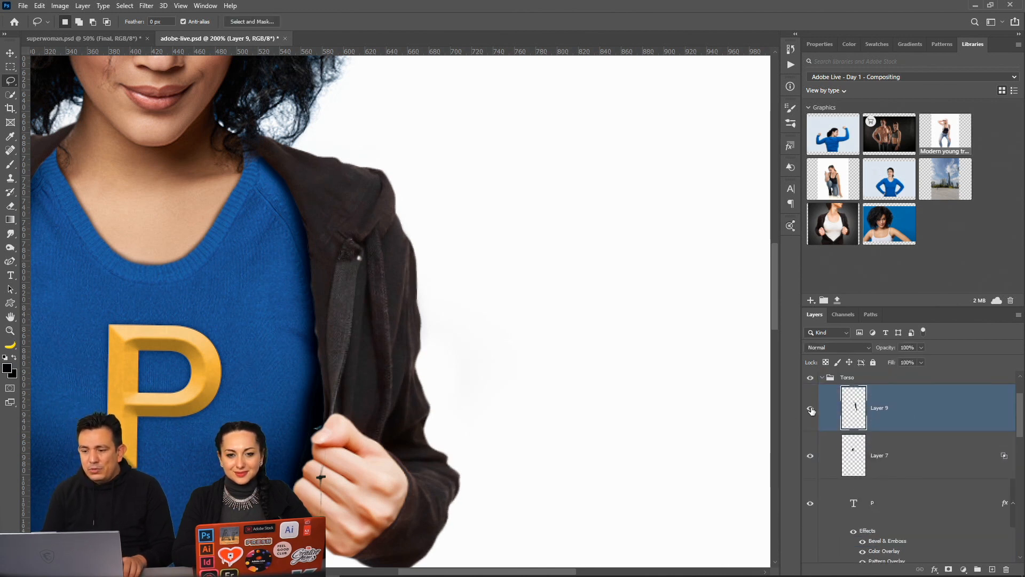
left_click(828, 350)
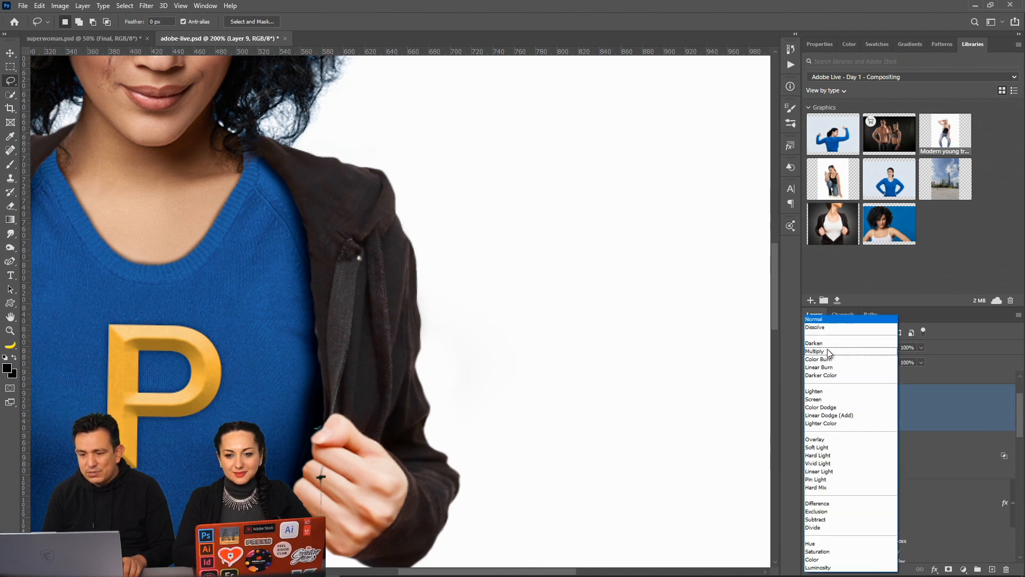
left_click(824, 400)
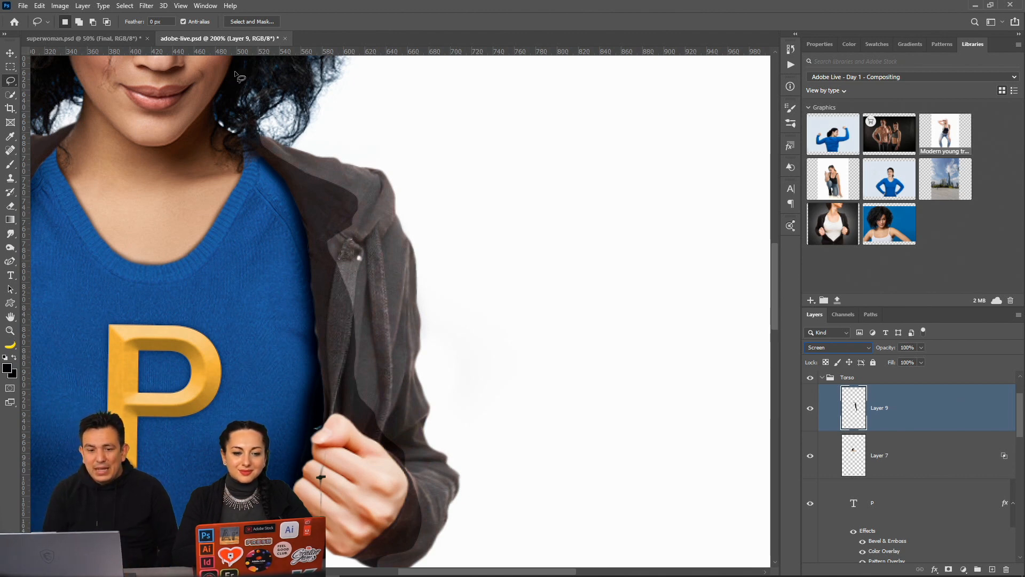
Apply Levels to the sleeve copy with input black about 42 and white about 166, and compare the result with the layer hidden
left_click(60, 5)
mouse_move(133, 33)
left_click(228, 48)
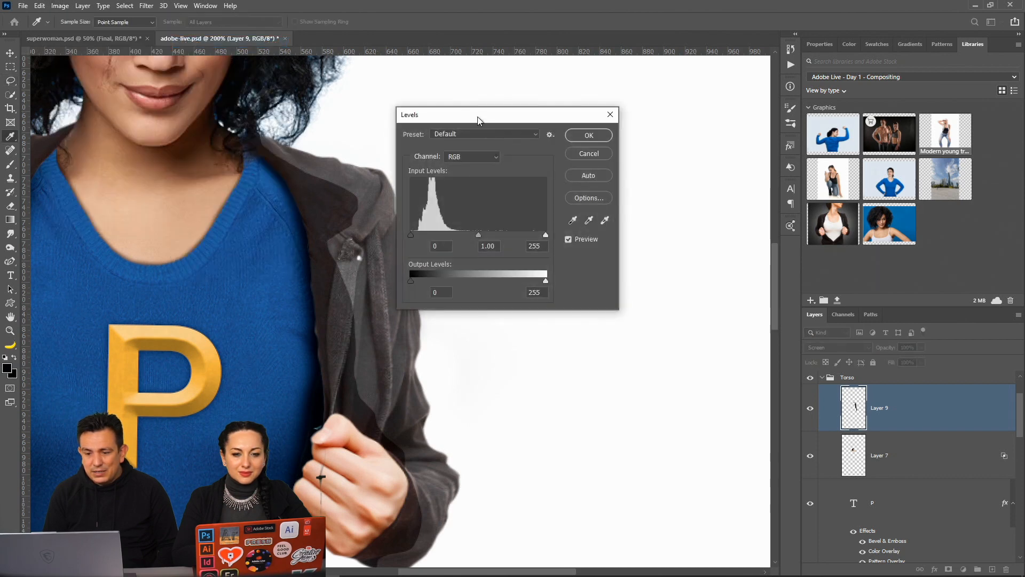
left_click_drag(477, 117, 610, 113)
left_click_drag(544, 229, 566, 227)
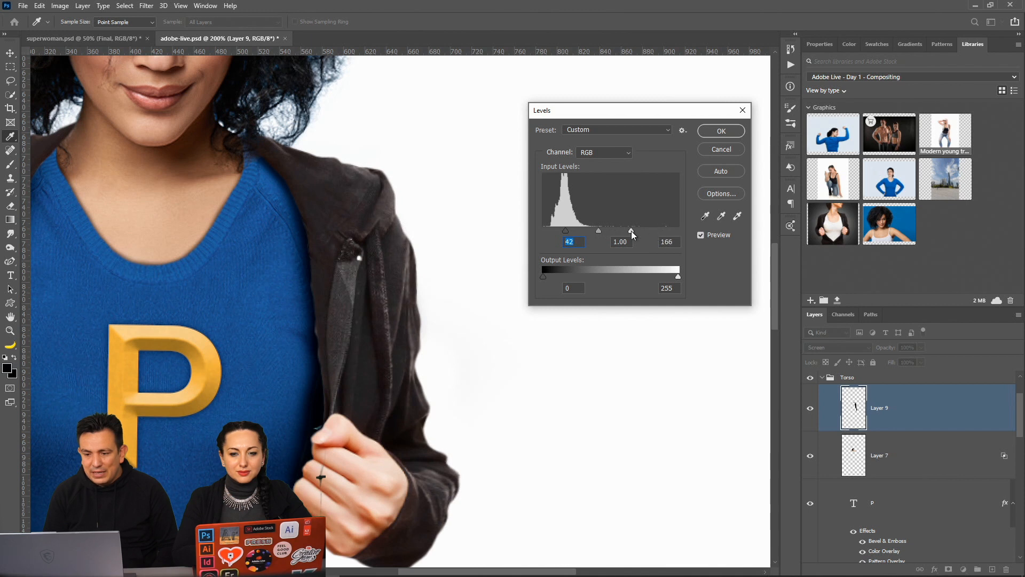
left_click_drag(605, 230, 567, 230)
left_click(601, 230)
left_click(721, 131)
left_click(810, 409)
left_click(811, 409)
left_click(812, 409)
left_click(811, 409)
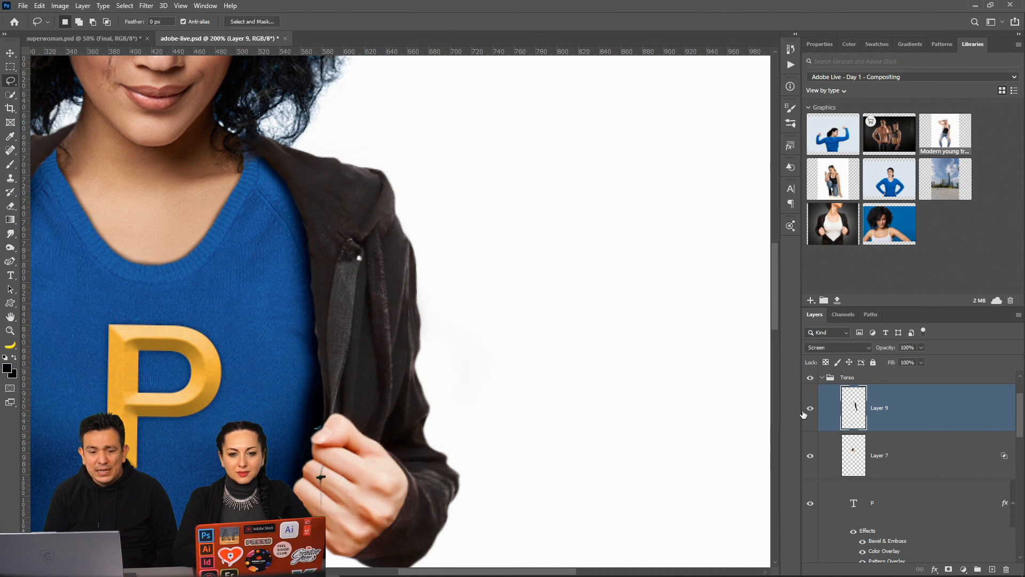
Add a layer mask to the Screen sleeve copy and brush black over the lower sleeve lining to soften its highlight
left_click(10, 166)
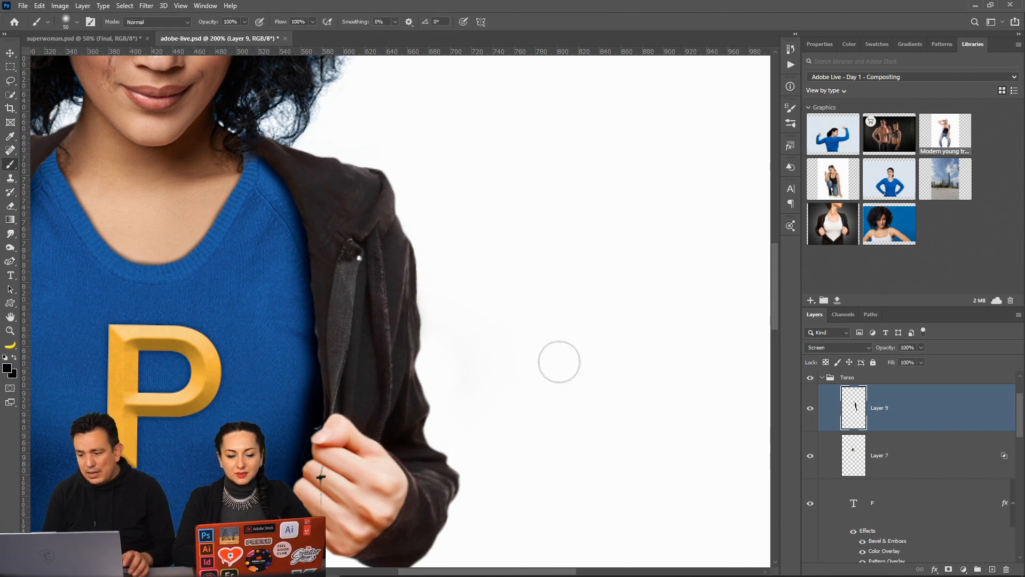
left_click(949, 570)
key("x")
key("x")
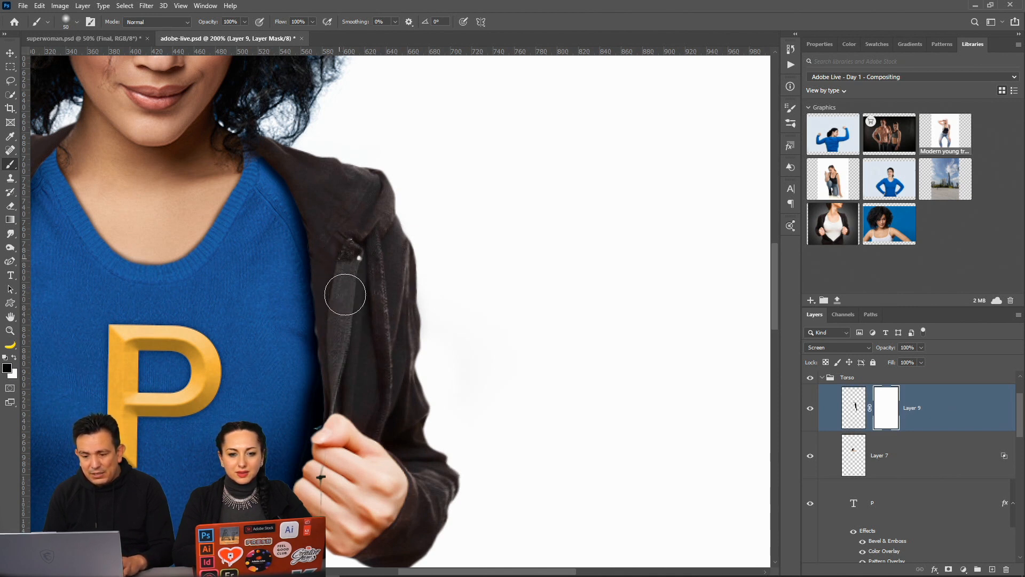
left_click_drag(350, 392, 351, 394)
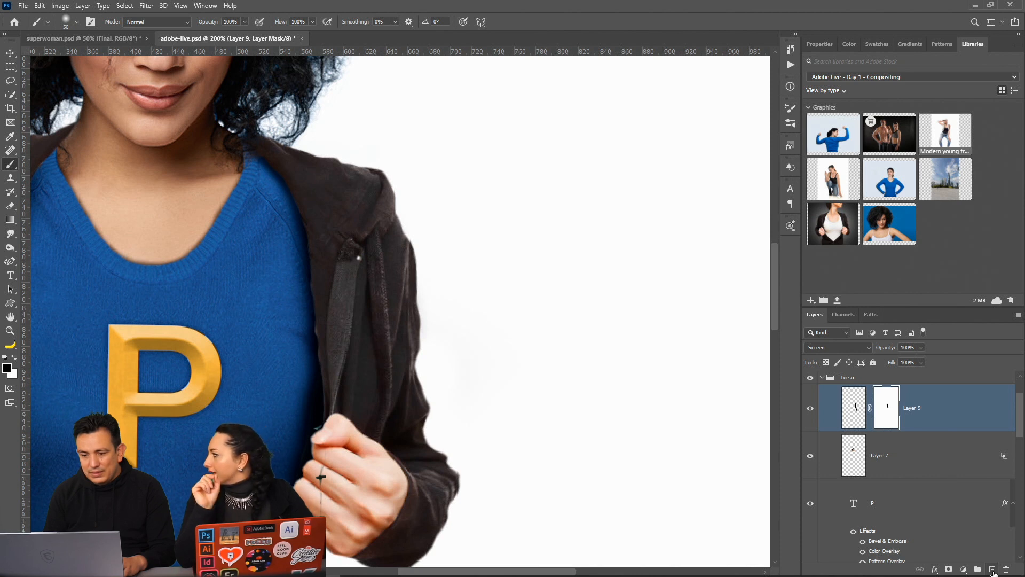
Compare the sleeve with the masked highlight layer hidden and shown
left_click(811, 414)
left_click(811, 415)
left_click(811, 414)
left_click(811, 414)
left_click(810, 415)
left_click(810, 414)
left_click(810, 414)
left_click(811, 415)
Collapse the Torso group and place the library's fitness couple stock photo above the Legs group at its default size
left_click(16, 334)
double_click(17, 335)
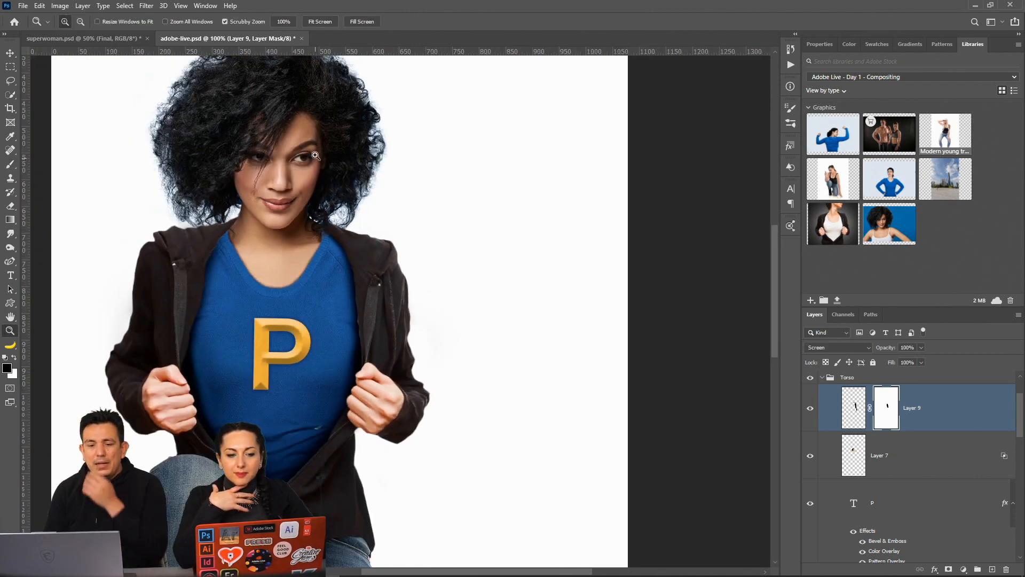
left_click(315, 118)
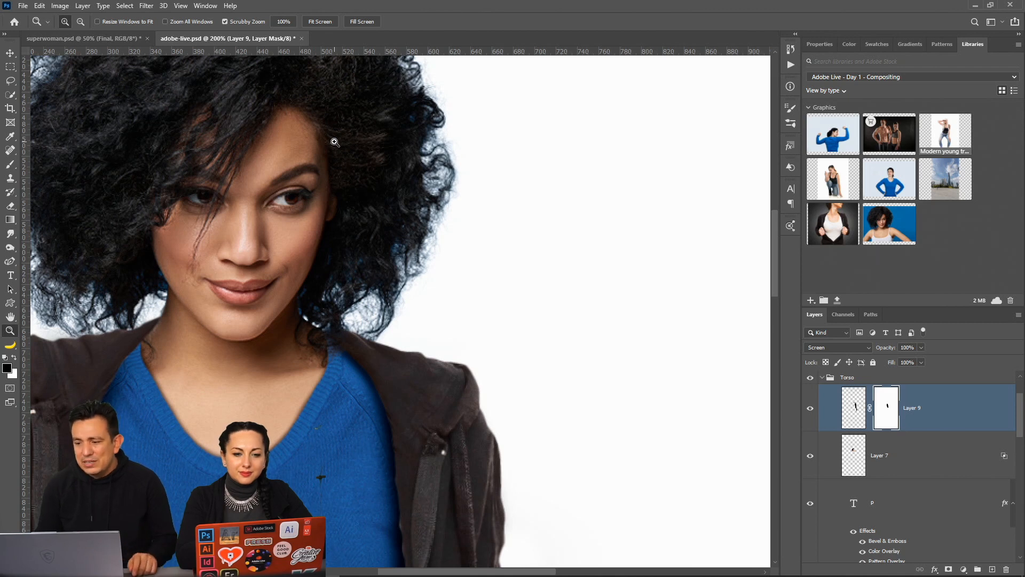
left_click(822, 377)
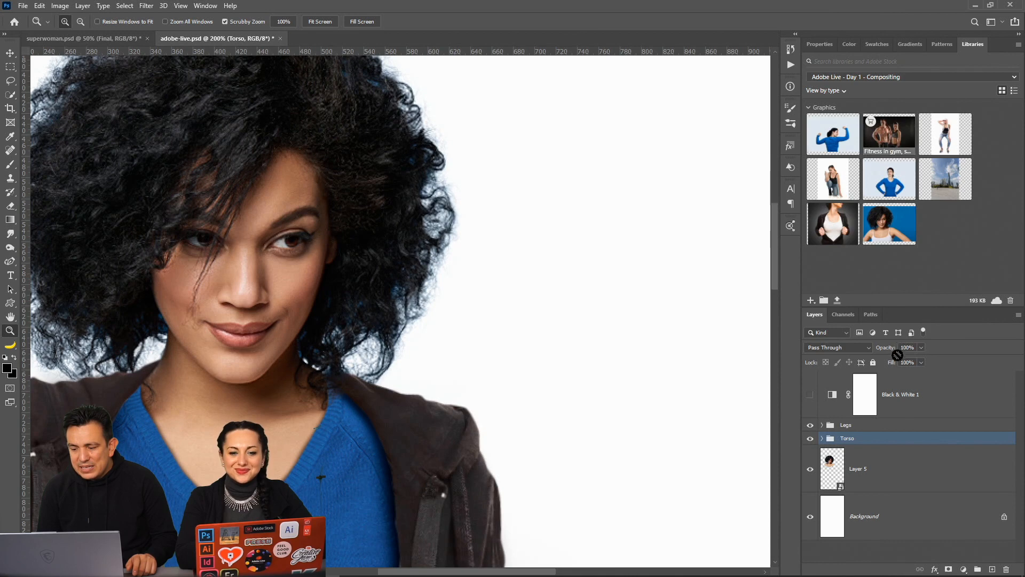
left_click_drag(902, 427, 900, 426)
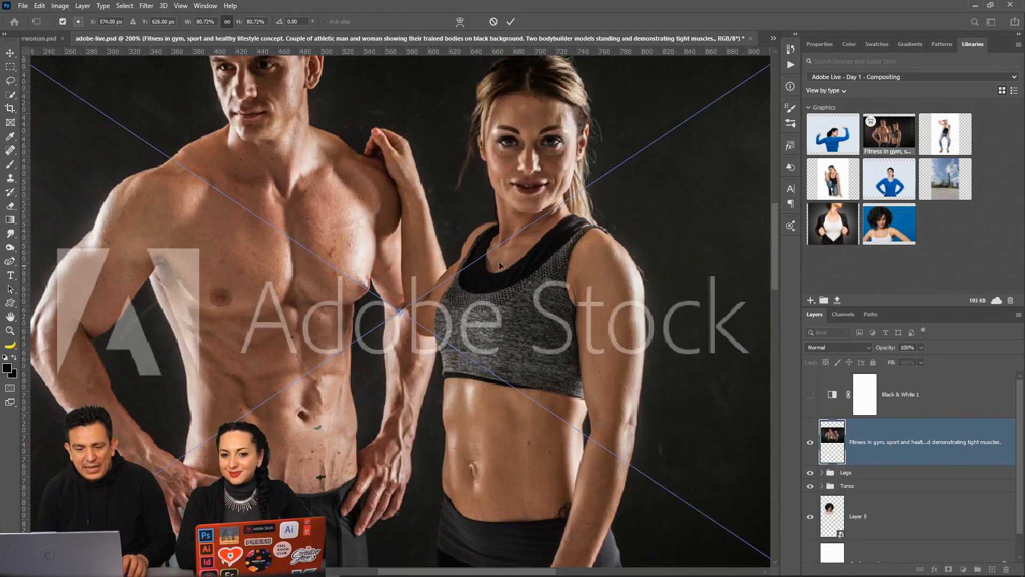
left_click(9, 332)
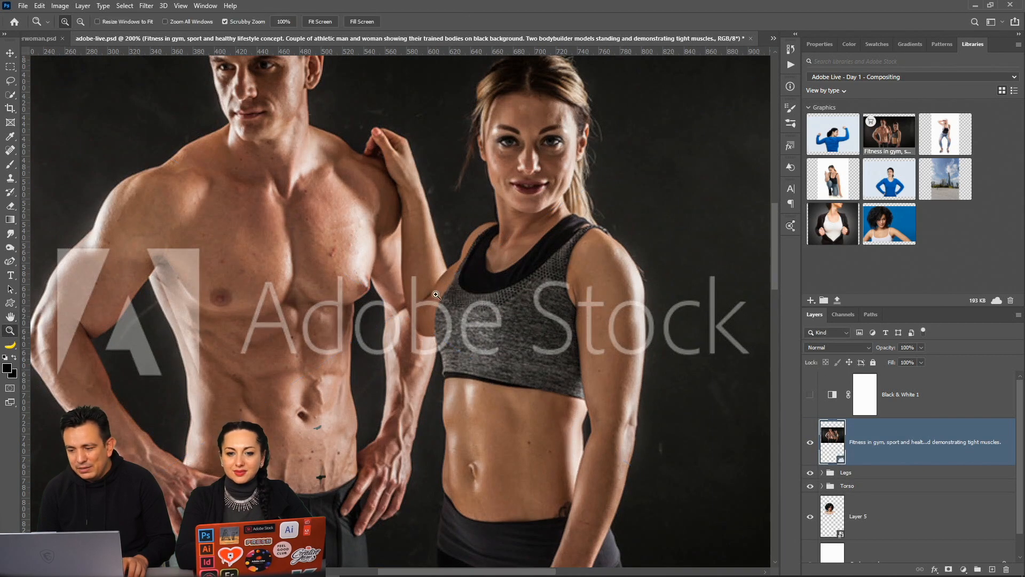
License the placed fitness couple image through Adobe Stock
right_click(967, 442)
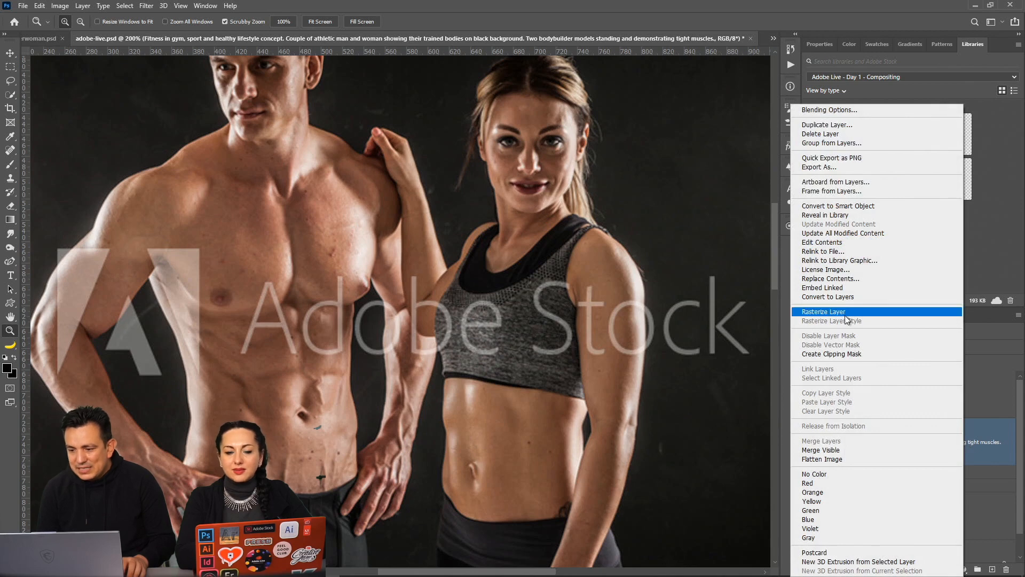
left_click(863, 268)
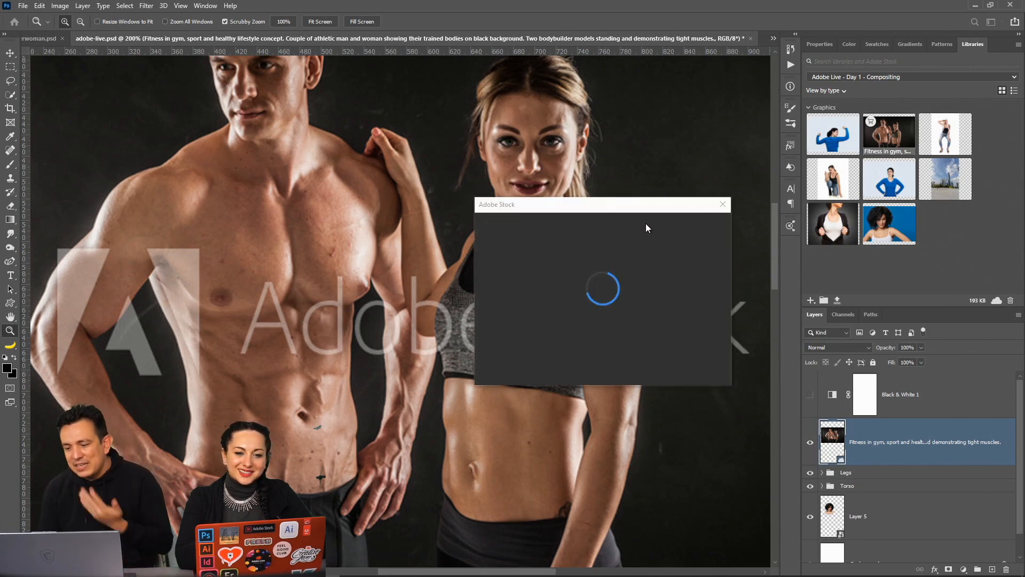
left_click(680, 357)
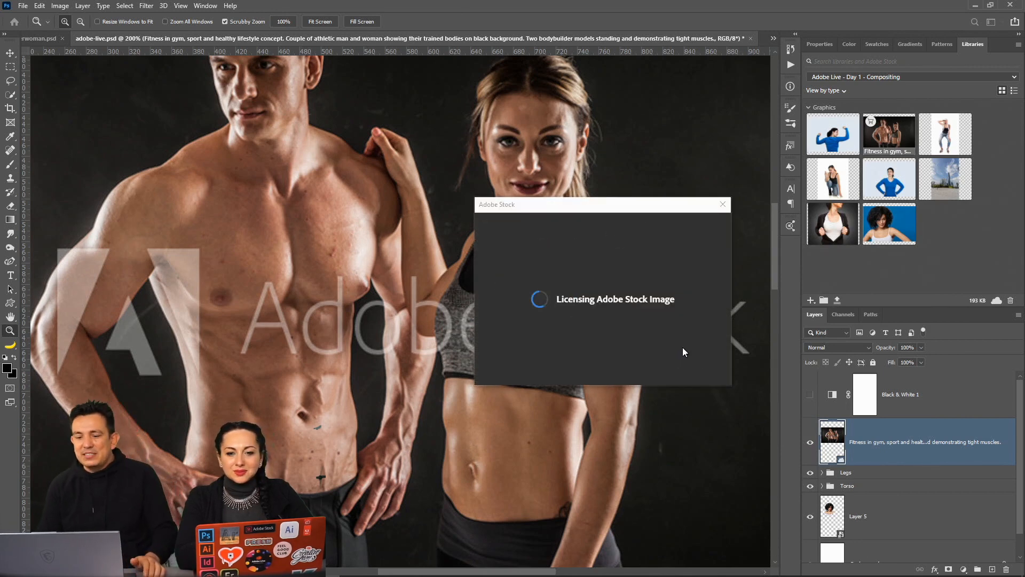
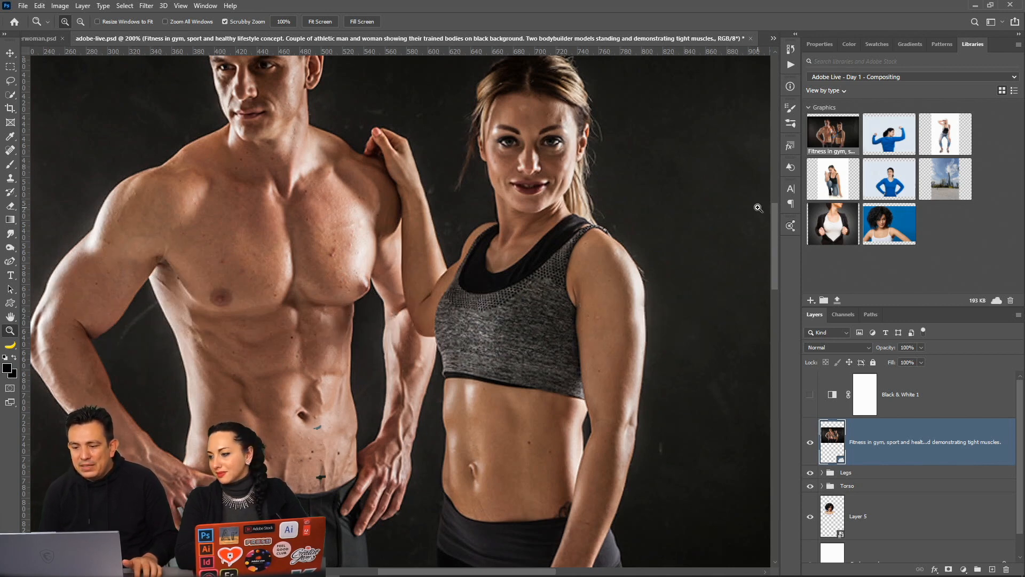
Open the placed photo's contents, lasso and copy the highlighted side of the woman's face from forehead to chin, and close the photo
double_click(839, 442)
left_click(464, 267)
left_click(463, 267)
left_click(531, 286)
left_click(10, 81)
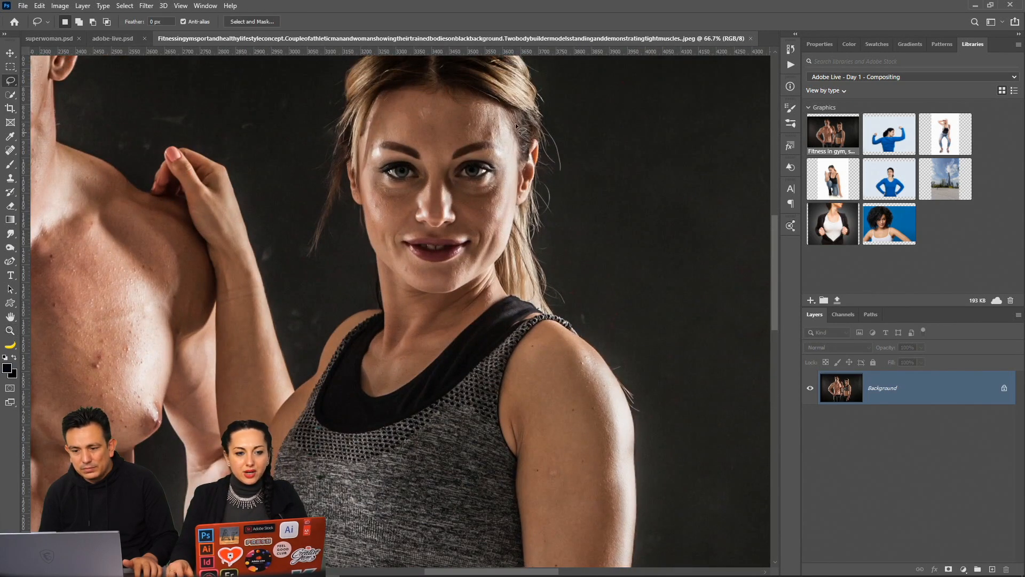
mouse_move(524, 135)
left_mouse_down()
mouse_move(514, 110)
mouse_move(475, 101)
left_mouse_up()
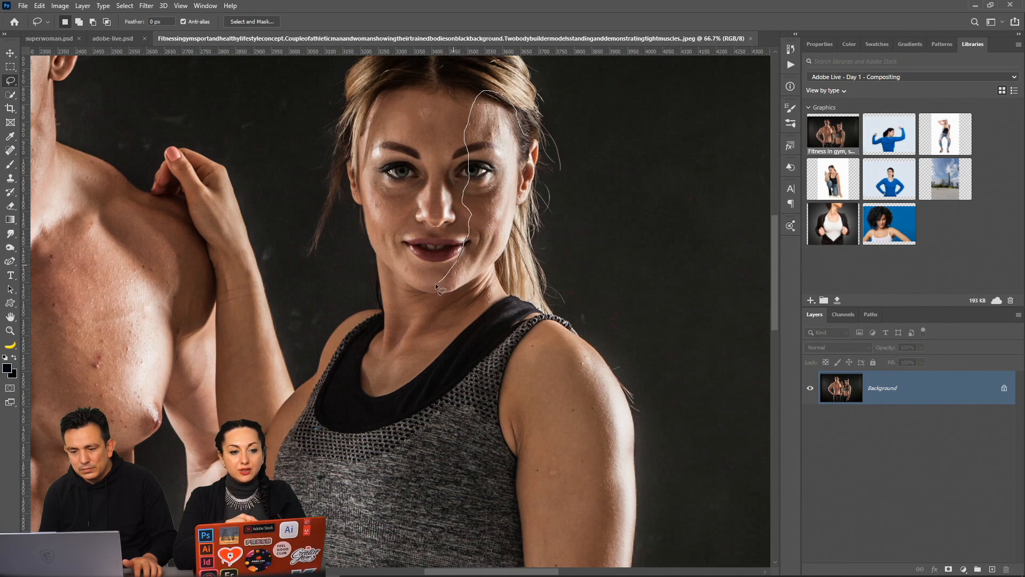
mouse_move(513, 275)
left_mouse_down()
mouse_move(535, 244)
mouse_move(526, 136)
left_mouse_up()
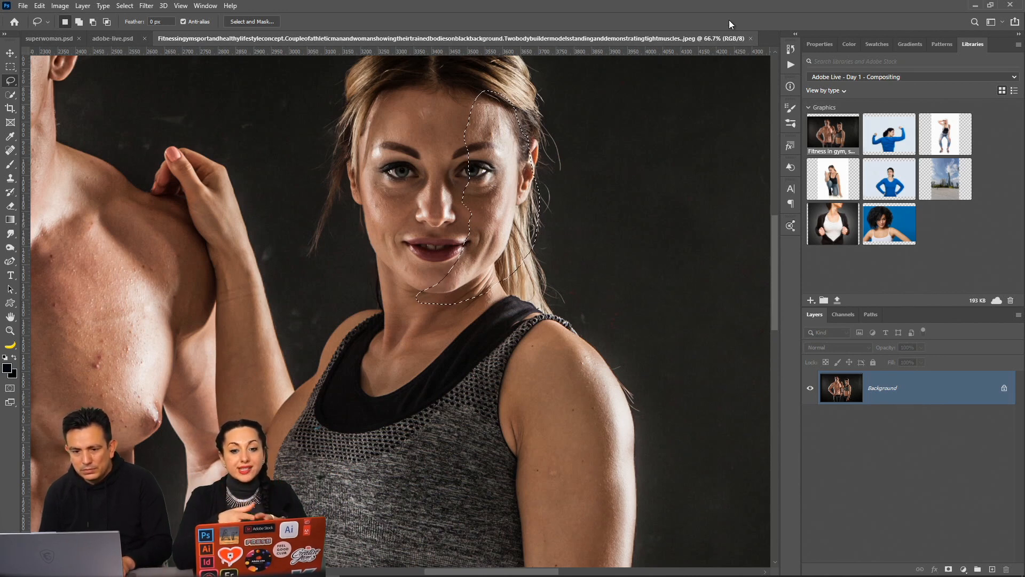
left_click(751, 38)
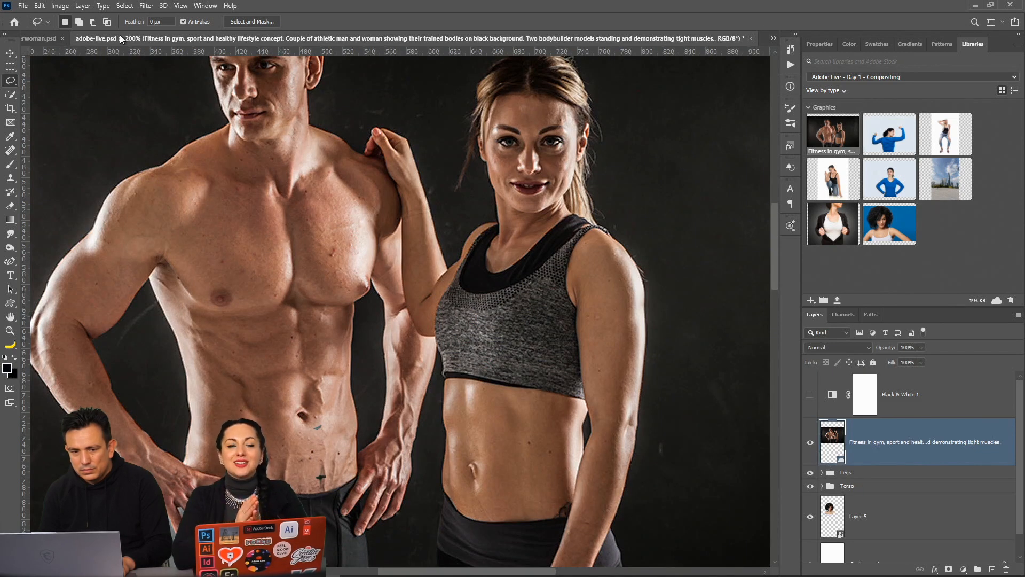
Check the face lighting in the finished superwoman.psd composite and return to adobe-live.psd
left_click(47, 38)
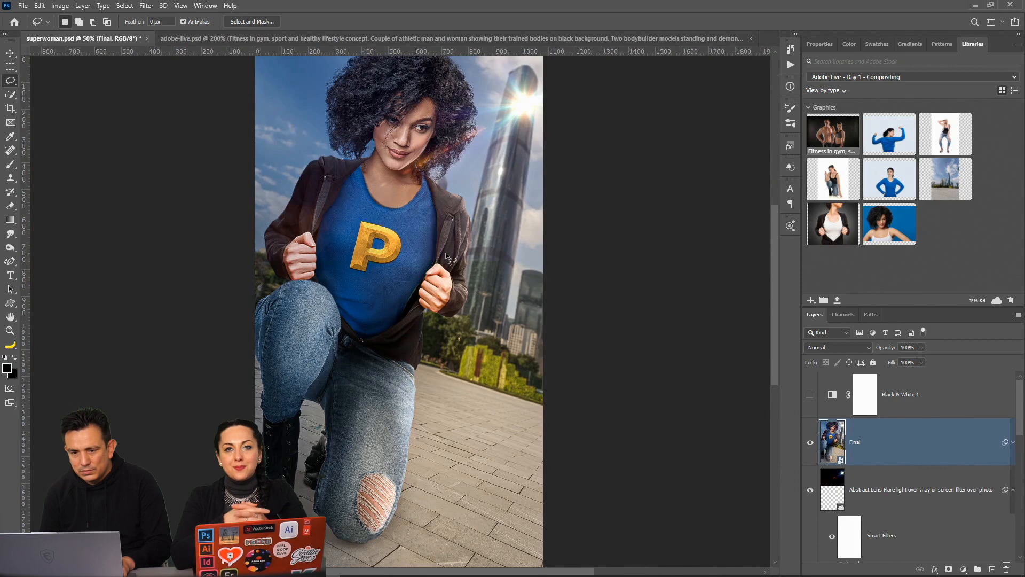
left_click(389, 39)
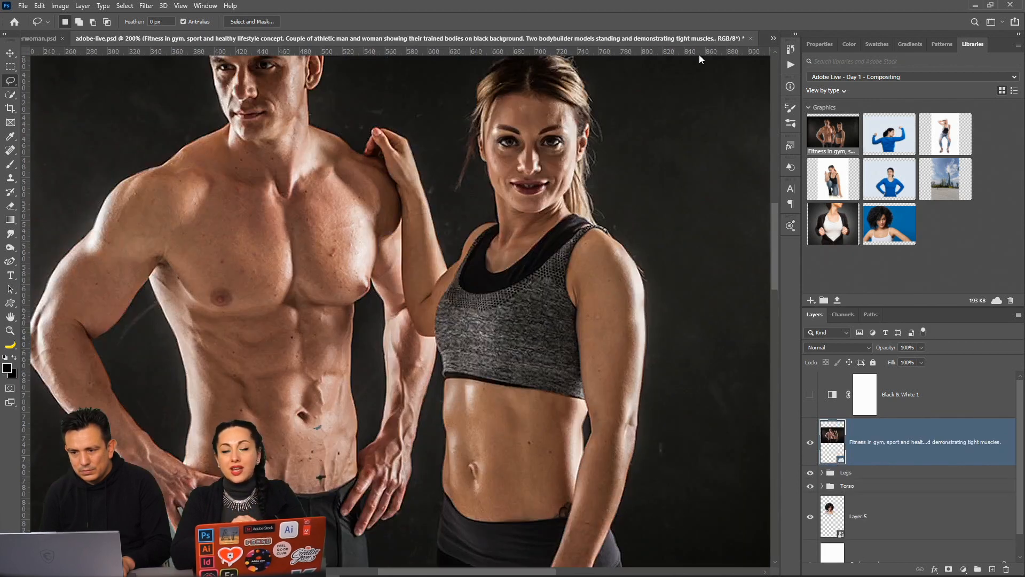
left_click(772, 38)
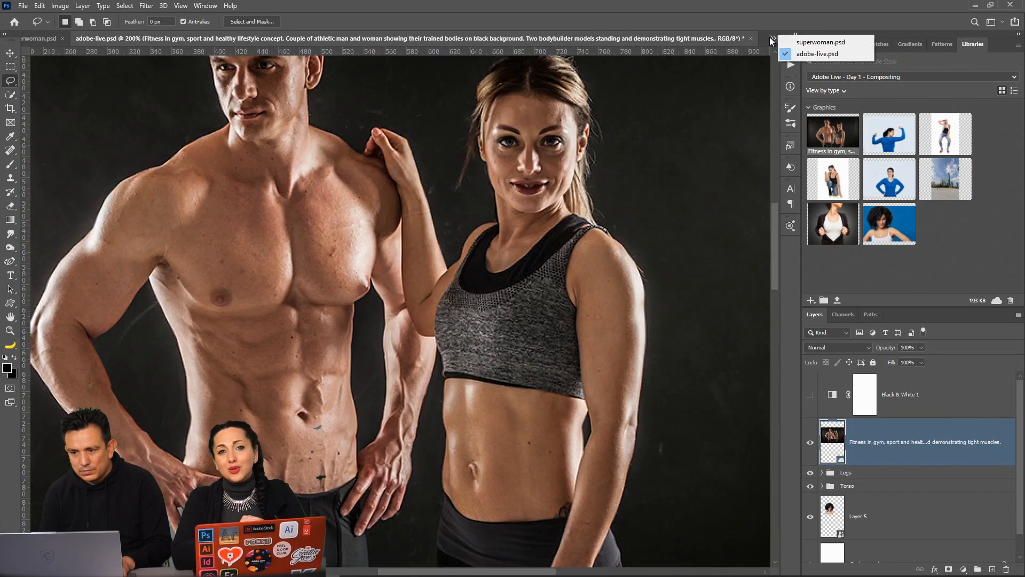
left_click(836, 55)
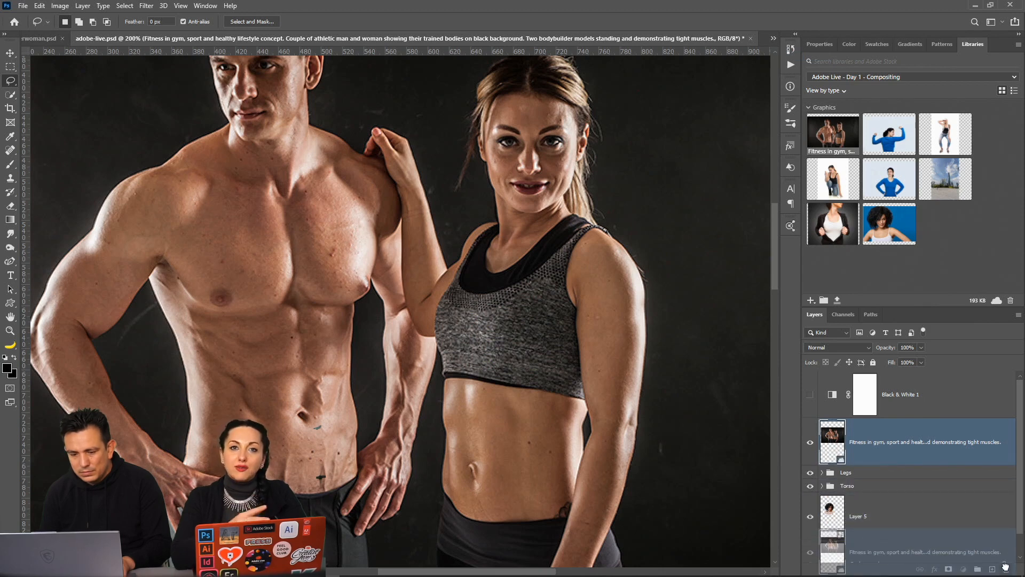
Delete the placed fitness couple layer and paste the copied face piece, accepting the color profile conversion
key("Delete")
key("ctrl+v")
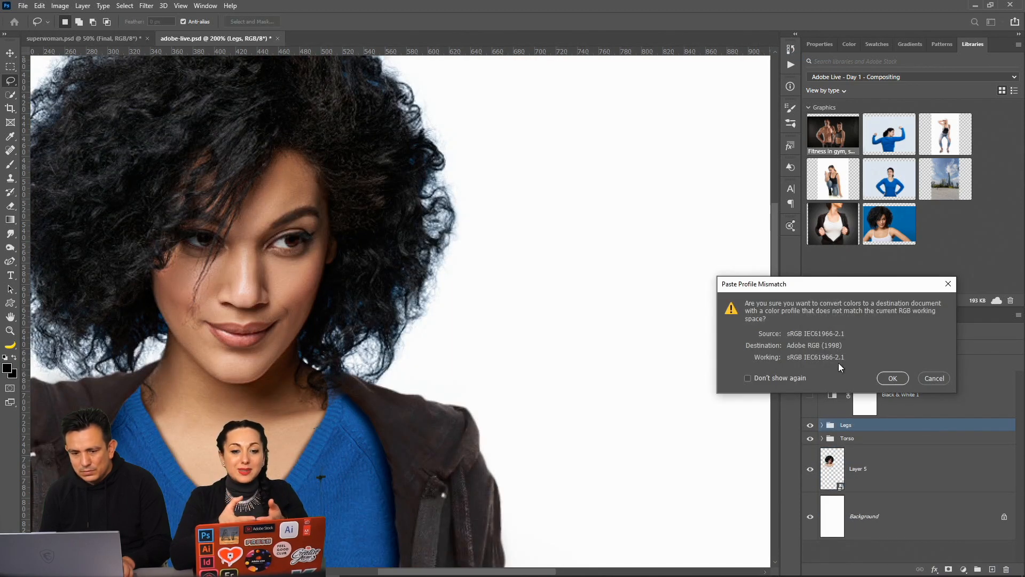
left_click(833, 379)
Convert the pasted face piece to a smart object, scale it to about 42.6%, and move it over the same side of the woman's face
left_click(11, 53)
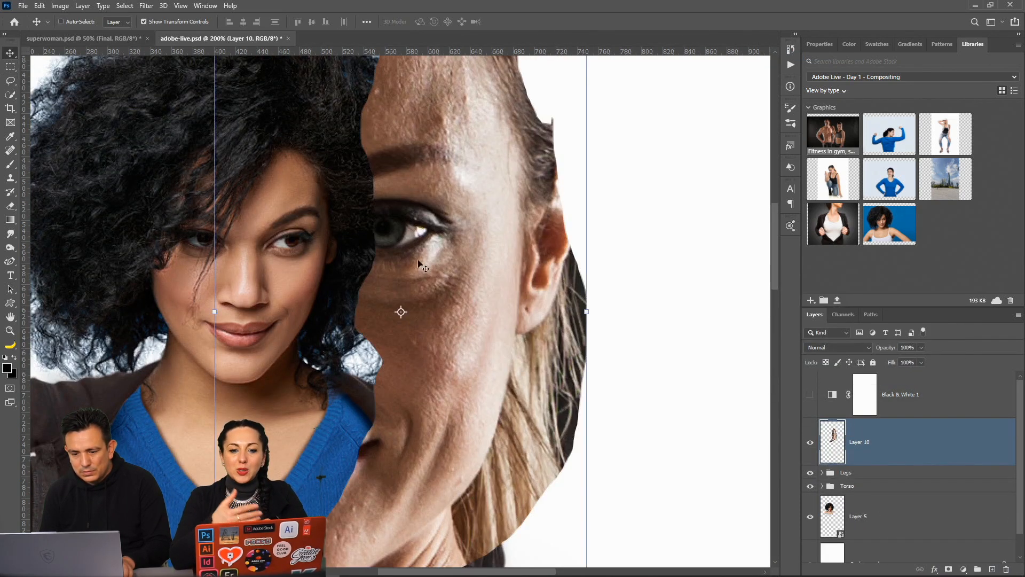
scroll(516, 341, "down", 4)
right_click(946, 439)
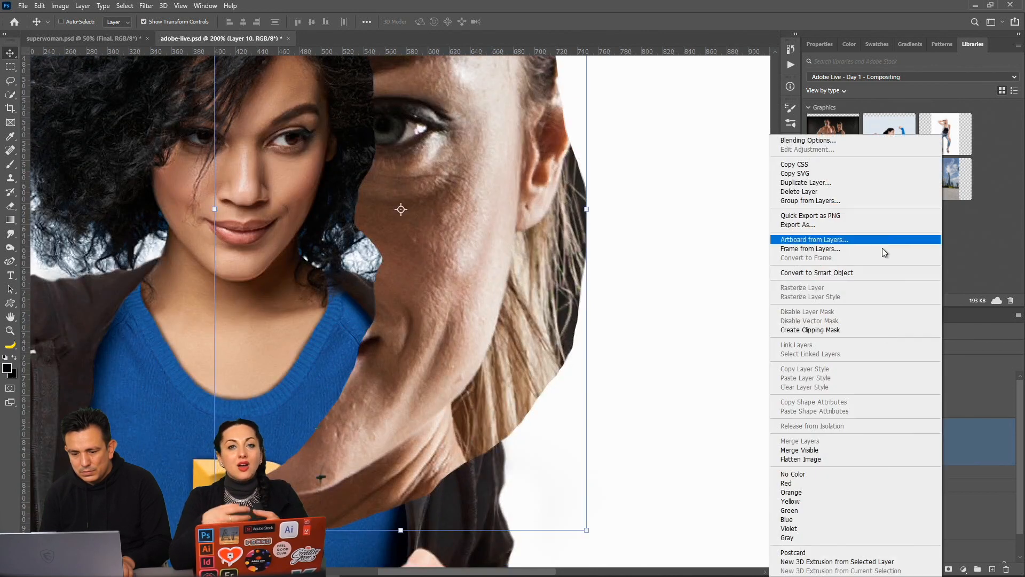
left_click(865, 272)
left_click_drag(215, 530, 492, 190)
left_click_drag(530, 137, 326, 274)
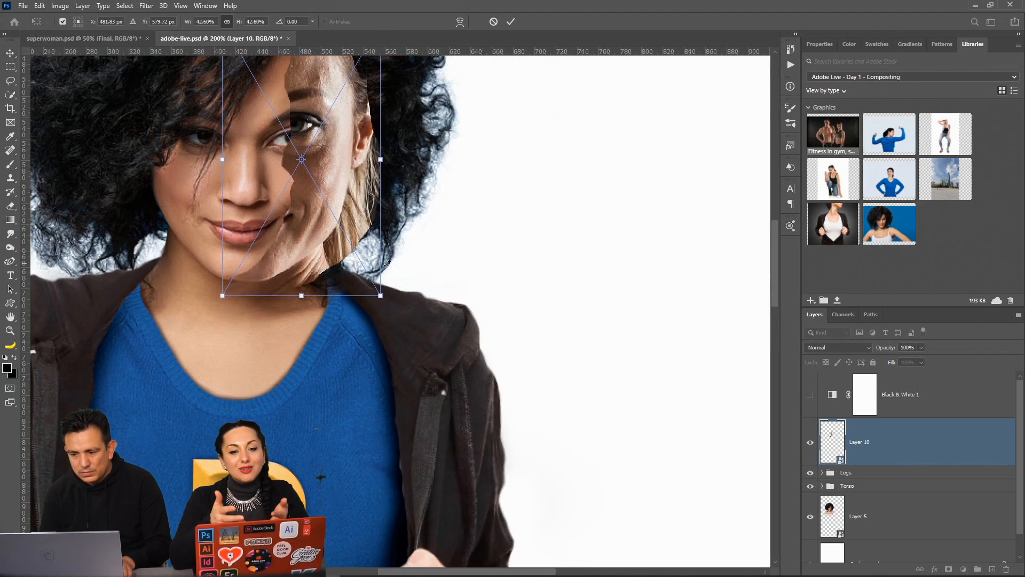
Lower the face piece's opacity to 20% and fit it to the woman's features, scaling it down to about 39.9%
left_click_drag(883, 348, 840, 347)
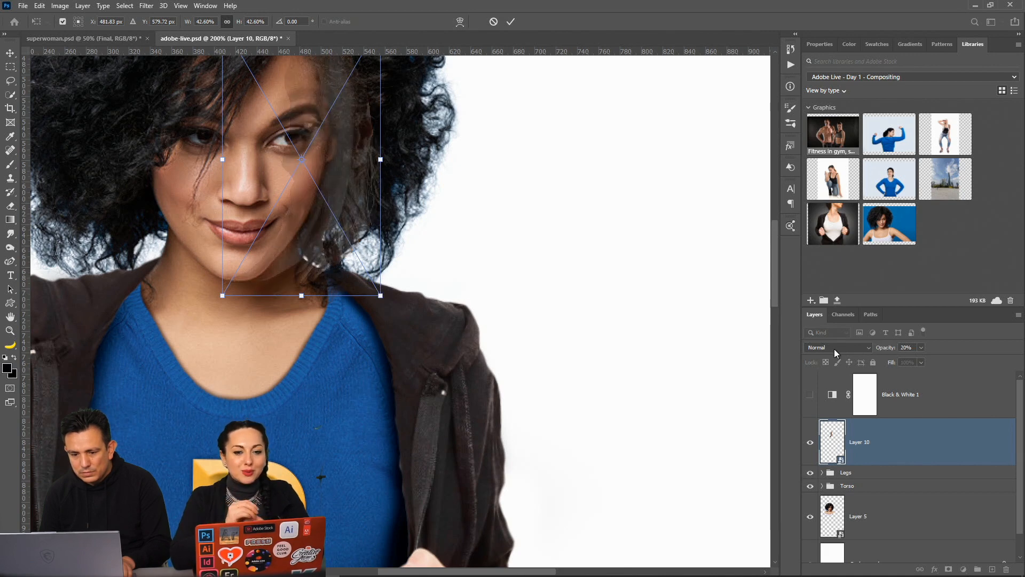
mouse_move(299, 279)
left_mouse_down()
mouse_move(315, 258)
mouse_move(288, 277)
left_mouse_up()
left_click_drag(210, 295, 261, 282)
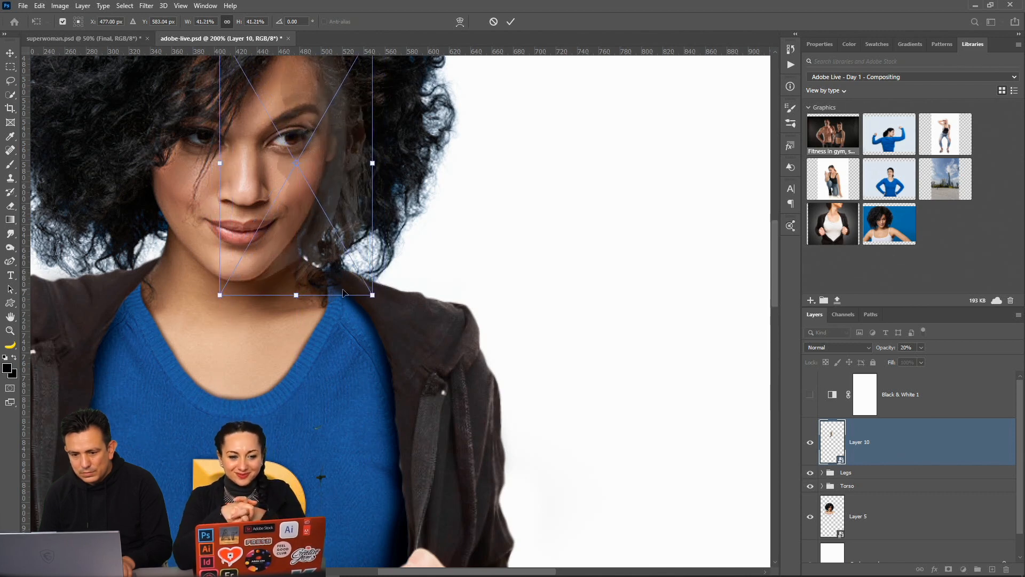
left_click_drag(297, 163, 229, 278)
mouse_move(372, 295)
left_mouse_down()
mouse_move(345, 295)
mouse_move(368, 294)
left_mouse_up()
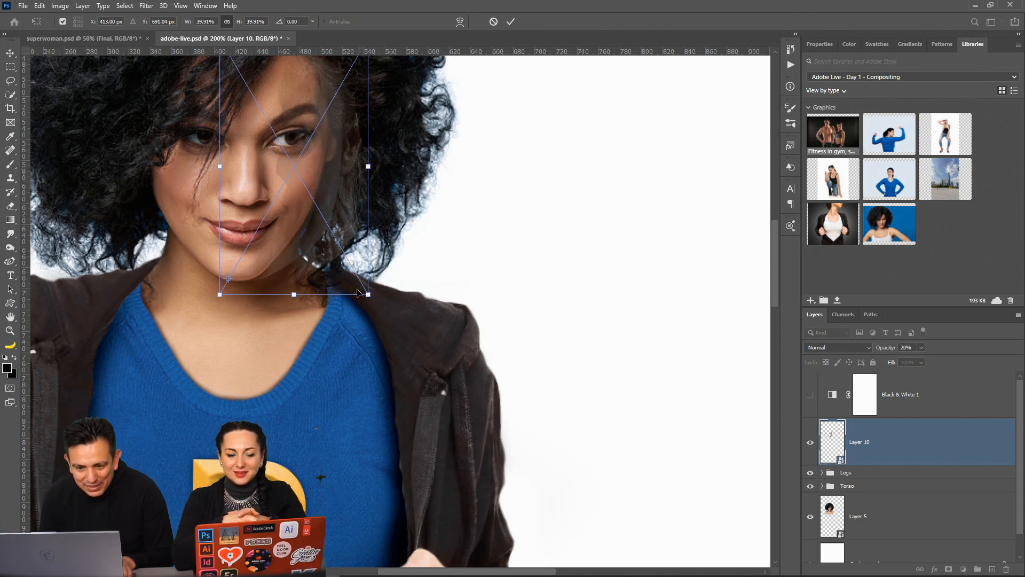
Warp the face piece so its jaw, cheek and eye follow the contours of the woman's face, and apply the transform
right_click(323, 215)
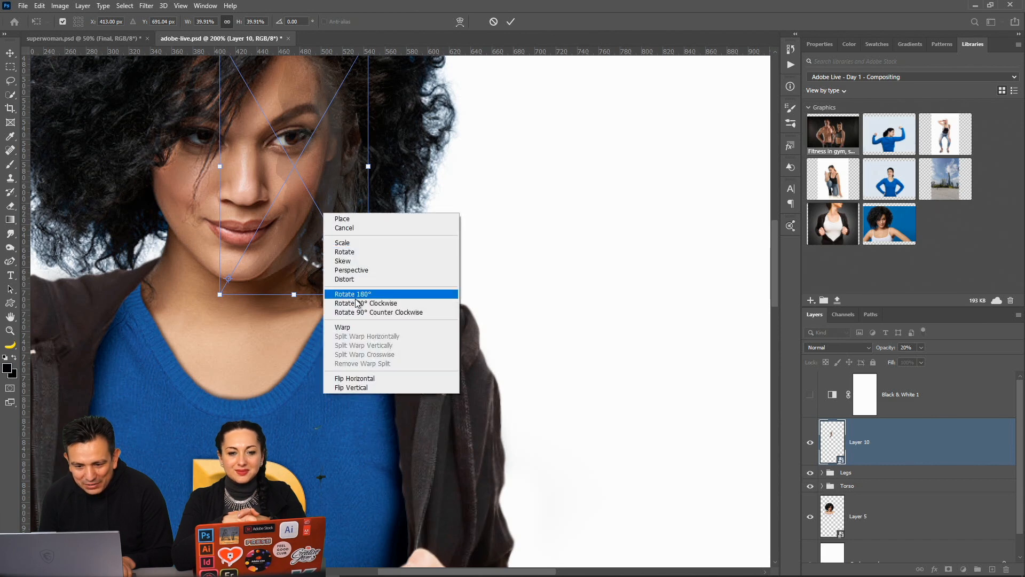
left_click(355, 327)
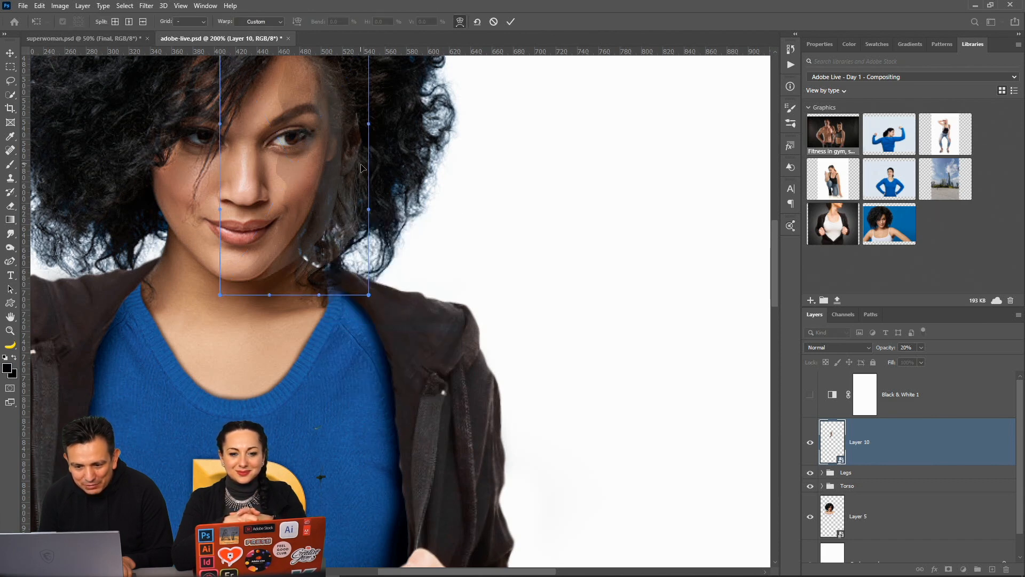
left_click_drag(367, 296, 299, 267)
left_click_drag(335, 228, 335, 184)
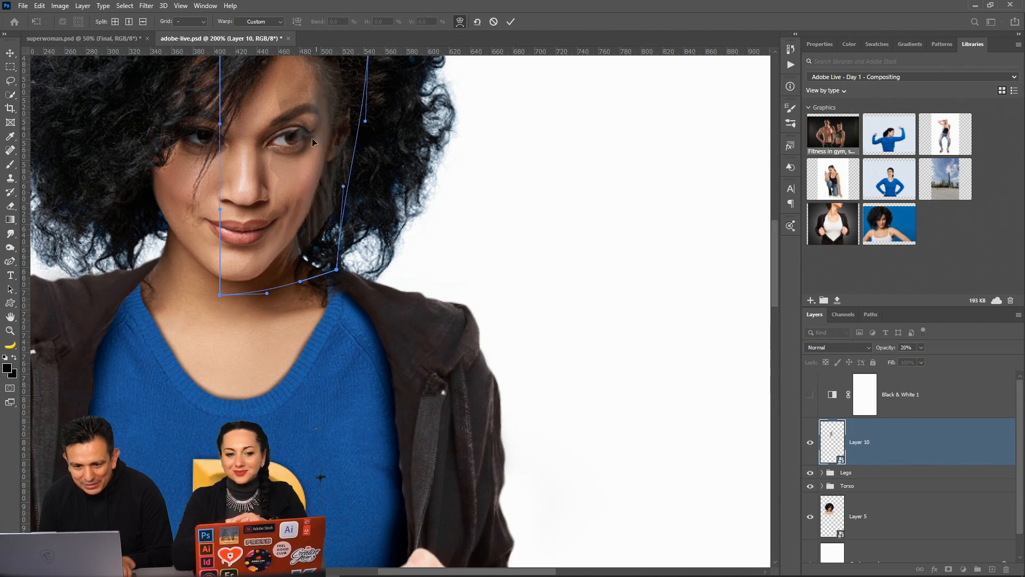
left_click_drag(314, 98, 319, 104)
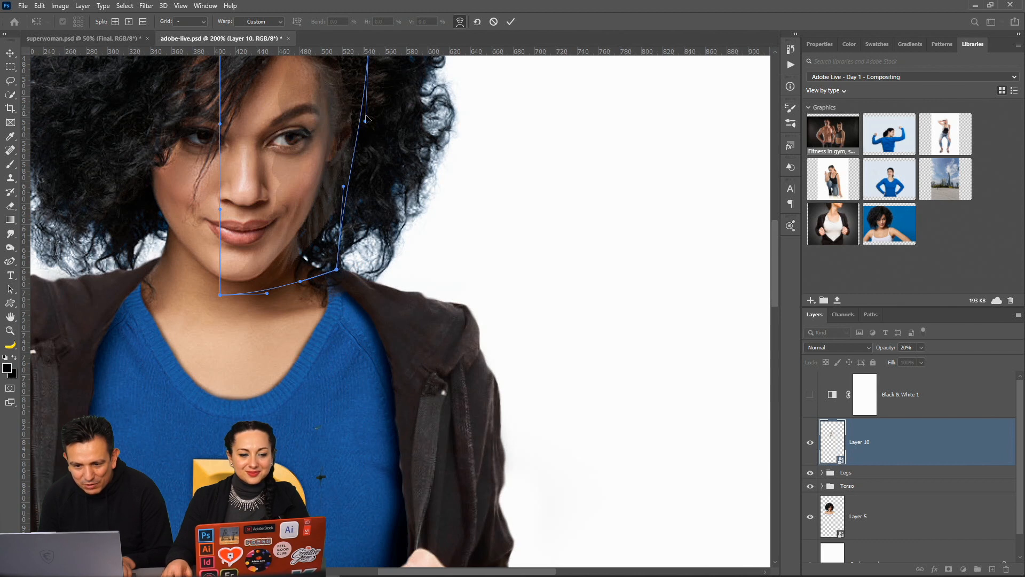
left_click_drag(366, 122, 358, 121)
left_click_drag(331, 189, 329, 189)
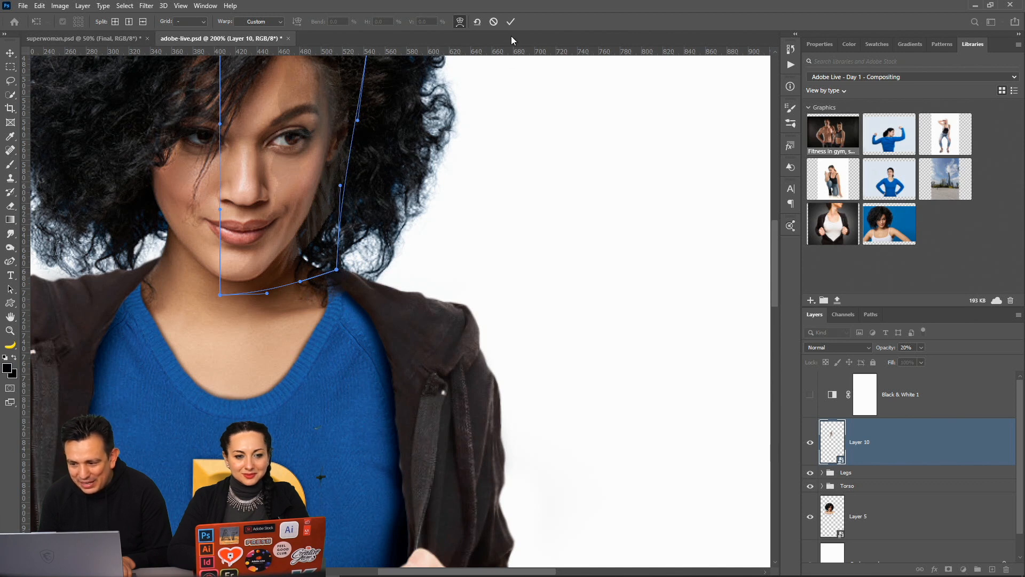
left_click(511, 21)
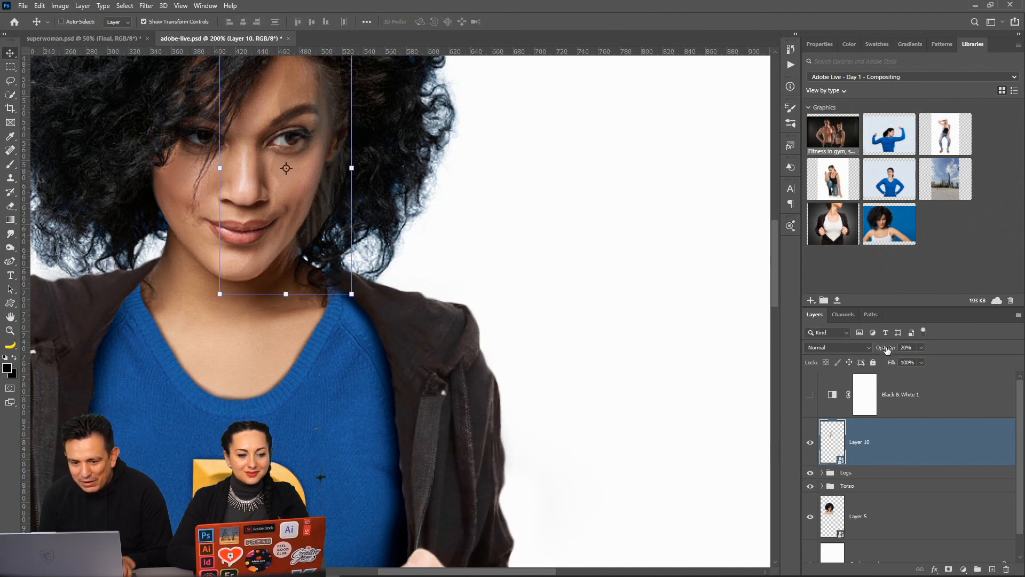
Set the face piece's opacity to 100% and nudge it slightly down
left_click_drag(888, 350, 1007, 352)
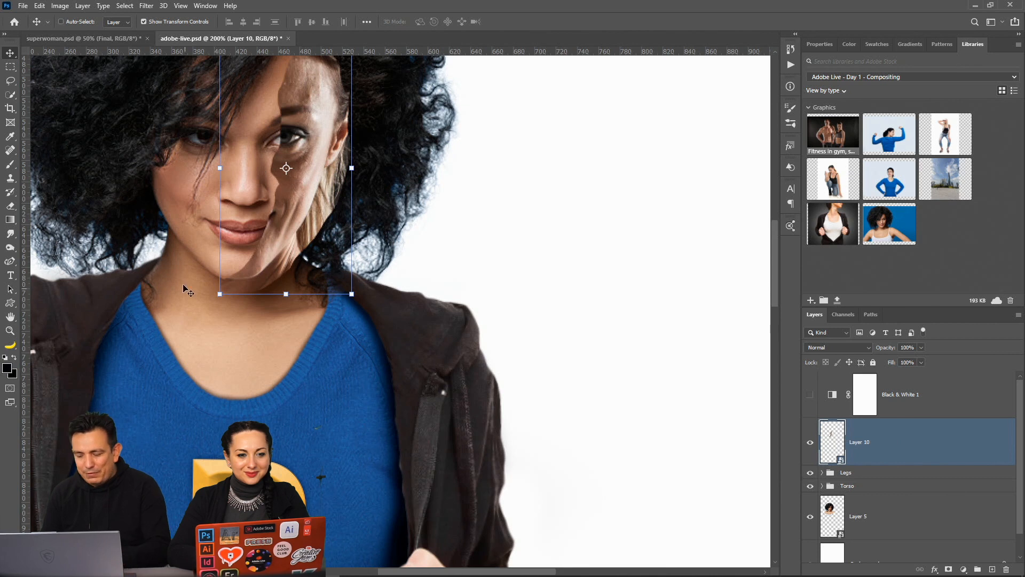
key("Down")
key("Down")
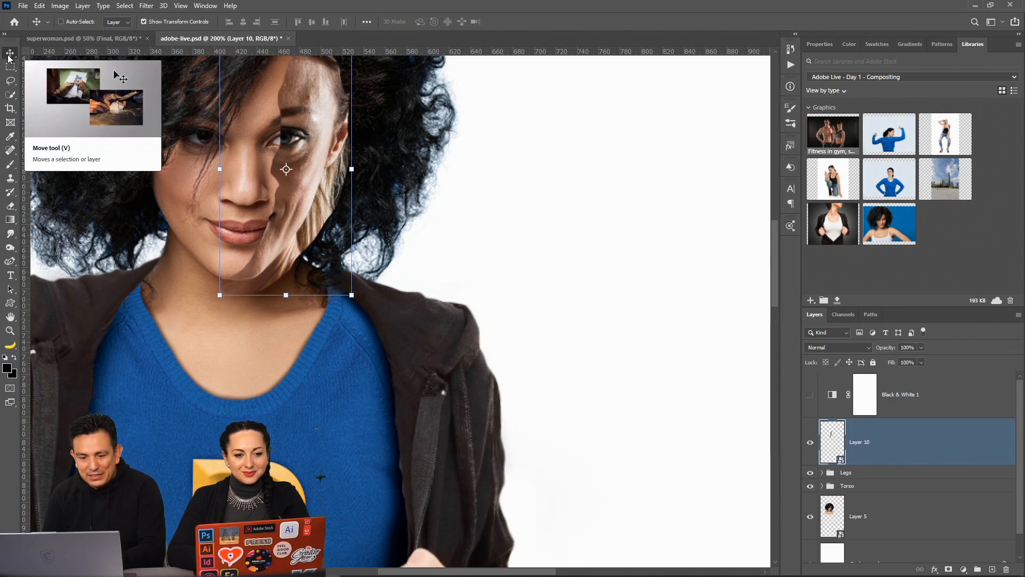
Nudge the face piece to fine-tune its vertical position and hide it completely behind a black layer mask
key("Up")
key("Down")
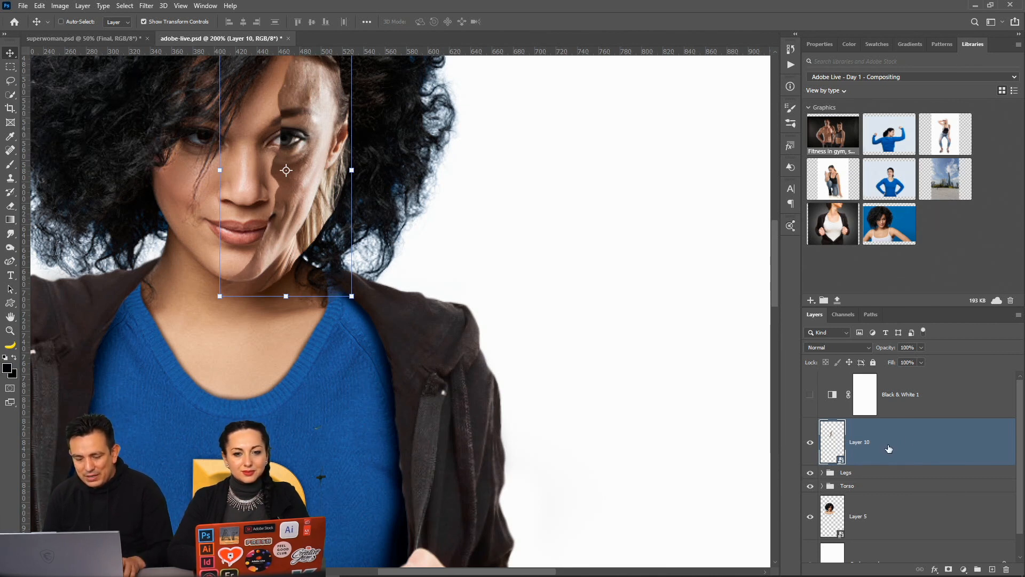
left_click(950, 569, "alt")
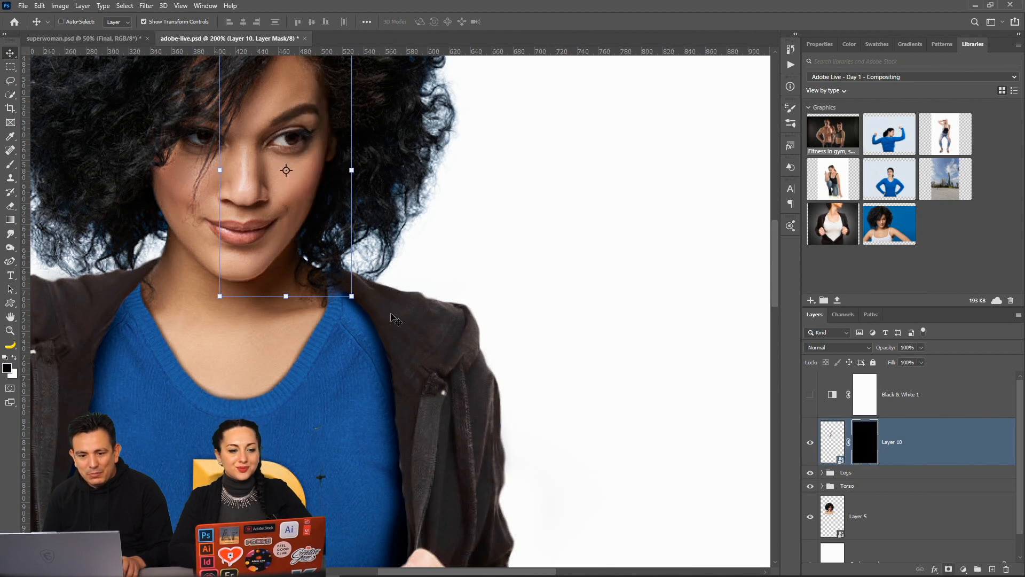
Paint white on the face piece's mask with a 30 px brush to reveal the rim light along the jaw and cheek
key("b")
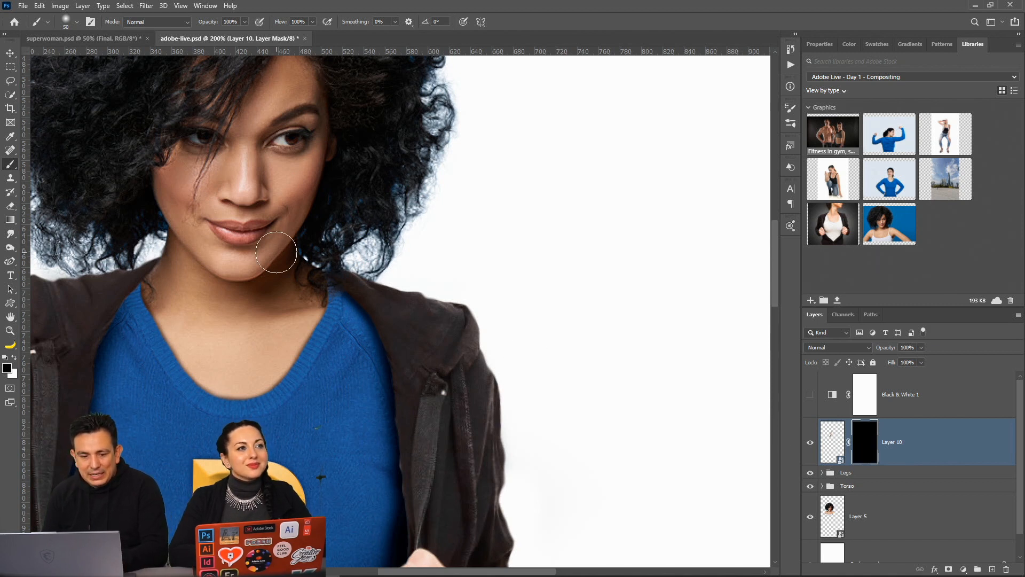
key("bracketleft")
key("bracketleft")
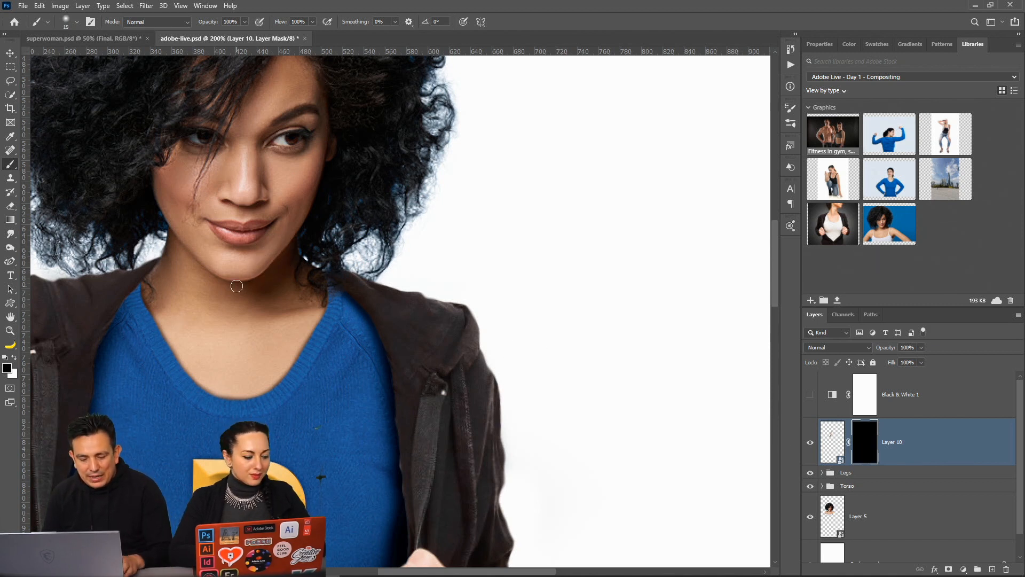
key("x")
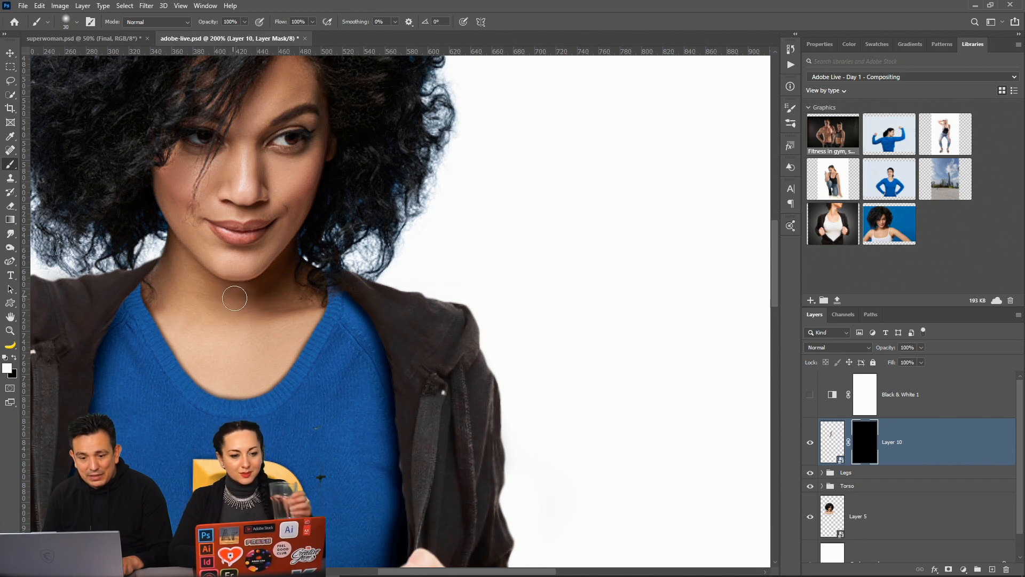
mouse_move(276, 282)
left_mouse_down()
mouse_move(269, 279)
mouse_move(308, 243)
mouse_move(336, 178)
mouse_move(324, 234)
left_mouse_up()
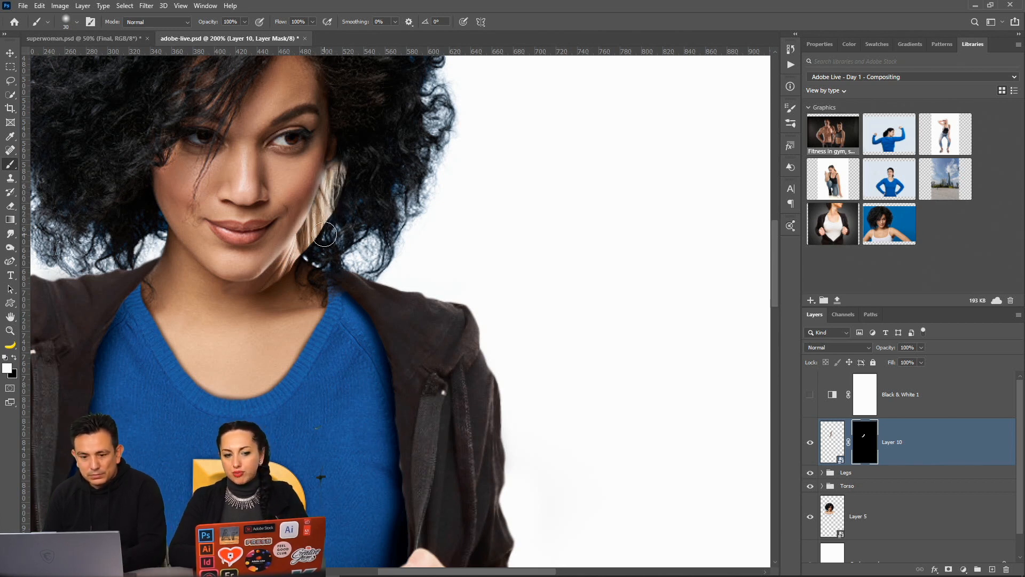
Paint black on the mask with a smaller brush to hide the pasted neck and hair spilling past the jawline
key("bracketright")
key("bracketright")
key("bracketright")
key("bracketright")
key("bracketright")
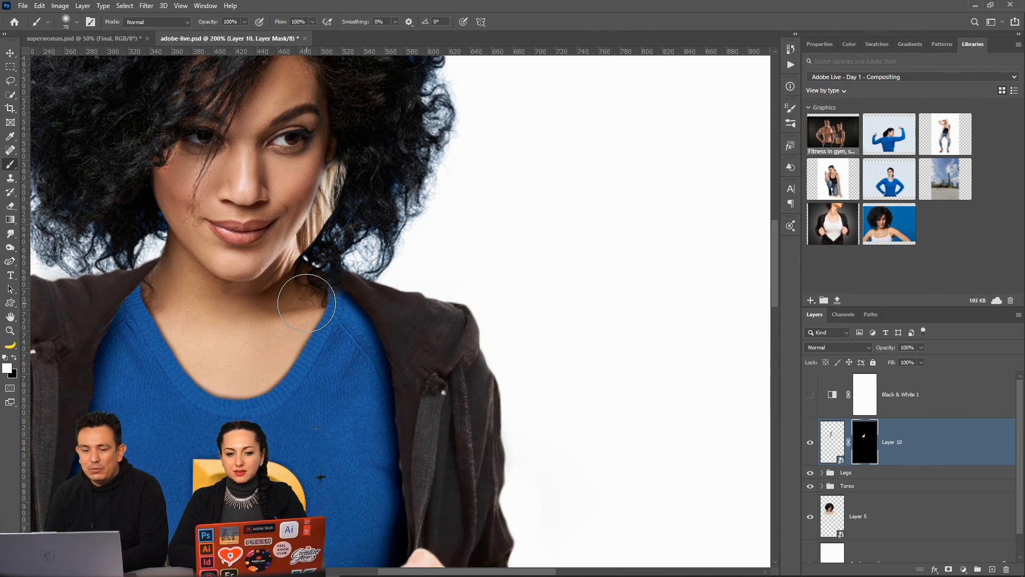
key("bracketleft")
key("bracketleft")
key("bracketleft")
key("bracketleft")
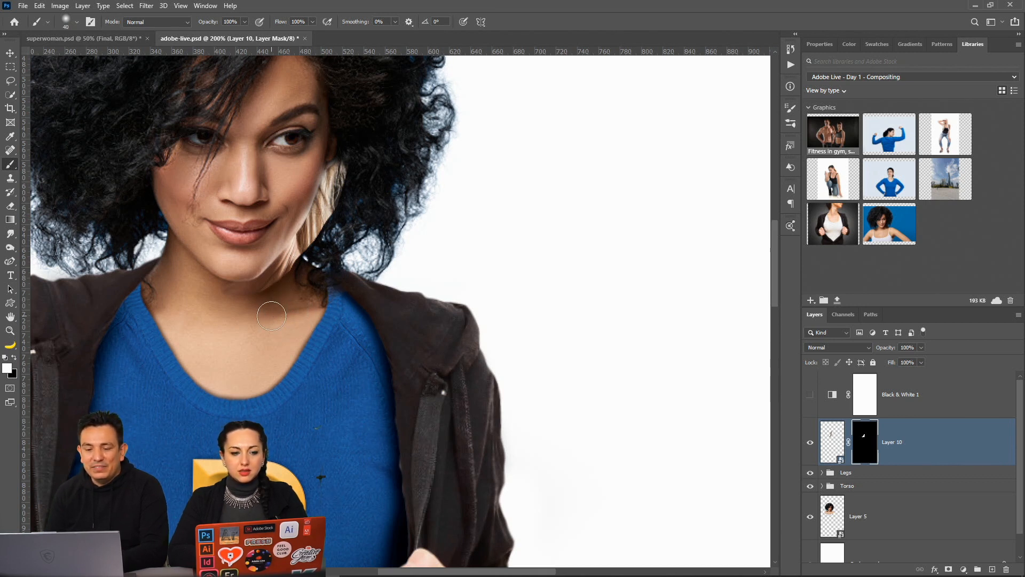
key("bracketleft")
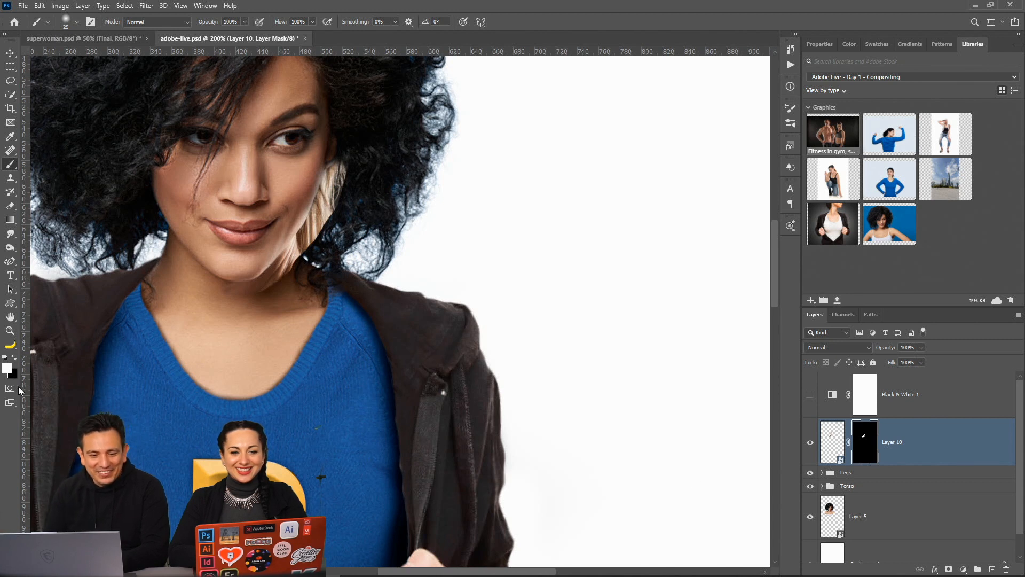
left_click(15, 358)
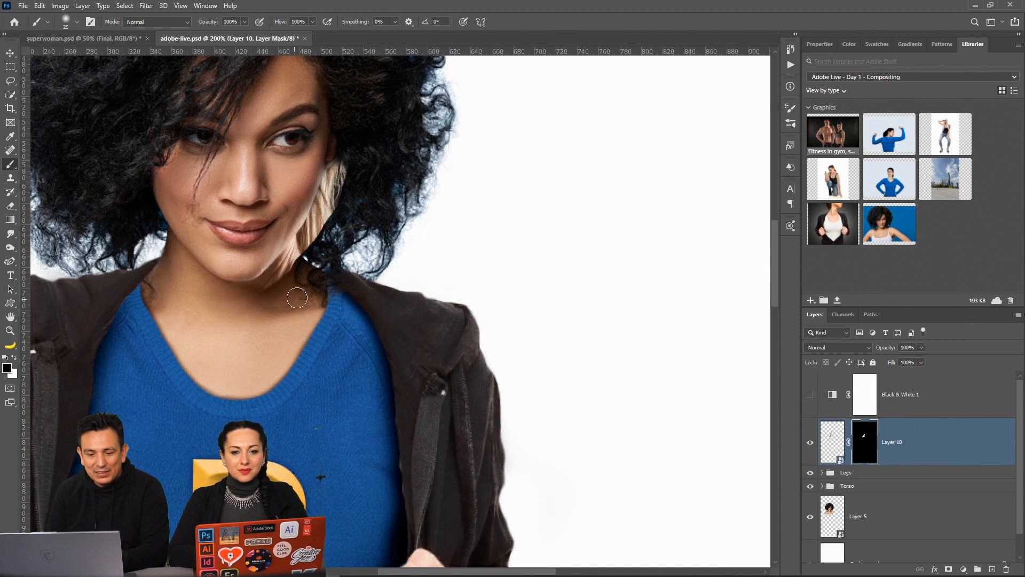
mouse_move(273, 283)
left_mouse_down()
mouse_move(312, 244)
mouse_move(313, 254)
mouse_move(331, 242)
mouse_move(350, 201)
mouse_move(349, 162)
mouse_move(326, 263)
left_mouse_up()
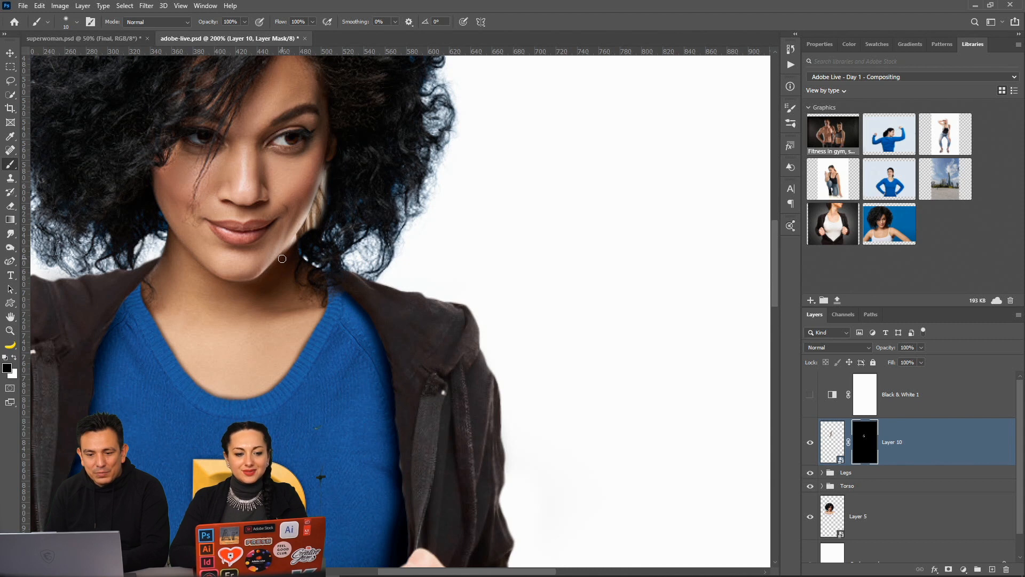
Refine the mask with a 10 px black brush, removing the light hair beside the cheek and redoing the last stroke
left_click_drag(308, 225, 335, 161)
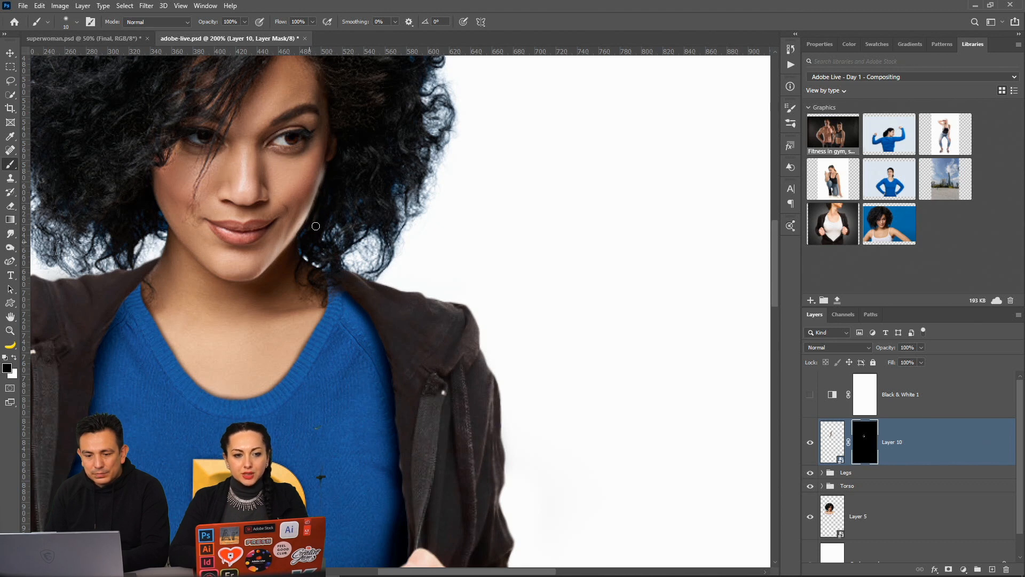
key("ctrl+z")
mouse_move(309, 239)
left_mouse_down()
mouse_move(325, 197)
mouse_move(326, 214)
left_mouse_up()
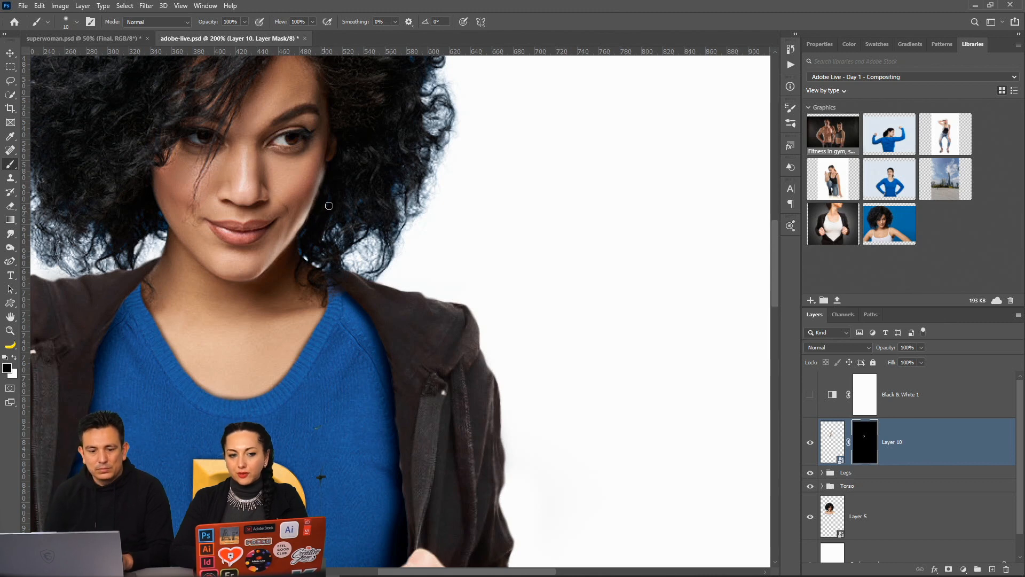
Examine the blended rim light on the jaw and cheek up close and at full-figure size, enlarging the brush to 90 px
key("z")
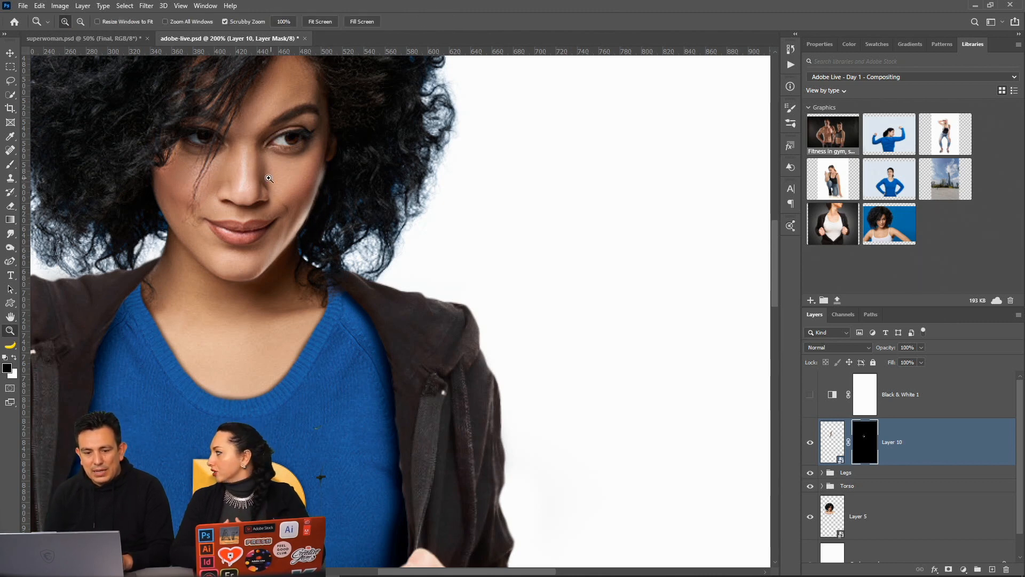
left_click(269, 181)
key("b")
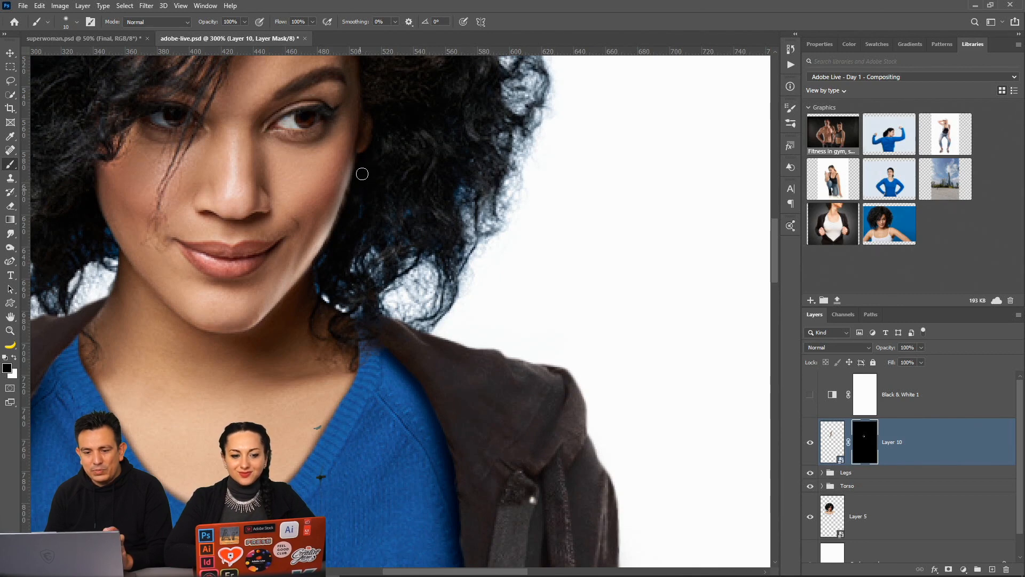
scroll(387, 289, "down", 10)
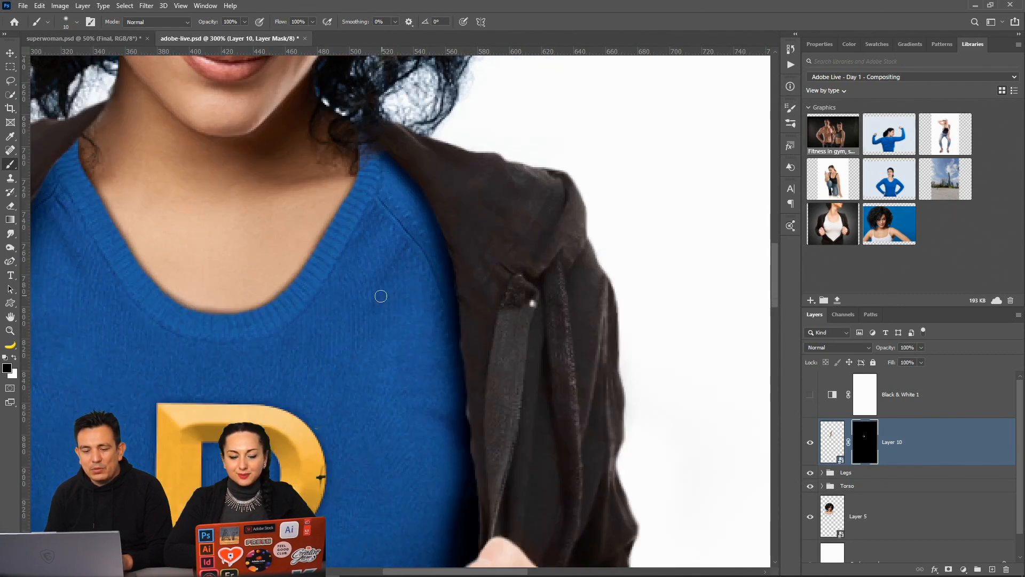
scroll(378, 295, "up", 1)
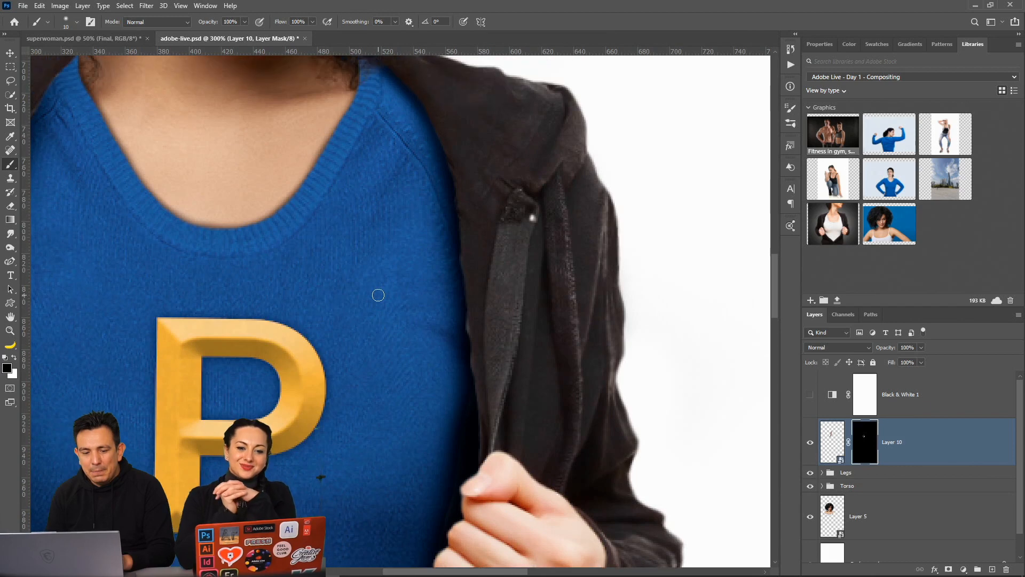
double_click(10, 331)
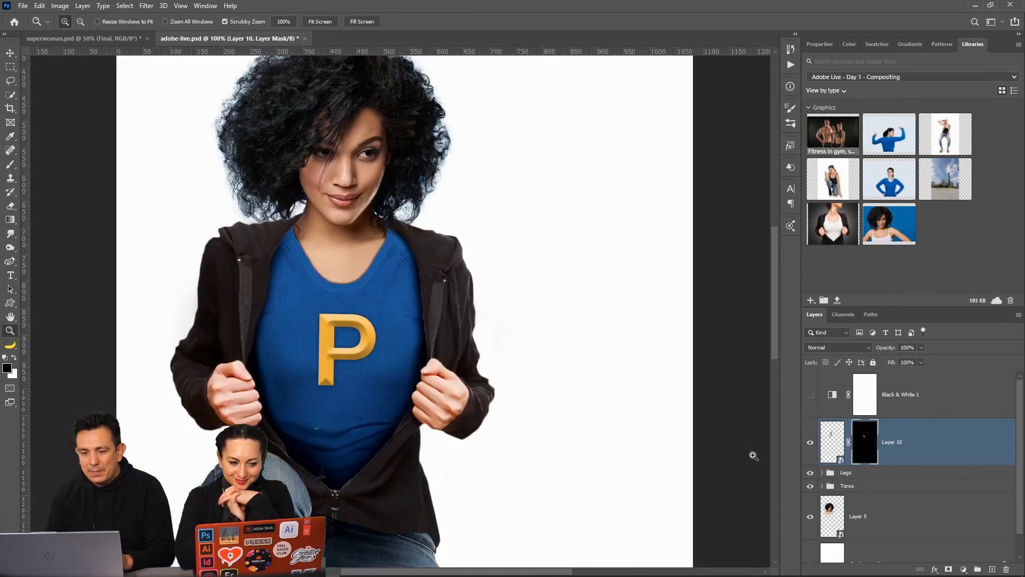
left_click_drag(368, 187, 373, 187)
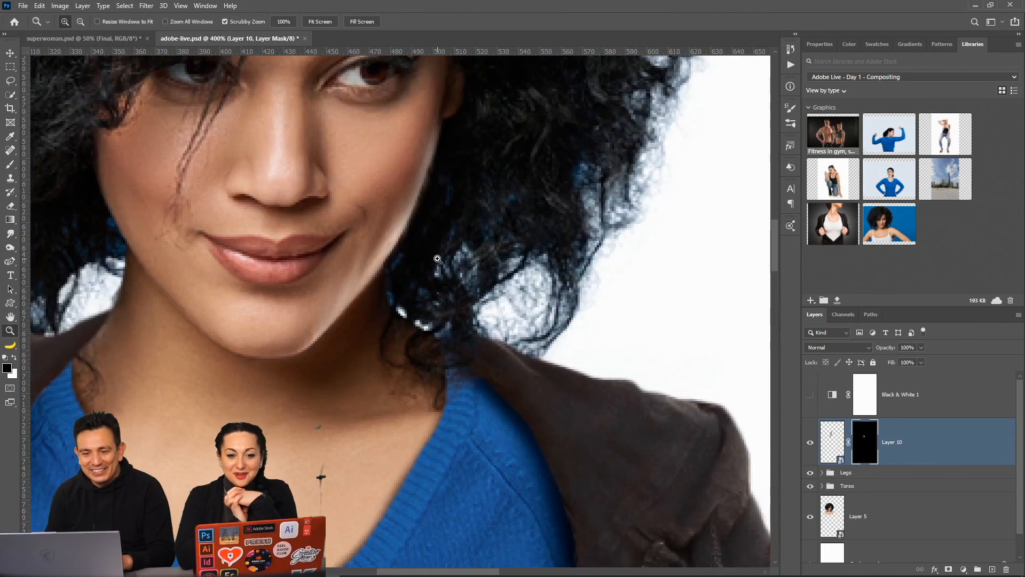
left_click(10, 164)
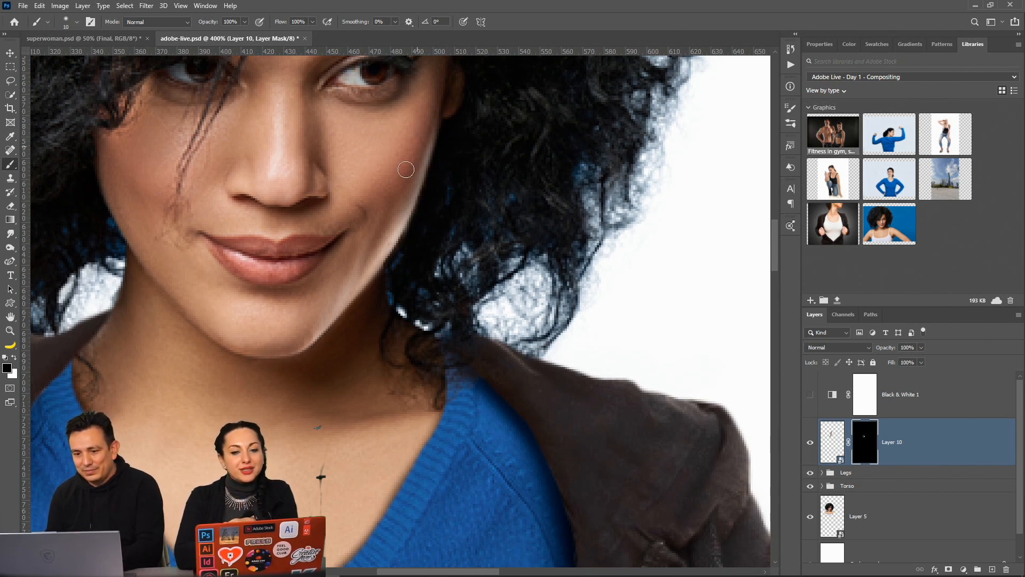
key("bracketright")
key("bracketright")
key("bracketright")
key("bracketright")
key("bracketright")
key("bracketright")
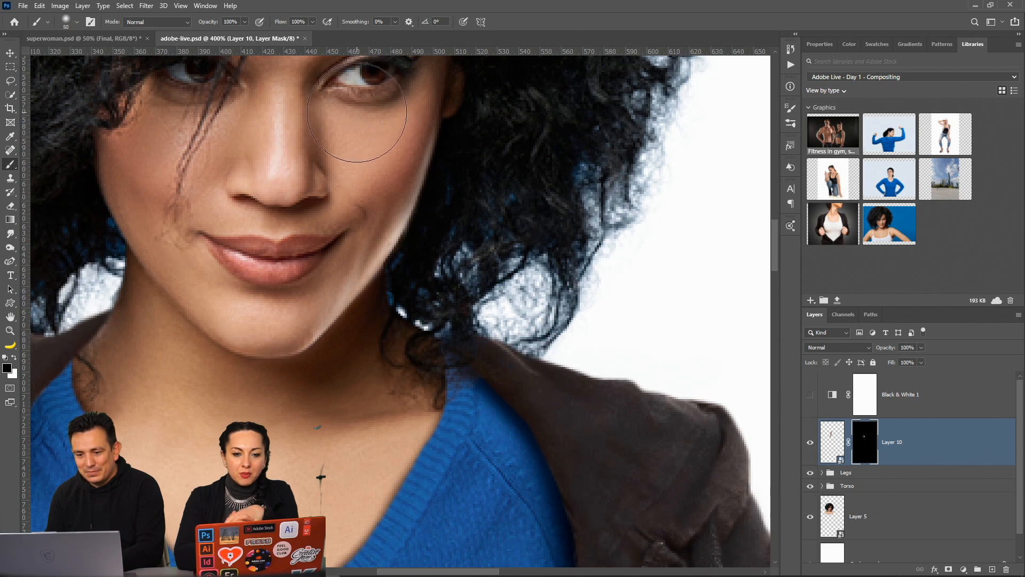
key("bracketright")
key("bracketright")
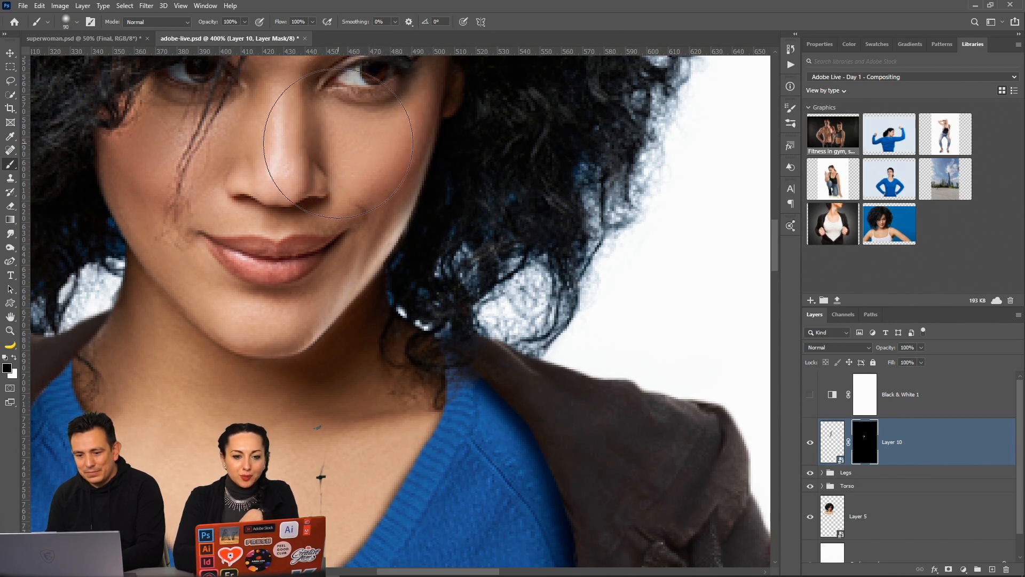
Compare the woman's face with and without the masked rim-light layer at 100% zoom
double_click(9, 331)
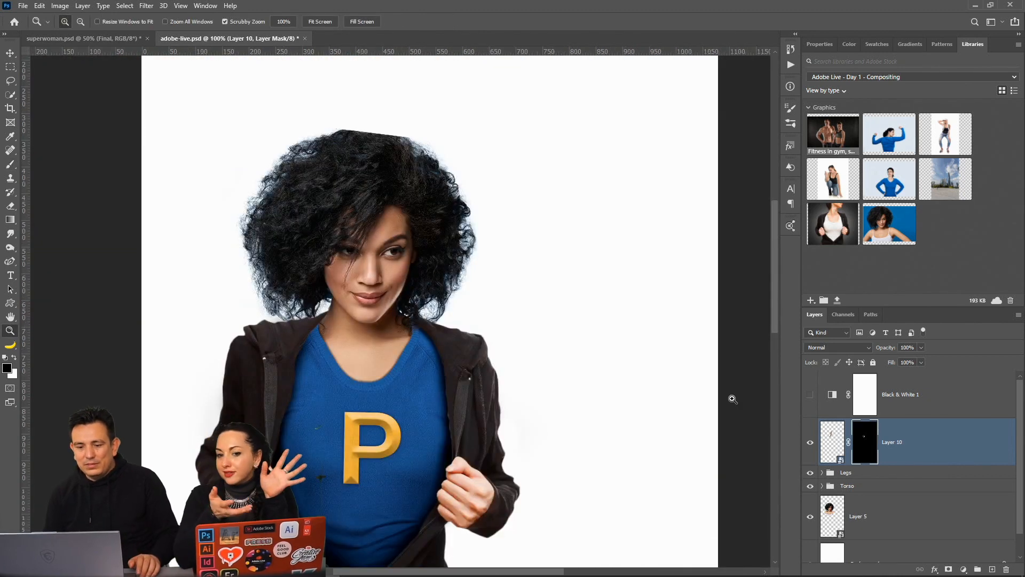
left_click(811, 451)
left_click(810, 452)
left_click(810, 452)
left_click(809, 451)
left_click(809, 452)
left_click(809, 453)
left_click(808, 452)
left_click(807, 454)
left_click(806, 453)
left_click(805, 454)
left_click(804, 454)
left_click(805, 454)
left_click(804, 453)
left_click(804, 454)
left_click(805, 454)
left_click(804, 455)
Add a Levels adjustment clipped to the rim-light layer, with midtones at 0.90 and the output white level at 233
left_click(923, 459)
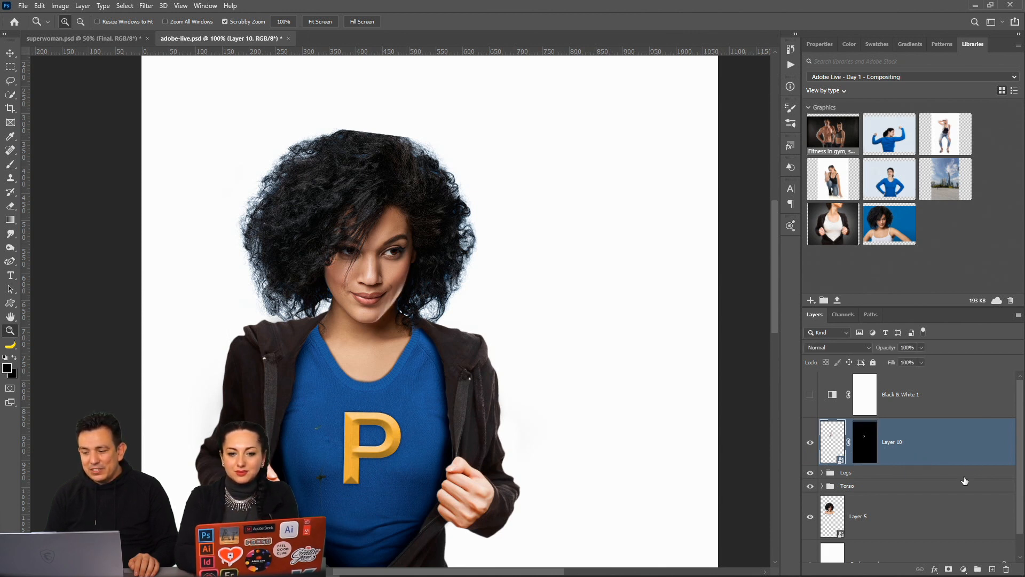
left_click(965, 570)
left_click(959, 424)
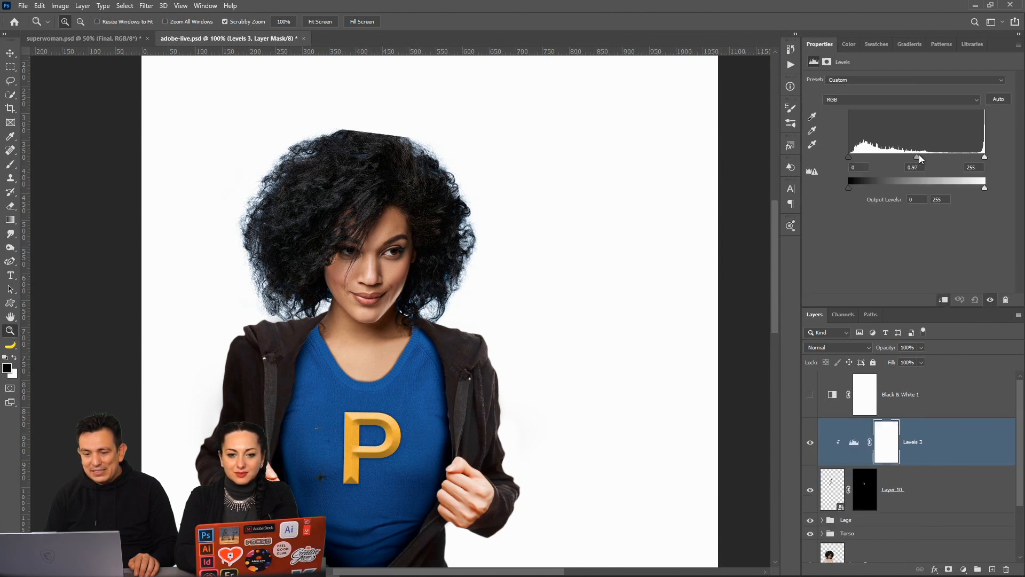
left_click_drag(924, 154, 922, 154)
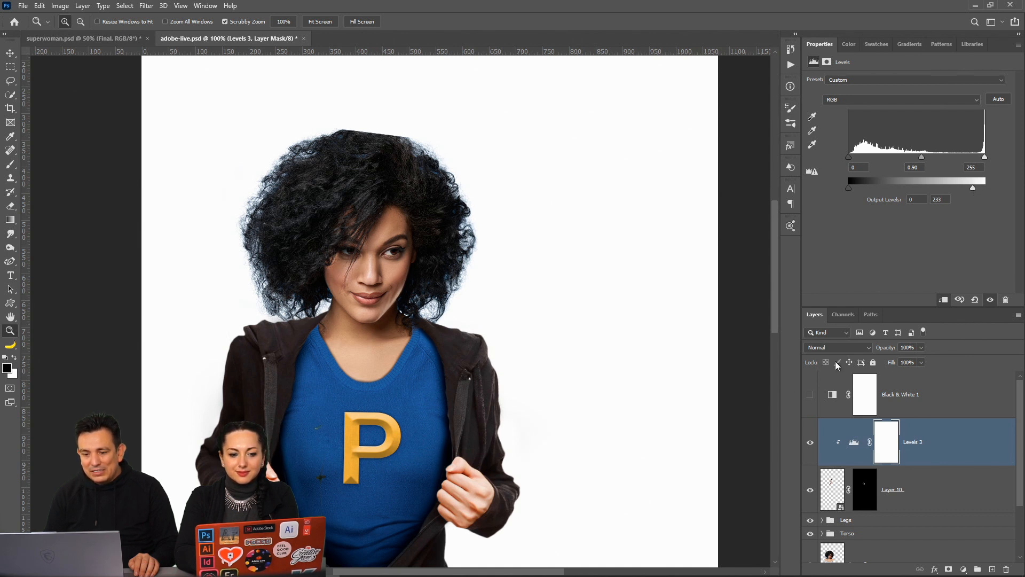
Compare the face with and without the clipped Levels adjustment, and leave the adjustment hidden
left_click(811, 442)
left_click(811, 443)
left_click(811, 442)
left_click(810, 443)
Create a new empty layer above Arms in the Torso group and clip it to Arms
scroll(820, 510, "down", 2)
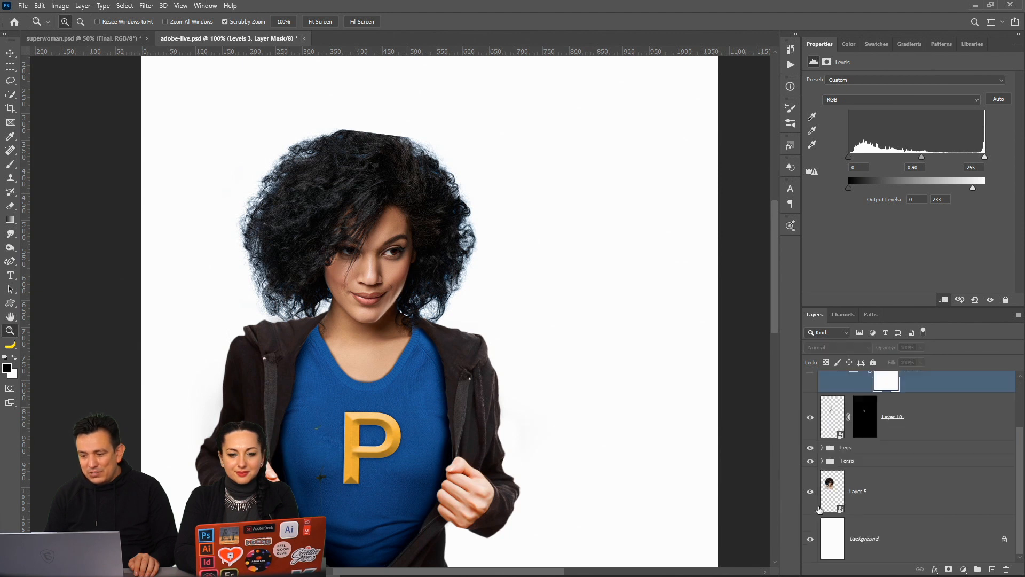
left_click(822, 461)
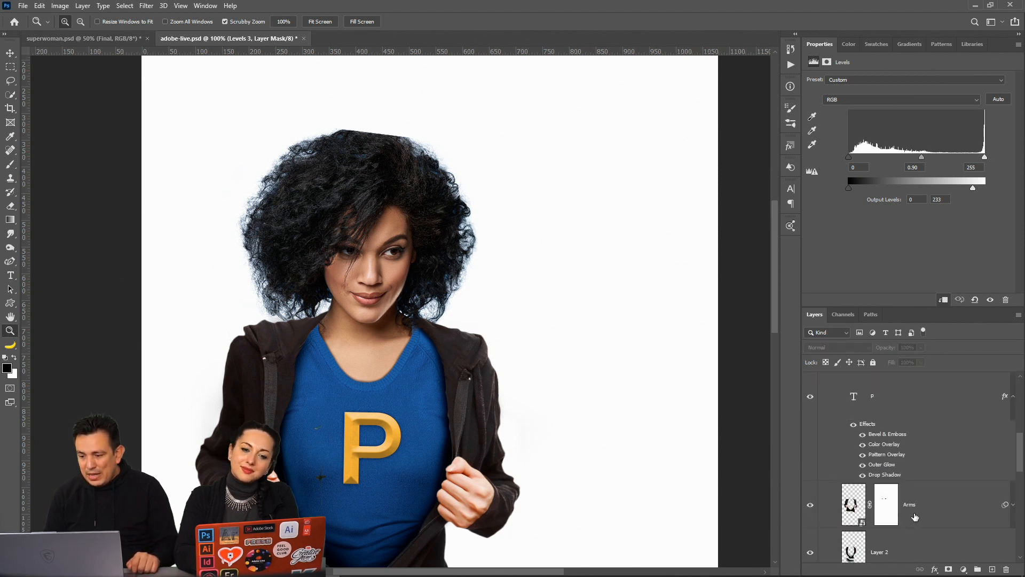
left_click(913, 521)
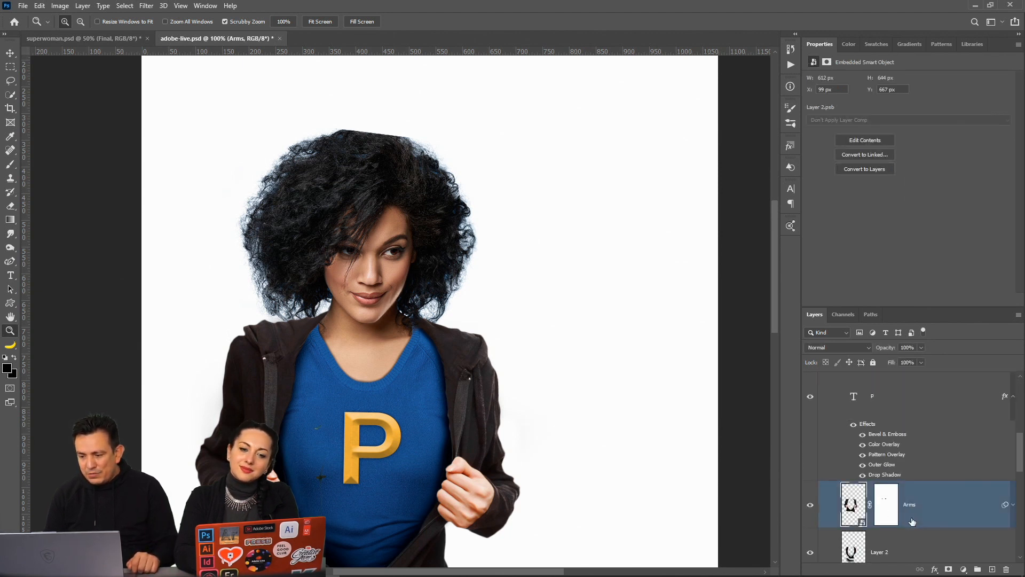
left_click(992, 570)
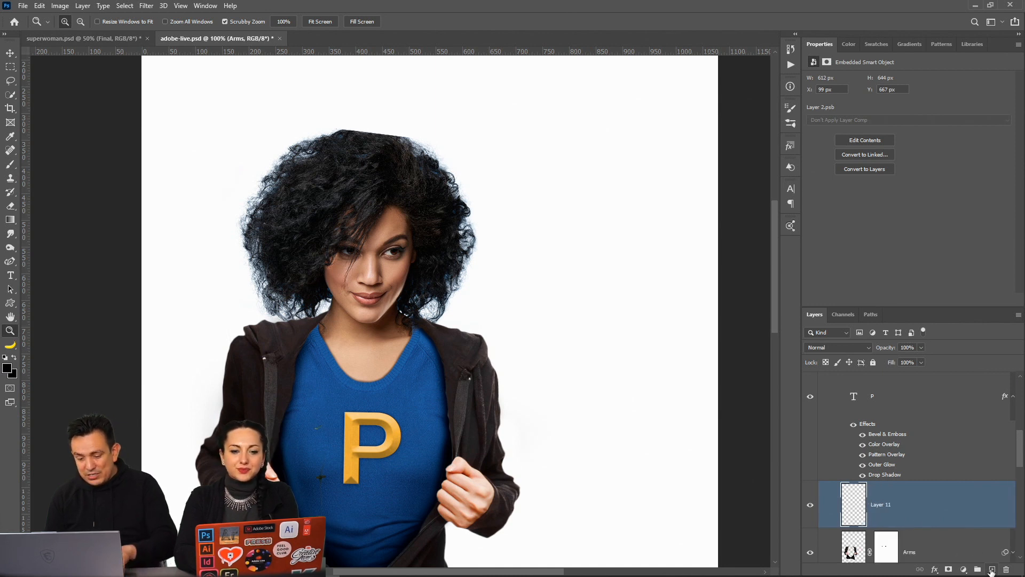
left_click(881, 528, "alt")
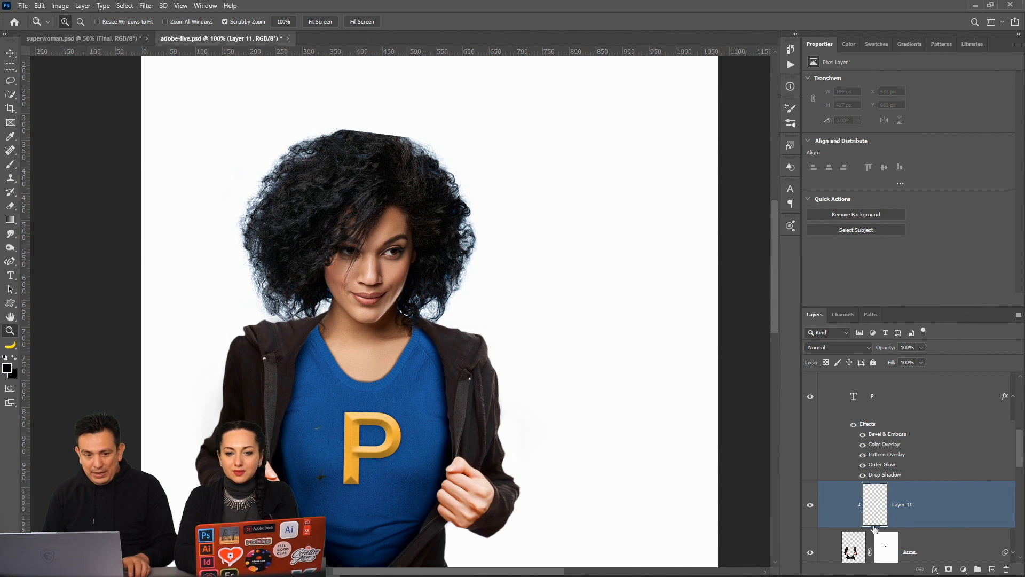
Paint white highlights on the clipped layer along the jacket's shoulder and outer sleeve edge, using 30 px and 15 px brushes
left_click(11, 165)
scroll(14, 363, "down", 1)
left_click(5, 357)
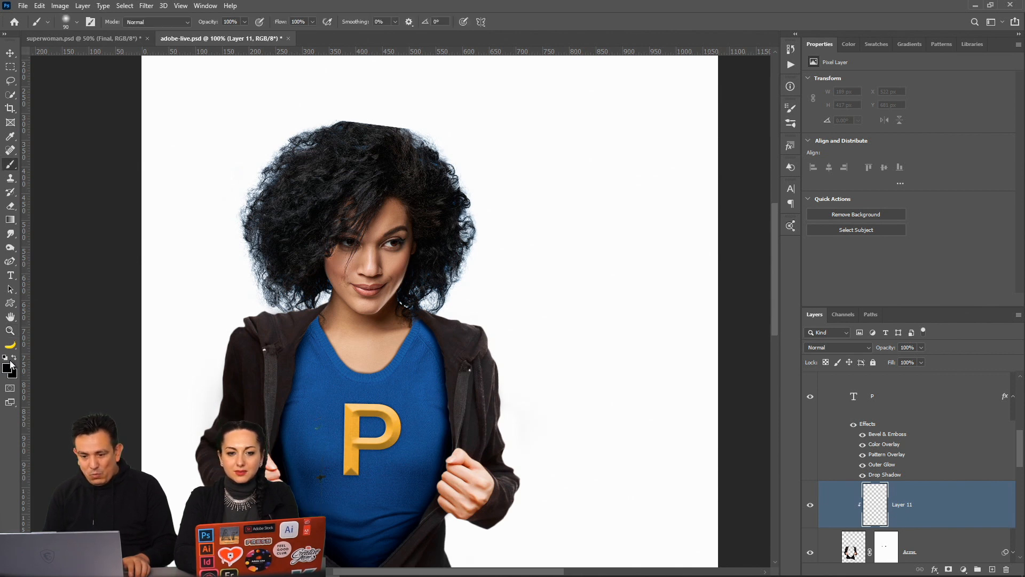
left_click(14, 357)
key("bracketleft")
key("bracketleft")
key("bracketleft")
key("bracketleft")
key("bracketleft")
left_click_drag(435, 300, 441, 304)
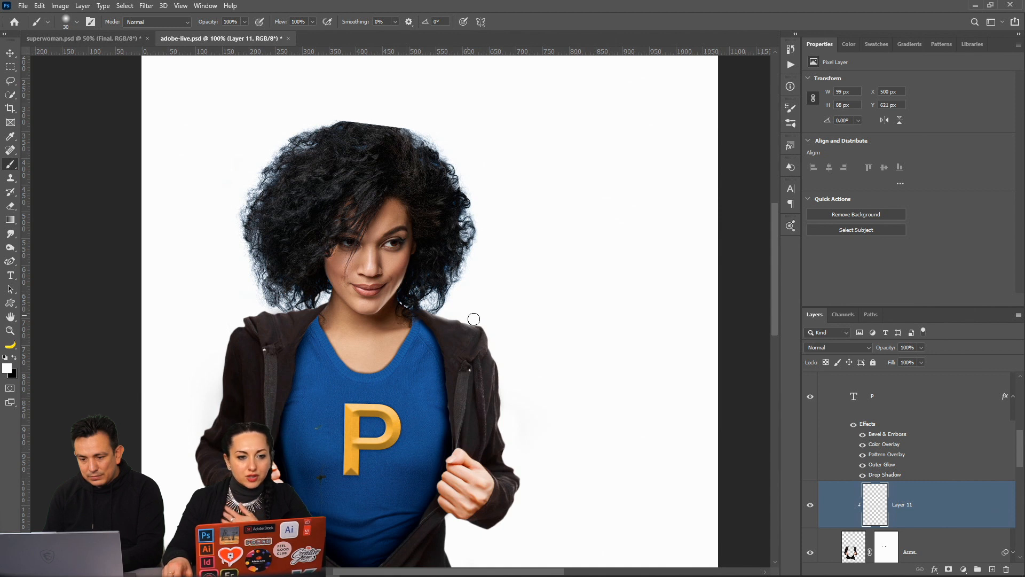
left_click_drag(500, 348, 510, 351)
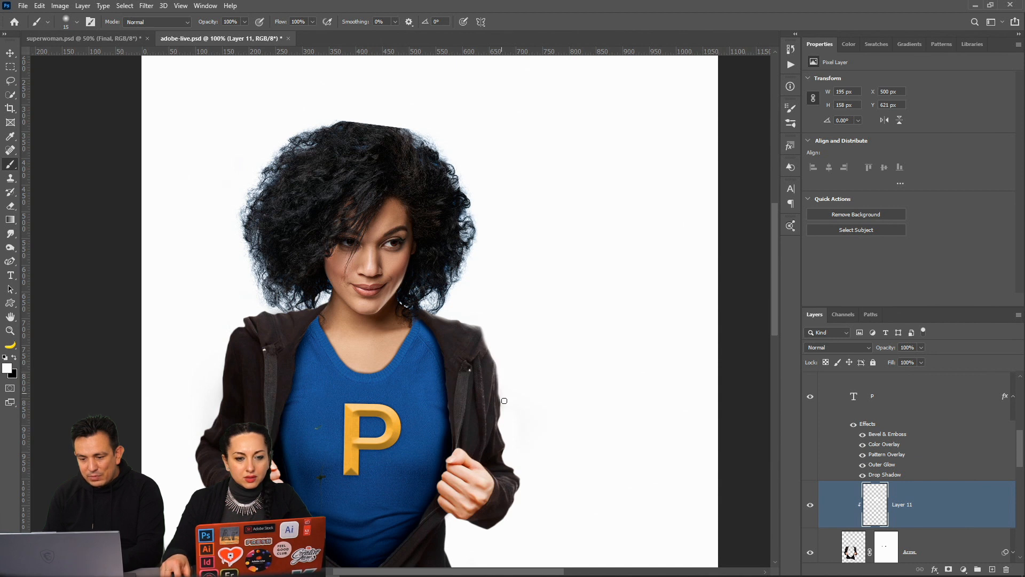
left_click_drag(503, 433, 520, 452)
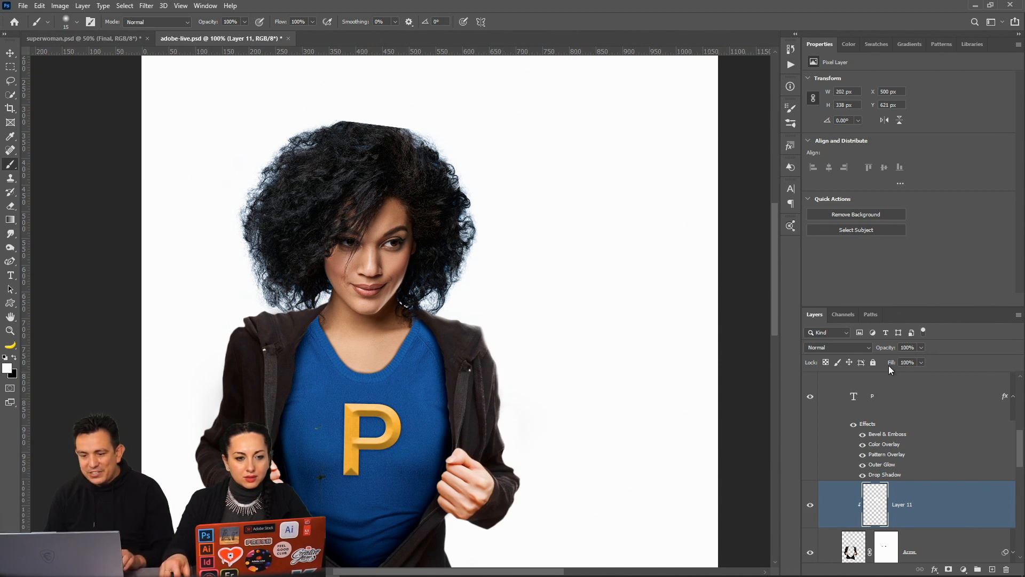
Reduce the opacity of the clipped jacket highlight layer to 29%
left_click_drag(825, 353, 836, 351)
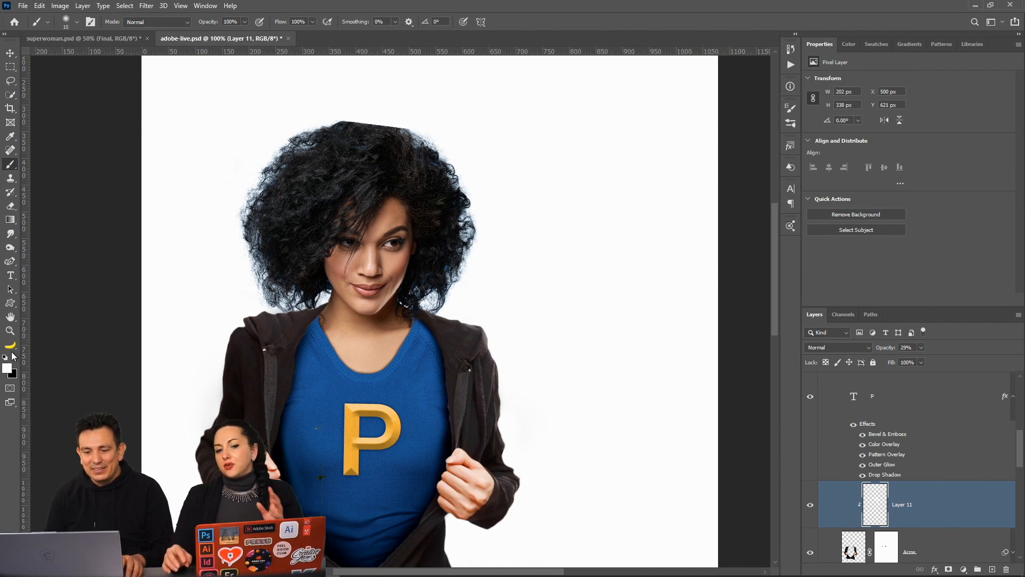
key("z")
left_click_drag(452, 278, 425, 358)
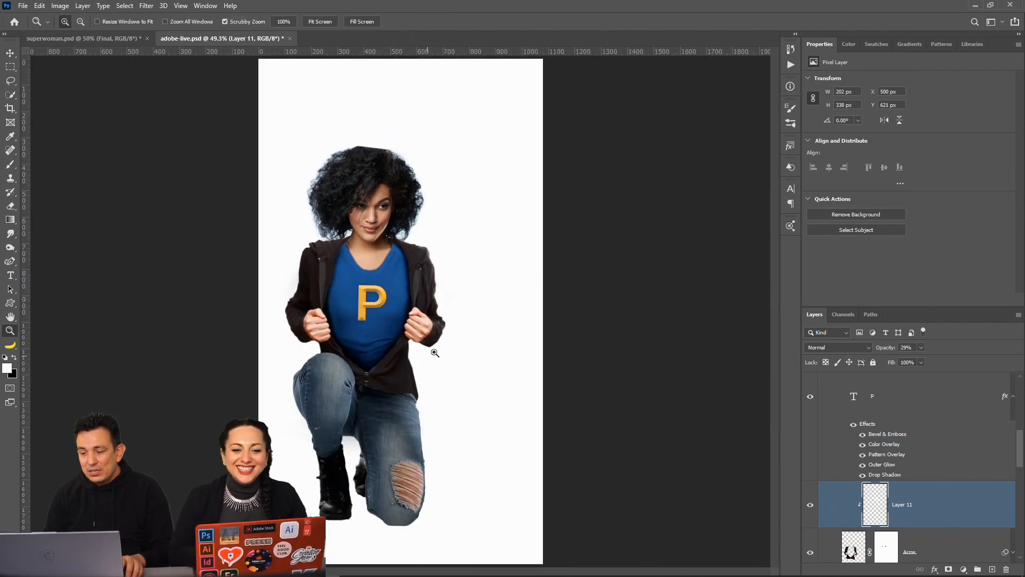
Apply a Squeeze warp to the letter P text layer on the shirt
left_click(863, 401)
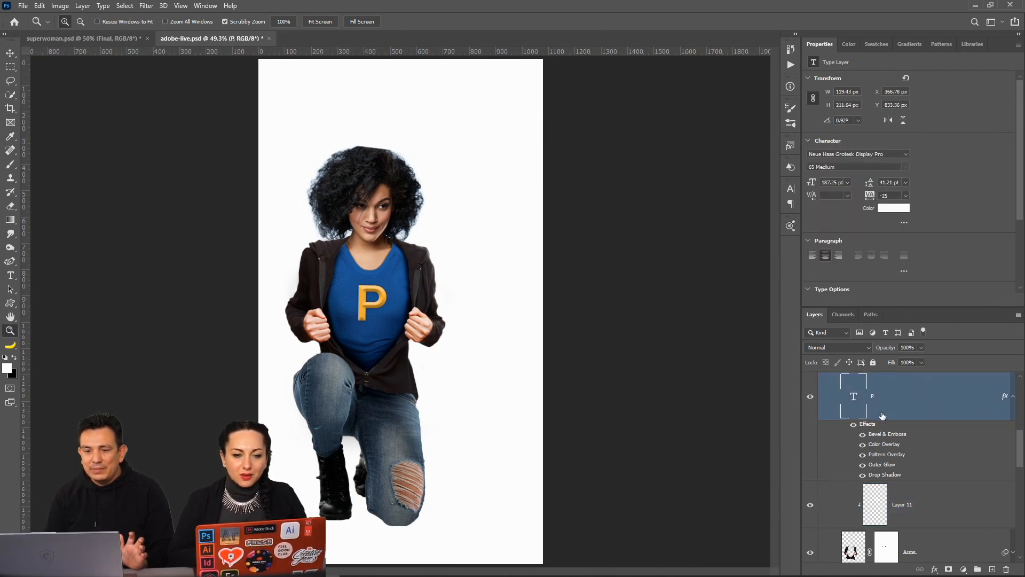
double_click(860, 407)
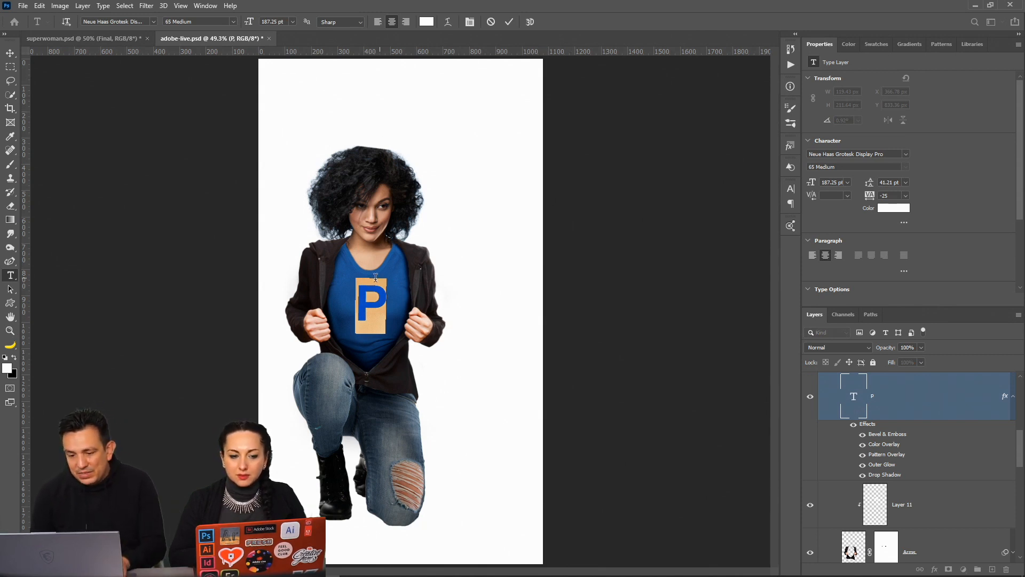
left_click(917, 407)
key("ctrl+t")
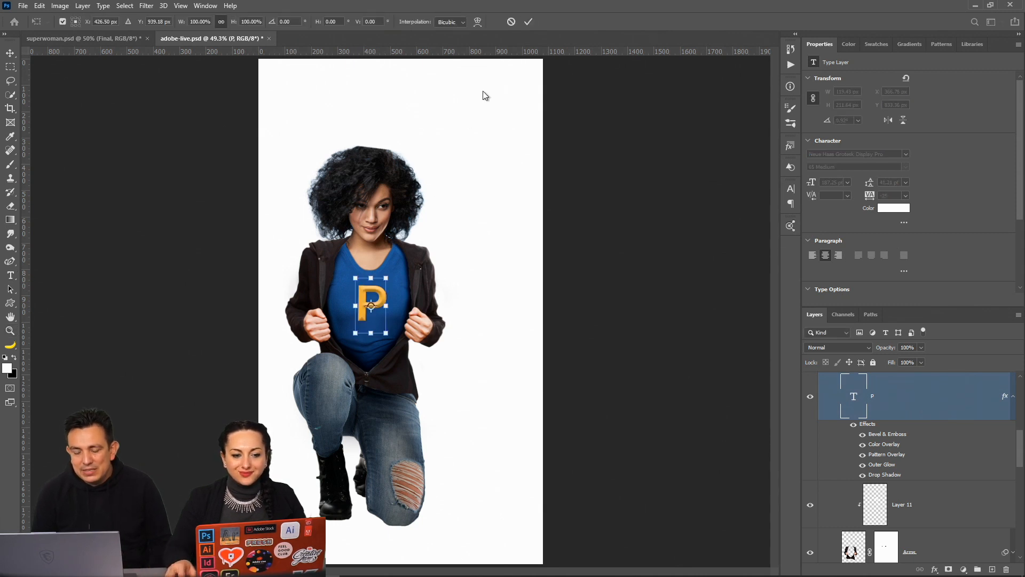
left_click(477, 23)
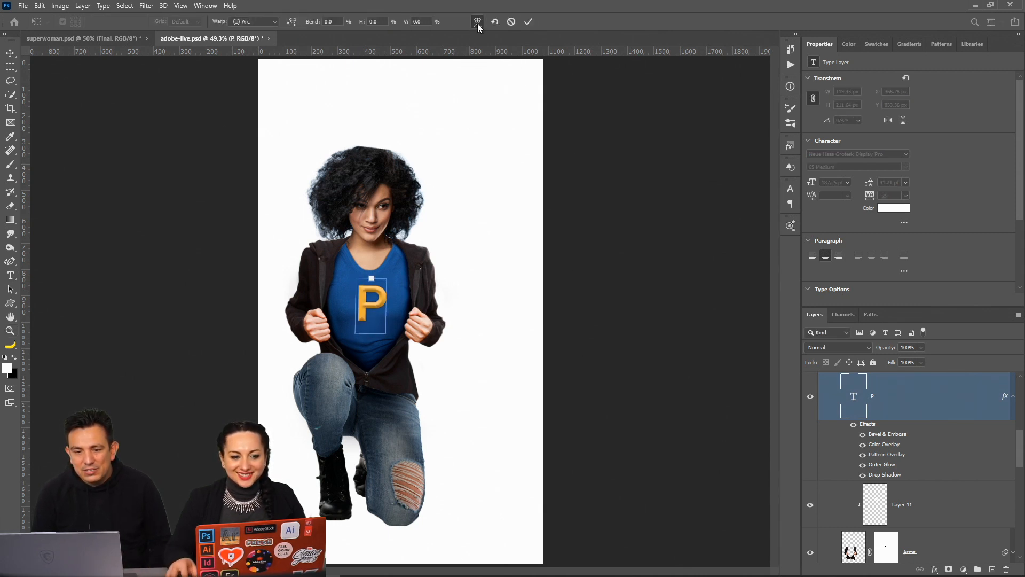
left_click(273, 23)
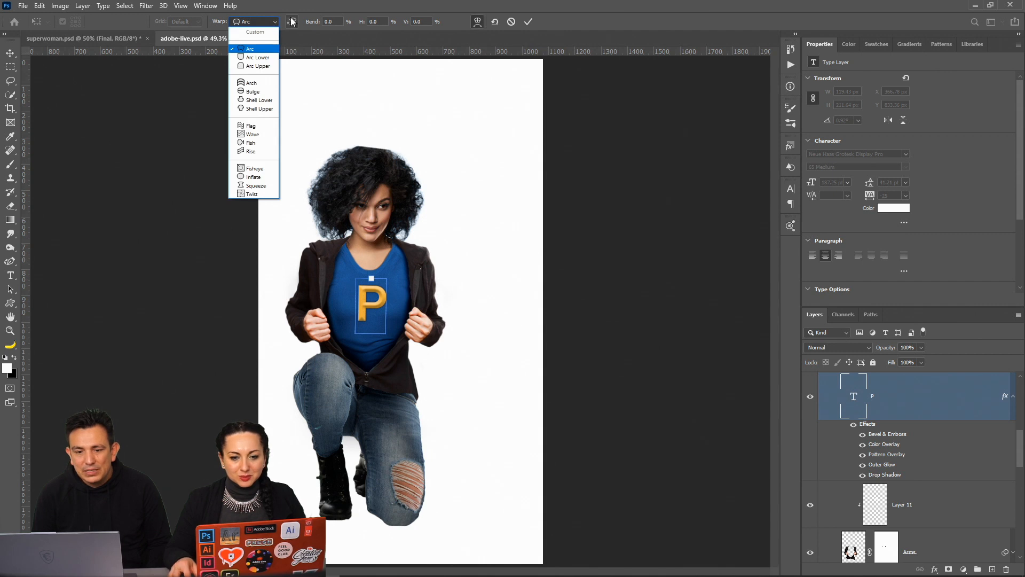
left_click(316, 10)
left_click(257, 22)
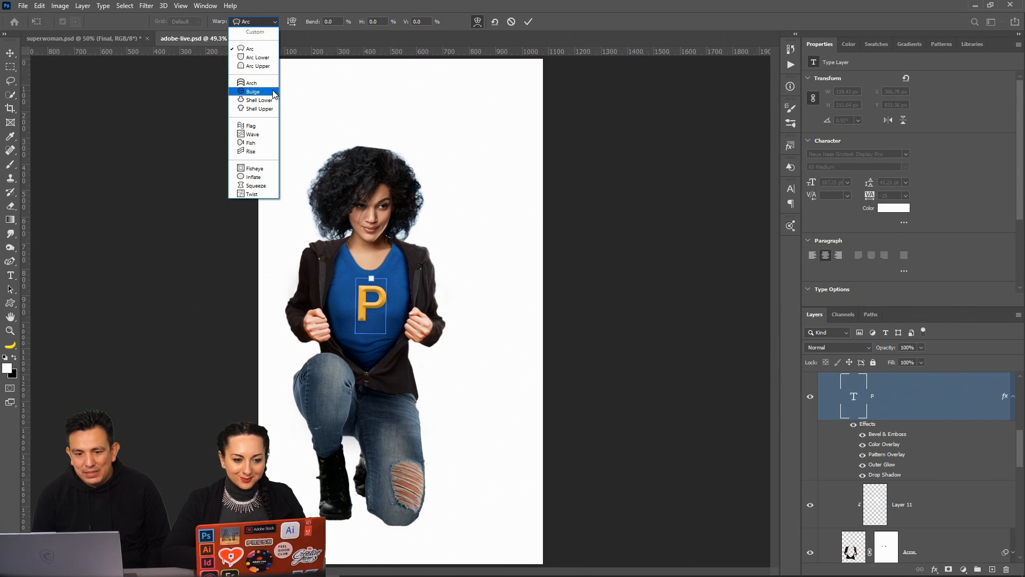
left_click(256, 186)
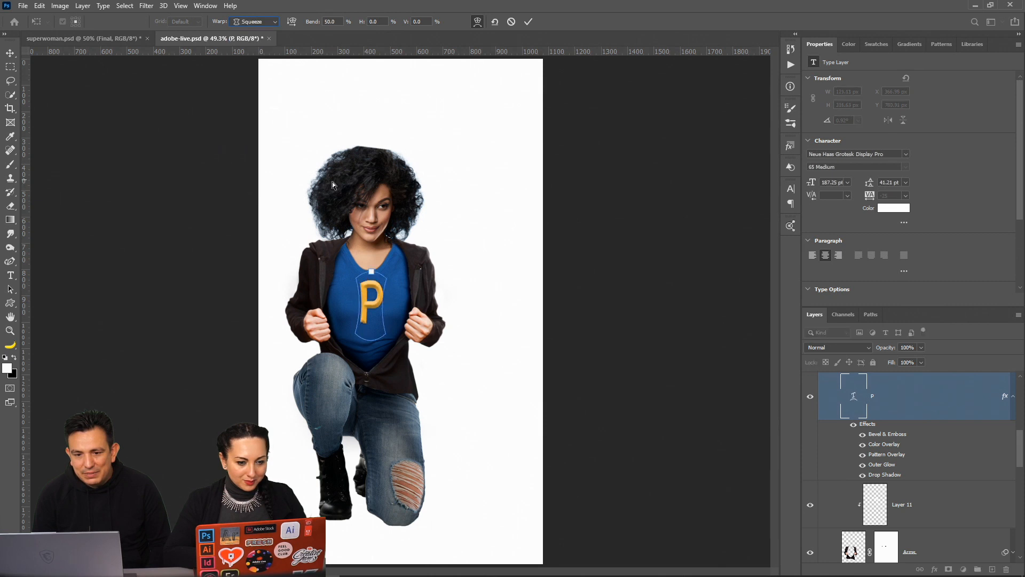
Switch the orientation of the P's Squeeze warp, set its Bend to 7.7%, and commit the warp
left_click(292, 21)
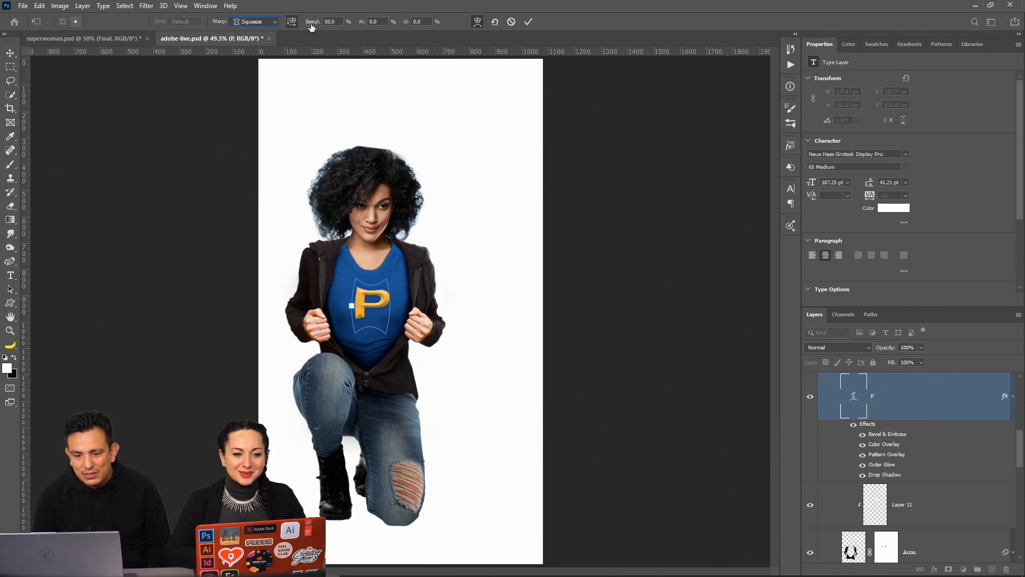
left_click_drag(291, 33, 84, 35)
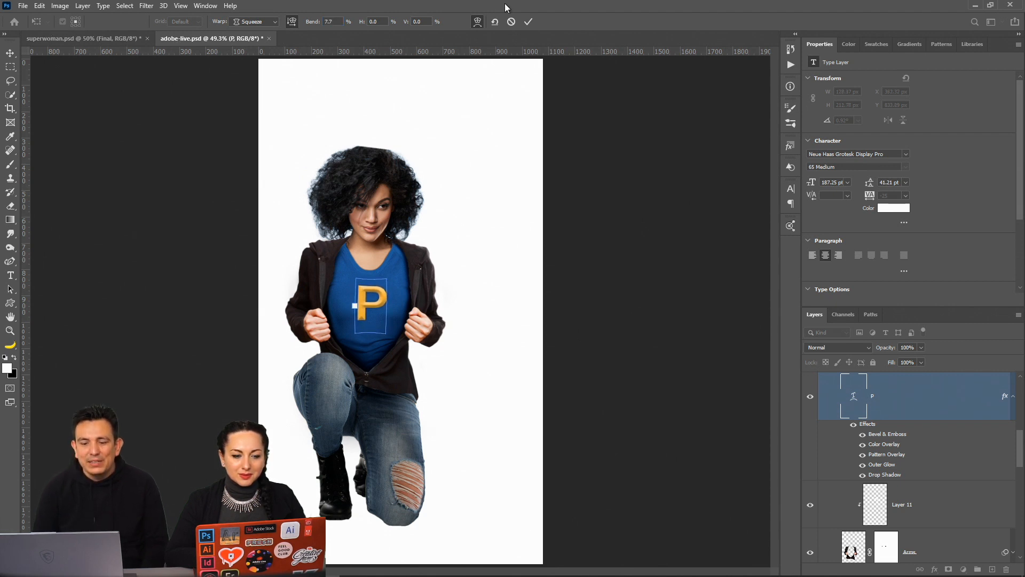
left_click(526, 23)
key("z")
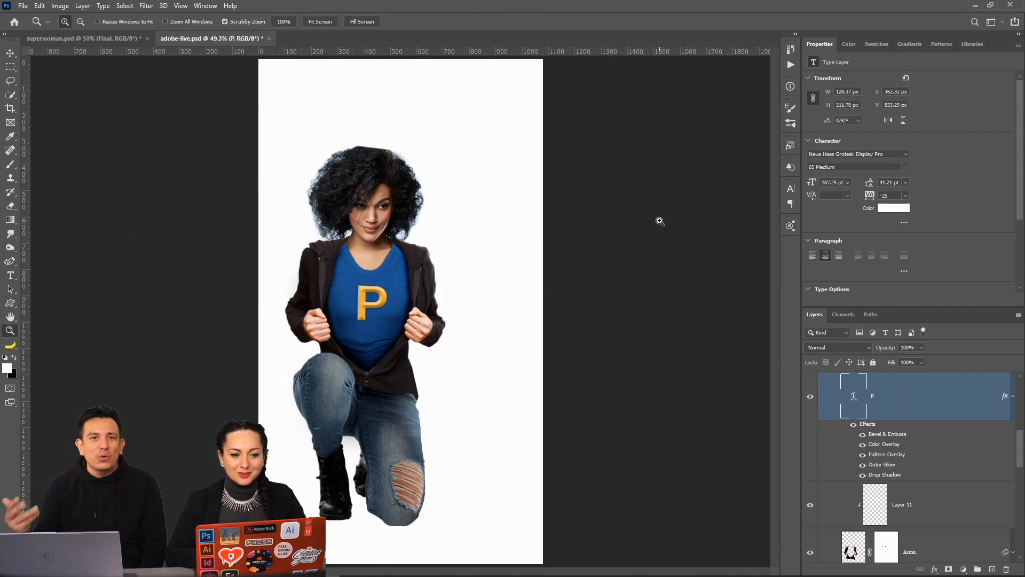
Collapse the Torso group and save the document
left_click(1015, 403)
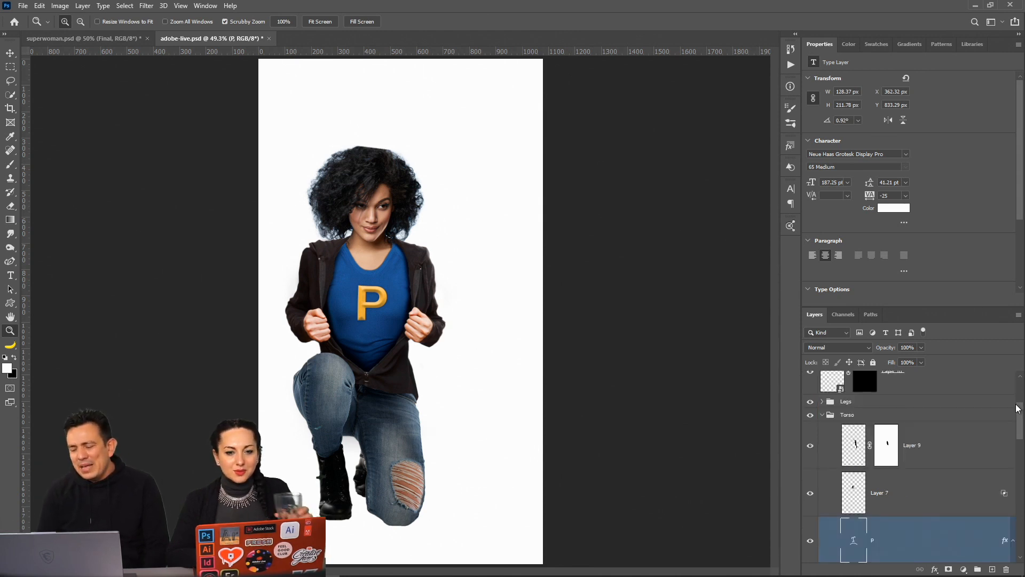
left_click(822, 416)
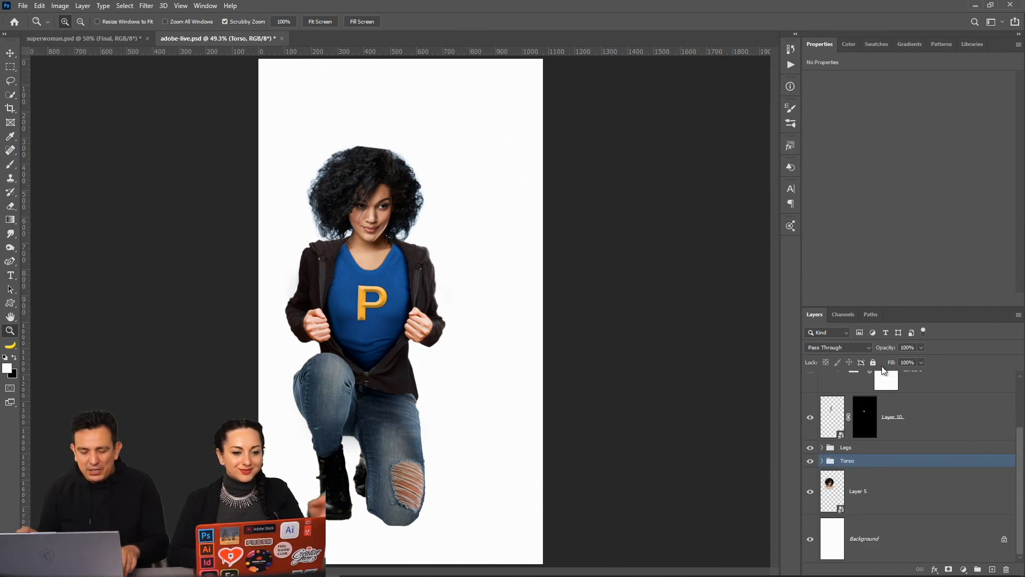
key("ctrl+s")
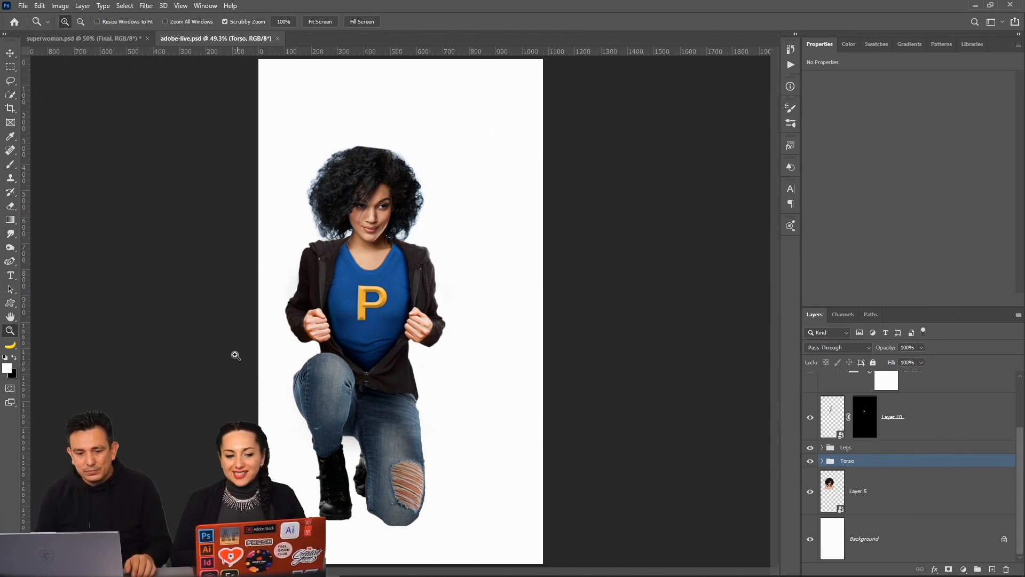
Compare the face with and without the rim-light layer, Layer 10, leaving the layer visible
left_click_drag(354, 231, 434, 331)
right_click(415, 323)
left_click(427, 333)
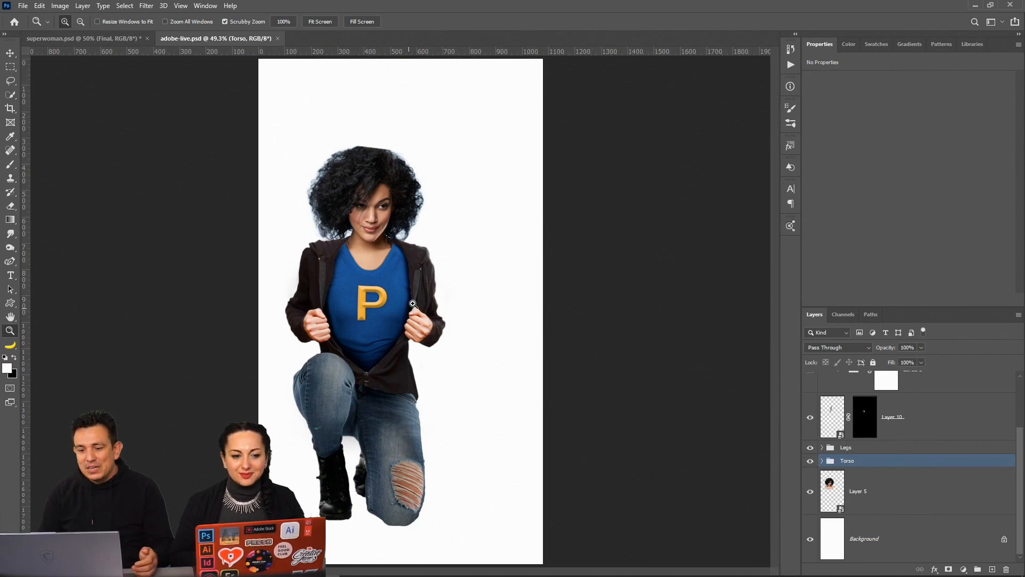
left_click_drag(385, 219, 755, 404)
left_click(810, 420)
left_click(810, 420)
left_click(810, 419)
left_click(809, 420)
left_click(810, 419)
left_click(809, 421)
left_click(808, 421)
left_click(809, 422)
scroll(869, 496, "up", 2)
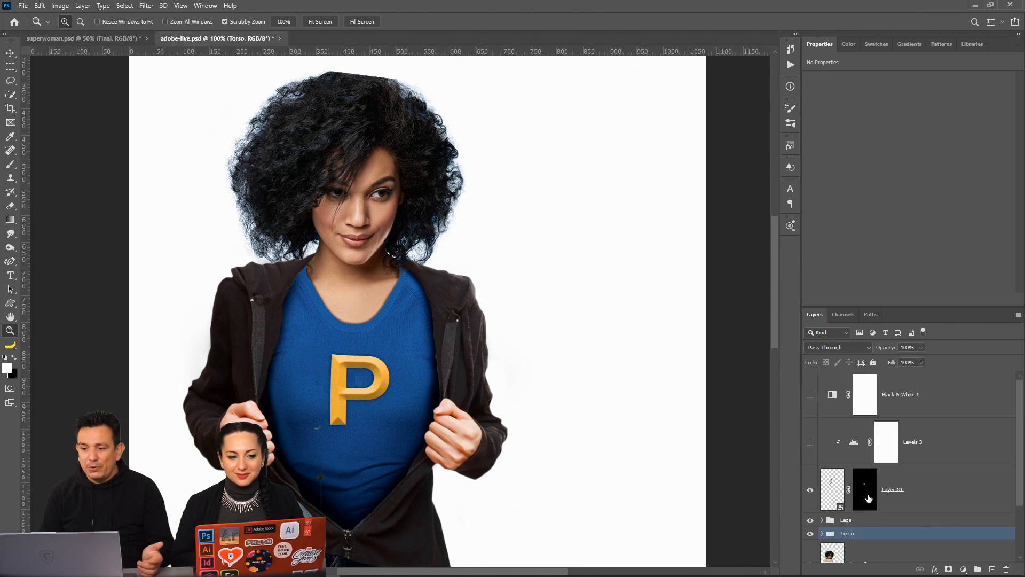
Open the gym couple photo from the Adobe Live - Day 1 - Compositing library, examine the light on the woman's face, and close it
left_click(848, 43)
left_click(877, 44)
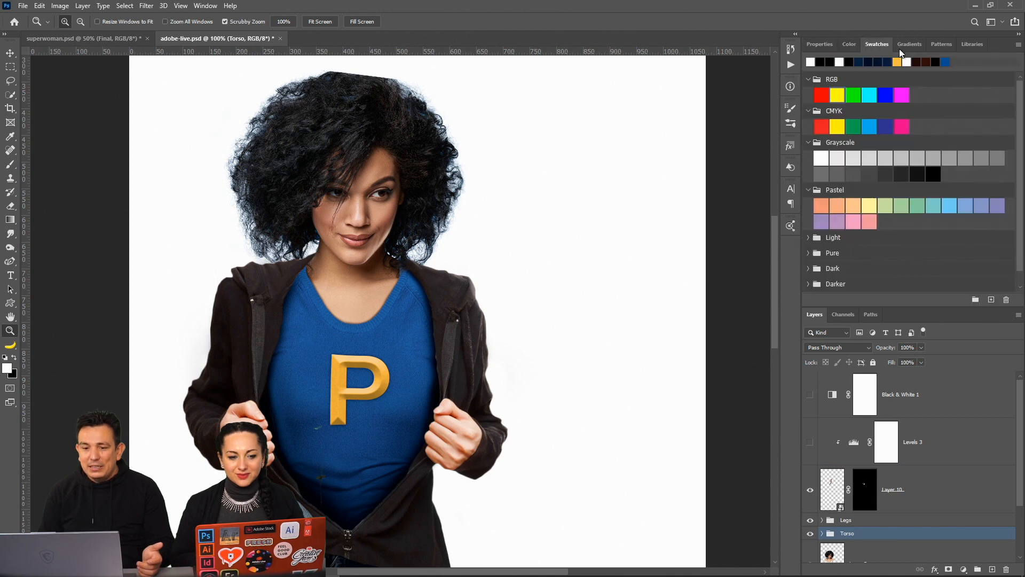
left_click(946, 45)
left_click(972, 44)
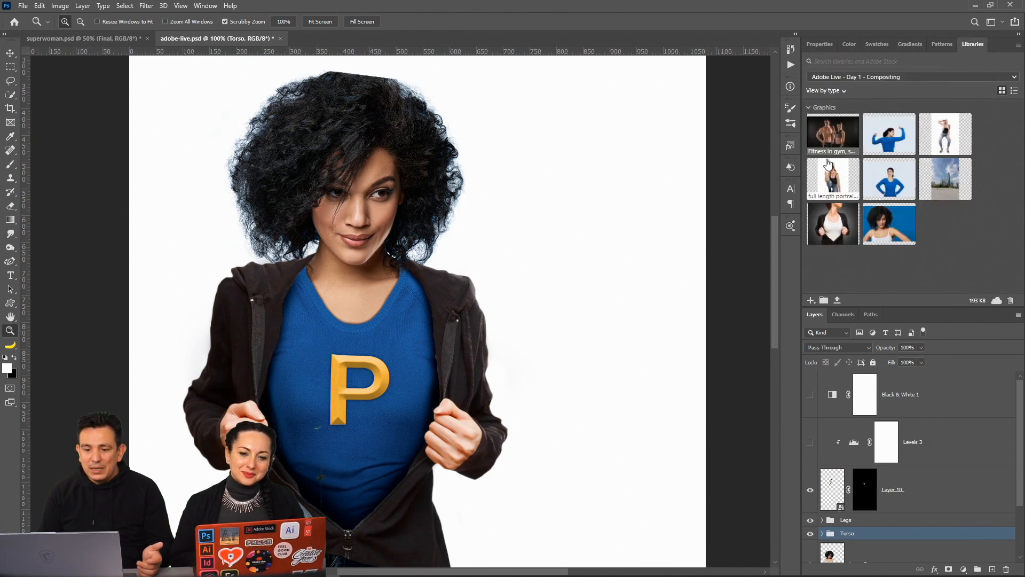
double_click(829, 141)
left_click_drag(475, 255, 462, 270)
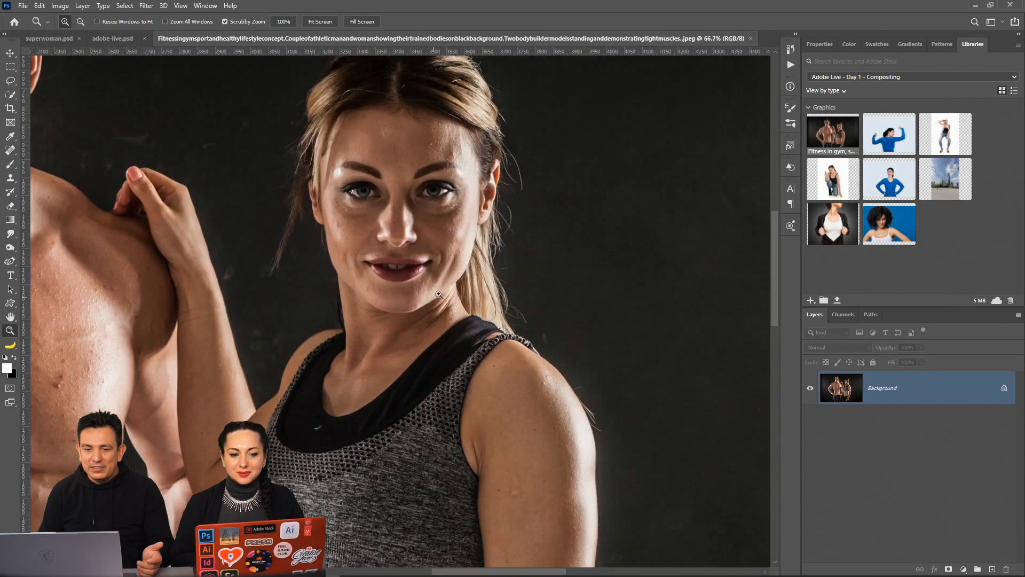
left_click(752, 39)
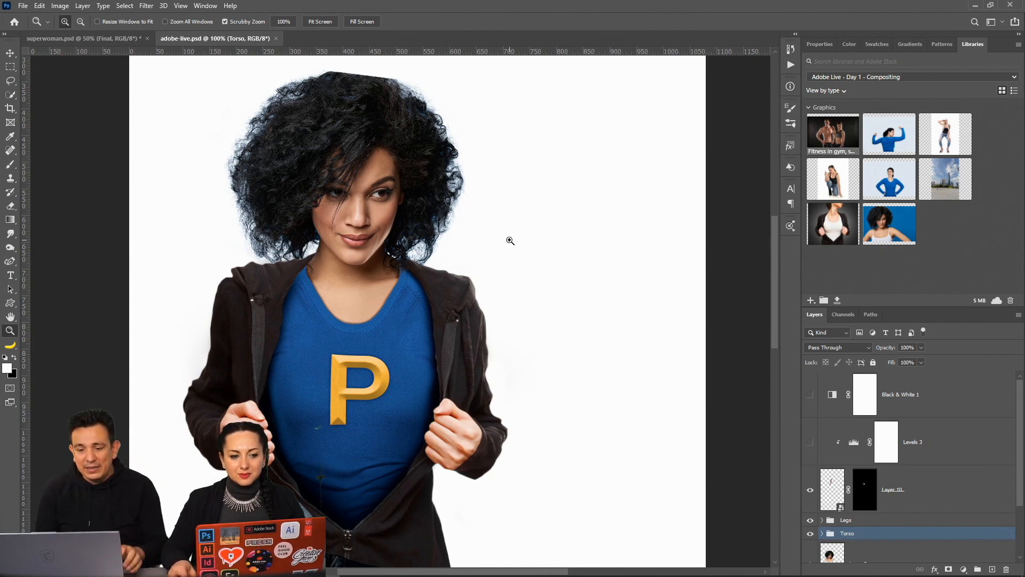
Place the low-angle skyscraper photo from the library and move its layer beneath the woman's layers, directly above the Background
right_click(390, 292)
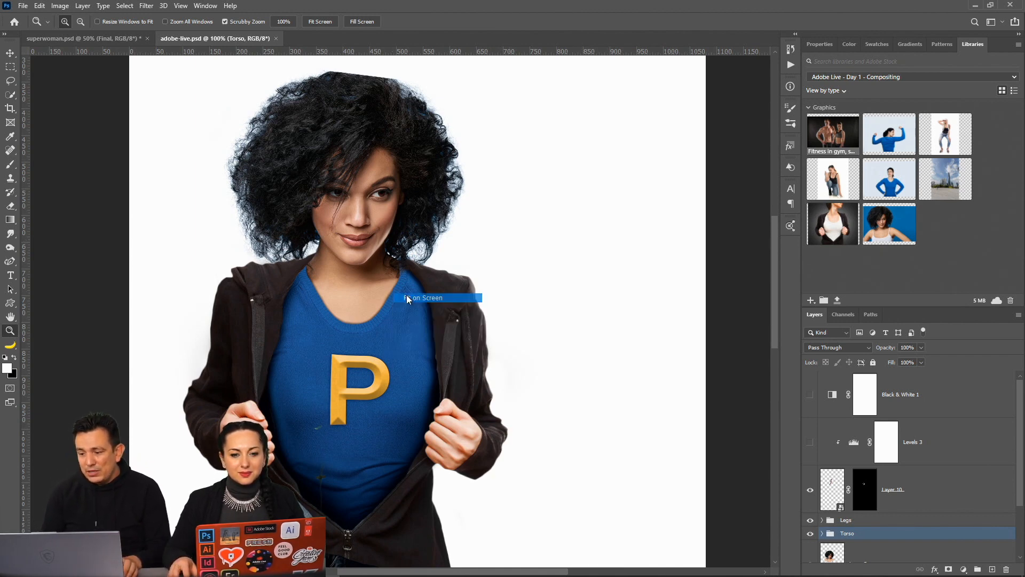
left_click(414, 295)
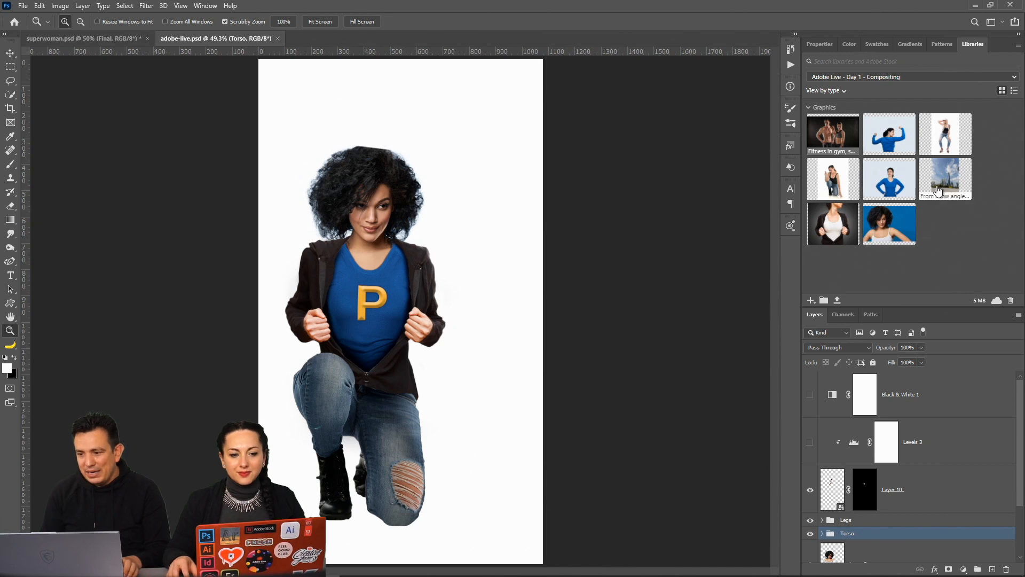
left_click_drag(941, 187, 911, 435)
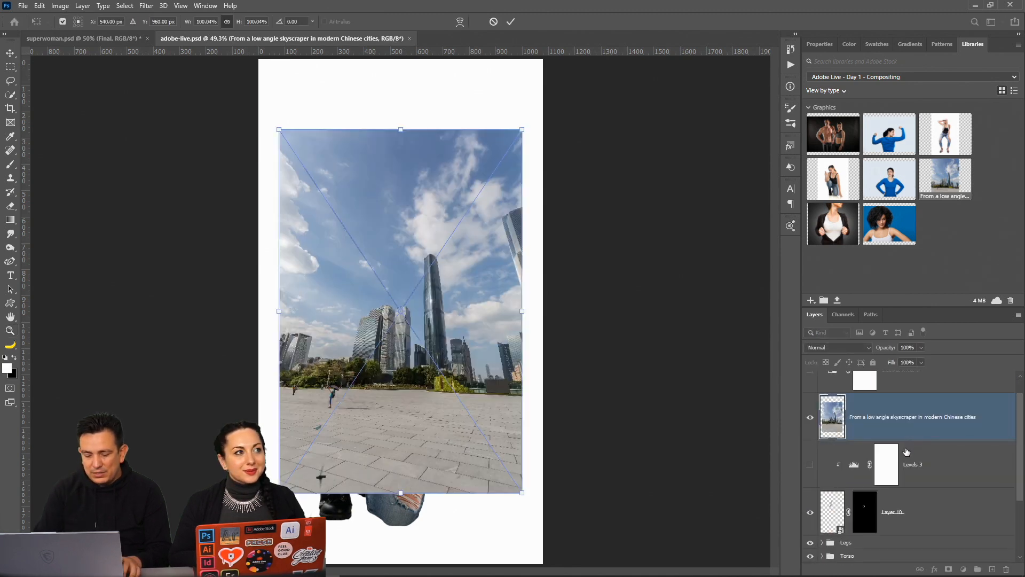
key("Return")
key("ctrl+bracketleft")
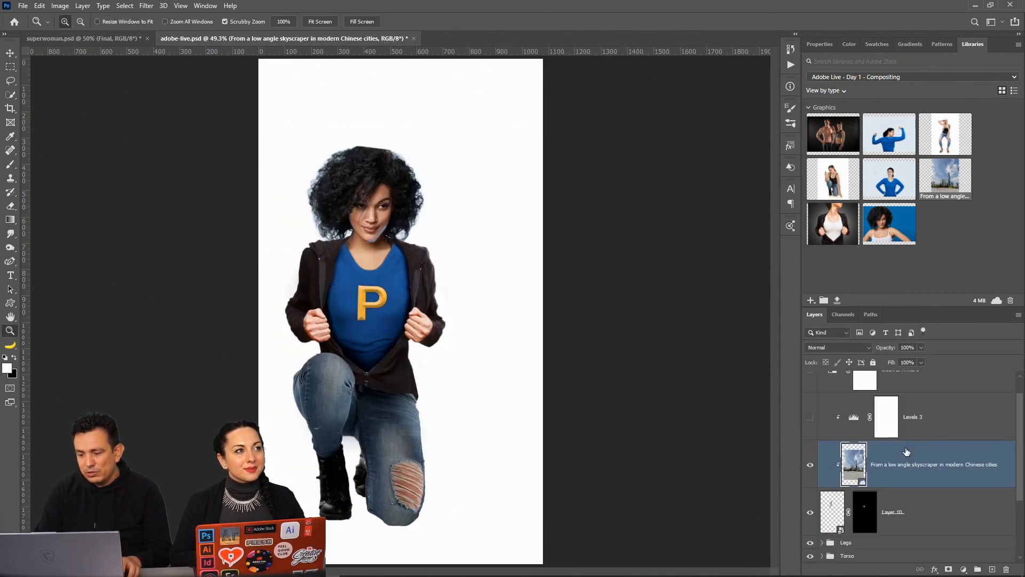
key("ctrl+bracketleft")
key("ctrl+bracketleft")
key("ctrl+bracketleft")
key("ctrl+bracketleft")
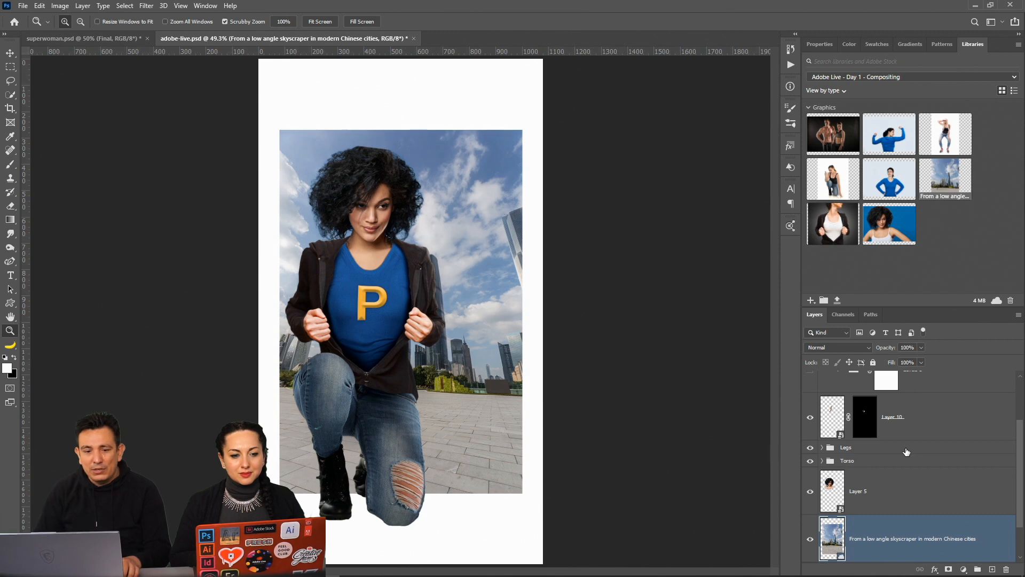
Enlarge the skyscraper photo to 164.98% and shift it so that it covers the whole canvas
key("v")
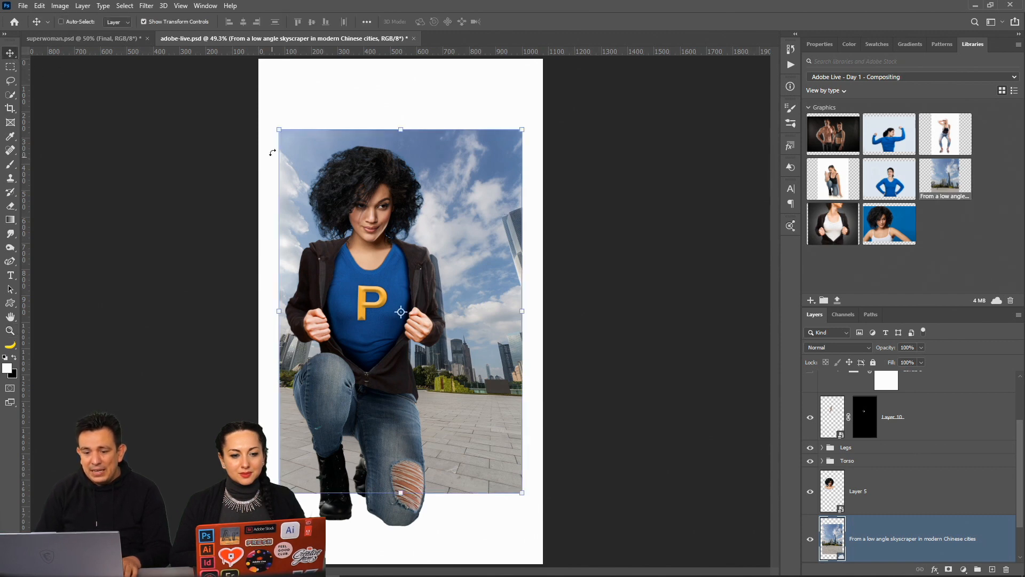
left_click_drag(278, 130, 184, 1)
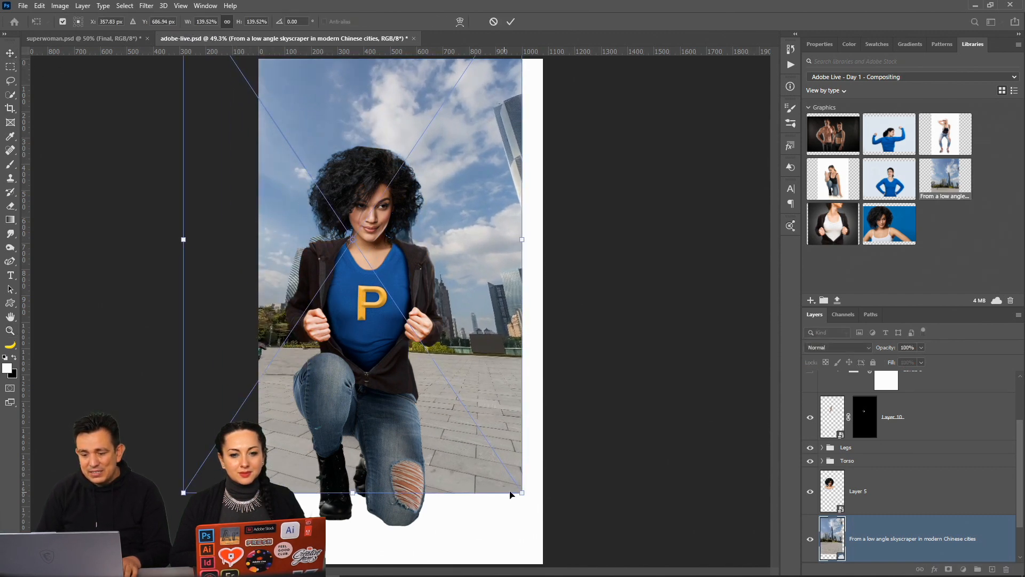
left_click_drag(523, 492, 582, 574)
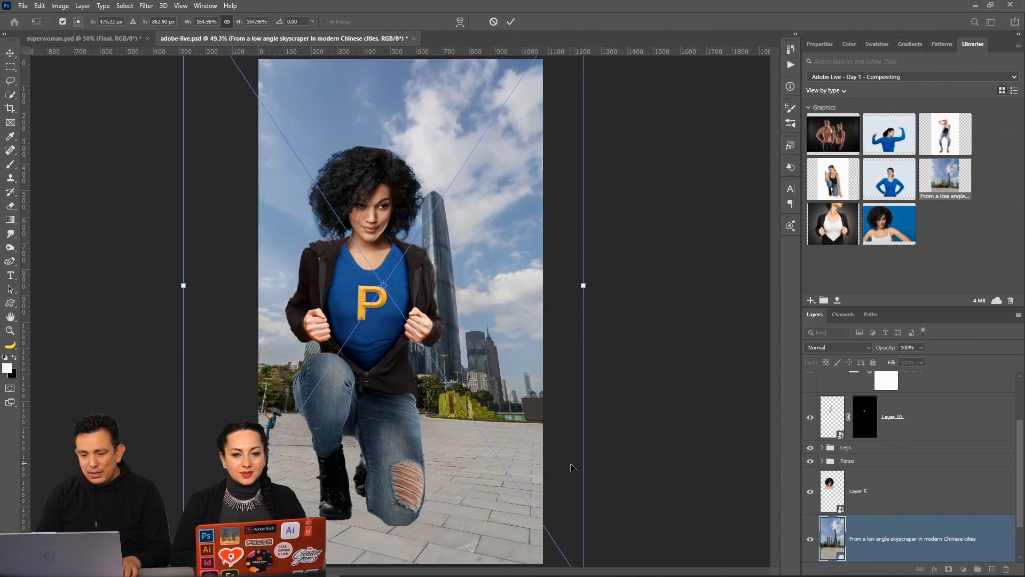
left_click_drag(513, 433, 527, 411)
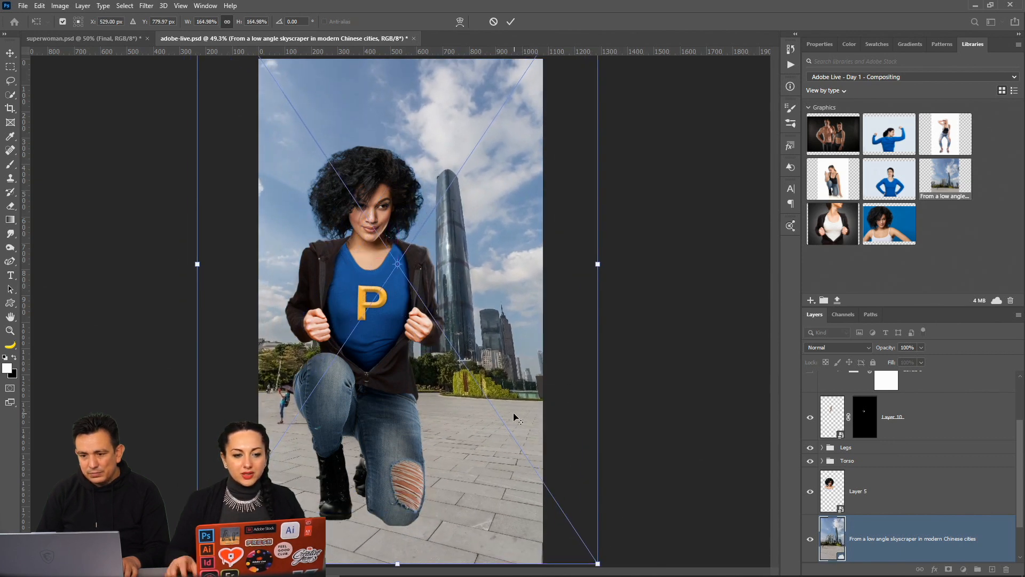
Enlarge the skyscraper photo further, reposition it so the tall tower stands beside the woman, and commit the transform
key("ctrl+minus")
scroll(511, 414, "down", 1)
left_click_drag(524, 95, 584, 4)
left_click_drag(566, 188, 552, 190)
left_click_drag(570, 470, 579, 474)
left_click_drag(525, 452, 564, 479)
left_click_drag(508, 430, 512, 431)
left_click(509, 22)
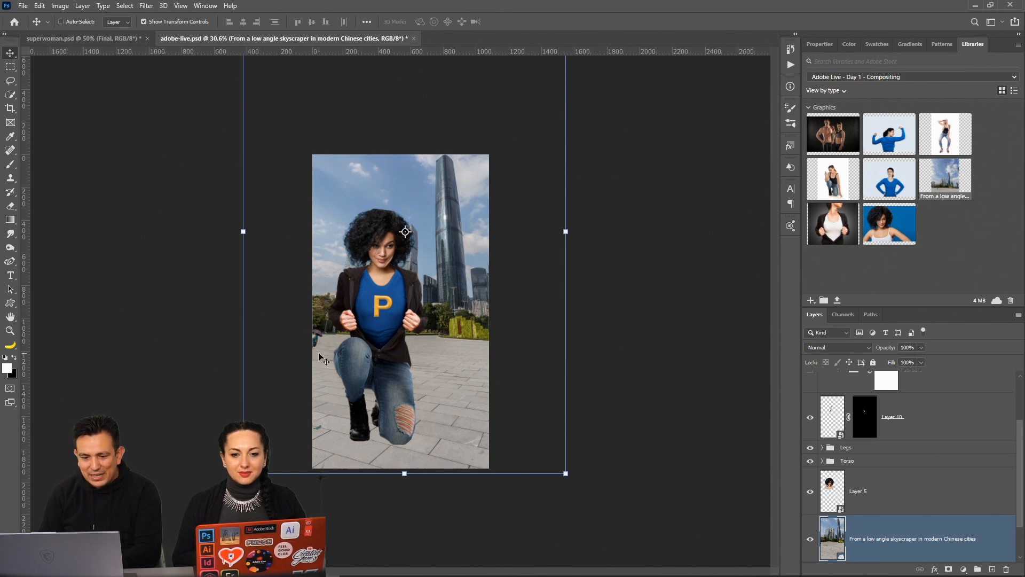
Nudge the skyscraper background to the left to bring the tall tower closer to the woman
key("shift+Left")
key("shift+Left")
key("shift+Left")
key("shift+Left")
key("shift+Left")
key("shift+Left")
key("shift+Left")
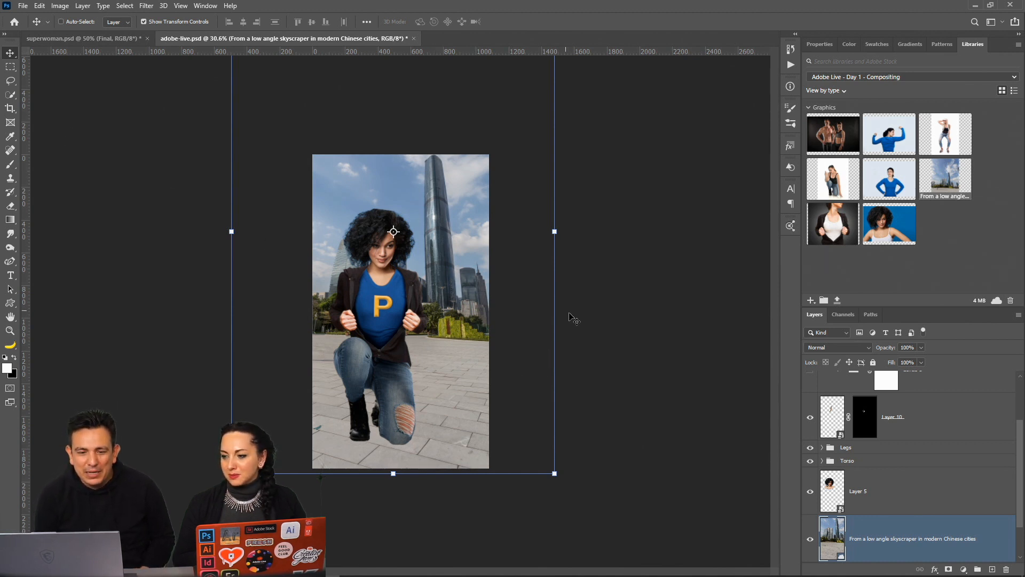
Straighten the skyscraper photo's perspective with a Camera Raw filter, applying the automatic Upright correction under Geometry
left_click(10, 67)
left_click(145, 5)
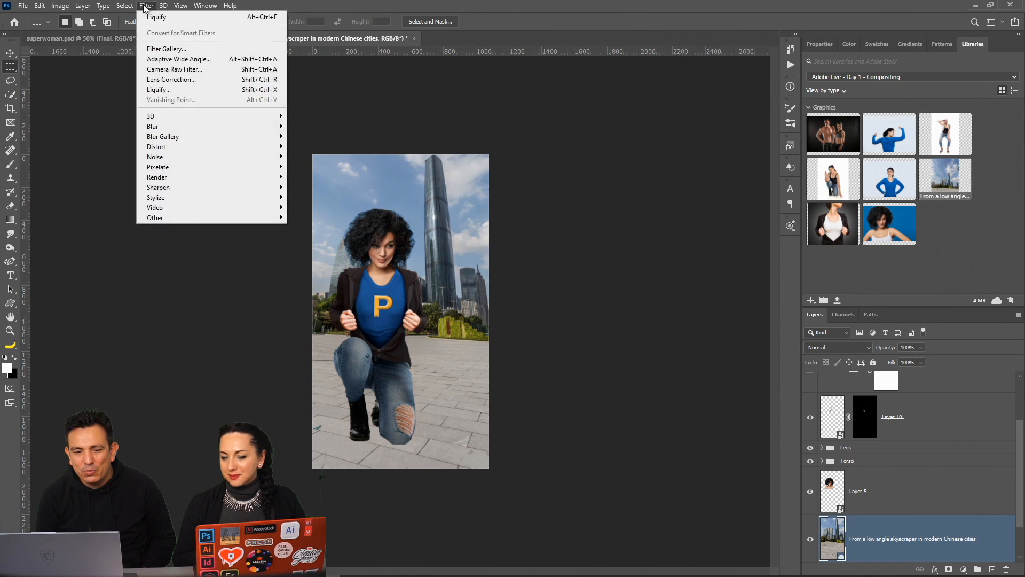
left_click(180, 71)
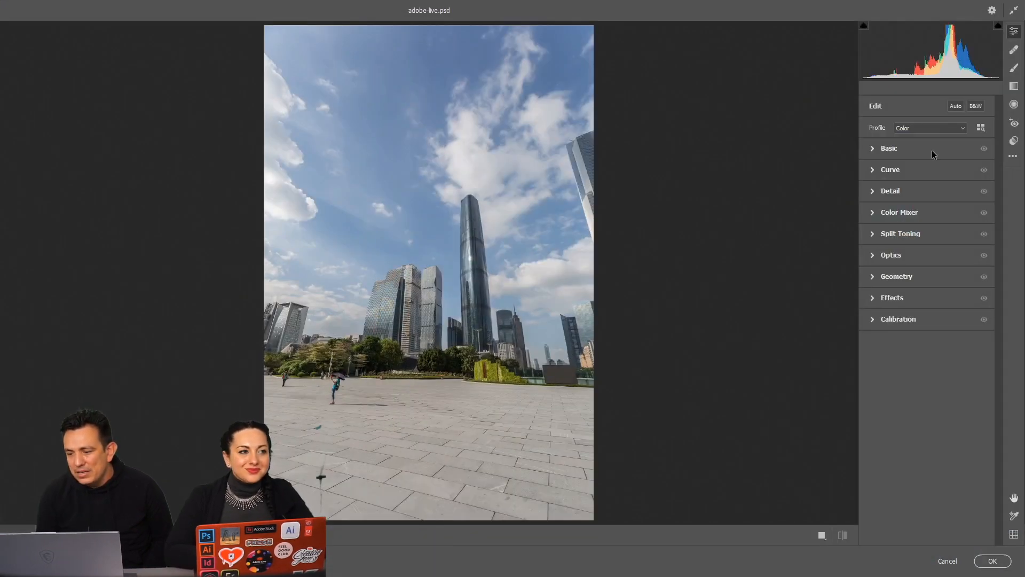
left_click(898, 277)
left_click(916, 296)
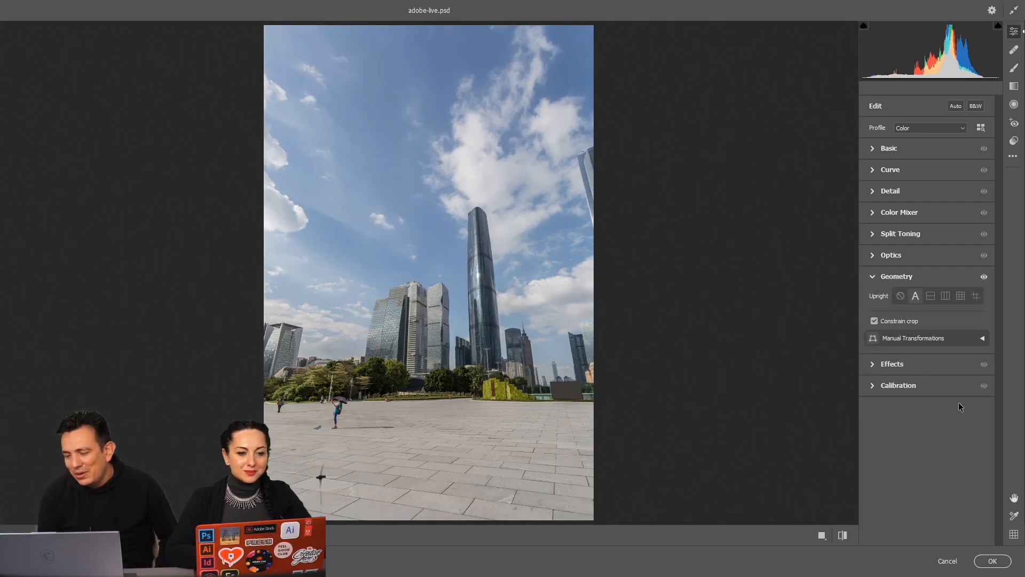
left_click(993, 561)
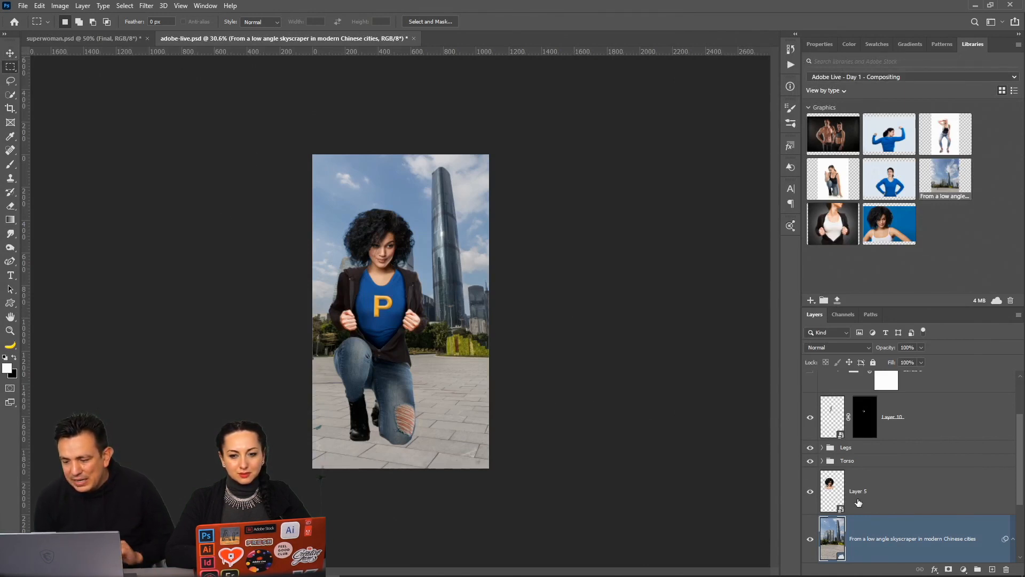
Group all the woman's layers, name the group Captain Ps, and collapse the skyscraper layer's smart filter list
left_click(868, 497)
scroll(886, 488, "up", 3)
left_click(886, 488, "shift")
key("ctrl+g")
double_click(854, 430)
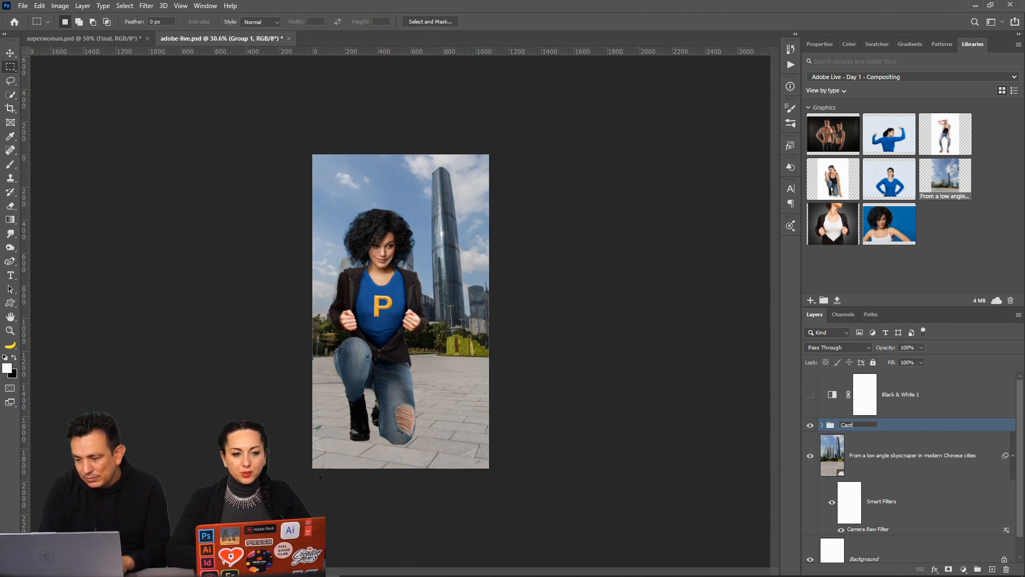
type("s")
key("Return")
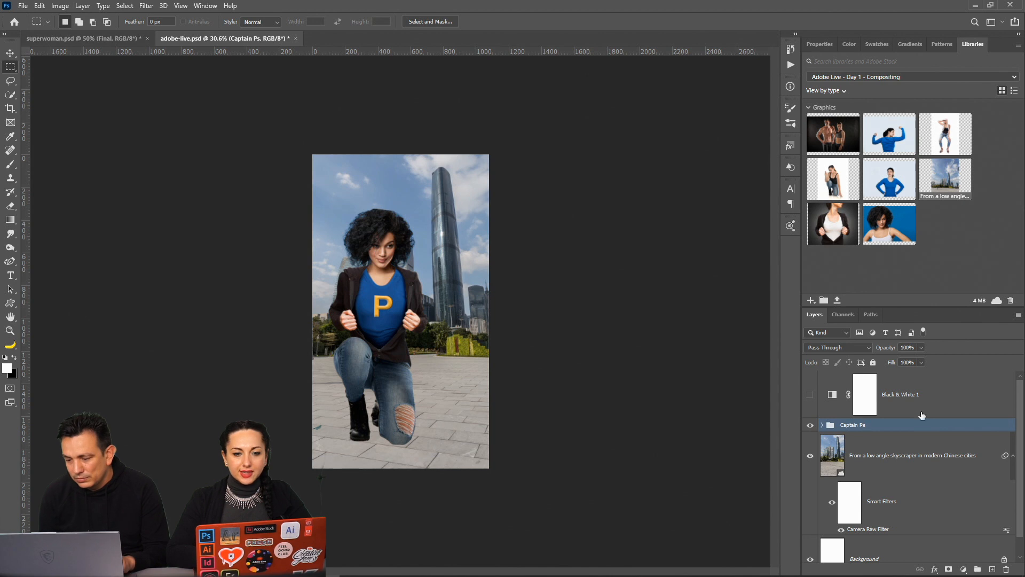
left_click(1013, 456)
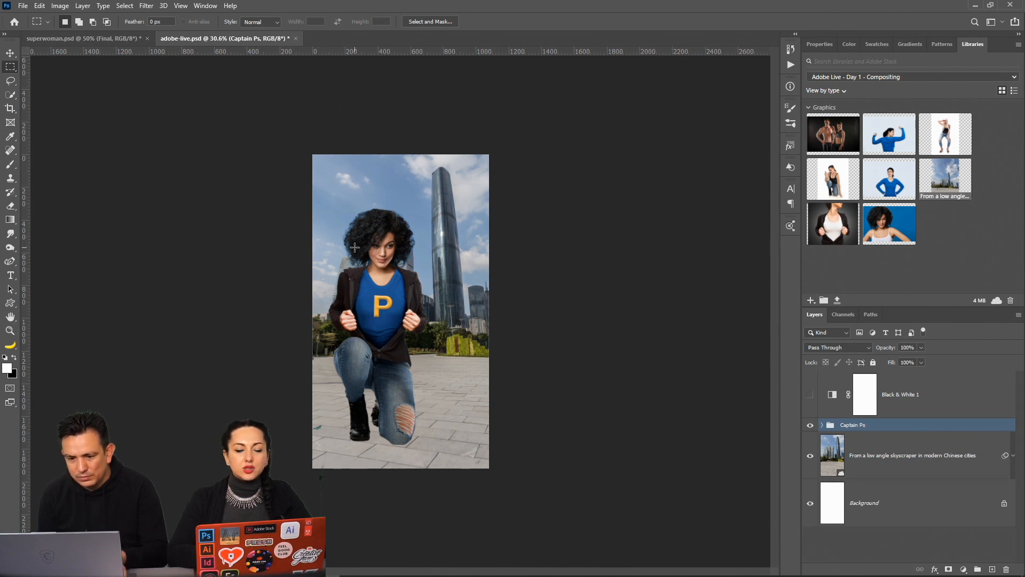
Enlarge the Captain Ps group to 119.05% so the woman fills more of the canvas, and commit the transform
key("ctrl+t")
left_click(420, 200)
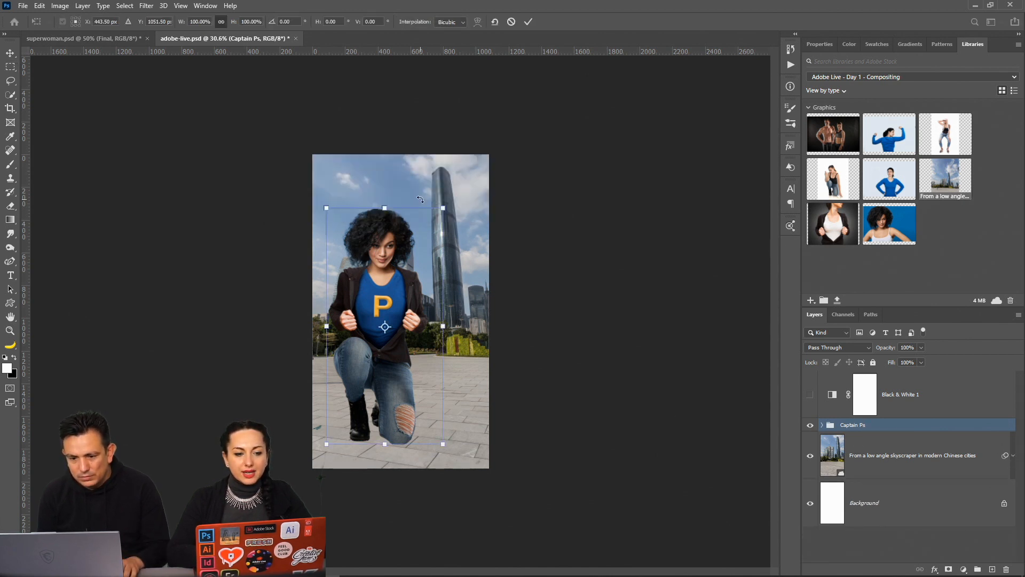
left_click_drag(443, 207, 455, 183)
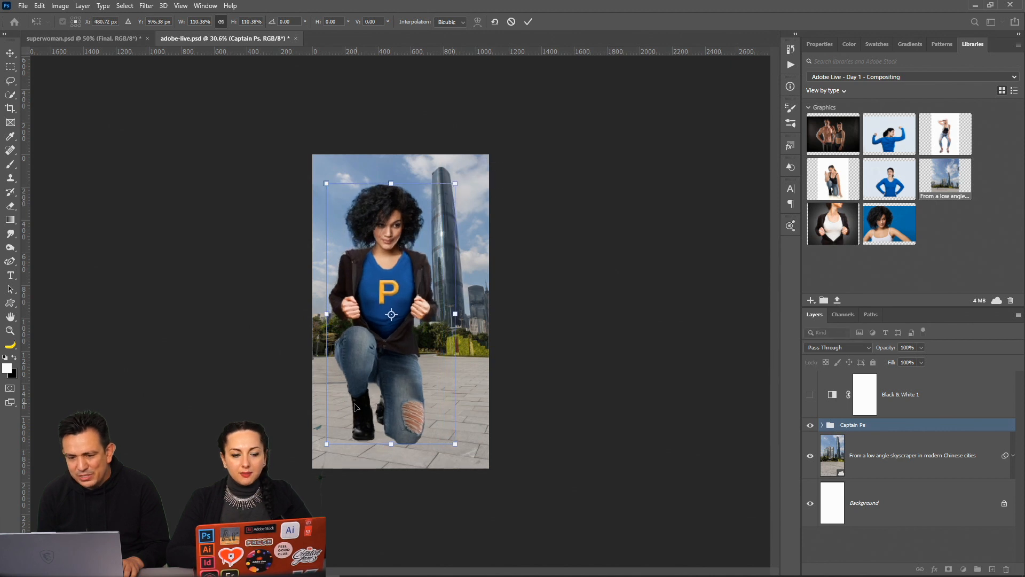
left_click_drag(326, 442, 319, 458)
mouse_move(455, 184)
left_mouse_down()
mouse_move(476, 154)
mouse_move(463, 169)
left_mouse_up()
key("Return")
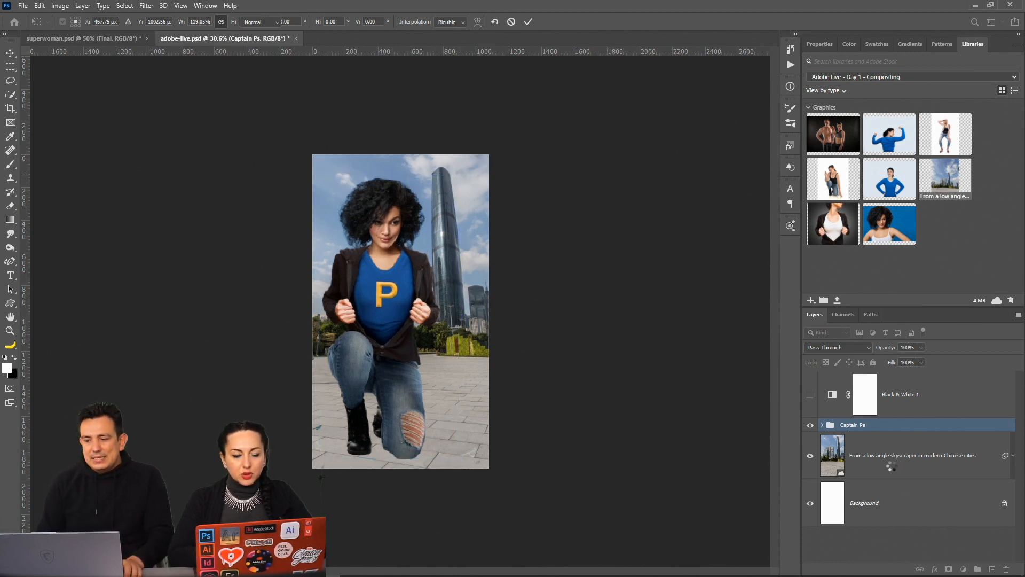
Enlarge the skyscraper photo slightly behind the woman and commit the transform
left_click(881, 472)
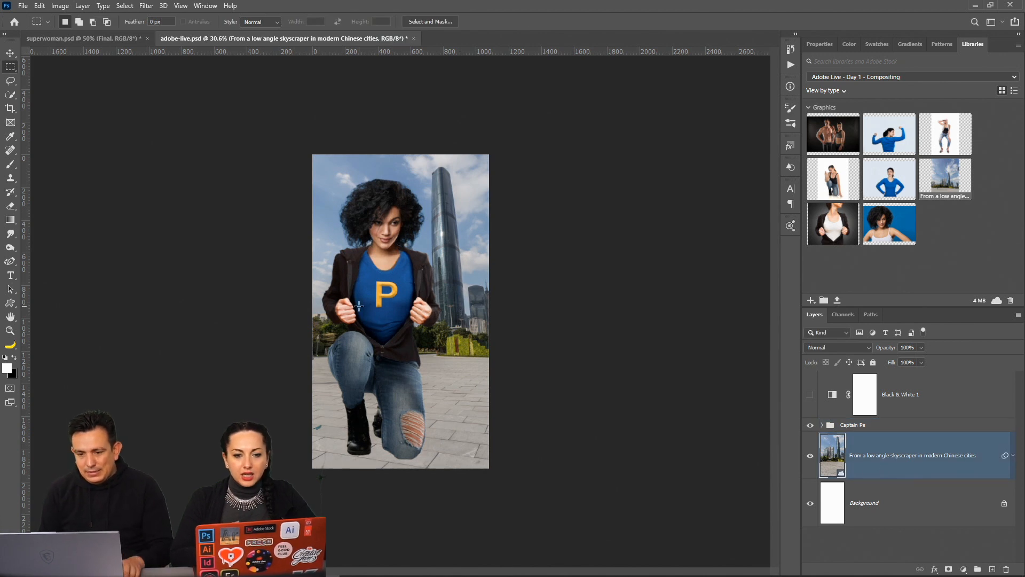
key("ctrl+t")
left_click(377, 197)
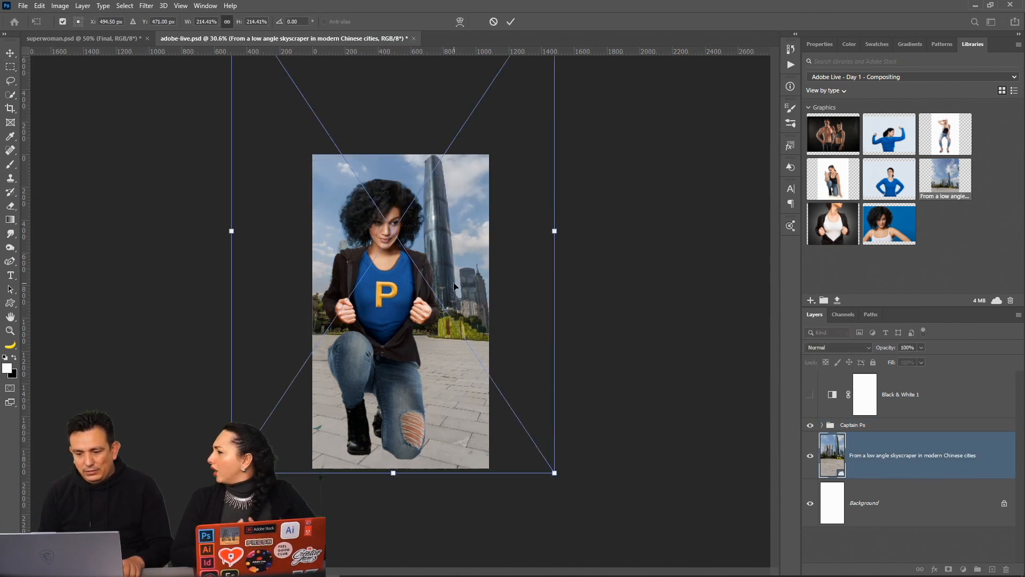
left_click_drag(559, 478, 561, 482)
key("Return")
key("m")
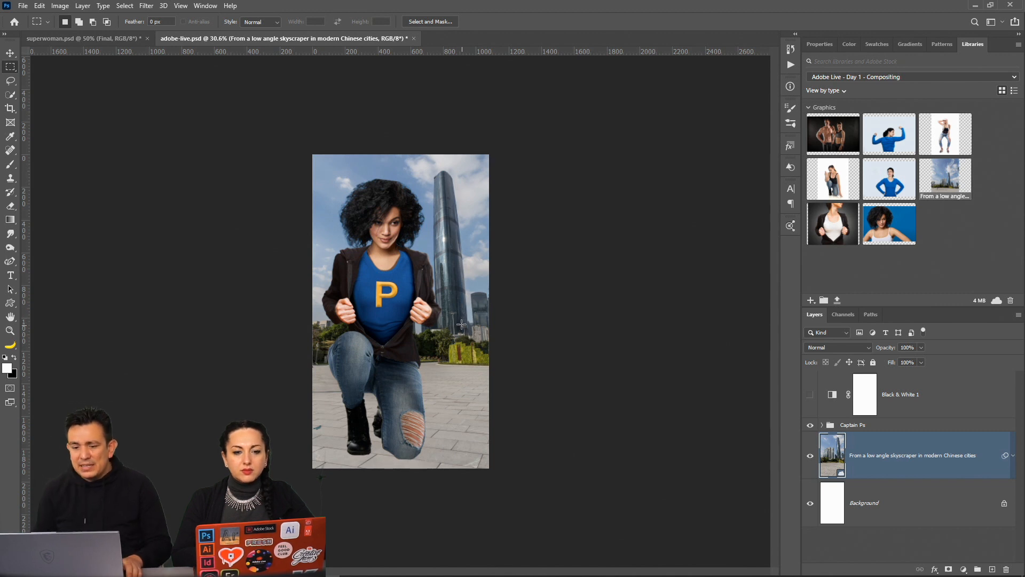
Nudge the skyscraper photo up and to the right to move the tall tower away from the woman
left_click(9, 54)
key("shift+Up")
key("shift+Up")
key("shift+Up")
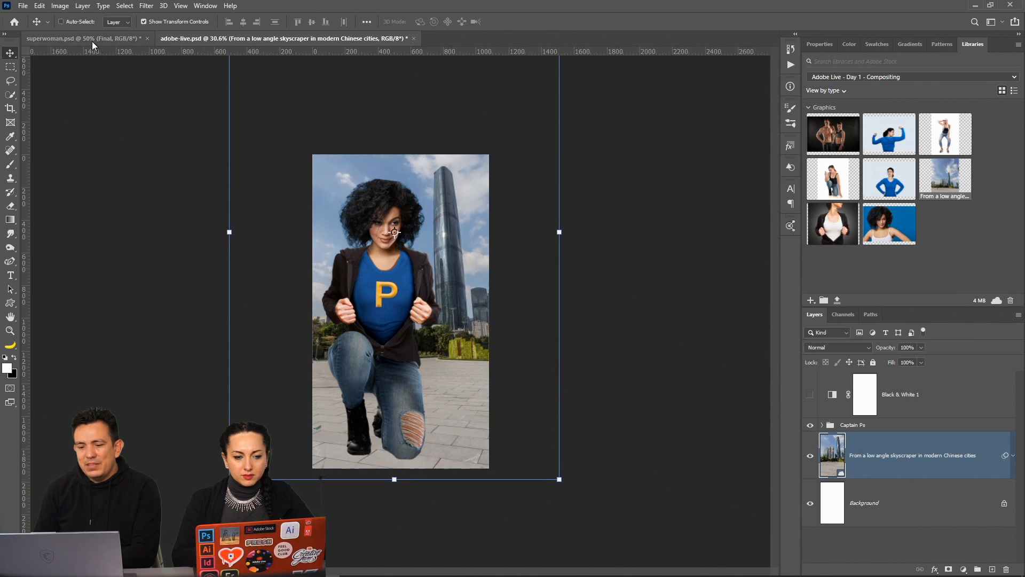
key("shift+Right")
key("shift+Right")
key("shift+Right")
key("shift+Right")
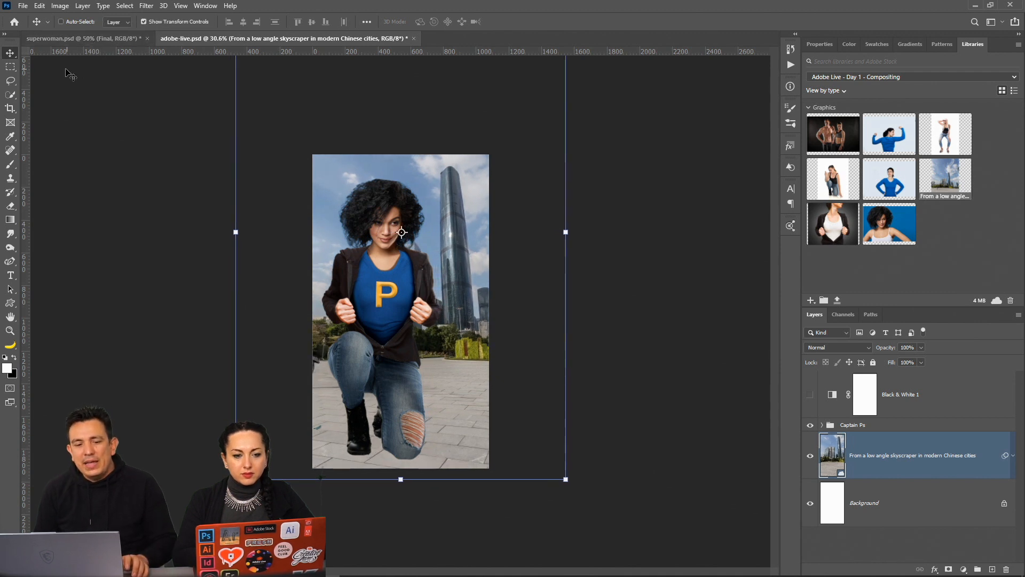
left_click(10, 67)
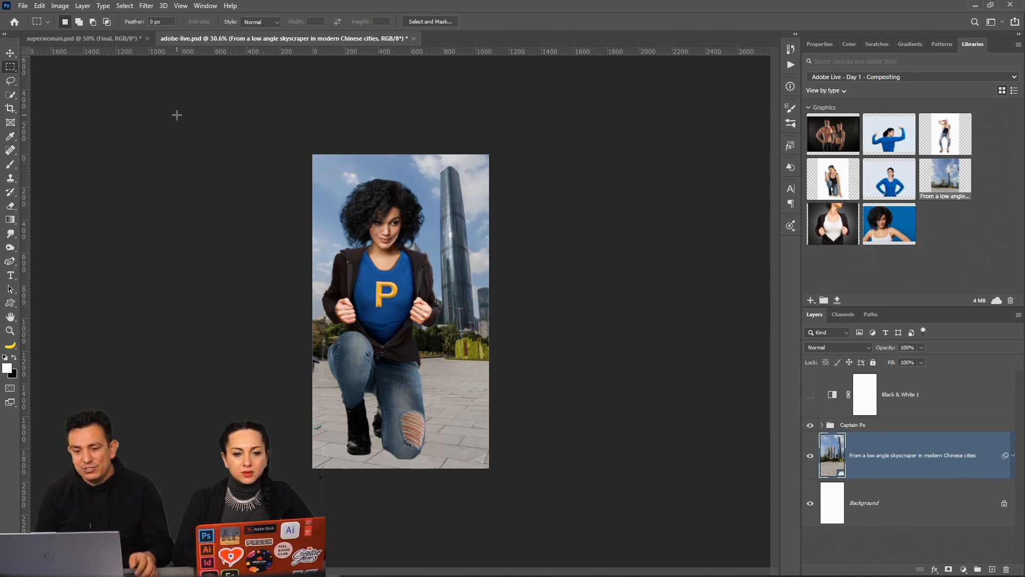
Rotate the Captain Ps group and the skyscraper photo together by 12.92° and shift them to reframe the tilted scene
left_click(9, 53)
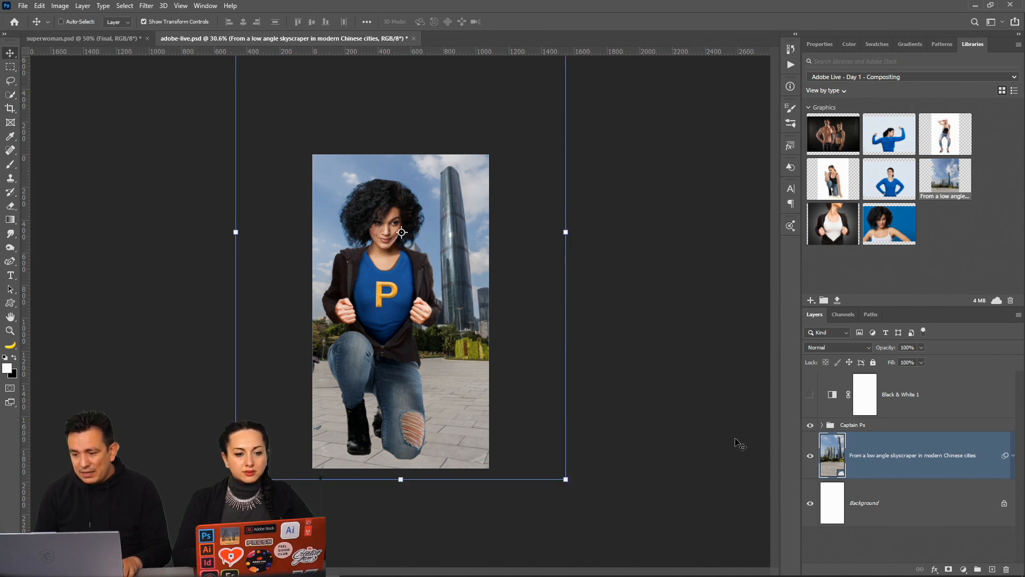
left_click(855, 426)
left_click(870, 459, "shift")
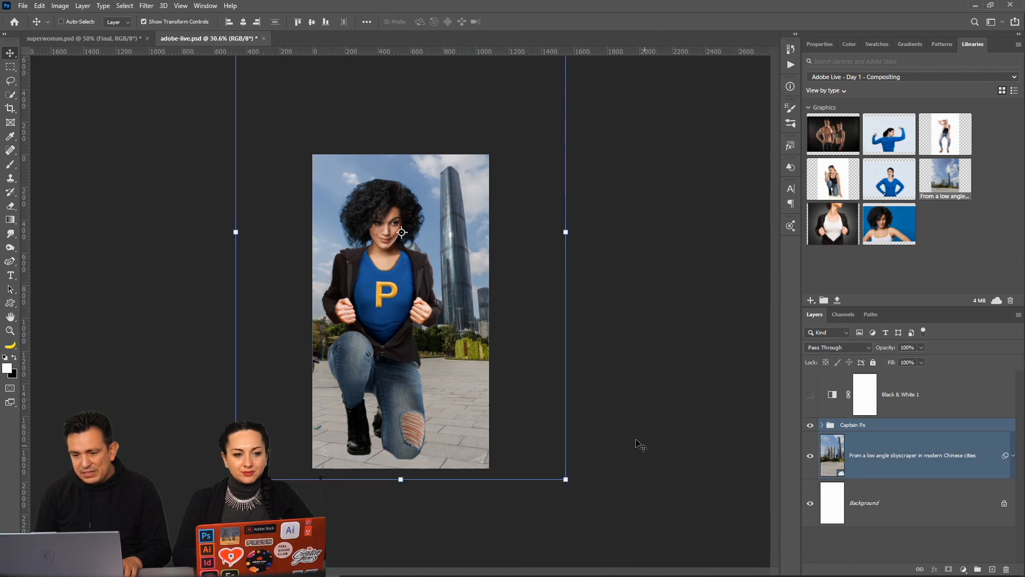
left_click(862, 431)
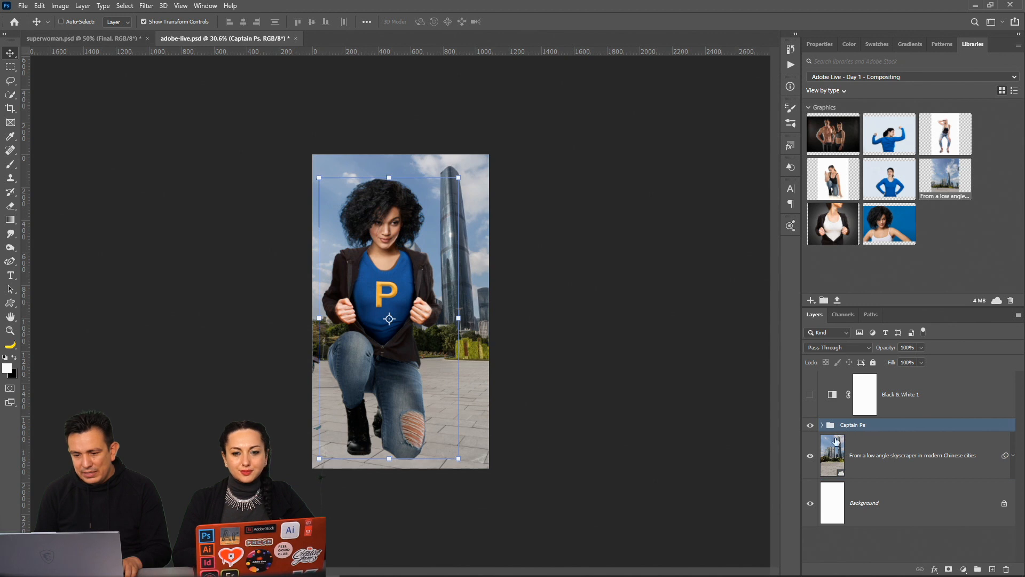
left_click(873, 465, "shift")
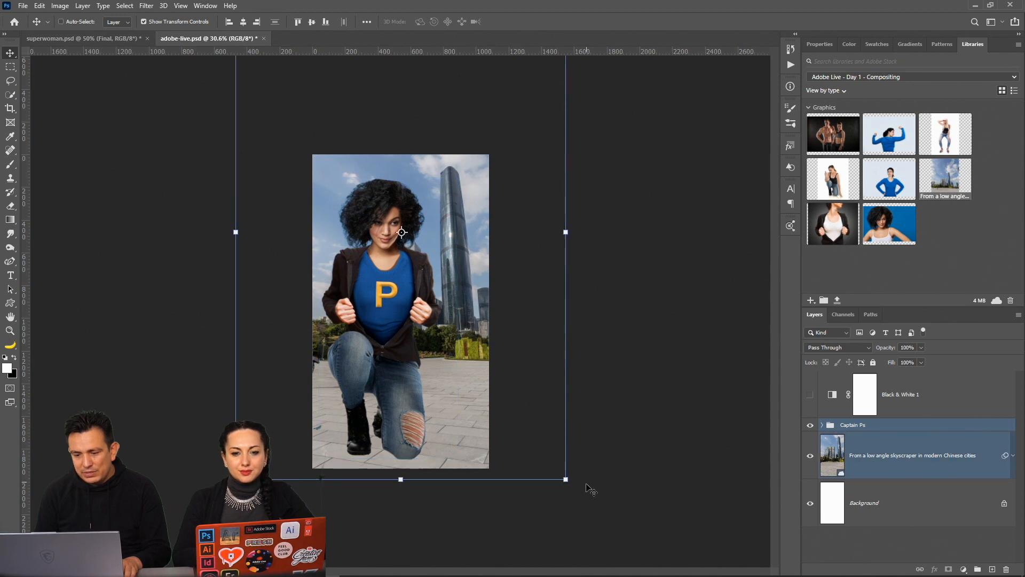
left_click(578, 488)
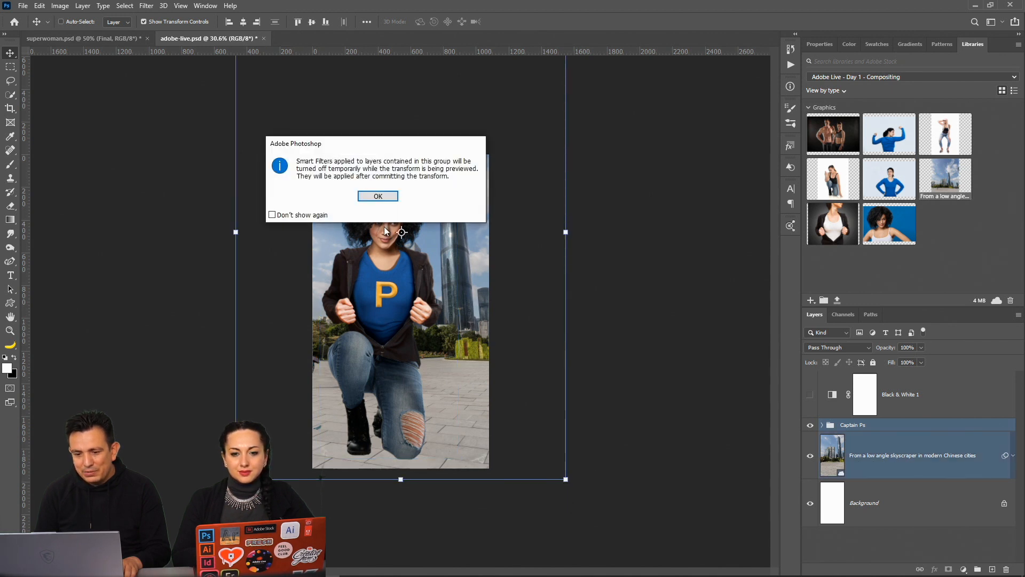
left_click(377, 197)
left_click_drag(574, 487, 501, 483)
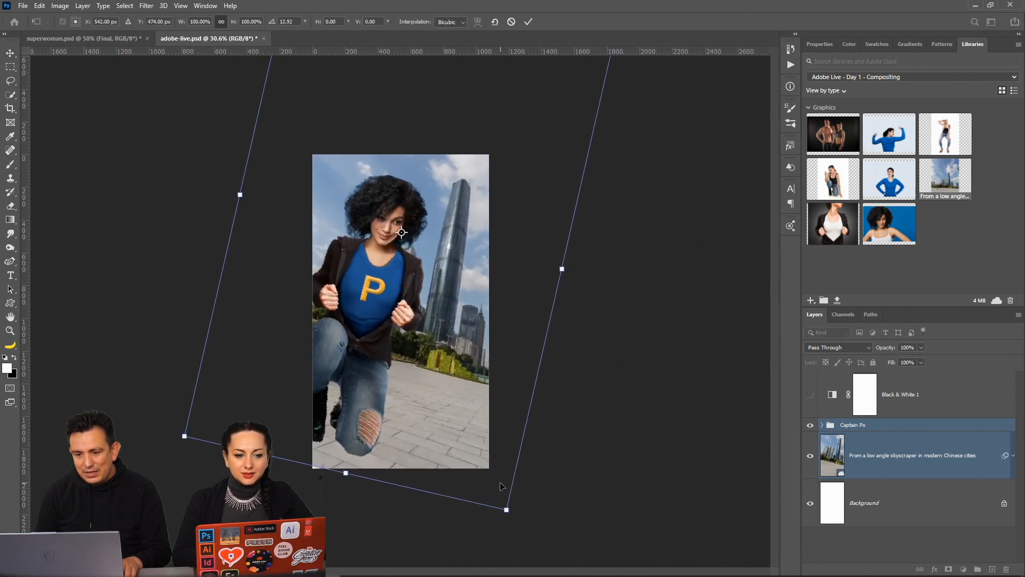
left_click_drag(427, 387, 434, 382)
left_click_drag(435, 385, 432, 395)
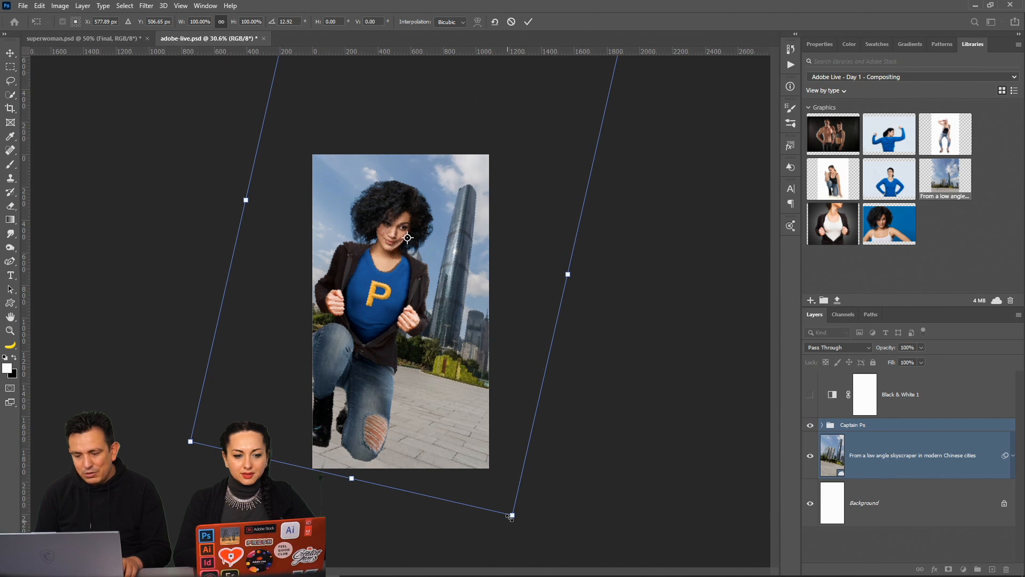
Scale the tilted woman and skyscraper together to 107.04%, reposition them to cover the canvas, and commit the transform
left_click_drag(511, 516, 519, 533)
left_click_drag(485, 481, 489, 472)
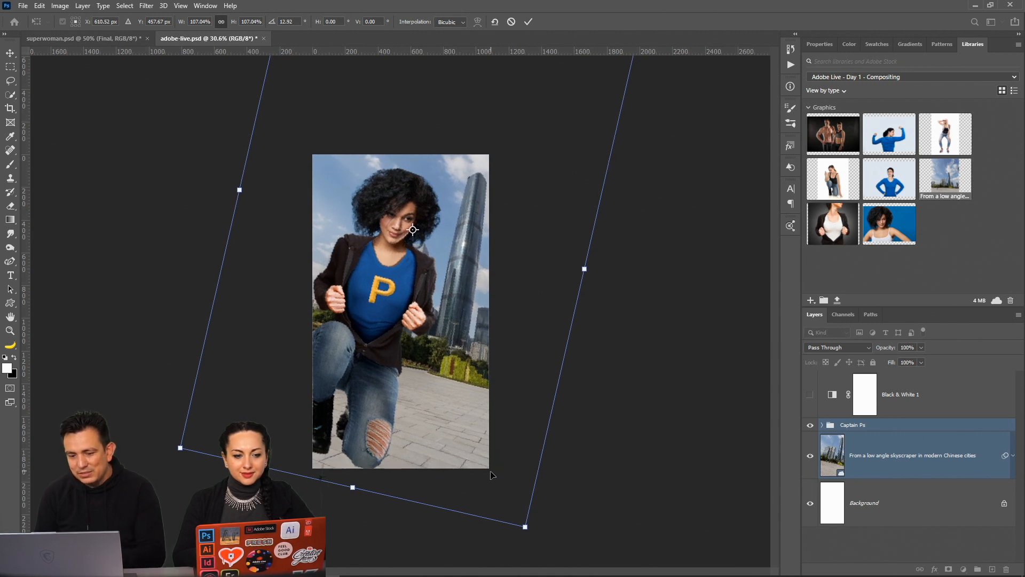
key("Return")
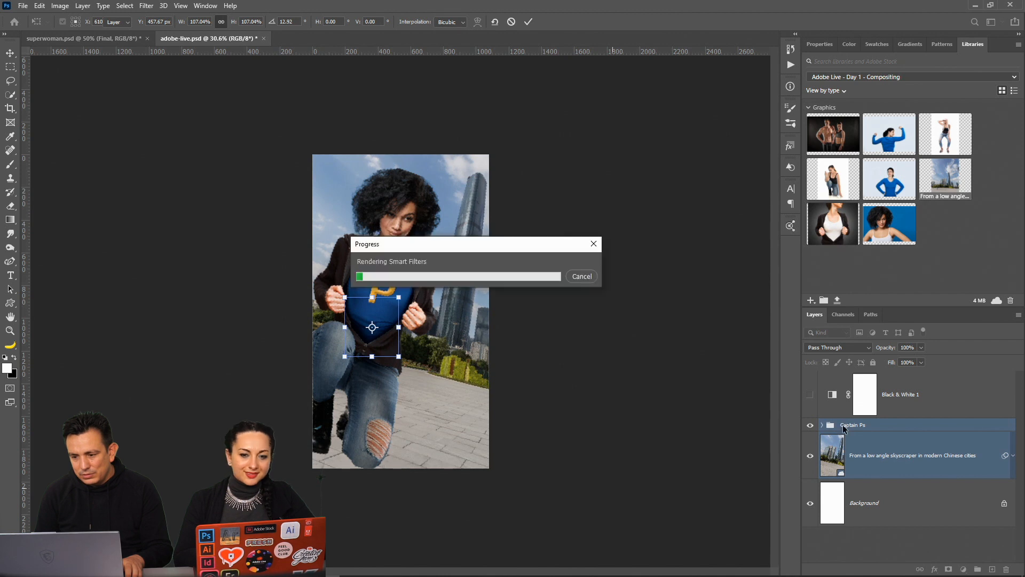
Enlarge only the Captain Ps group to 107.27%, letting her hair reach past the canvas's upper edge, and commit
left_click(844, 425)
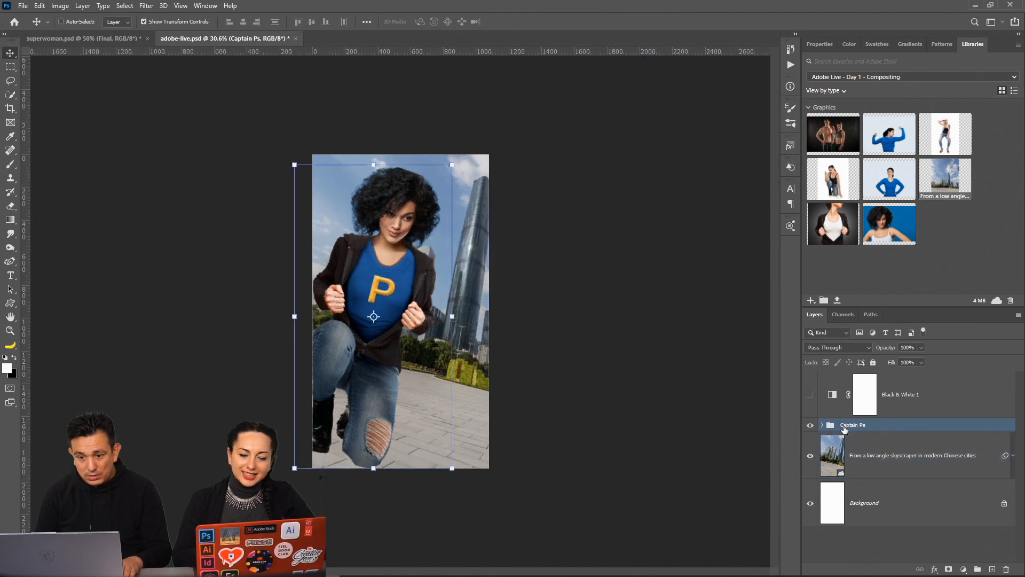
left_click(452, 165)
left_click(390, 195)
left_click_drag(448, 165, 472, 154)
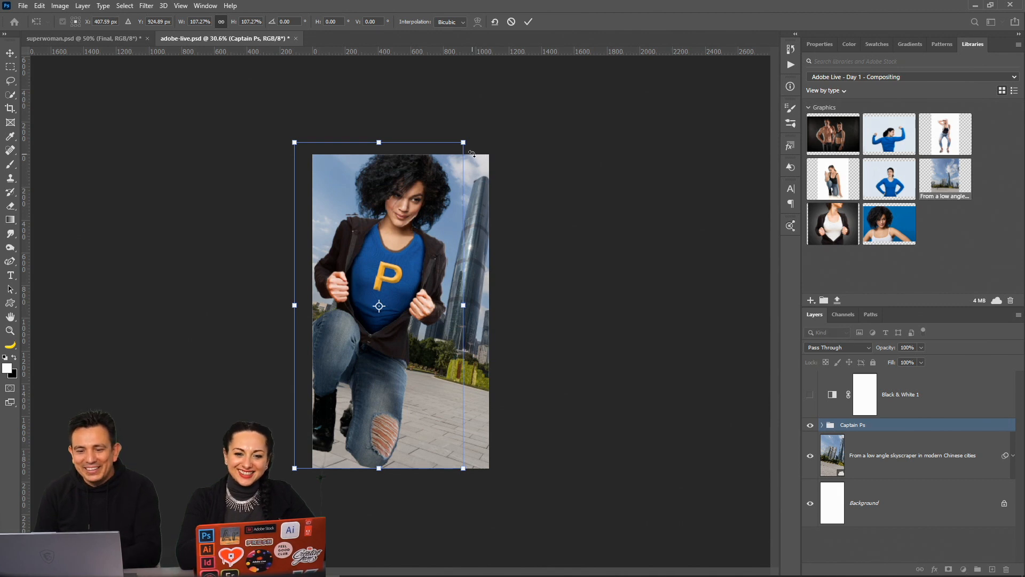
left_click(14, 54)
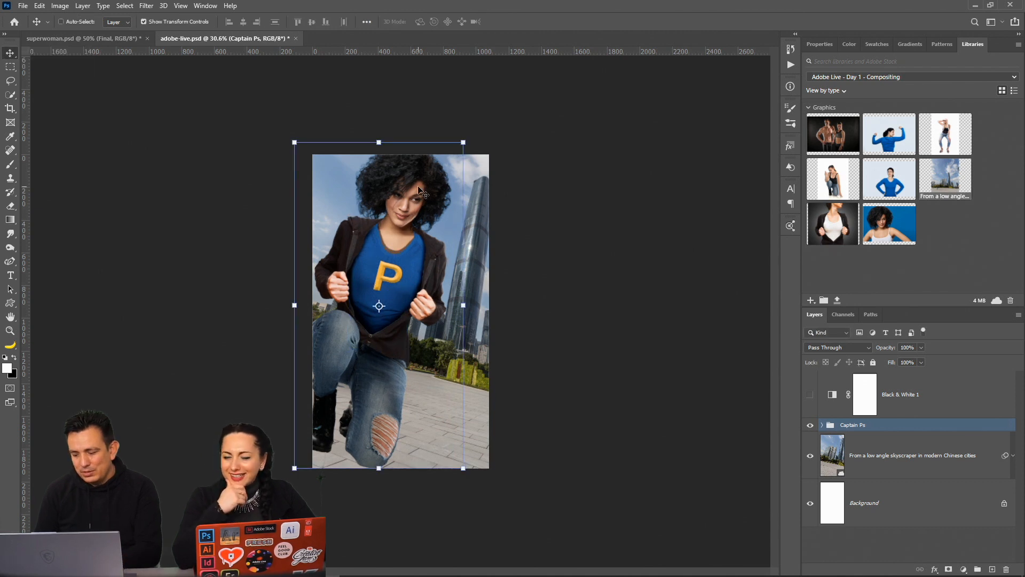
Nudge the Captain Ps group to the right so the woman's bent knee and boot sit inside the canvas
key("shift+Right")
key("shift+Right")
key("shift+Right")
key("shift+Right")
key("shift+Right")
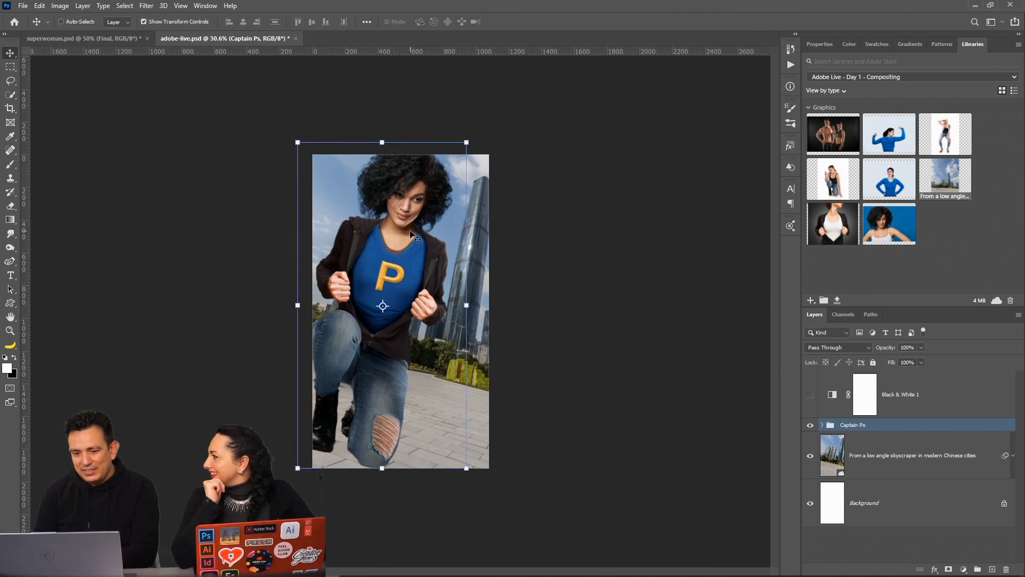
key("shift+Right")
key("shift+Right")
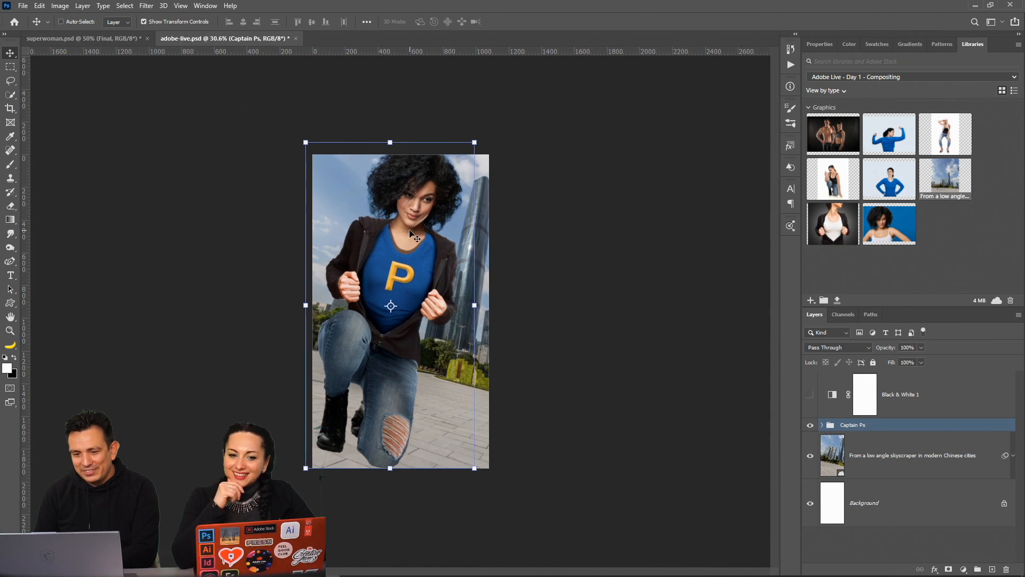
key("shift+Down")
key("shift+Up")
key("shift+Left")
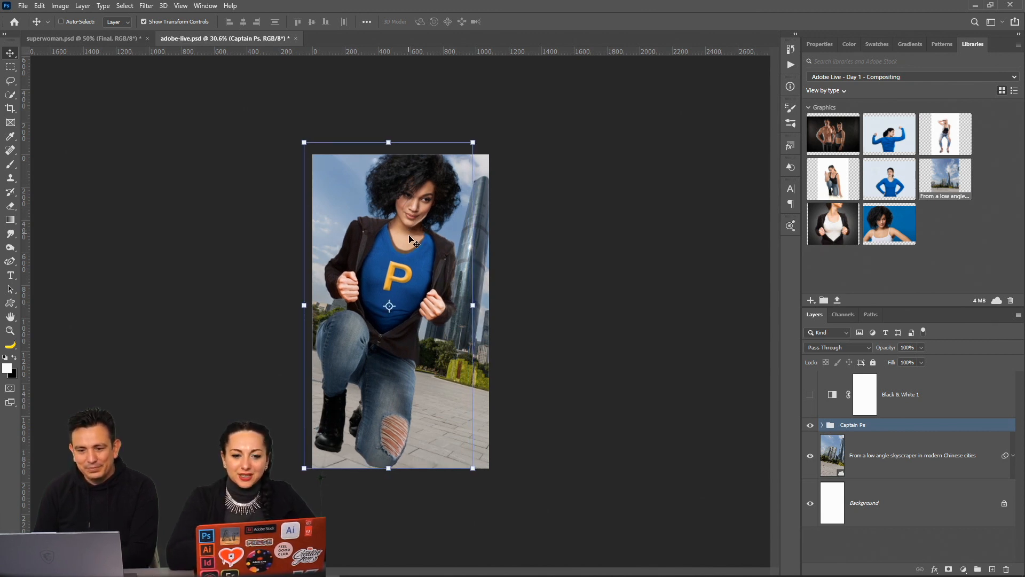
key("m")
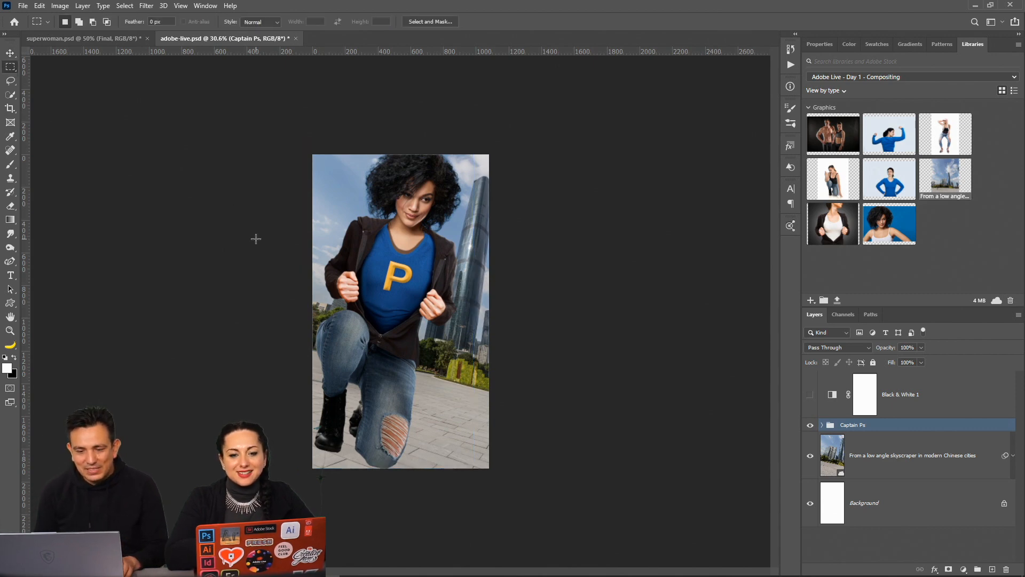
Inspect the composite at 100%, fitted to the screen, and at 50% magnification
double_click(10, 331)
right_click(388, 324)
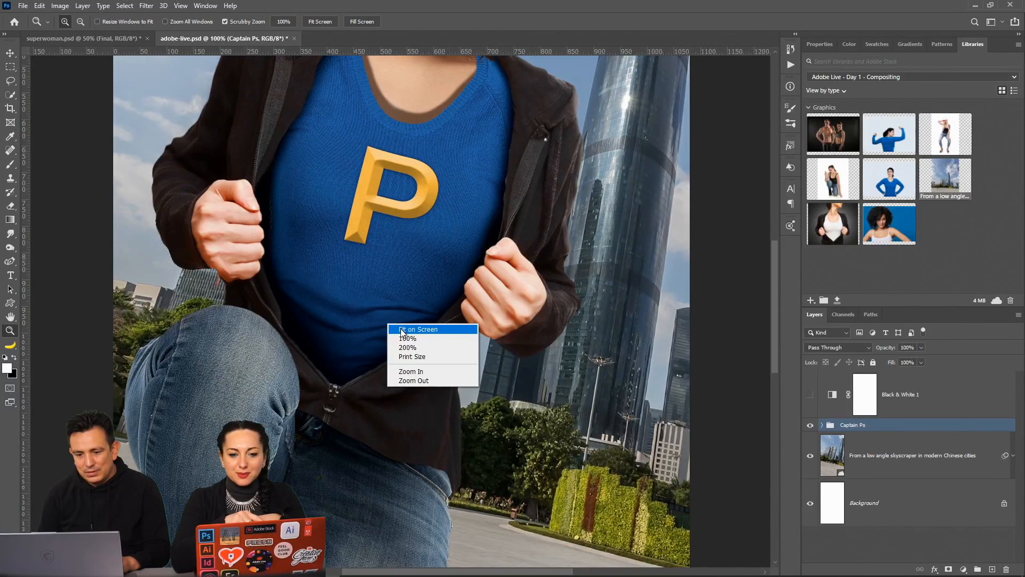
left_click(403, 330)
right_click(340, 306)
left_click(363, 364)
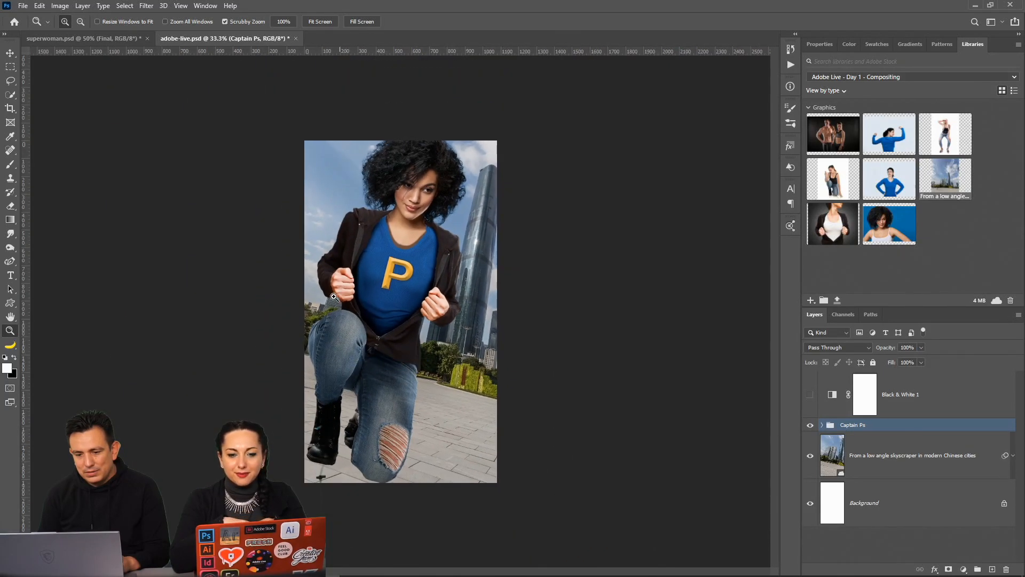
left_click(329, 280)
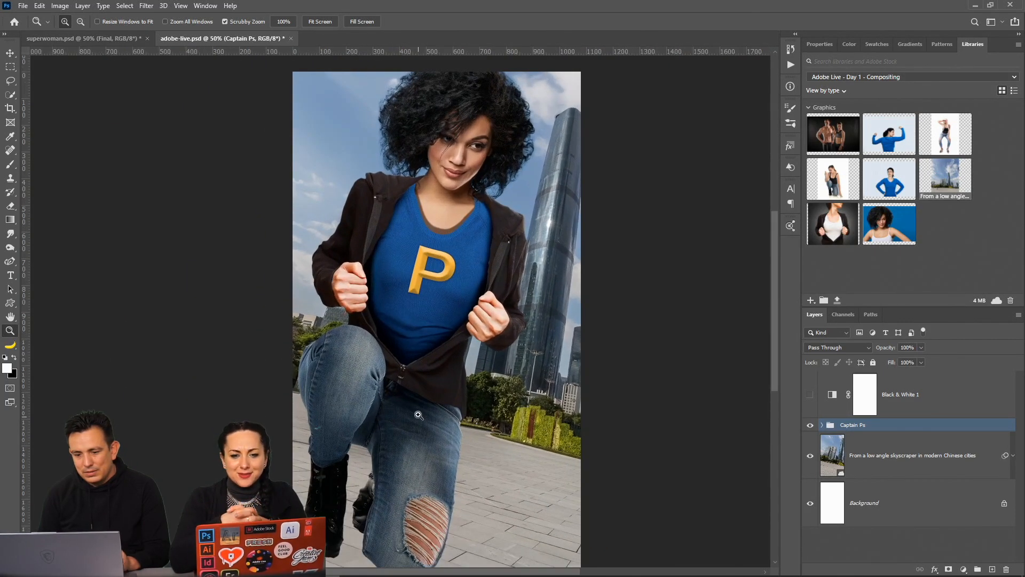
Add a new empty layer above the skyscraper and place it beneath the hair layer inside the Captain Ps group
scroll(439, 431, "down", 3)
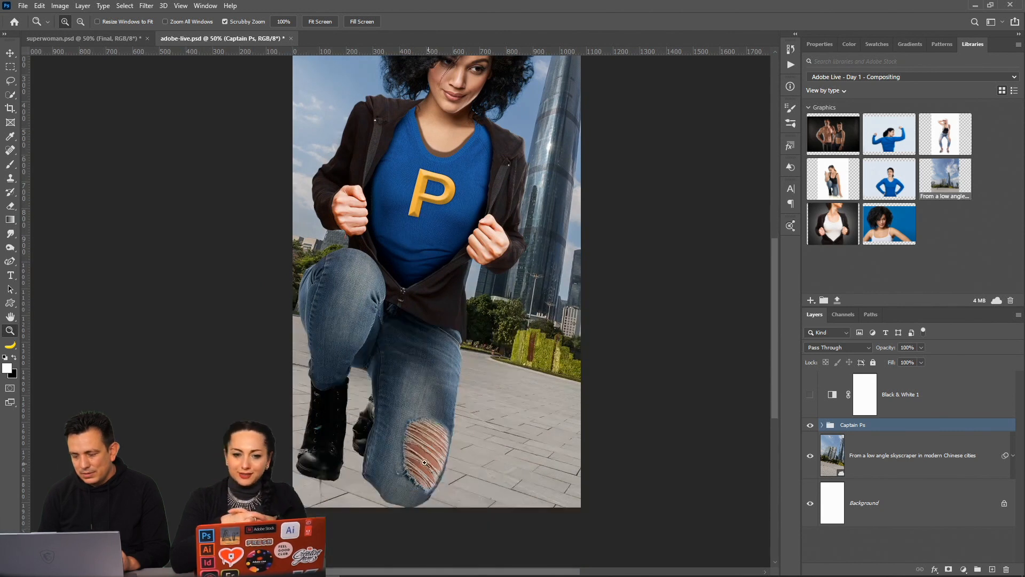
left_click(823, 426)
scroll(876, 470, "down", 3)
left_click(903, 491)
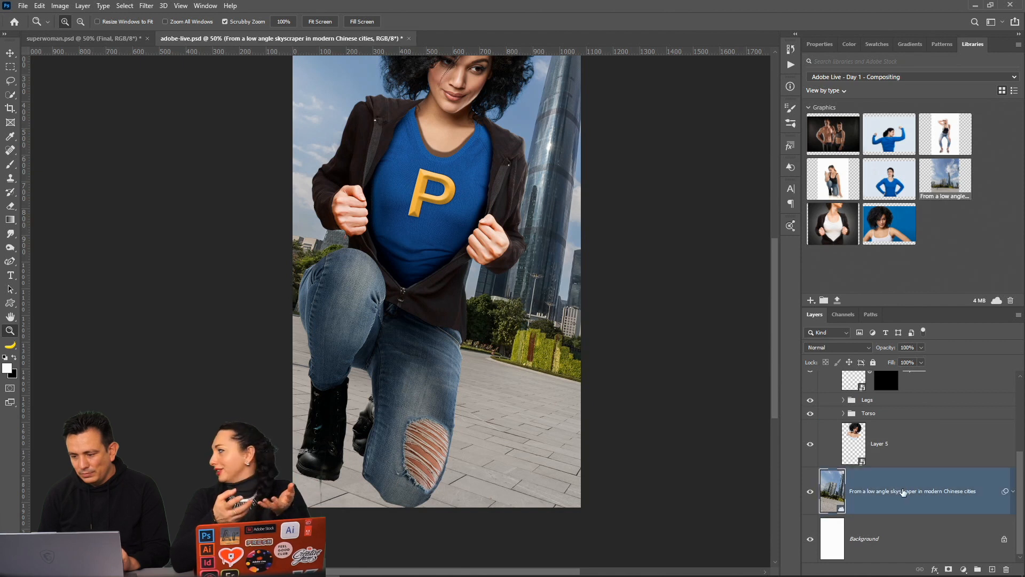
left_click(992, 569)
left_click_drag(833, 493, 831, 473)
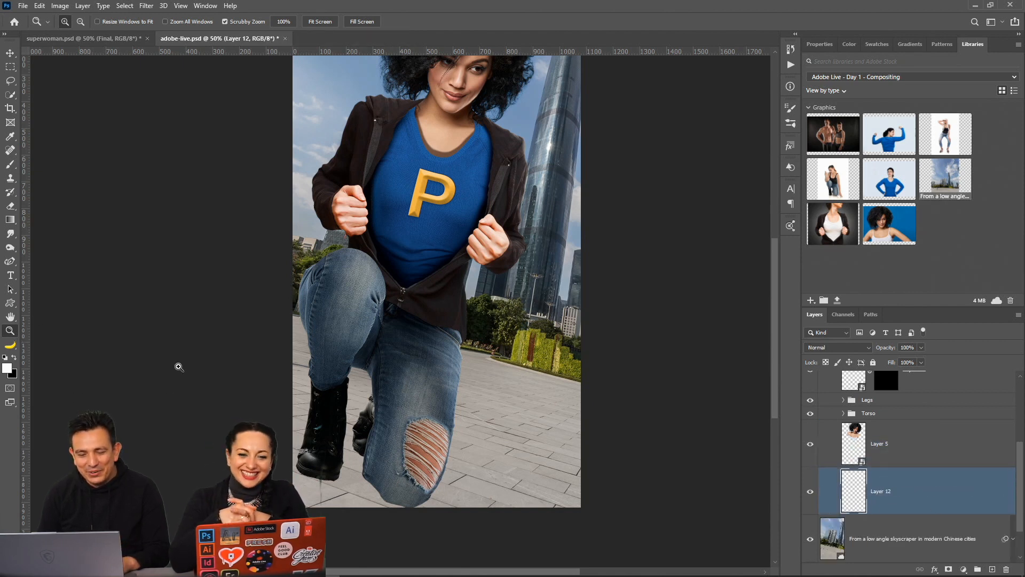
Paint a thin black contact shadow along the front boot's sole and the knee's lower edge with a 15 px brush
scroll(438, 517, "up", 3)
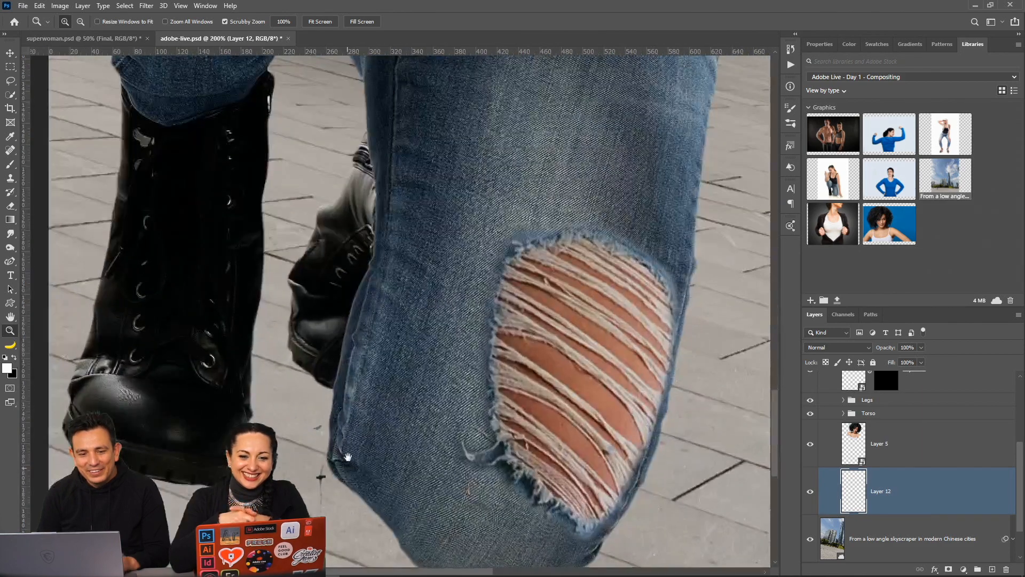
left_click_drag(348, 459, 426, 322)
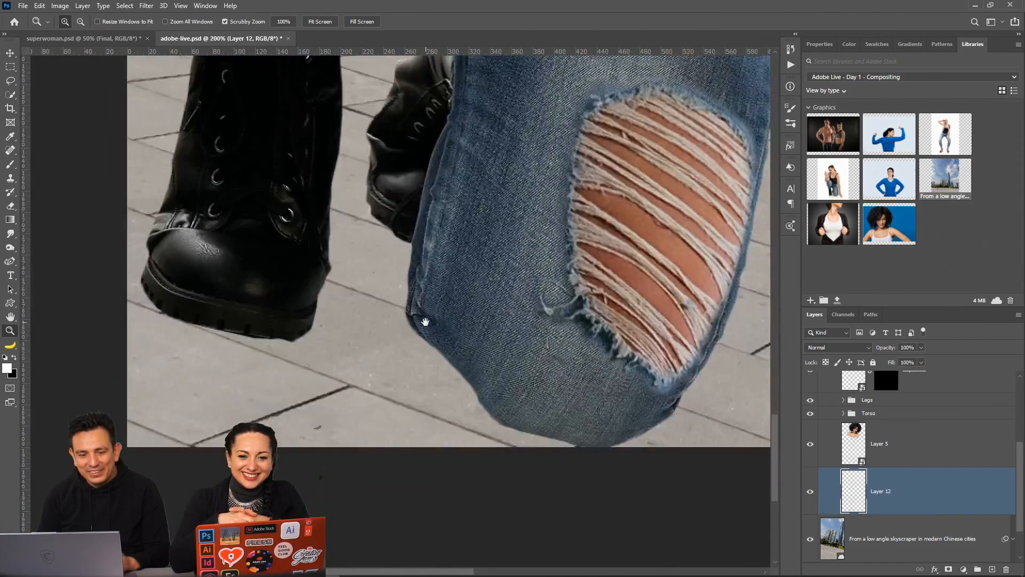
left_click(10, 164)
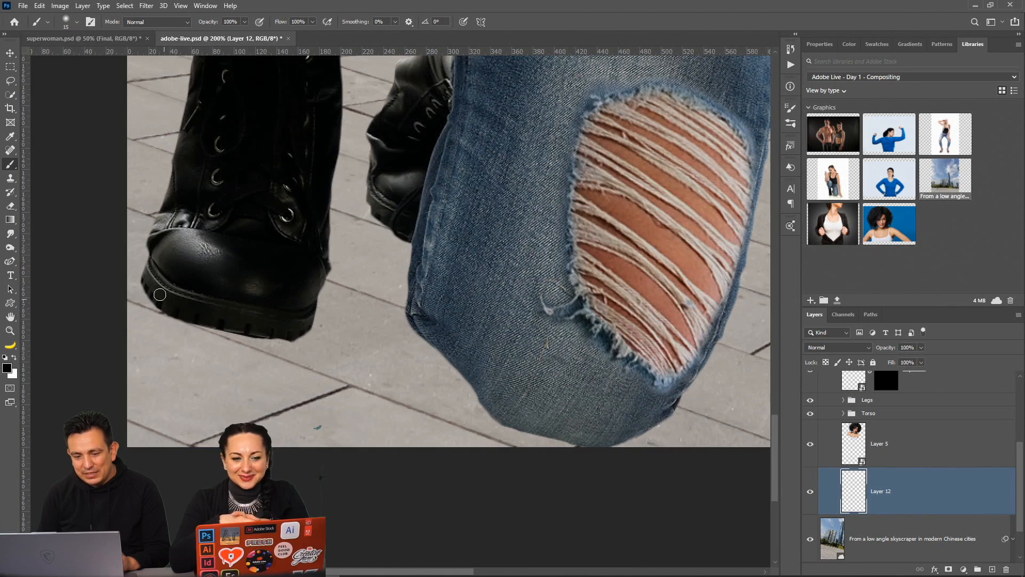
mouse_move(149, 290)
left_mouse_down()
mouse_move(161, 311)
mouse_move(233, 324)
left_mouse_up()
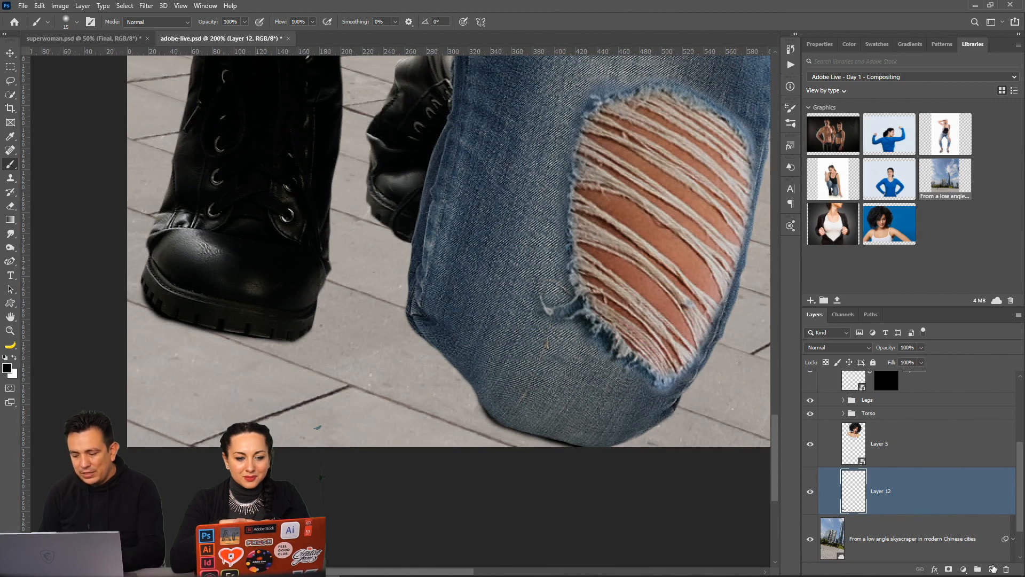
Add another layer and paint a solid black shadow on the ground between the boots and knee with an 80 px brush
key("ctrl+shift+alt+n")
key("bracketright")
key("bracketright")
key("bracketright")
key("bracketright")
key("bracketright")
mouse_move(277, 294)
left_mouse_down()
mouse_move(235, 282)
mouse_move(166, 285)
mouse_move(235, 307)
left_mouse_up()
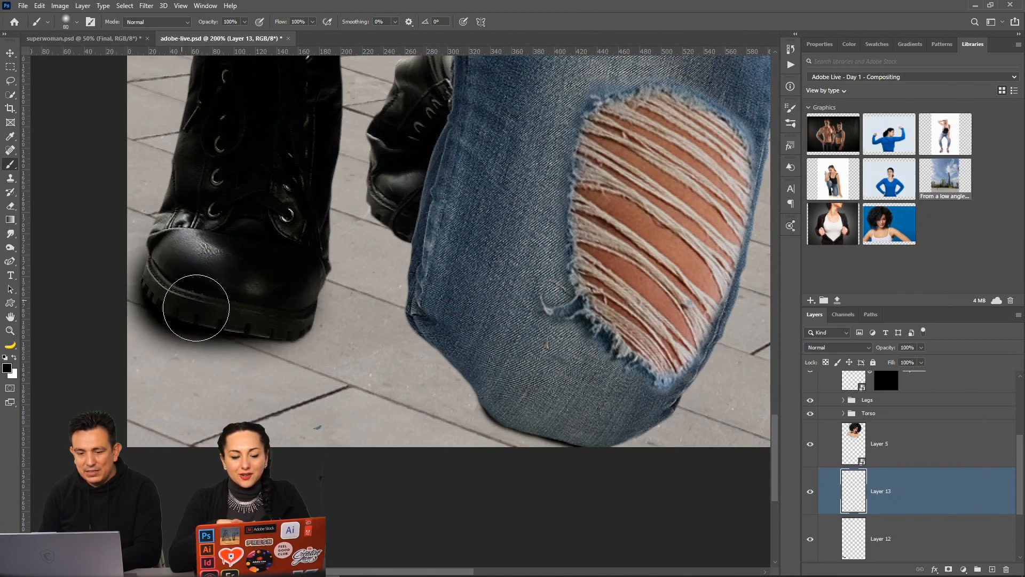
mouse_move(591, 427)
left_mouse_down()
mouse_move(528, 413)
mouse_move(449, 357)
mouse_move(306, 292)
mouse_move(462, 379)
mouse_move(257, 307)
mouse_move(347, 325)
mouse_move(101, 286)
mouse_move(130, 289)
mouse_move(223, 262)
mouse_move(219, 290)
mouse_move(449, 322)
mouse_move(441, 302)
mouse_move(370, 262)
mouse_move(421, 246)
mouse_move(401, 220)
mouse_move(358, 271)
mouse_move(343, 243)
mouse_move(106, 263)
mouse_move(351, 270)
mouse_move(501, 357)
mouse_move(622, 365)
mouse_move(598, 410)
mouse_move(566, 428)
mouse_move(539, 422)
left_mouse_up()
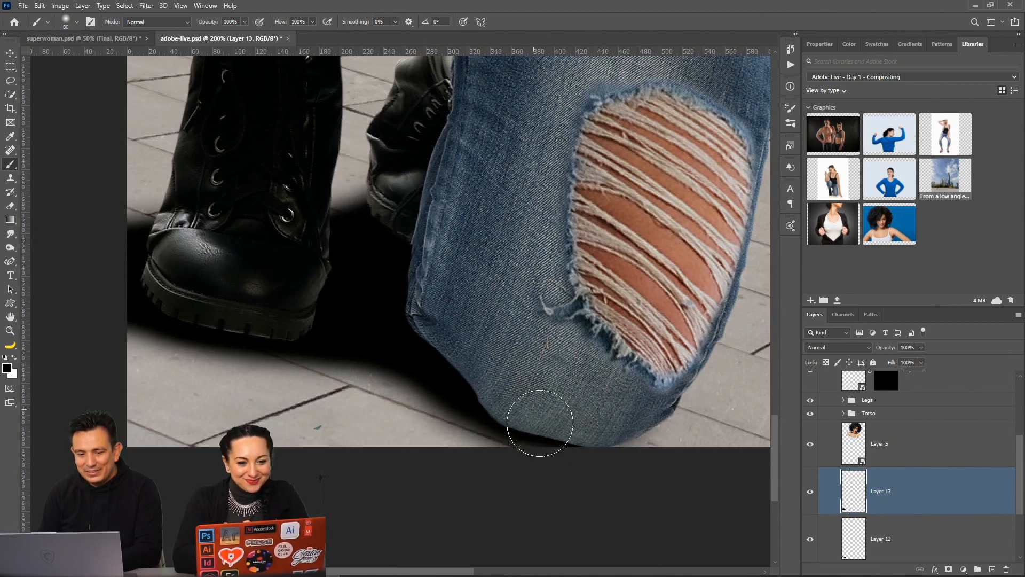
Fade the last brush stroke to 23% opacity
key("z")
left_click(448, 378, "alt")
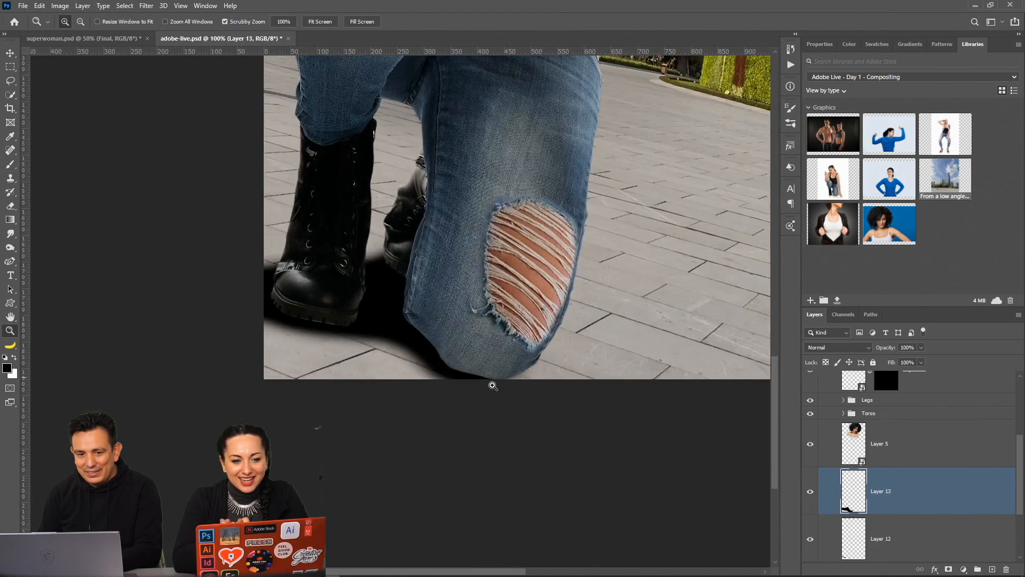
left_click(40, 6)
left_click(59, 56)
left_click_drag(526, 189, 456, 194)
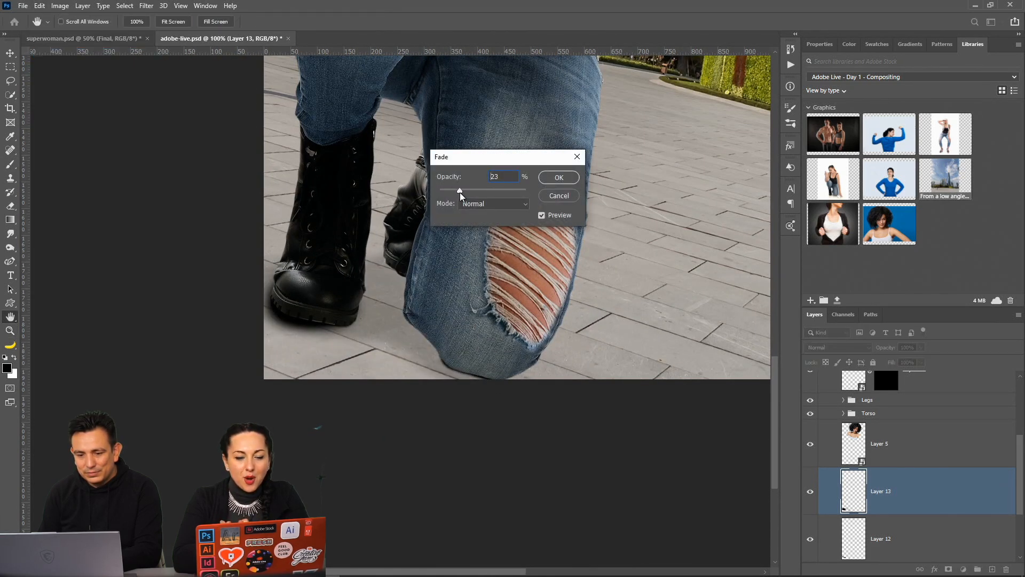
left_click(554, 180)
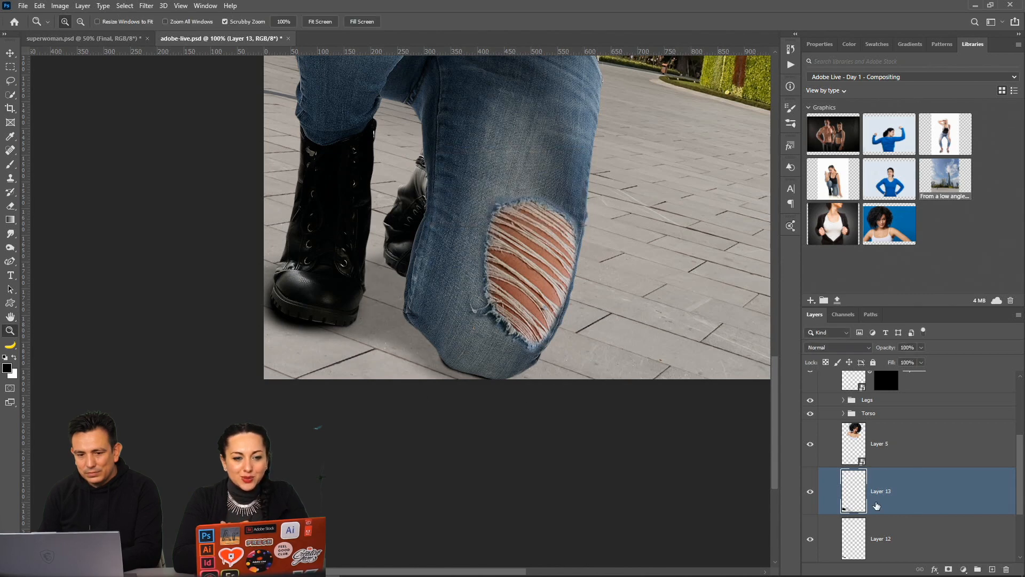
Enlarge the brush to 900 px and paint a broad soft shadow over the paving around the boot and knee, redoing the first stroke
left_click(10, 164)
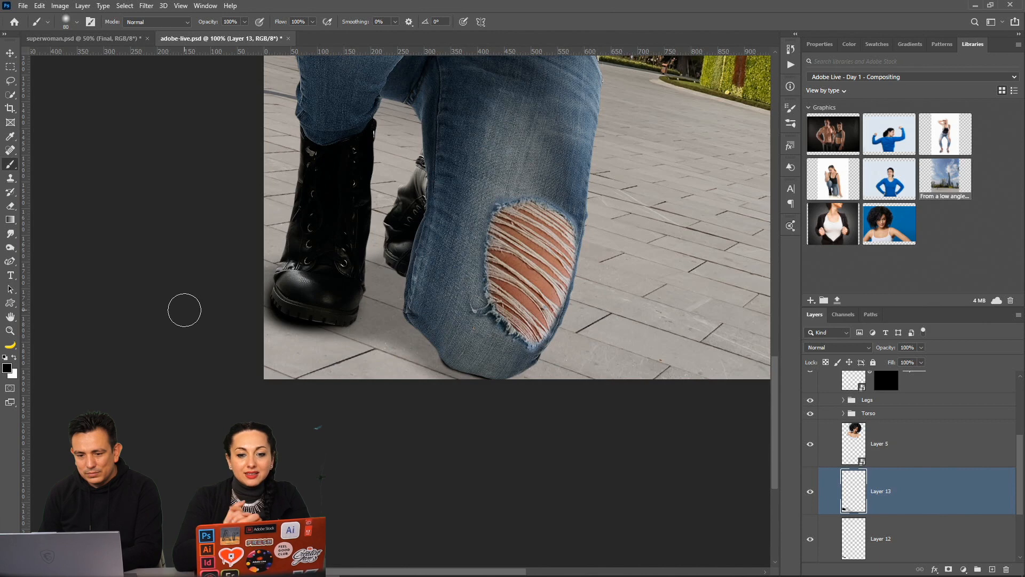
key("bracketright")
key("bracketright")
key("bracketright")
key("bracketright")
key("bracketright")
key("bracketright")
key("bracketright")
key("bracketright")
key("bracketright")
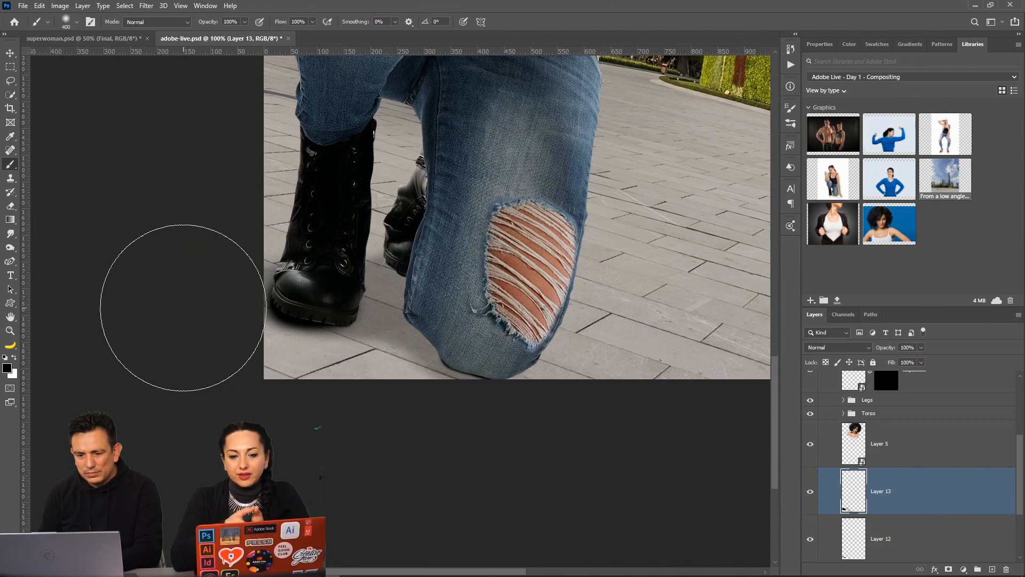
key("bracketright")
key("bracketright")
key("bracketright")
key("bracketright")
key("bracketright")
key("bracketright")
left_click_drag(389, 435, 353, 393)
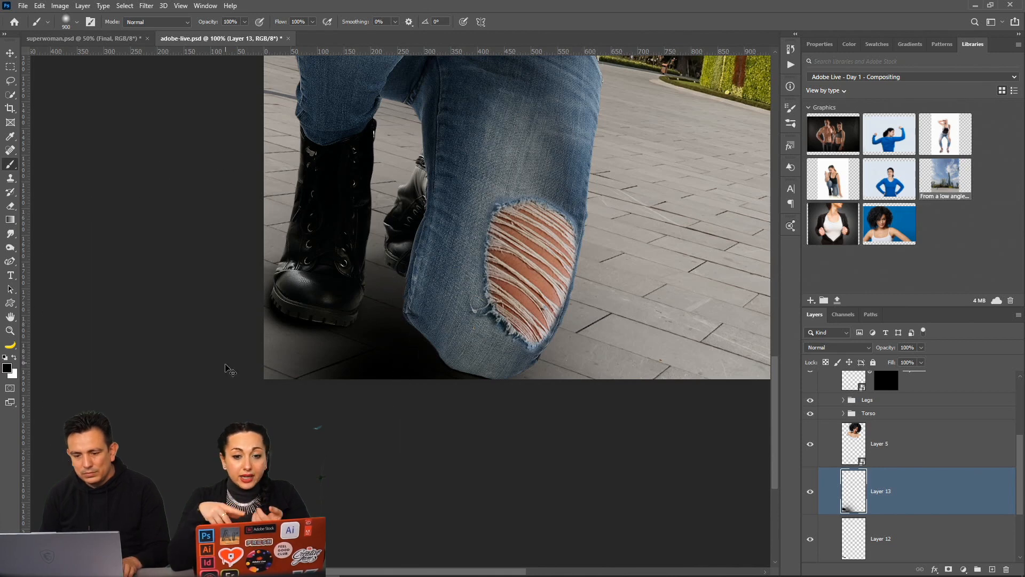
key("ctrl+z")
mouse_move(163, 428)
left_mouse_down()
mouse_move(511, 531)
mouse_move(284, 521)
left_mouse_up()
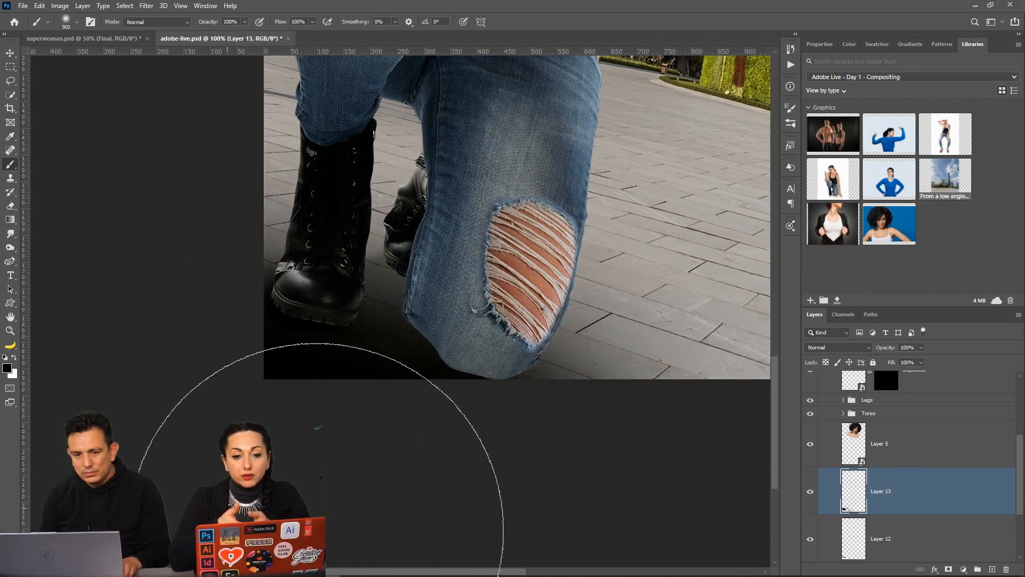
Fade the broad shadow stroke to 19% opacity
left_click(39, 6)
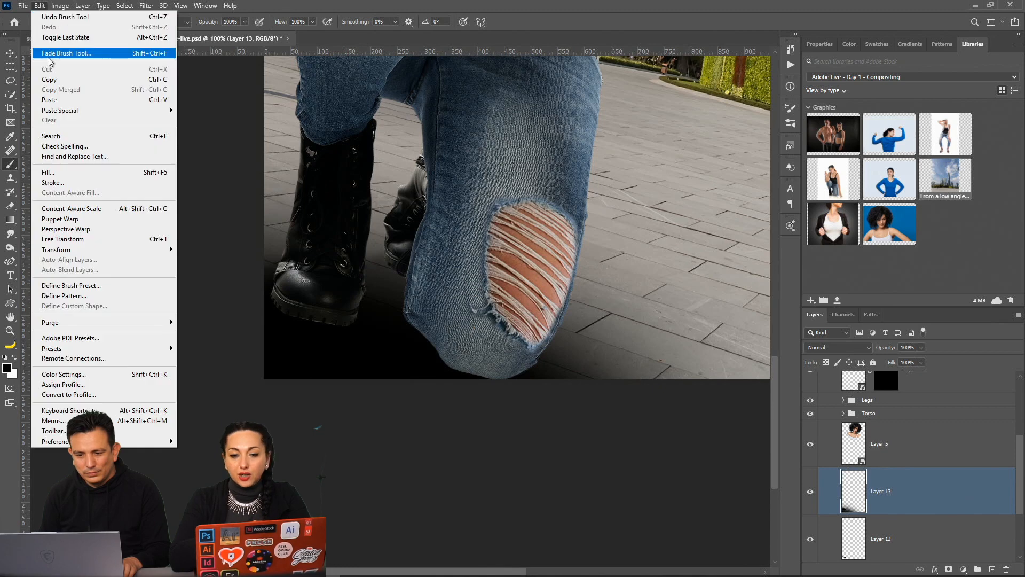
left_click(48, 54)
left_click(441, 192)
left_click_drag(448, 190, 457, 190)
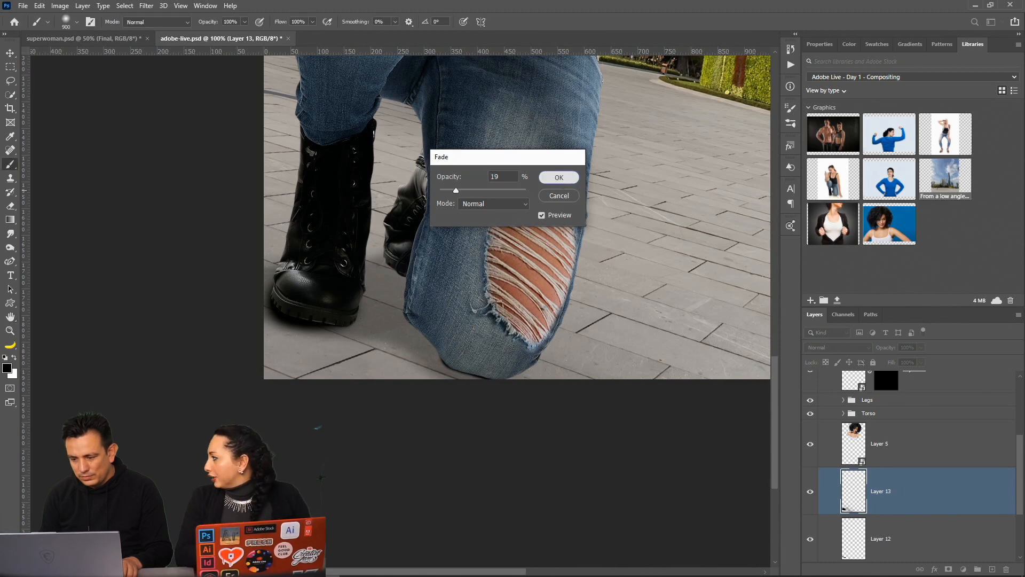
left_click(560, 180)
Compare the ground with and without the contact shadow and broad shadow layers
left_click(883, 541)
scroll(883, 541, "down", 2)
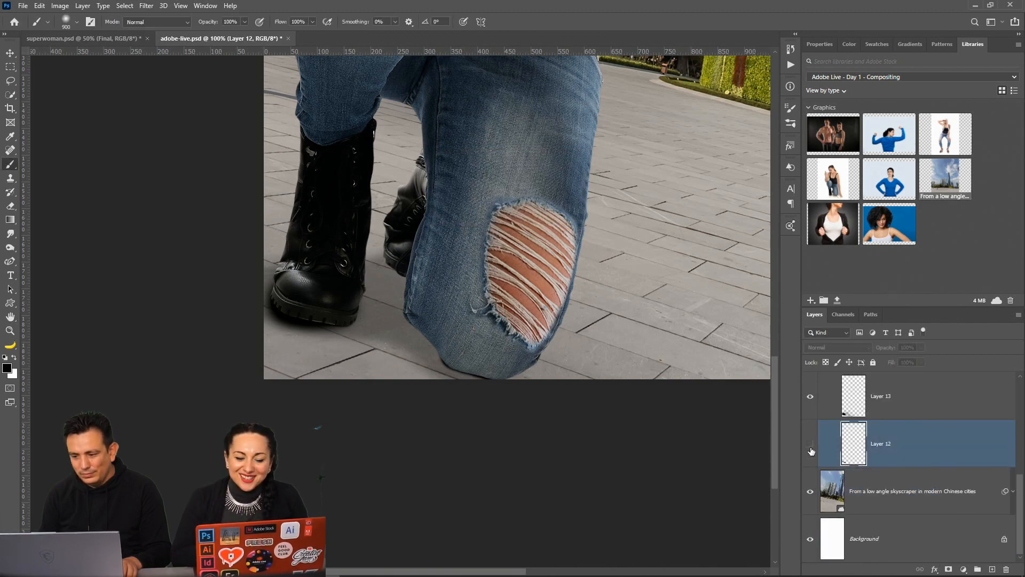
left_click(809, 396)
left_click(809, 396)
left_click(810, 396)
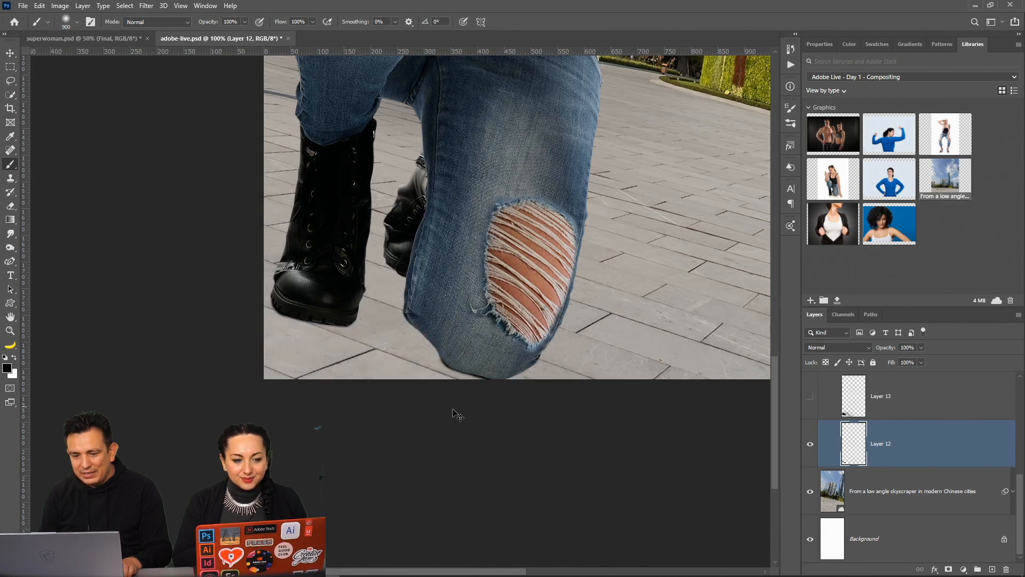
left_click(809, 396)
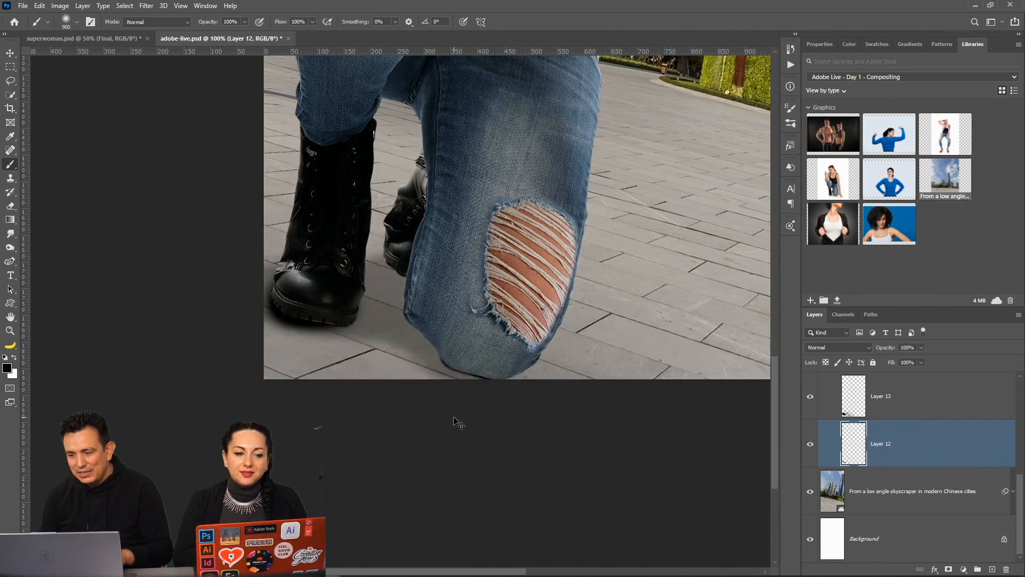
Replace the broad shadow layer with a new empty layer and paint a large soft black shadow around the boot and knee
left_click(853, 415)
key("Delete")
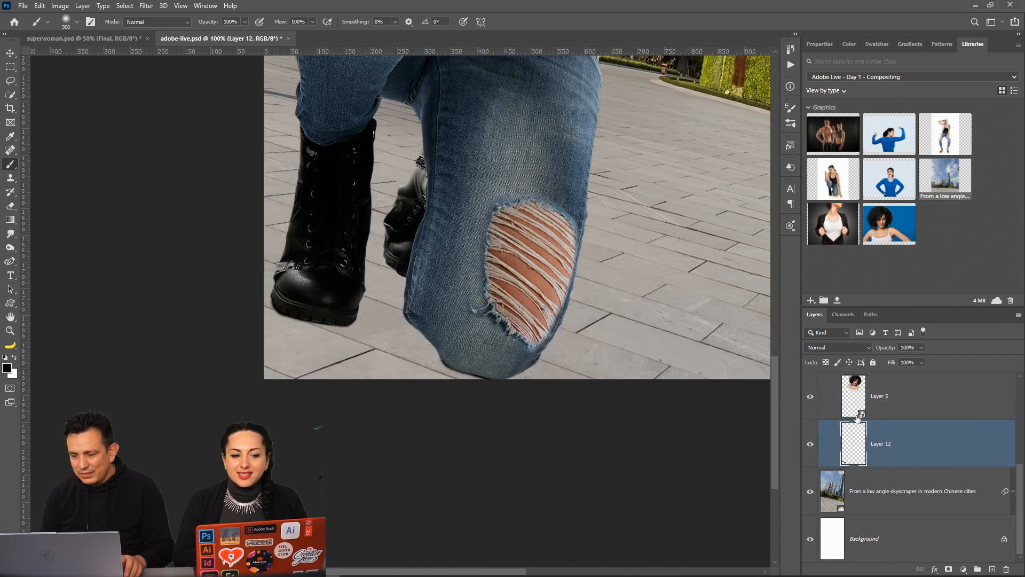
left_click(992, 569)
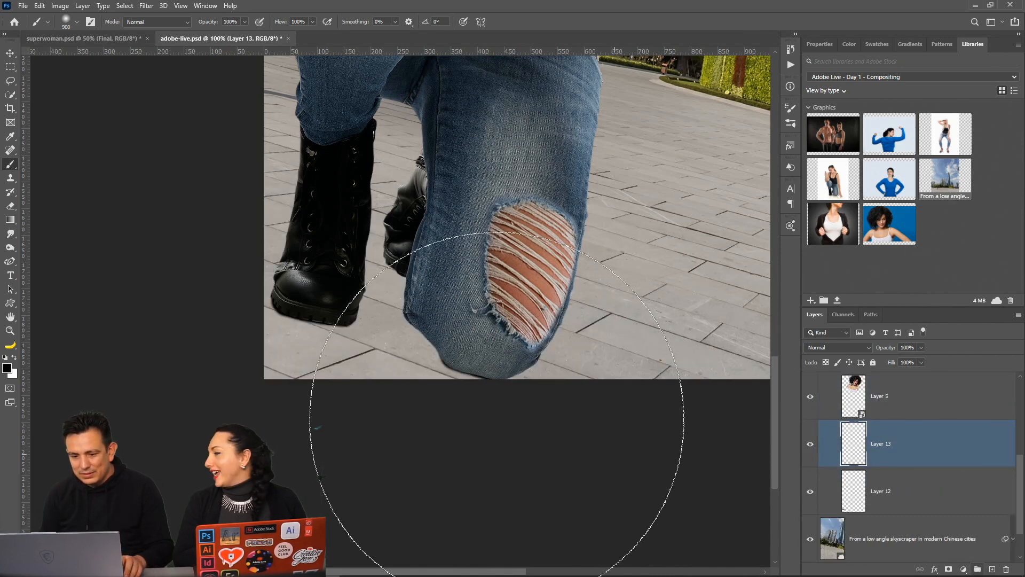
left_click(380, 371)
left_click_drag(161, 353, 398, 506)
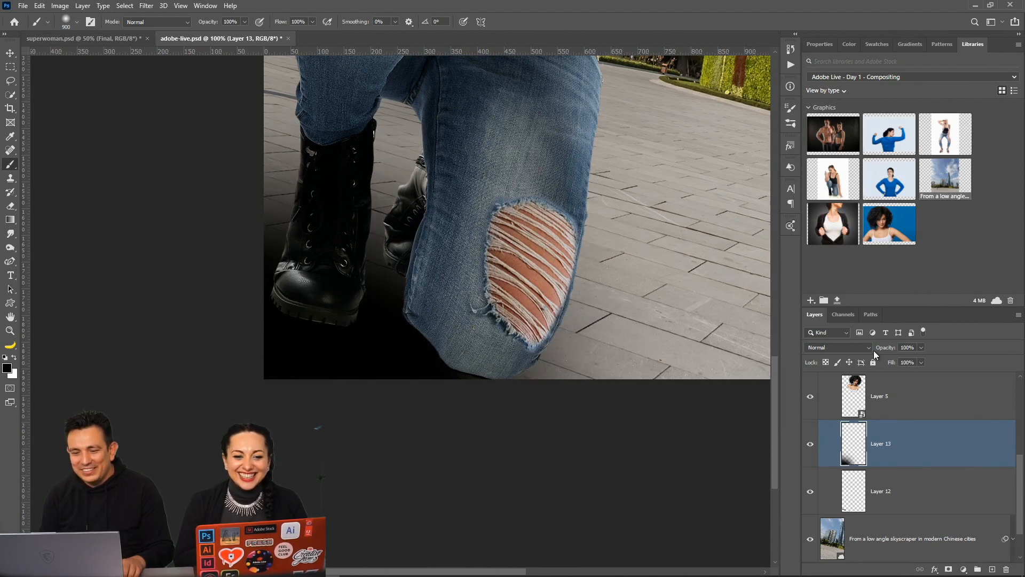
Extend the shirt's letter P to read "Ps" with a lowercase s, and commit the text
scroll(435, 321, "up", 5)
scroll(465, 297, "up", 10)
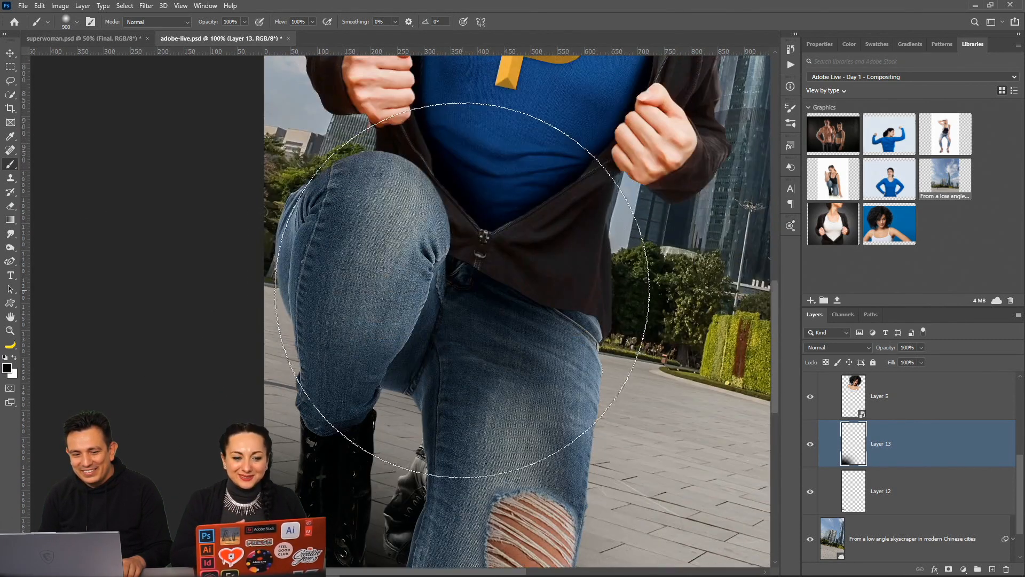
left_click(10, 277)
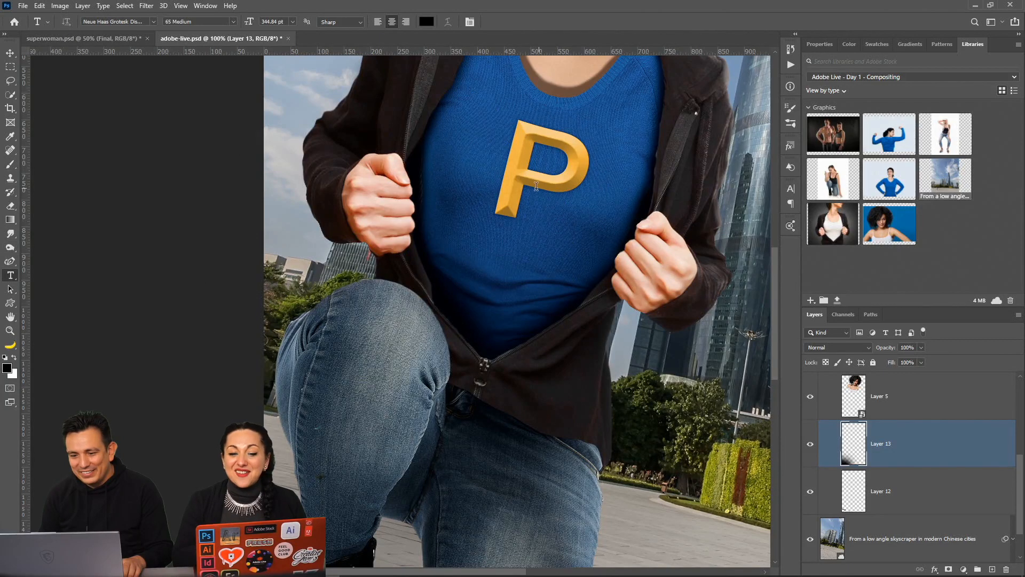
left_click(528, 185)
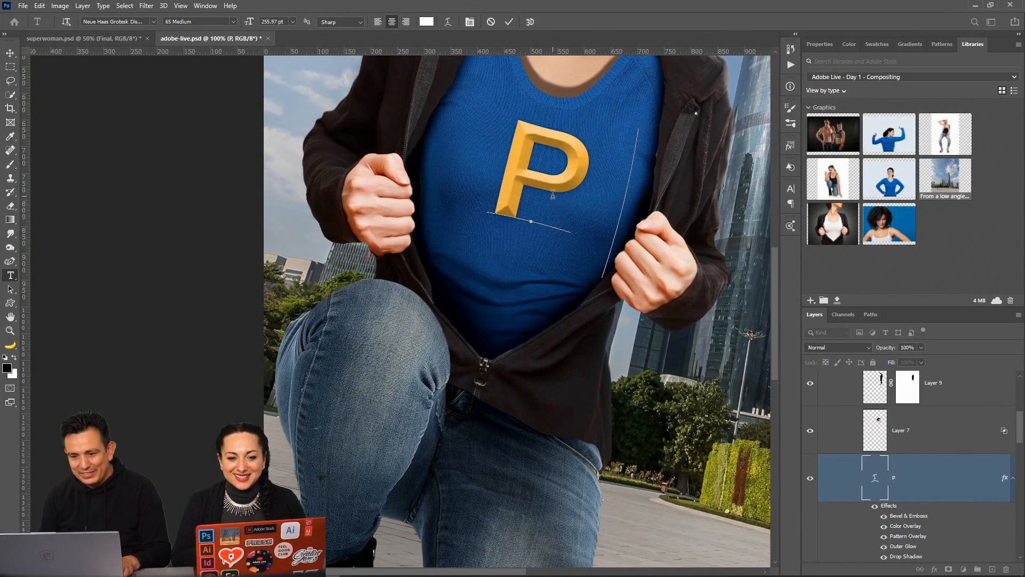
type("S")
key("shift+Left")
key("shift+Left")
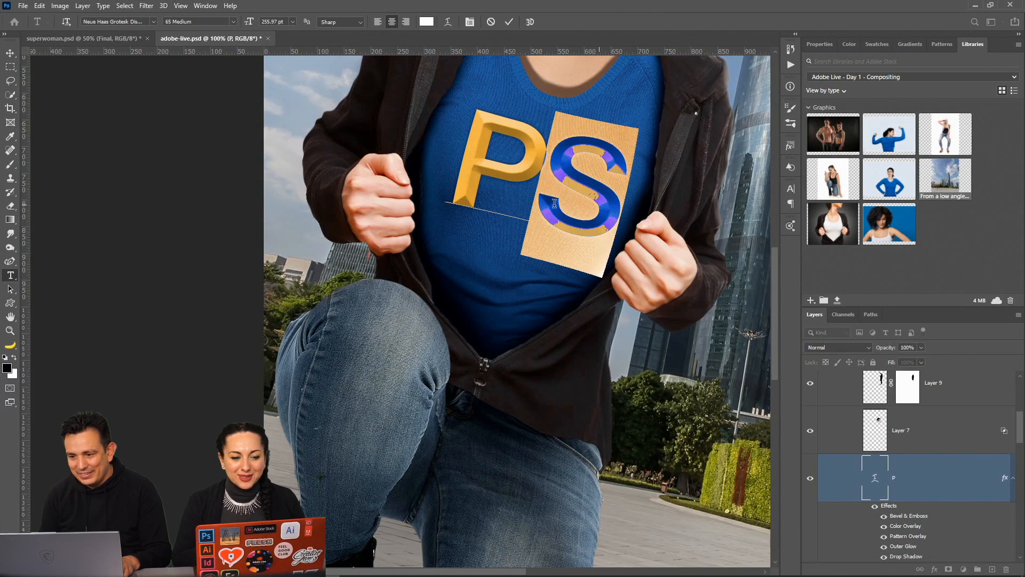
left_click(470, 22)
left_click(703, 265)
left_click(761, 185)
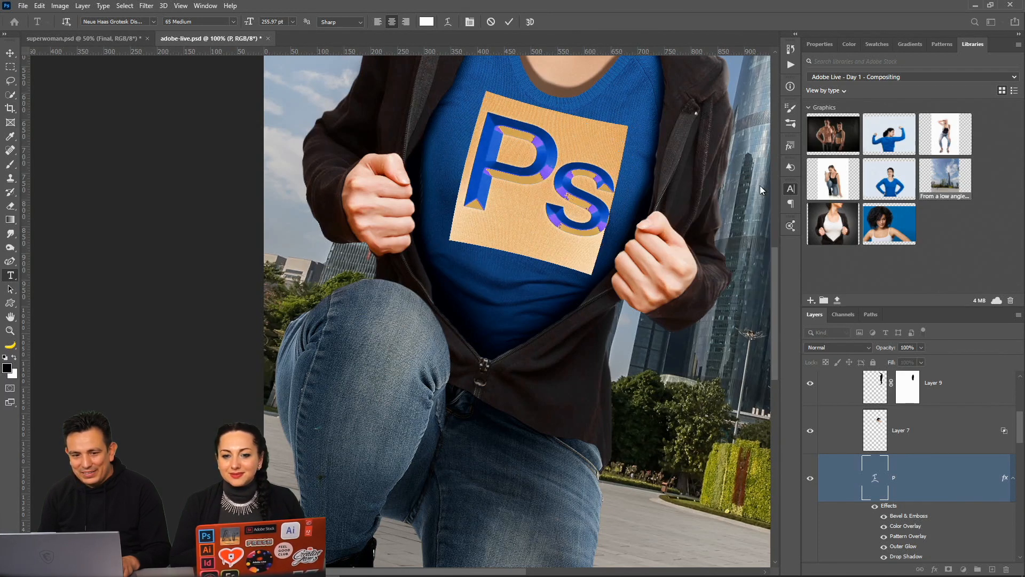
left_click(11, 67)
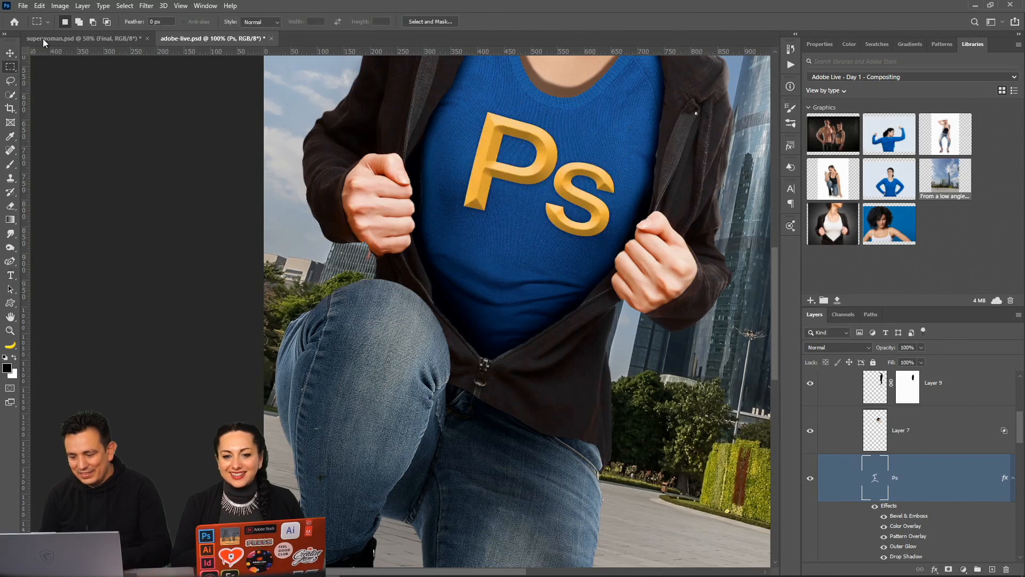
Nudge the Ps lettering to the left so it sits centred on the woman's chest
left_click(10, 53)
key("shift+Left")
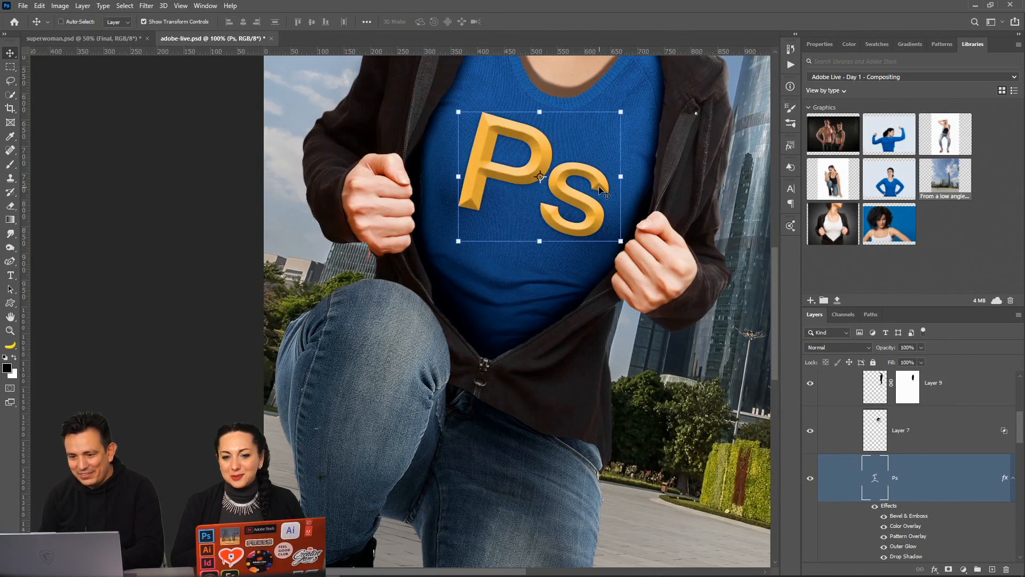
key("shift+Left")
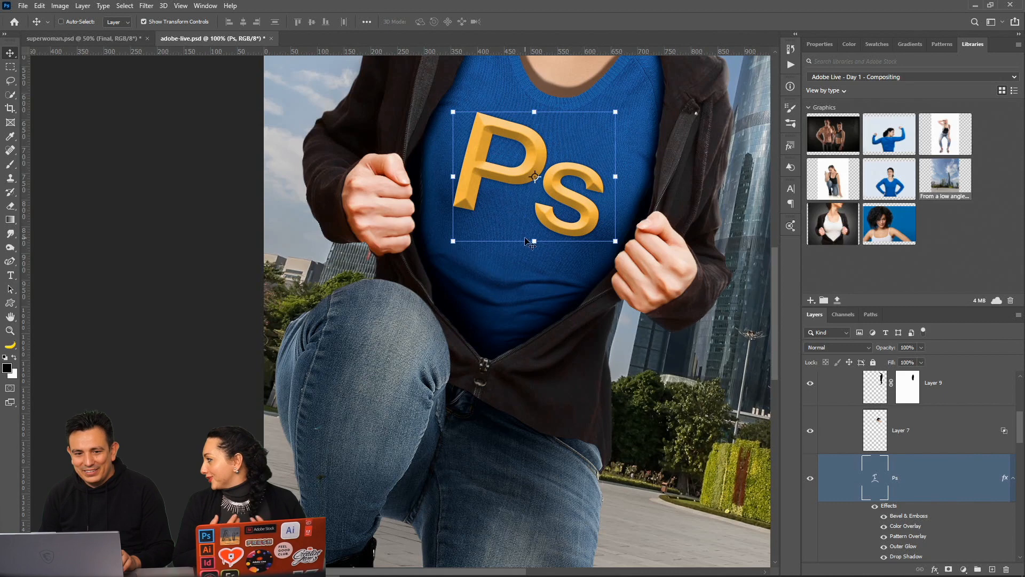
left_click(12, 67)
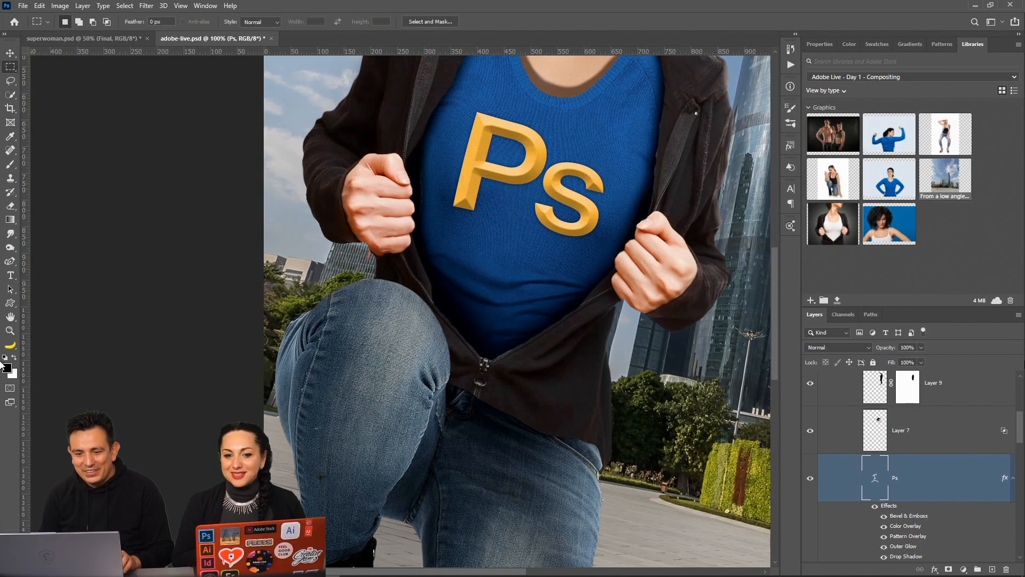
Fit the whole composite in view and reduce the broad ground shadow layer's opacity to 46%
left_click(8, 333)
right_click(370, 364)
left_click(383, 368)
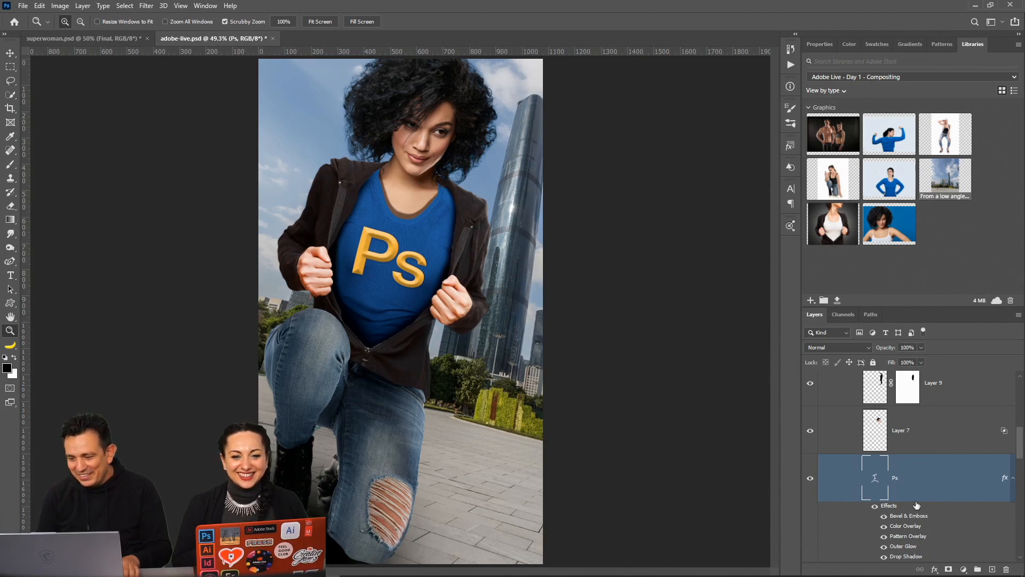
scroll(916, 505, "down", 10)
left_click(888, 413)
left_click_drag(722, 348, 748, 344)
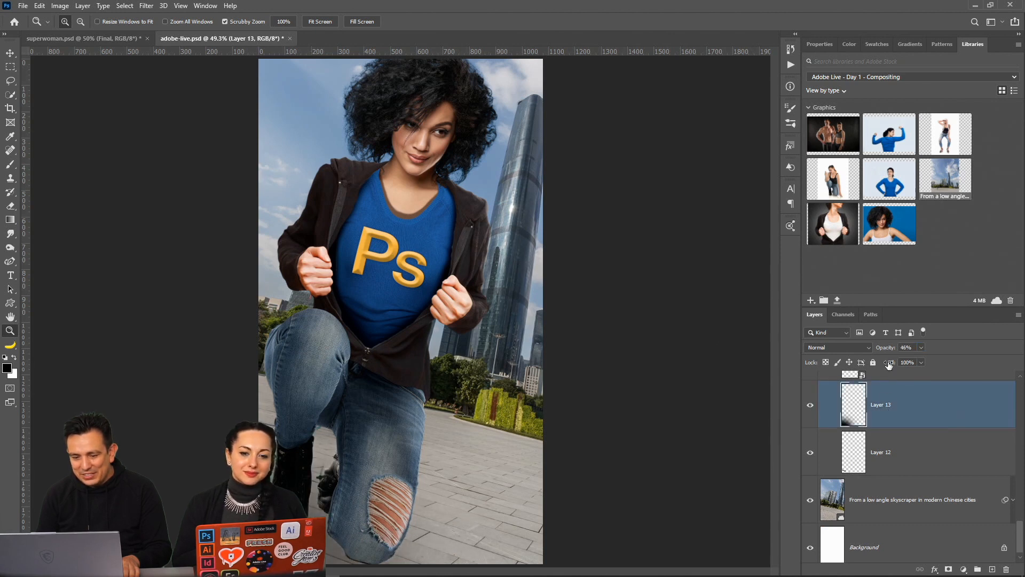
Delete the broad black shadow layer and add a new empty layer directly above Layer 12
left_click_drag(885, 351, 876, 350)
left_click_drag(910, 423, 1006, 569)
left_click(992, 569)
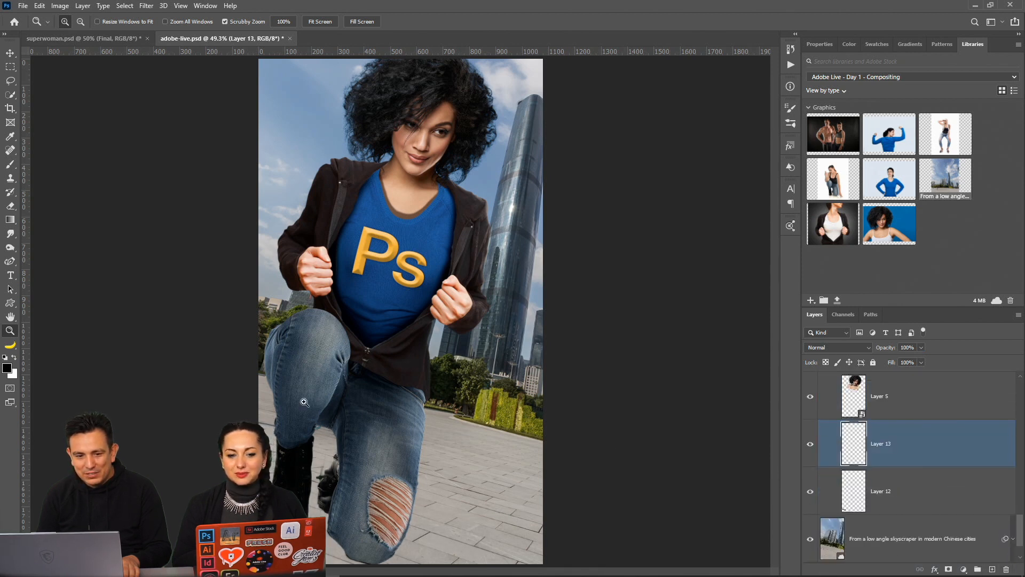
Sample the pavement grey beside the boot and darken it to a near-black foreground colour
left_click(10, 136)
left_click(289, 534)
left_click(7, 368)
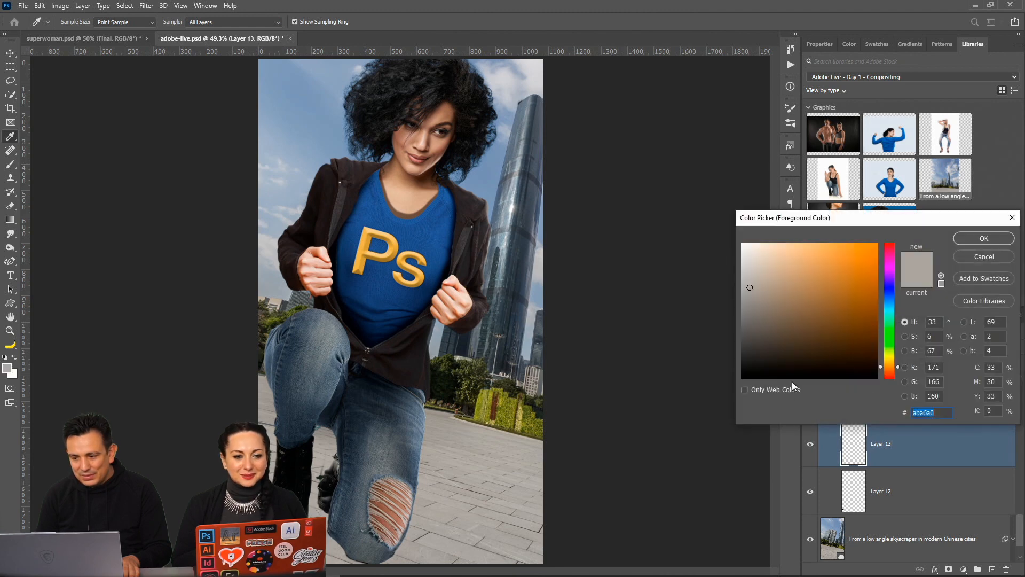
left_click(759, 364)
left_click(976, 243)
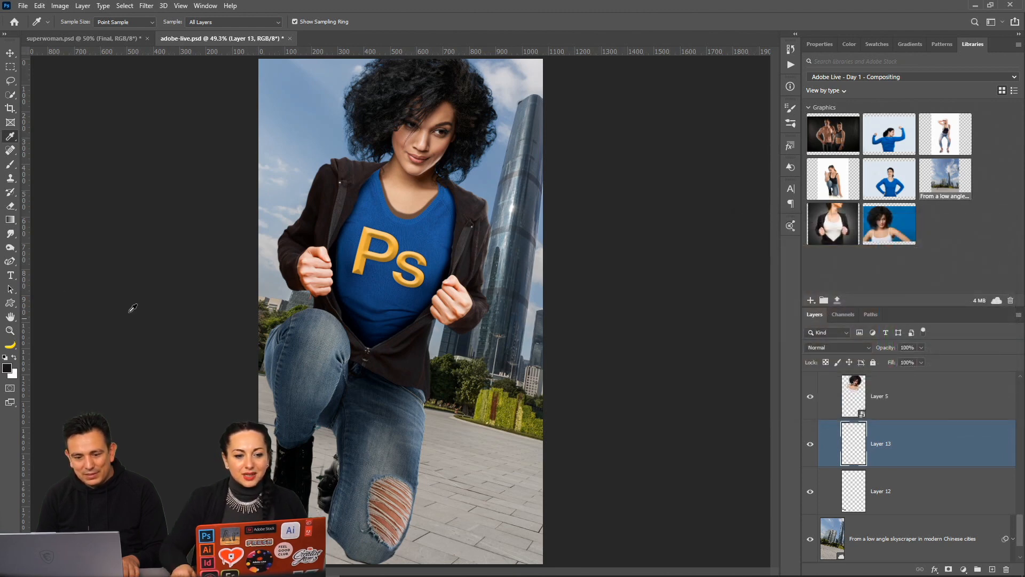
Paint a large soft shadow on the ground around the front boot with the 900 px brush and reduce its layer's opacity to 37%
left_click(10, 164)
left_click(286, 552)
left_click(287, 552)
left_click(288, 551)
left_click_drag(885, 350, 828, 357)
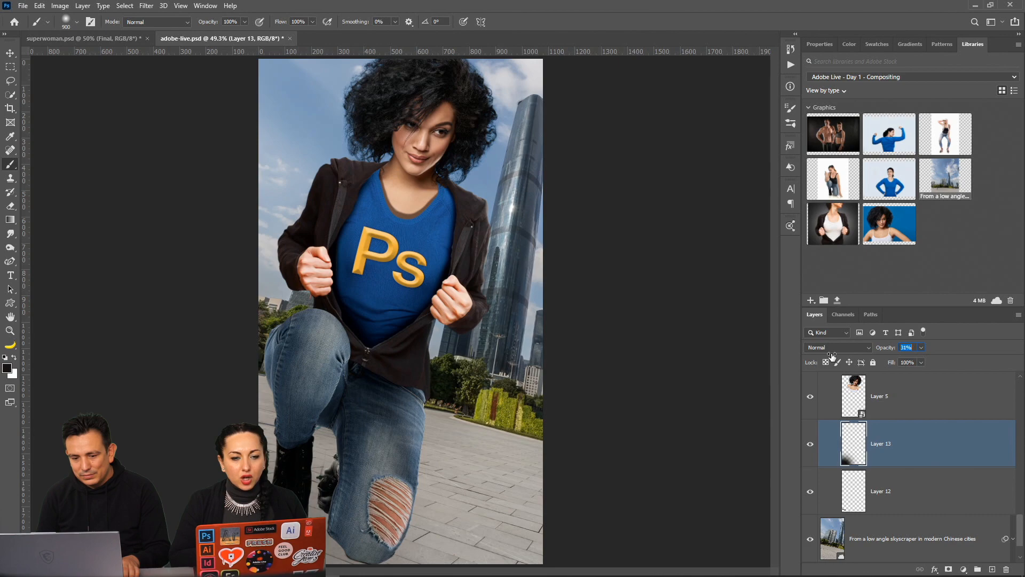
Check the boots and knee close up and add a new empty layer above the broad shadow layer
left_click(9, 331)
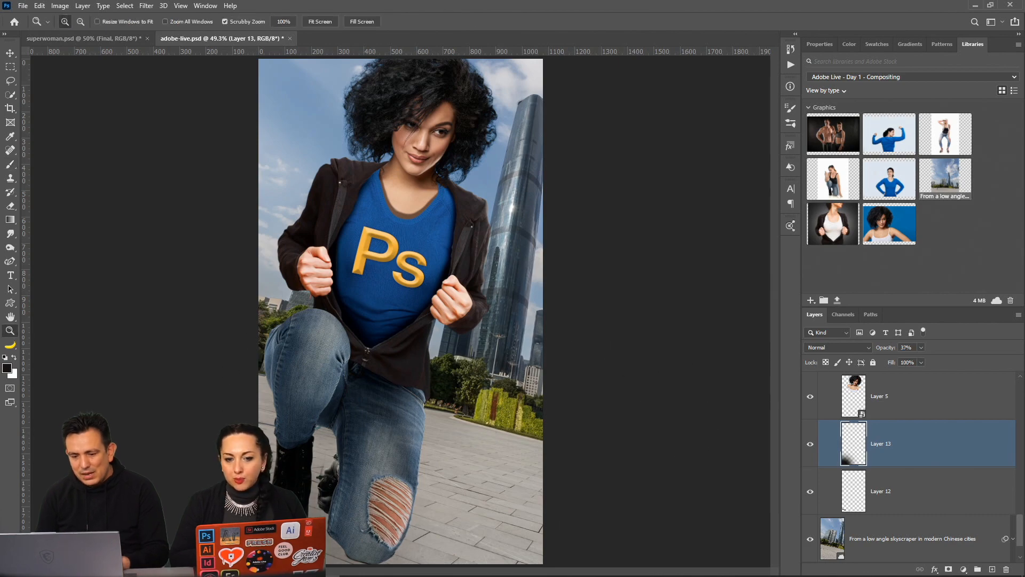
left_click(283, 544)
left_click(281, 540)
left_click(282, 539)
left_click_drag(470, 473, 387, 297)
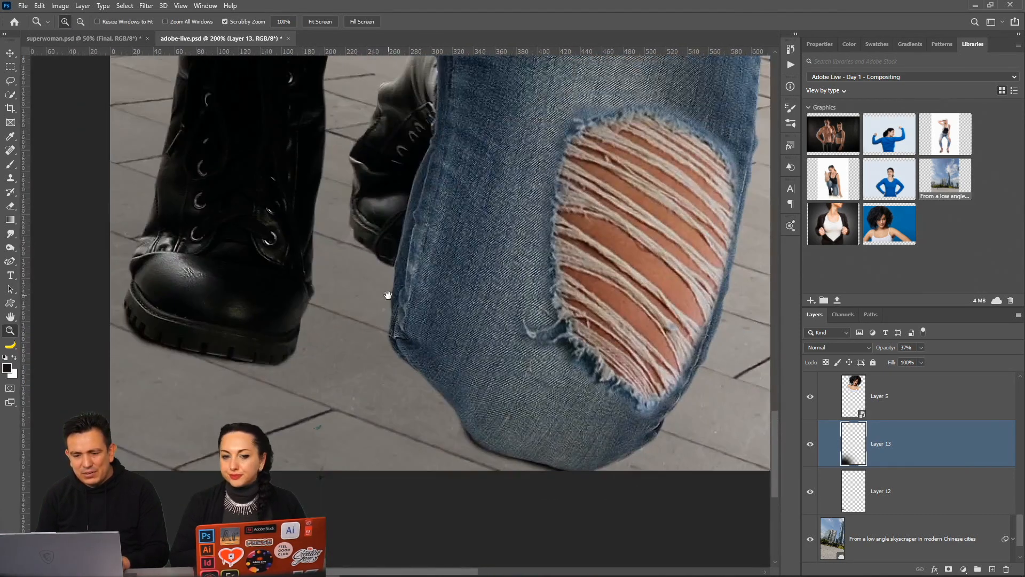
left_click(384, 302, "alt")
left_click(383, 302, "alt")
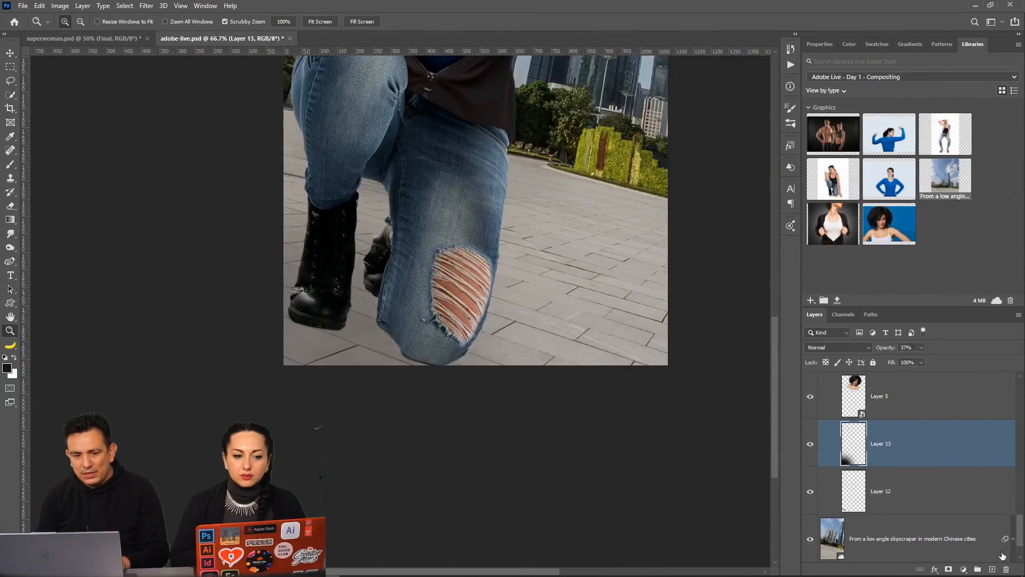
left_click(991, 570)
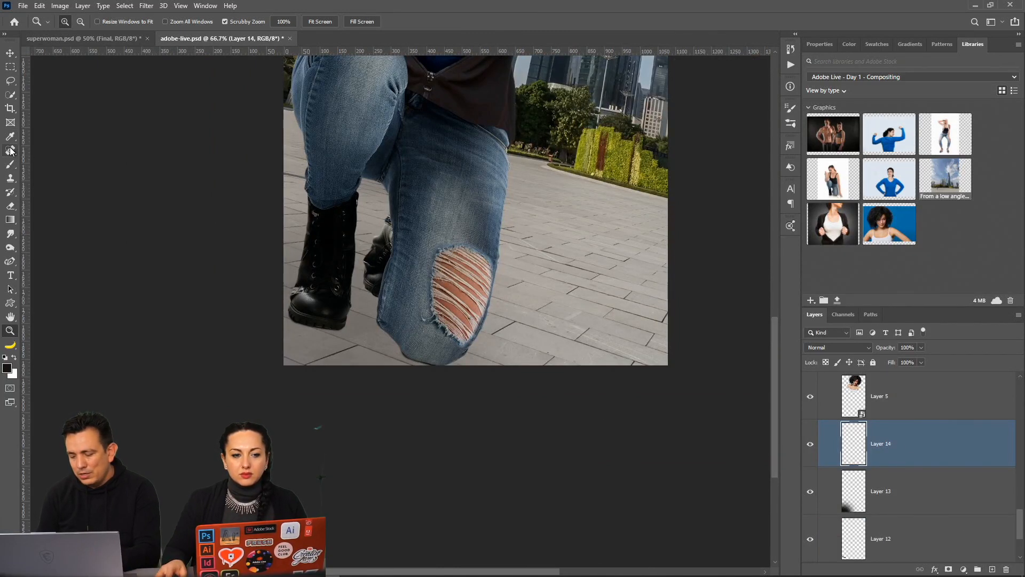
Paint a contact shadow between the knee and the front boot with a 125 px brush and set the layer's opacity to 44%
left_click(10, 164)
key("bracketleft")
key("bracketleft")
key("bracketleft")
key("bracketleft")
key("bracketleft")
key("bracketleft")
key("bracketleft")
key("bracketleft")
key("bracketleft")
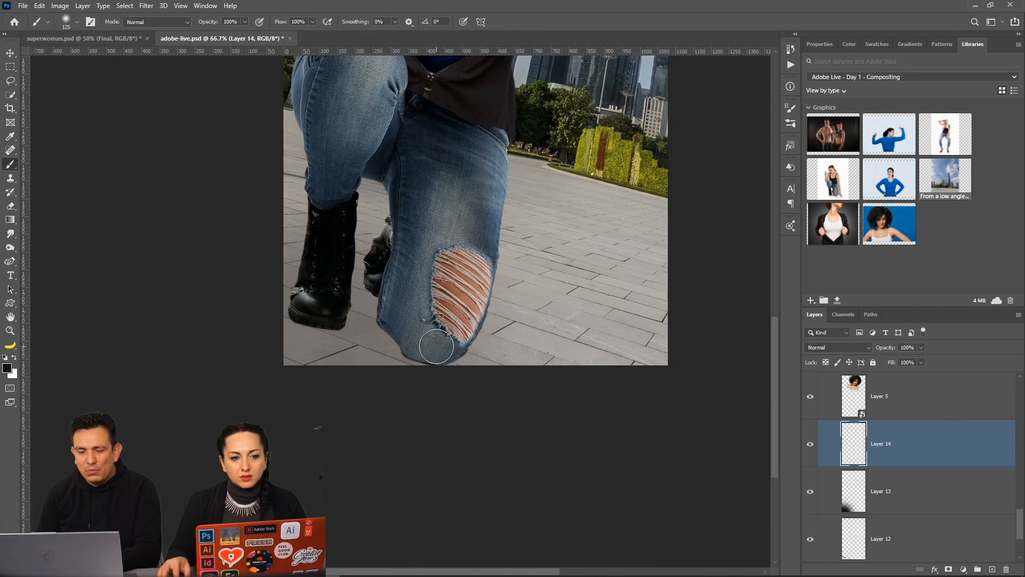
mouse_move(368, 302)
left_mouse_down()
mouse_move(412, 322)
mouse_move(427, 348)
mouse_move(373, 320)
mouse_move(306, 320)
left_mouse_up()
mouse_move(328, 310)
left_mouse_down()
mouse_move(428, 343)
mouse_move(311, 306)
mouse_move(282, 309)
left_mouse_up()
left_click_drag(885, 349, 853, 350)
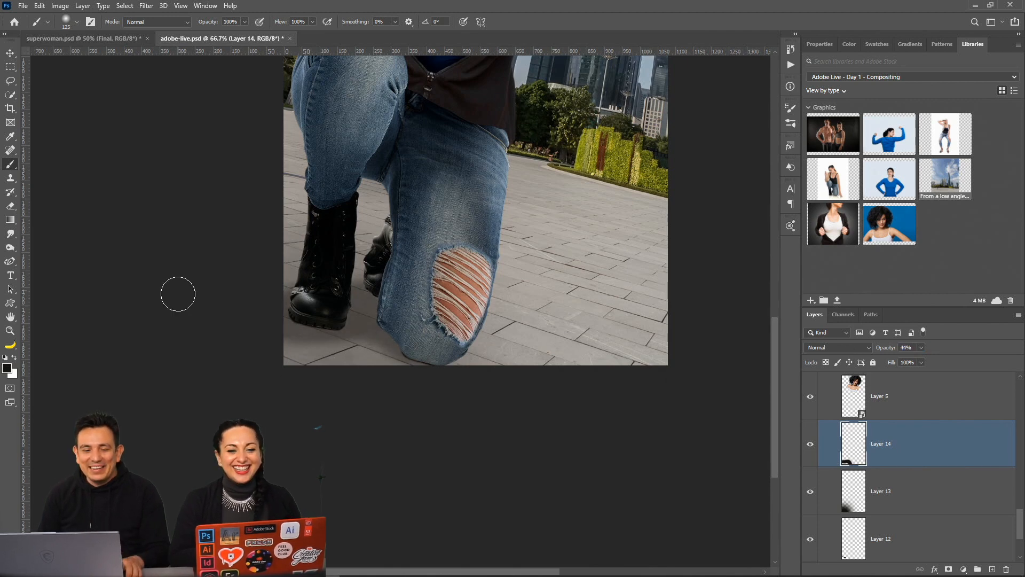
Fit the whole composite in view, then collapse and select the Captain Ps group
double_click(15, 332)
right_click(569, 327)
left_click(590, 333)
scroll(868, 425, "up", 5)
scroll(868, 425, "up", 5)
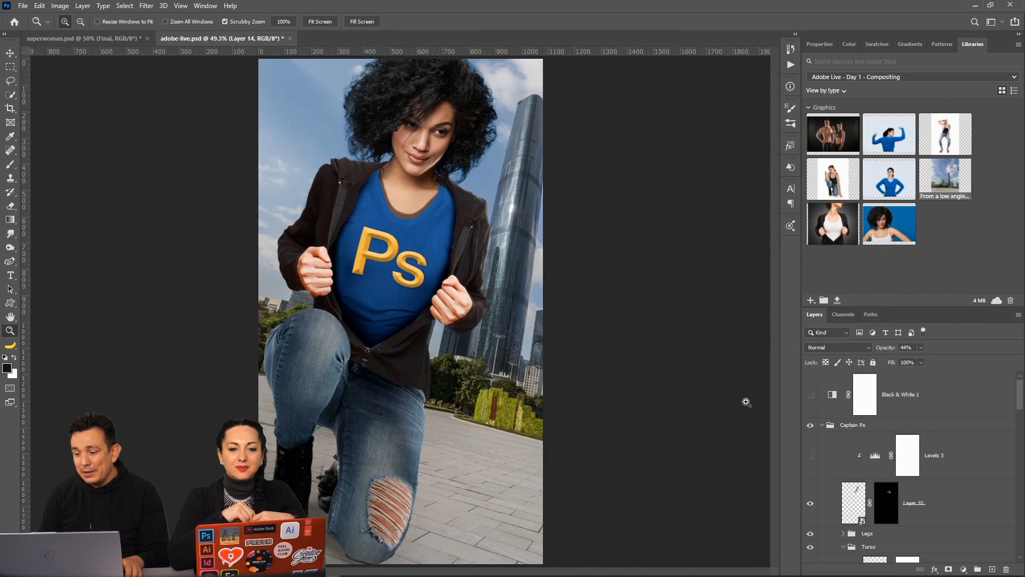
left_click(823, 425)
left_click(834, 426)
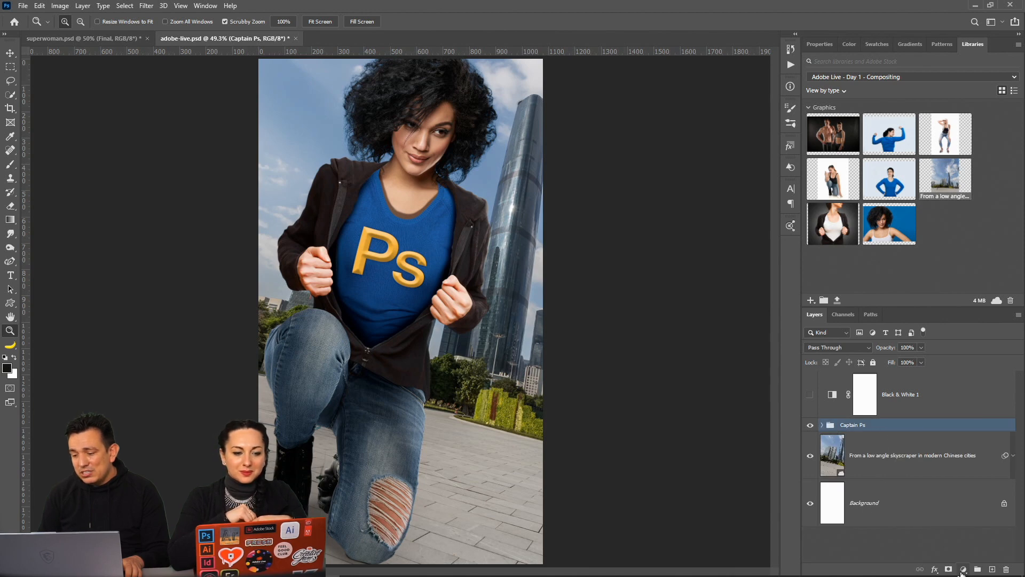
Try a Color Lookup adjustment above the Captain Ps group, cycling through 3D LUTs such as Fuji F125 Kodak 2393, and delete it
left_click(962, 570)
left_click(961, 516)
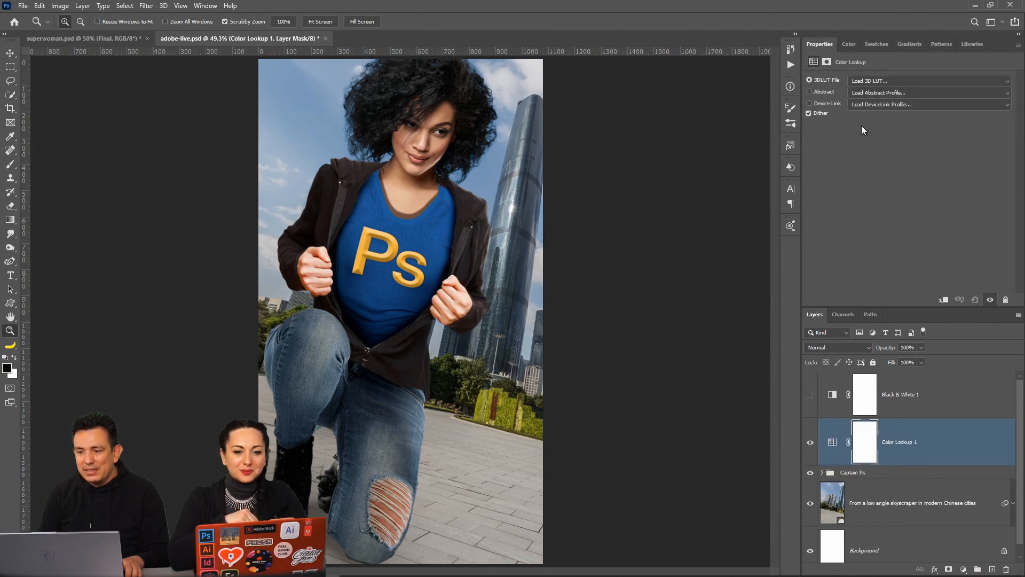
left_click(883, 81)
left_click(882, 126)
key("Down")
key("Down")
key("Down")
key("Down")
key("Down")
key("Down")
key("Down")
key("Down")
key("Down")
key("Down")
key("Down")
key("Down")
key("Down")
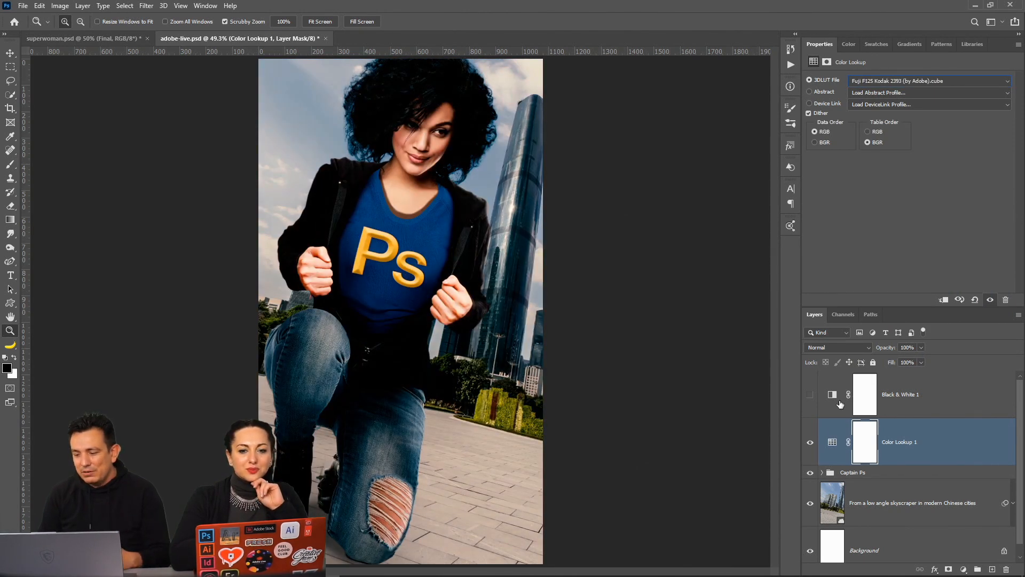
left_click_drag(832, 447, 1007, 569)
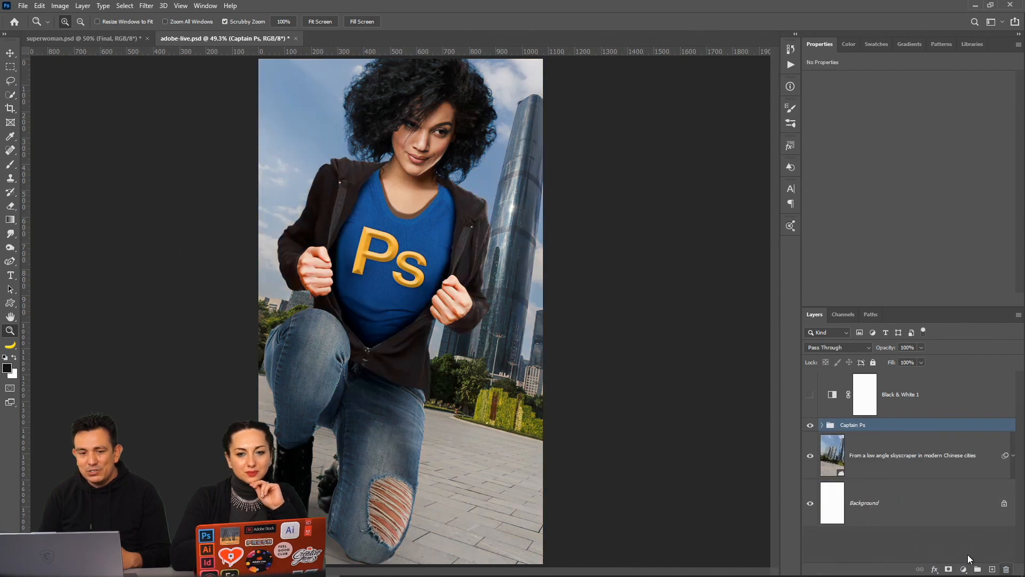
Nudge Layer 6, the dark neckline layer in the Captain Ps group, down and slightly left to X 418 px, Y 421 px
left_click(10, 52)
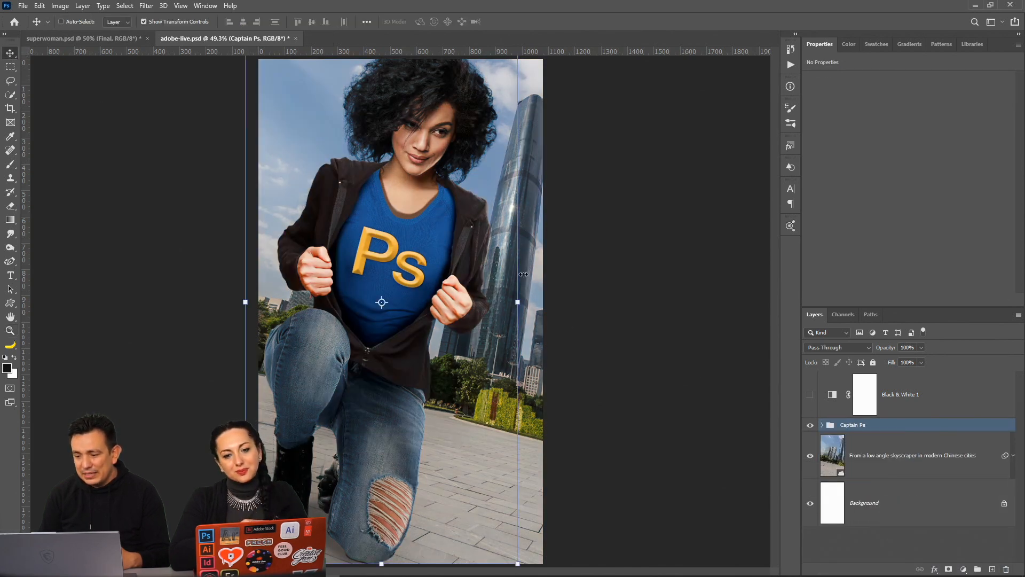
left_click(823, 426)
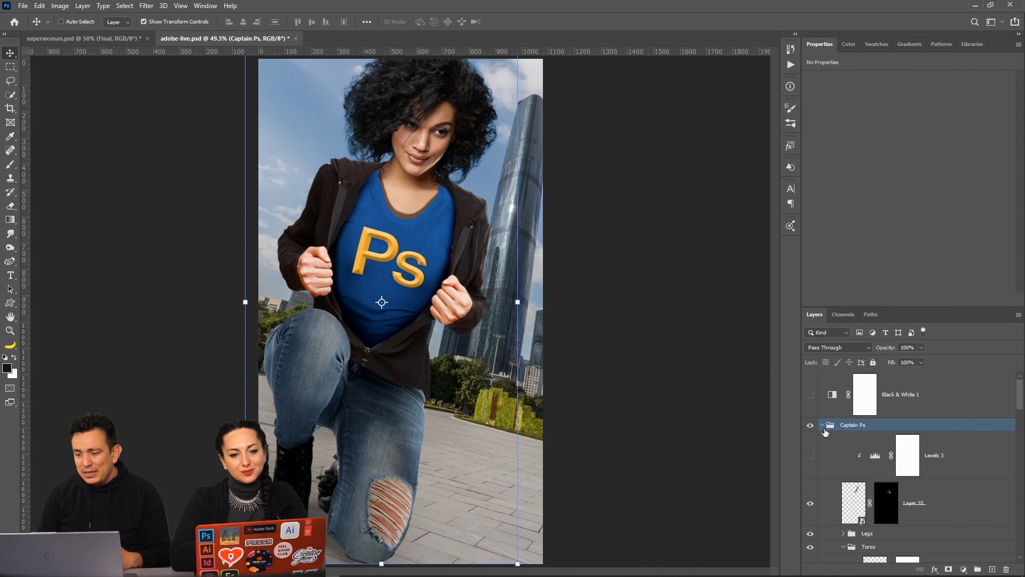
scroll(873, 473, "down", 3)
scroll(844, 462, "down", 2)
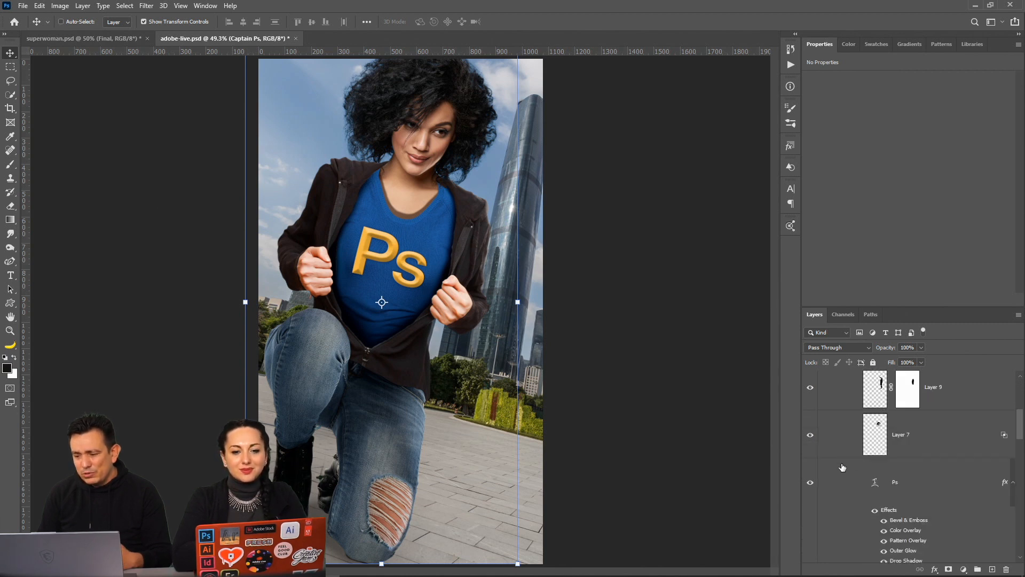
scroll(847, 460, "up", 2)
scroll(846, 465, "down", 4)
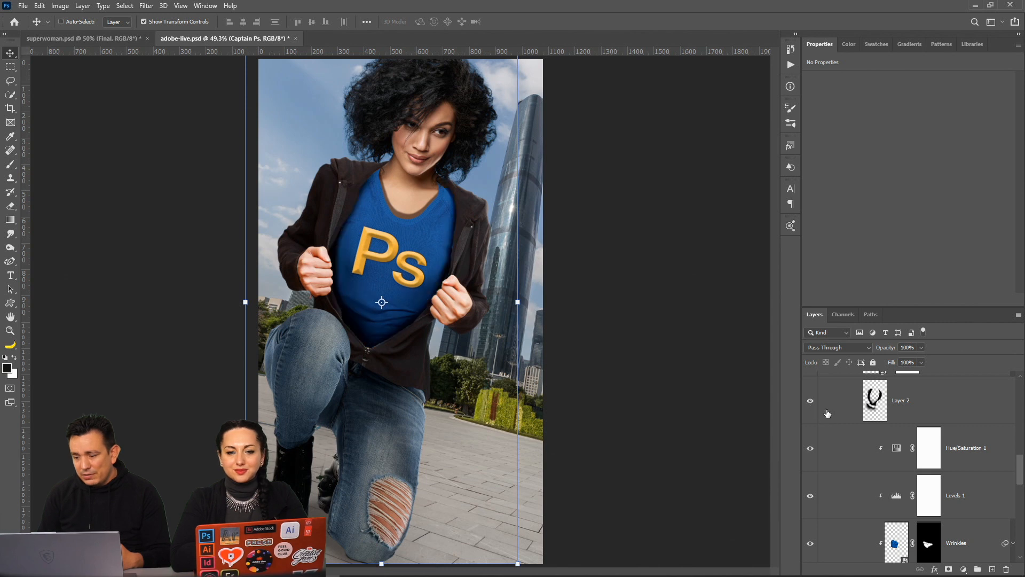
scroll(890, 513, "down", 3)
scroll(890, 513, "down", 2)
left_click(833, 460)
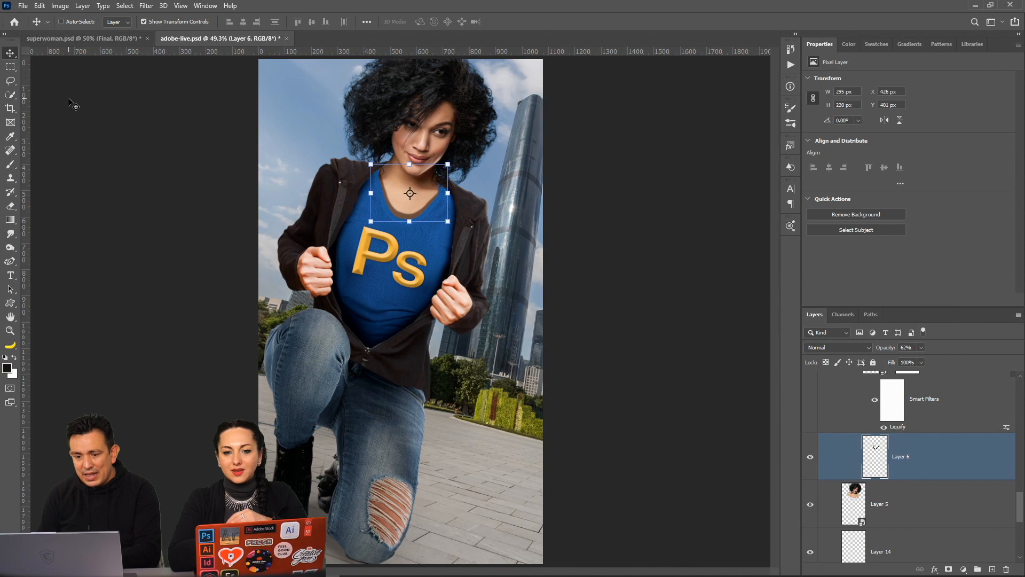
key("Down")
key("Down")
key("Down")
key("Down")
key("Down")
key("Down")
key("Down")
key("Down")
key("Down")
key("Down")
key("Down")
key("Down")
key("Left")
key("Left")
key("Left")
key("Left")
key("Left")
key("Left")
key("Left")
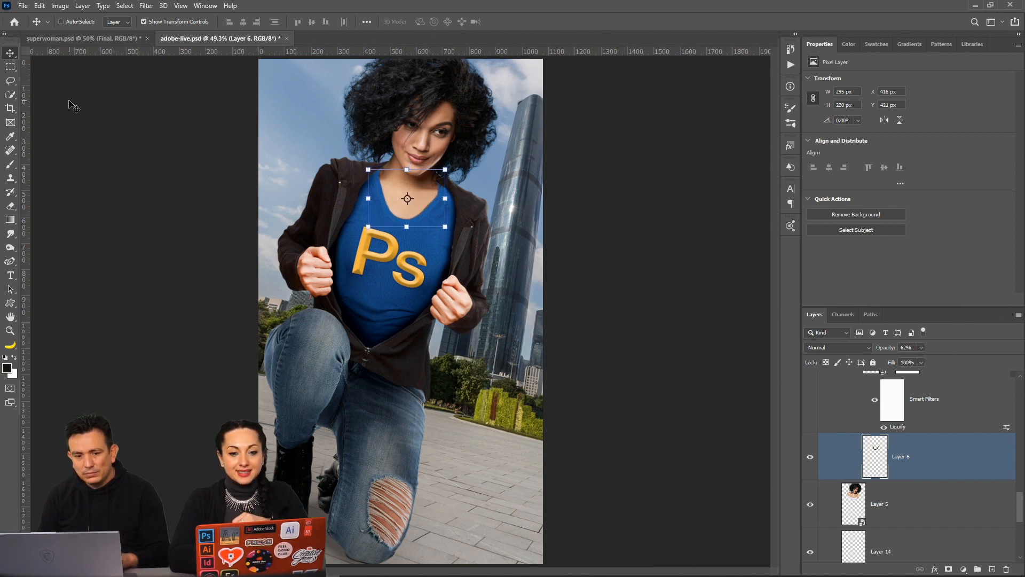
key("m")
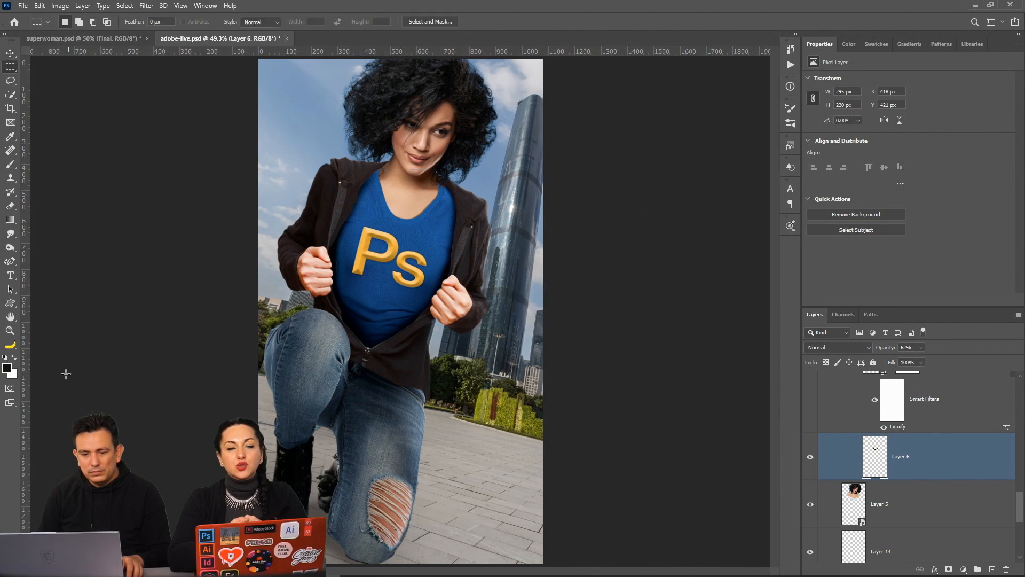
View the composite at 33.3%, collapse the Torso and Captain Ps groups, and save the document
double_click(11, 331)
right_click(520, 346)
left_click(530, 352)
right_click(289, 288)
left_click(328, 345)
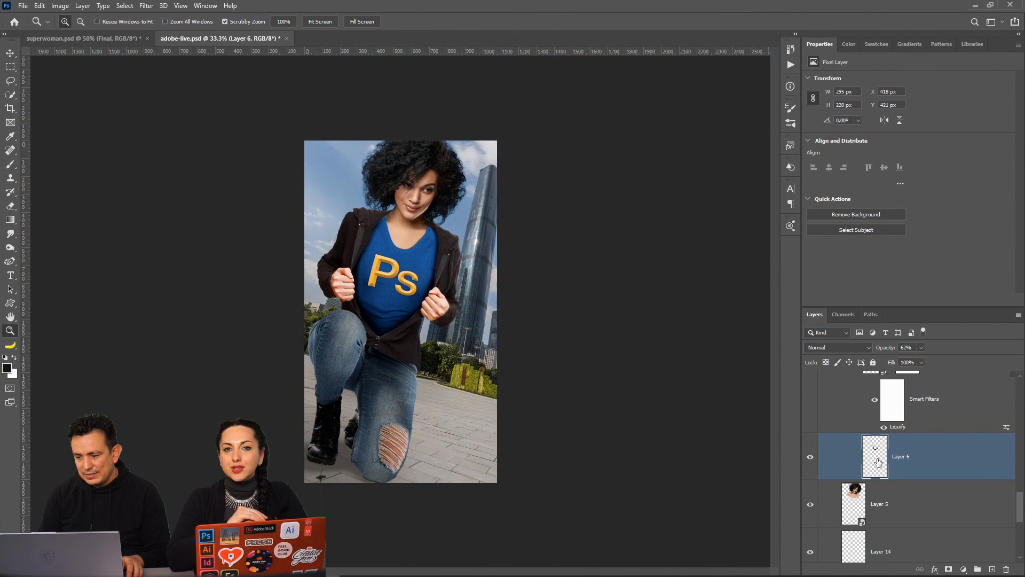
scroll(870, 444, "up", 3)
scroll(860, 442, "up", 3)
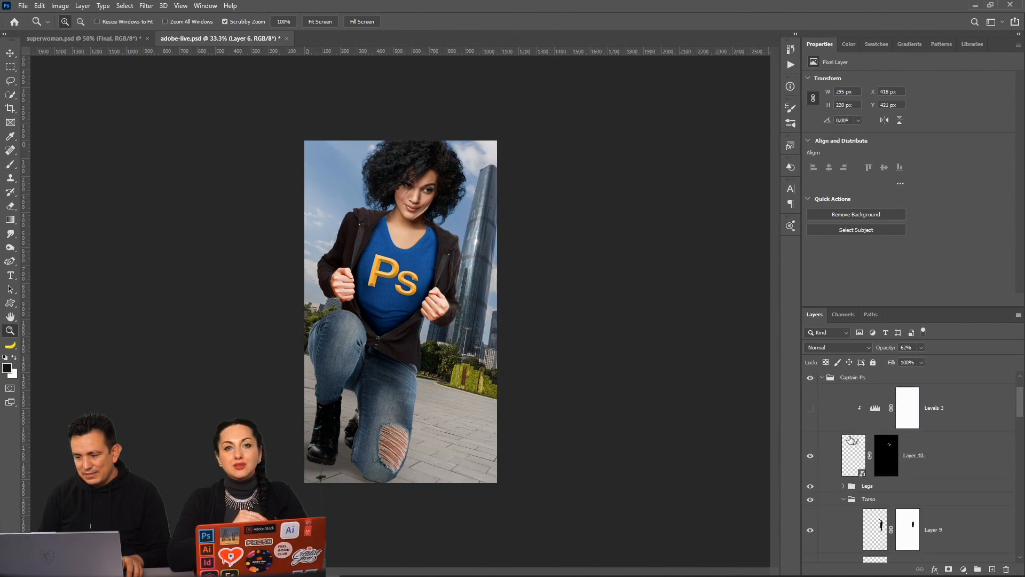
left_click(845, 500)
left_click(823, 378)
key("ctrl+s")
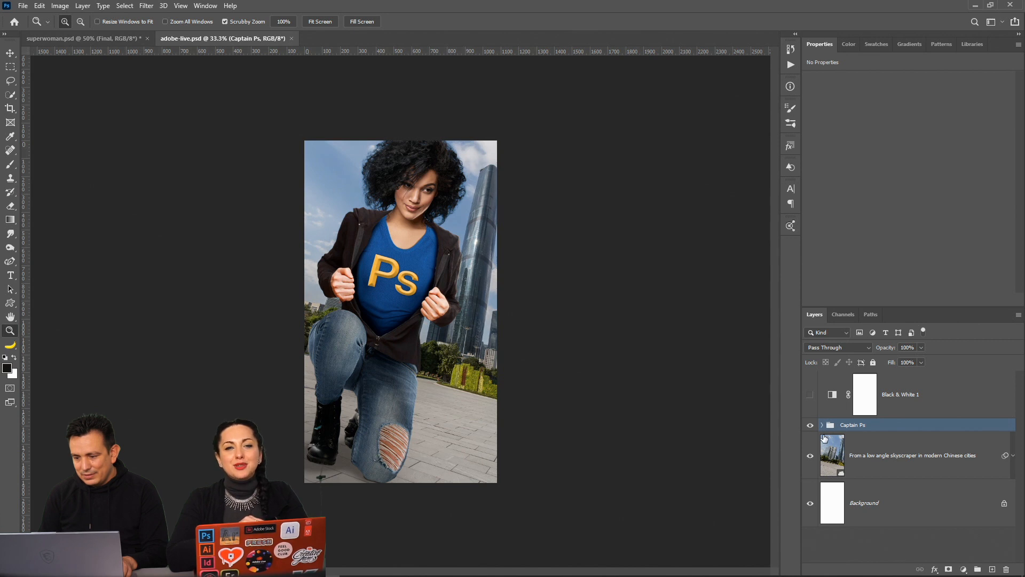
left_click(823, 425)
left_click(823, 425)
Add a Curves adjustment above the Captain Ps group, lifting the midtones strongly and lowering the white point's output to 238
left_click(964, 570)
left_click(961, 421)
left_click_drag(898, 181, 890, 166)
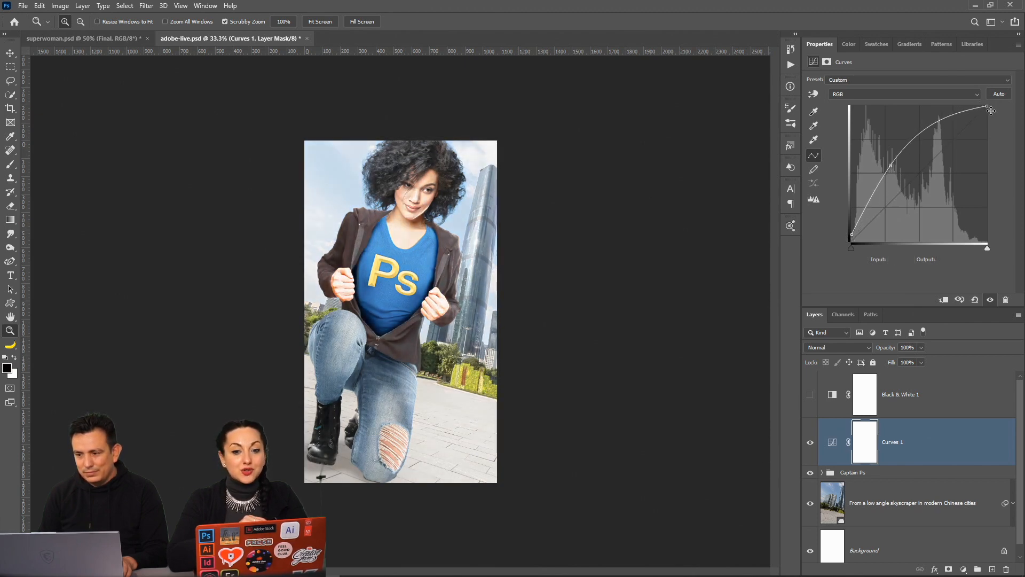
left_click_drag(990, 107, 988, 115)
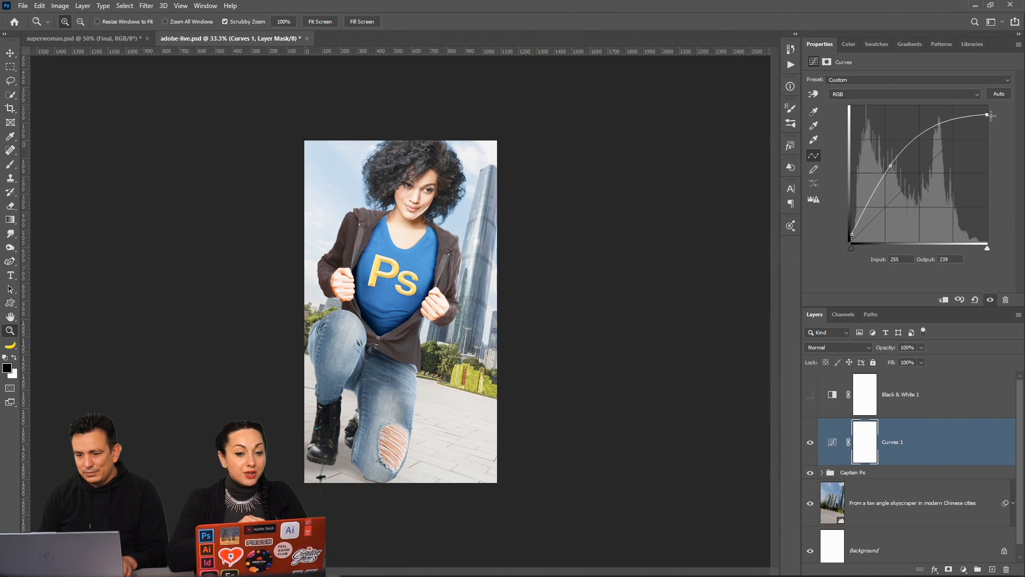
Set the Curves adjustment's blend mode to Luminosity and invert its mask to black
left_click(837, 347)
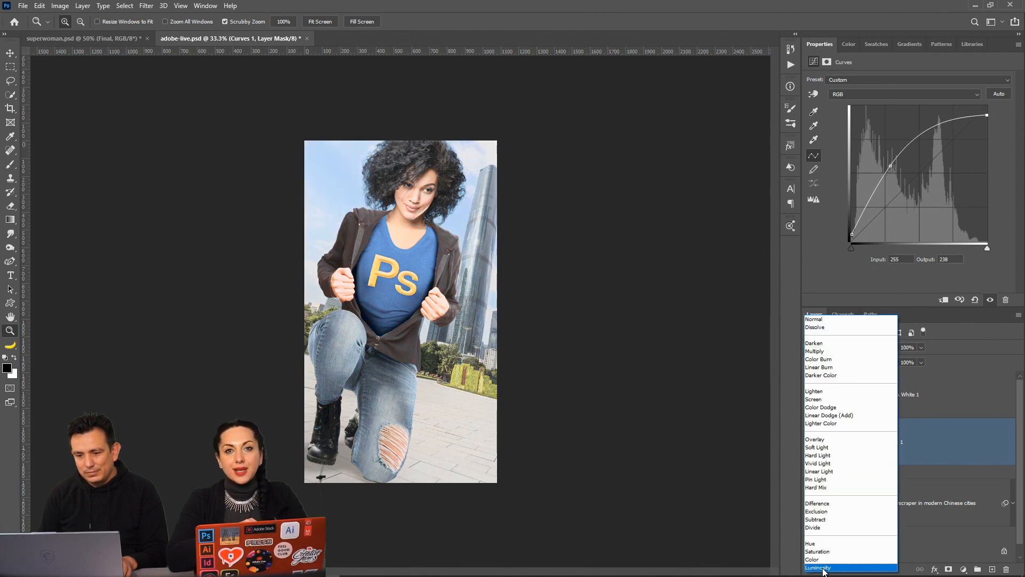
left_click(823, 568)
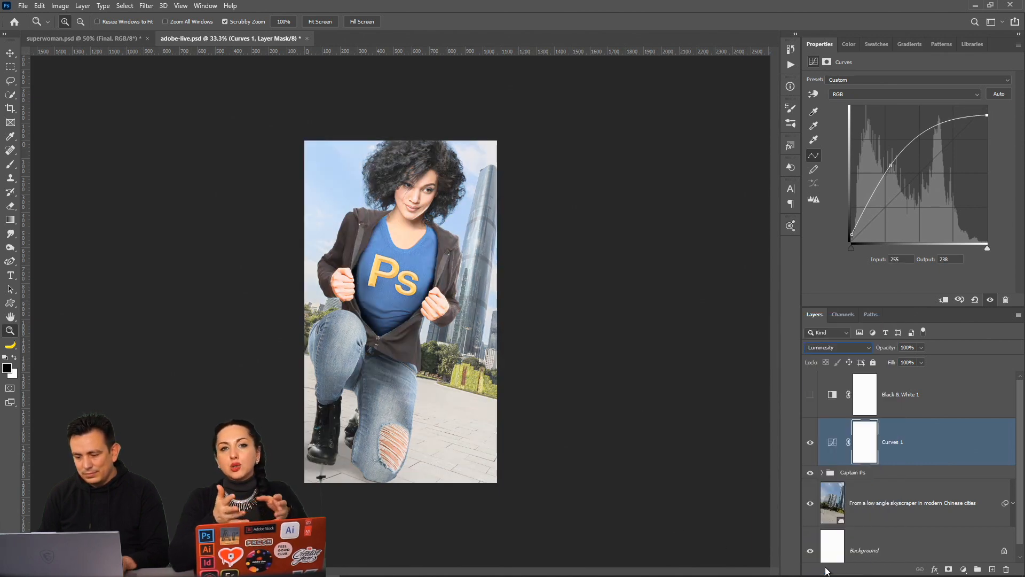
left_click(867, 452)
key("ctrl+i")
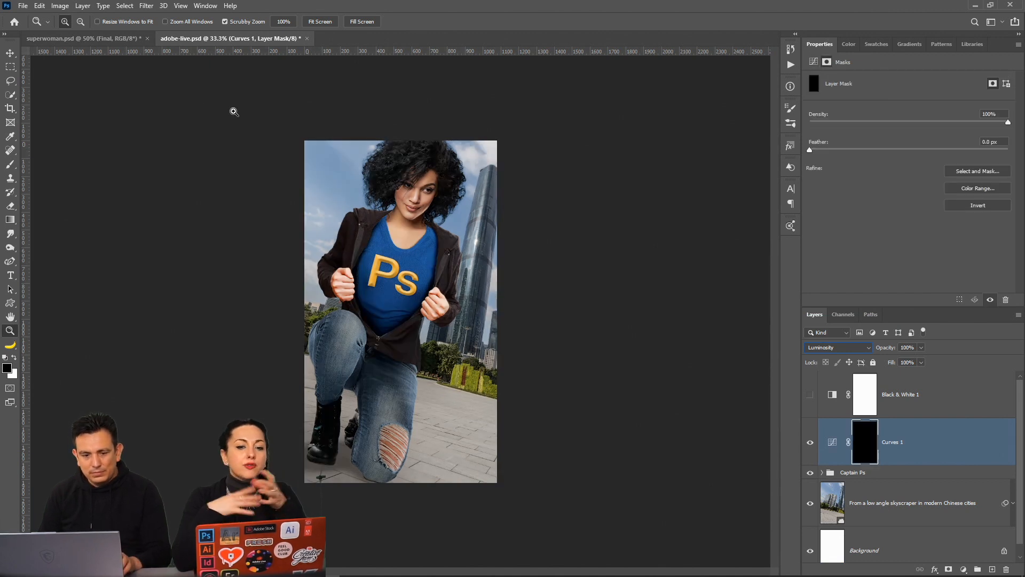
Paint white on the Curves mask with a soft 300 px brush to brighten the outer edge of the kneeling leg
left_click(11, 165)
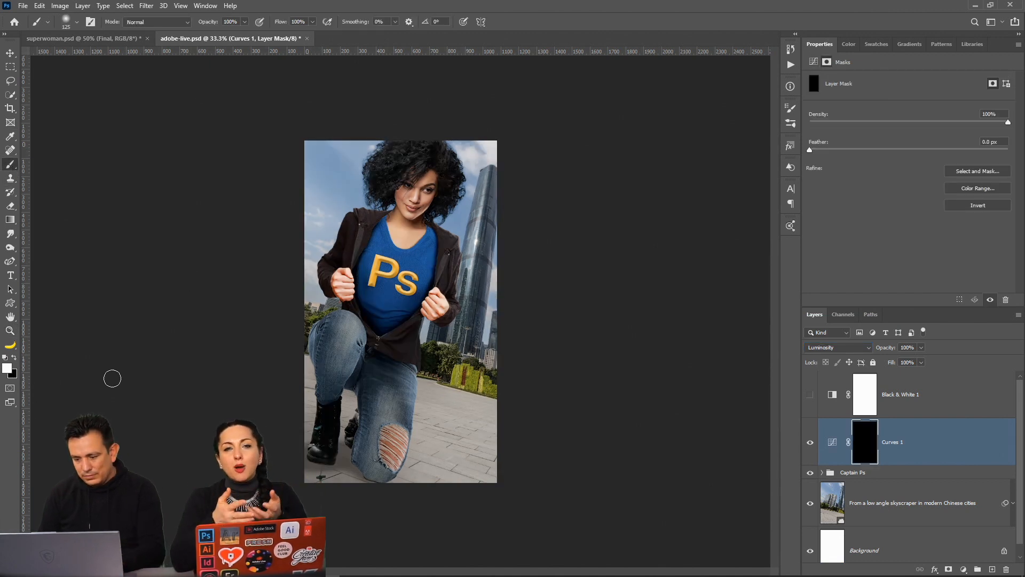
key("bracketright")
key("bracketright")
key("bracketright")
left_click_drag(437, 380, 394, 517)
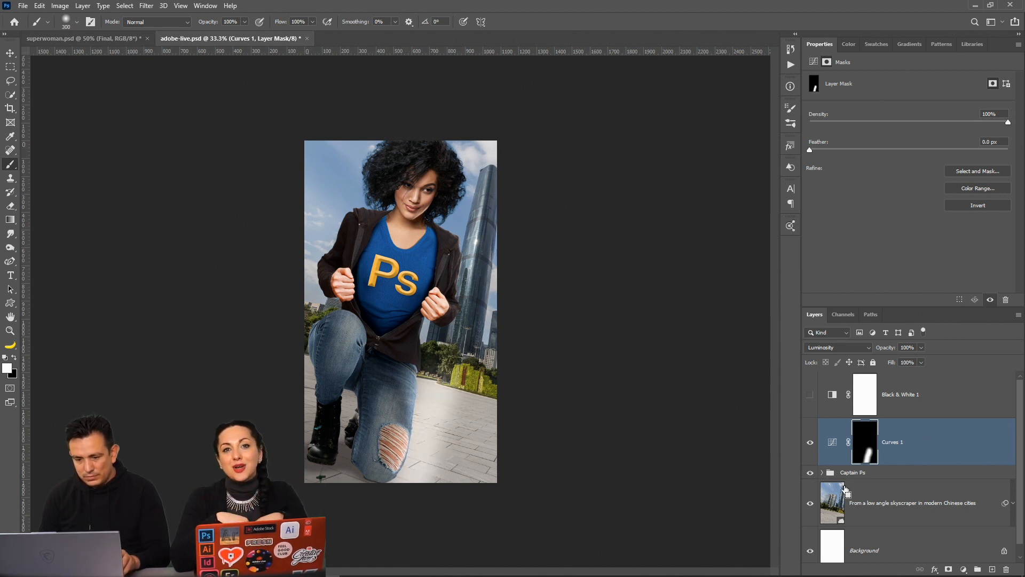
Clip the Curves adjustment to the Captain Ps group and paint white on its mask along the skyscraper-side edge, opposite shoulder and raised knee
key("ctrl+alt+g")
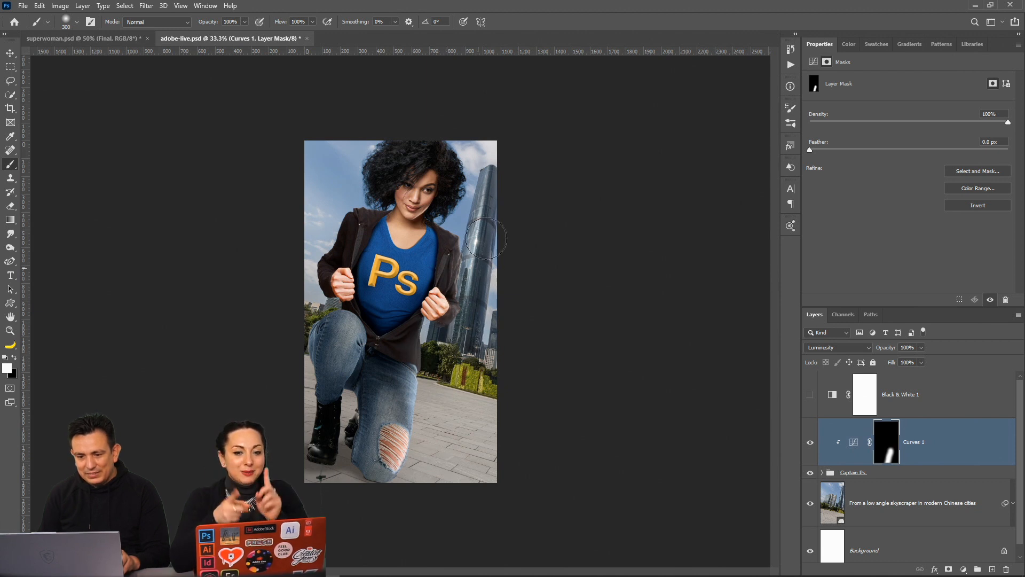
mouse_move(472, 221)
left_mouse_down()
mouse_move(472, 114)
mouse_move(473, 123)
left_mouse_up()
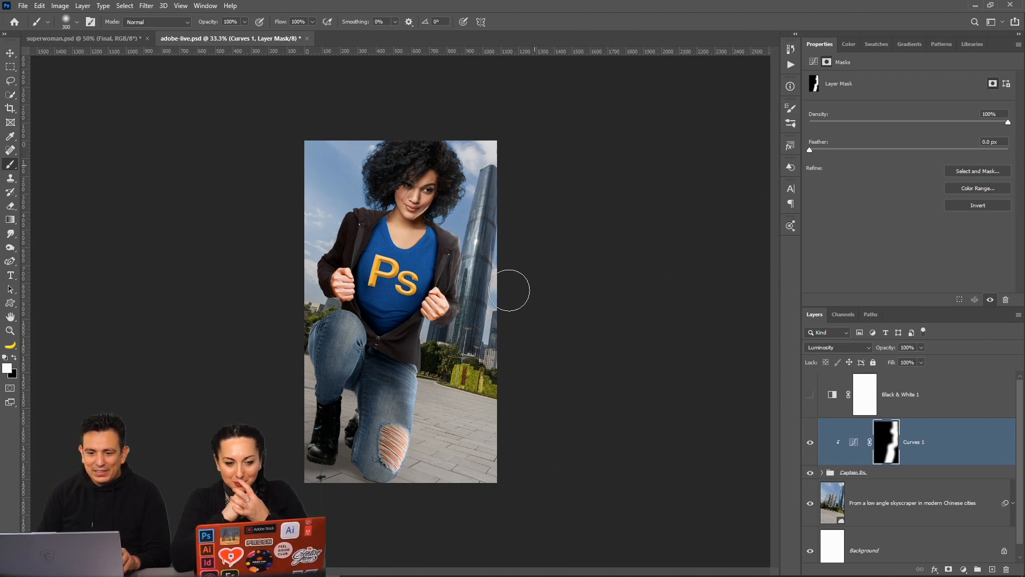
left_click_drag(353, 196, 342, 197)
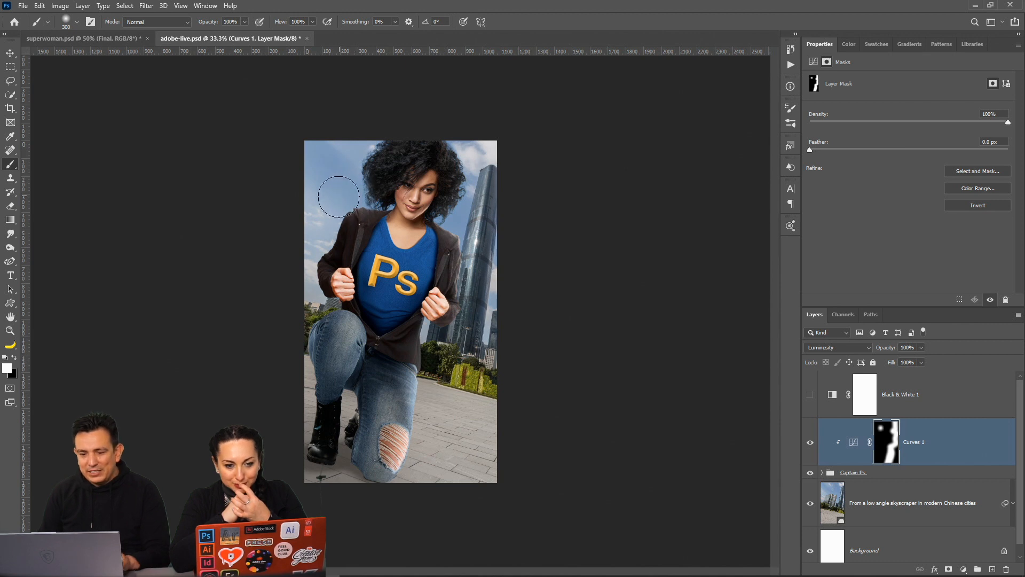
left_click(346, 336)
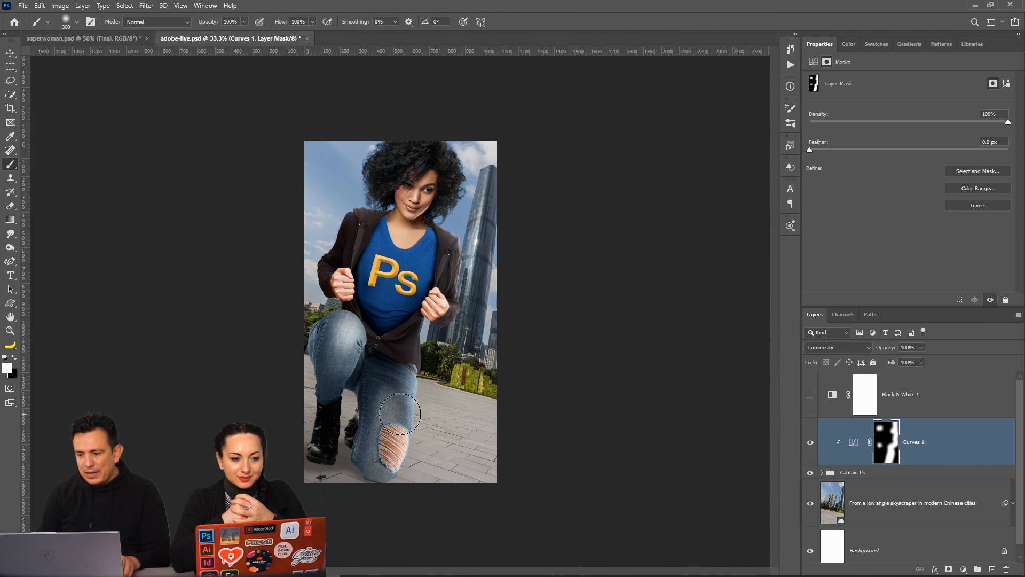
Add a second Curves adjustment that darkens the midtones, with the black point output at 10 and the white point output at 227
left_click(965, 570)
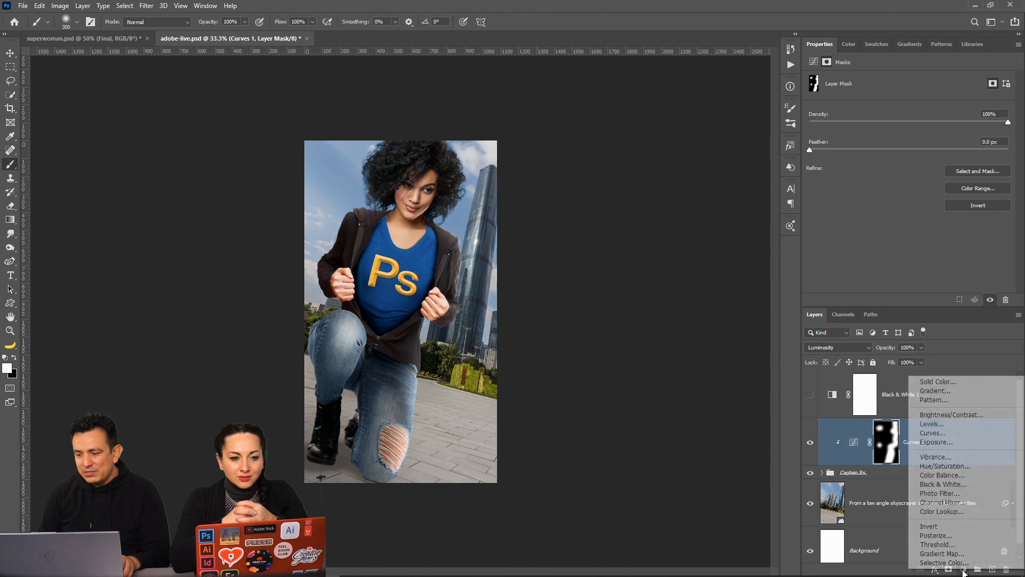
left_click(959, 437)
left_click_drag(914, 188, 927, 206)
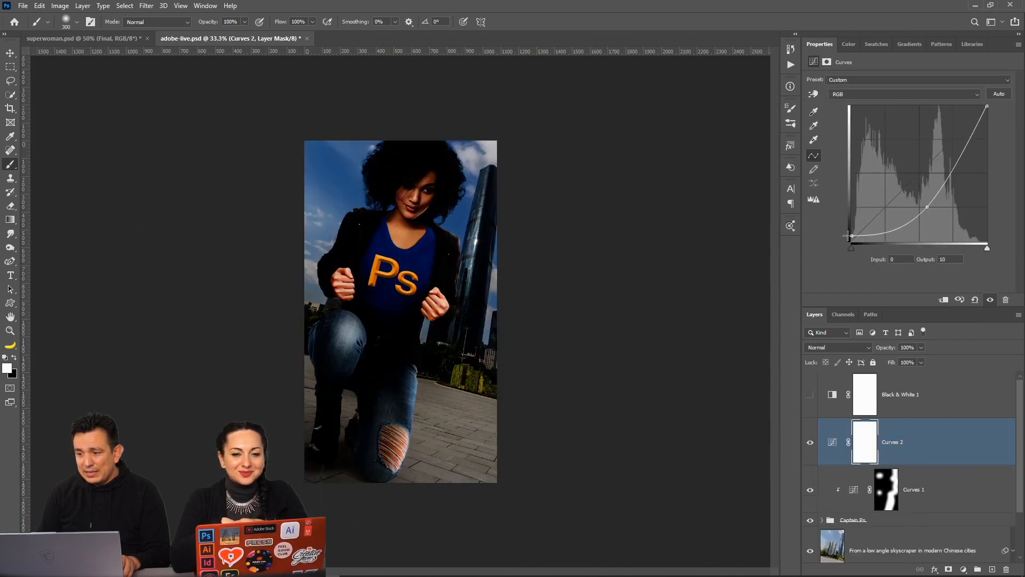
left_click_drag(995, 115, 997, 123)
Keep the second Curves adjustment in Normal mode, invert its mask to black, and paint white beside the boot on the shadow side
left_click(831, 348)
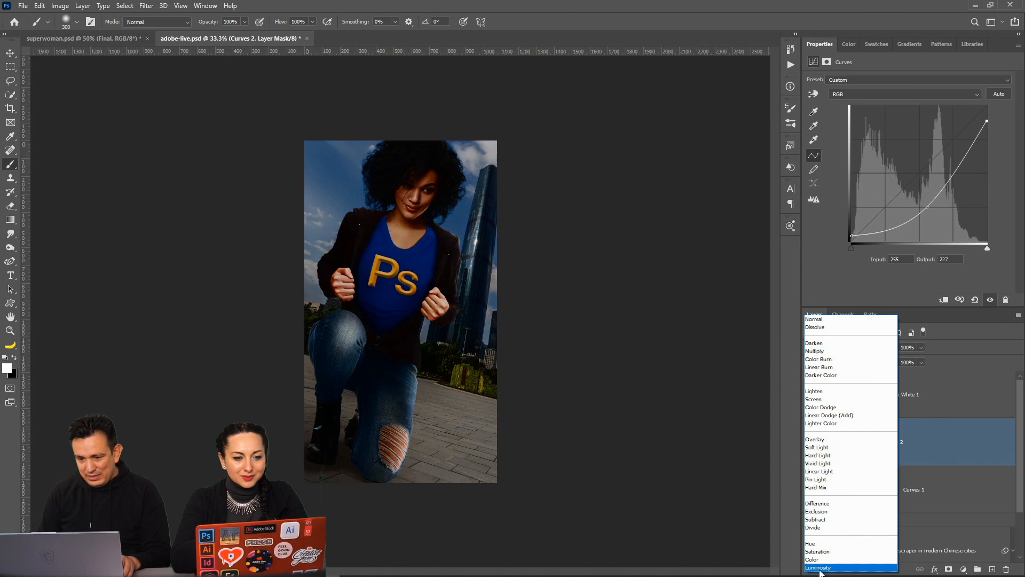
left_click(837, 322)
left_click(866, 443)
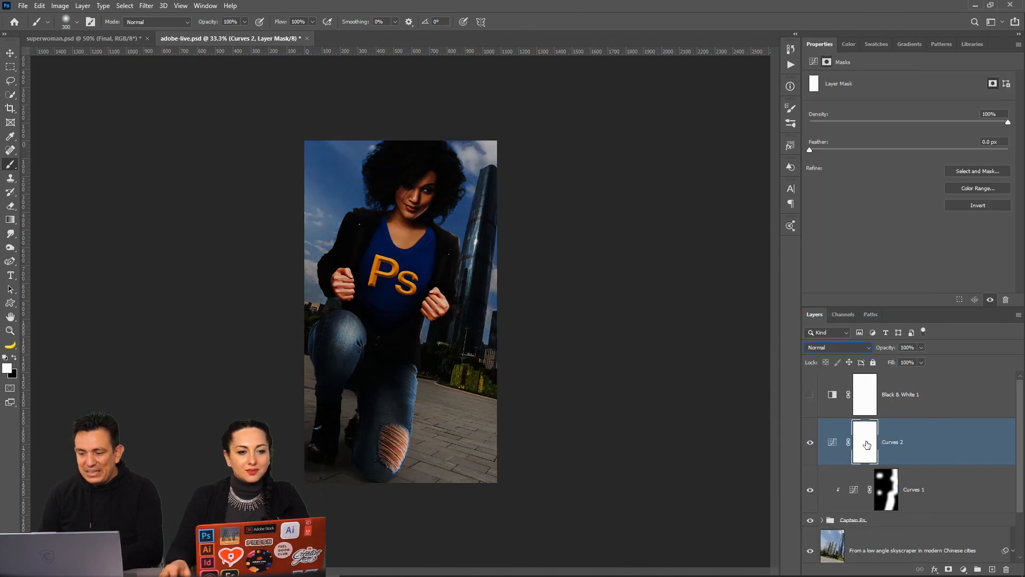
key("ctrl+i")
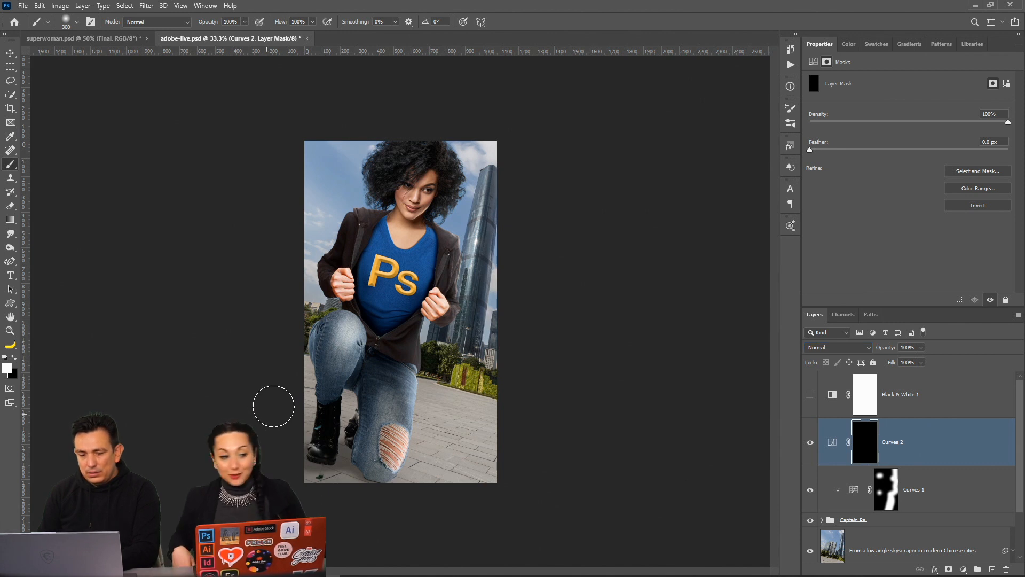
left_click_drag(291, 414, 287, 434)
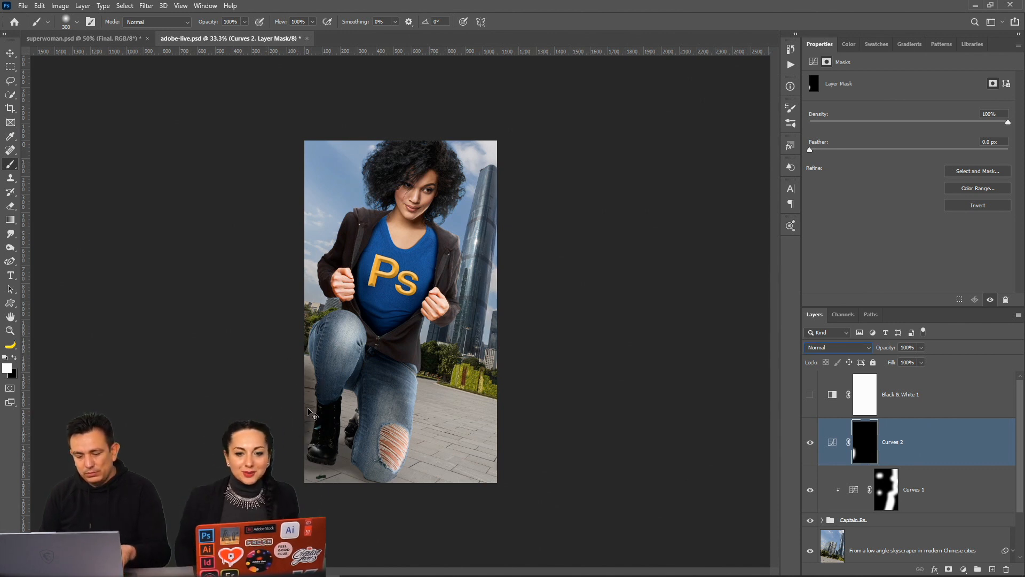
key("x")
key("ctrl+g")
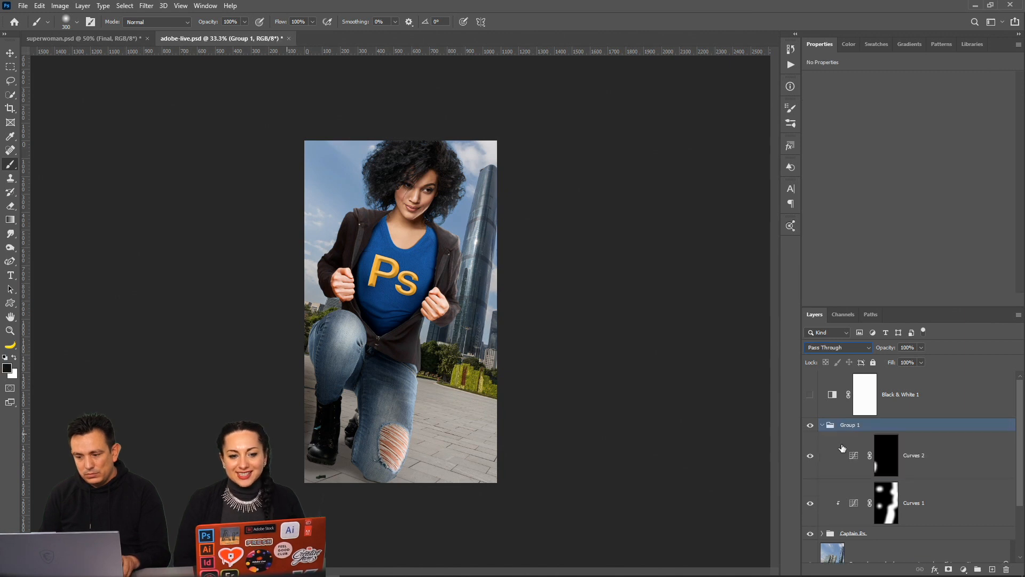
left_click(872, 461)
key("x")
key("ctrl+shift+g")
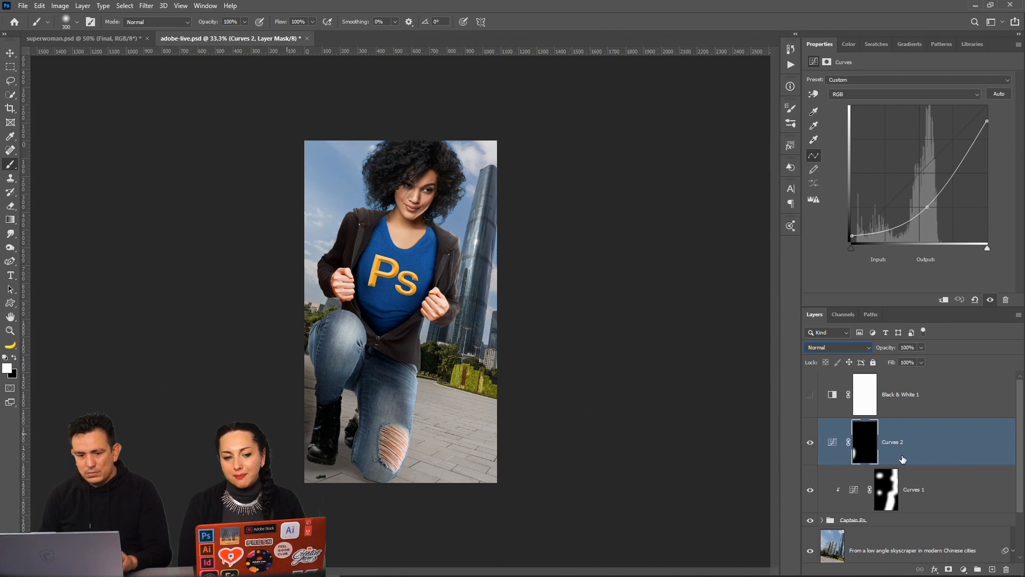
Clip the Curves 2 adjustment to the Captain Ps group and paint white on its mask along the shadow-side shoulder and arm
left_click(875, 466, "alt")
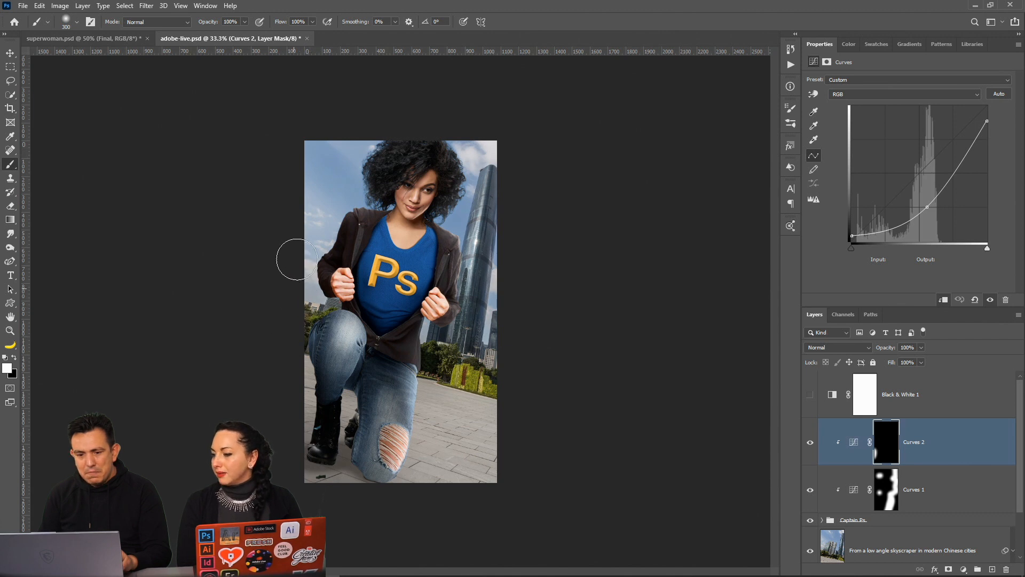
left_click_drag(343, 190, 356, 199)
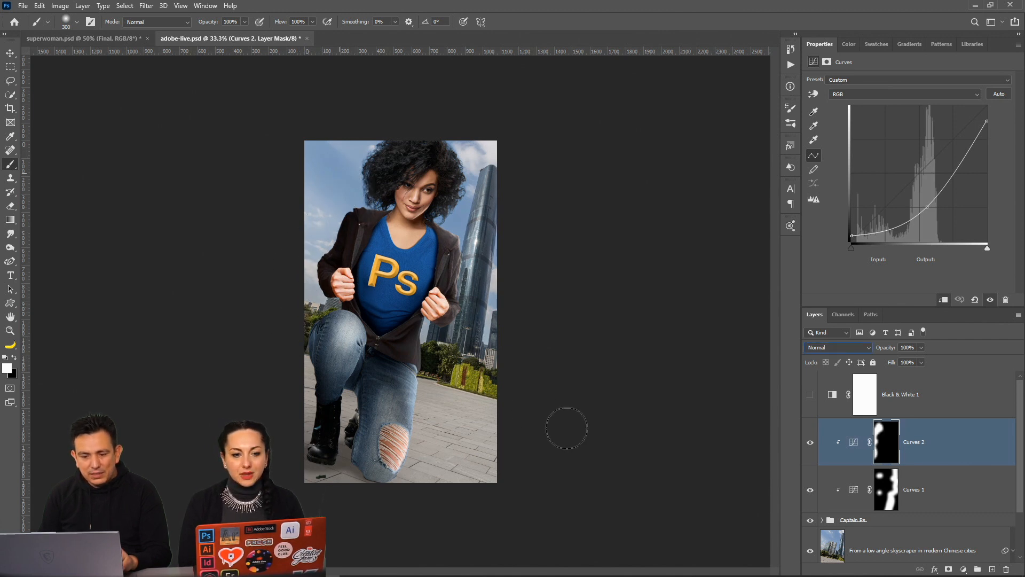
Paint white on the Curves 2 mask between the legs and fade the brush stroke to 33% opacity
mouse_move(364, 384)
left_mouse_down()
mouse_move(392, 347)
mouse_move(378, 332)
left_mouse_up()
left_click(45, 5)
left_click(59, 40)
left_click_drag(488, 190, 467, 189)
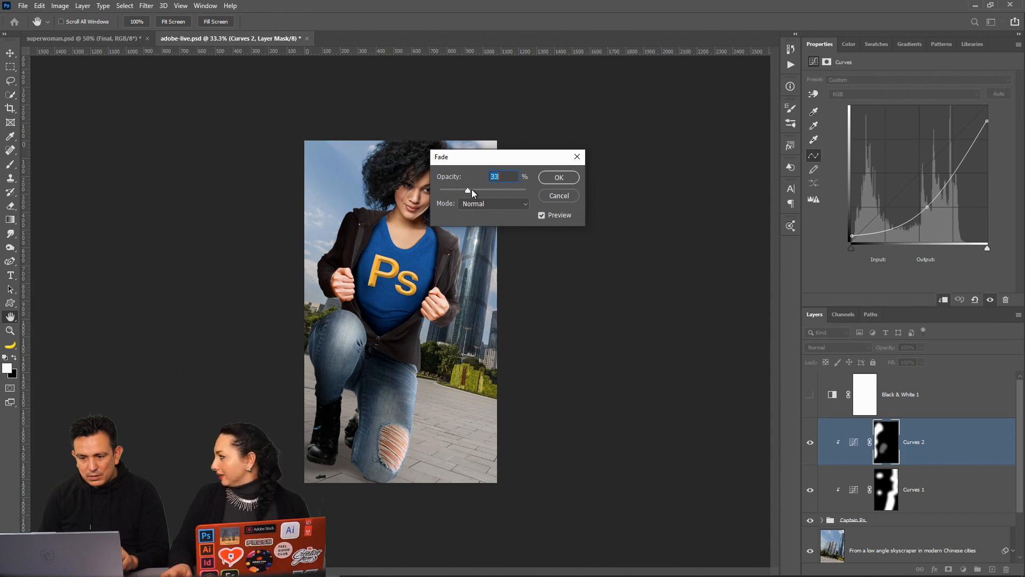
left_click(565, 178)
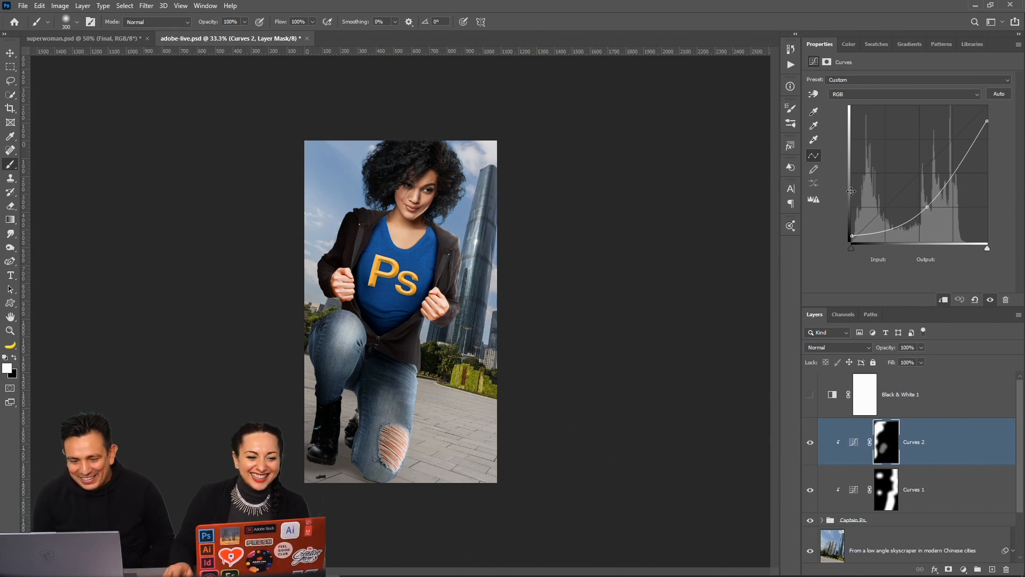
Move the Curves 2 midpoint to input 137, output 75, and paint its mask down the shadow side of the torso, faded to 28%
left_click_drag(927, 207, 924, 201)
mouse_move(377, 235)
left_mouse_down()
mouse_move(359, 298)
mouse_move(365, 322)
left_mouse_up()
left_click(41, 6)
left_click(64, 48)
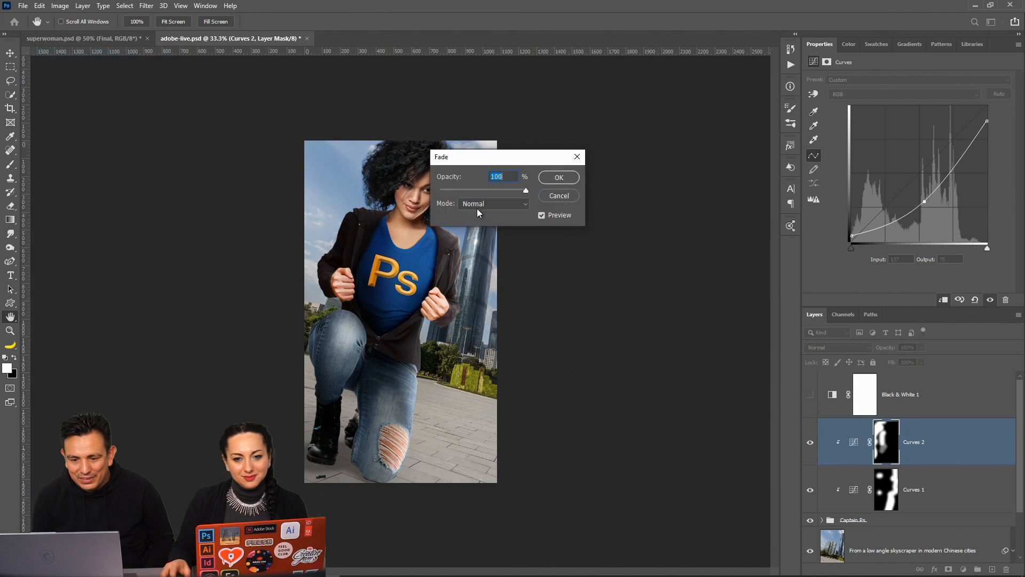
mouse_move(467, 193)
left_mouse_down()
mouse_move(442, 193)
mouse_move(464, 196)
left_mouse_up()
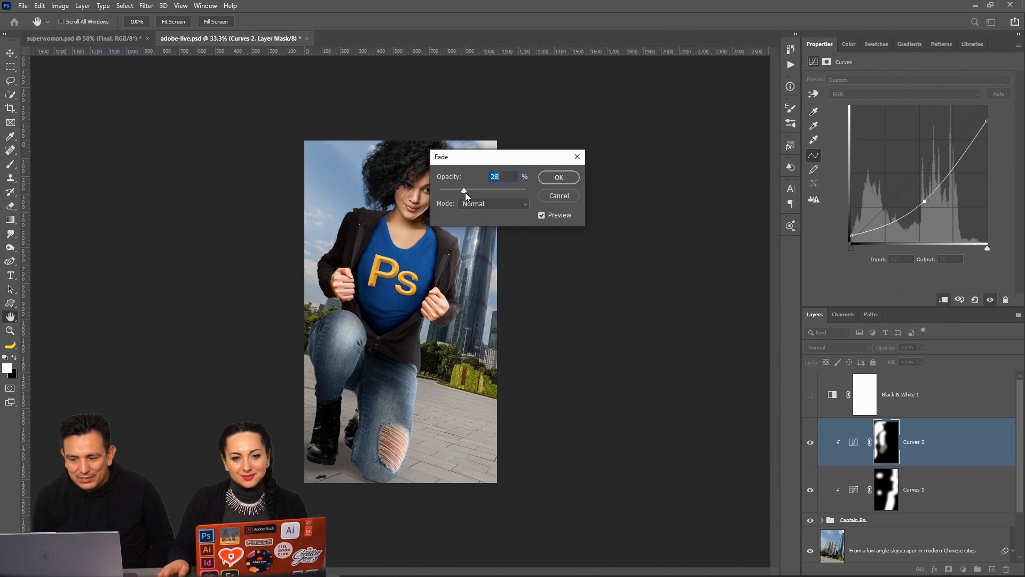
left_click(547, 178)
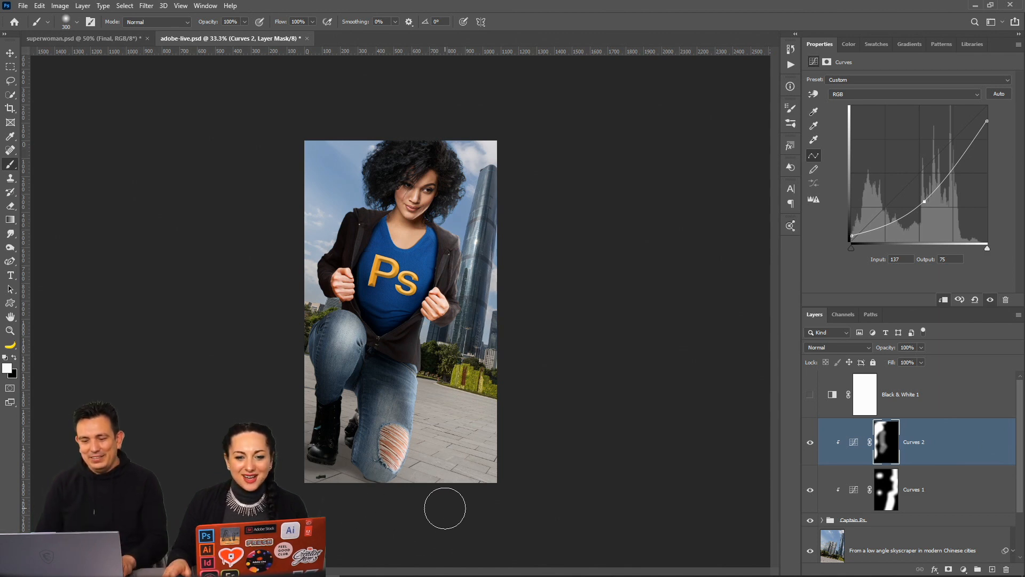
Save the document and search the libraries for "lens"
key("ctrl+s")
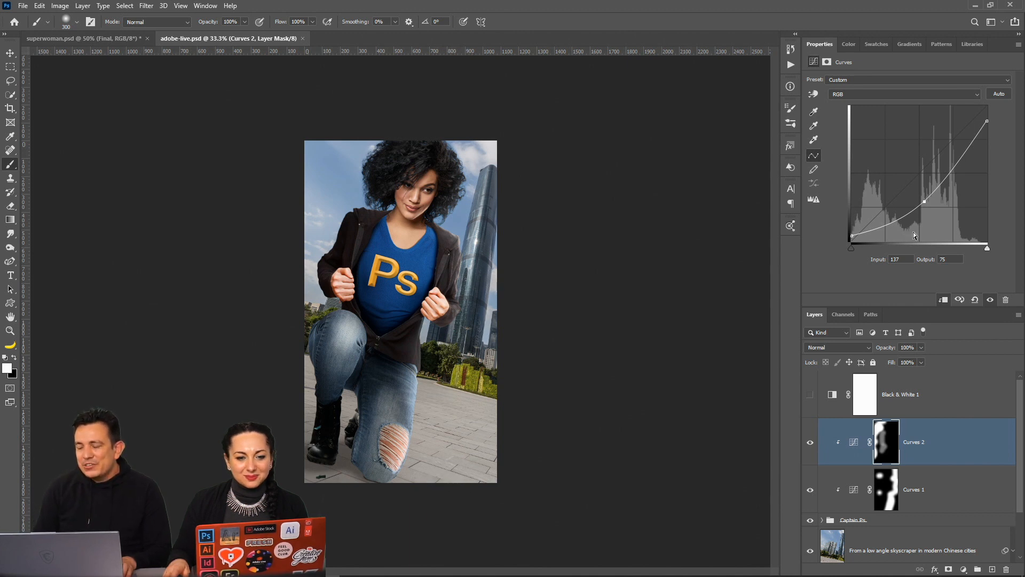
left_click(971, 44)
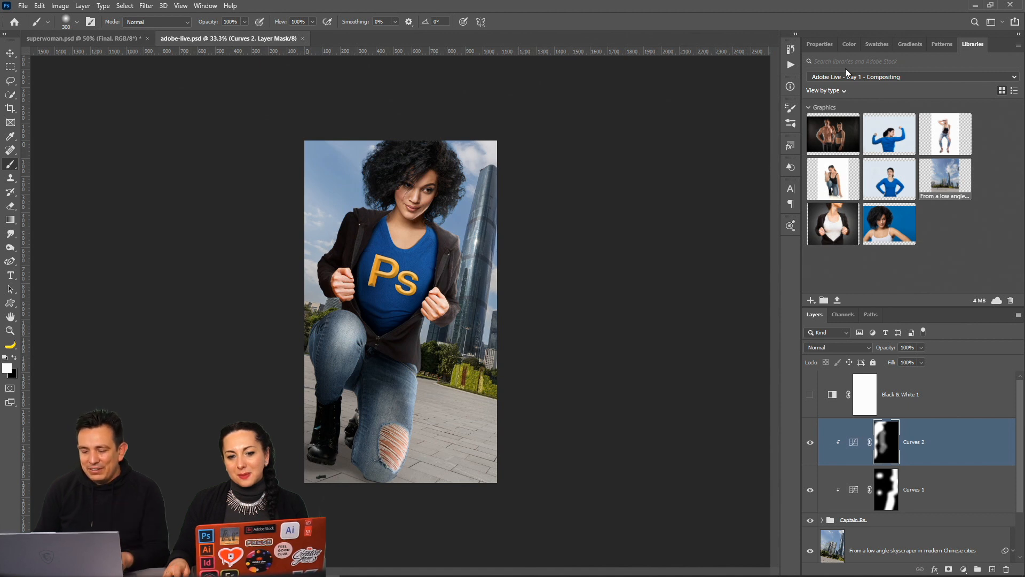
left_click(865, 61)
type("lens")
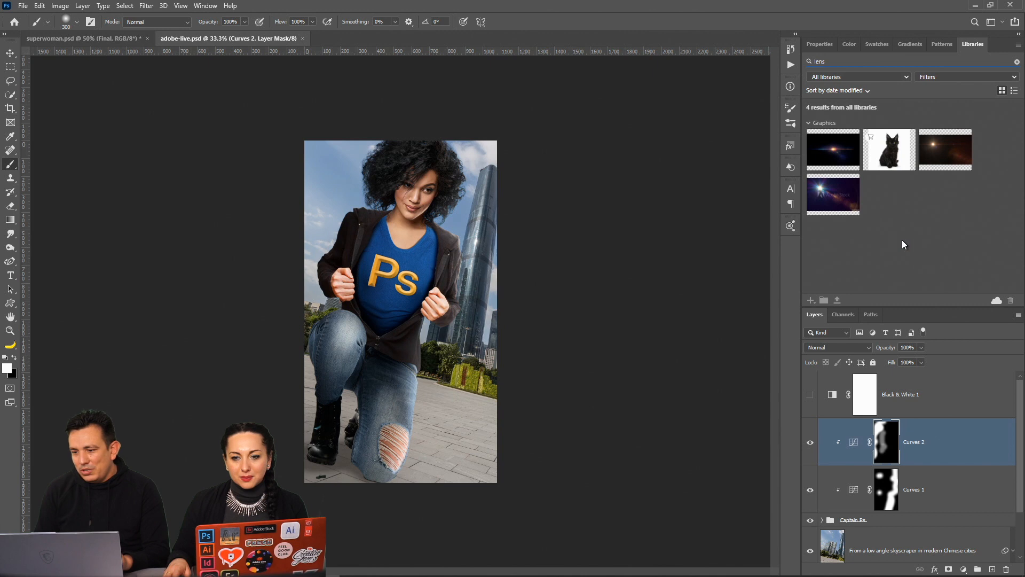
Place the purple abstract lens flare image above Curves 2, flip it horizontally, and enlarge it to 111% over the legs
left_click_drag(830, 203, 930, 426)
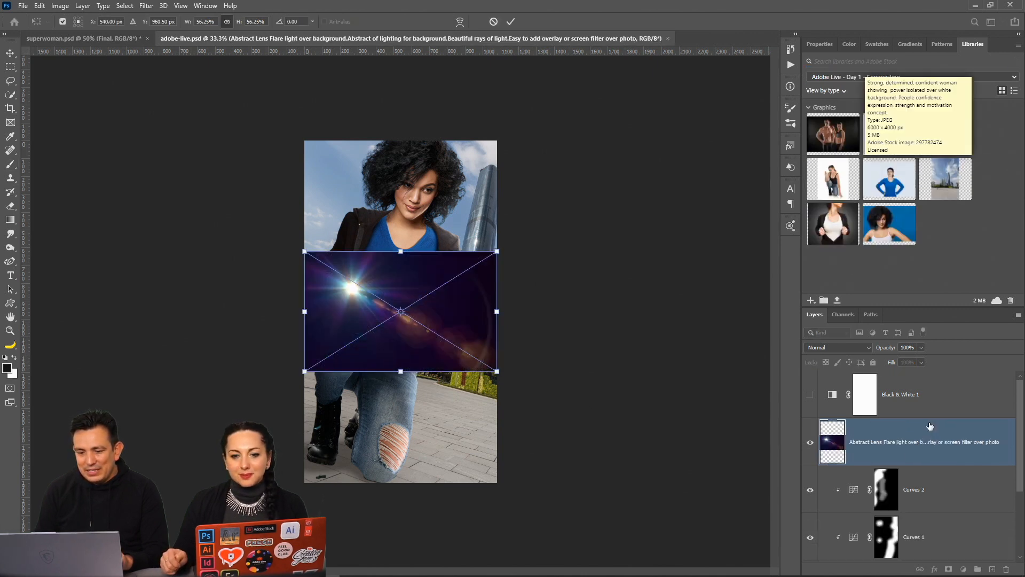
right_click(412, 290)
left_click(488, 455)
left_click_drag(495, 252, 682, 133)
left_click_drag(515, 278, 327, 450)
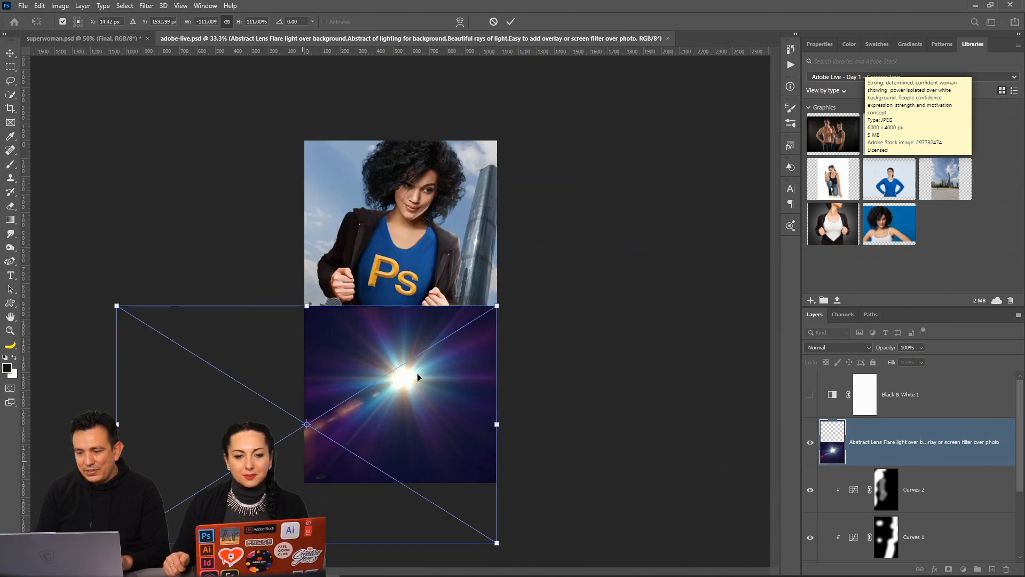
Set the lens flare layer's blend mode to Screen and commit its placement
left_click(848, 348)
left_click(848, 349)
left_click(822, 408)
left_click(412, 395)
left_click(414, 197)
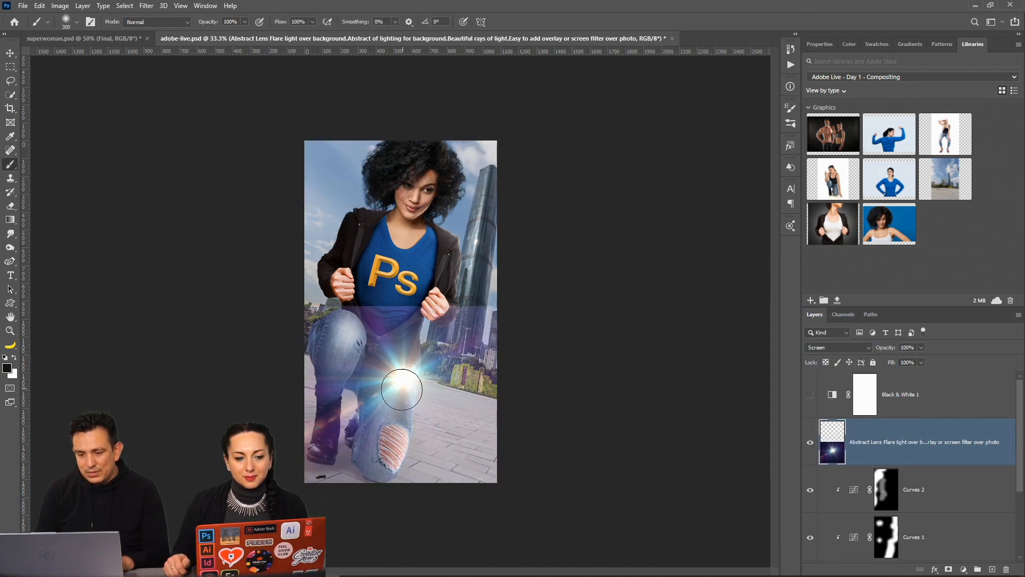
Scale the lens flare down to about 61% and position its bright center on the skyscraper beside the woman's shoulder
key("v")
left_click_drag(404, 387, 490, 253)
left_click_drag(186, 408, 318, 363)
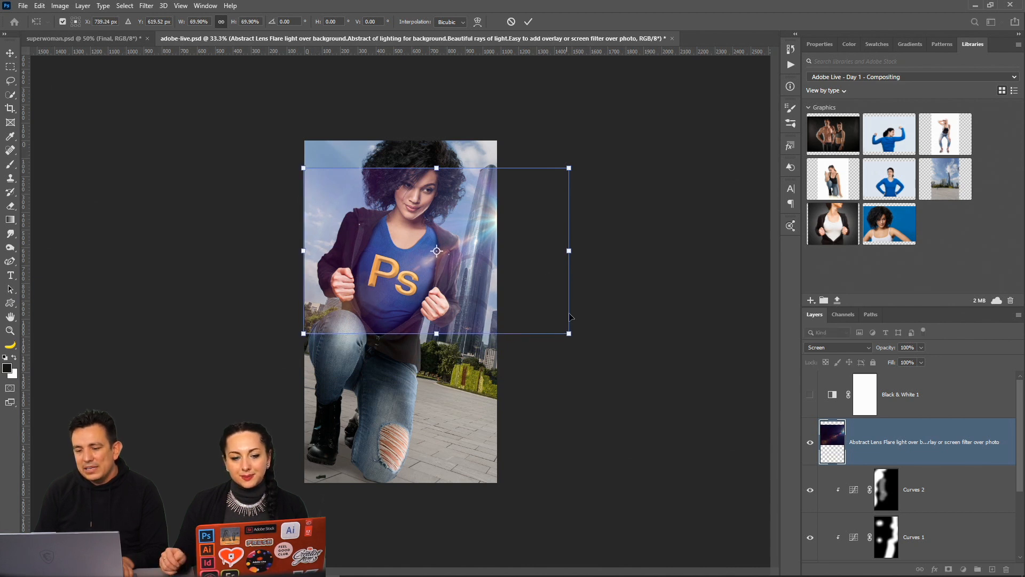
left_click_drag(567, 169, 540, 201)
left_click_drag(484, 265, 482, 269)
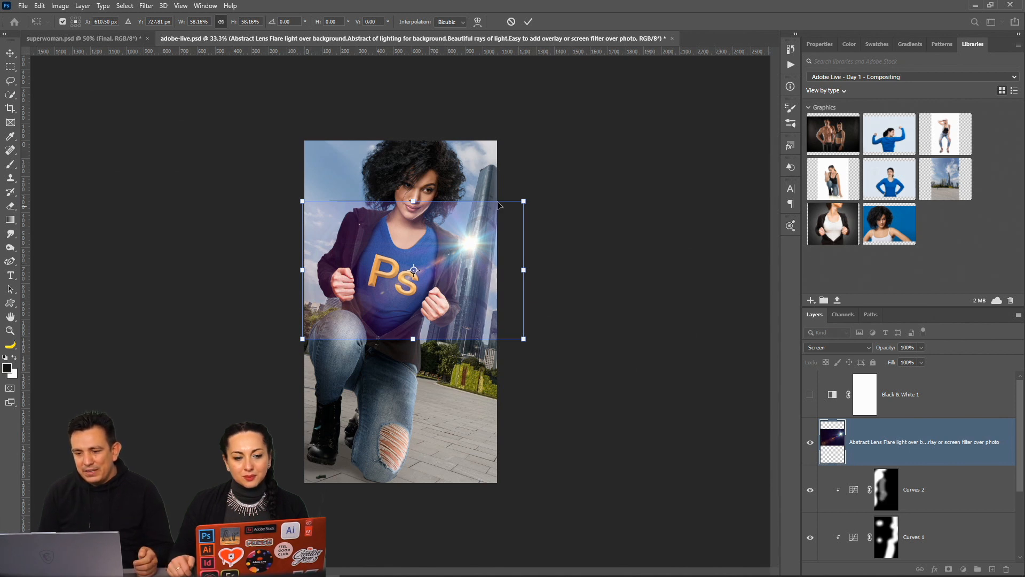
mouse_move(531, 199)
left_mouse_down()
mouse_move(519, 201)
mouse_move(530, 197)
left_mouse_up()
left_click_drag(501, 255, 502, 259)
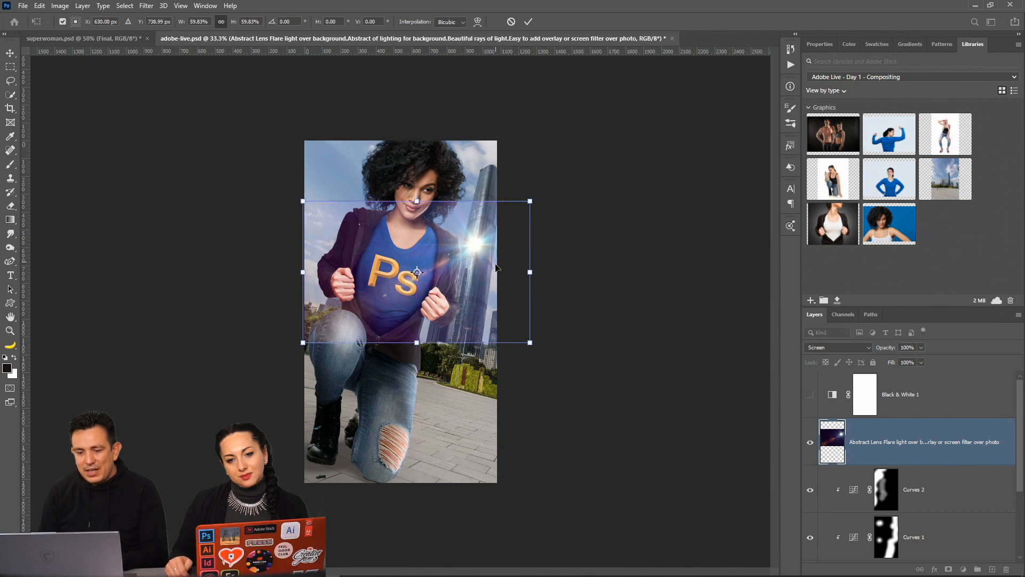
left_click_drag(303, 343, 298, 346)
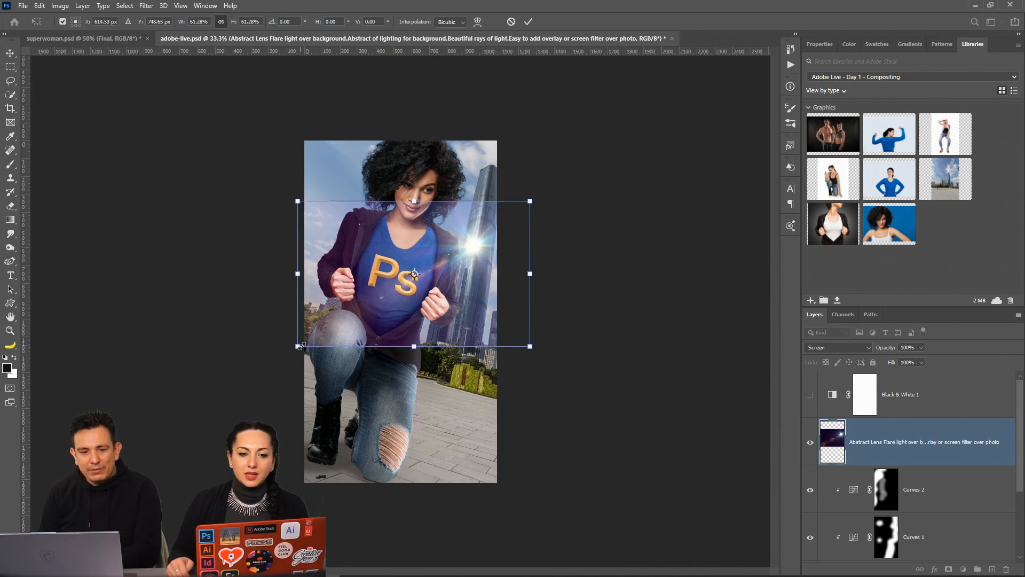
key("Return")
left_click(10, 67)
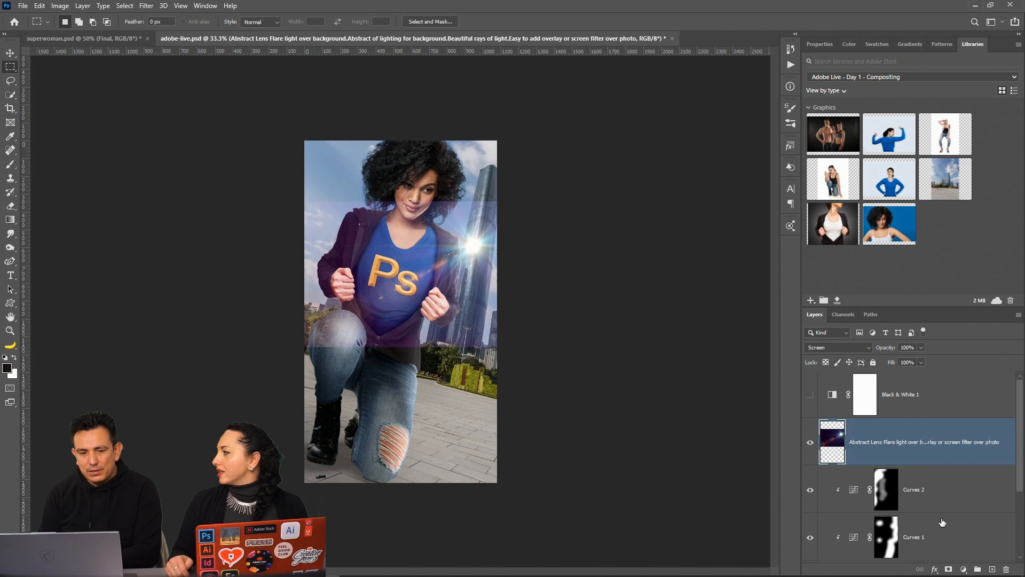
left_click(61, 8)
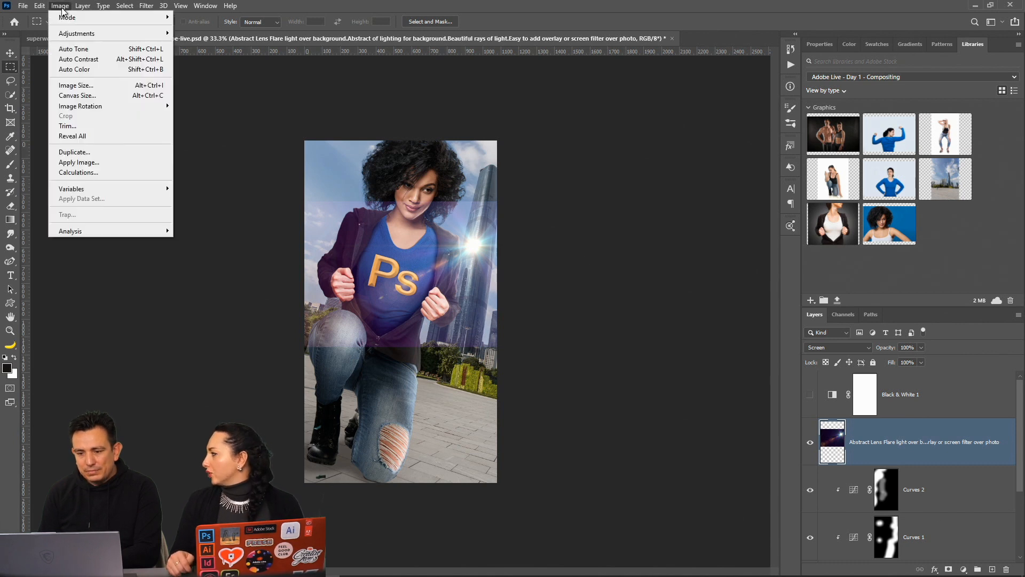
left_click(169, 384)
left_click(10, 164)
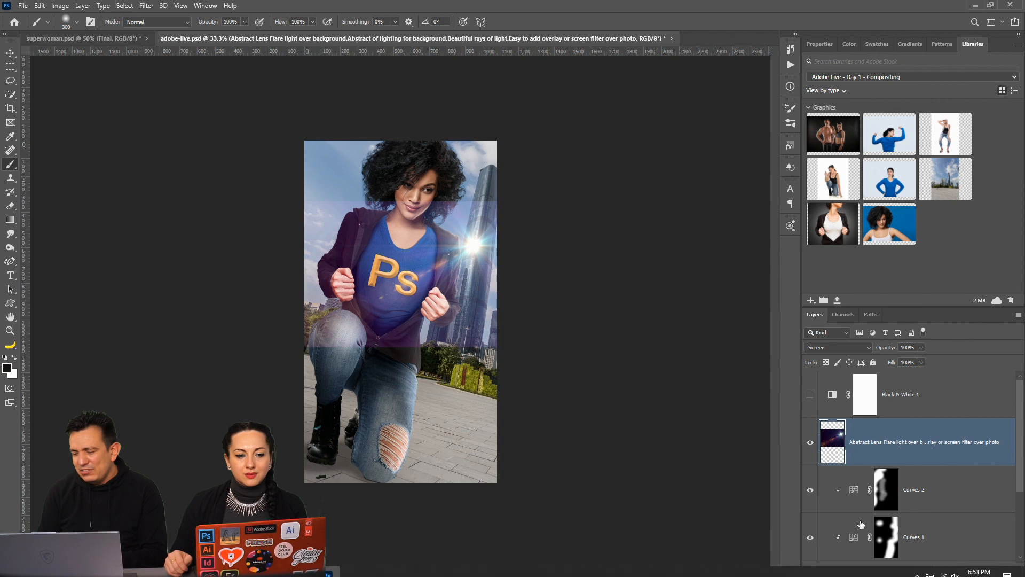
Add a layer mask to the lens flare layer, hide its hard edges with a soft black 600 px brush, and save the document
left_click(948, 569)
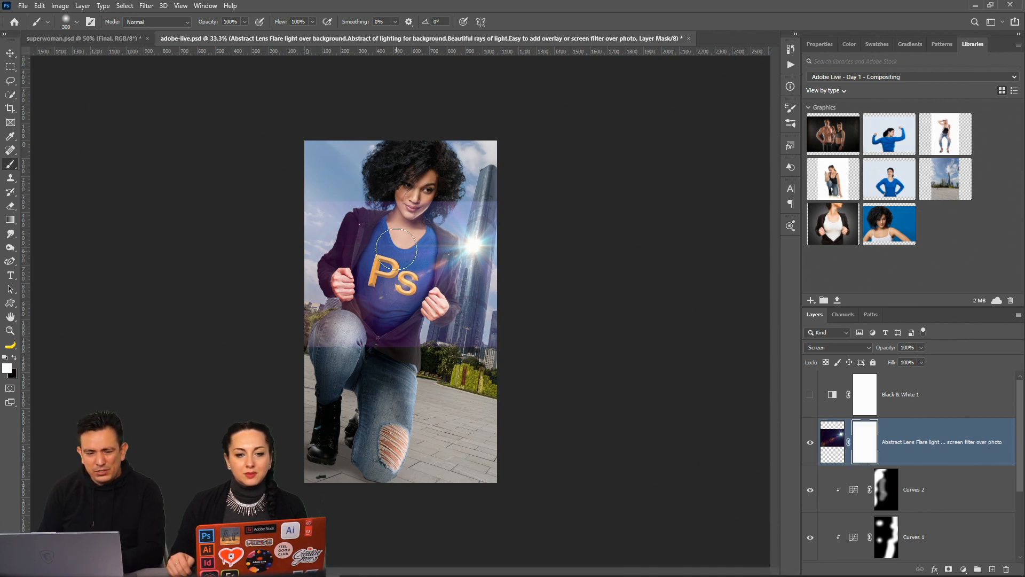
left_click(14, 358)
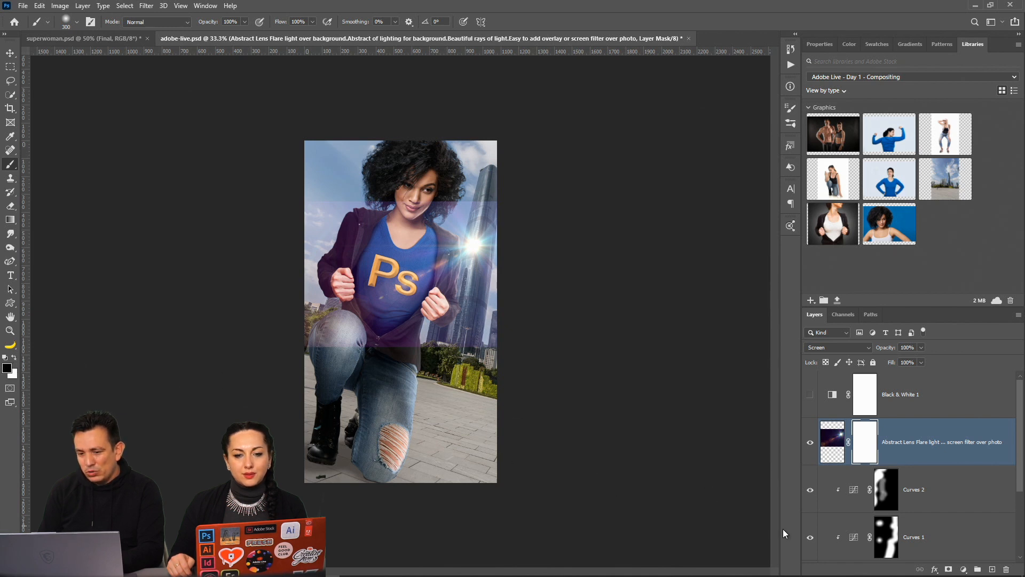
key("bracketright")
key("bracketright")
left_click_drag(395, 156, 543, 160)
mouse_move(500, 363)
left_mouse_down()
mouse_move(302, 381)
mouse_move(291, 354)
mouse_move(251, 321)
left_mouse_up()
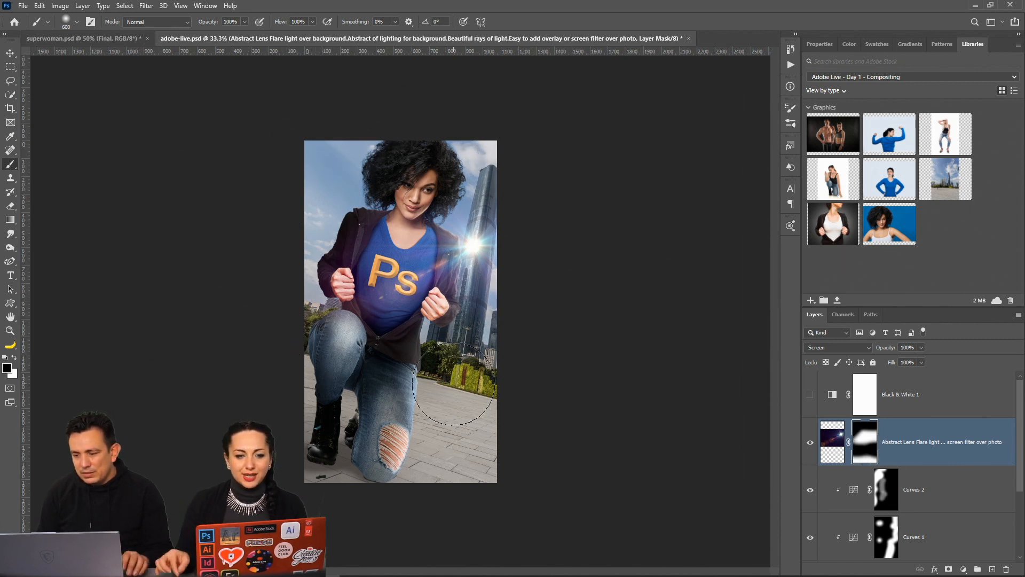
mouse_move(884, 345)
left_mouse_down()
mouse_move(845, 357)
mouse_move(975, 345)
mouse_move(920, 357)
mouse_move(954, 351)
left_mouse_up()
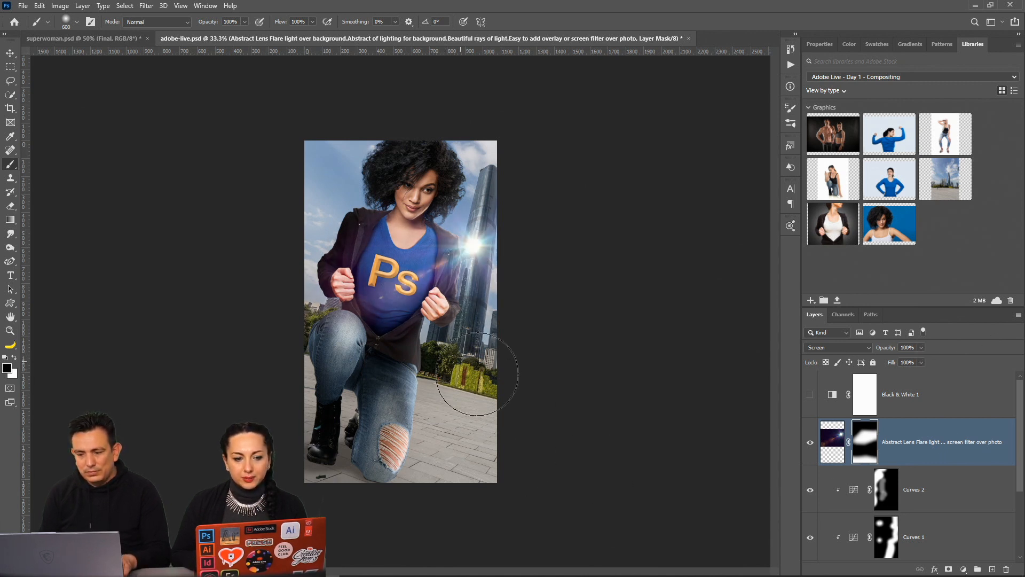
key("ctrl+s")
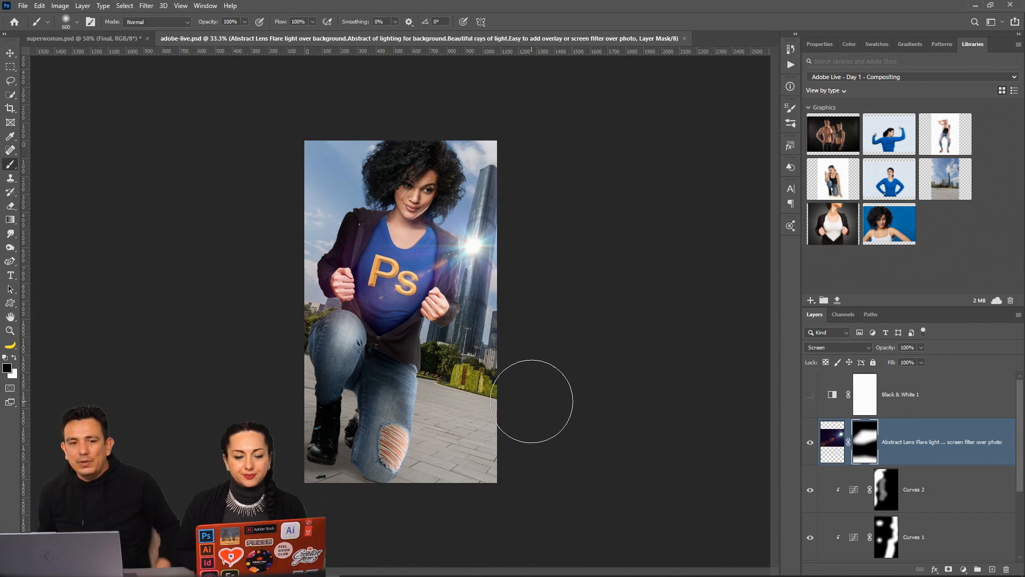
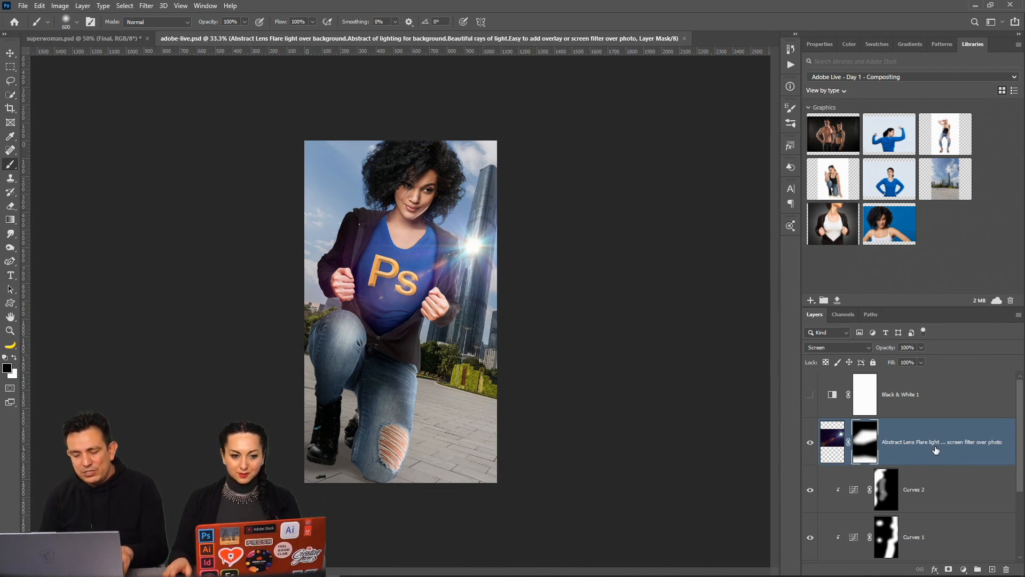
Stamp all visible layers into a new layer above the lens flare and convert it to a smart object
key("ctrl+shift+alt+e")
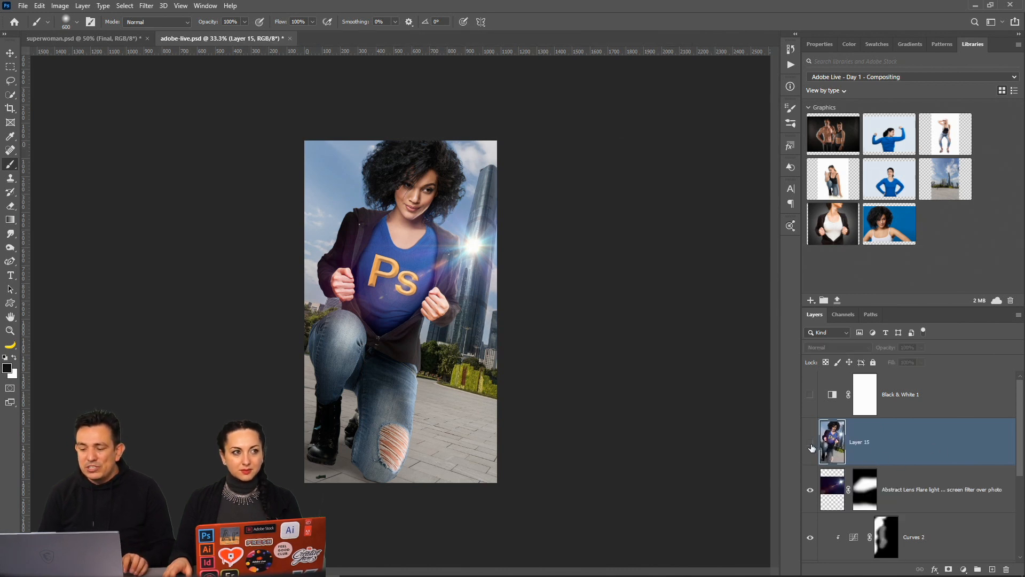
right_click(915, 445)
left_click(832, 274)
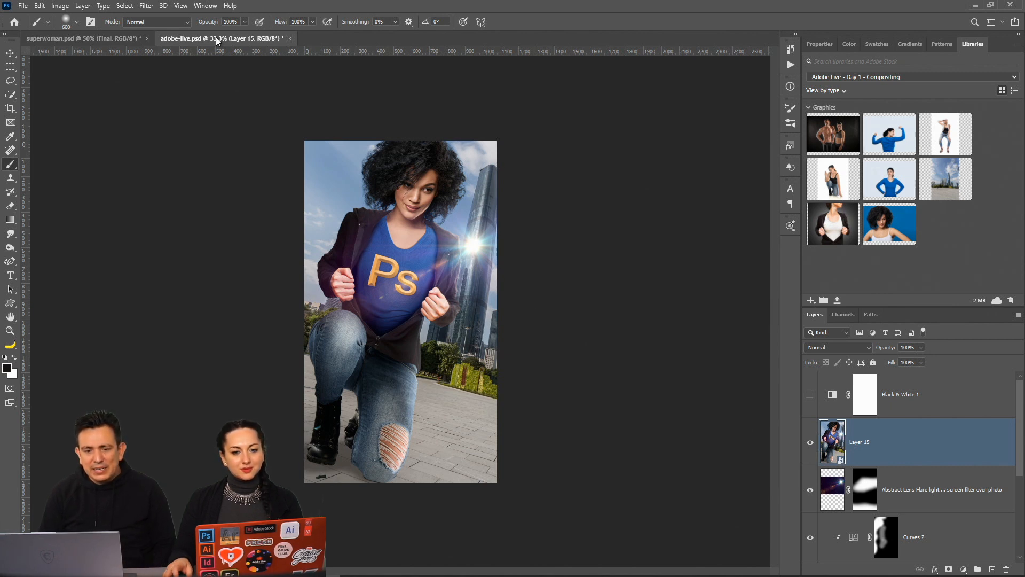
Open the Camera Raw Filter on the merged layer and set Temperature +14, Contrast +14, Highlights -28 and Shadows +16
left_click(145, 5)
left_click(176, 69)
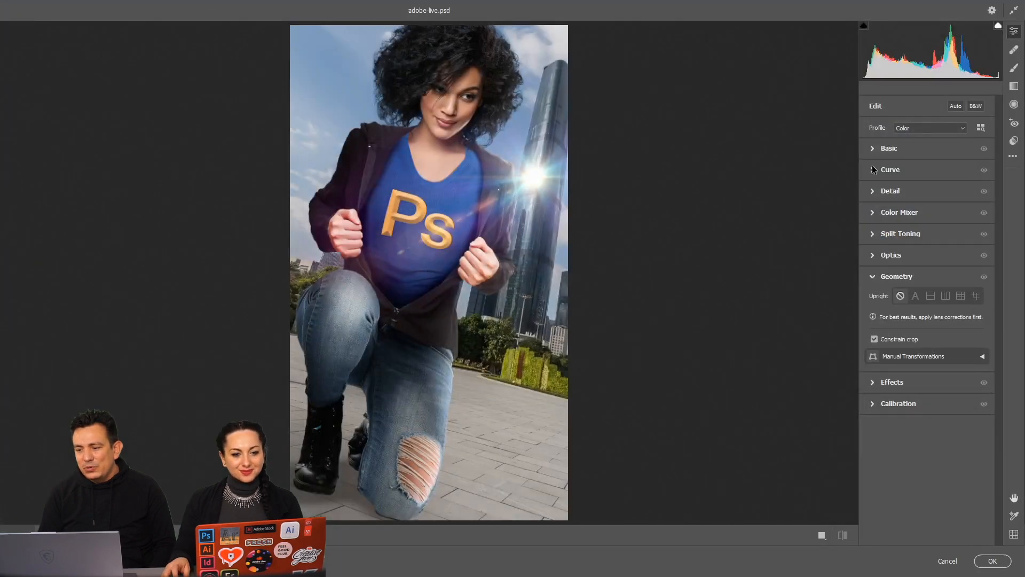
left_click(873, 149)
left_click_drag(929, 189, 937, 194)
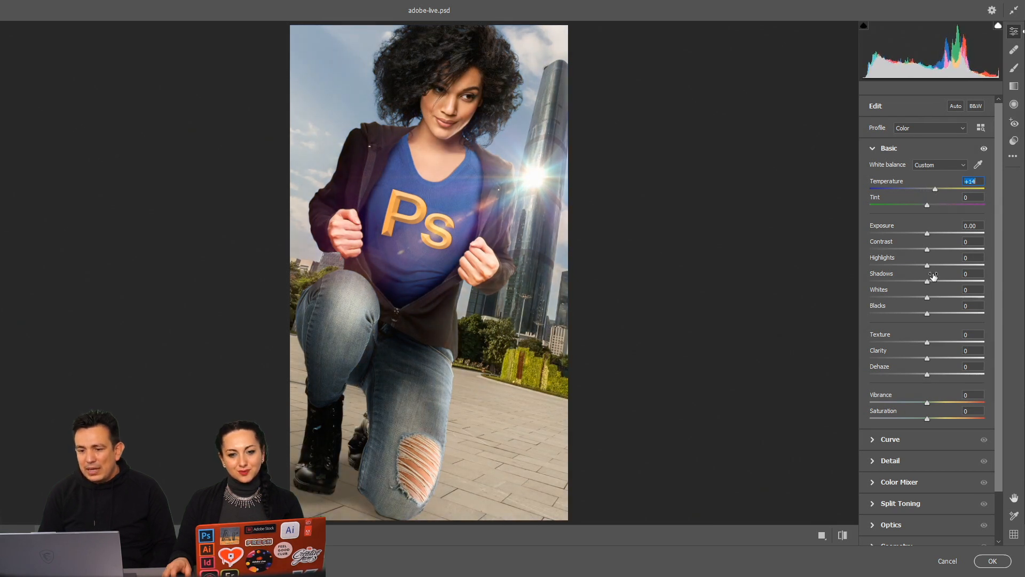
left_click_drag(928, 249, 938, 290)
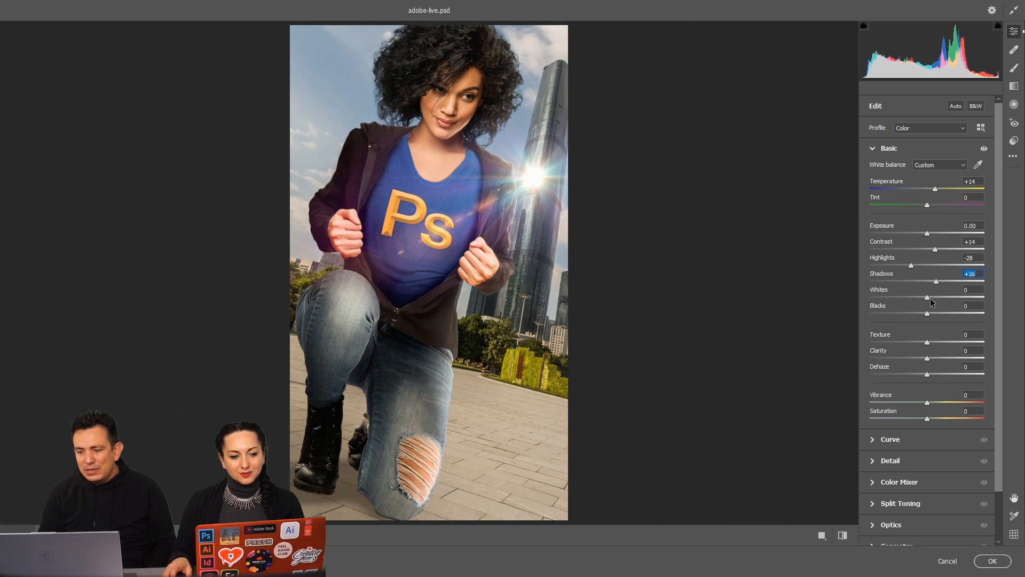
Set Texture to +17, Clarity to +4 and Vibrance to +7 in the Basic adjustments
left_click_drag(932, 343, 931, 341)
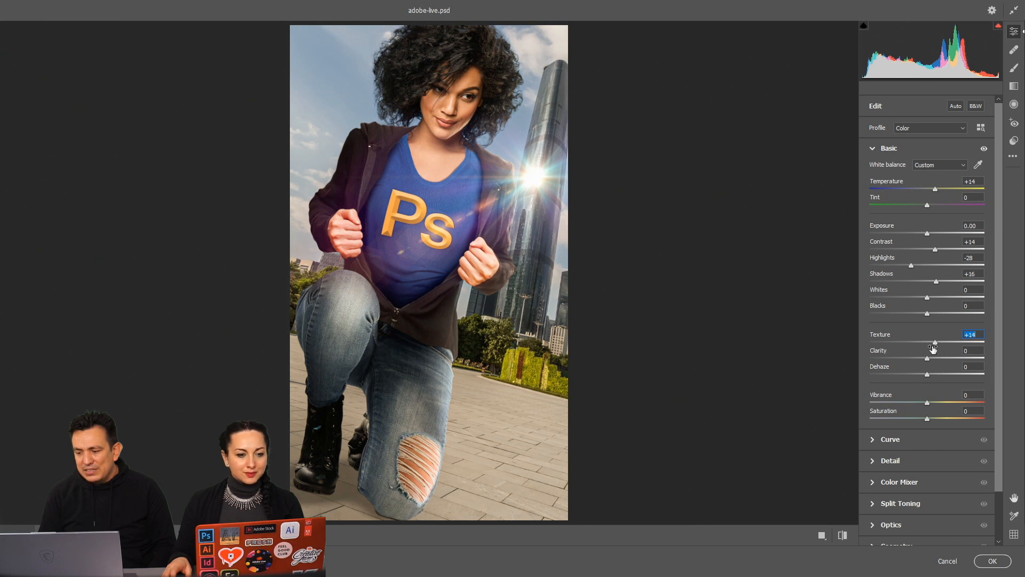
left_click_drag(926, 359, 930, 360)
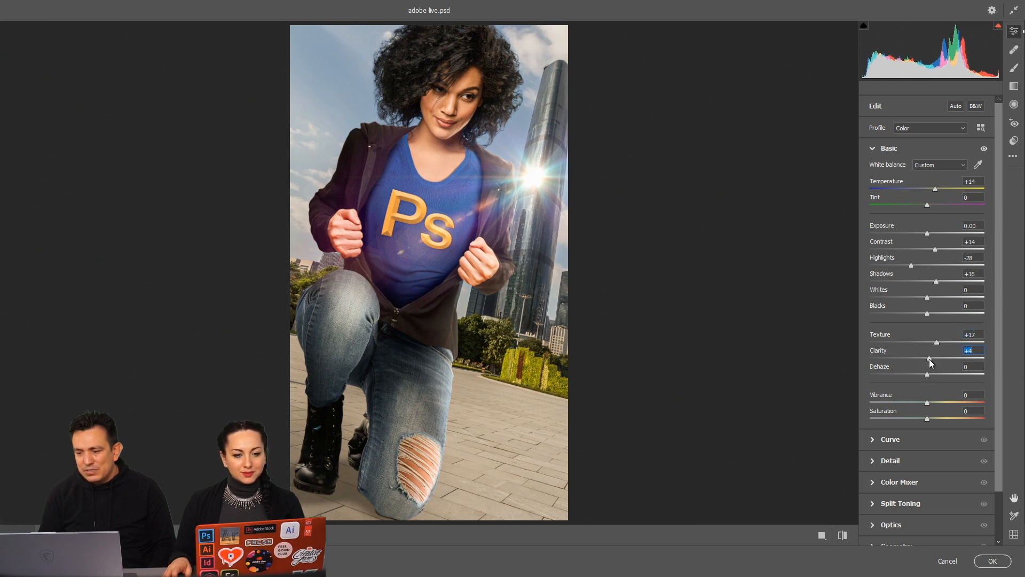
left_click_drag(927, 404, 931, 404)
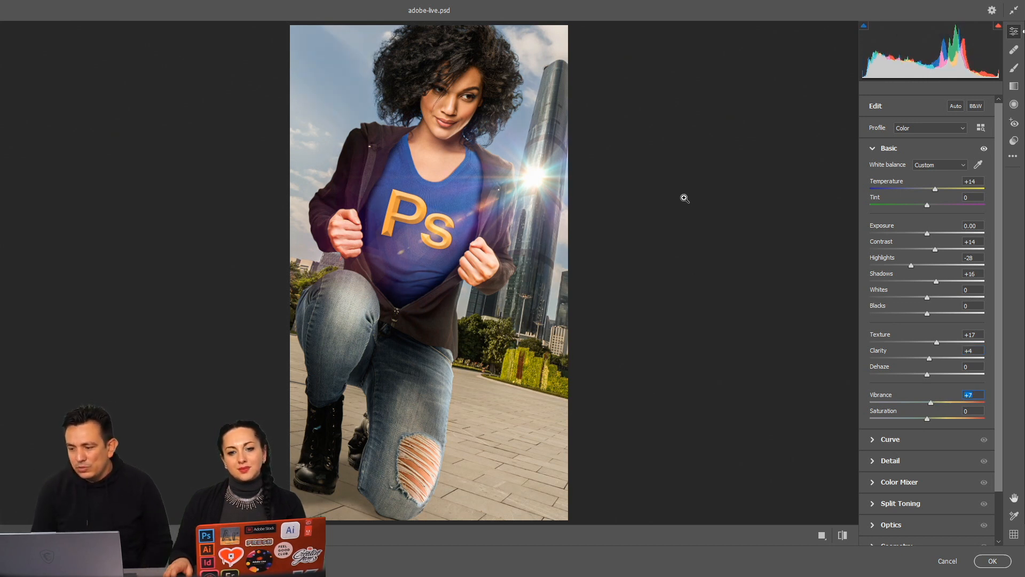
left_click_drag(1000, 287, 1005, 413)
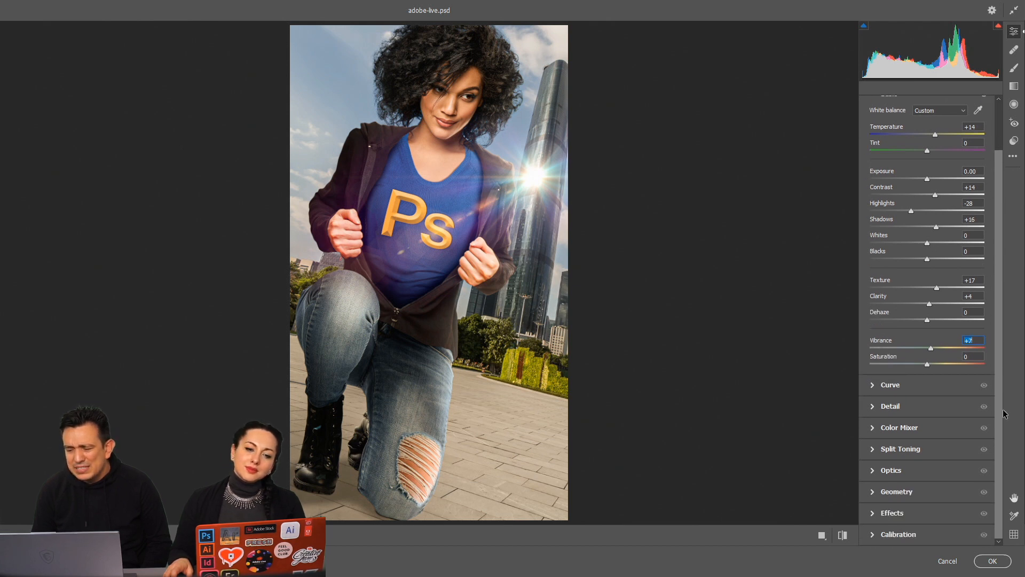
left_click(908, 452)
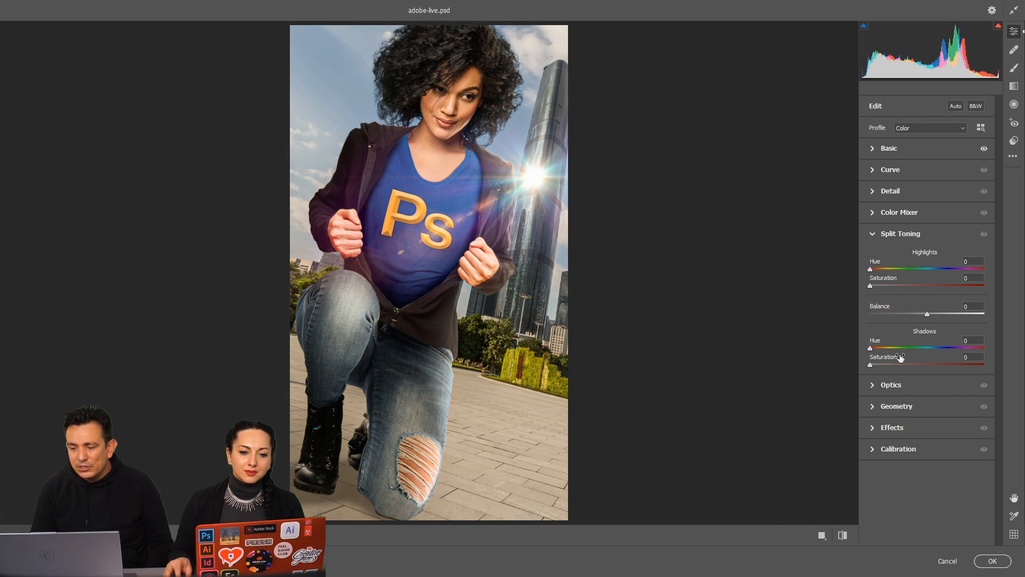
left_click_drag(871, 348, 937, 349)
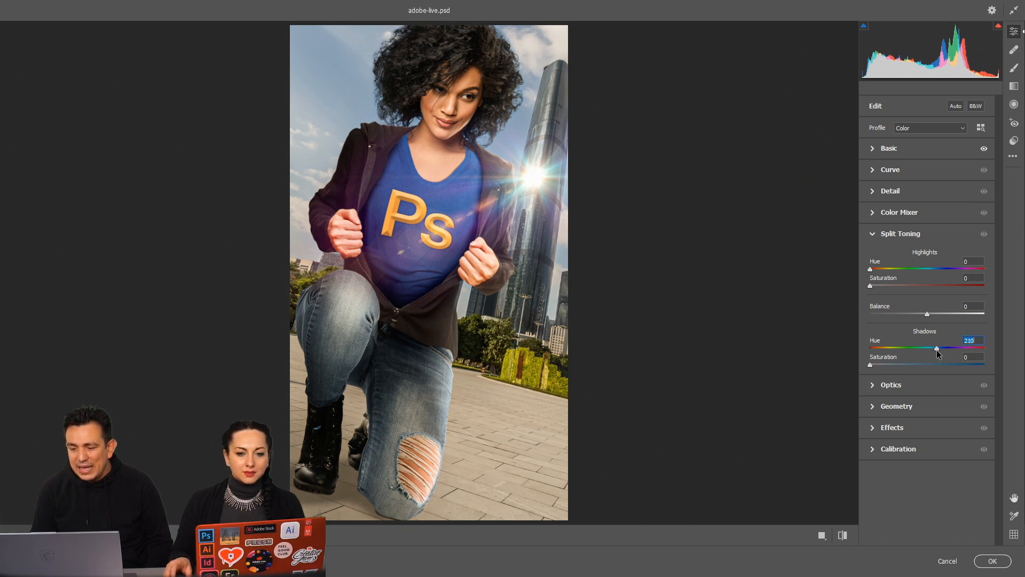
left_click_drag(870, 364, 850, 374)
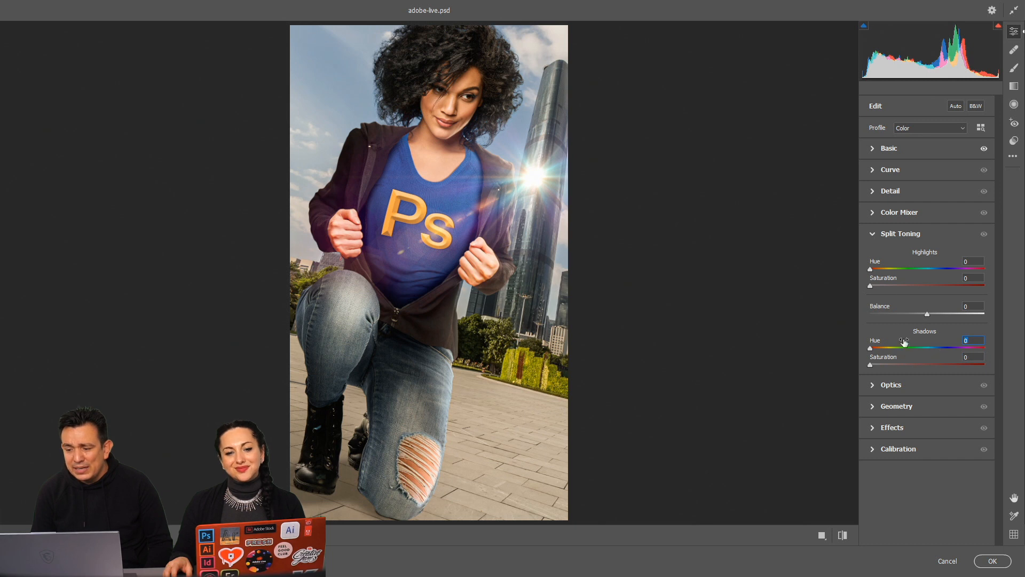
left_click(875, 235)
In the Color Mixer, lower the blues' saturation to about -19 and the yellows' saturation to -11
left_click(874, 213)
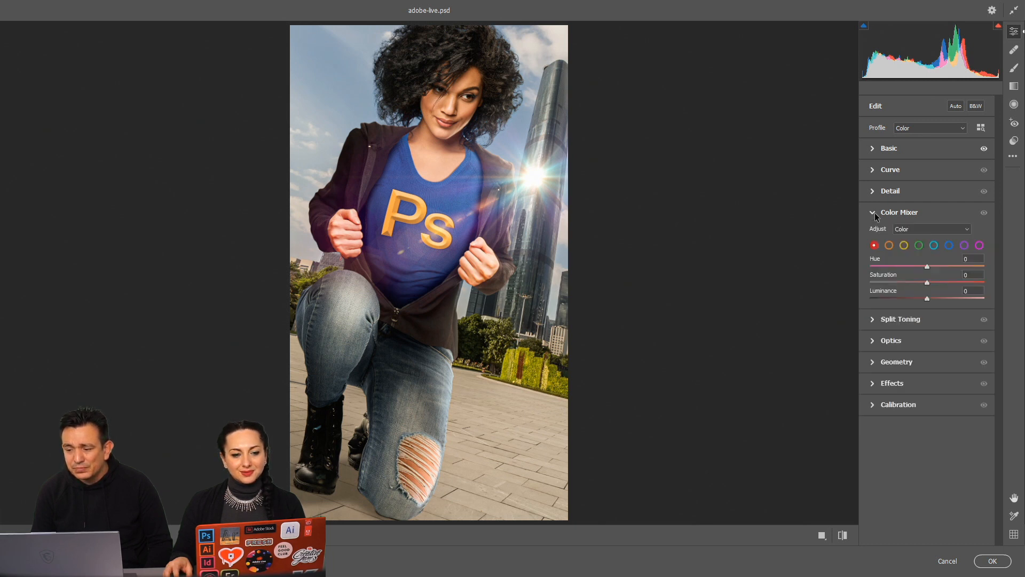
left_click(949, 246)
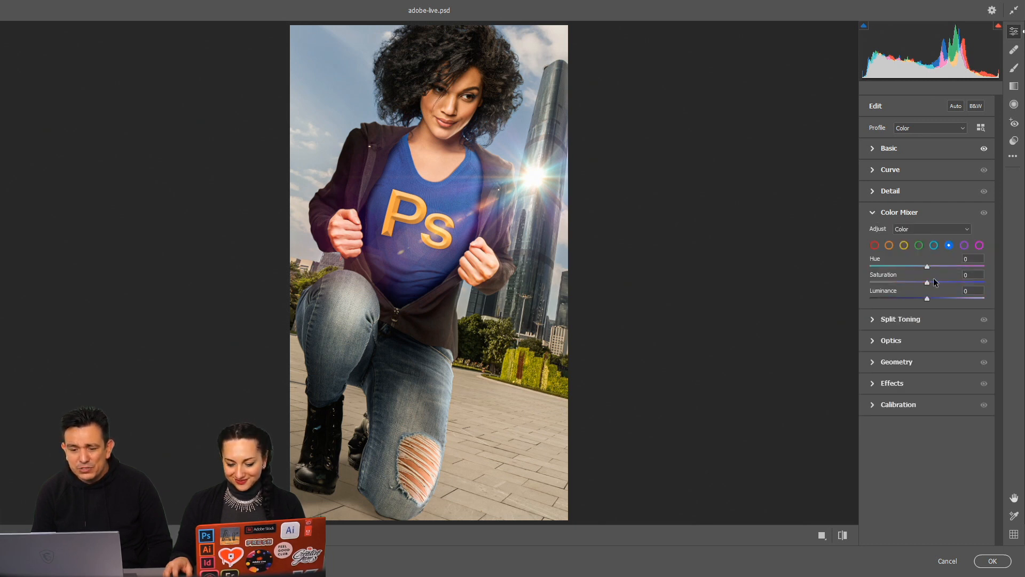
left_click_drag(927, 284, 913, 290)
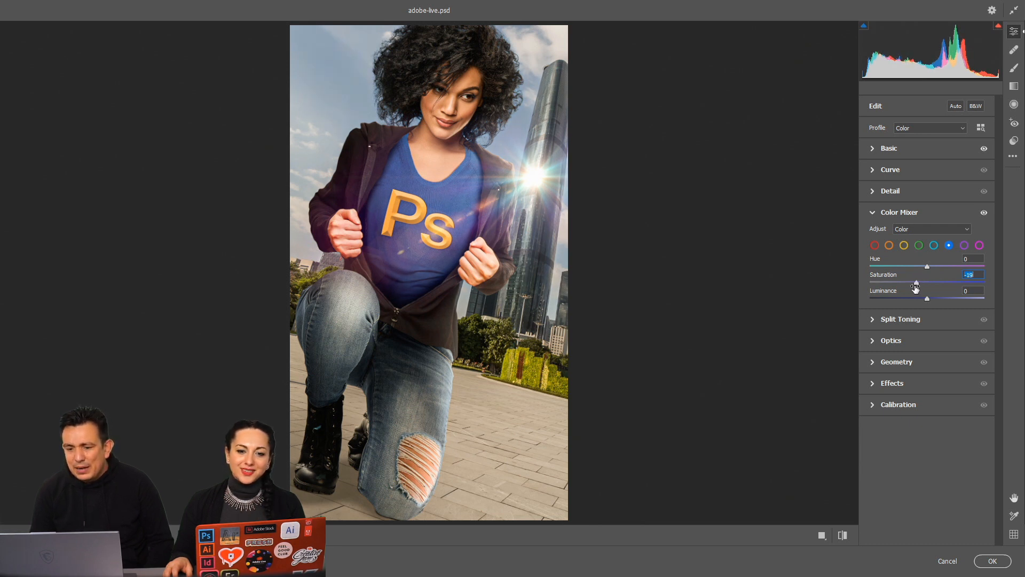
left_click(904, 245)
left_click_drag(928, 282, 920, 283)
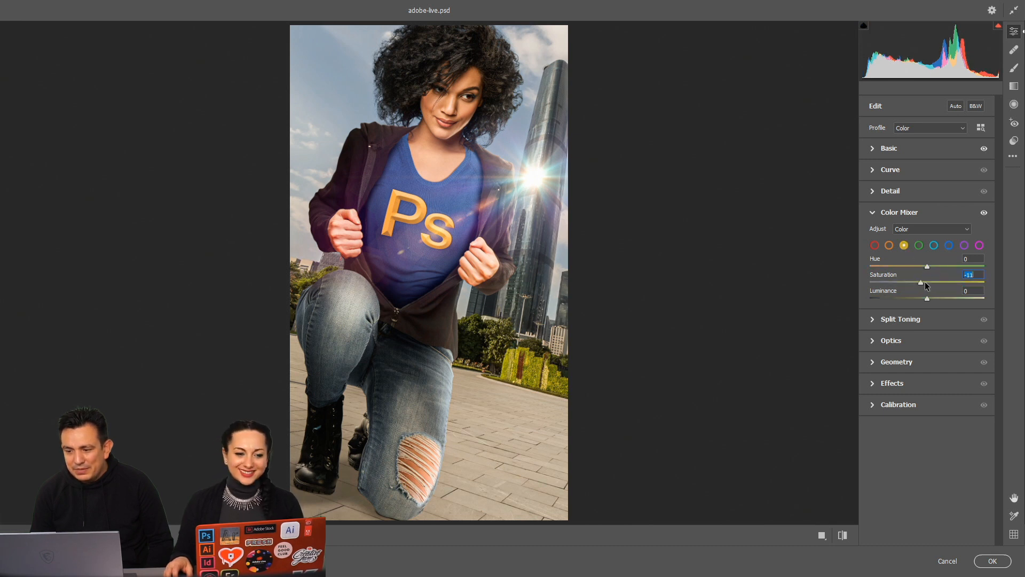
left_click(881, 214)
Set the Detail adjustments to Sharpening 55 with Masking 47
left_click(874, 192)
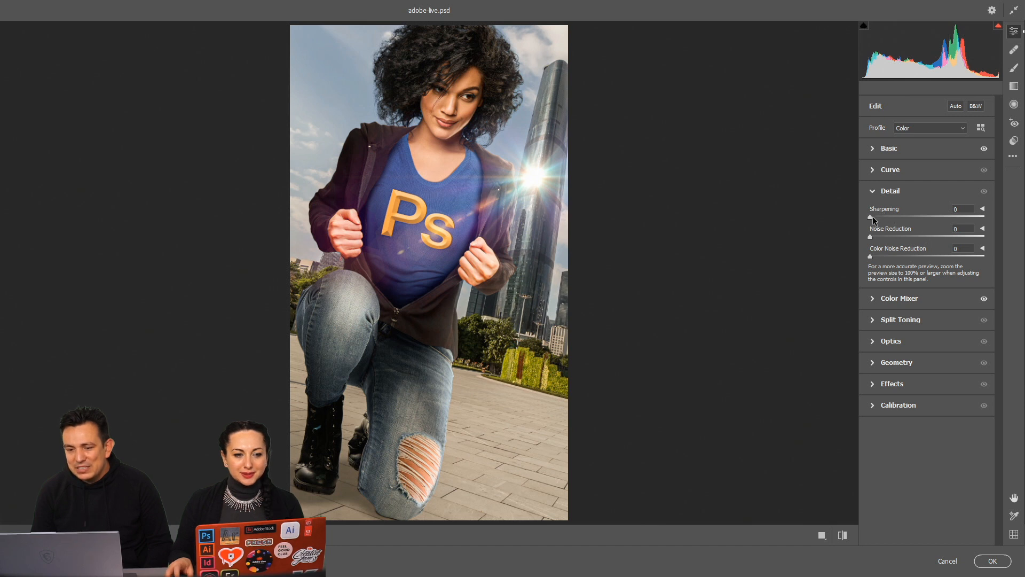
left_click_drag(870, 216, 880, 217)
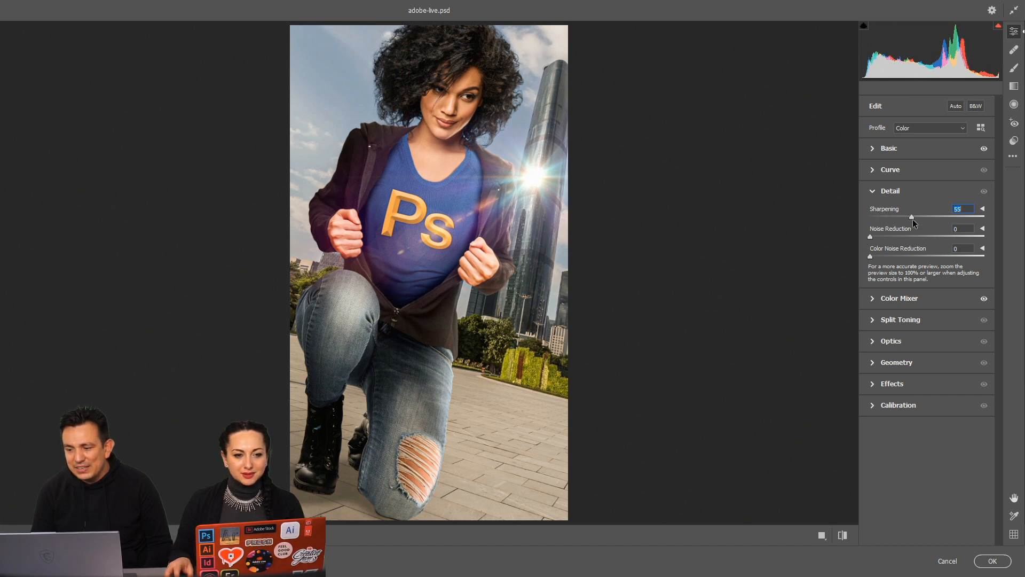
left_click(982, 209)
key("alt")
left_click_drag(871, 271, 924, 269)
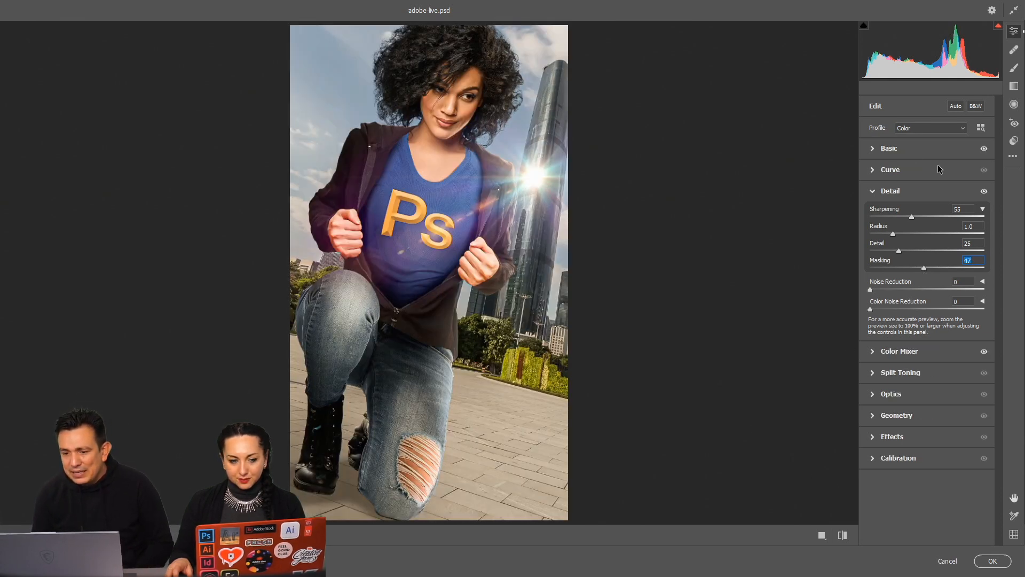
left_click(874, 192)
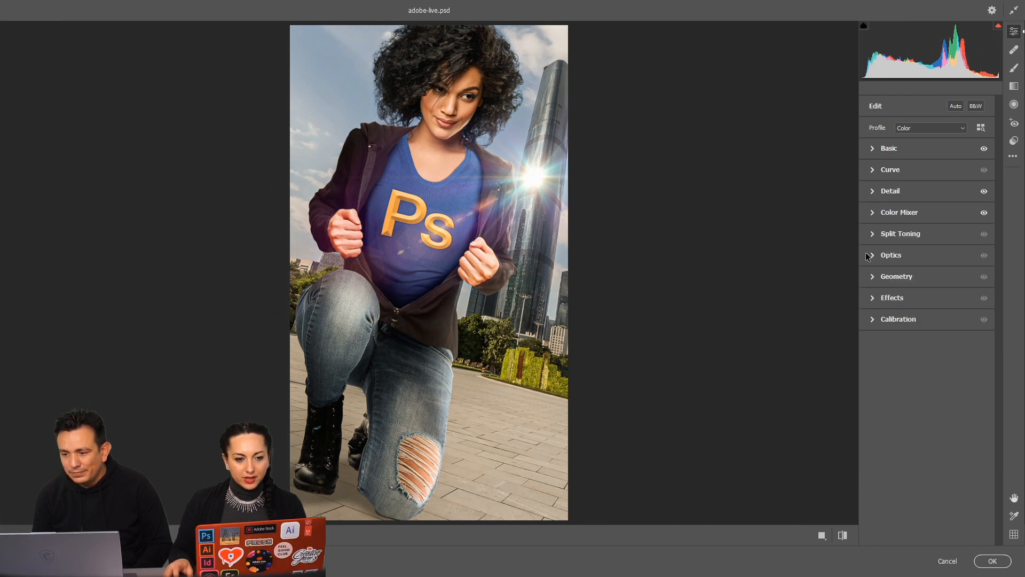
Raise Contrast to +24, apply the Camera Raw Filter, and collapse the merged layer's smart filter list
left_click(872, 149)
left_click_drag(935, 249, 941, 249)
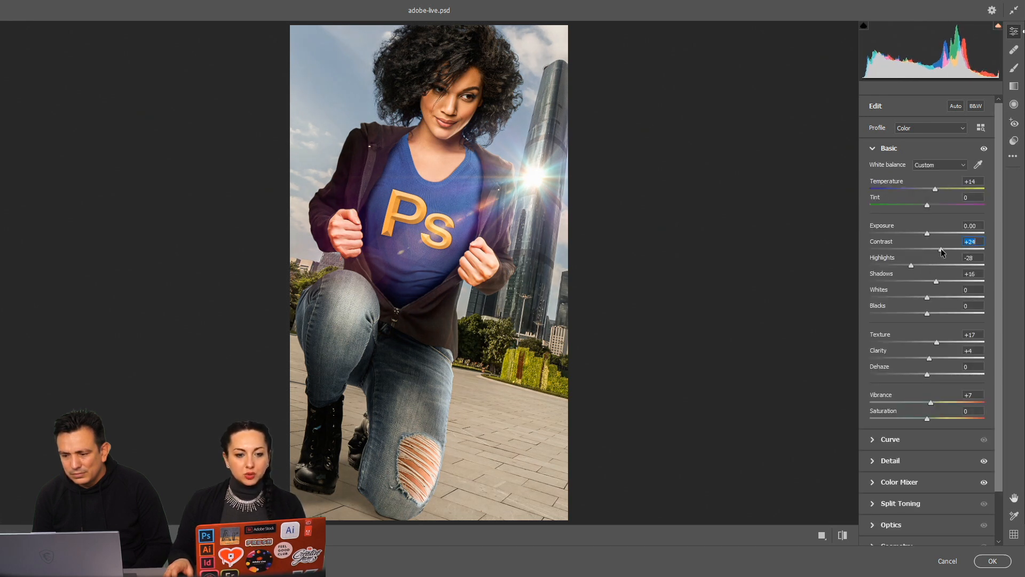
left_click(992, 561)
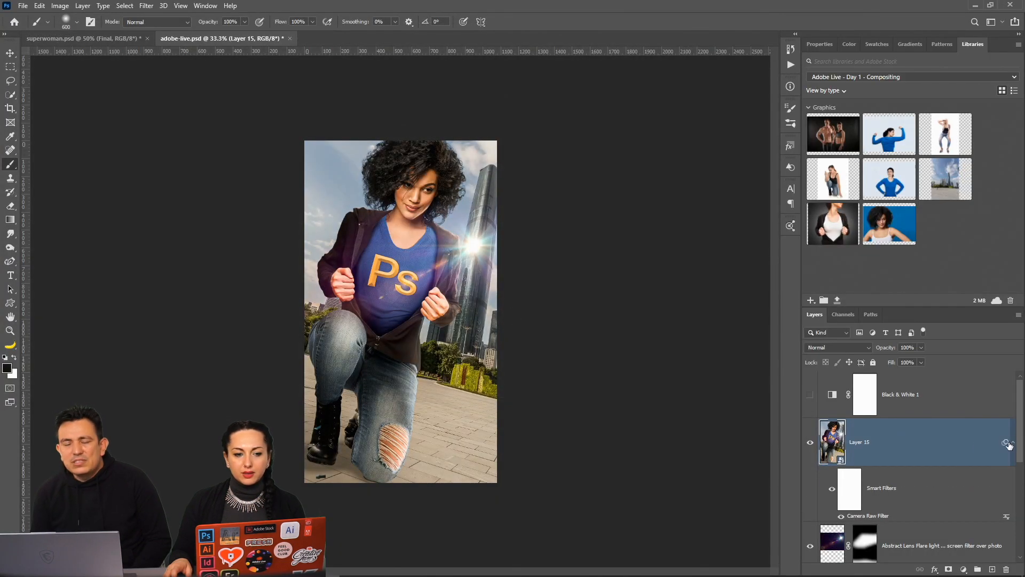
left_click(1013, 442)
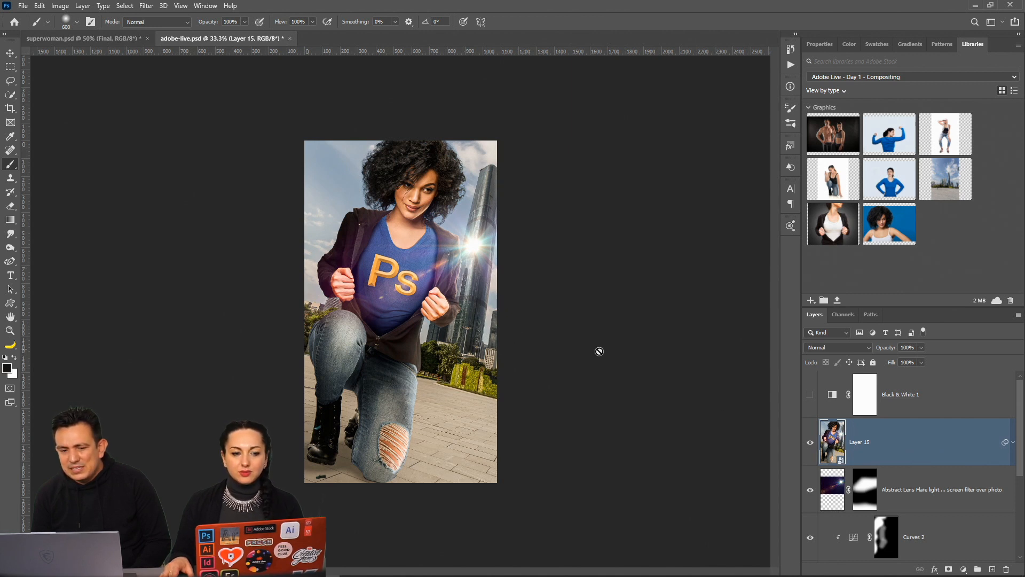
Select the Burn Tool
left_click(9, 248)
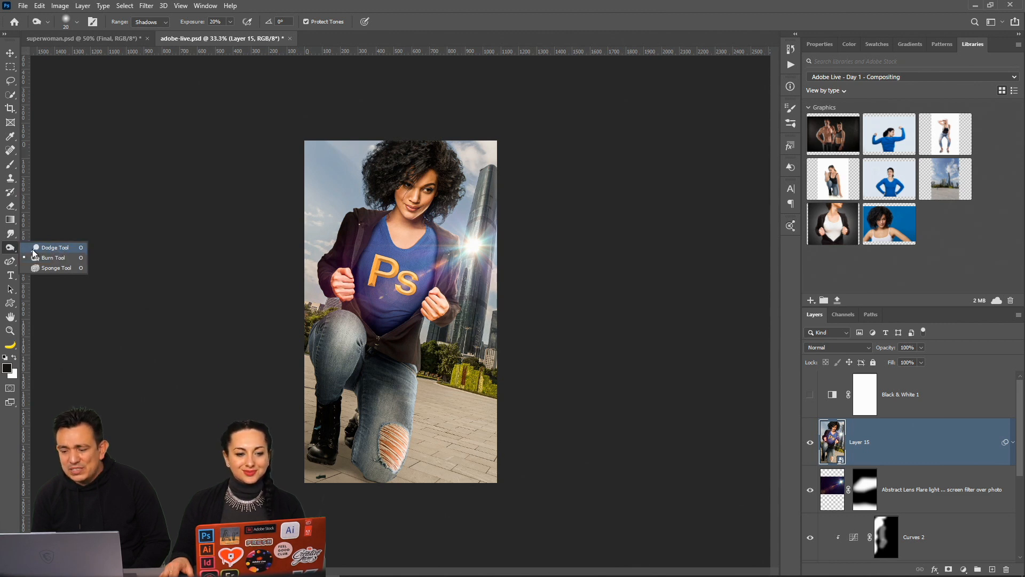
left_click(48, 257)
Hide the graded merged layer, toggle the Curves layers' visibility to compare their effect, and show the merged layer again
left_click(812, 452)
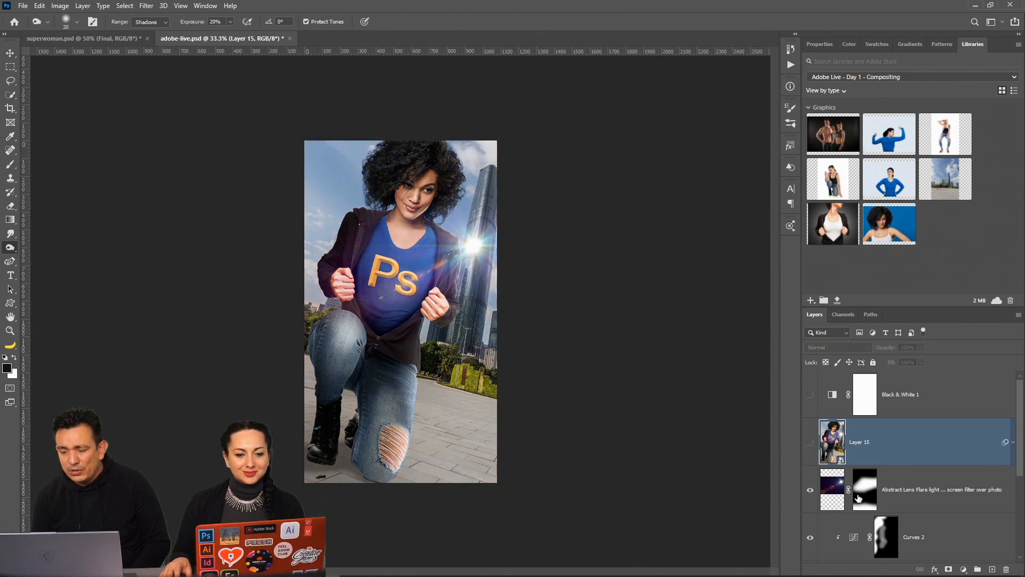
scroll(812, 492, "down", 1)
left_click(812, 507)
left_click(811, 536)
left_click(810, 531)
left_click(812, 535)
left_click(812, 535)
left_click(810, 535)
left_click(811, 535)
left_click(811, 536)
left_click(811, 535)
left_click(811, 535)
left_click(811, 536)
left_click(812, 532)
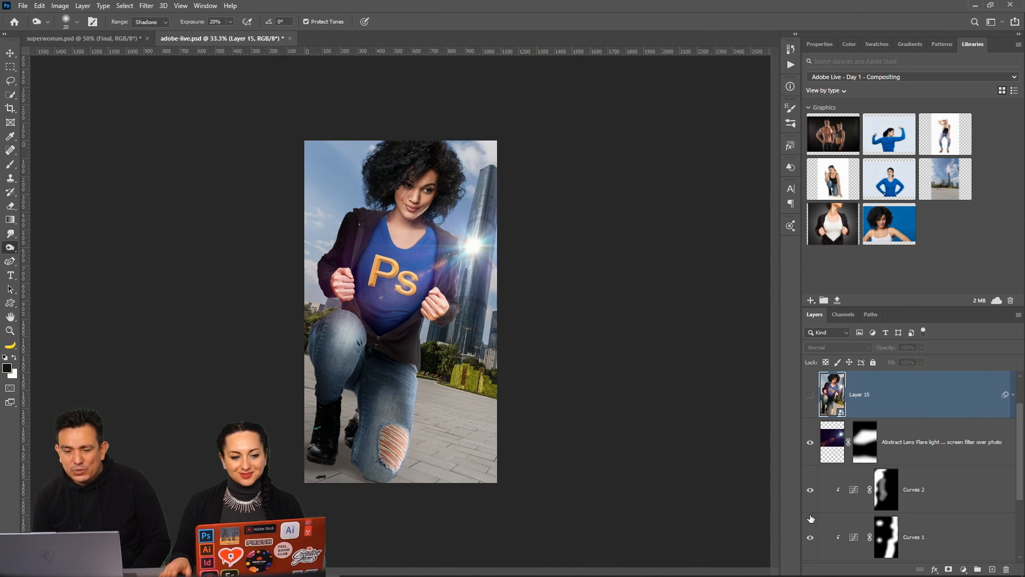
left_click(810, 488)
left_click(811, 488)
left_click(810, 489)
left_click(810, 489)
left_click(811, 398)
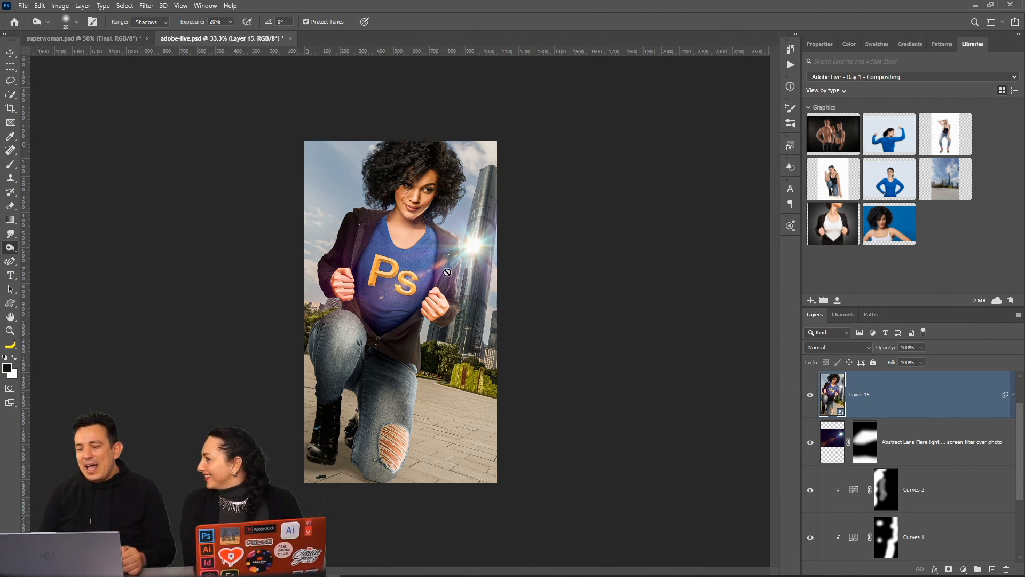
Try burning the woman's hair and face on the merged layer, and save the document
left_click(381, 165)
left_click(402, 200)
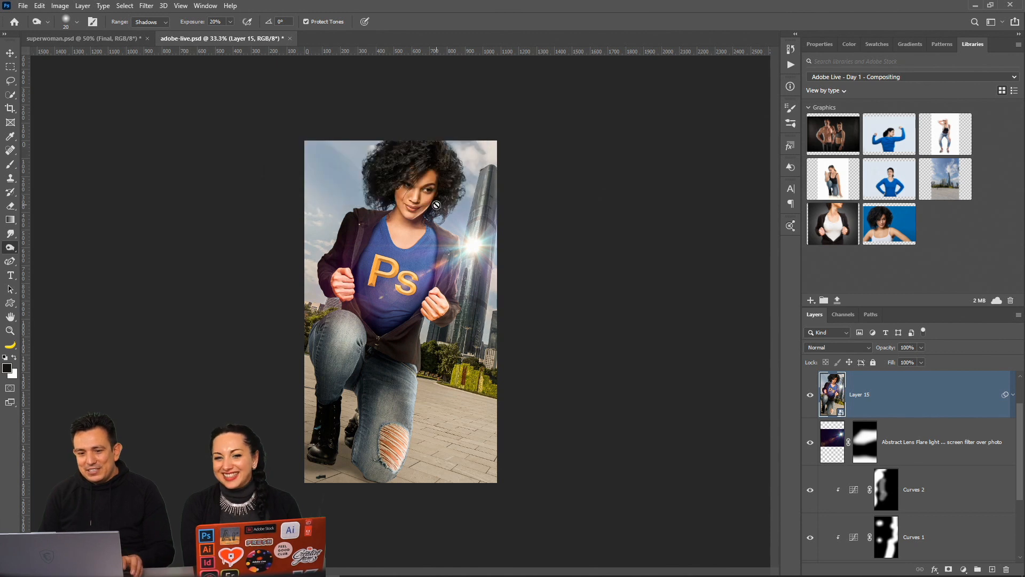
key("ctrl+s")
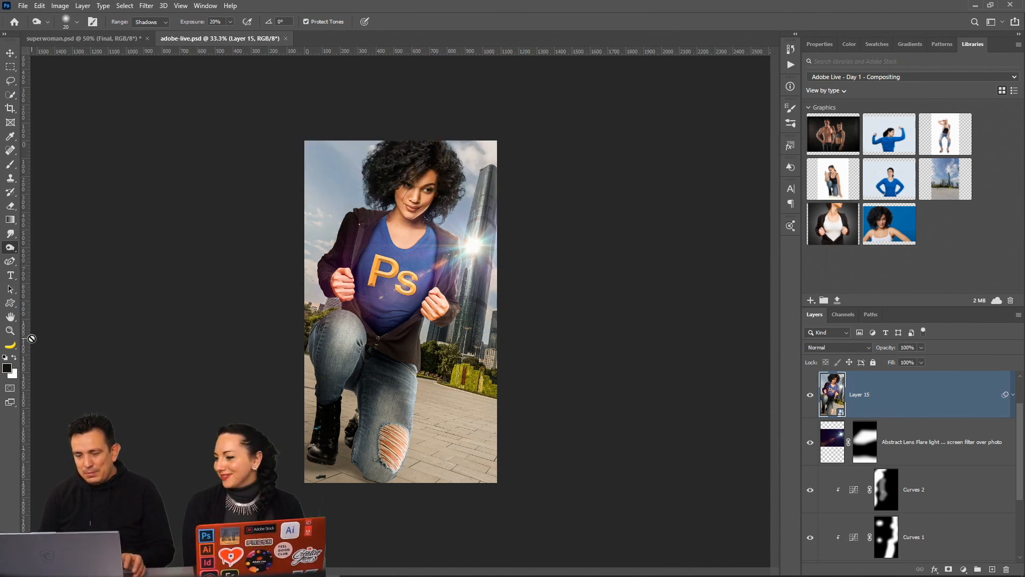
Compare the woman's upper body with the graded merged layer hidden and shown at close view
left_click(9, 330)
left_click(443, 155)
scroll(462, 203, "up", 1)
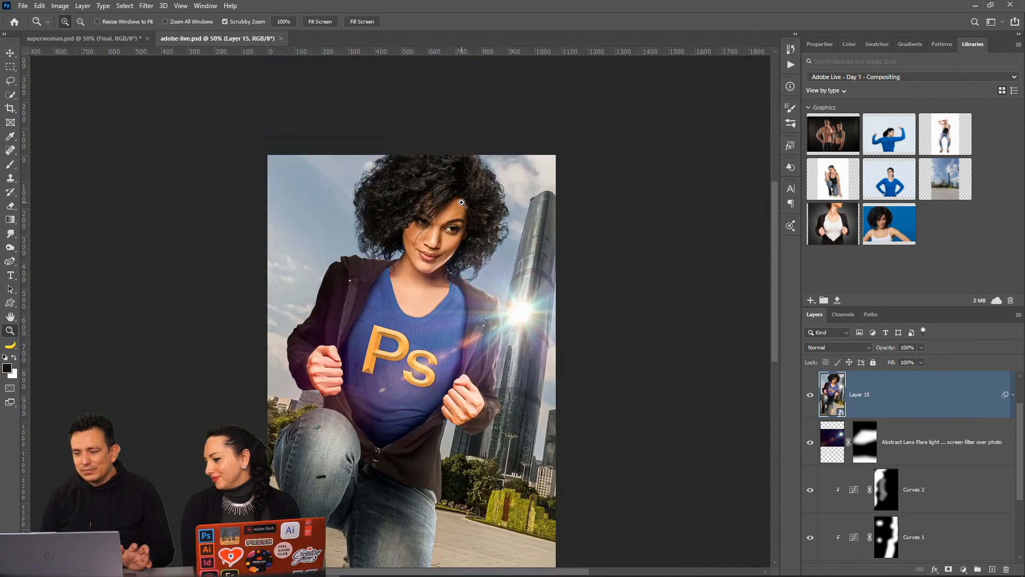
left_click(452, 190)
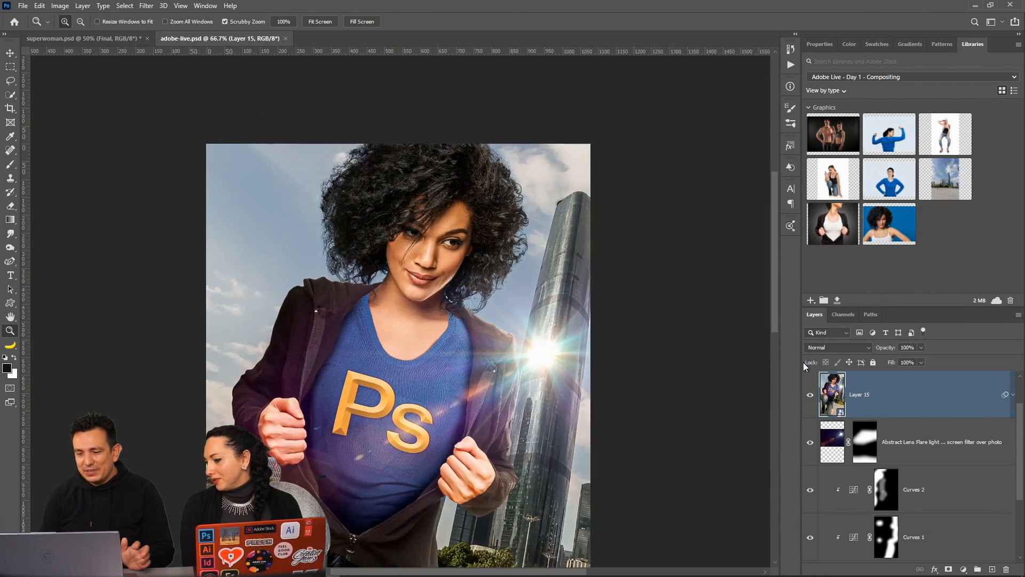
left_click(810, 398)
left_click(810, 398)
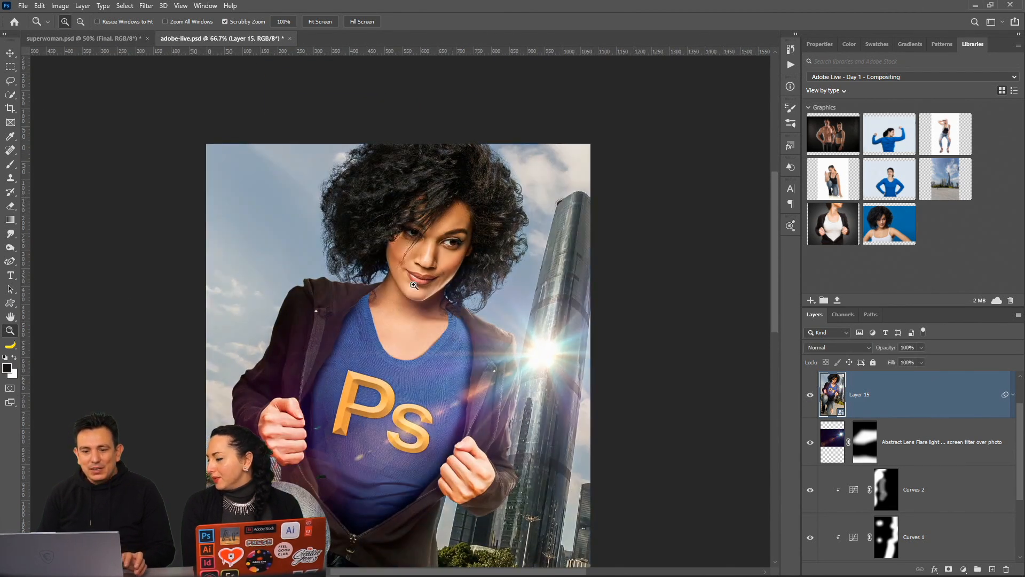
Select the woman's hair with the Quick Selection Tool, leaving out her face, and copy it to a new layer
left_click(9, 96)
mouse_move(366, 227)
left_mouse_down()
mouse_move(399, 174)
mouse_move(449, 162)
mouse_move(465, 169)
mouse_move(494, 203)
mouse_move(495, 245)
mouse_move(471, 296)
left_mouse_up()
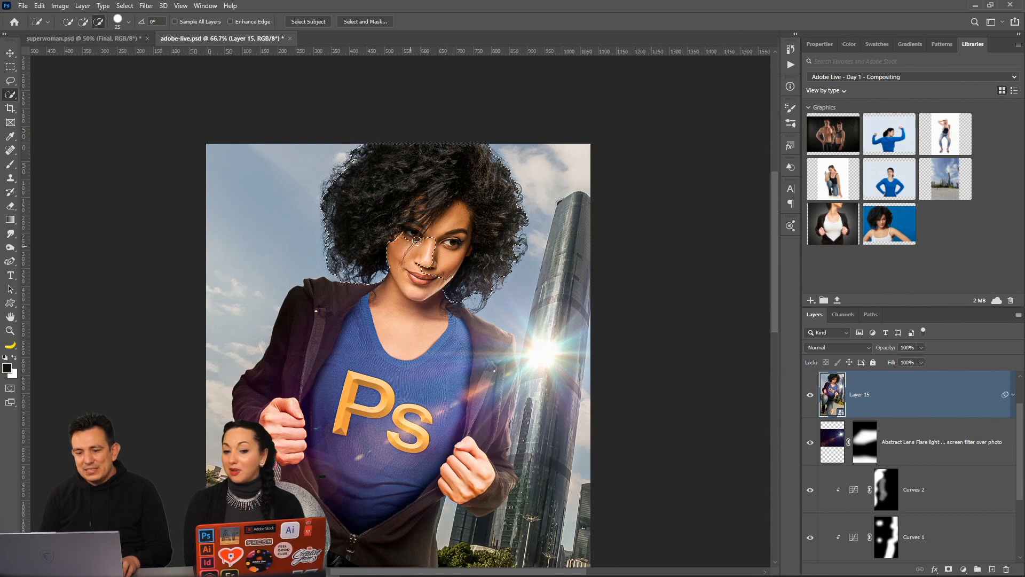
left_click_drag(420, 236, 459, 221)
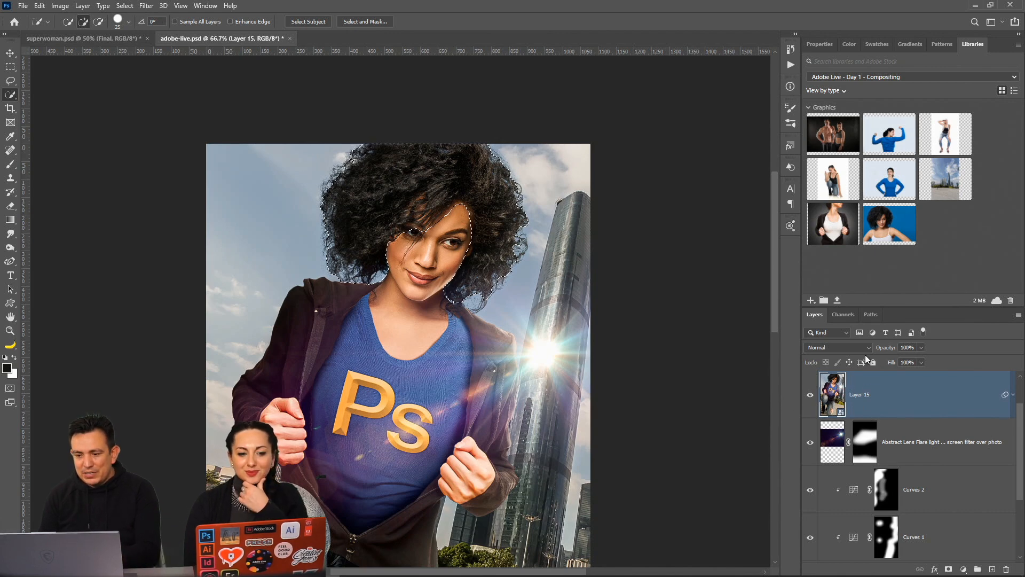
key("ctrl+j")
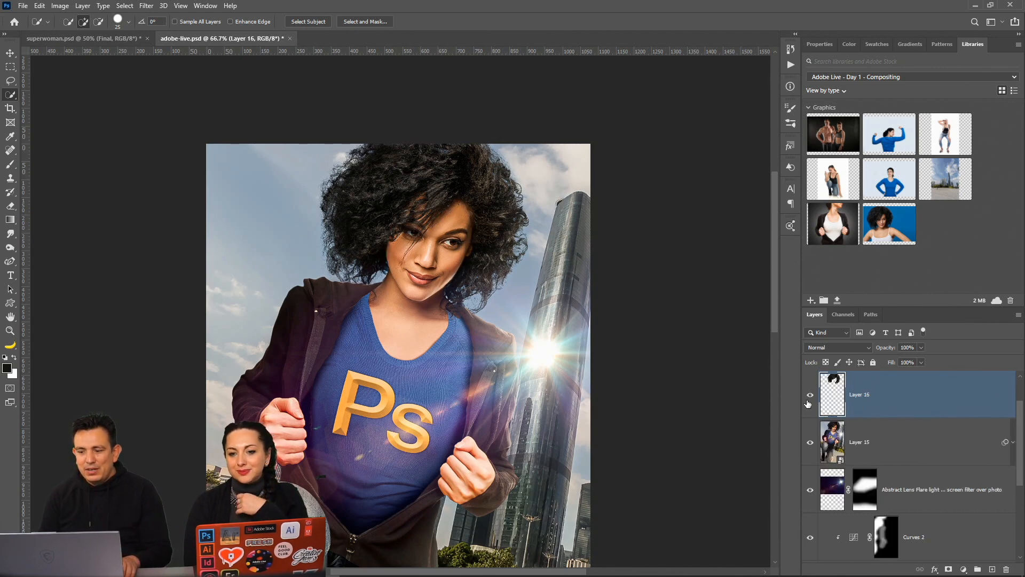
Convert the hair layer to a smart object and choose the Glowing Edges effect for it in the Filter Gallery
right_click(924, 392)
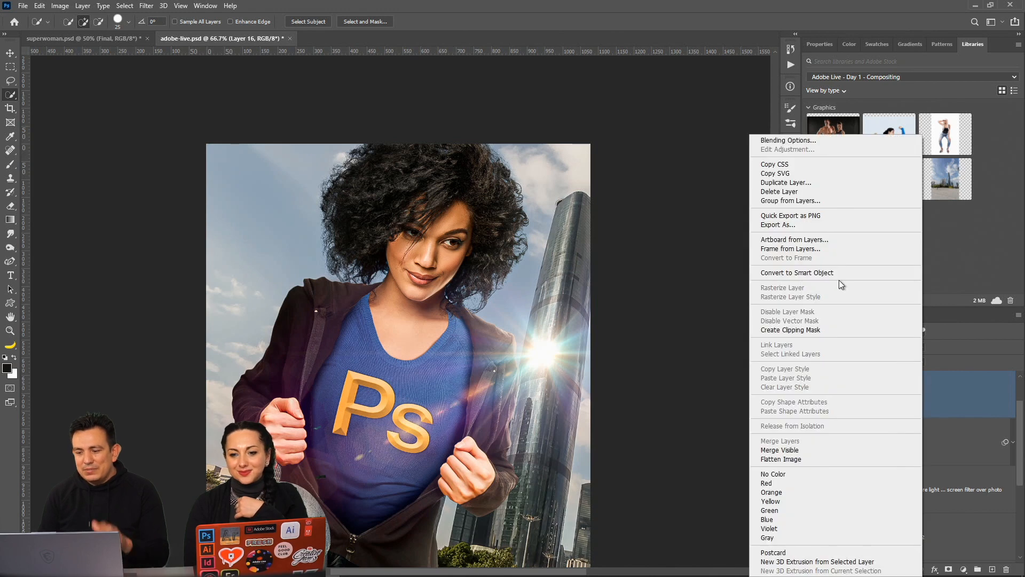
left_click(838, 278)
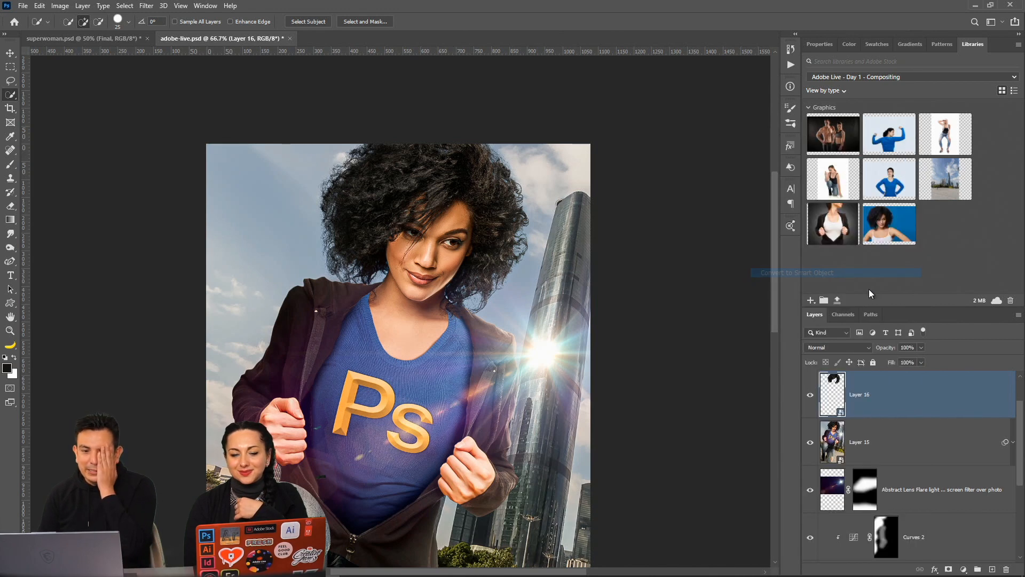
left_click(146, 6)
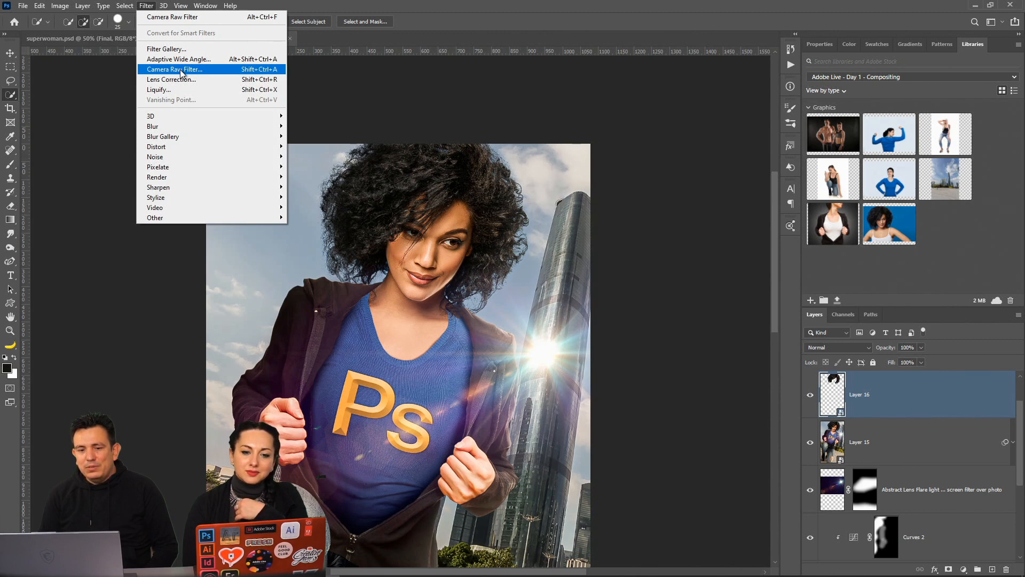
left_click(170, 49)
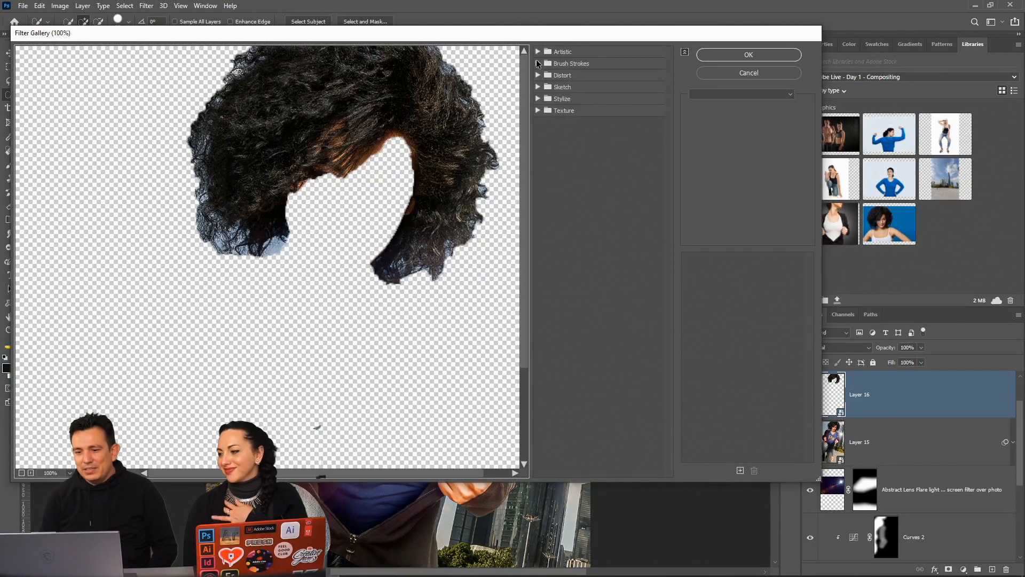
left_click(537, 51)
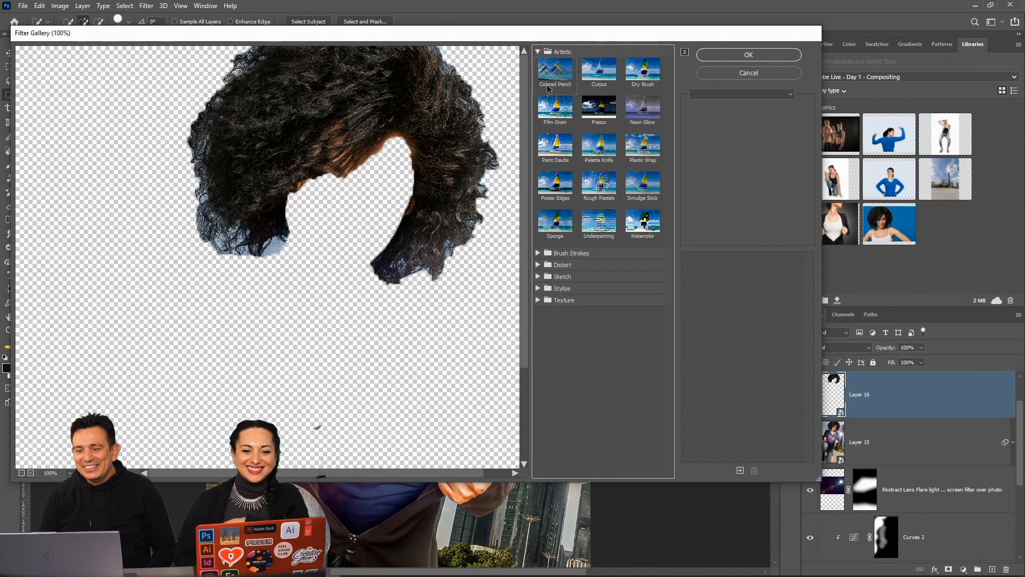
left_click(536, 51)
left_click(538, 98)
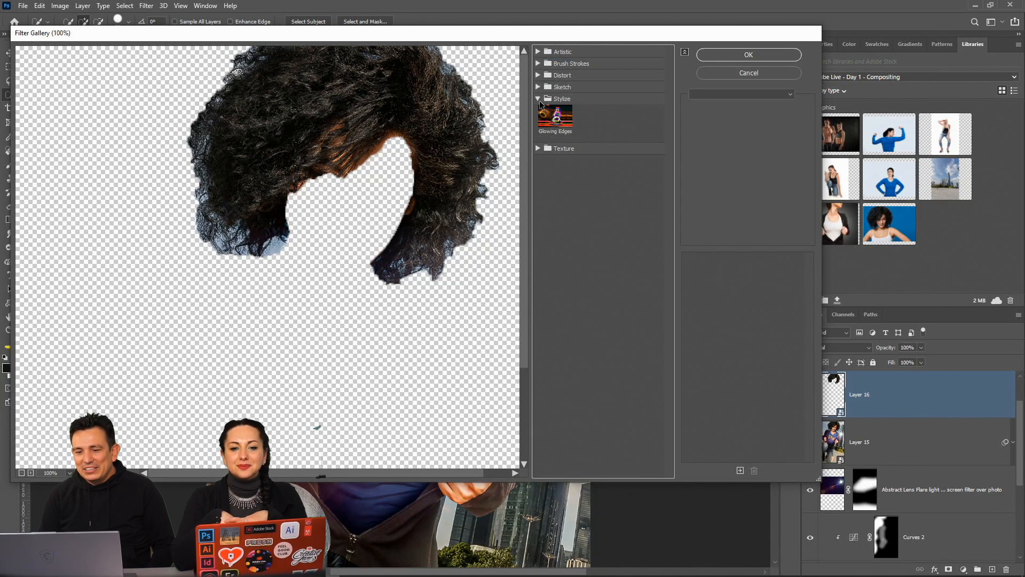
left_click(555, 119)
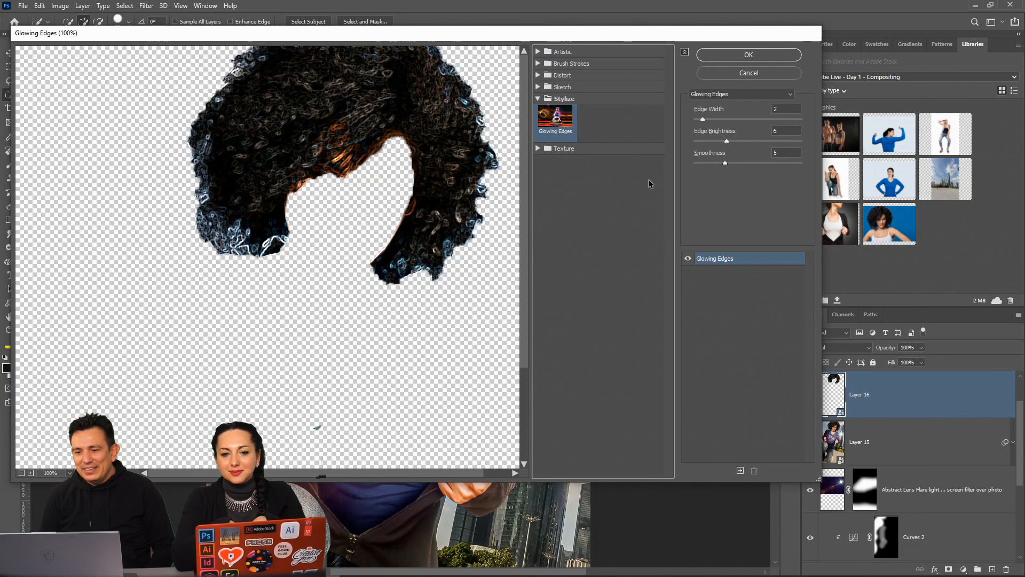
Apply Glowing Edges to the hair with Edge Width 3, Edge Brightness 14 and Smoothness 4
left_click_drag(724, 119, 744, 119)
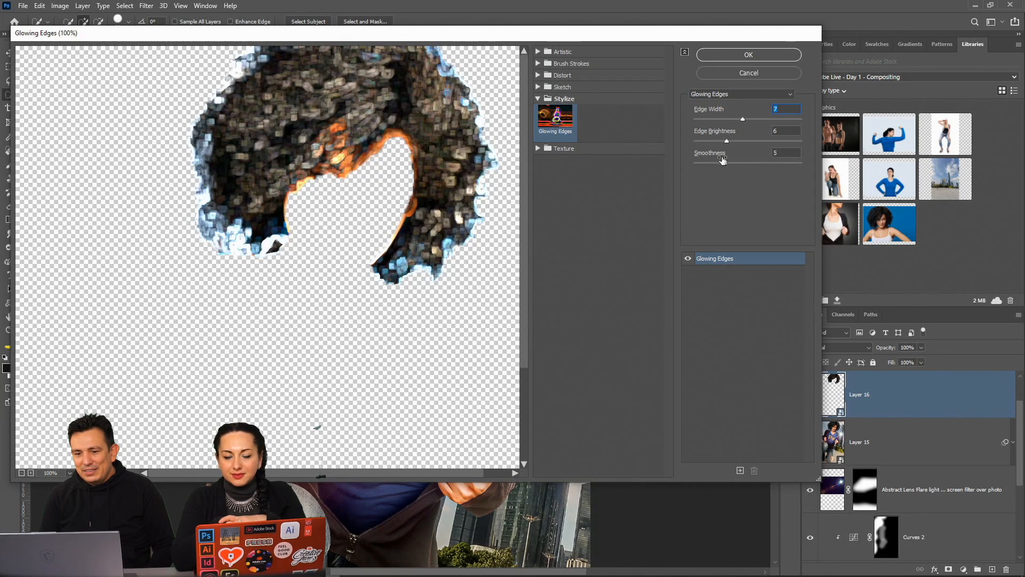
left_click_drag(725, 163, 699, 121)
type("3")
key("Tab")
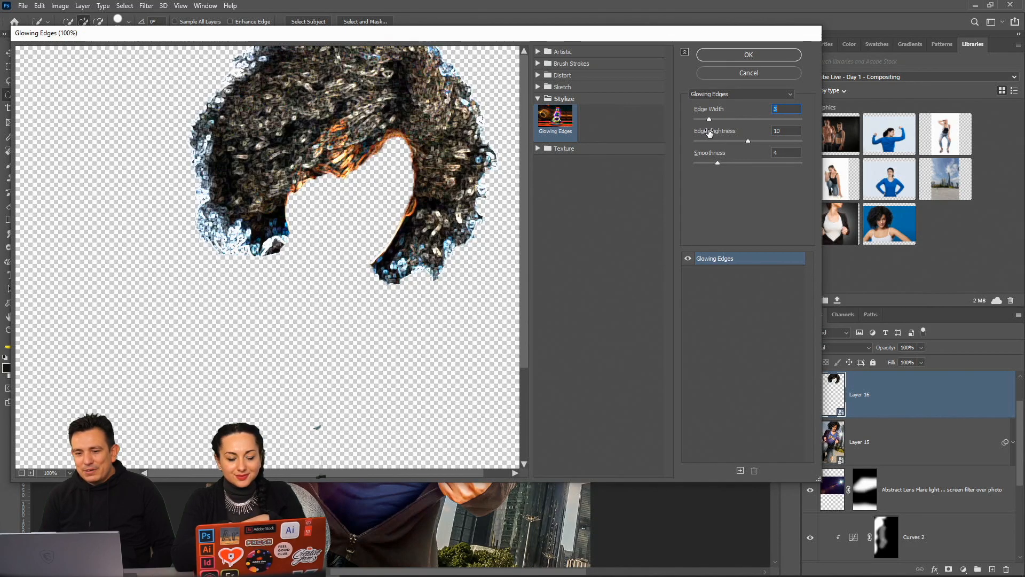
left_click_drag(750, 140, 768, 136)
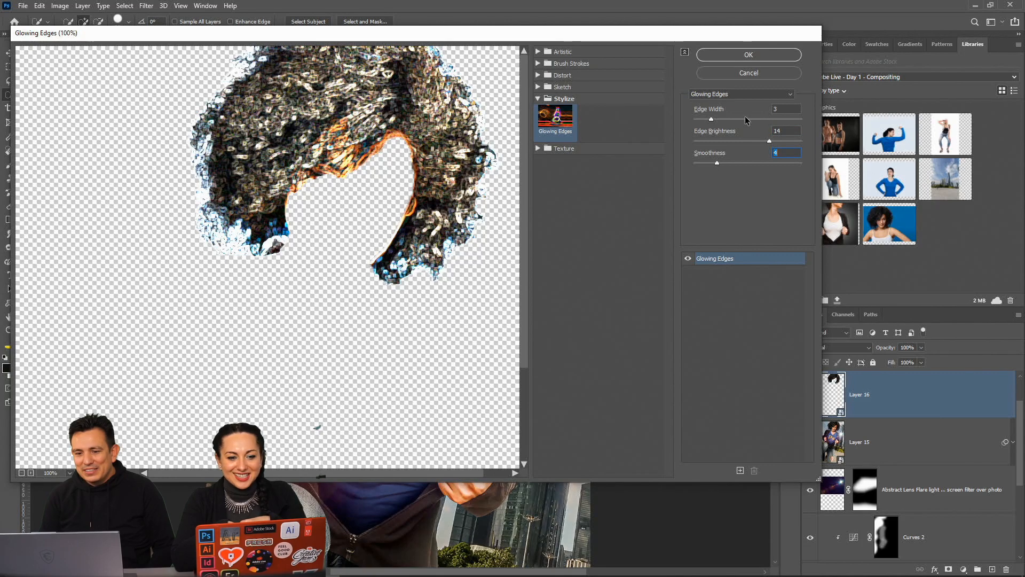
left_click(749, 55)
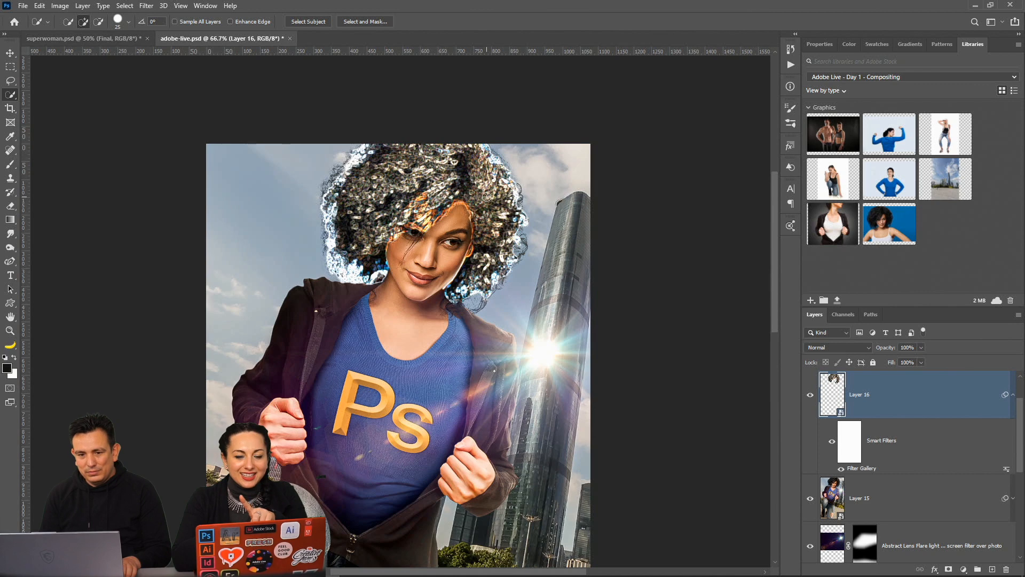
left_click(154, 7)
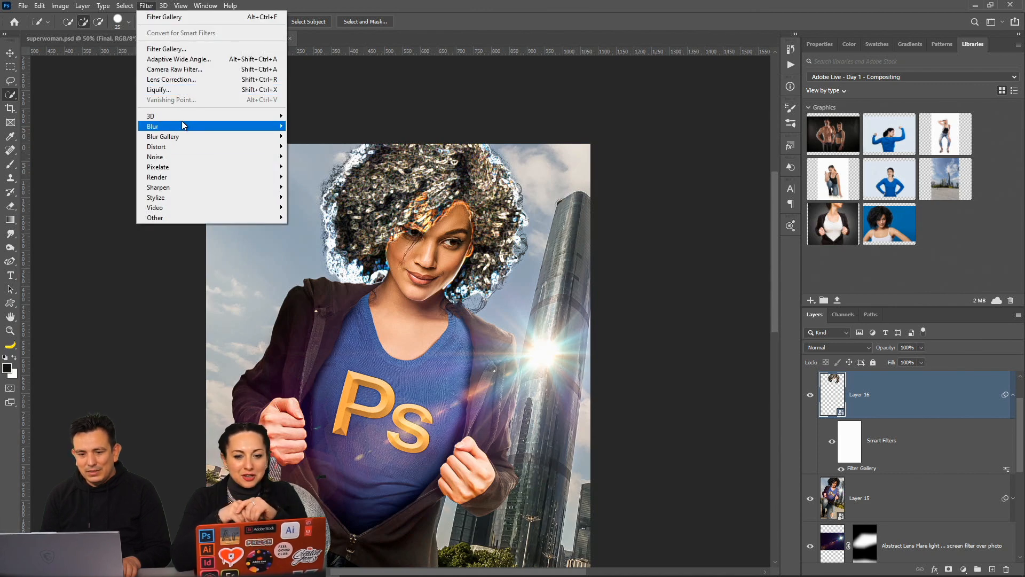
mouse_move(183, 126)
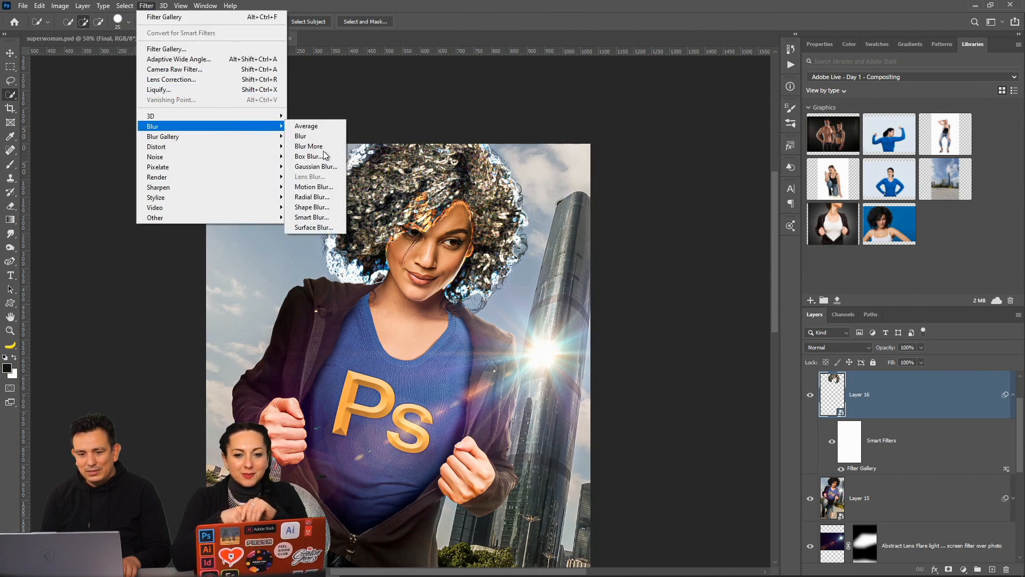
left_click(323, 188)
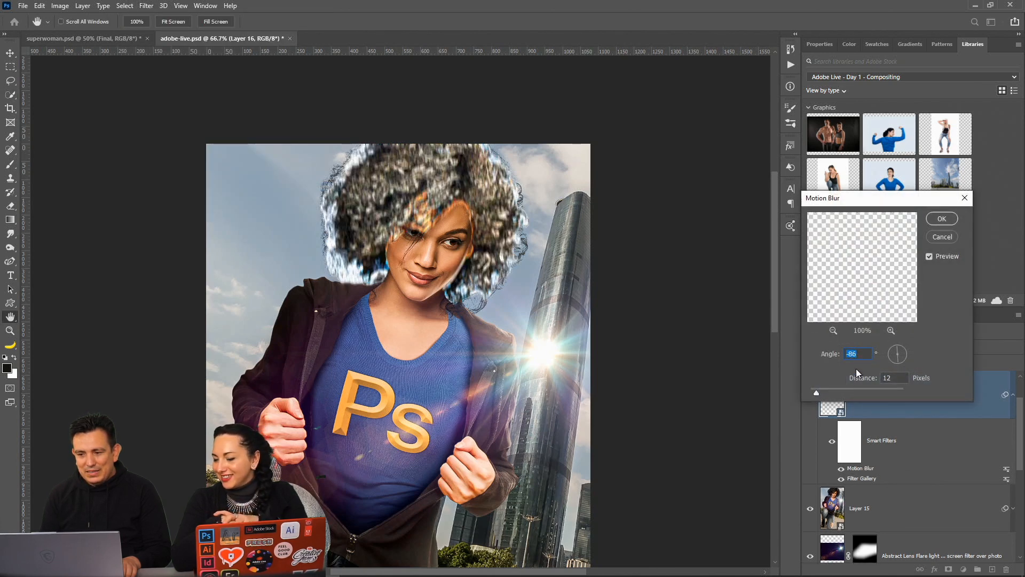
left_click(942, 237)
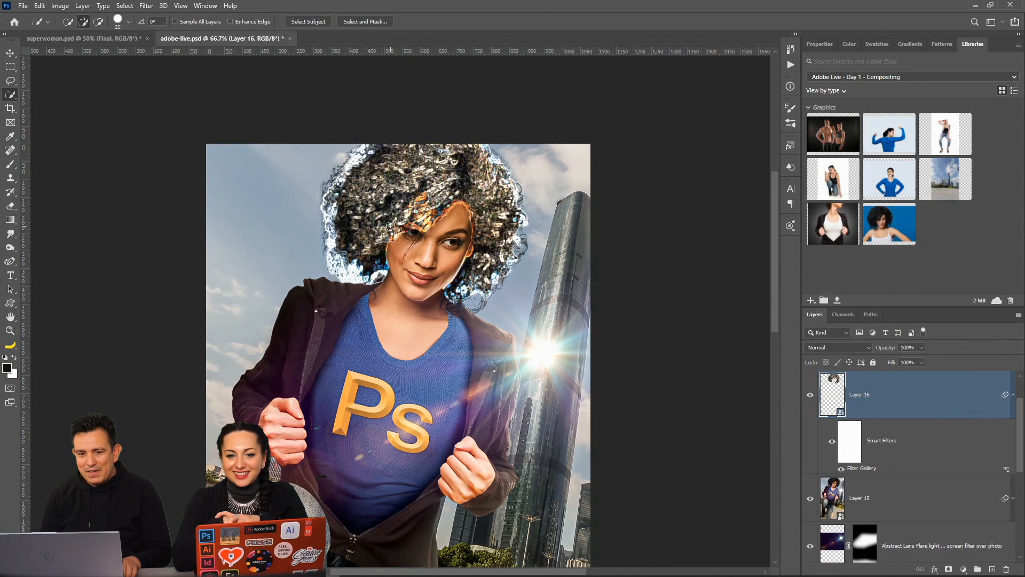
left_click(147, 7)
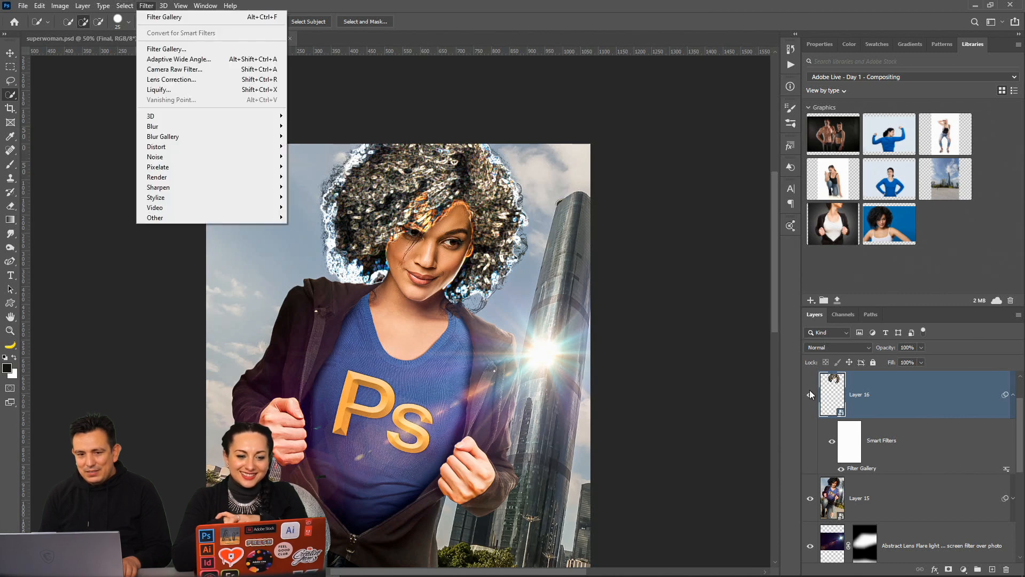
left_click(841, 397)
Desaturate the hair layer to black and white with a Hue/Saturation adjustment
left_click(60, 6)
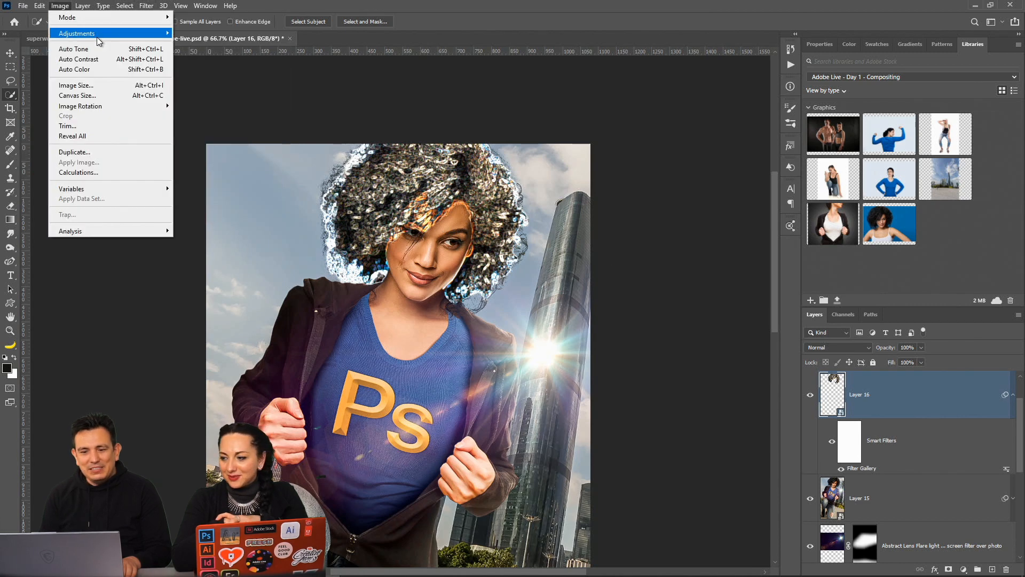
mouse_move(134, 33)
left_click(205, 89)
left_click_drag(482, 218, 458, 221)
left_click(603, 139)
key("w")
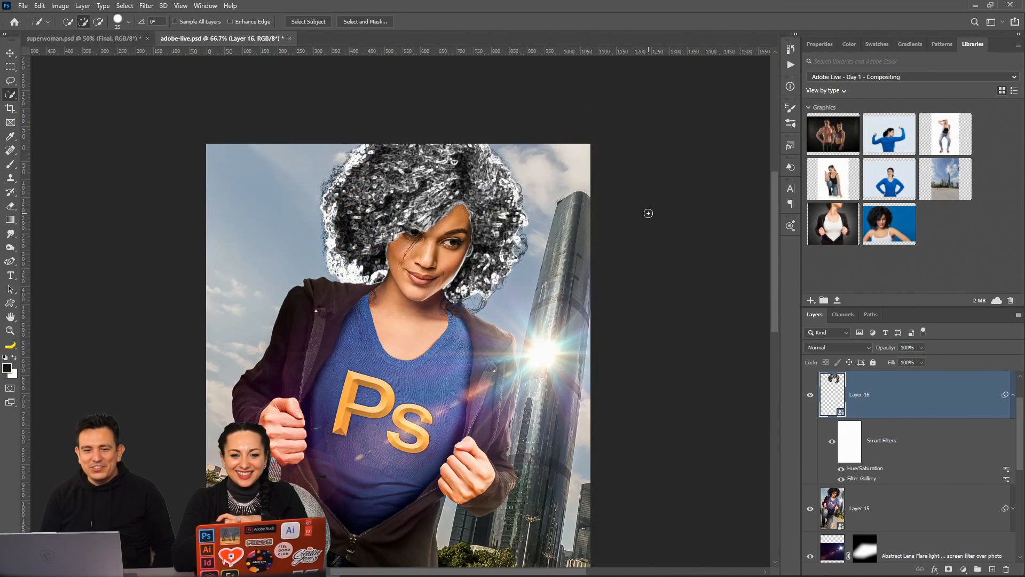
Soften the hair layer with a Gaussian Blur of 2.8 pixels radius
left_click(146, 6)
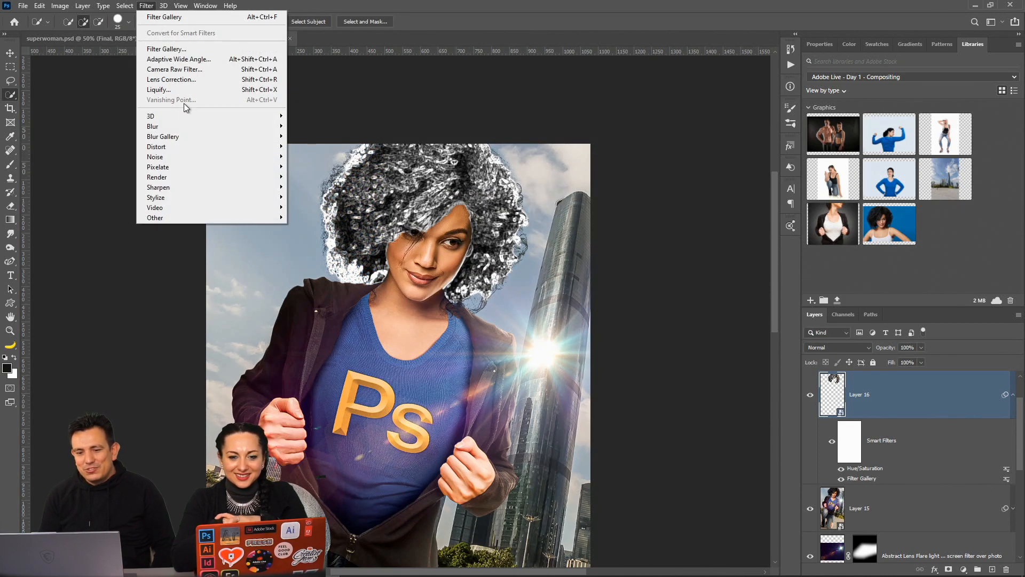
mouse_move(177, 126)
left_click(321, 166)
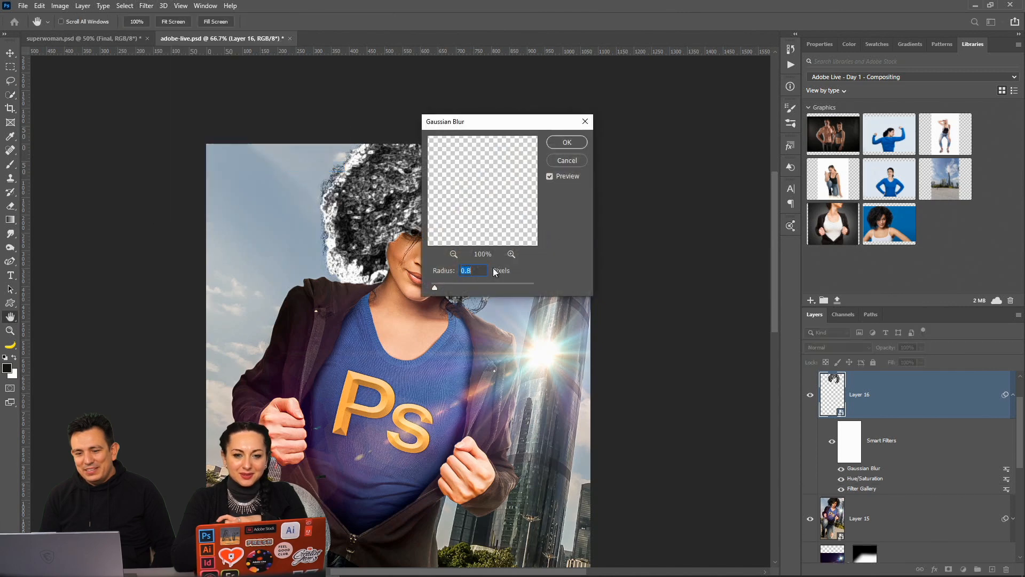
left_click(445, 284)
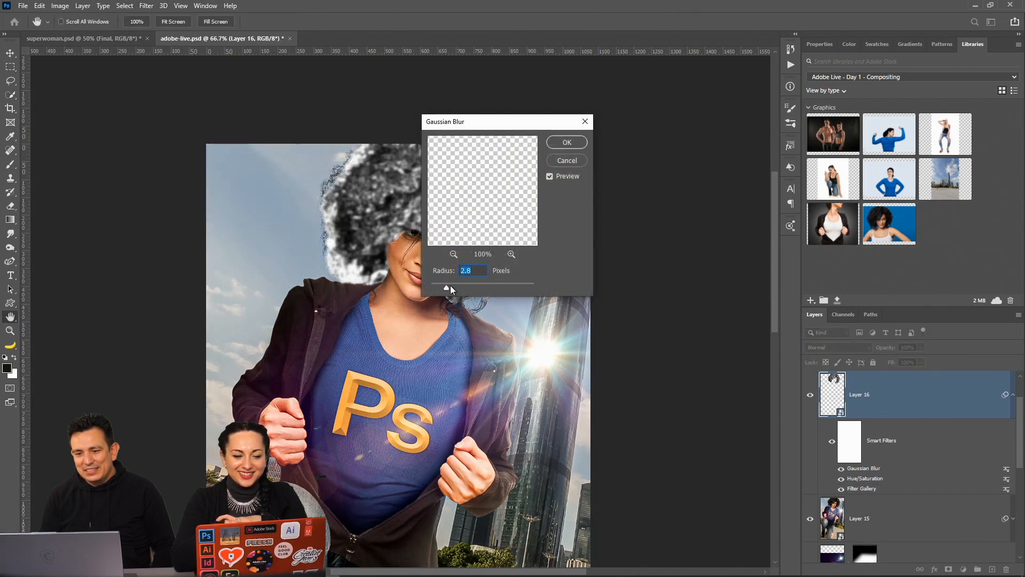
left_click(560, 145)
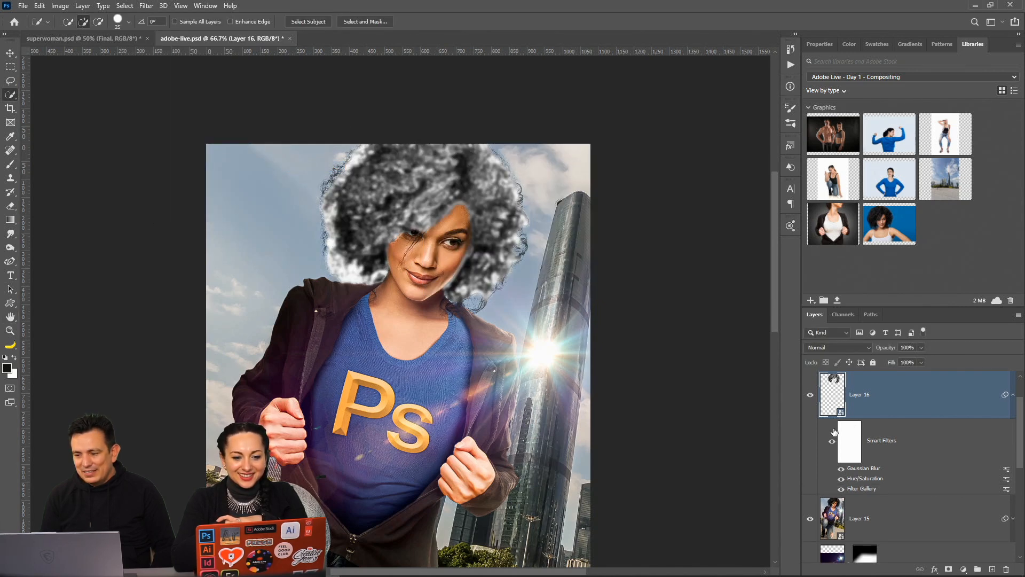
Set the hair layer's blending mode to Screen and invert its colours
left_click(1014, 395)
left_click(826, 348)
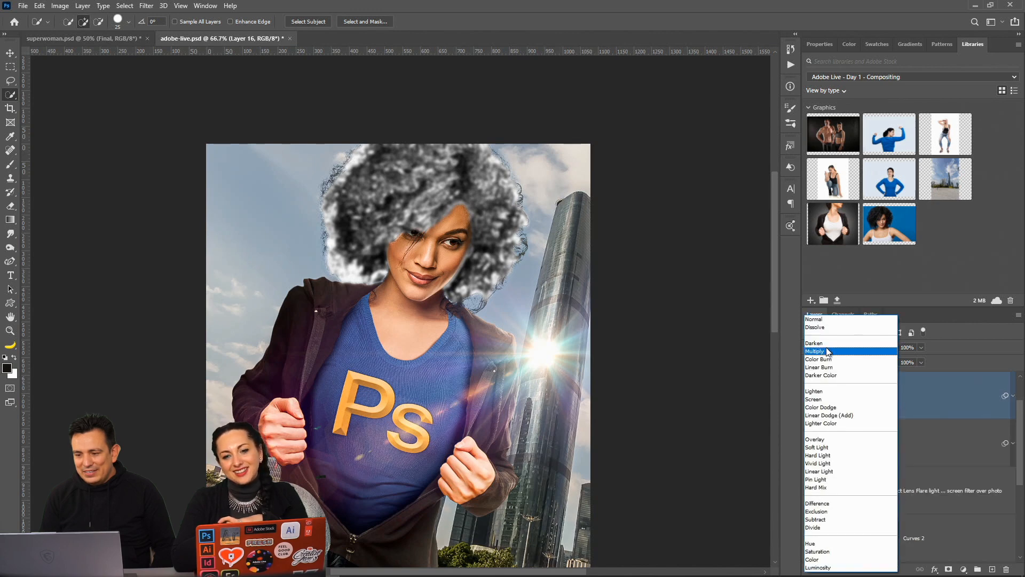
left_click(827, 400)
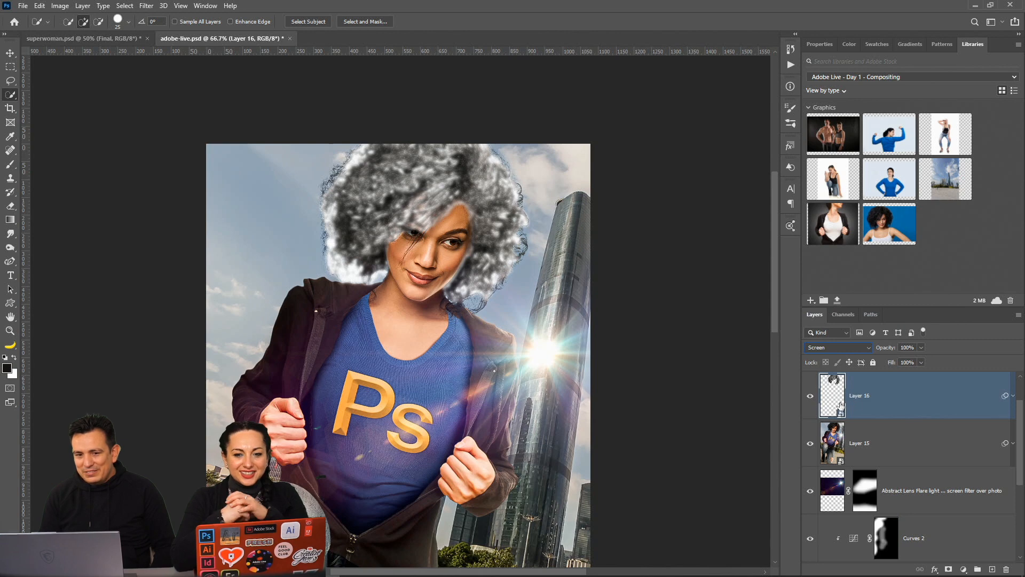
left_click(55, 7)
mouse_move(91, 30)
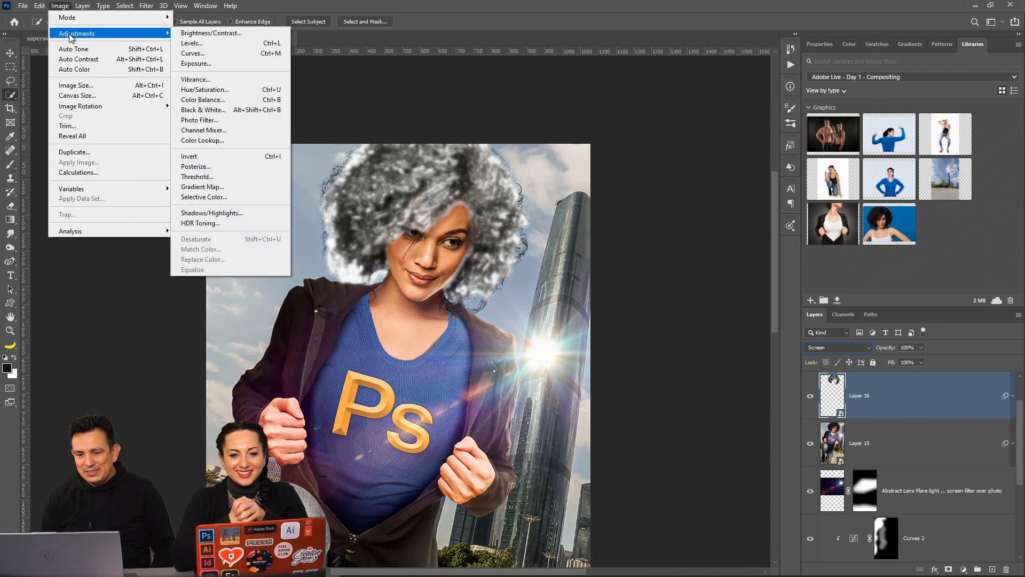
left_click(248, 156)
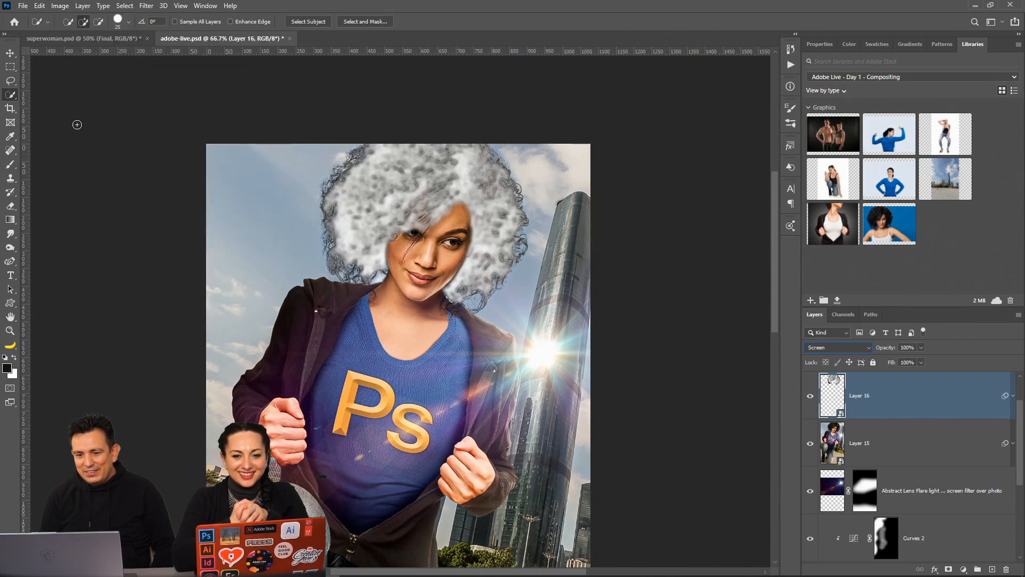
Compare the image with the white hair effect hidden and shown, and delete the hair layer
left_click(10, 67)
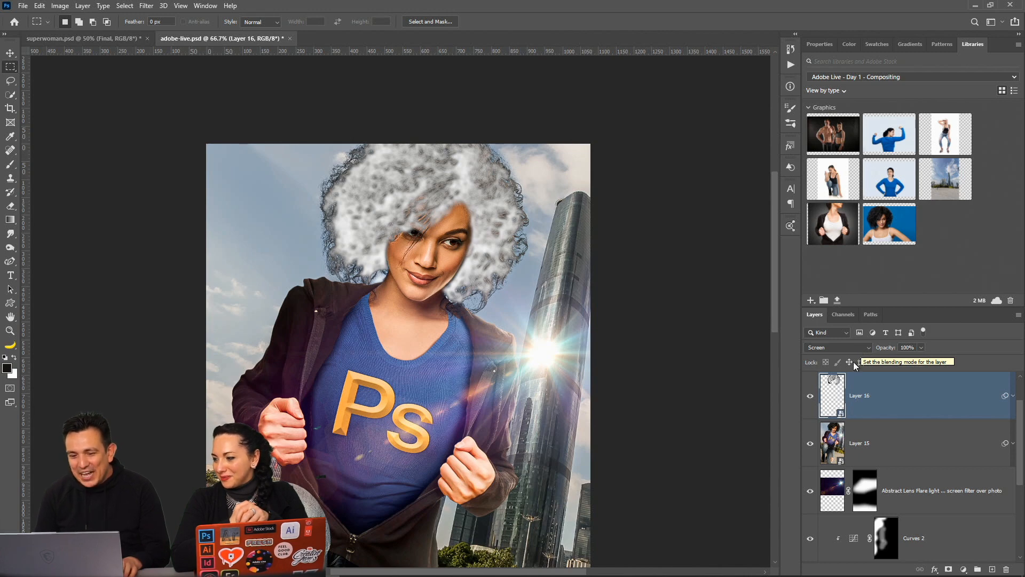
double_click(809, 400)
left_click(810, 401)
left_click(808, 406)
left_click(808, 406)
left_click(808, 406)
left_click(807, 406)
left_click(808, 406)
left_click(808, 406)
key("Delete")
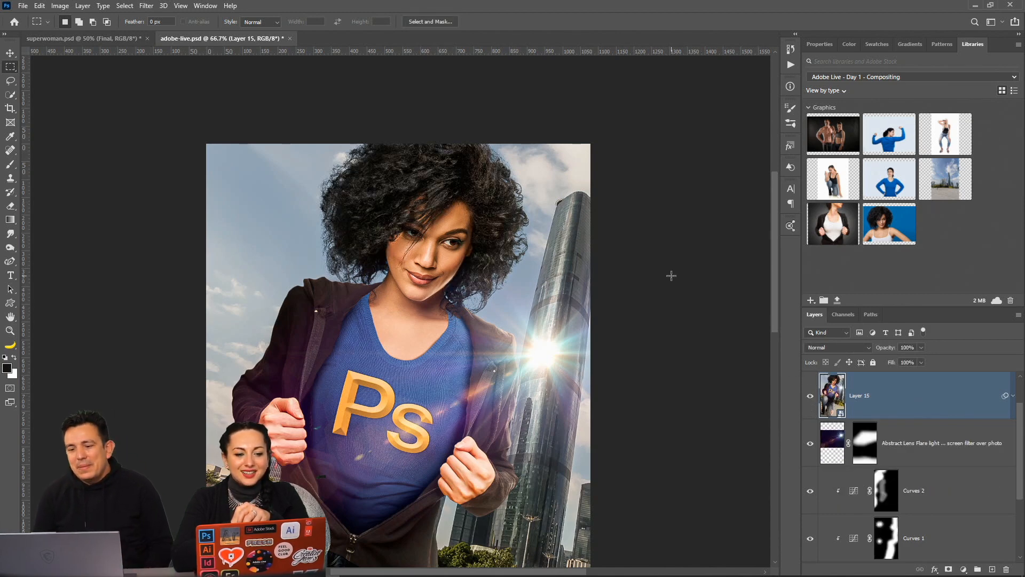
Draw a curved path across the woman's hair from the left side up to the parting with the Curvature Pen tool
left_click(9, 305)
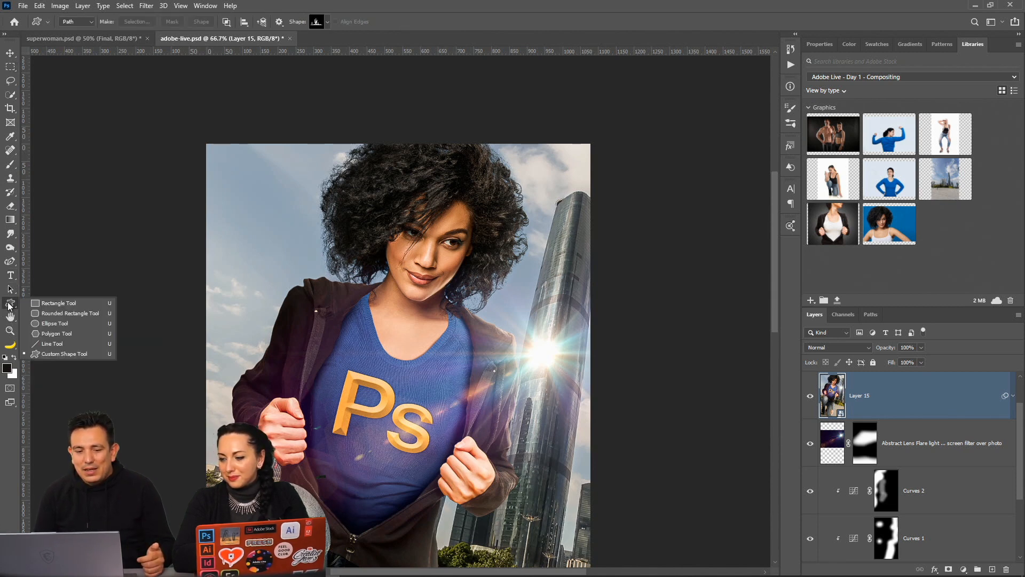
left_click(9, 262)
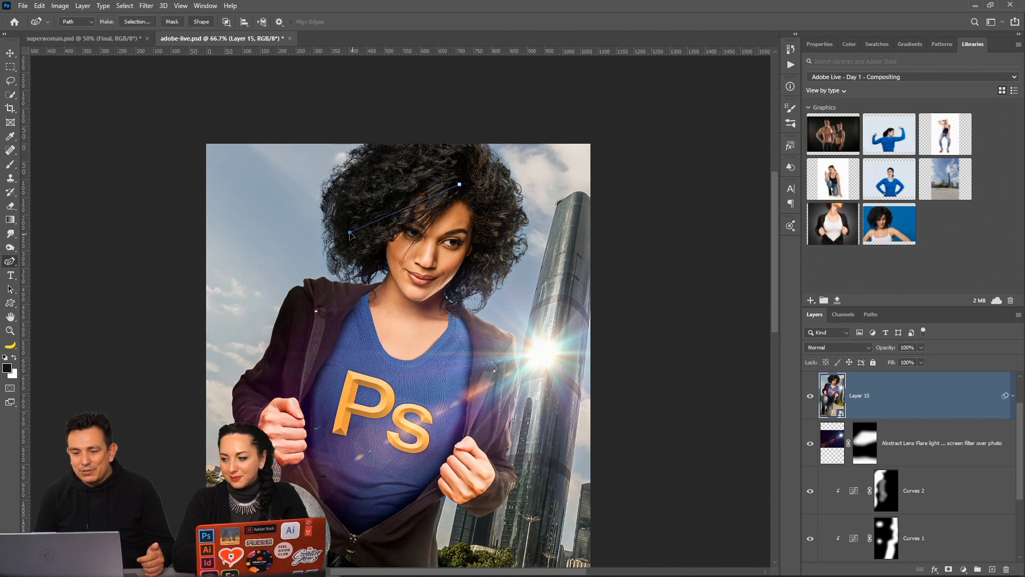
left_click_drag(409, 214, 416, 229)
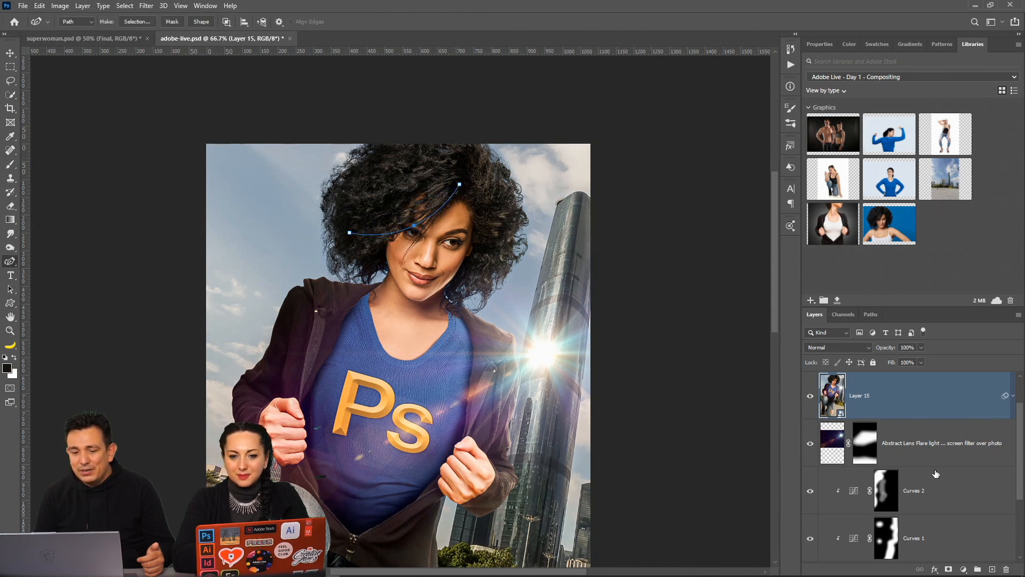
Add a new empty layer above the merged image and set the foreground colour to orange ff9600
left_click(990, 568)
left_click(7, 368)
left_click(890, 357)
left_click(879, 324)
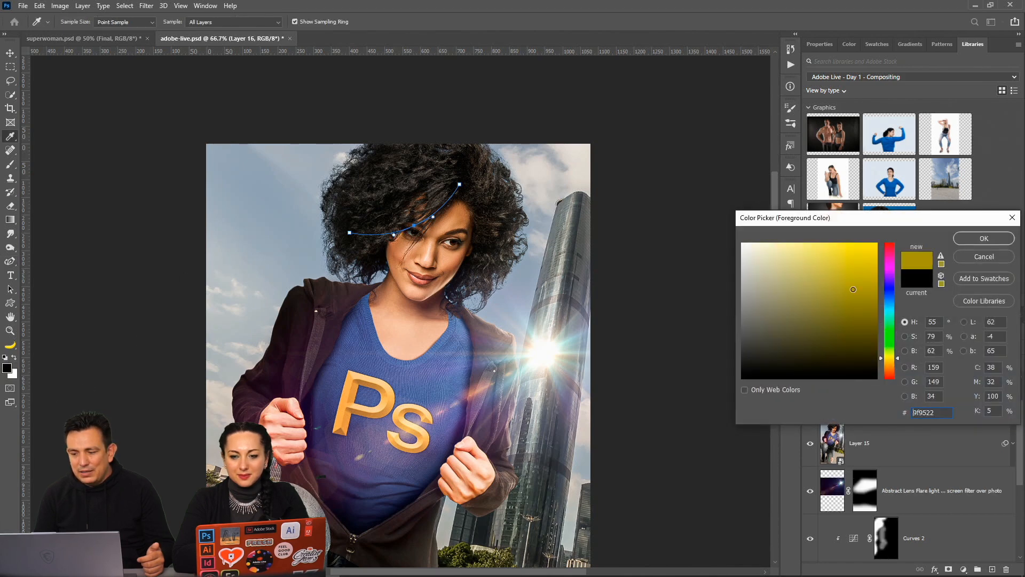
left_click(893, 365)
left_click(877, 243)
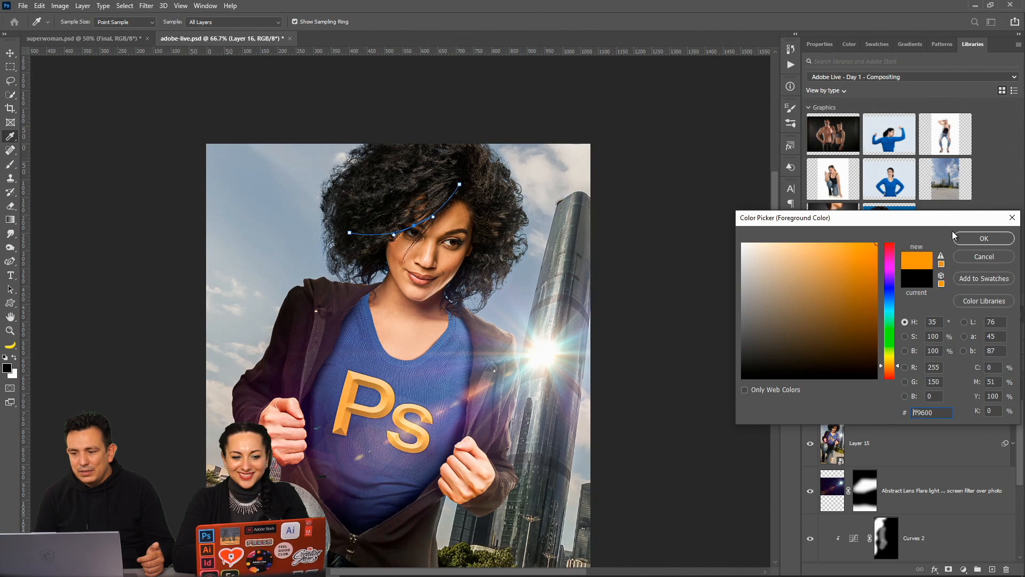
left_click(984, 241)
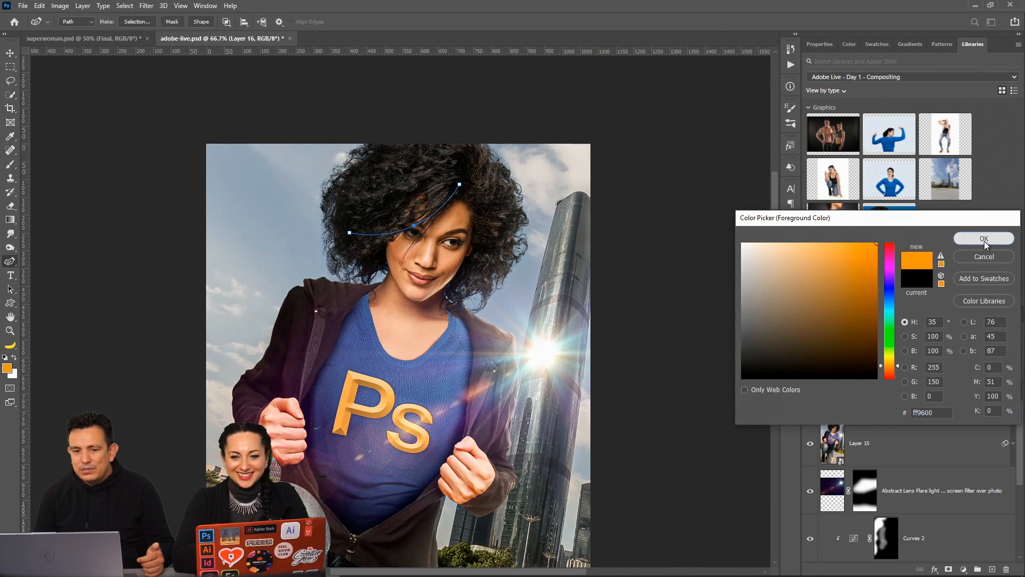
Try rendering multiple one-direction flames along the path with the Flame filter, and undo them
left_click(146, 6)
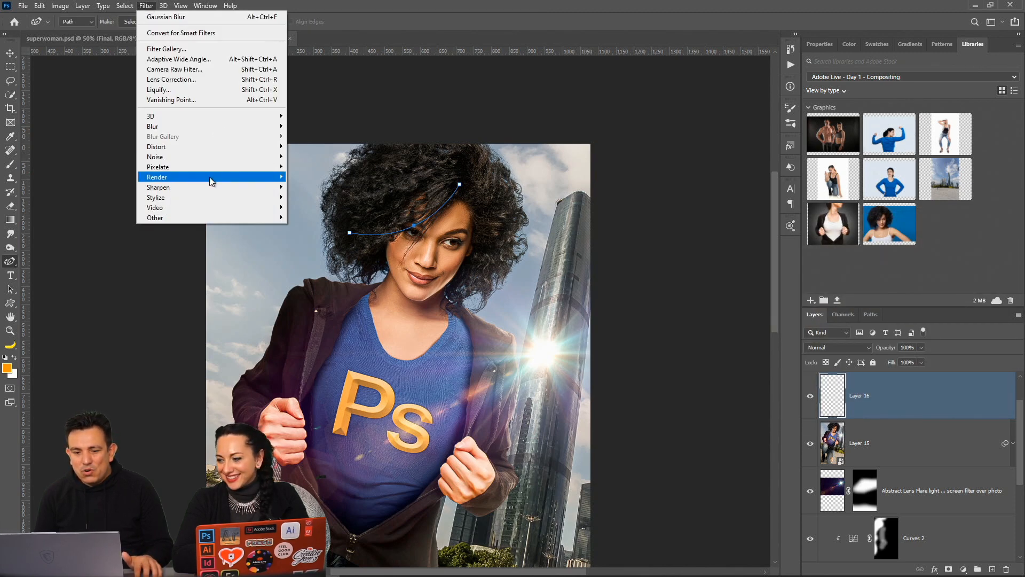
mouse_move(209, 177)
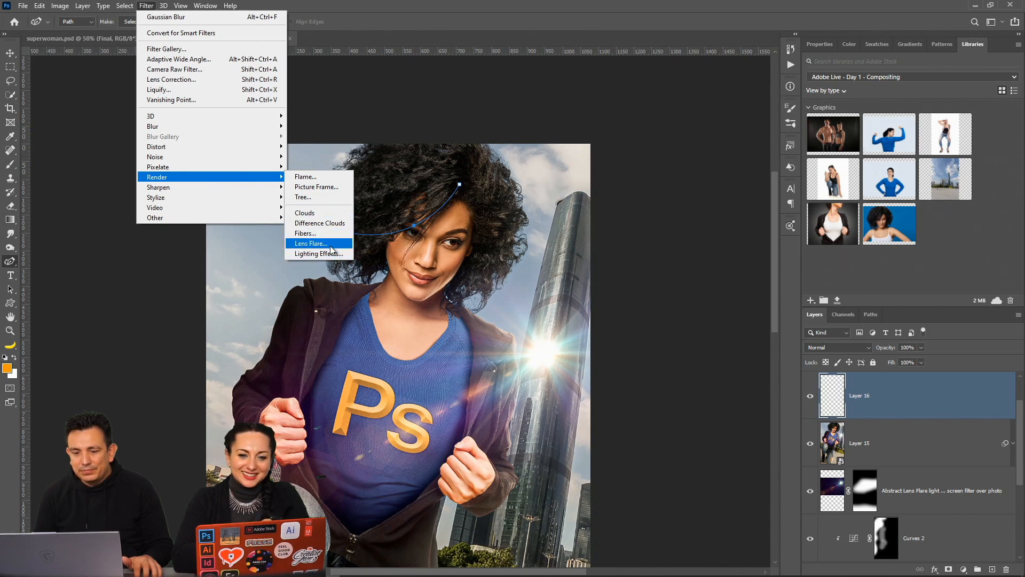
left_click(314, 177)
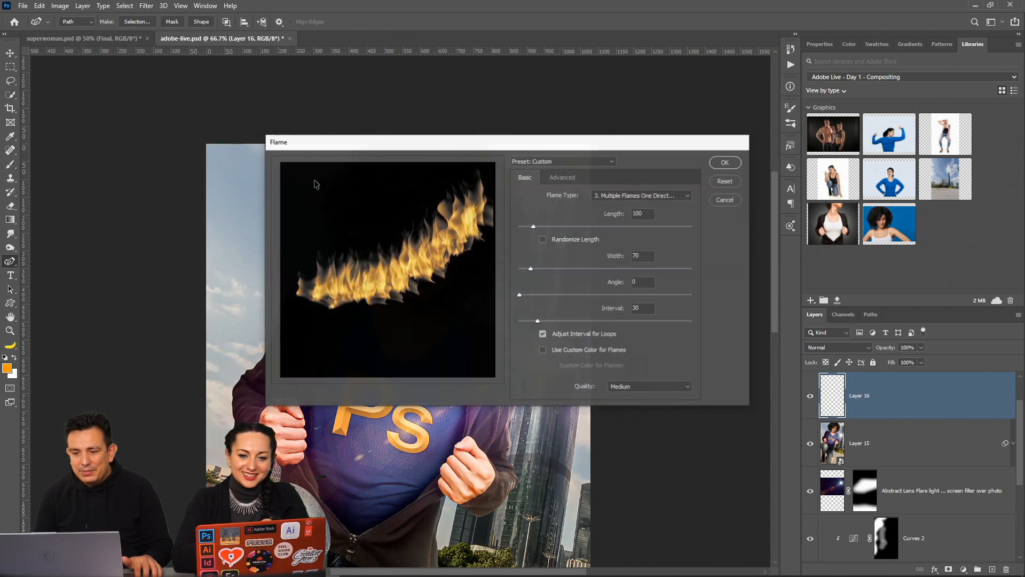
left_click(723, 163)
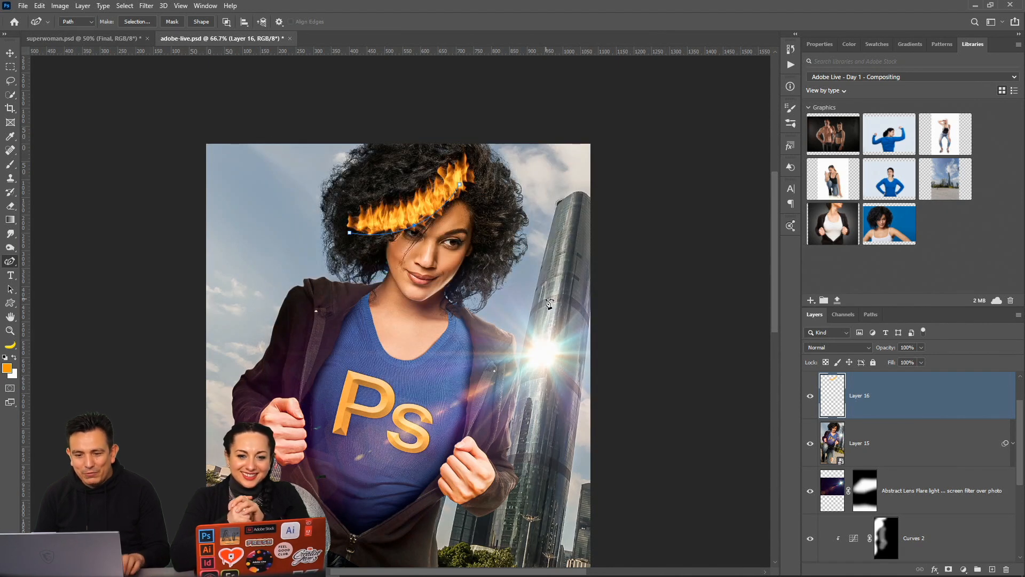
key("ctrl+z")
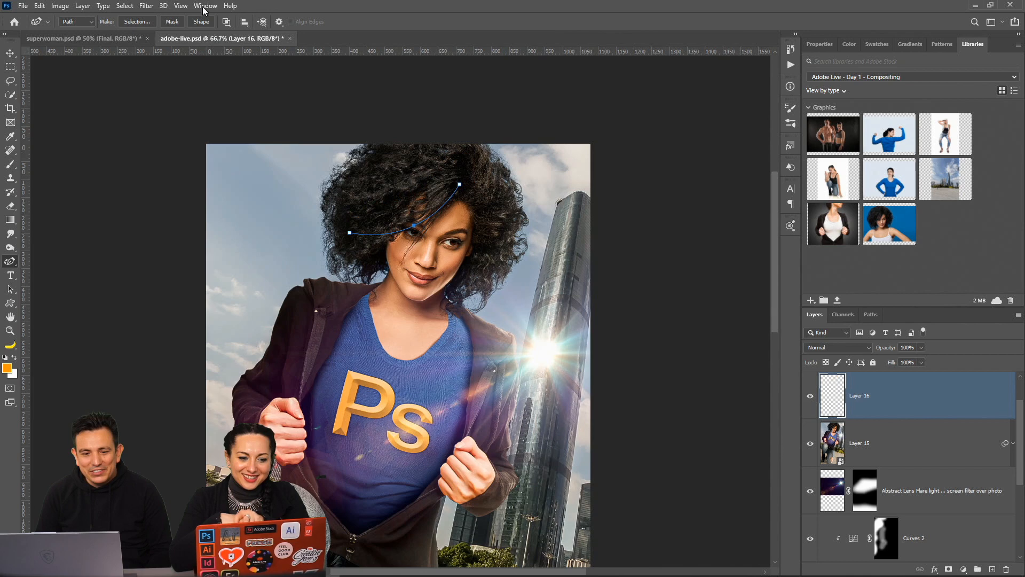
Render a flame along the path with the Flame filter, using the One Flame Along Path type
left_click(146, 6)
mouse_move(178, 179)
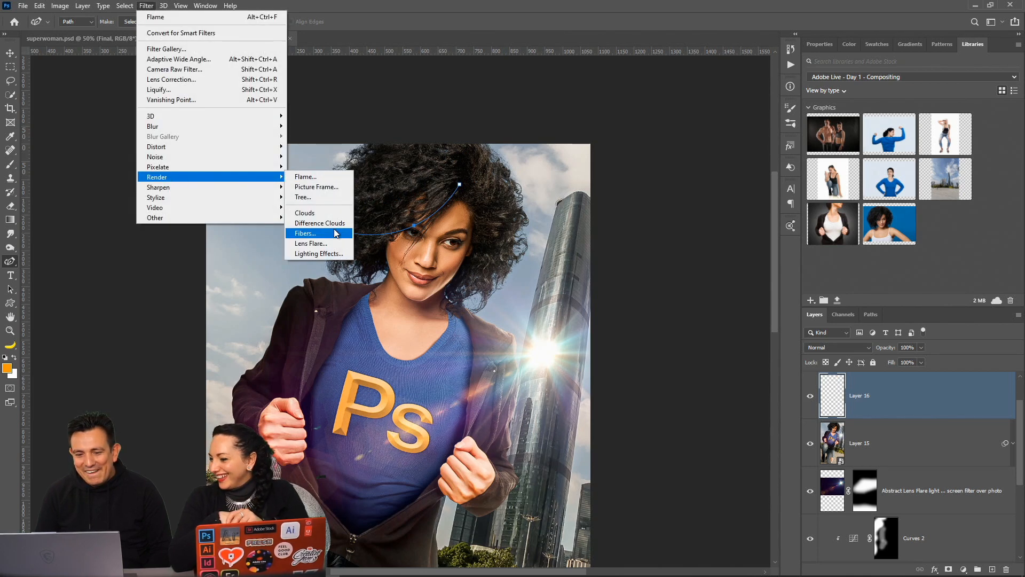
left_click(326, 178)
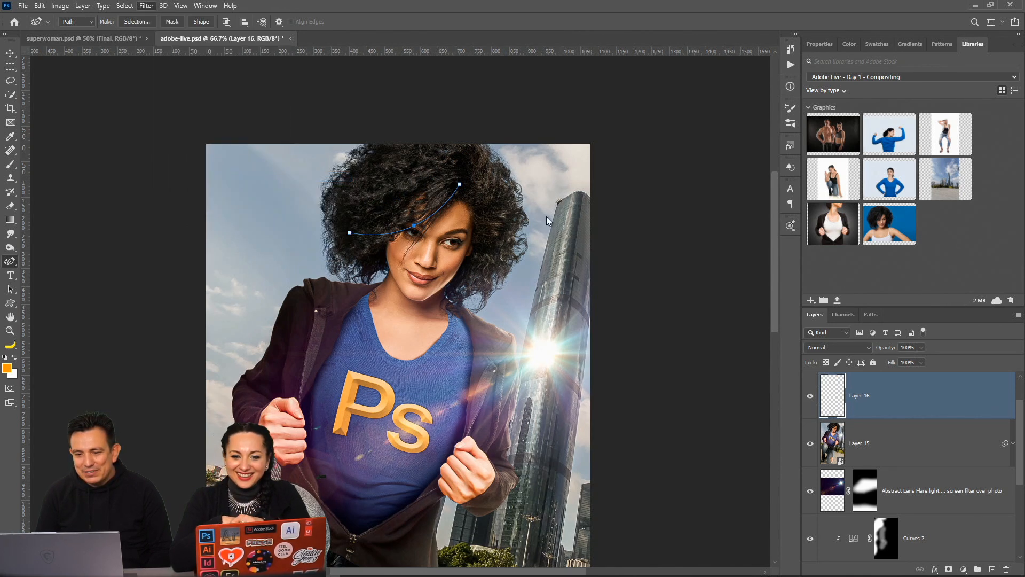
left_click(651, 197)
left_click(641, 204)
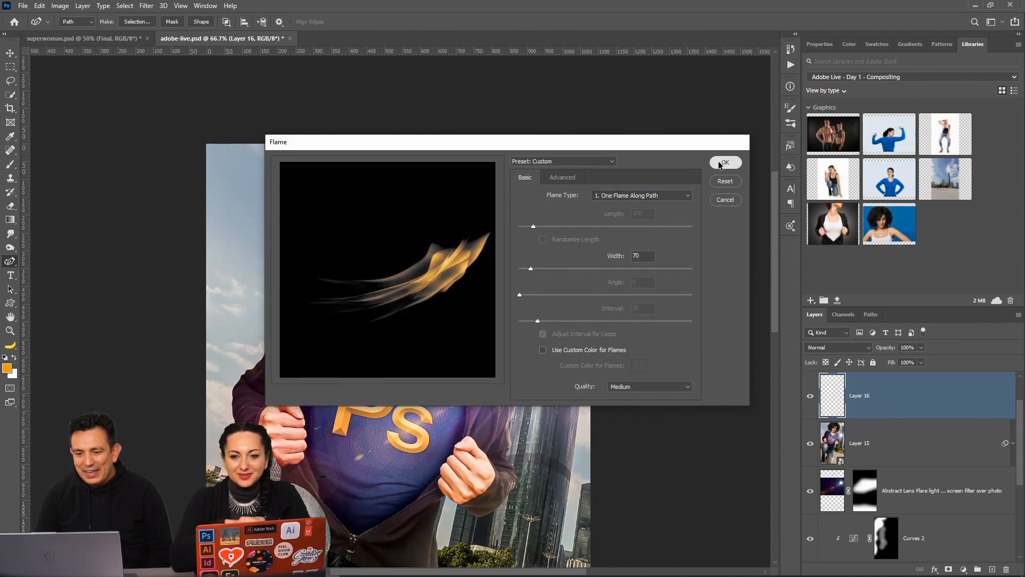
left_click(725, 162)
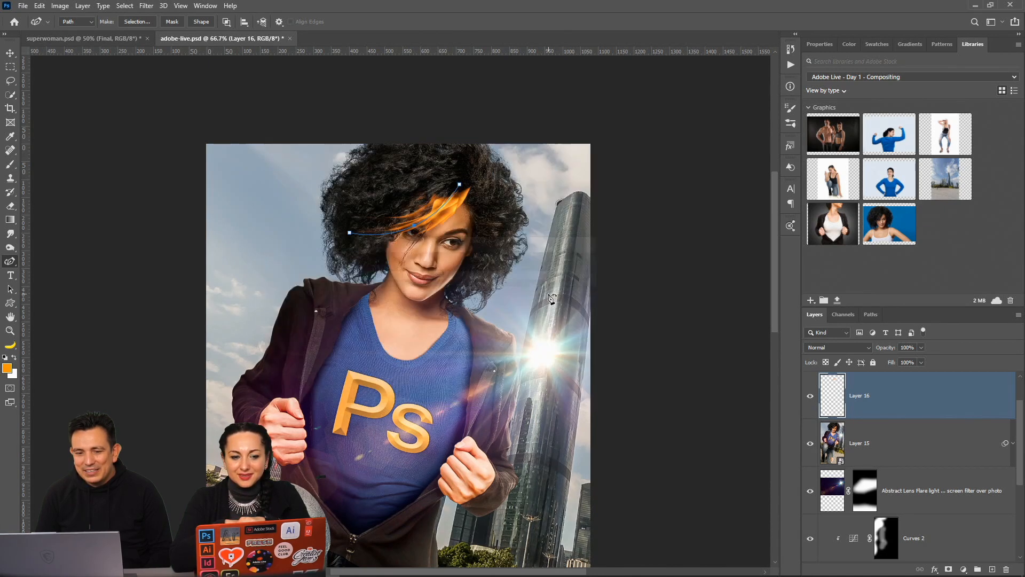
Duplicate the flame layer, stretch and rotate the copy, and place it over the left side of the hair
left_click(10, 66)
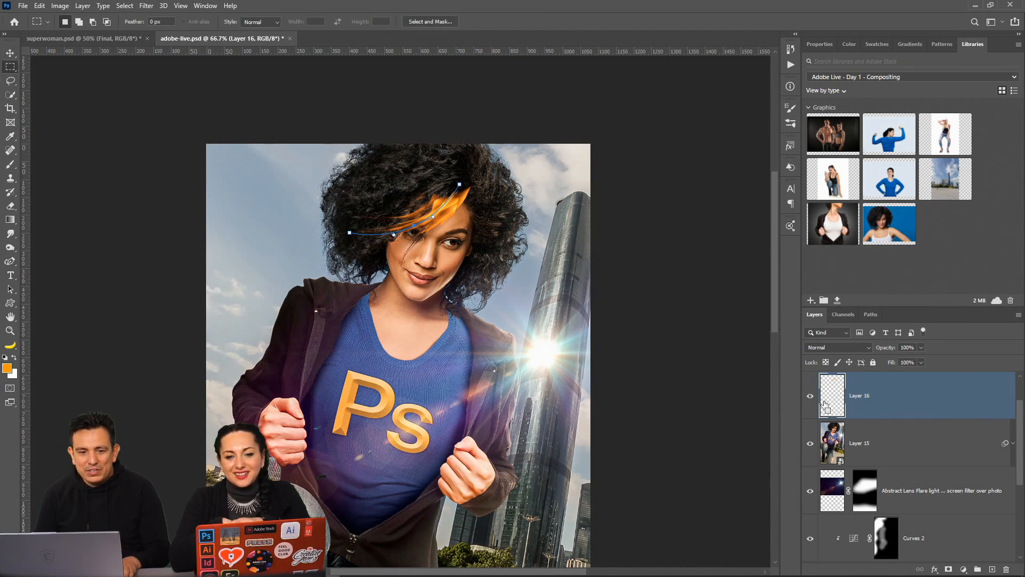
key("ctrl+j")
key("v")
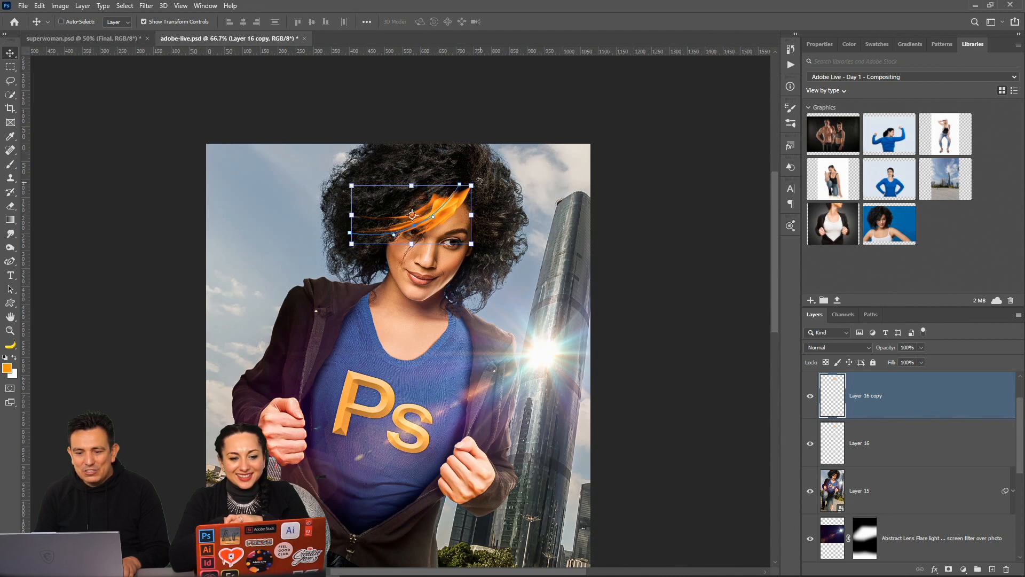
left_click_drag(351, 215, 310, 215)
left_click_drag(412, 216, 389, 206)
left_click_drag(464, 160, 490, 227)
key("Return")
Add a second flame copy, rotated by -109.76°, falling along the right side of the face
left_click_drag(553, 187, 401, 157)
left_click_drag(464, 215, 507, 260)
left_click(487, 216)
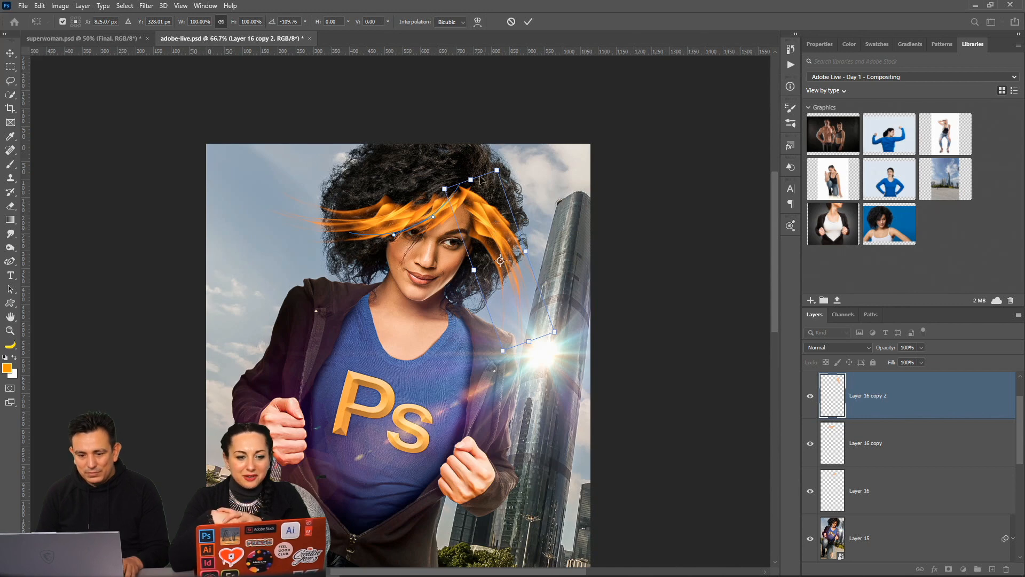
left_click(528, 22)
Add a third flame copy, rotated by -36°, sweeping outward over the right side of the hair
left_click_drag(499, 235, 492, 190)
left_click_drag(548, 297, 582, 254)
left_click_drag(517, 233, 541, 237)
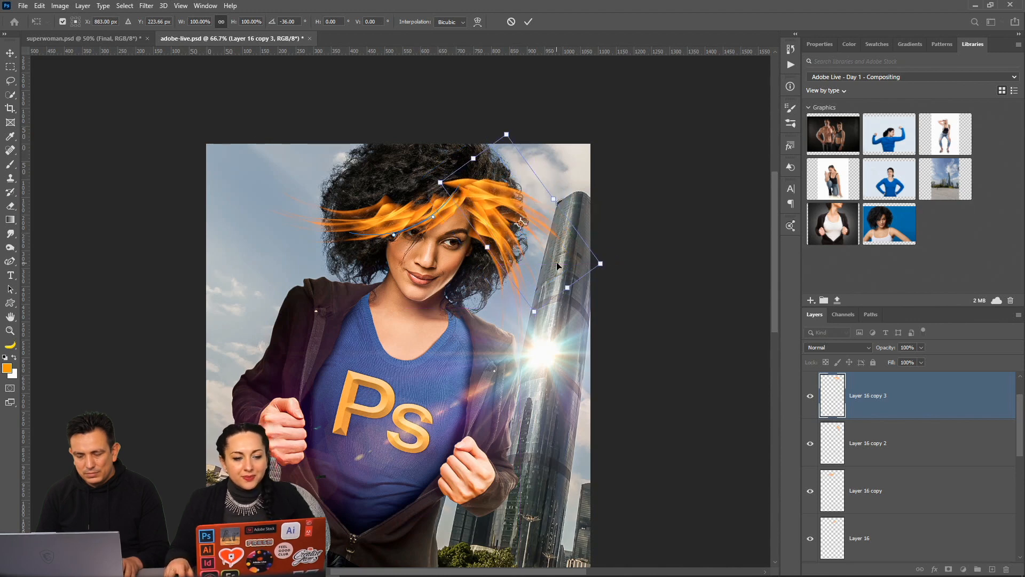
key("alt+space")
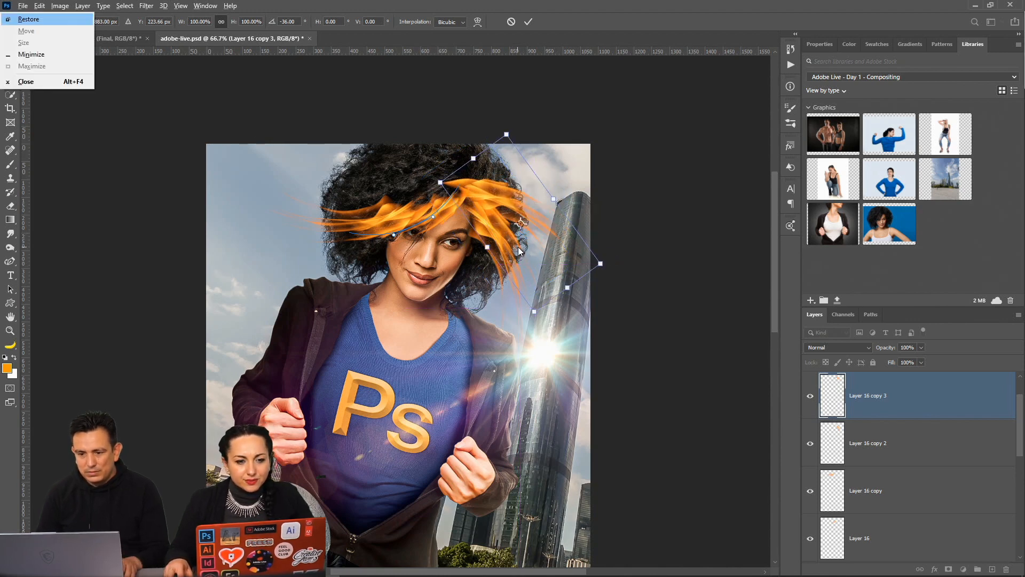
left_click(528, 22)
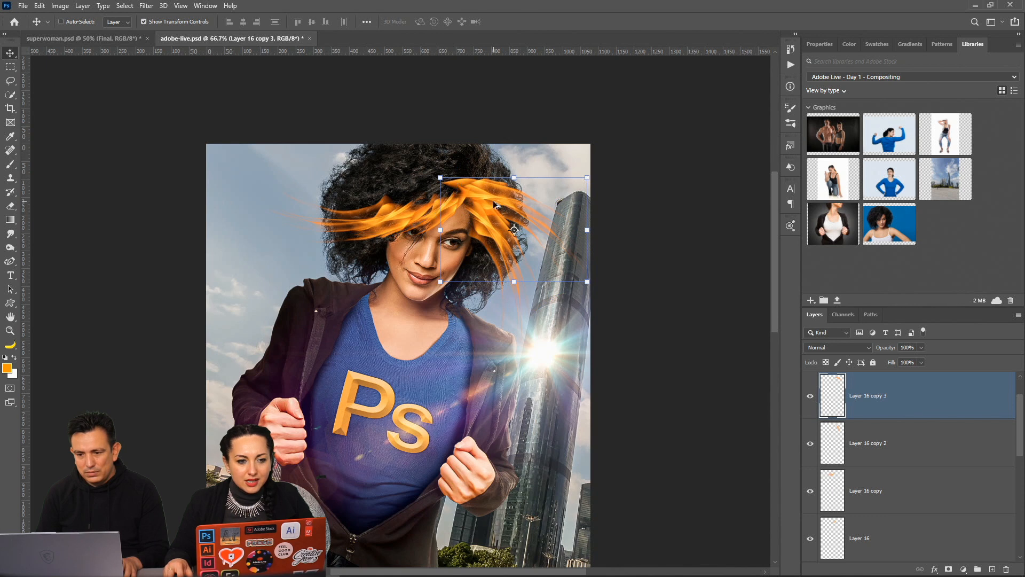
Add a fourth flame copy at the upper right of the hair, rotated by -52.67° and scaled to 120.99%
left_click_drag(494, 204, 472, 176, "alt")
left_click_drag(579, 145, 494, 129)
left_click_drag(487, 201, 505, 168)
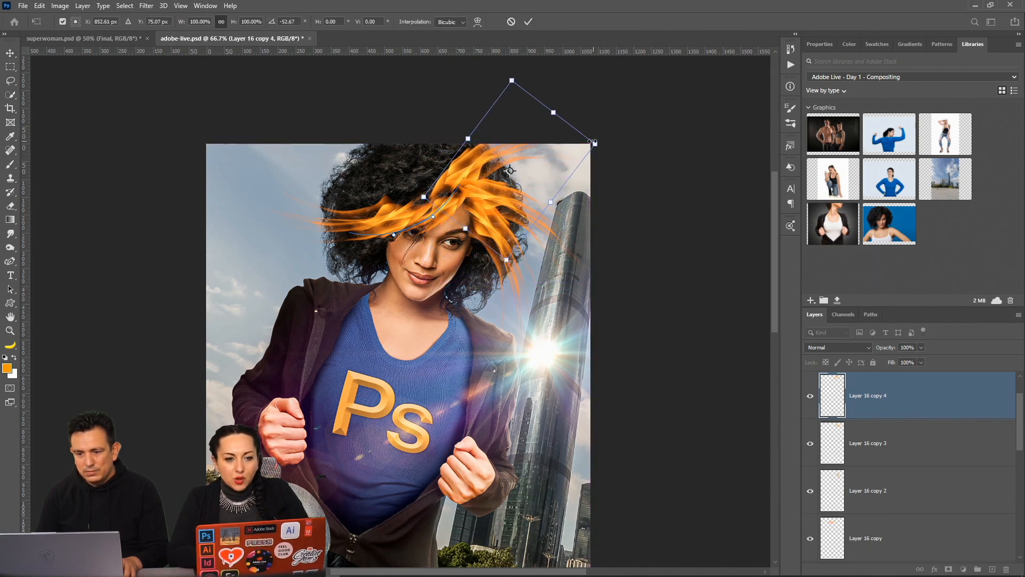
left_click_drag(598, 144, 637, 131)
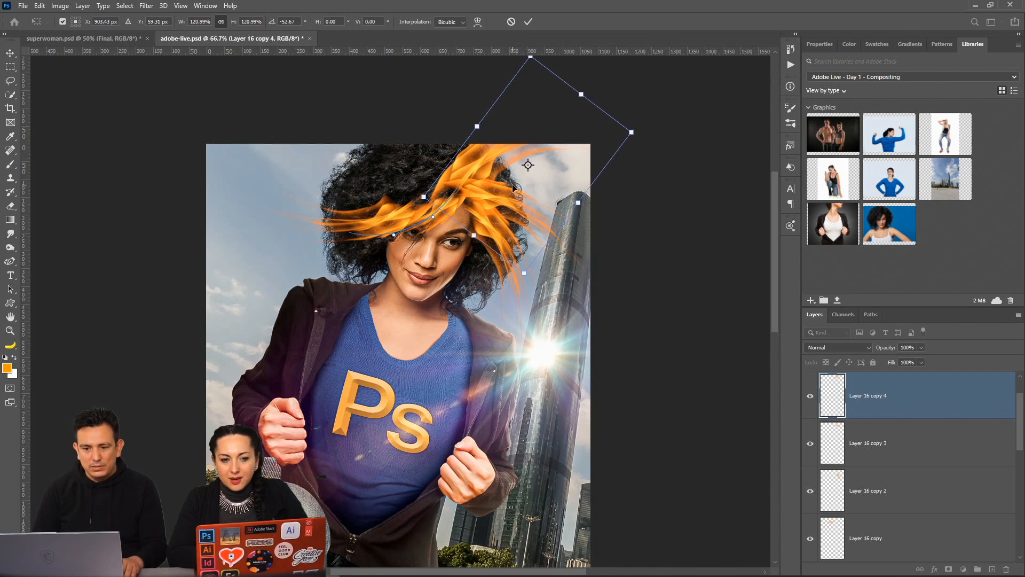
key("Return")
Add a fifth flame copy, rotated to point right, filling the gap between the upper-right strands
left_click_drag(471, 175, 506, 180, "alt")
left_click_drag(668, 106, 678, 152)
left_click_drag(602, 151, 563, 184)
key("Return")
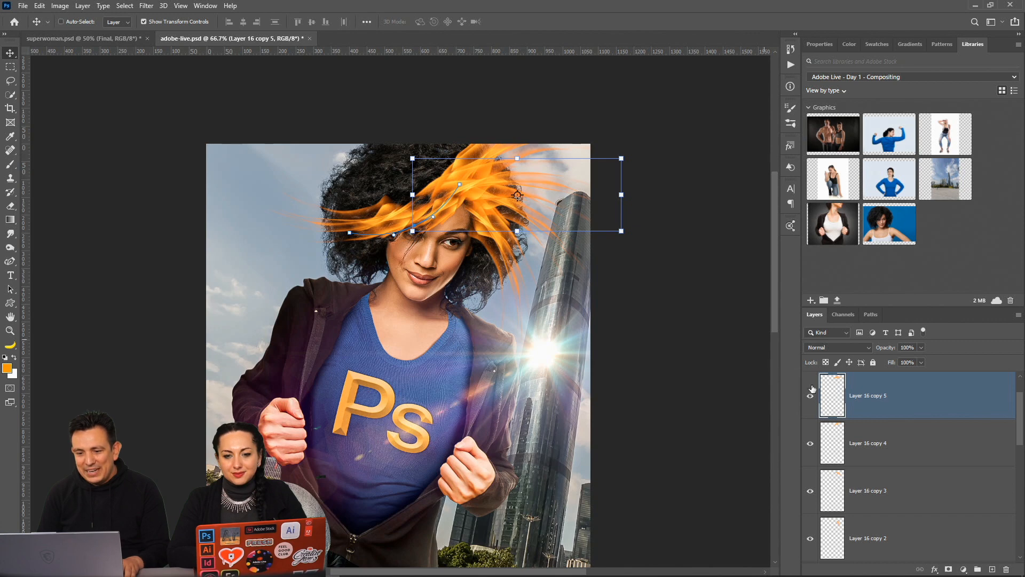
Duplicate the three newest flame layers, flip the copies horizontally and move them over the left side of the hair
left_click(864, 485, "shift")
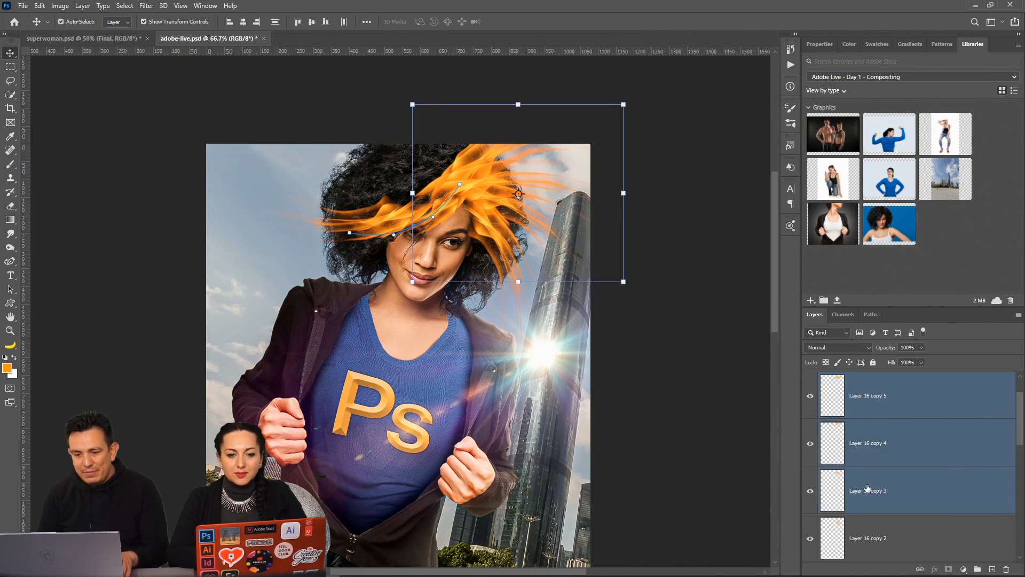
key("ctrl+j")
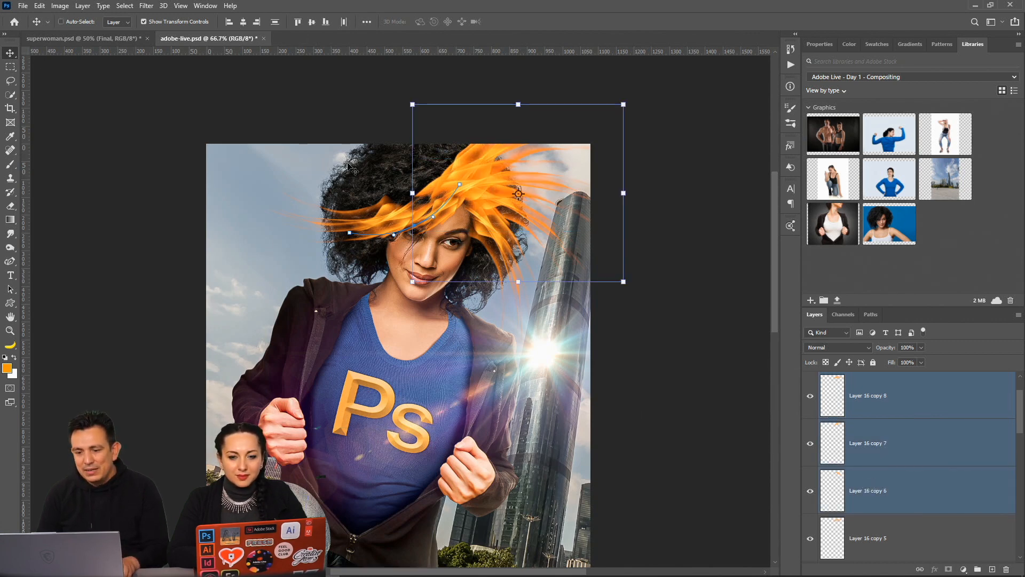
right_click(472, 183)
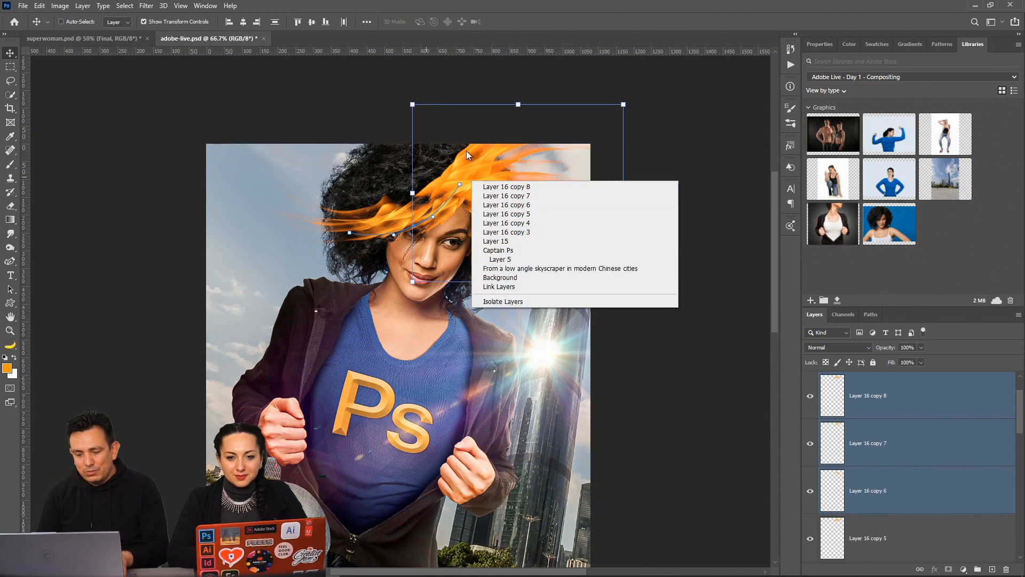
key("Escape")
key("ctrl+t")
right_click(465, 168)
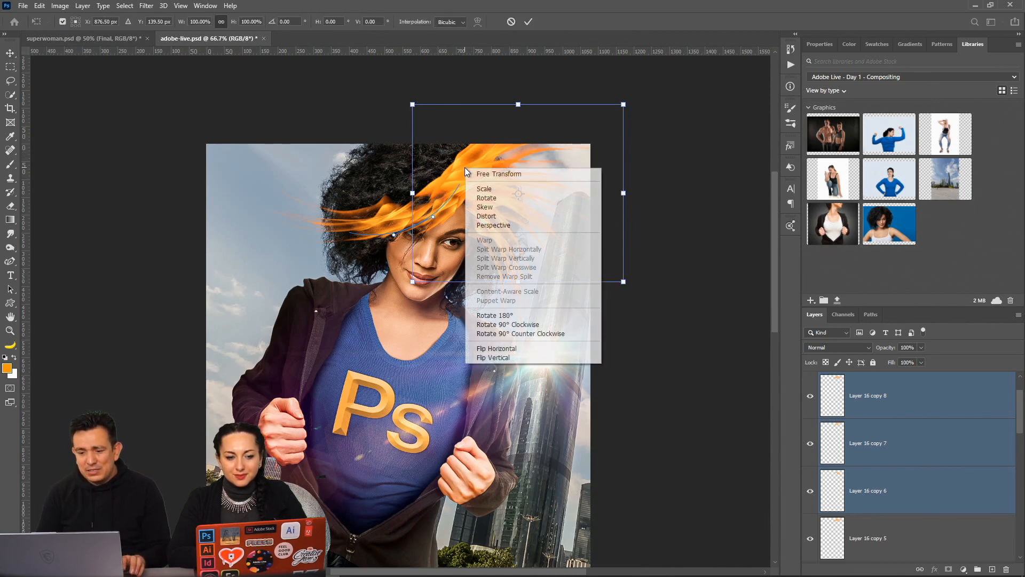
left_click(490, 349)
left_click_drag(548, 183, 431, 181)
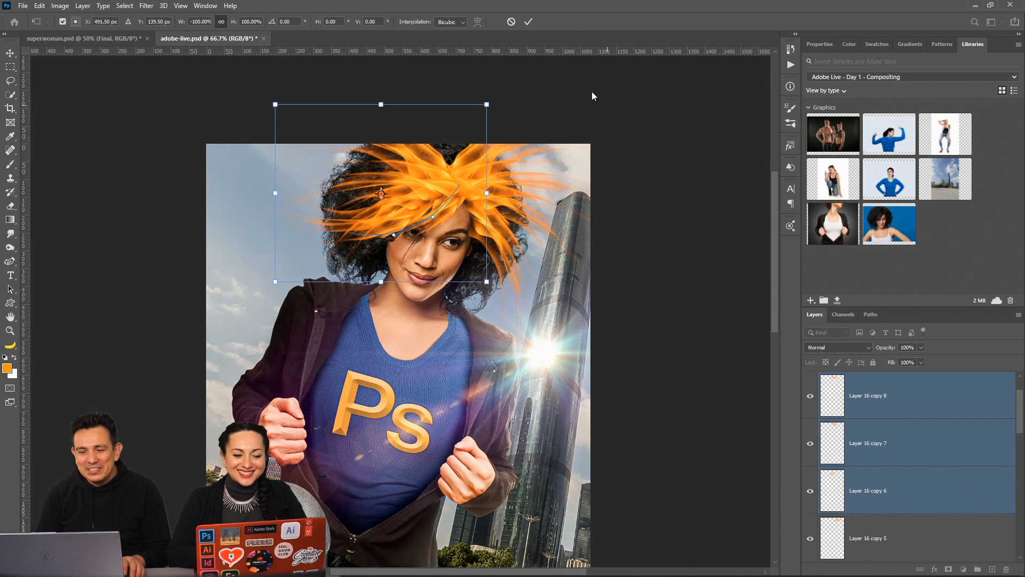
left_click(529, 22)
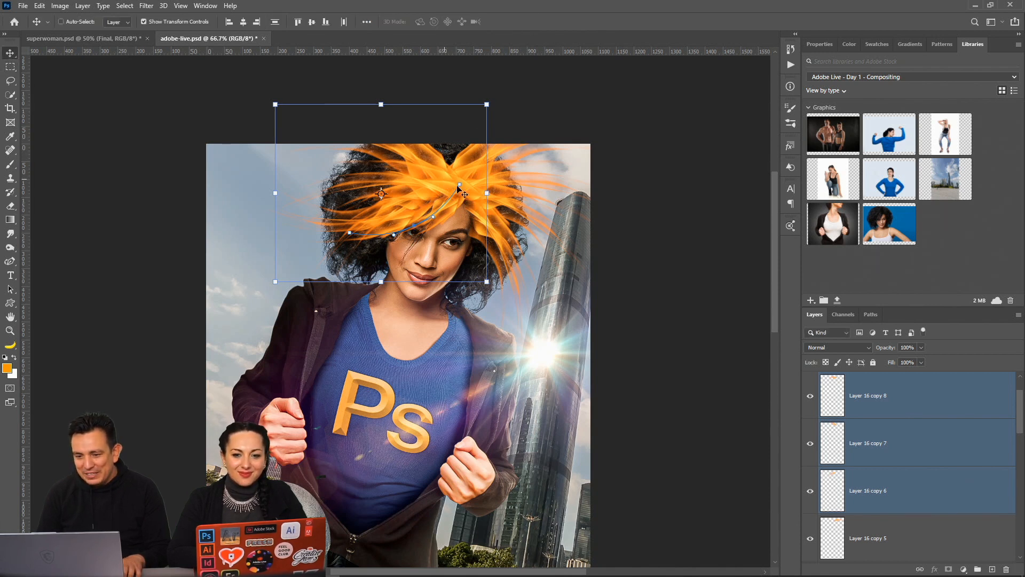
Move the topmost mirrored flame strand up to the crown and rotate flames to cover the hair's upper left
left_click(881, 406)
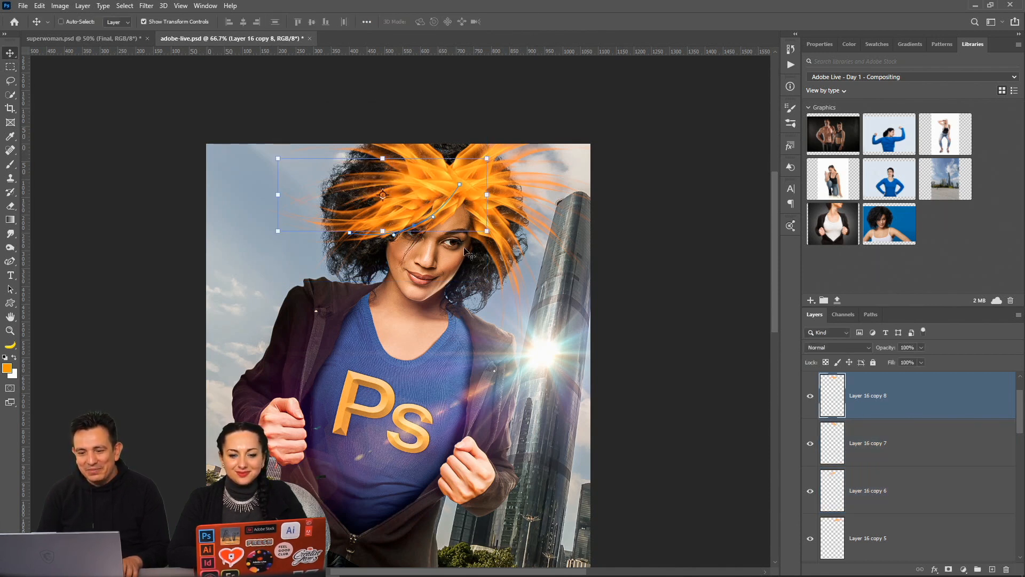
left_click_drag(415, 195, 418, 157)
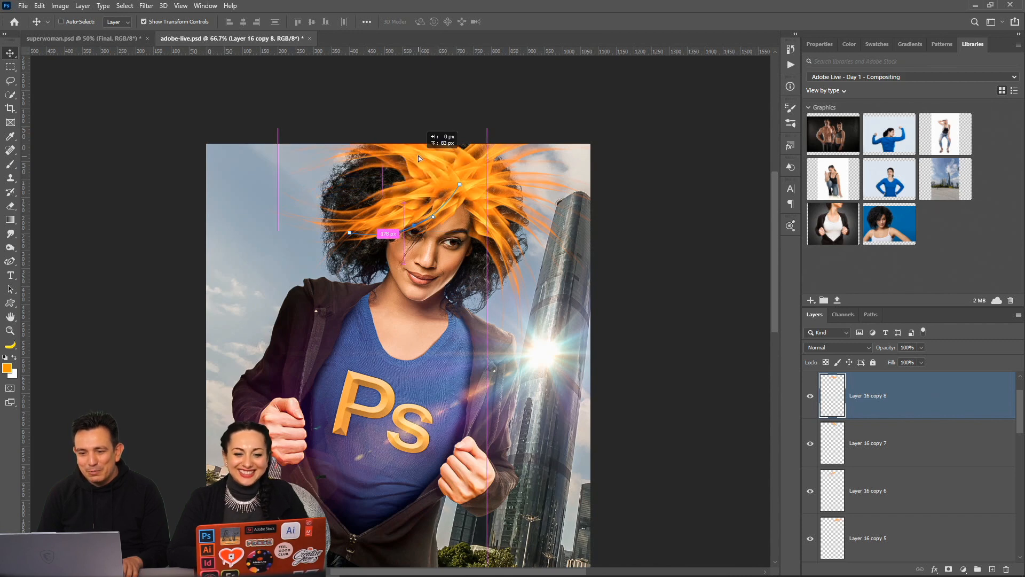
left_click_drag(494, 124, 456, 251)
left_click_drag(410, 222, 376, 201)
key("Return")
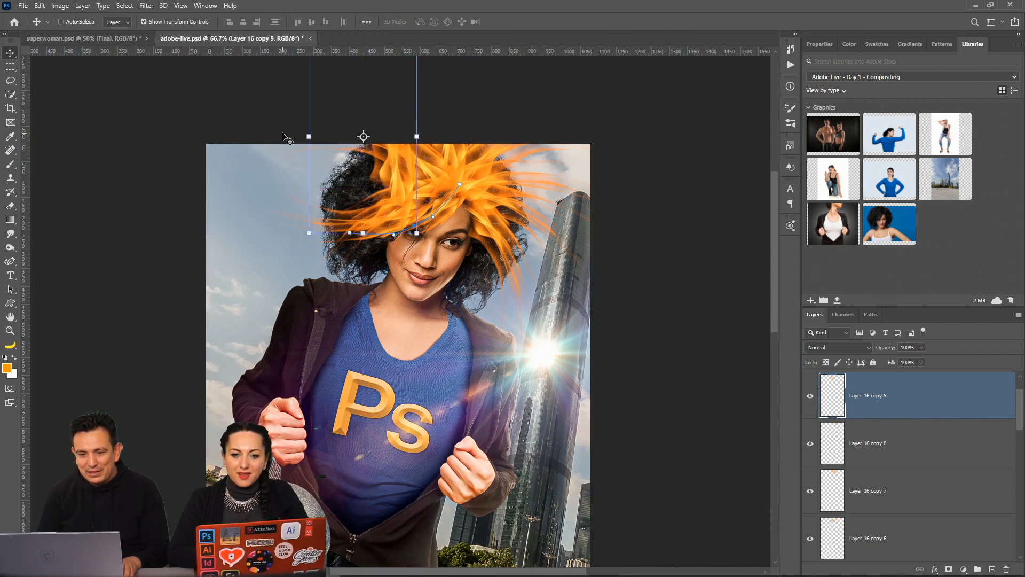
Add another flame strand and rotate it outward to fill the left side of the hair
left_click_drag(301, 138, 354, 201)
left_click_drag(423, 124, 395, 194)
left_click_drag(336, 207, 369, 265)
key("Return")
Duplicate the newest flame strand, flip the copy vertically and place it lower, beside the left cheek
key("ctrl+j")
right_click(389, 256)
left_click(374, 266)
key("ctrl+t")
right_click(379, 271)
left_click(428, 460)
left_click_drag(415, 217, 383, 277)
key("Return")
key("ctrl+t")
right_click(345, 272)
left_click(325, 267)
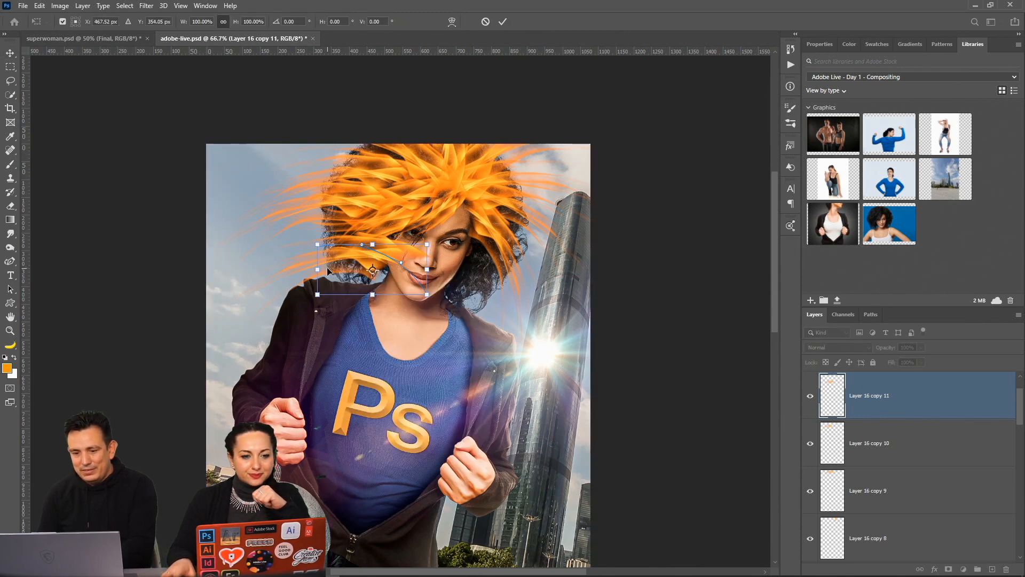
key("Escape")
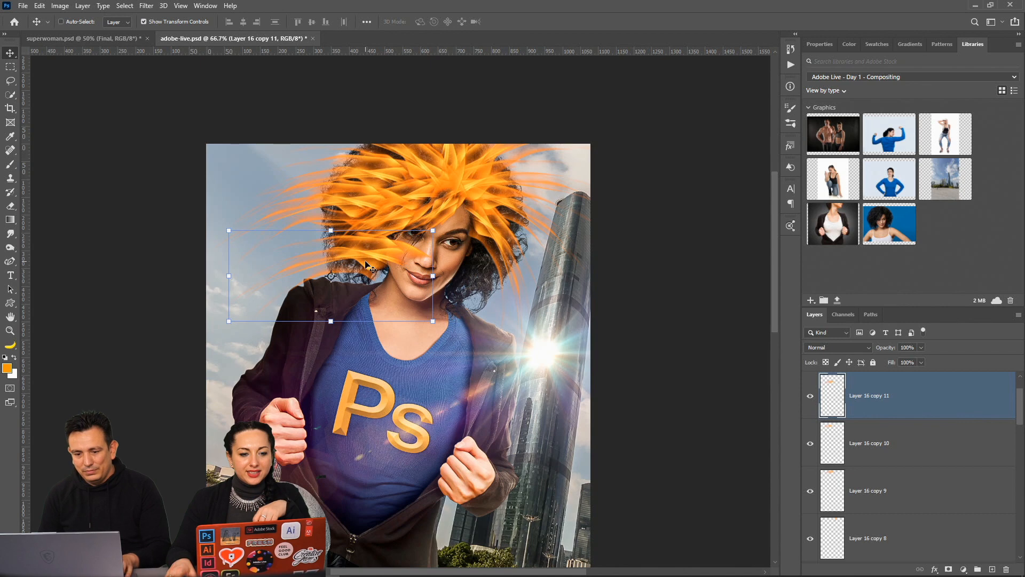
Flip the newest flame strand vertically and move it up and outward to cover the lower left side of the hair
key("ctrl+t")
right_click(367, 264)
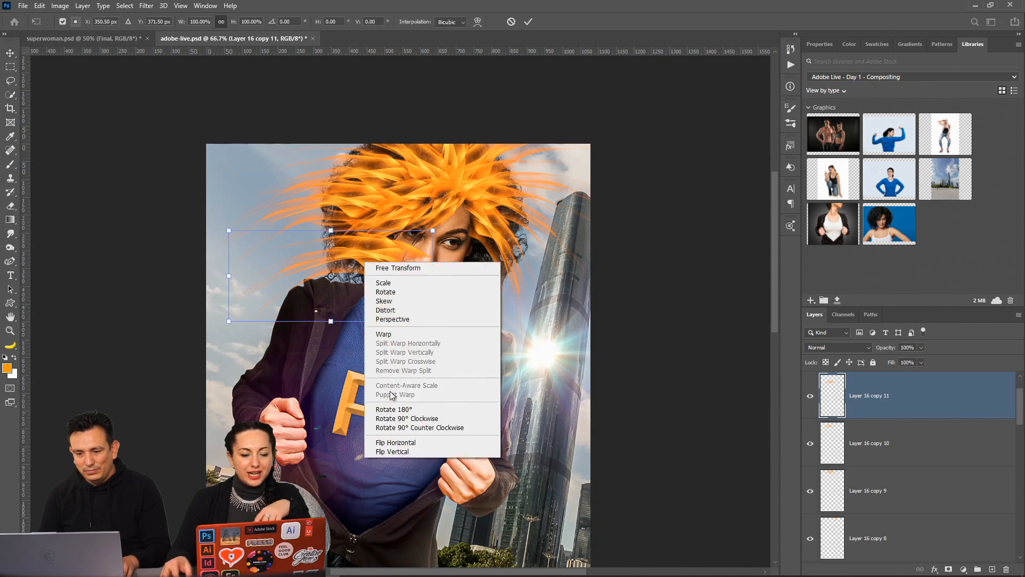
left_click(406, 450)
left_click_drag(382, 308, 361, 260)
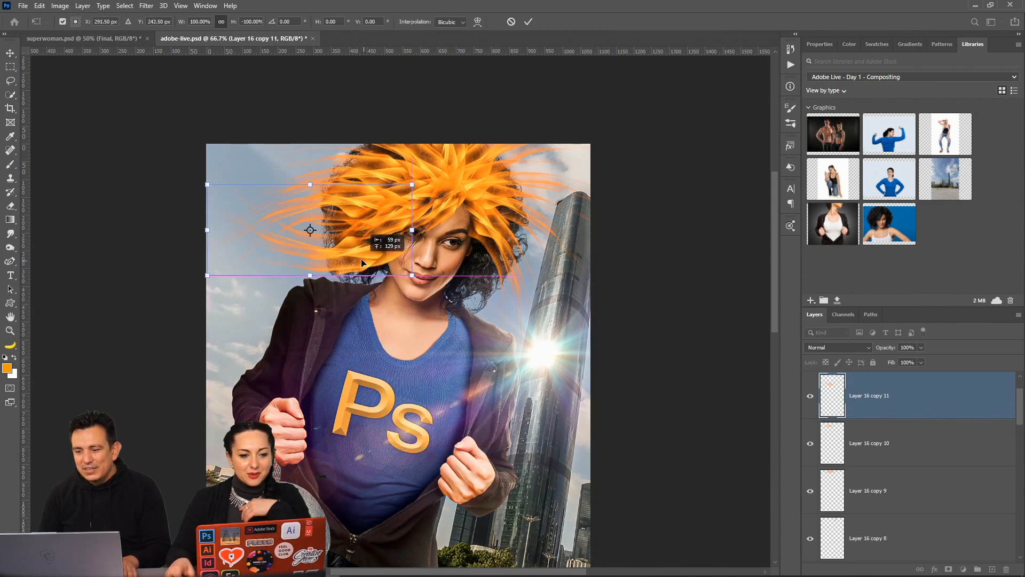
key("Return")
Merge all the flame strand layers above Layer 15 into a single layer
scroll(884, 477, "down", 1)
left_click(882, 479)
scroll(880, 481, "down", 9)
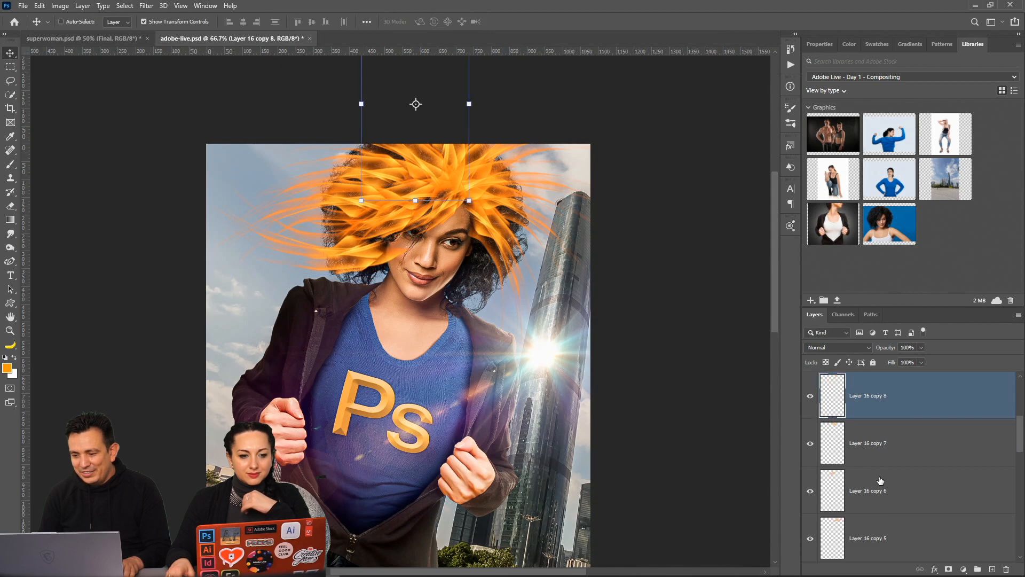
left_click(892, 451, "shift")
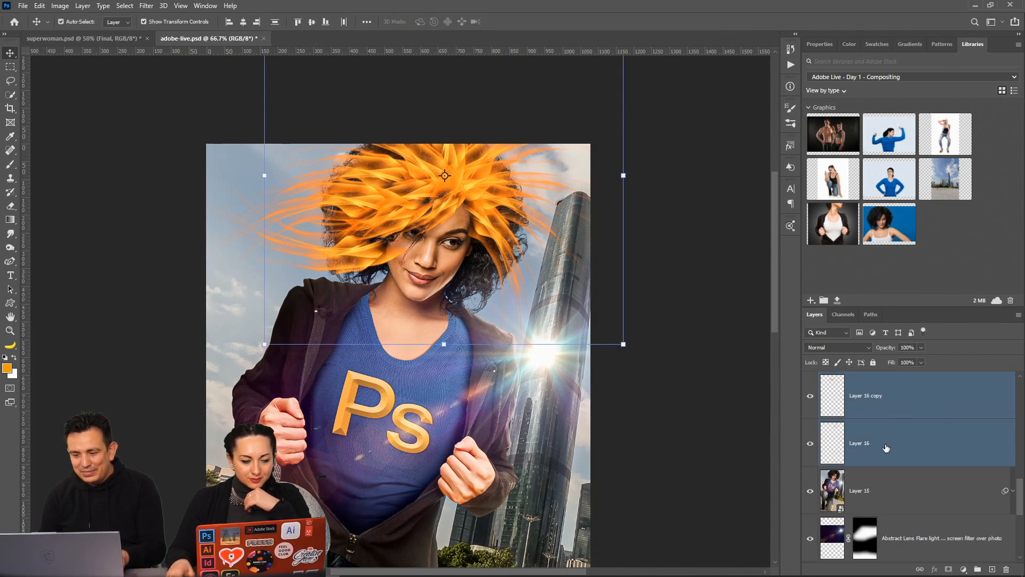
key("ctrl+r")
scroll(884, 449, "down", 5)
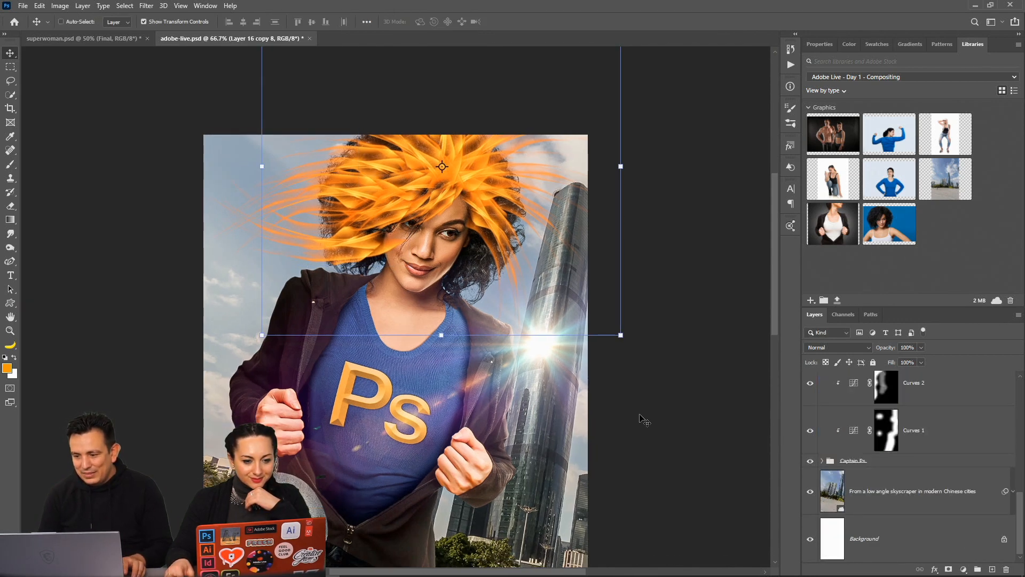
key("ctrl+r")
scroll(872, 427, "up", 8)
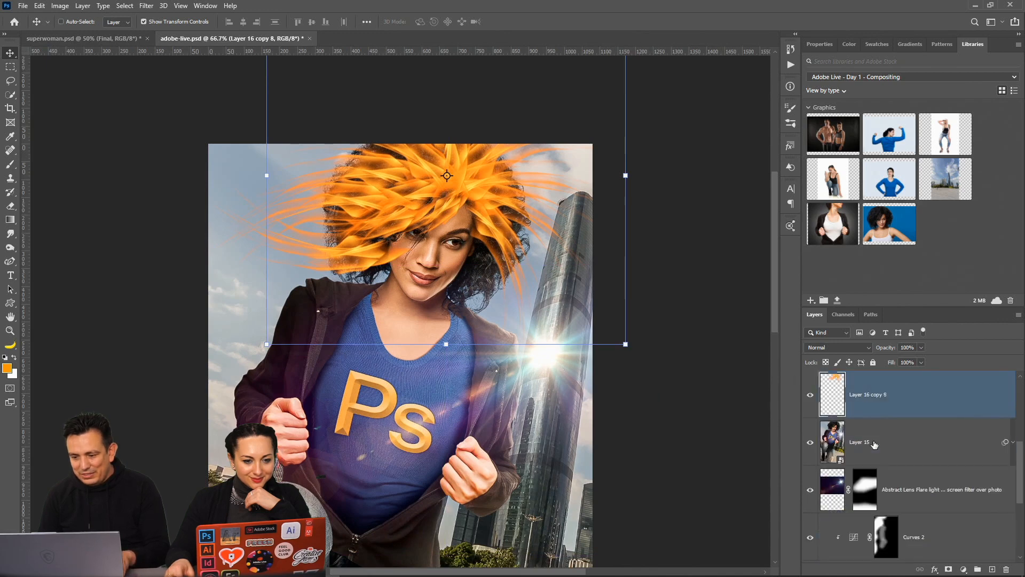
left_click(872, 404, "shift")
key("ctrl+e")
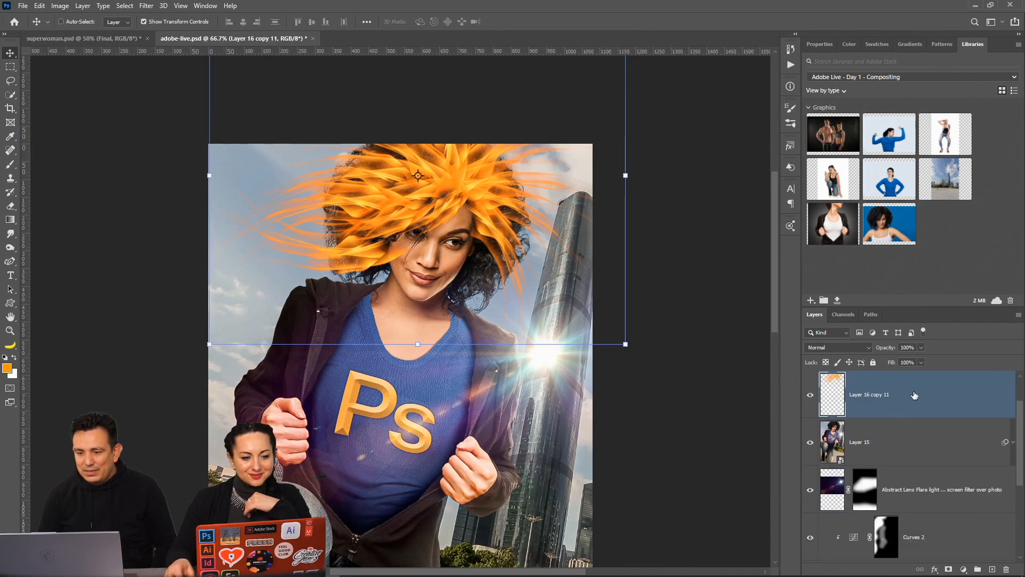
Add an Outer Glow to the merged flame layer: Overlay blend mode, white colour, 89% opacity and 40 px size
double_click(957, 401)
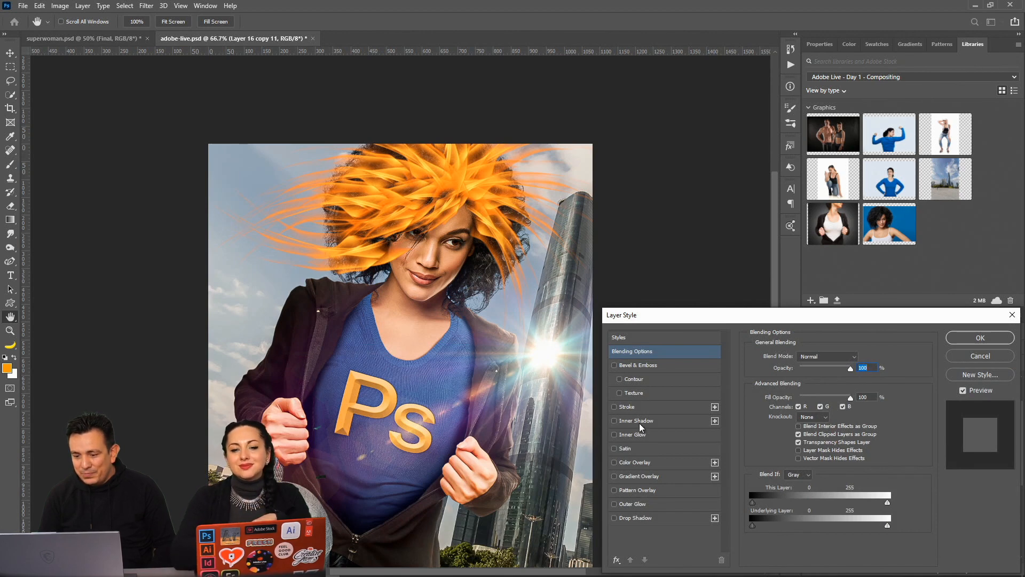
left_click(633, 504)
left_click(811, 356)
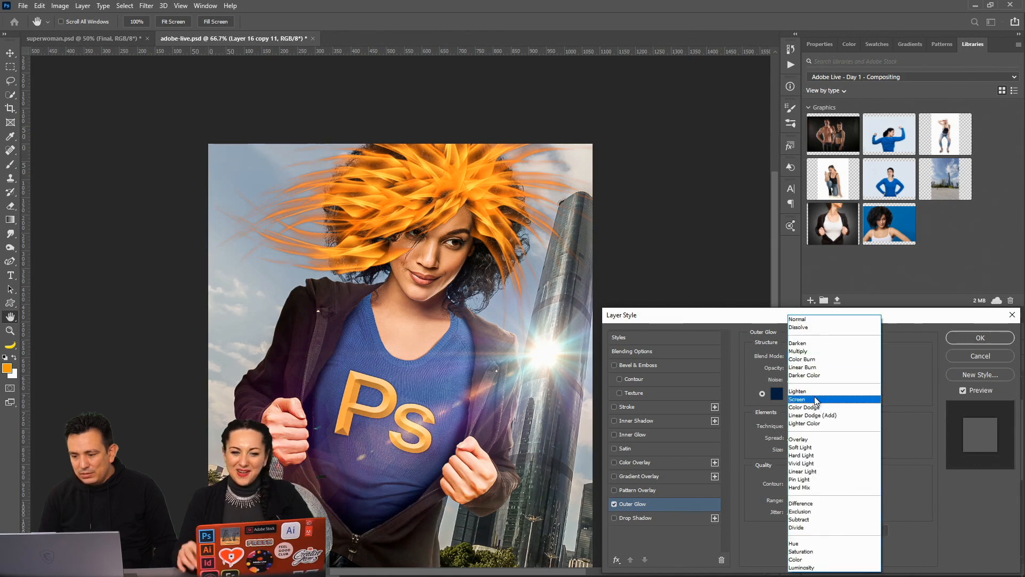
left_click(816, 440)
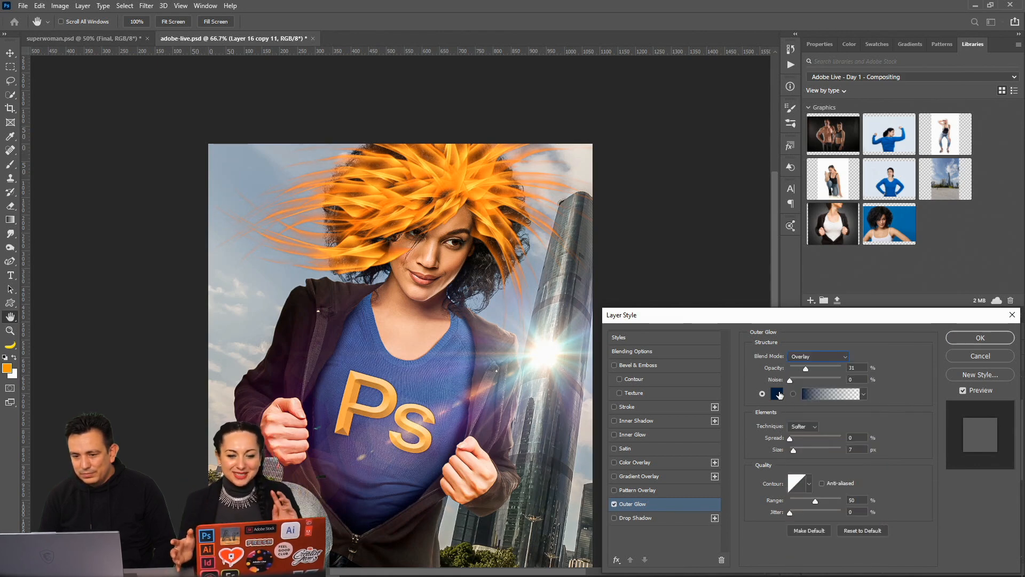
left_click(777, 394)
left_click_drag(748, 251, 699, 196)
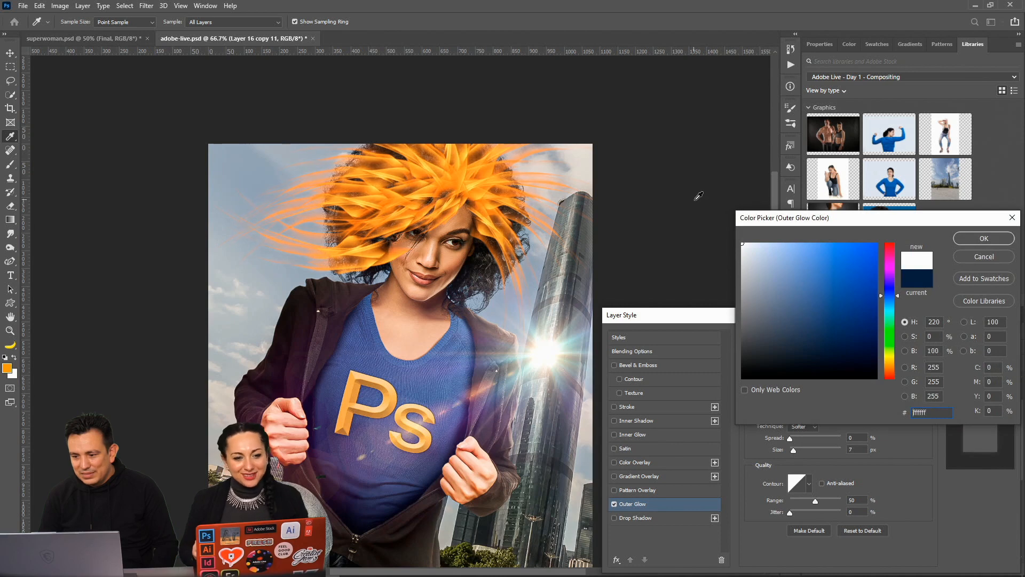
left_click(986, 239)
left_click_drag(794, 451, 803, 447)
left_click_drag(828, 369, 836, 367)
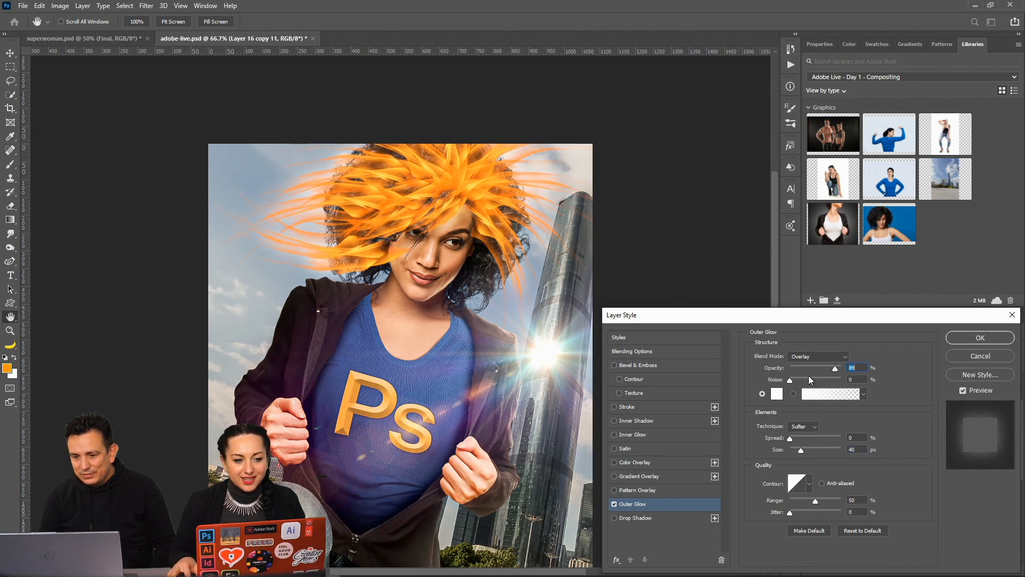
left_click(981, 337)
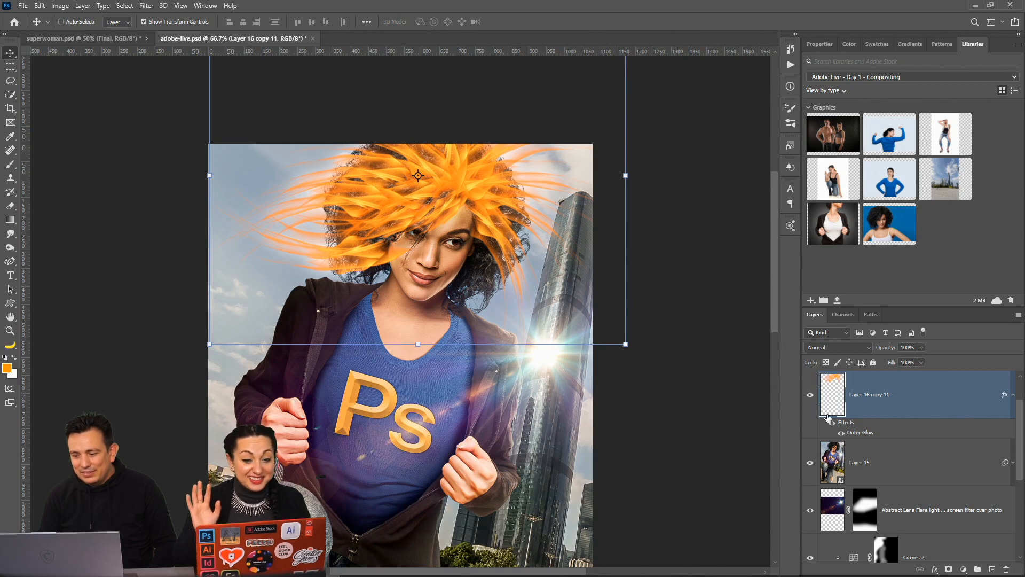
Add a Hue/Saturation adjustment clipped to the flame layer, with Hue at +14 and Saturation at -7
left_click(961, 570)
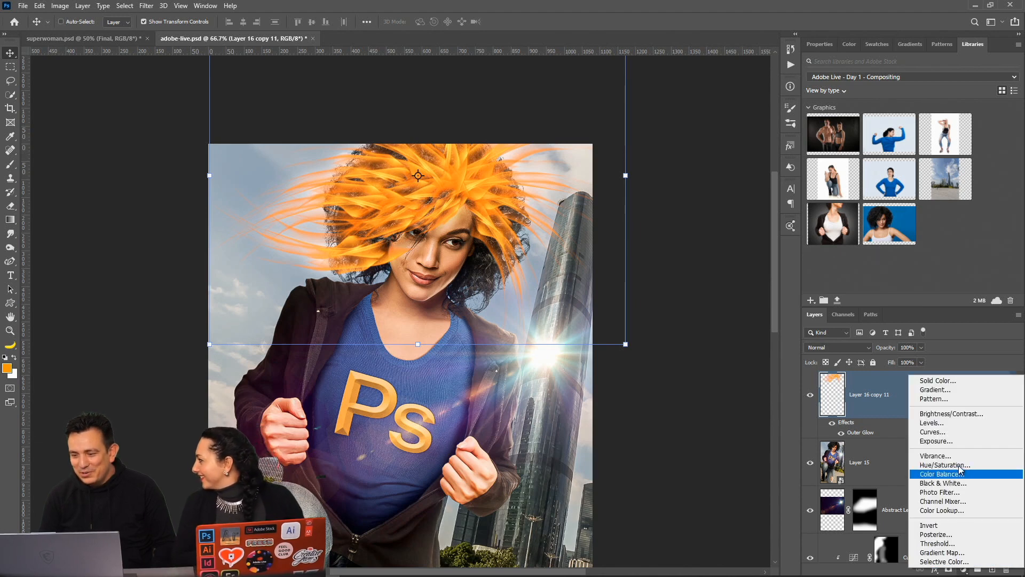
left_click(960, 467)
left_click(943, 299)
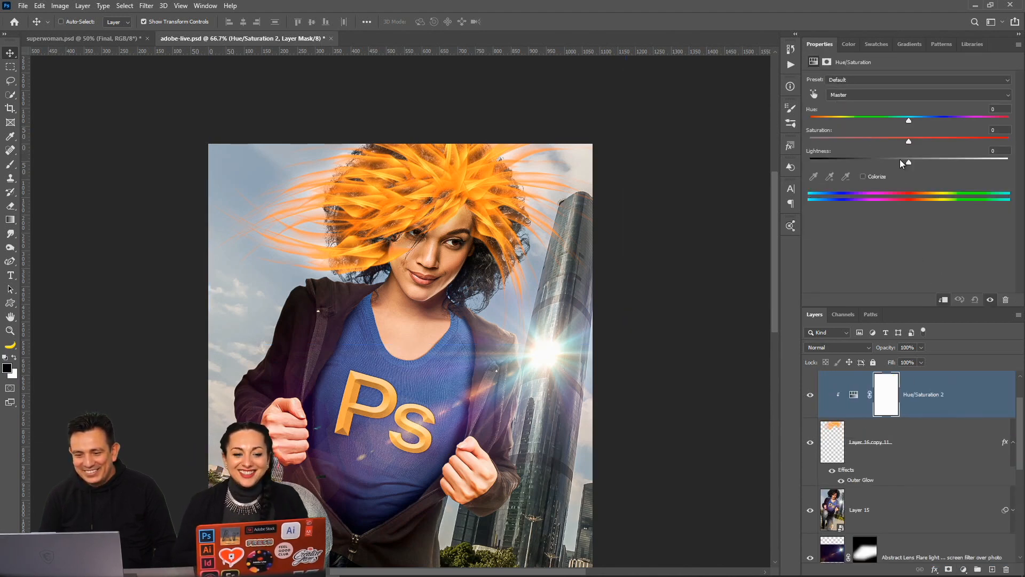
left_click_drag(909, 119, 934, 112)
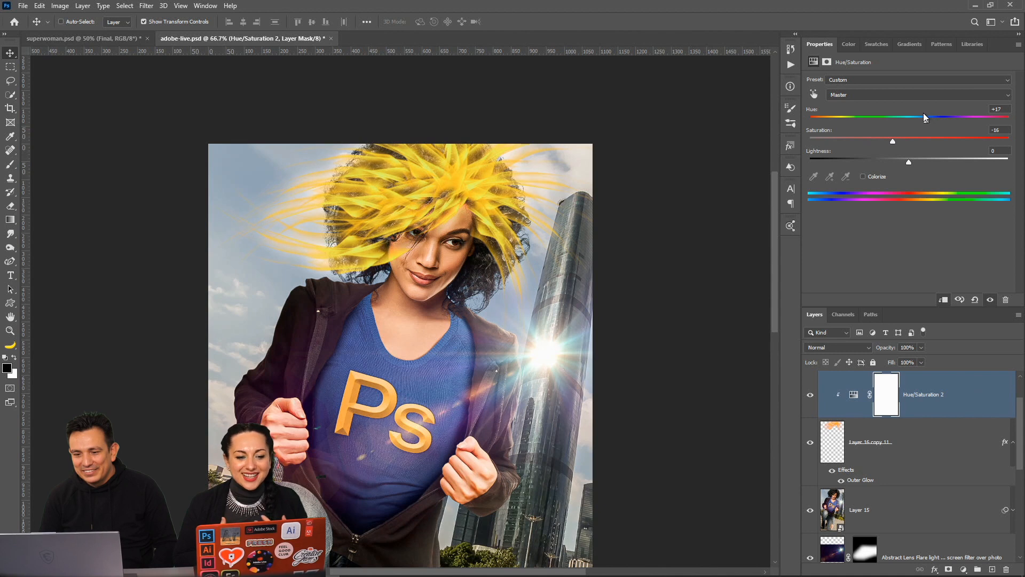
mouse_move(890, 141)
left_mouse_down()
mouse_move(870, 145)
mouse_move(903, 142)
left_mouse_up()
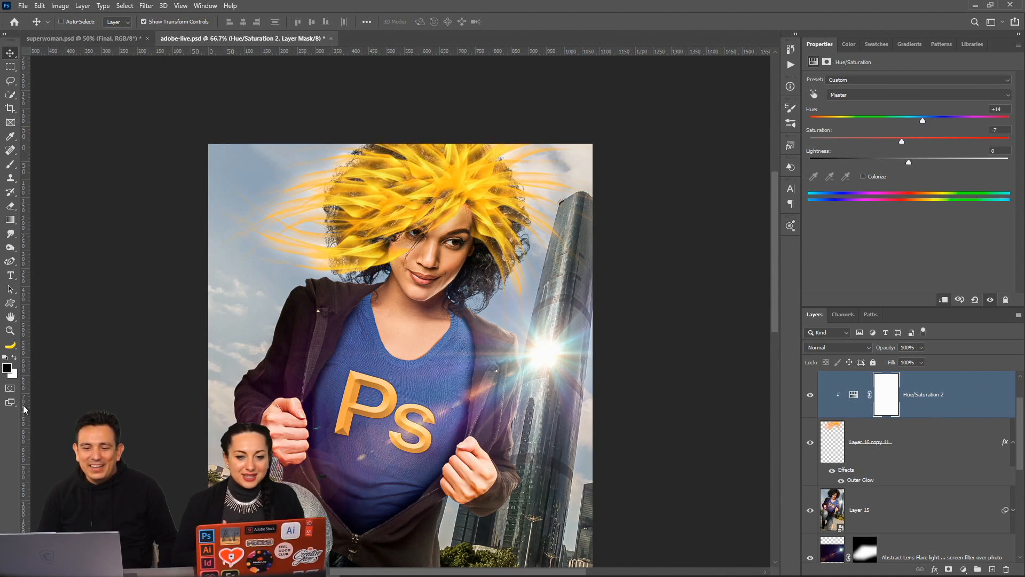
Hide the Hue/Saturation adjustment and leave the merged flame layer visible with the whole image in view
double_click(9, 332)
right_click(351, 273)
left_click(359, 279)
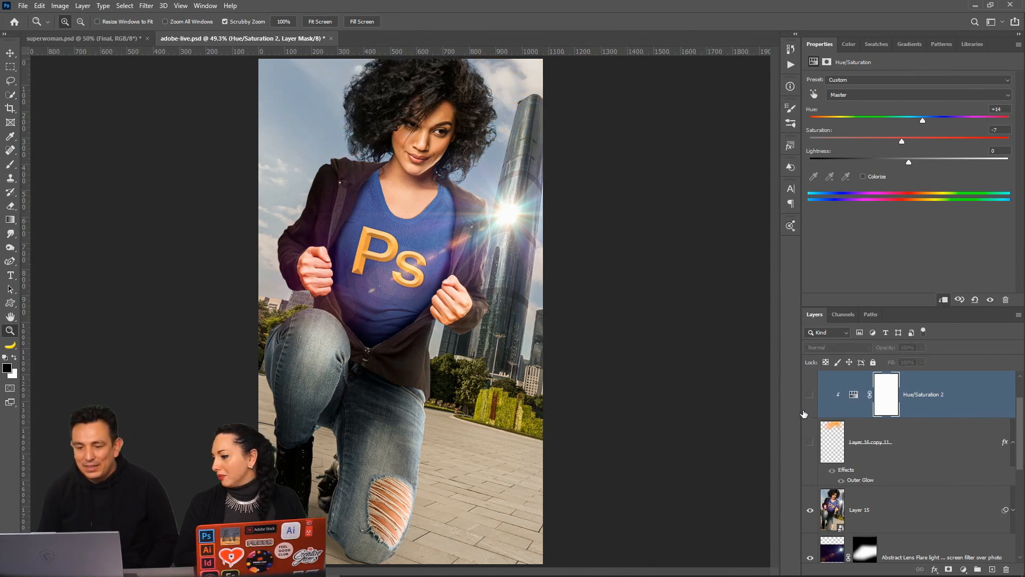
left_click(809, 443)
left_click_drag(800, 402, 799, 401)
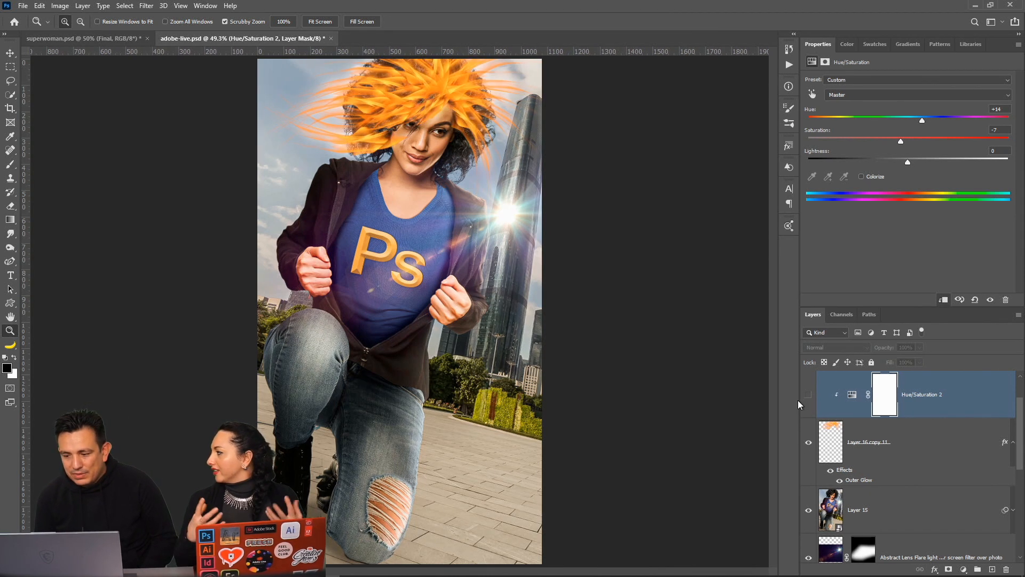
Toggle the merged flame layer to compare the image with and without flaming hair, and leave the layer hidden
left_click(911, 431)
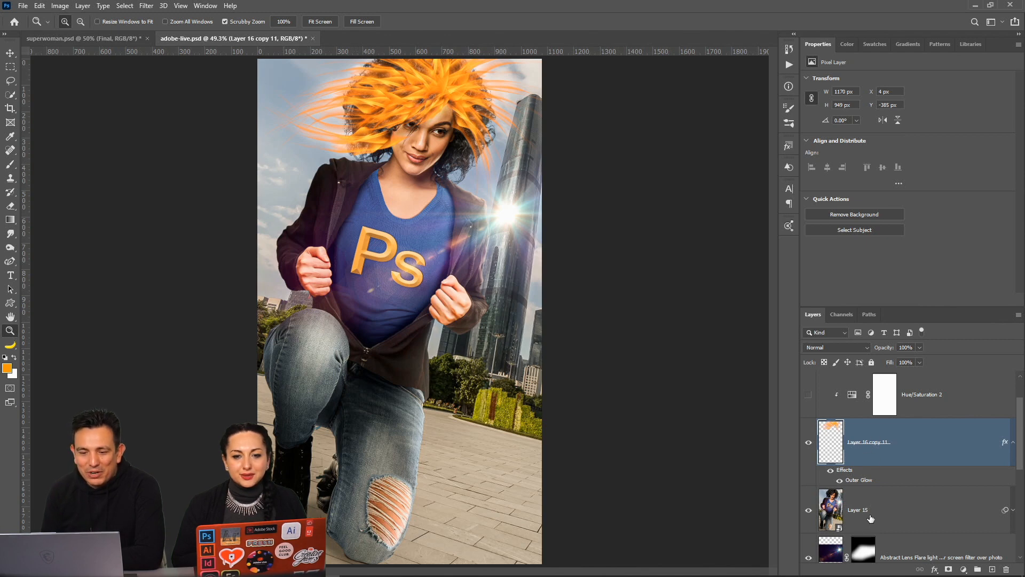
left_click(807, 444)
left_click(807, 445)
left_click(807, 445)
left_click(806, 445)
left_click(806, 445)
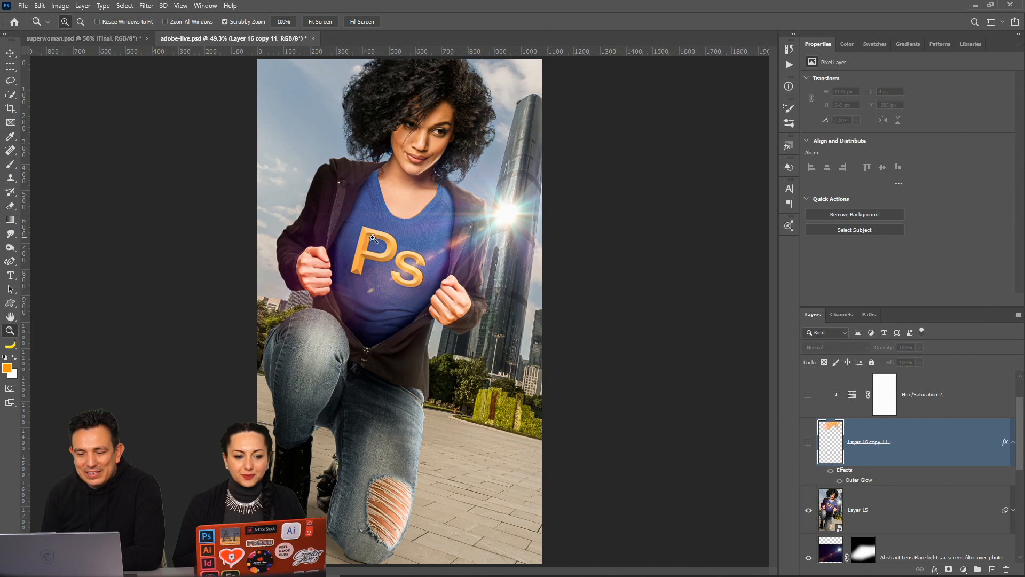
Open the Camera Raw Filter on the Layer 15 smart object
right_click(395, 222)
left_click(422, 277)
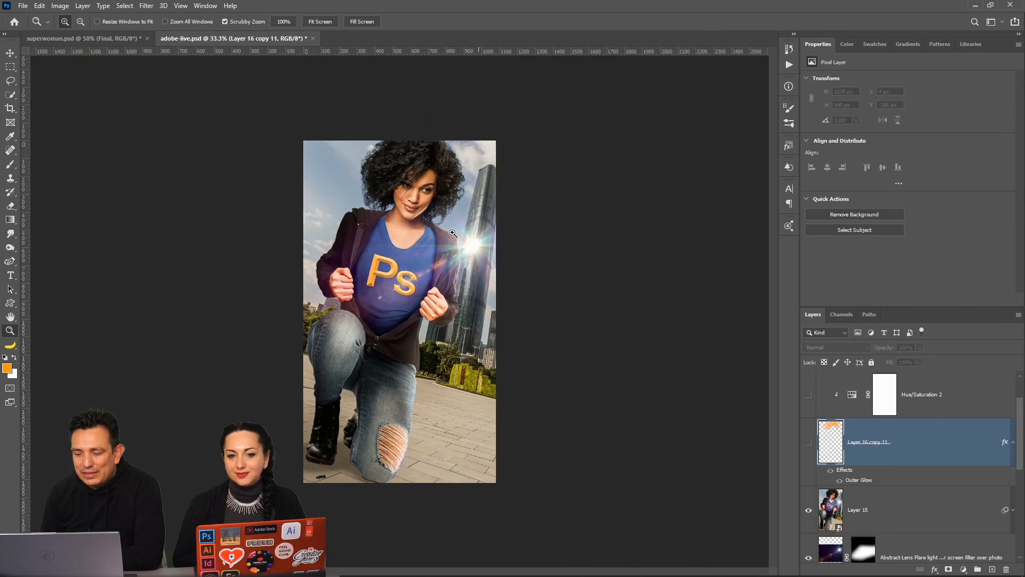
left_click(891, 523)
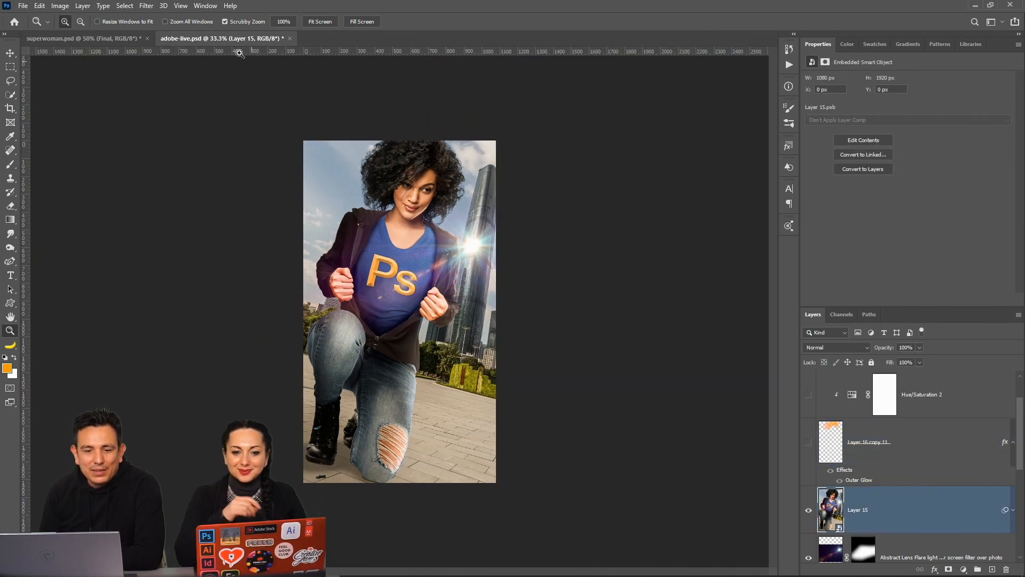
left_click(144, 7)
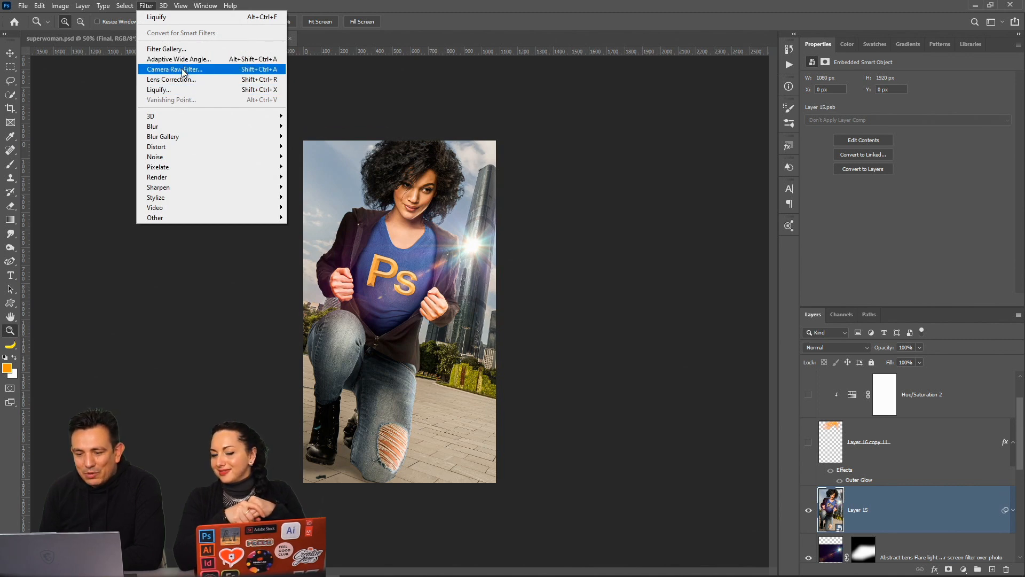
left_click(182, 69)
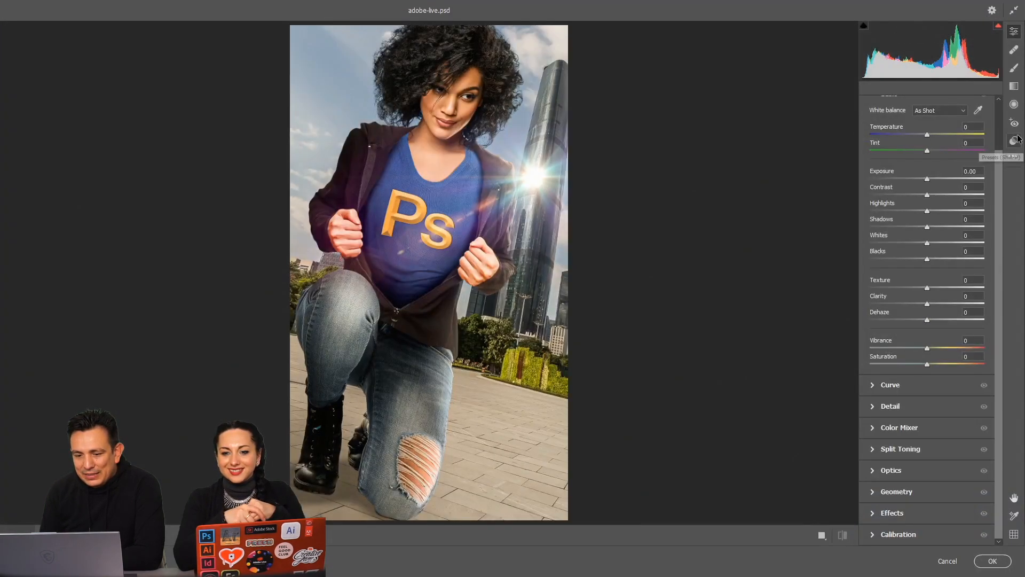
Apply a graduated filter from the image's left side across the shirt lettering, with Exposure -0.80 and Temperature -16
left_click(1014, 87)
left_click_drag(321, 214, 409, 224)
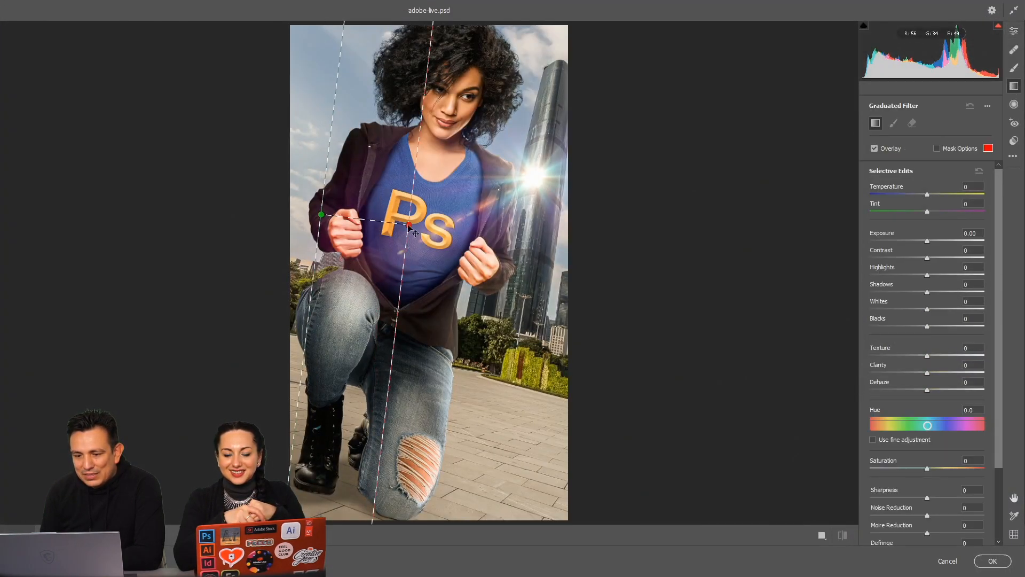
left_click_drag(922, 247, 915, 240)
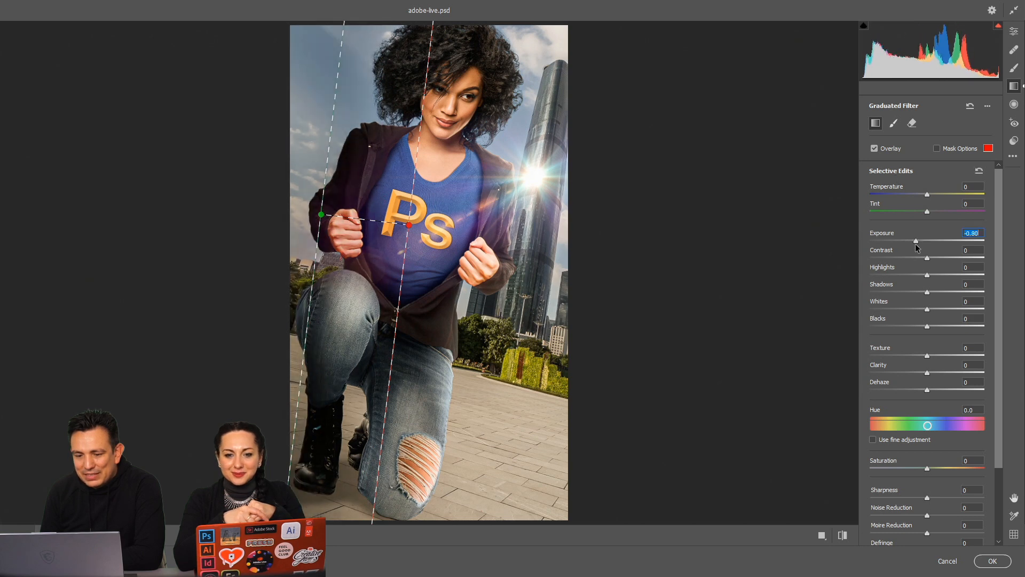
left_click_drag(415, 227, 458, 243)
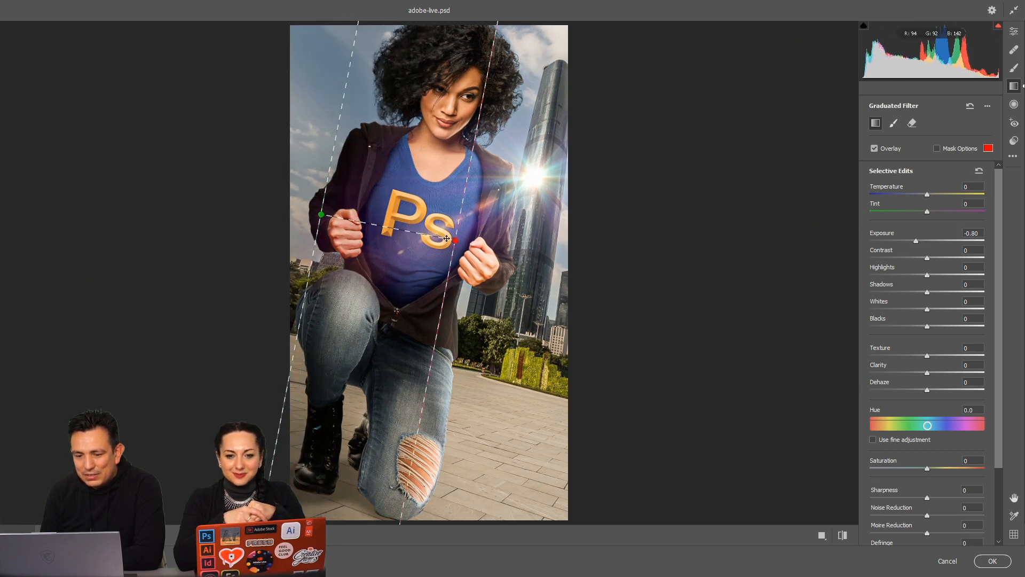
left_click_drag(321, 216, 336, 197)
left_click_drag(927, 195, 918, 199)
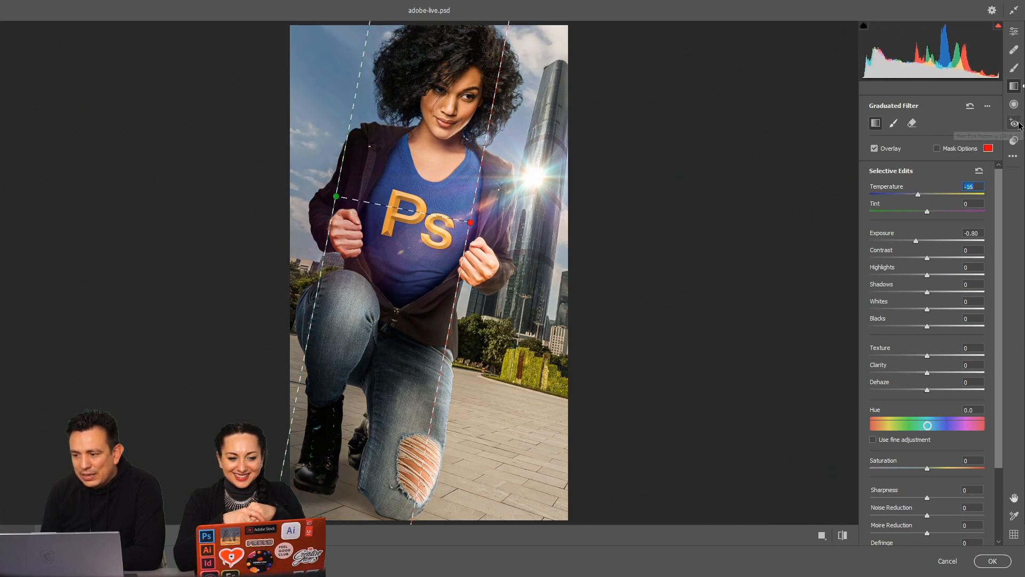
Add a graduated filter from the right edge to the neck with Temperature +48, Tint +7, Exposure +0.80 and Highlights -14, and apply the Camera Raw edits
left_click(1014, 104)
left_click(1014, 86)
left_click_drag(589, 186, 430, 174)
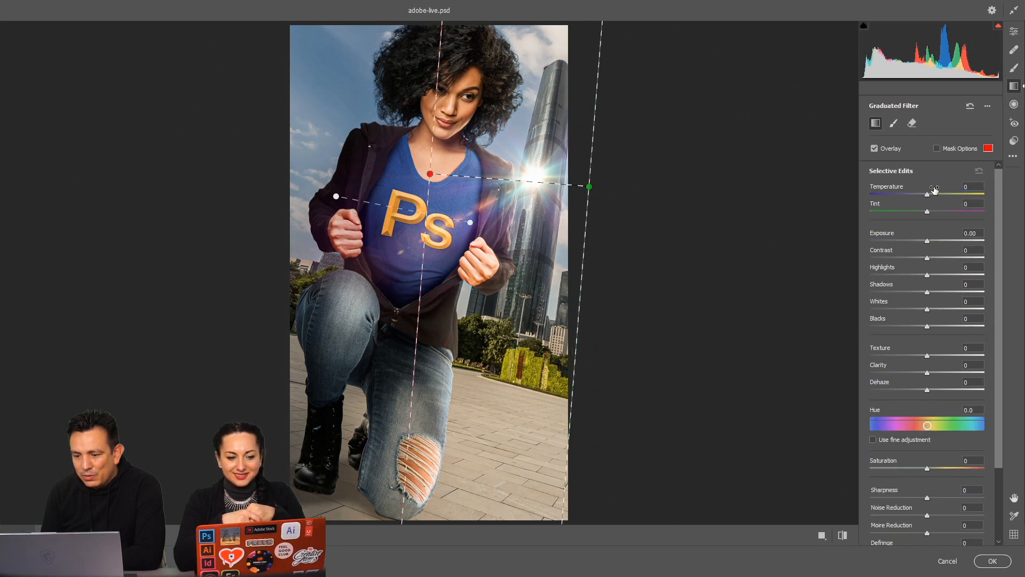
left_click_drag(928, 197, 955, 197)
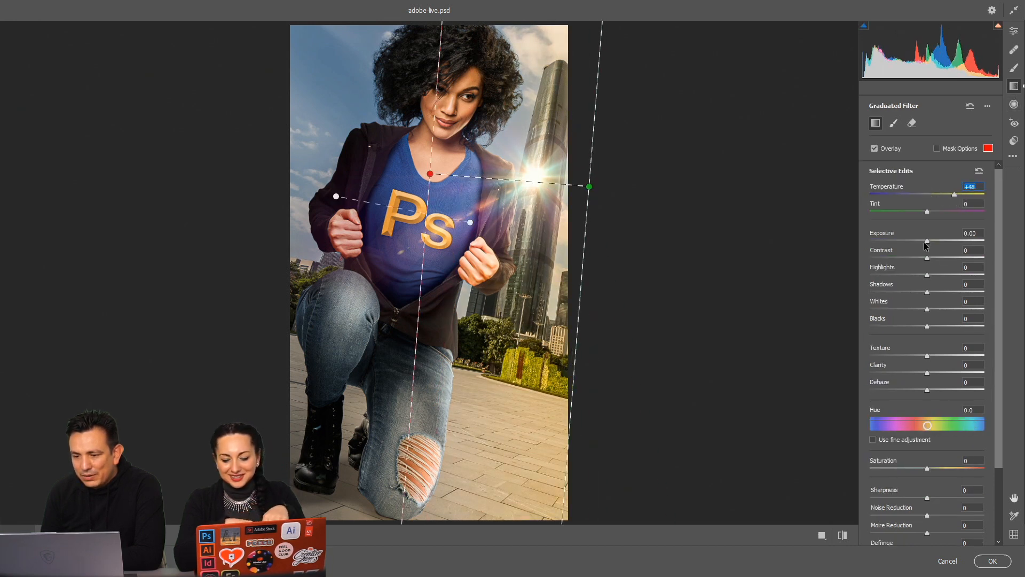
left_click_drag(929, 243, 939, 242)
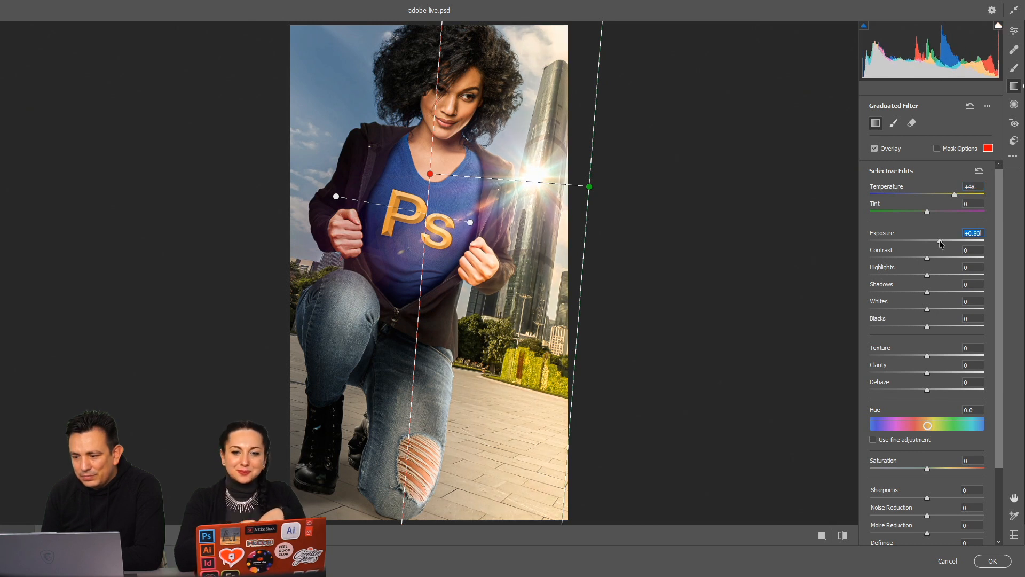
left_click_drag(928, 211, 930, 212)
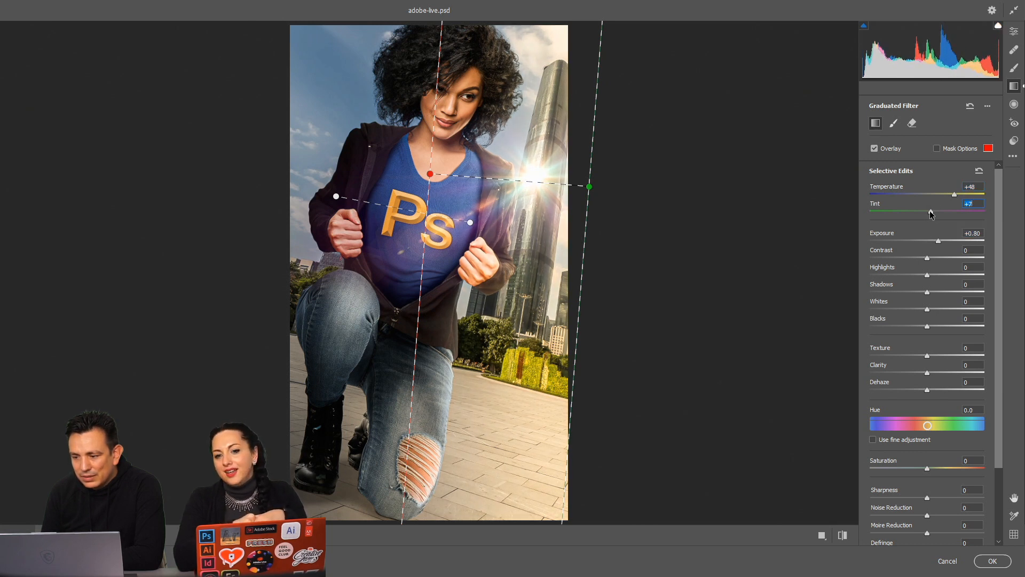
left_click_drag(953, 278, 925, 278)
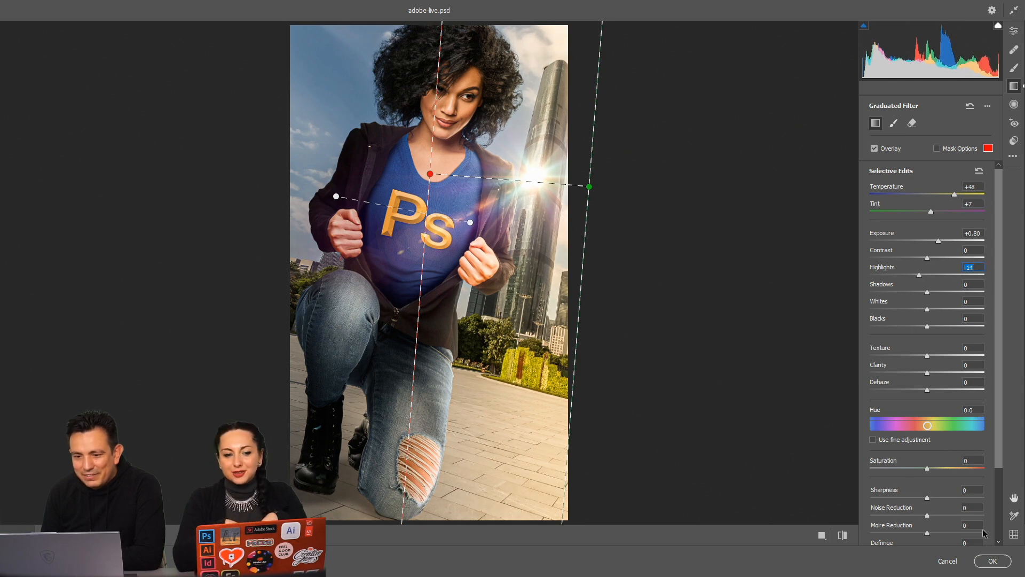
left_click(991, 562)
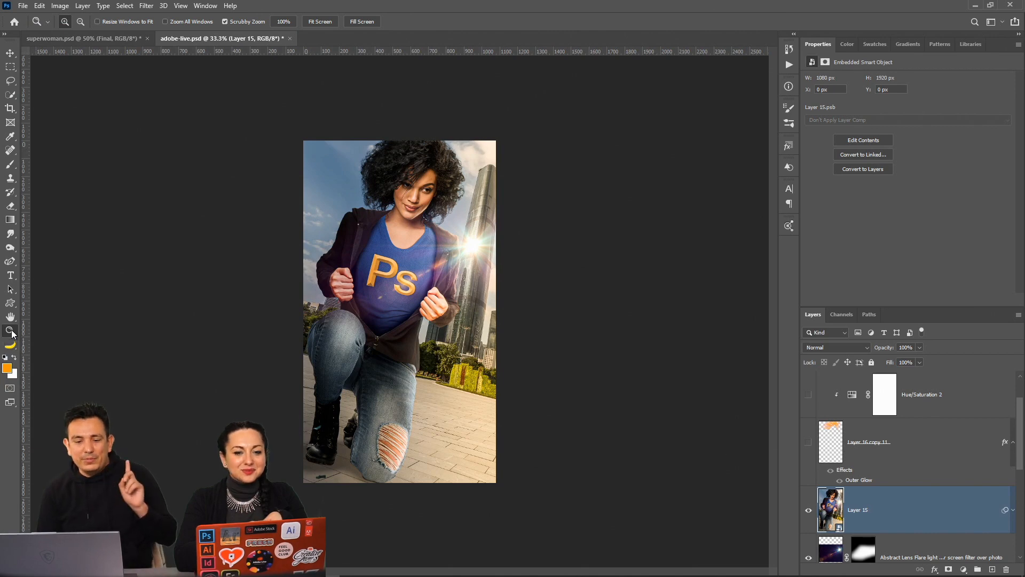
Check and collapse Layer 15's smart filters, and hide Layer 15 to return to the ungraded composite
key("ctrl+1")
right_click(316, 276)
left_click(317, 278)
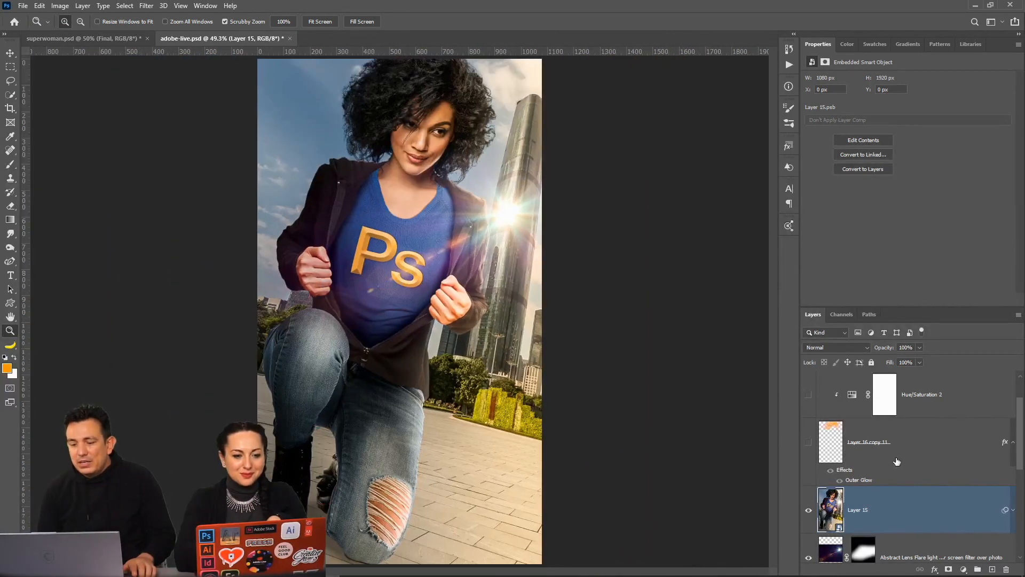
left_click(1013, 510)
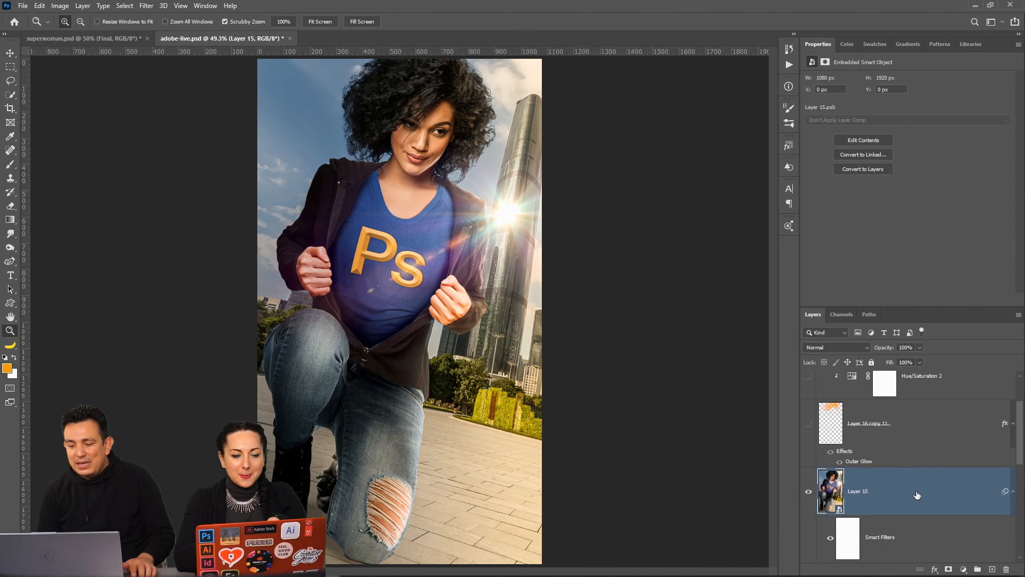
left_click(1014, 501)
scroll(834, 427, "down", 2)
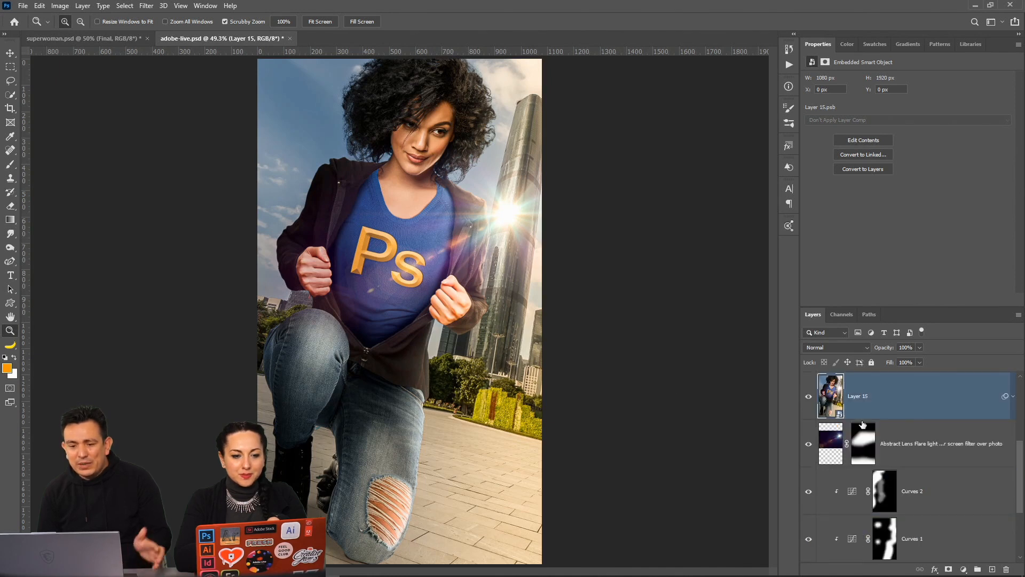
left_click(809, 396)
scroll(861, 470, "down", 3)
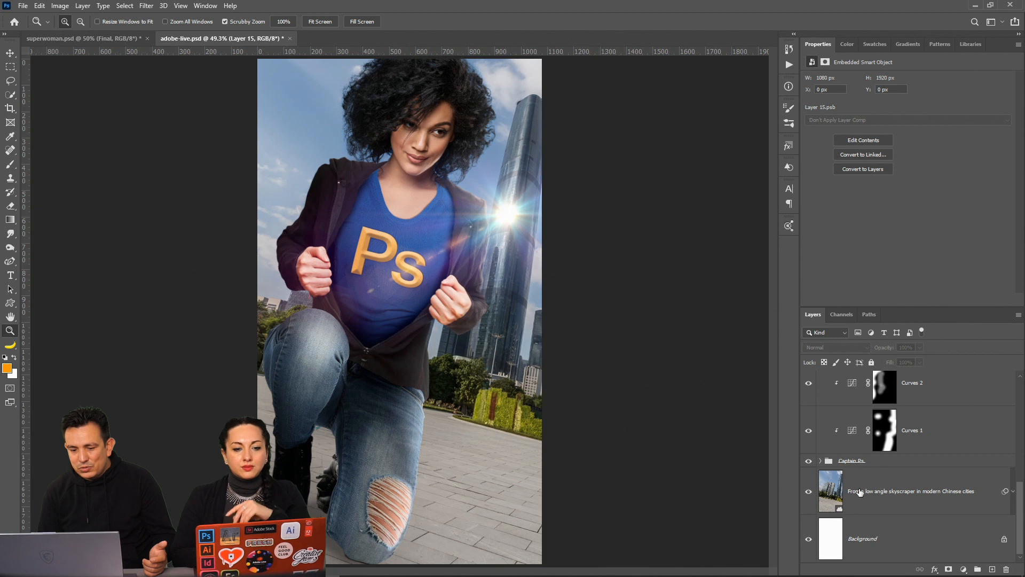
Toggle the visibility of Layer 5 inside the Captain Ps group, and select the Legs layer in the Legs subgroup
left_click(821, 461)
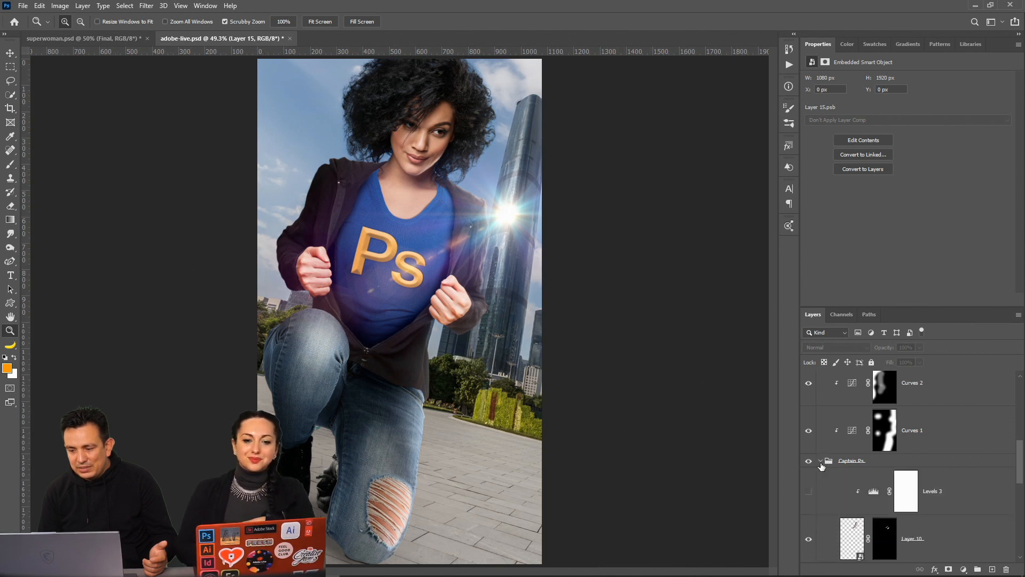
scroll(832, 492, "down", 1)
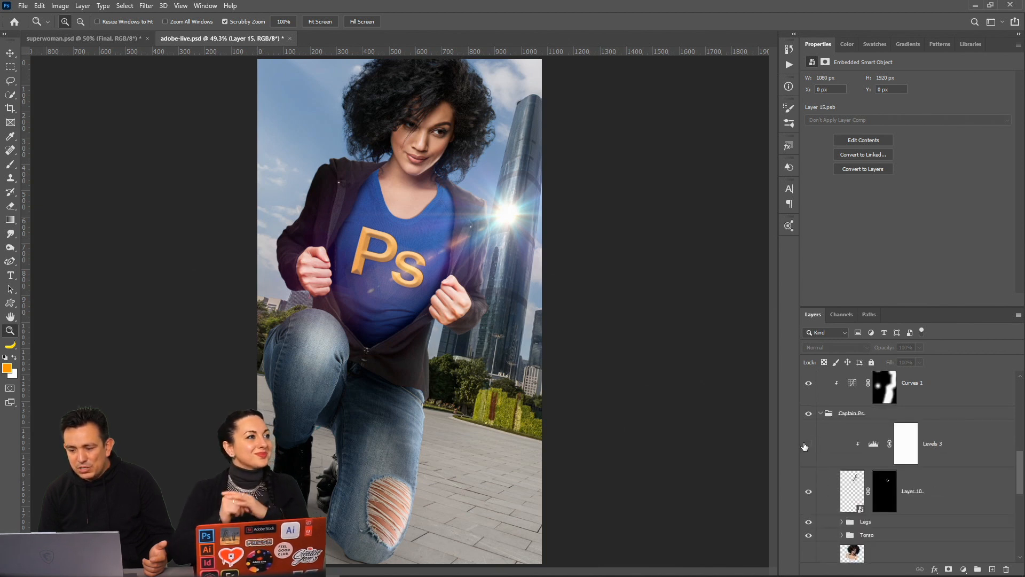
scroll(844, 494, "down", 2)
left_click(808, 475)
left_click(807, 475)
left_click(807, 475)
left_click(807, 475)
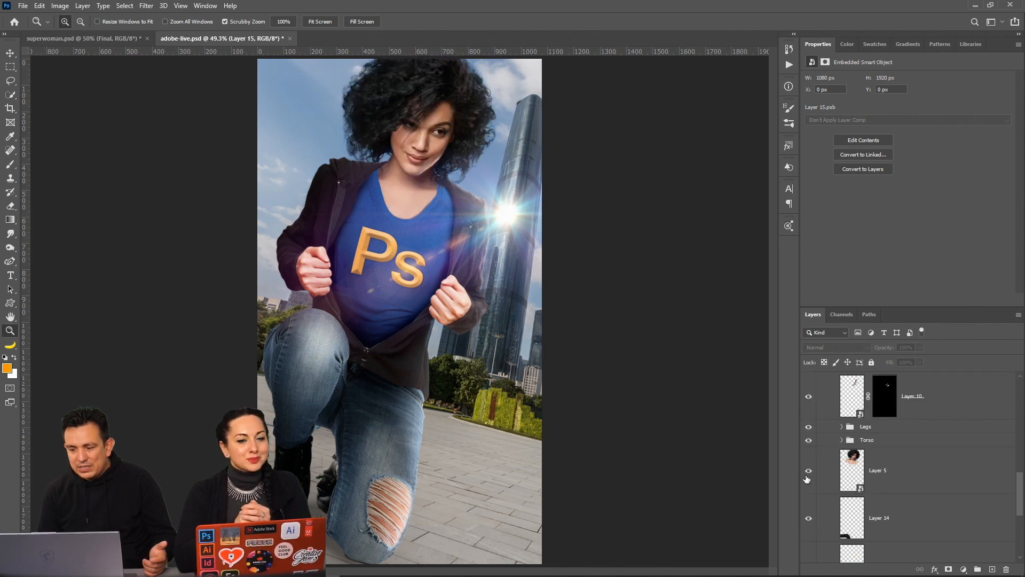
scroll(823, 476, "down", 2)
scroll(841, 462, "up", 3)
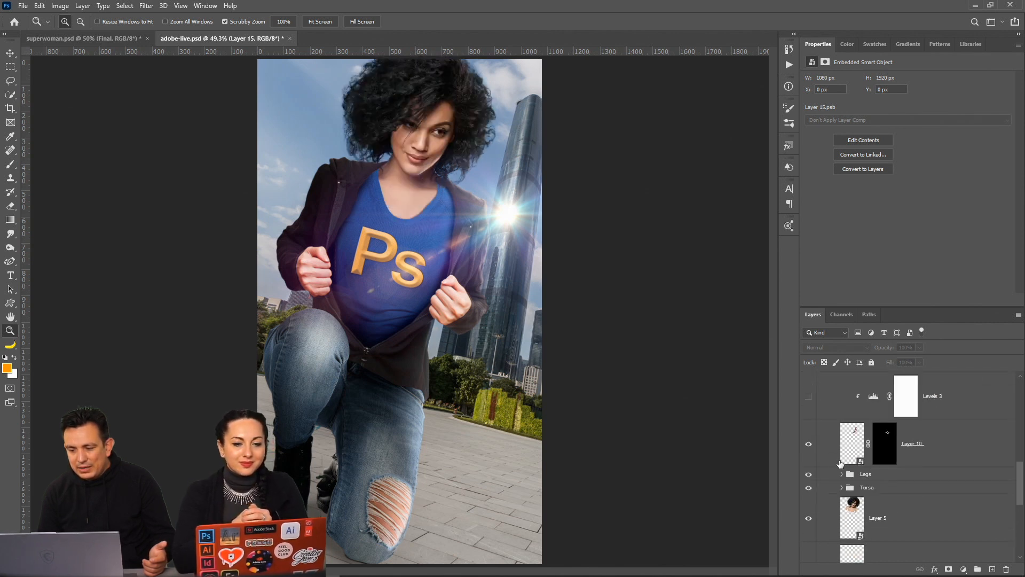
left_click(842, 475)
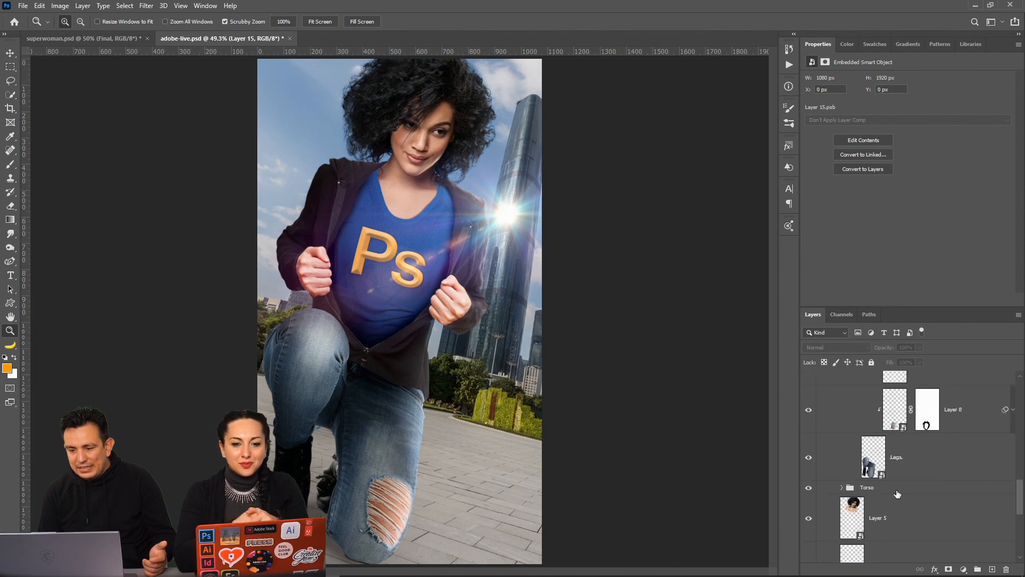
left_click(900, 472)
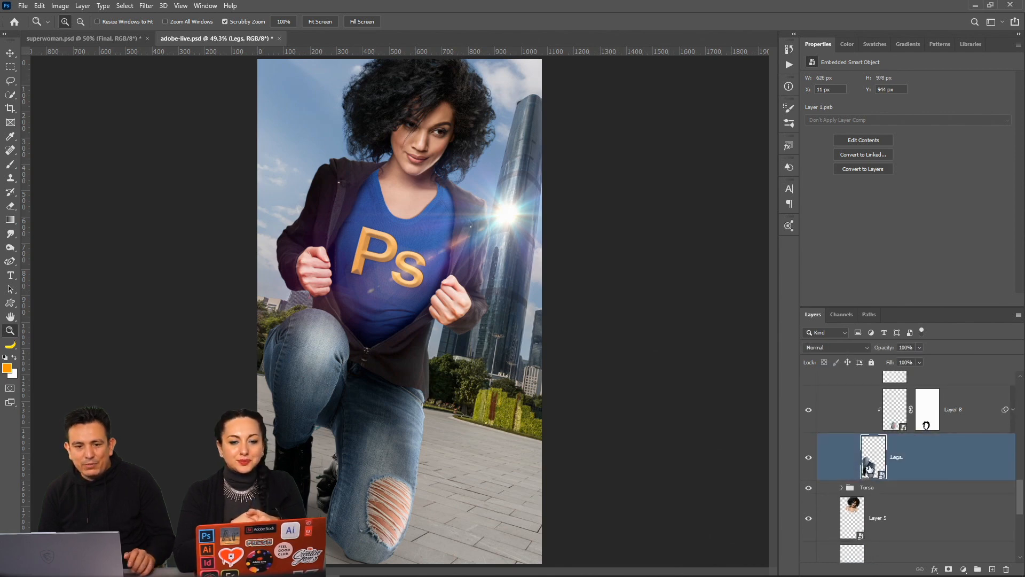
Puppet Warp the Legs layer with pins on both knees and the thigh, nudging the raised knee's outer edge slightly inward and rotating its pin slightly
left_click(39, 5)
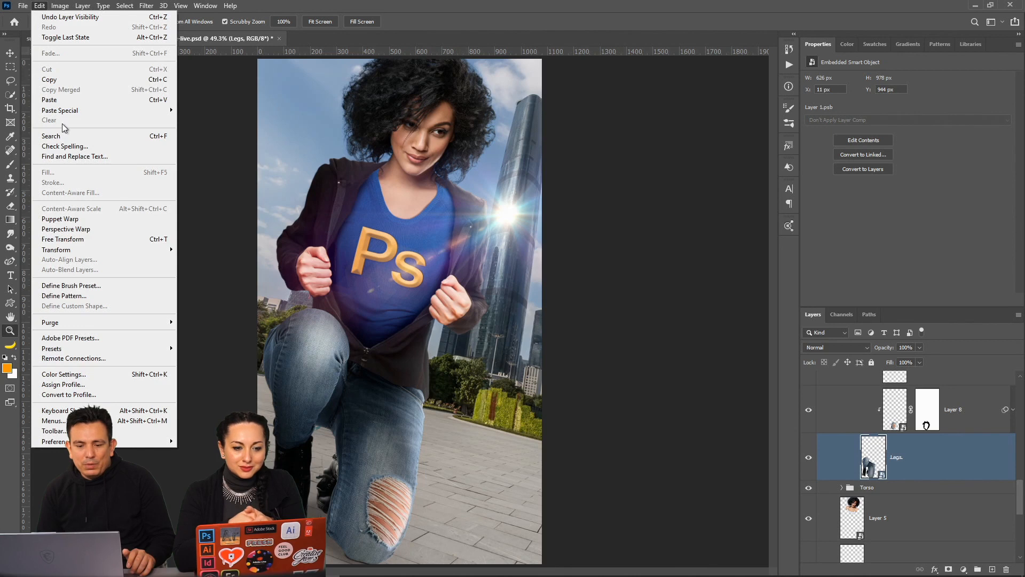
left_click(60, 219)
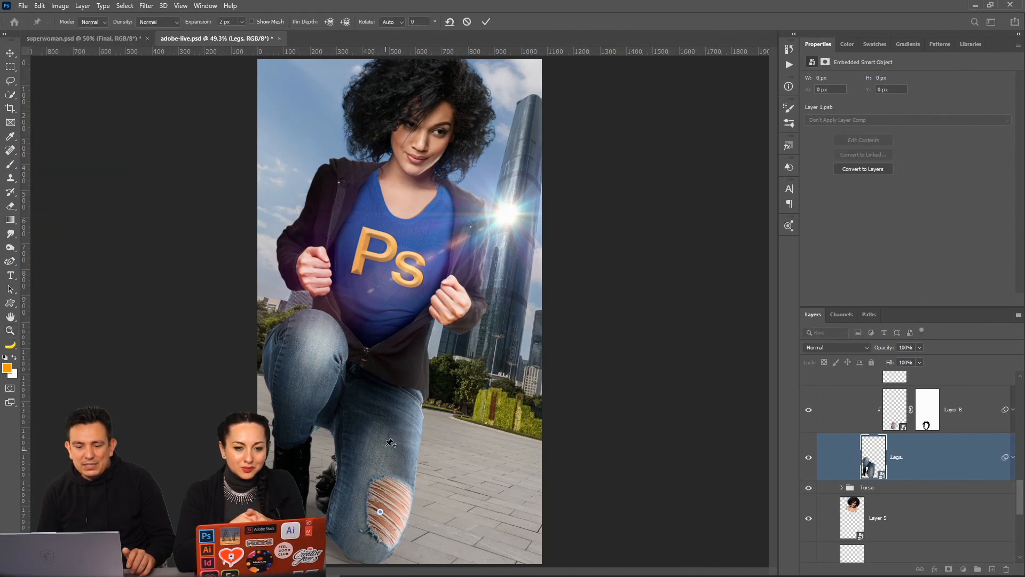
left_click(390, 407)
left_click(309, 353)
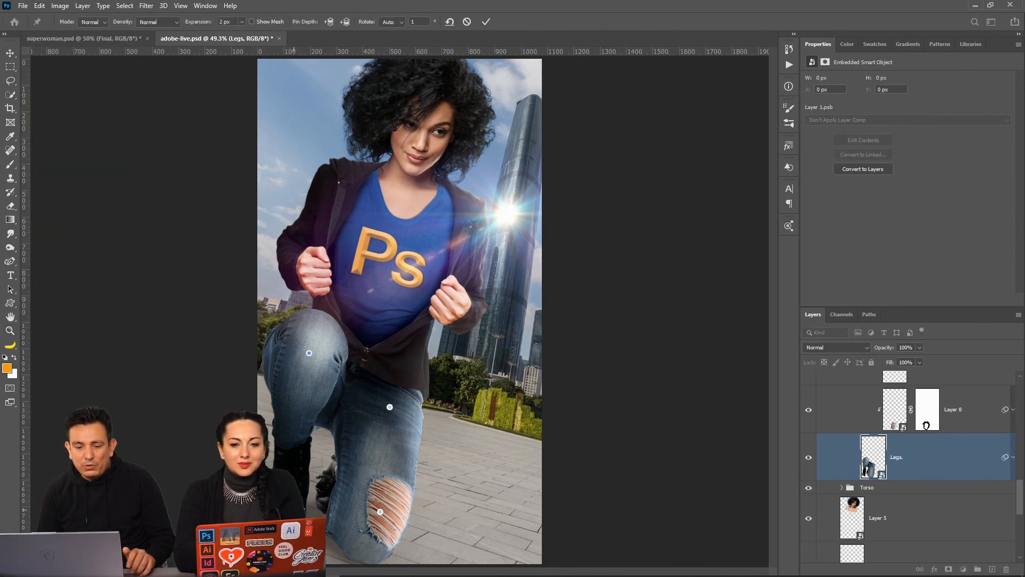
left_click(271, 354)
left_click_drag(272, 354, 275, 355)
left_click(309, 353)
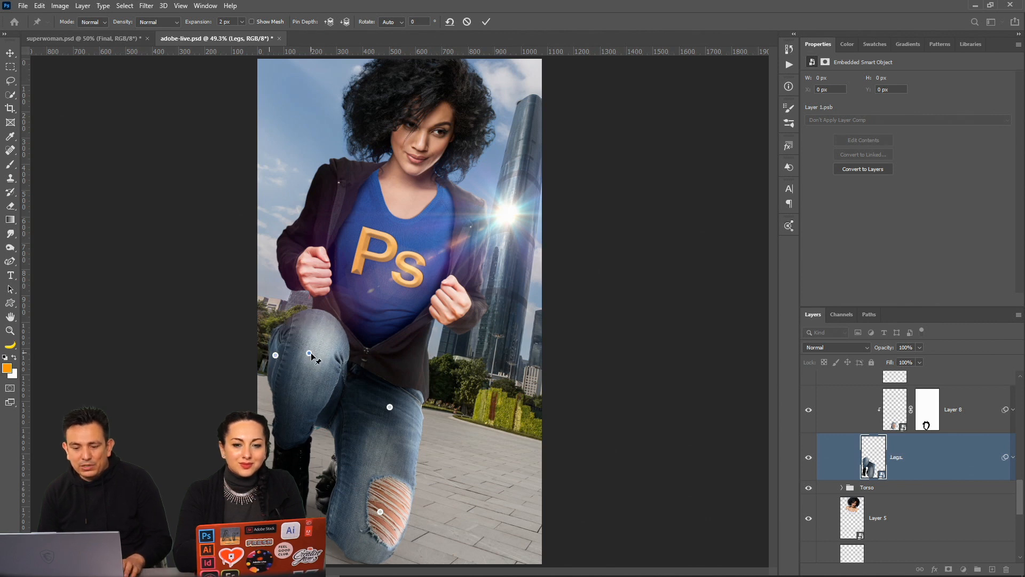
key("alt")
left_click_drag(322, 383, 324, 379)
left_click(492, 21)
key("z")
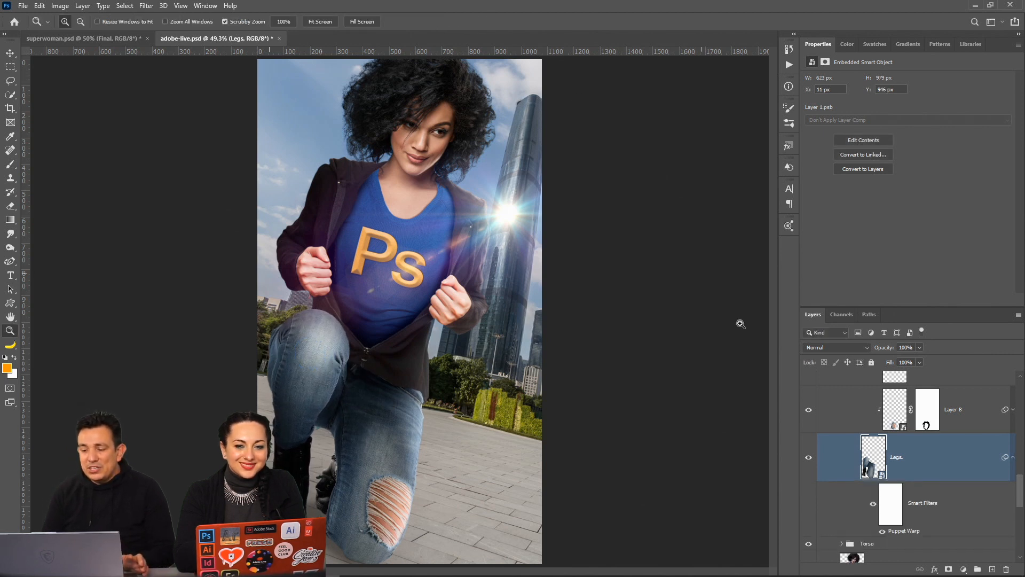
Collapse the Captain Ps group and toggle Layer 15 to compare the graded version with the warped legs, leaving it hidden
scroll(838, 474, "up", 5)
scroll(829, 460, "down", 5)
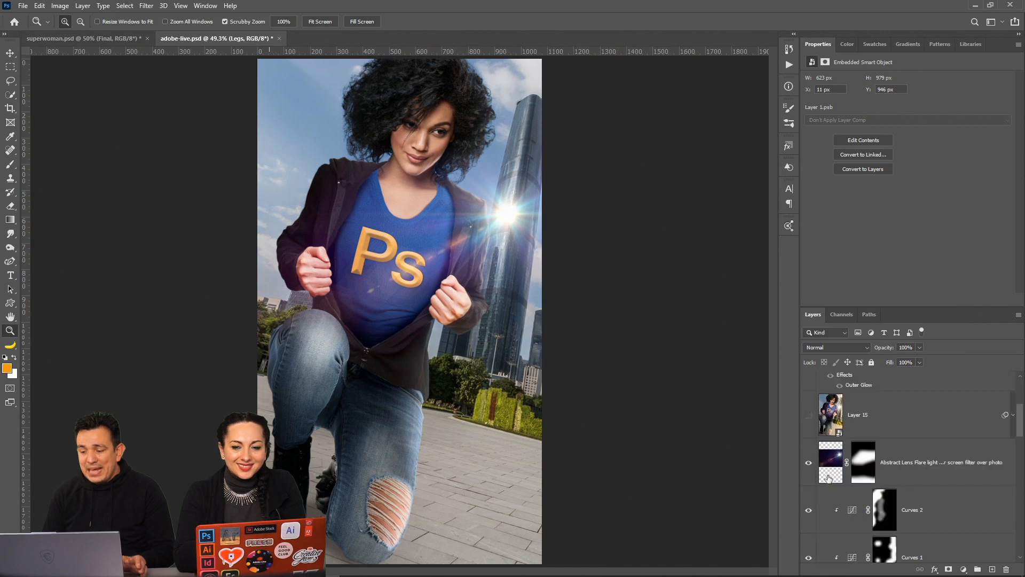
scroll(827, 477, "down", 3)
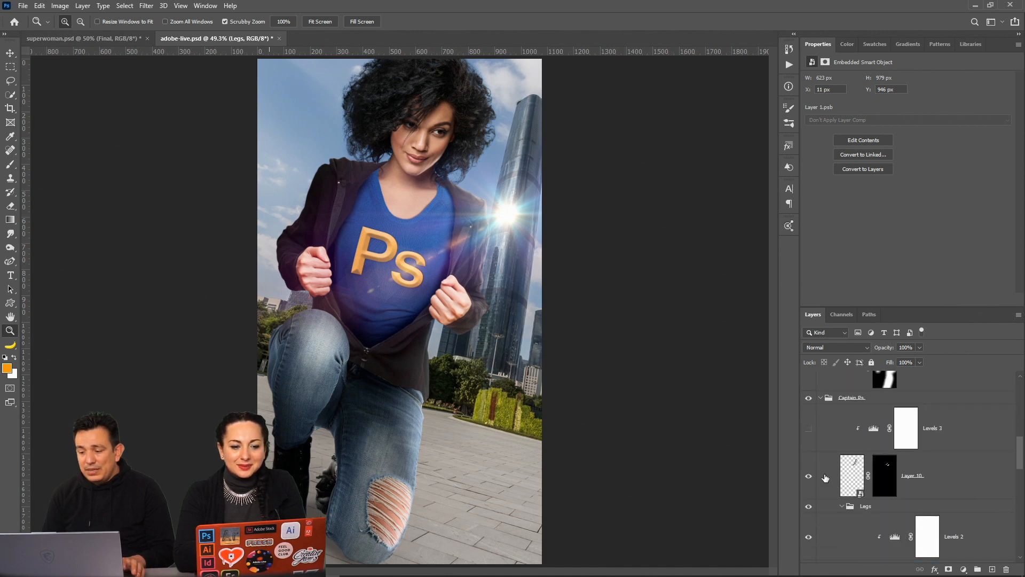
left_click(820, 399)
left_click(820, 460)
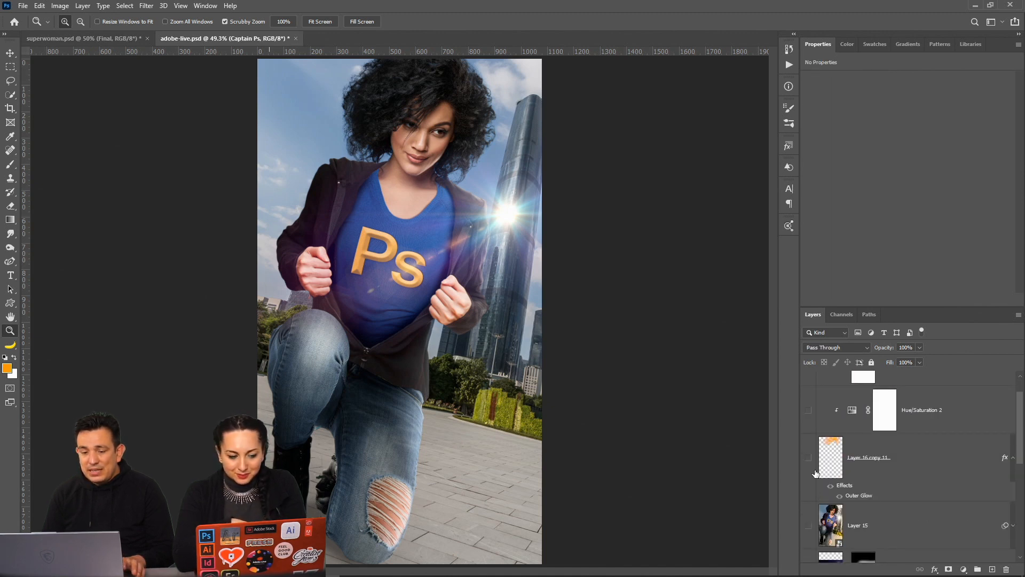
left_click(809, 526)
left_click(809, 526)
left_click(809, 525)
left_click(809, 526)
left_click(809, 526)
left_click(809, 525)
scroll(811, 530, "down", 2)
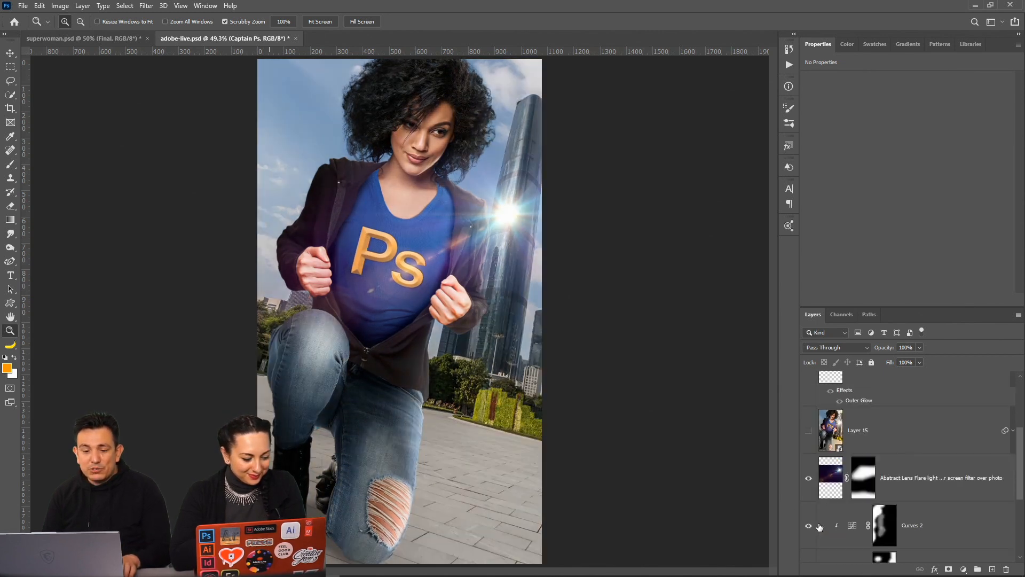
Copy the whole composite merged, show Layer 15 again, paste the copy into its smart object contents and save them
key("ctrl+a")
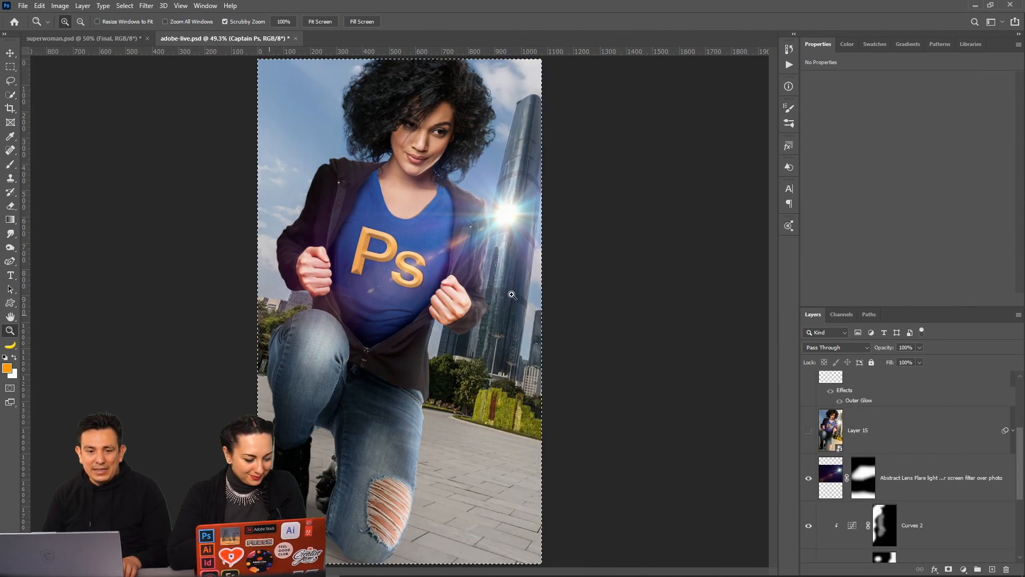
left_click(40, 5)
left_click(68, 90)
left_click(808, 430)
double_click(828, 430)
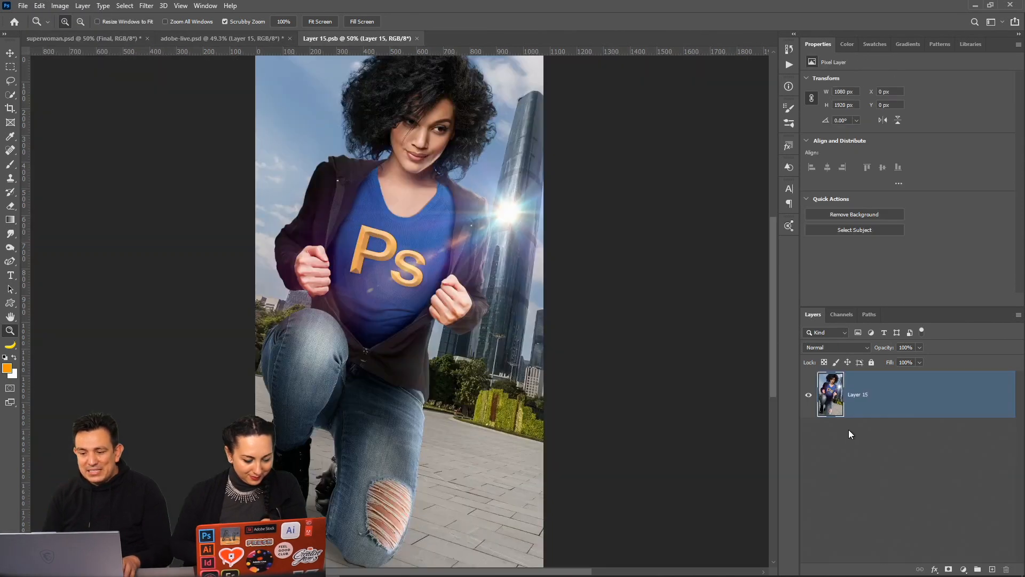
key("ctrl+v")
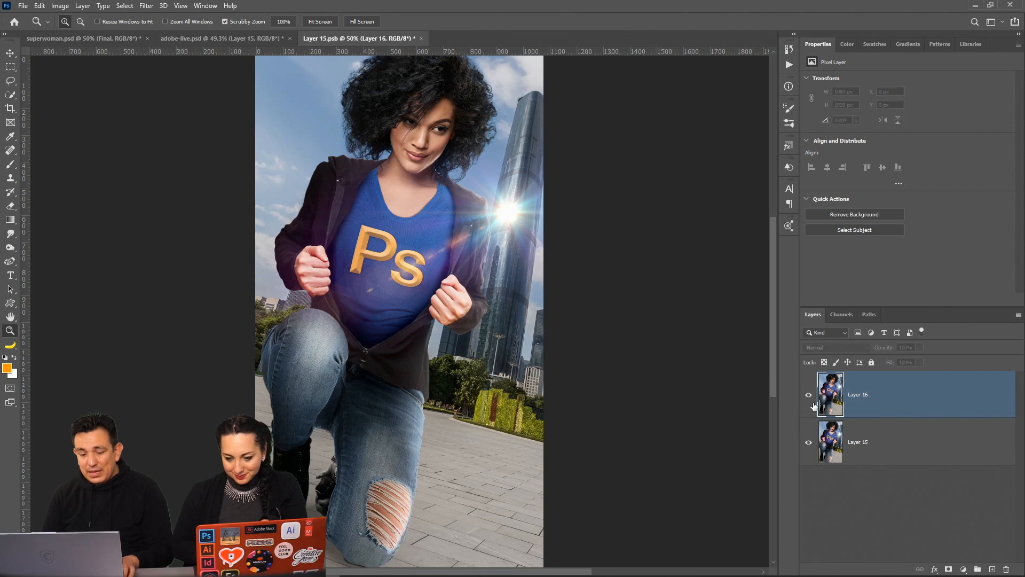
key("ctrl+s")
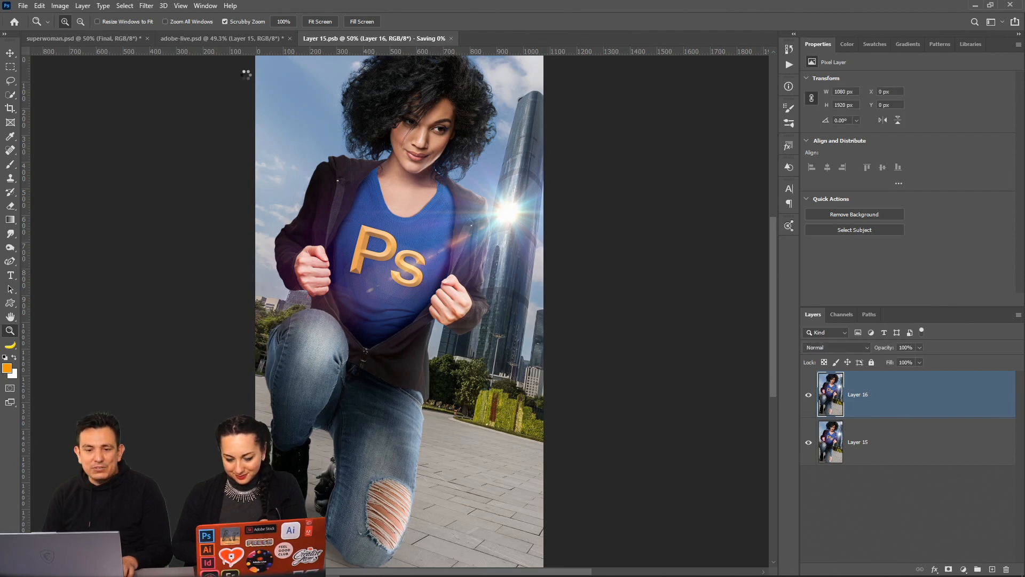
Check the updated composite, delete the pasted layer from Layer 15's contents, close them with the change saved, and save the main document
left_click(233, 40)
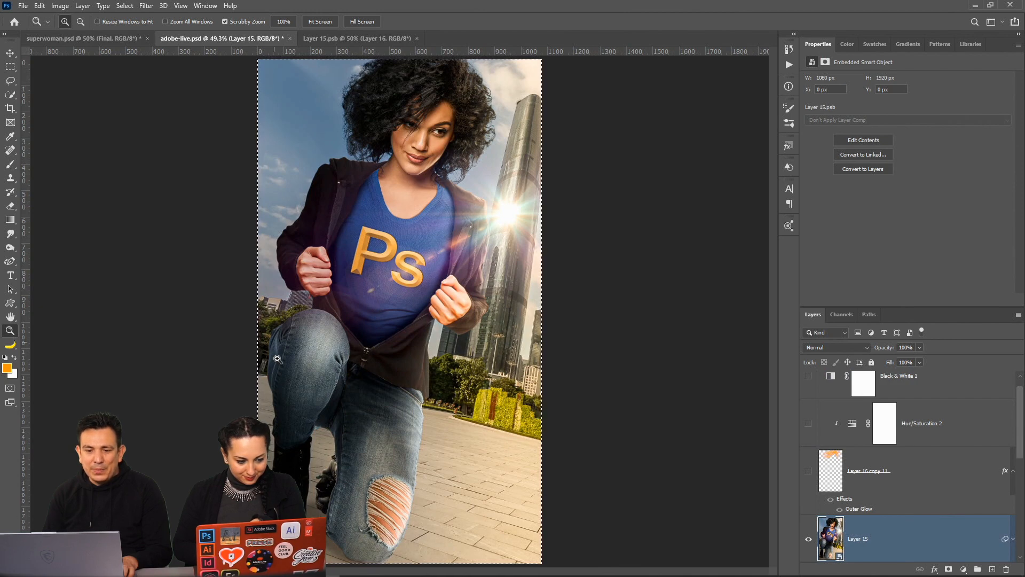
left_click(342, 39)
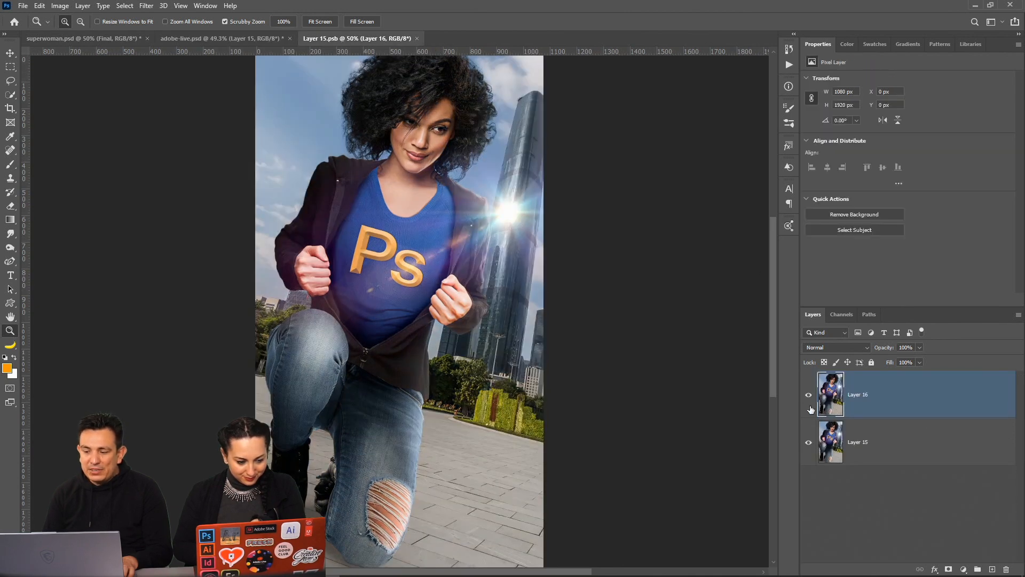
left_click_drag(835, 394, 1006, 569)
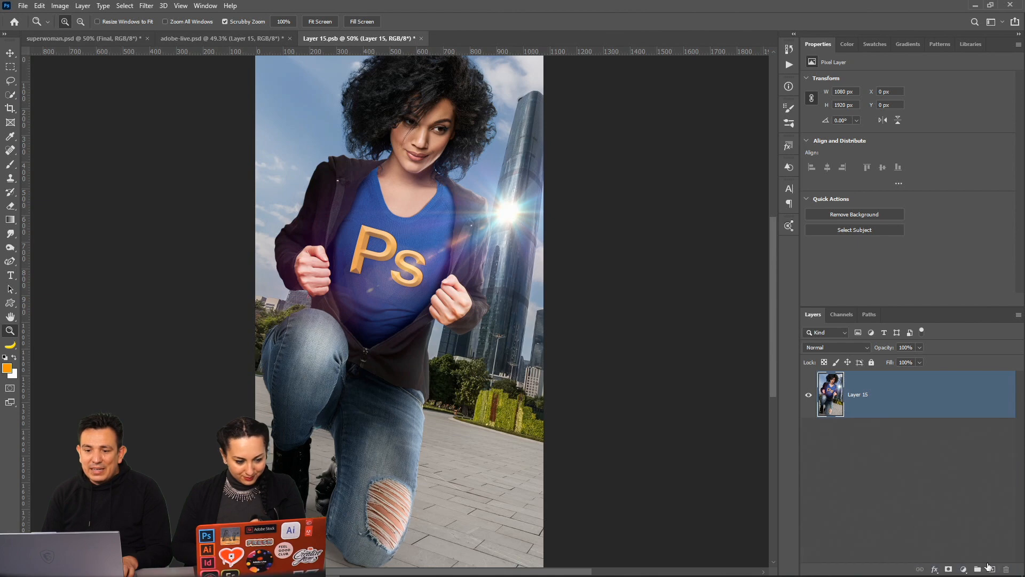
left_click(422, 39)
left_click(320, 187)
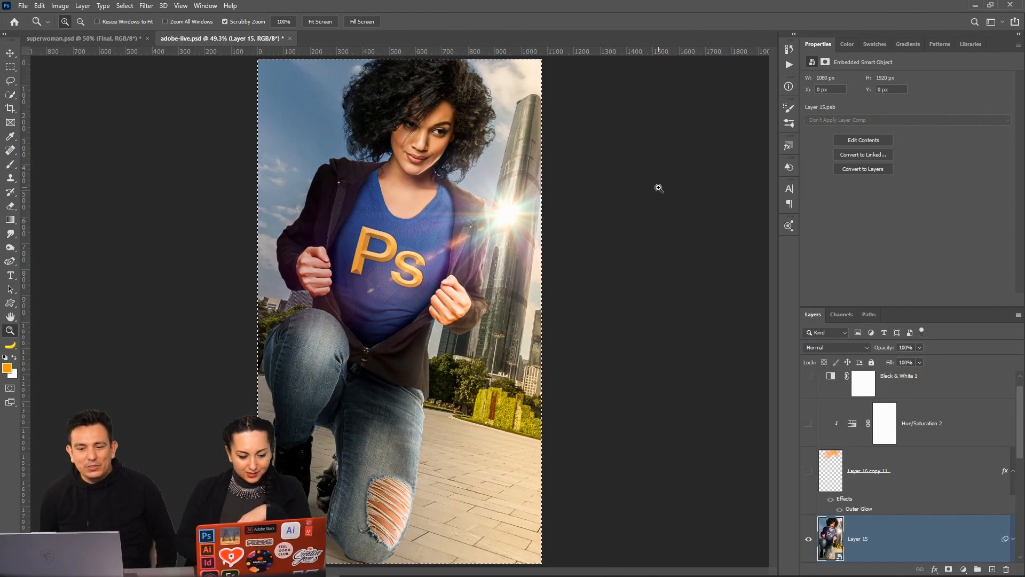
key("ctrl+s")
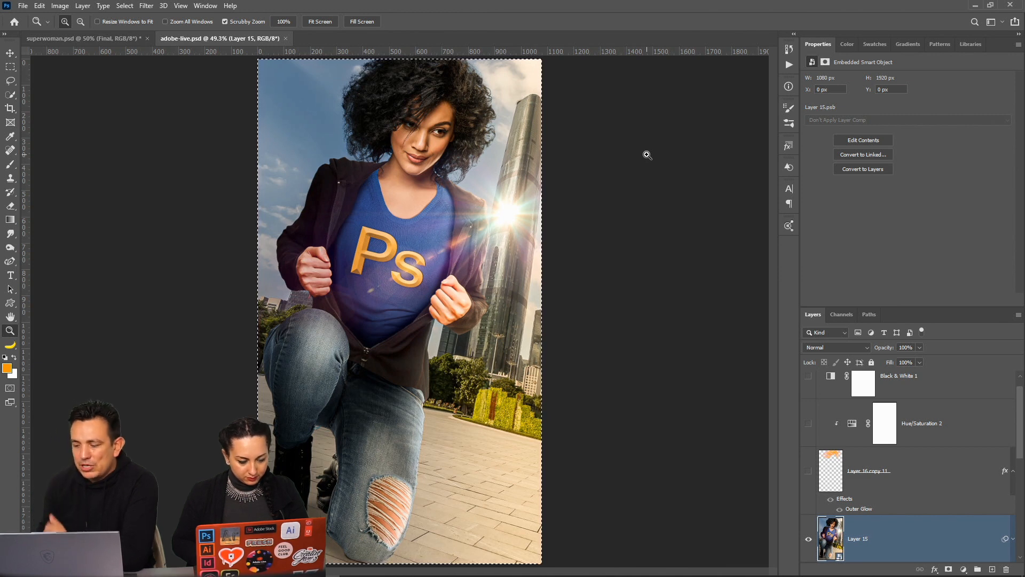
Reopen the upper Camera Raw Filter in Layer 15's smart filters to view its adjustment sections, and leave it without applying changes
scroll(907, 495, "down", 2)
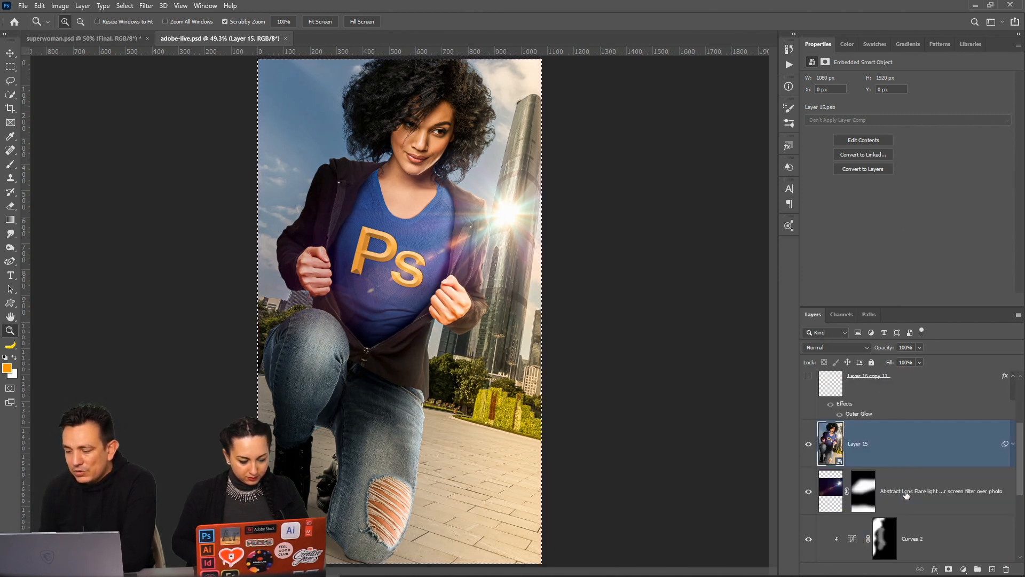
left_click(1014, 445)
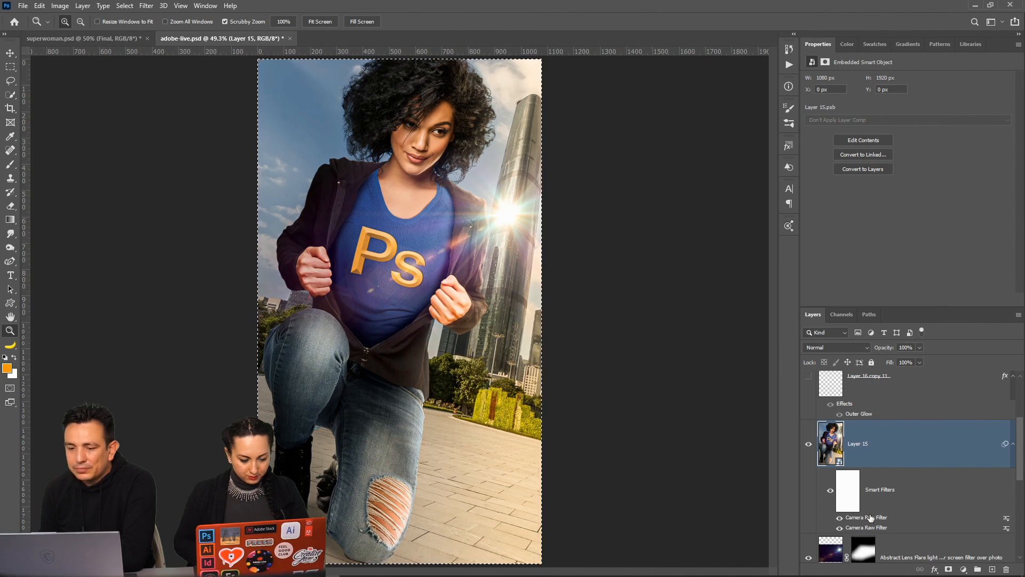
double_click(872, 517)
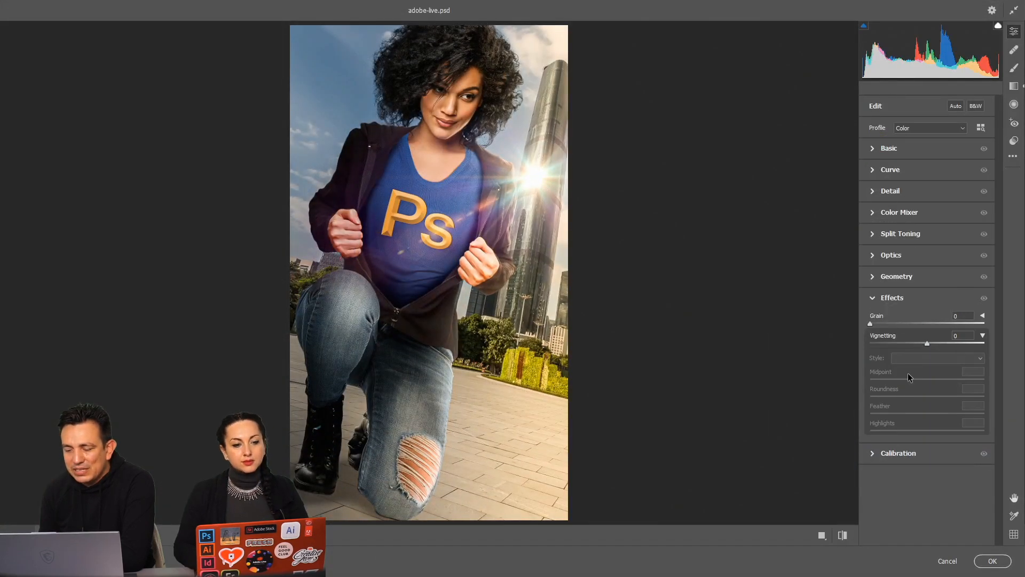
left_click(881, 299)
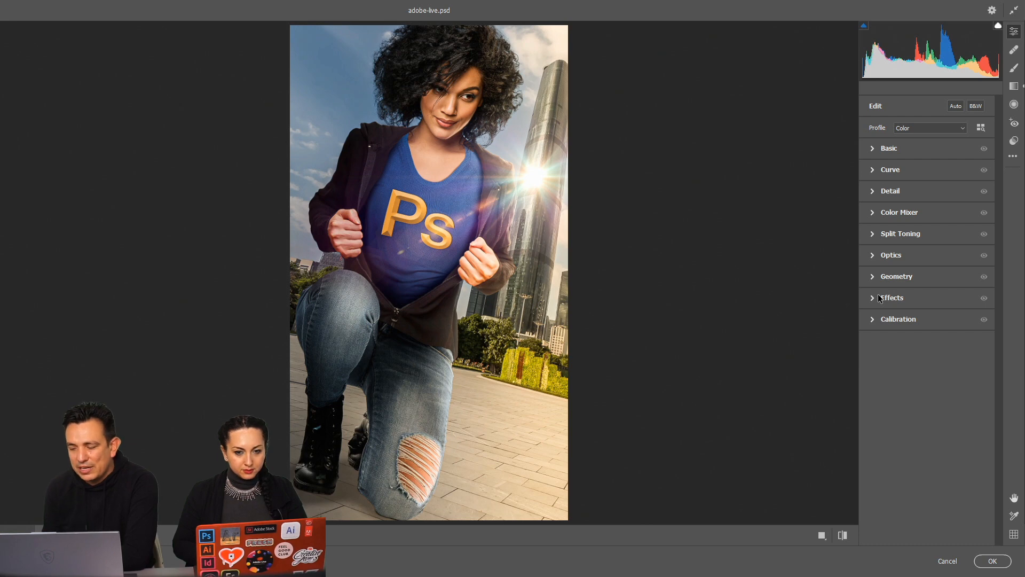
left_click(948, 560)
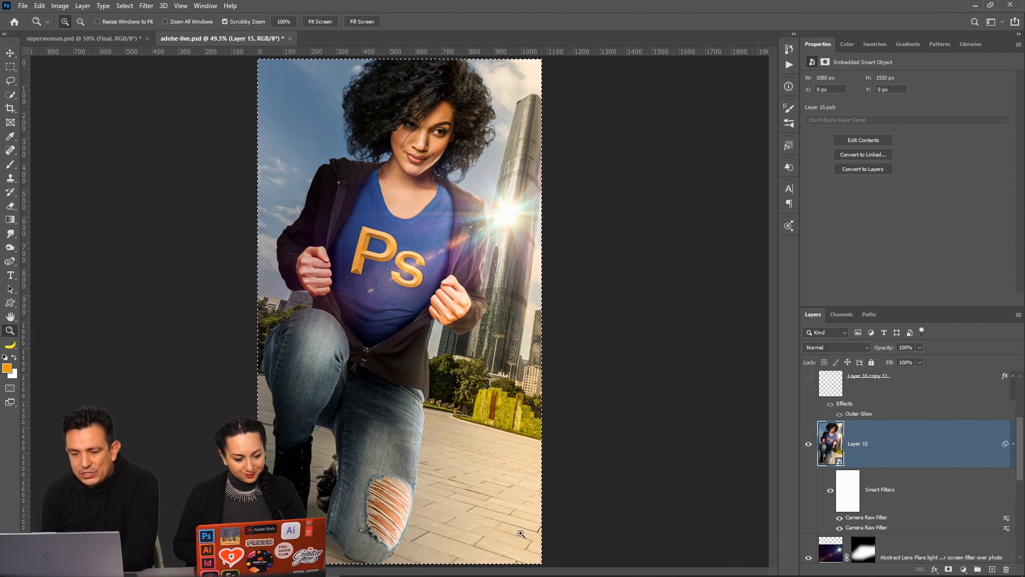
Switch to Chrome, search the web for "helpx photoshop tutorials" and open Adobe's Photoshop CC tutorials page
mouse_move(361, 563)
left_click(278, 567)
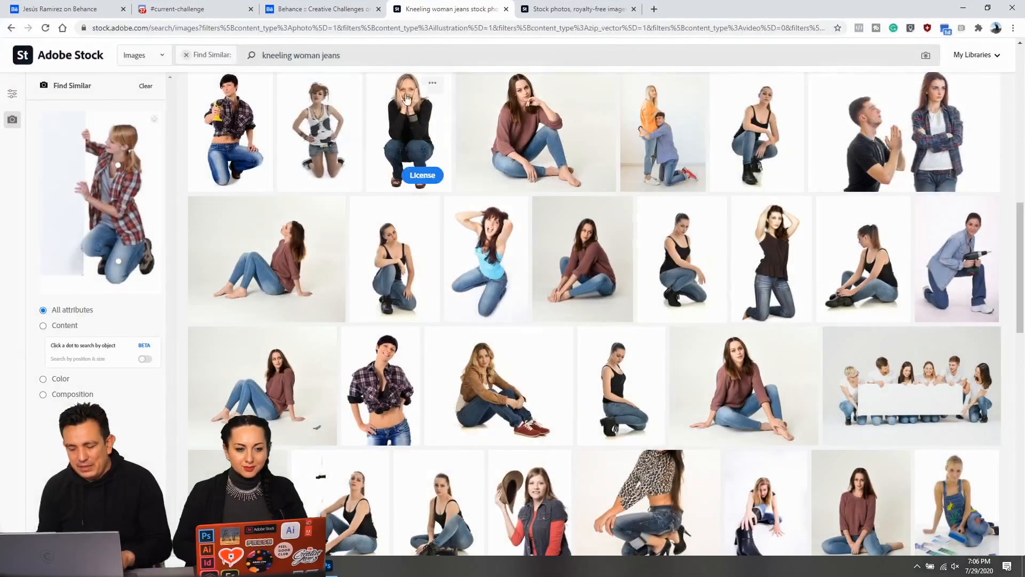
left_click(419, 31)
type("helpx p")
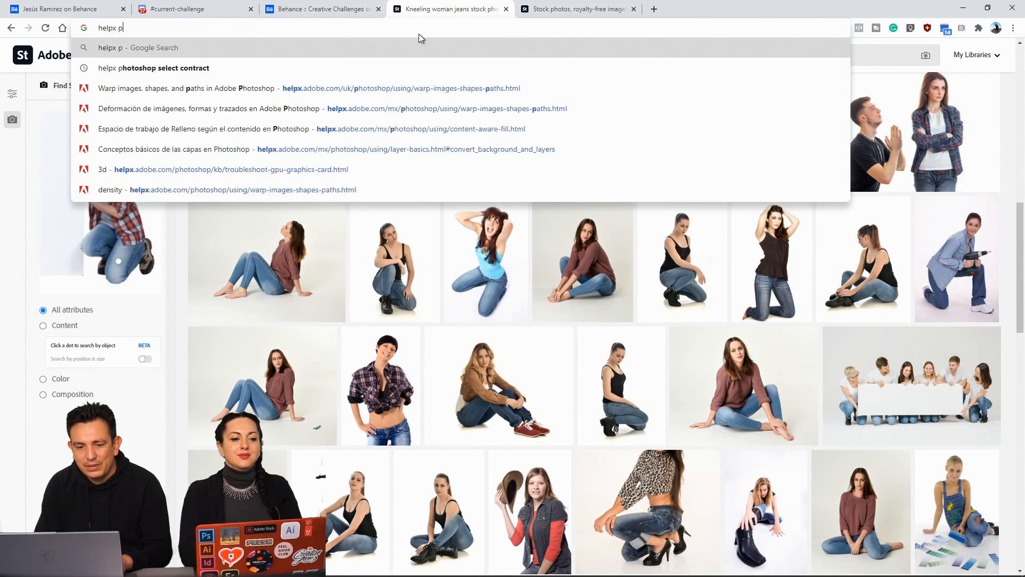
type("hotoshop tutorials")
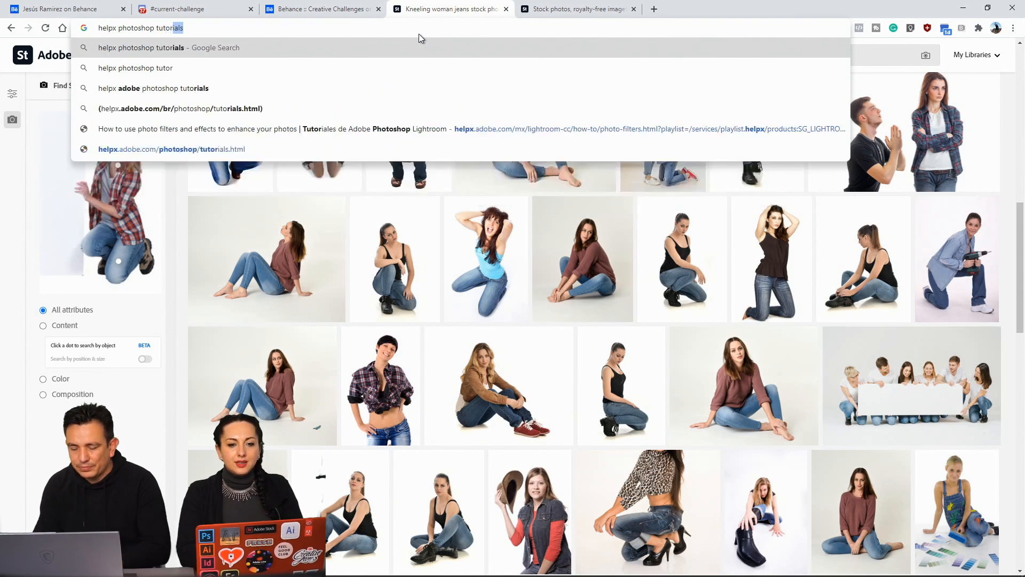
key("Return")
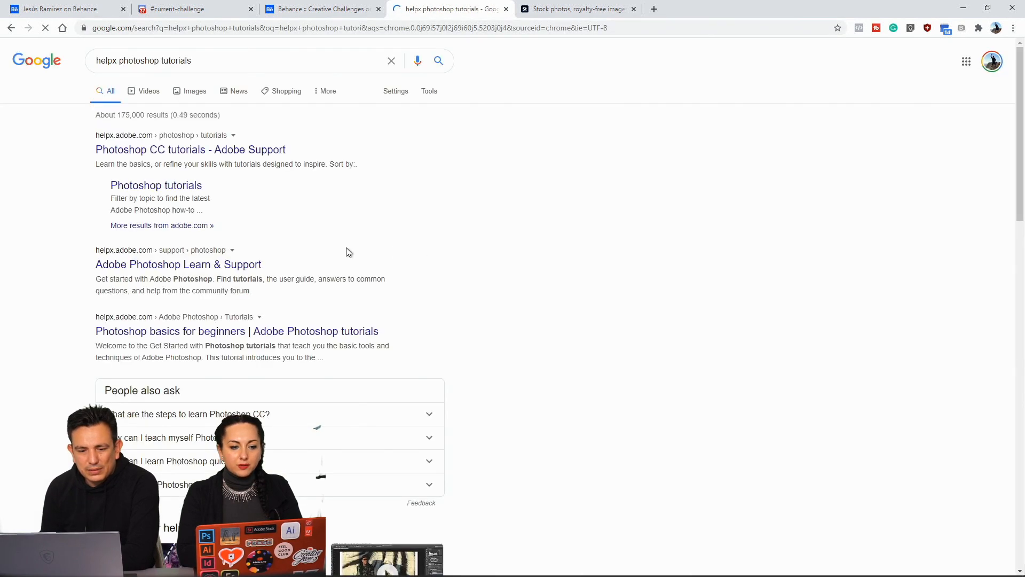
left_click(198, 155)
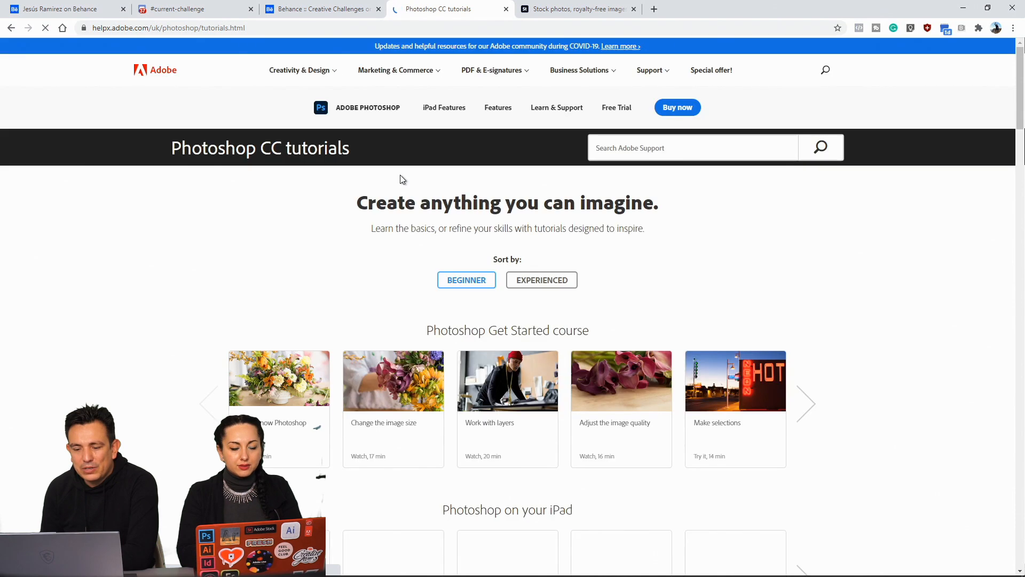
Examine the tutorial categories on the Photoshop CC tutorials page, from the Get Started course through Key topics and Get inspired
scroll(224, 263, "down", 1)
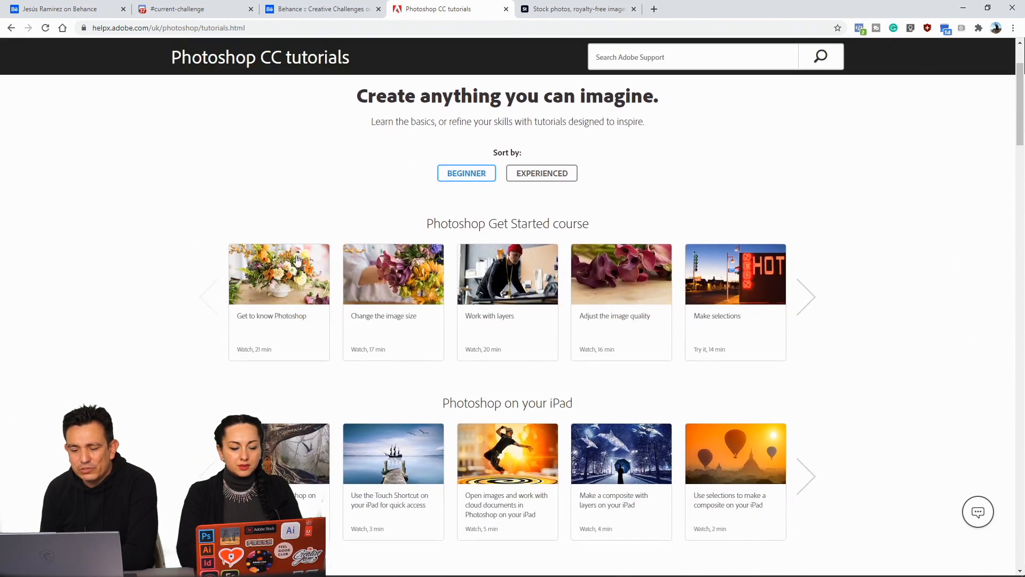
scroll(401, 302, "down", 5)
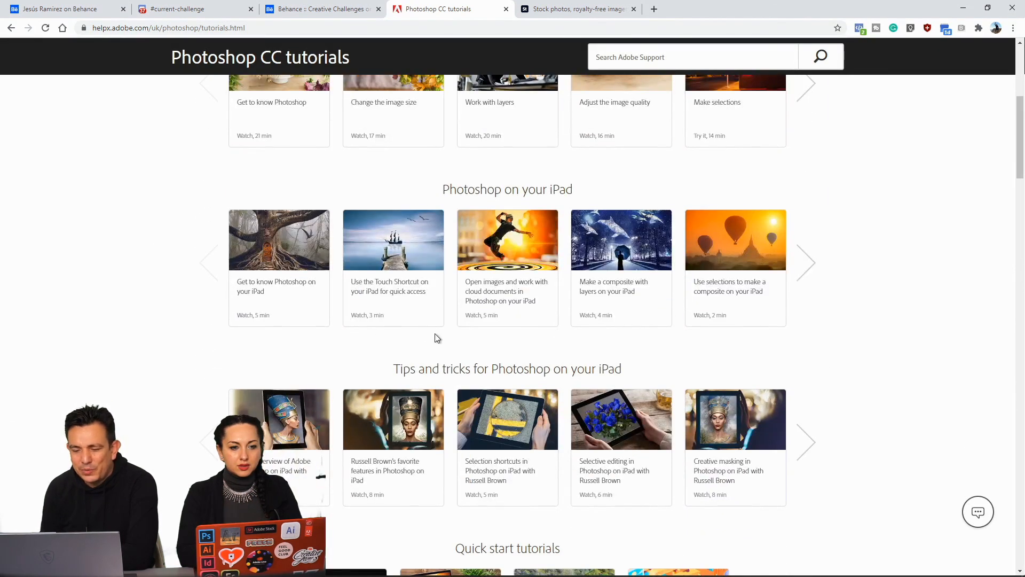
scroll(527, 339, "down", 5)
scroll(867, 337, "down", 13)
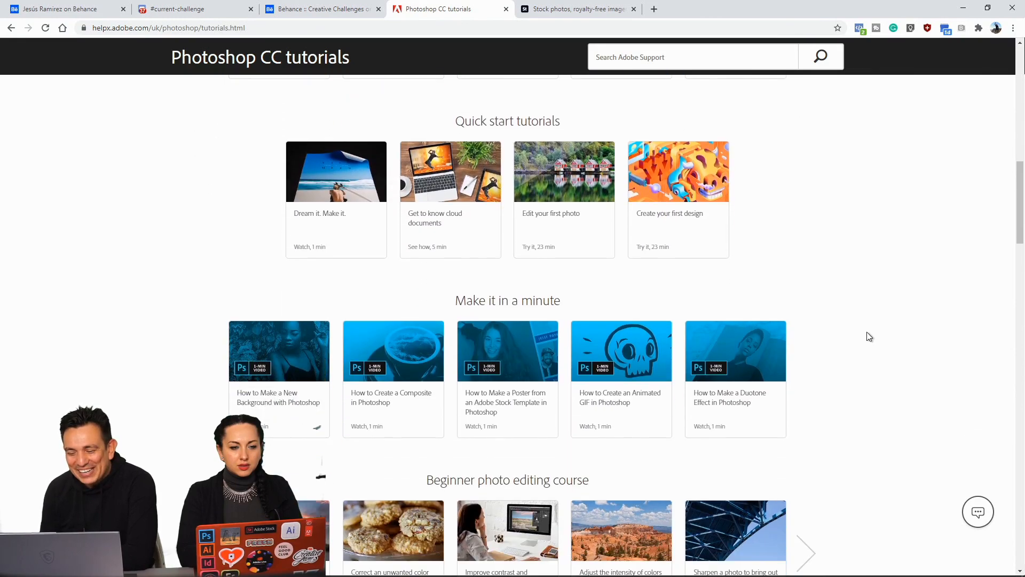
scroll(625, 309, "down", 6)
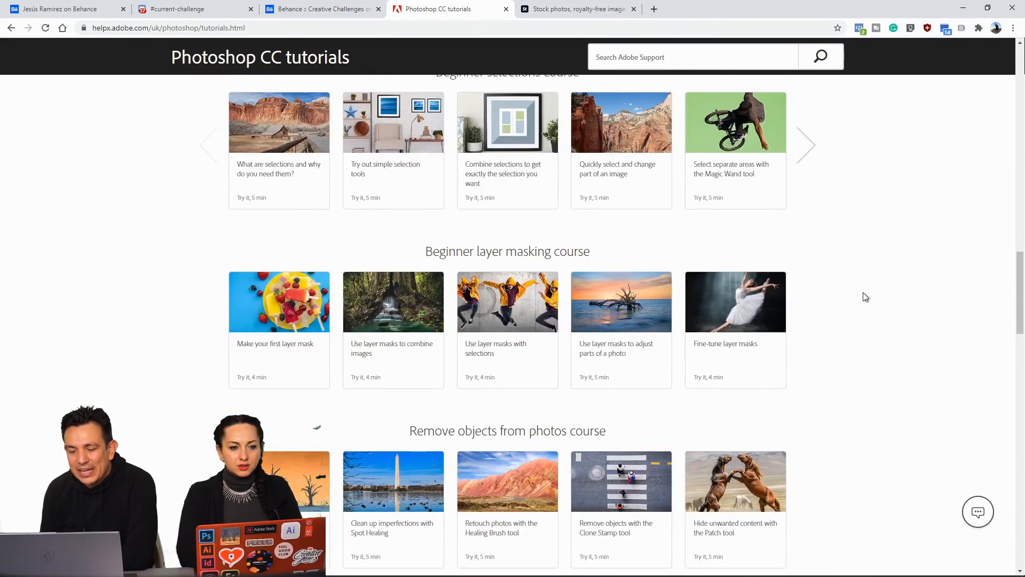
scroll(408, 303, "down", 10)
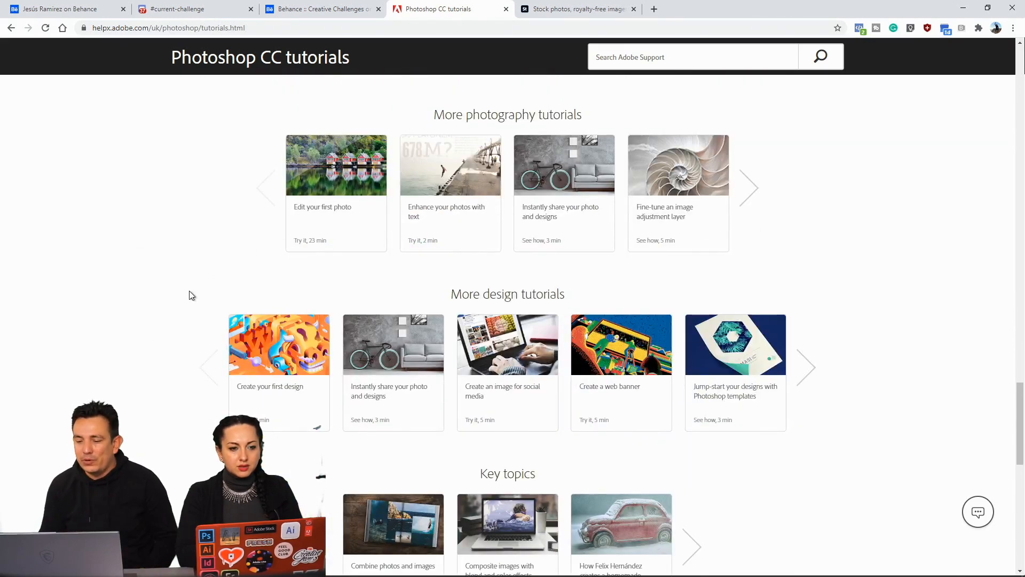
scroll(199, 310, "down", 4)
scroll(202, 309, "down", 2)
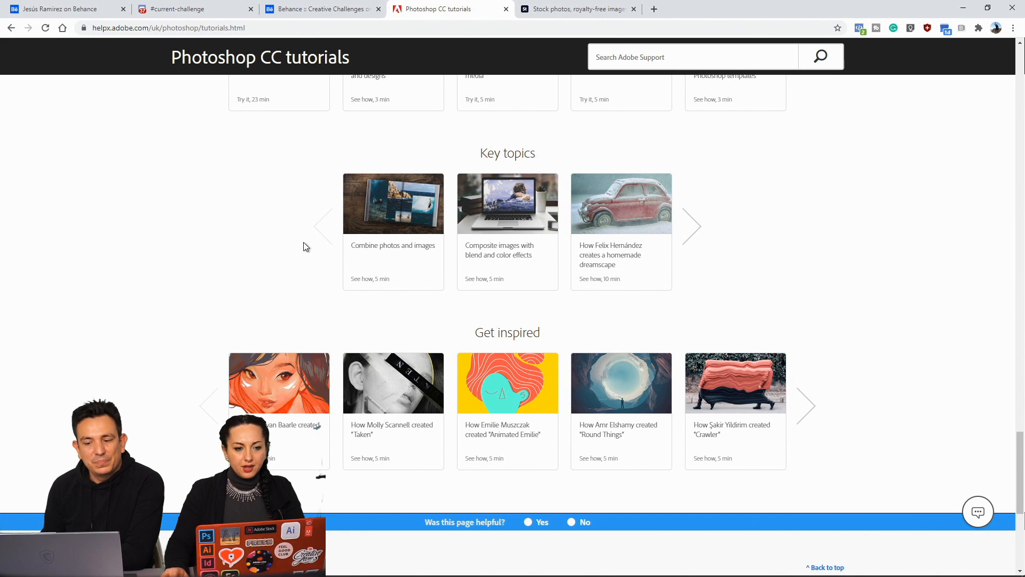
scroll(398, 184, "up", 6)
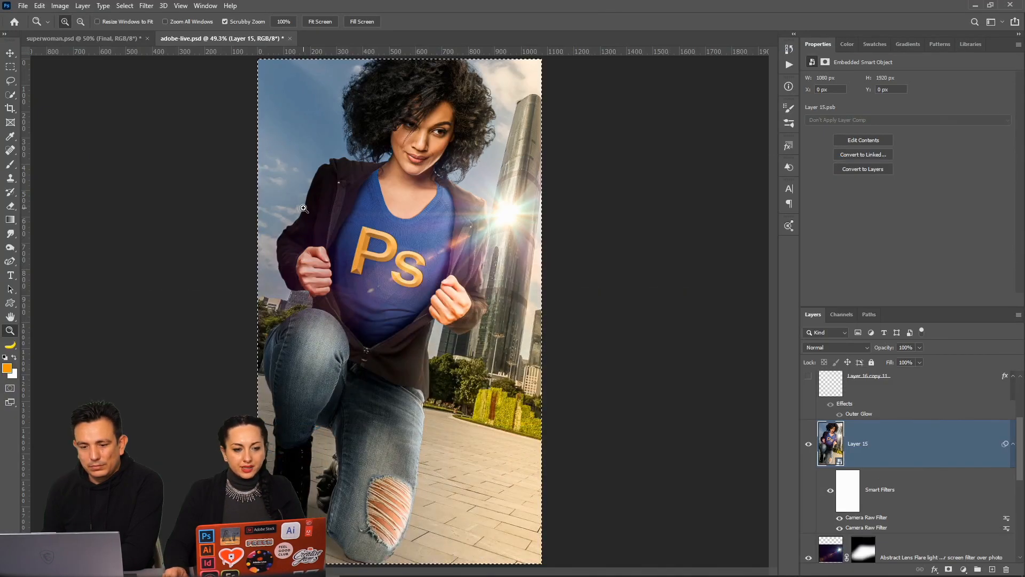
Return to Photoshop and clear the selection around the canvas with the Marquee tool
key("m")
left_click(275, 138)
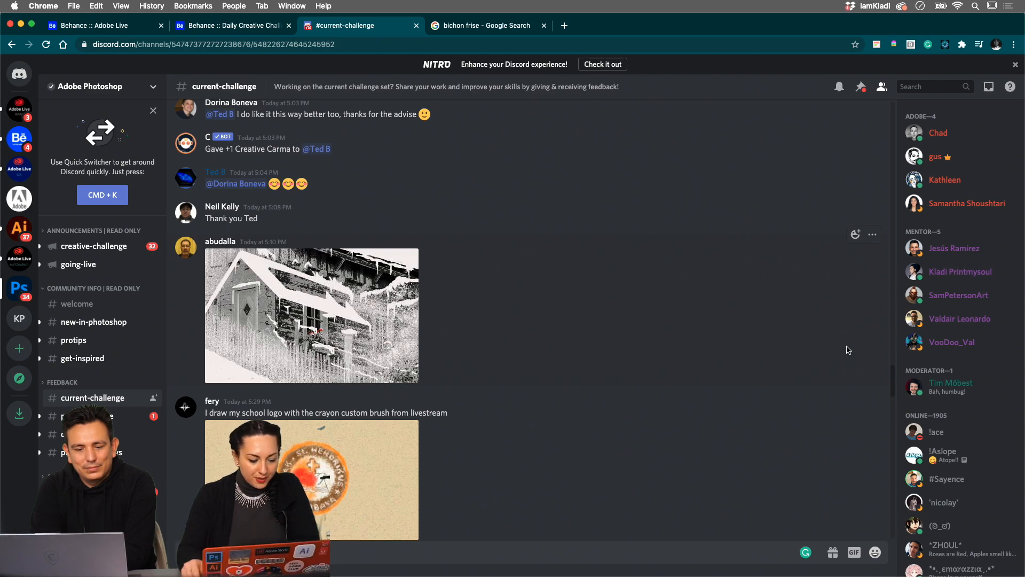
In Discord's current-challenge channel, enlarge the crayon-brush school logo submission to inspect it, and close the preview
scroll(410, 486, "down", 3)
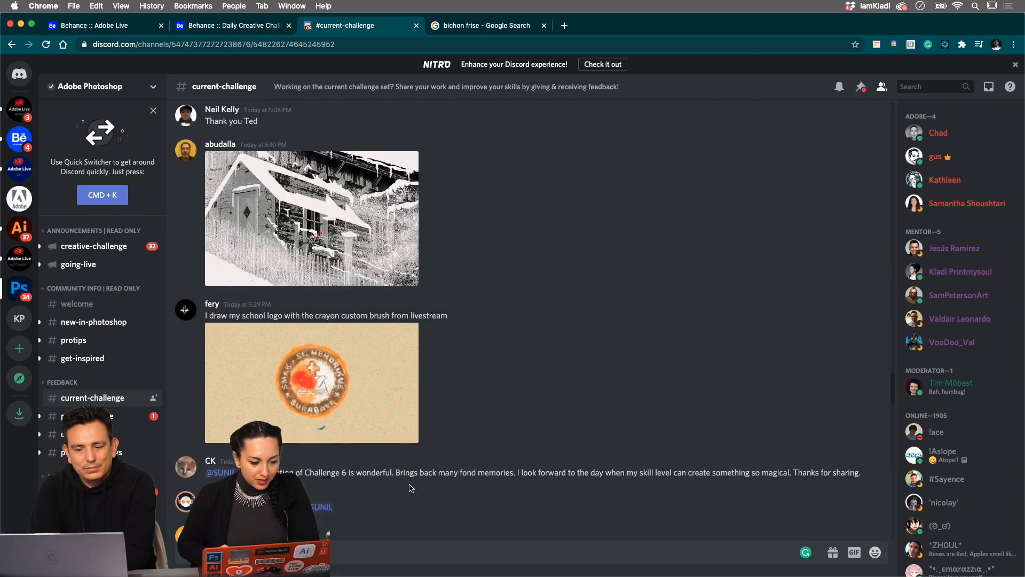
scroll(410, 488, "down", 3)
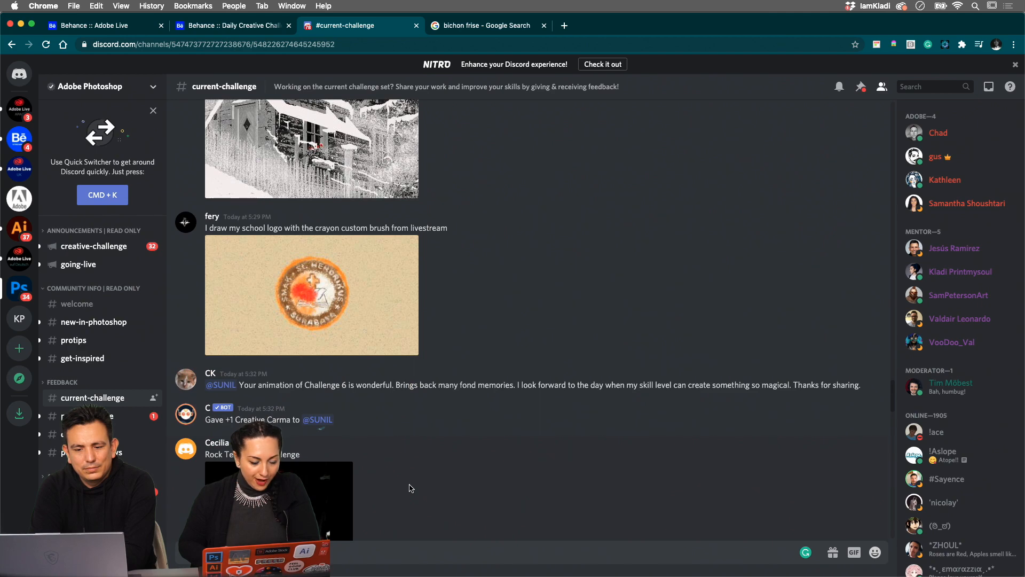
left_click(344, 317)
left_click(342, 94)
left_click(350, 297)
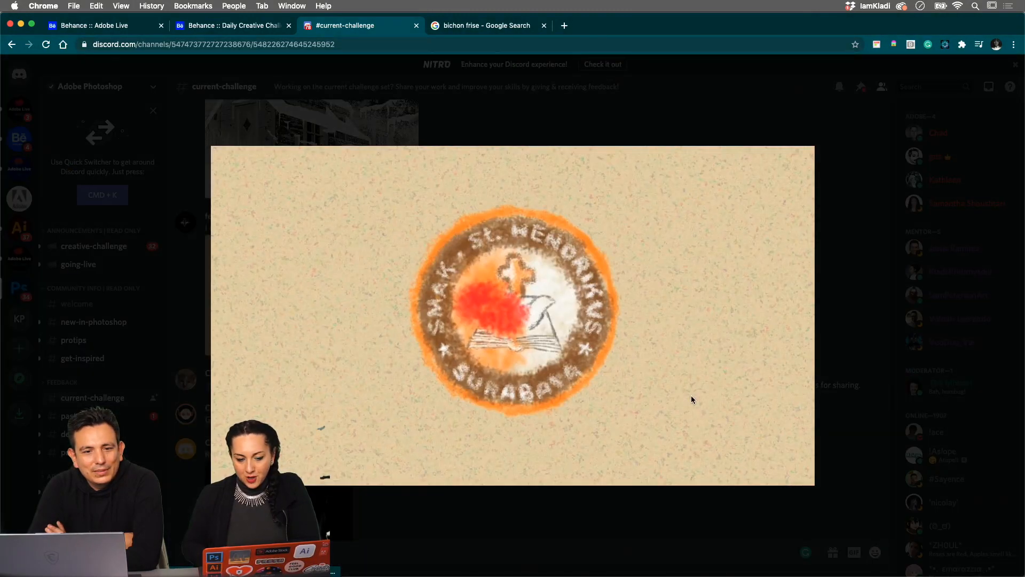
scroll(691, 395, "up", 3)
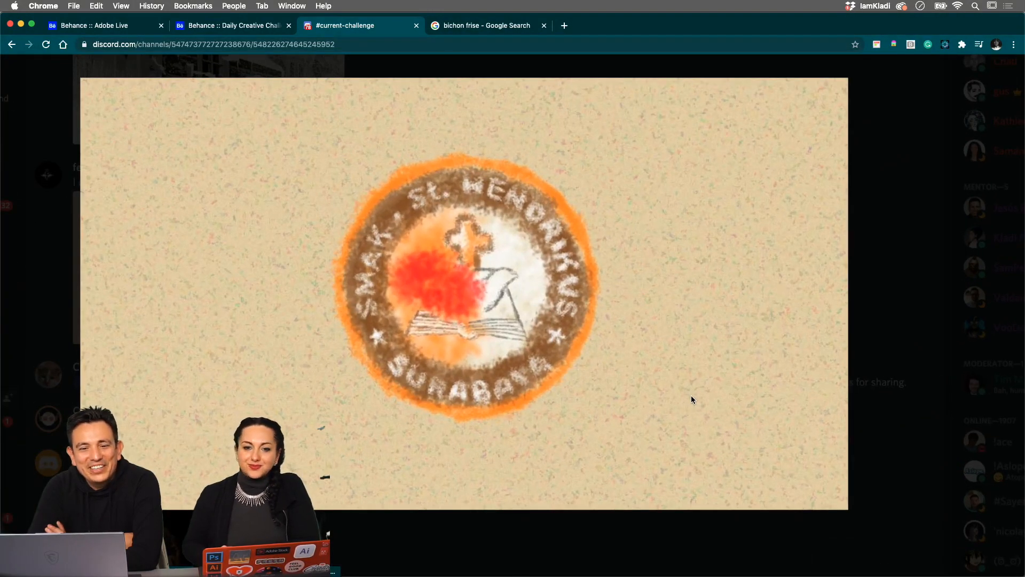
scroll(691, 395, "up", 2)
scroll(691, 395, "down", 3)
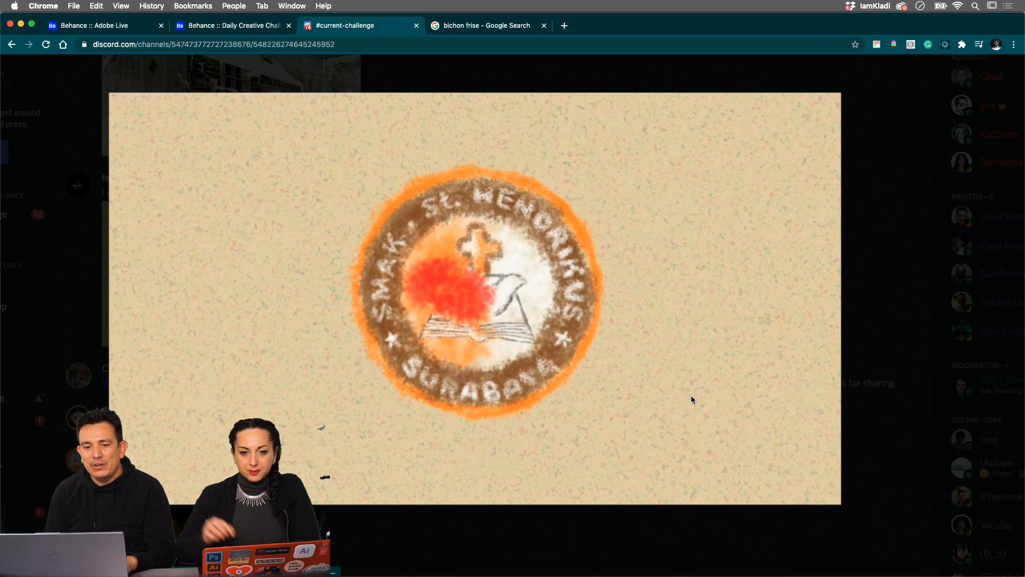
left_click(897, 310)
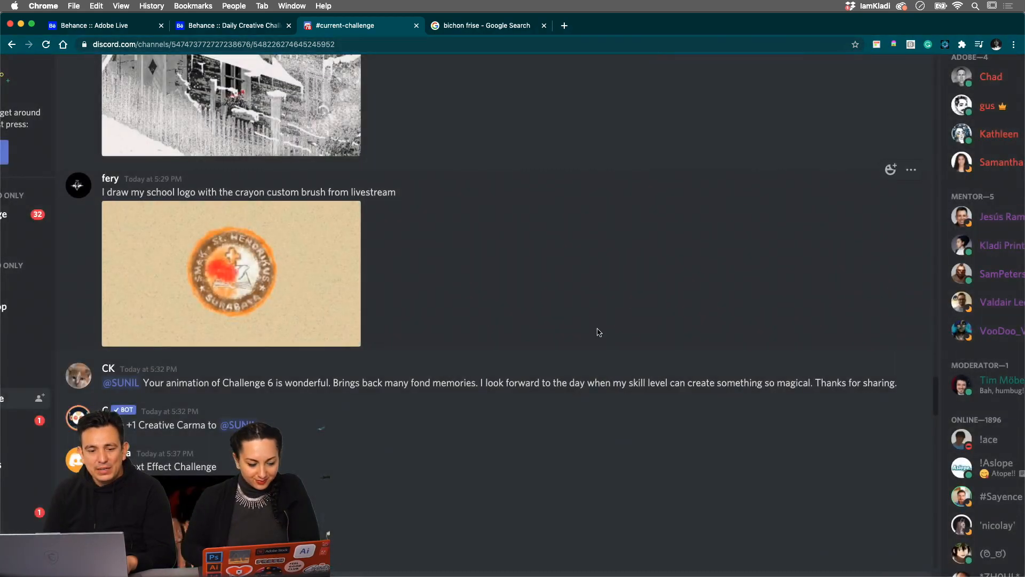
Review the newer current-challenge submissions down to the crayon cityscape, view that image enlarged, and close it
scroll(598, 350, "down", 5)
scroll(598, 349, "down", 14)
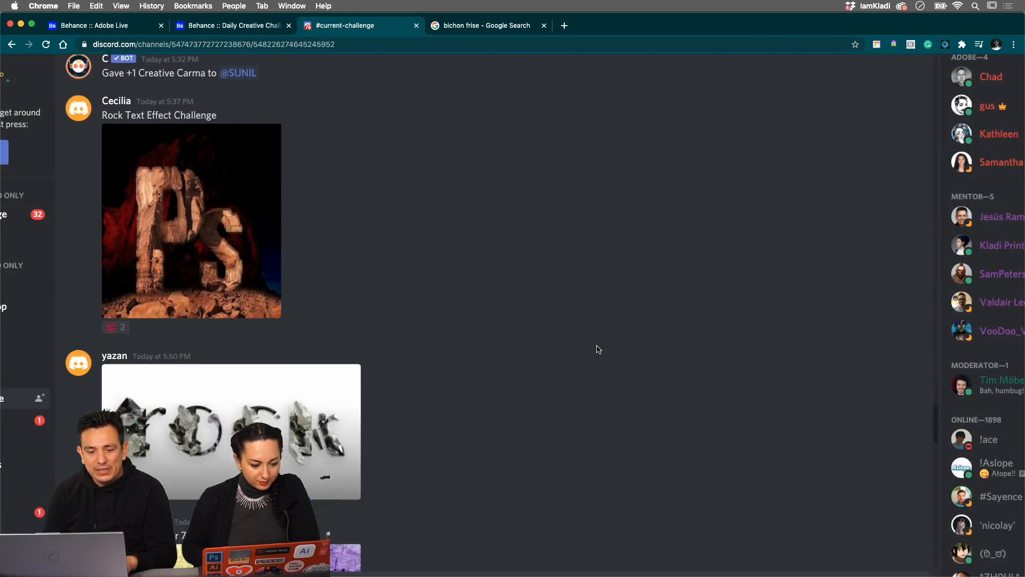
scroll(599, 349, "down", 15)
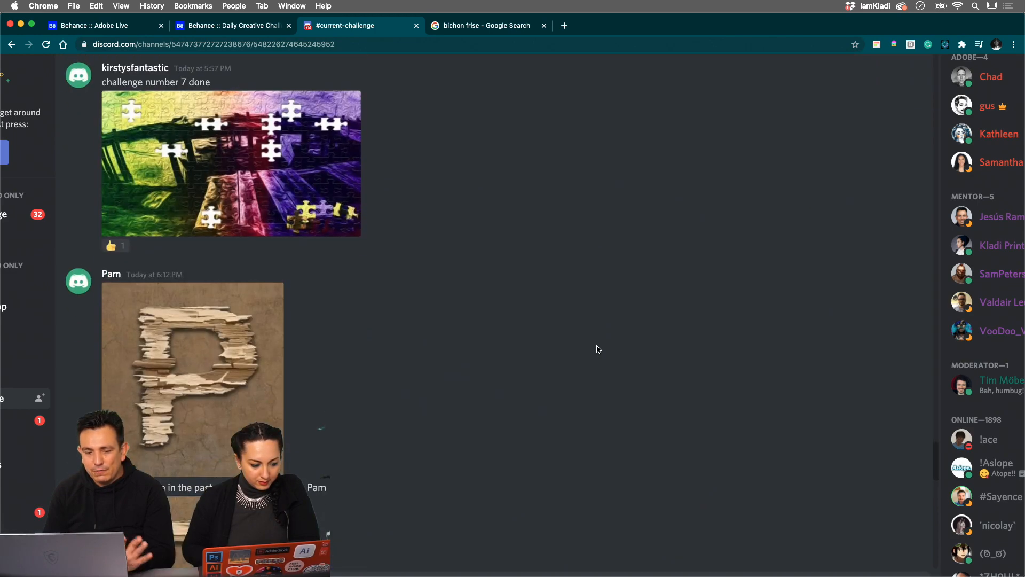
scroll(598, 350, "down", 10)
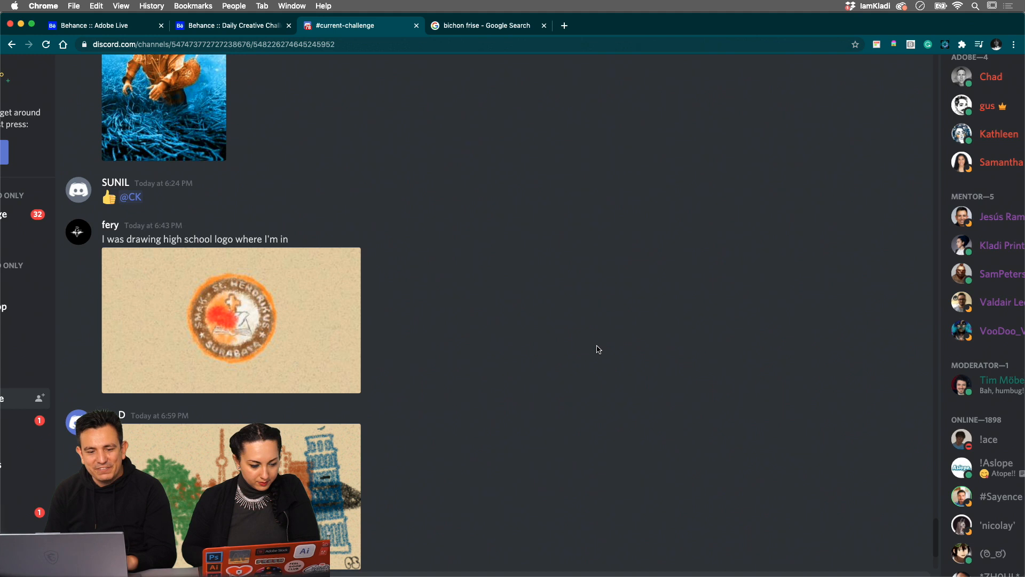
scroll(595, 347, "down", 4)
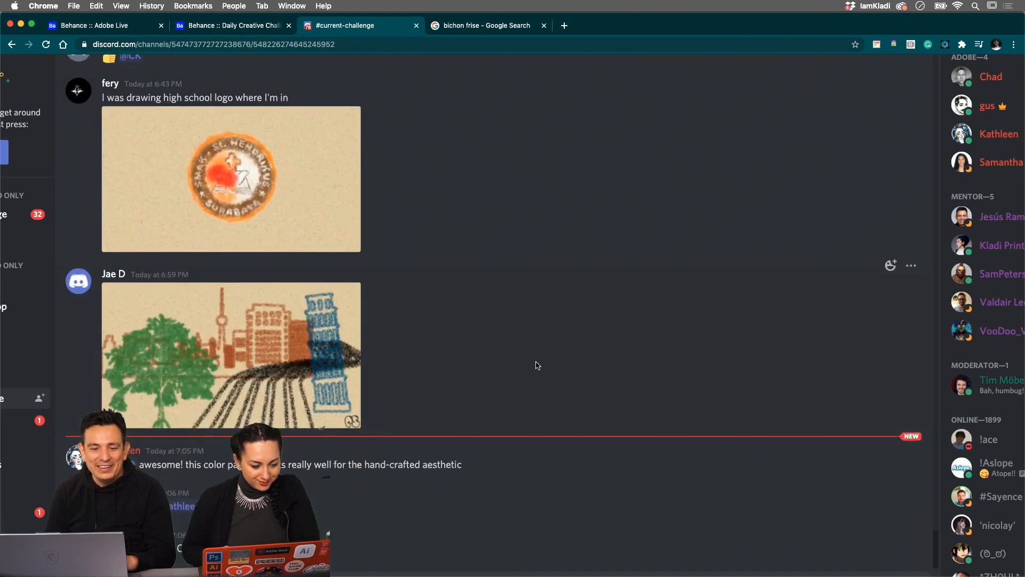
scroll(540, 361, "down", 1)
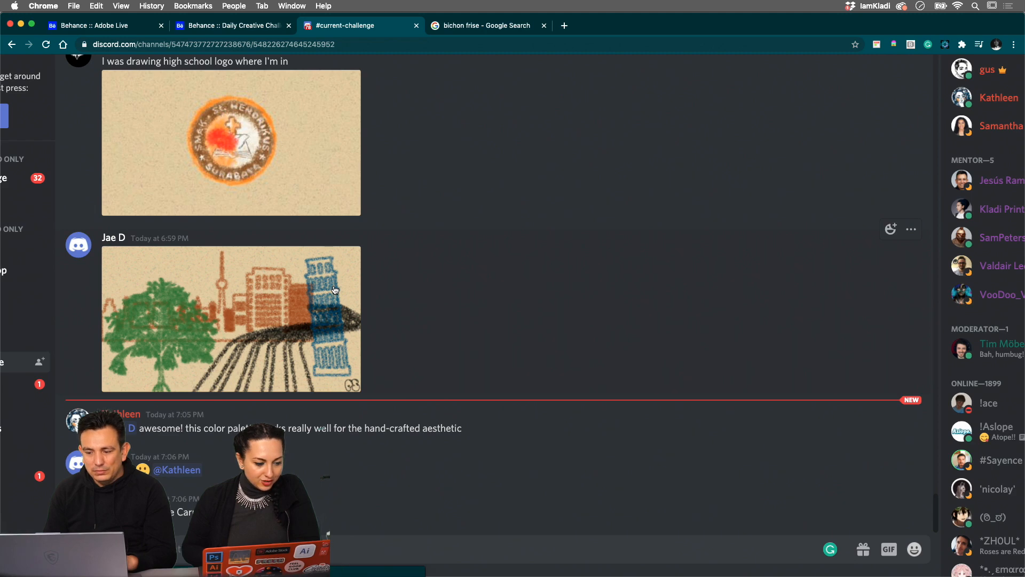
left_click(335, 290)
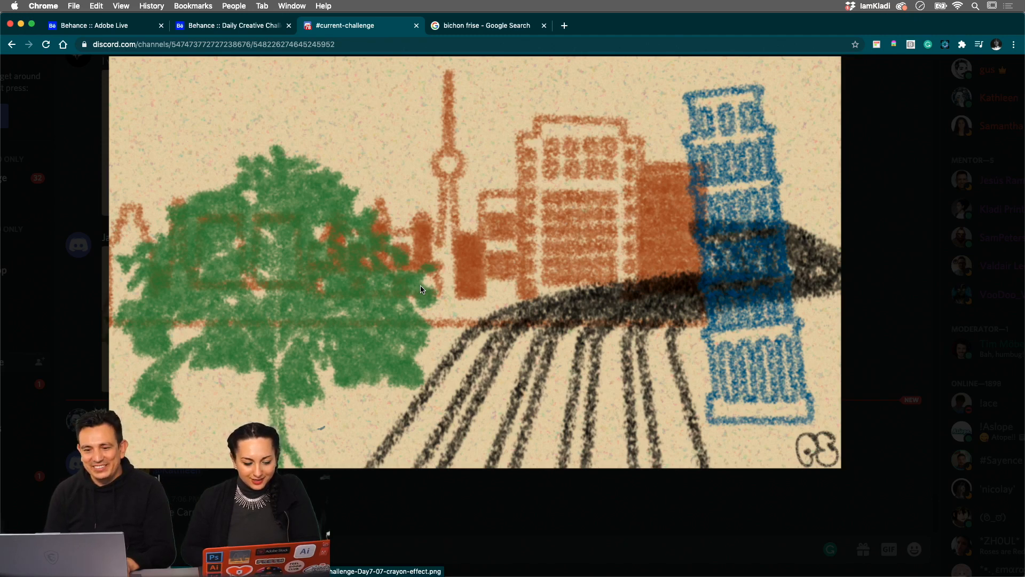
left_click(969, 273)
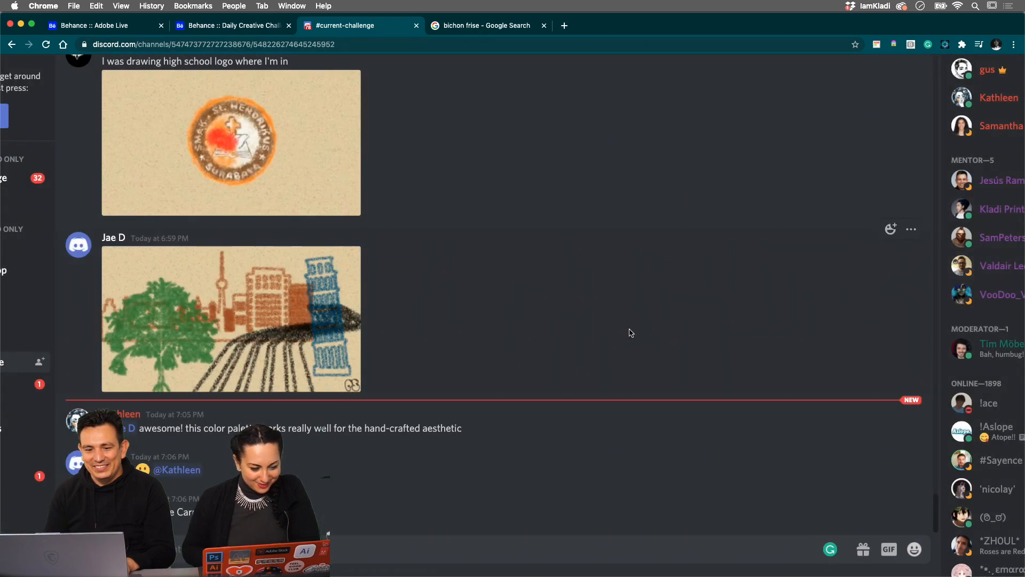
Reopen the crayon cityscape submission at full size for a closer look
scroll(447, 336, "up", 1)
scroll(447, 336, "down", 1)
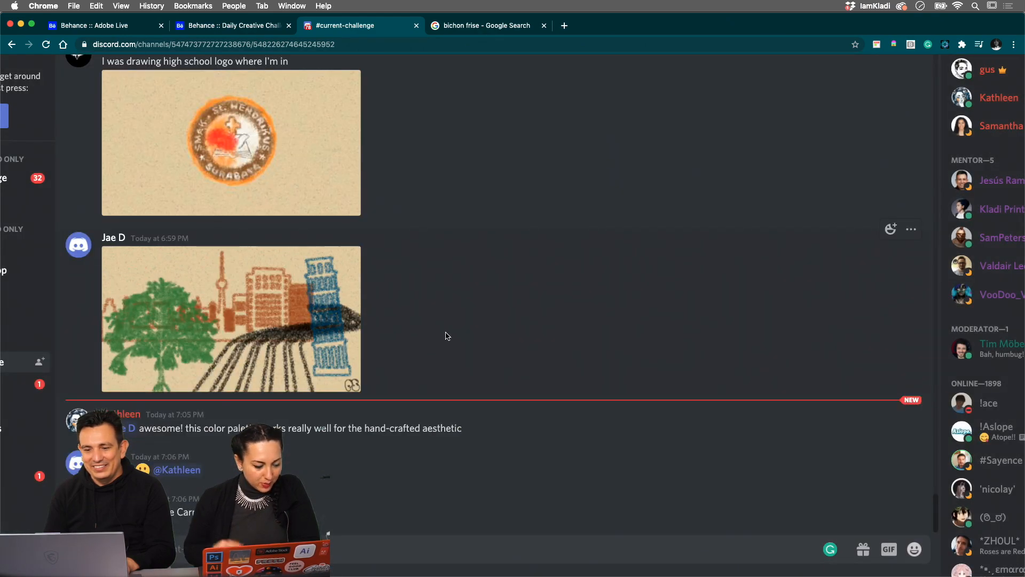
left_click(258, 318)
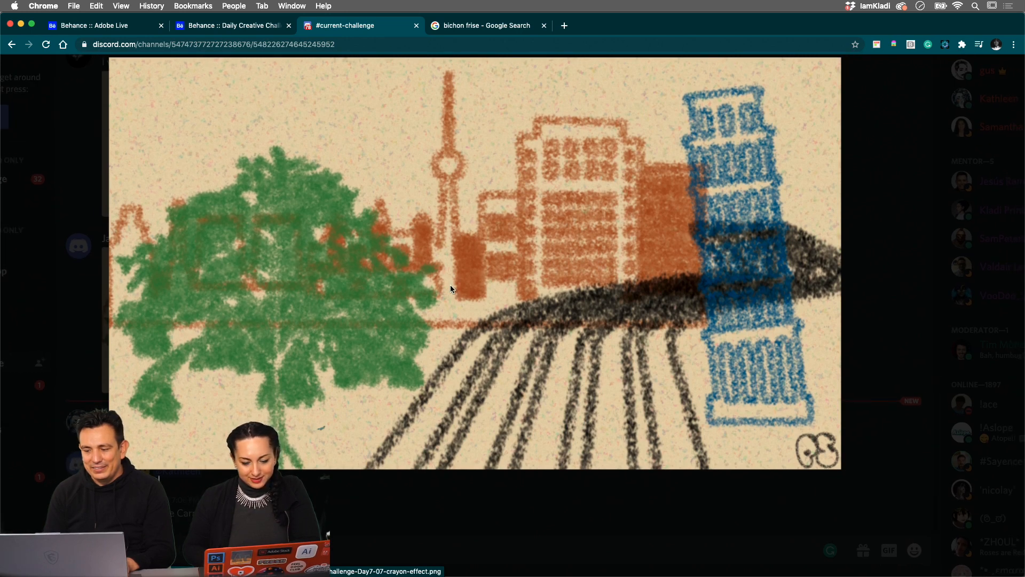
scroll(450, 285, "up", 1)
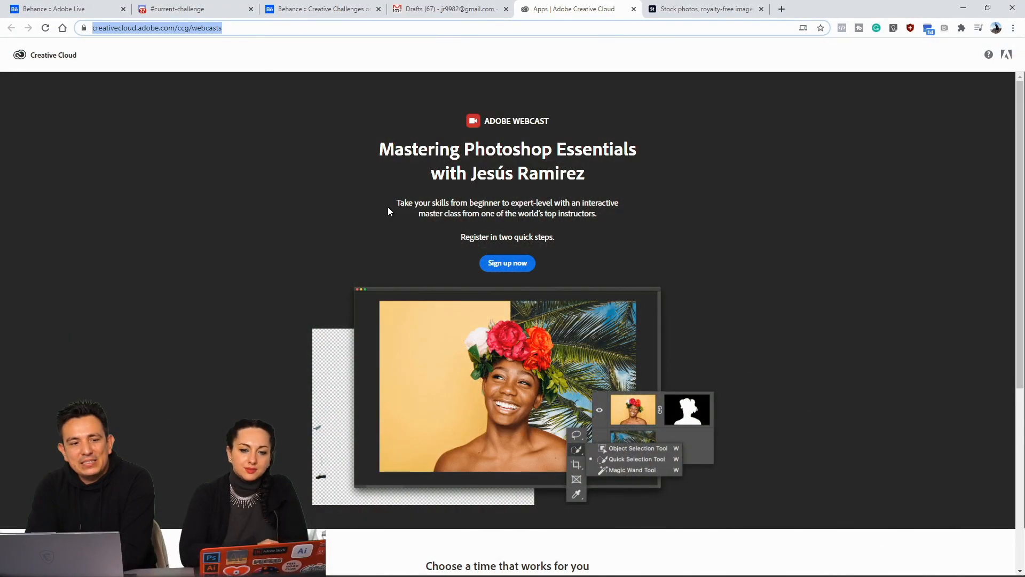
Review the Mastering Photoshop Essentials webcast page at creativecloud.adobe.com/ccg/webcasts, including its registration time section
left_click(224, 131)
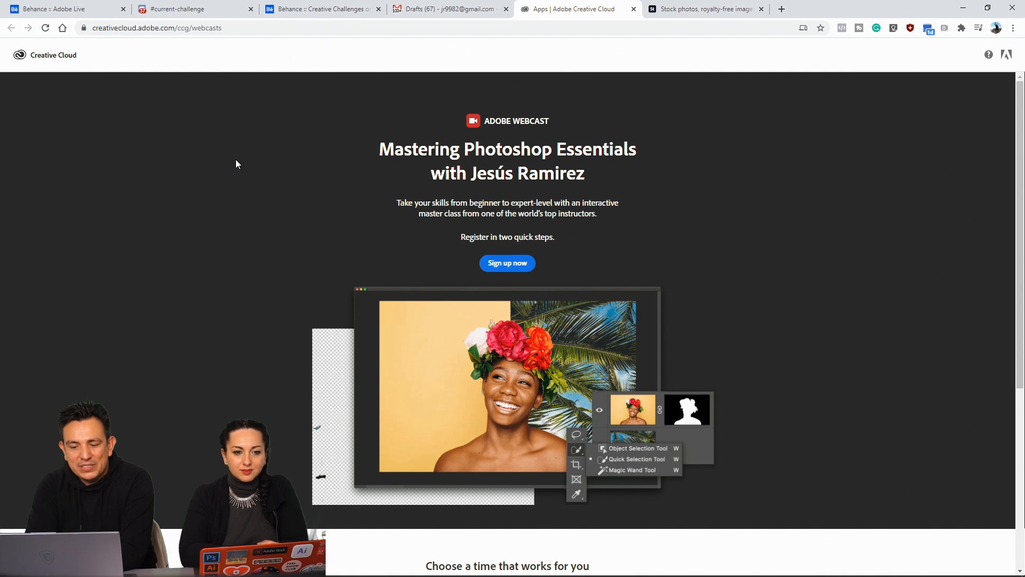
scroll(237, 164, "down", 1)
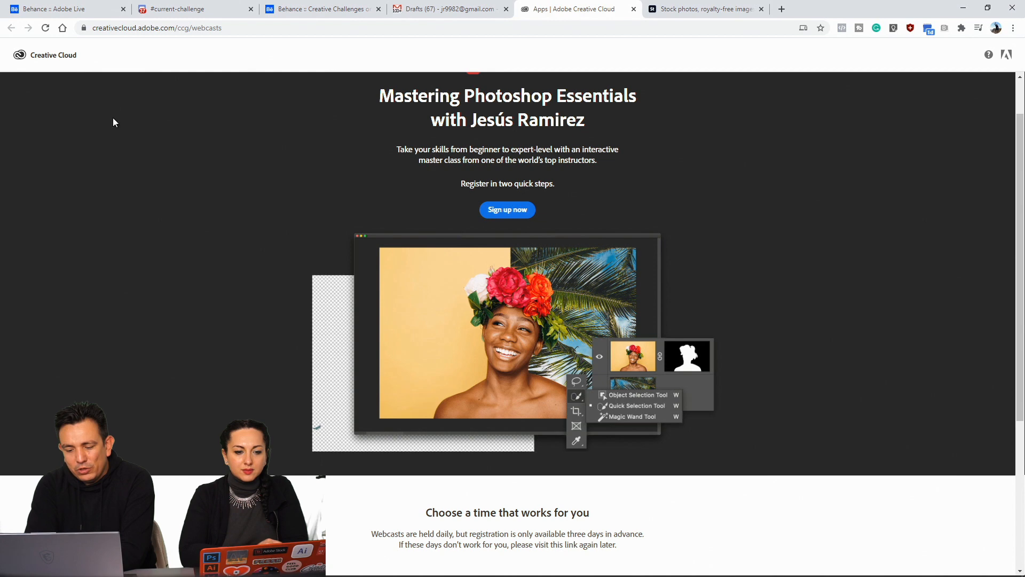
scroll(136, 188, "down", 4)
scroll(185, 271, "up", 5)
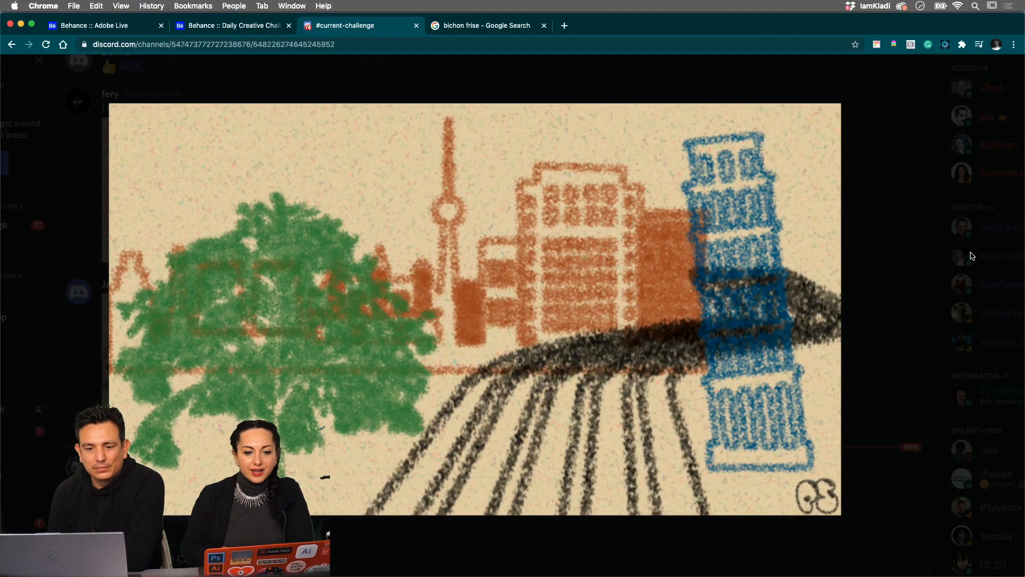
Back in Discord, close the enlarged crayon cityscape and look back over earlier submissions in the current-challenge channel
left_click(975, 221)
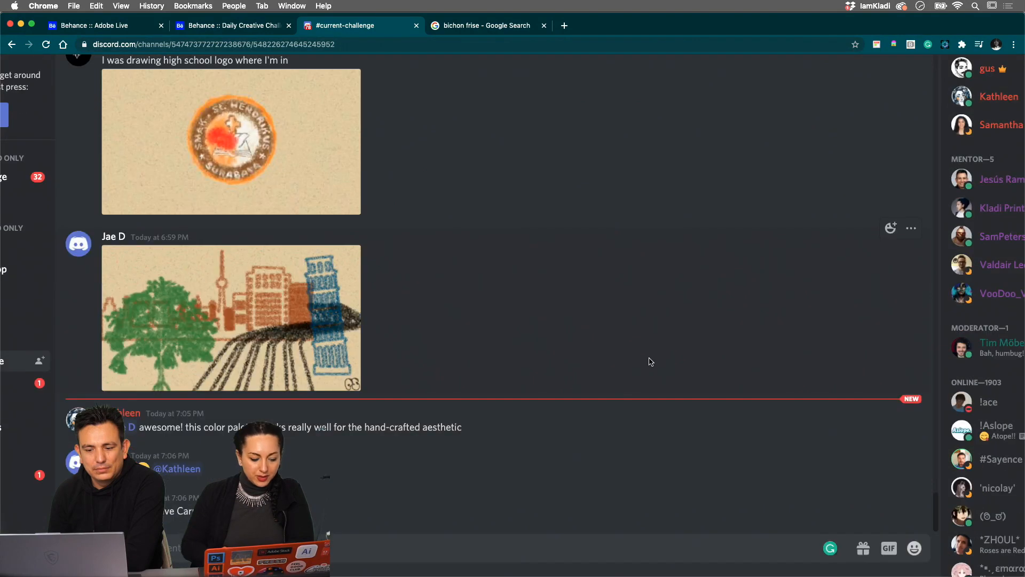
key("super+r")
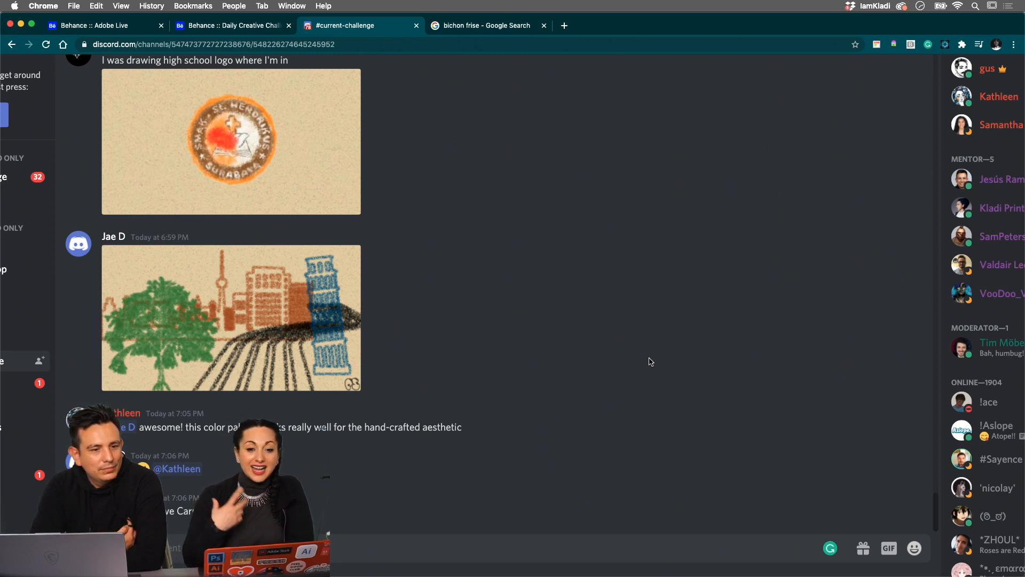
scroll(673, 405, "up", 10)
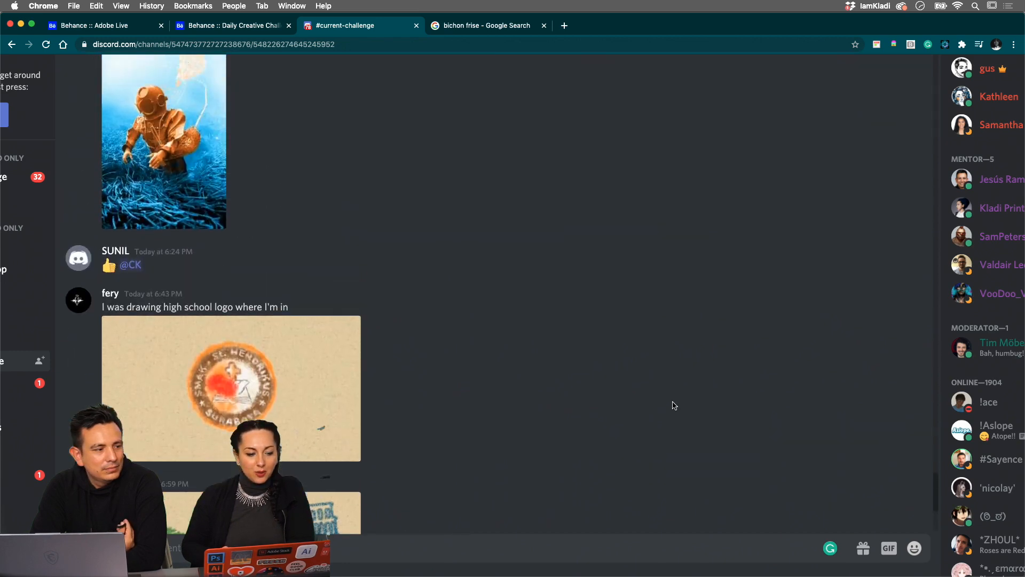
Review the earlier submissions in the current-challenge channel between the diver composite and the Rock Text Effect Challenge post
scroll(674, 405, "up", 15)
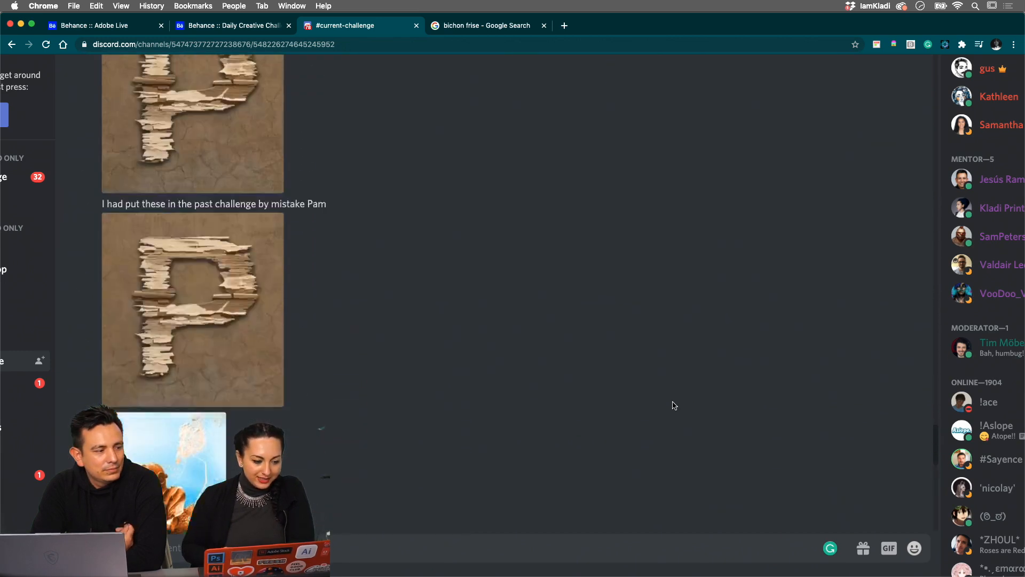
scroll(674, 405, "up", 12)
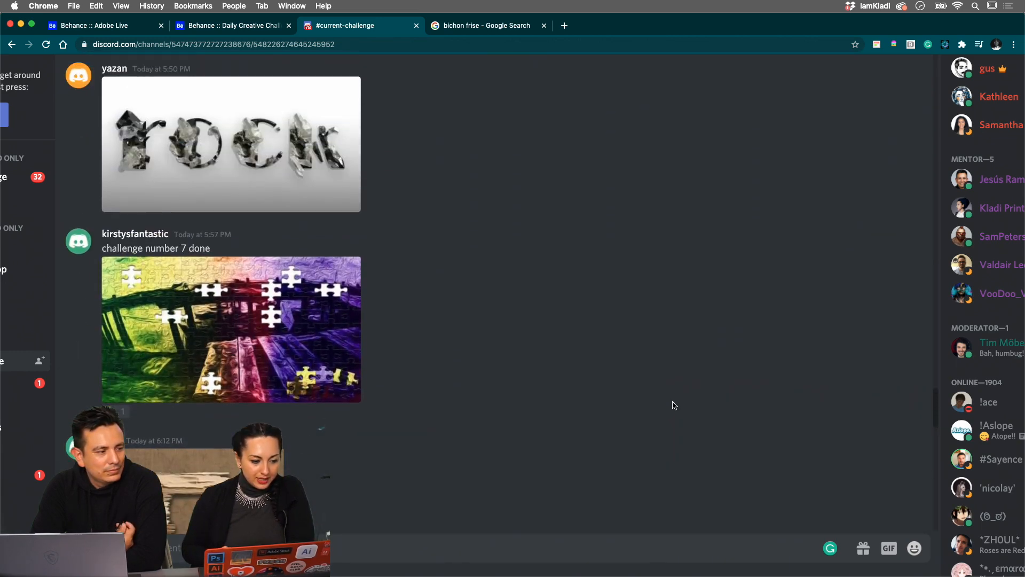
scroll(674, 405, "up", 7)
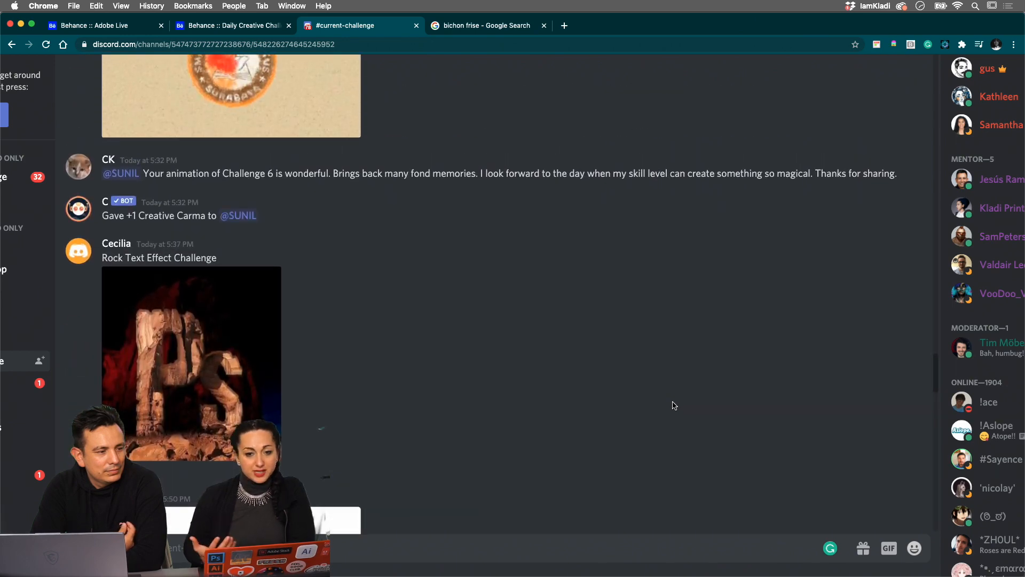
scroll(674, 405, "down", 10)
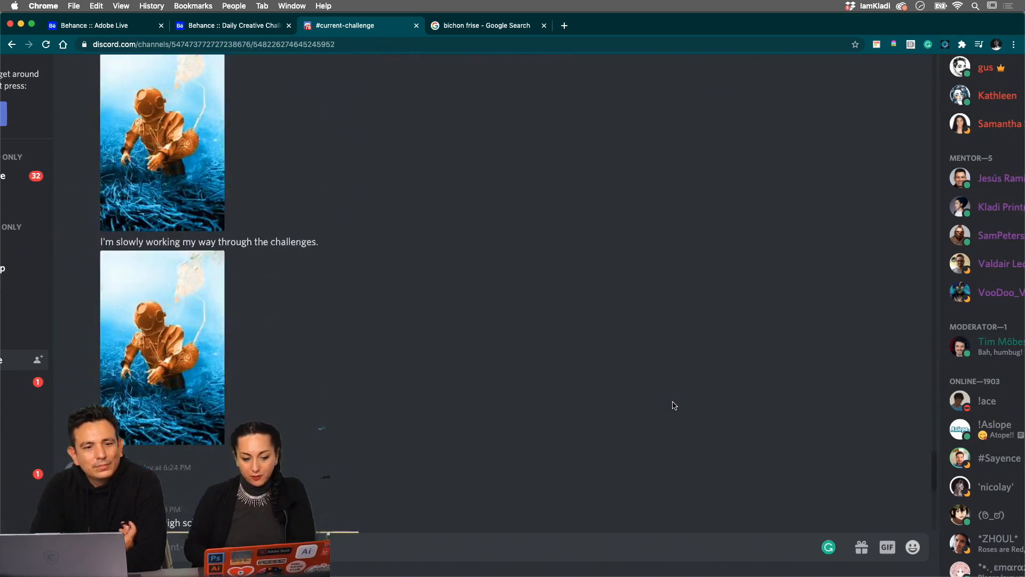
scroll(674, 404, "up", 5)
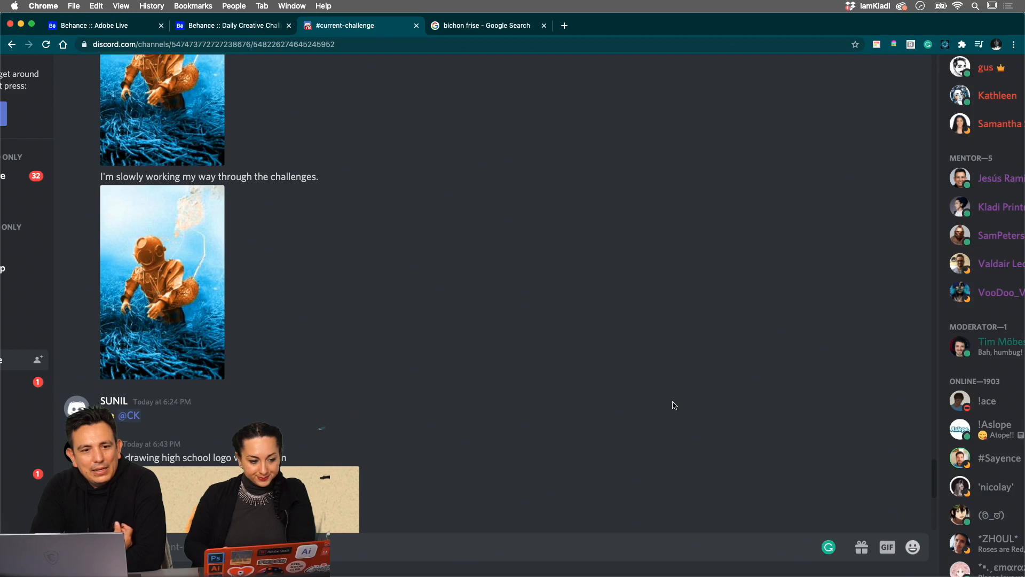
scroll(674, 405, "up", 5)
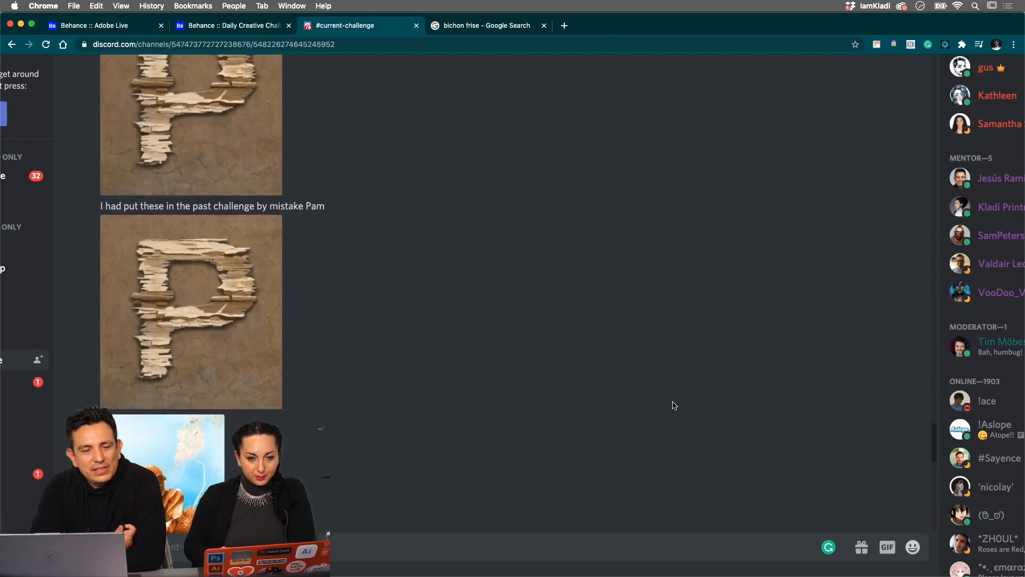
scroll(674, 404, "up", 2)
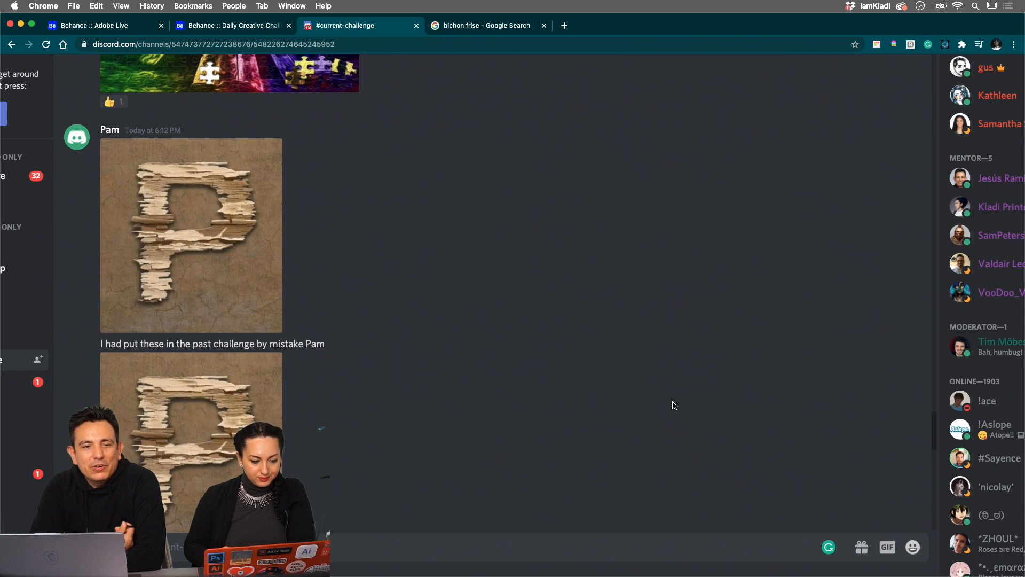
scroll(674, 405, "down", 9)
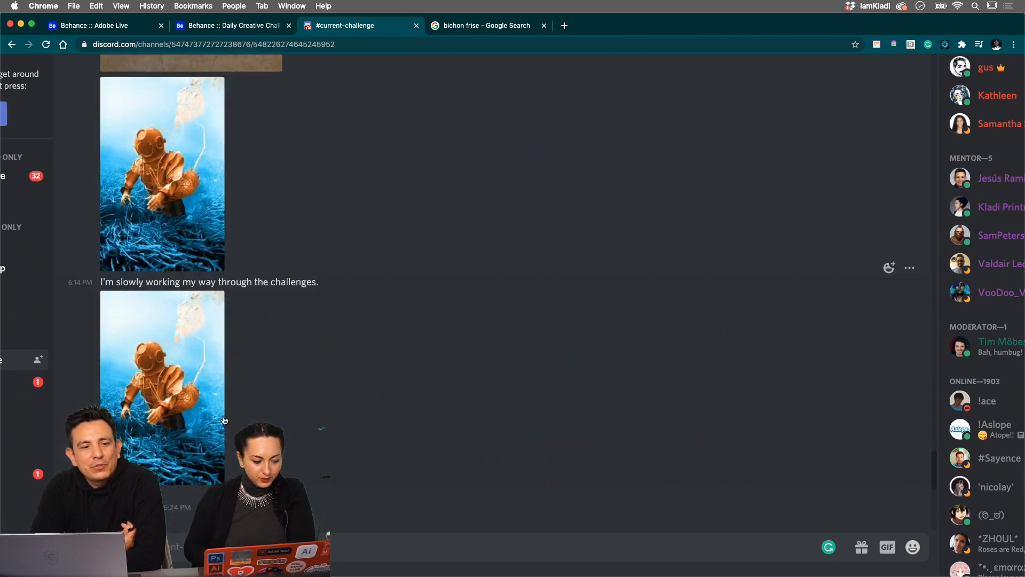
View the orange diver on blue coral submission enlarged and close it
scroll(219, 418, "up", 3)
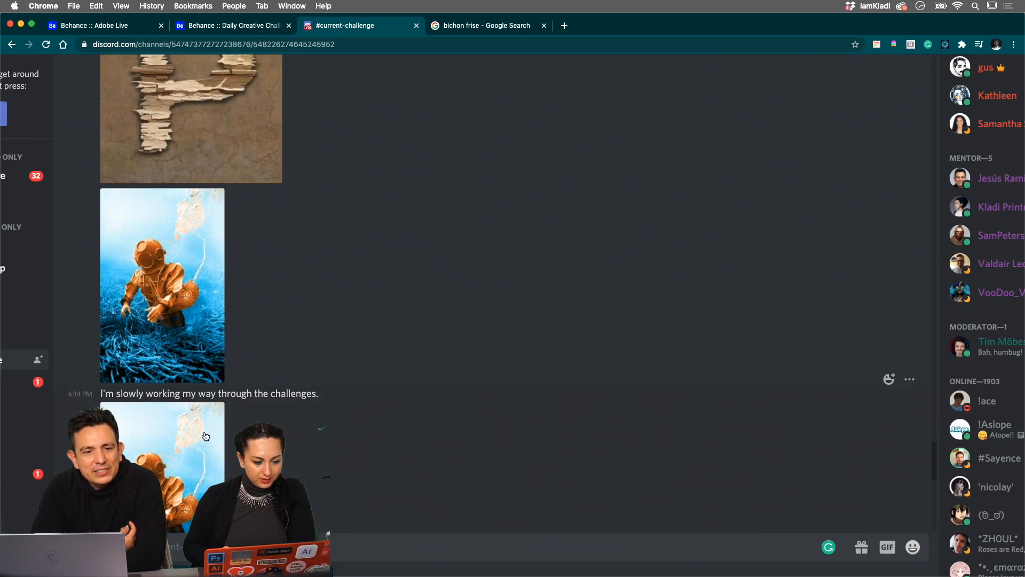
left_click(206, 436)
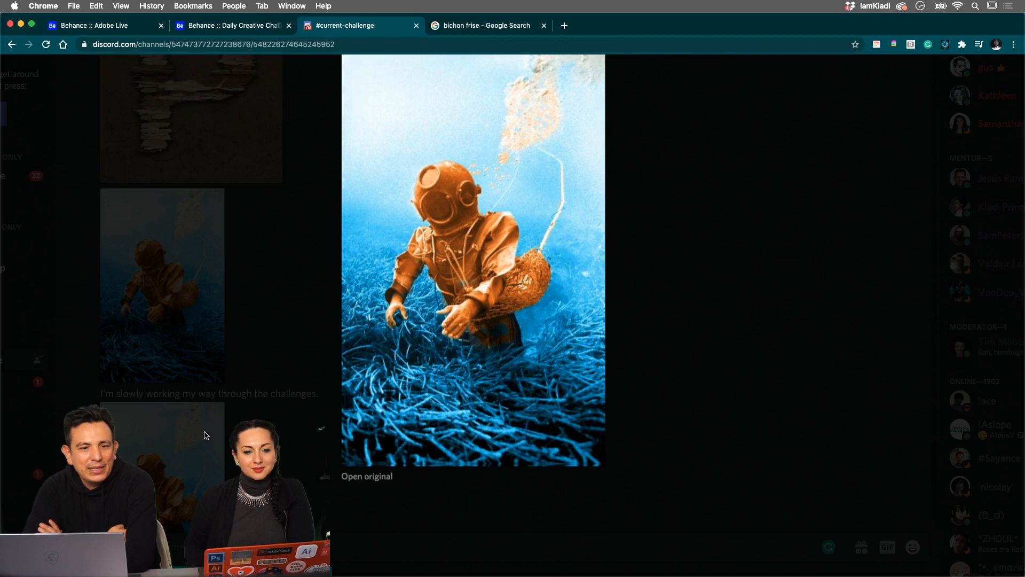
left_click(630, 348)
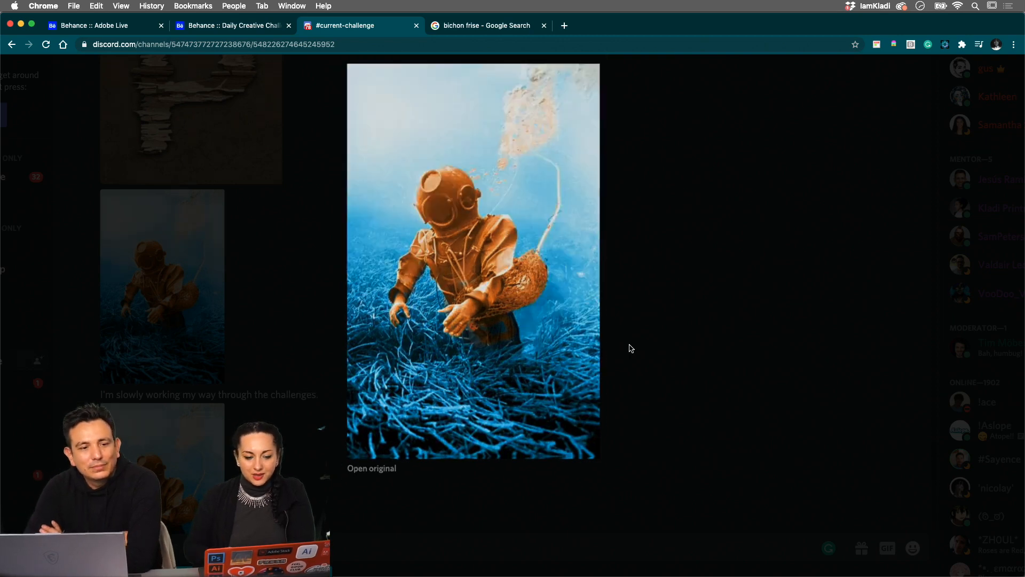
View the layered wooden letter P submission enlarged and close it
scroll(314, 246, "up", 10)
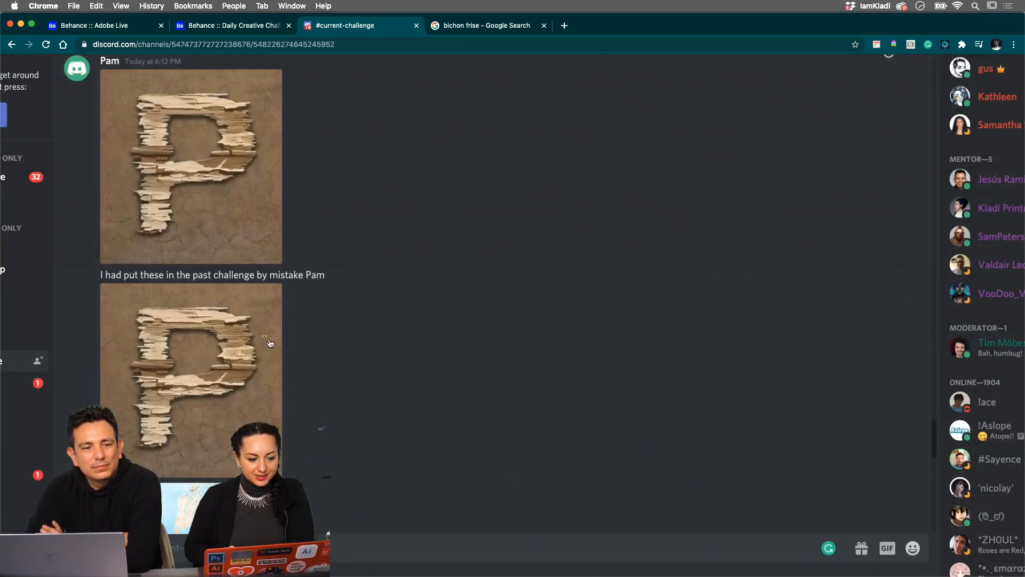
scroll(261, 360, "up", 1)
left_click(260, 358)
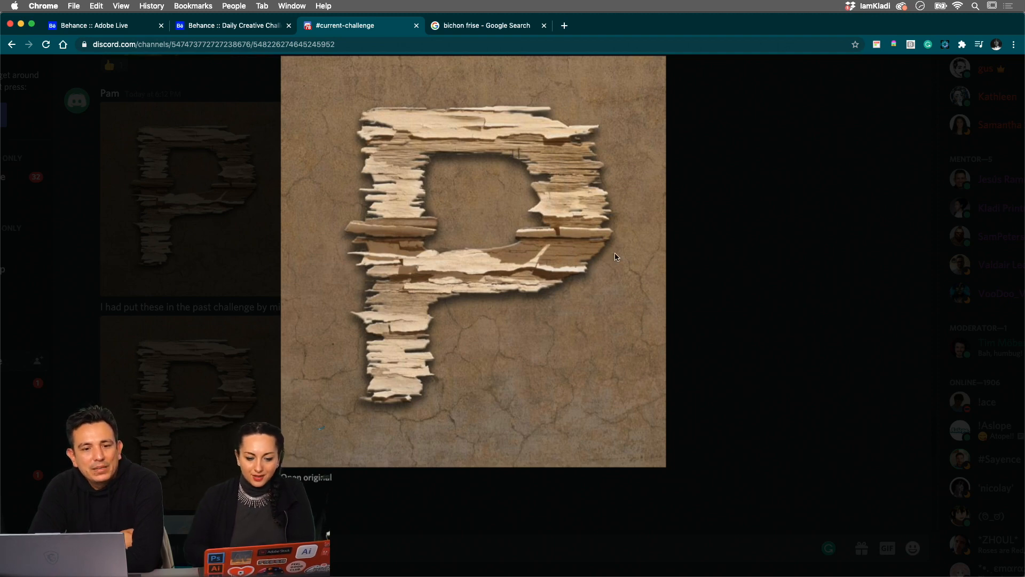
left_click(753, 274)
Reopen the wooden letter P image, examine its splintered texture close up, and close it
scroll(753, 275, "up", 2)
scroll(753, 274, "down", 1)
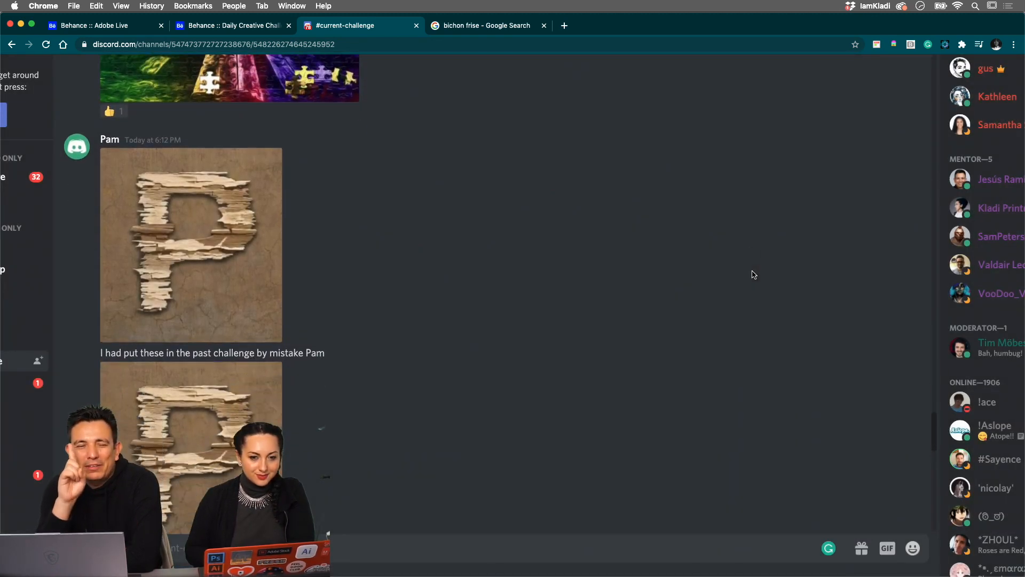
left_click(246, 420)
scroll(412, 271, "up", 5)
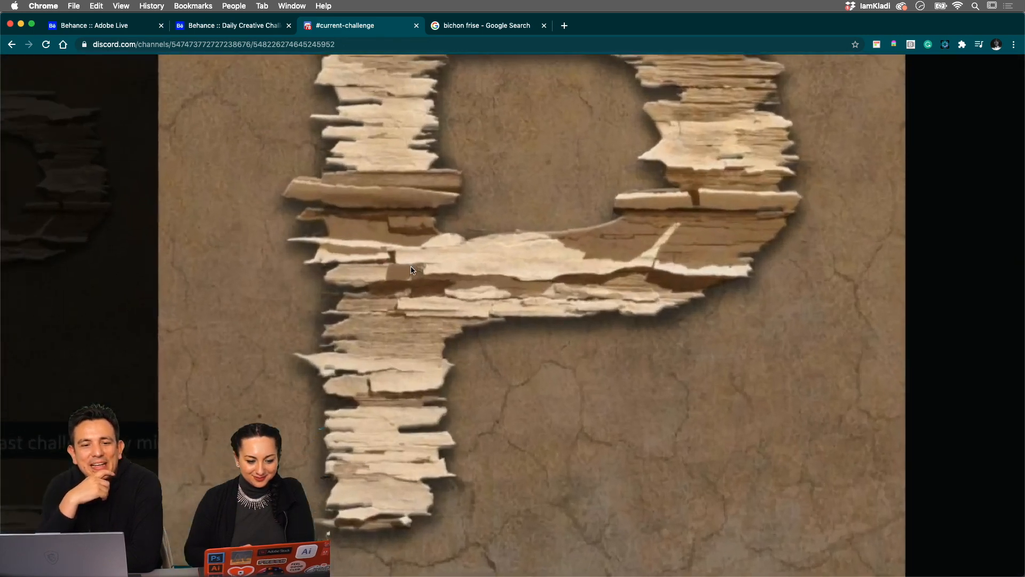
scroll(411, 270, "down", 5)
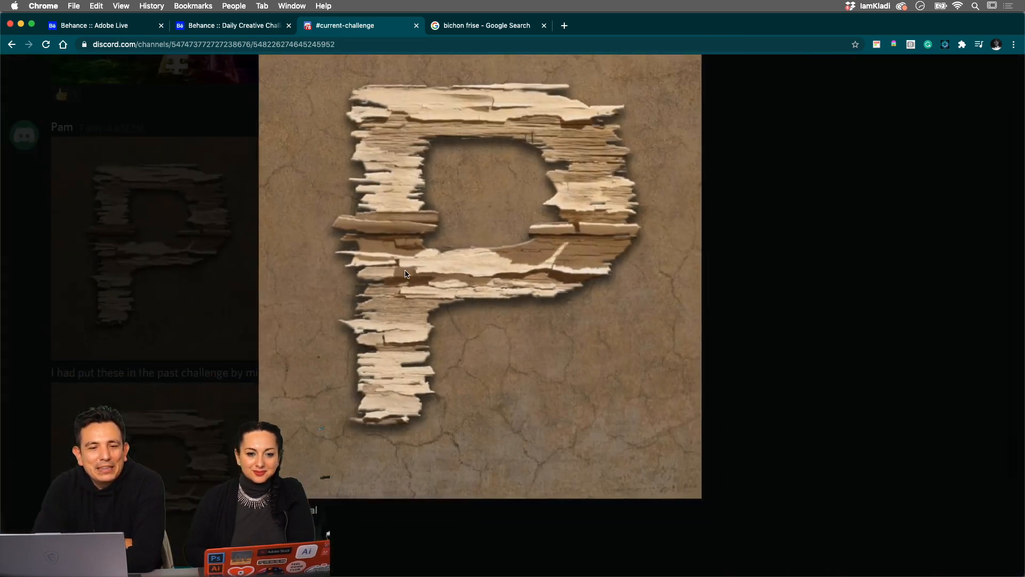
left_click(709, 275)
Look past the puzzle submission to the crystal "rock" lettering, view it enlarged, and close it
scroll(482, 293, "up", 6)
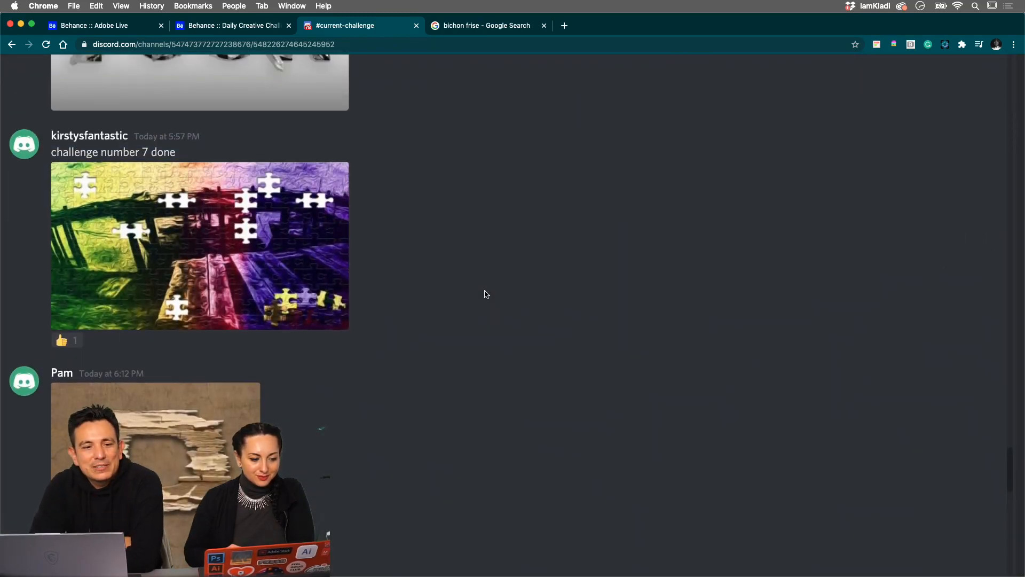
scroll(486, 294, "up", 3)
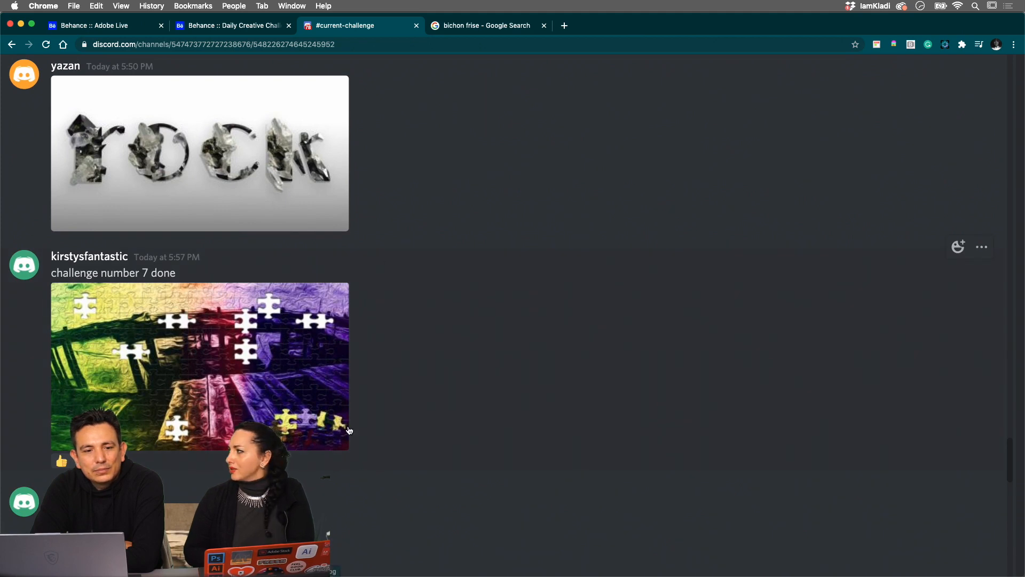
scroll(349, 430, "up", 2)
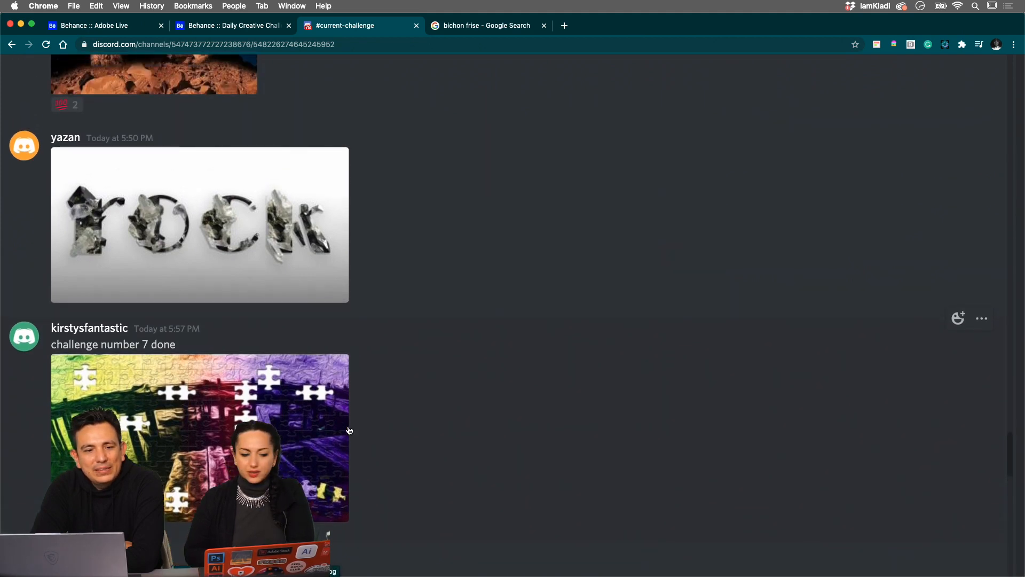
scroll(240, 374, "up", 1)
left_click(113, 312)
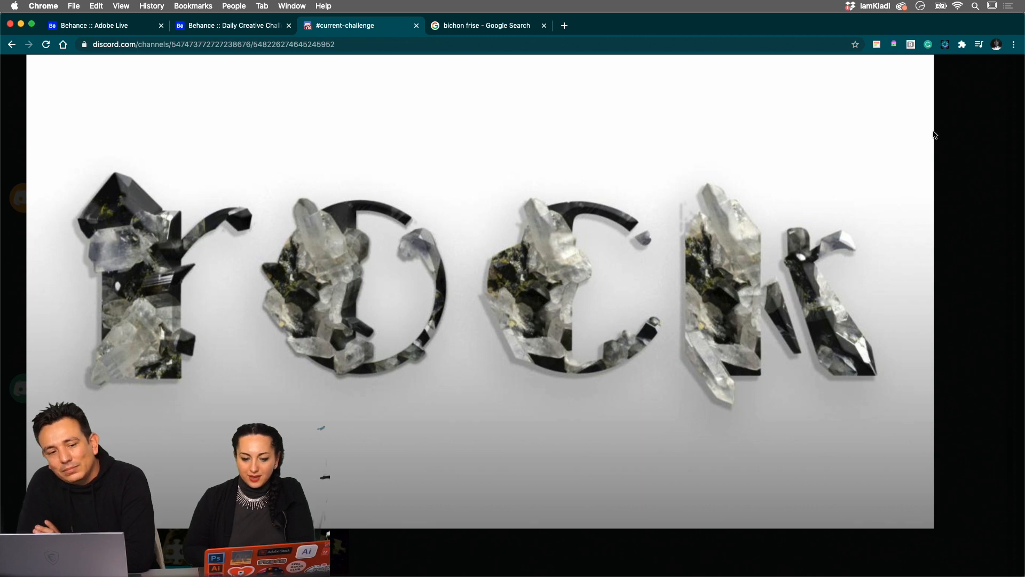
left_click(955, 119)
Find the Rock Text Effect Challenge post and open its Ps rock lettering image enlarged
scroll(557, 140, "up", 1)
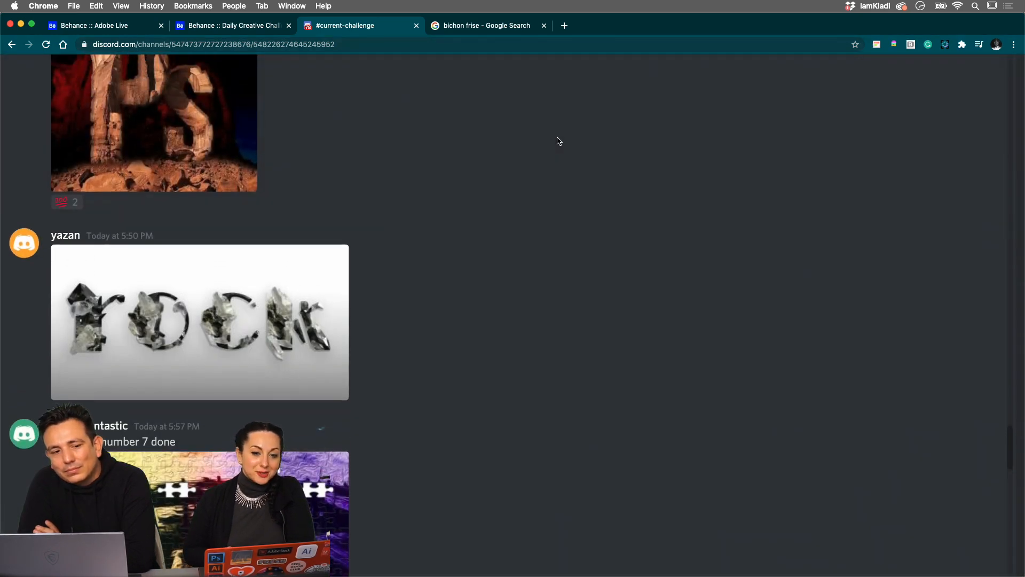
scroll(557, 140, "up", 2)
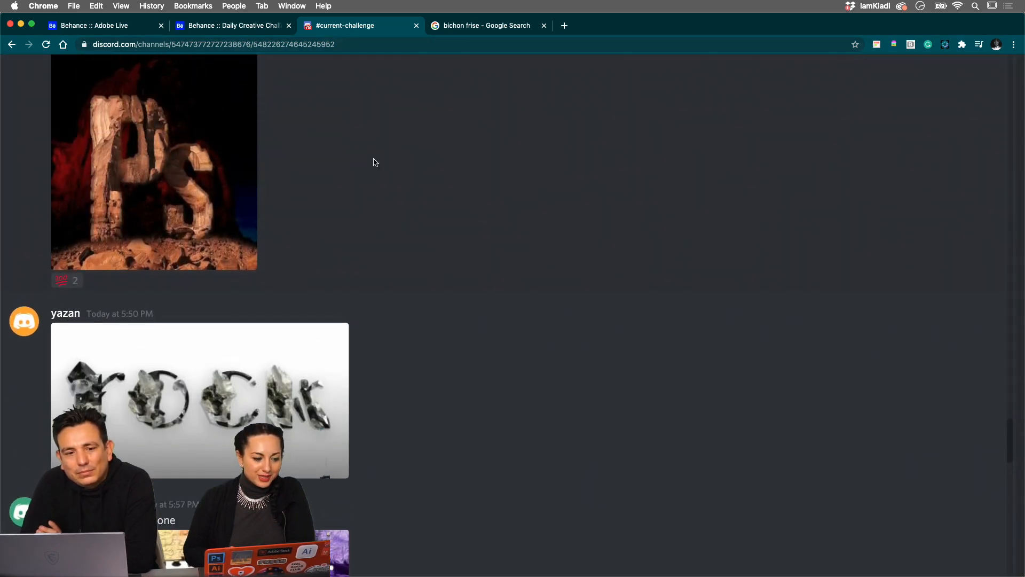
scroll(374, 162, "up", 4)
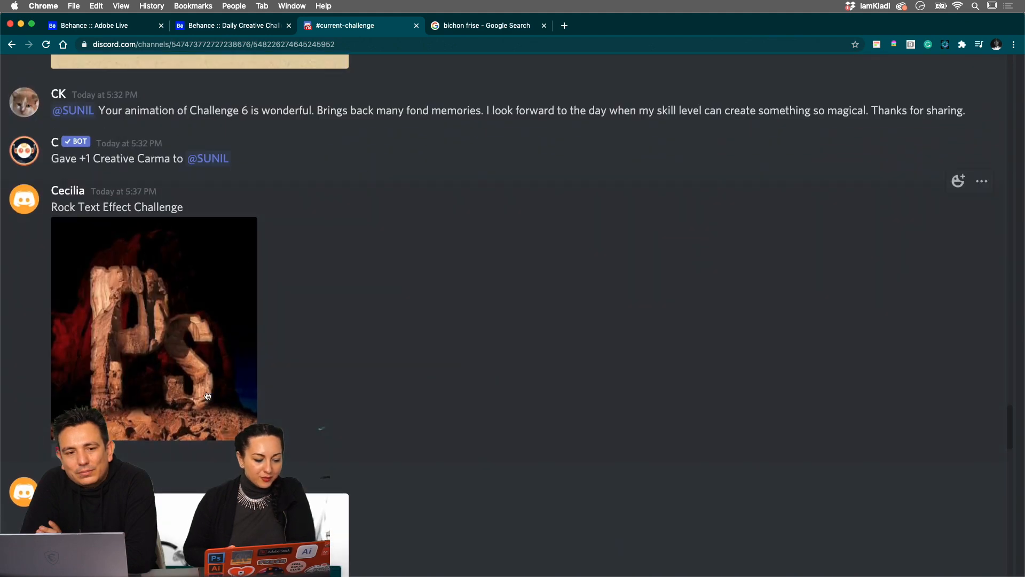
scroll(217, 447, "down", 2)
scroll(217, 447, "up", 2)
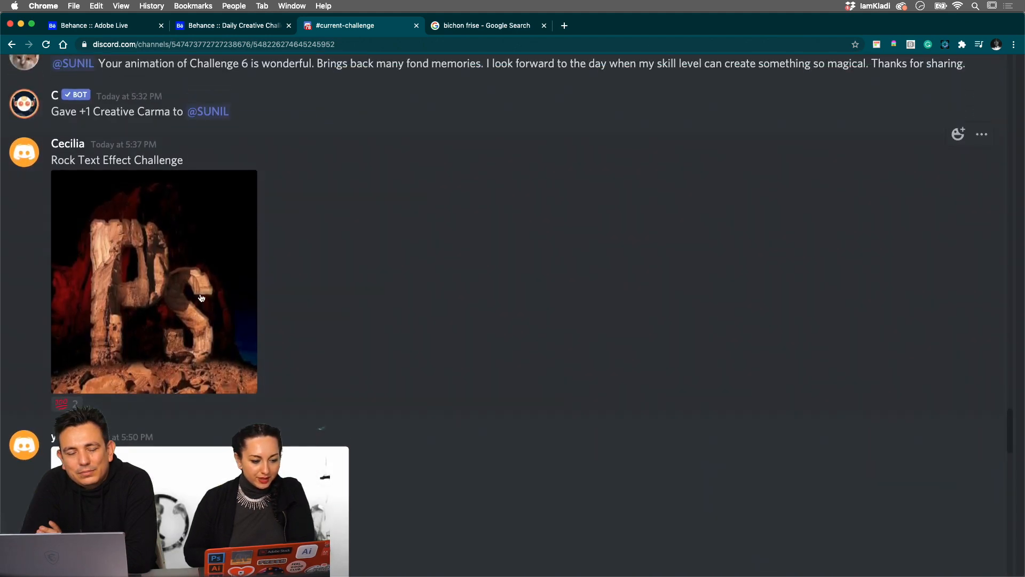
left_click(202, 298)
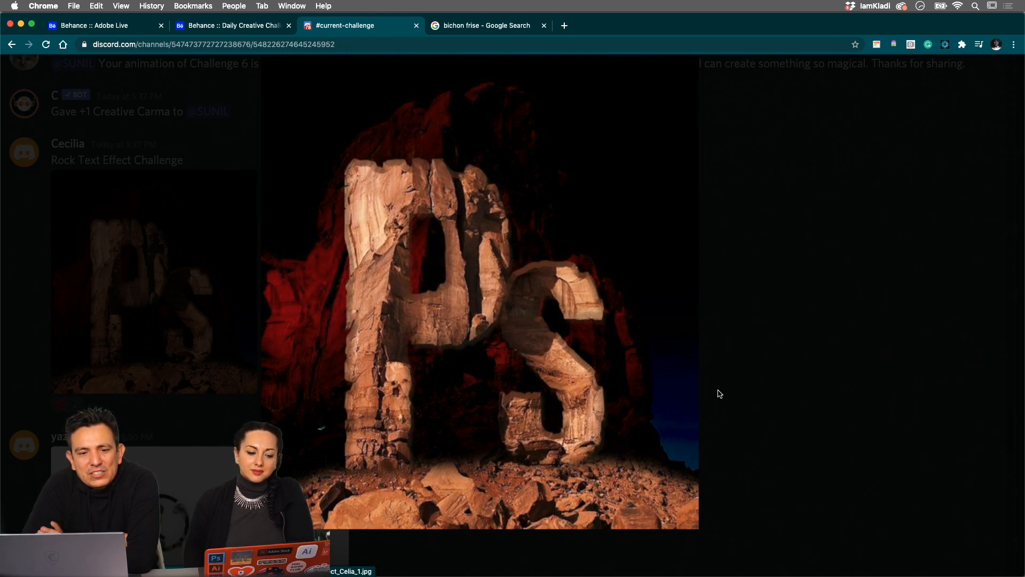
Examine the edges and rock texture of the Ps lettering close up and close the image
scroll(557, 412, "up", 5)
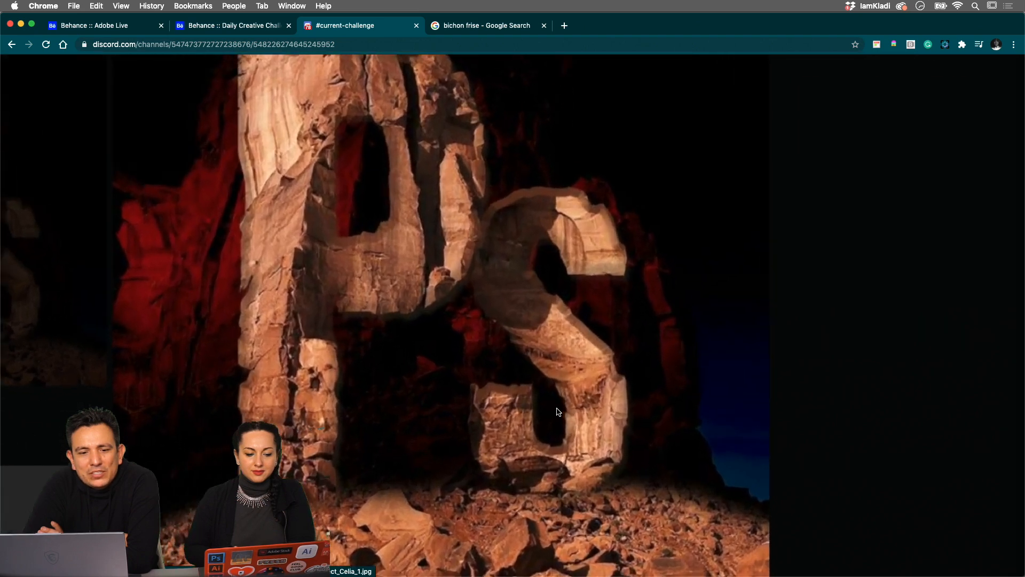
scroll(559, 415, "left", 1)
scroll(559, 415, "up", 1)
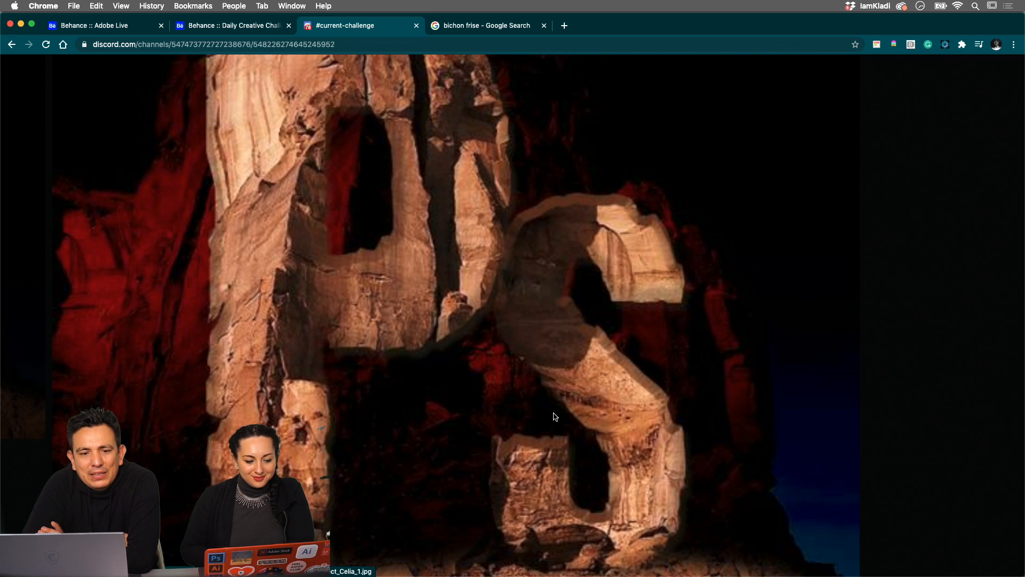
scroll(554, 413, "down", 2)
scroll(591, 416, "down", 5)
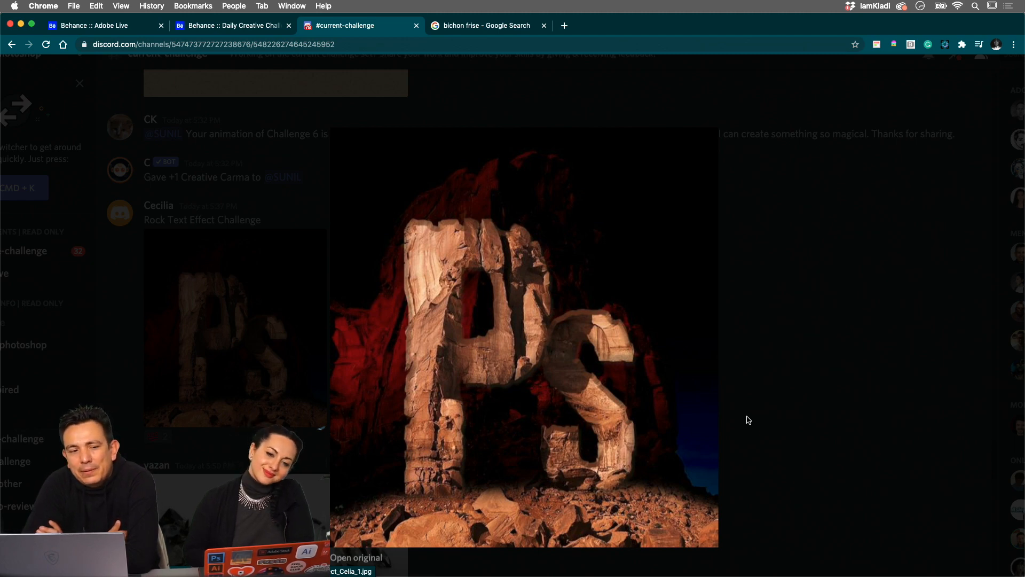
left_click(802, 341)
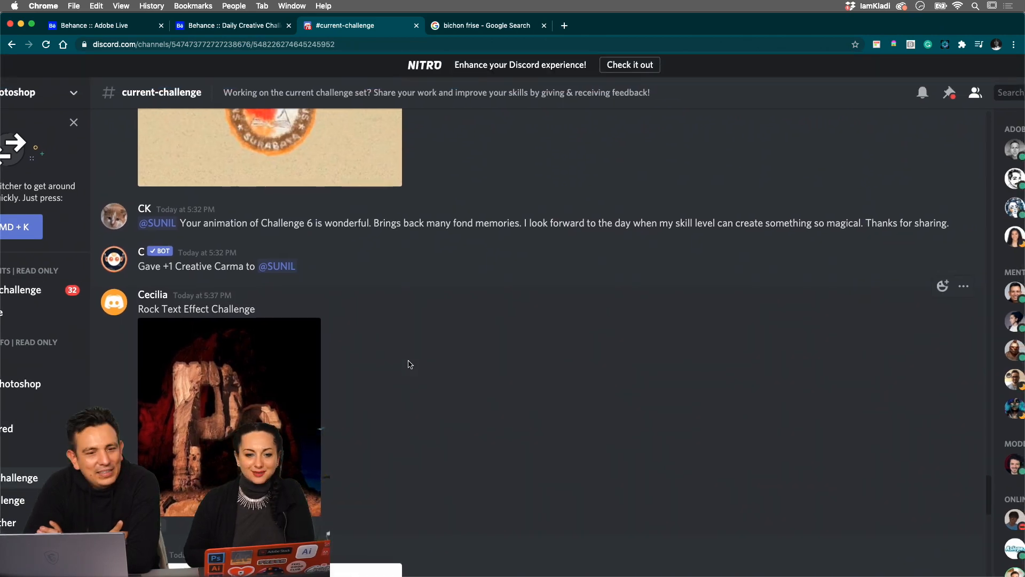
Find the black-and-white snowy cabin submission above the school logo, view it enlarged, and close it
scroll(410, 364, "up", 5)
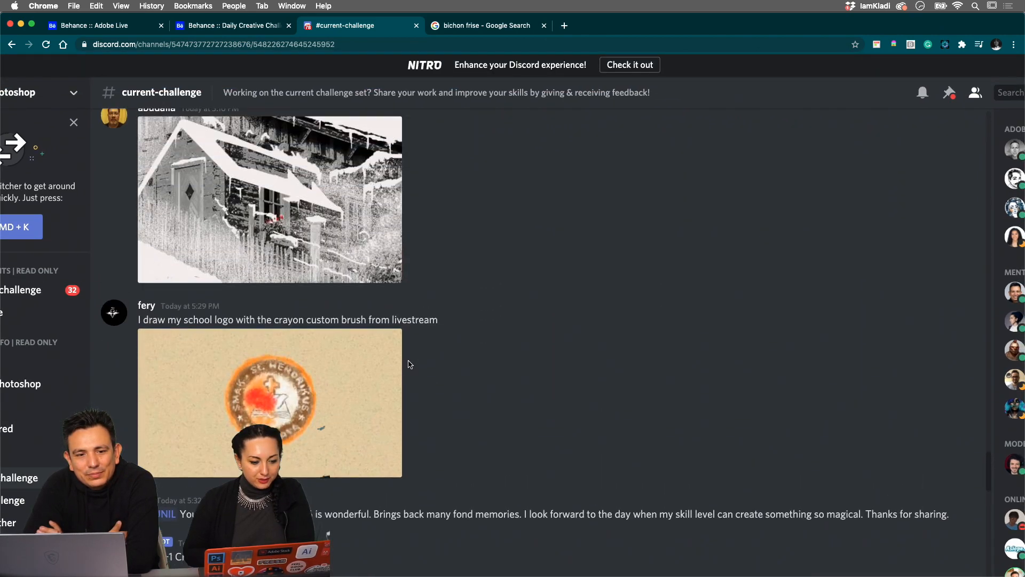
scroll(409, 364, "up", 5)
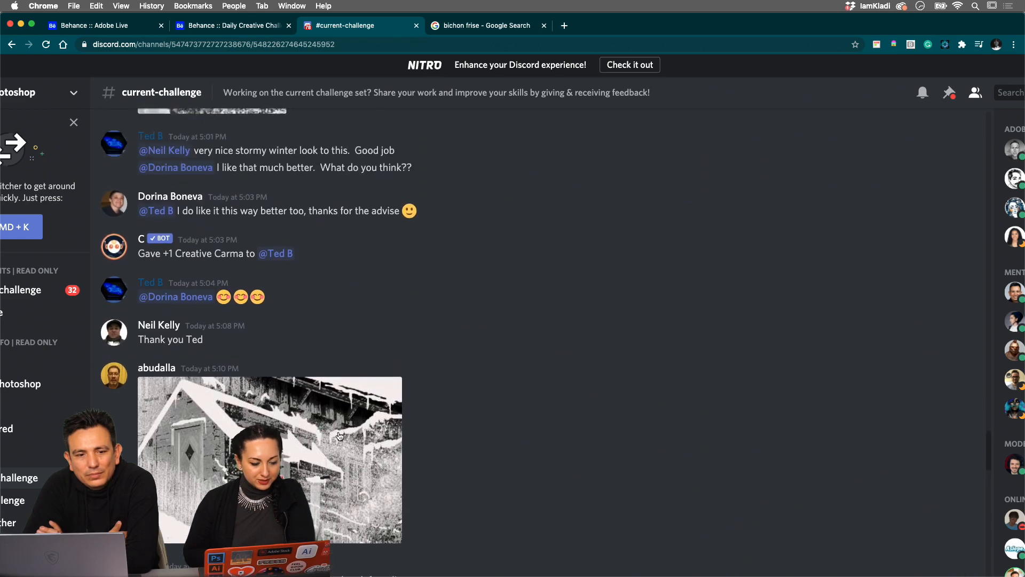
left_click(339, 435)
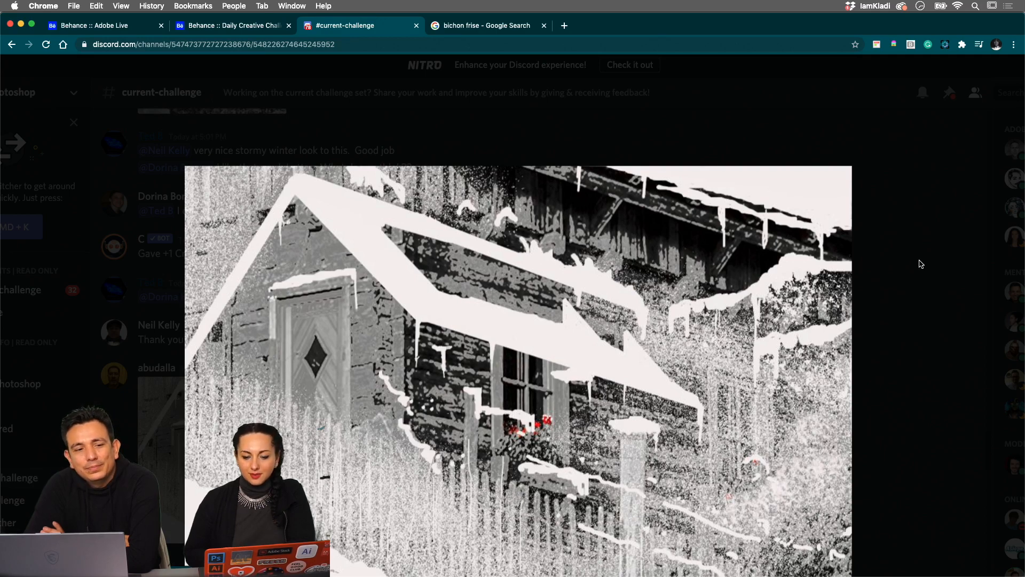
left_click(922, 264)
Find the snow scene with the big stone jars among the earlier posts and open it enlarged
scroll(711, 320, "up", 10)
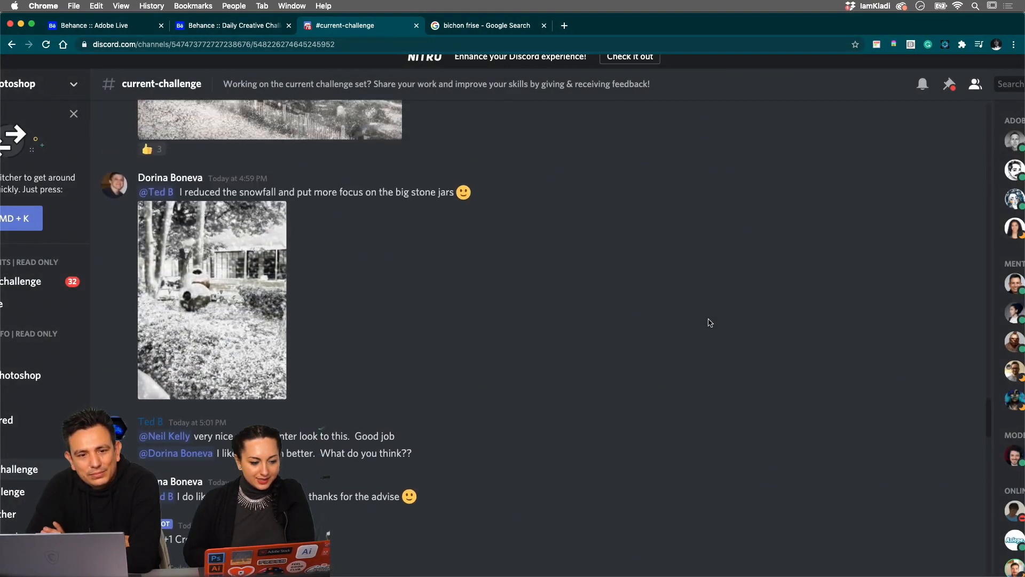
scroll(317, 395, "up", 3)
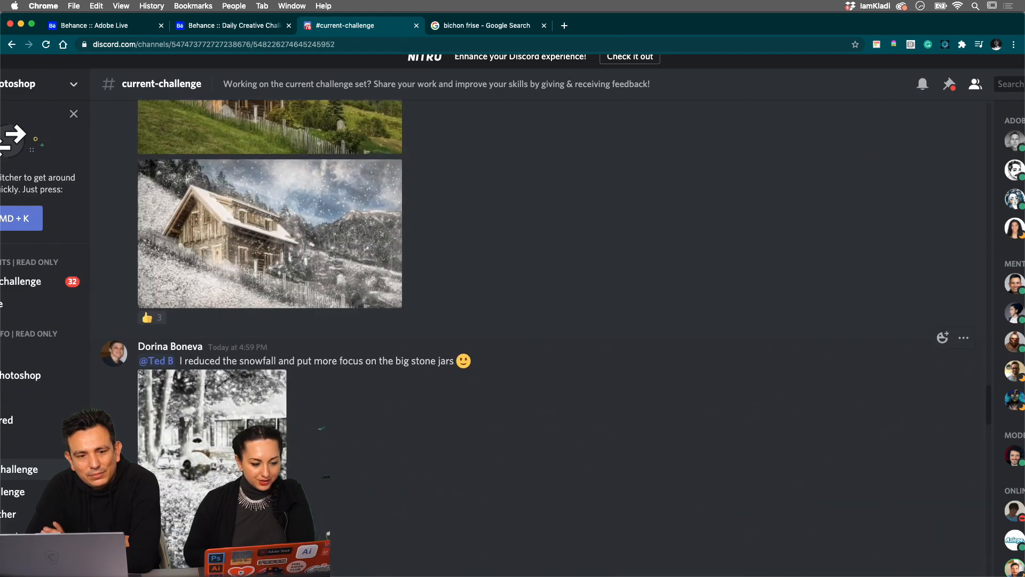
left_click(224, 427)
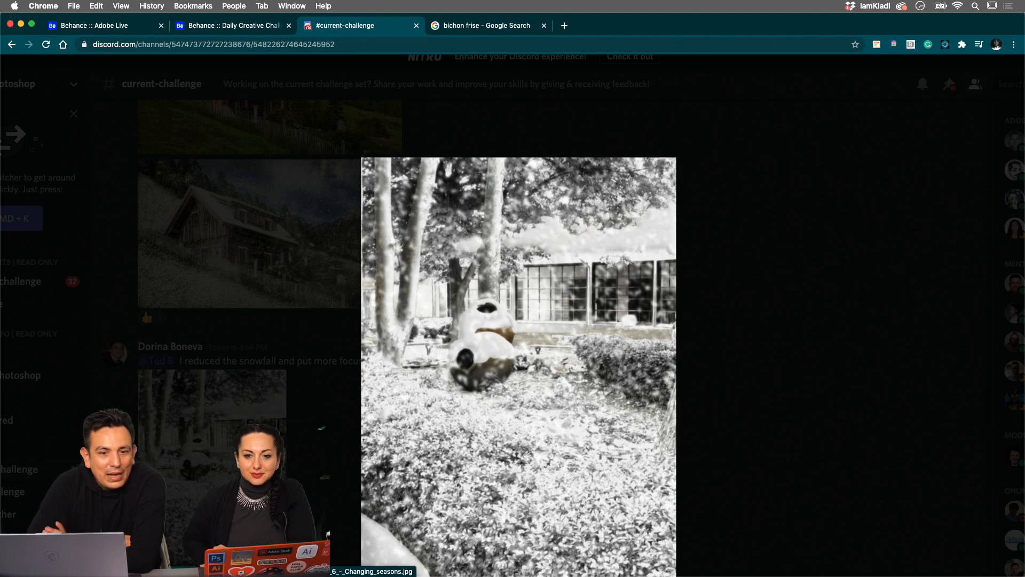
Examine the snow-covered stone jars and their surroundings close up, then as a whole picture, and close the image
scroll(301, 410, "up", 5)
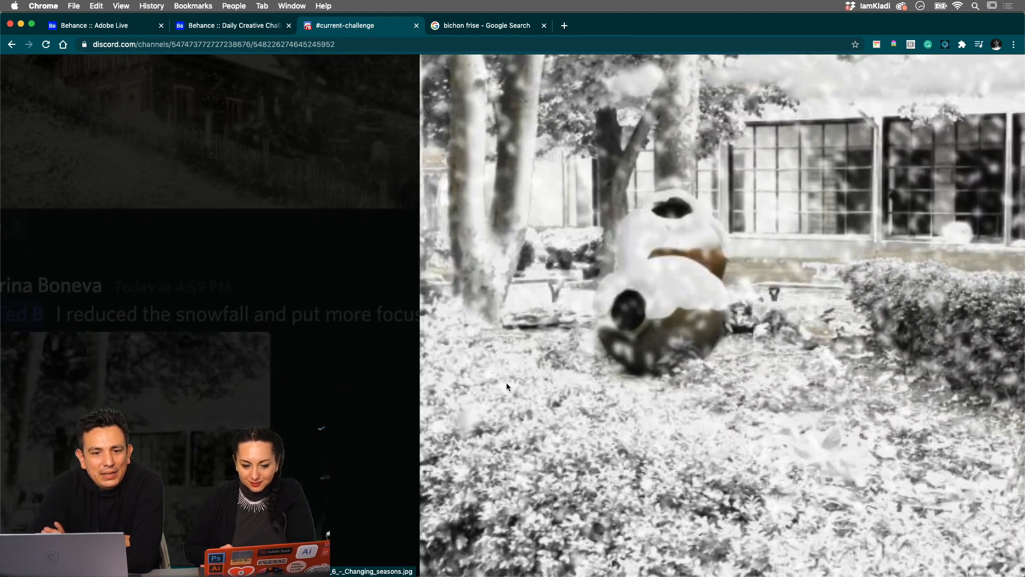
scroll(506, 382, "right", 5)
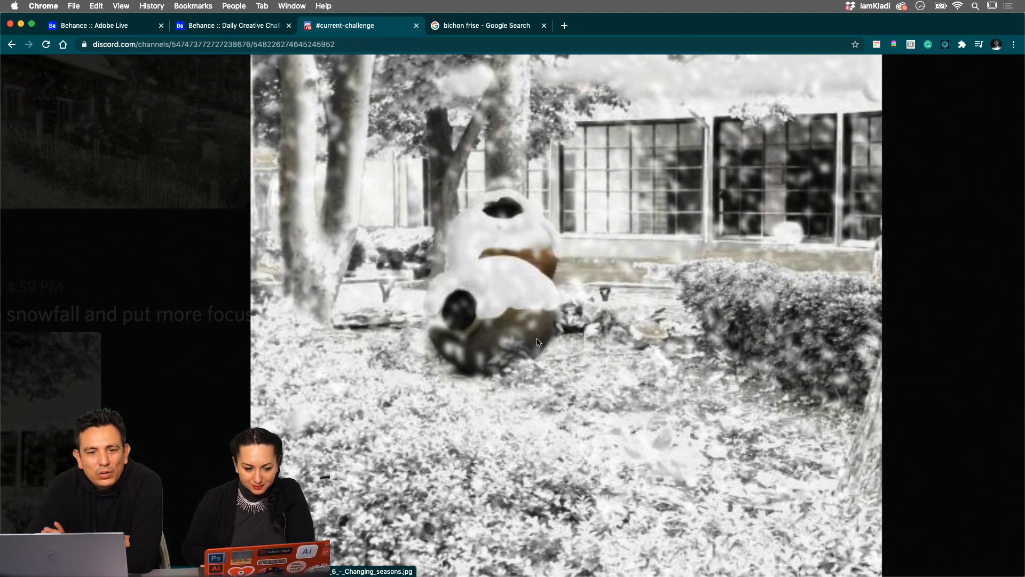
scroll(538, 342, "down", 5)
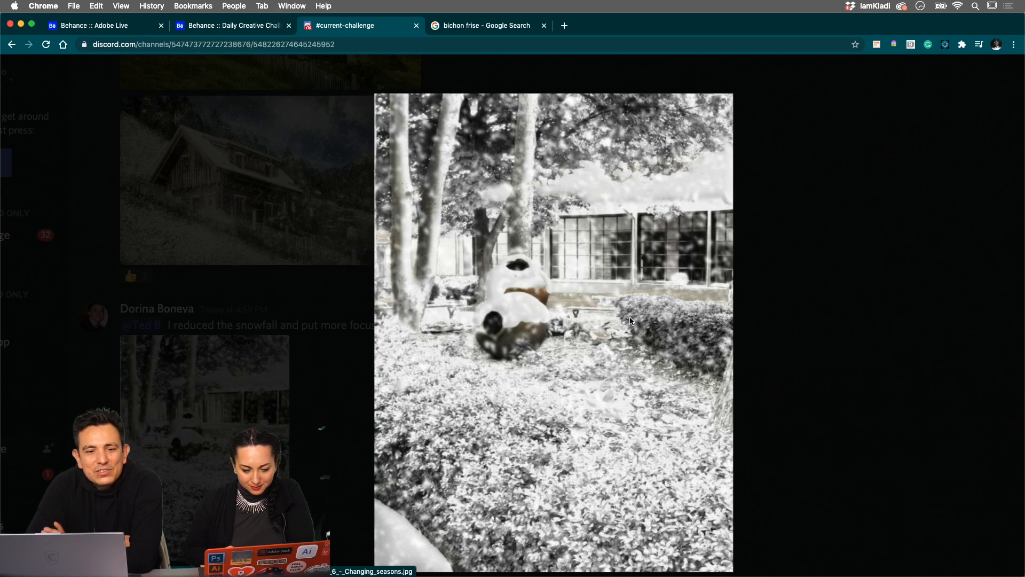
scroll(631, 321, "down", 1)
scroll(630, 321, "up", 1)
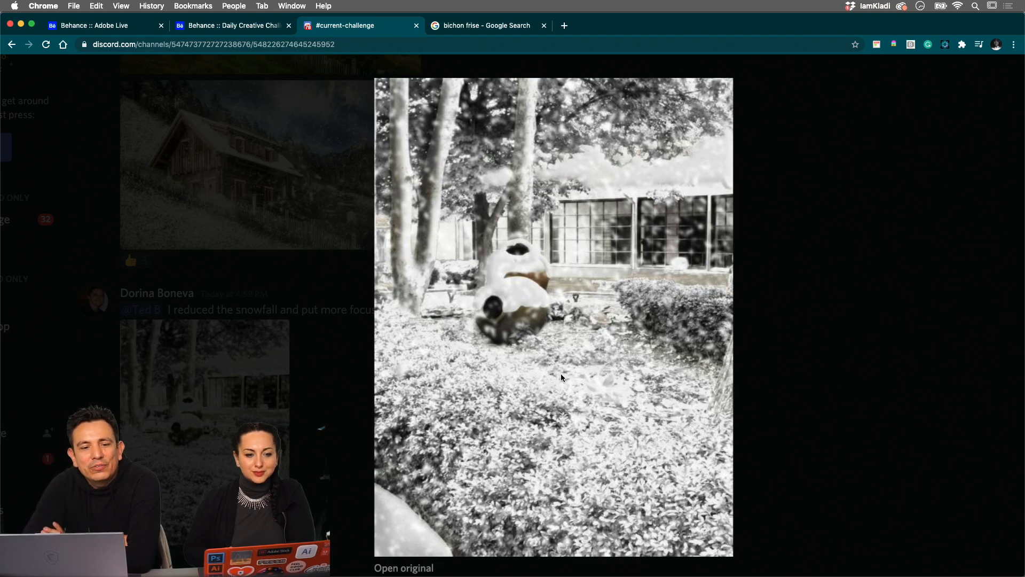
left_click(850, 177)
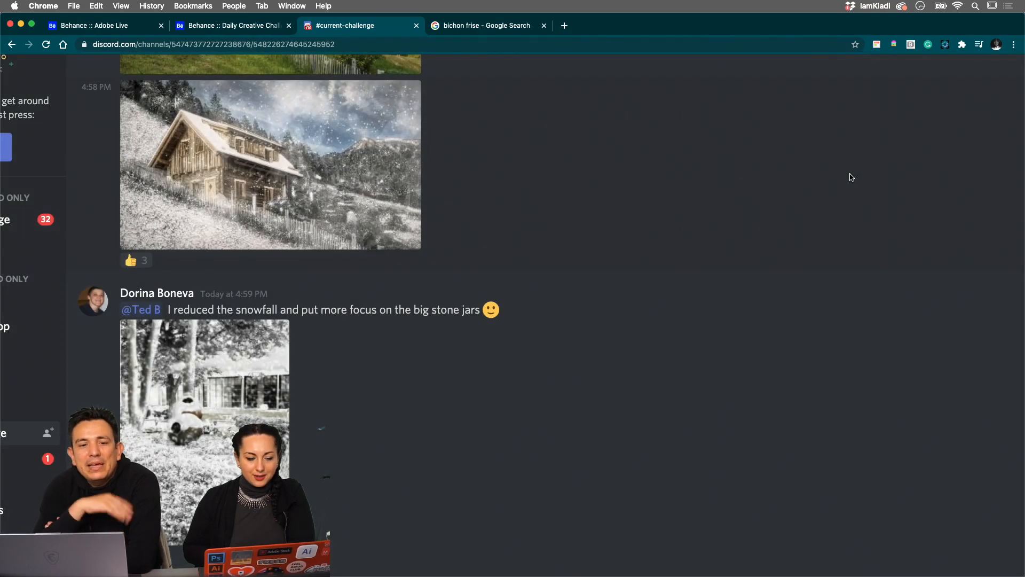
left_click(256, 385)
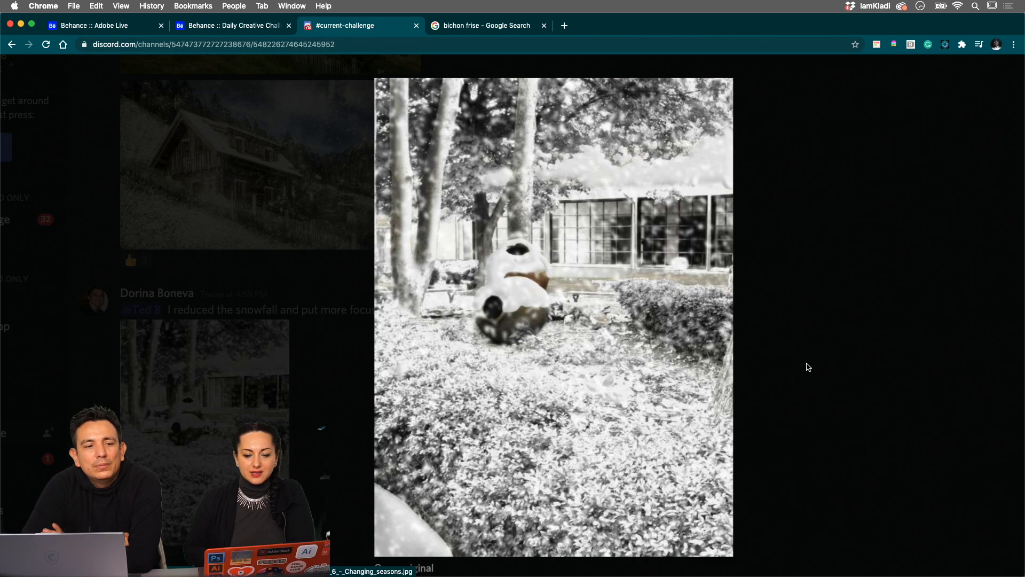
left_click(827, 385)
Find the Changing Seasons post asking for comments, view its original green-meadow cabin photo enlarged, and close it
scroll(828, 385, "up", 5)
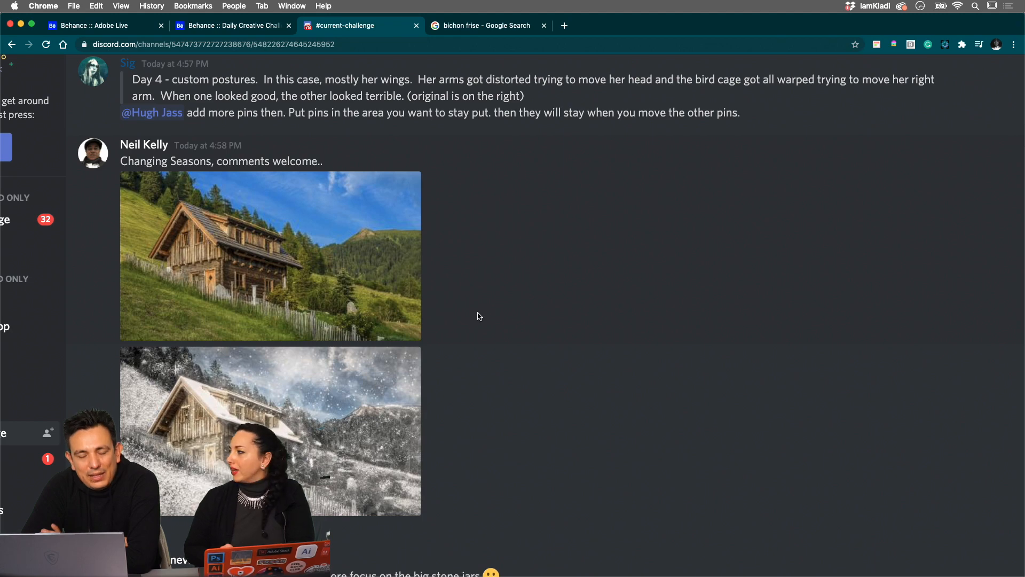
left_click(199, 283)
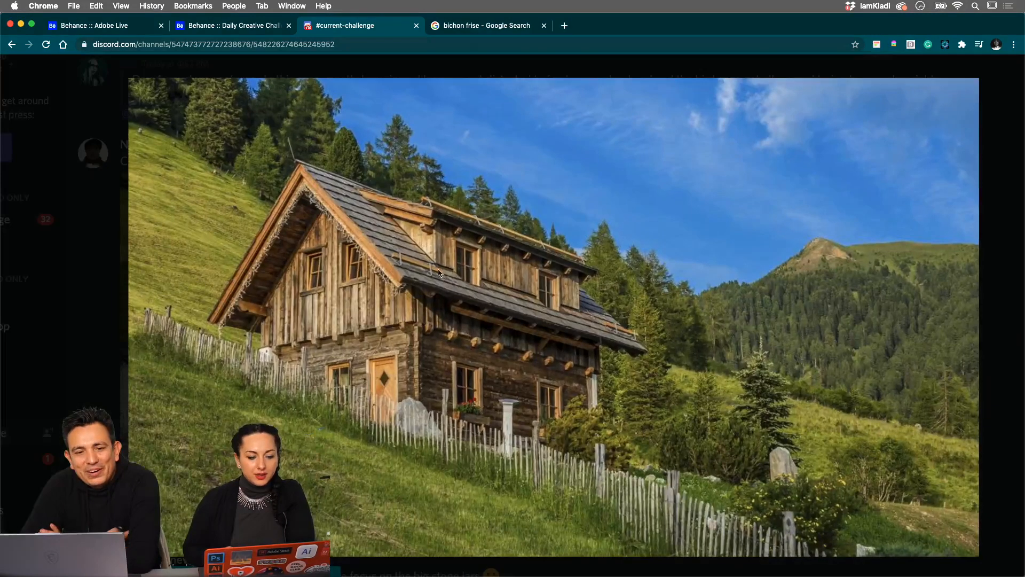
scroll(988, 323, "right", 2)
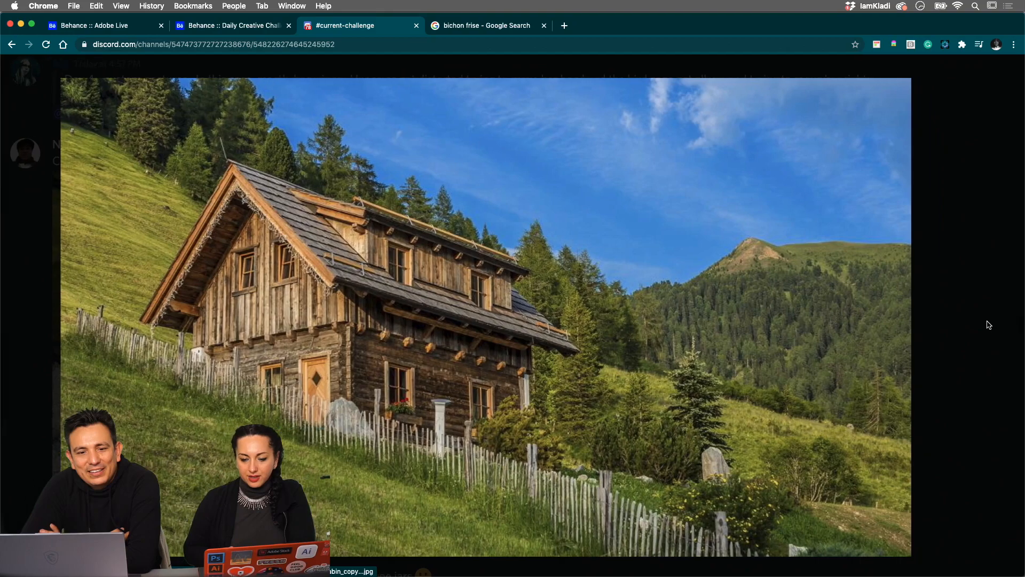
scroll(989, 324, "down", 2)
scroll(989, 323, "left", 2)
scroll(957, 332, "down", 3)
left_click(767, 529)
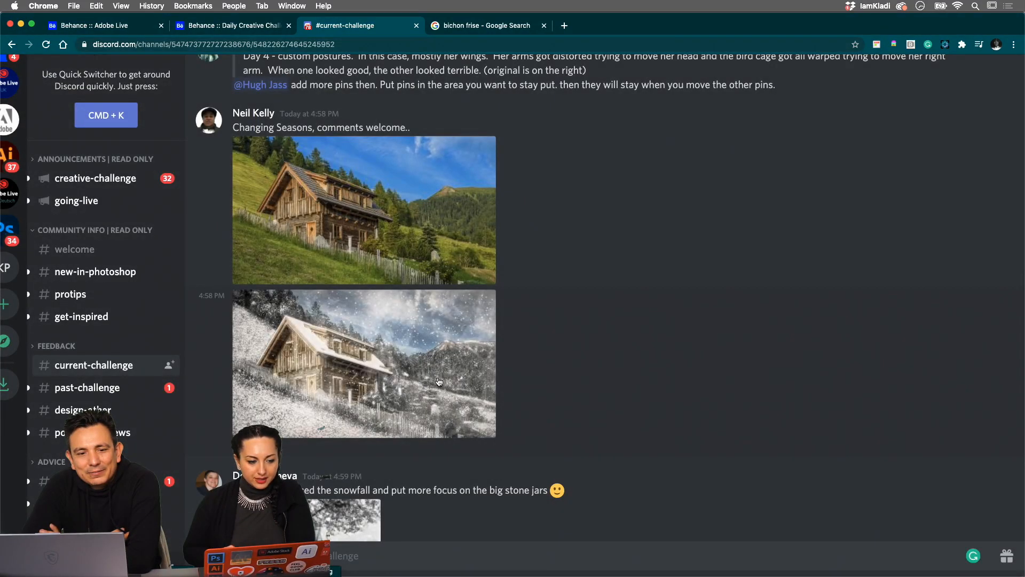
Open the snowy version of the wooden cabin, examine the snow on the roof, fence and hillside, and close it
left_click(439, 381)
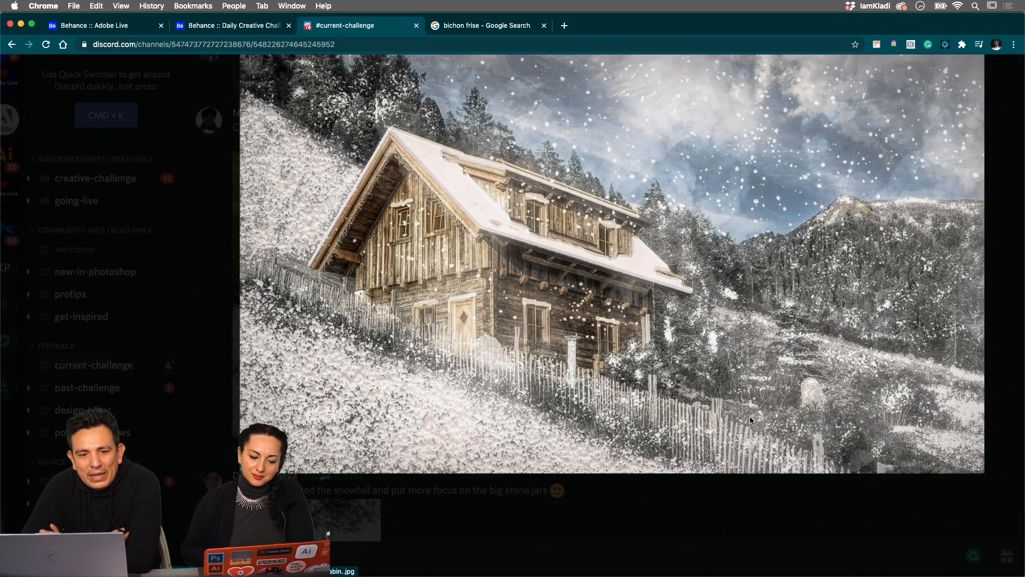
scroll(421, 395, "up", 5)
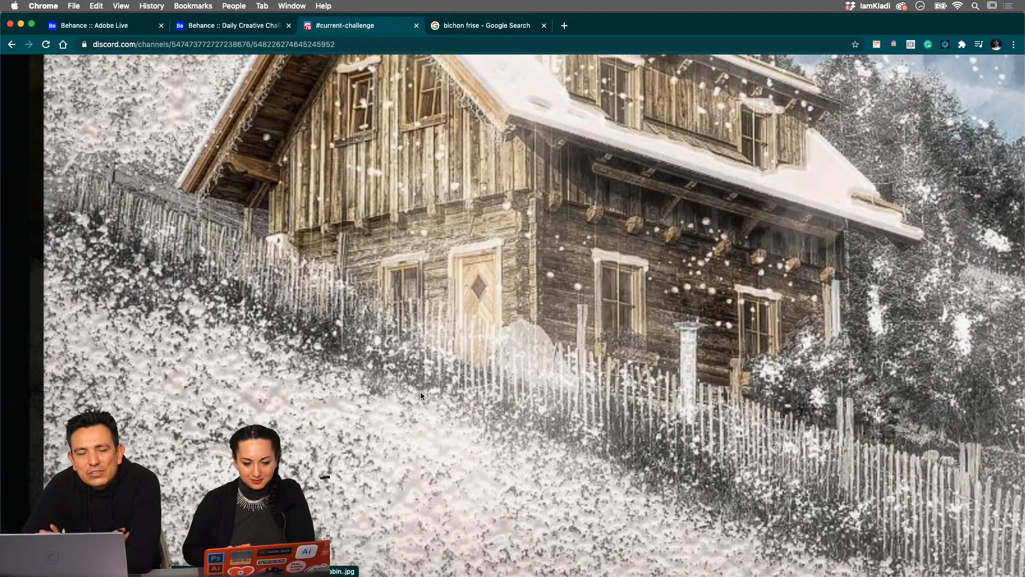
scroll(421, 392, "down", 4)
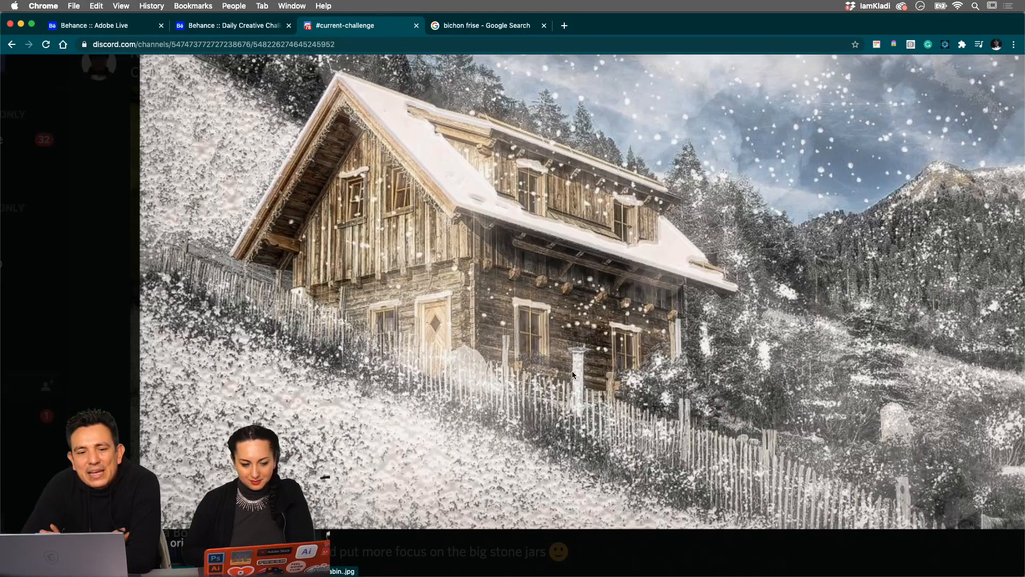
scroll(573, 372, "up", 1)
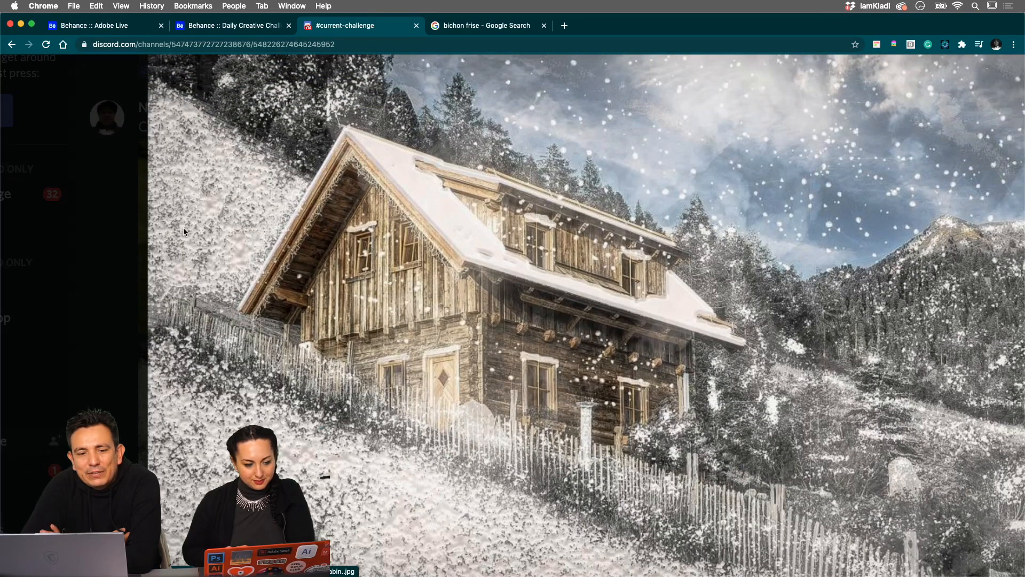
scroll(184, 229, "up", 2)
scroll(183, 232, "down", 3)
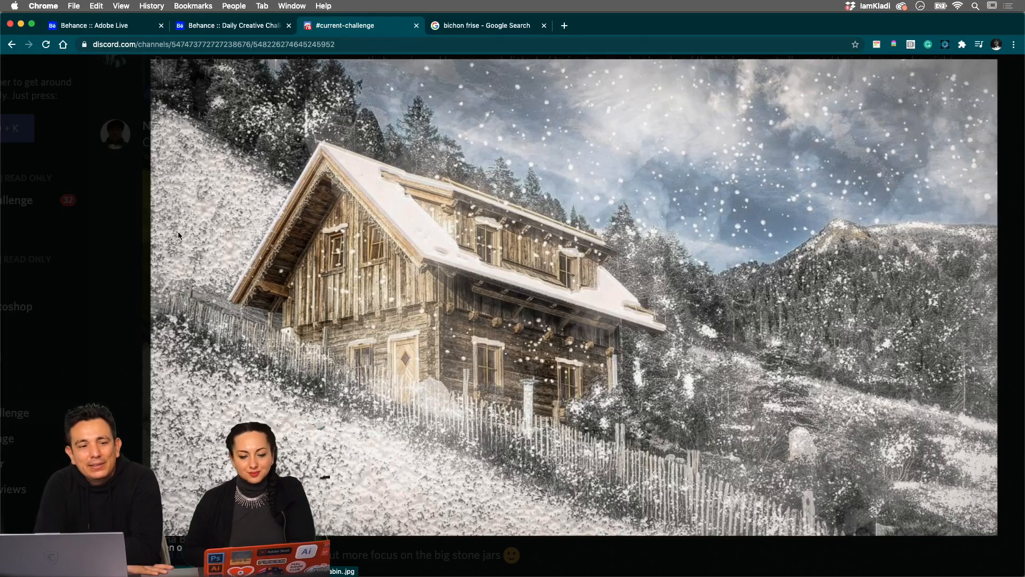
key("Escape")
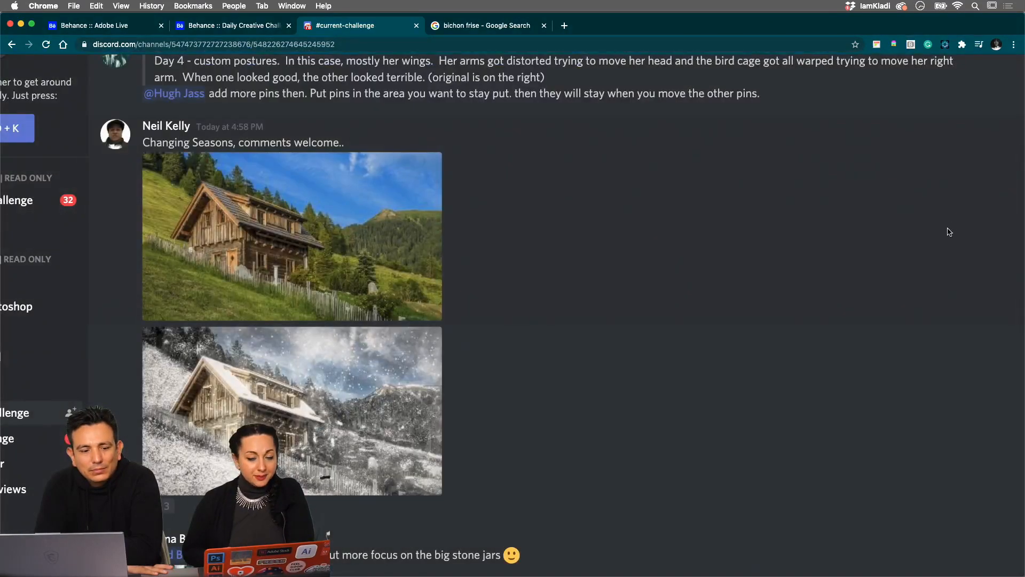
Find the Change of seasons Day 6 post, compare its original and snowy hillside cabin versions enlarged, and close the image
scroll(949, 232, "up", 5)
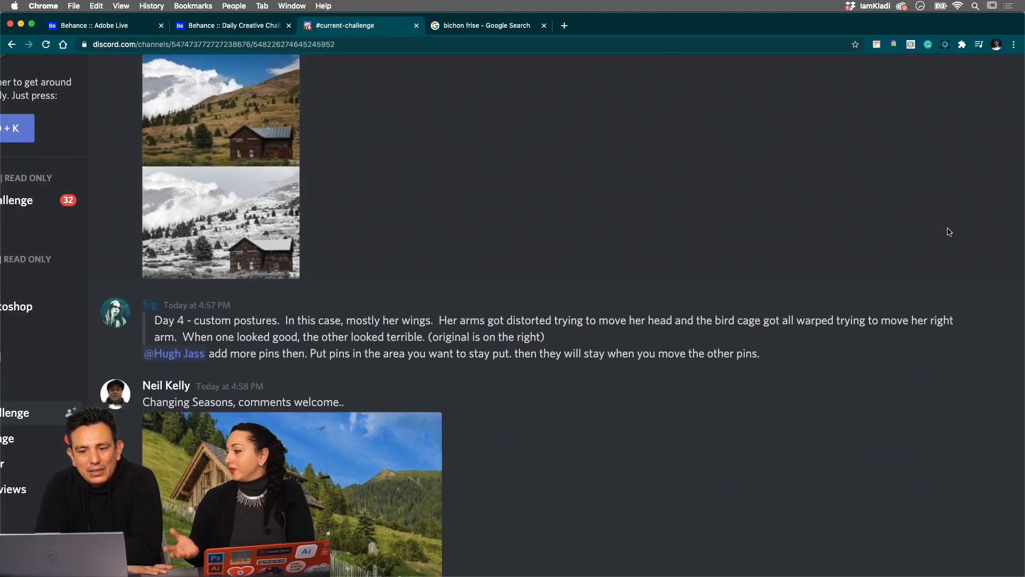
scroll(766, 416, "up", 1)
scroll(767, 417, "up", 4)
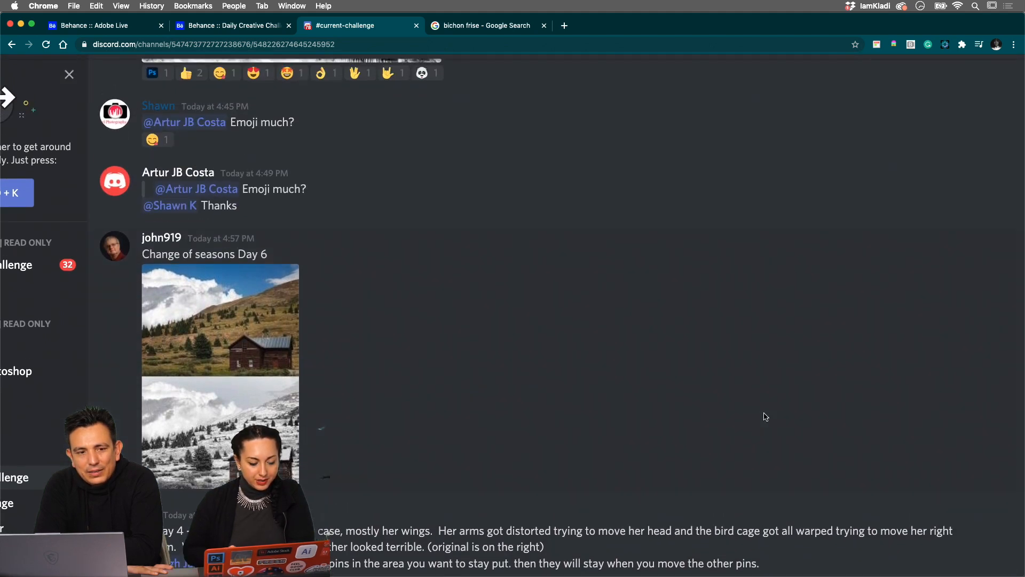
left_click(236, 305)
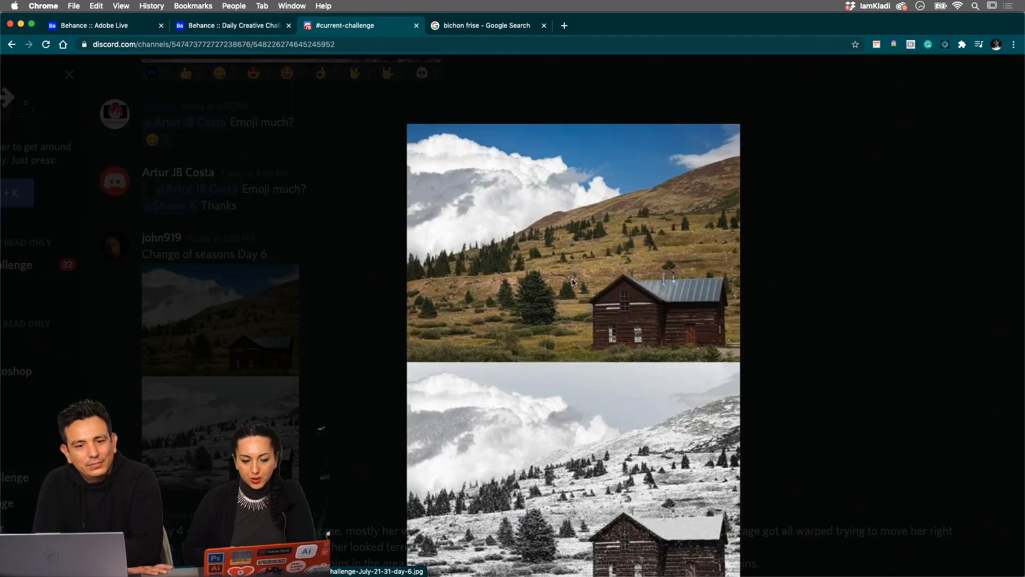
scroll(575, 279, "up", 3)
scroll(386, 222, "up", 2)
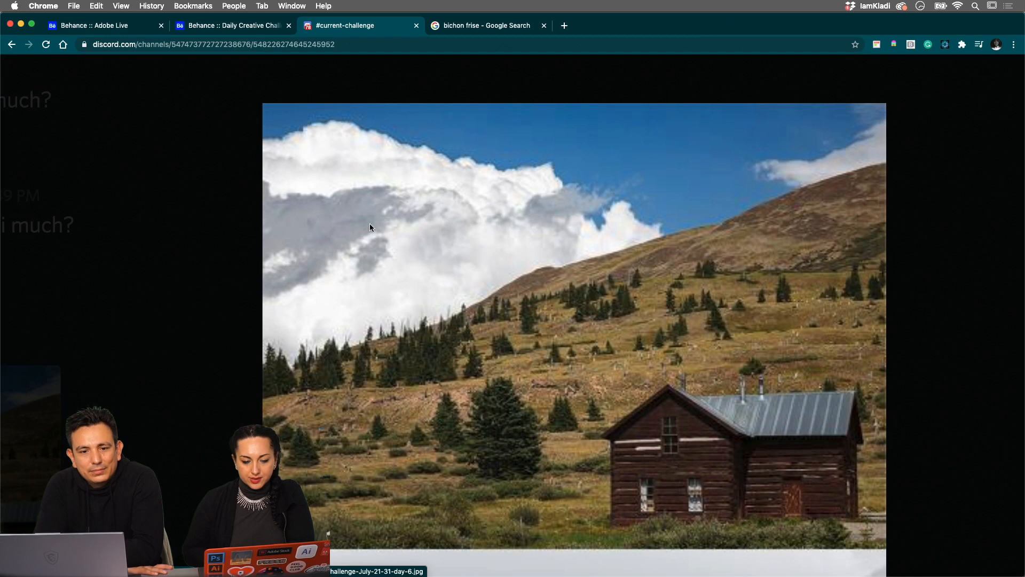
scroll(614, 416, "down", 5)
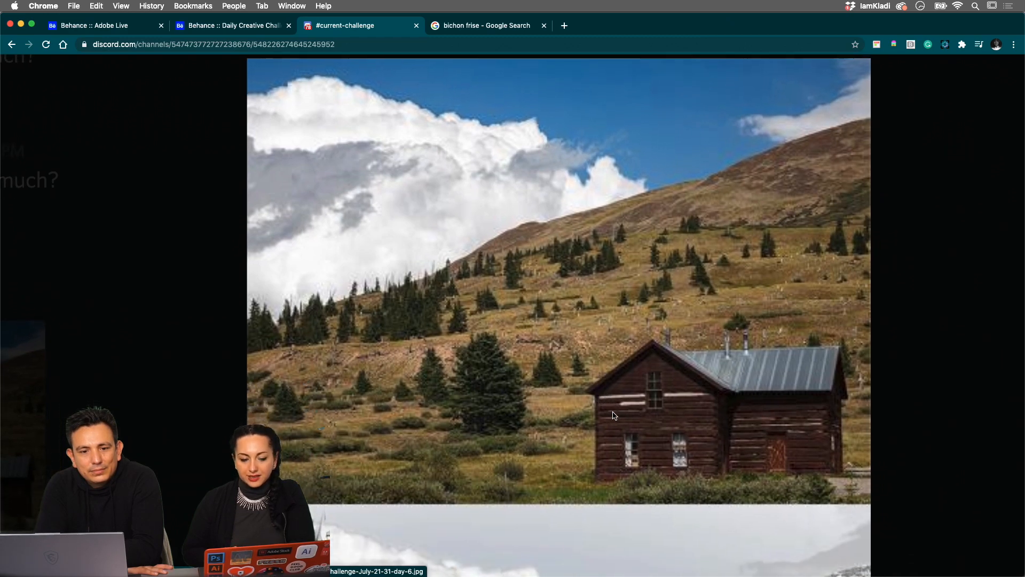
scroll(613, 415, "down", 2)
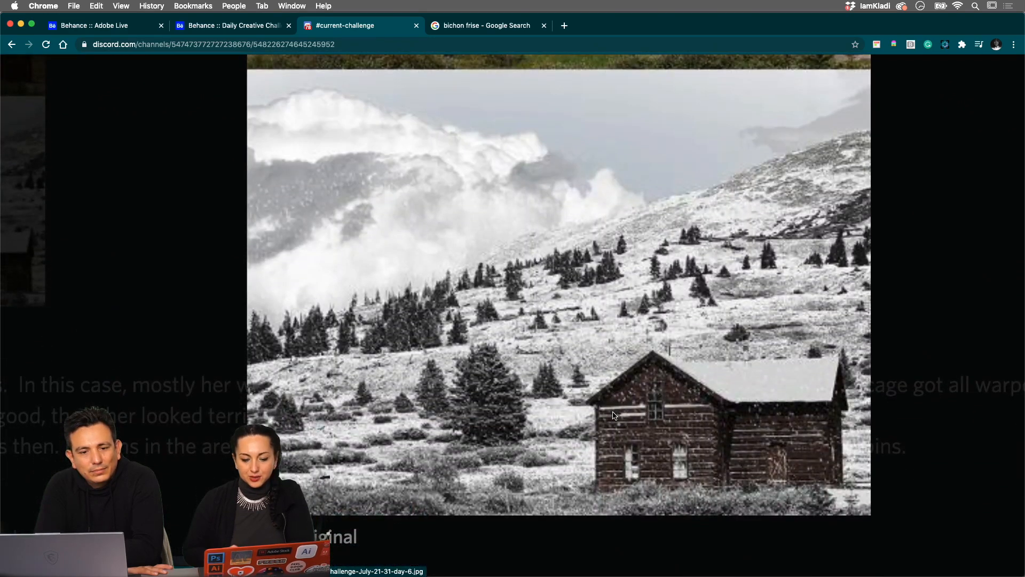
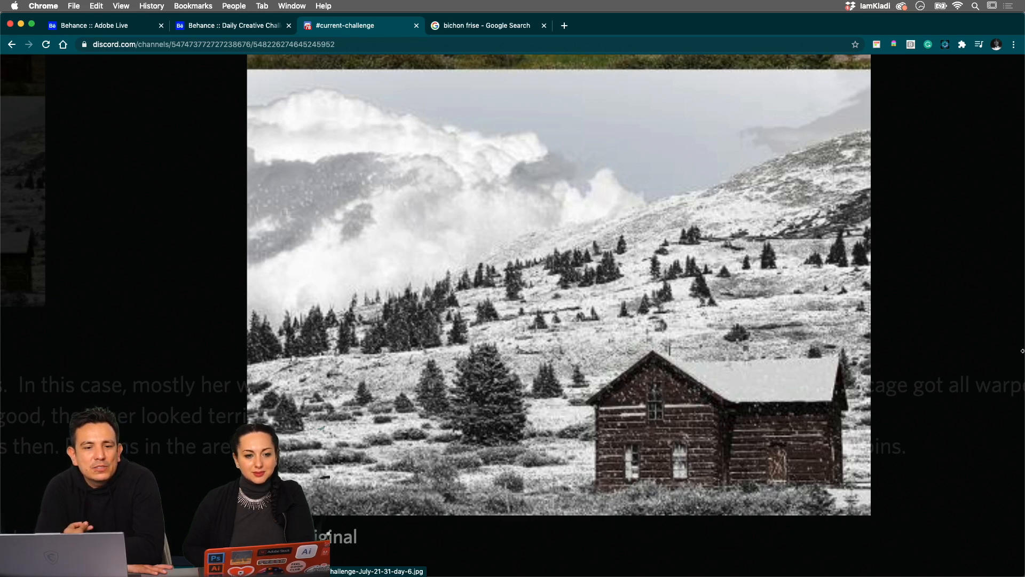
left_click(983, 208)
Find the black-and-white Day 6 - Changing Seasons cabin, examine its snow and contrast enlarged, and close the image
scroll(822, 251, "up", 6)
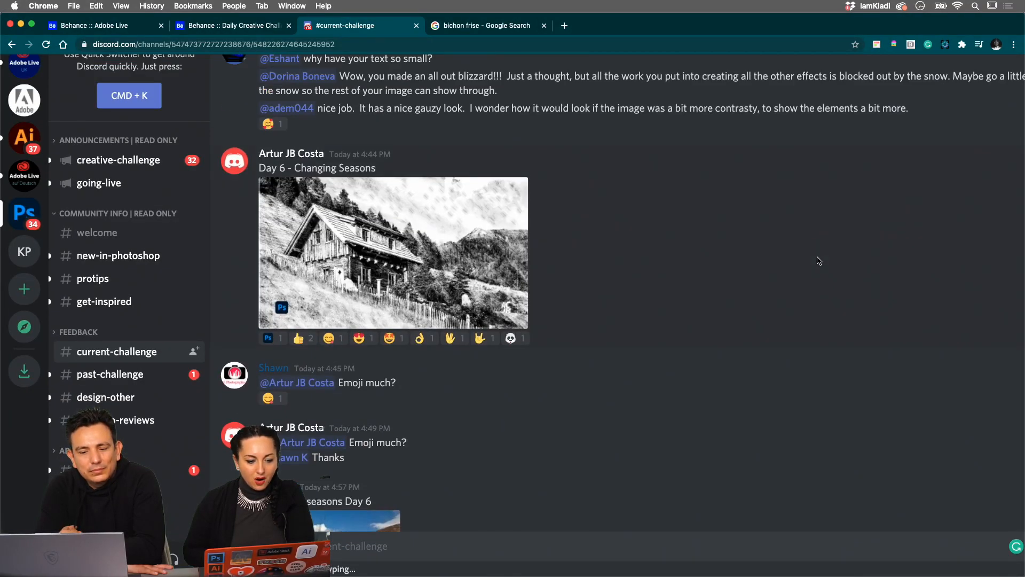
left_click(462, 305)
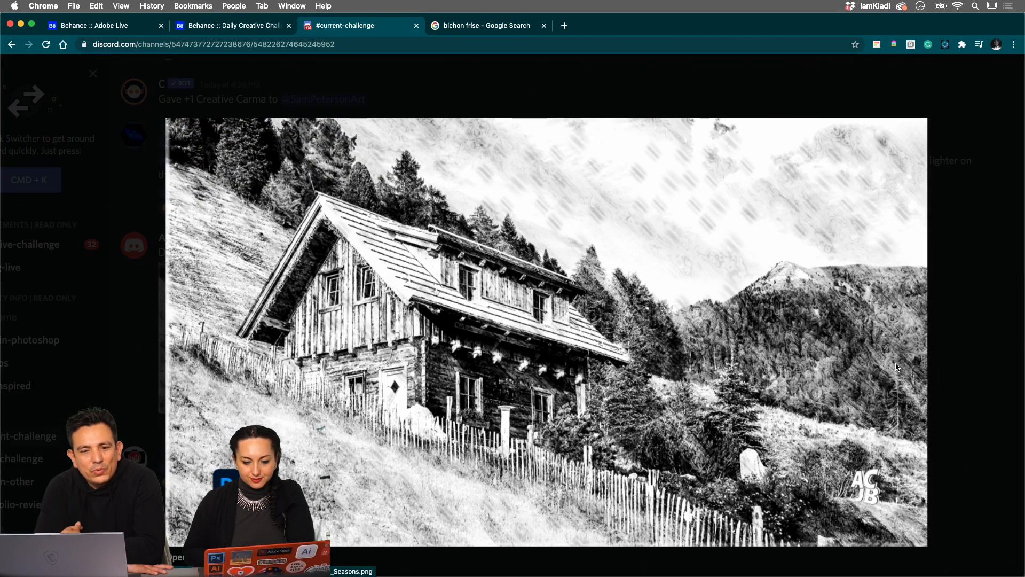
left_click(944, 348)
left_click(422, 340)
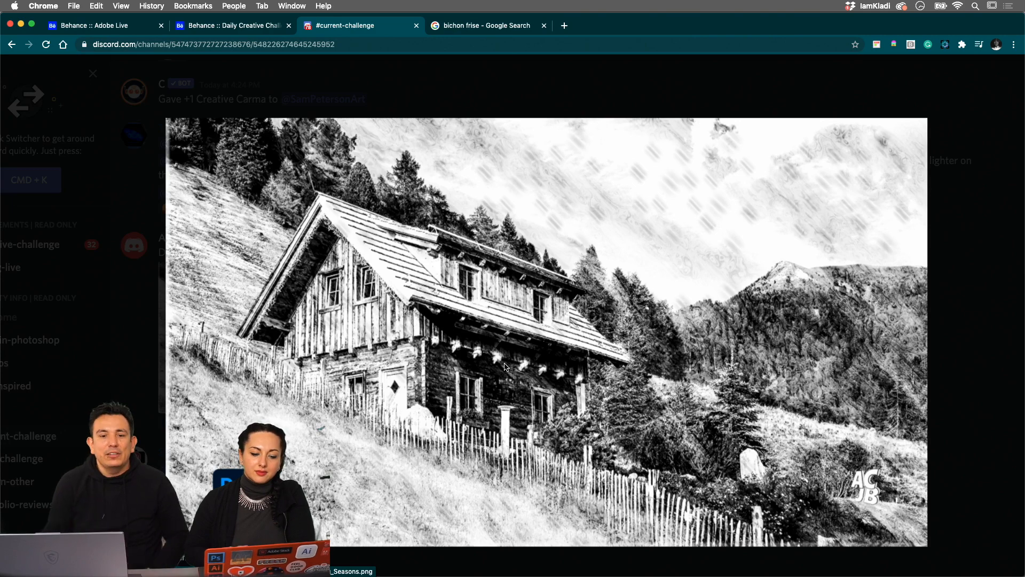
scroll(504, 367, "up", 2)
scroll(506, 363, "up", 3)
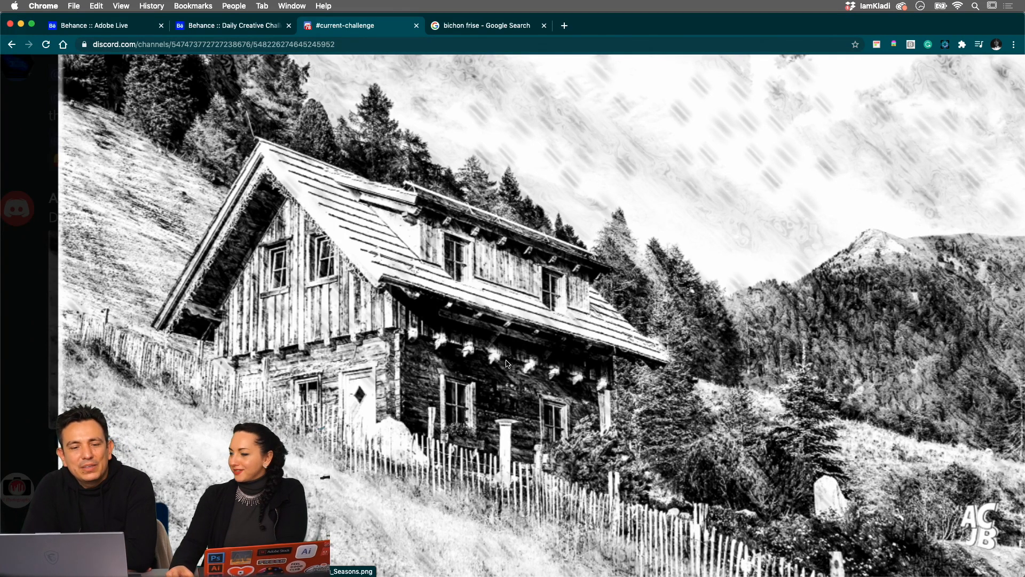
left_click(390, 373)
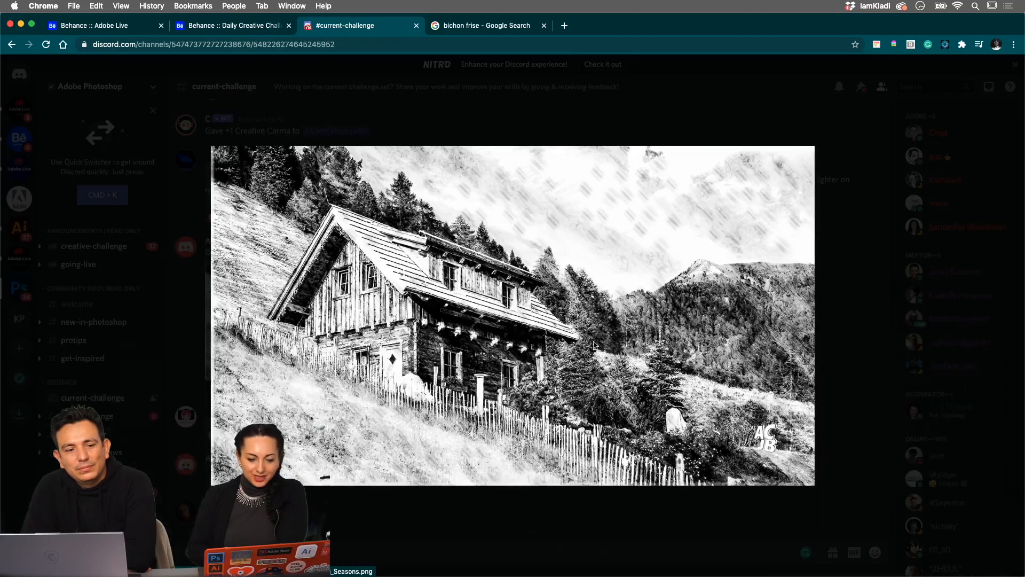
left_click(871, 355)
Find the blue-toned cabin in the Challenge 6 Re-Do post and open it enlarged
scroll(874, 355, "up", 5)
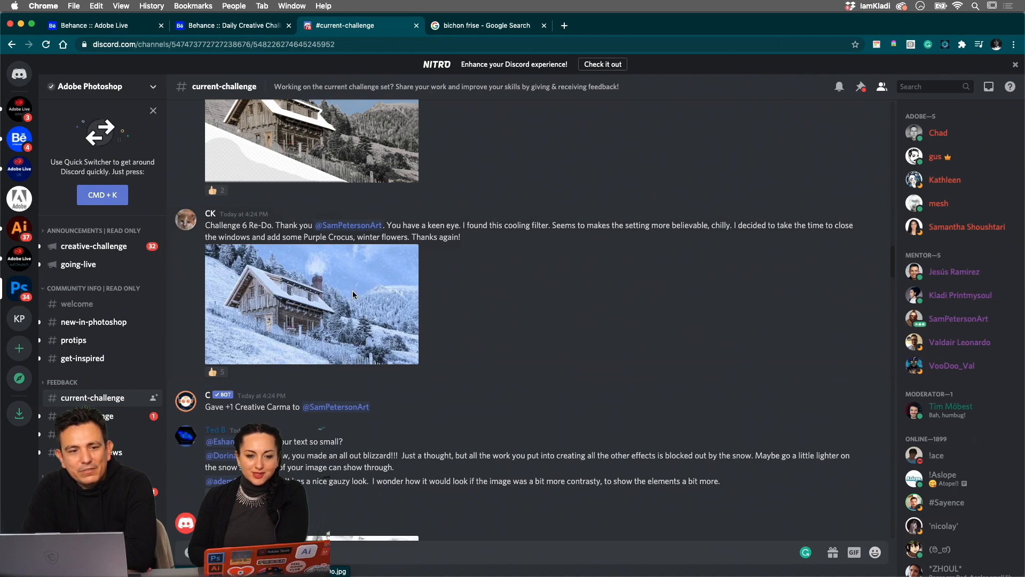
left_click(349, 291)
scroll(555, 288, "up", 5)
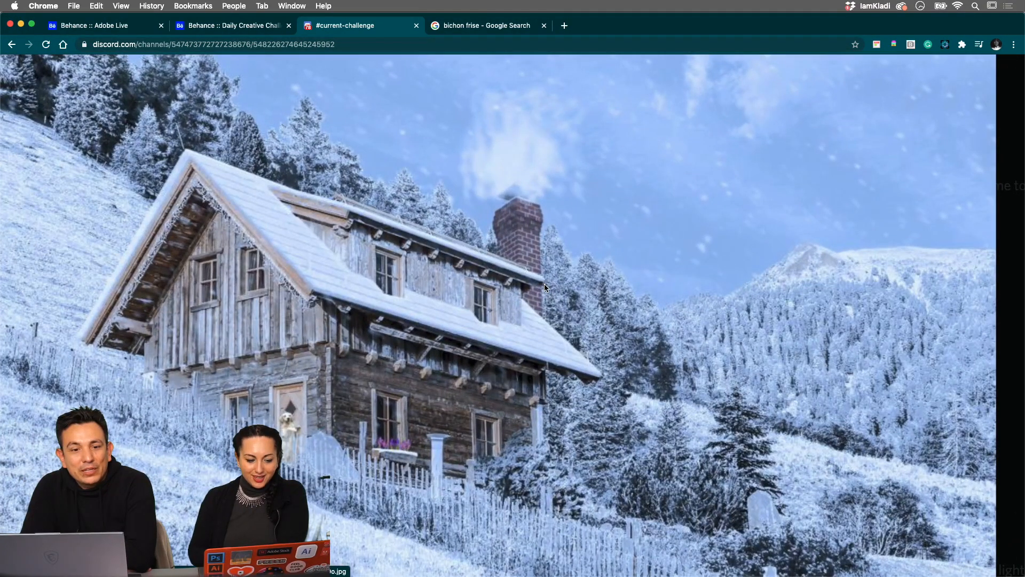
Examine the dog at the cabin door, the purple window flowers and the snowy roof close up
scroll(544, 284, "down", 3)
scroll(544, 284, "up", 5)
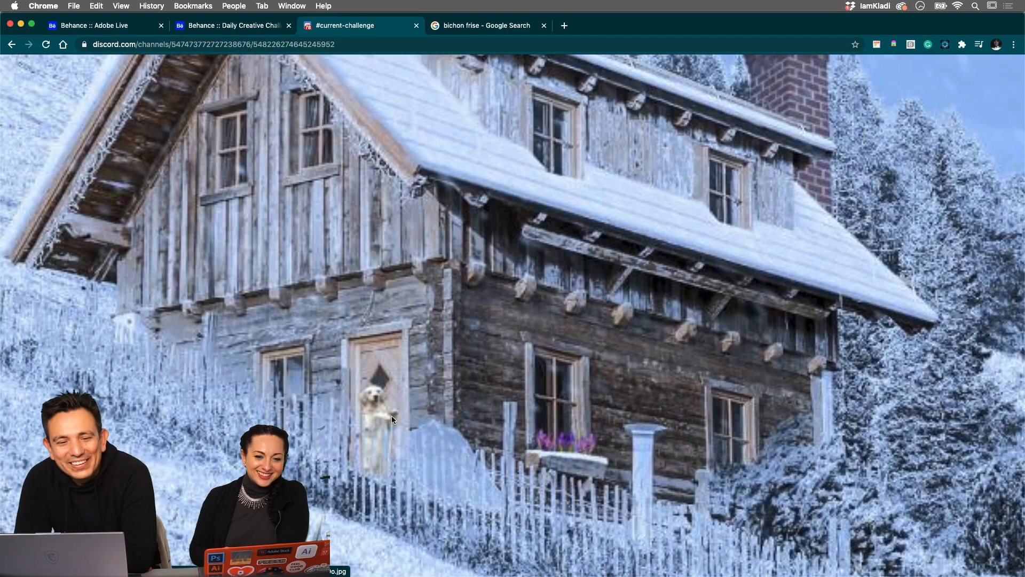
scroll(392, 416, "left", 1)
scroll(392, 416, "down", 3)
scroll(392, 417, "up", 3)
scroll(429, 428, "down", 3)
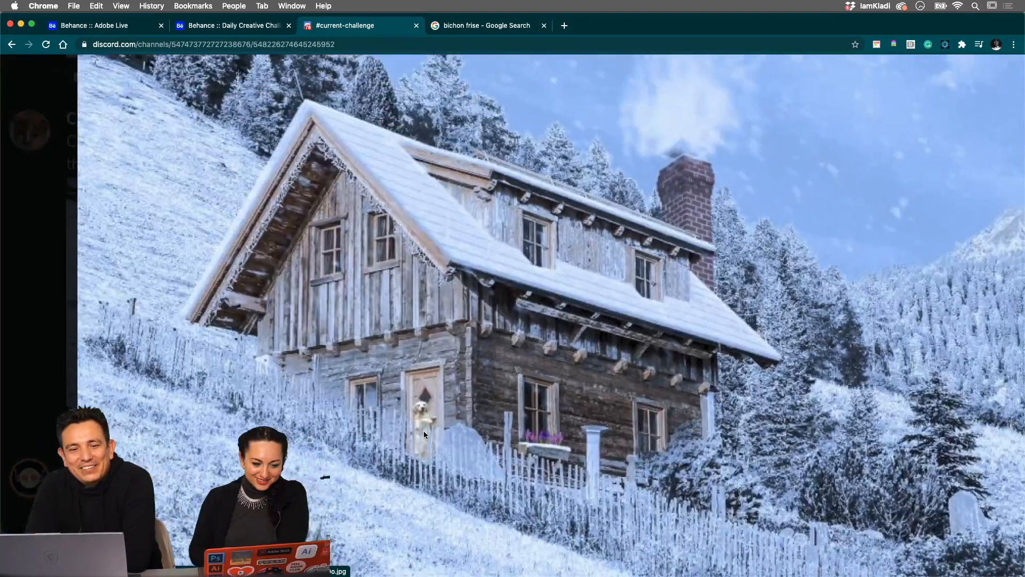
scroll(424, 431, "down", 1)
scroll(424, 430, "down", 1)
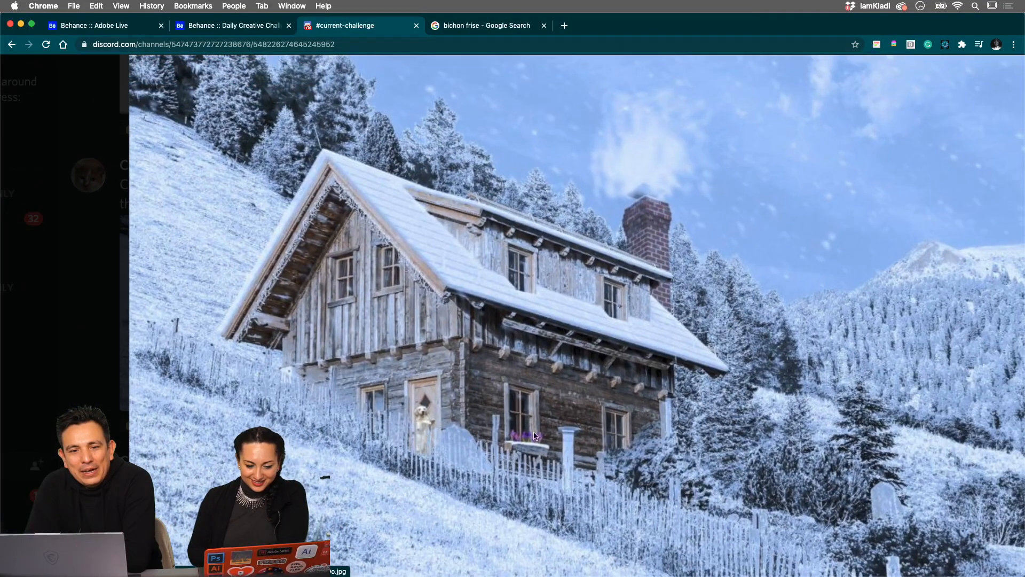
scroll(626, 469, "right", 1)
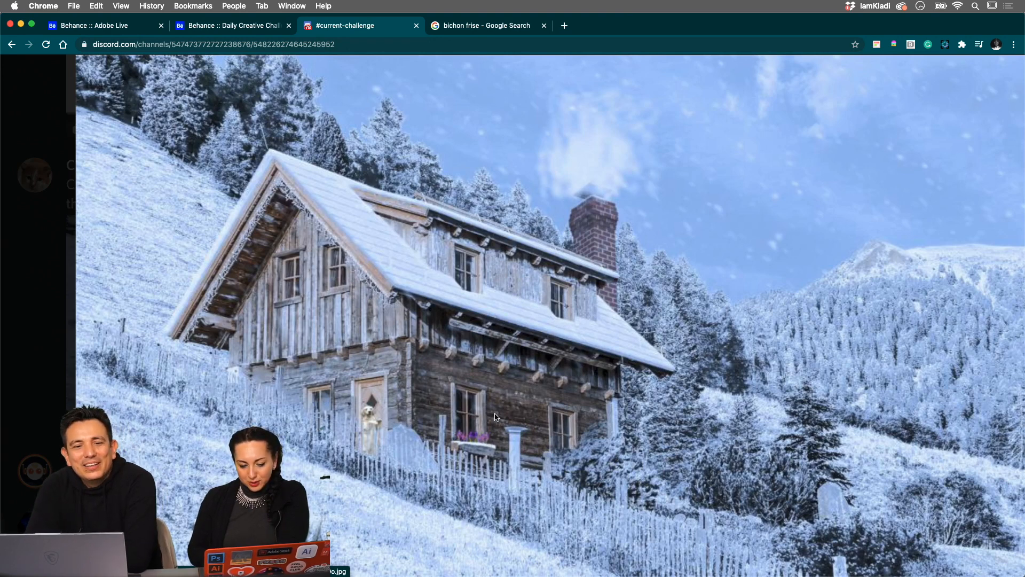
scroll(525, 376, "up", 5)
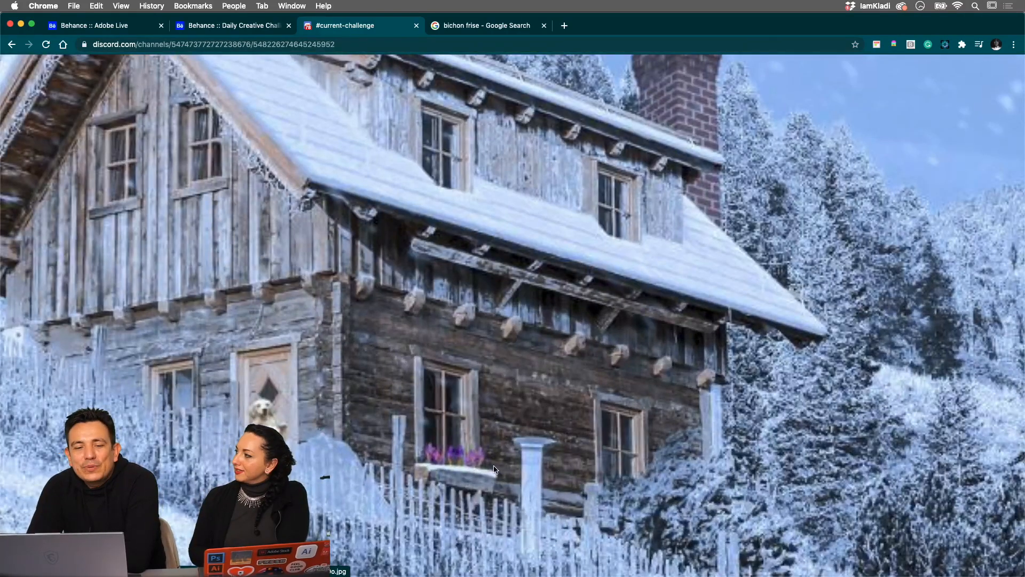
Examine the whole blue-toned snowy cabin scene, including its chimney smoke and surrounding hillside, and close the enlarged image
scroll(580, 476, "down", 5)
scroll(578, 473, "down", 2)
scroll(578, 472, "right", 2)
scroll(578, 471, "down", 2)
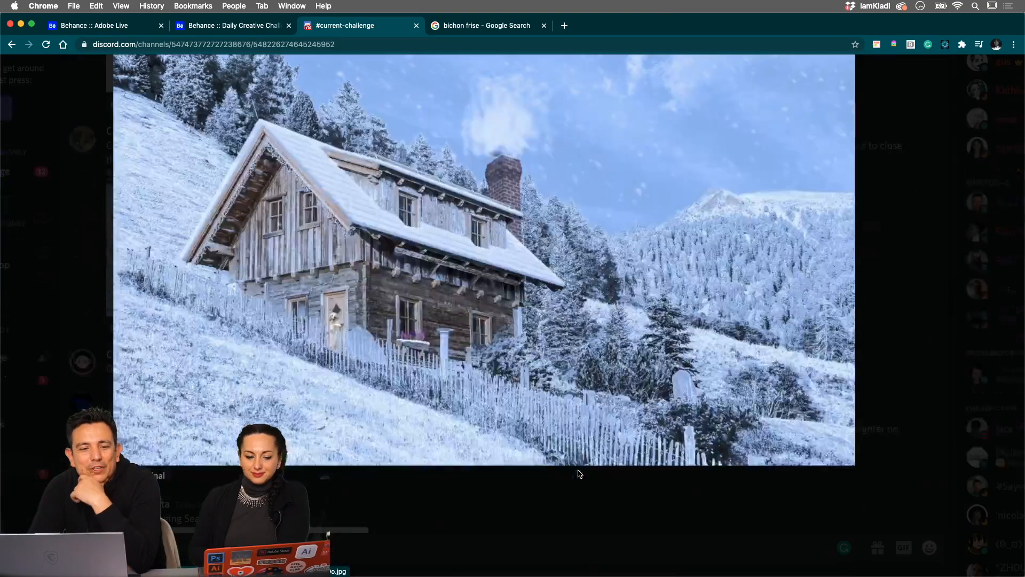
scroll(578, 470, "up", 4)
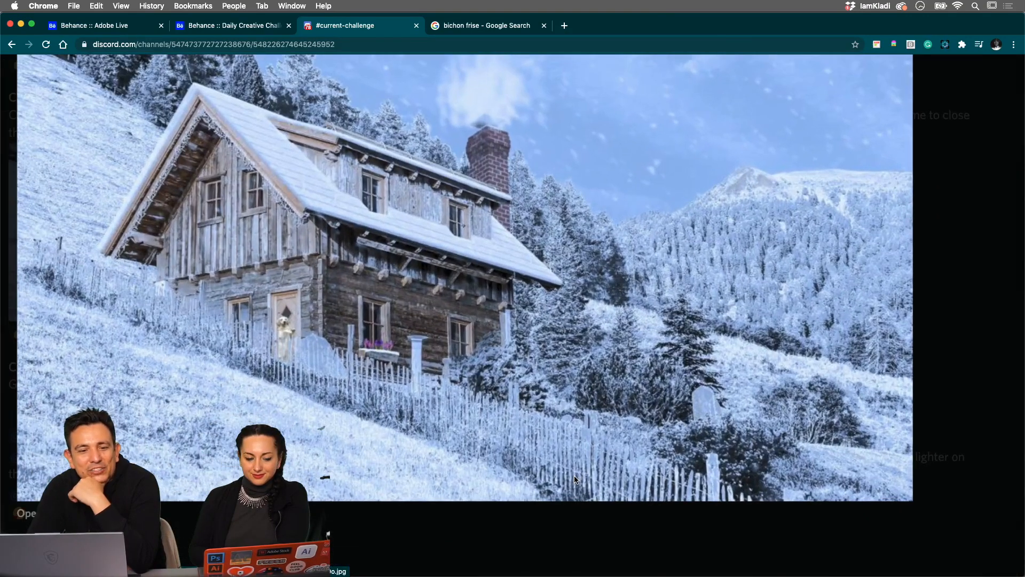
scroll(576, 459, "up", 2)
scroll(577, 459, "left", 2)
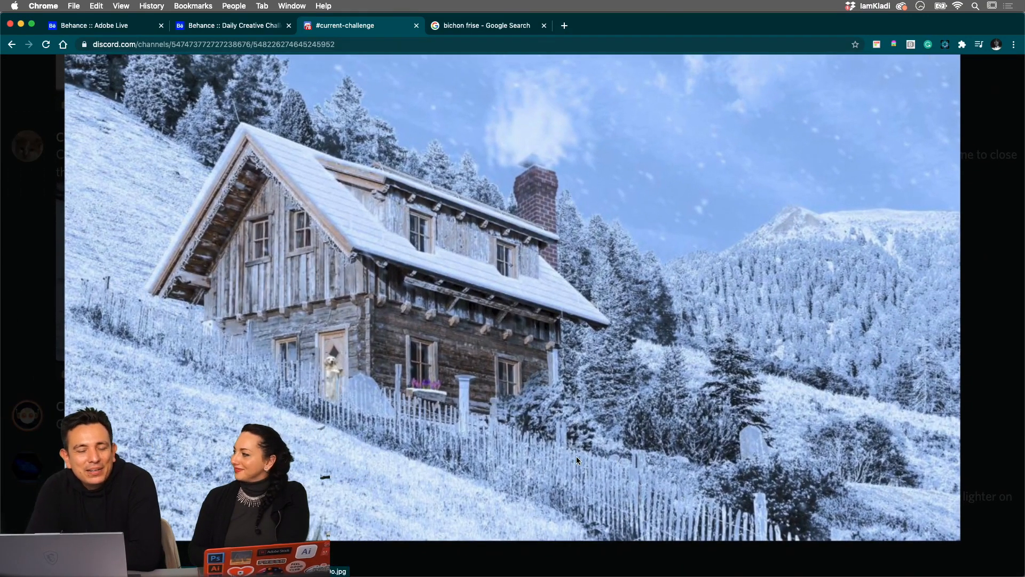
left_click(1014, 239)
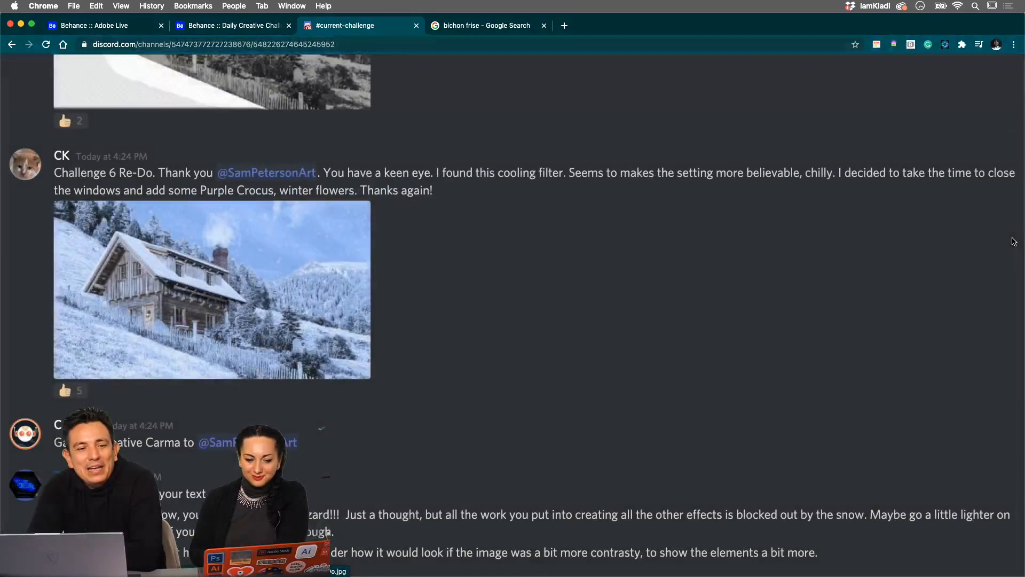
Find the Challenge-05 - Changing Seasons cabin, examine its roof and foreground snow enlarged, and close the image
scroll(747, 292, "up", 5)
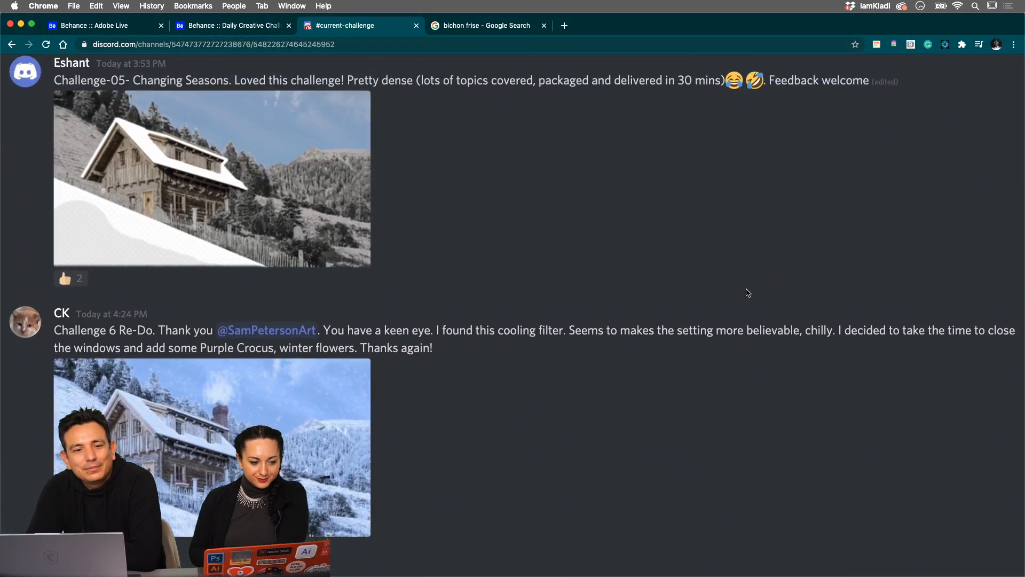
scroll(498, 347, "up", 3)
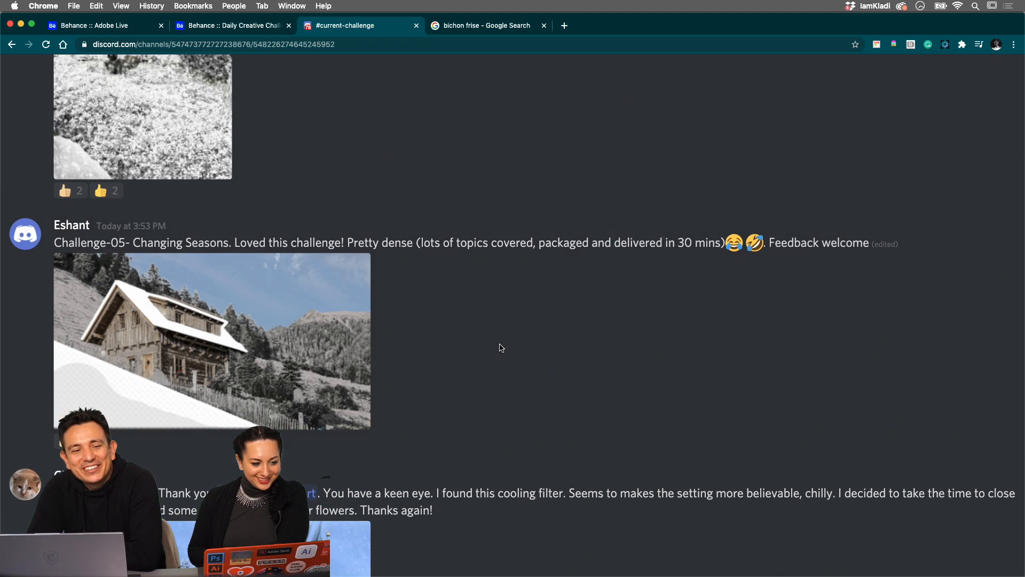
left_click(330, 369)
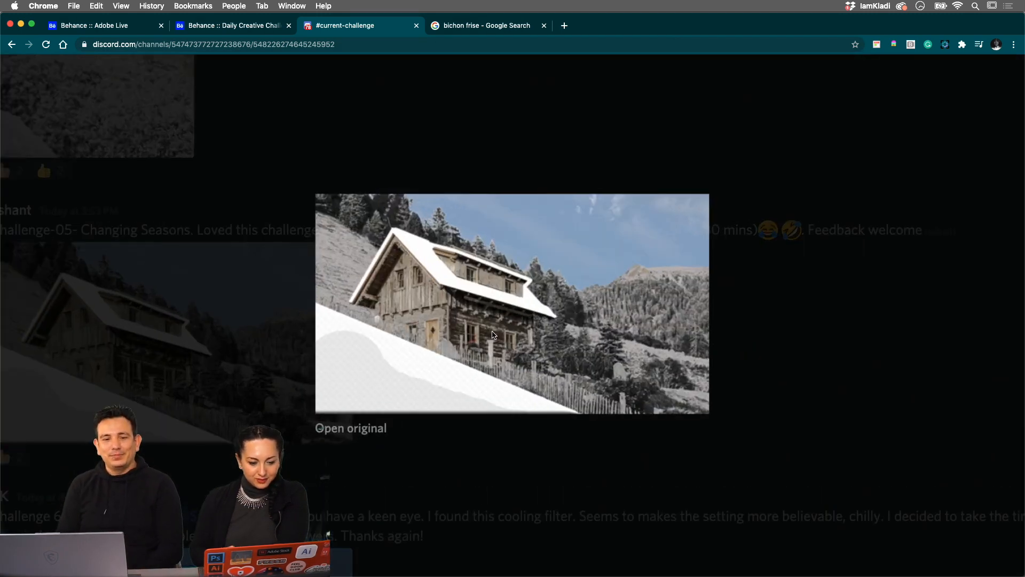
scroll(495, 336, "up", 5)
scroll(494, 335, "up", 1)
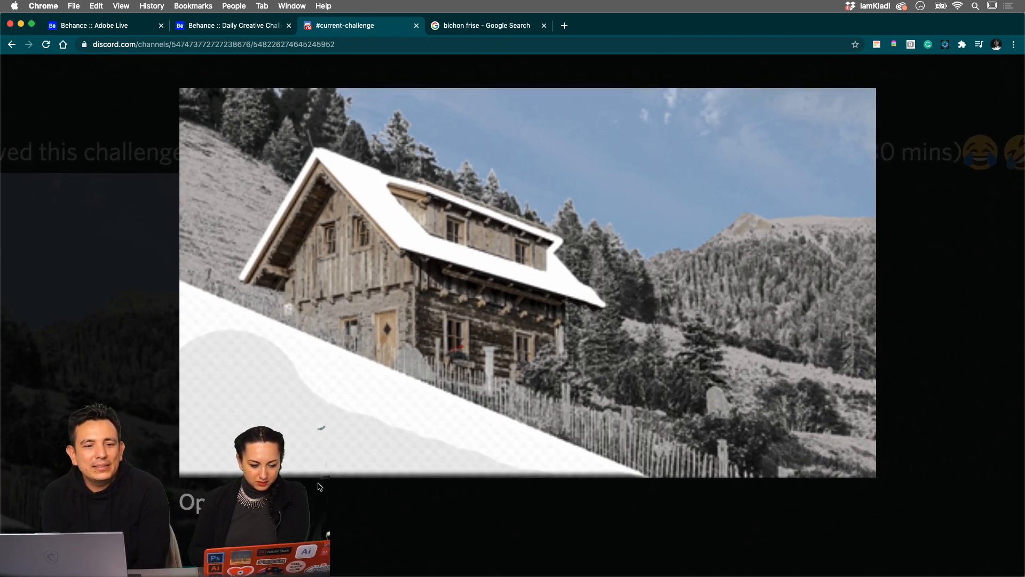
scroll(321, 486, "left", 1)
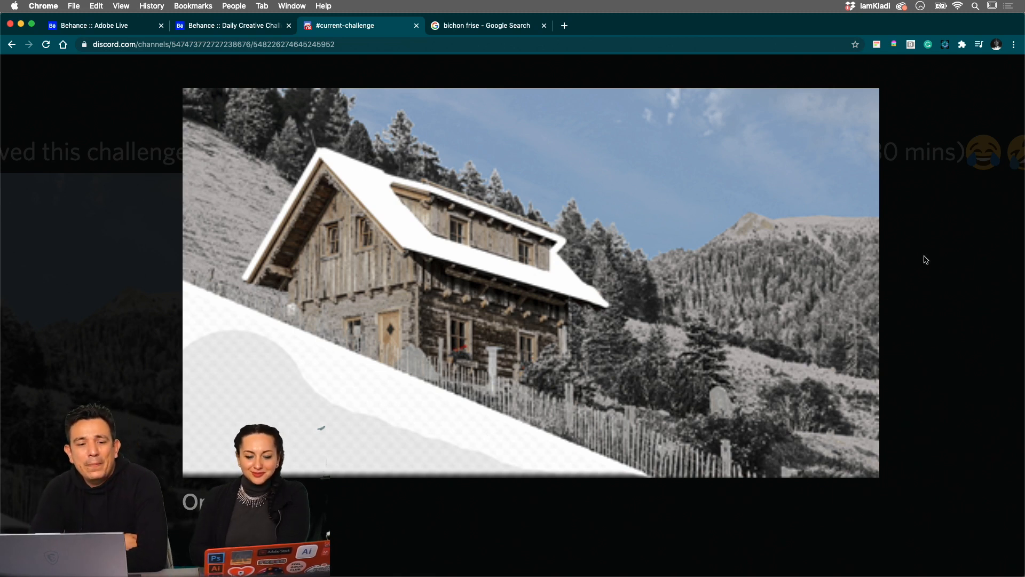
left_click(960, 258)
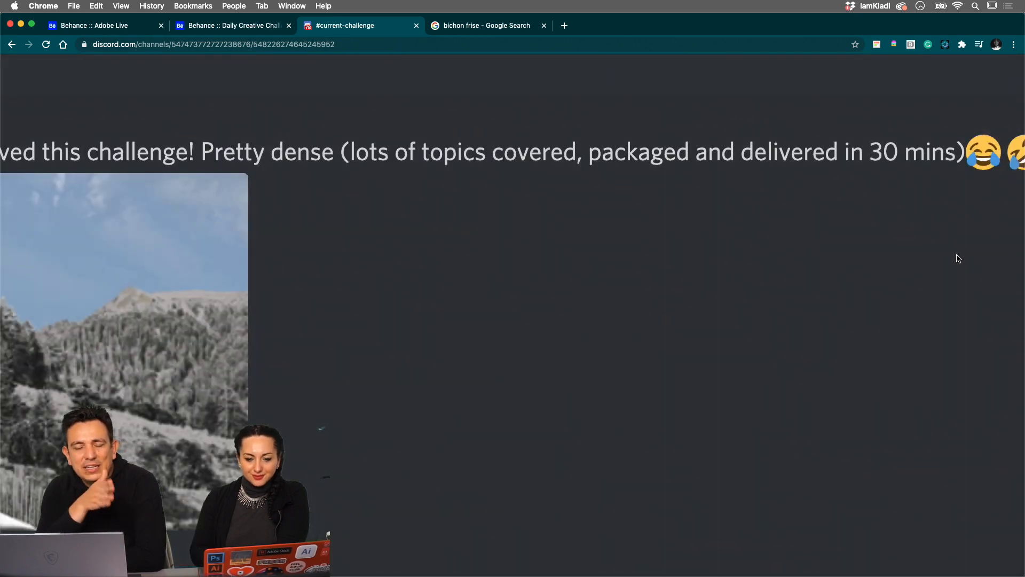
Find the Day 6 garden post, compare its original image and snow version enlarged, and close the image
scroll(894, 286, "down", 5)
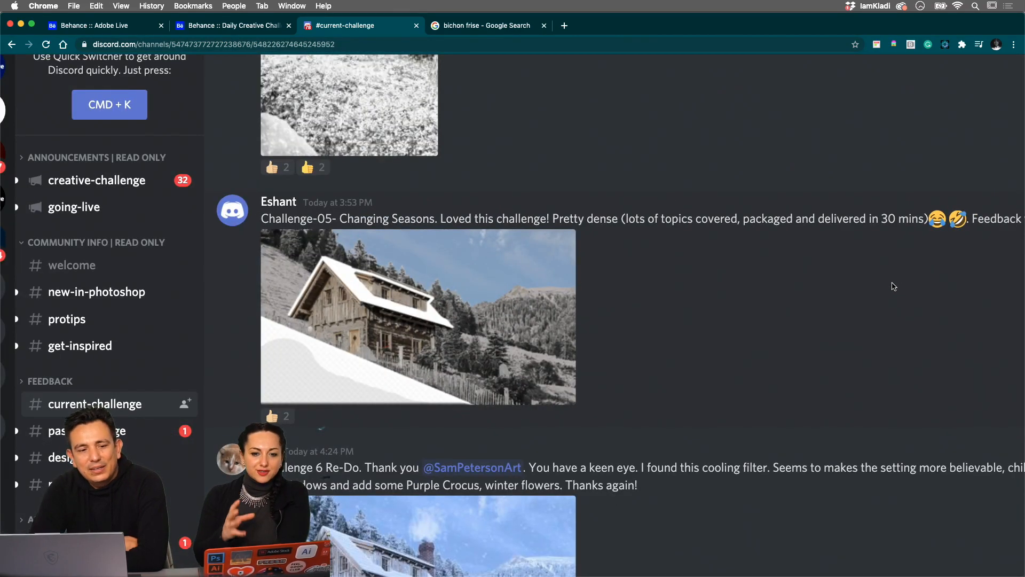
scroll(900, 296, "up", 5)
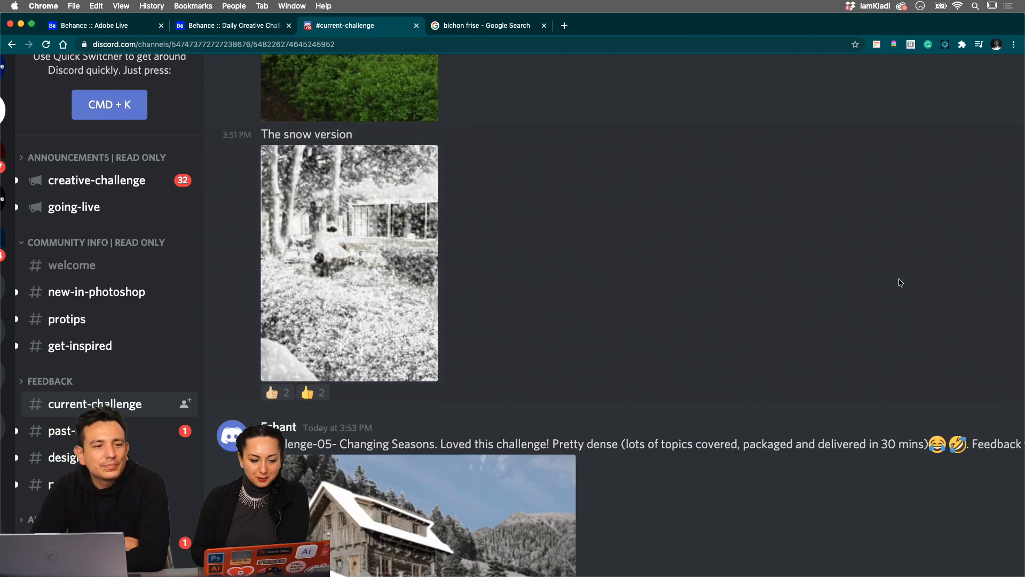
scroll(901, 283, "up", 2)
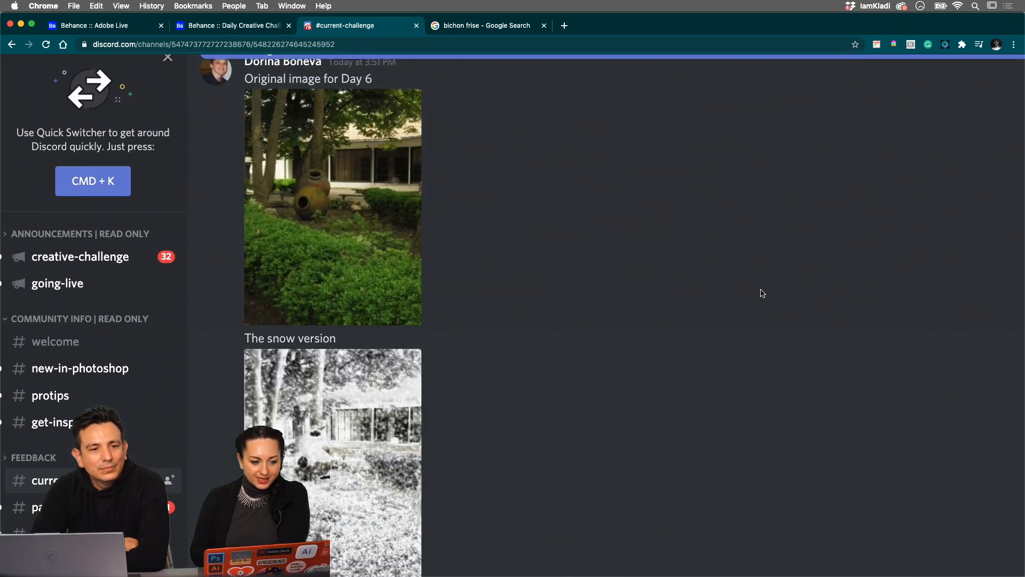
scroll(762, 293, "up", 1)
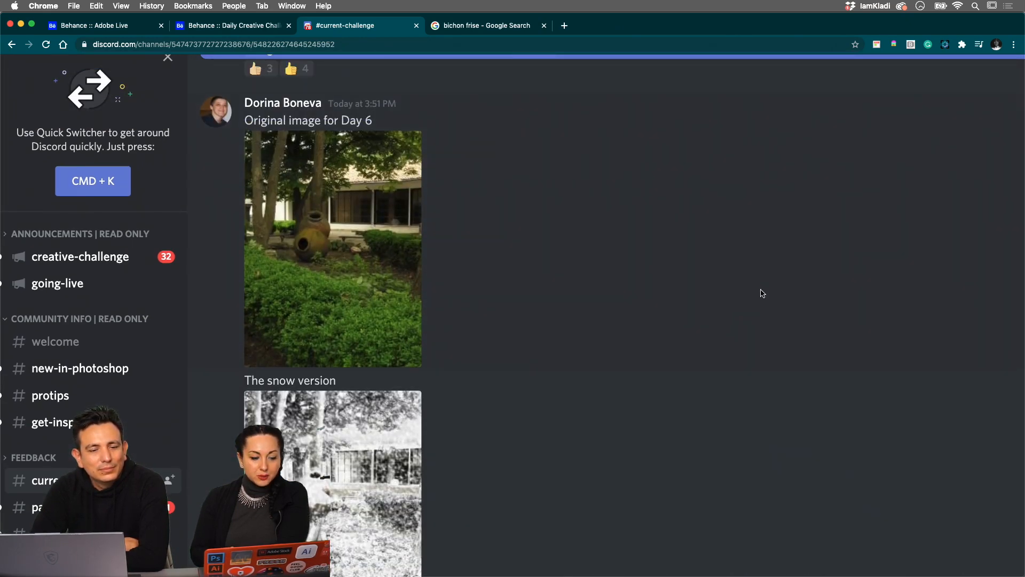
scroll(763, 293, "down", 1)
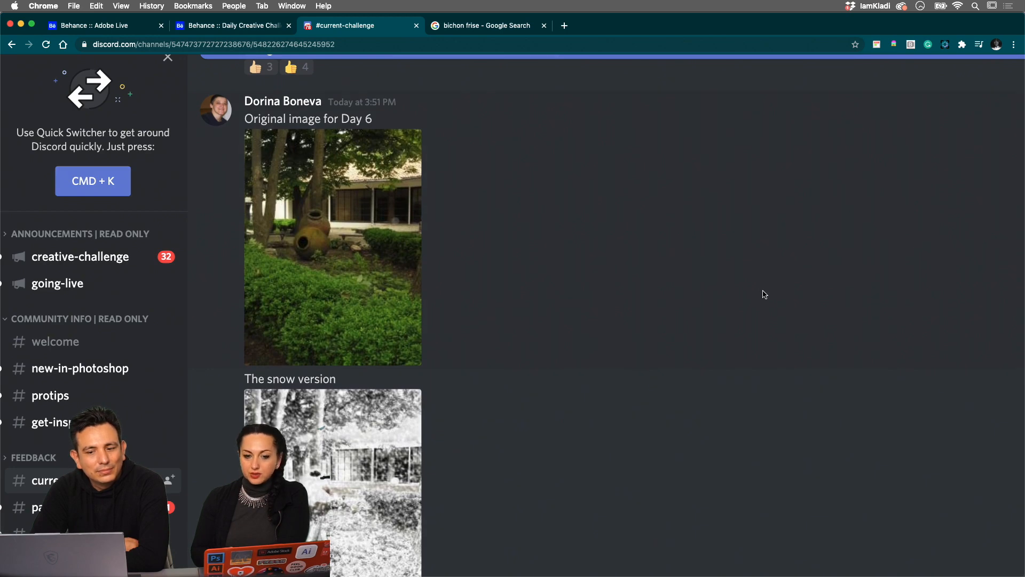
left_click(390, 260)
scroll(697, 245, "down", 5)
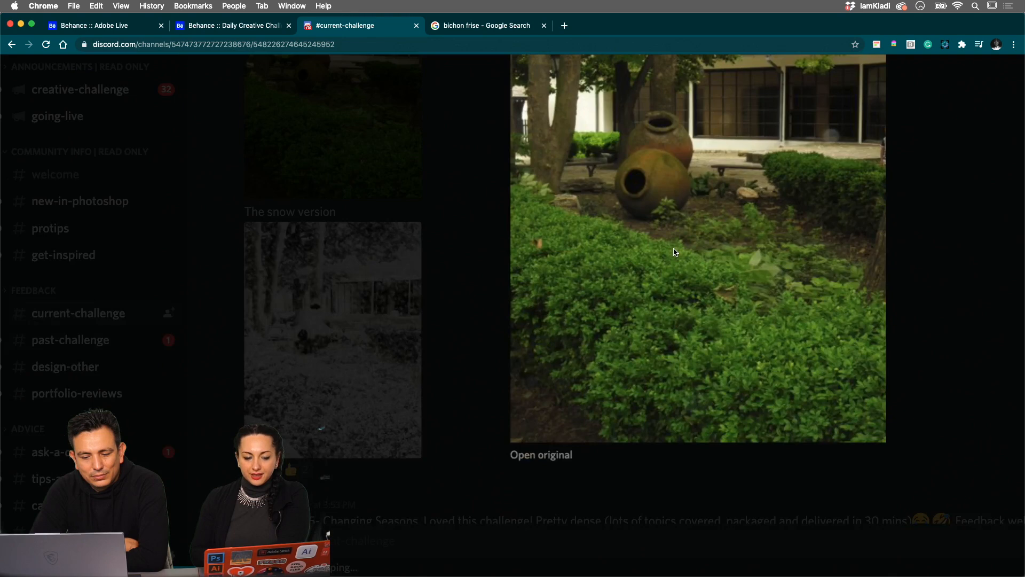
left_click(452, 336)
left_click(355, 383)
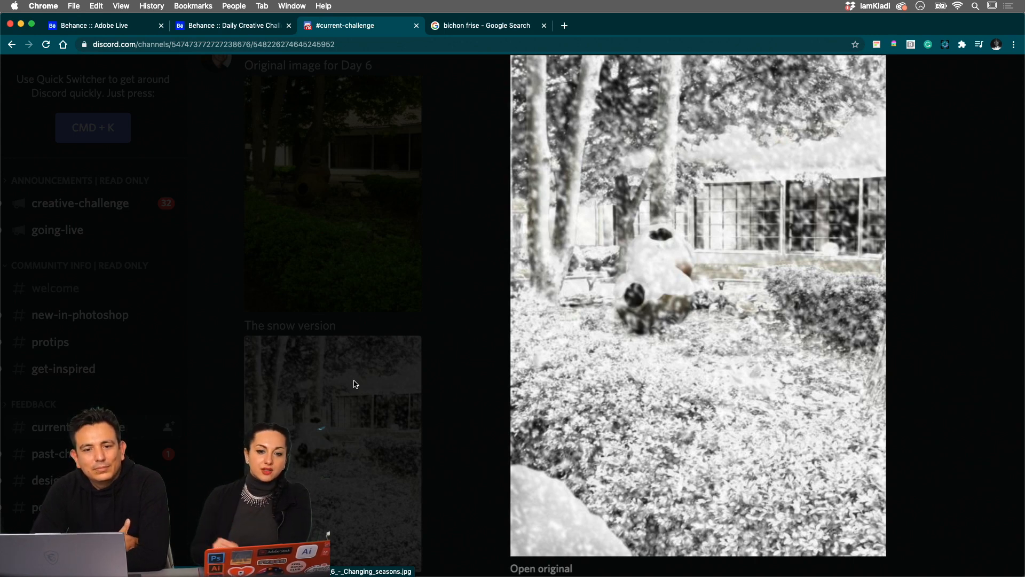
left_click(976, 188)
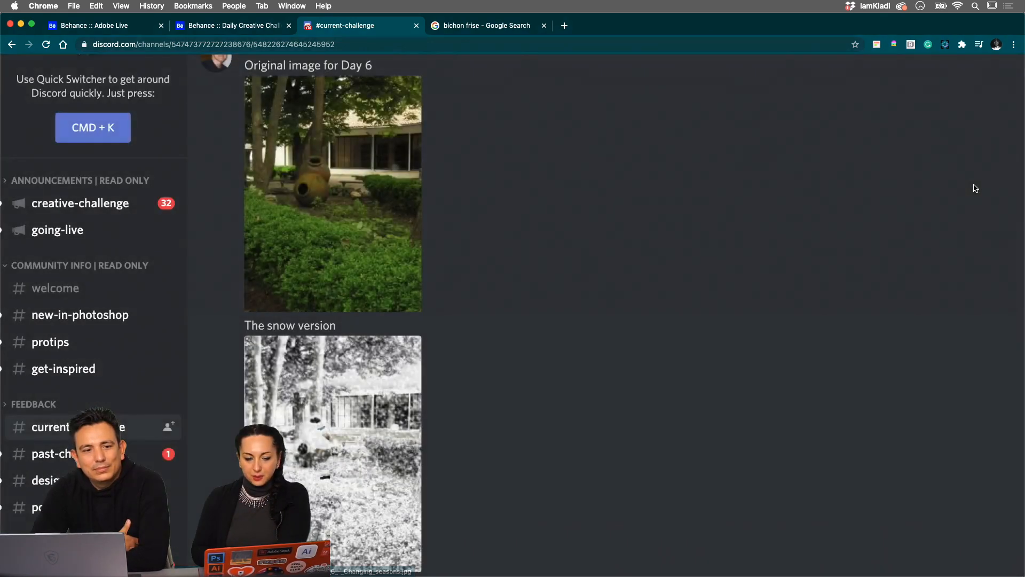
View the general store before-and-after post, reload the channel, and browse from the newest messages back to the black-and-white cabin close-up
scroll(705, 192, "up", 10)
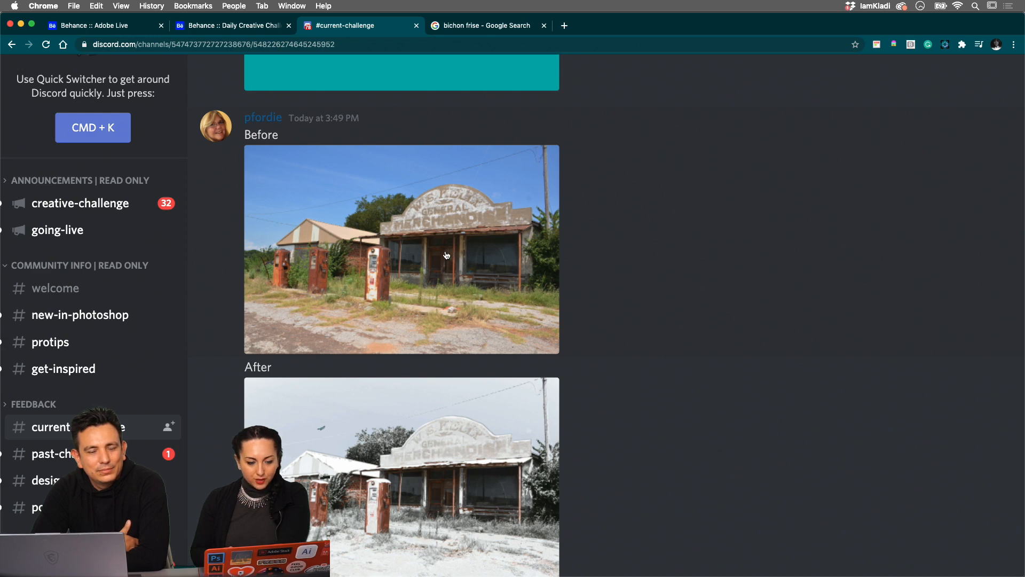
scroll(447, 254, "down", 10)
key("super+r")
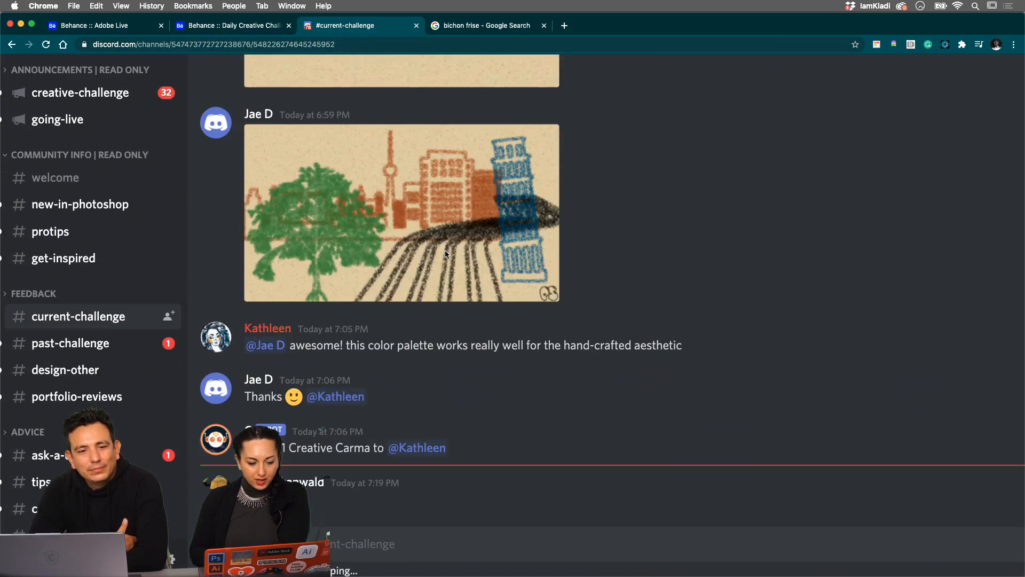
scroll(446, 254, "up", 15)
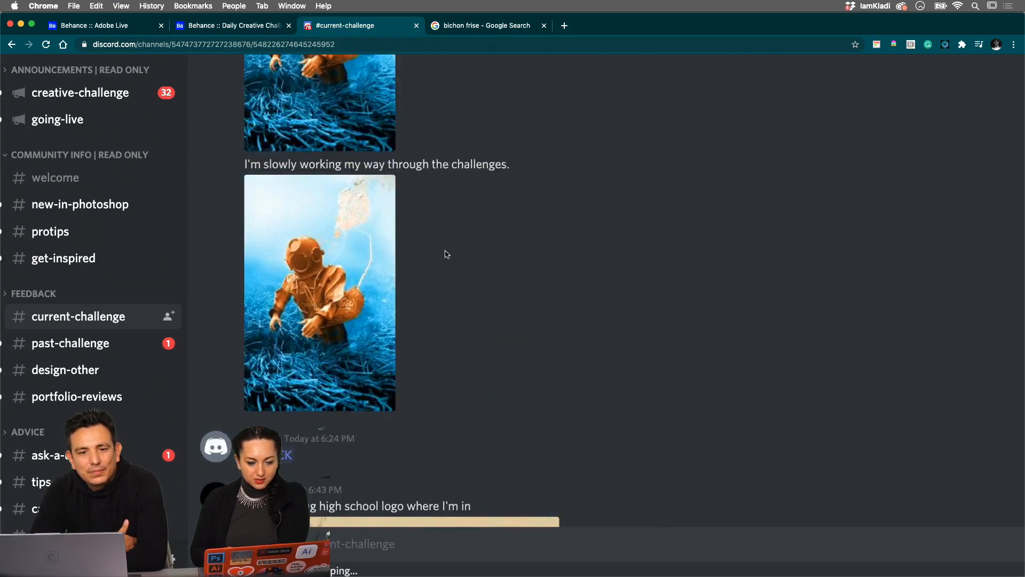
scroll(445, 254, "up", 3)
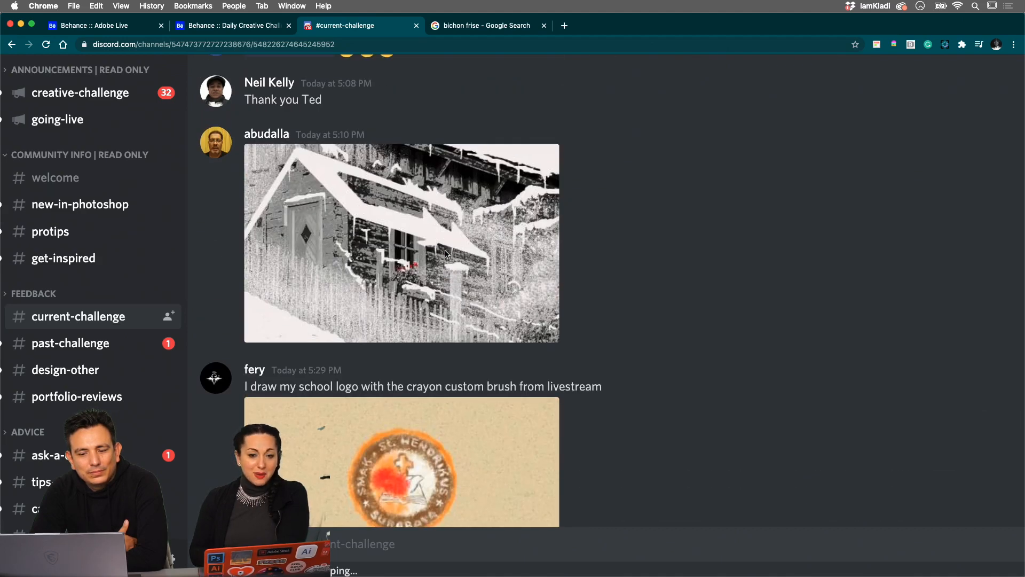
scroll(446, 254, "up", 1)
scroll(446, 254, "up", 1)
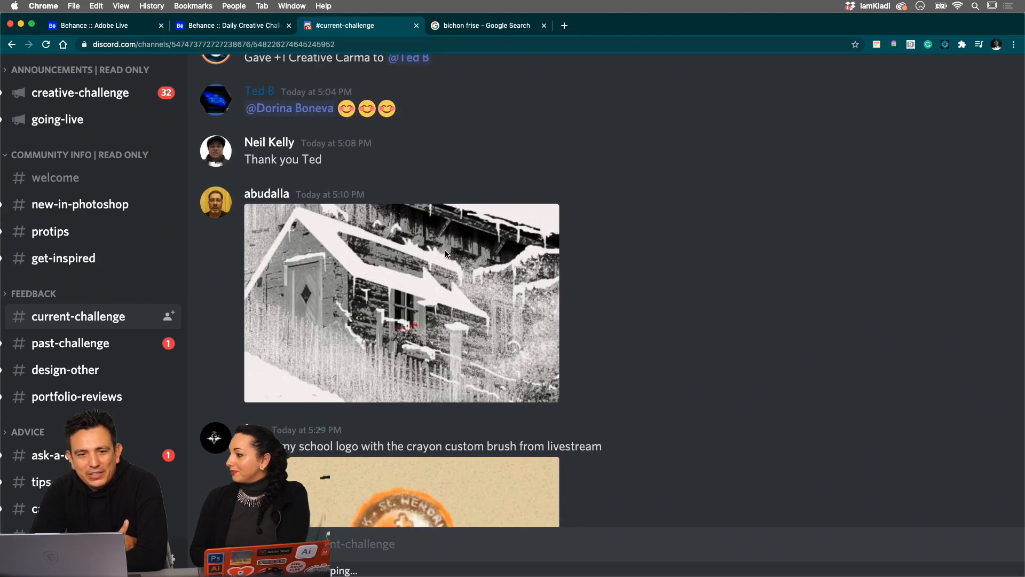
scroll(446, 254, "up", 1)
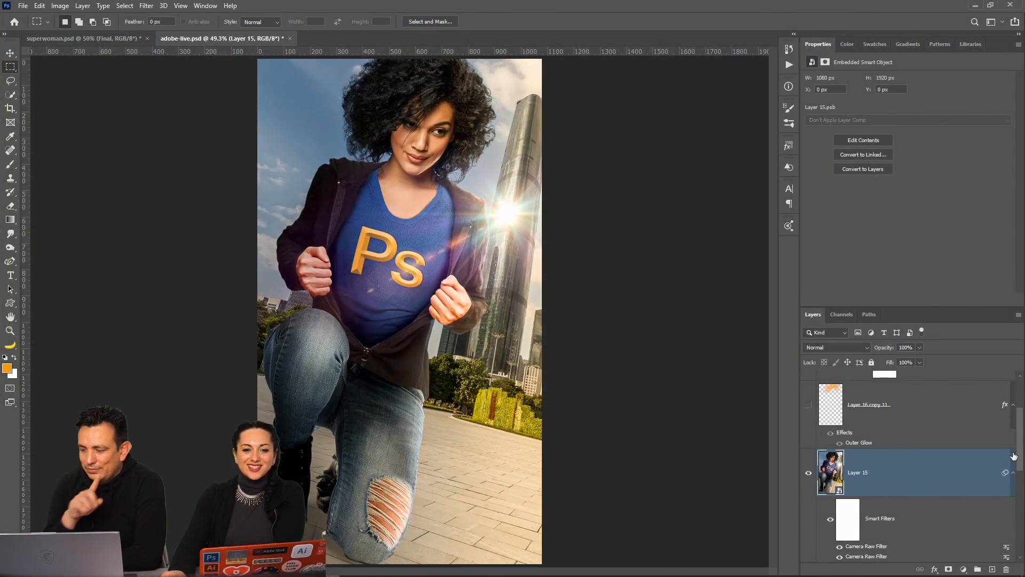
Switch to Photoshop, select the skyscraper background layer in adobe-live.psd and start a Tilt-Shift blur on it
scroll(930, 428, "down", 5)
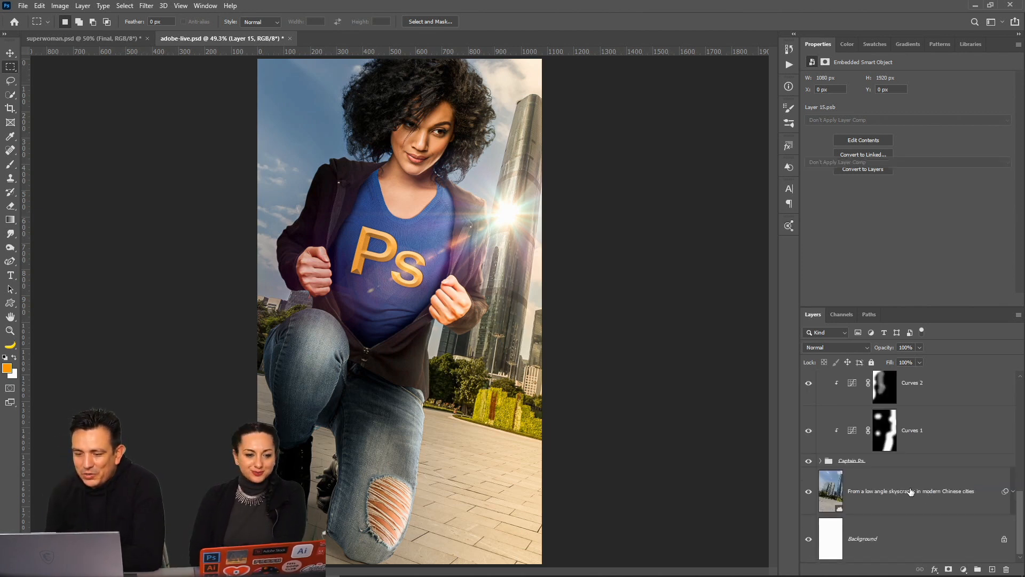
left_click(911, 492)
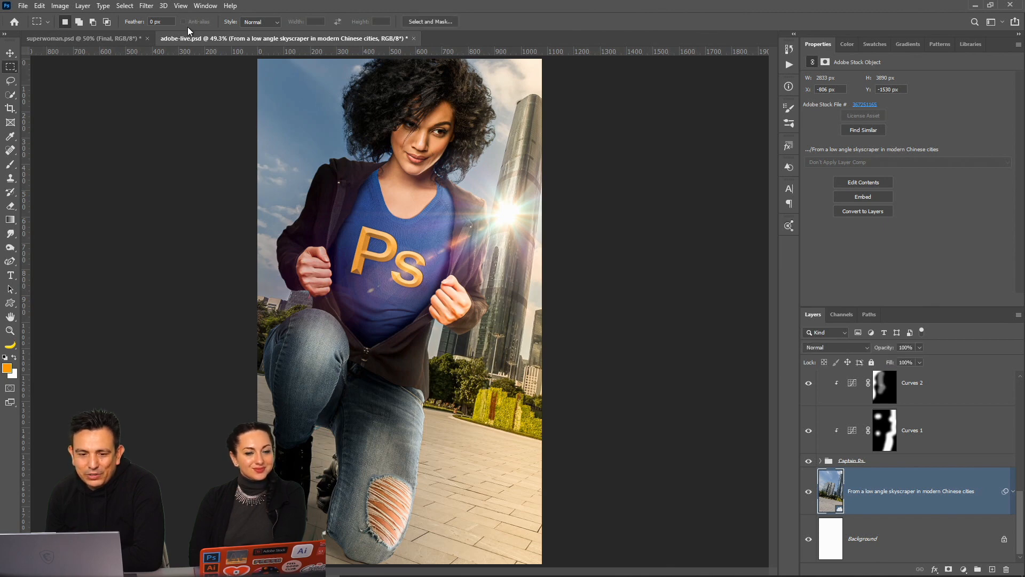
left_click(147, 6)
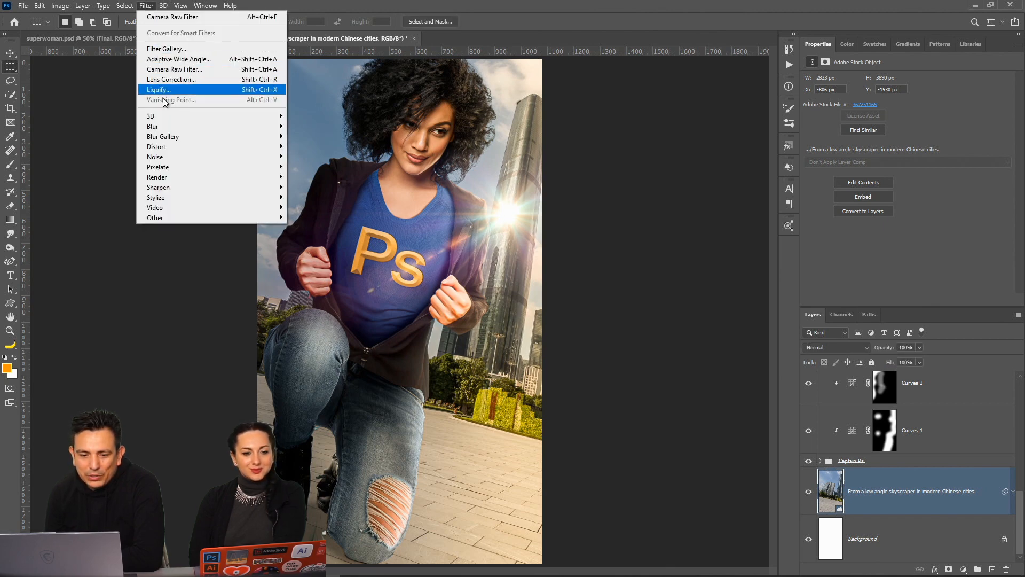
mouse_move(270, 137)
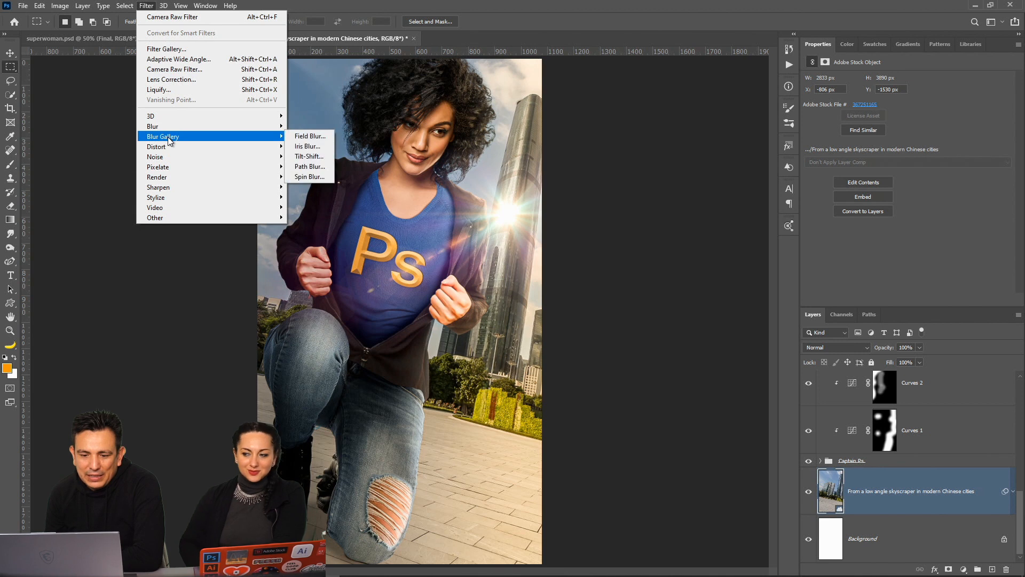
left_click(322, 156)
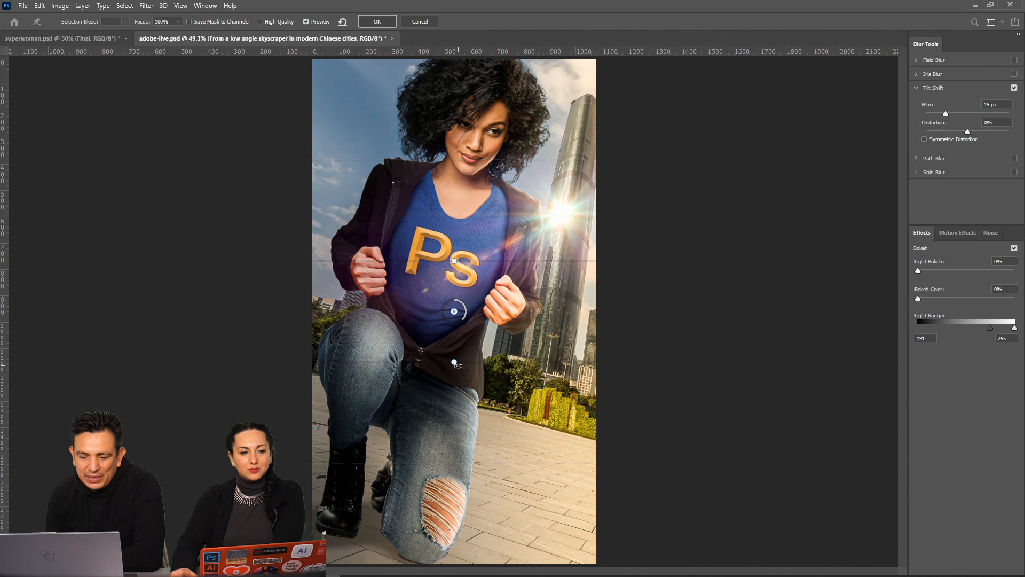
Try a 39 px Tilt-Shift blur with its focus centre at the ripped knee and its focus band tilted, and cancel the filter
left_click_drag(474, 363, 454, 546)
left_click_drag(503, 270, 453, 395)
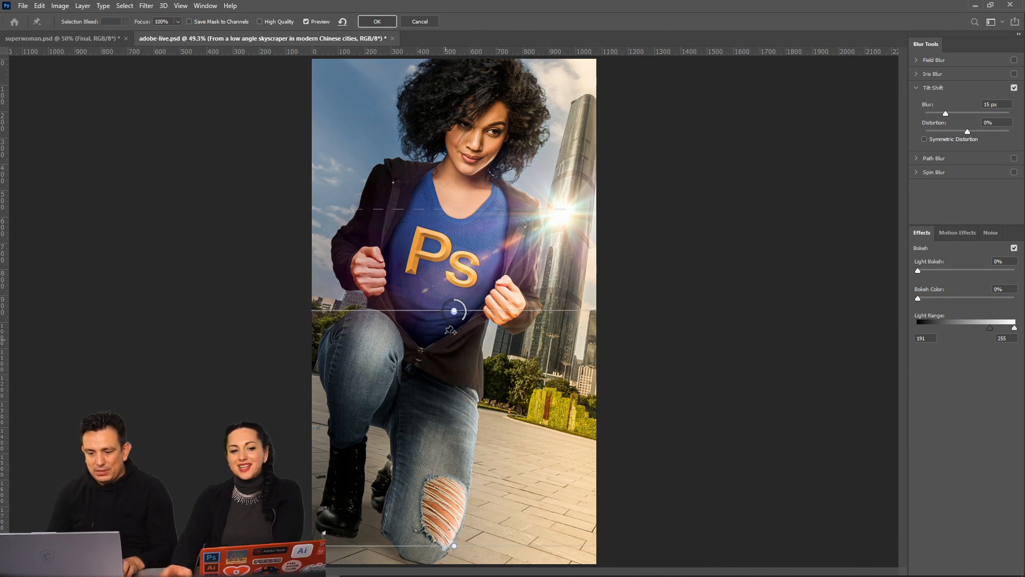
left_click_drag(486, 547, 407, 536)
left_click_drag(466, 409, 462, 394)
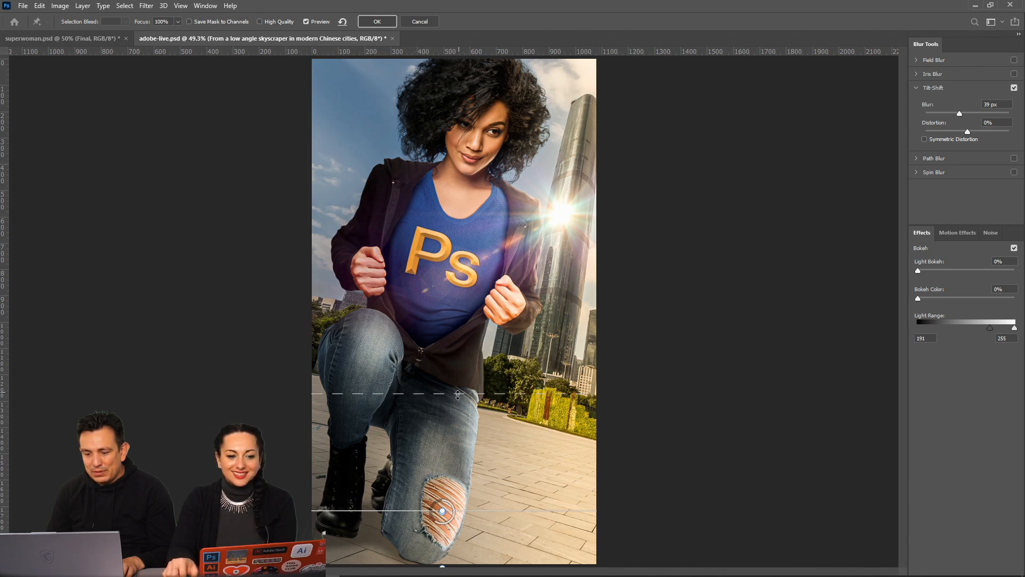
left_click_drag(443, 513, 441, 515)
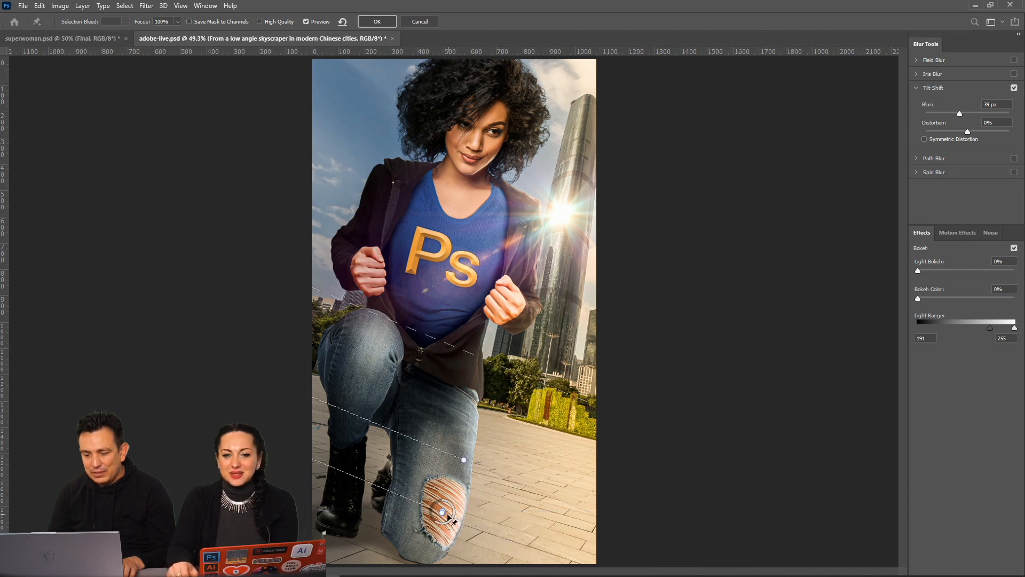
left_click_drag(450, 518, 439, 533)
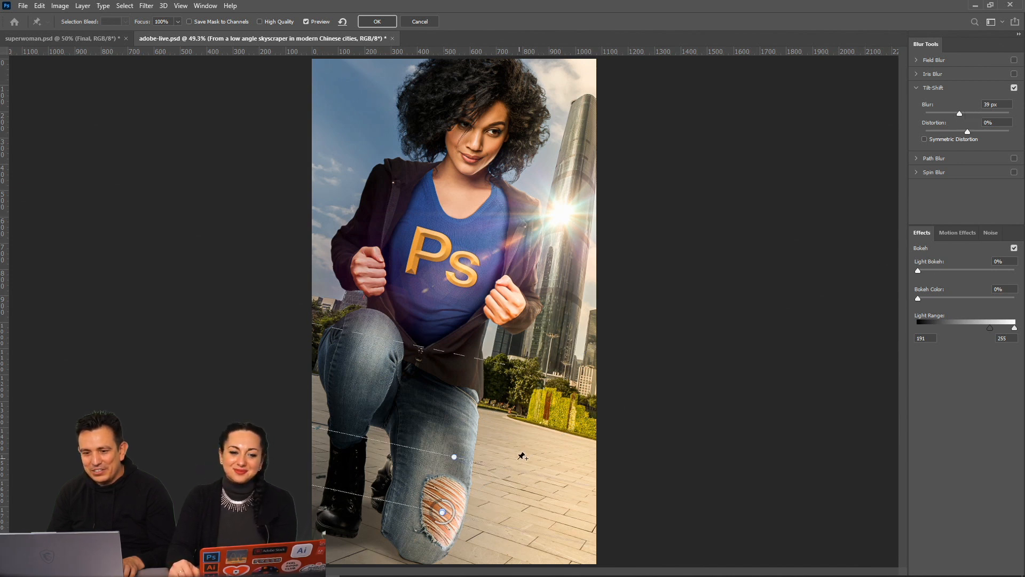
left_click(419, 22)
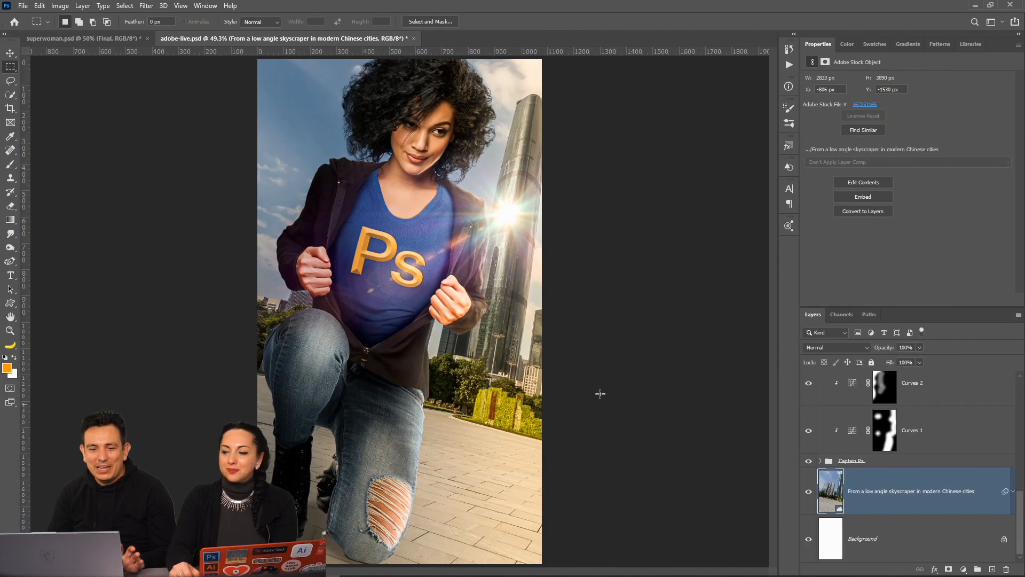
Apply a 137 px Tilt-Shift blur to the skyscraper background layer, with its focus centre at the ripped knee and its focus band tilted
left_click(146, 5)
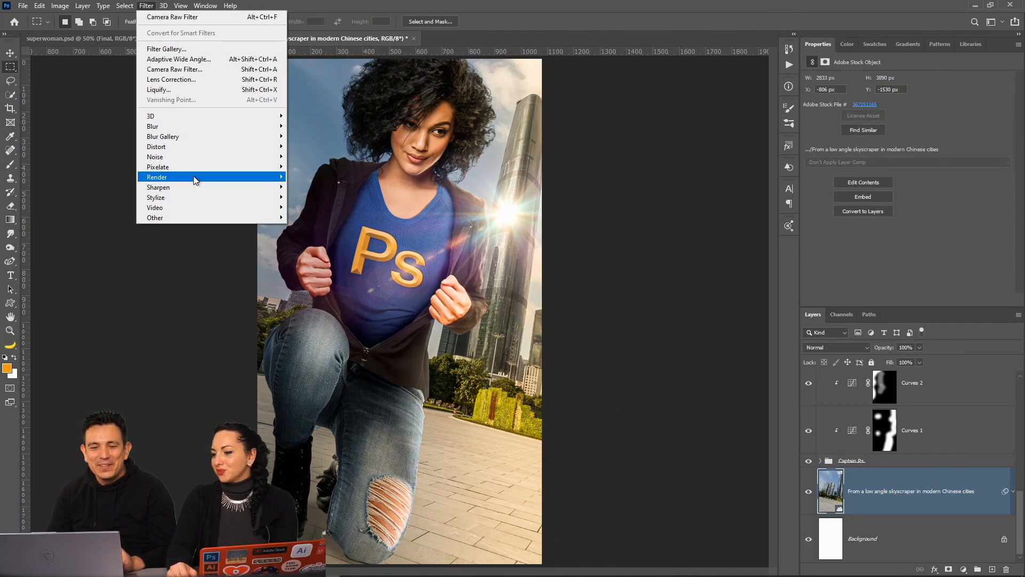
mouse_move(187, 137)
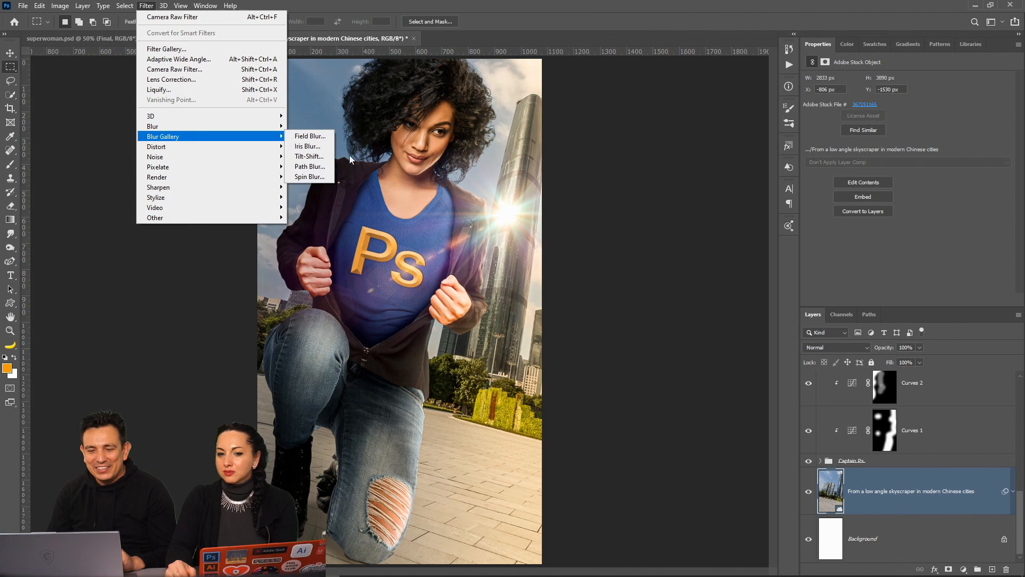
left_click(327, 156)
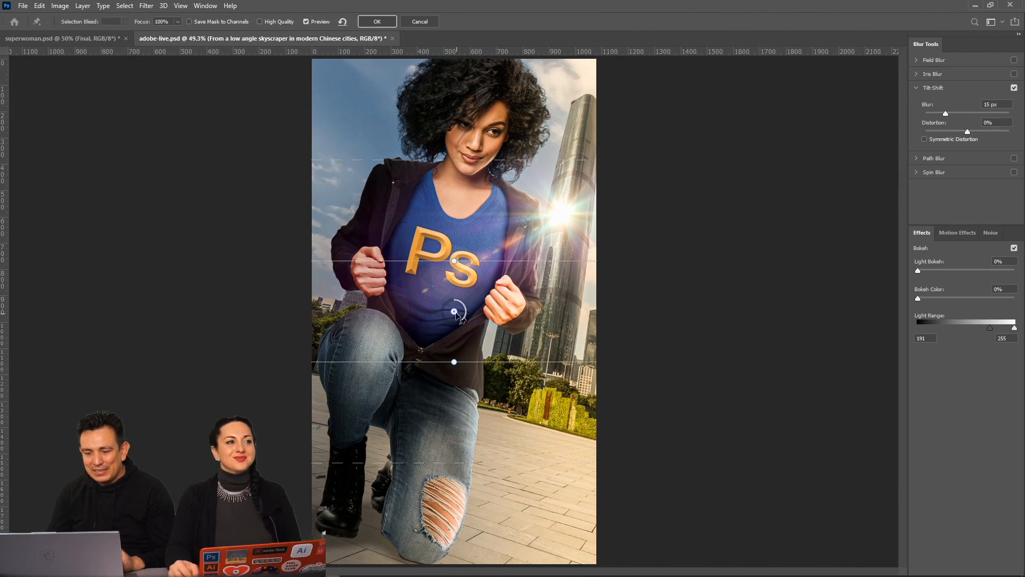
left_click_drag(459, 325, 460, 514)
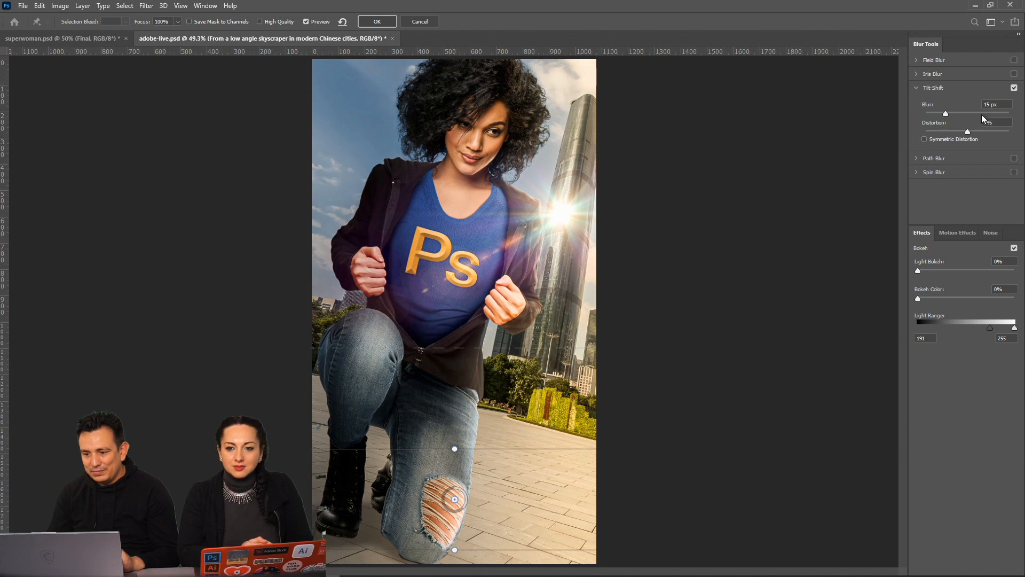
left_click_drag(944, 113, 960, 119)
left_click_drag(479, 454, 449, 529)
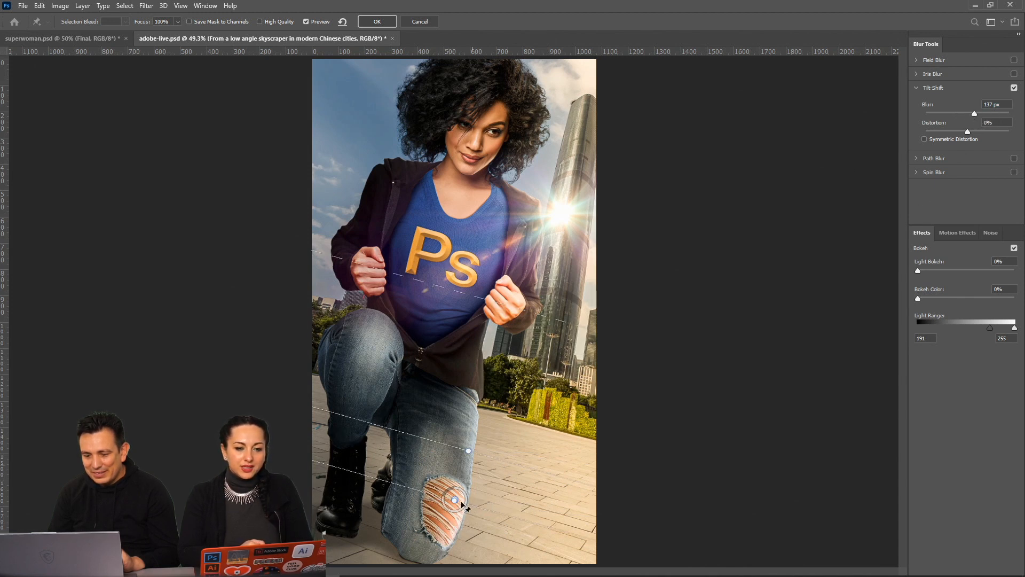
left_click_drag(457, 505, 456, 509)
left_click(377, 21)
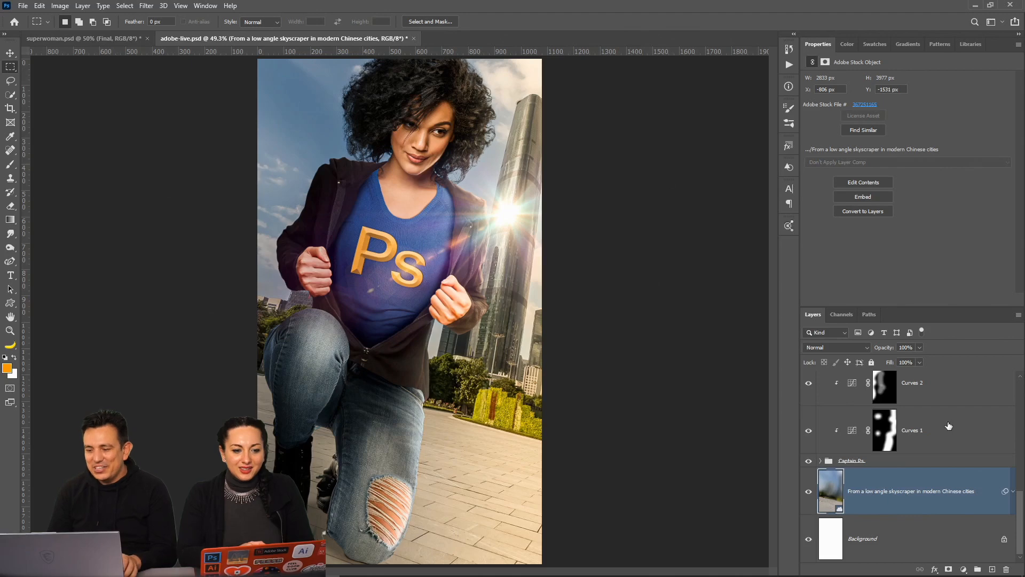
Hide Layer 15 to show the composite with the blurred skyscraper background
scroll(919, 453, "up", 3)
scroll(920, 453, "down", 1)
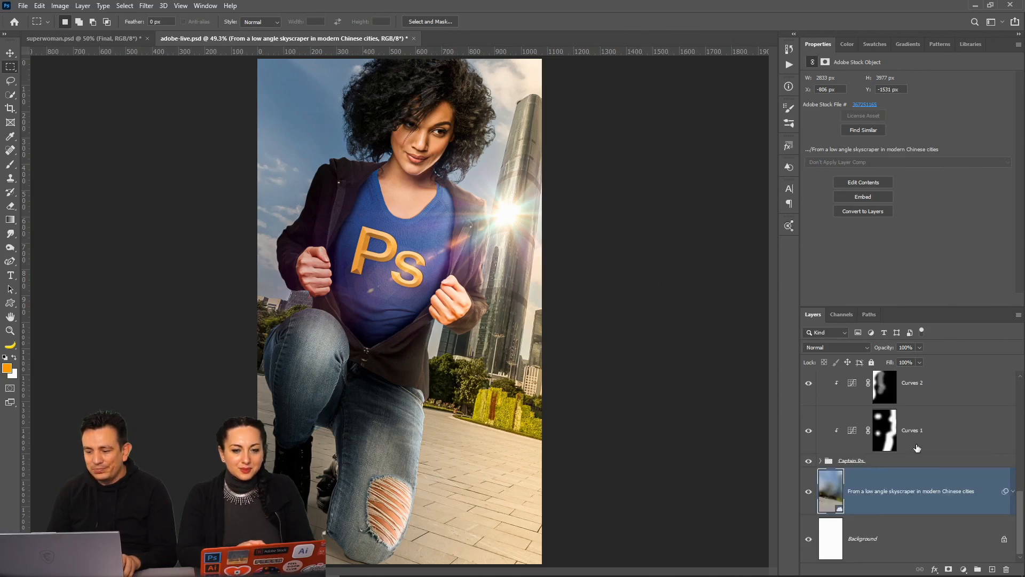
scroll(917, 448, "up", 5)
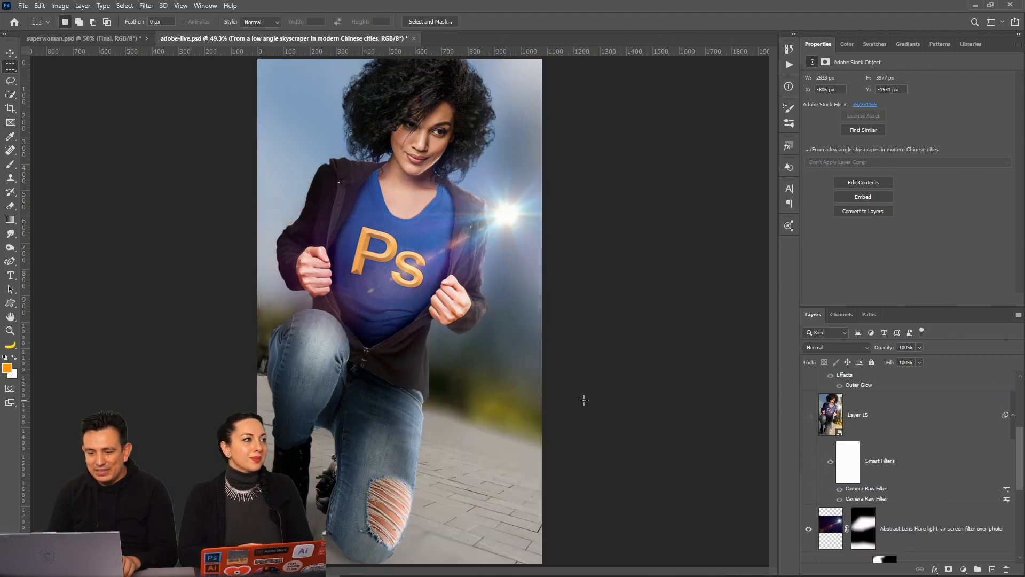
key("ctrl+z")
scroll(905, 488, "up", 1)
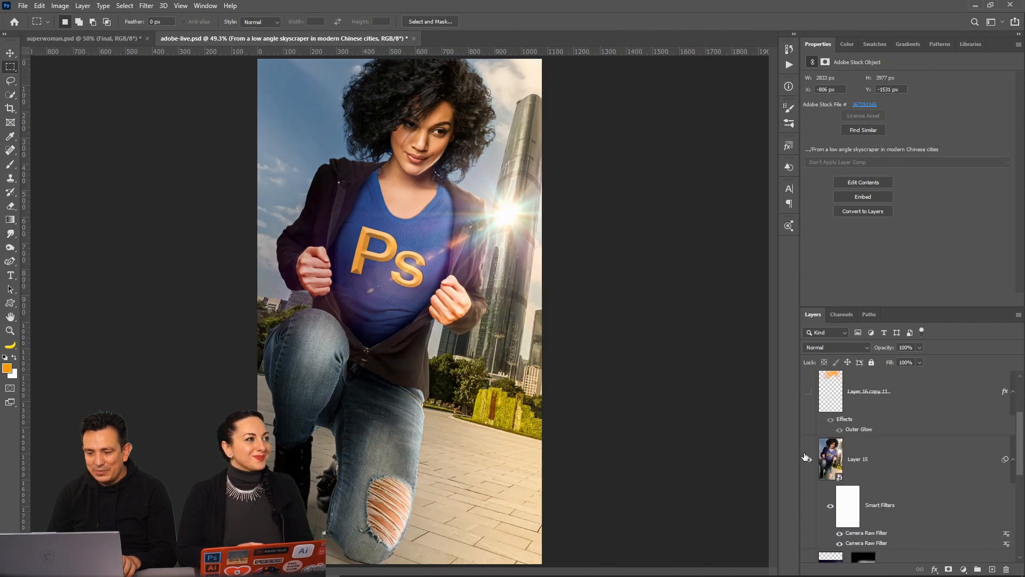
left_click(808, 460)
scroll(905, 482, "down", 5)
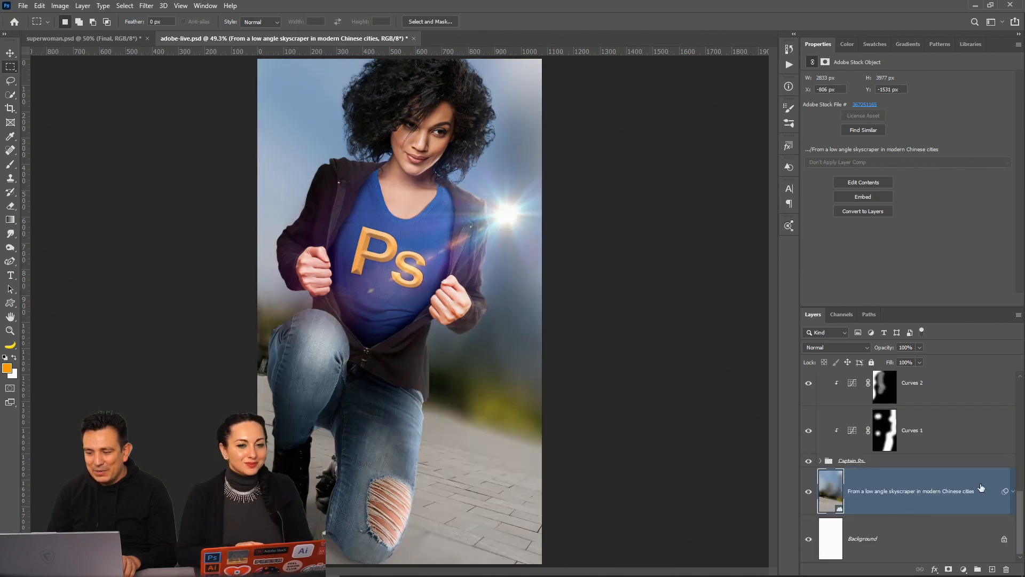
Reopen the Blur Gallery smart filter on the skyscraper background layer and set its Tilt-Shift blur to 4 px
left_click(1013, 491)
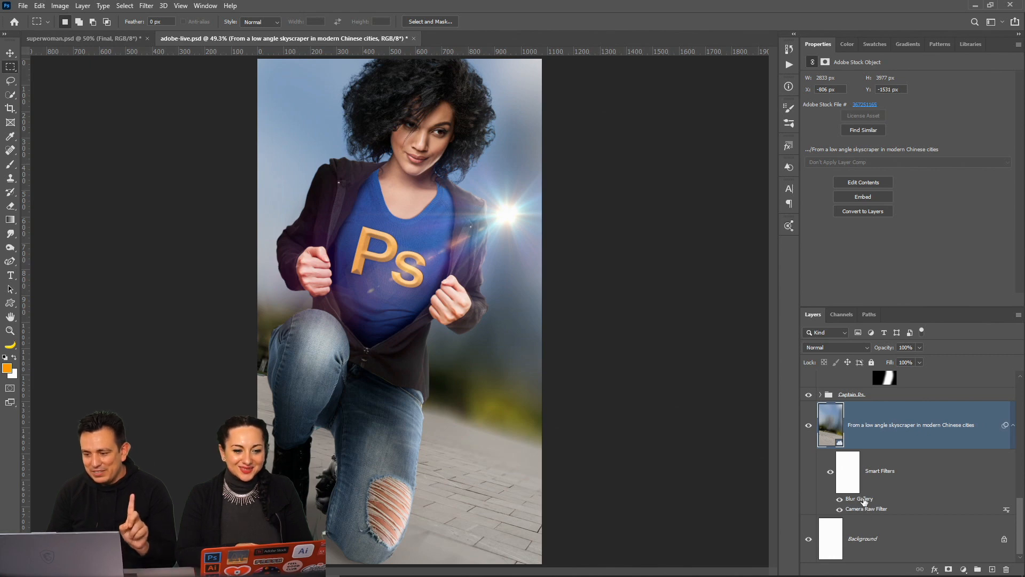
double_click(865, 500)
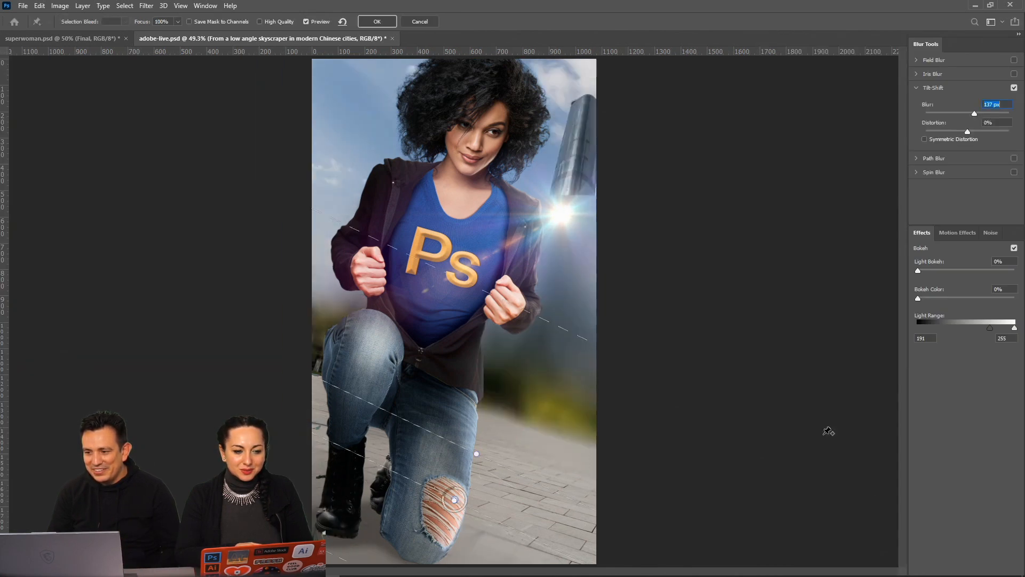
left_click_drag(975, 114, 932, 113)
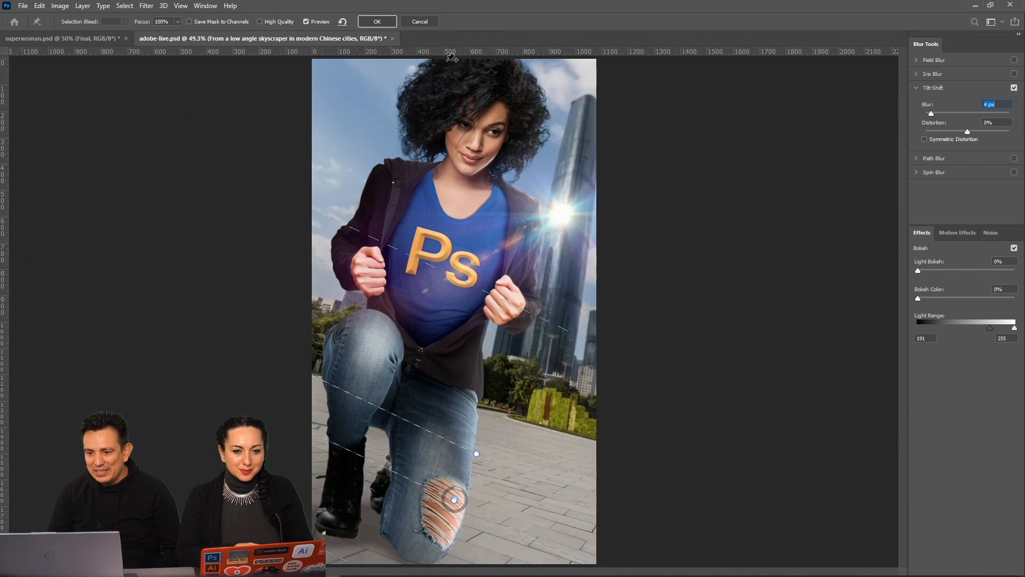
left_click(376, 22)
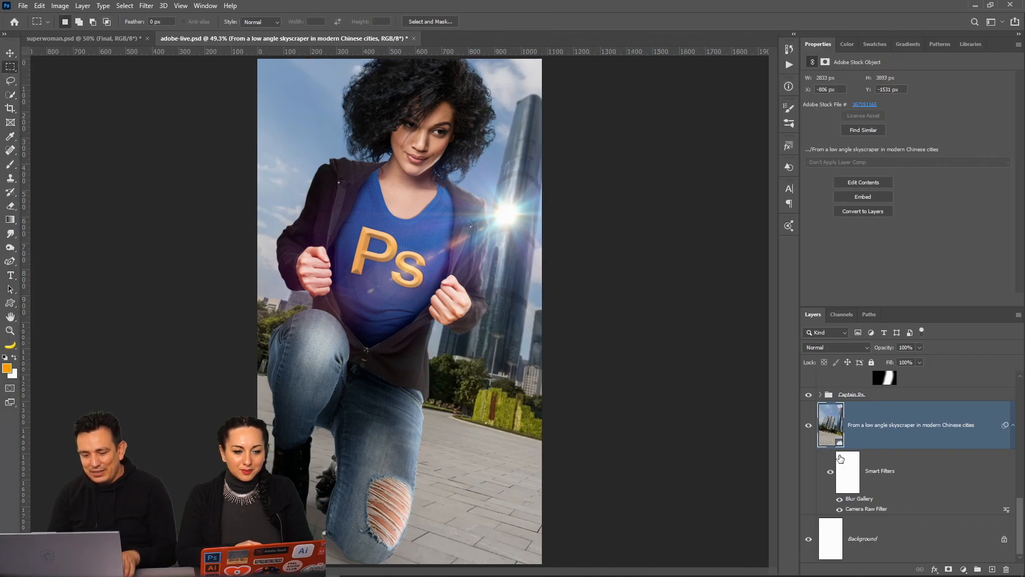
Load the skyscraper layer's smart filter mask as a selection and copy the merged image of all visible layers
left_click(839, 452, "ctrl")
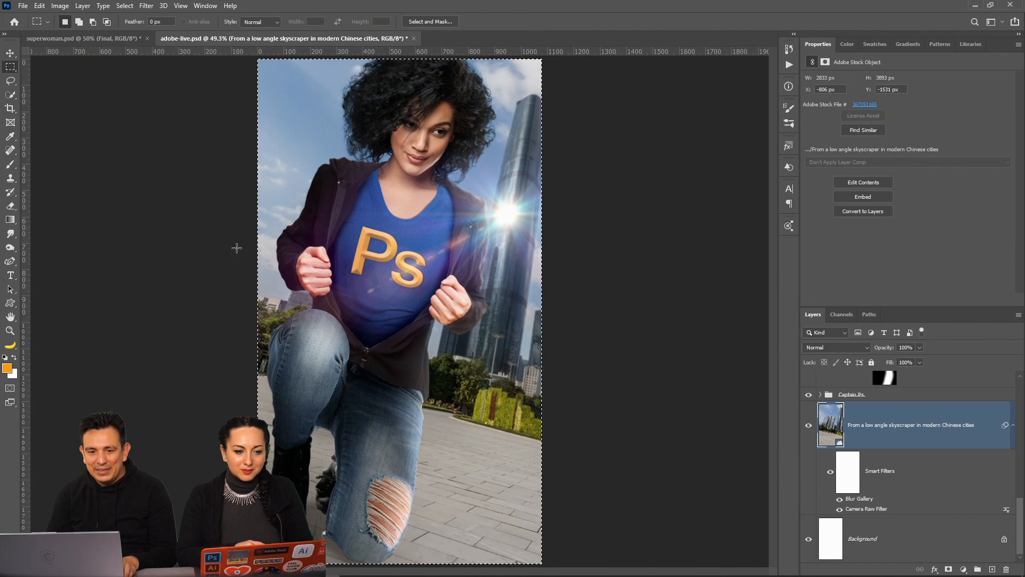
left_click(22, 5)
left_click(66, 87)
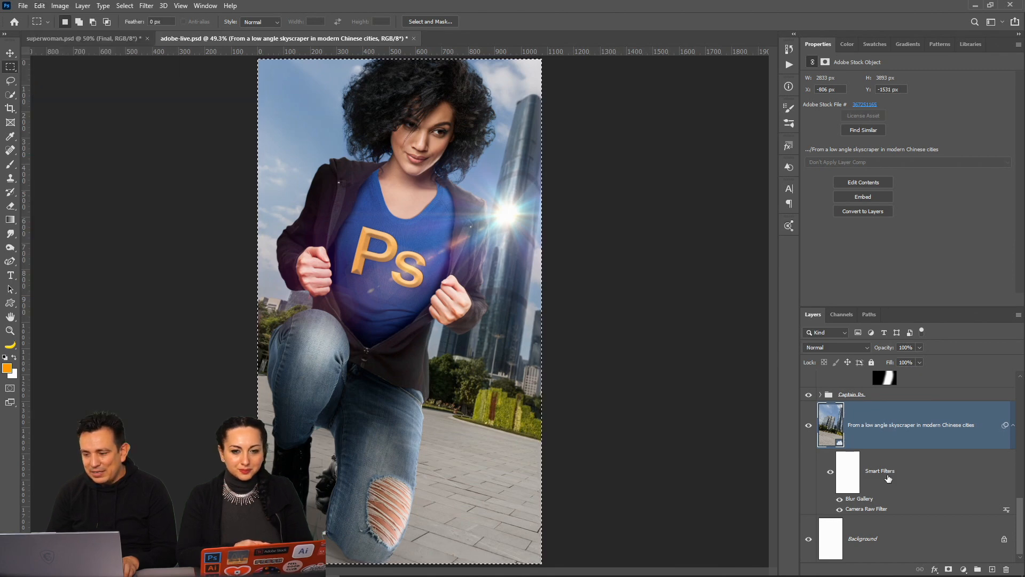
Show Layer 15, paste the merged image into its smart object contents as a new layer, and save and close the contents
scroll(878, 451, "up", 5)
scroll(865, 459, "down", 3)
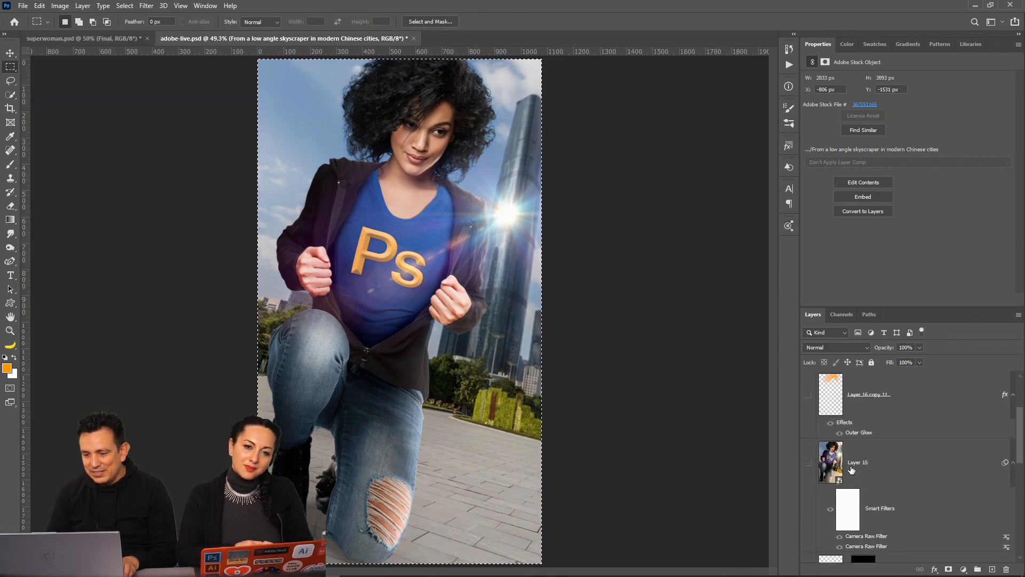
left_click(808, 462)
left_click(826, 464)
double_click(825, 465)
key("ctrl+v")
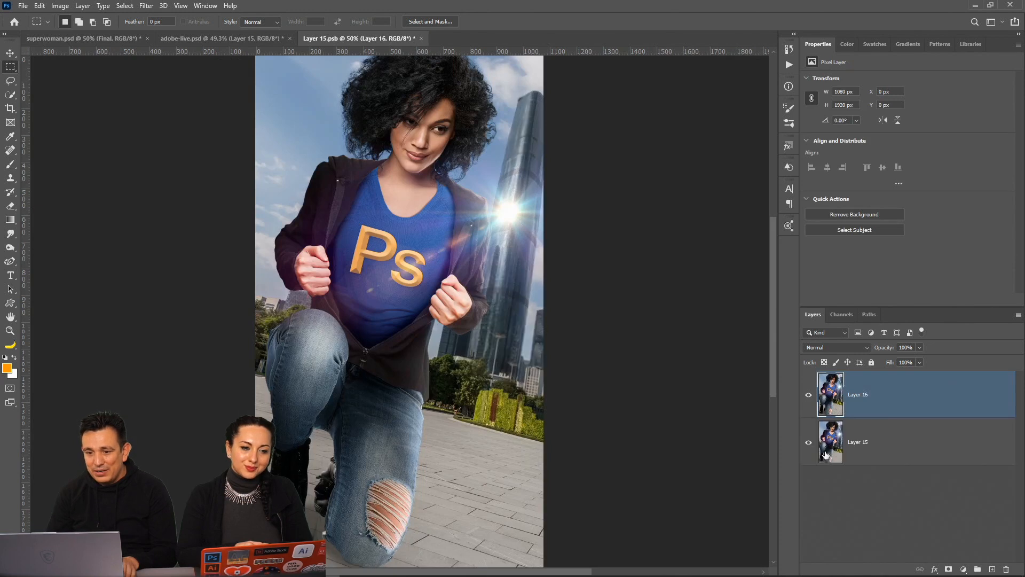
left_click(422, 38)
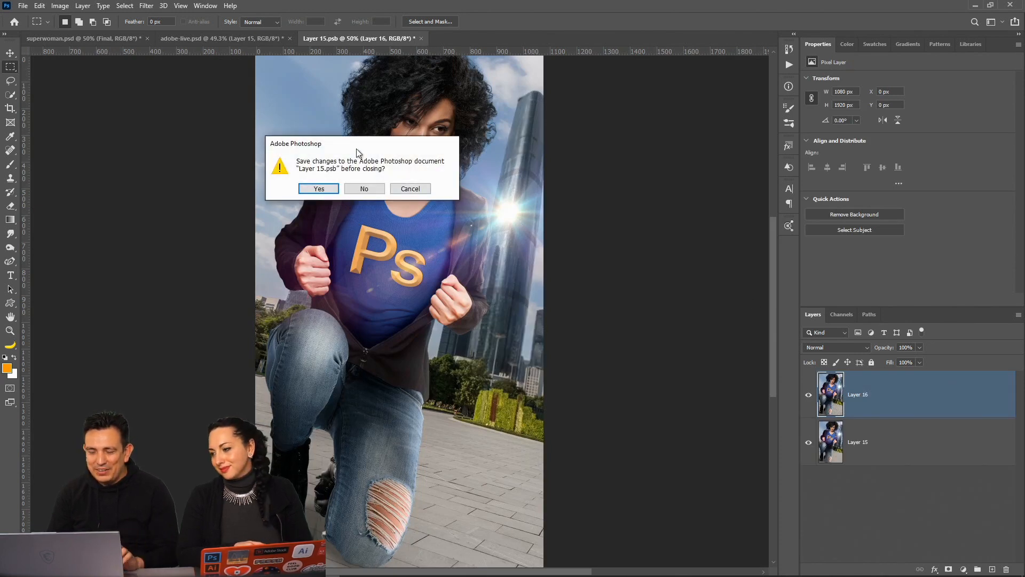
left_click(319, 189)
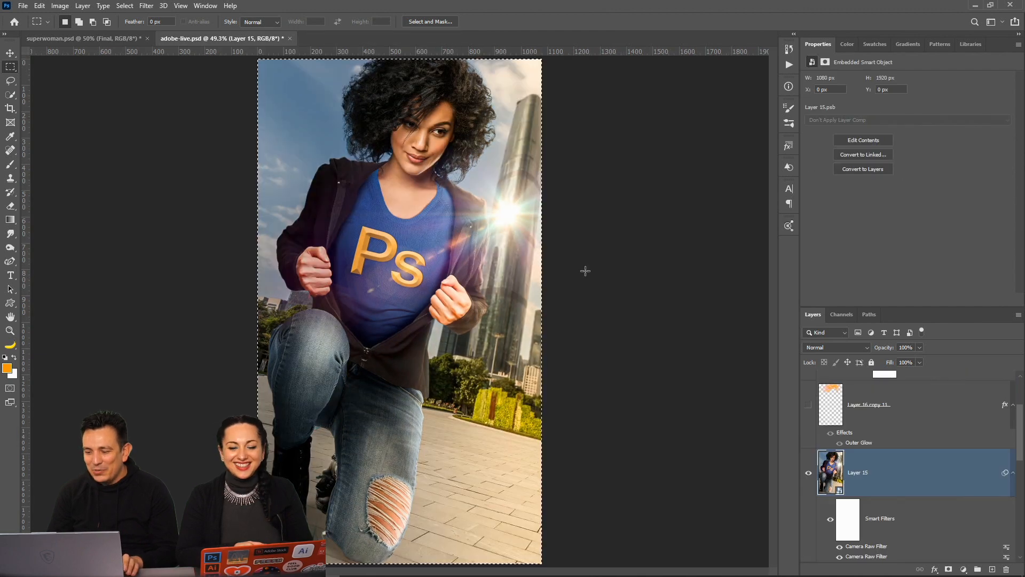
Edit Layer 15's upper Camera Raw smart filter with Grain 14, Vignetting -11 and vignette Highlights 89
double_click(874, 547)
left_click(891, 300)
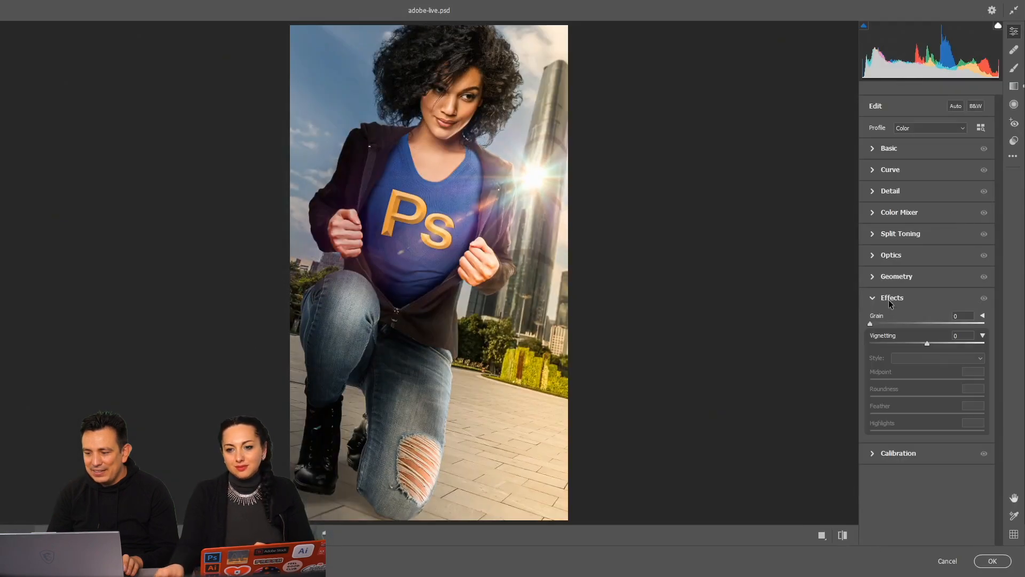
left_click(878, 323)
left_click_drag(892, 343, 906, 348)
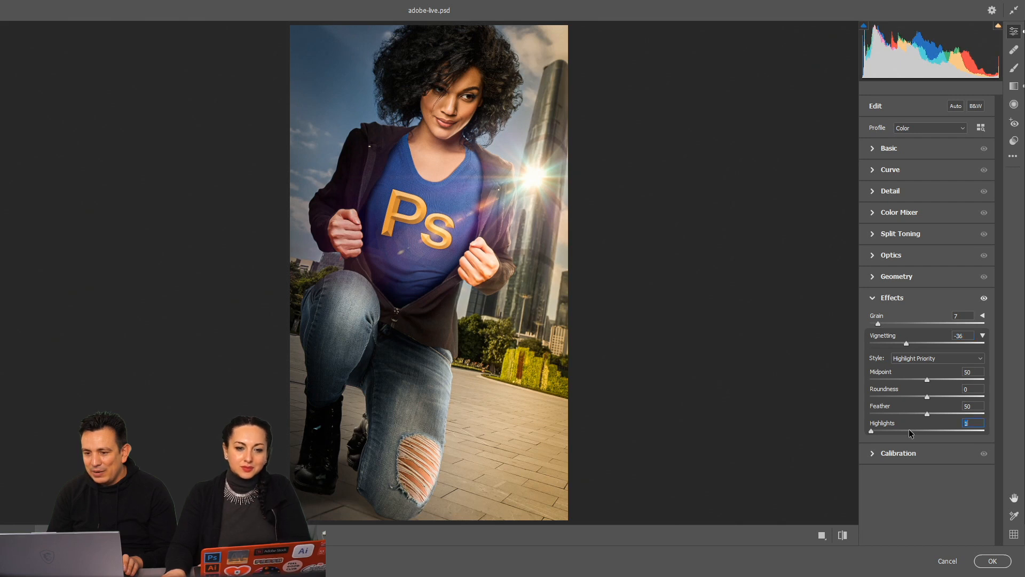
left_click_drag(910, 430, 959, 431)
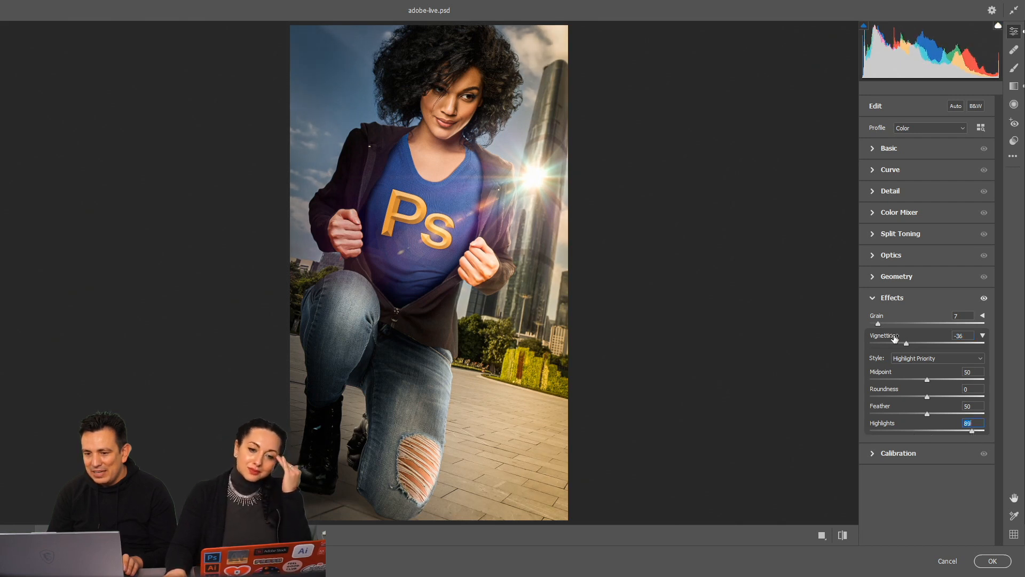
left_click_drag(901, 345, 925, 345)
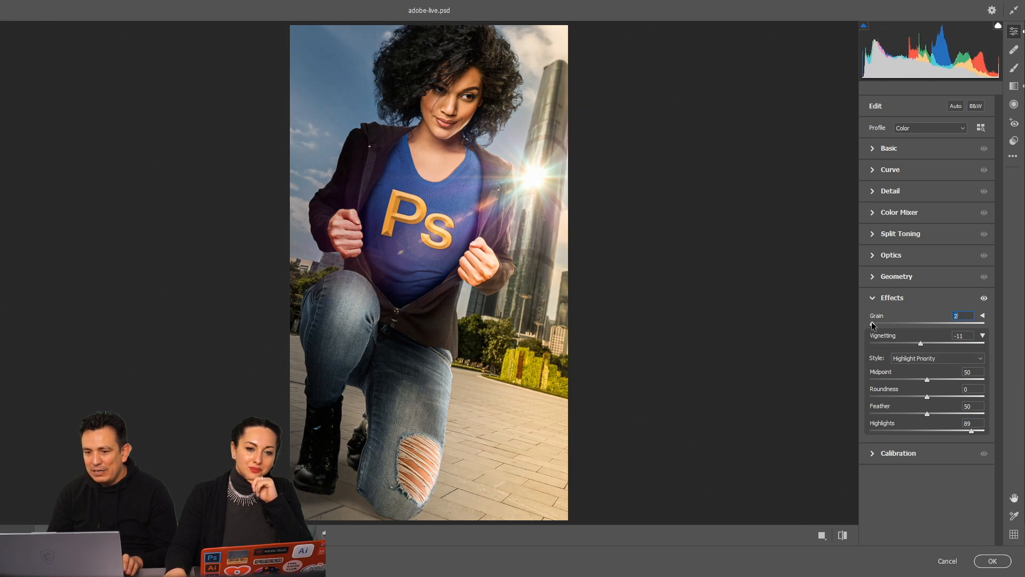
left_click_drag(881, 325, 887, 327)
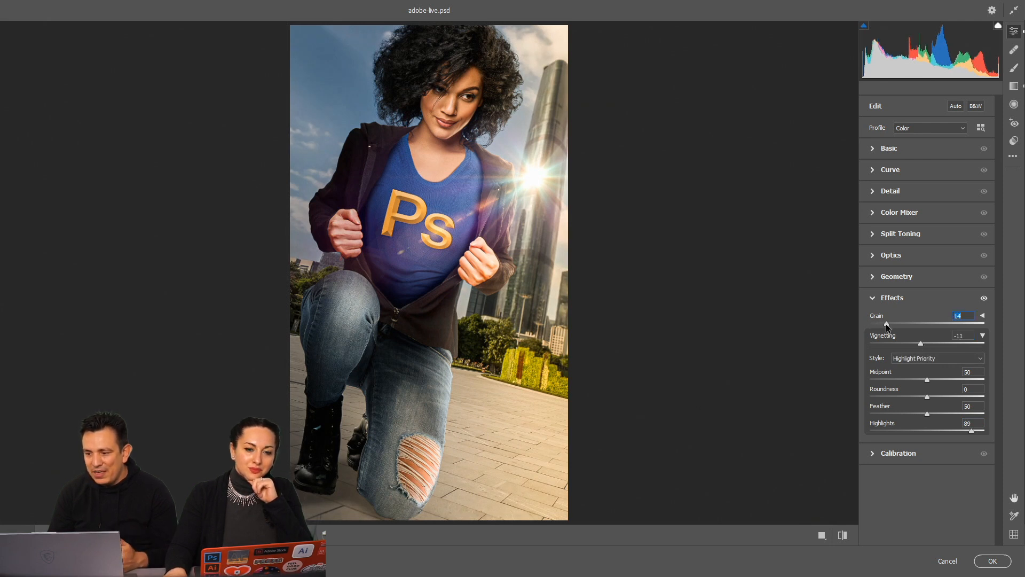
left_click(992, 560)
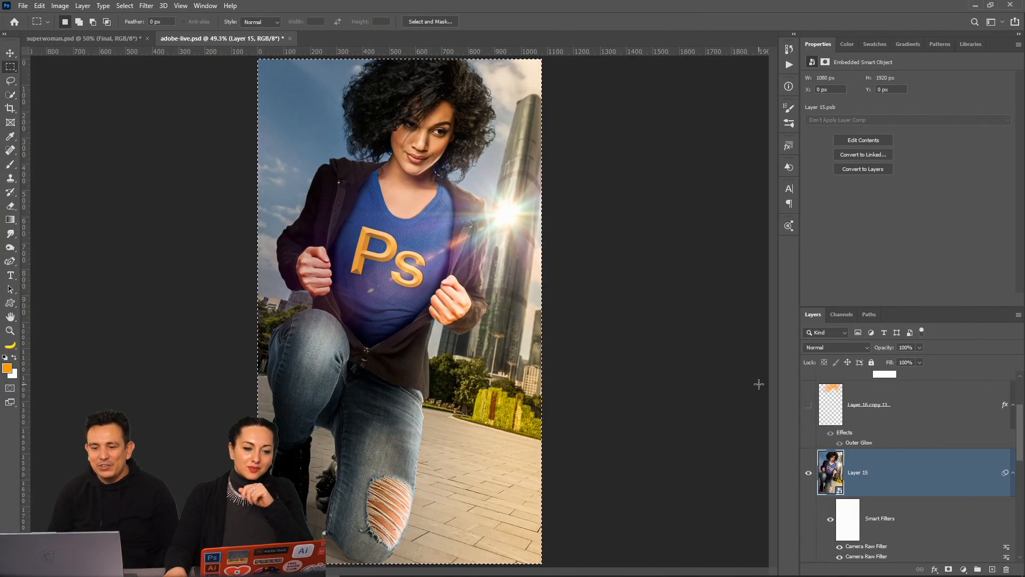
Compare the composite with and without Layer 15 by toggling its visibility repeatedly, leaving the layer shown
left_click(809, 480)
left_click(809, 480)
left_click(809, 480)
left_click(809, 480)
left_click(809, 479)
left_click(809, 479)
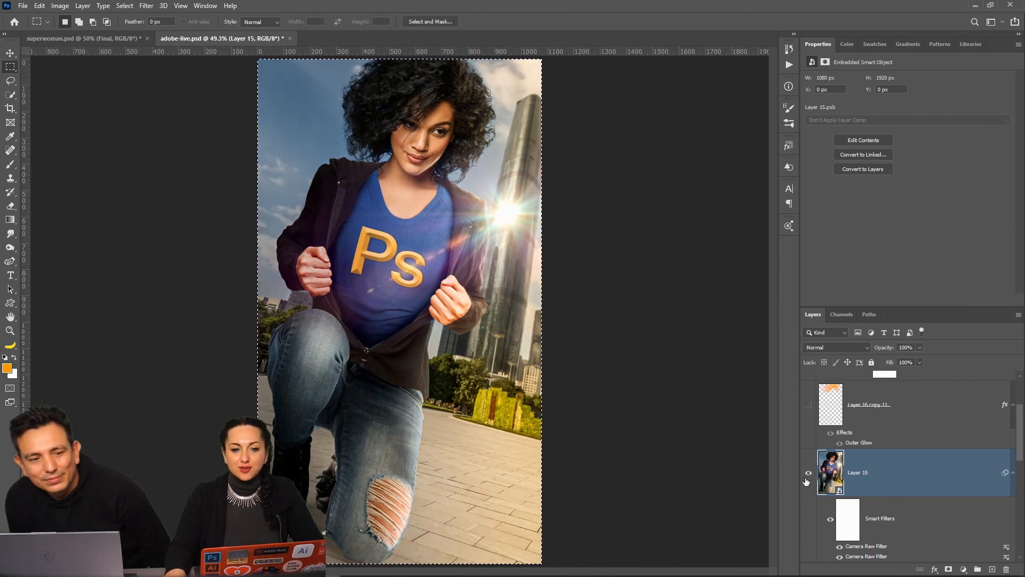